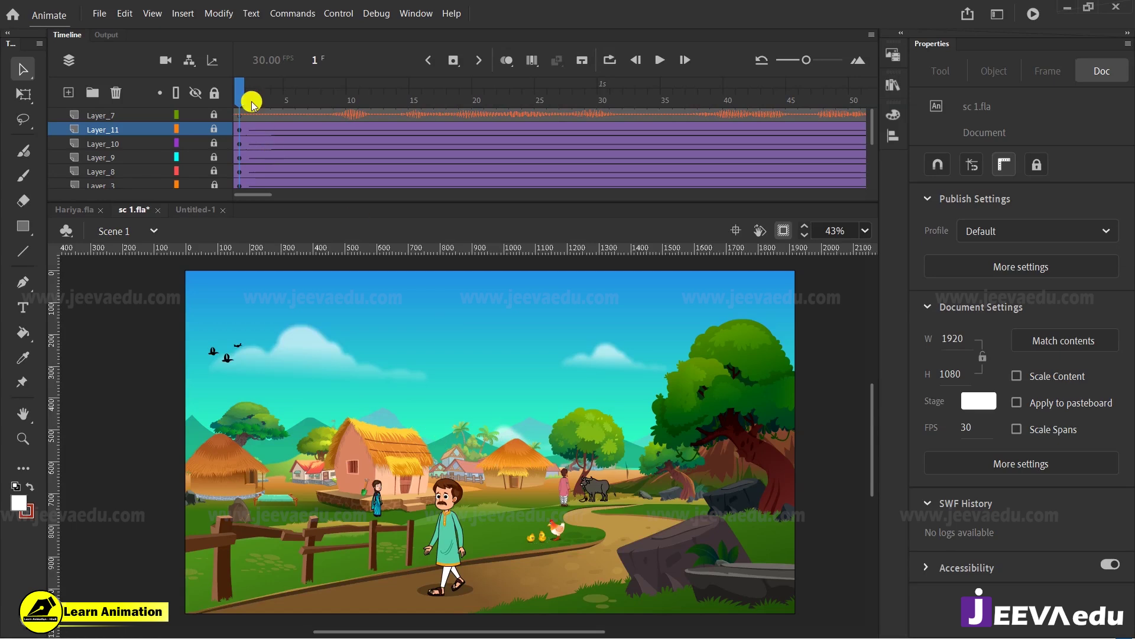
Step: Play and scrub the opening village shot in sc 1.fla from its first frames to review the animation
left_click_drag(251, 99, 277, 131)
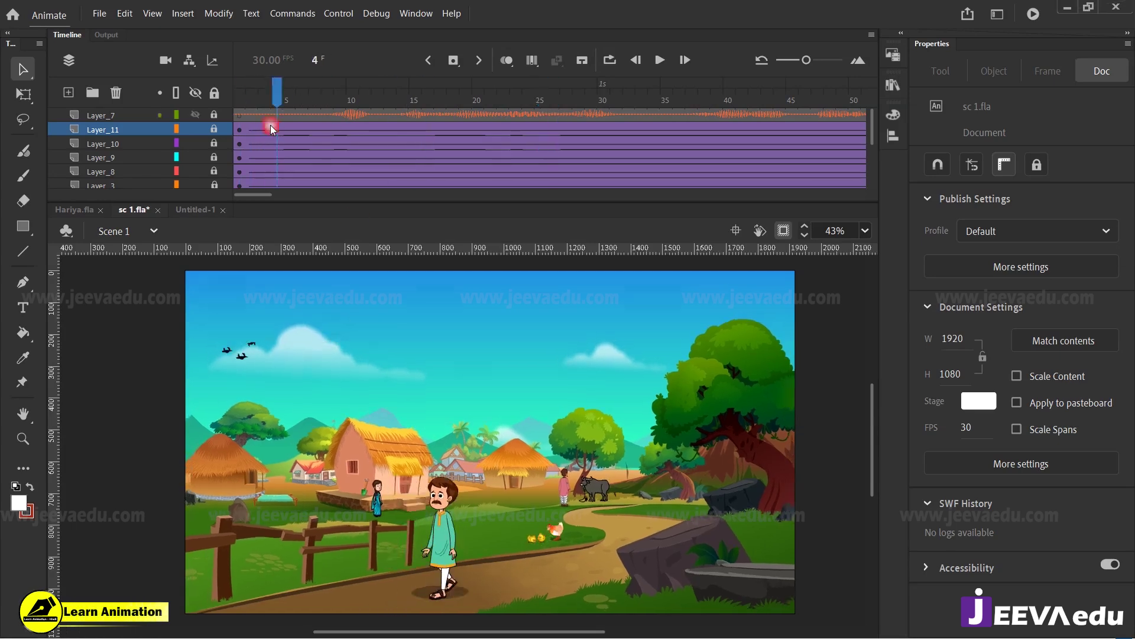
key("Return")
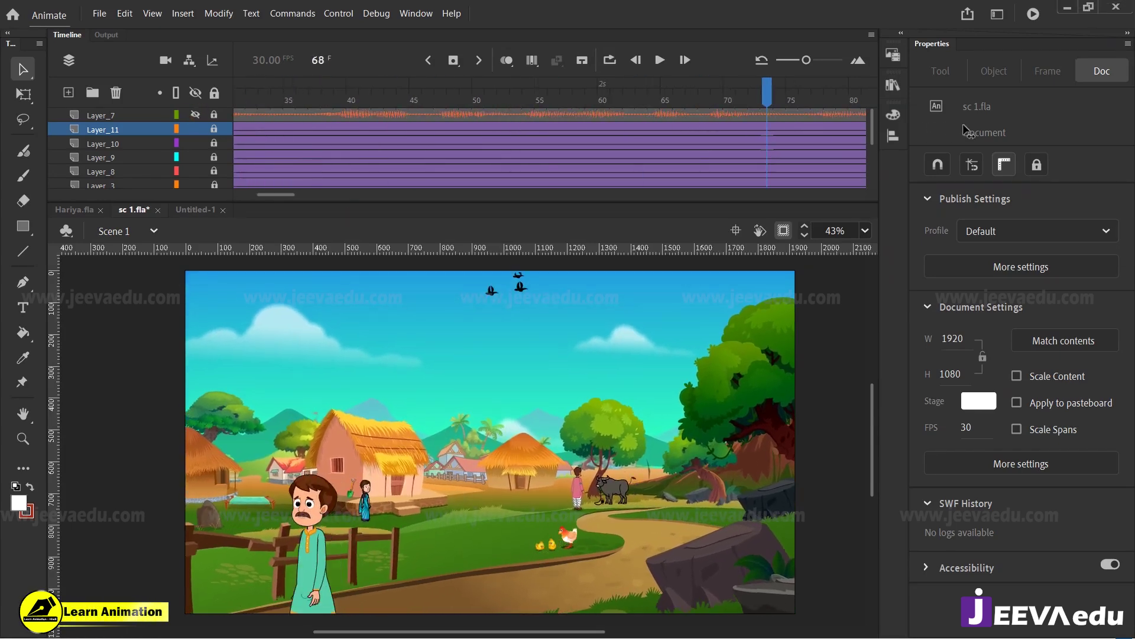
left_click_drag(964, 132, 116, 138)
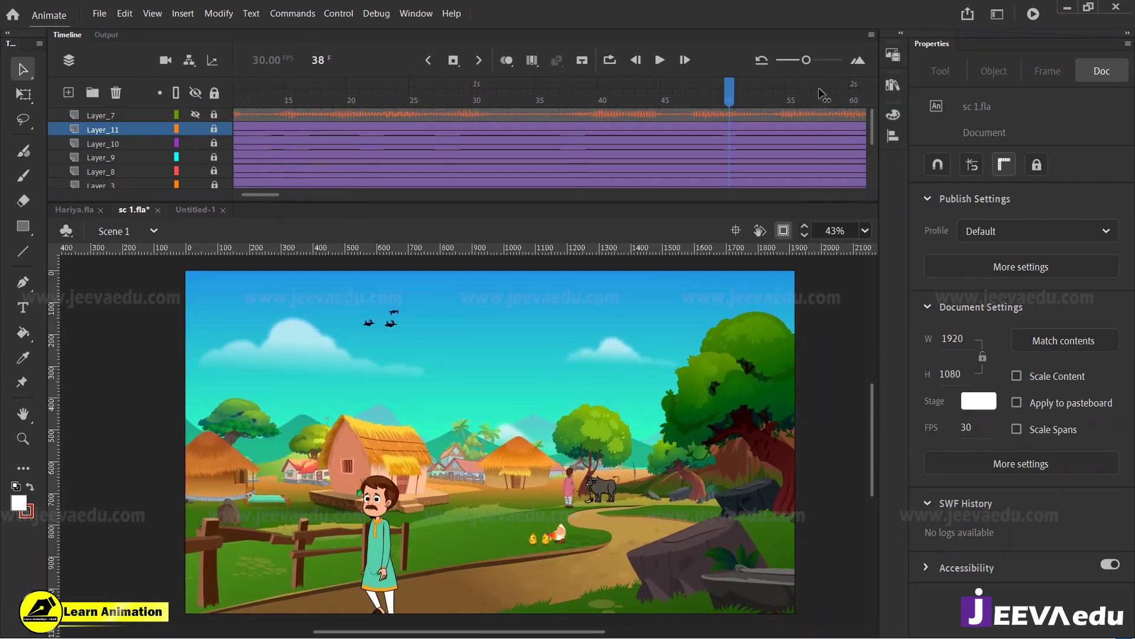
left_click_drag(991, 98, 238, 126)
left_click_drag(363, 195, 253, 195)
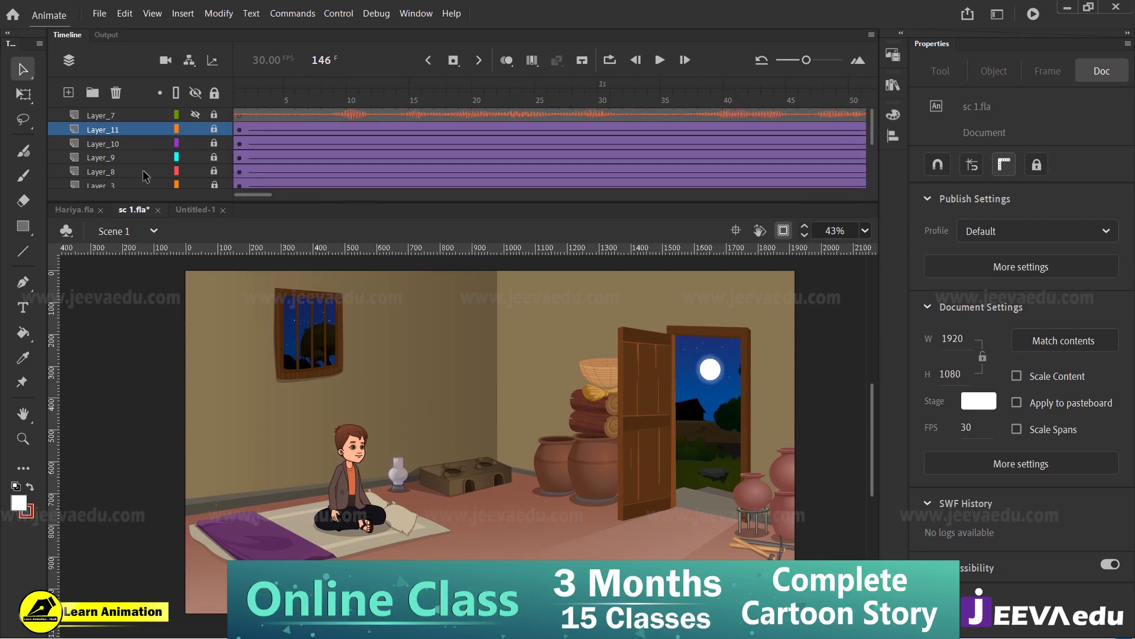
Step: Scrub through the indoor hut shot in sc 1.fla from frame 109 to frame 211
left_click(240, 116)
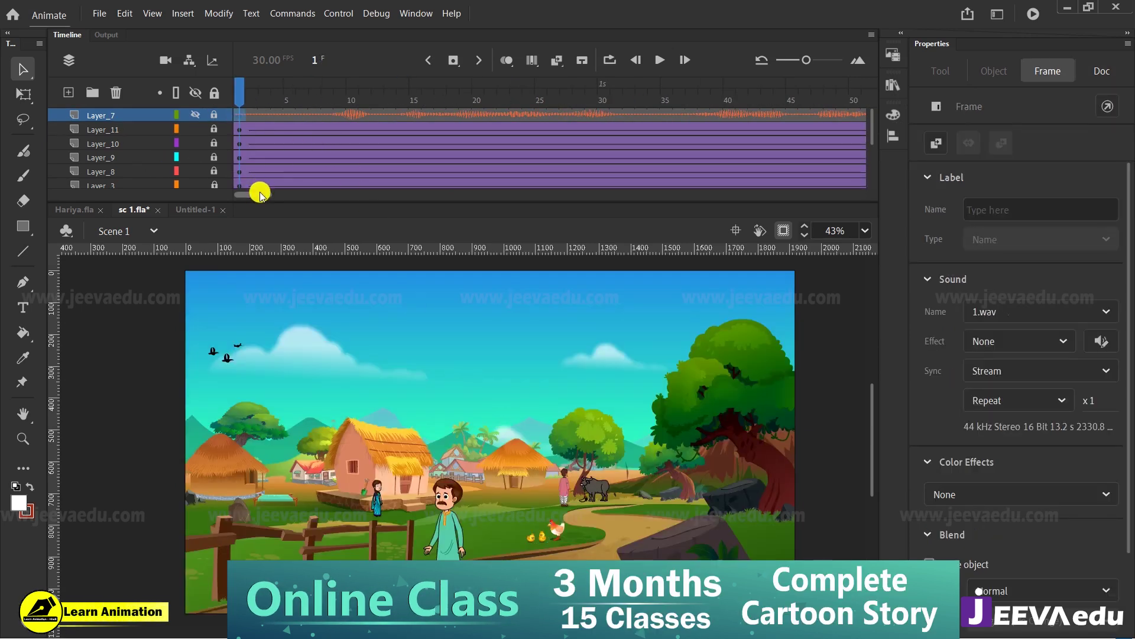
left_click_drag(258, 195, 333, 194)
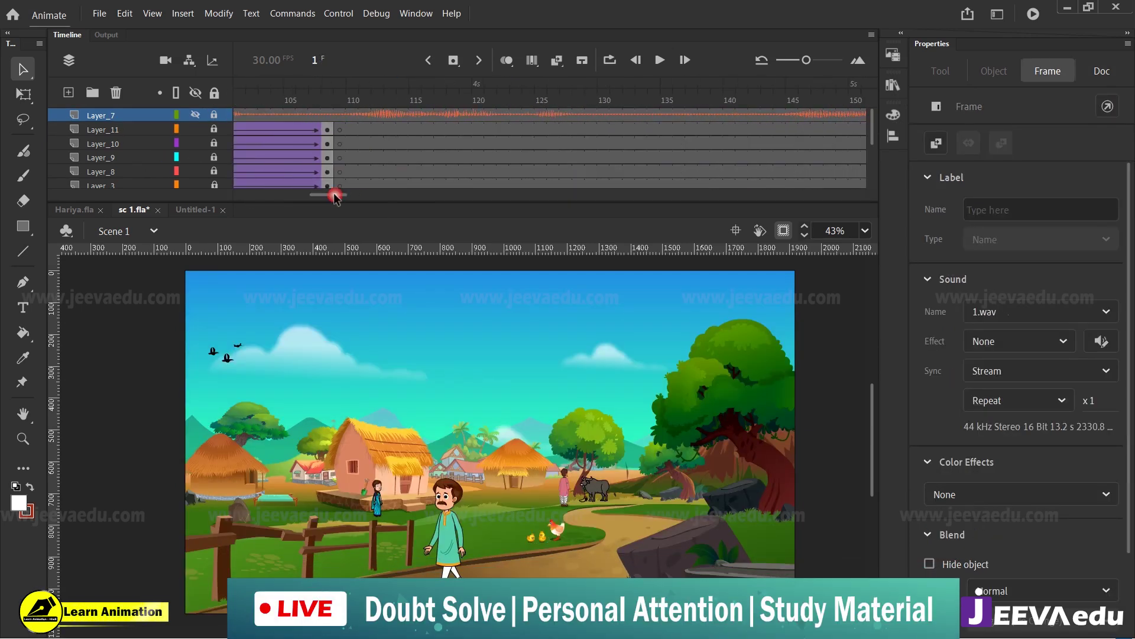
left_click(343, 125)
left_click_drag(346, 100, 496, 146)
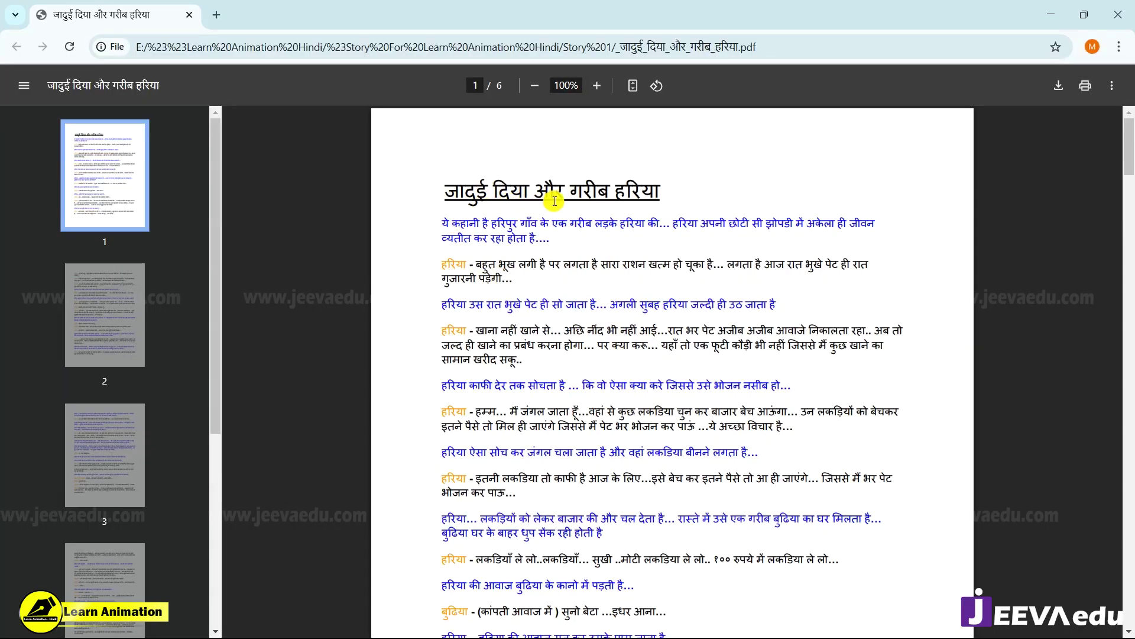
Step: Read the opening narration and the boy's first dialogue line in the story script PDF in the browser
left_click_drag(508, 232, 578, 242)
left_click(553, 240)
left_click_drag(448, 256, 515, 274)
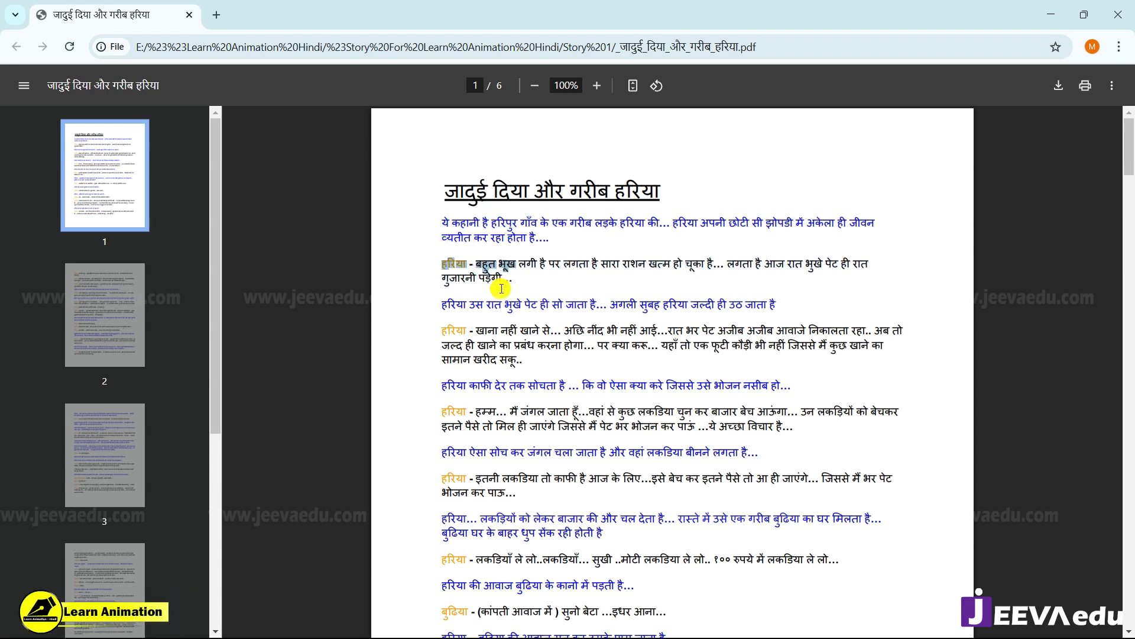
left_click(471, 263)
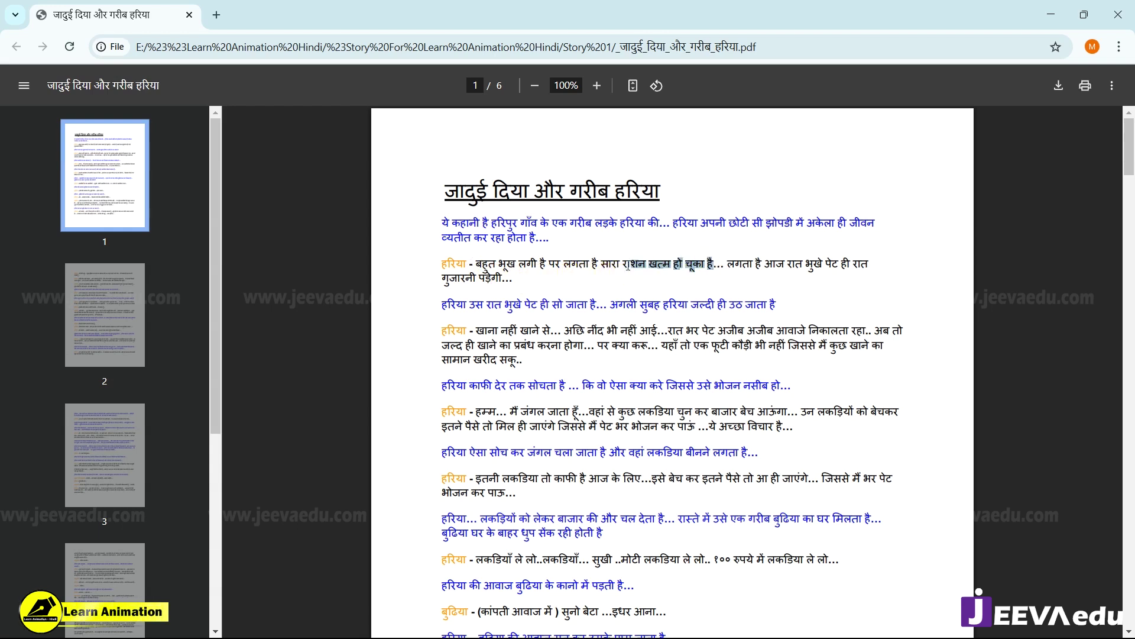
left_click_drag(638, 264, 491, 264)
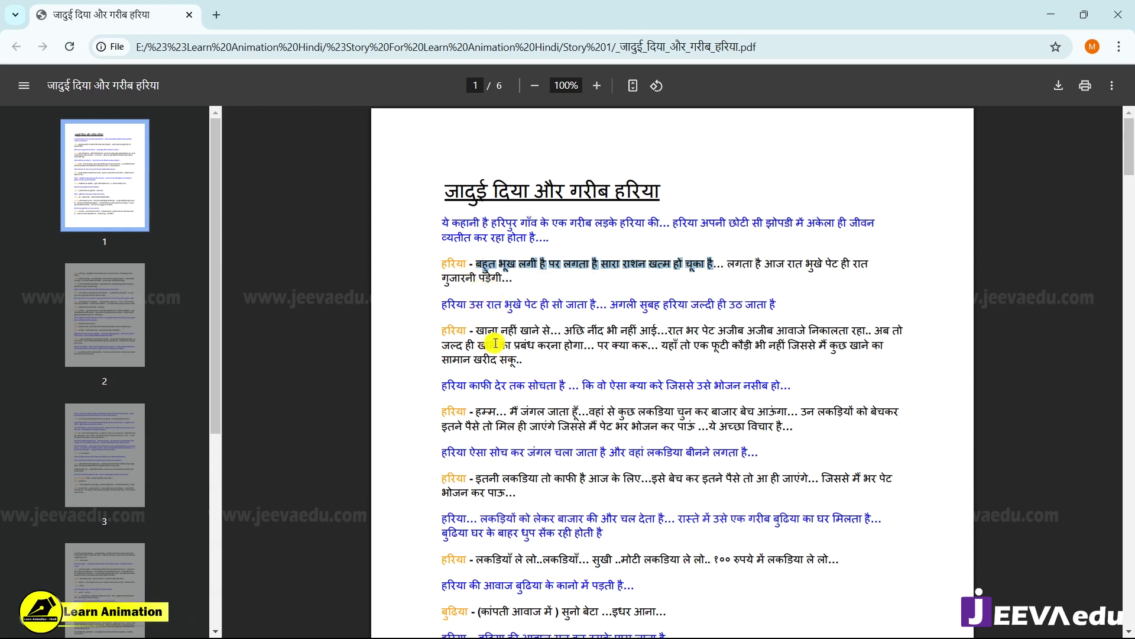
left_click(499, 246)
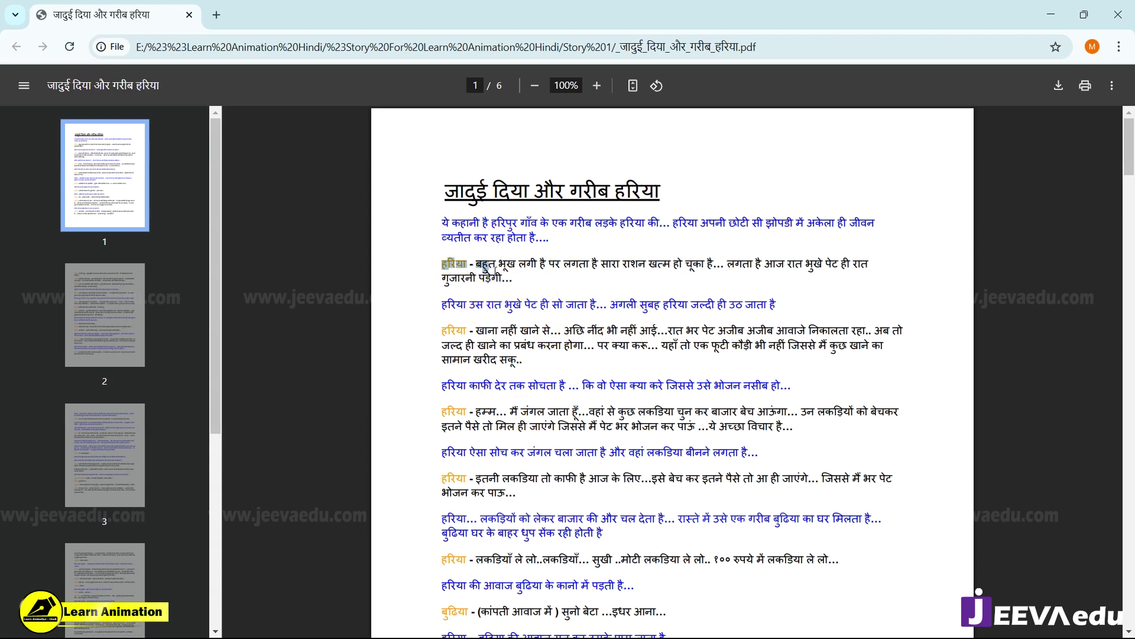
left_click_drag(521, 274, 520, 284)
Step: Switch back to Animate and bring up the blank Untitled-1 document with its whole stage in view
key("alt+Tab")
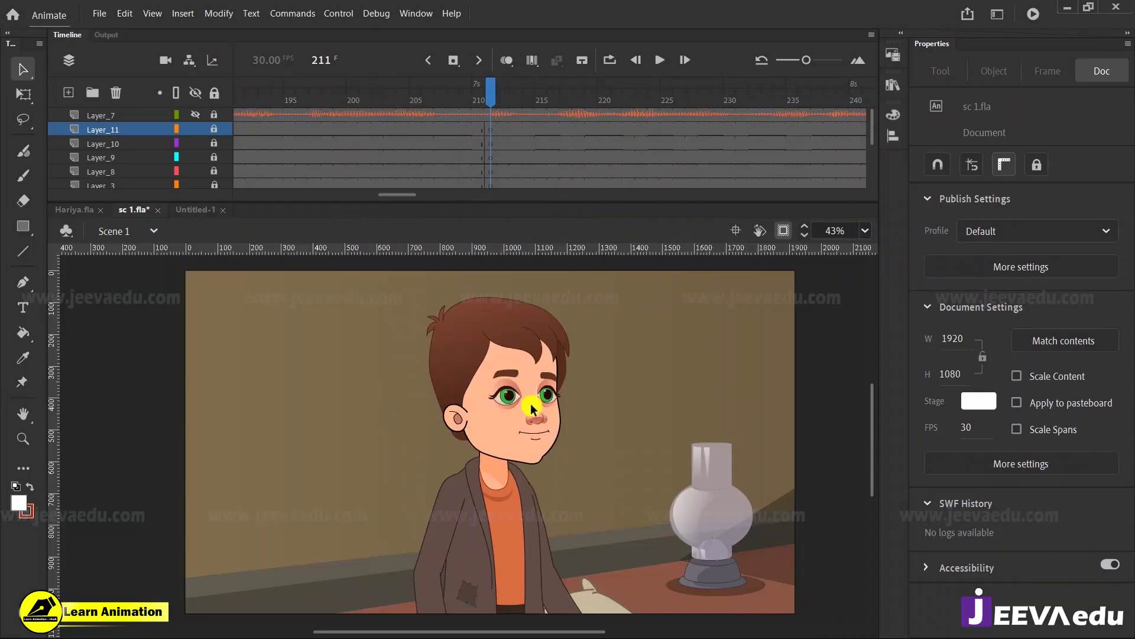
left_click(195, 210)
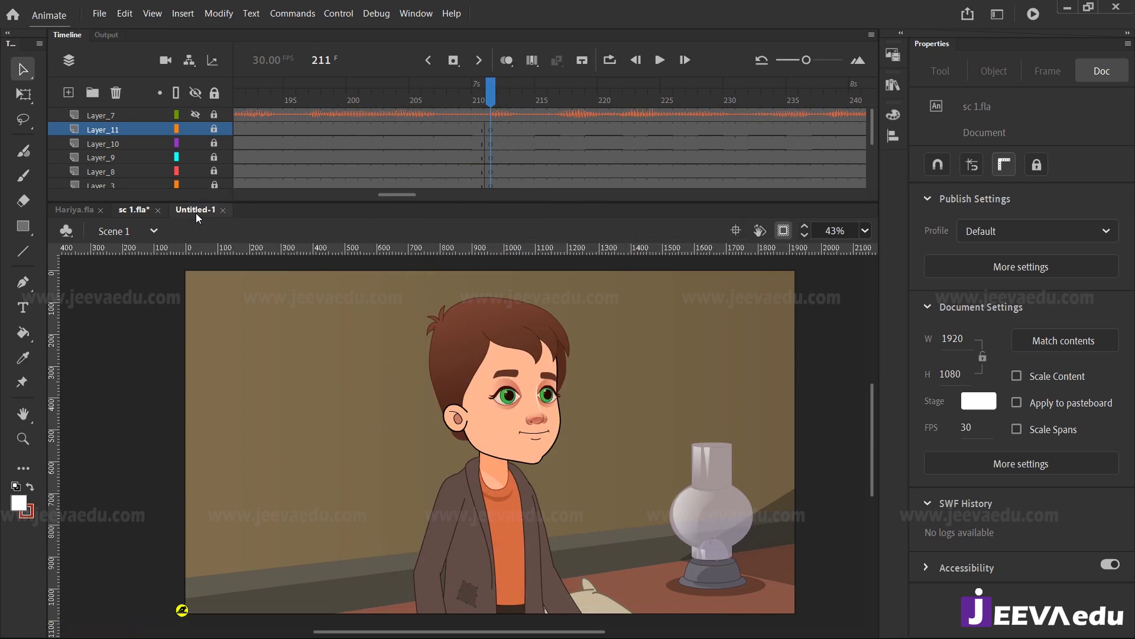
left_click(99, 13)
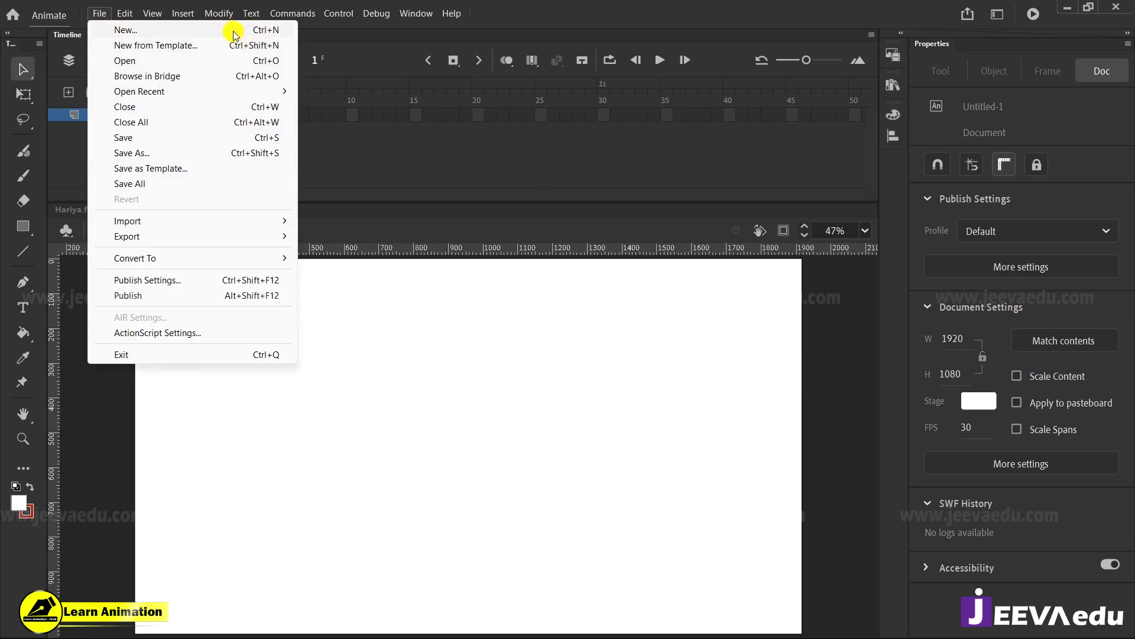
left_click(337, 149)
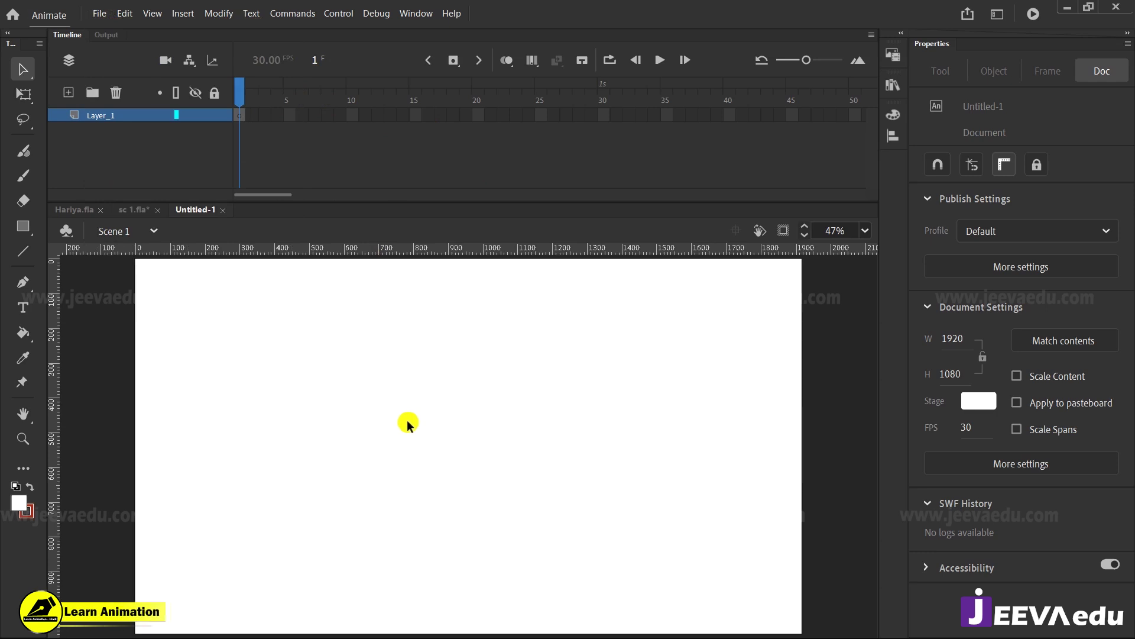
key("z")
left_click(445, 447, "alt")
left_click_drag(273, 329, 646, 588)
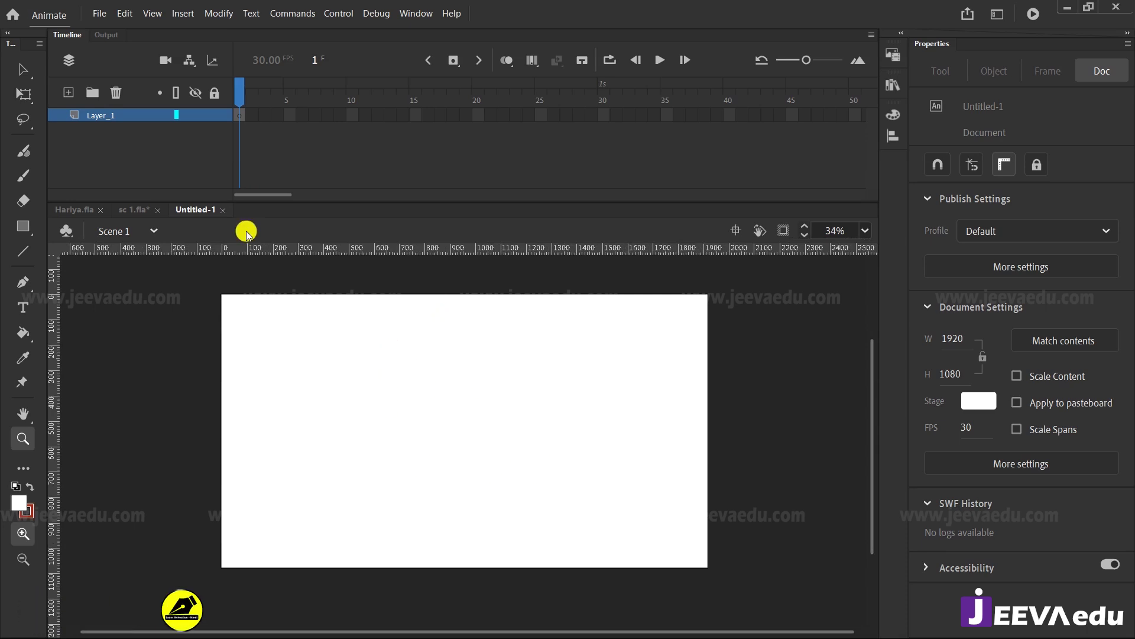
Step: Open Hariya.fla and play and scrub its timeline to examine the character's standing and seated poses
left_click(72, 211)
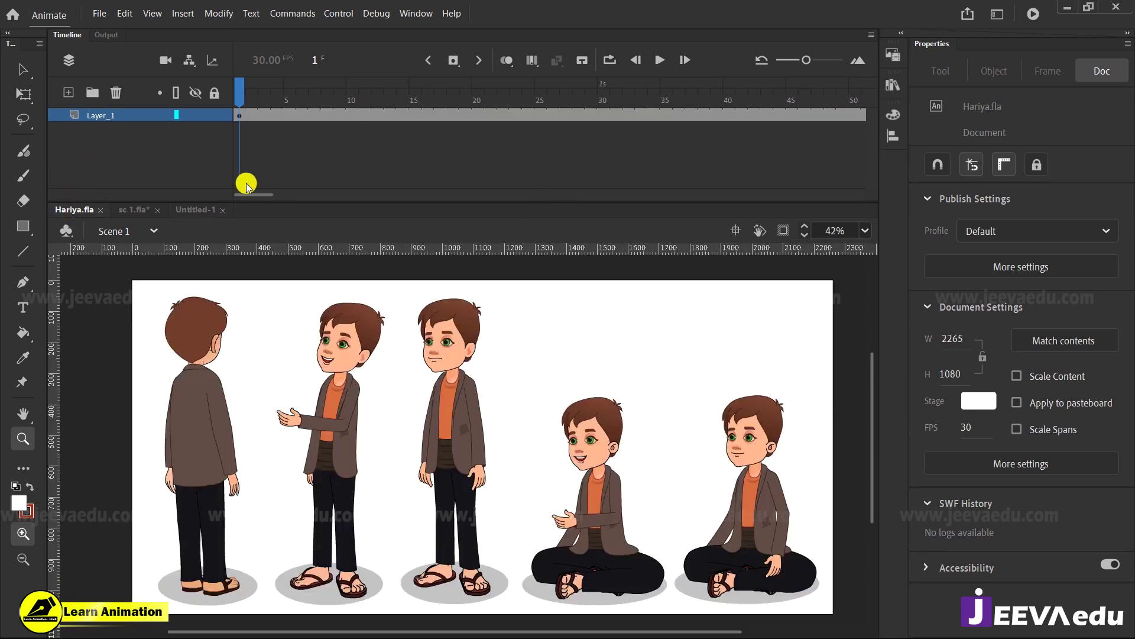
key("Return")
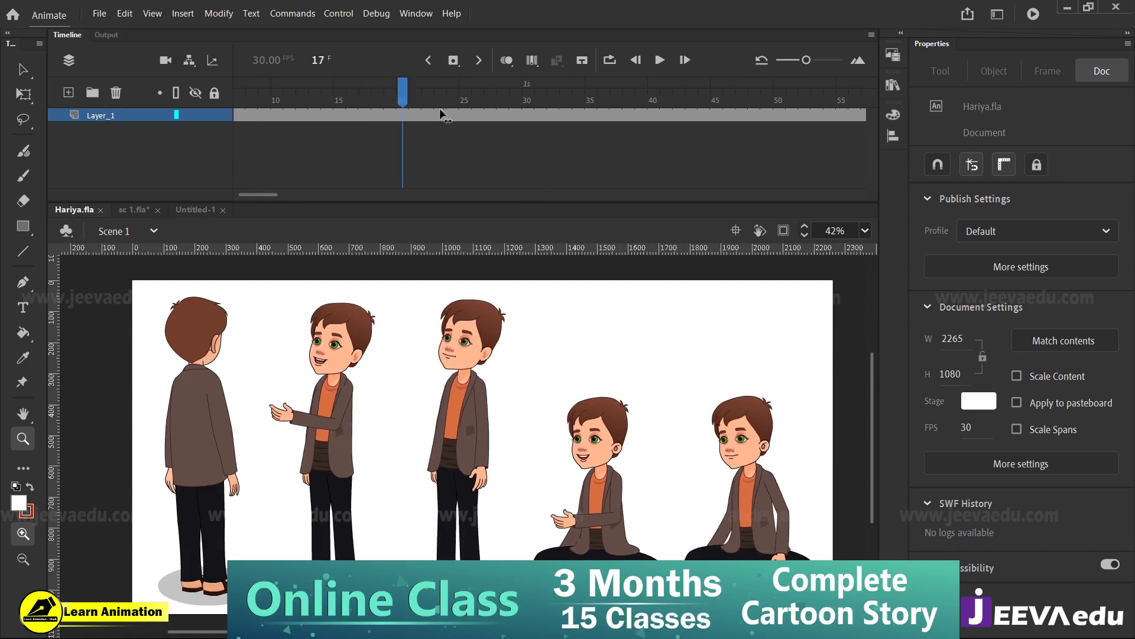
left_click(107, 150)
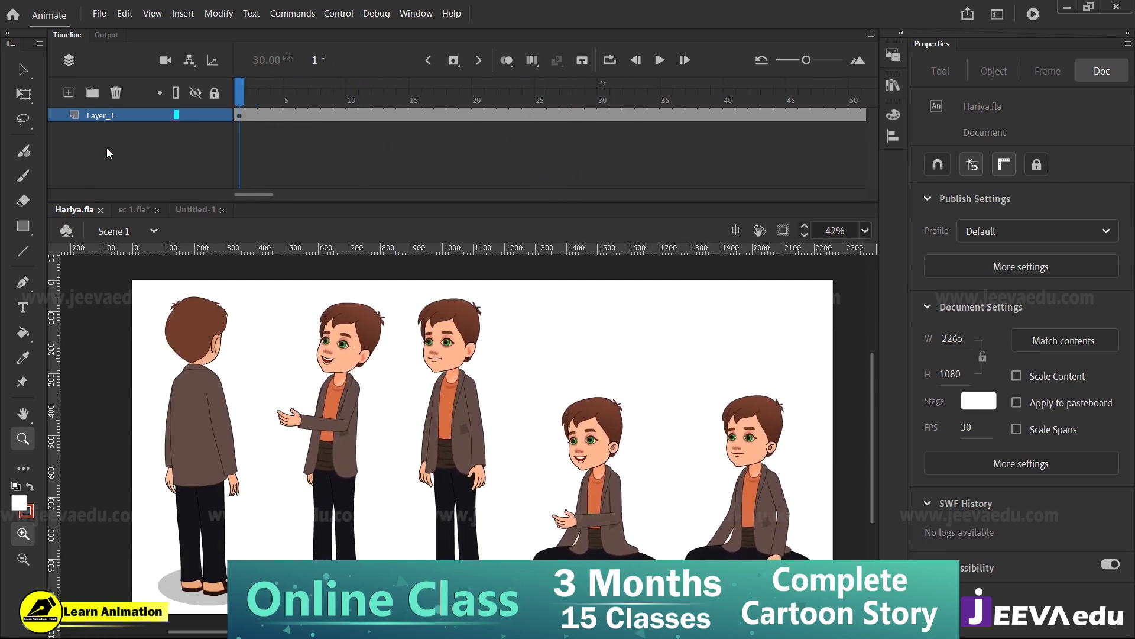
left_click_drag(240, 93, 266, 114)
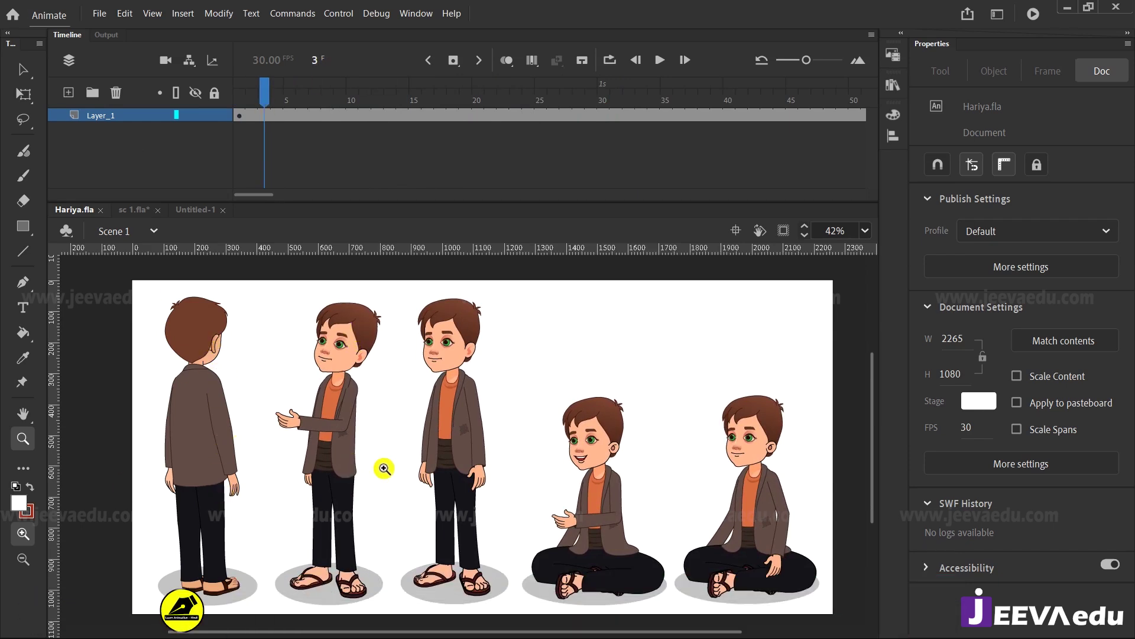
left_click_drag(287, 115, 351, 147)
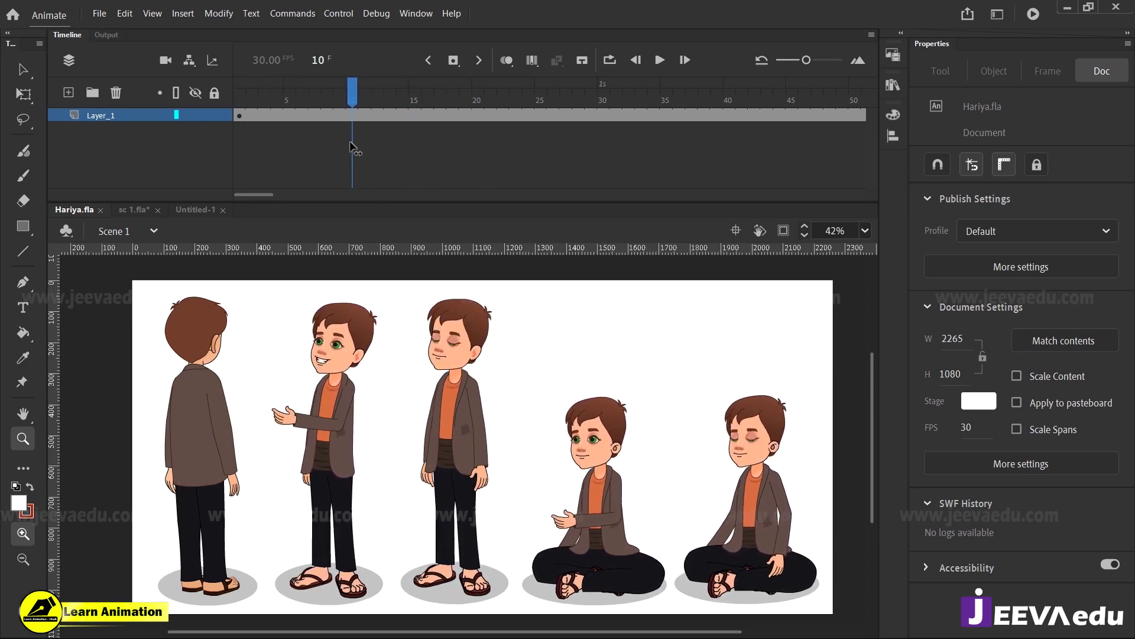
Step: Check the seated boy's pose in the hut shot at frame 208 of sc 1.fla
left_click(133, 210)
mouse_move(403, 195)
left_mouse_down()
mouse_move(385, 195)
mouse_move(395, 196)
left_mouse_up()
left_click(391, 106)
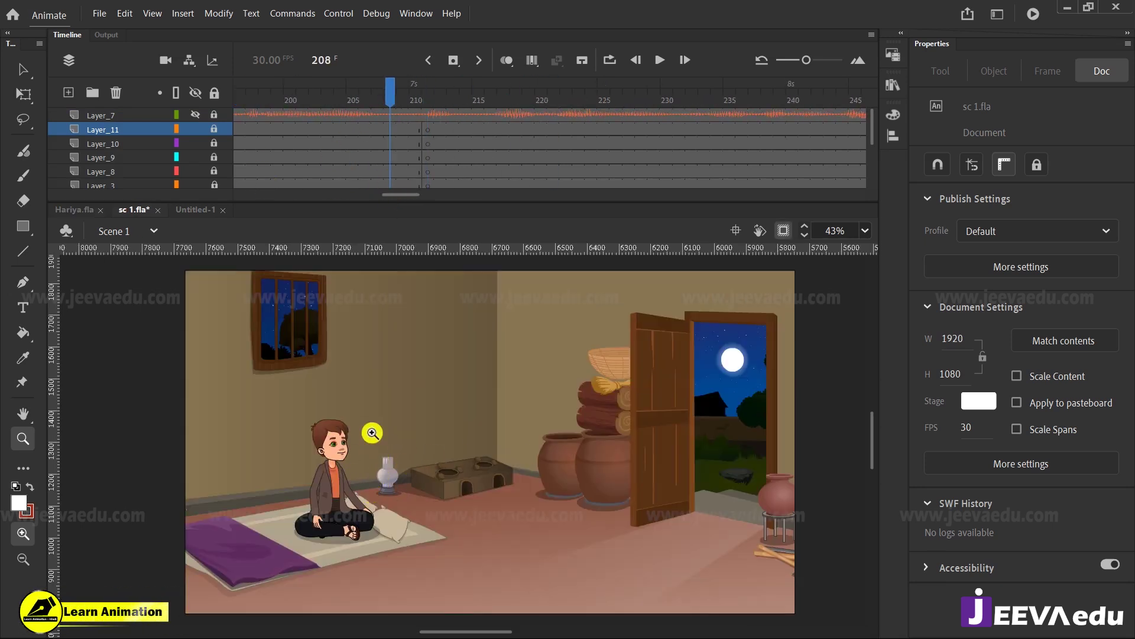
Step: Open the talking seated boy's symbol in Hariya.fla for editing and play through its animation from the start
left_click(71, 209)
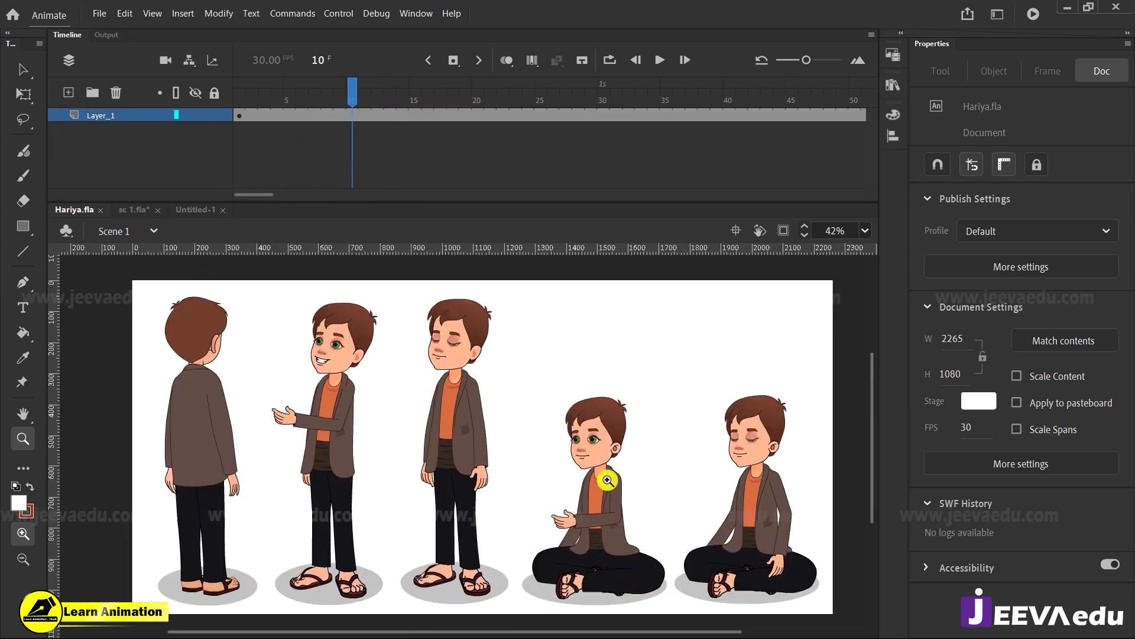
key("v")
left_click(601, 502)
double_click(601, 501)
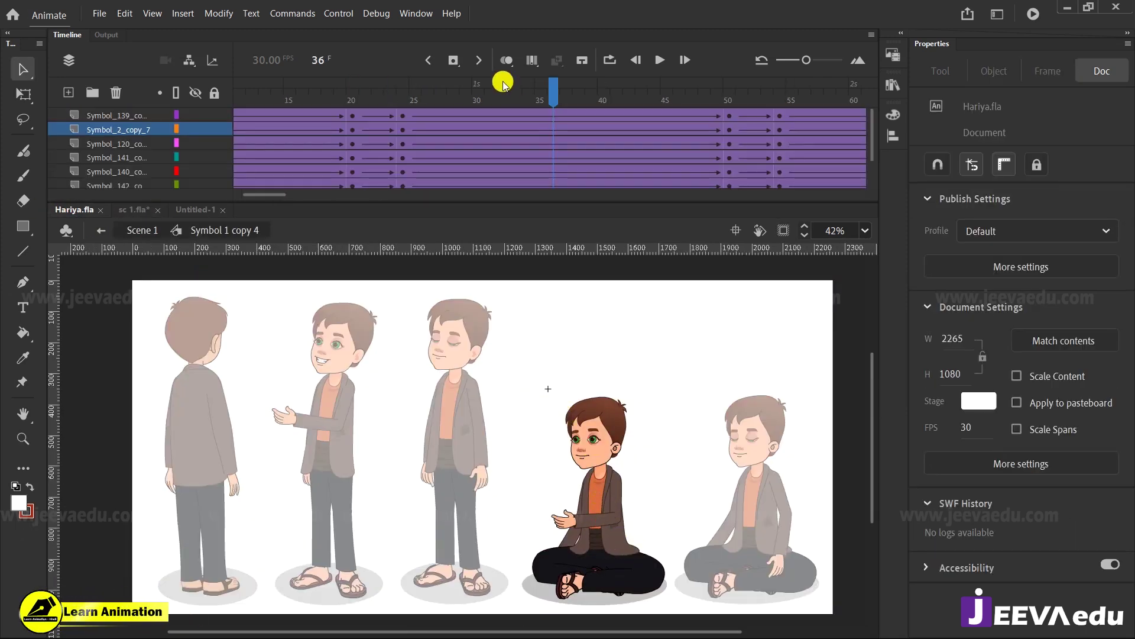
left_click(177, 129)
key("Return")
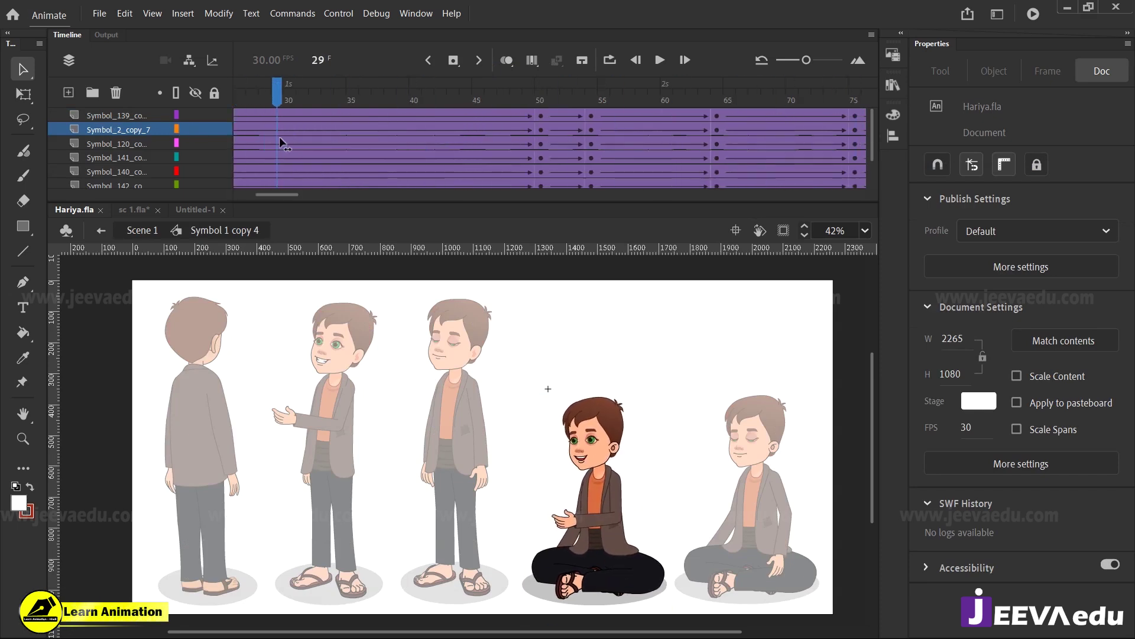
left_click_drag(242, 146, 117, 185)
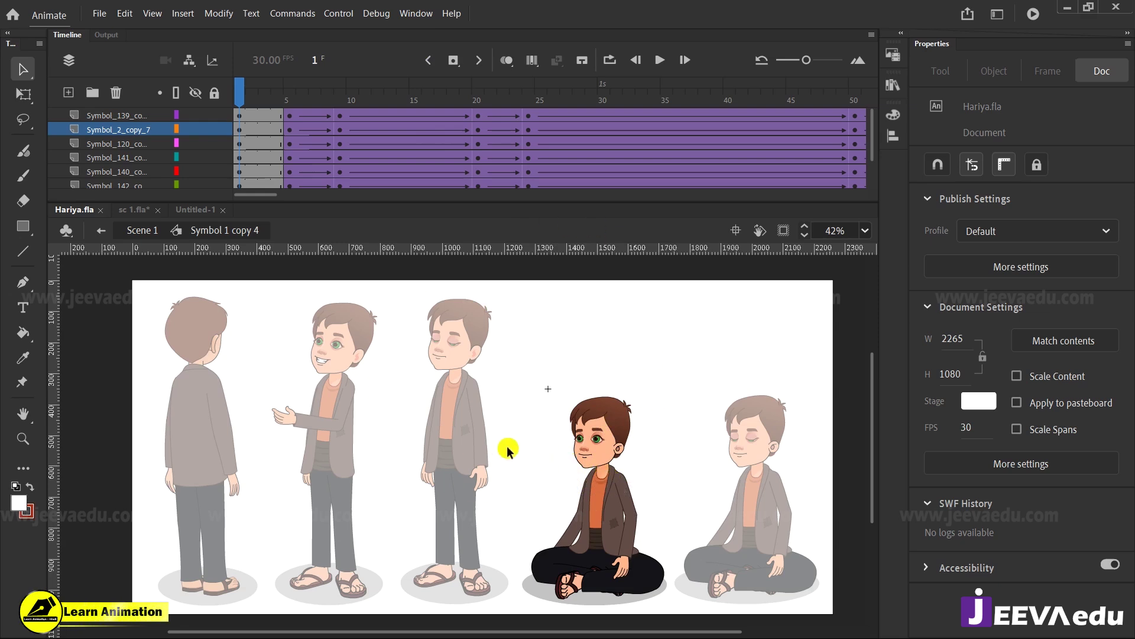
Step: Return to Scene 1, copy the talking seated boy and paste it onto the stage of Untitled-1
left_click(144, 230)
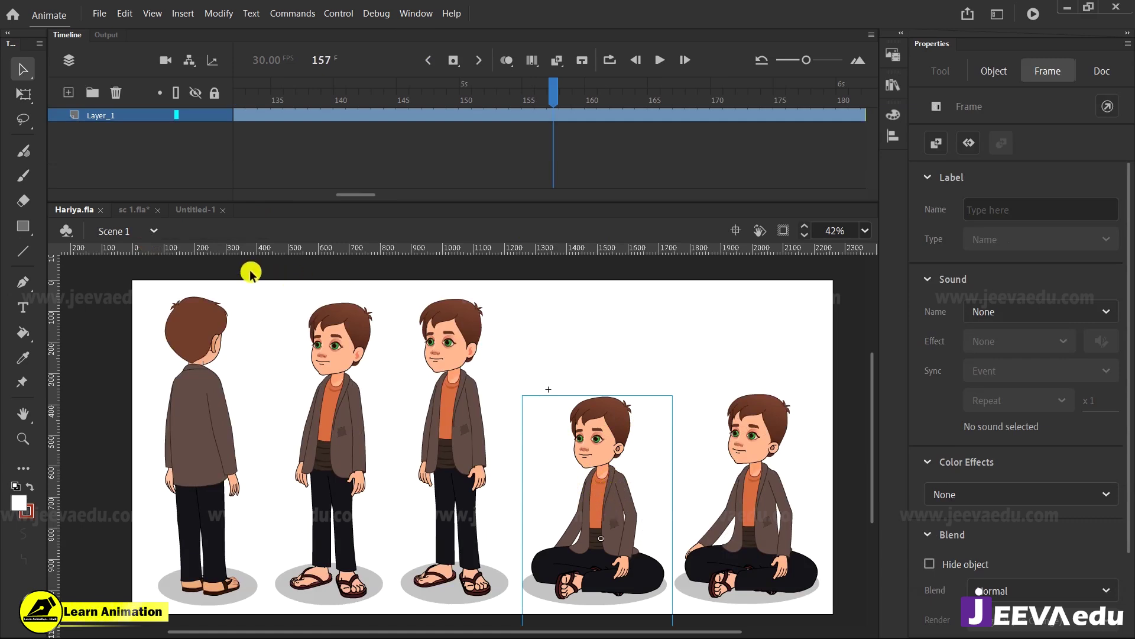
left_click(195, 209)
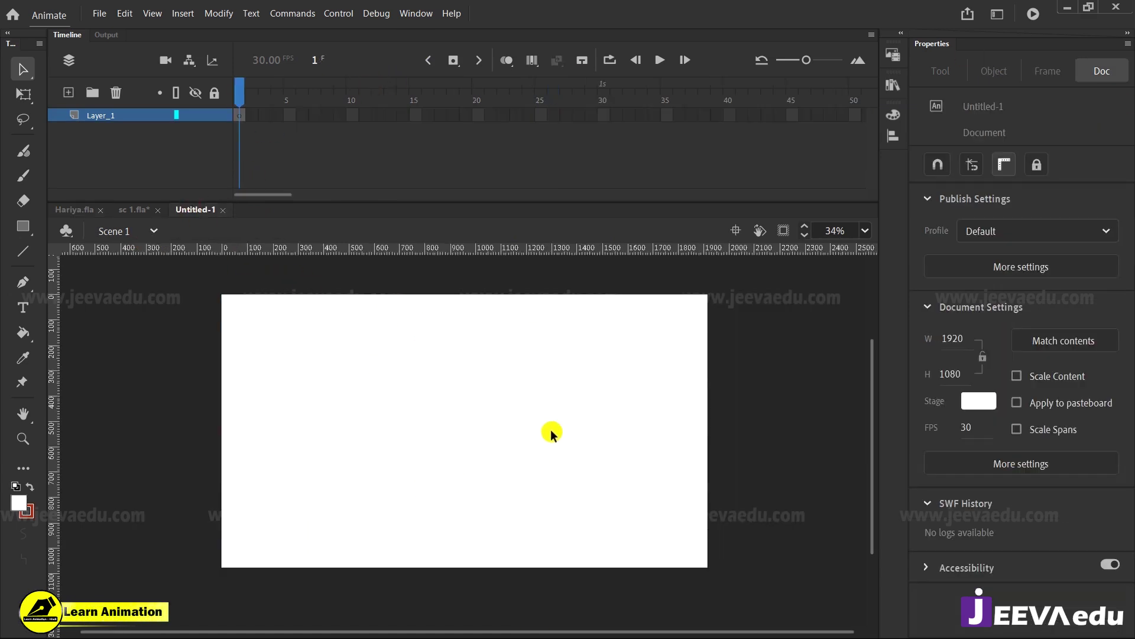
key("ctrl+v")
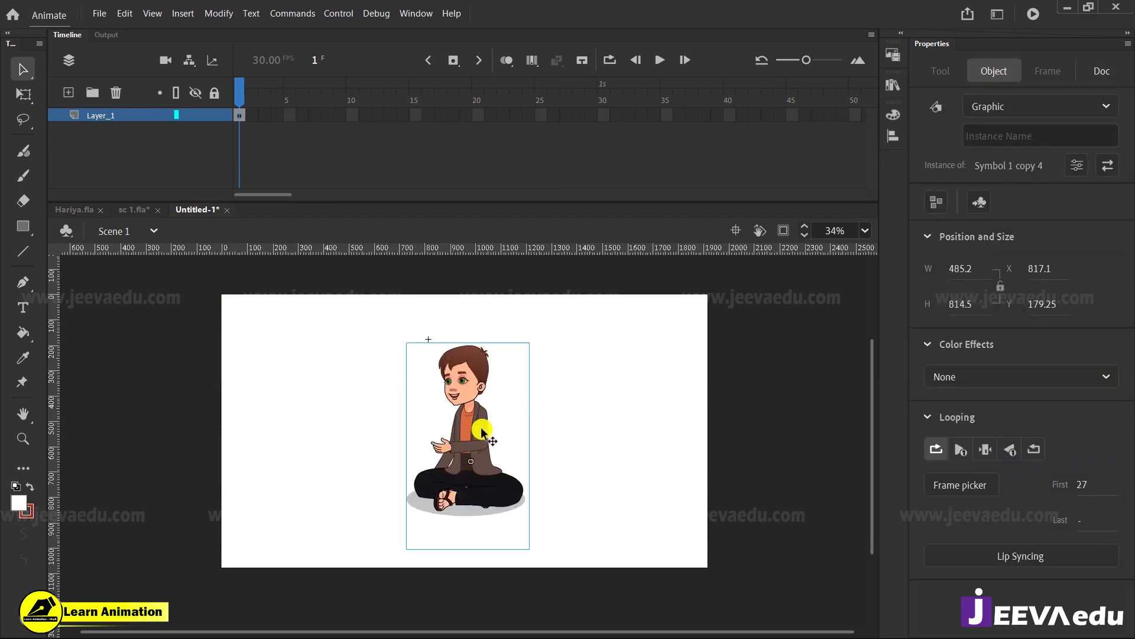
Step: Hide the character's layer and add a new empty layer beneath it
left_click(195, 115)
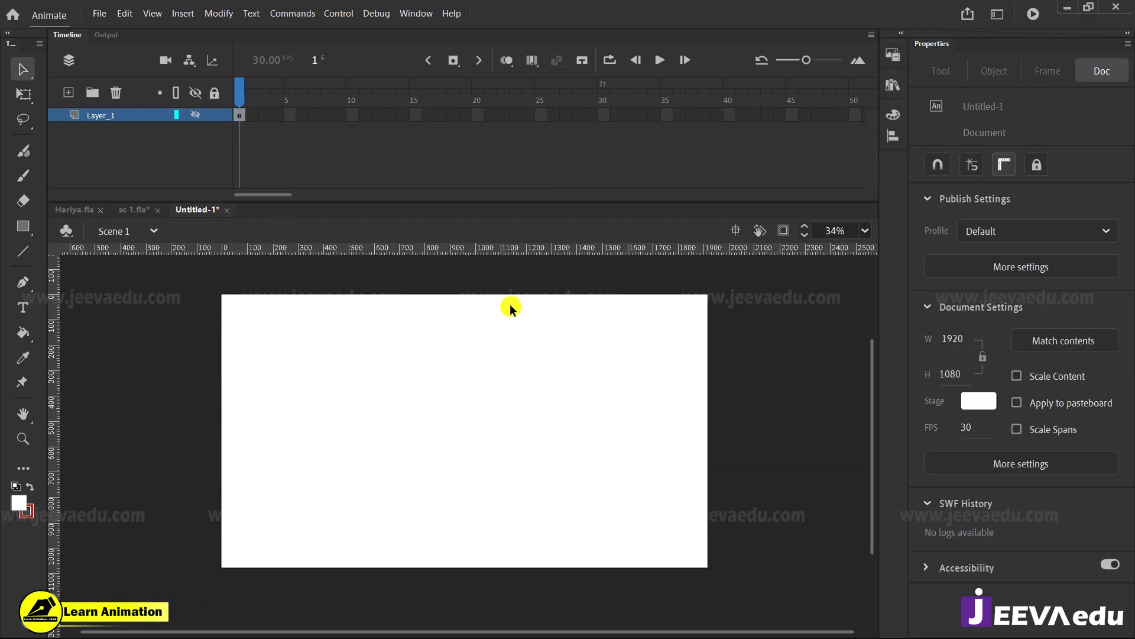
left_click(69, 93)
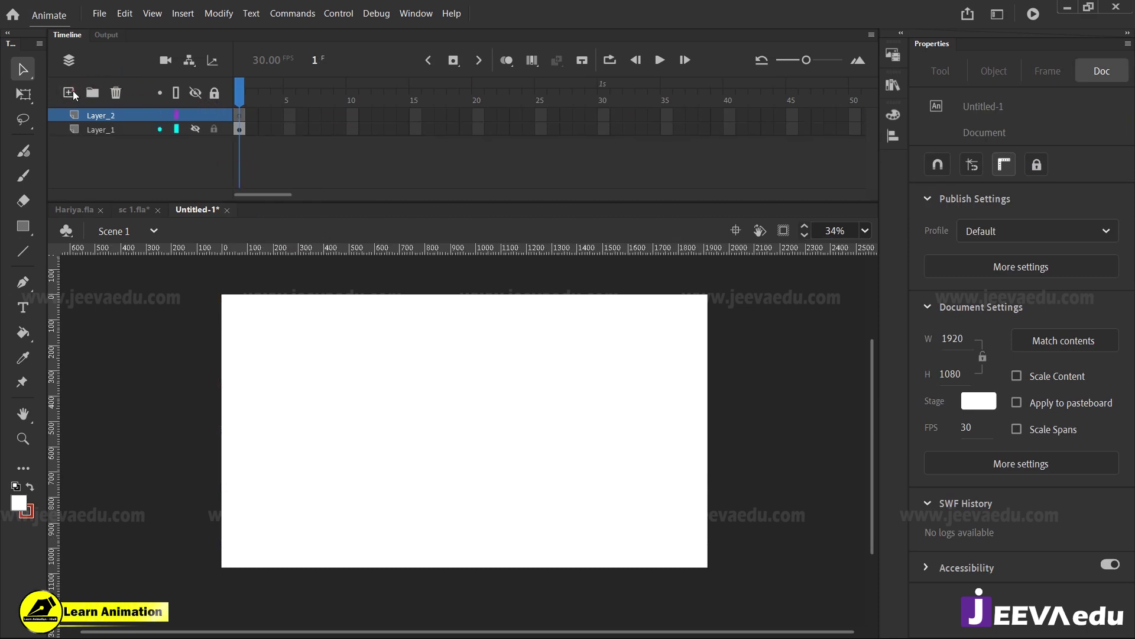
left_click_drag(115, 113, 116, 133)
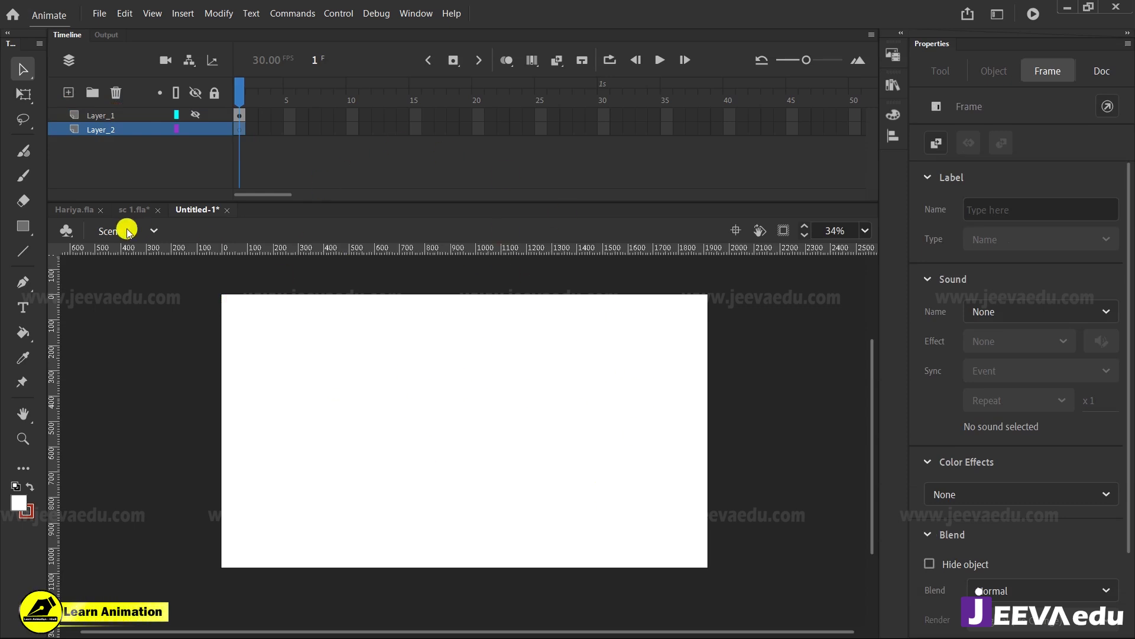
Step: Go to frame 109 of Layer_11 in sc 1.fla and show the hut artwork extending outside the stage
left_click(131, 209)
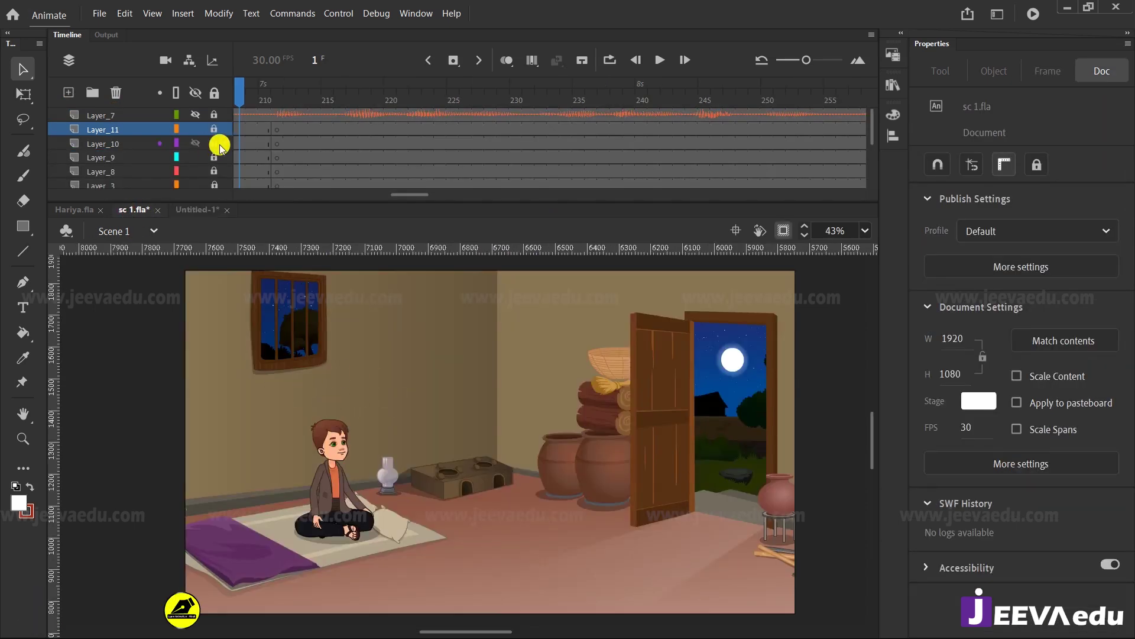
left_click_drag(414, 194, 328, 195)
left_click(388, 127)
left_click(400, 129)
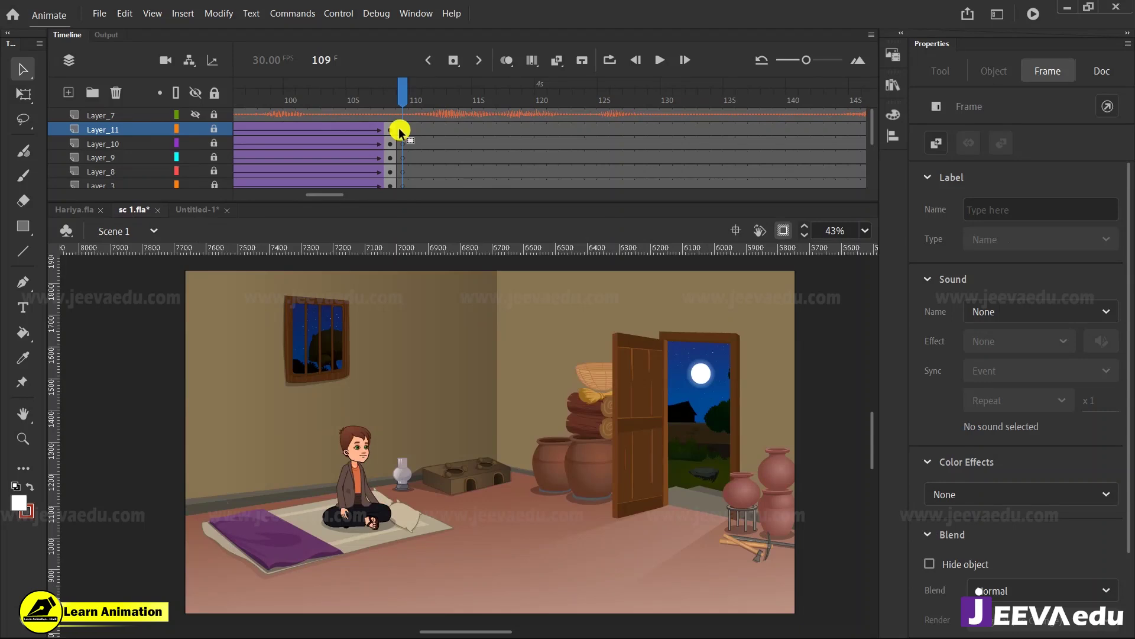
left_click(785, 233)
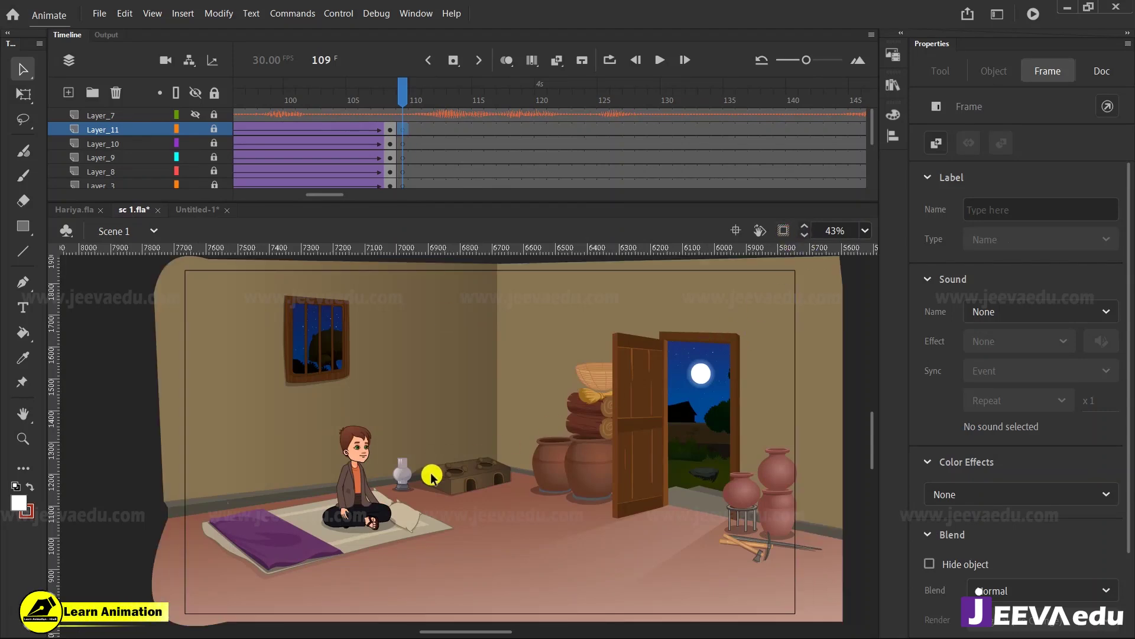
Step: Unlock all layers in sc 1.fla, then select and copy the hut background symbol without moving it
left_click(440, 503)
key("z")
left_click(478, 463, "alt")
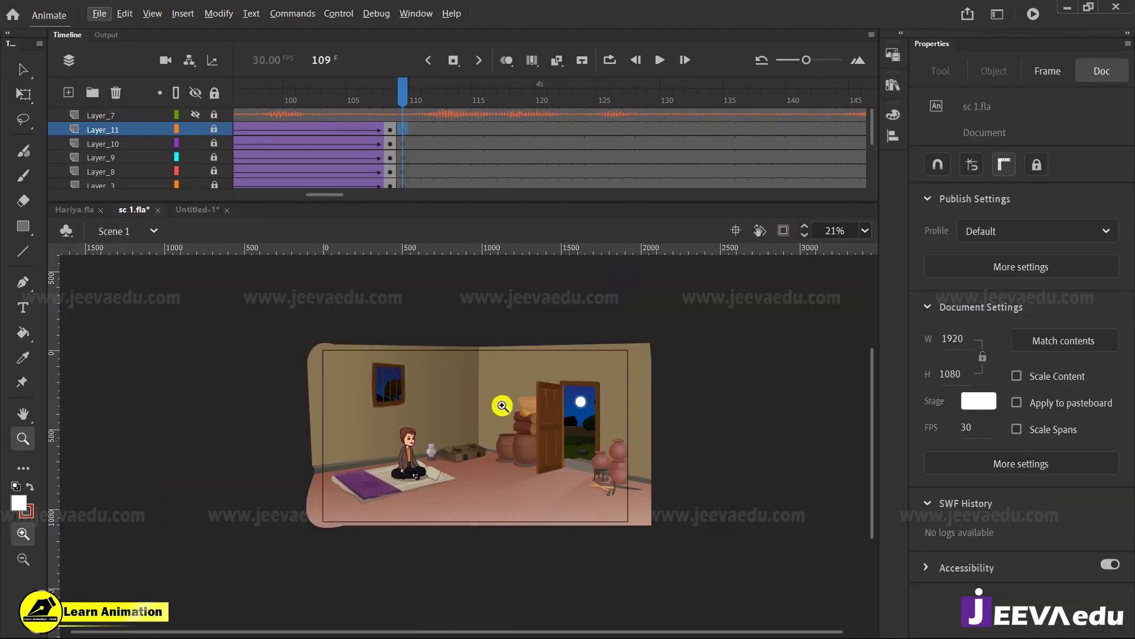
key("v")
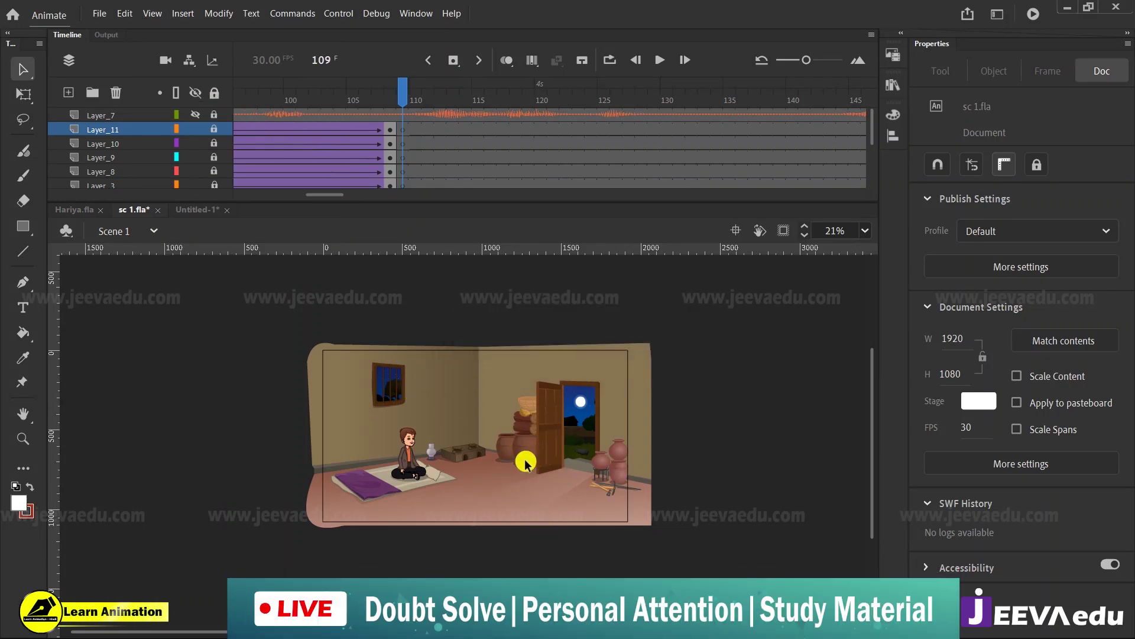
left_click(215, 93)
left_click(215, 93)
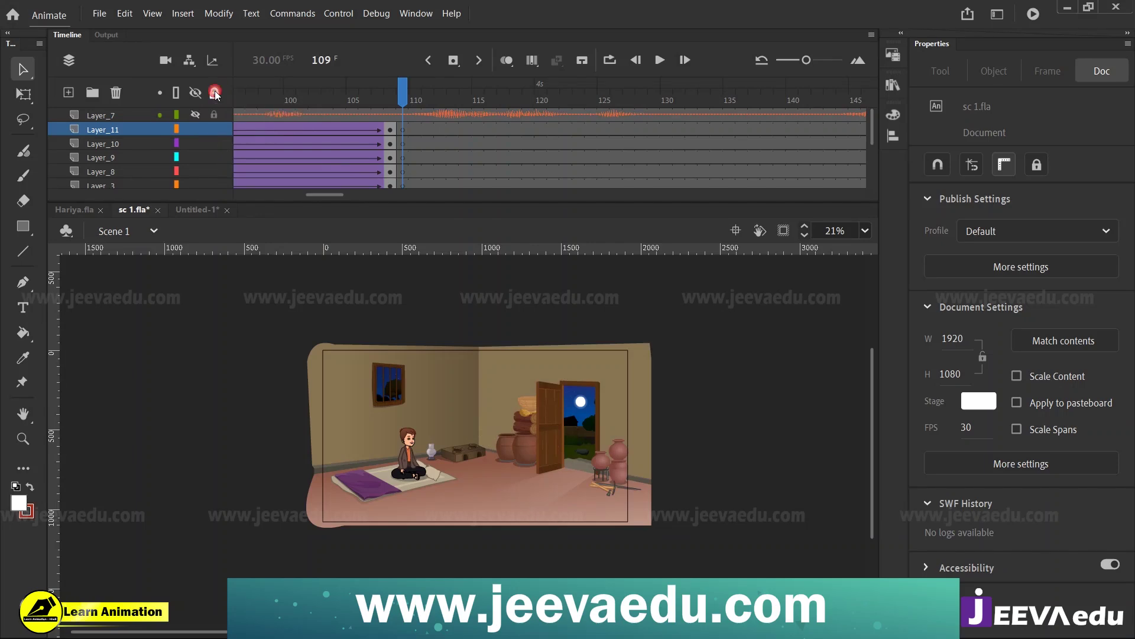
left_click_drag(474, 394, 377, 461)
key("ctrl+z")
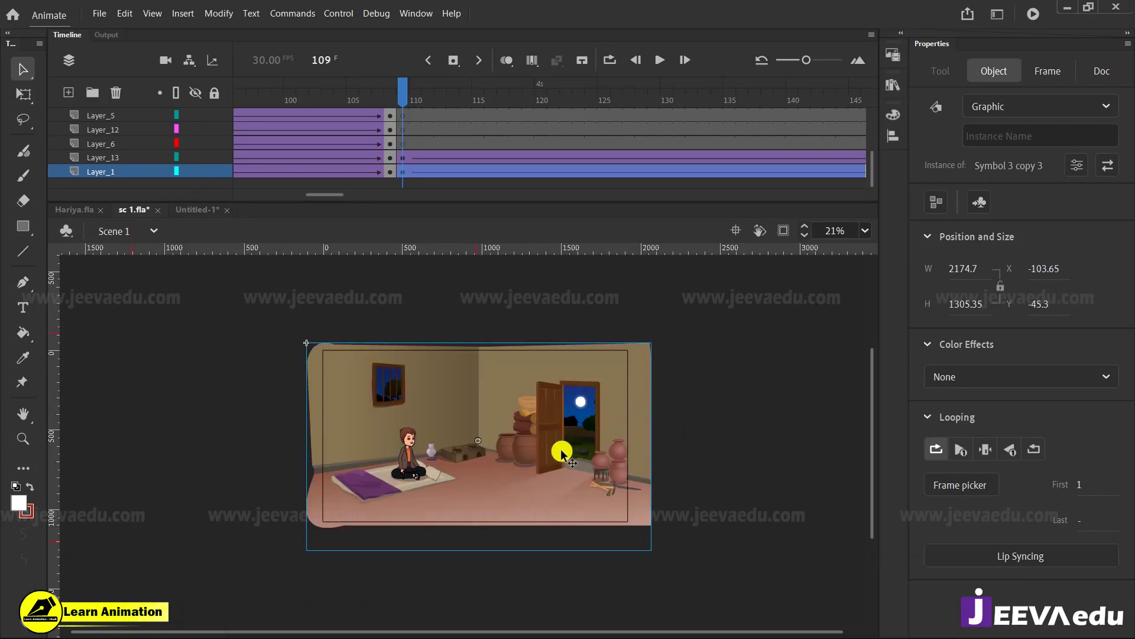
Step: Paste the hut background onto Layer_2 of Untitled-1 and position it to cover the whole stage
left_click(203, 213)
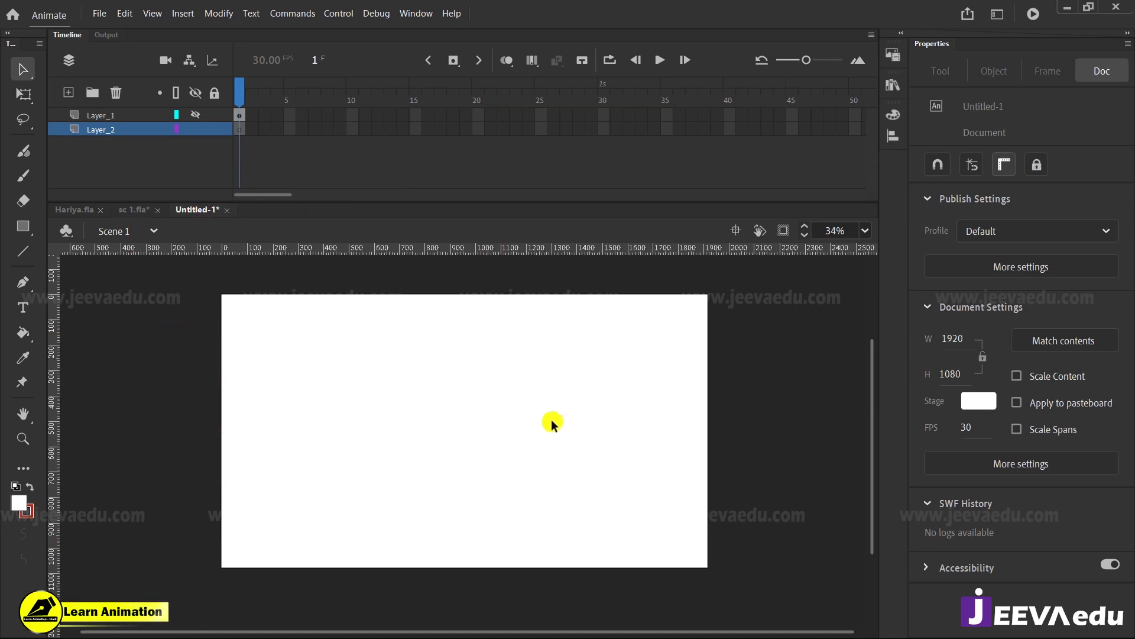
key("ctrl+v")
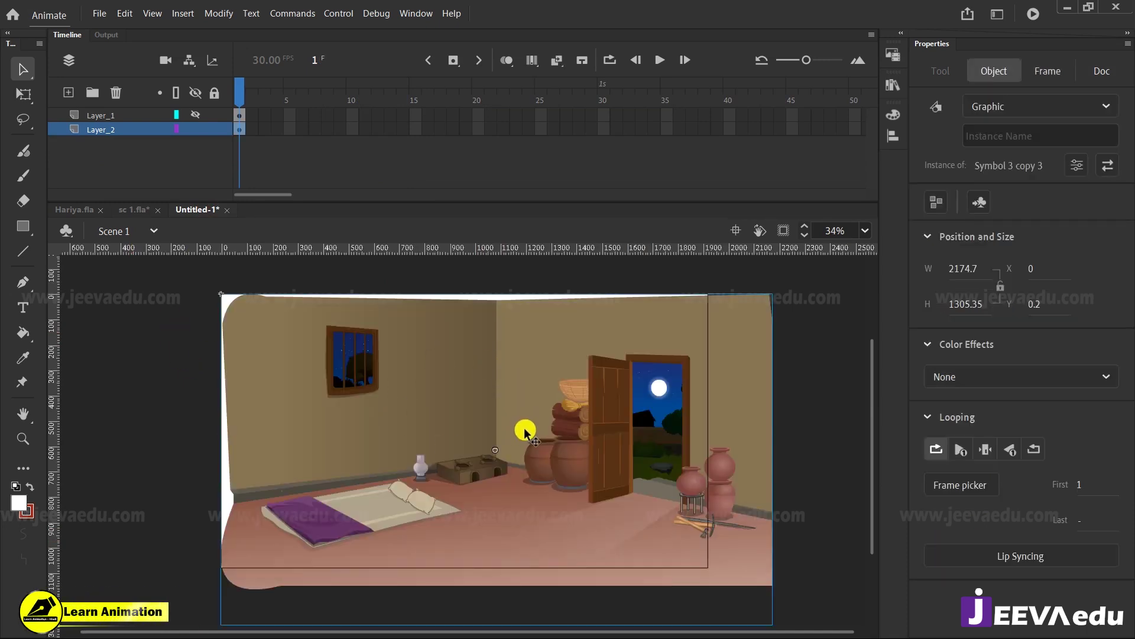
left_click_drag(525, 441, 523, 441)
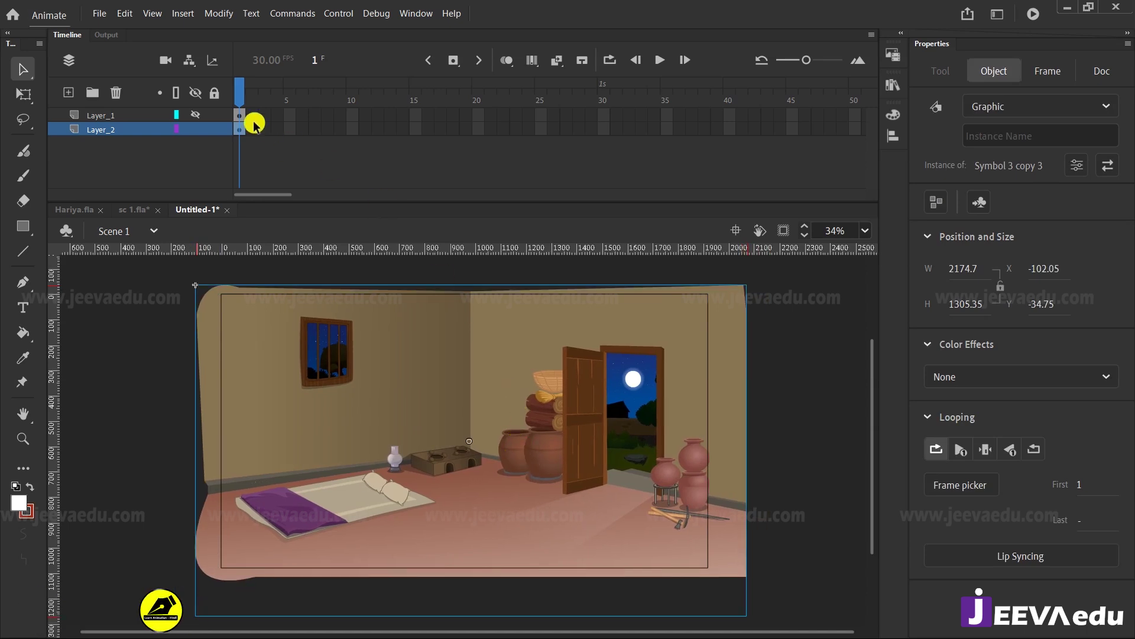
Step: Lock Layer_2, show Layer_1 again and clip the content outside the stage
left_click(214, 129)
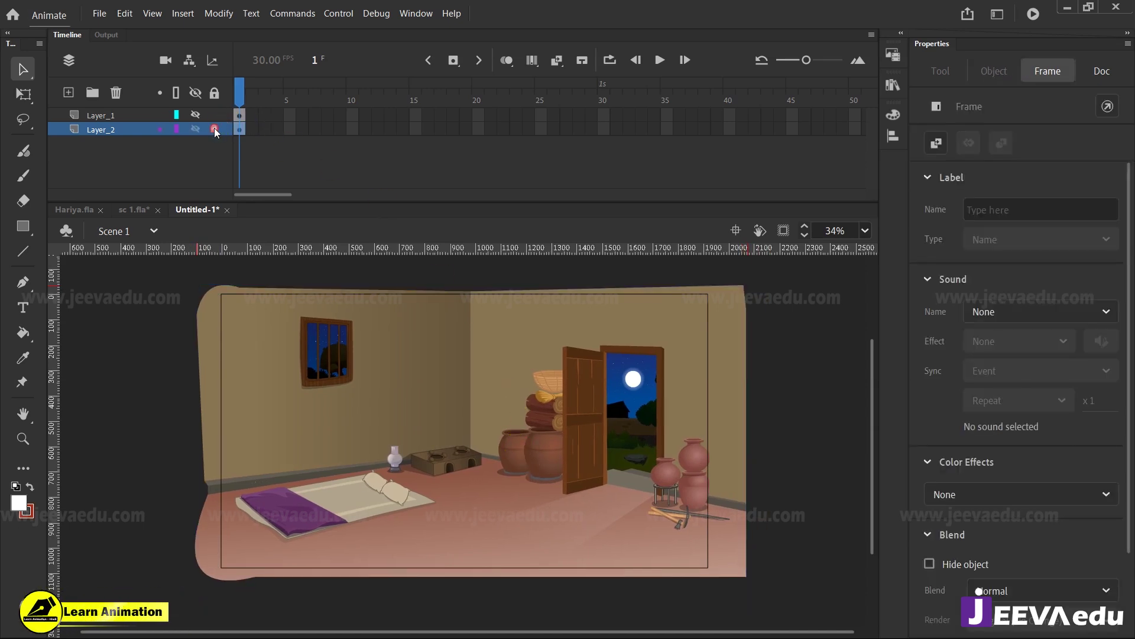
left_click(195, 114)
left_click(350, 176)
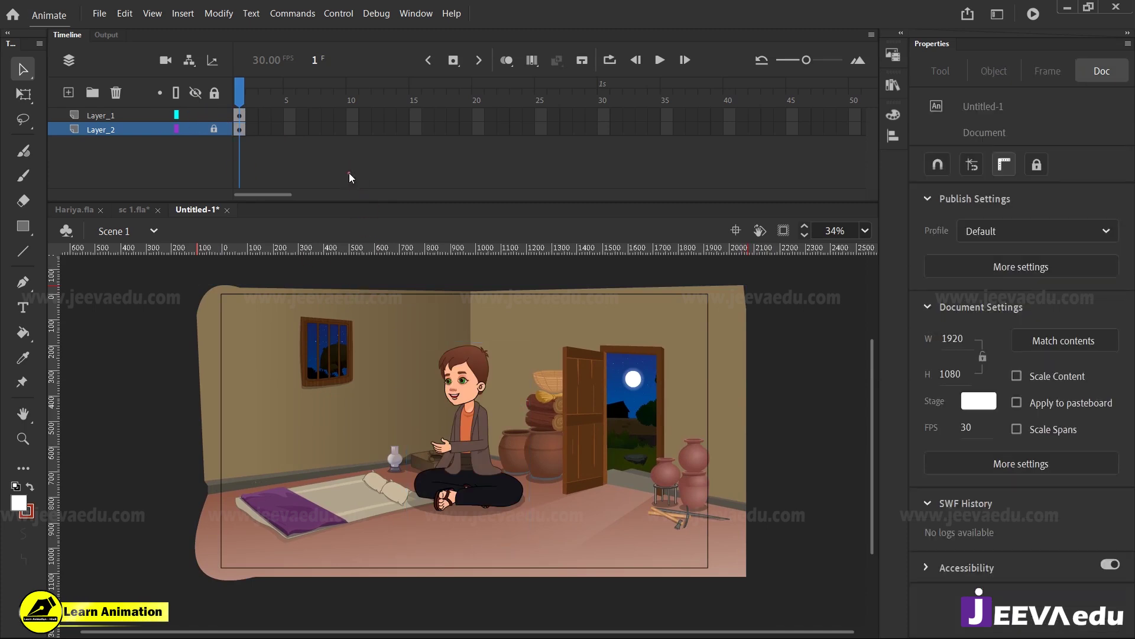
left_click(783, 233)
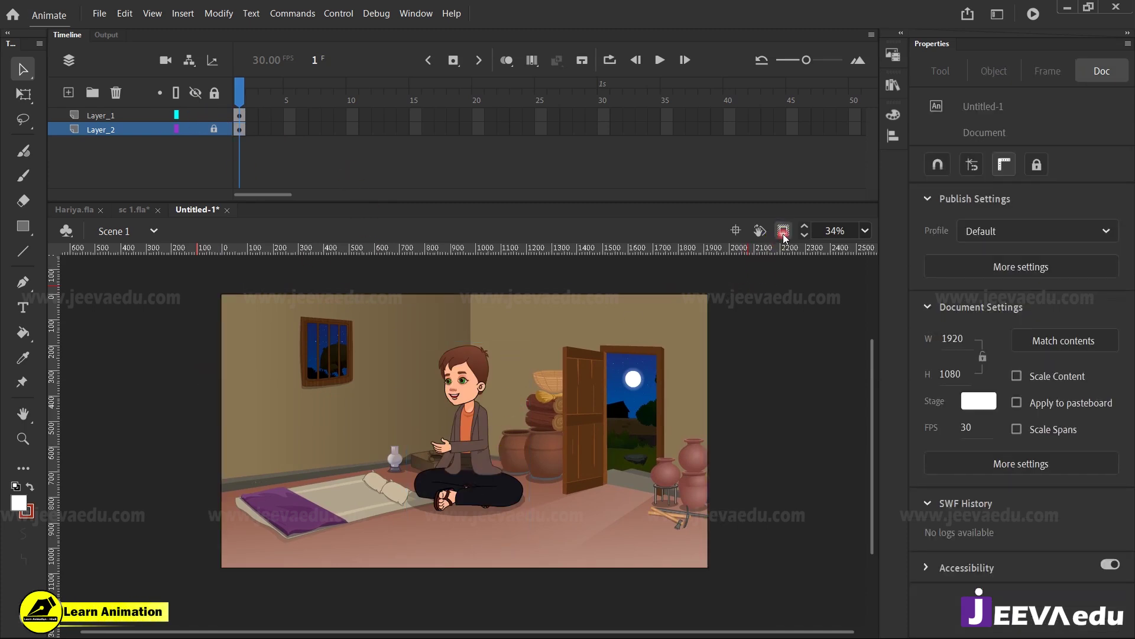
key("z")
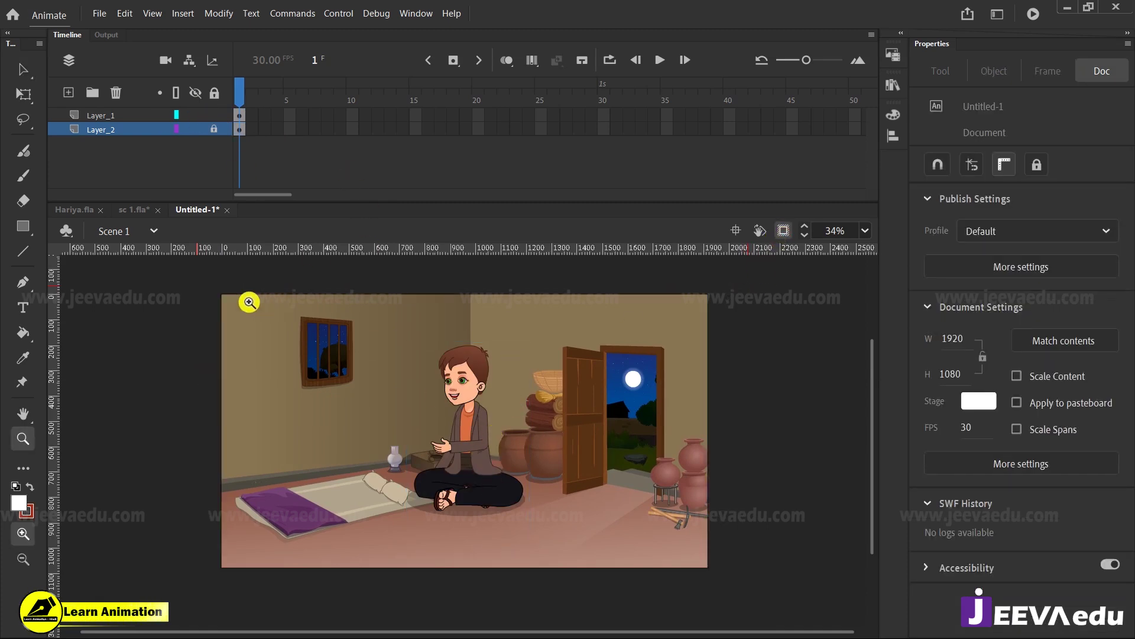
left_click_drag(185, 276, 745, 608)
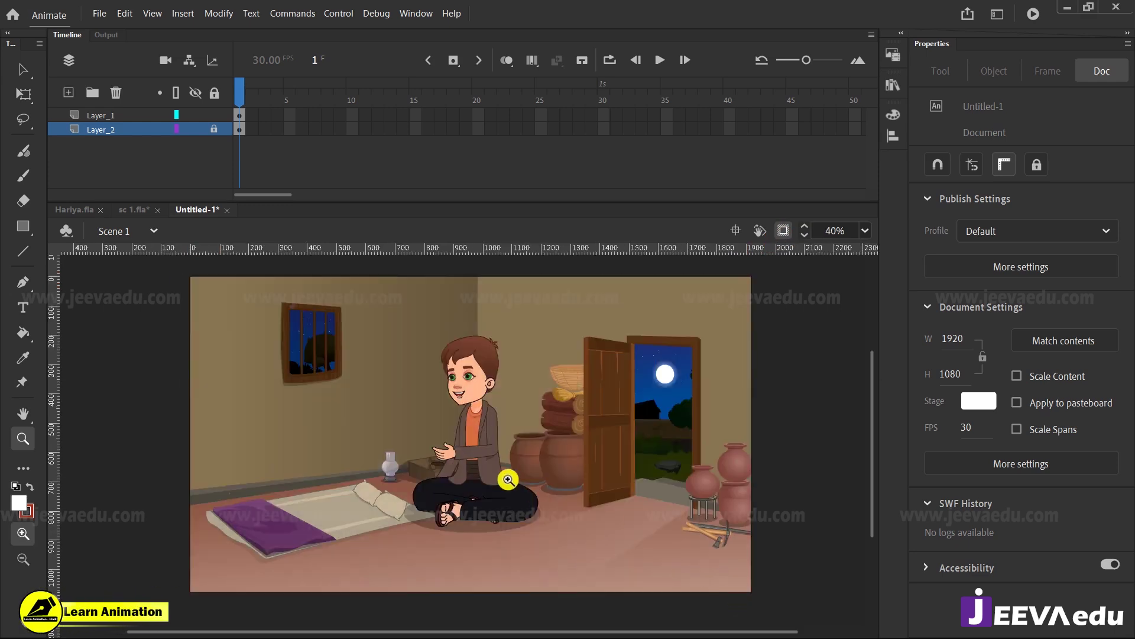
Step: Move the seated boy from the middle of the hut over to the mat
key("v")
left_click(486, 503)
left_click_drag(486, 502, 402, 500)
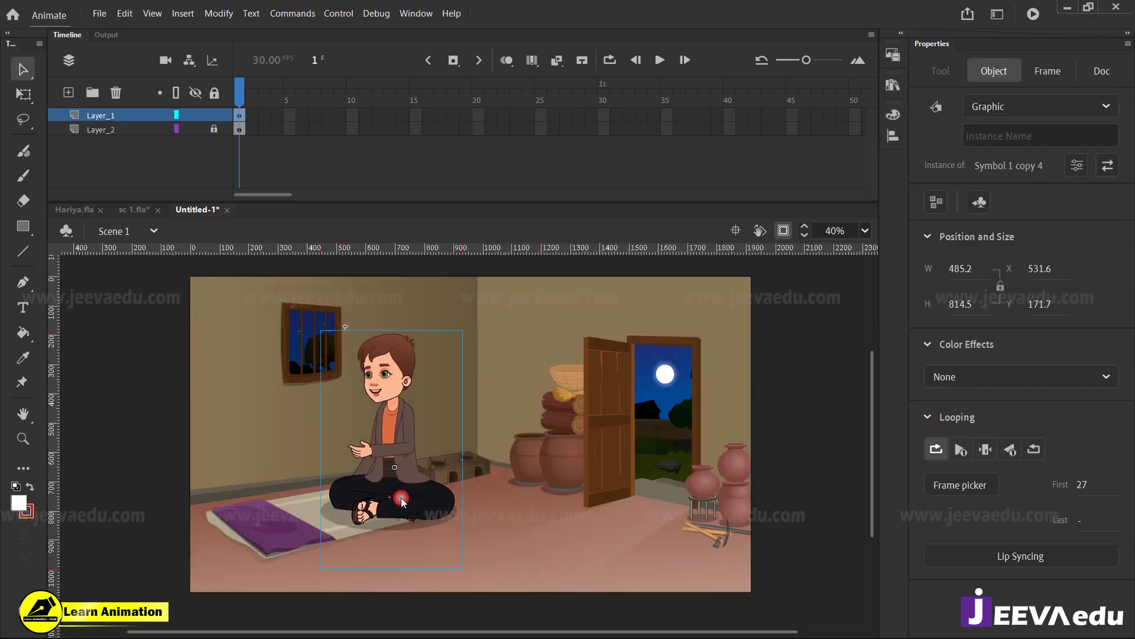
Step: Compare with sc 1.fla, clipped to its stage, how large the boy sits on the mat and which way he faces
left_click(135, 211)
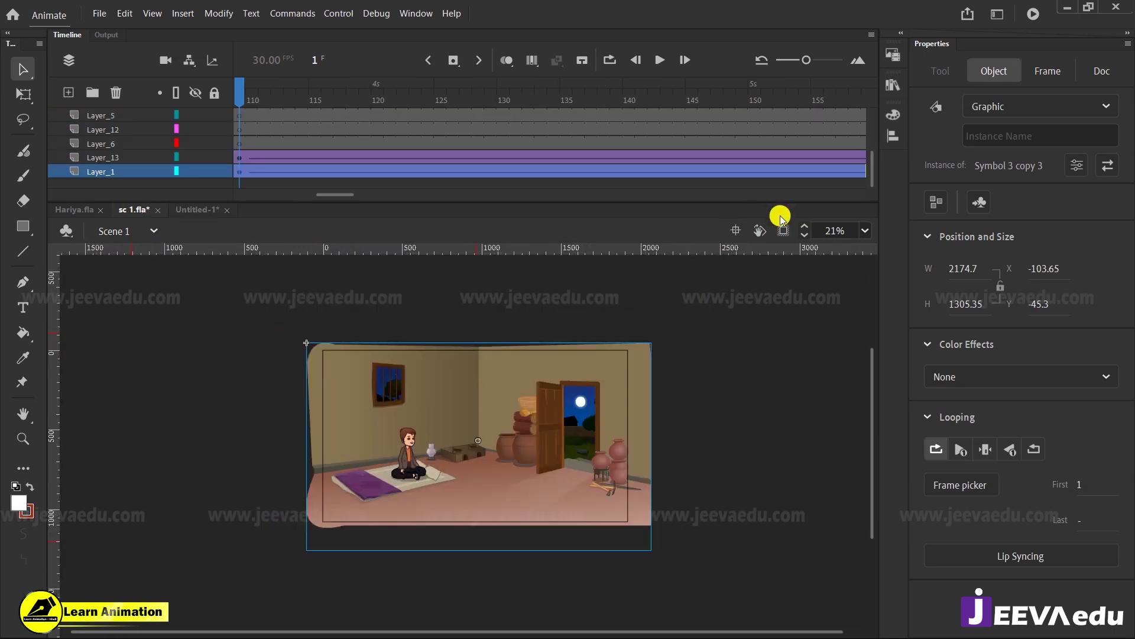
left_click(783, 231)
left_click(865, 231)
left_click(877, 253)
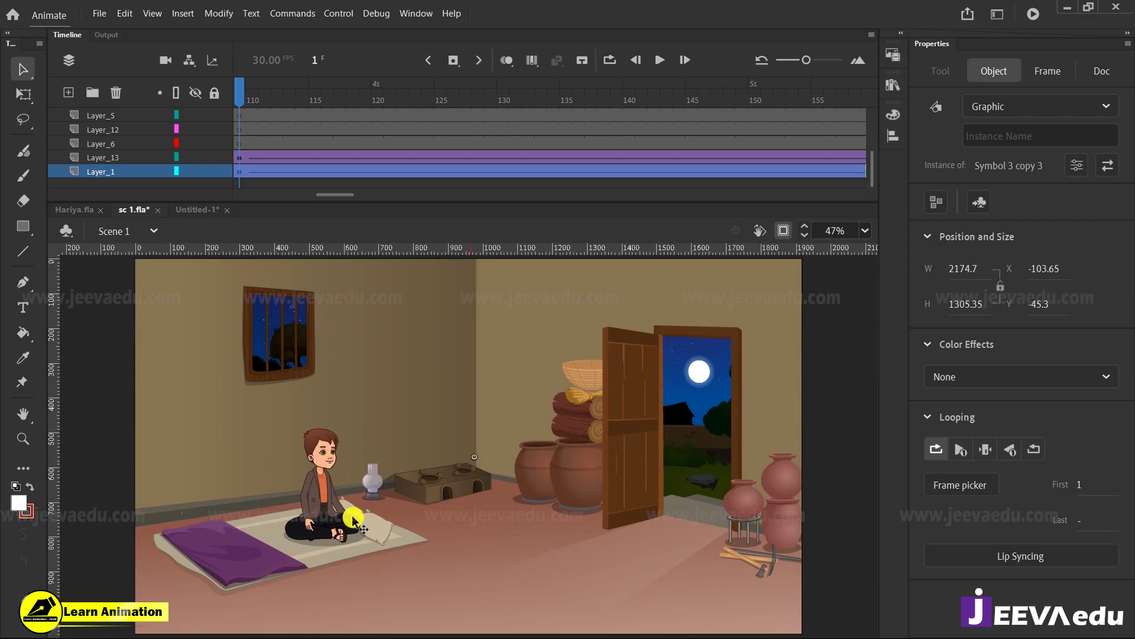
left_click(197, 209)
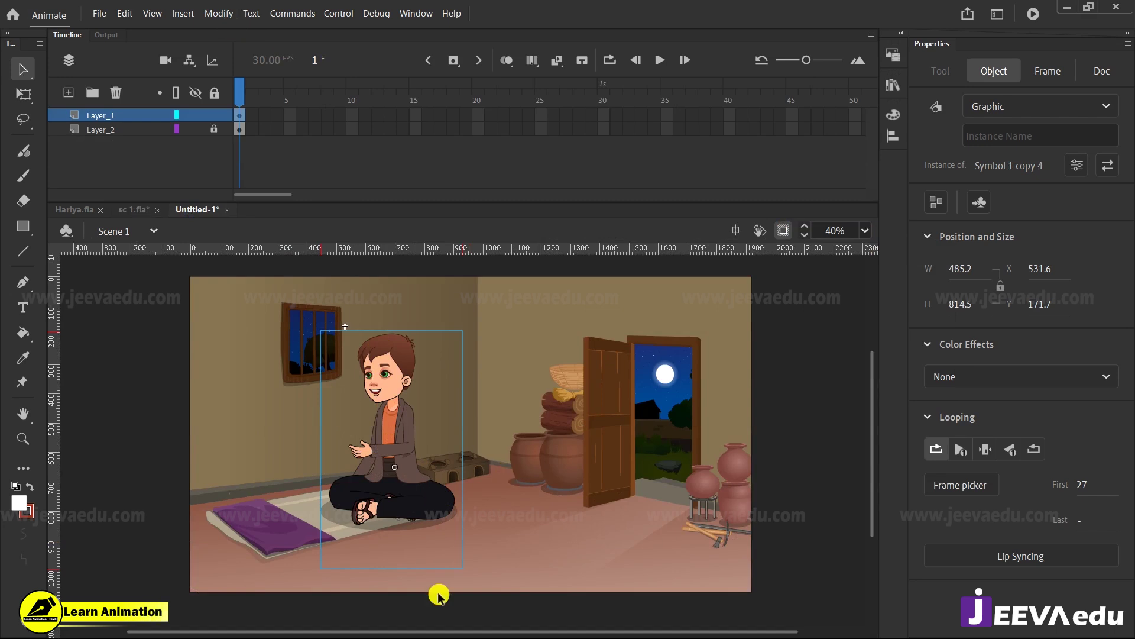
Step: Flip the seated boy horizontally so he faces the door
left_click(213, 13)
mouse_move(282, 215)
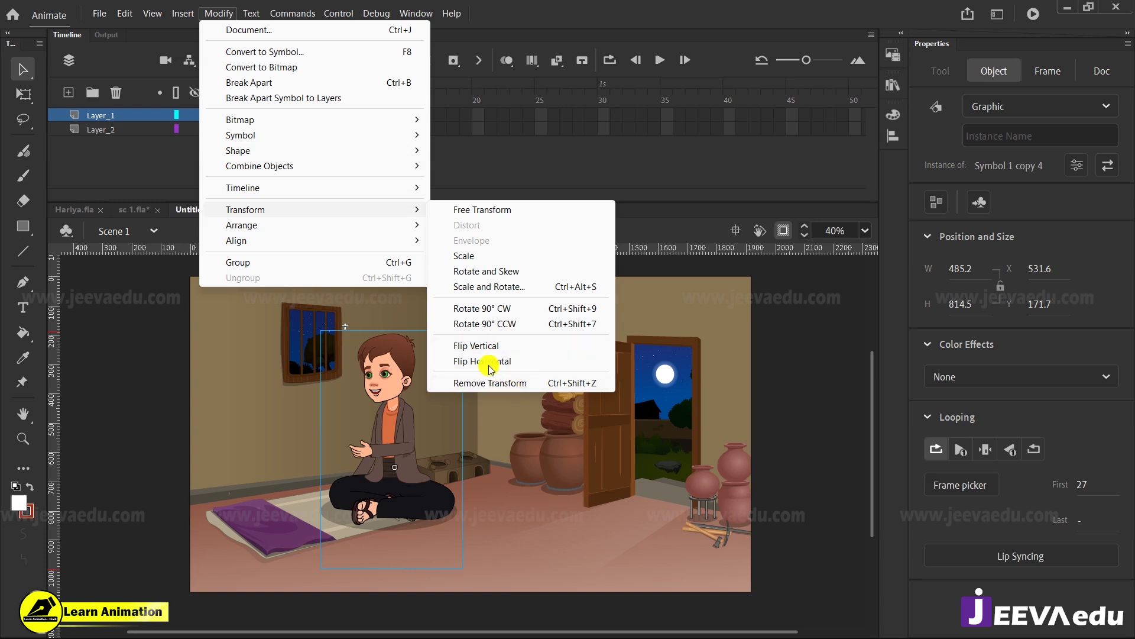
left_click(454, 366)
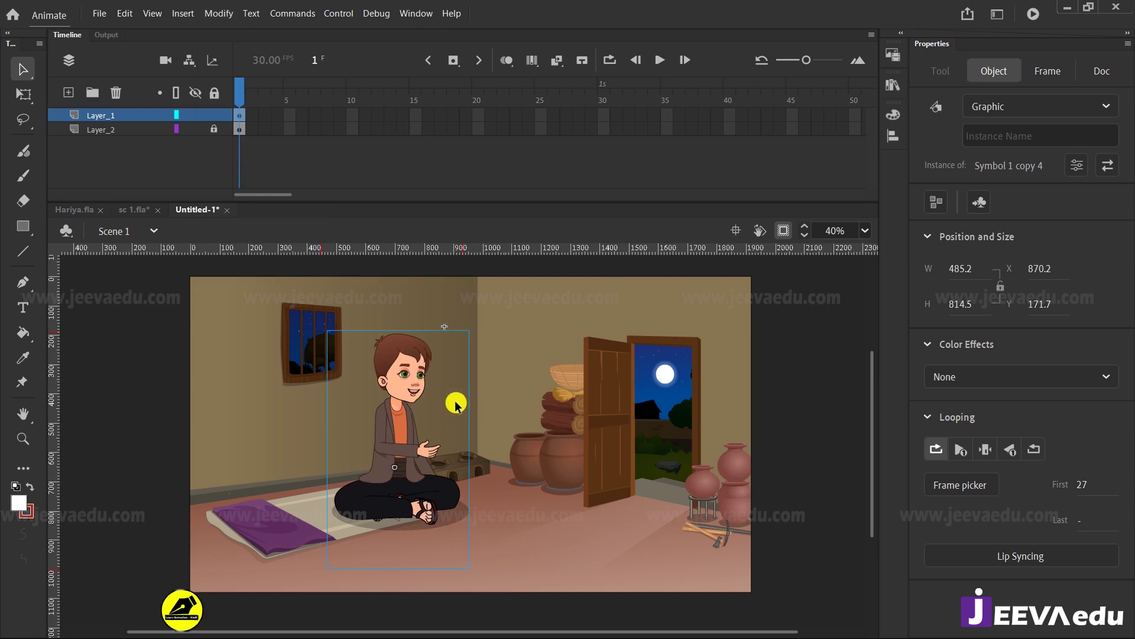
Step: Shrink the boy to about 321 px wide, scale him to 95% and place him on the mat near the pillow
key("q")
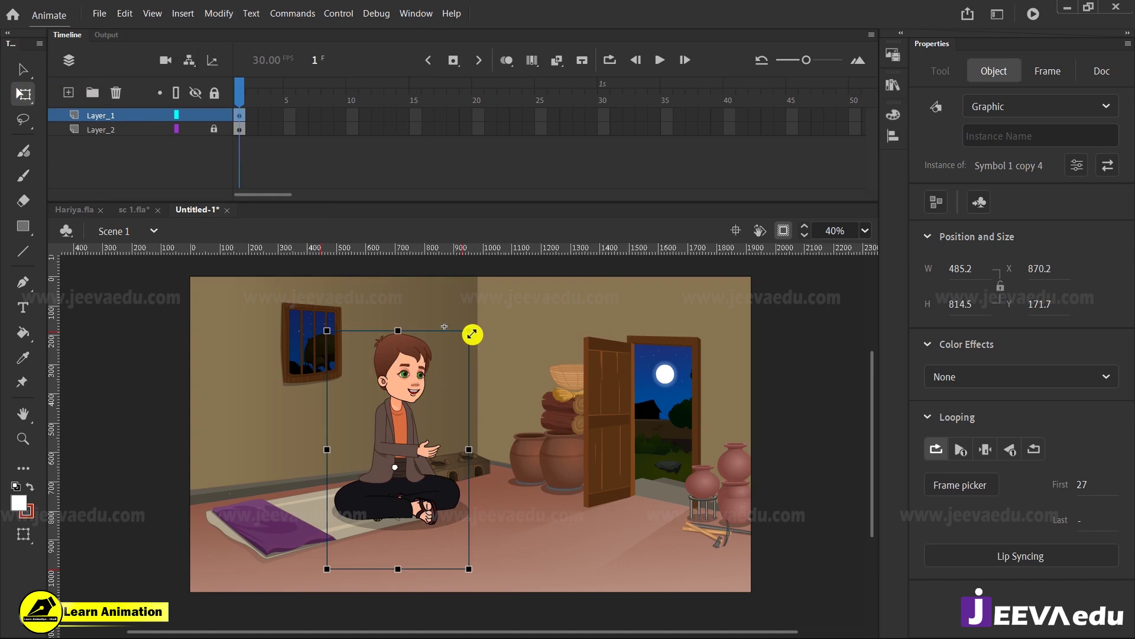
left_click_drag(471, 333, 441, 351)
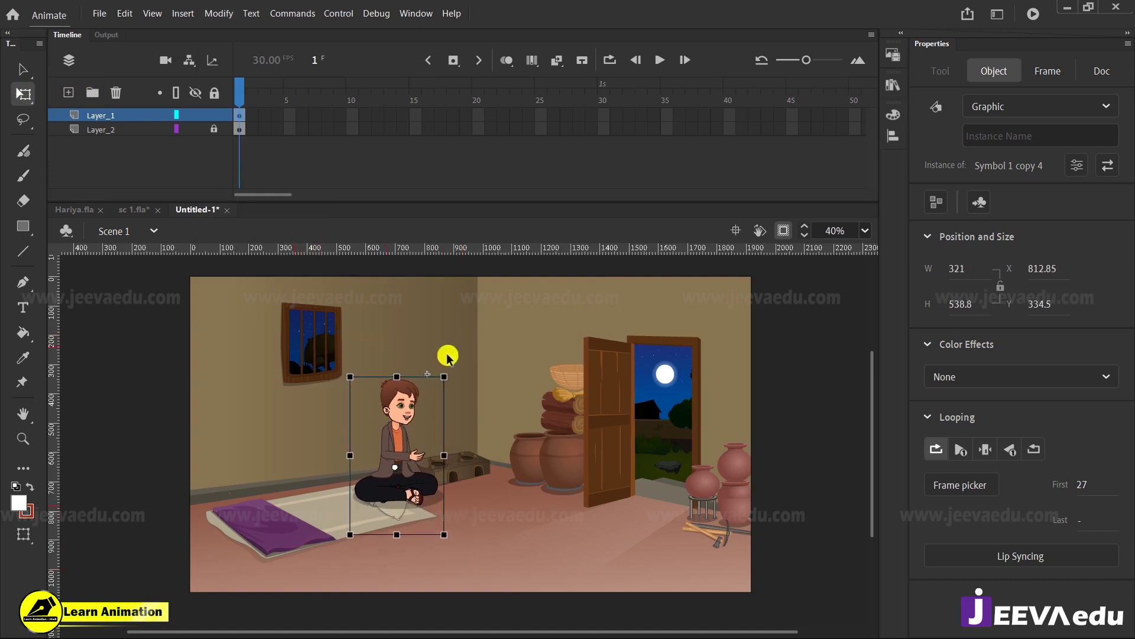
key("ctrl+alt+s")
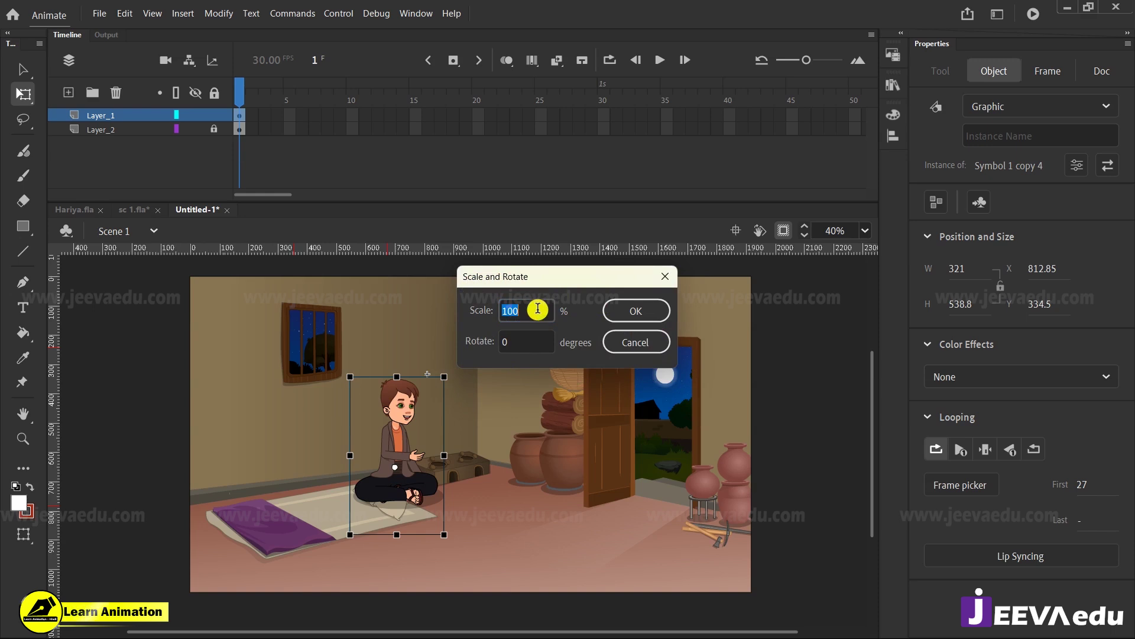
type("95")
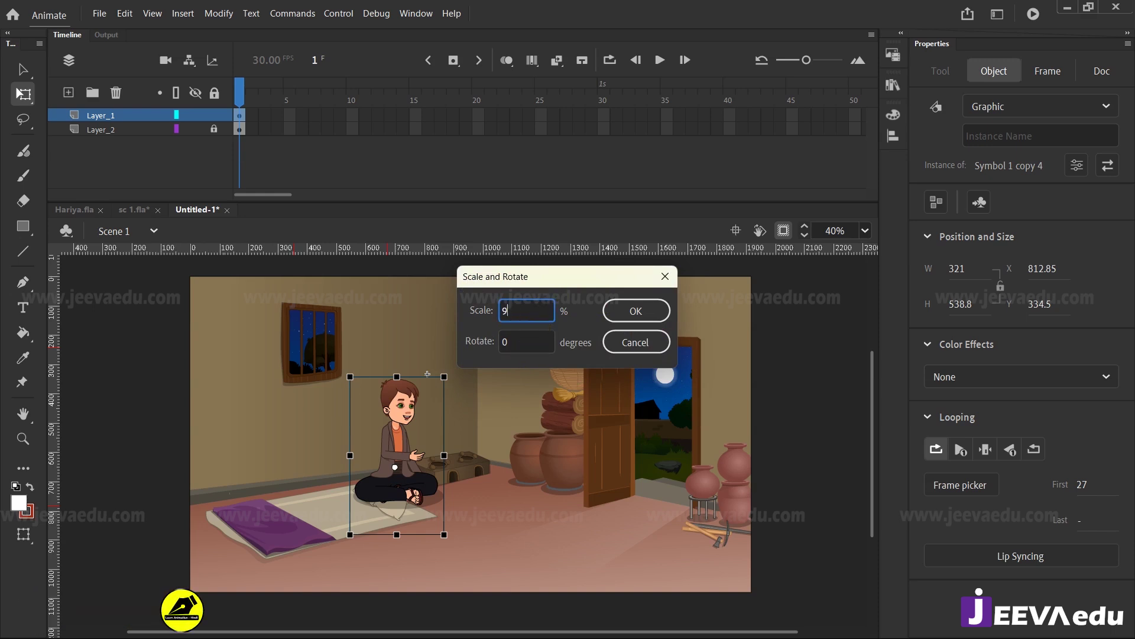
left_click(628, 309)
left_click_drag(405, 434, 355, 453)
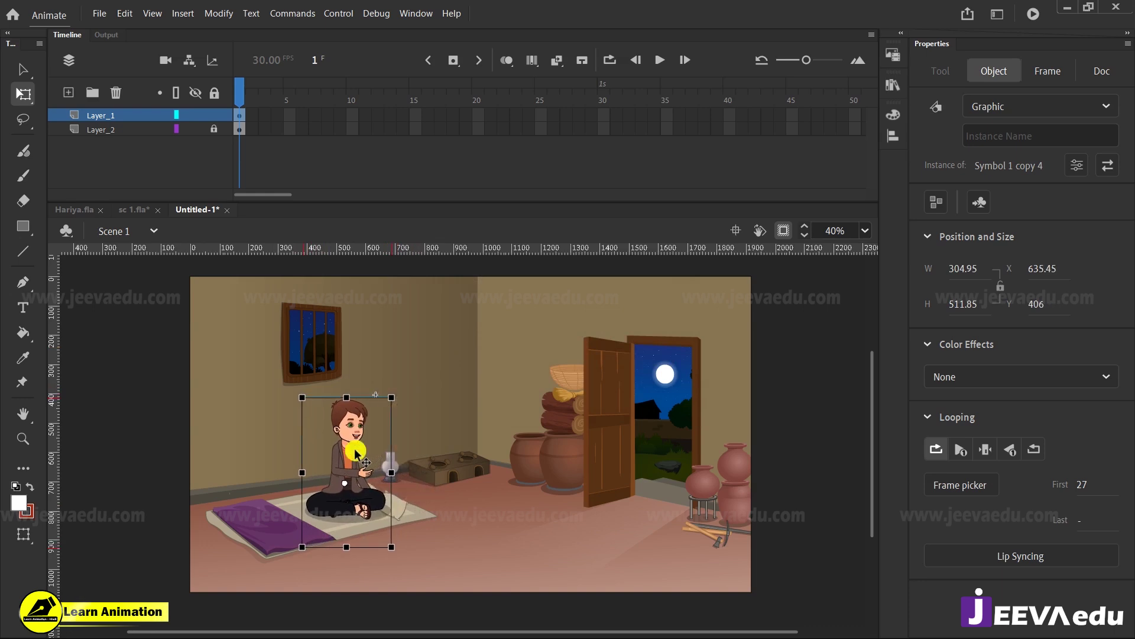
Step: Scale the boy to 95% two more times and nudge him slightly down and right on the mat
key("ctrl+alt+s")
type("95")
left_click(628, 309)
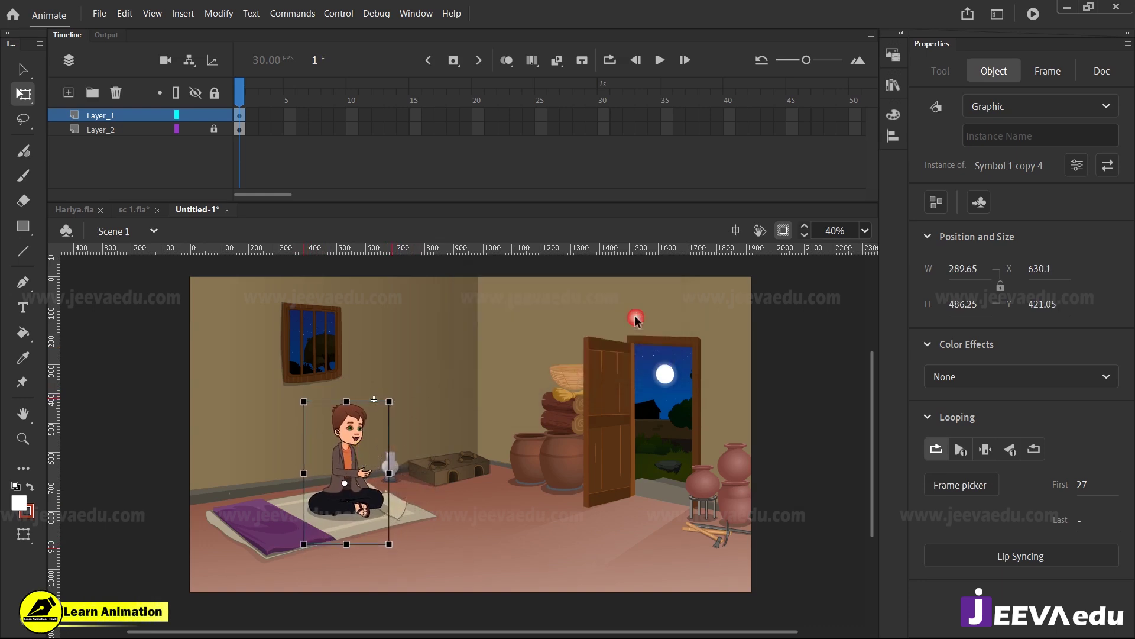
key("ctrl+alt+s")
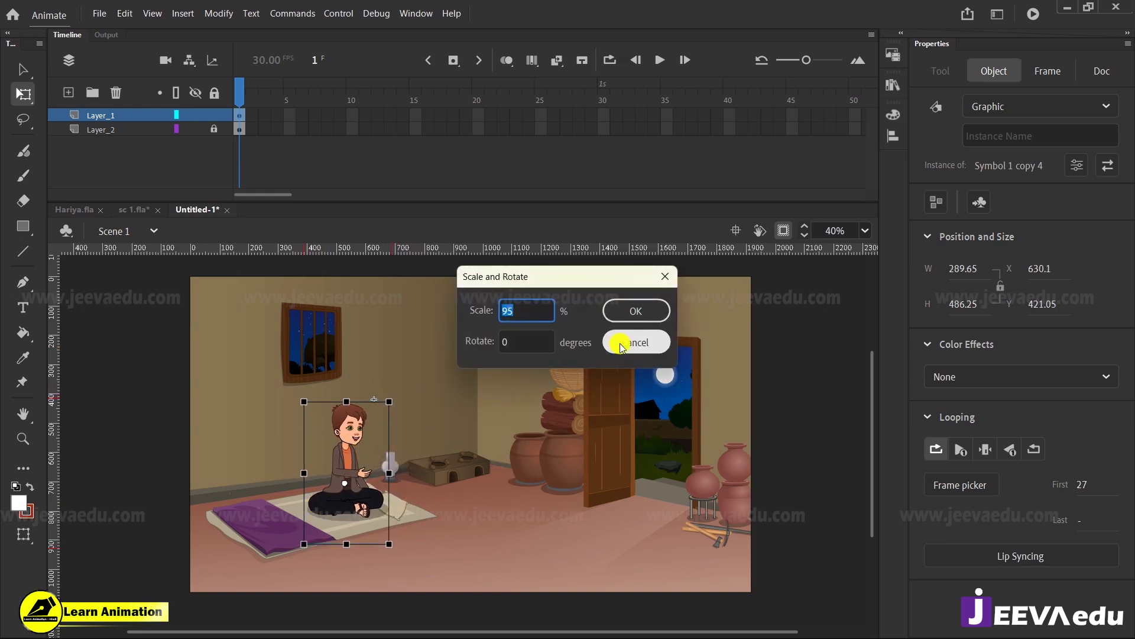
left_click(629, 308)
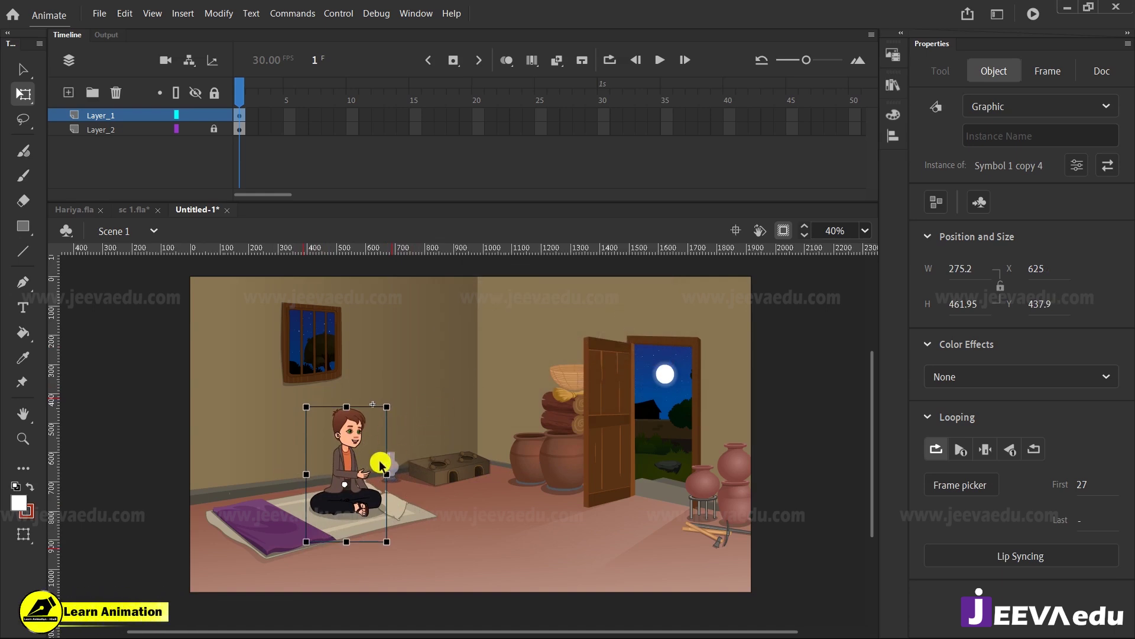
key("Down")
key("Right")
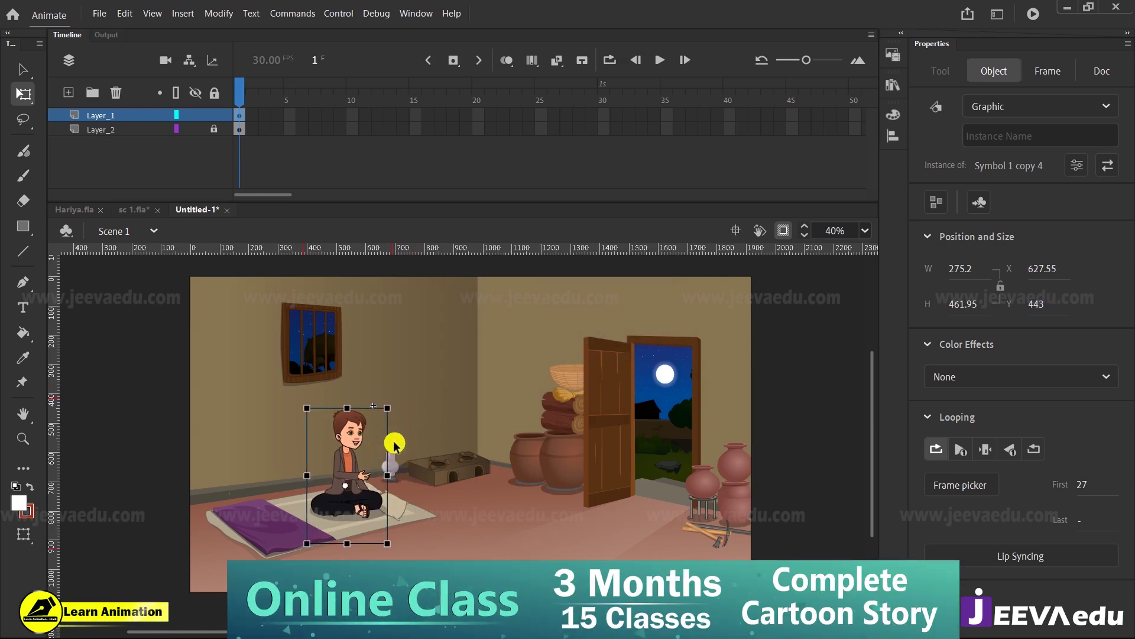
Step: Compare the boy's size and seating position on the mat in close-up between Untitled-1 and sc 1.fla
key("z")
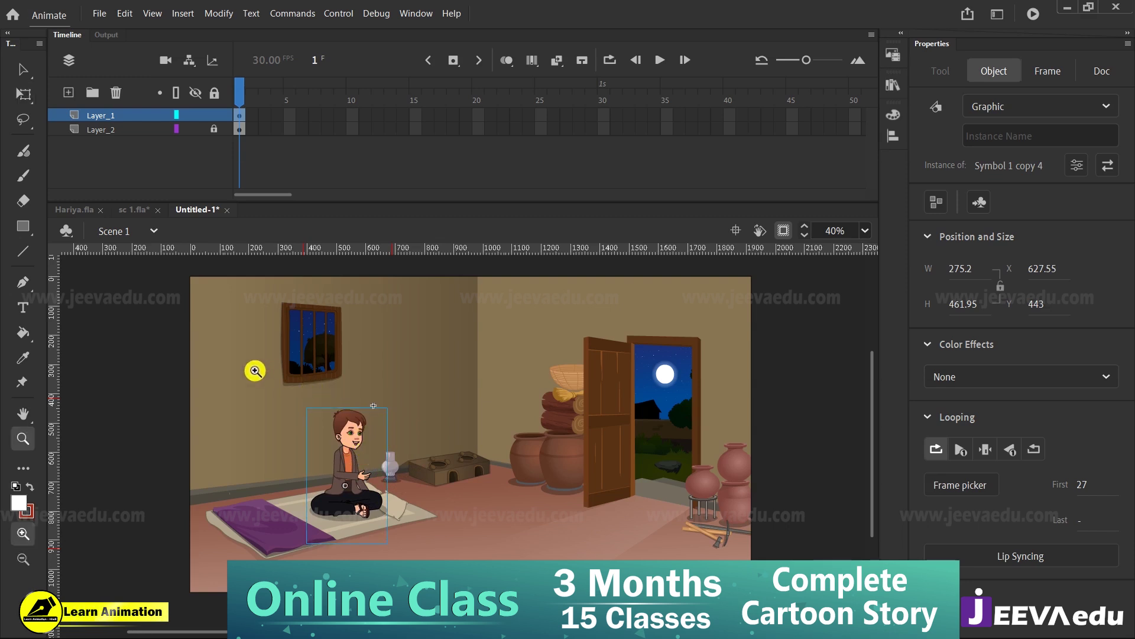
left_click_drag(172, 357, 400, 554)
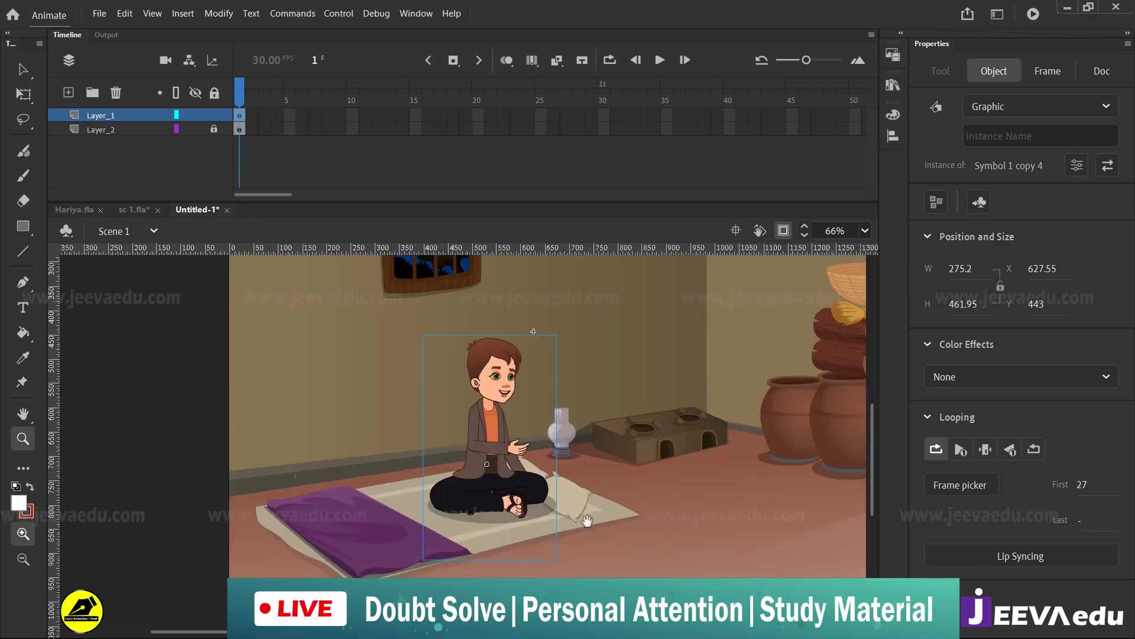
left_click_drag(594, 518, 490, 526)
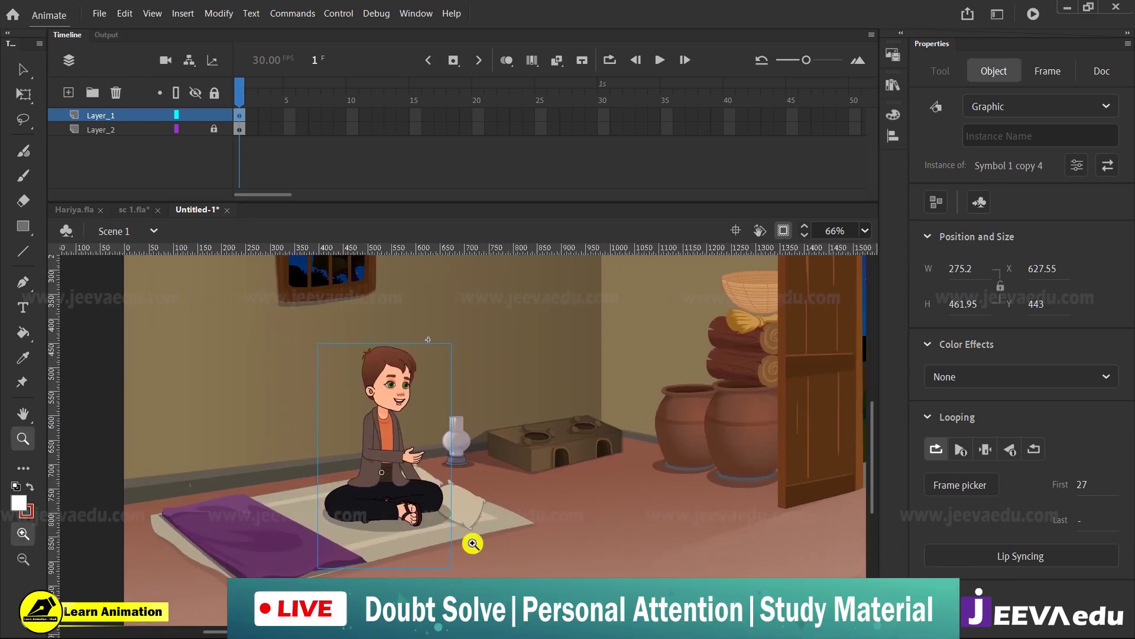
left_click(132, 210)
left_click_drag(121, 379, 442, 566)
left_click_drag(619, 493, 613, 499)
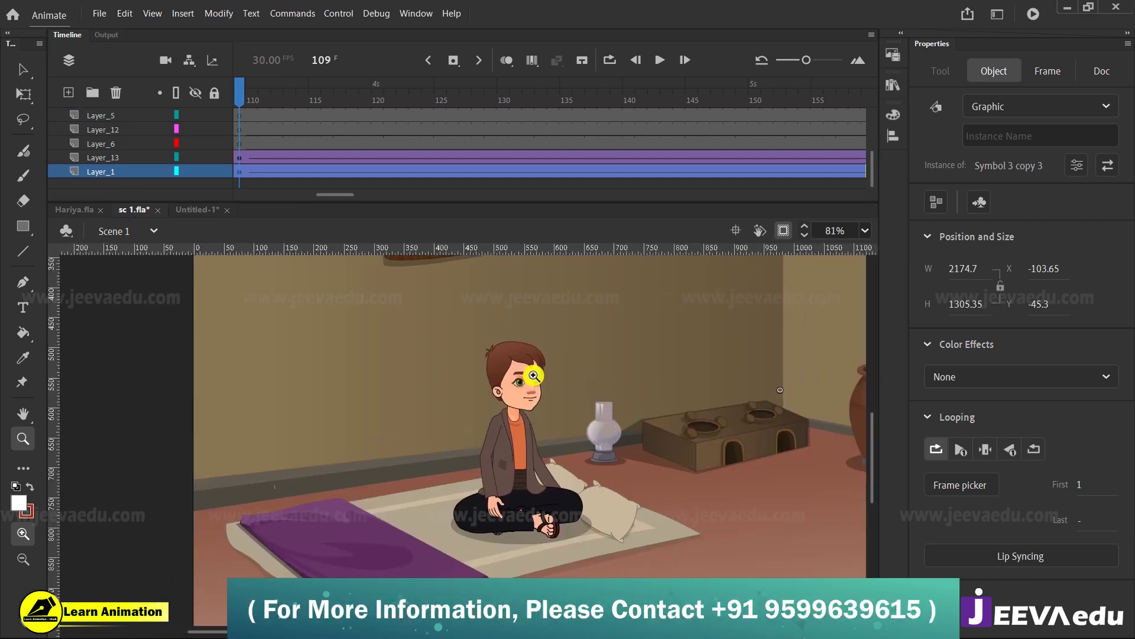
left_click(182, 211)
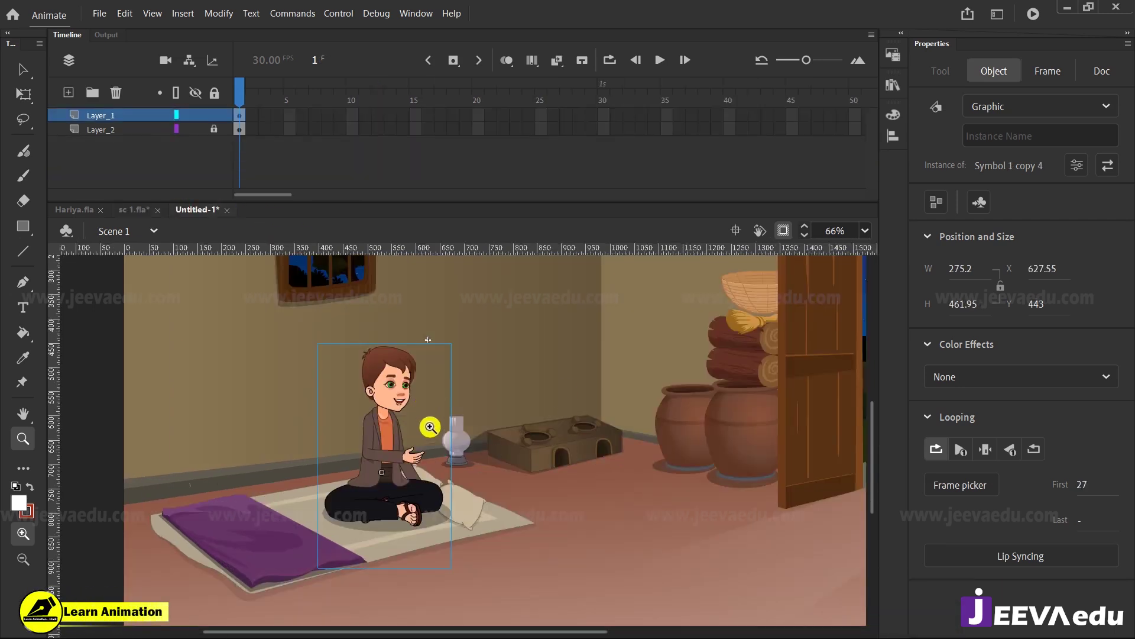
Step: Scale the boy to 90% and nudge him into his final seating position on the mat
key("ctrl+alt+s")
type("90")
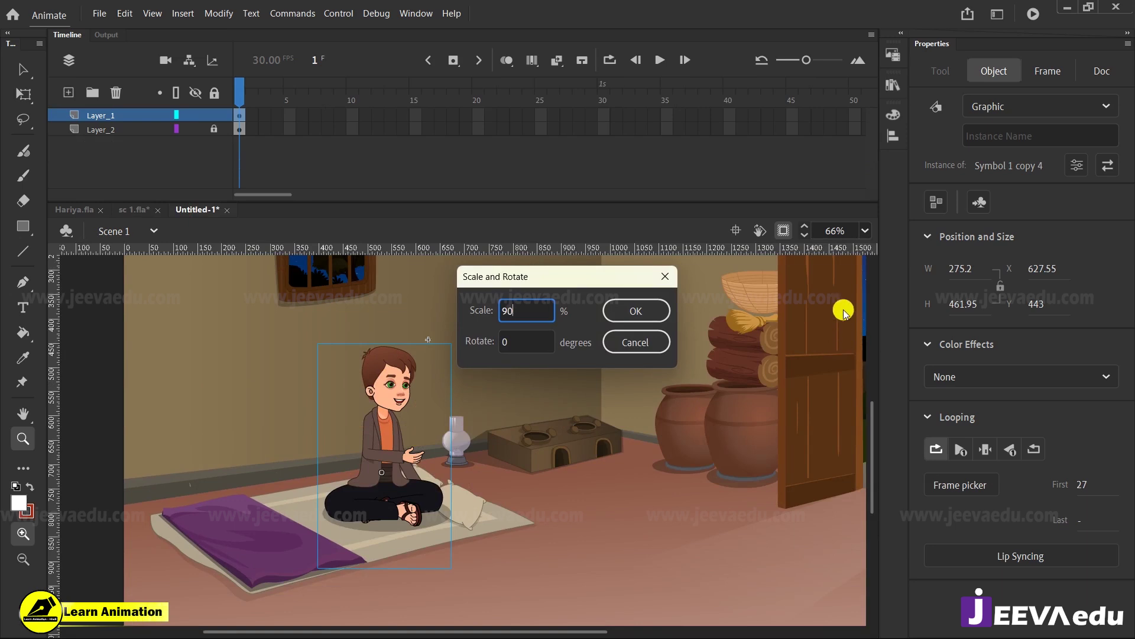
left_click(634, 317)
key("Up")
key("Right")
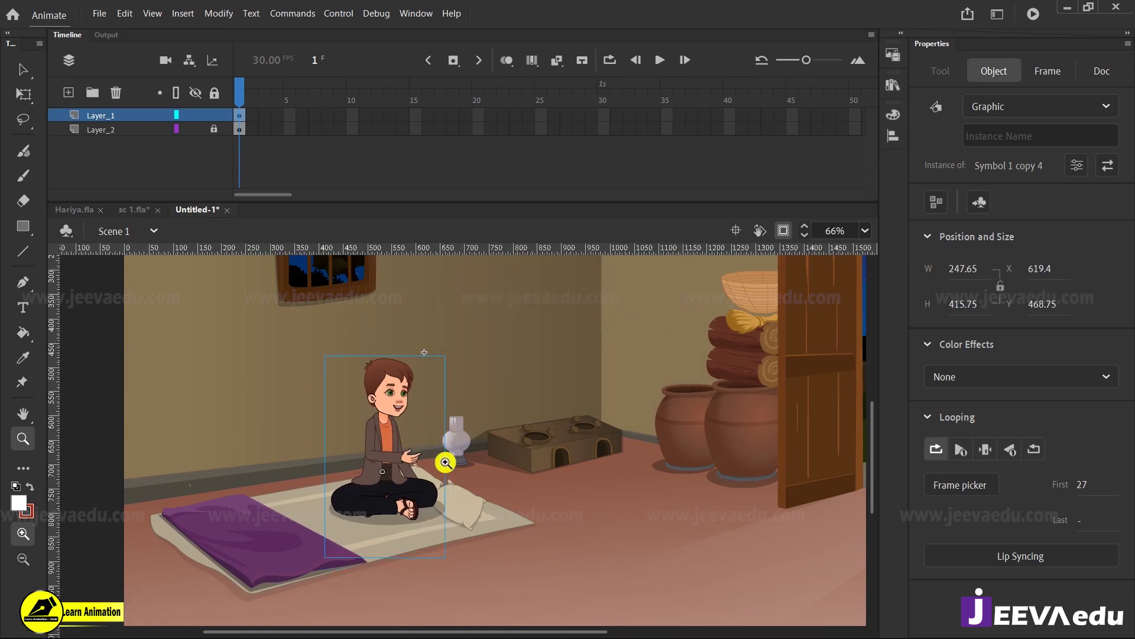
key("Down")
key("Down")
key("Up")
left_click_drag(100, 316, 483, 579)
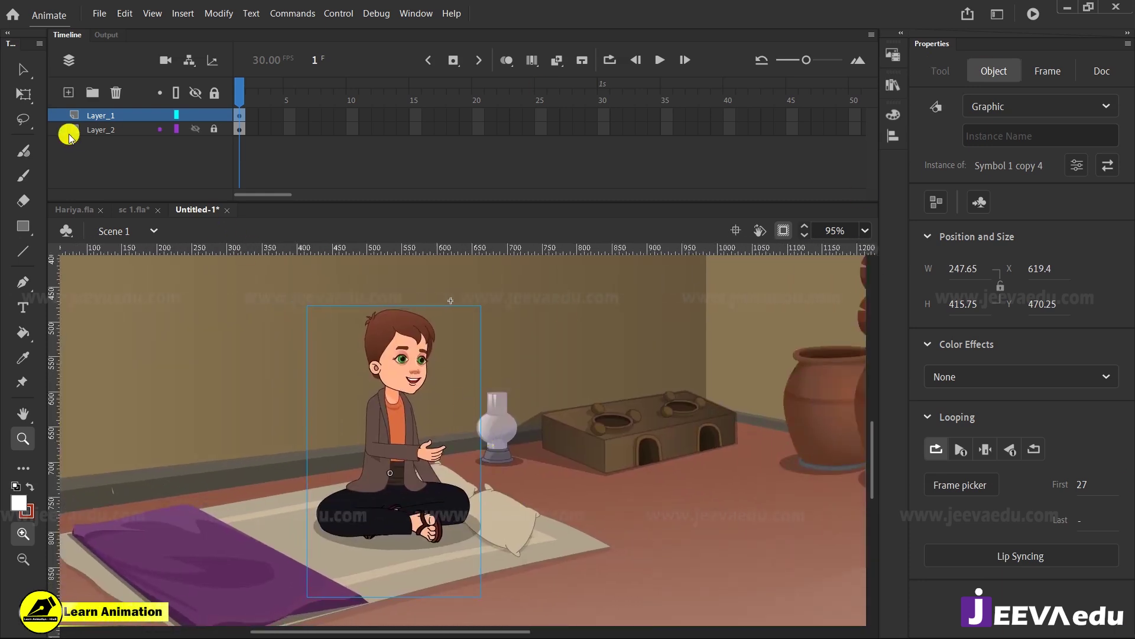
Step: Compare the boy's seat with sc 1.fla, and move him in Untitled-1 to X 631, Y 479.75 on the mat
left_click(134, 209)
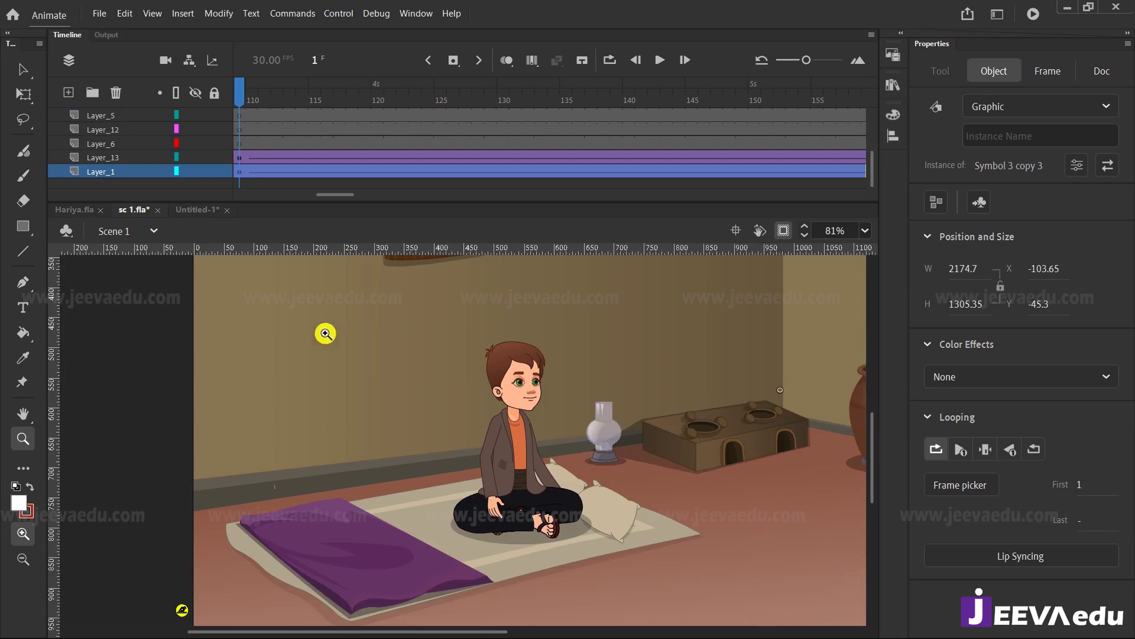
left_click_drag(246, 299, 597, 536)
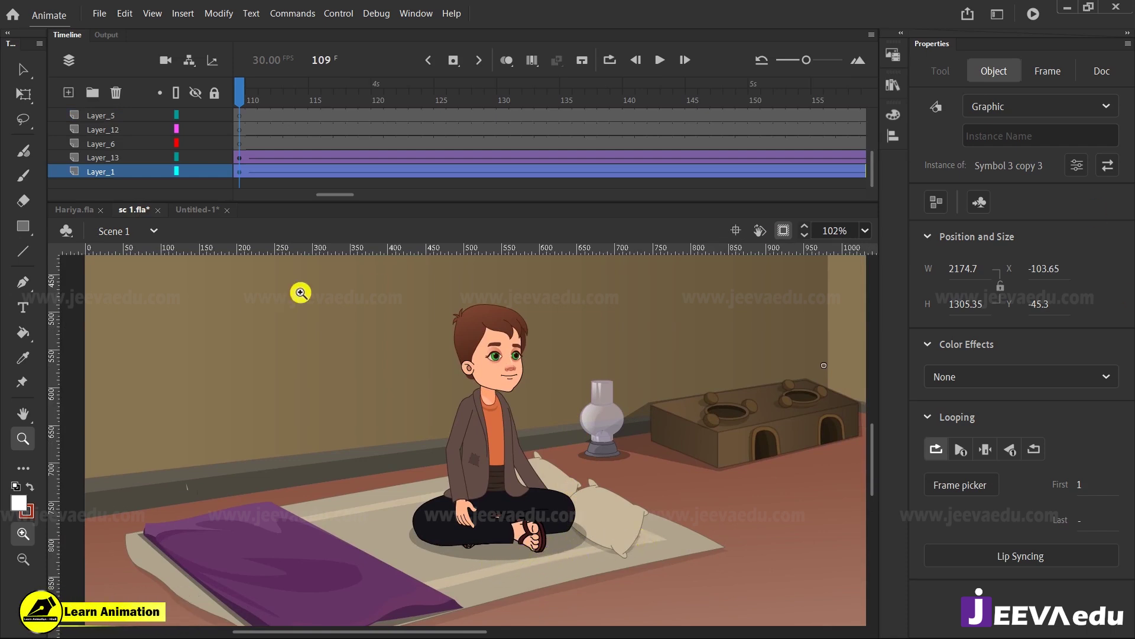
left_click(201, 210)
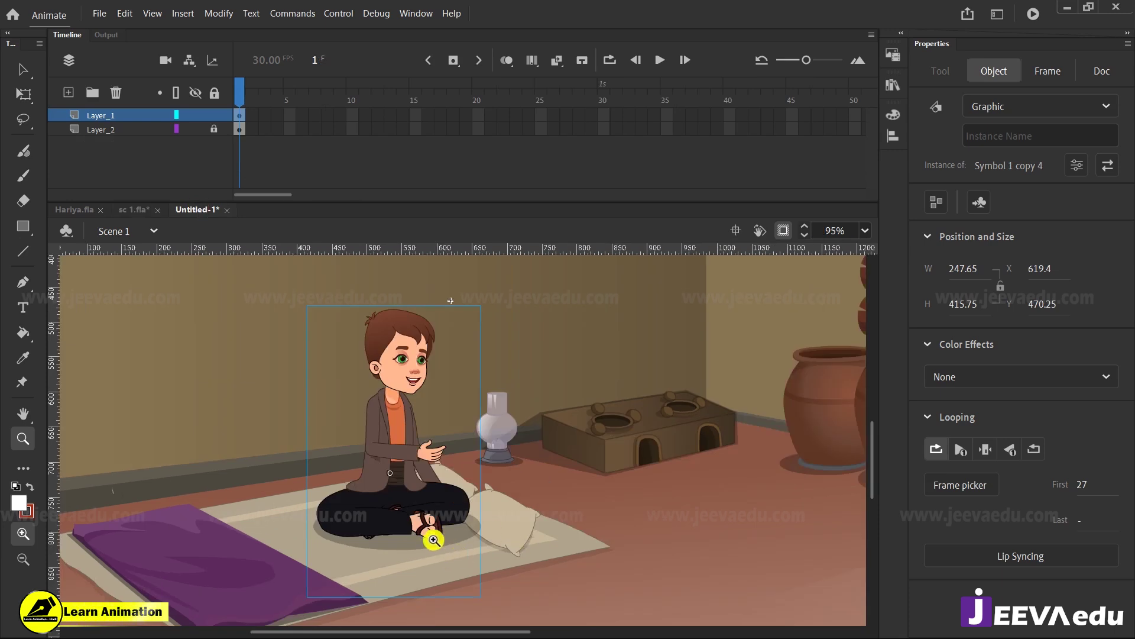
key("b")
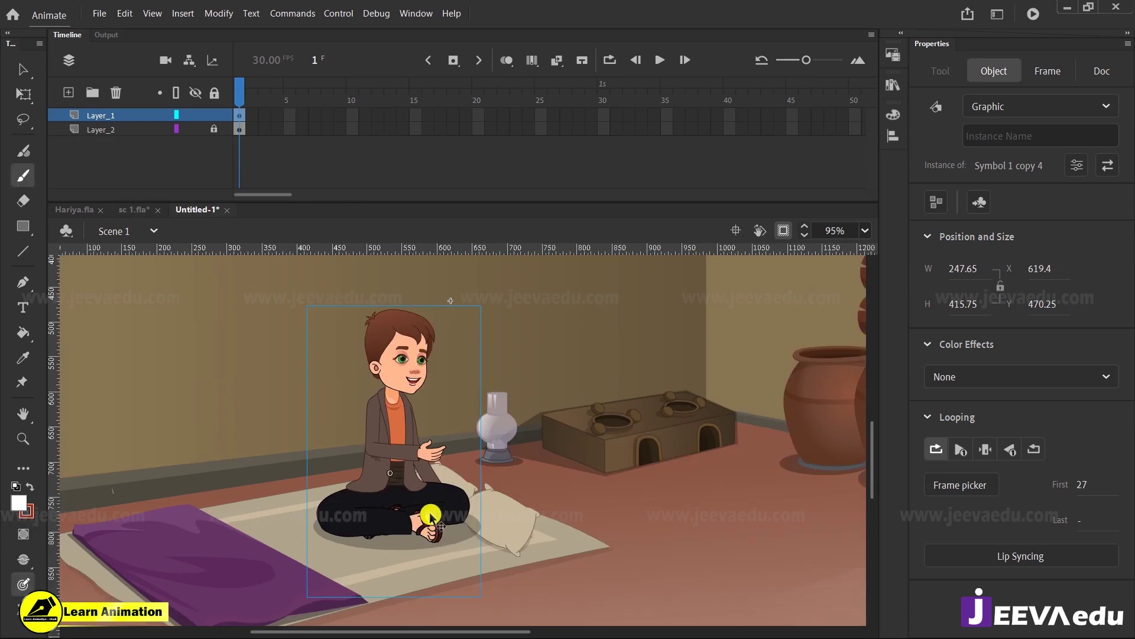
key("v")
left_click_drag(431, 520, 434, 522)
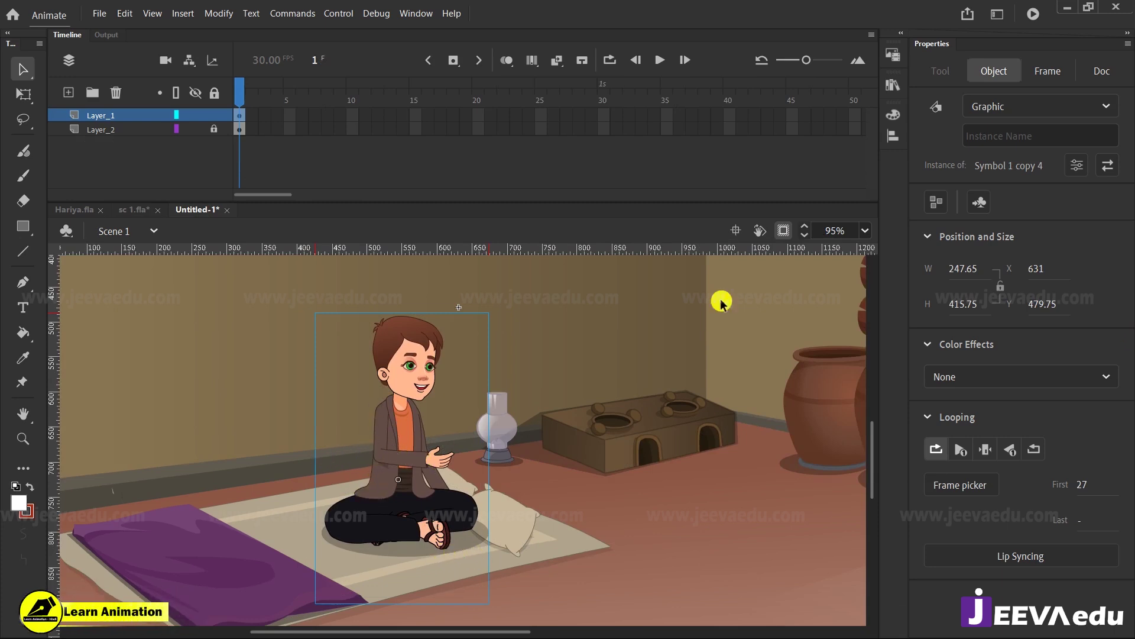
Step: Check the boy's placement against frame 109 of sc 1.fla, and view the whole stage of Untitled-1
left_click(158, 214)
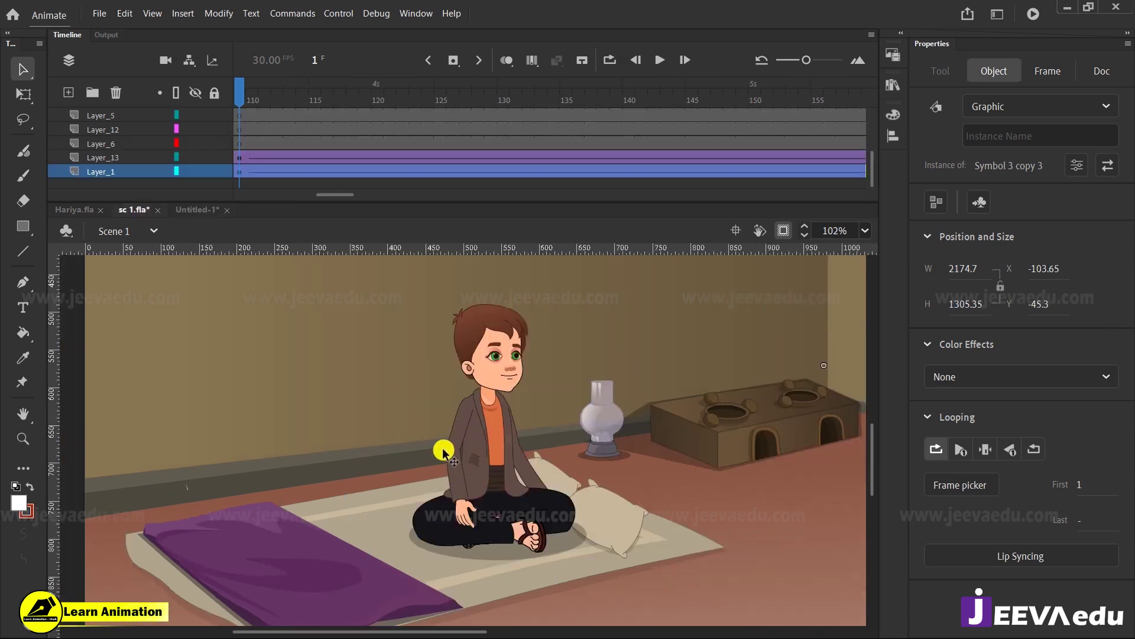
left_click_drag(239, 93, 155, 195)
left_click(427, 143)
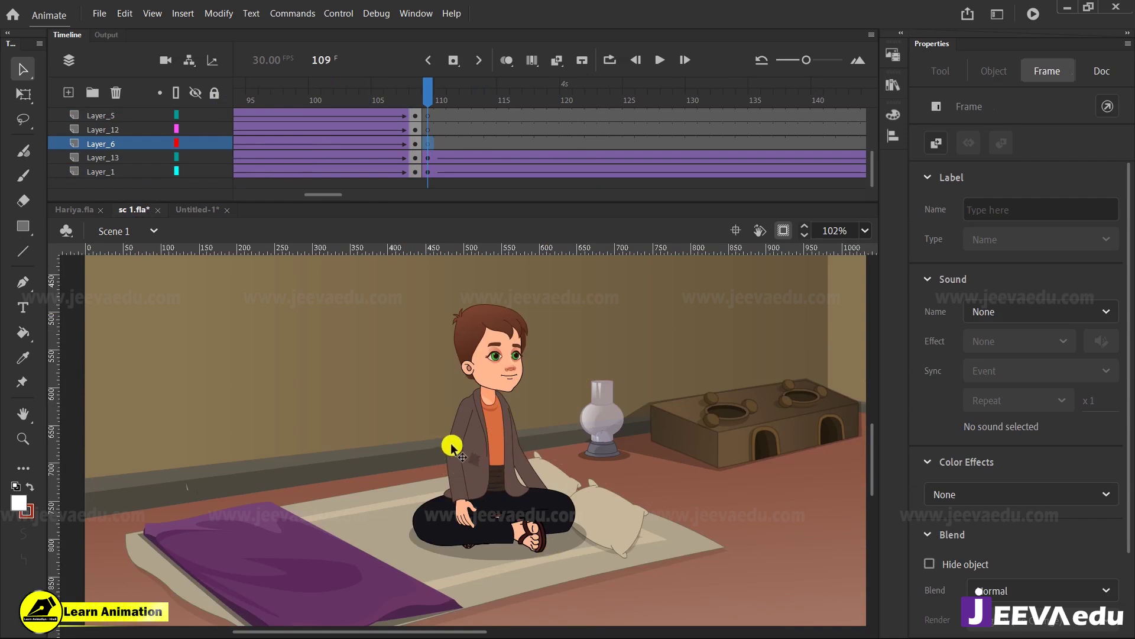
left_click(196, 210)
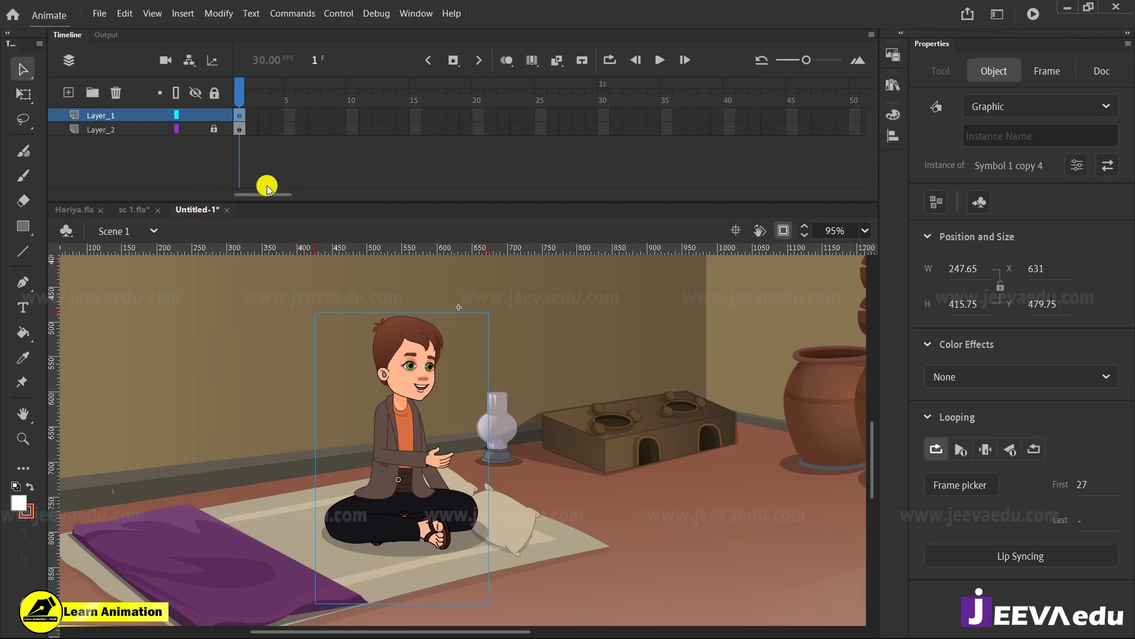
left_click(865, 231)
left_click(896, 253)
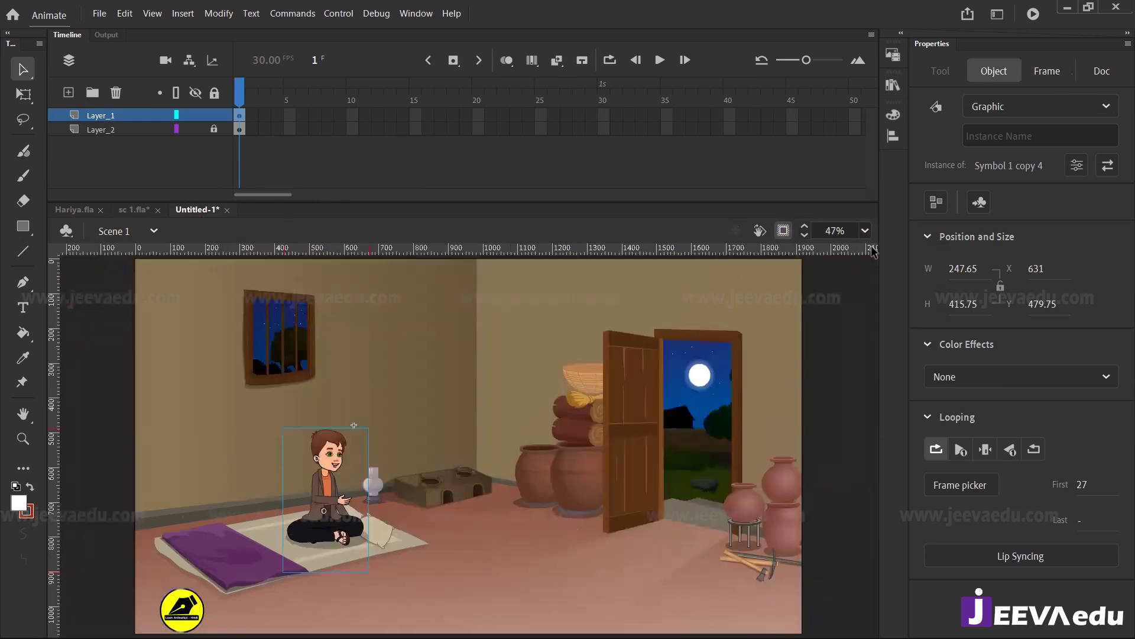
Step: Extend Layer_1 and Layer_2 with frames past frame 50, scrub through the boy's animation and return to frame 1
left_click_drag(299, 119, 623, 143)
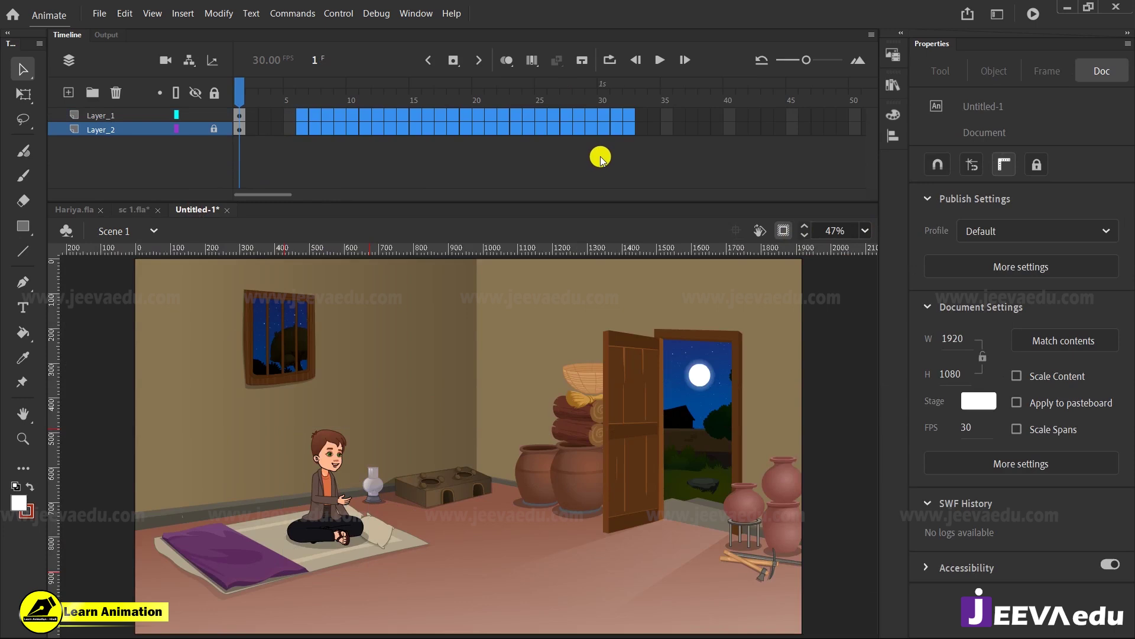
key("F5")
key("F5")
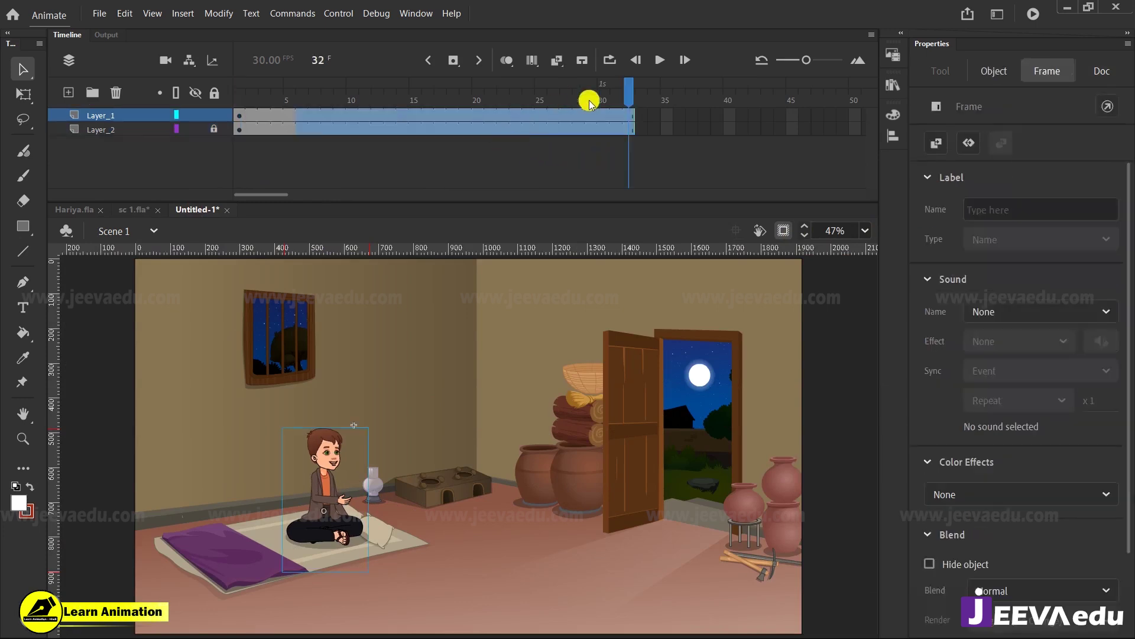
left_click_drag(633, 90, 249, 149)
left_click_drag(256, 196, 179, 197)
left_click_drag(265, 95, 205, 114)
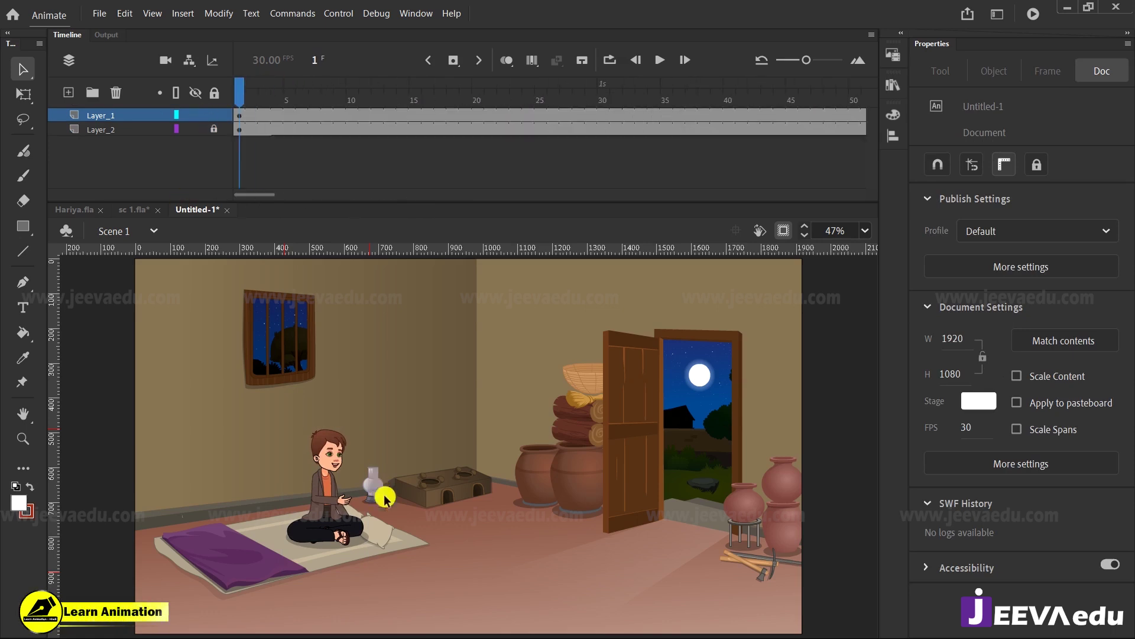
Step: Add a new layer above Layer_1, and open the Vo folder inside the Story 1 folder in File Explorer
left_click(69, 93)
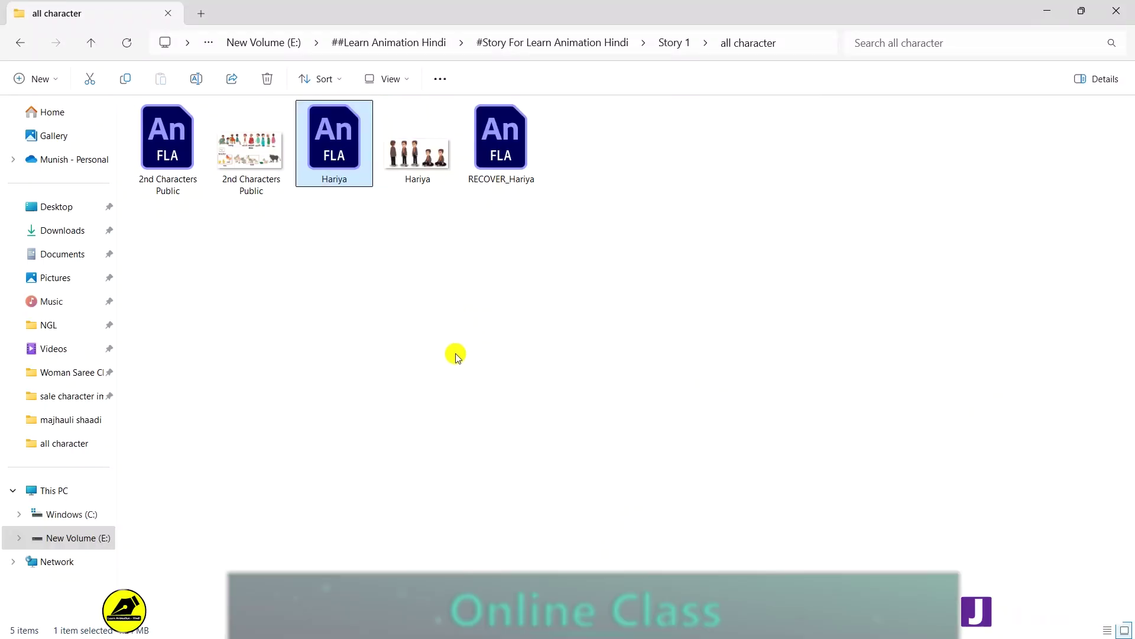
left_click(674, 42)
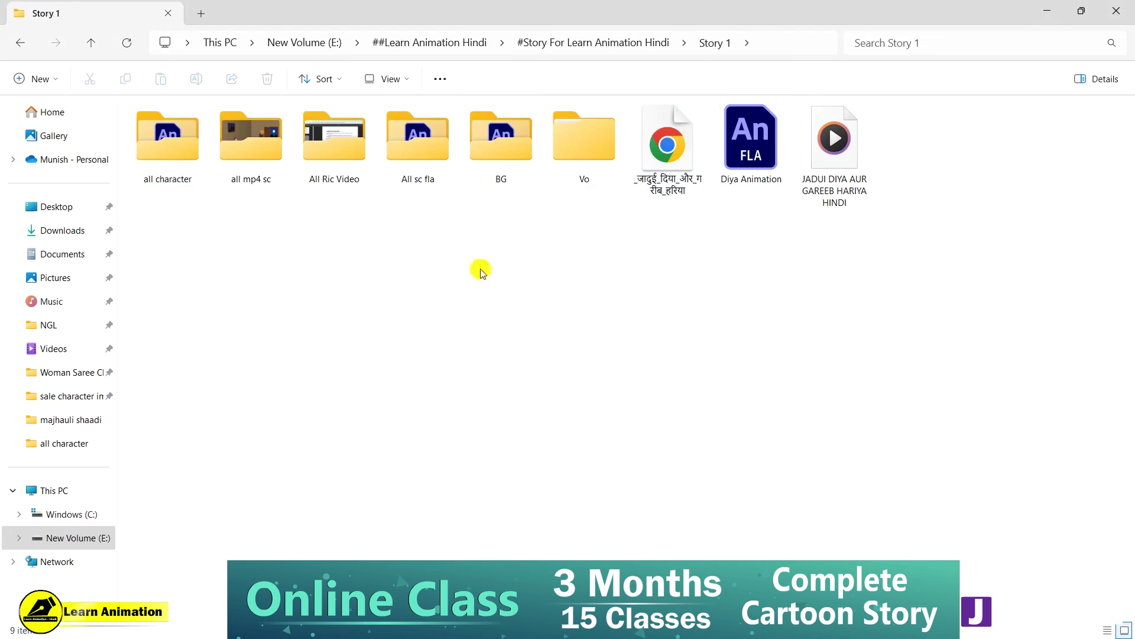
left_click_drag(187, 208, 849, 167)
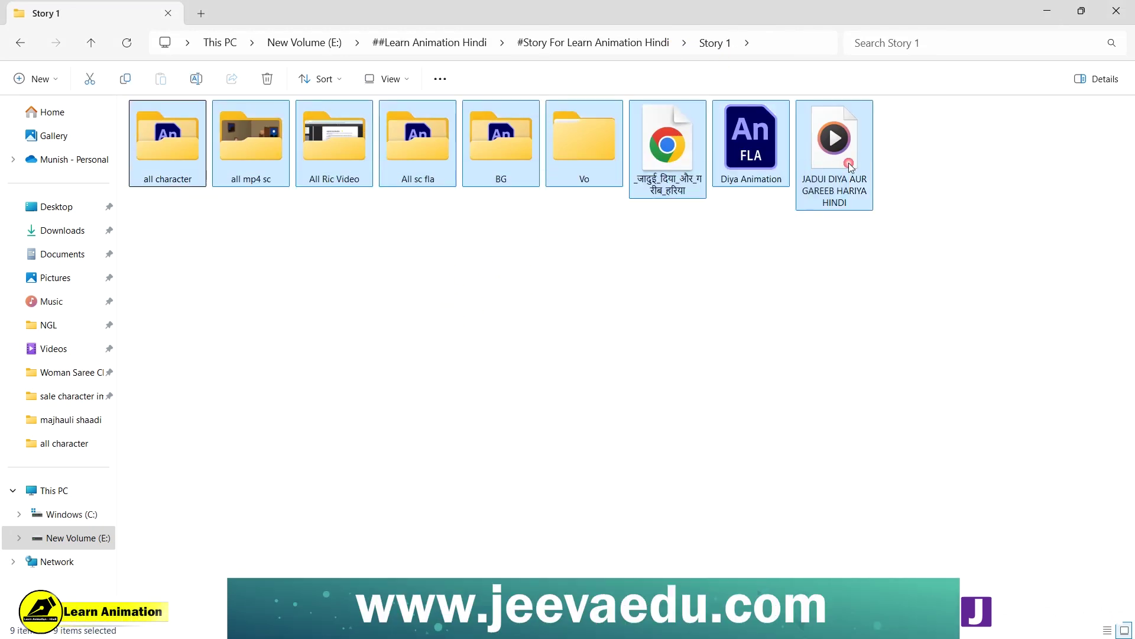
left_click(446, 303)
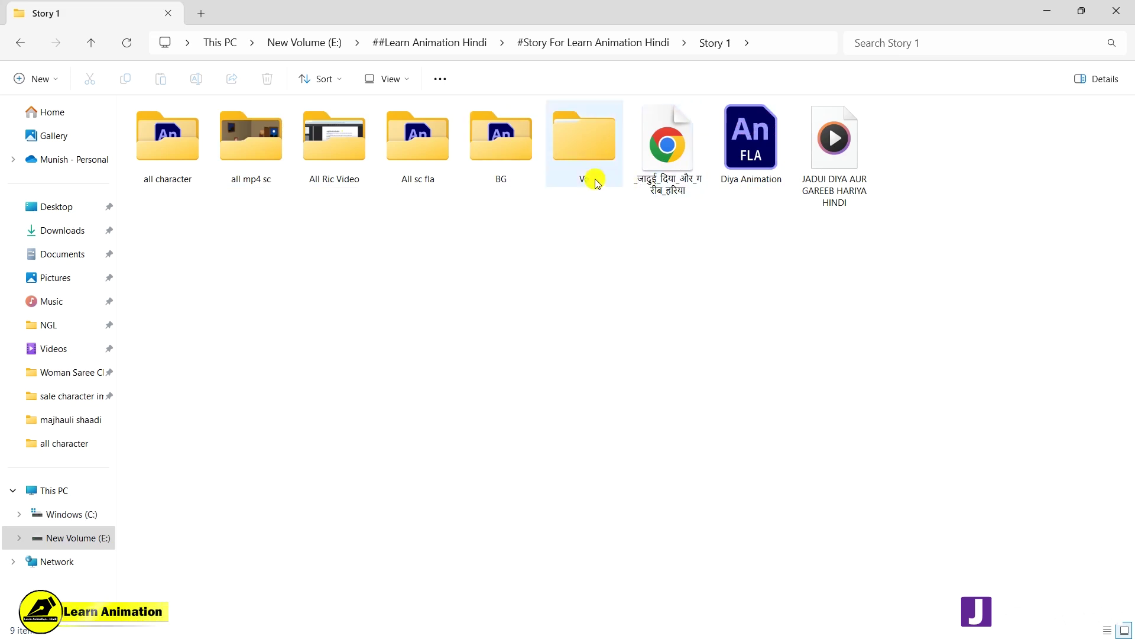
double_click(589, 142)
left_click_drag(188, 205, 541, 151)
left_click(541, 151)
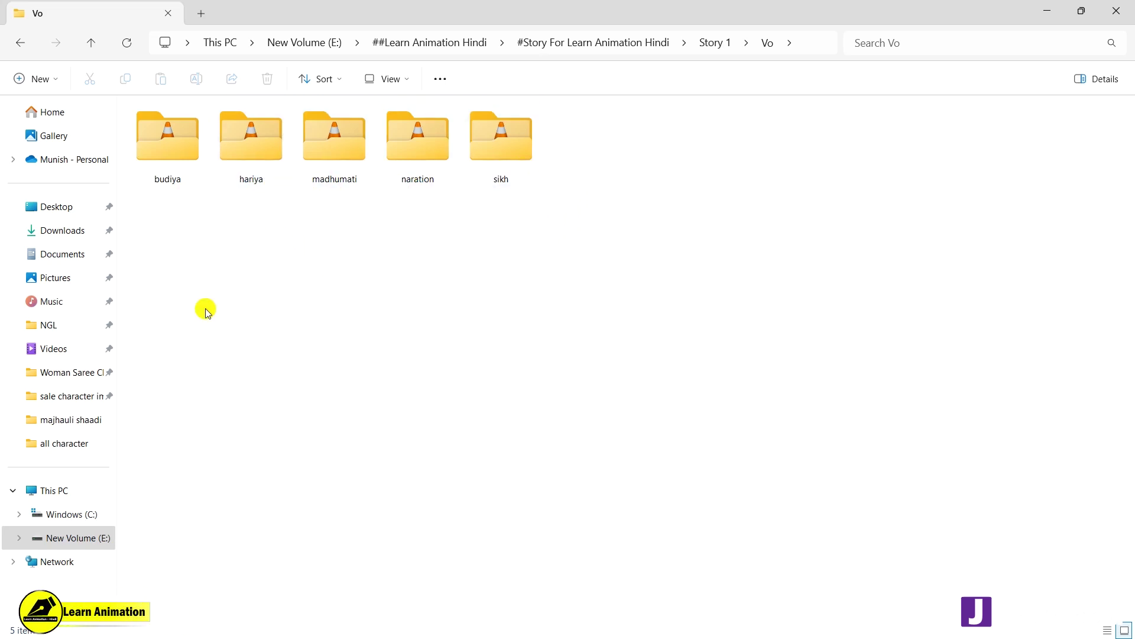
Step: Open the hariya voice folder and bring audio file 1 into Animate on Layer_3
double_click(264, 149)
left_click_drag(179, 327, 1064, 103)
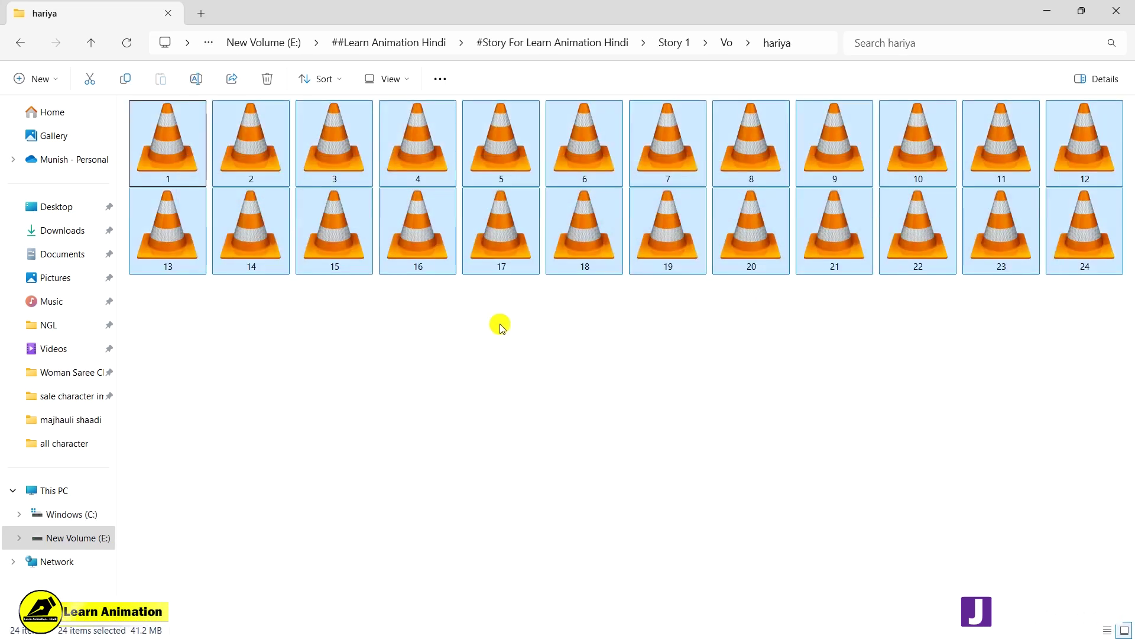
left_click(388, 336)
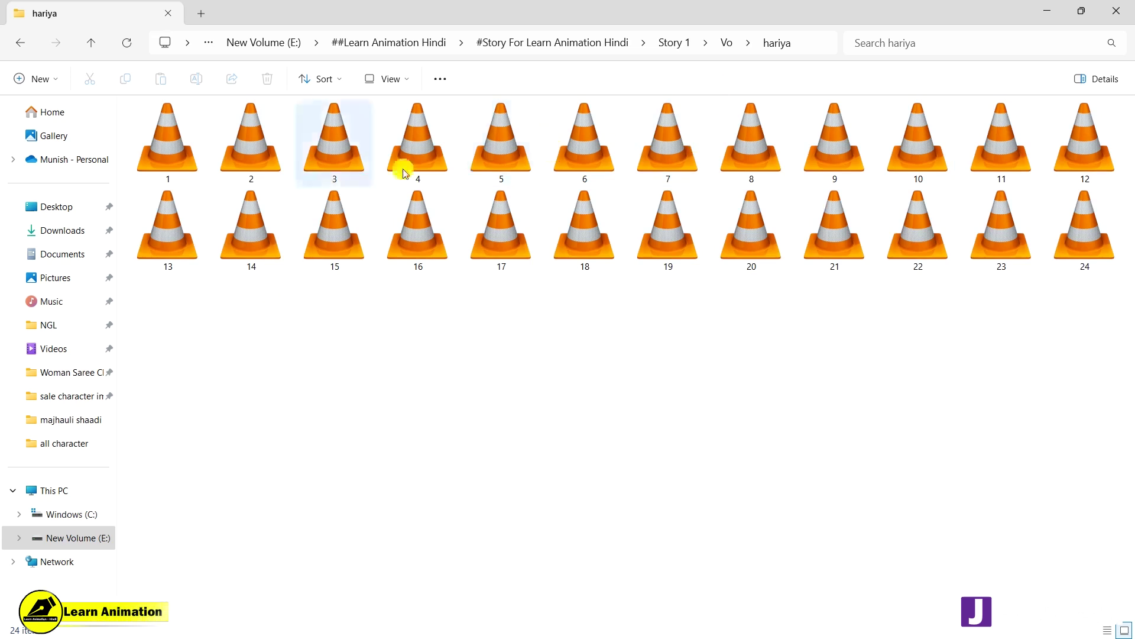
left_click_drag(213, 325, 1097, 180)
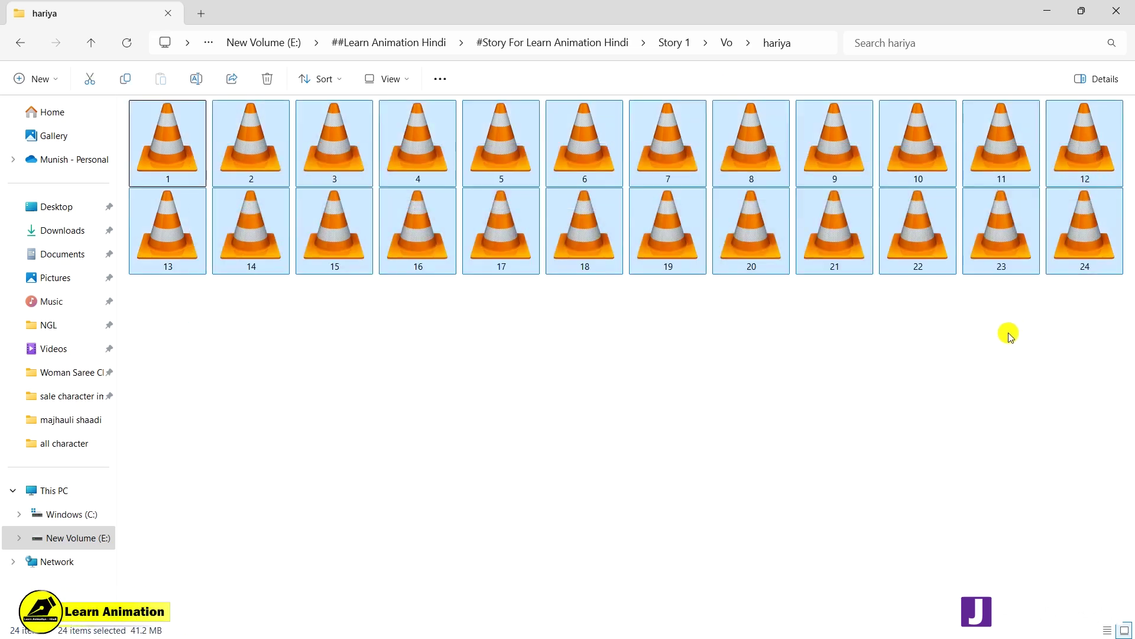
left_click(375, 403)
left_click_drag(177, 143, 477, 409)
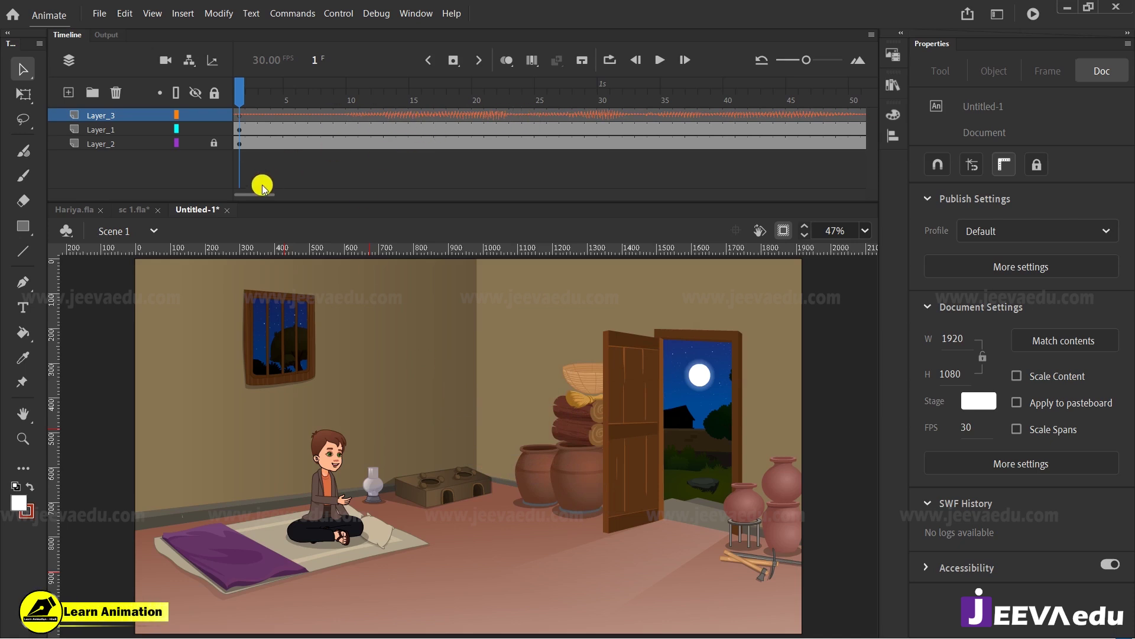
Step: Extend all three layers with frames past frame 270 so they cover the whole voice audio
left_click_drag(258, 193, 443, 197)
left_click_drag(438, 114, 607, 173)
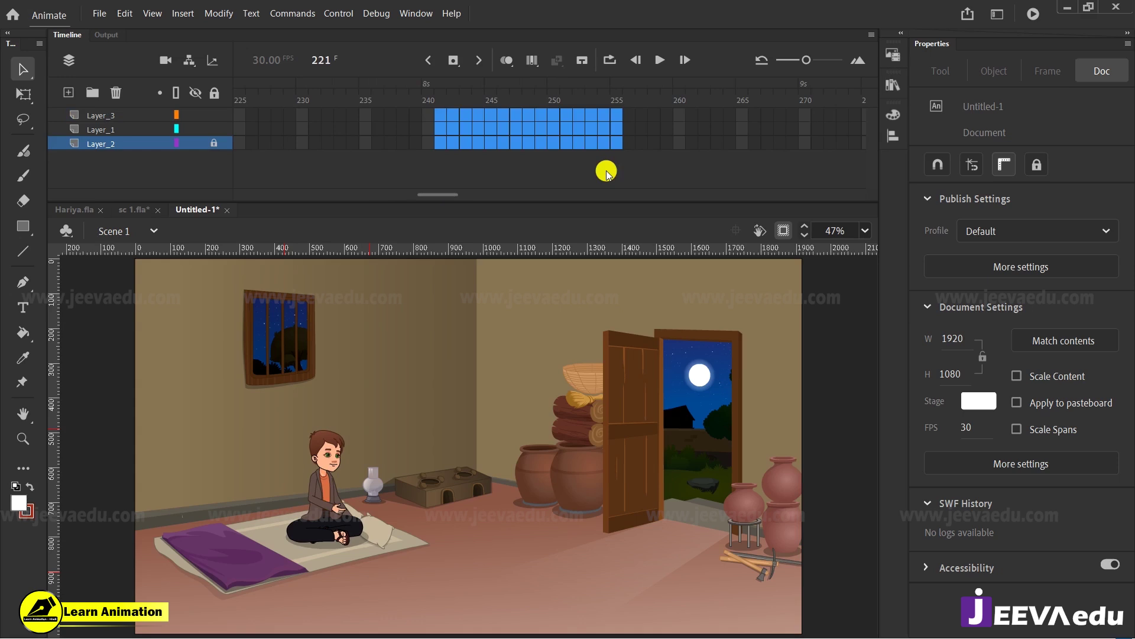
key("F5")
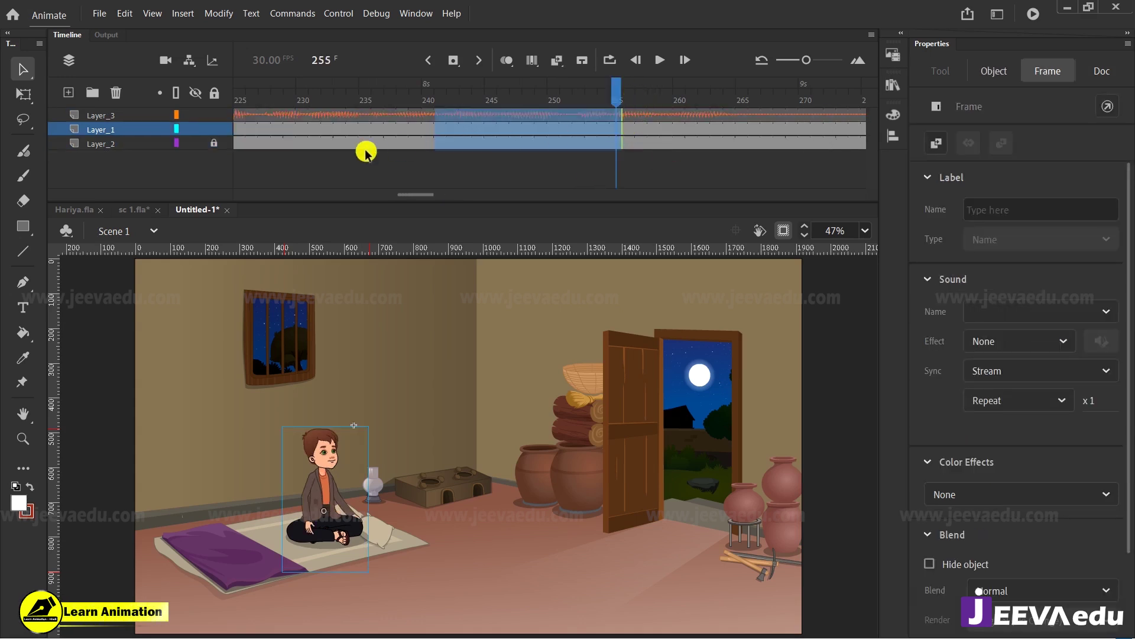
Step: Remove the surplus frames after frame 272 from all three layers
left_click_drag(404, 195, 416, 194)
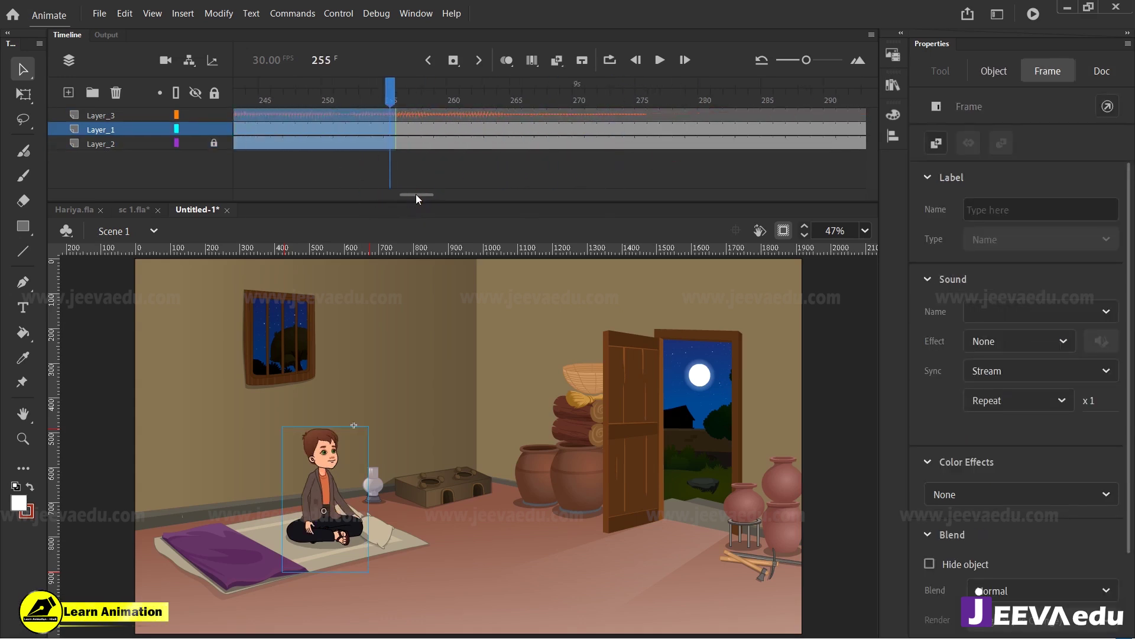
left_click_drag(615, 114, 806, 144)
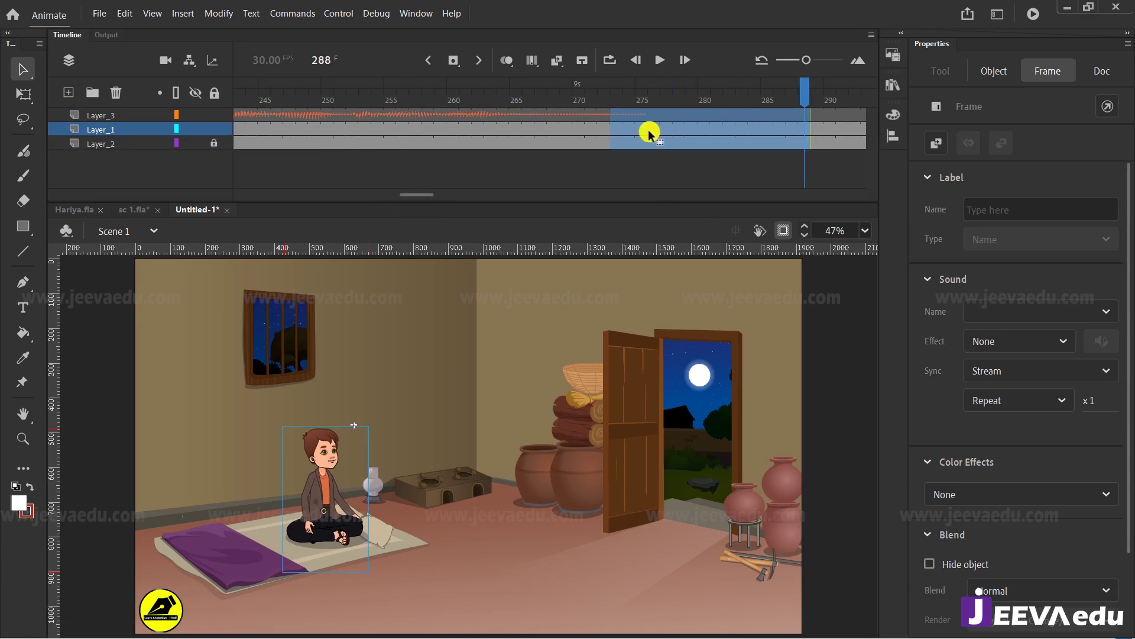
key("shift+F5")
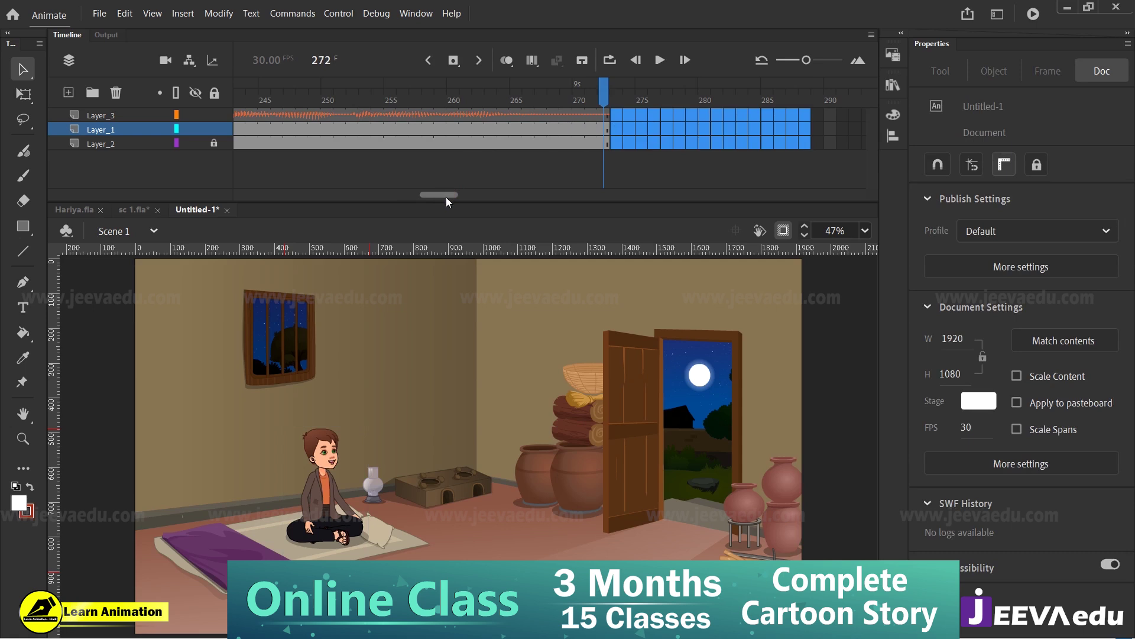
Step: Play the shot from frame 1 to the end with the voice audio, and return to the first frame
left_click_drag(446, 196, 249, 196)
left_click(239, 115)
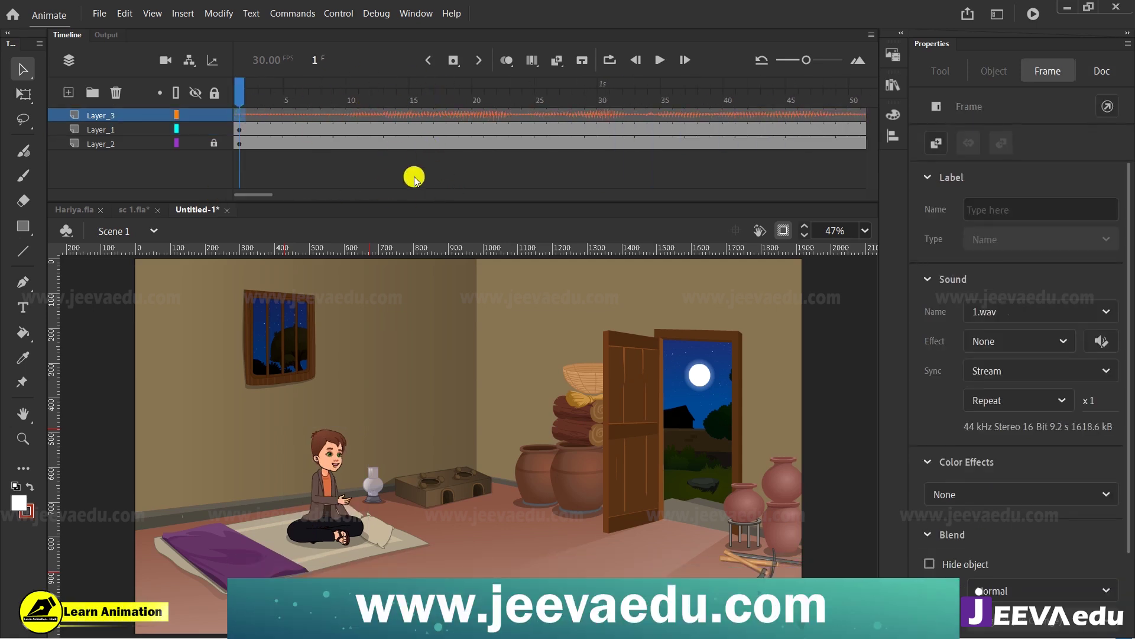
key("Return")
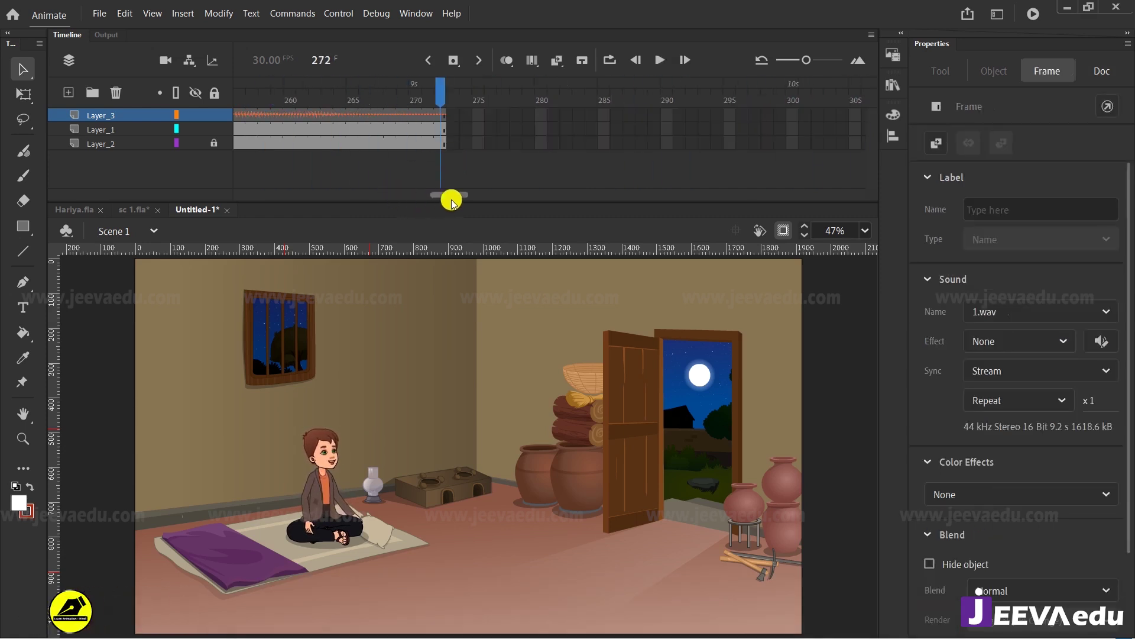
left_click_drag(455, 196, 224, 189)
left_click(242, 110)
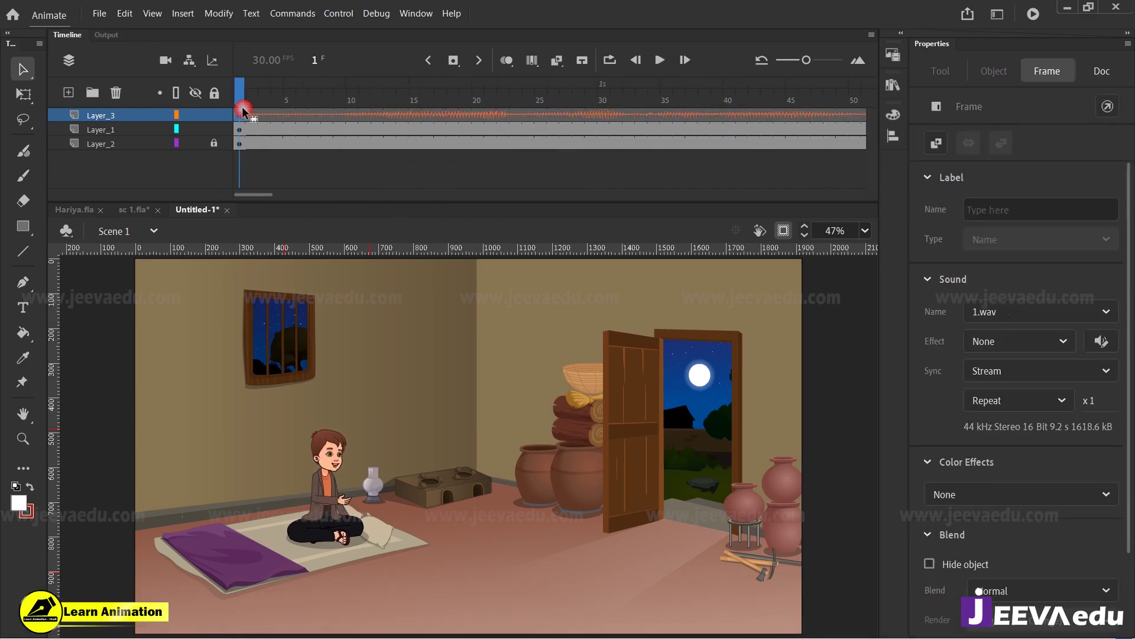
Step: Check the boy's pose at frame 16 against the audio waveform, and select the boy at frame 1
left_click(425, 118)
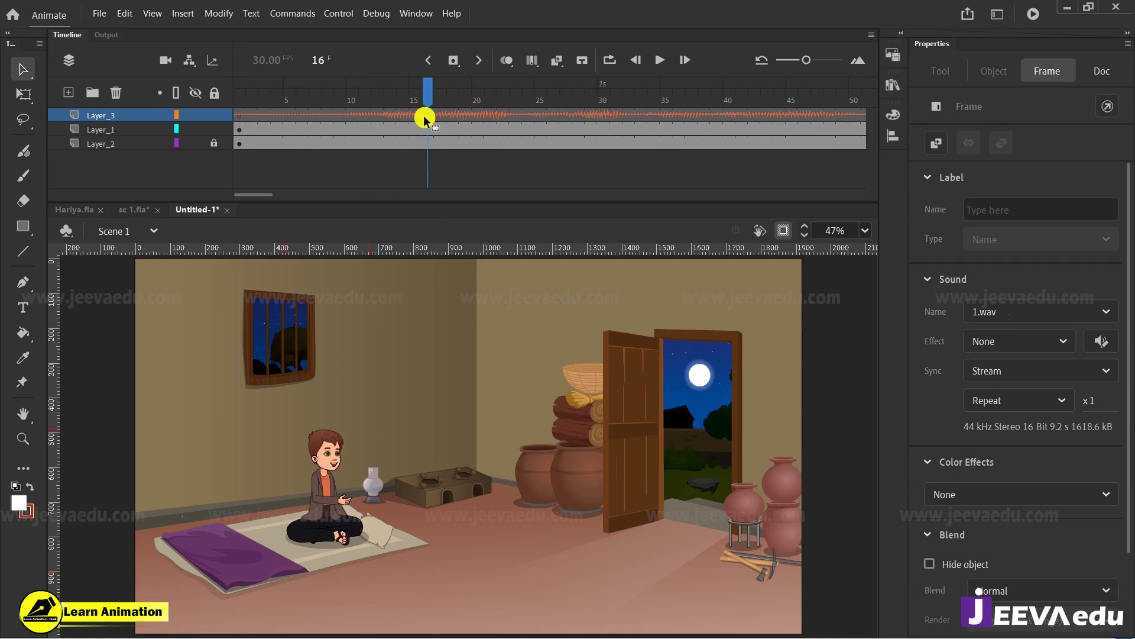
left_click(343, 484)
left_click(338, 495)
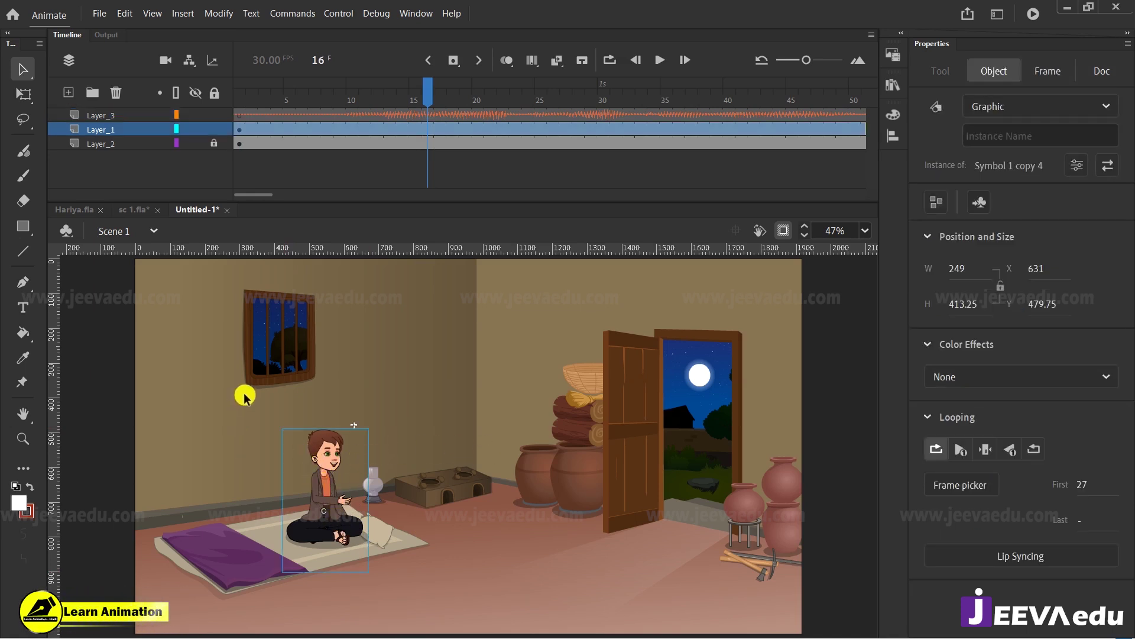
left_click_drag(402, 96, 205, 130)
left_click(344, 510)
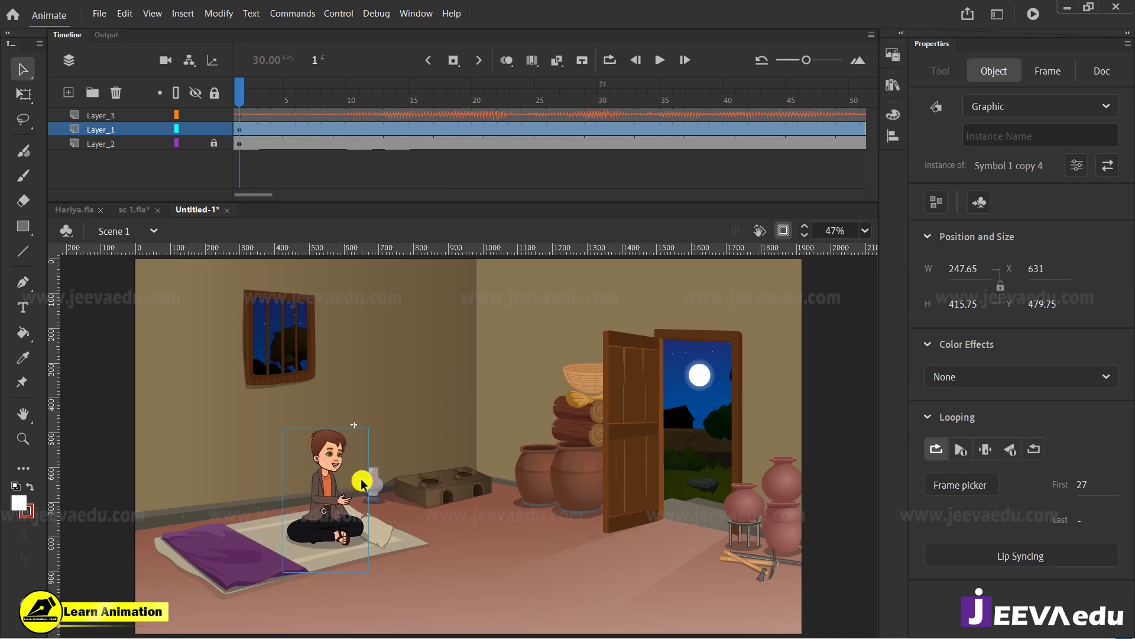
Step: Unlock the hut background layer, Layer_2, and hide it so the boy can be edited on his own
left_click(104, 116)
right_click(110, 115)
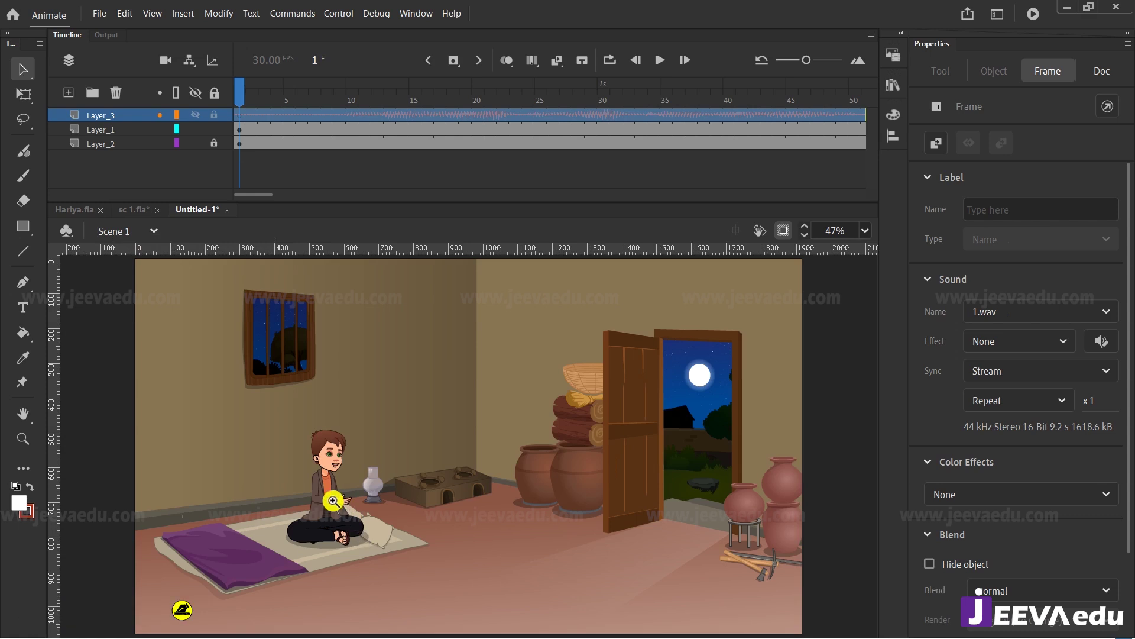
left_click(332, 498)
left_click(462, 396)
left_click(484, 436)
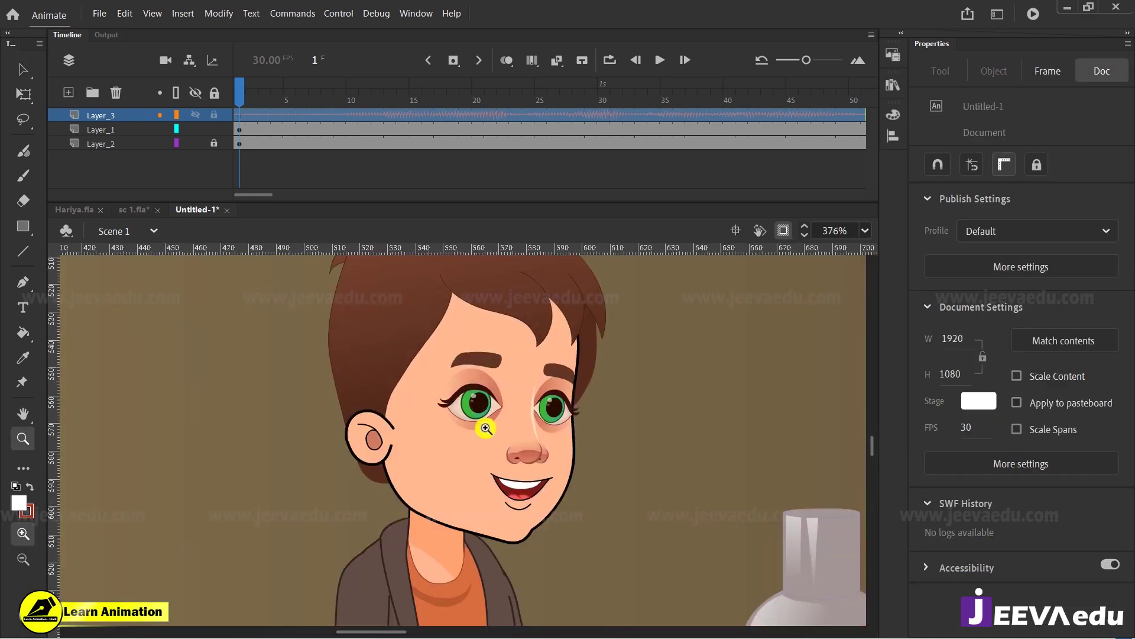
left_click(480, 448, "alt")
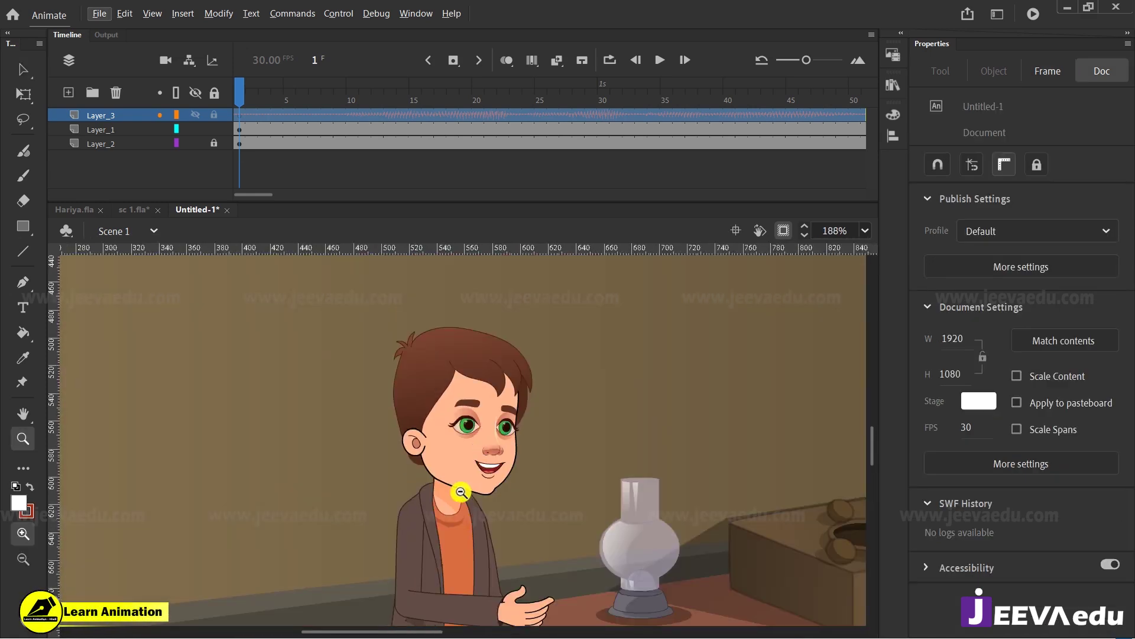
key("v")
left_click(330, 386)
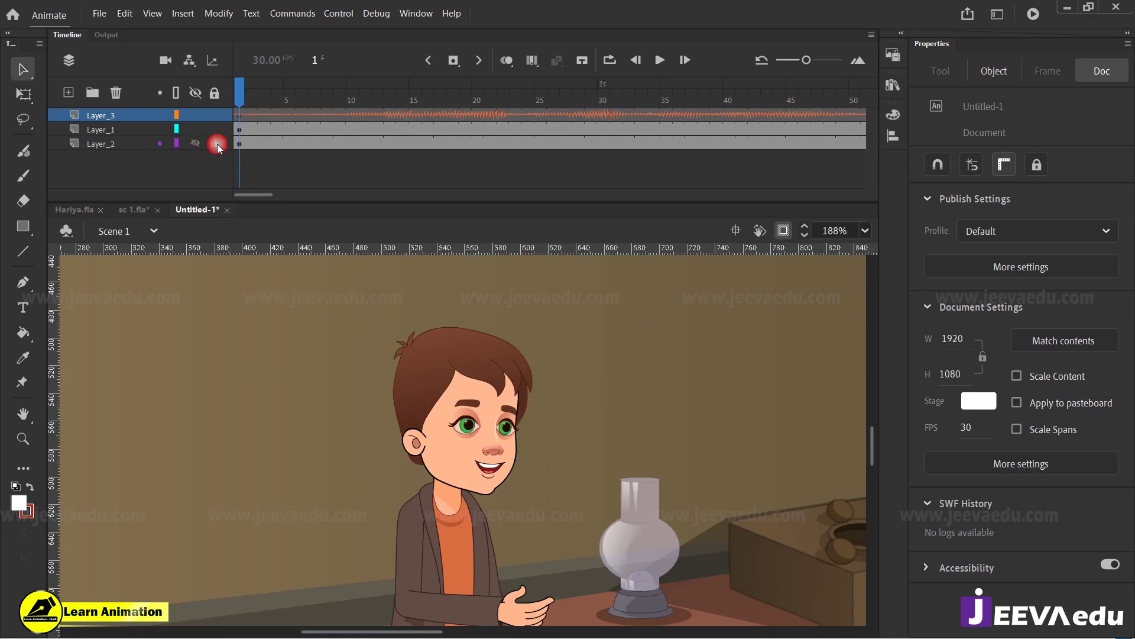
left_click(119, 146)
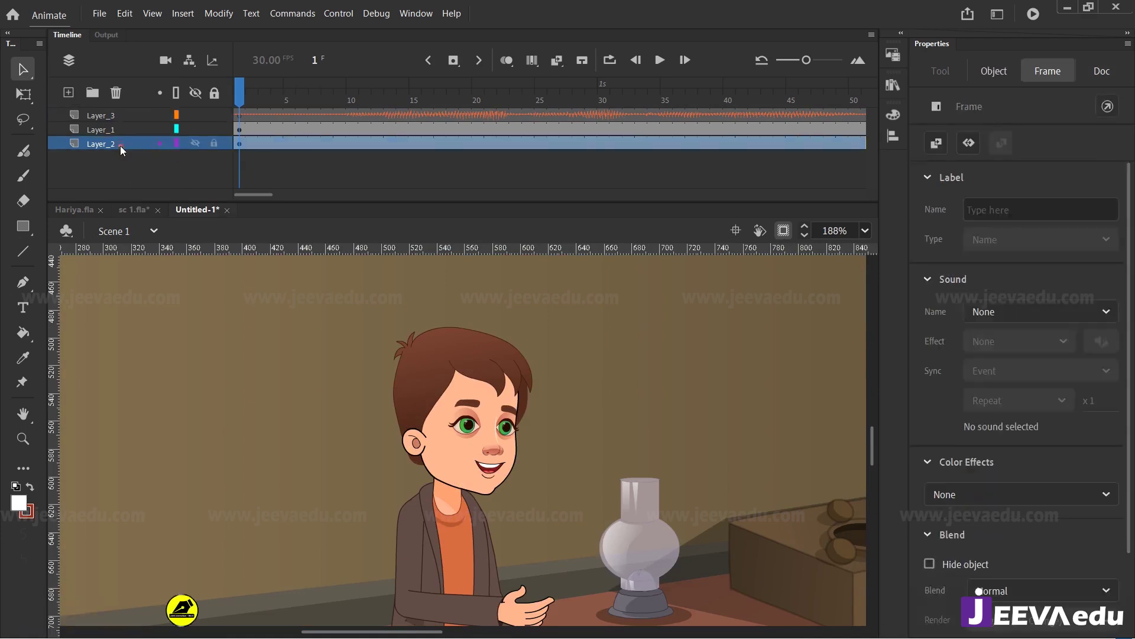
left_click(195, 144)
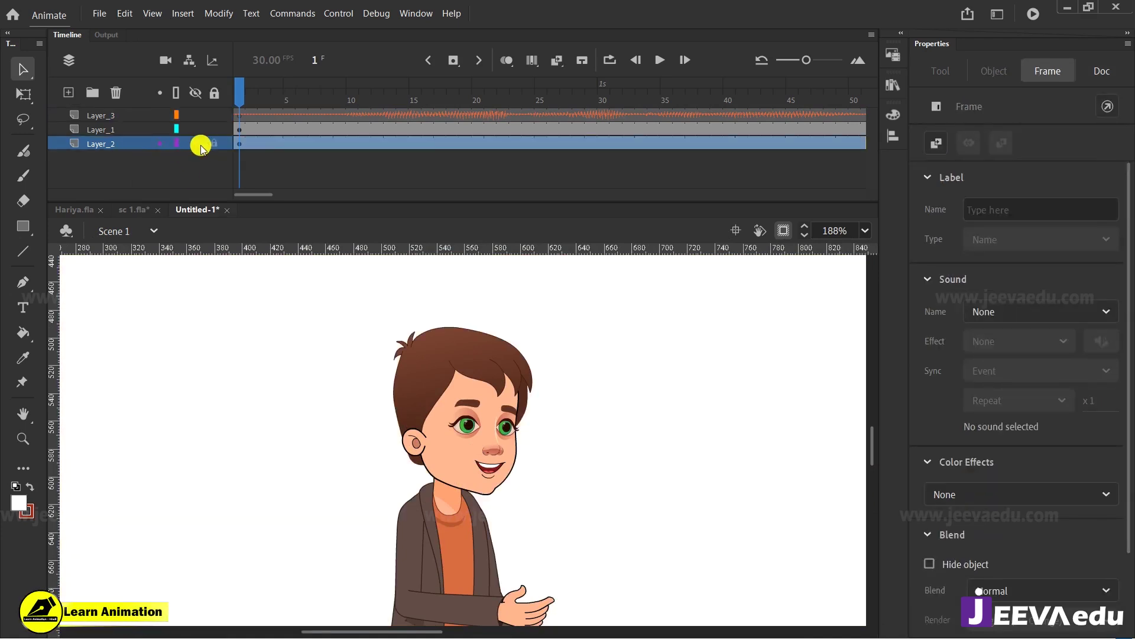
Step: Open the boy's nested symbols down to the eyebrow above his ear-side eye, and select the eyebrow shape
key("z")
left_click(486, 486, "alt")
left_click_drag(530, 501, 531, 467)
left_click_drag(327, 297, 563, 574)
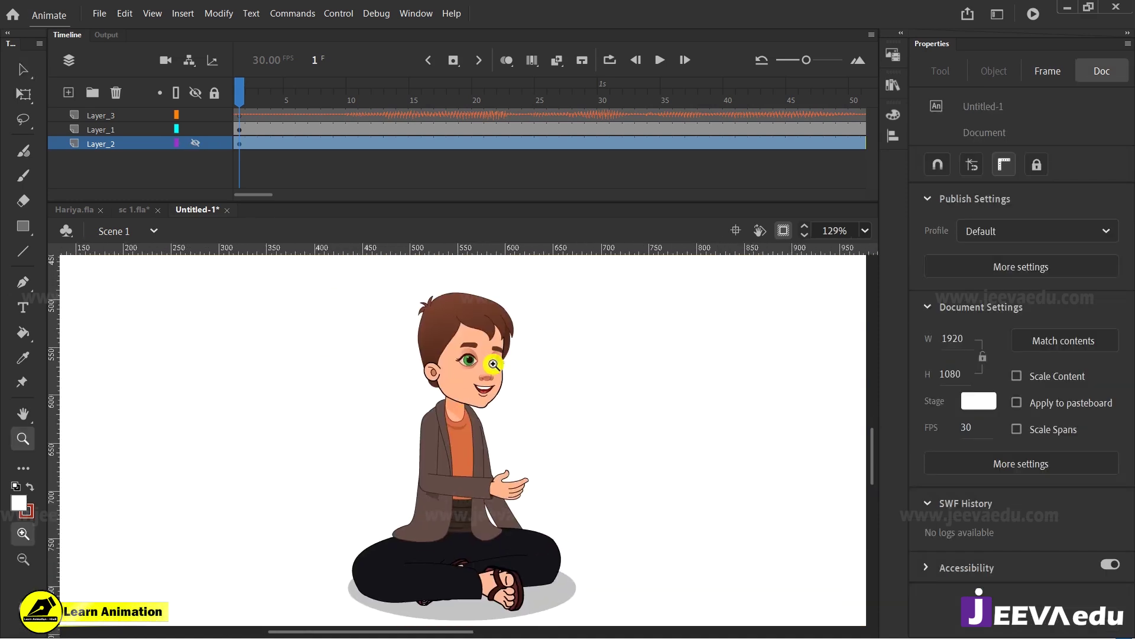
left_click(499, 384)
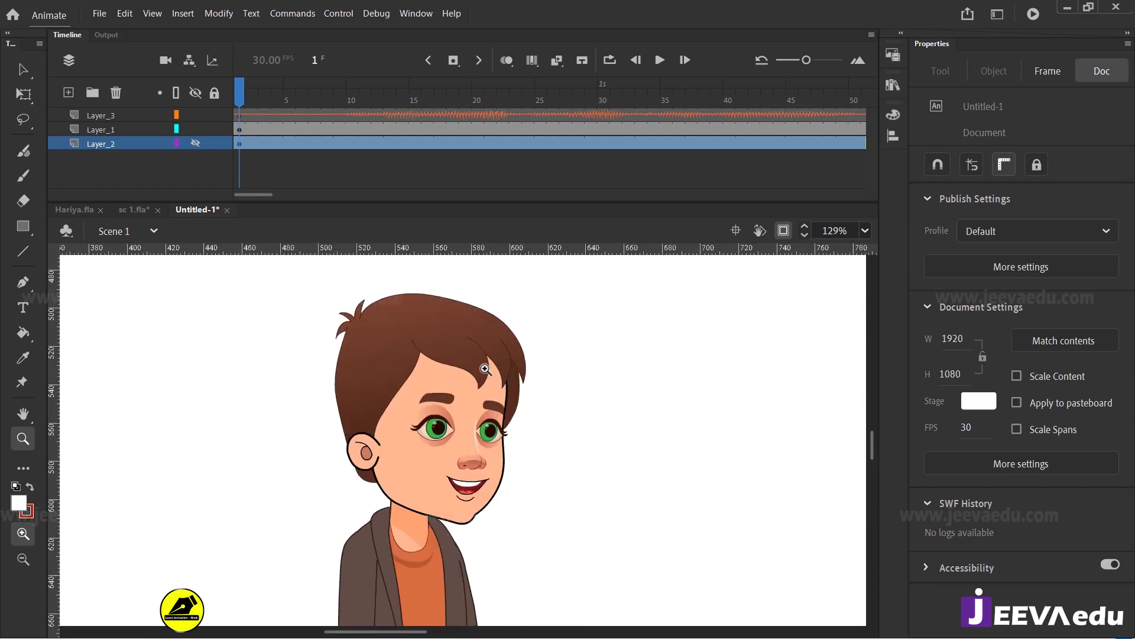
left_click(470, 425)
left_click(424, 406)
key("v")
double_click(448, 406)
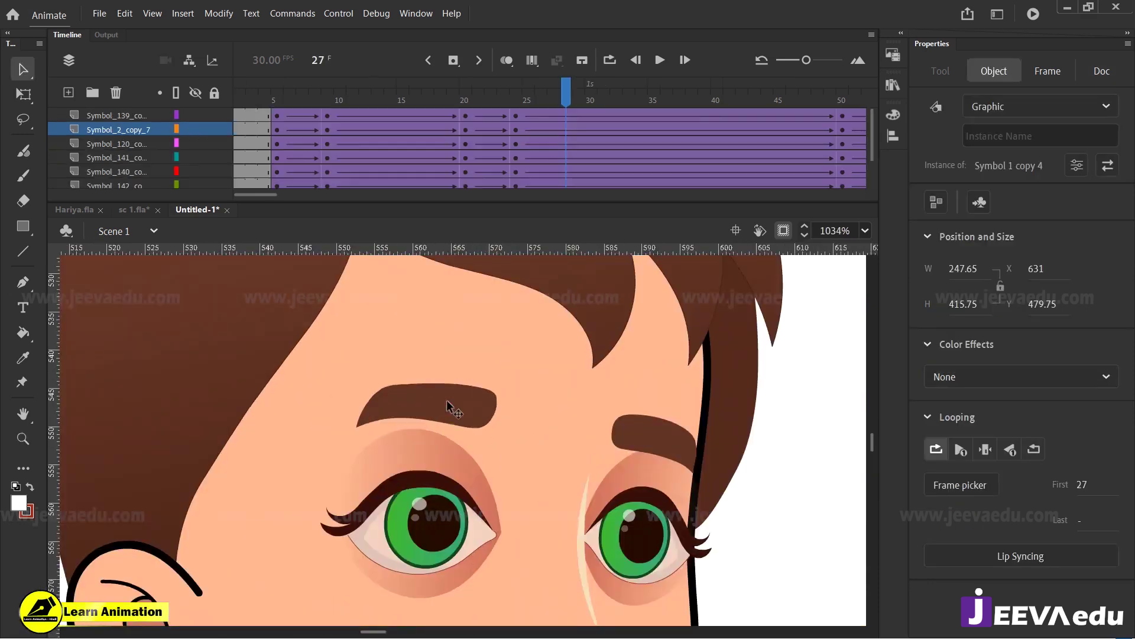
double_click(448, 406)
double_click(449, 406)
double_click(449, 405)
double_click(449, 406)
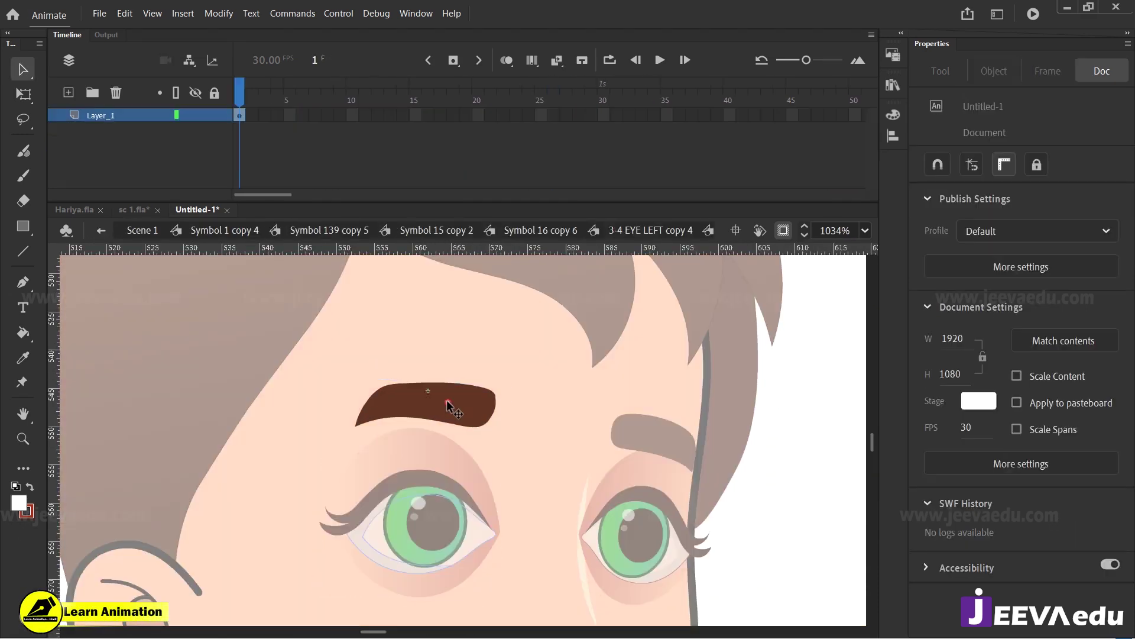
left_click(450, 406)
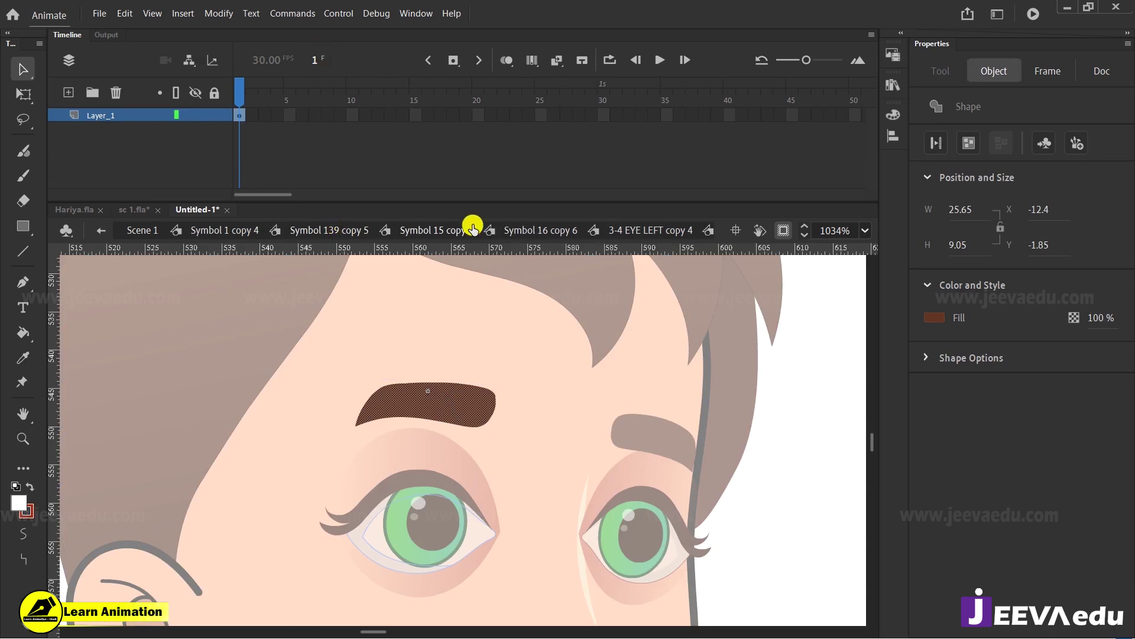
Step: Check the eyebrow instance's looping options within 3-4 EYE LEFT copy 4, and reopen the eyebrow with its shape selected
left_click(616, 230)
left_click_drag(545, 94, 158, 130)
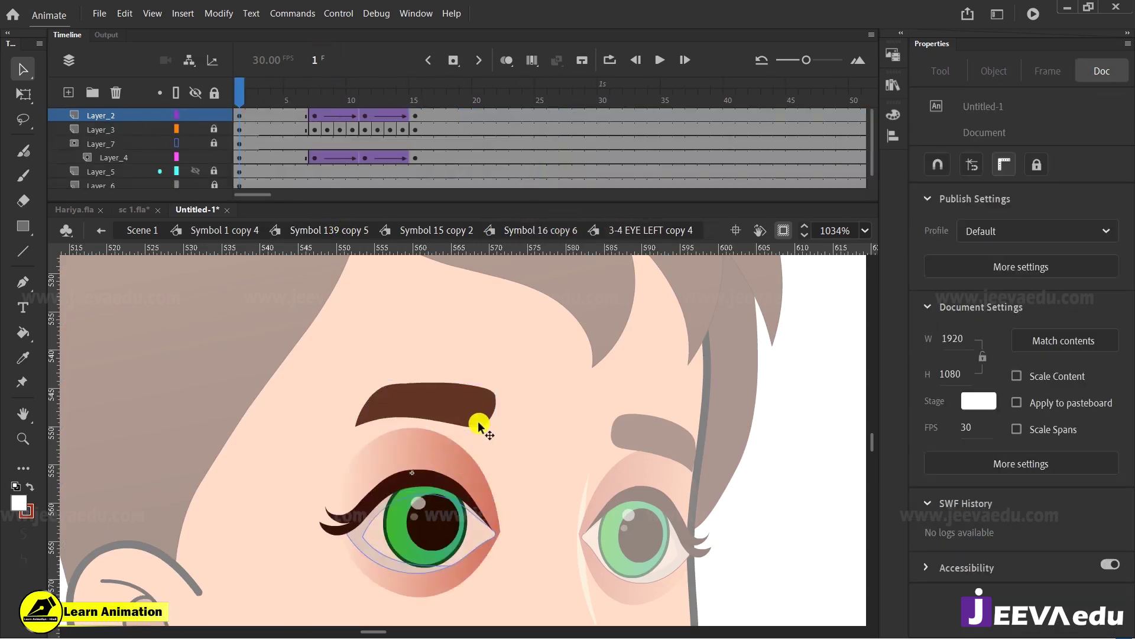
left_click(453, 411)
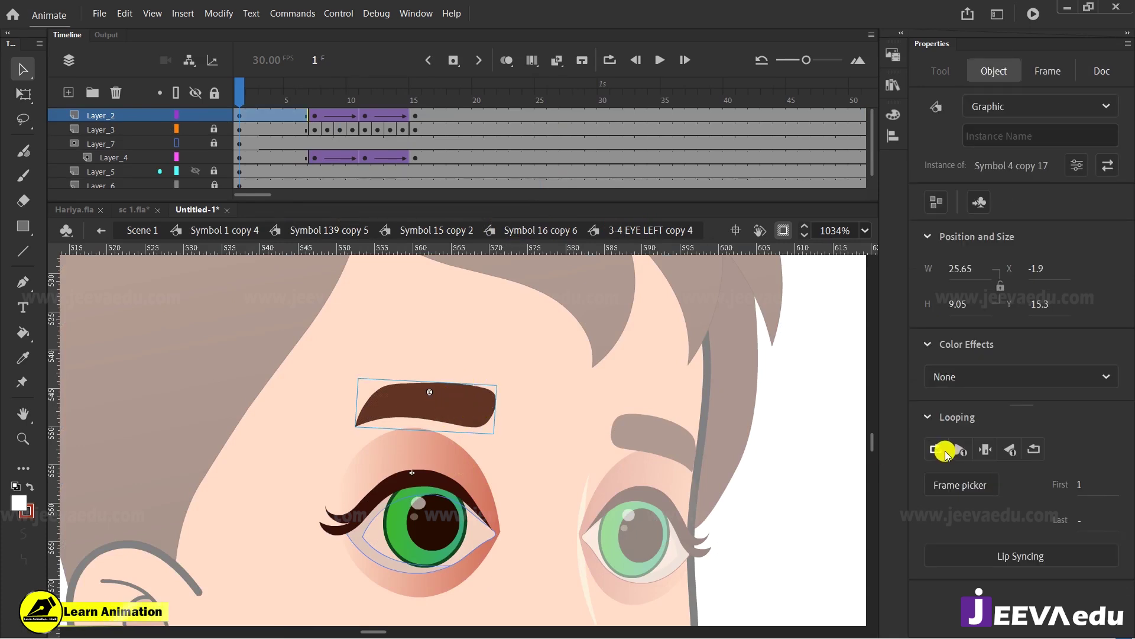
double_click(449, 414)
left_click_drag(547, 358, 288, 461)
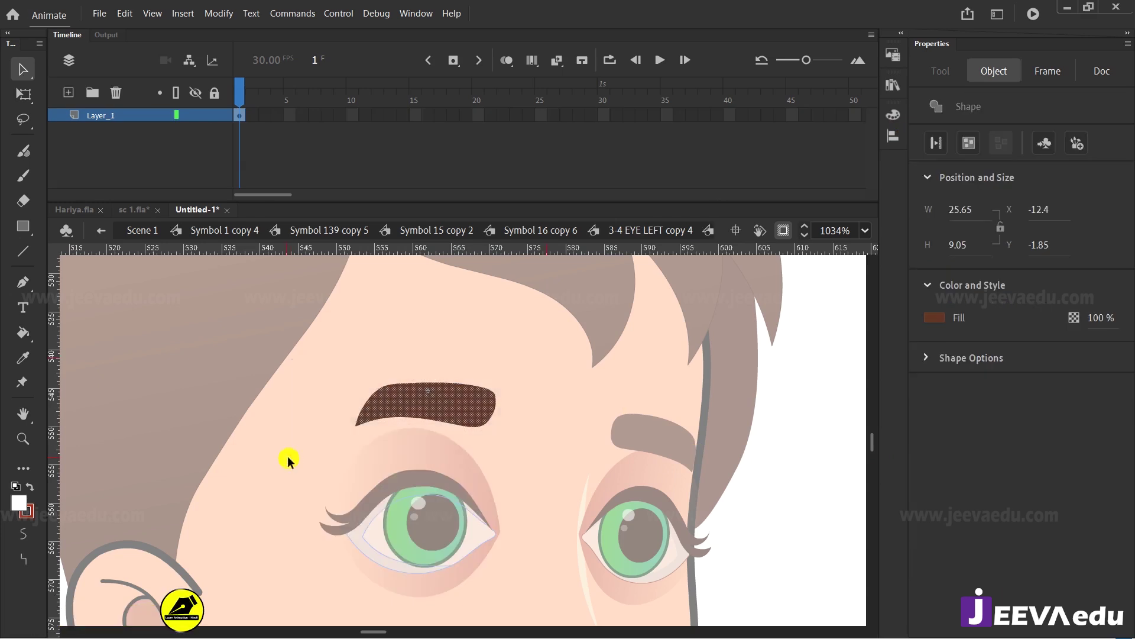
Step: Convert the eyebrow shape to a graphic symbol named Symbol 1 and set its looping to a single frame
key("F8")
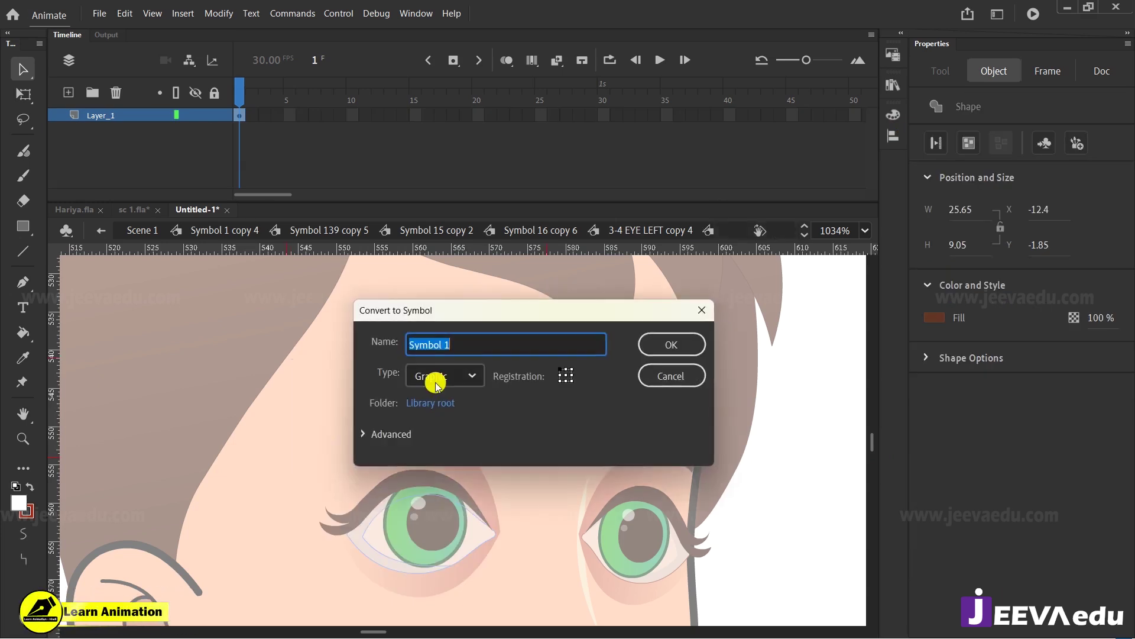
left_click(662, 340)
left_click(988, 453)
Step: Extend the eyebrow layer's frames past frame 50, and check the eyebrow instance's drawings in the Frame Picker
left_click_drag(325, 116, 649, 116)
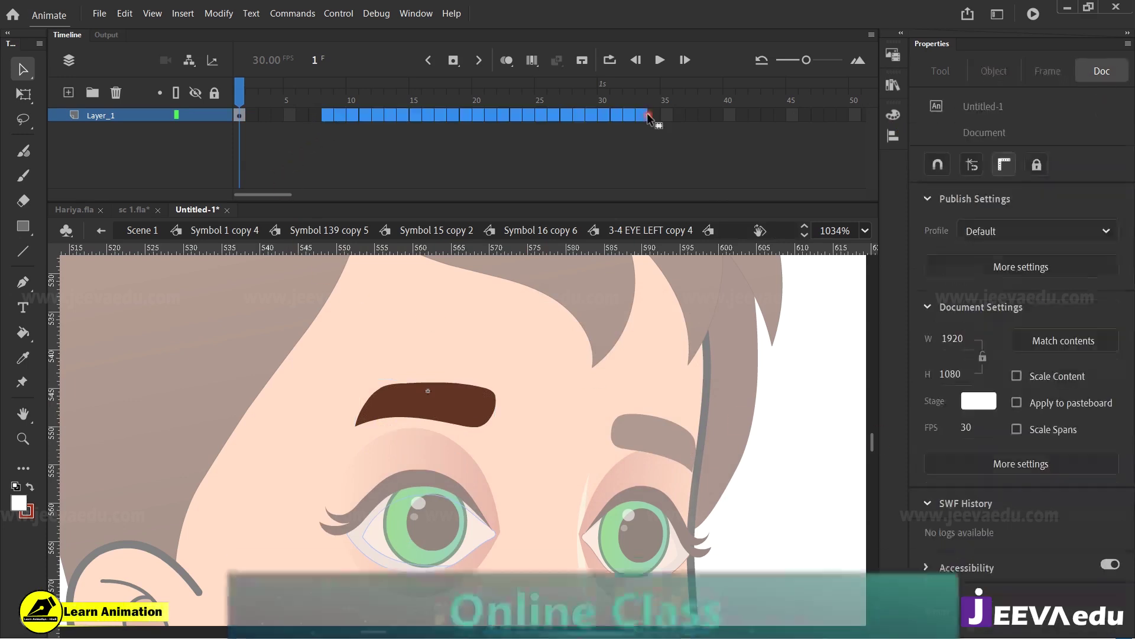
left_click(646, 90)
left_click_drag(647, 90, 201, 181)
left_click(451, 404)
left_click(977, 486)
left_click_drag(524, 158, 753, 141)
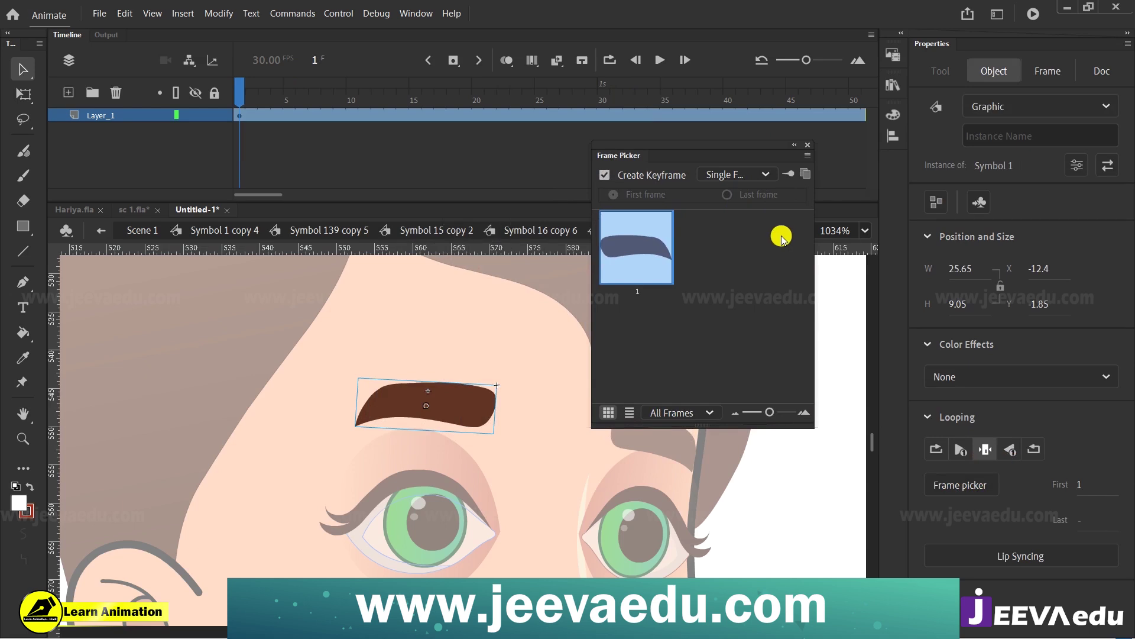
left_click(808, 145)
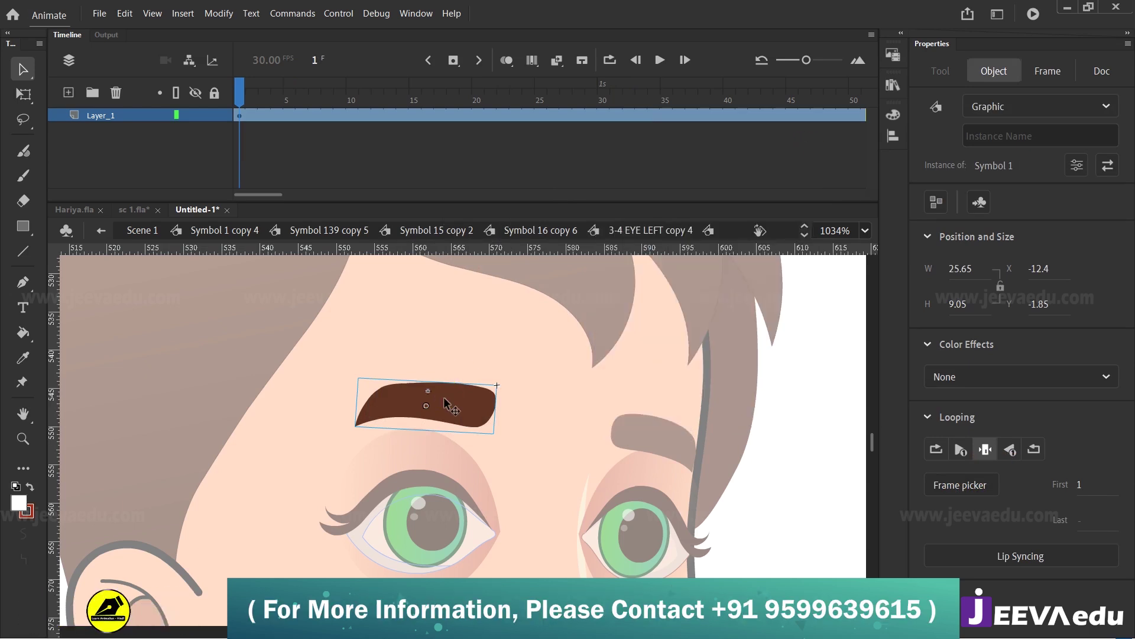
Step: Open Symbol 1 for editing, add a keyframe at frame 2, and return to frame 1
key("ctrl+b")
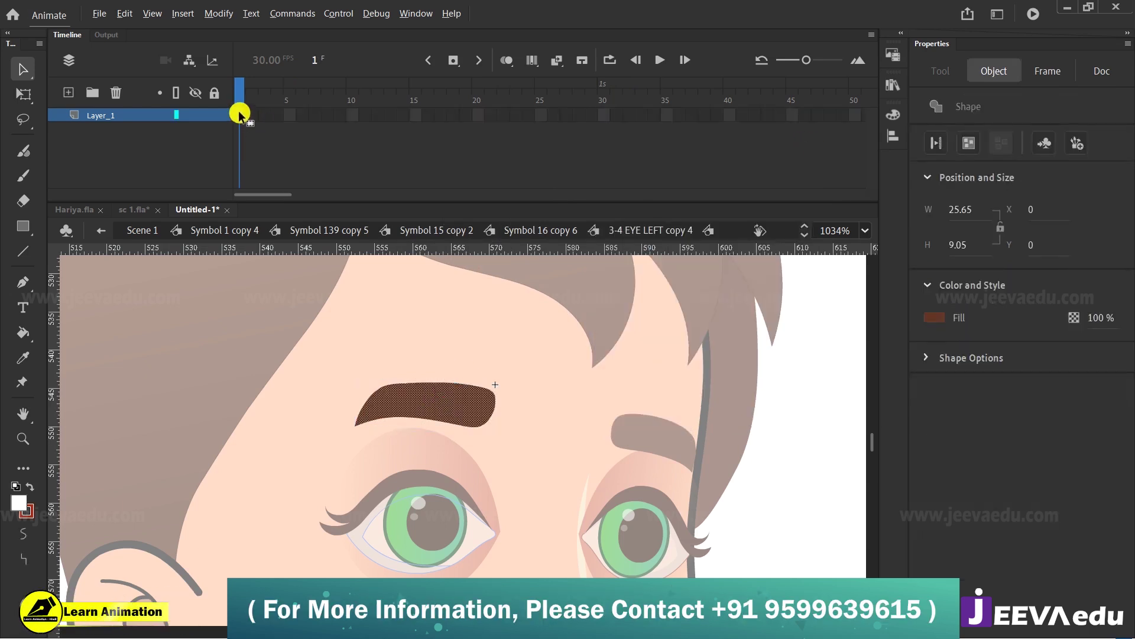
left_click(251, 115)
left_click(252, 101)
left_click(240, 115)
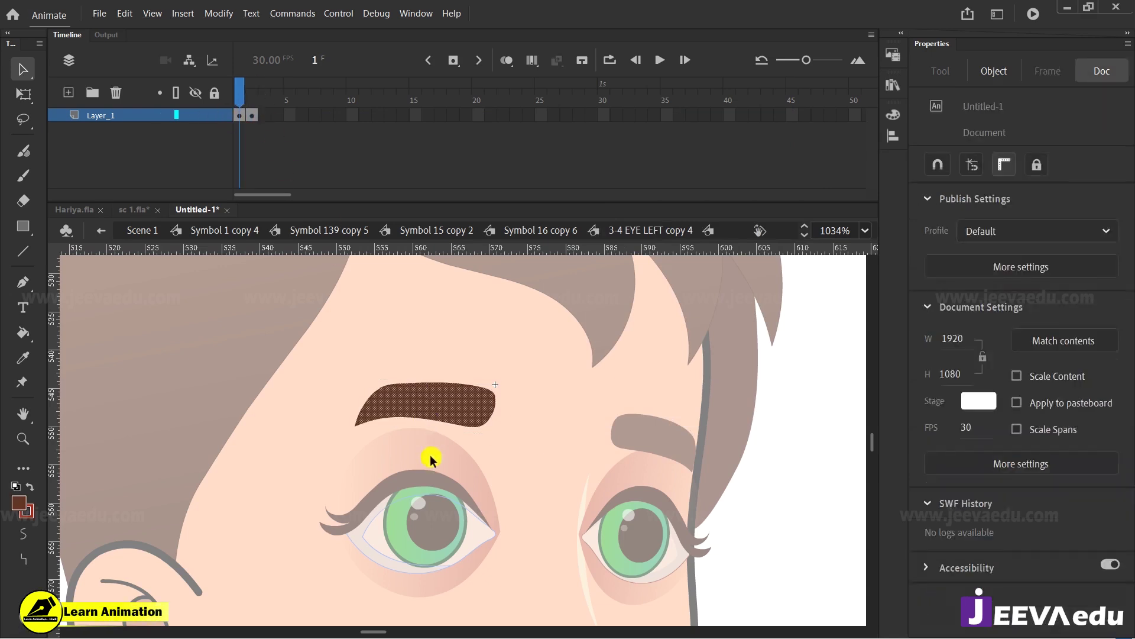
Step: Try to outline a wavy eyebrow freehand over the ear-side eye with the Paint Brush
key("z")
left_click_drag(521, 511, 496, 472)
key("v")
left_click(491, 488)
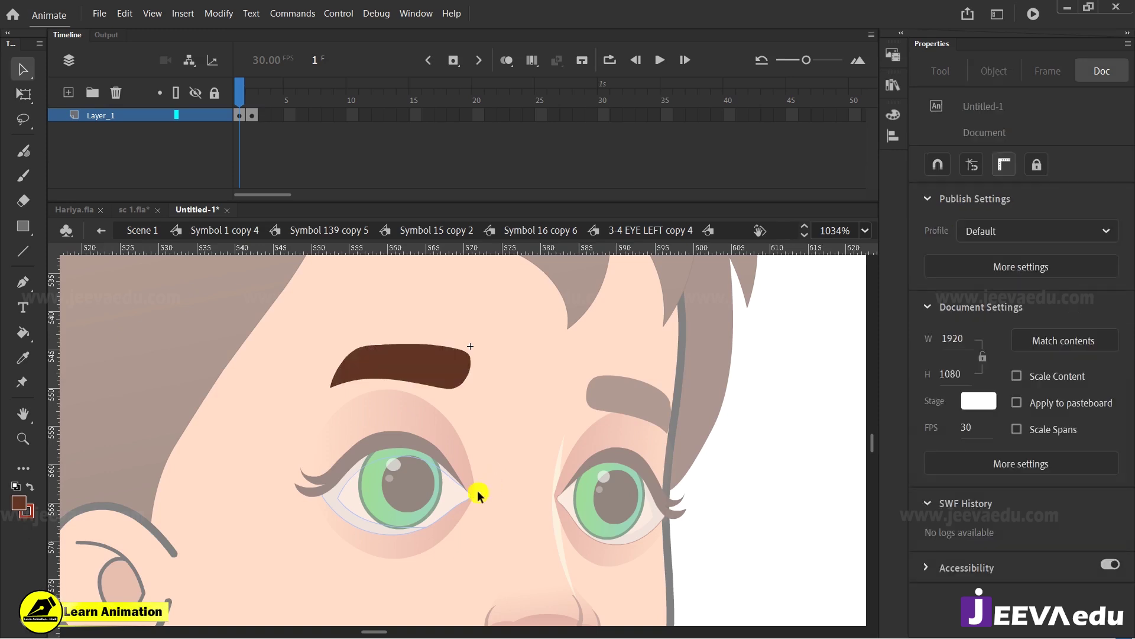
key("y")
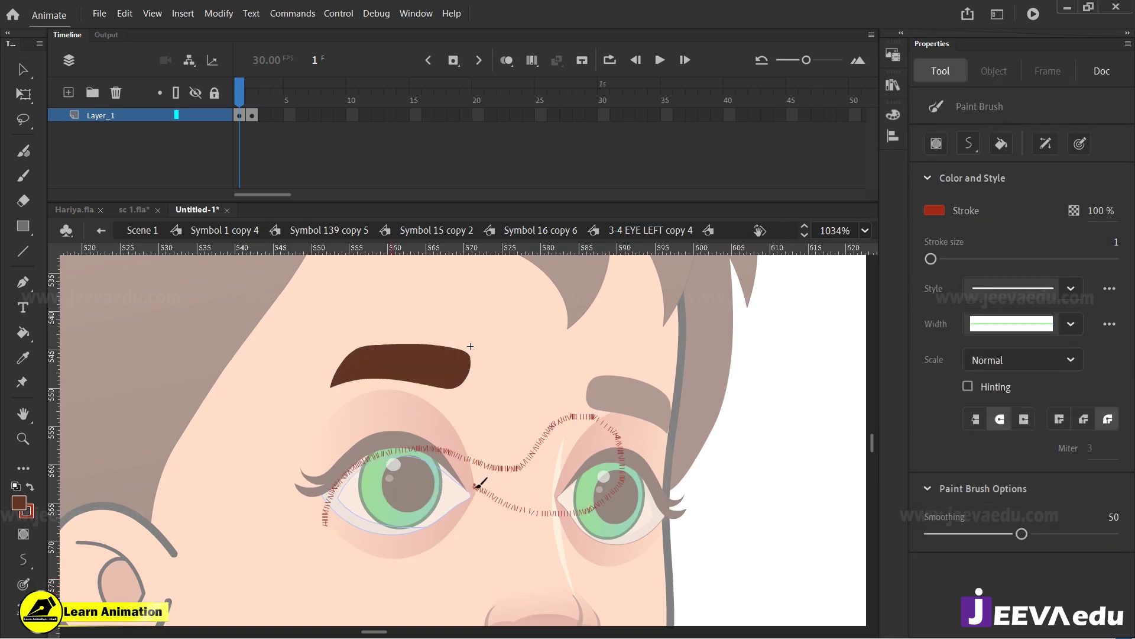
left_click_drag(378, 441, 378, 442)
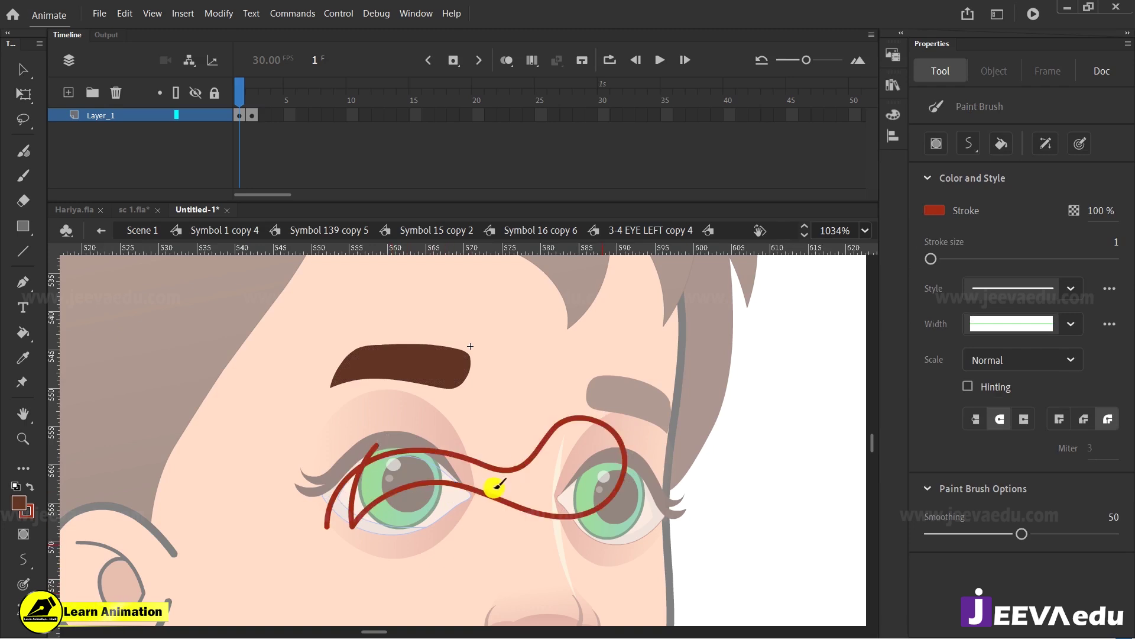
key("ctrl+z")
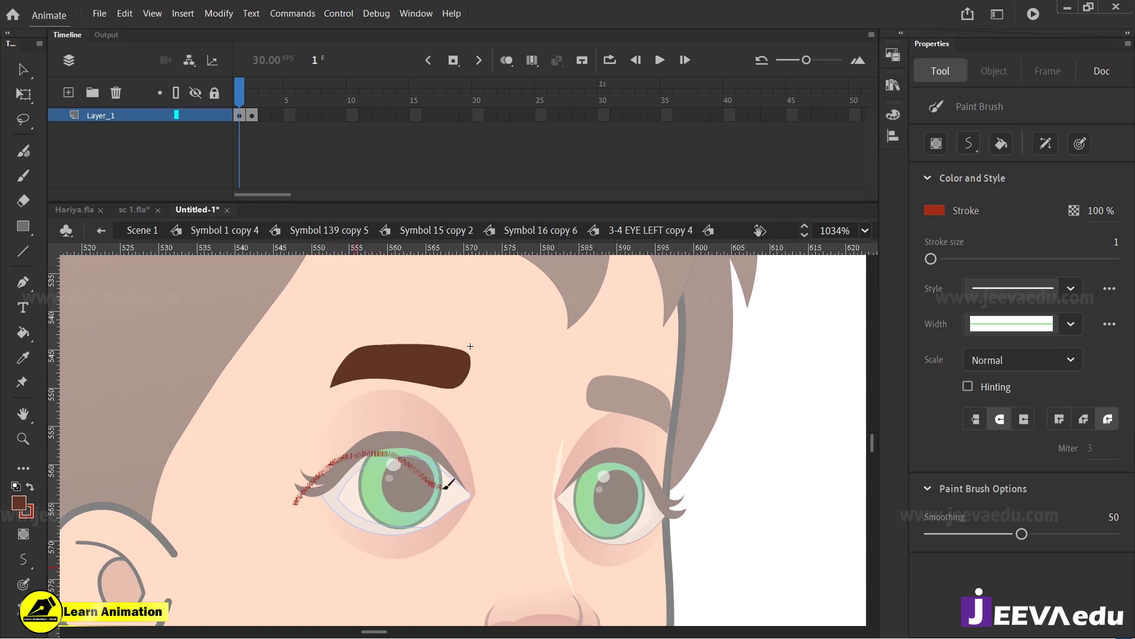
left_click_drag(520, 484, 520, 483)
key("ctrl+z")
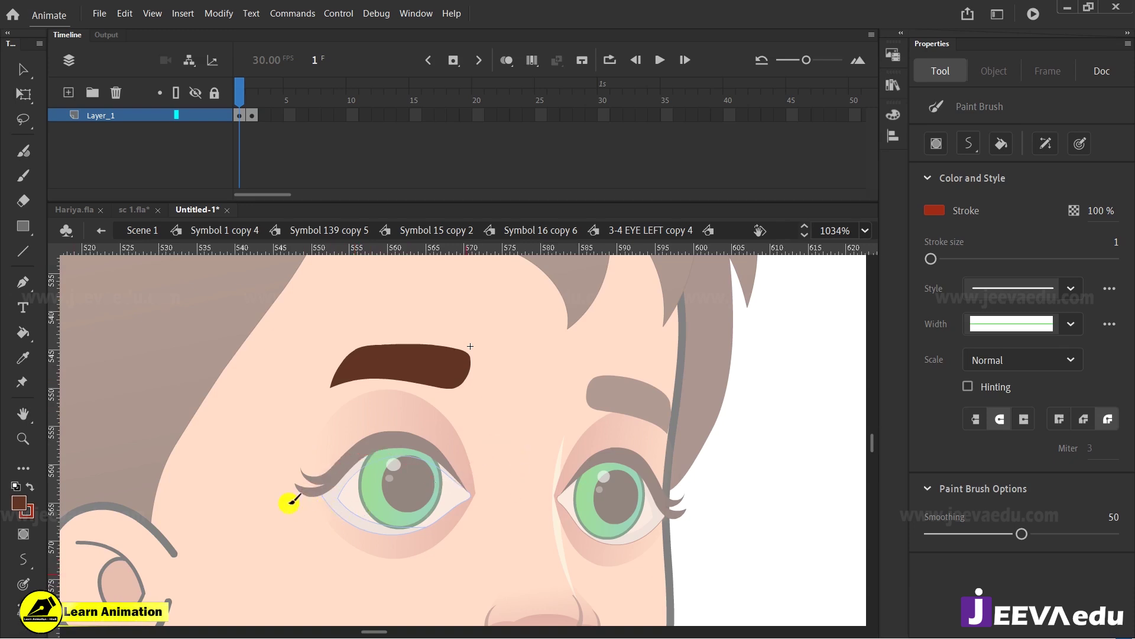
mouse_move(516, 431)
left_mouse_down()
mouse_move(532, 478)
mouse_move(507, 505)
mouse_move(374, 492)
left_mouse_up()
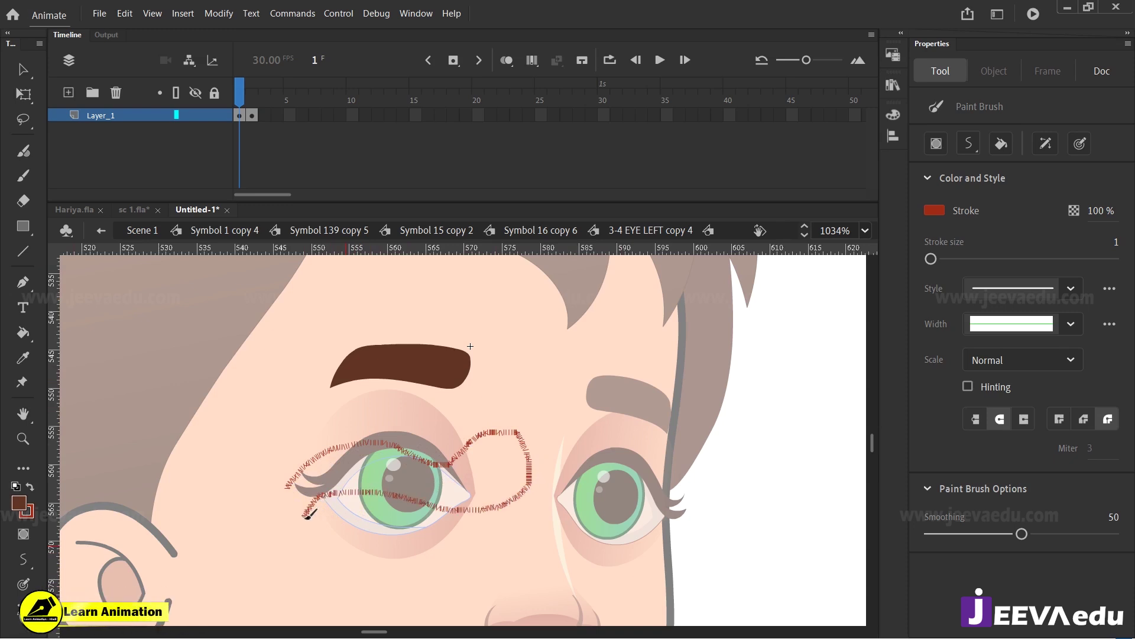
left_click_drag(305, 458, 310, 452)
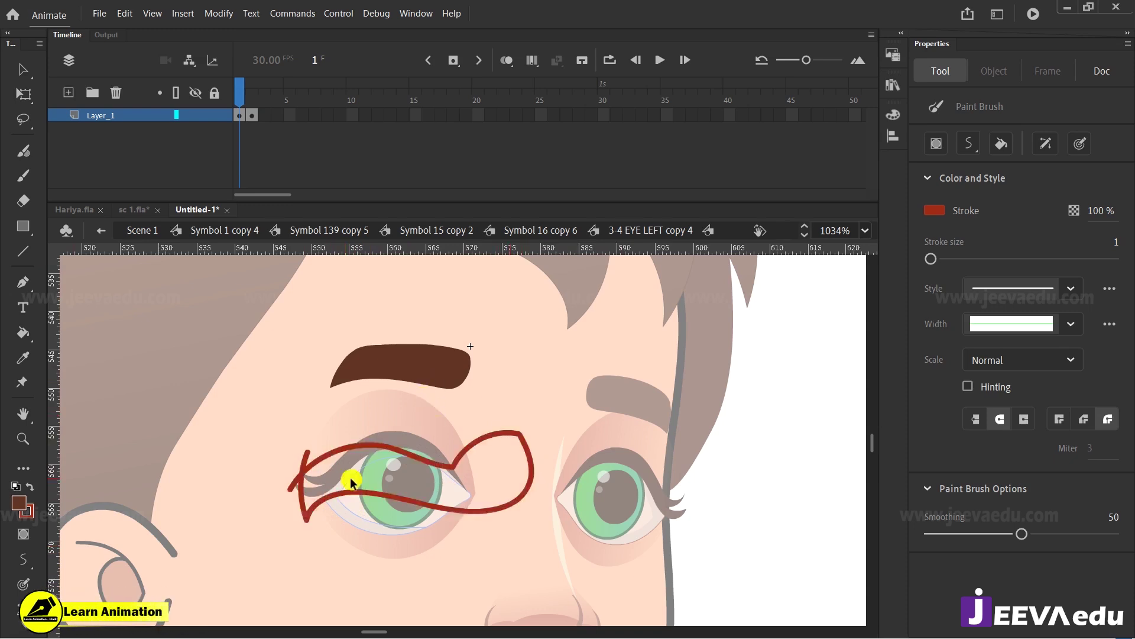
key("ctrl+z")
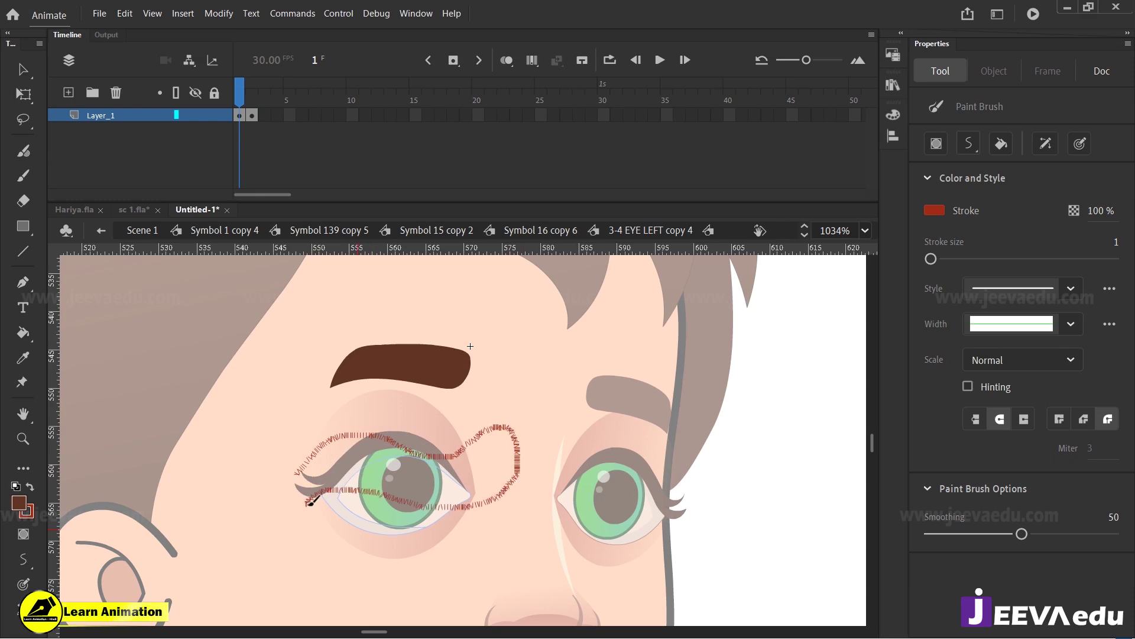
Step: Draw a dark brown wavy eyebrow about 42 by 17 px over the ear-side eye, and remove its red outline
left_click_drag(304, 515, 321, 445)
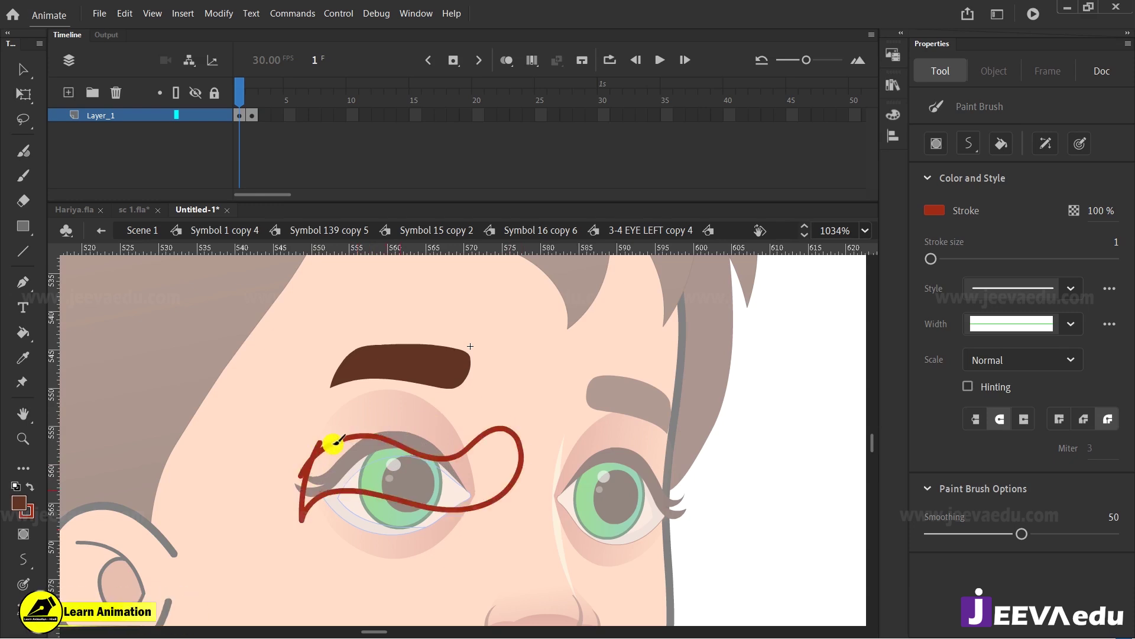
key("k")
left_click(424, 487)
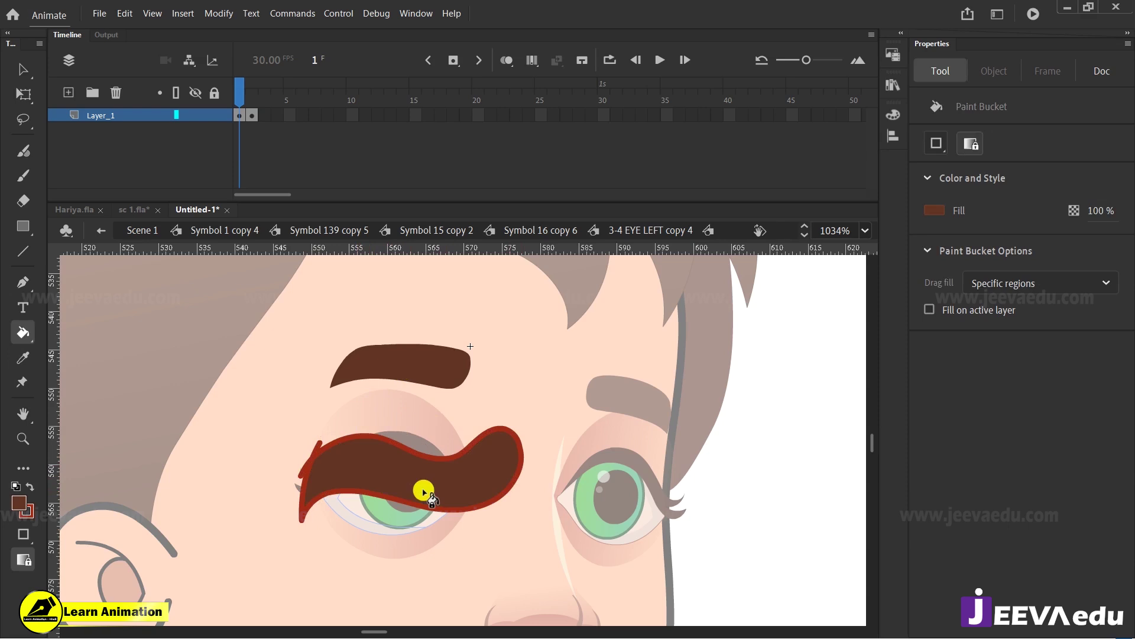
key("v")
double_click(443, 467)
key("Delete")
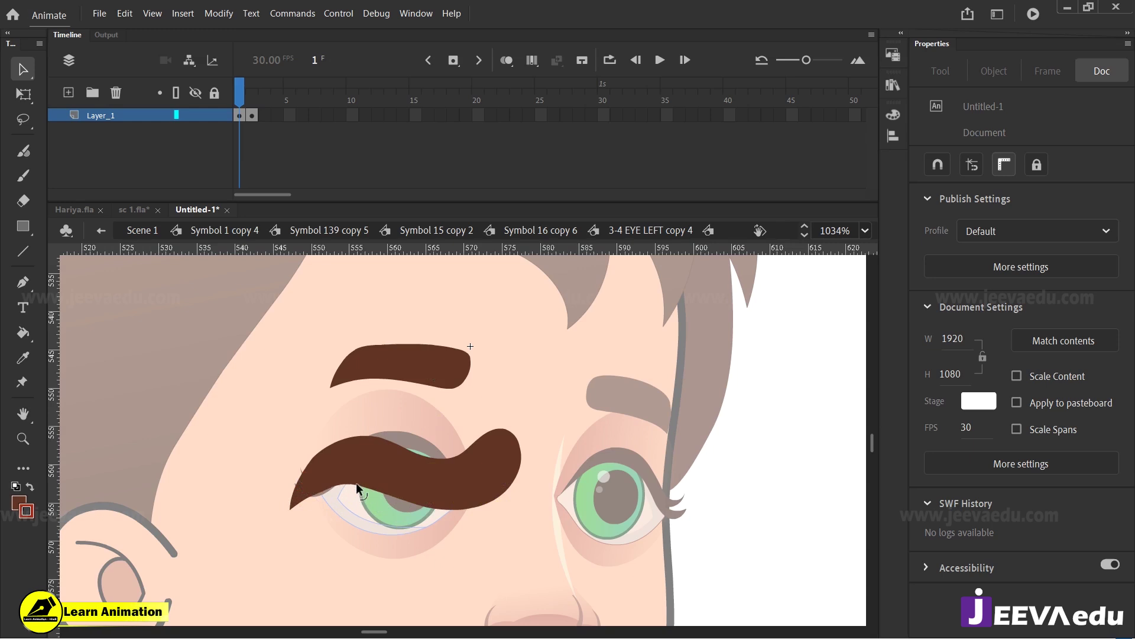
Step: Group the wavy shape, place it over the original eyebrow, and scale it to about 26.3 by 11.95 px
left_click(442, 486)
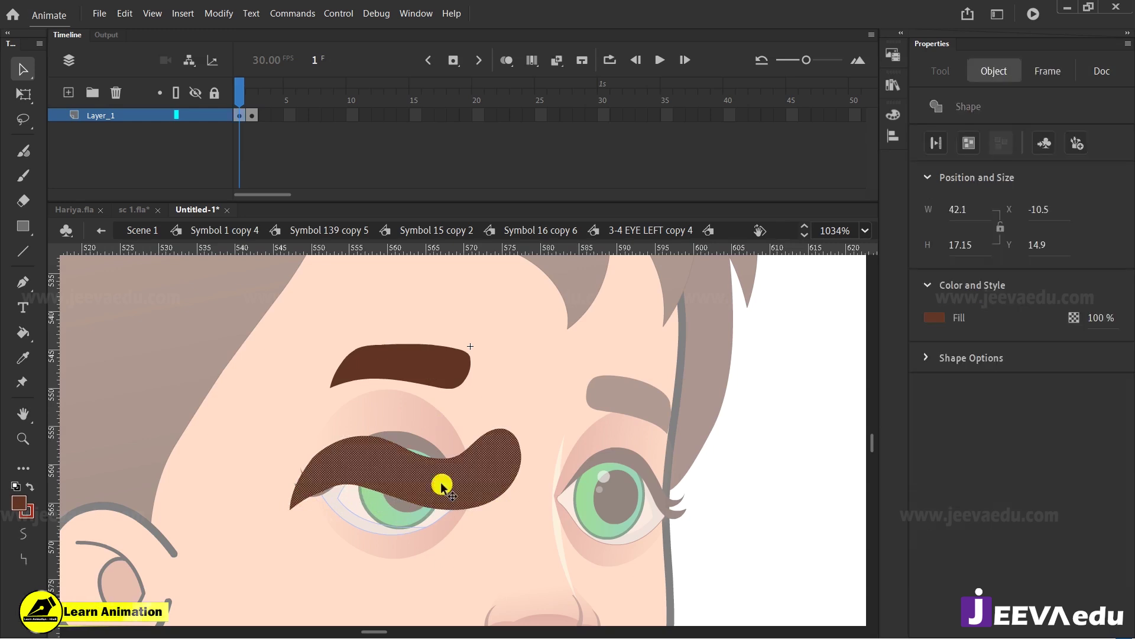
key("ctrl+g")
key("q")
left_click_drag(522, 431, 461, 440)
left_click_drag(432, 489, 444, 383)
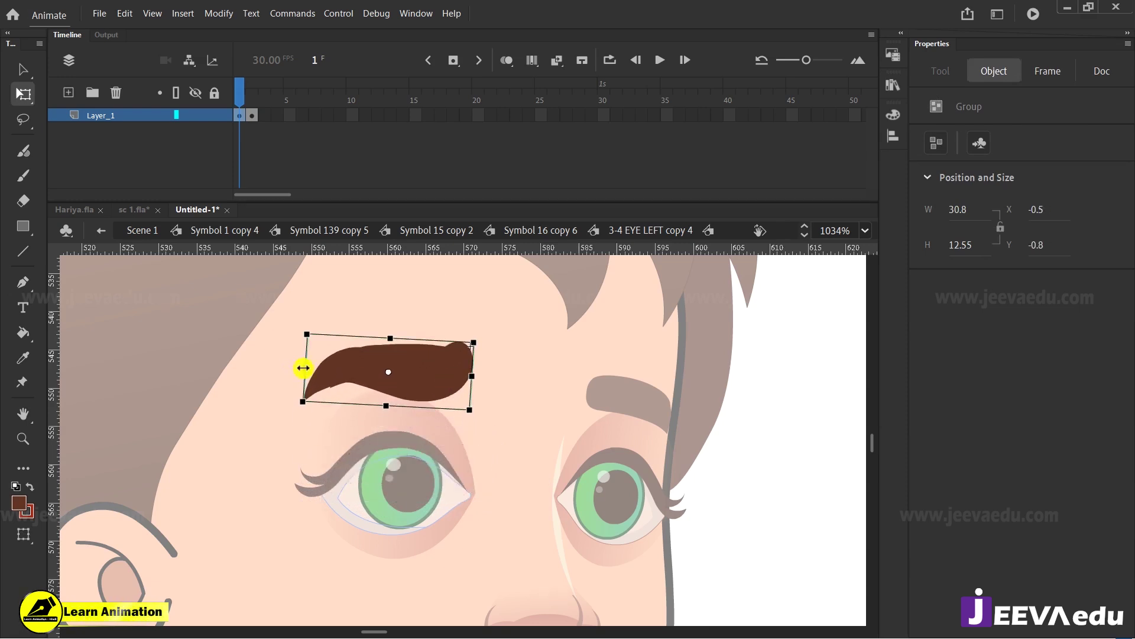
left_click_drag(303, 368, 327, 368)
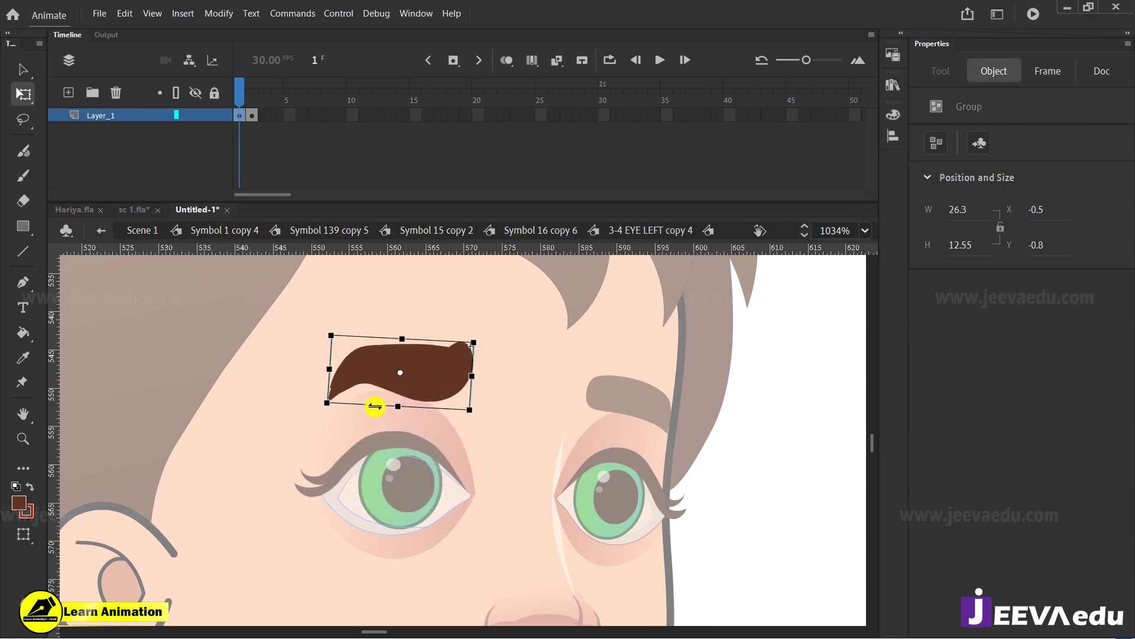
left_click_drag(329, 354, 330, 352)
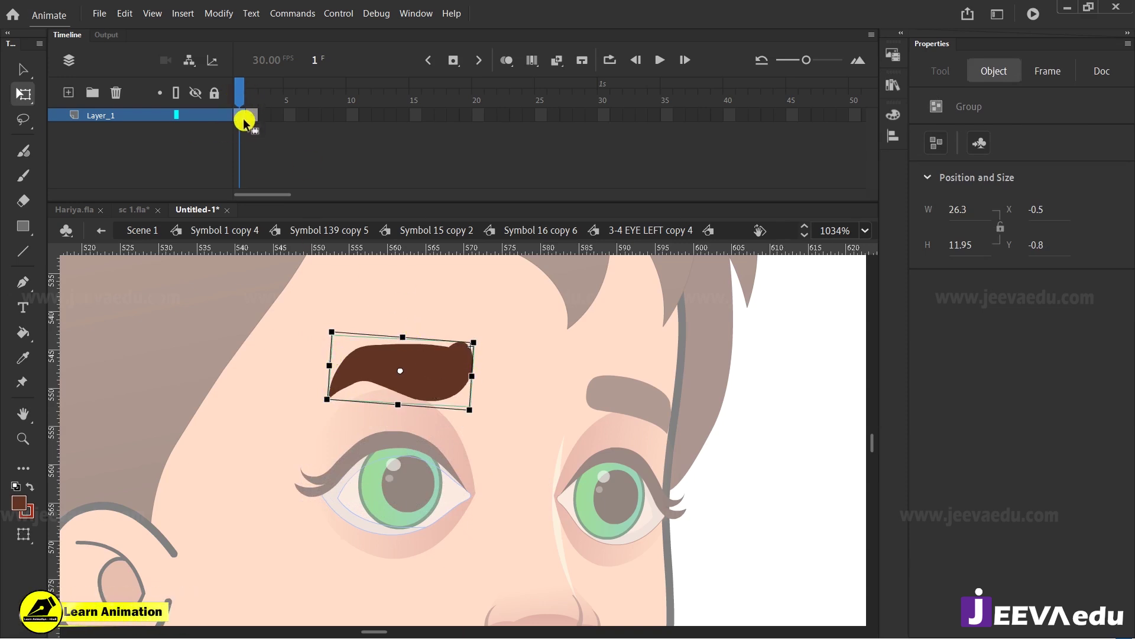
Step: Cut the wavy eyebrow group from frame 1 and paste it in place on frame 2
left_click_drag(256, 97, 229, 106)
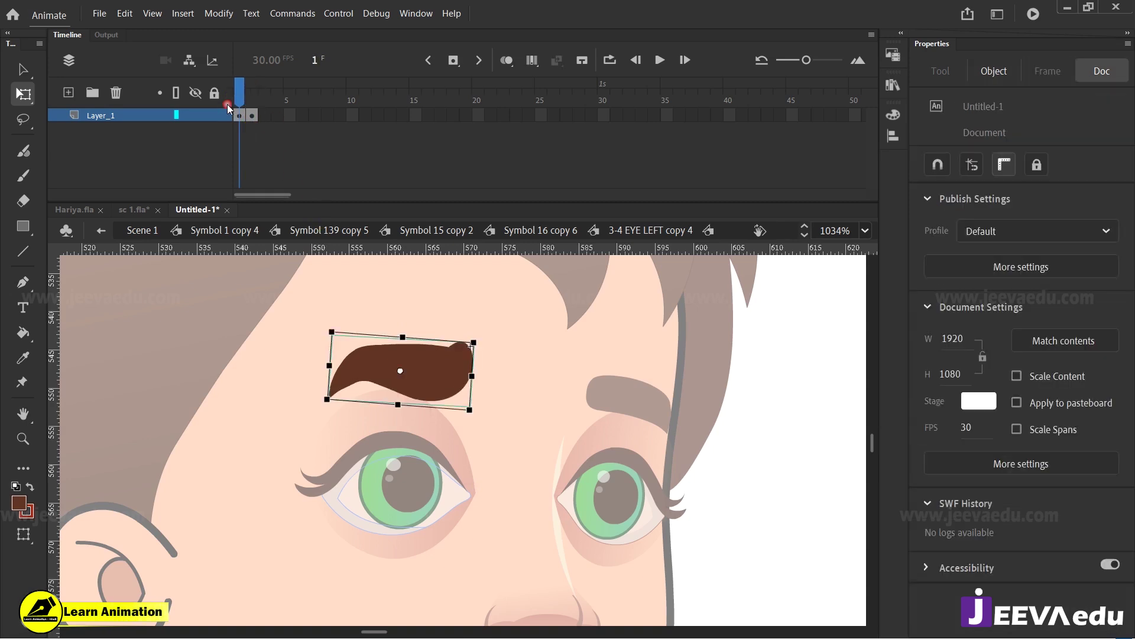
key("ctrl+x")
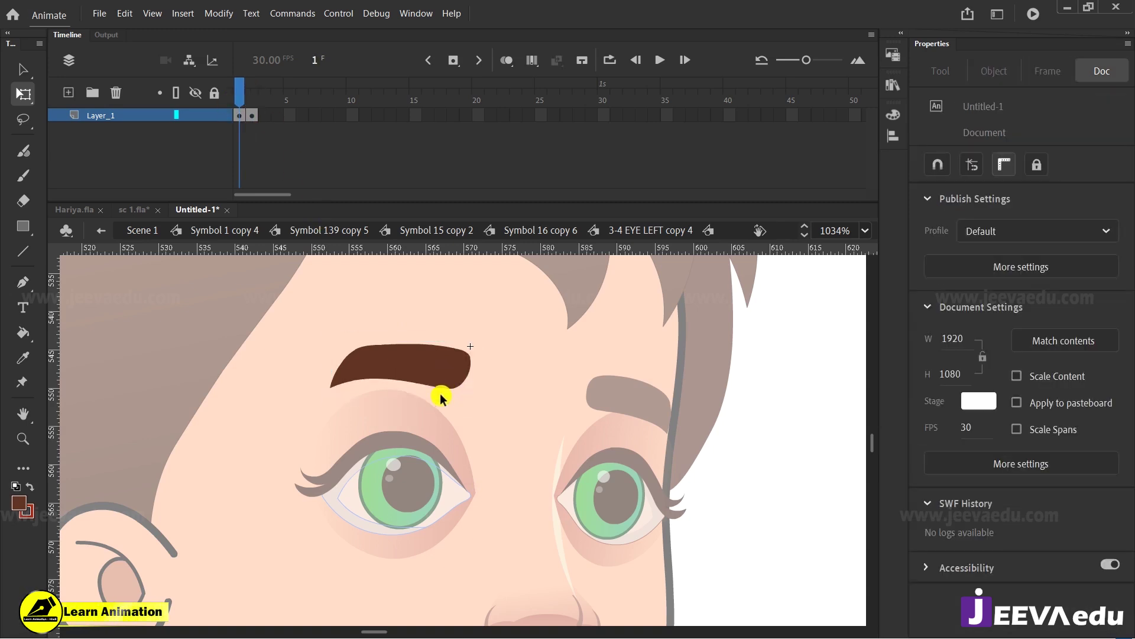
left_click(254, 115)
right_click(255, 313)
left_click(296, 369)
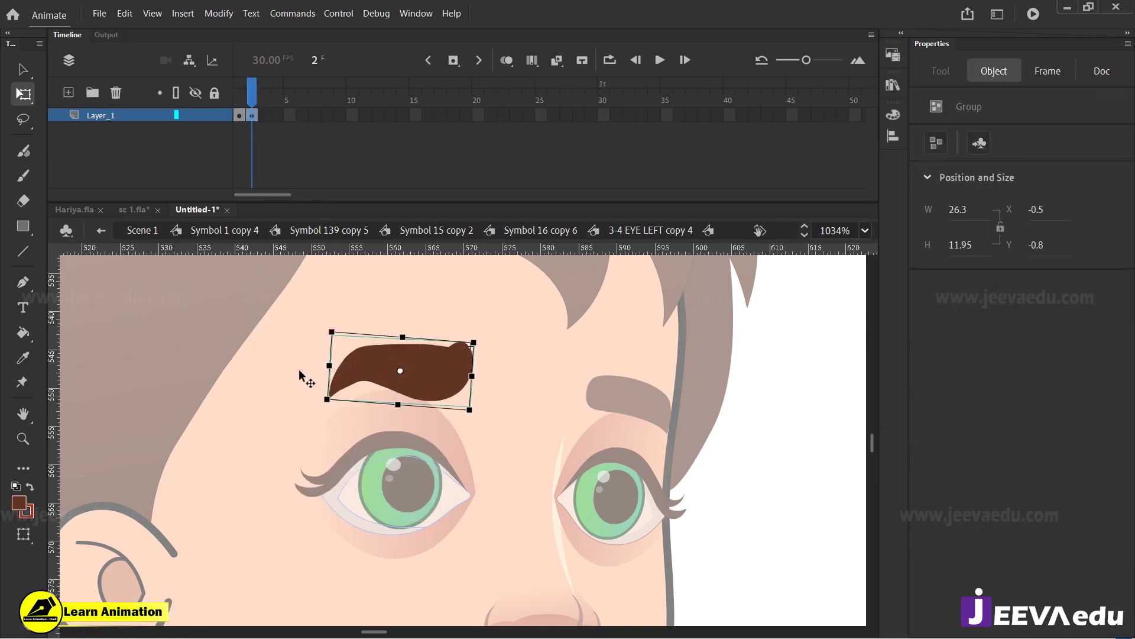
Step: Delete the original straight eyebrow shape behind the wavy one on frame 2
left_click_drag(518, 327, 293, 445)
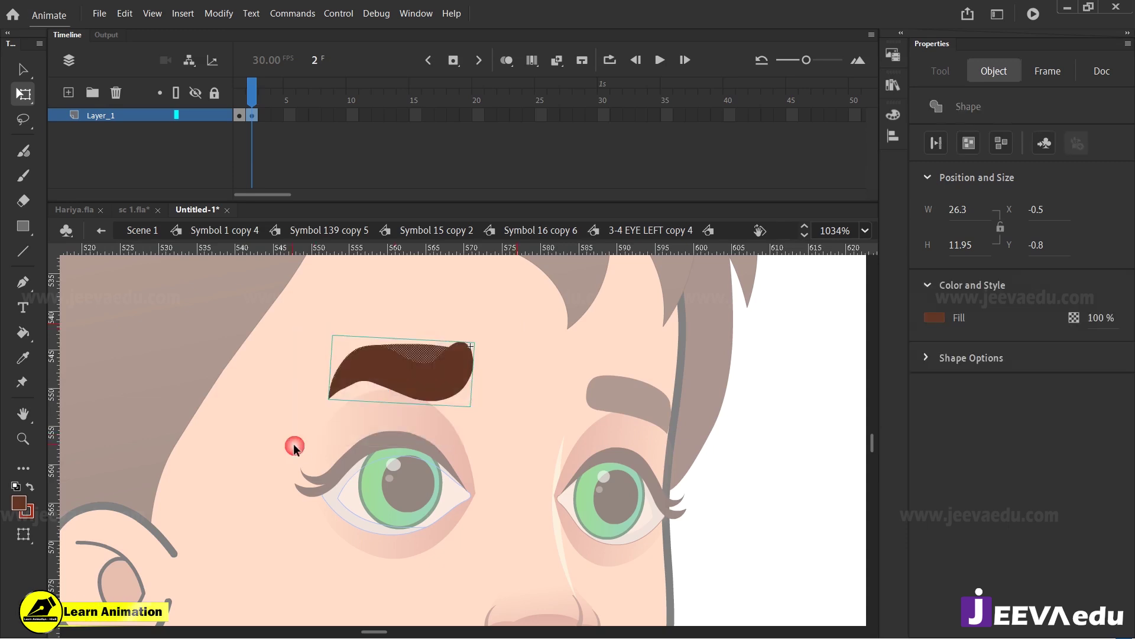
left_click(444, 371)
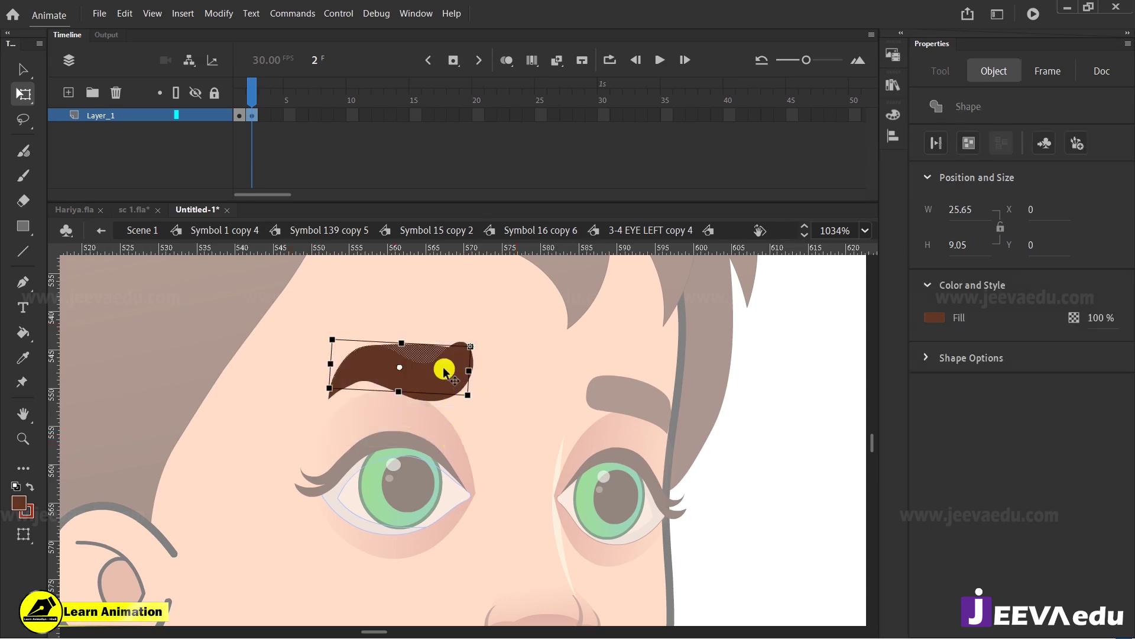
key("Delete")
mouse_move(254, 97)
left_mouse_down()
mouse_move(237, 98)
mouse_move(256, 106)
left_mouse_up()
left_click(414, 390)
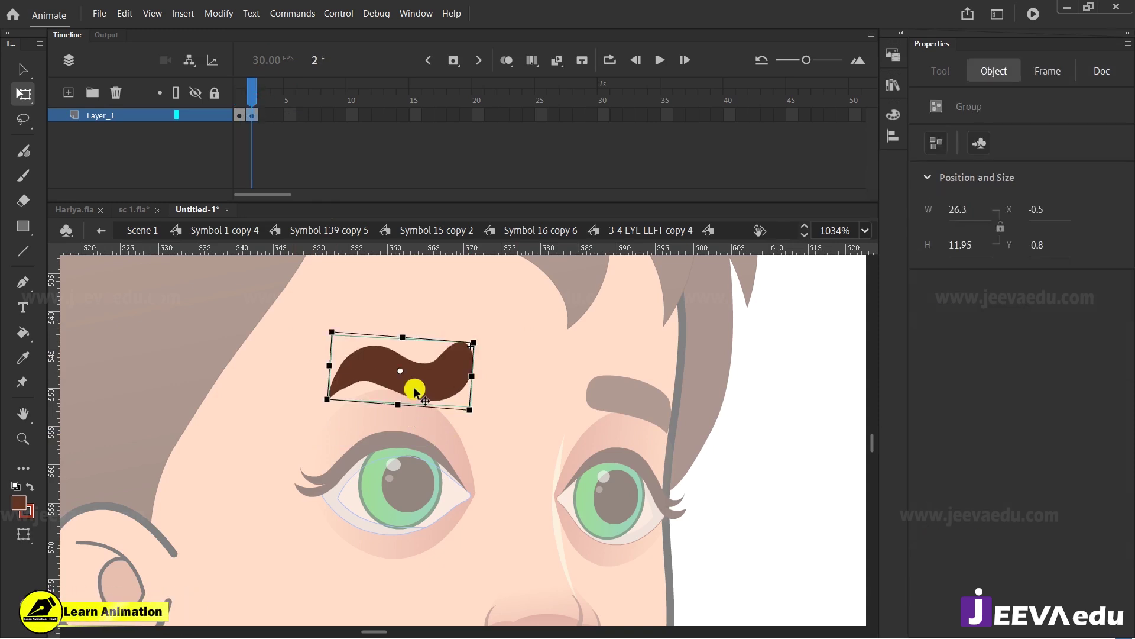
Step: Move the wavy eyebrow up to Y -1.4 and reshape its outer tip so it measures about 26.1 by 11.35 px
left_click(256, 80)
mouse_move(253, 104)
left_mouse_down()
mouse_move(241, 111)
mouse_move(262, 117)
left_mouse_up()
left_click(261, 116)
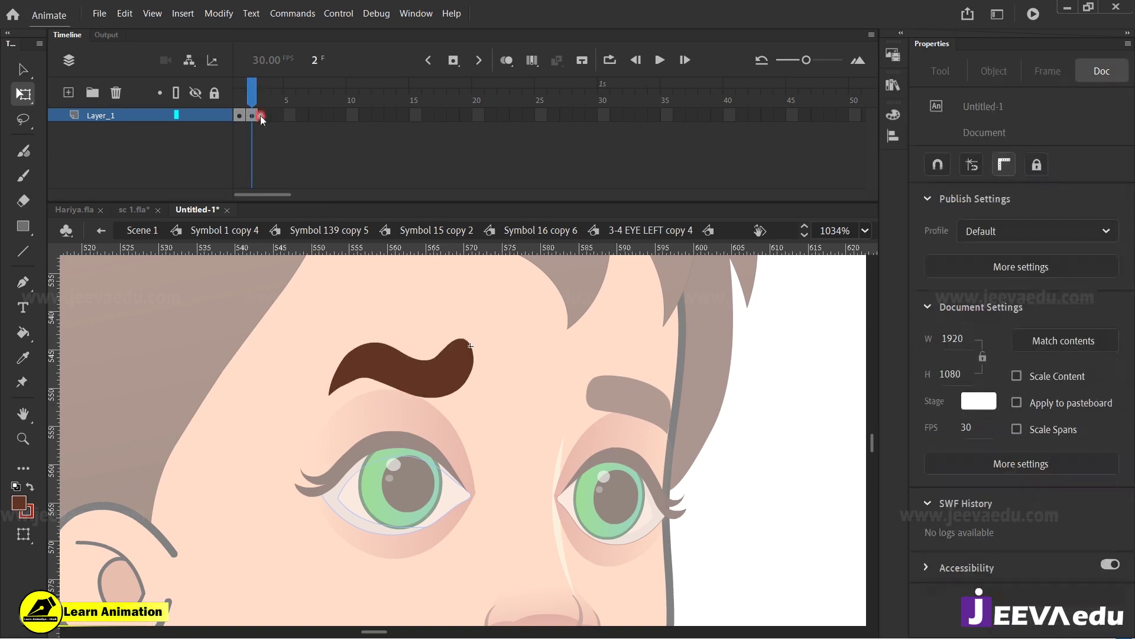
left_click(351, 373)
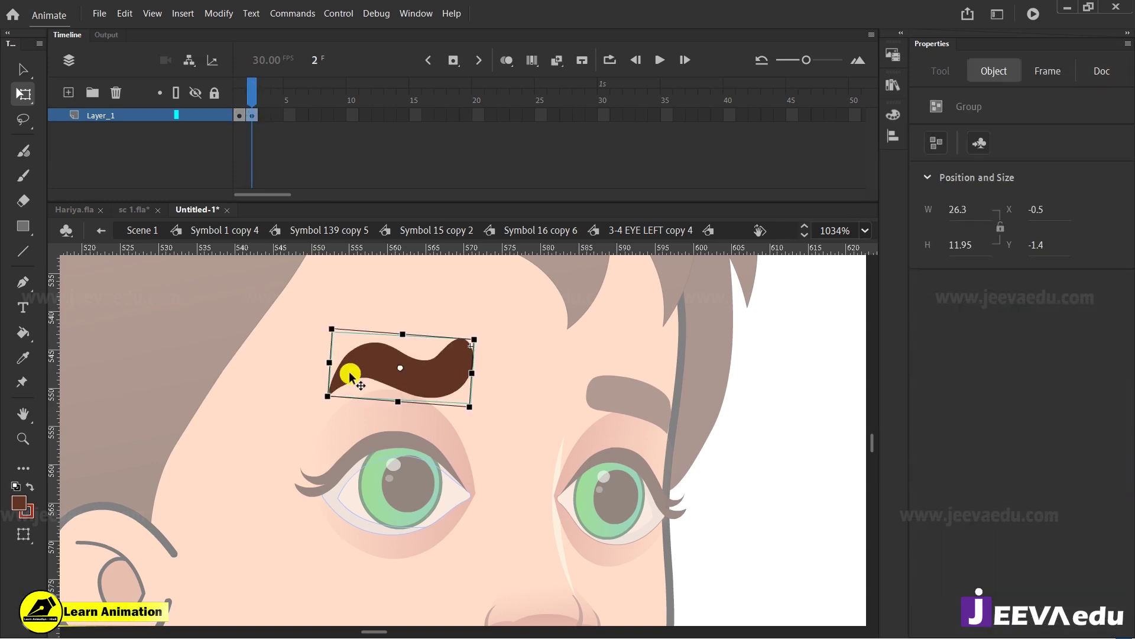
key("ctrl+b")
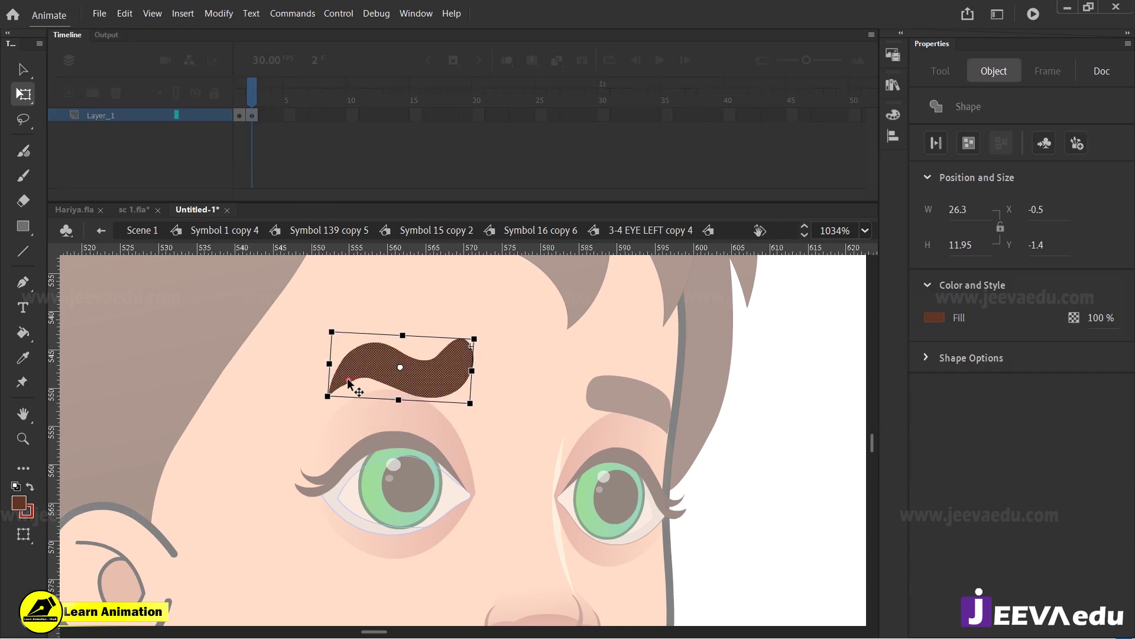
left_click(350, 420)
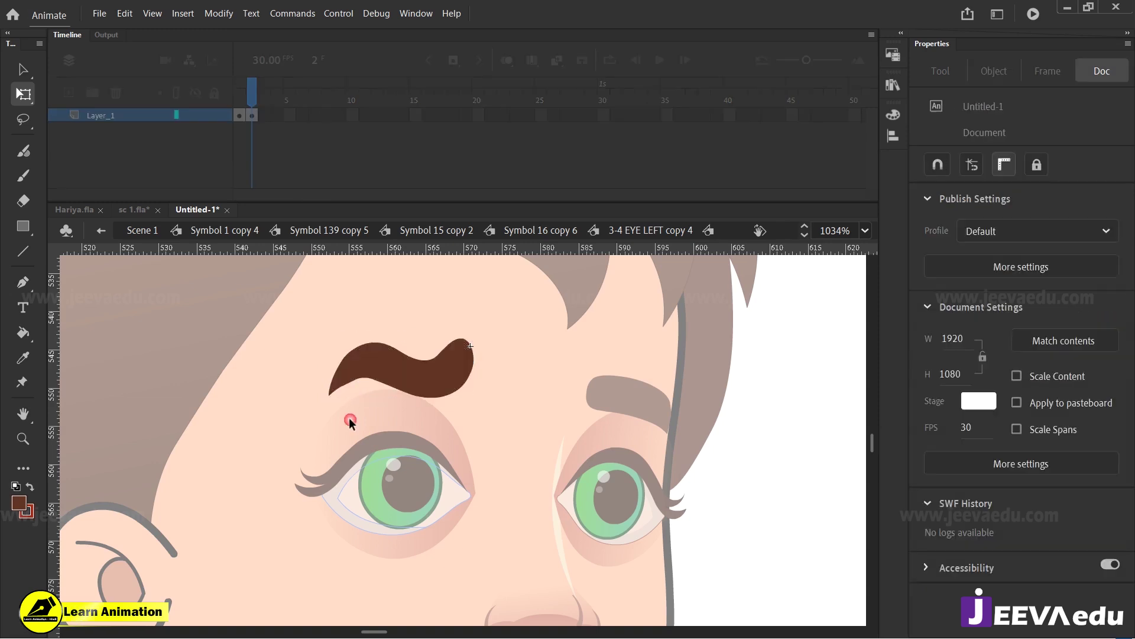
left_click(347, 382)
left_click(303, 173)
double_click(268, 342)
Step: Compare the straight eyebrow on frame 1 with the wavy eyebrow on frame 2
left_click(251, 105)
left_click_drag(251, 99, 228, 111)
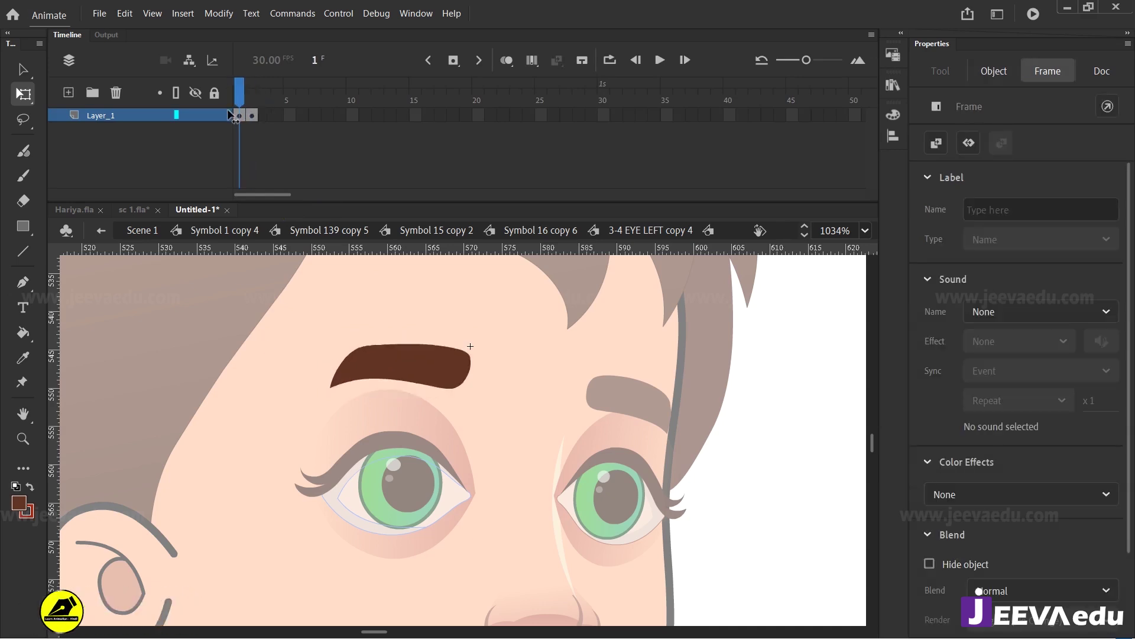
left_click(252, 115)
mouse_move(265, 113)
left_mouse_down()
mouse_move(242, 114)
mouse_move(258, 113)
left_mouse_up()
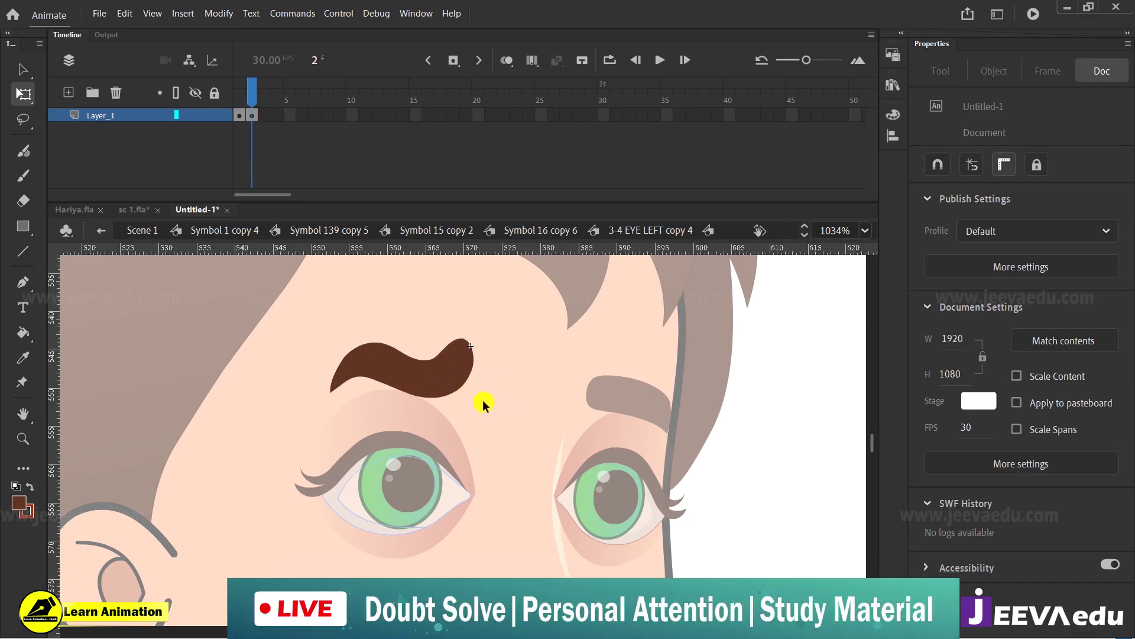
left_click(434, 385)
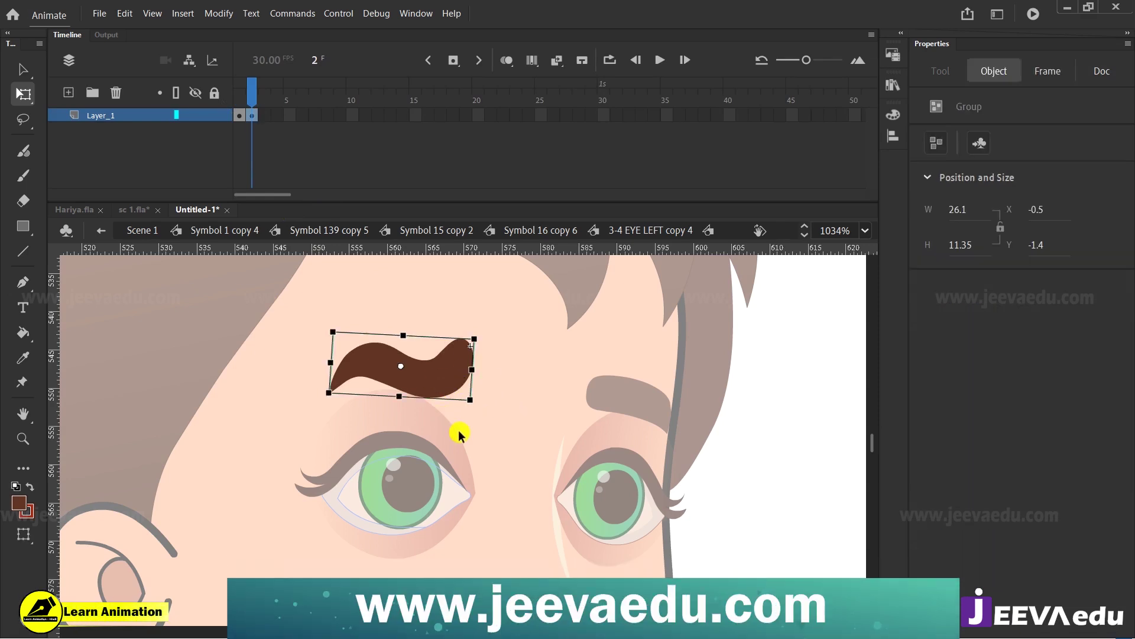
Step: Return to the ear-side eye symbol and set its eyebrow instance to display frame 2 with the Frame Picker
double_click(533, 446)
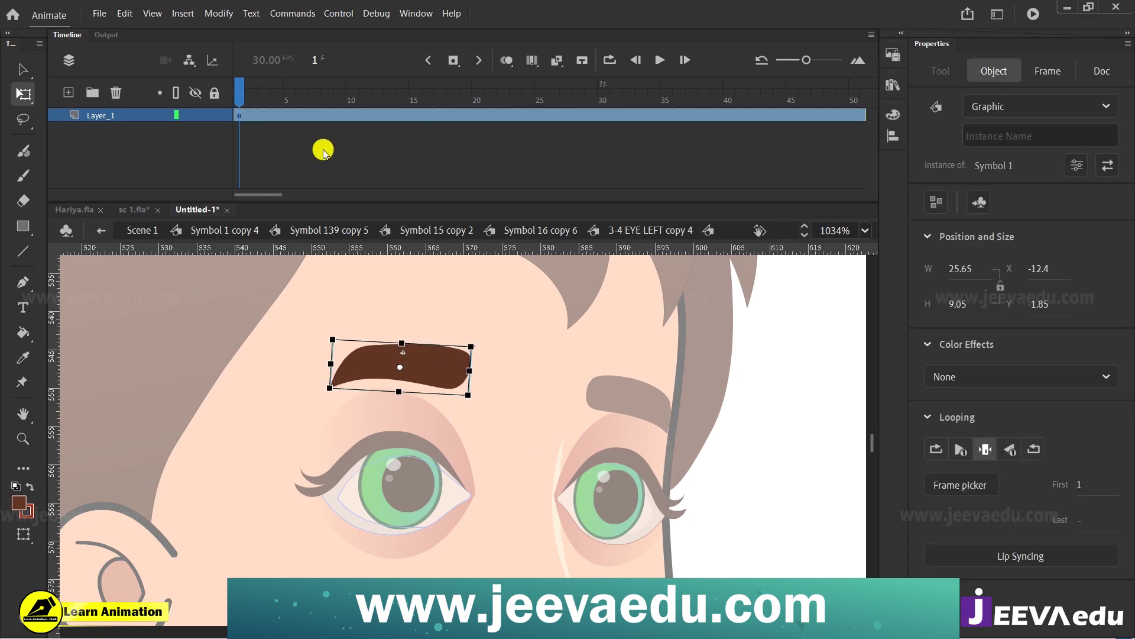
left_click(961, 485)
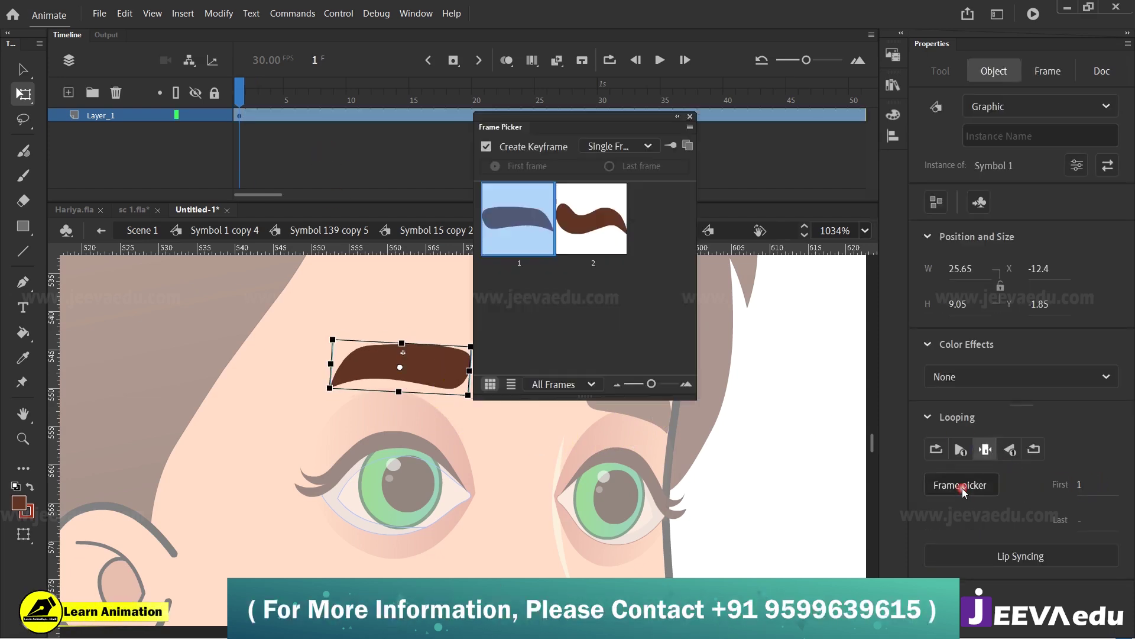
left_click_drag(601, 118, 690, 158)
left_click(686, 257)
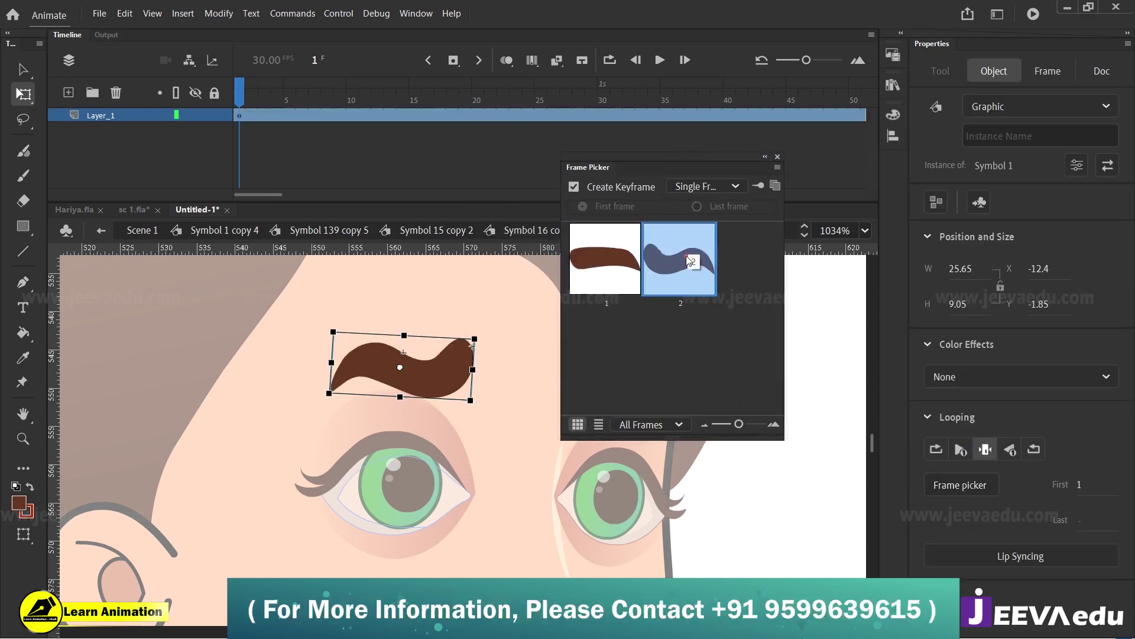
left_click(774, 162)
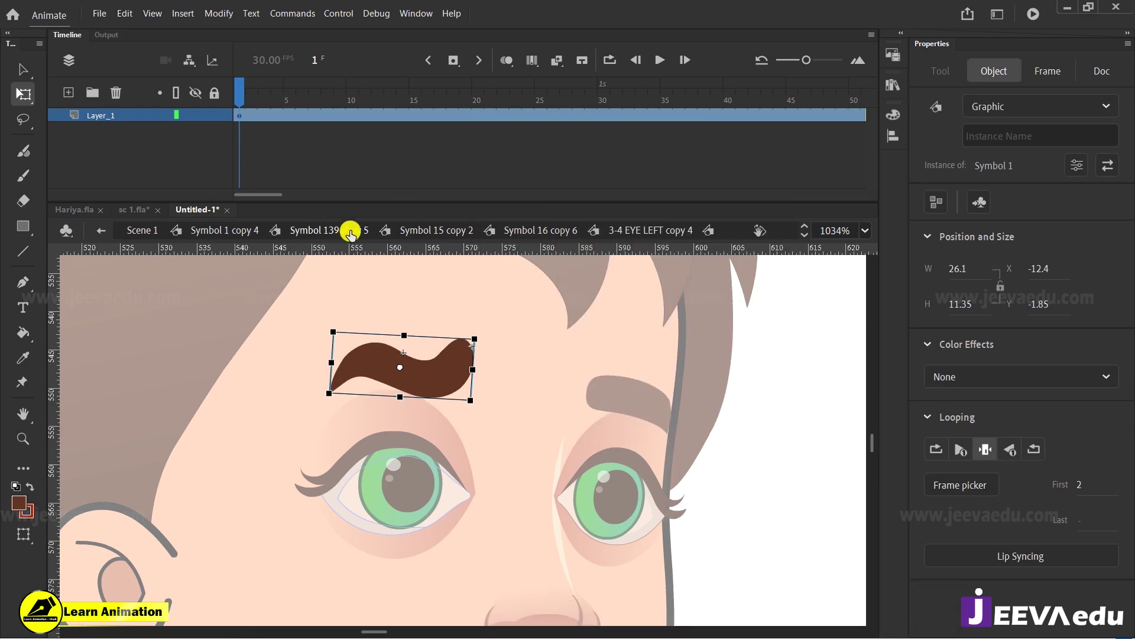
Step: Open the 3-4 EYE RIGHT copy 4 symbol, go to frame 11, and open its eyebrow symbol for editing
left_click(542, 230)
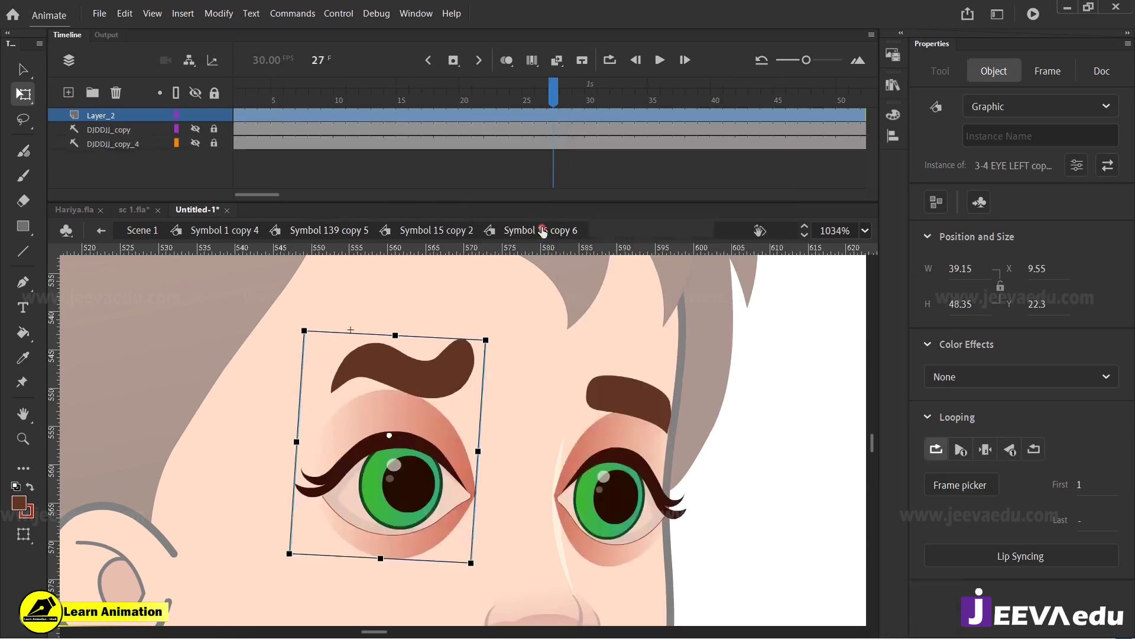
left_click(621, 407)
double_click(619, 406)
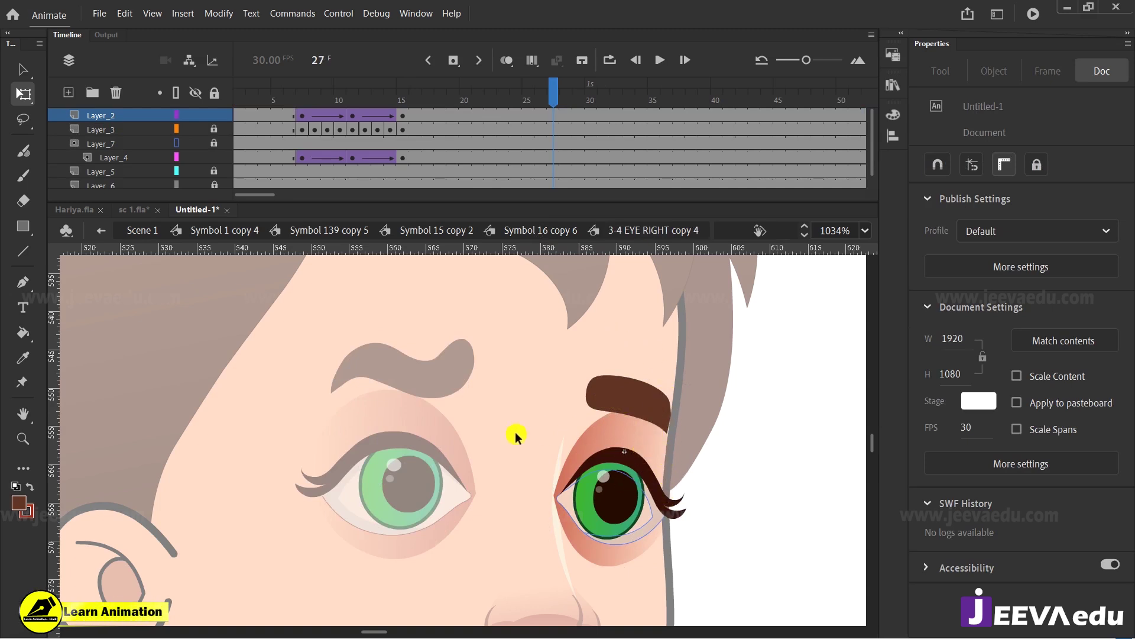
left_click_drag(259, 194, 244, 196)
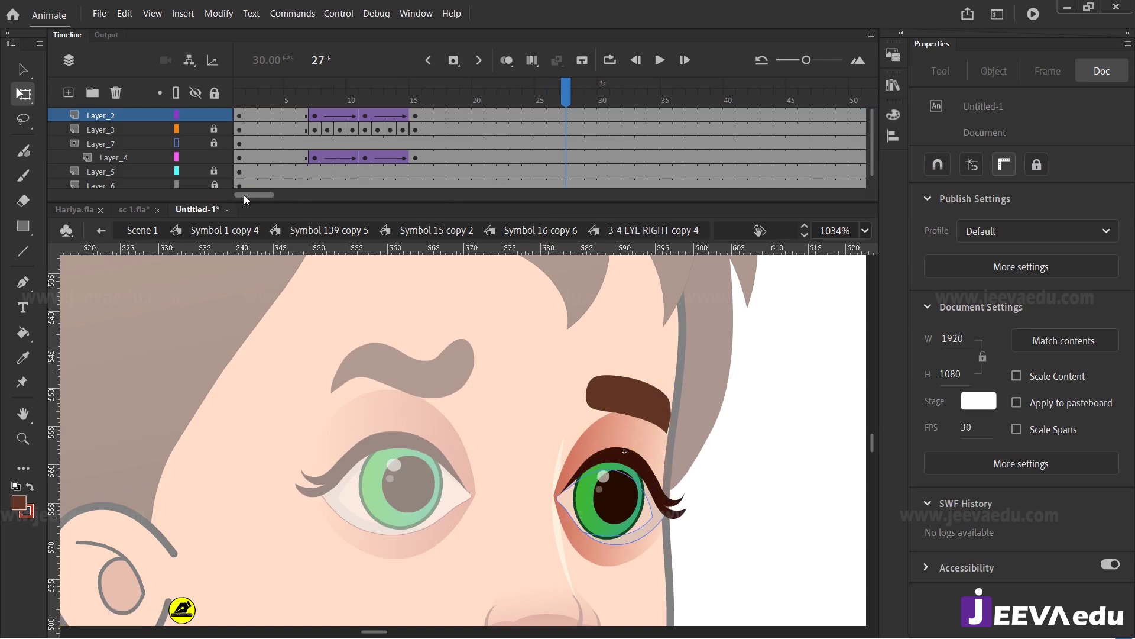
mouse_move(303, 90)
left_mouse_down()
mouse_move(387, 123)
mouse_move(314, 128)
mouse_move(362, 133)
mouse_move(313, 138)
mouse_move(401, 142)
mouse_move(365, 142)
left_mouse_up()
left_click(567, 347)
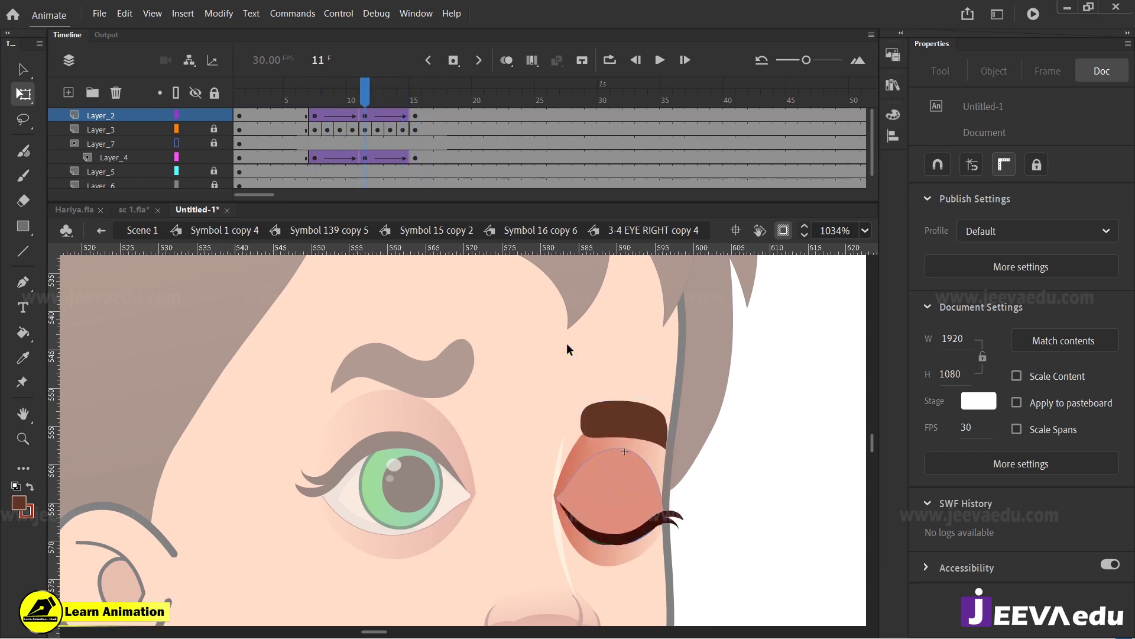
left_click(615, 430)
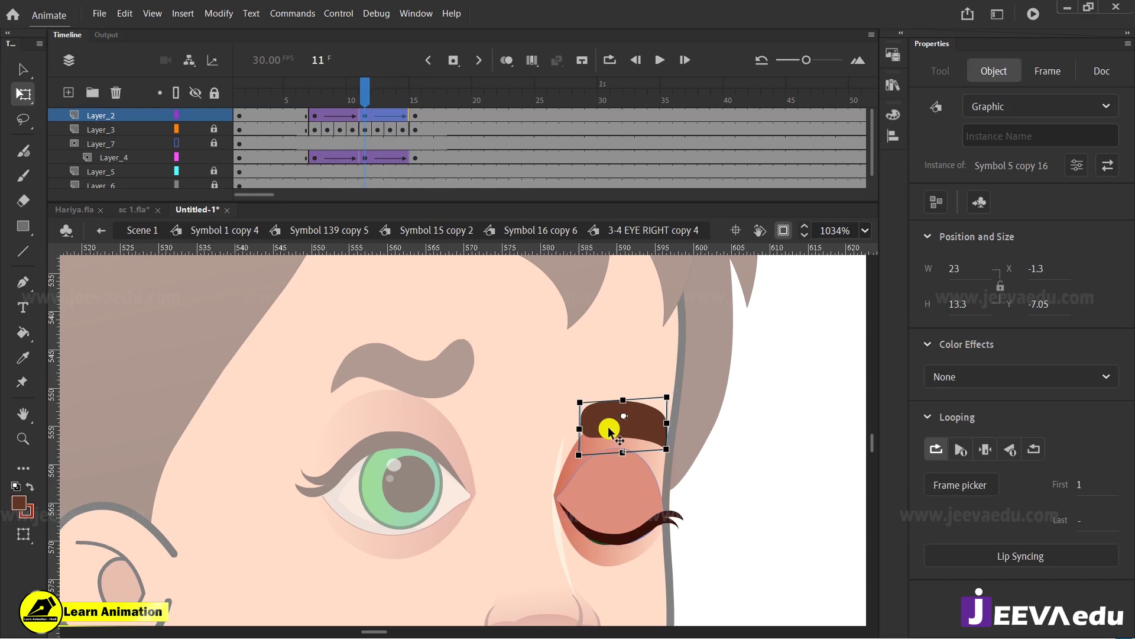
double_click(608, 427)
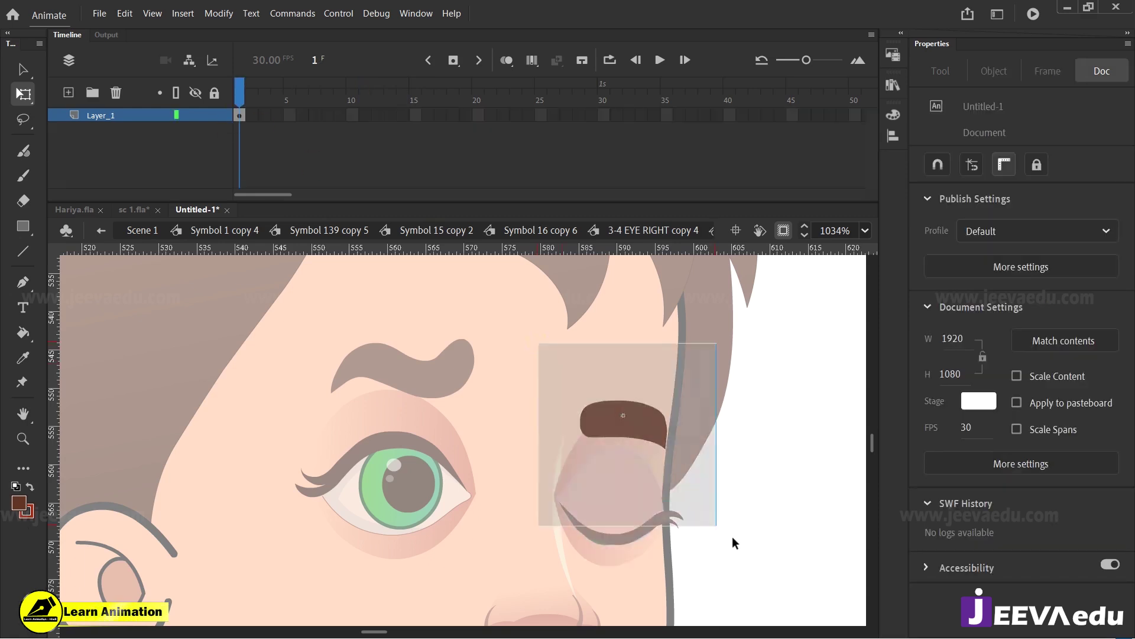
Step: Convert the far eyebrow group into a graphic symbol and extend its layer's frames beyond frame 50
left_click_drag(733, 542, 739, 544)
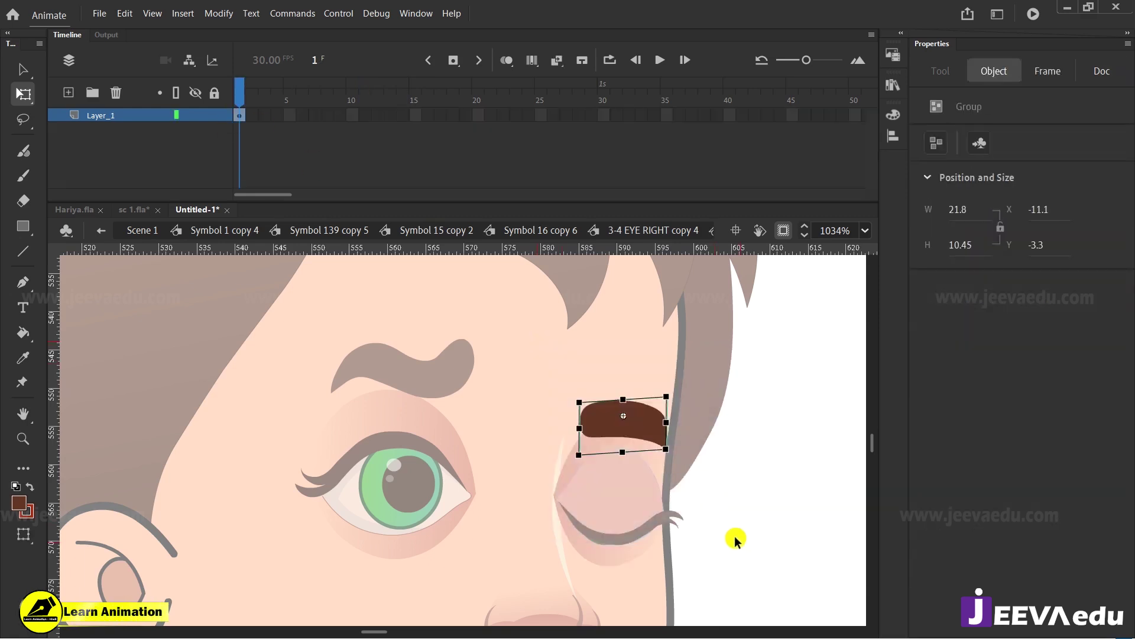
key("F8")
left_click(735, 342)
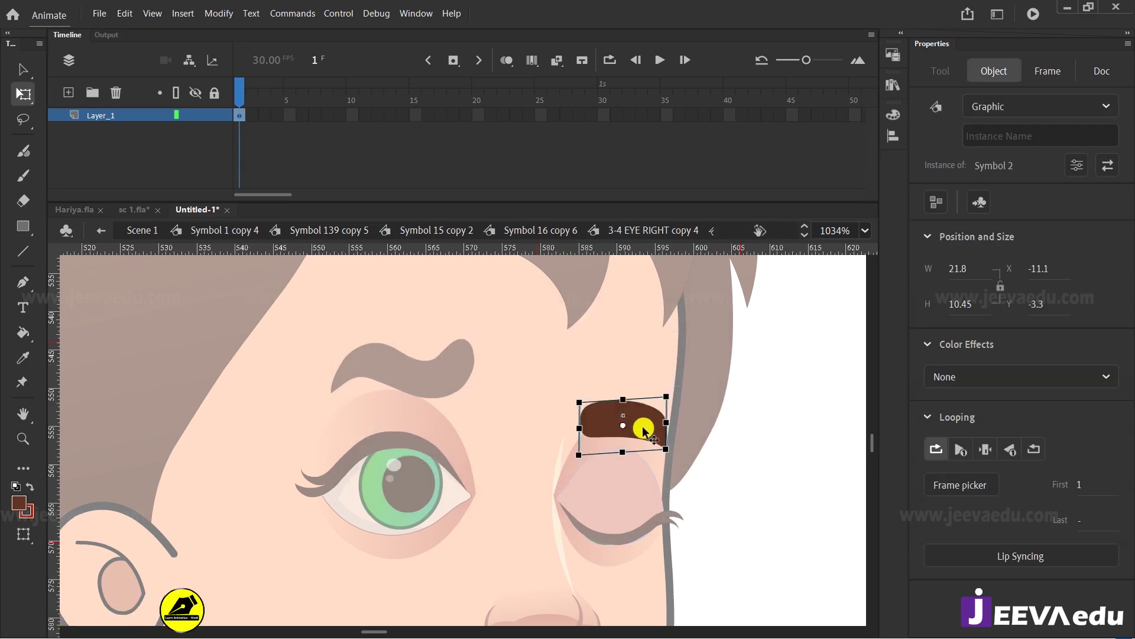
left_click_drag(537, 116, 749, 118)
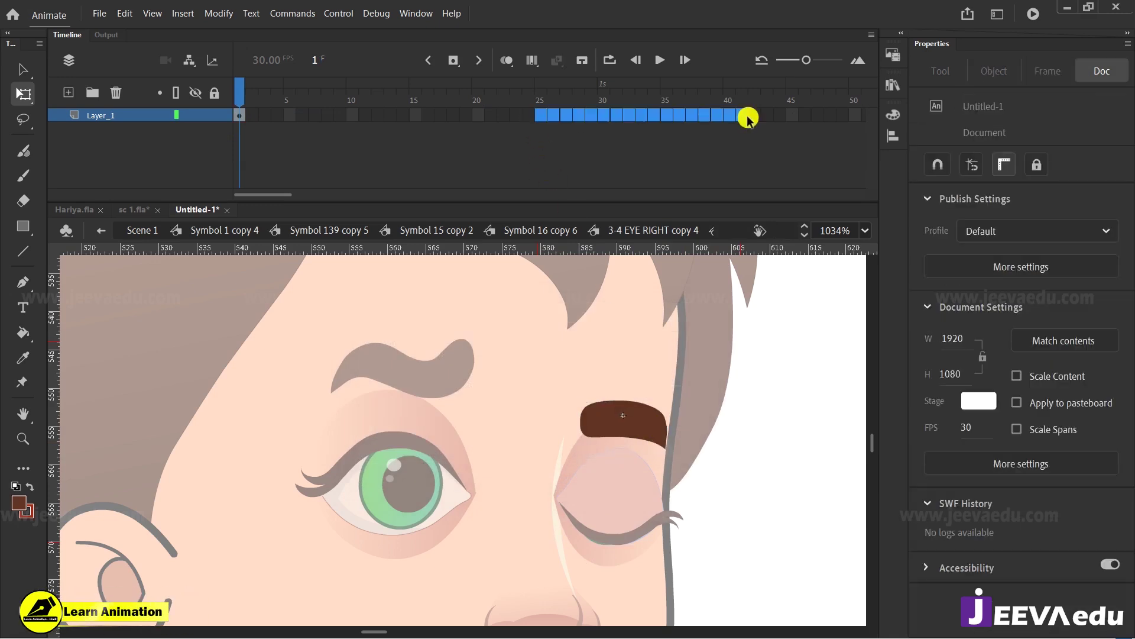
key("F5")
key("F5")
Step: Open the new far eyebrow symbol for editing and duplicate its frame 1 keyframe onto frame 2
left_click_drag(746, 101, 208, 167)
left_click(597, 427)
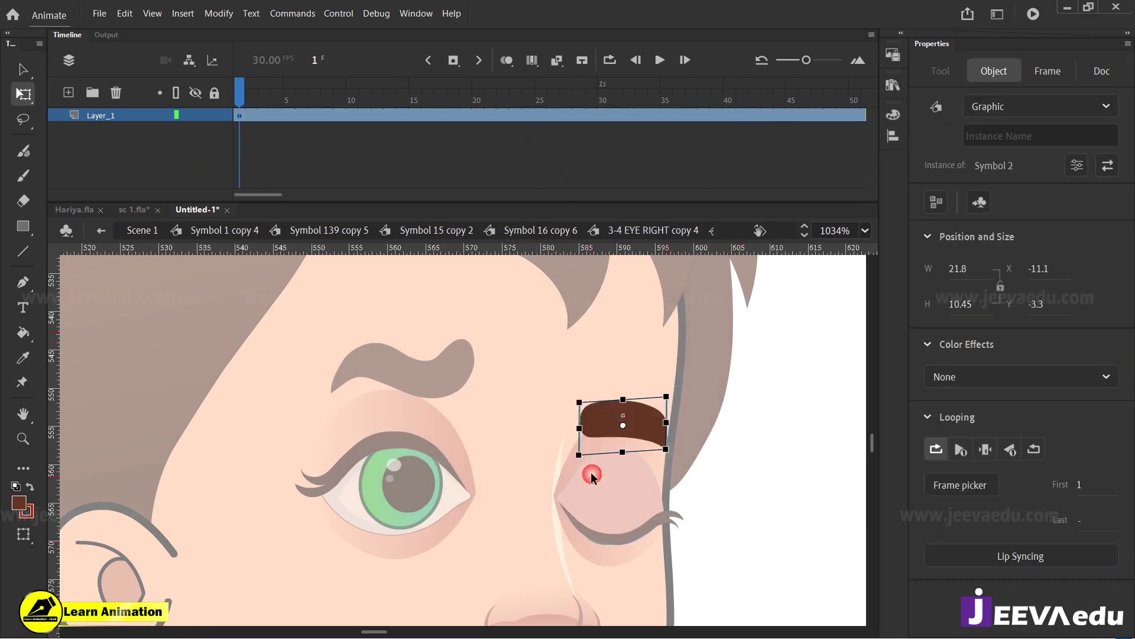
left_click_drag(247, 93, 147, 117)
left_click(629, 410)
key("ctrl+b")
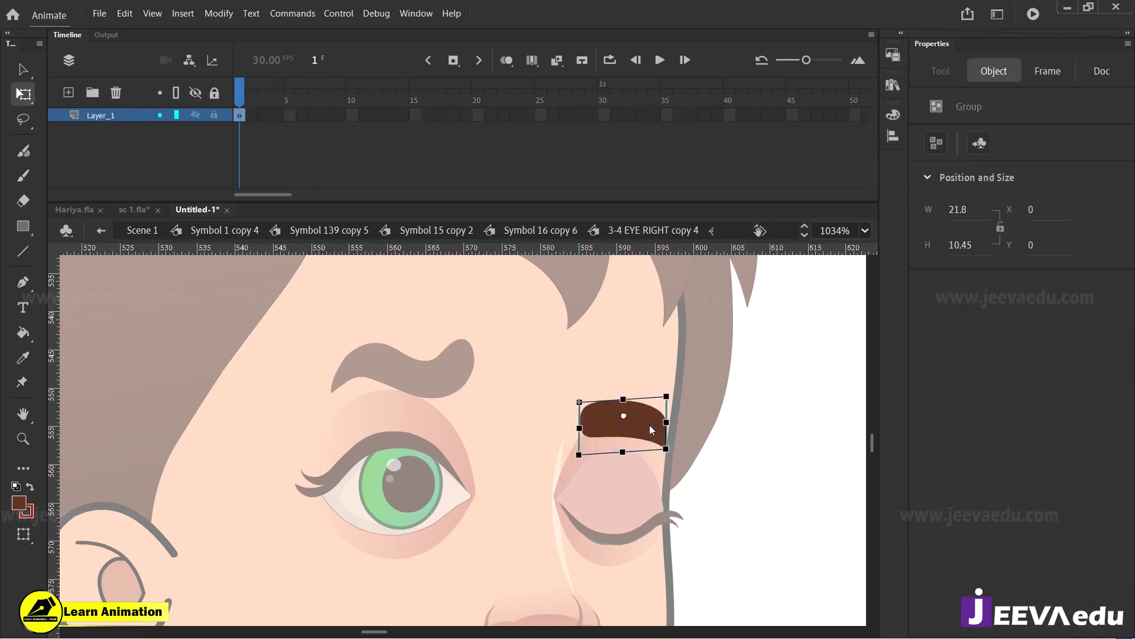
left_click(238, 116)
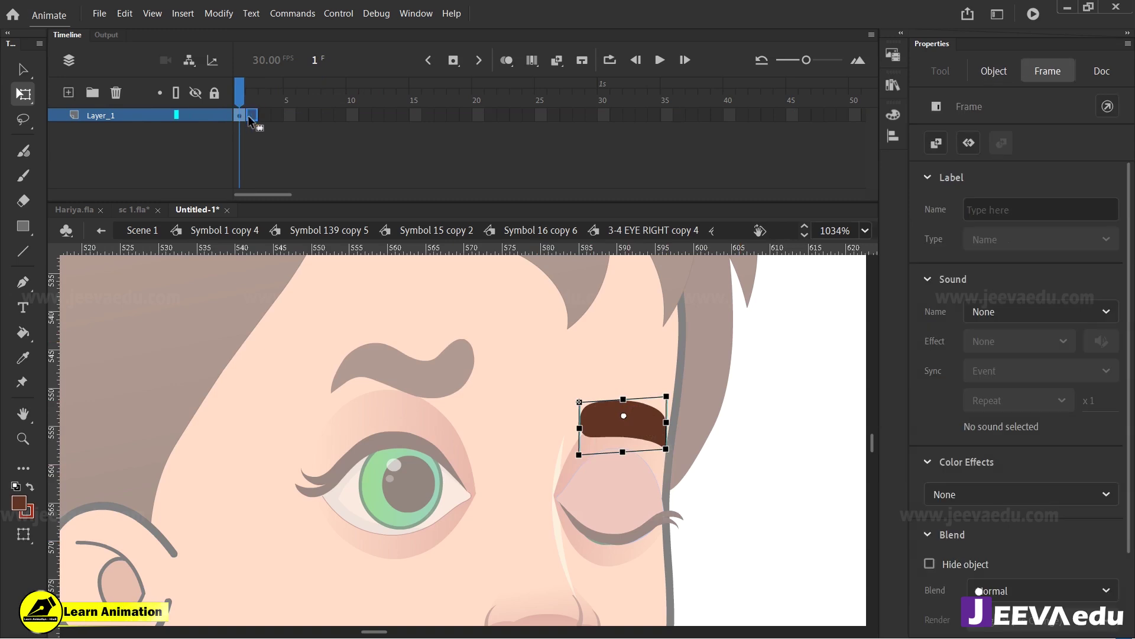
left_click_drag(248, 120, 251, 121)
Step: Paste the wavy eyebrow on frame 2, place it over the far eyebrow, and adjust it to about 26.1 by 13.4 px
key("ctrl+shift+v")
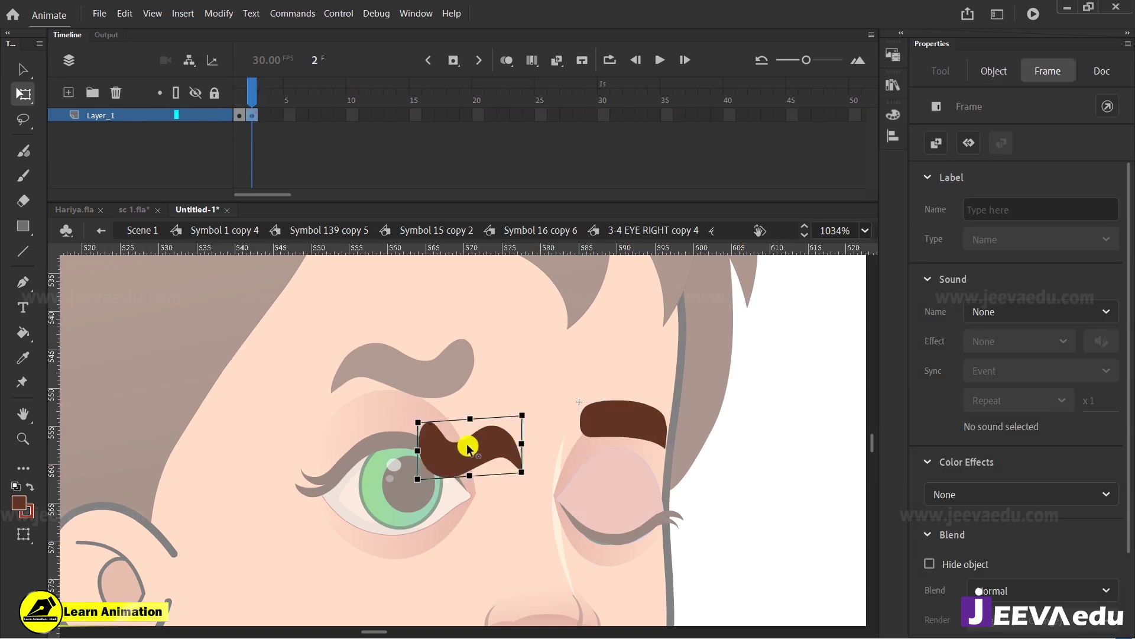
left_click_drag(489, 450, 639, 424)
left_click(565, 407)
left_click_drag(565, 406, 560, 388)
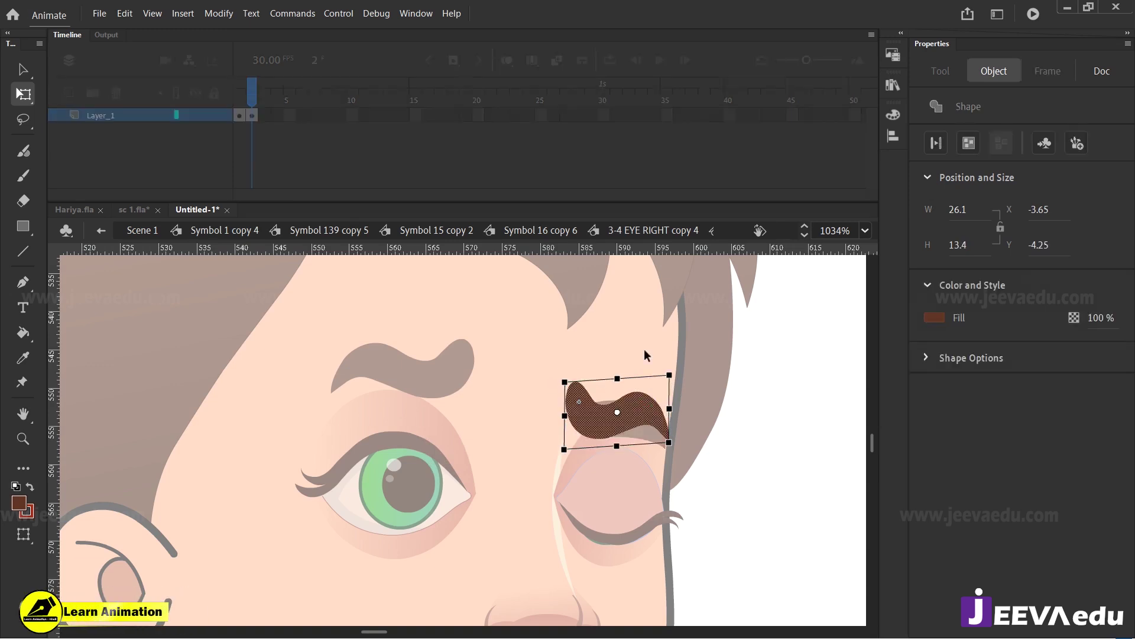
left_click(655, 437)
key("z")
left_click_drag(503, 302, 735, 519)
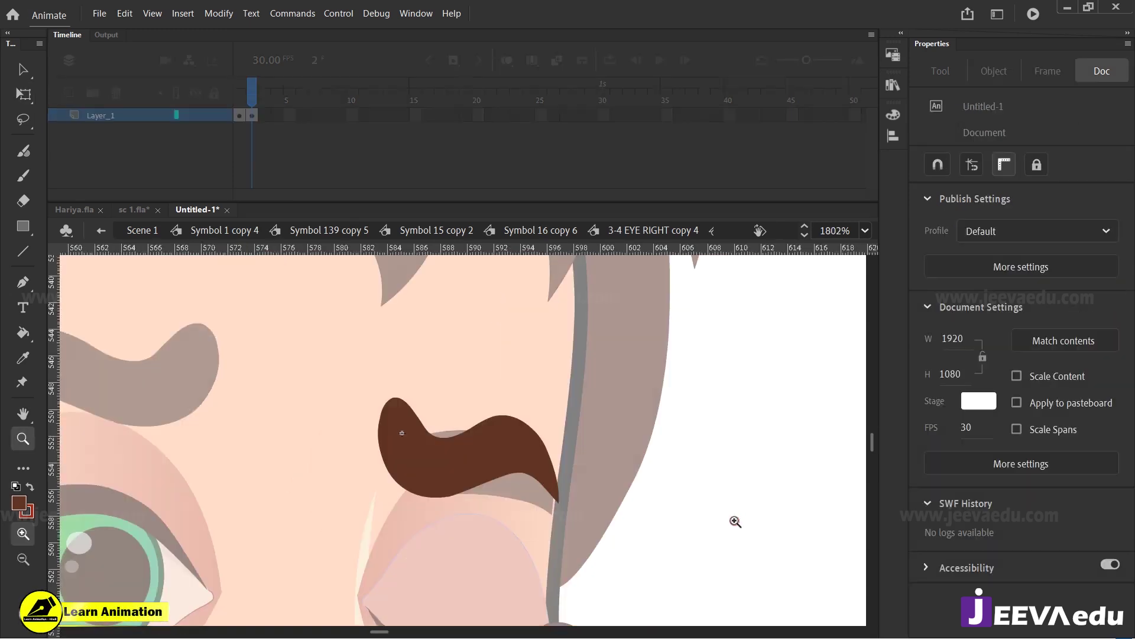
left_click_drag(507, 512, 554, 495)
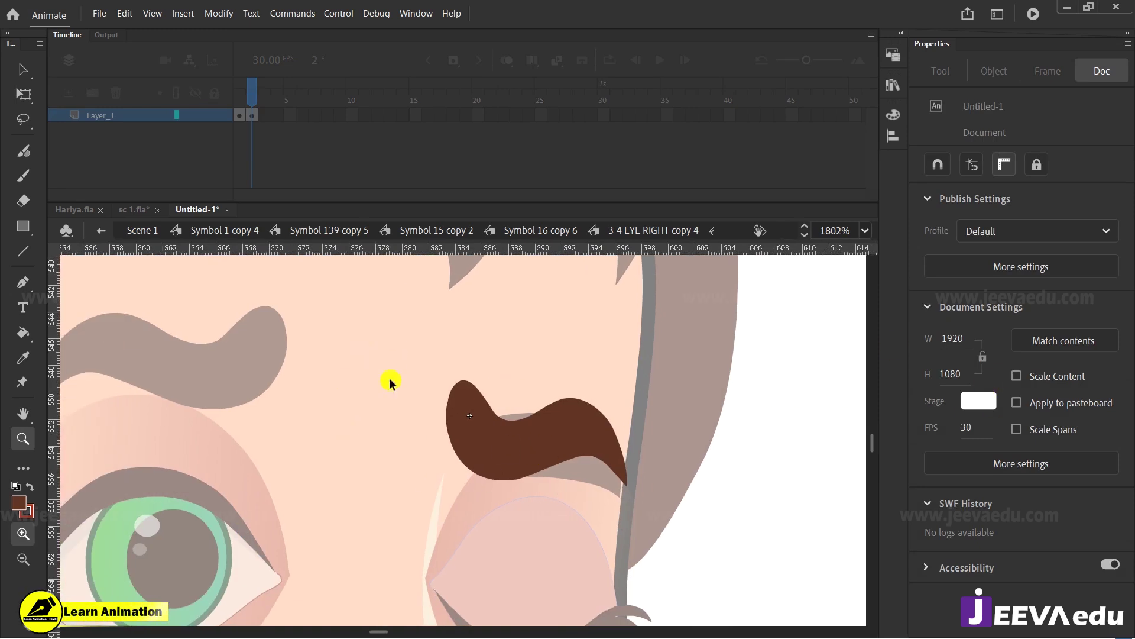
Step: Save the document as sc 2 in the All sc fla folder
key("ctrl+s")
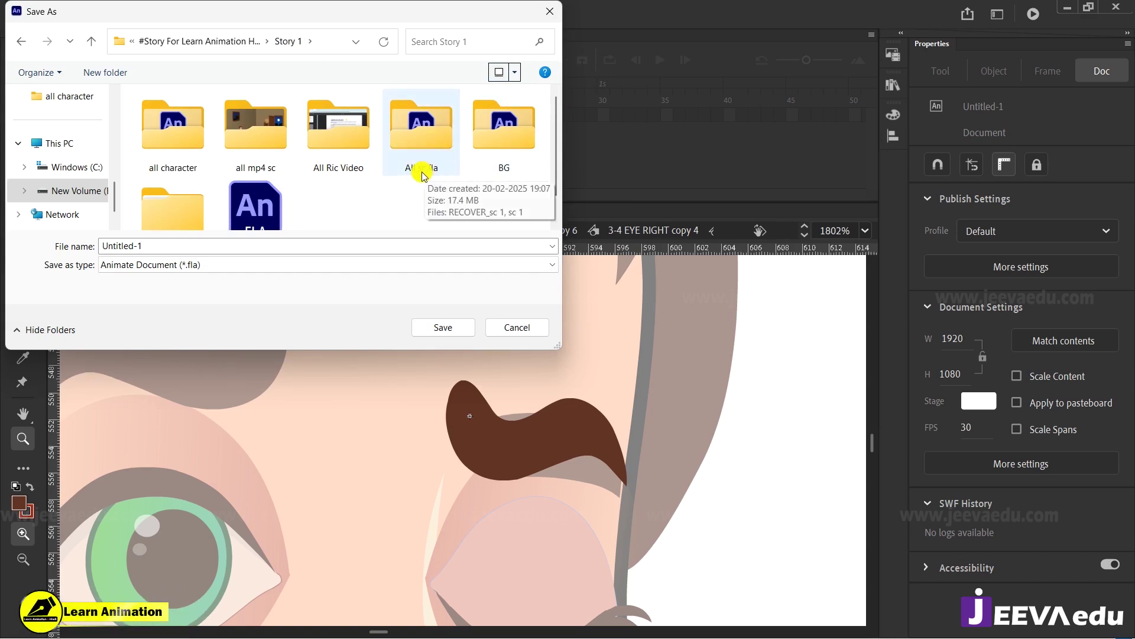
double_click(433, 131)
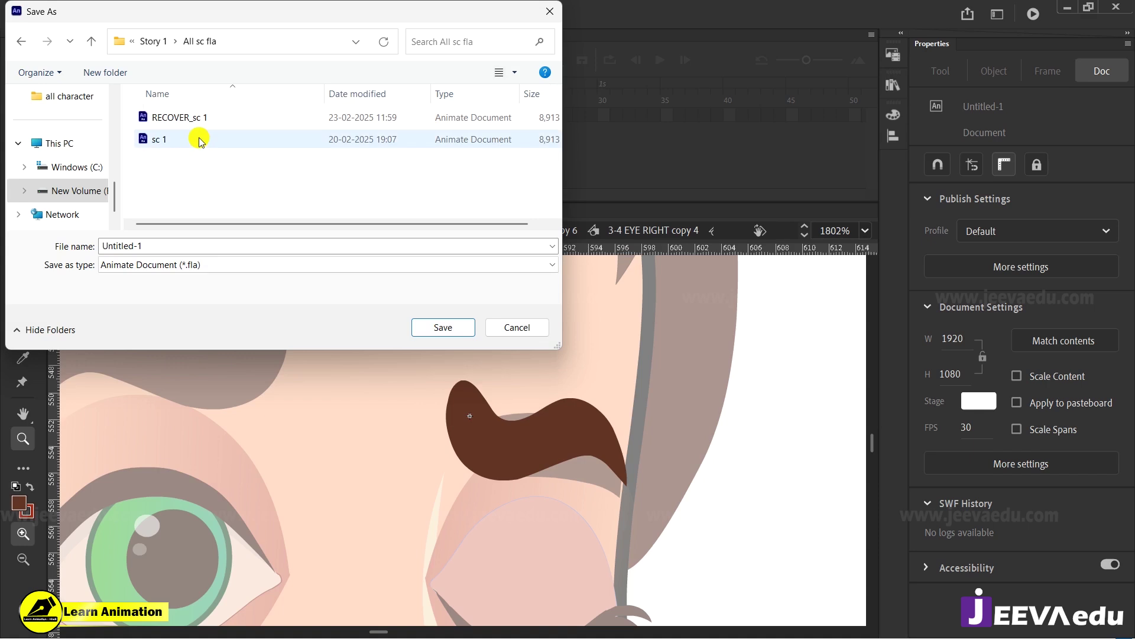
left_click(177, 141)
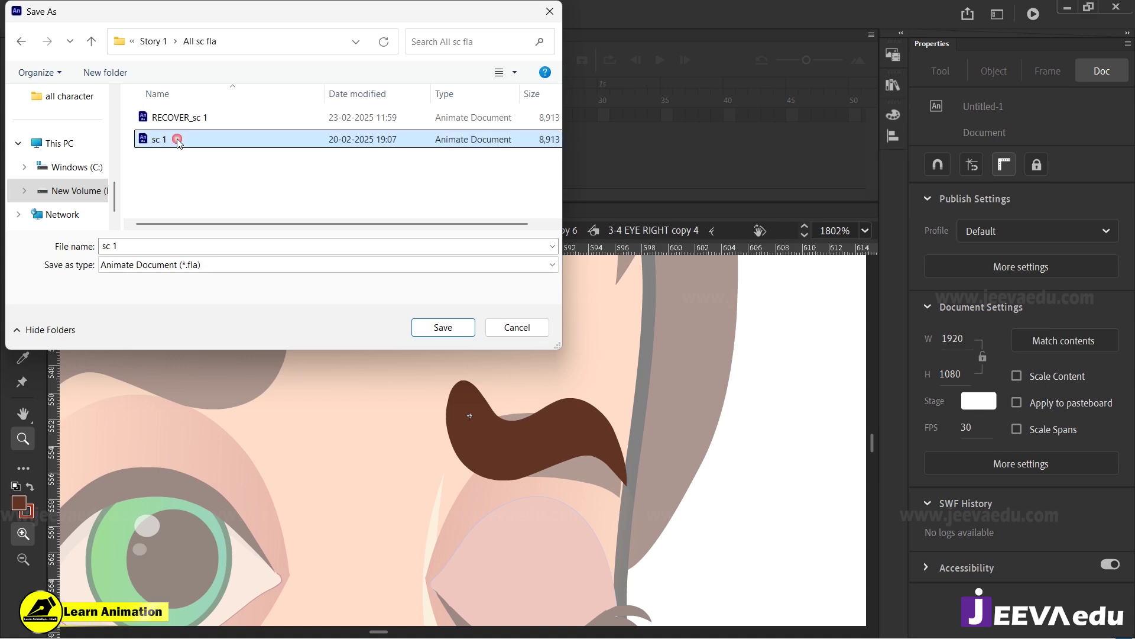
left_click(150, 249)
left_click(159, 248)
key("BackSpace")
type("2")
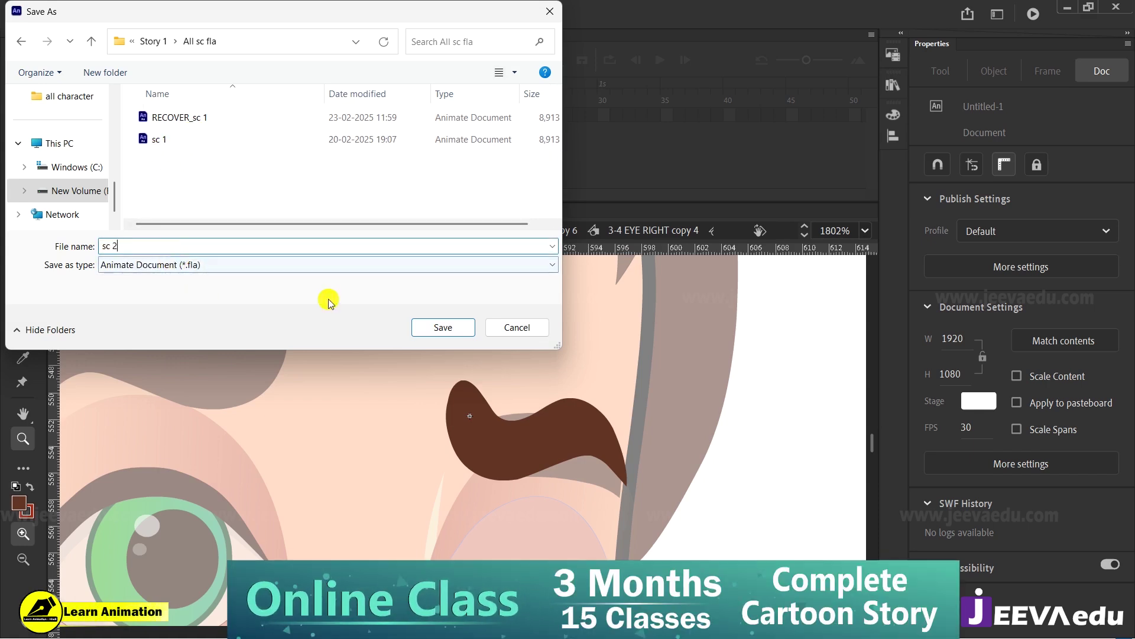
left_click(444, 328)
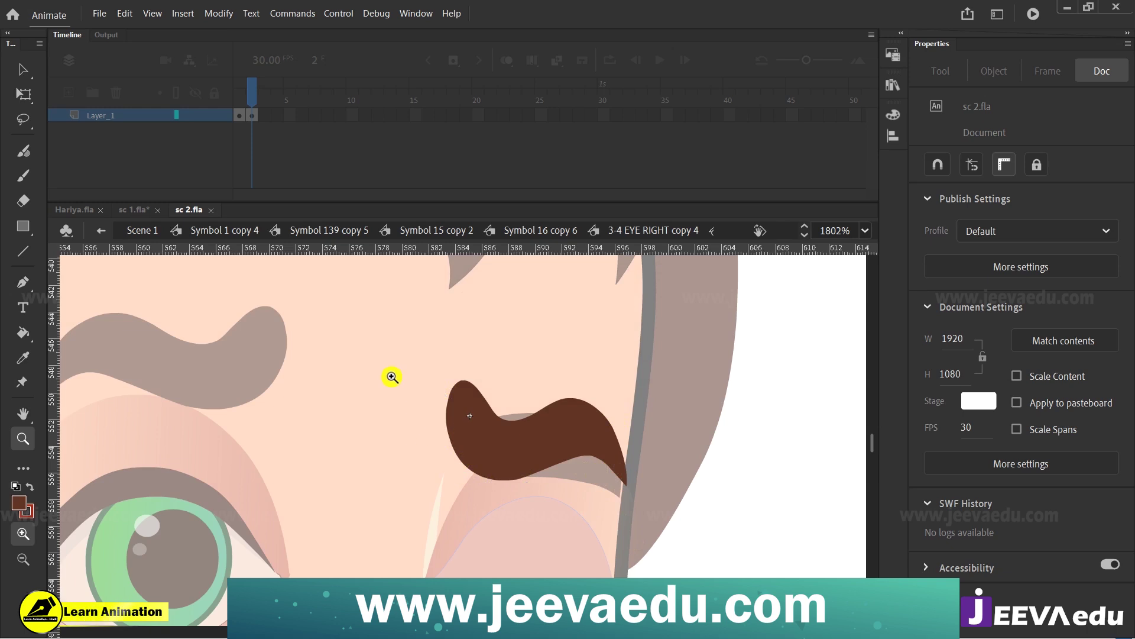
Step: Reshape the wavy far eyebrow's outline on frame 2, lowering and rounding its inner end and smoothing the dip in its upper edge
left_click_drag(514, 499, 521, 456)
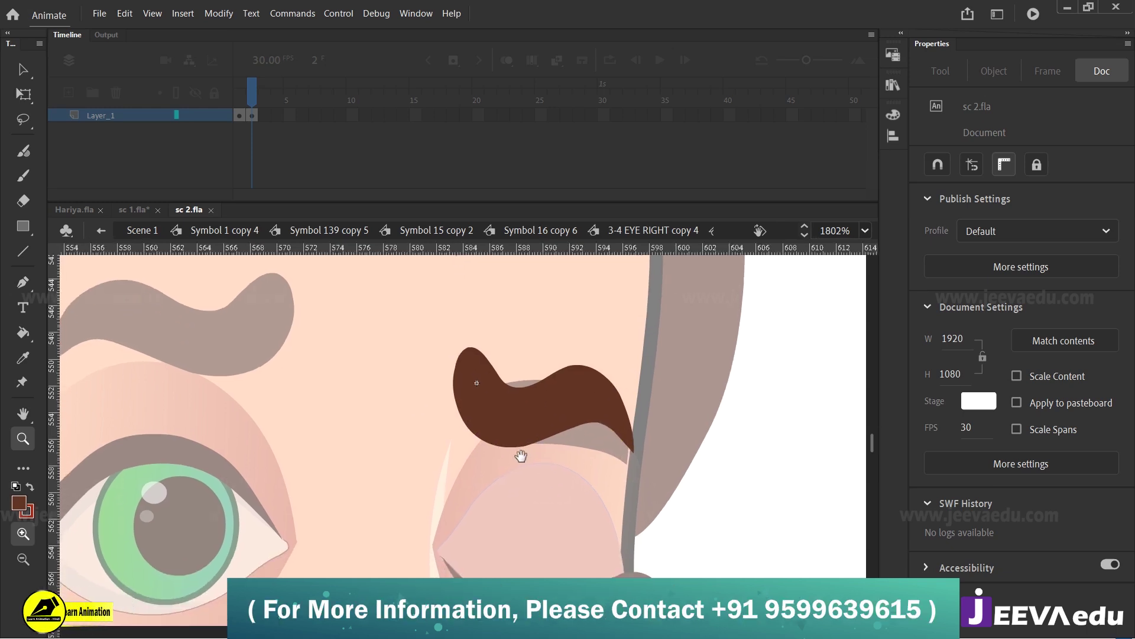
key("v")
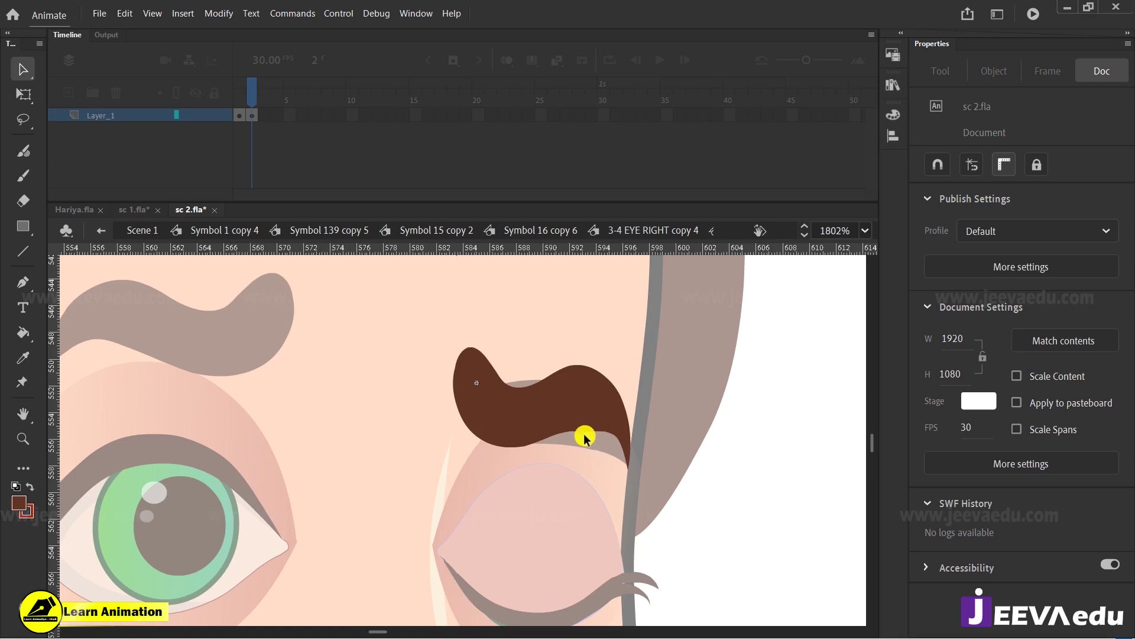
left_click_drag(586, 422, 582, 425)
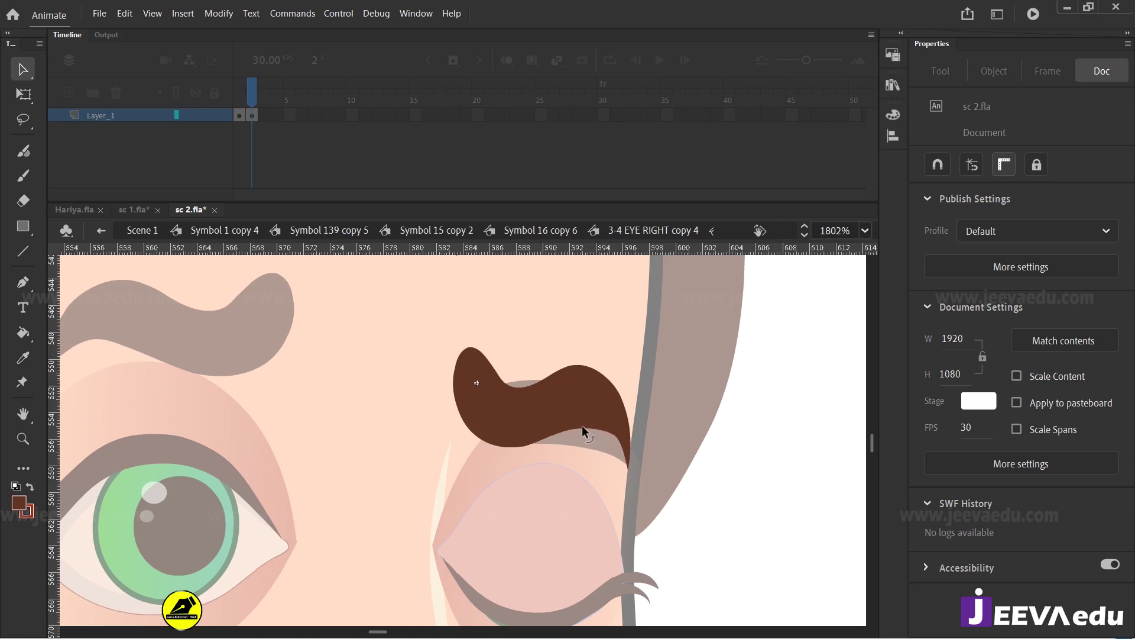
left_click_drag(576, 361, 576, 366)
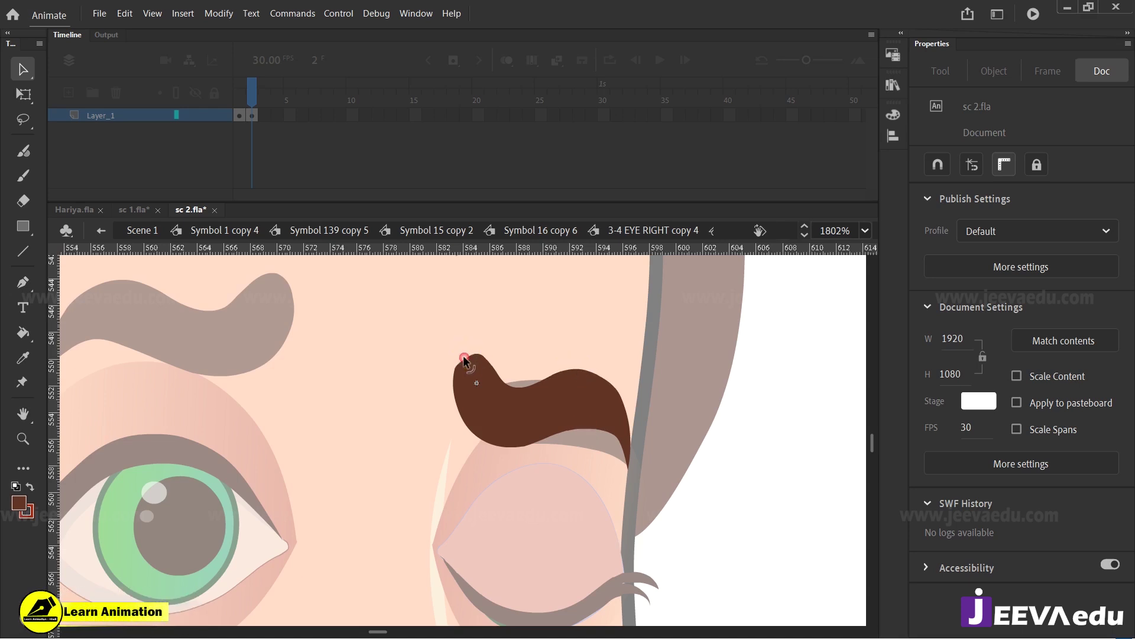
left_click_drag(431, 398, 477, 386)
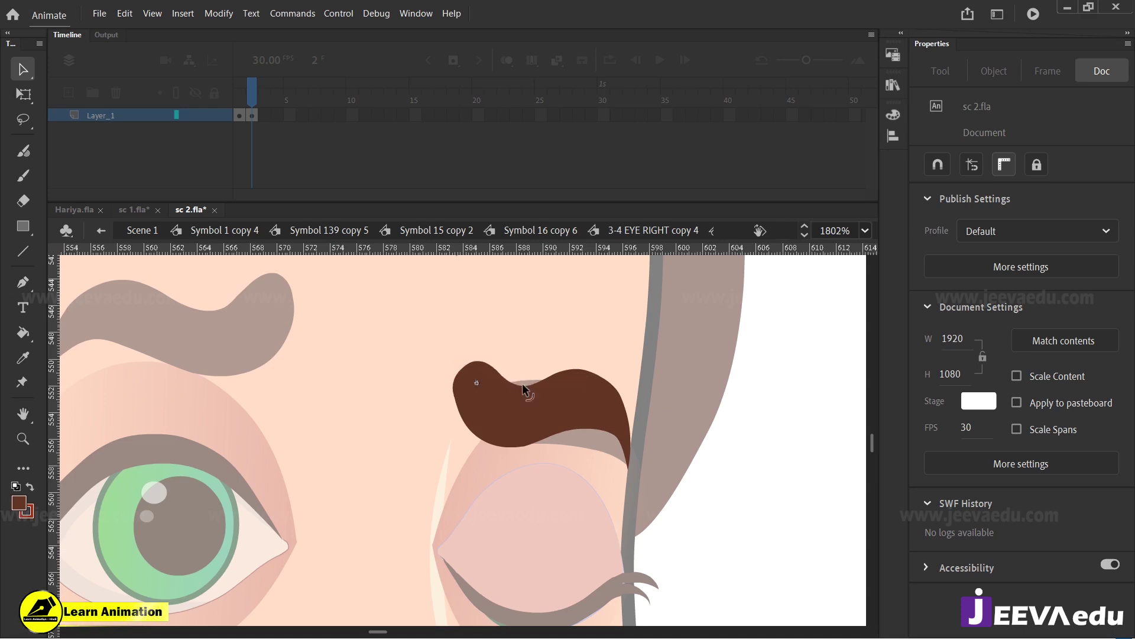
left_click(464, 422)
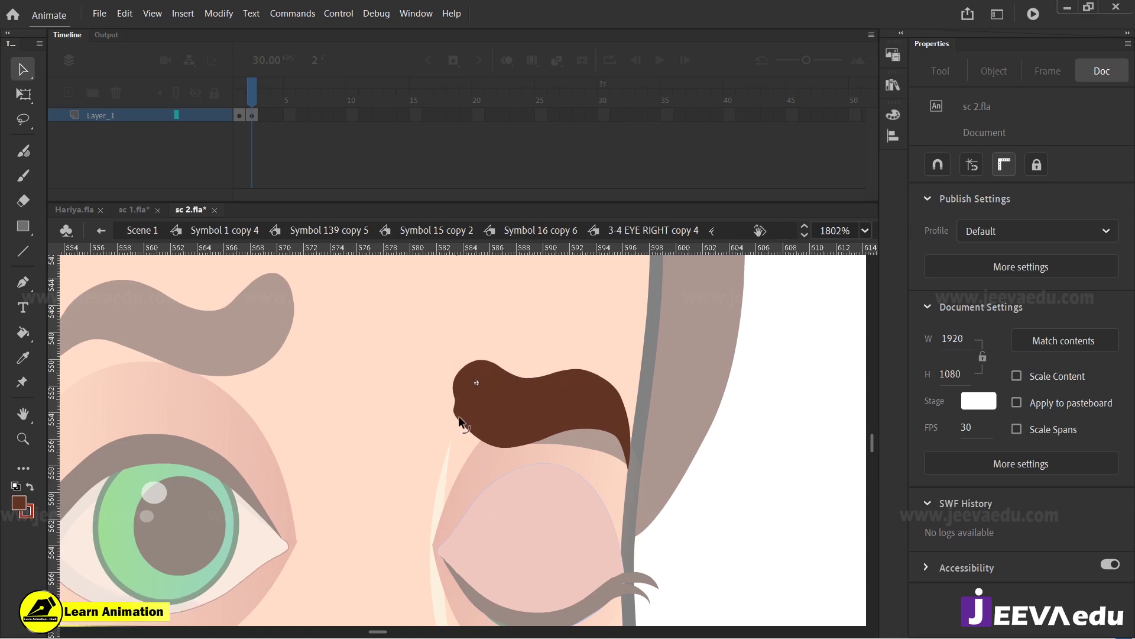
Step: Extend the far eyebrow's inner end outward, round off its corners, and smooth the upper edge into the dip
left_click_drag(480, 372, 455, 367)
left_click_drag(499, 445, 488, 438)
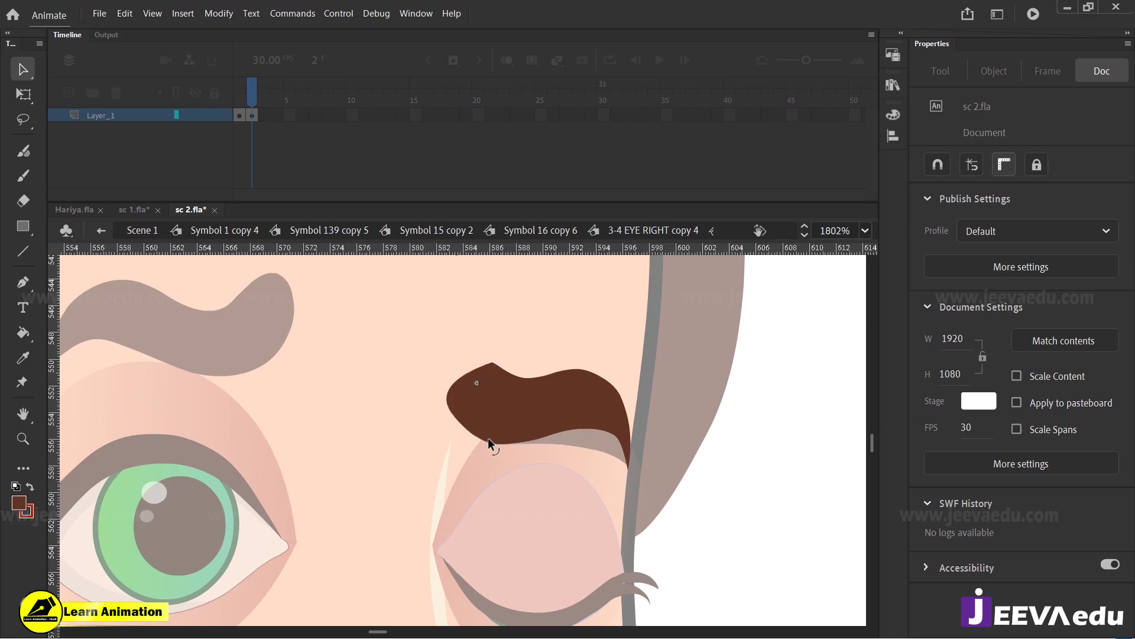
left_click_drag(476, 374, 468, 358)
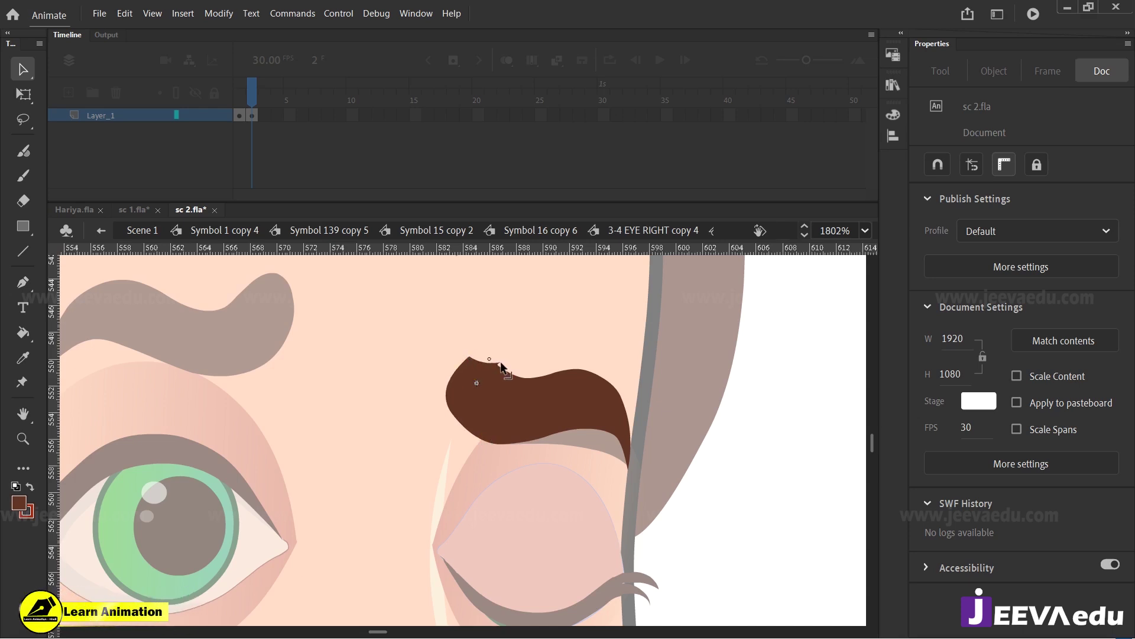
left_click_drag(485, 370, 454, 363)
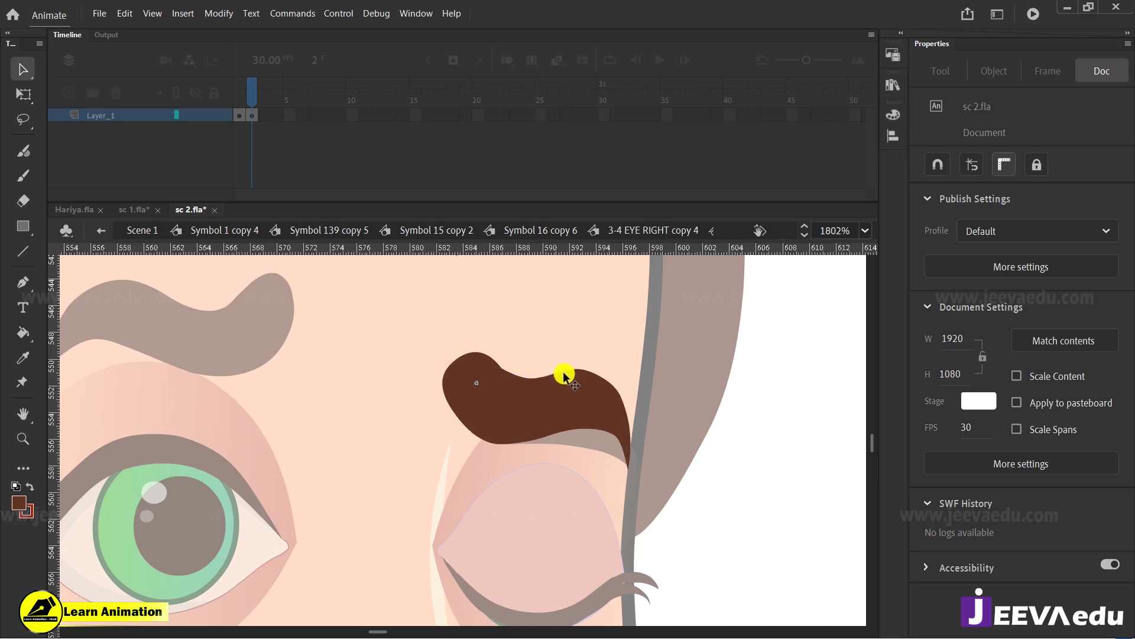
left_click_drag(567, 370, 572, 372)
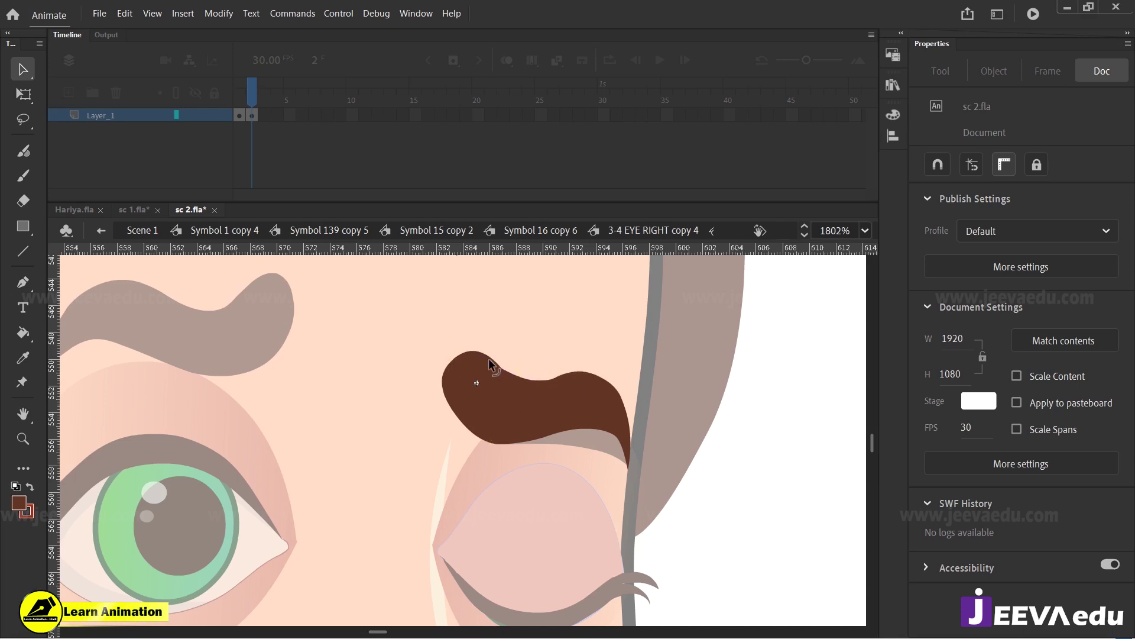
left_click(489, 357)
Step: Try to skew the far eyebrow group vertically with Free Transform
left_click_drag(507, 459, 585, 515)
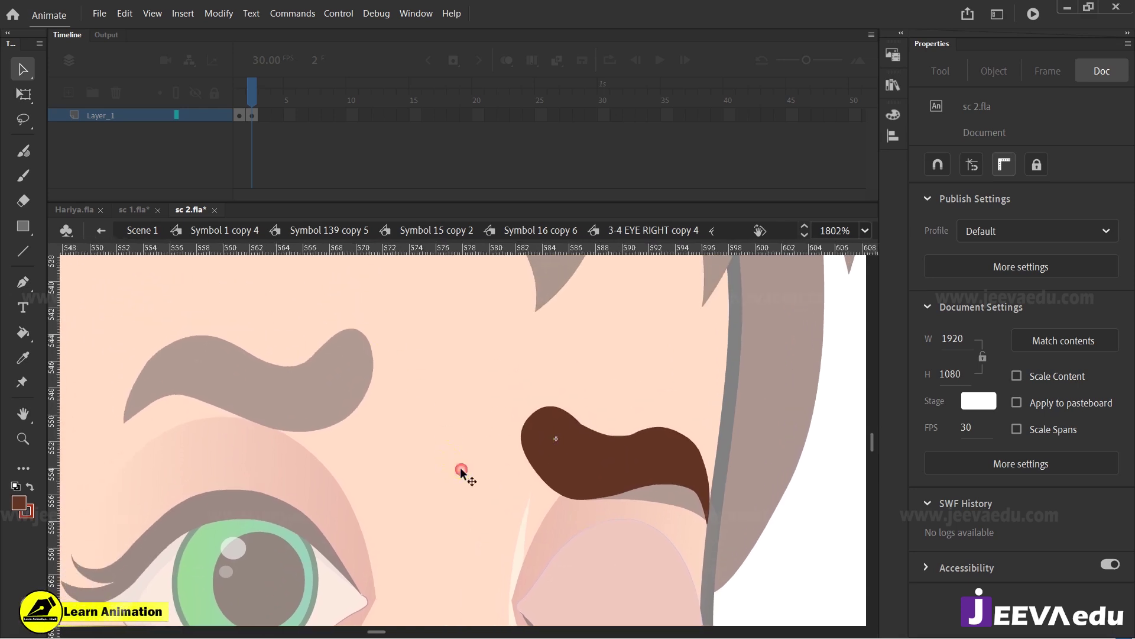
left_click(559, 472)
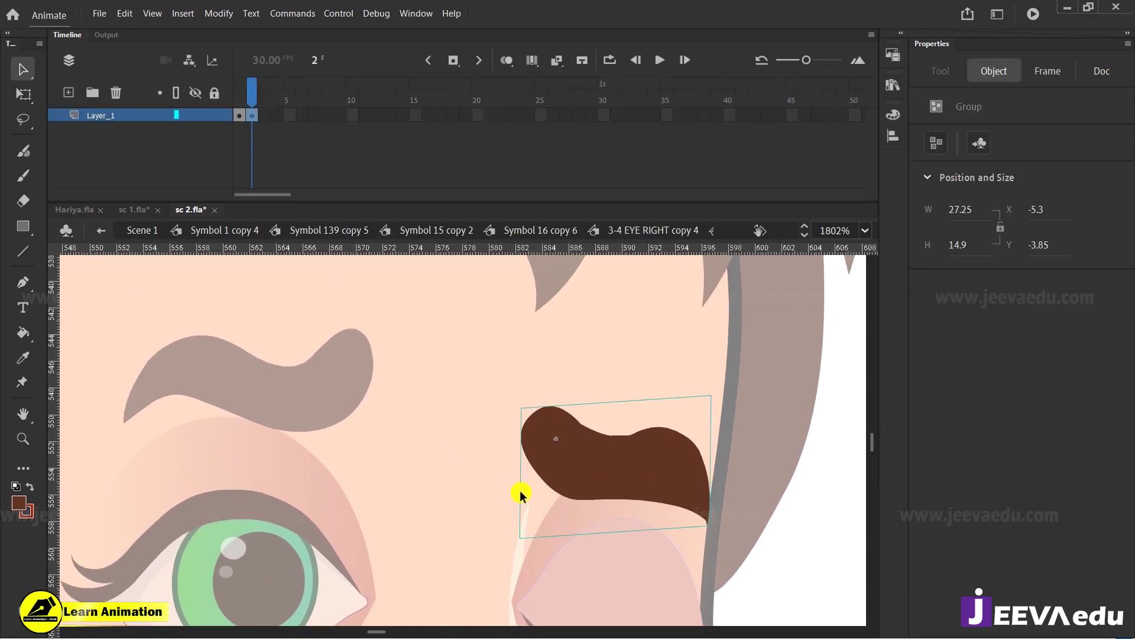
key("q")
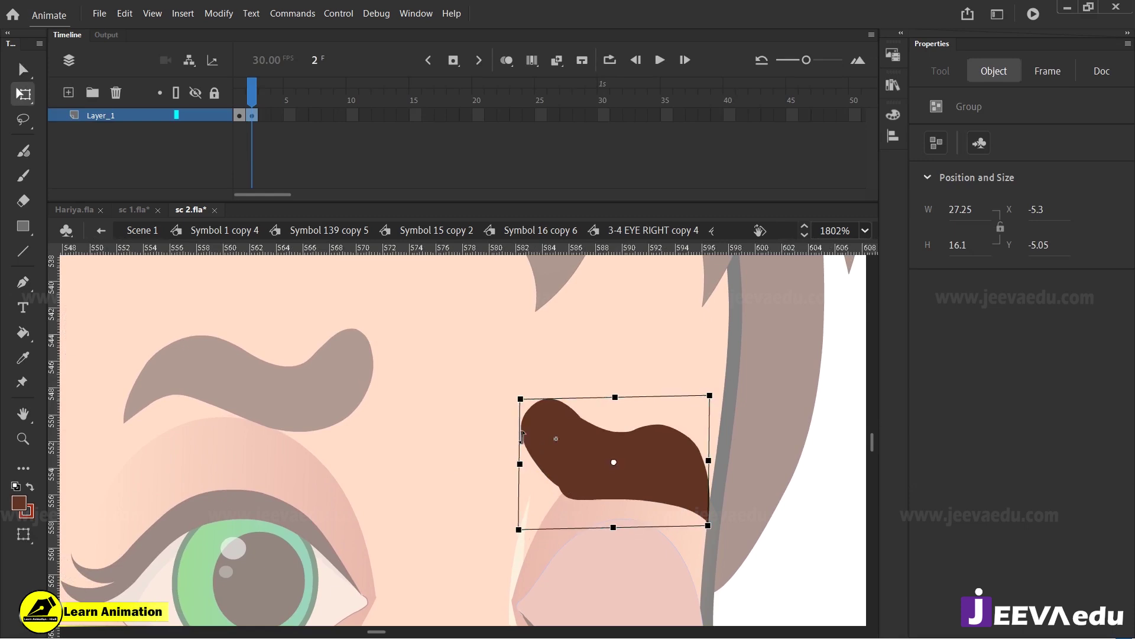
left_click(518, 442)
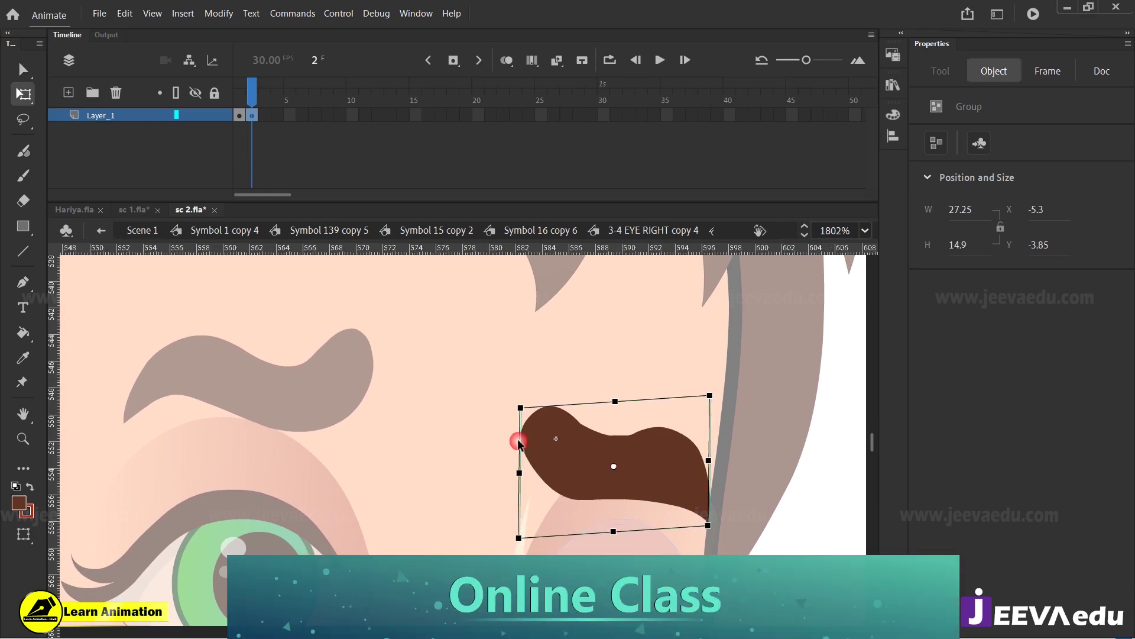
Step: Arch the far eyebrow's lower edge and lengthen its outer tail, checking the shape on frames 1 and 2
left_click(651, 472)
left_click(646, 507)
left_click_drag(251, 93, 281, 111)
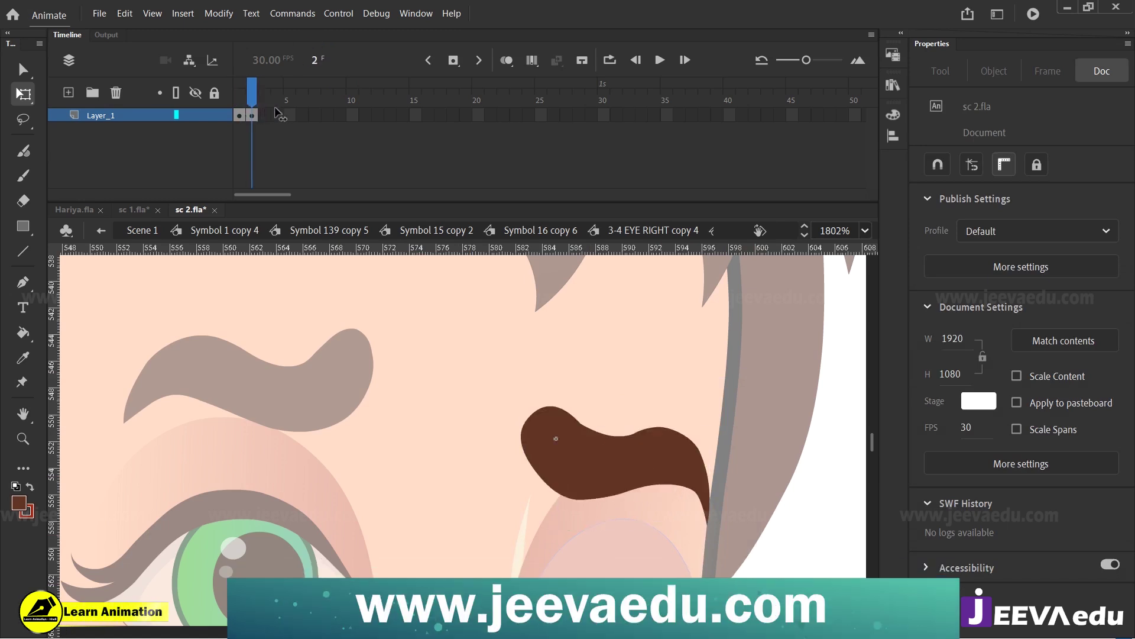
left_click(620, 459)
left_click(633, 370)
left_click_drag(633, 437, 621, 436)
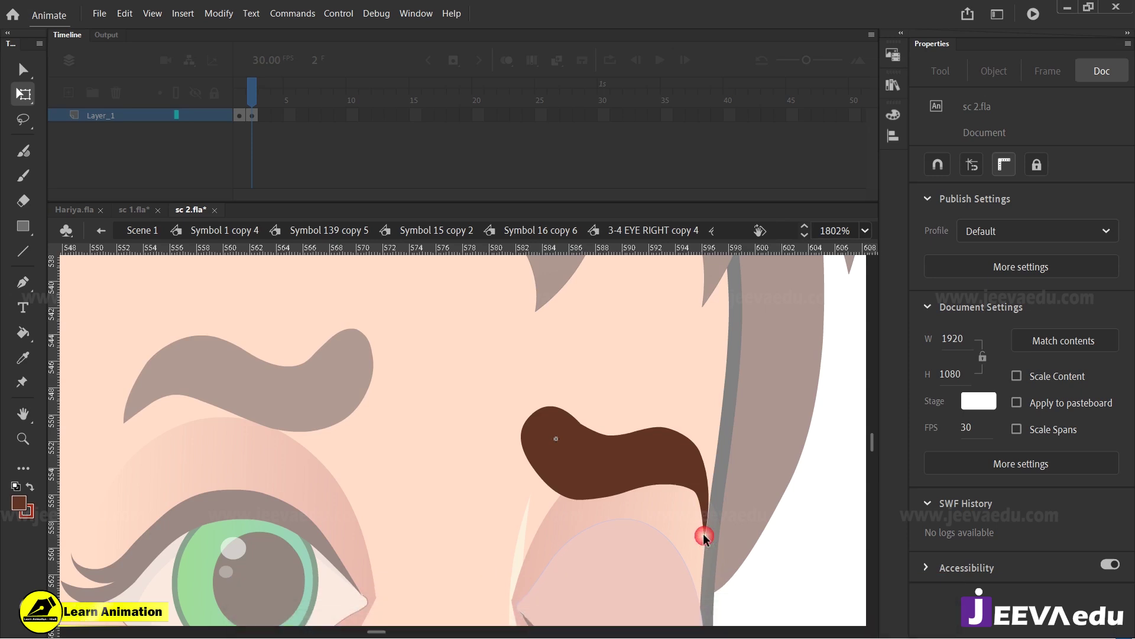
left_click_drag(594, 498, 565, 493)
left_click_drag(680, 486, 686, 491)
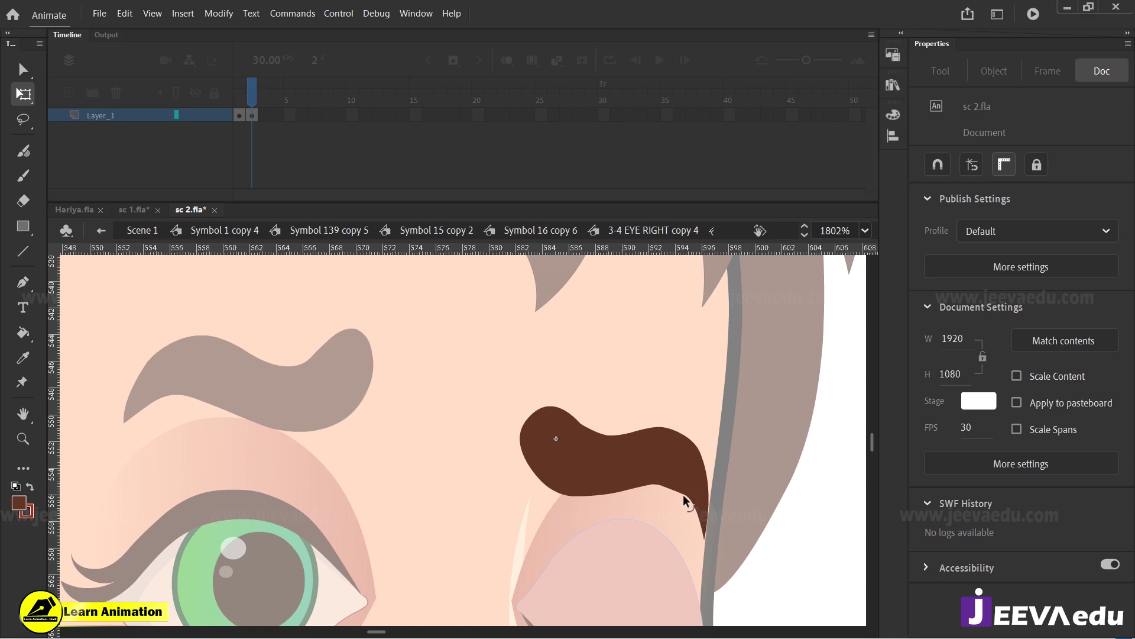
left_click(552, 415)
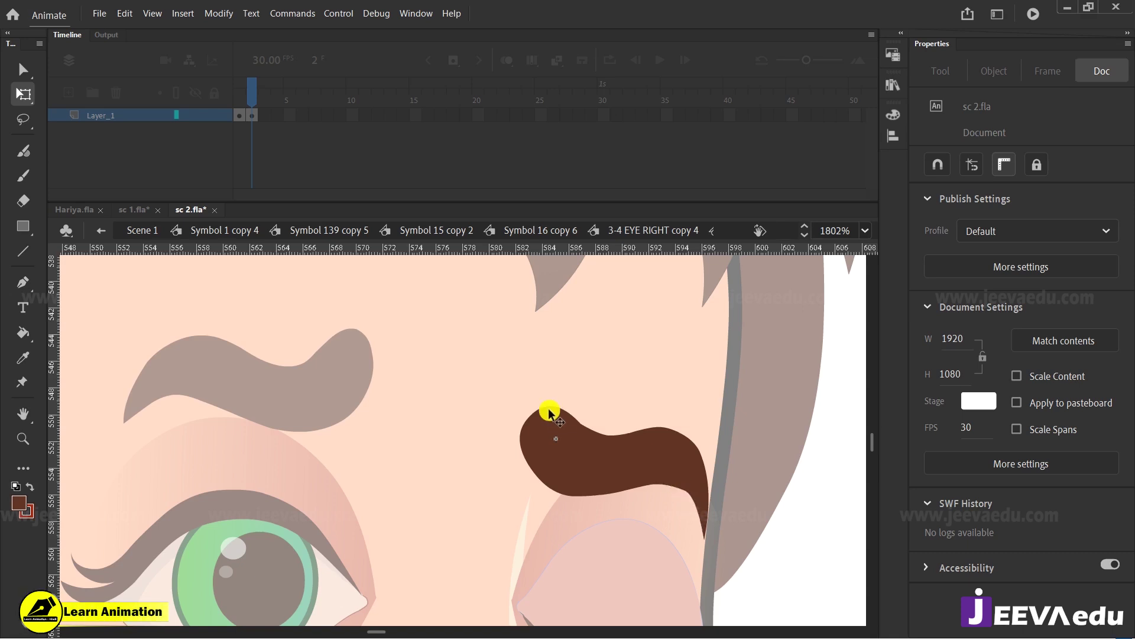
left_click(239, 114)
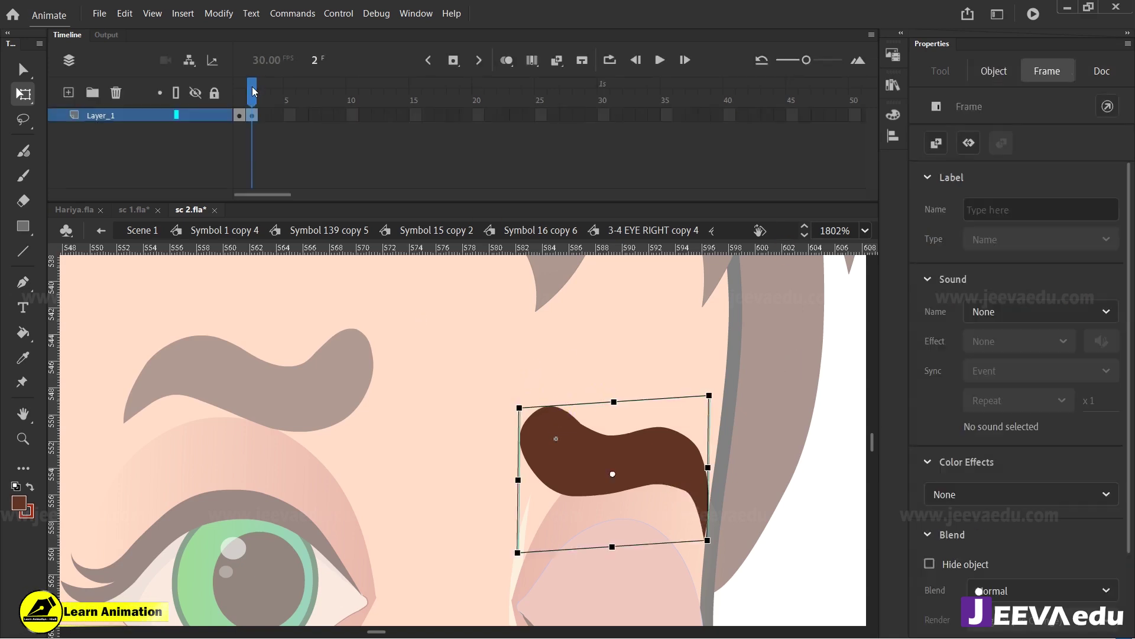
left_click_drag(237, 103, 248, 105)
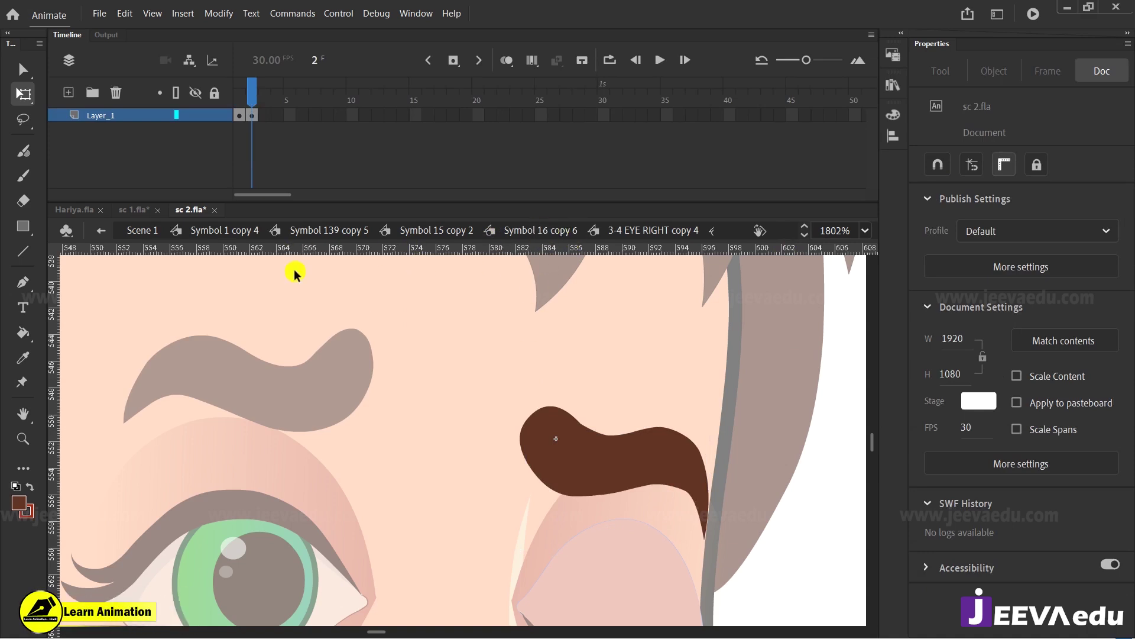
Step: Return to Symbol 16 copy 6 and open the 3-4 EYE RIGHT copy 4 symbol for editing
left_click(540, 230)
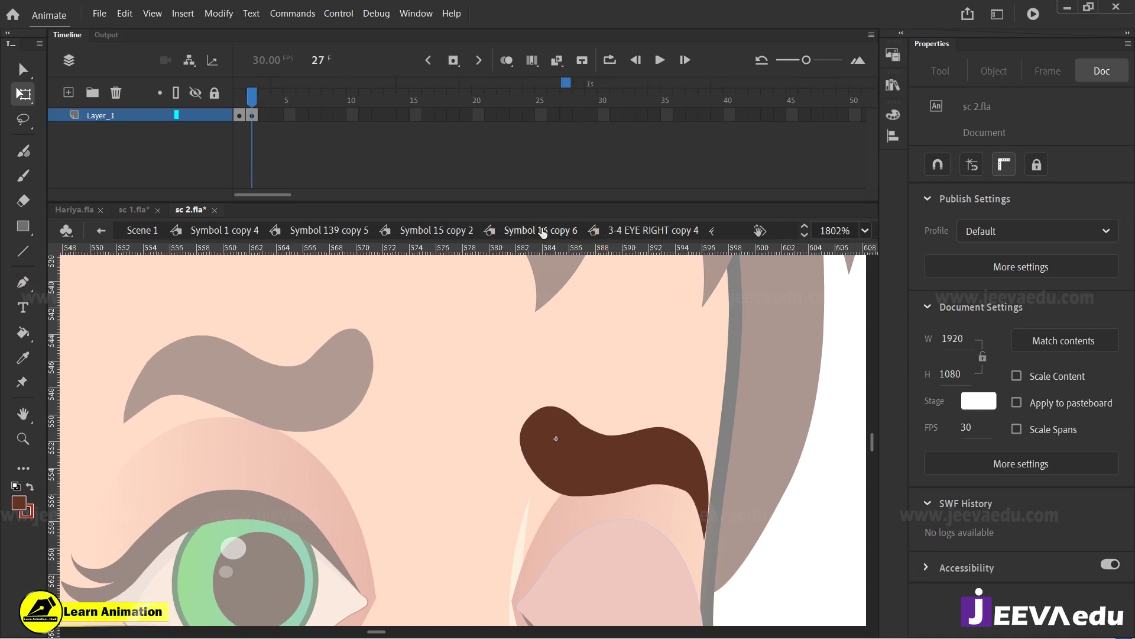
key("z")
left_click(447, 464, "alt")
left_click_drag(447, 464, 540, 437)
left_click_drag(316, 282, 724, 590)
key("v")
double_click(636, 414)
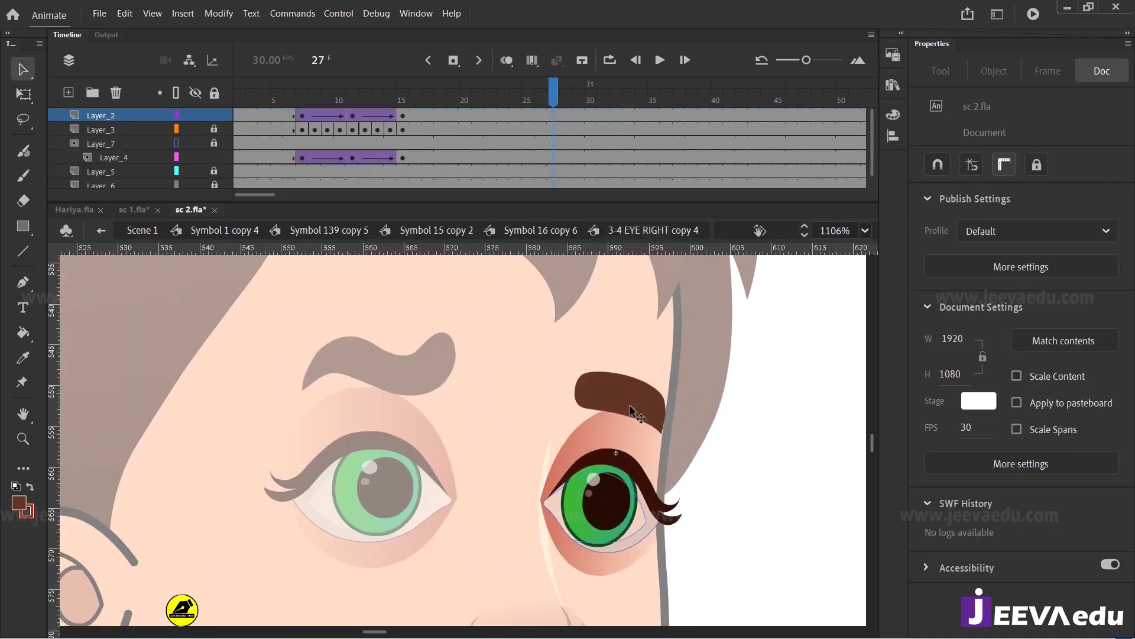
Step: Open the far eyebrow symbol, Symbol 5 copy 16, and set its nested eyebrow graphic to display frame 2
left_click(591, 393)
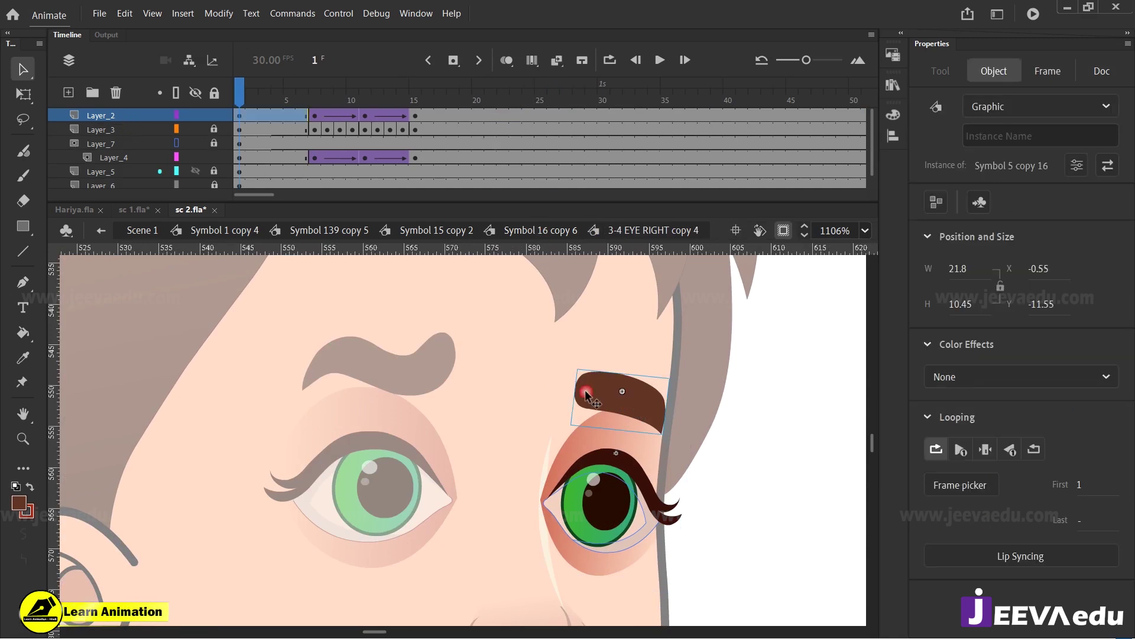
double_click(606, 401)
left_click(606, 401)
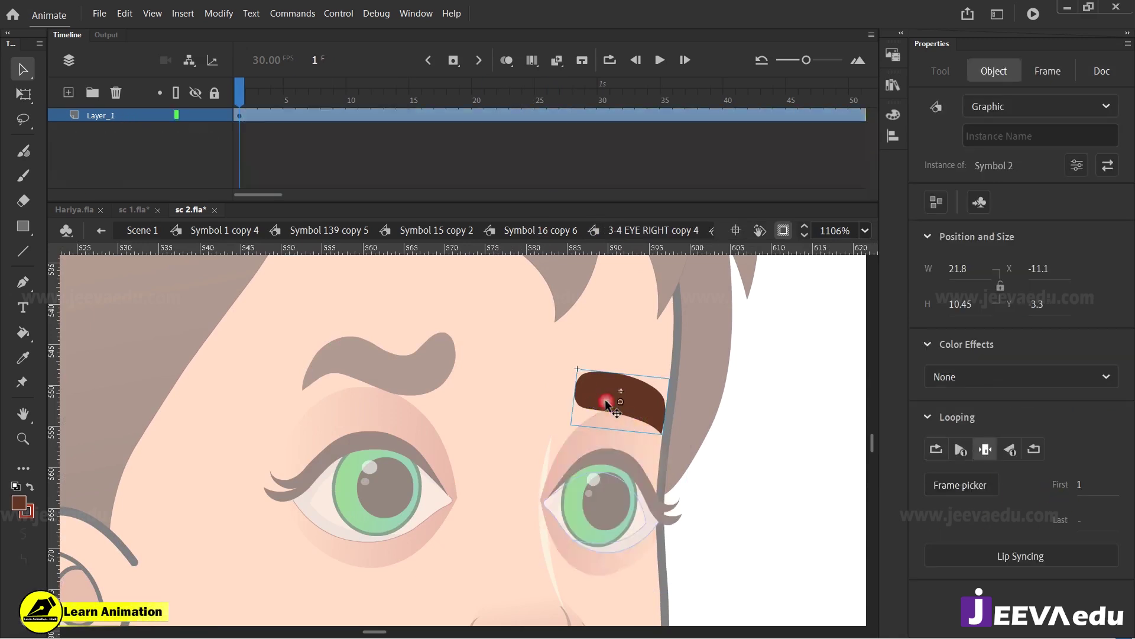
left_click_drag(1081, 487, 1106, 481)
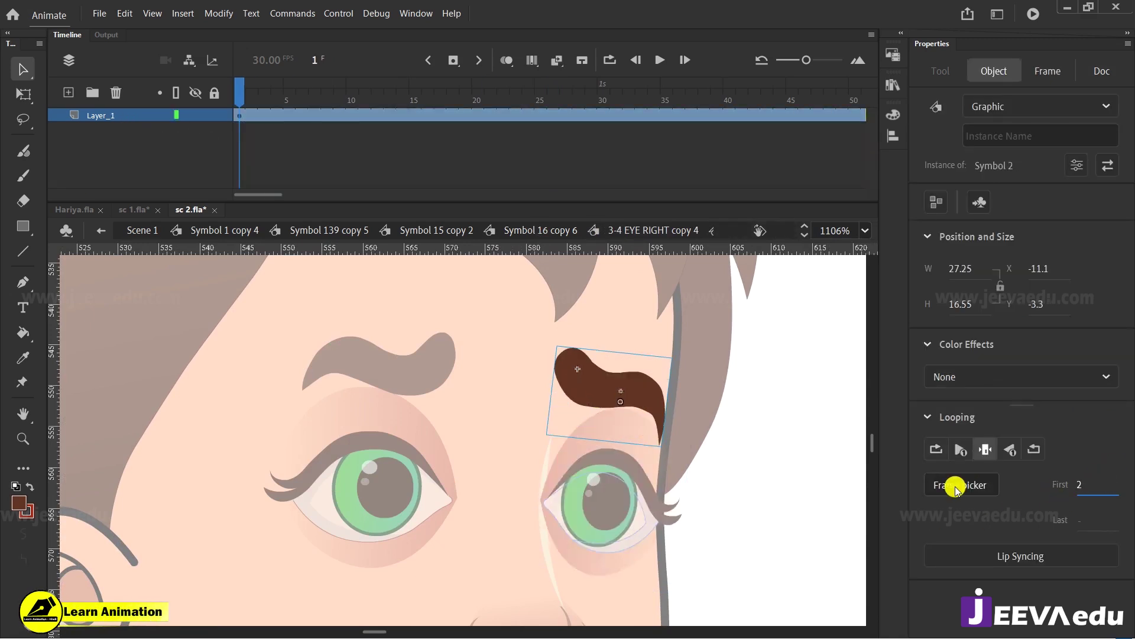
left_click(681, 487)
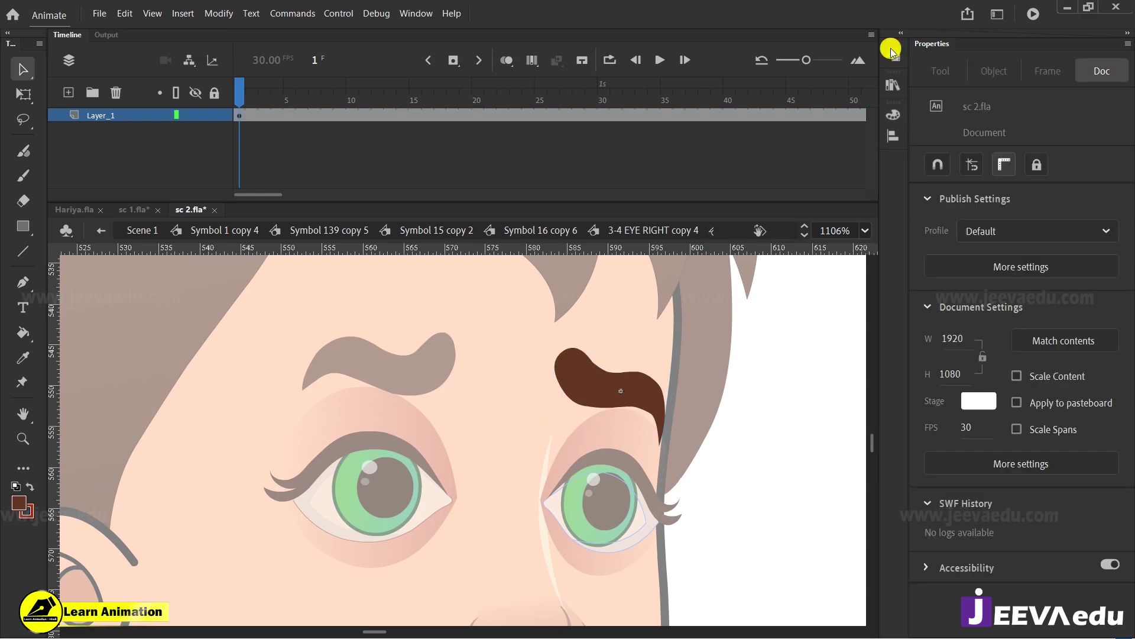
Step: Reopen frame 2 of the nested far eyebrow symbol and refine the outline with a slimmer inner end and shorter outer tail
double_click(538, 402)
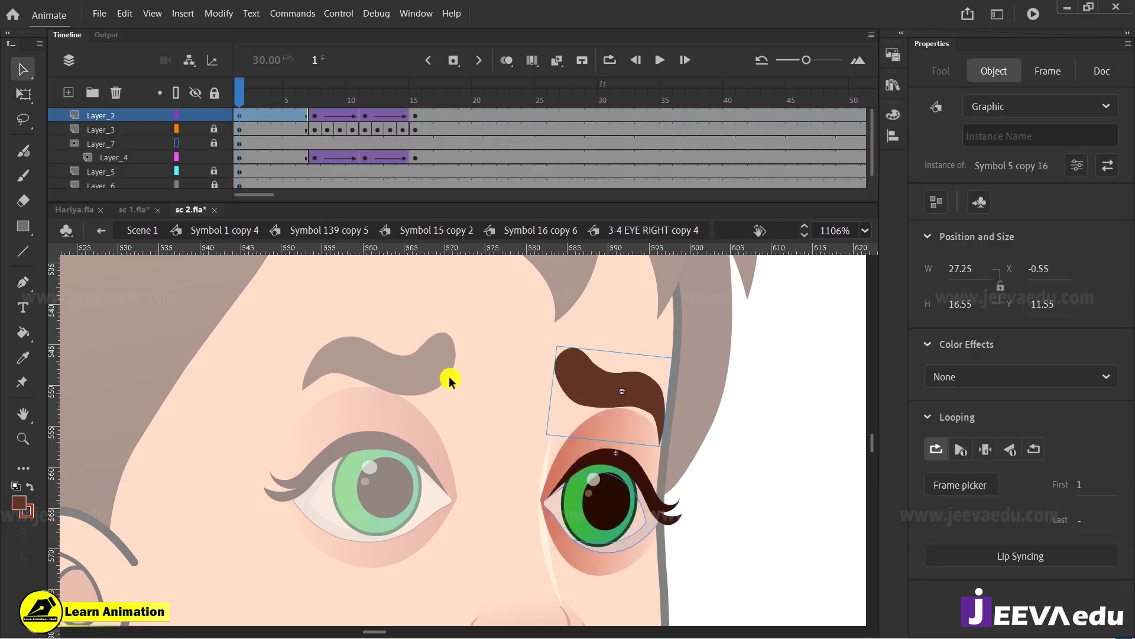
double_click(569, 387)
left_click(576, 385)
double_click(576, 386)
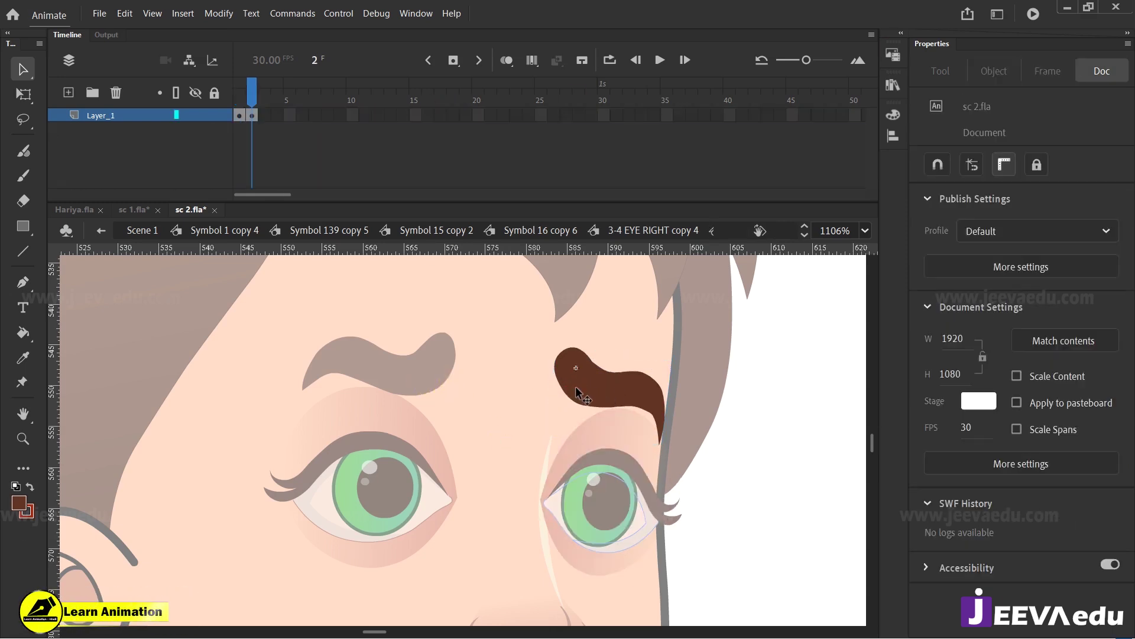
left_click(577, 401)
left_click(545, 411)
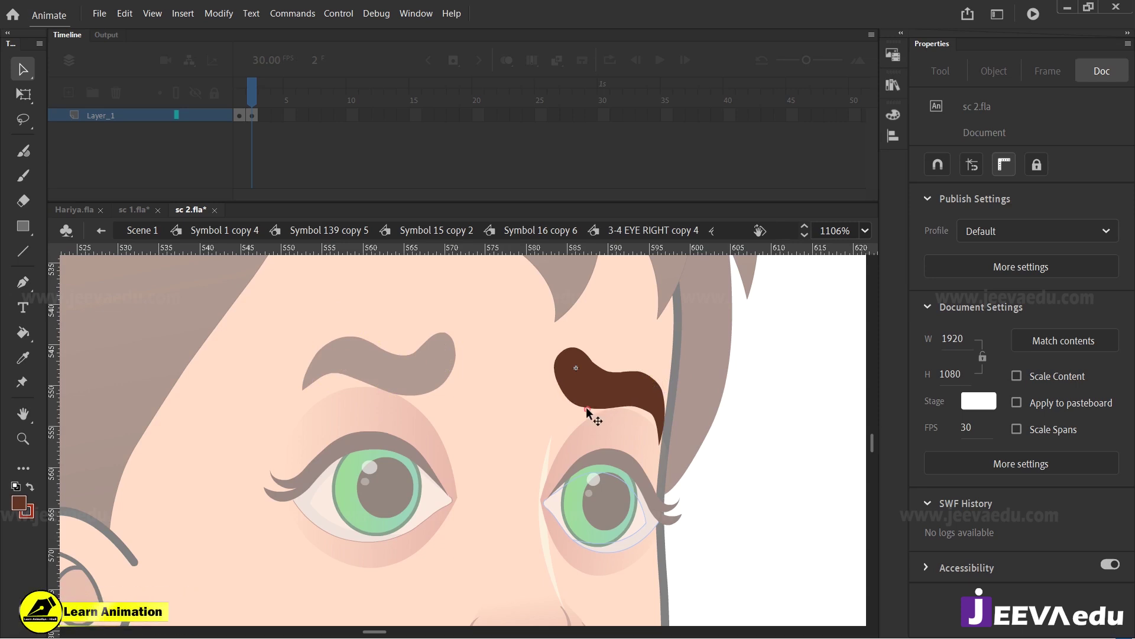
left_click_drag(600, 371, 602, 379)
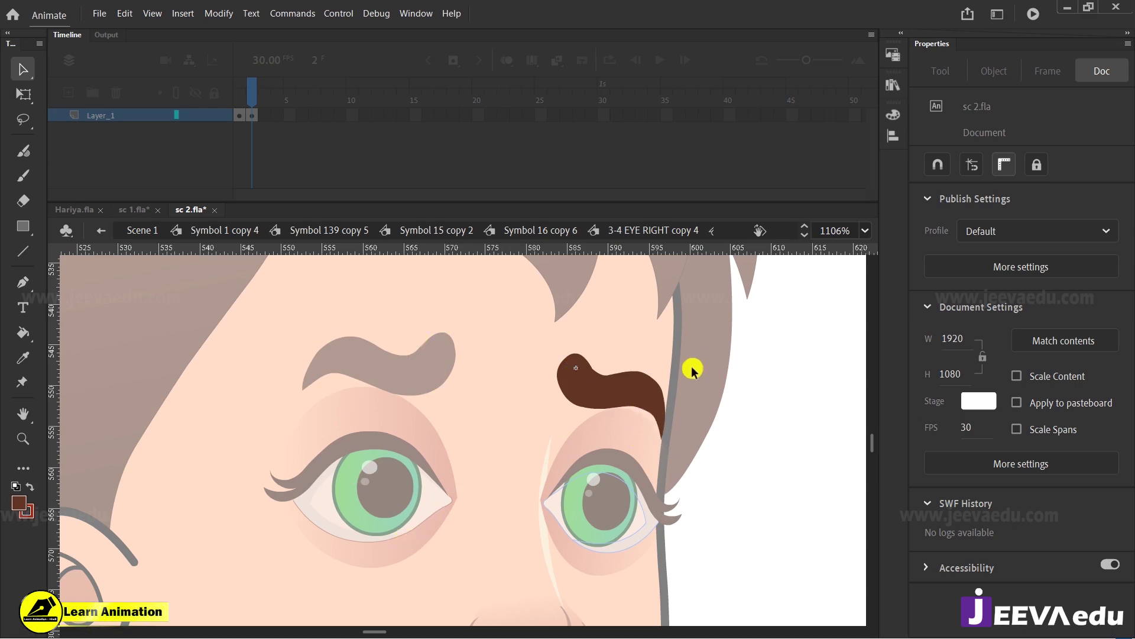
Step: Smooth the far eyebrow's upper edge on frame 2 where it dips beside the inner end
left_click_drag(616, 371, 598, 376)
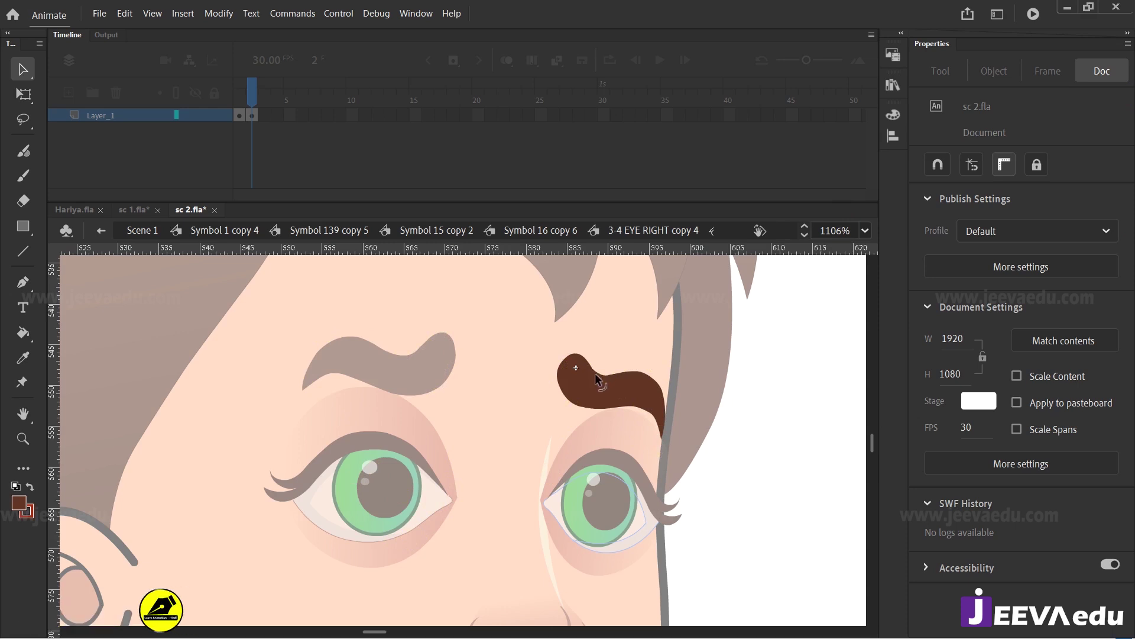
left_click(517, 414)
key("z")
left_click_drag(527, 323, 707, 484)
key("v")
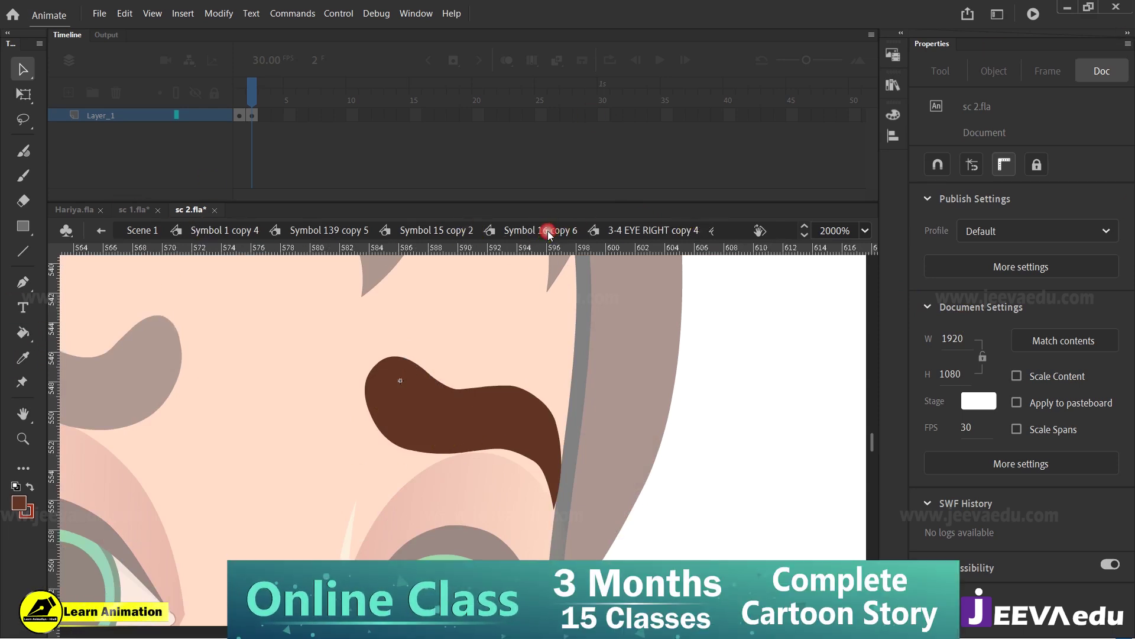
key("z")
left_click(434, 408, "alt")
left_click(424, 446, "alt")
left_click_drag(427, 454, 481, 417)
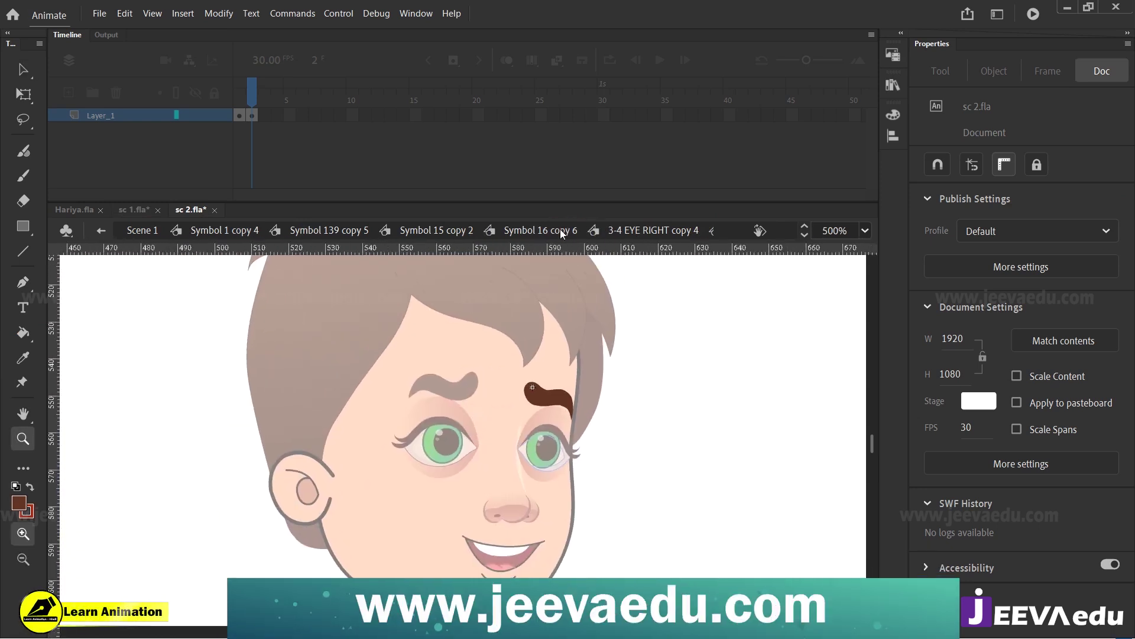
Step: Return to Symbol 16 copy 6, compare both eyebrows on frame 1, and reopen the nested far eyebrow symbol
left_click(515, 232)
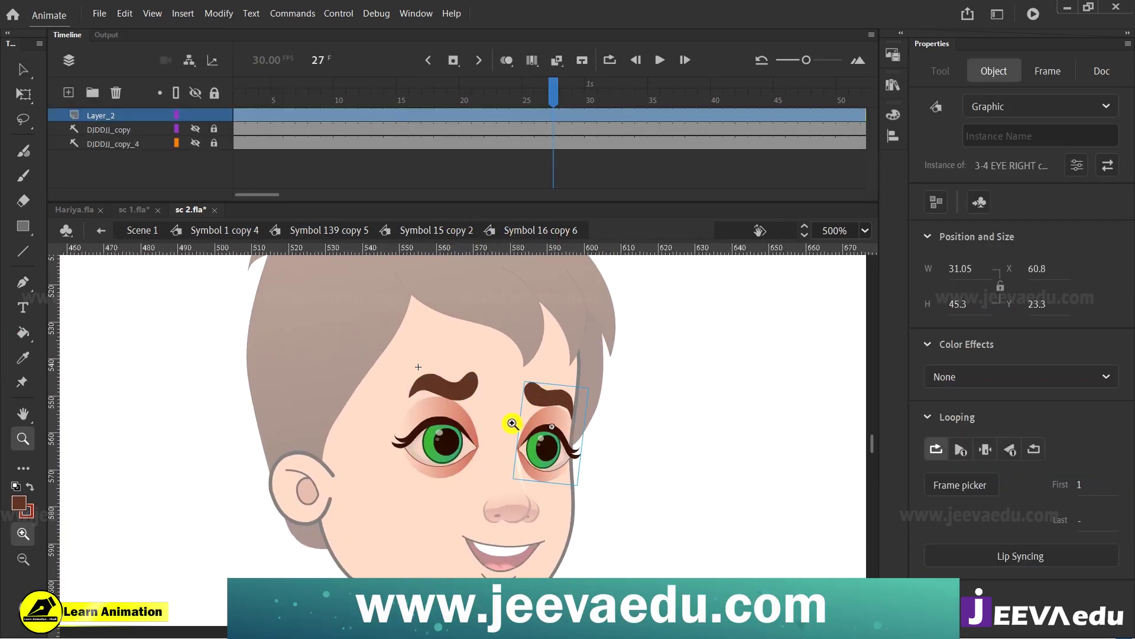
left_click_drag(249, 196, 169, 195)
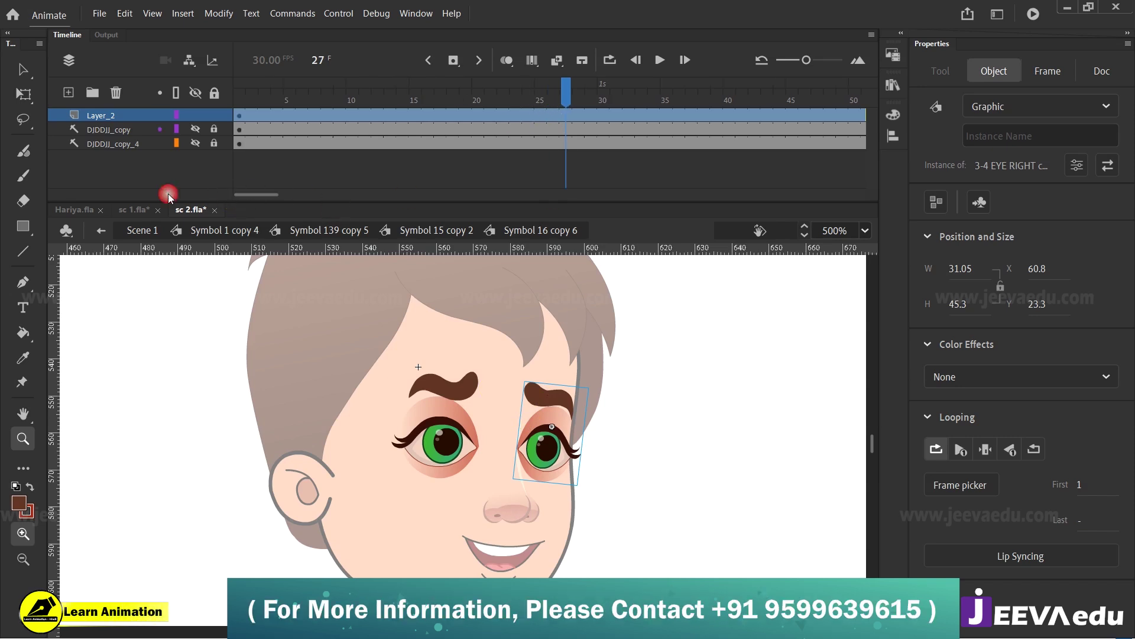
left_click(239, 115)
left_click(487, 434)
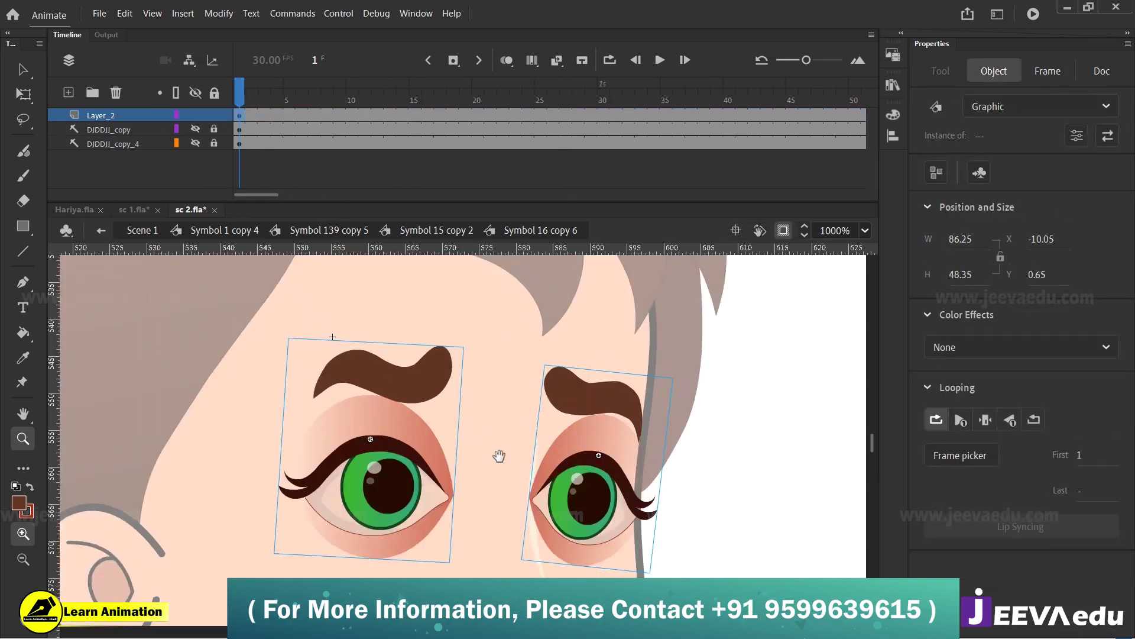
left_click_drag(489, 423, 502, 412)
key("v")
left_click(501, 418)
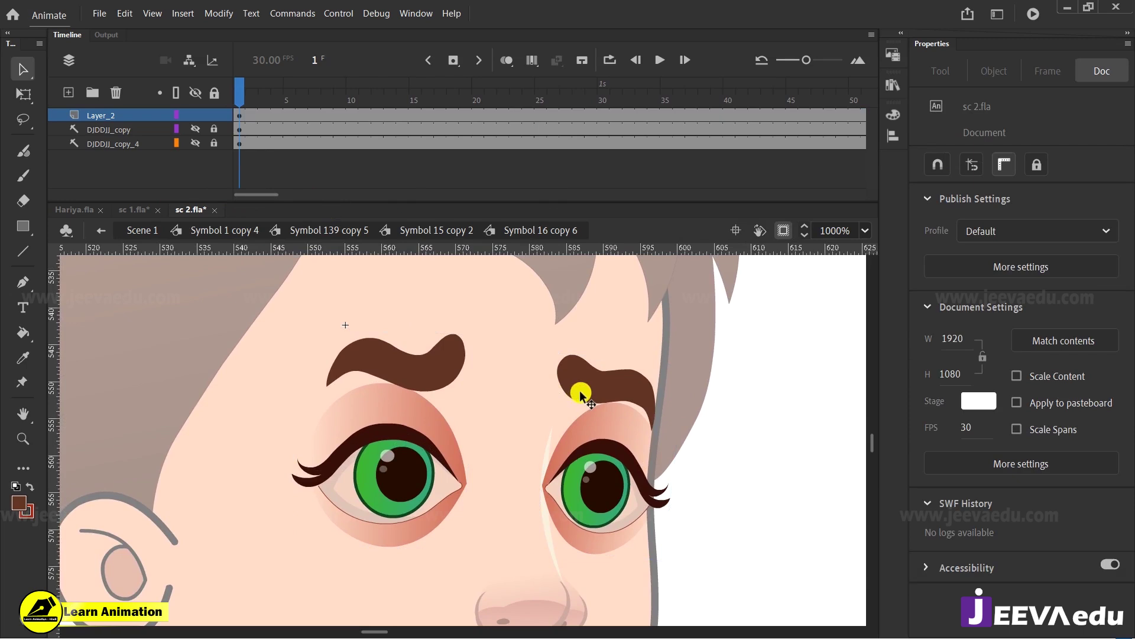
double_click(579, 392)
double_click(580, 393)
Step: Refine the far eyebrow's inner end, upper edge and lower edge on frame 2
left_click(580, 393)
left_click(559, 367)
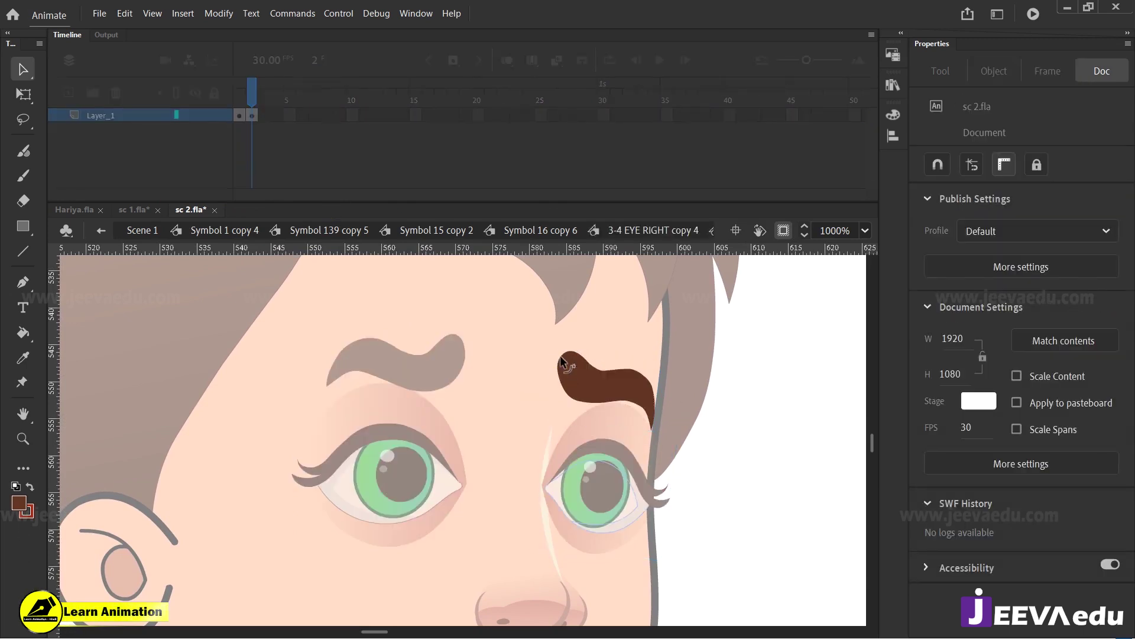
left_click(638, 374)
left_click_drag(619, 369, 646, 371)
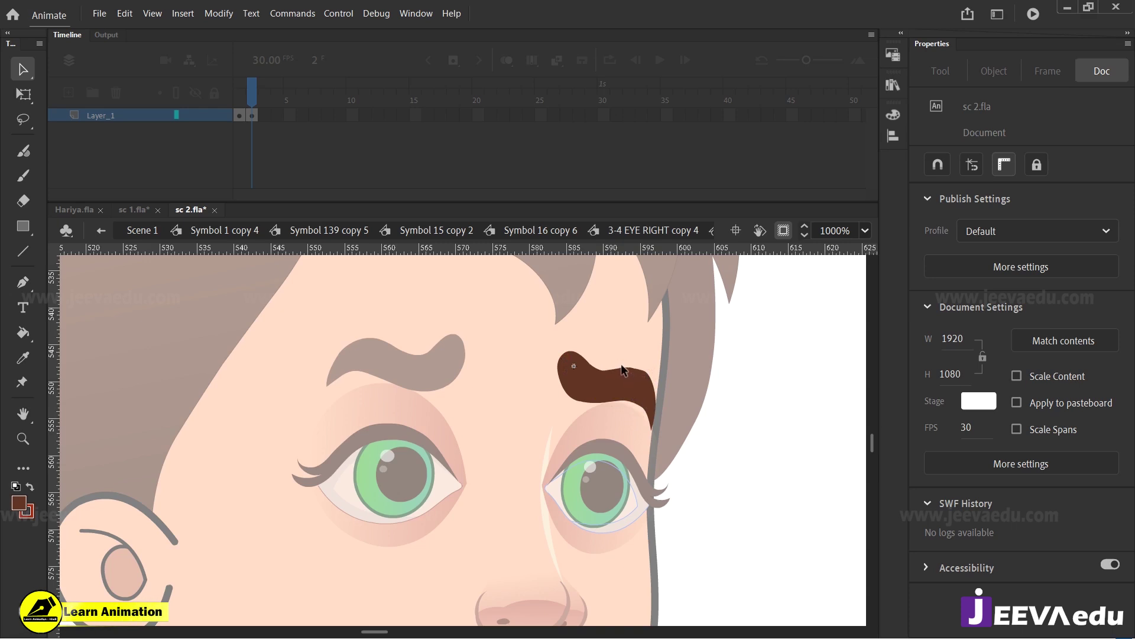
key("z")
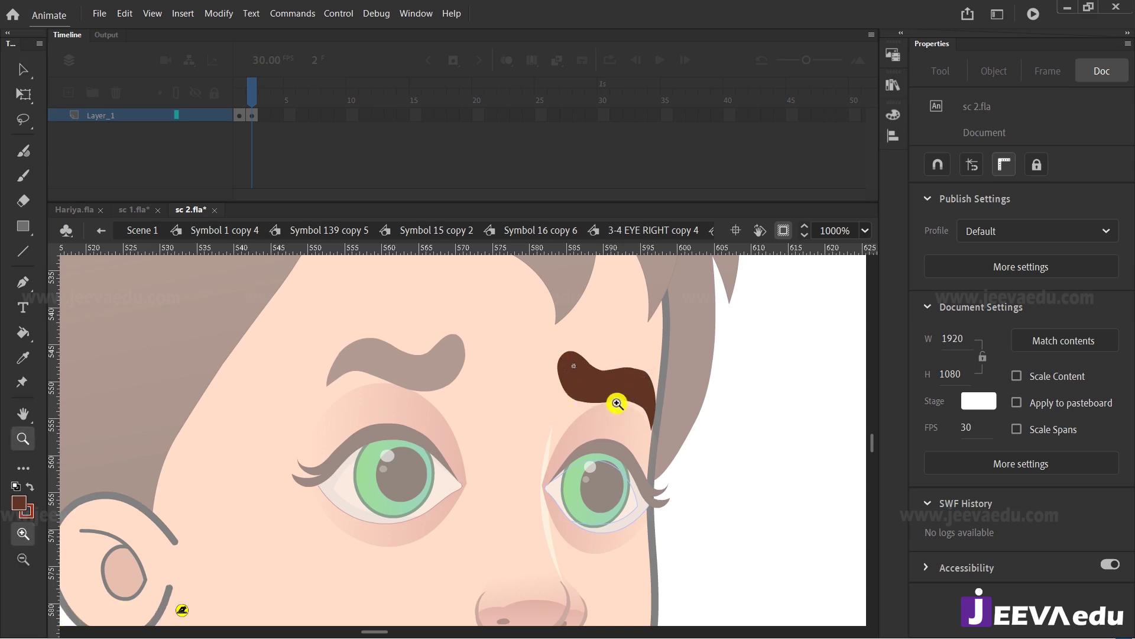
left_click(615, 402)
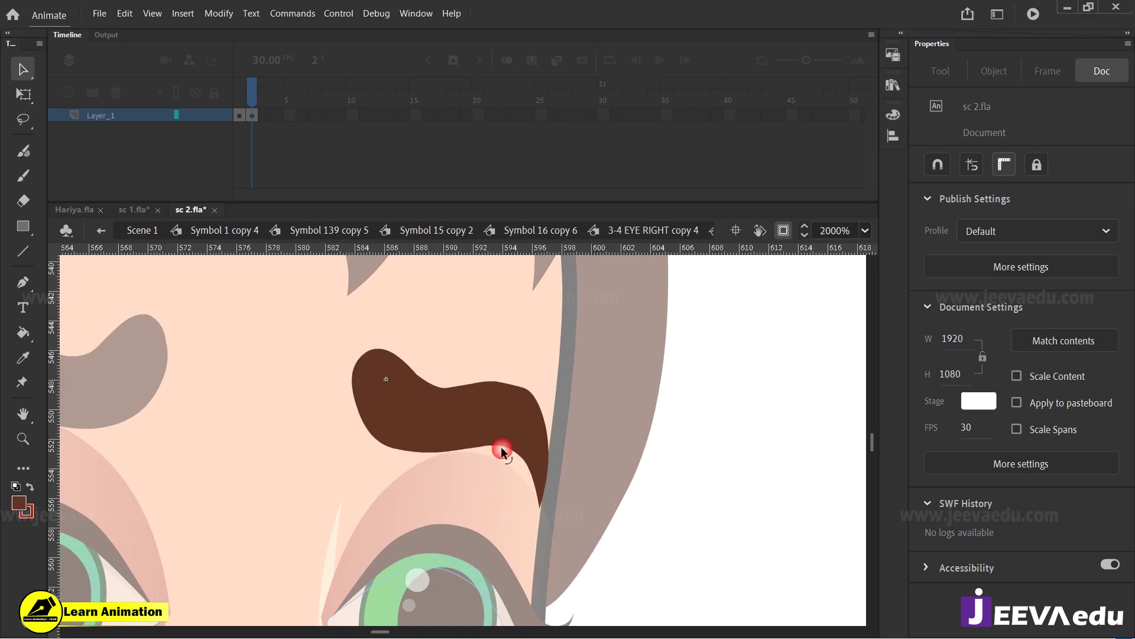
Step: Return to Symbol 1 copy 4 and examine the reshaped eyebrows on the whole face at frame 27
left_click(218, 236)
key("z")
left_click(367, 442, "alt")
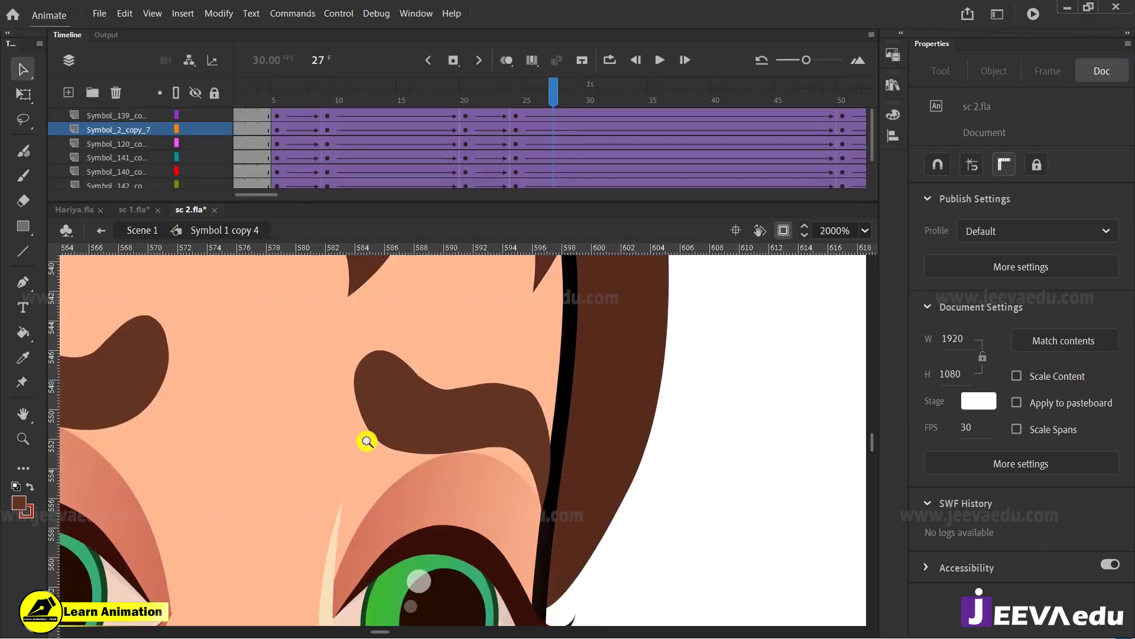
left_click(368, 441, "alt")
left_click(410, 438, "alt")
left_click(464, 457)
left_click(593, 480)
left_click(511, 488, "alt")
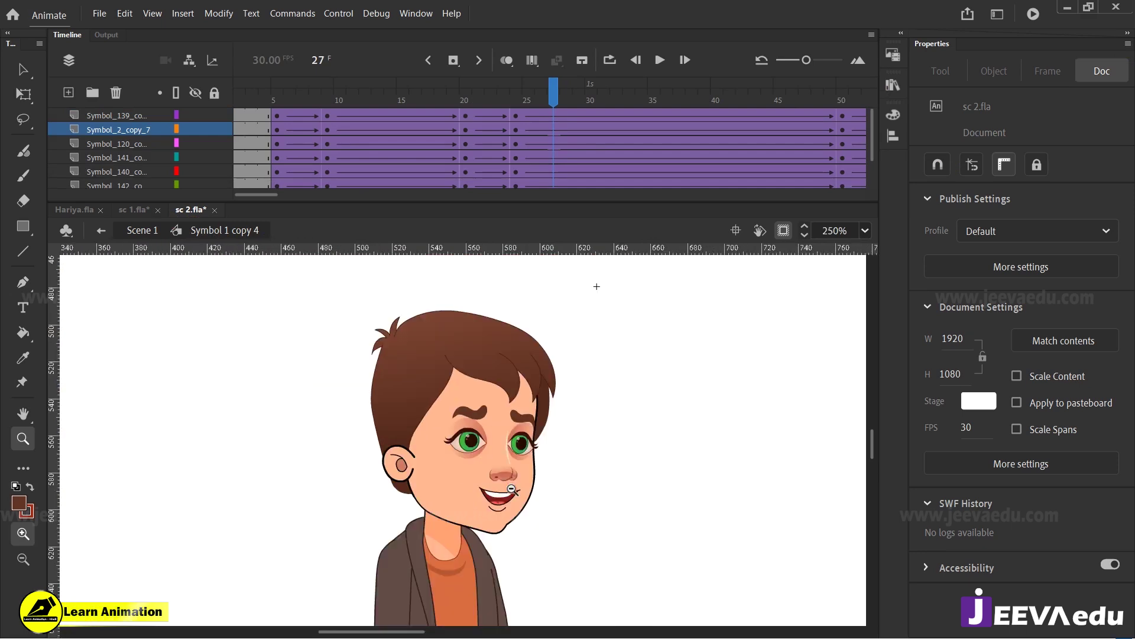
left_click(513, 489)
left_click(538, 377)
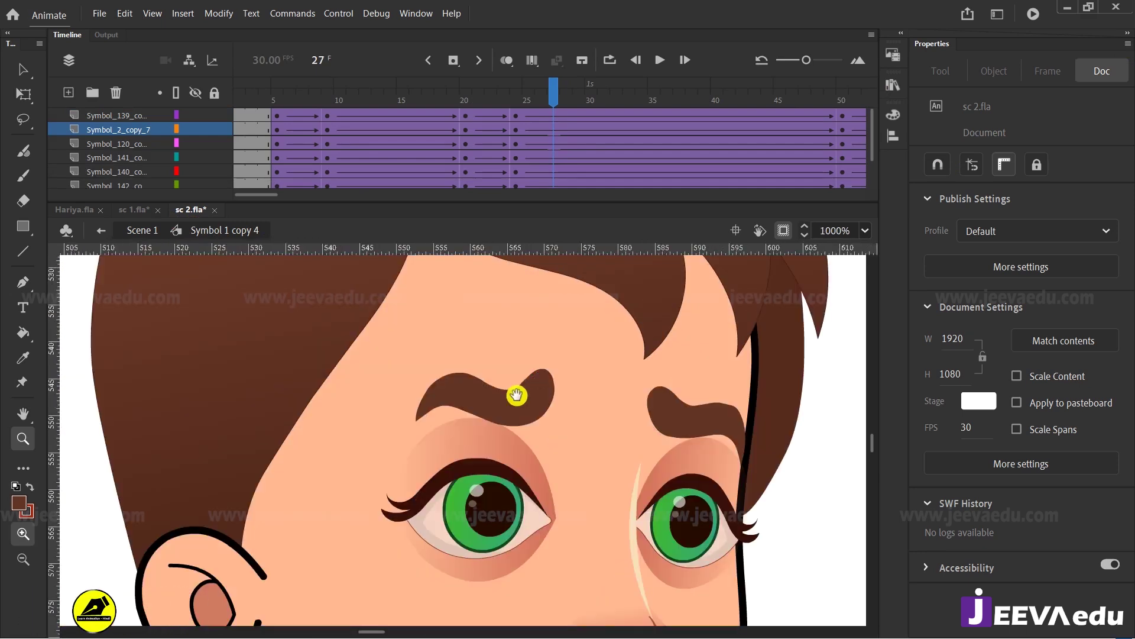
left_click(481, 422, "alt")
Step: Go to frame 1 and check the eyebrow expression together with the closed mouth, close up and from a distance
left_click_drag(508, 84, 216, 141)
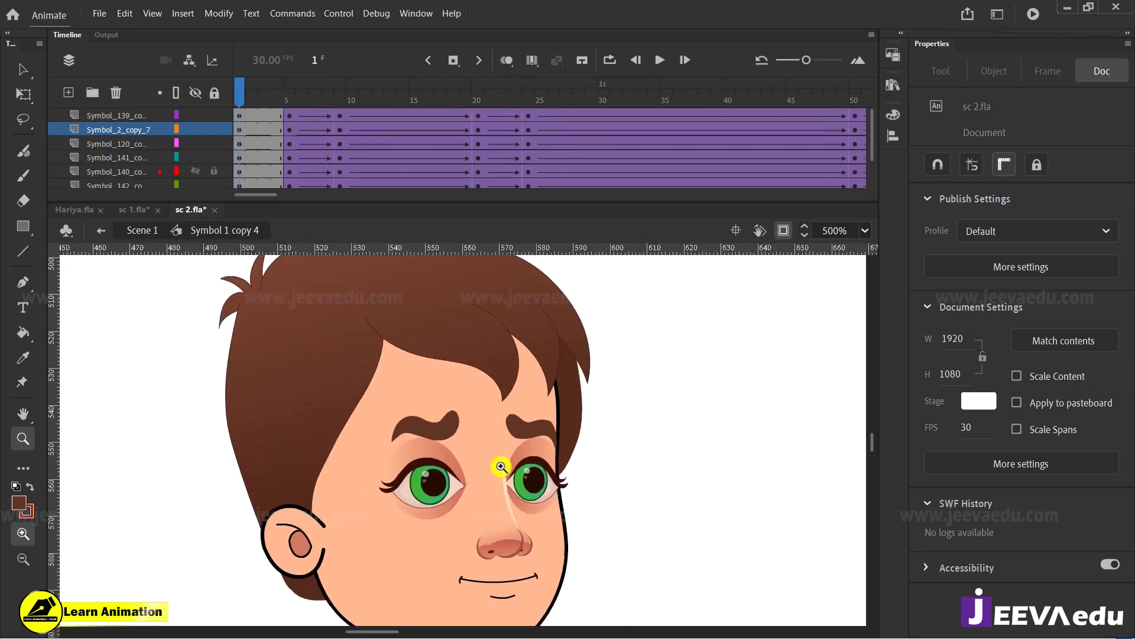
left_click(522, 474, "alt")
left_click(436, 481, "alt")
left_click(459, 441)
left_click(460, 440)
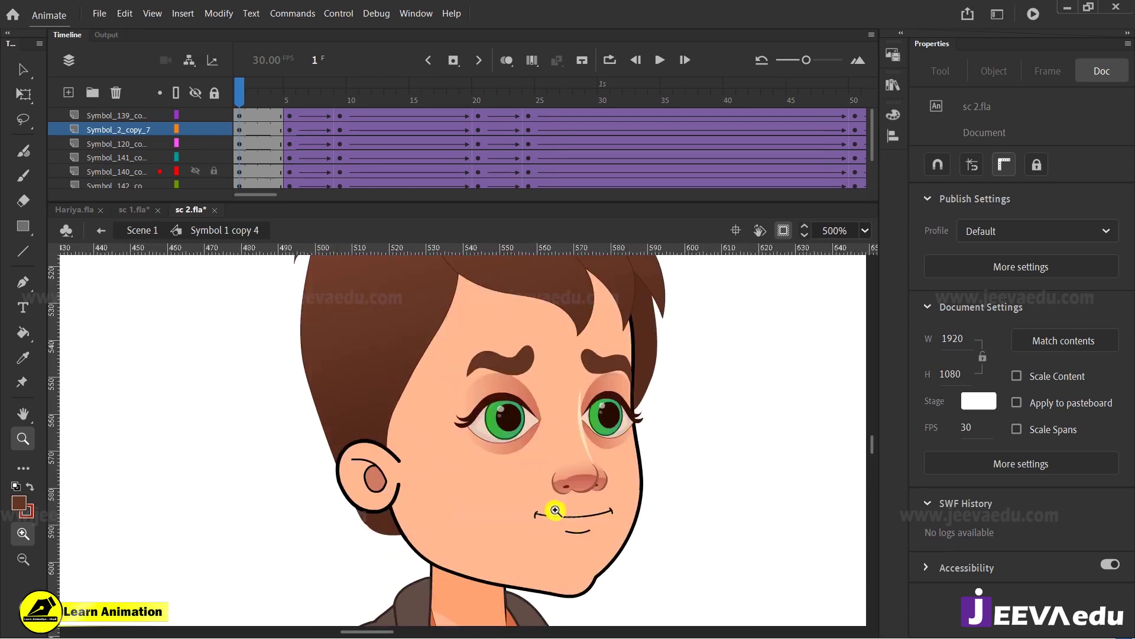
left_click(458, 506, "alt")
left_click(494, 472, "alt")
left_click(484, 429)
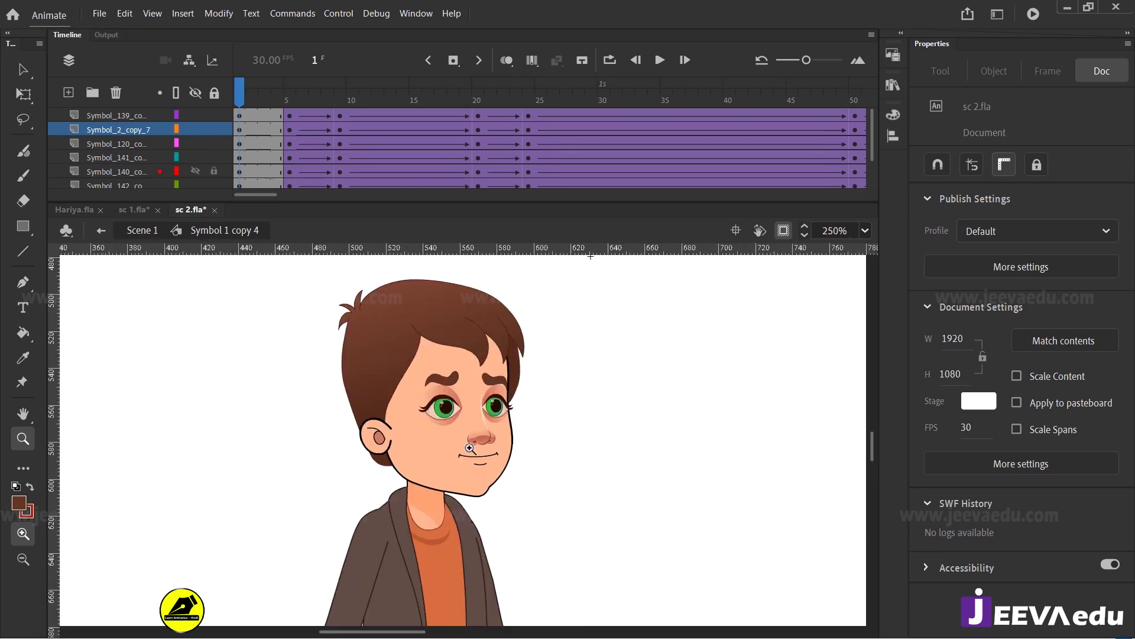
left_click(482, 454)
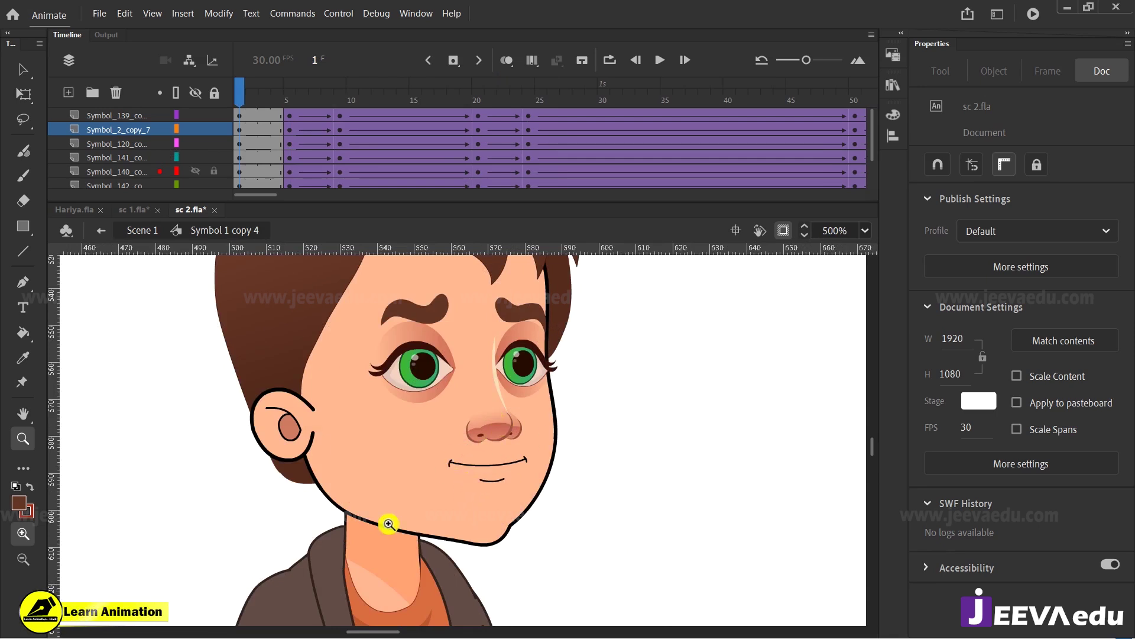
Step: Open the mouth symbol, Symbol 23 copy 2, inside Symbol 139 copy 5 and Symbol 15 copy 2, at frame 1
left_click(482, 447)
key("v")
double_click(491, 492)
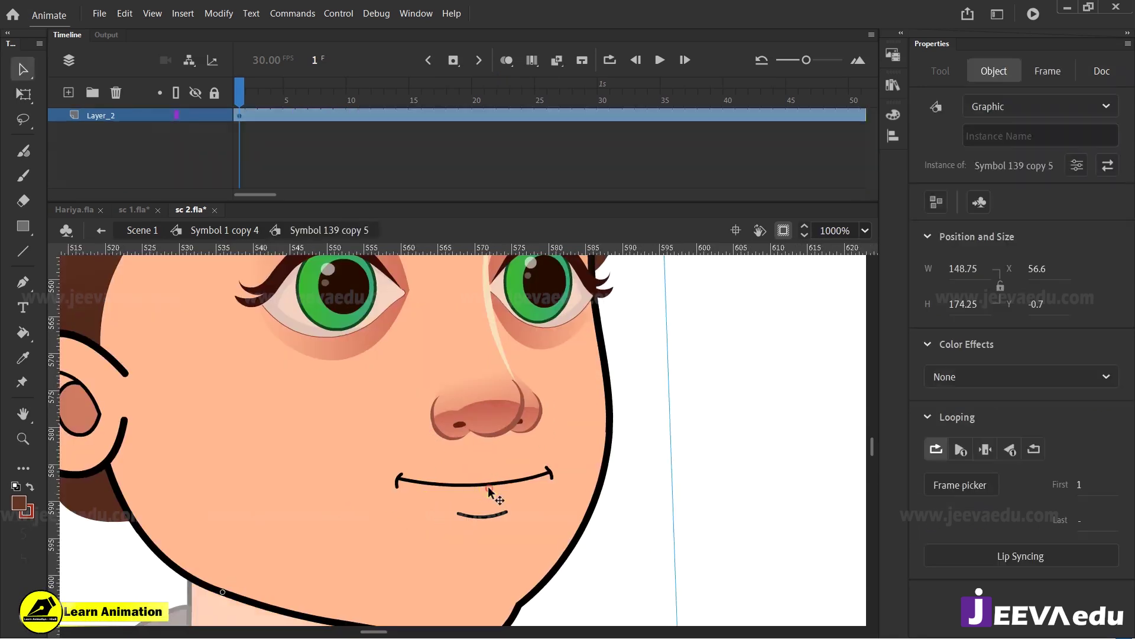
double_click(491, 493)
left_click_drag(502, 527, 507, 436)
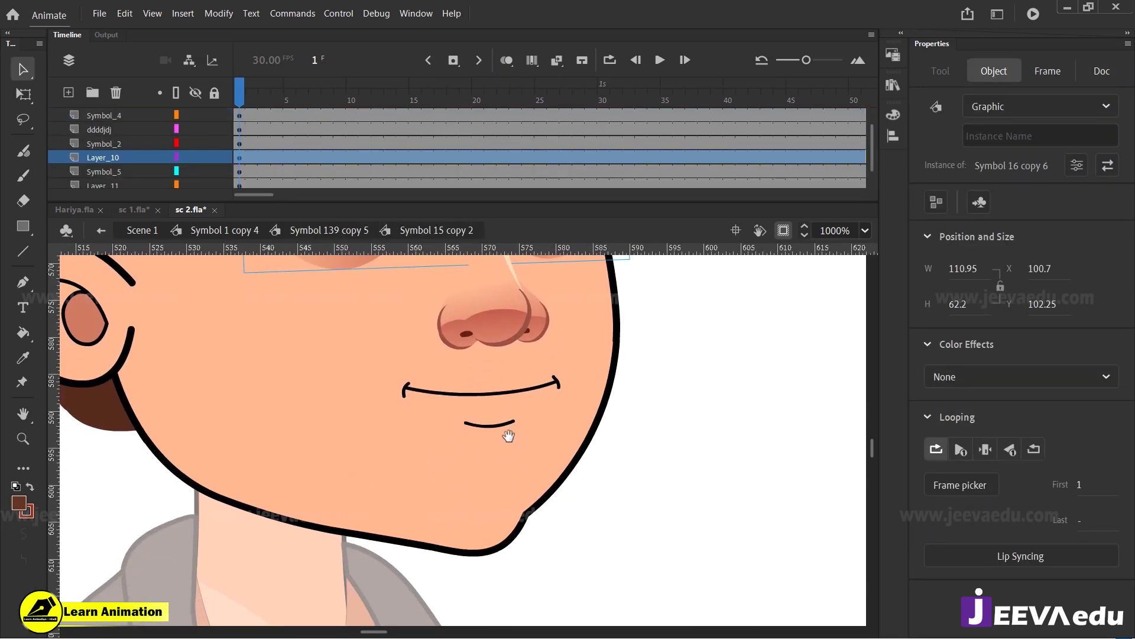
double_click(506, 429)
left_click_drag(261, 100, 13, 214)
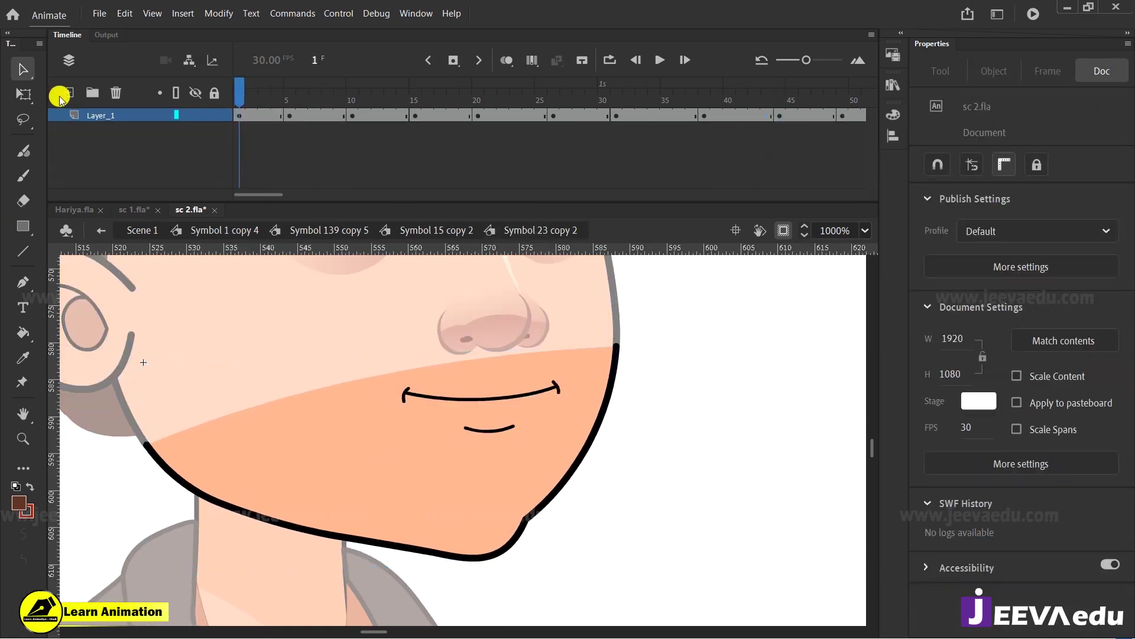
Step: Paste the copied voice layer with the 1.wav sound above Layer_1 in the mouth symbol
left_click(68, 93)
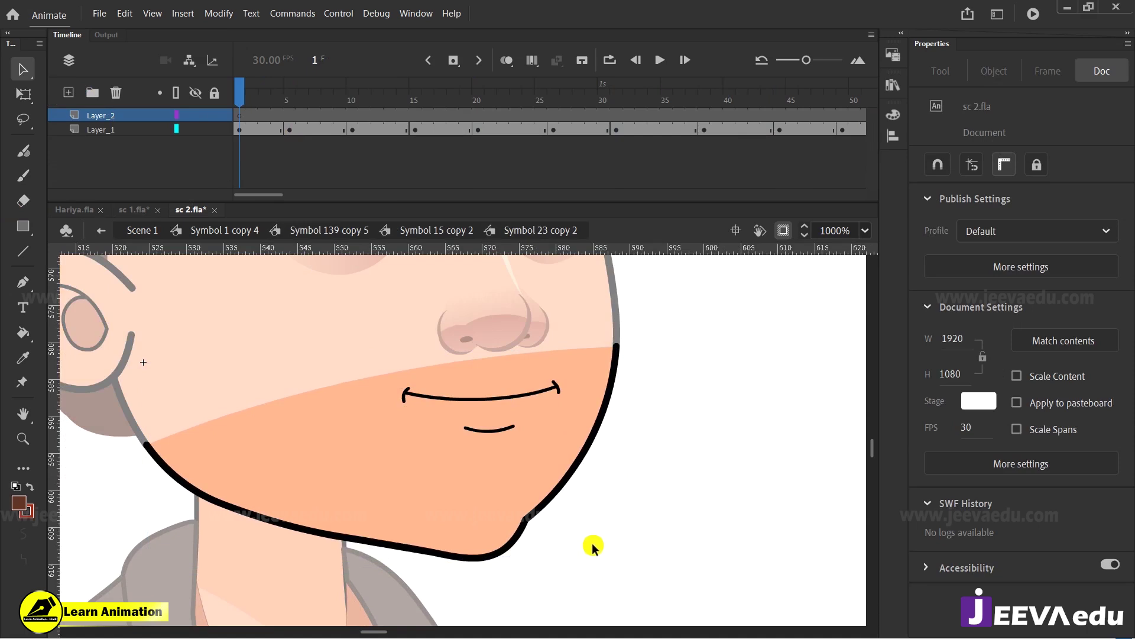
left_click(113, 92)
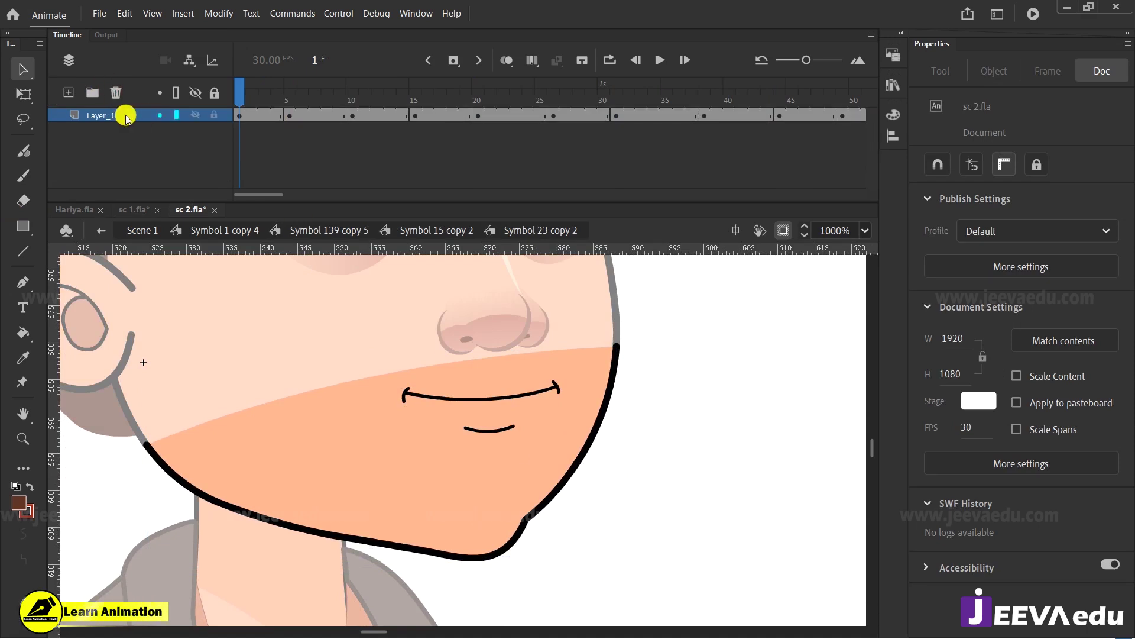
right_click(126, 117)
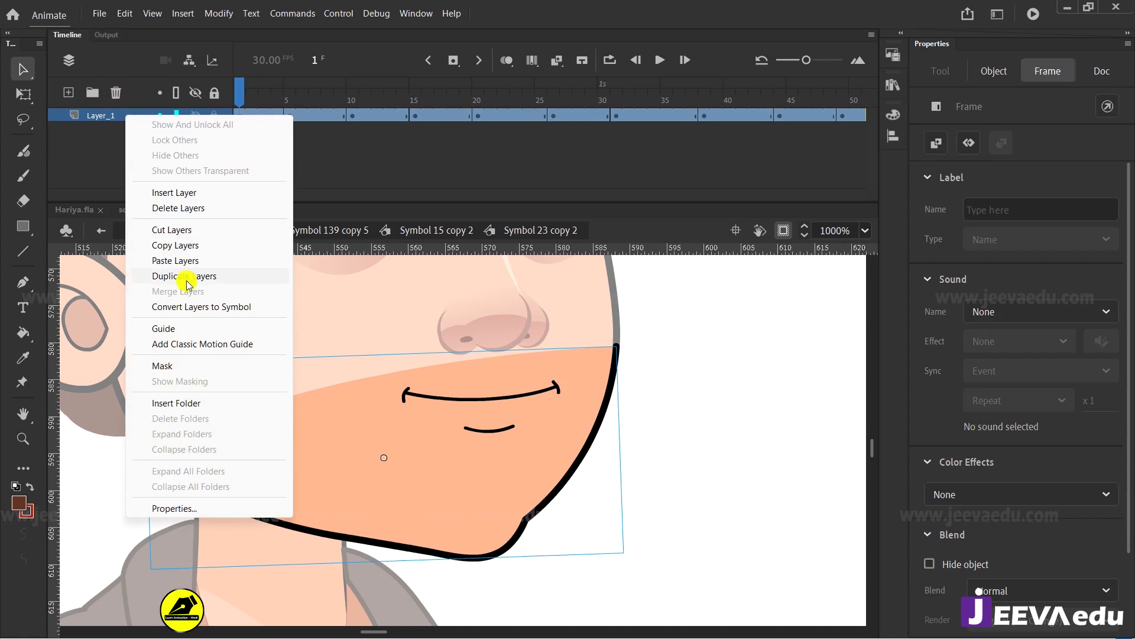
left_click(180, 260)
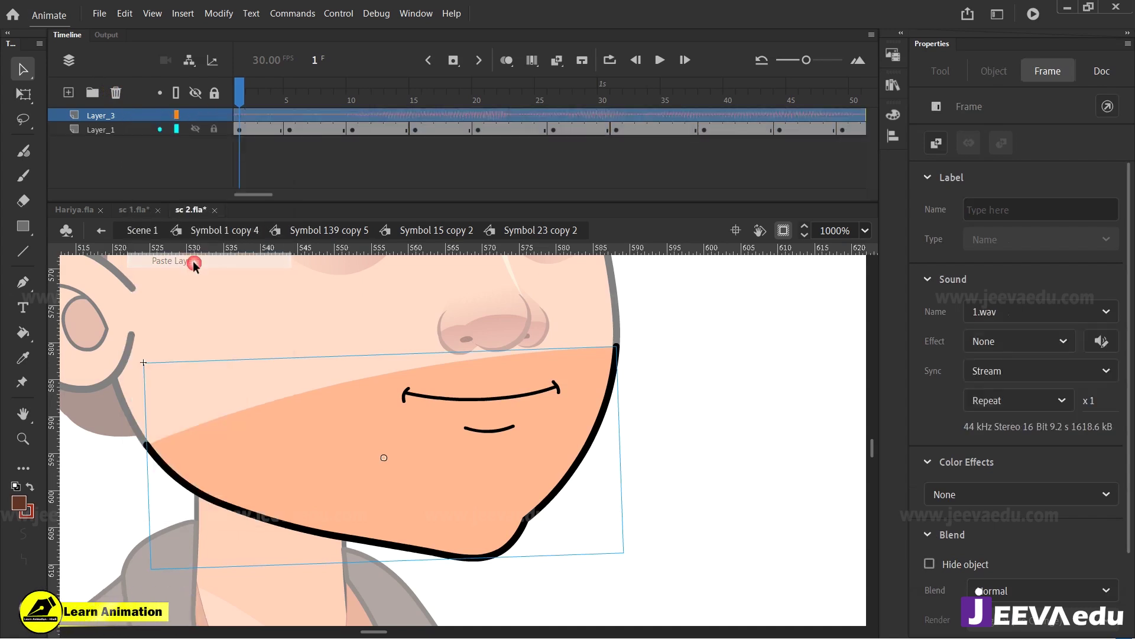
Step: Extend the mouth frames on Layer_1 to frame 272, near the end of the voice layer
left_click_drag(240, 192, 431, 191)
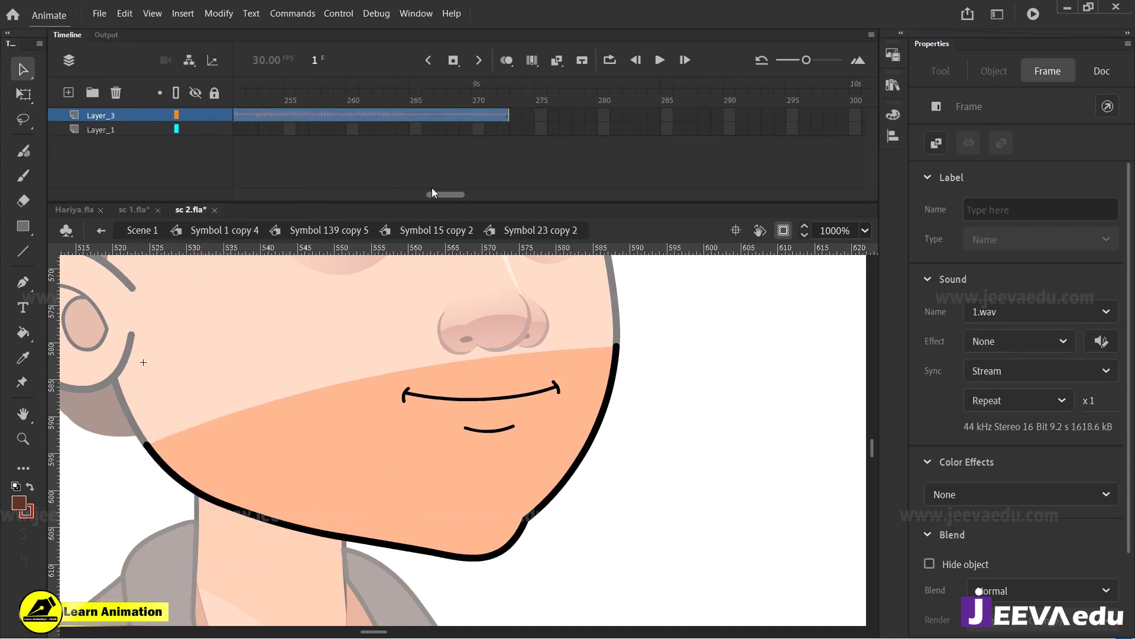
left_click(503, 129)
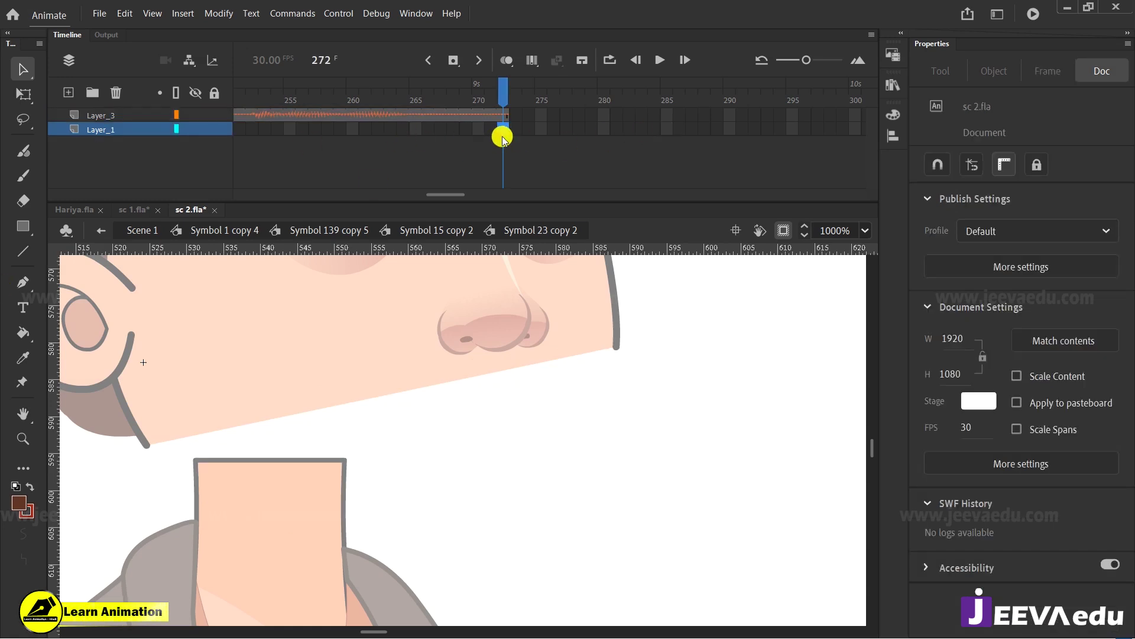
key("F5")
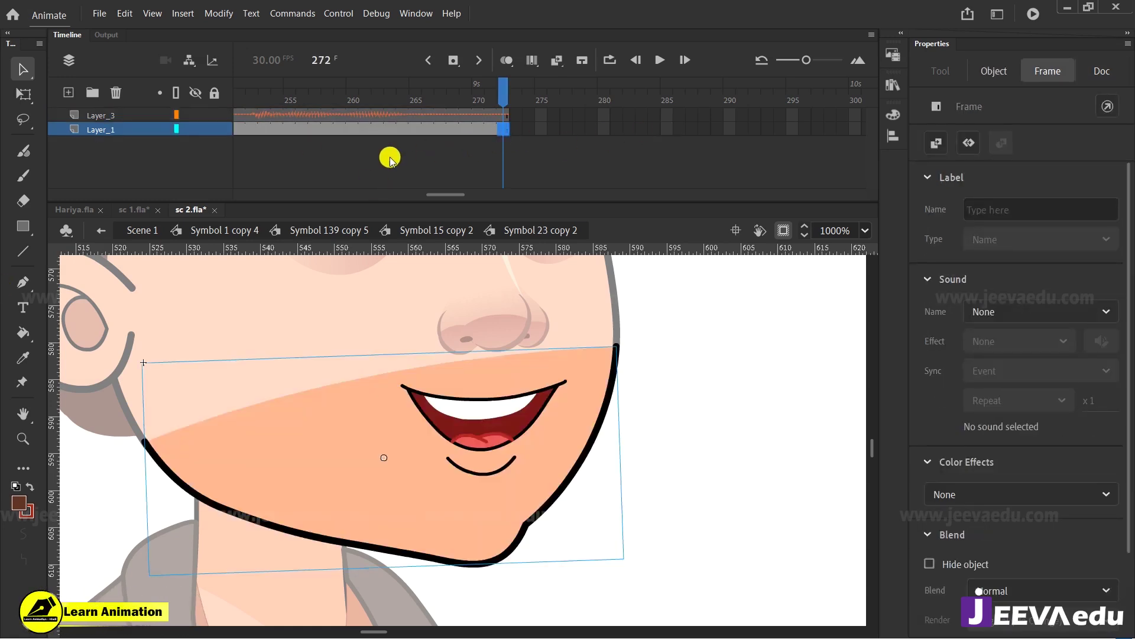
Step: Hold the first closed mouth on Layer_1 through frame 7, with the next keyframe at frame 8, and play it against the voice
left_click_drag(448, 194, 264, 193)
left_click(295, 100)
mouse_move(295, 100)
left_mouse_down()
mouse_move(314, 100)
mouse_move(302, 102)
left_mouse_up()
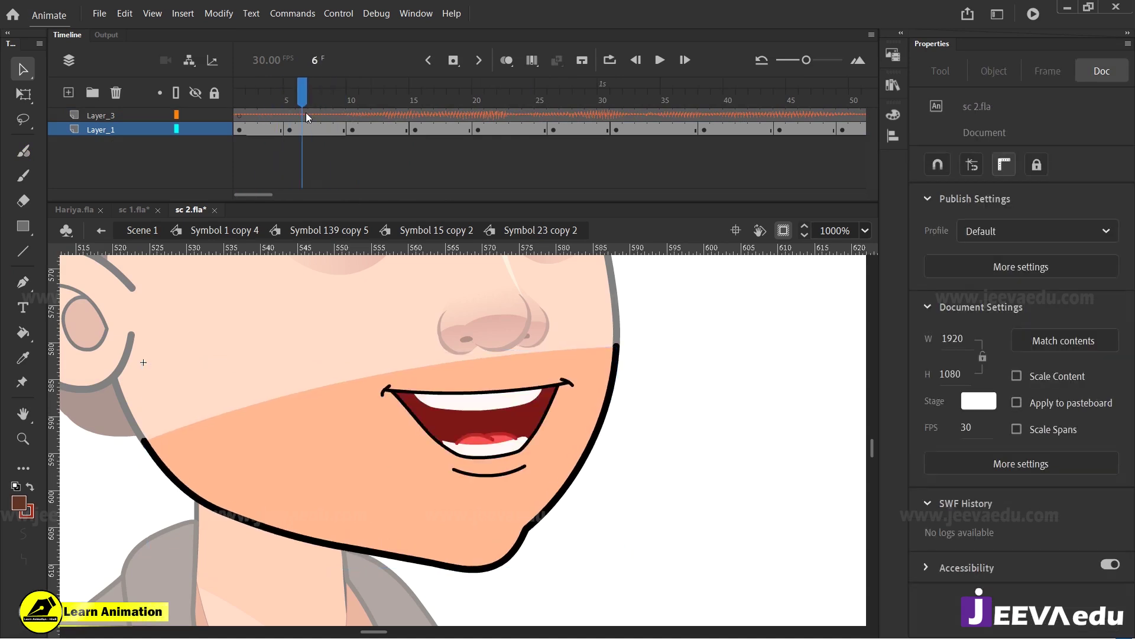
left_click(275, 130)
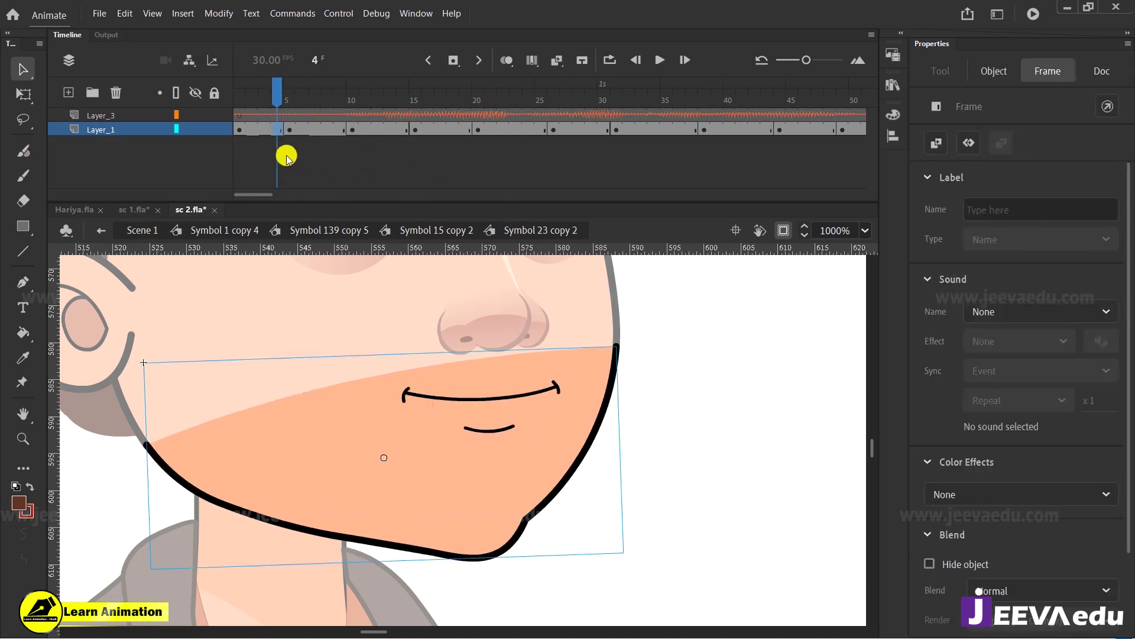
key("F5")
key("F5")
key("F5")
key("F5")
key("F5")
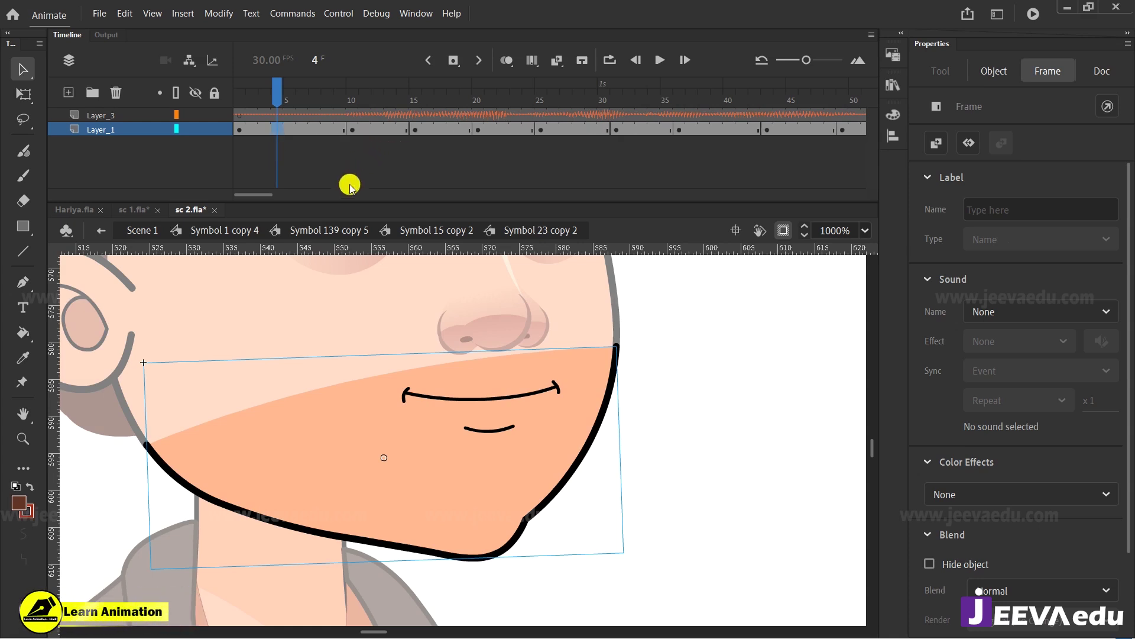
left_click(294, 128)
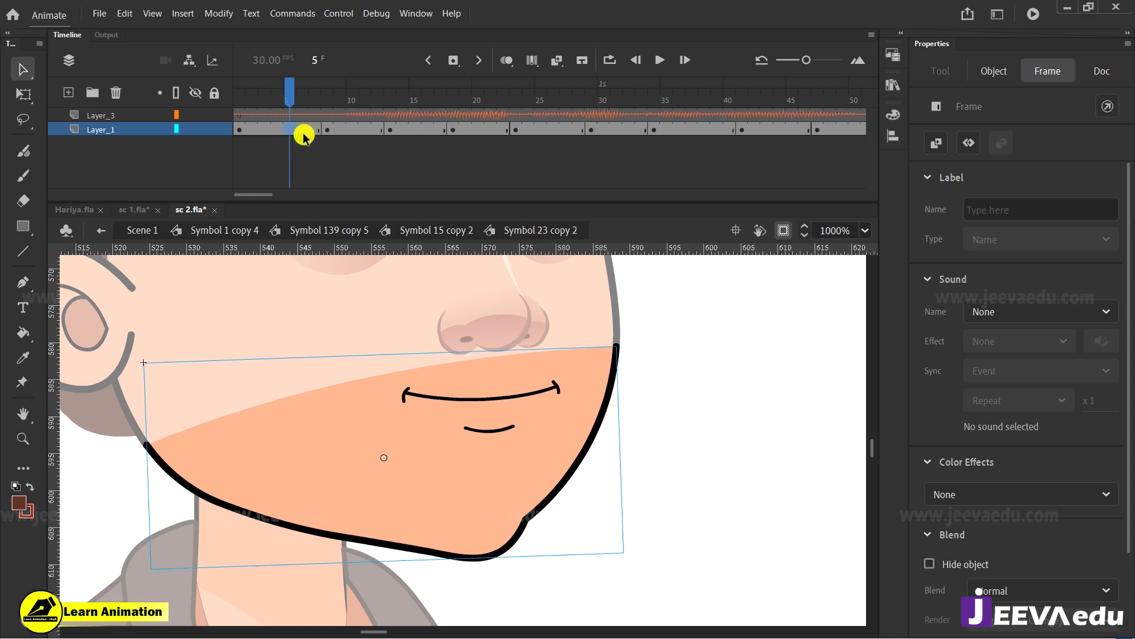
key("Return")
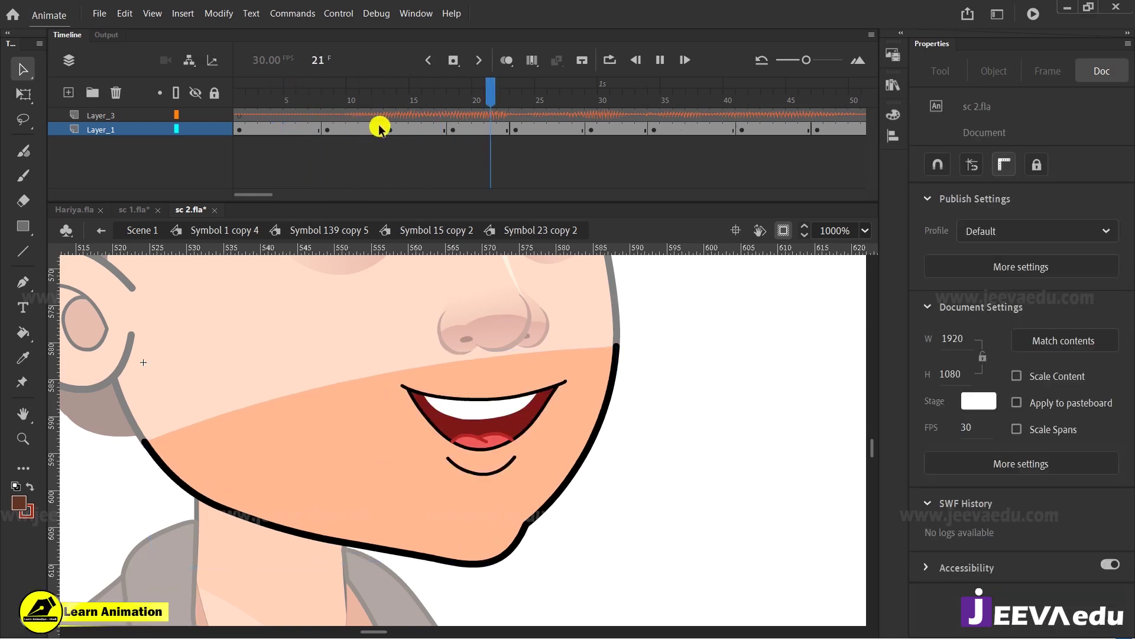
Step: Set the mouth at frame 8 on Layer_1 to mouth shape 5 with the Frame Picker and play it against the voice
left_click(330, 131)
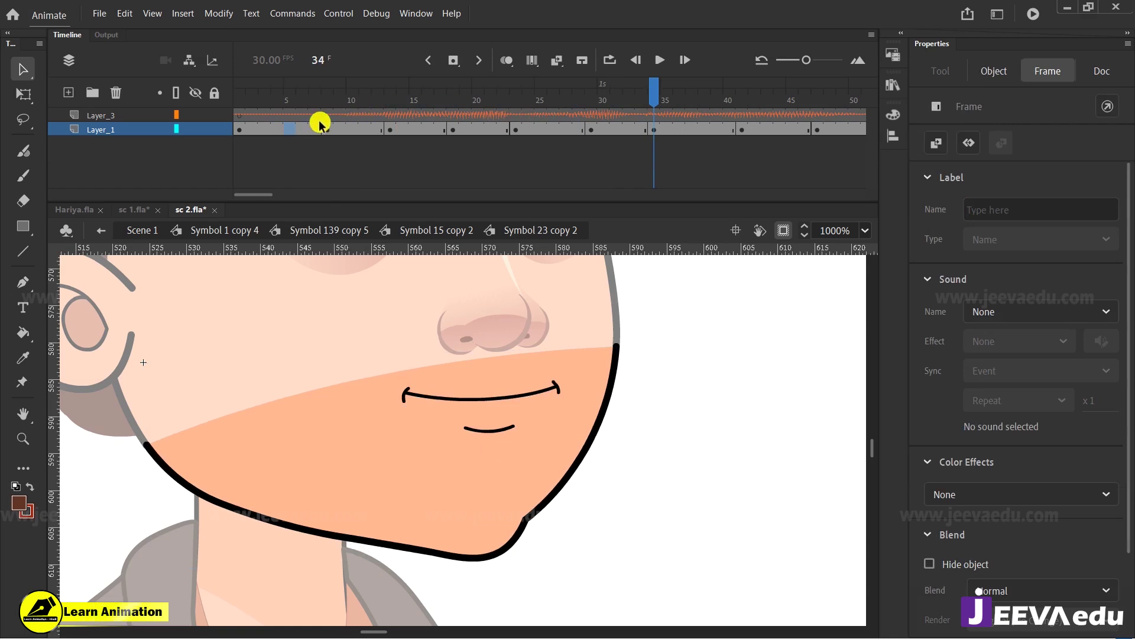
left_click(571, 408)
left_click(976, 494)
left_click_drag(590, 125, 775, 176)
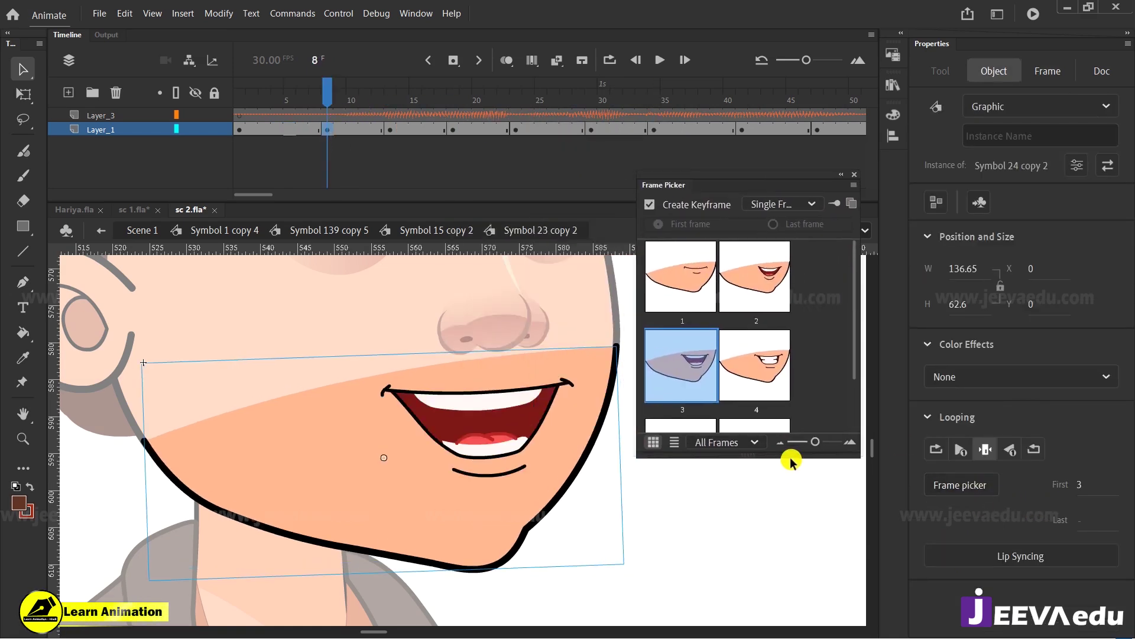
left_click_drag(791, 463, 796, 578)
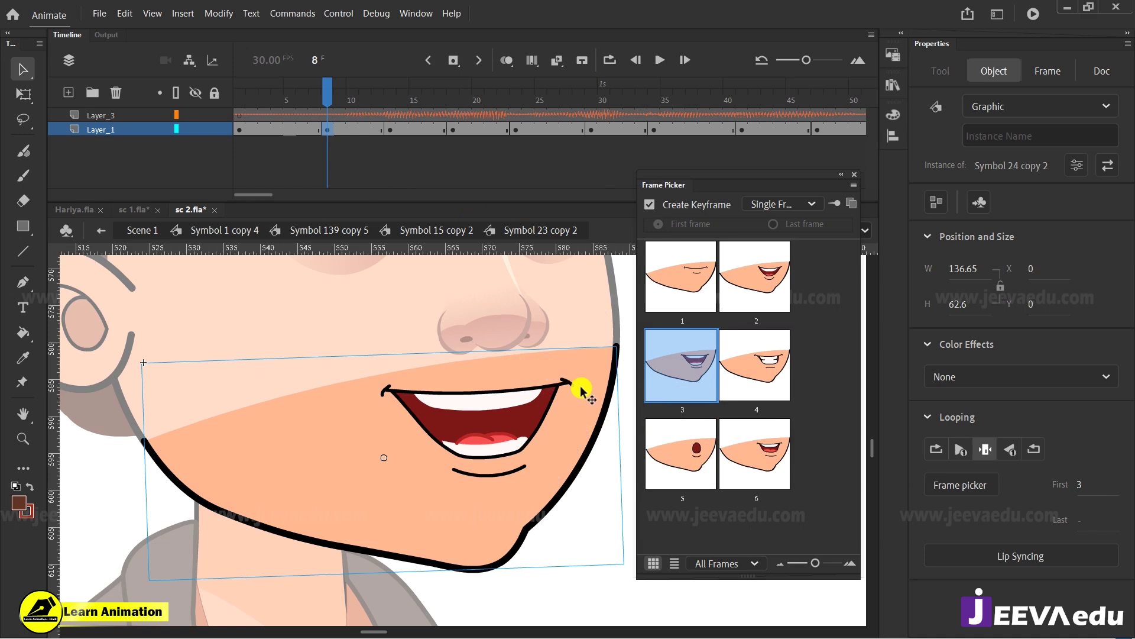
left_click(686, 460)
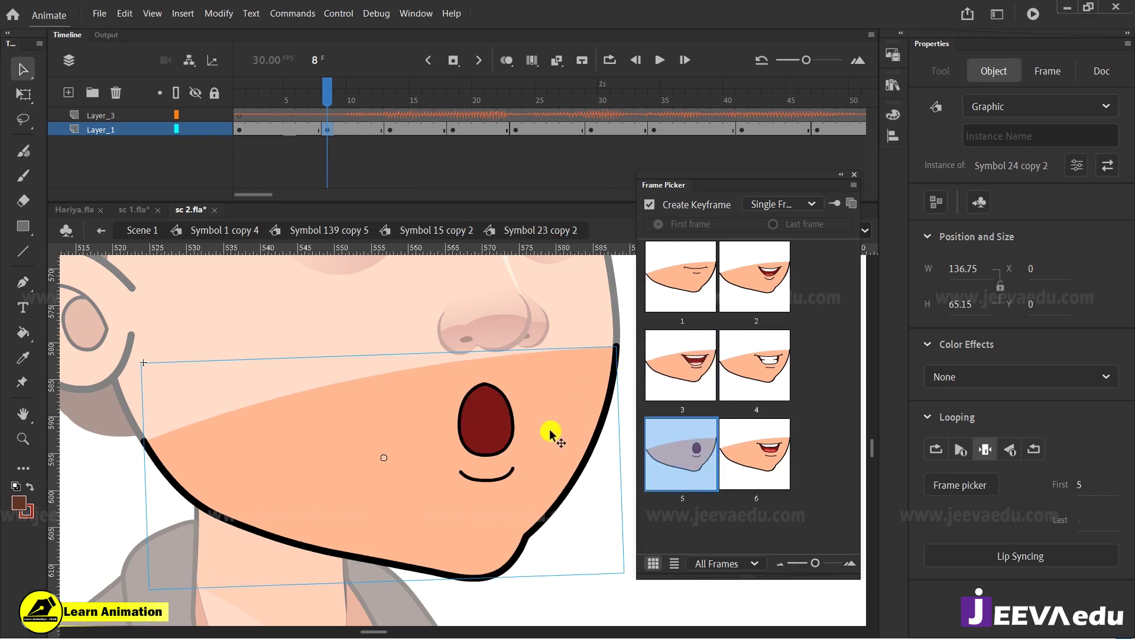
left_click_drag(348, 103, 318, 124)
key("Return")
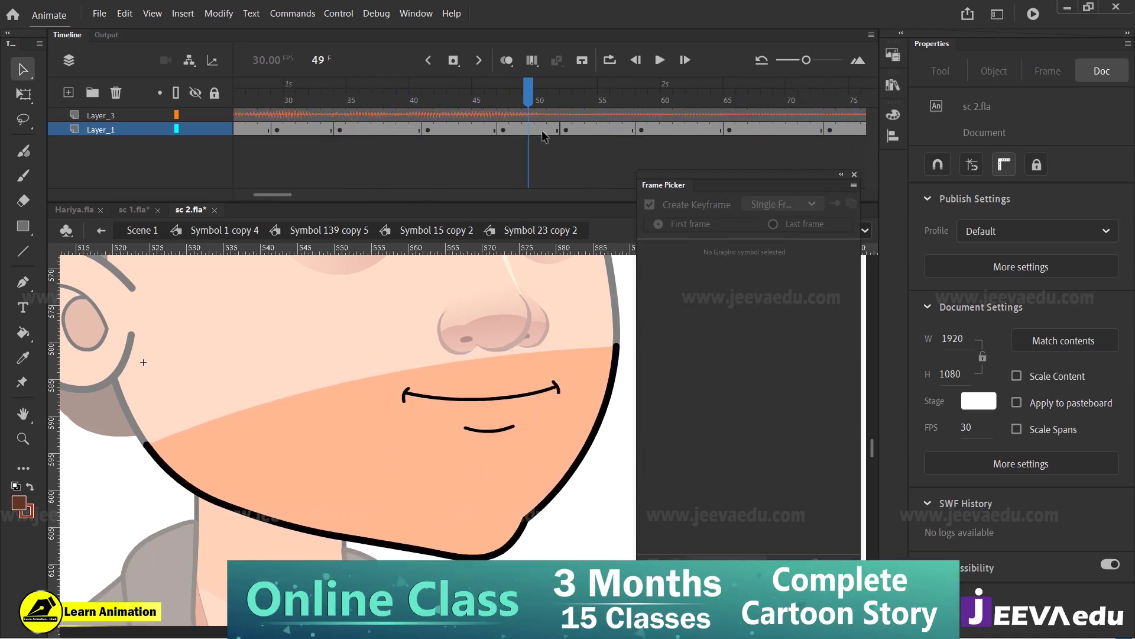
Step: Extend the closed mouth at frame 50 on Layer_1 so that it holds through frame 60
left_click(542, 133)
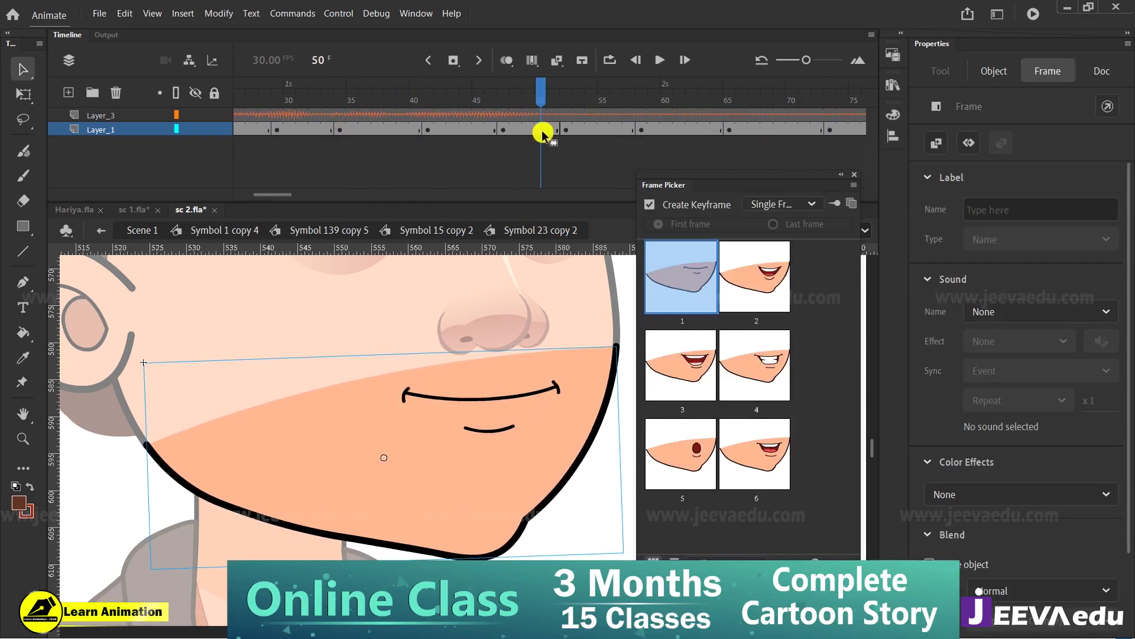
key("F5")
key("F5")
key("F5")
key("F5")
key("F5")
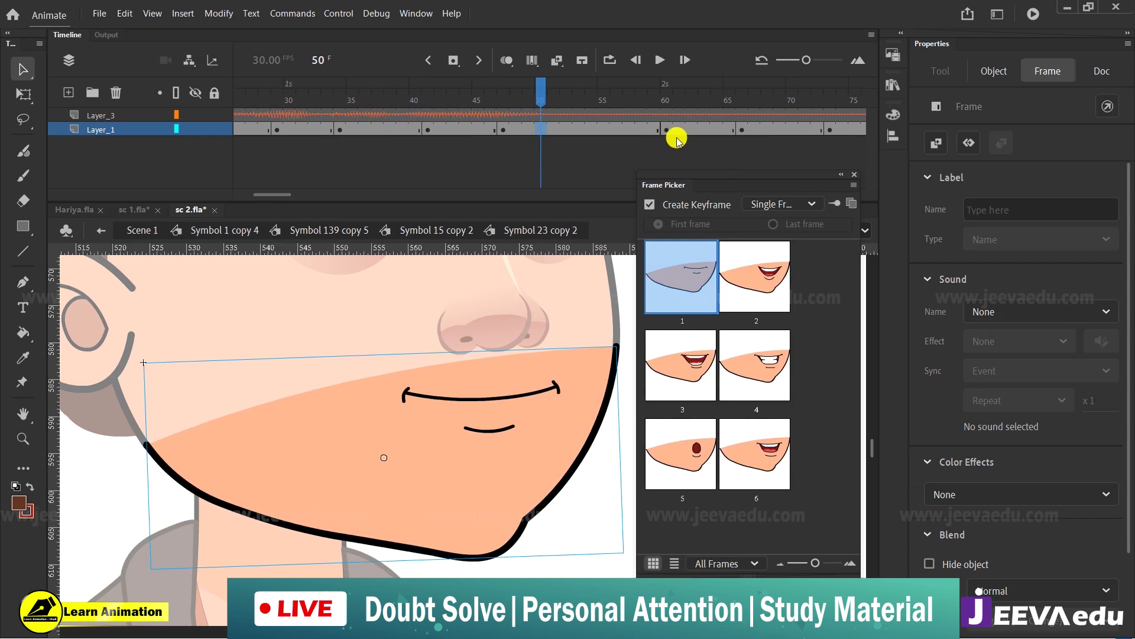
Step: Split the Layer_3 audio at frame 72 and remove the silent frames before the cut so the next phrase starts at frame 59
left_click_drag(290, 193, 299, 197)
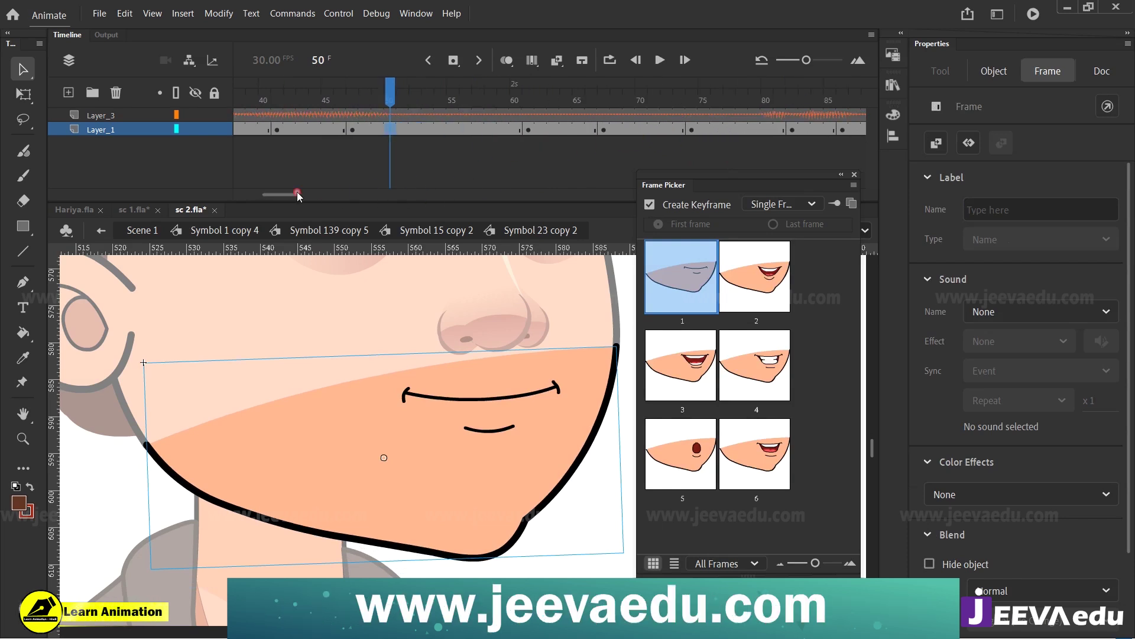
left_click_drag(505, 91, 699, 113)
left_click(699, 114)
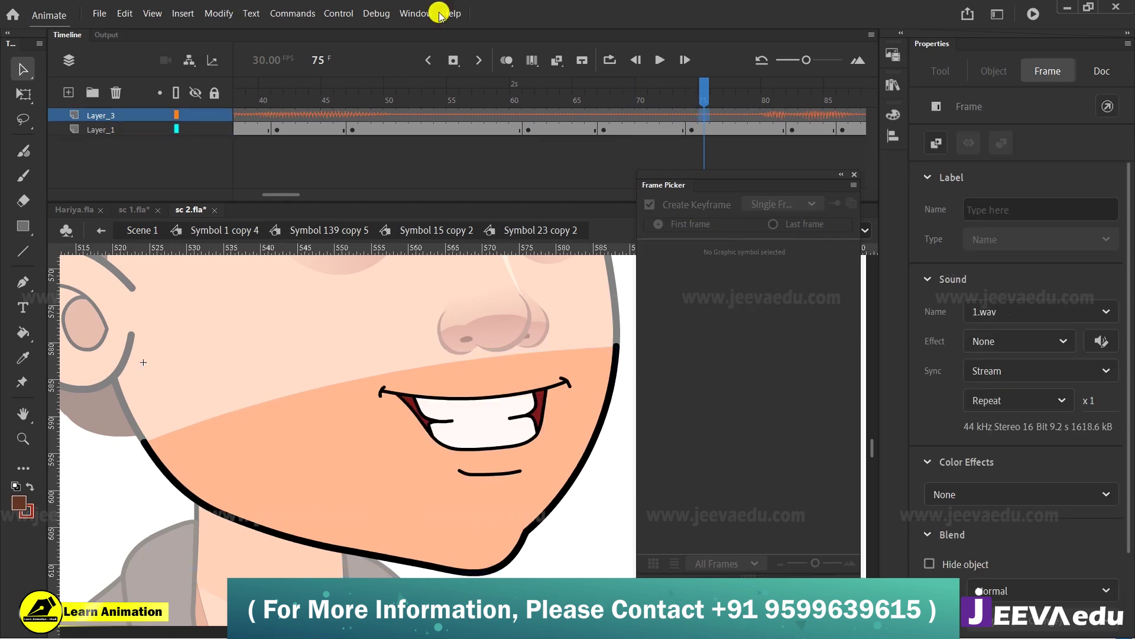
left_click(671, 119)
right_click(673, 119)
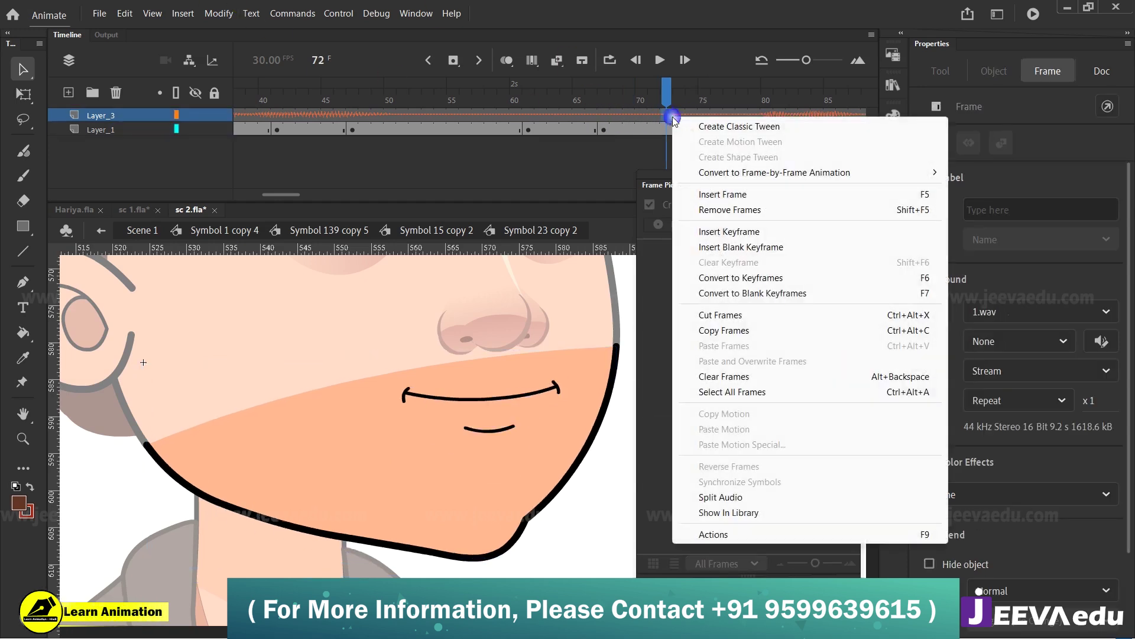
left_click(731, 500)
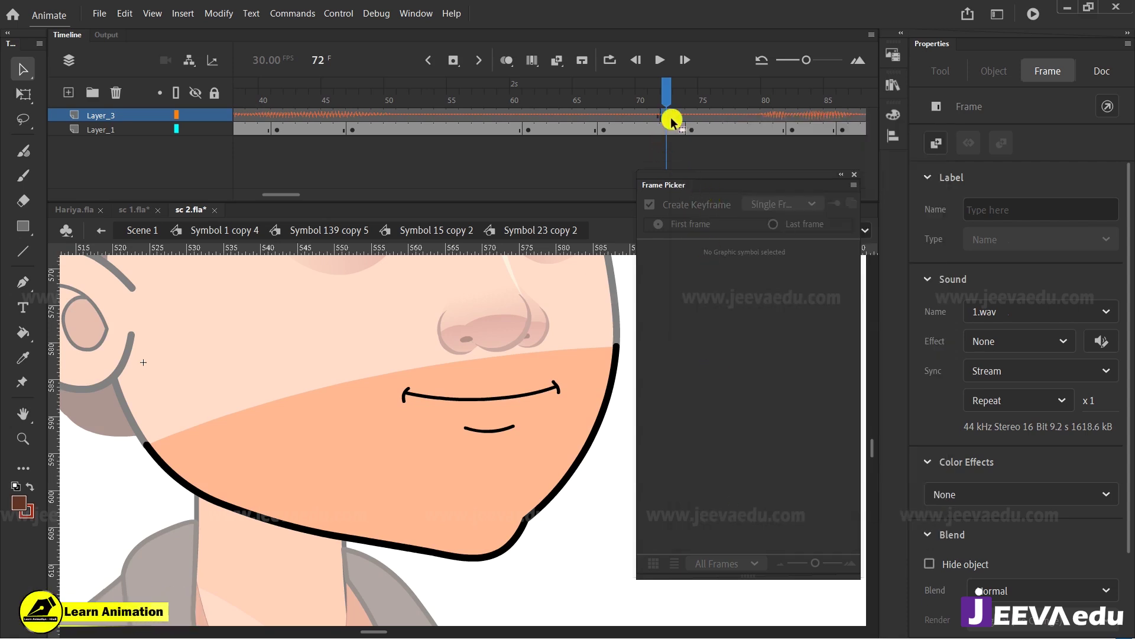
Step: Hold the closed mouth on Layer_1 through frame 64, with the next keyframe at frame 65, and play the result
left_click(513, 105)
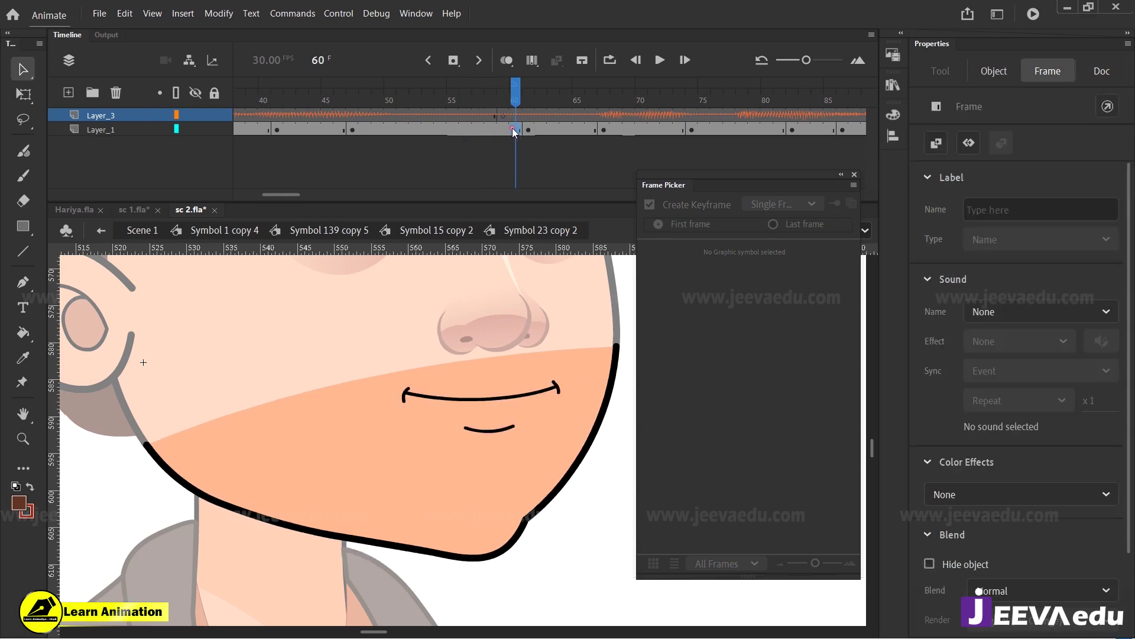
left_click(513, 129)
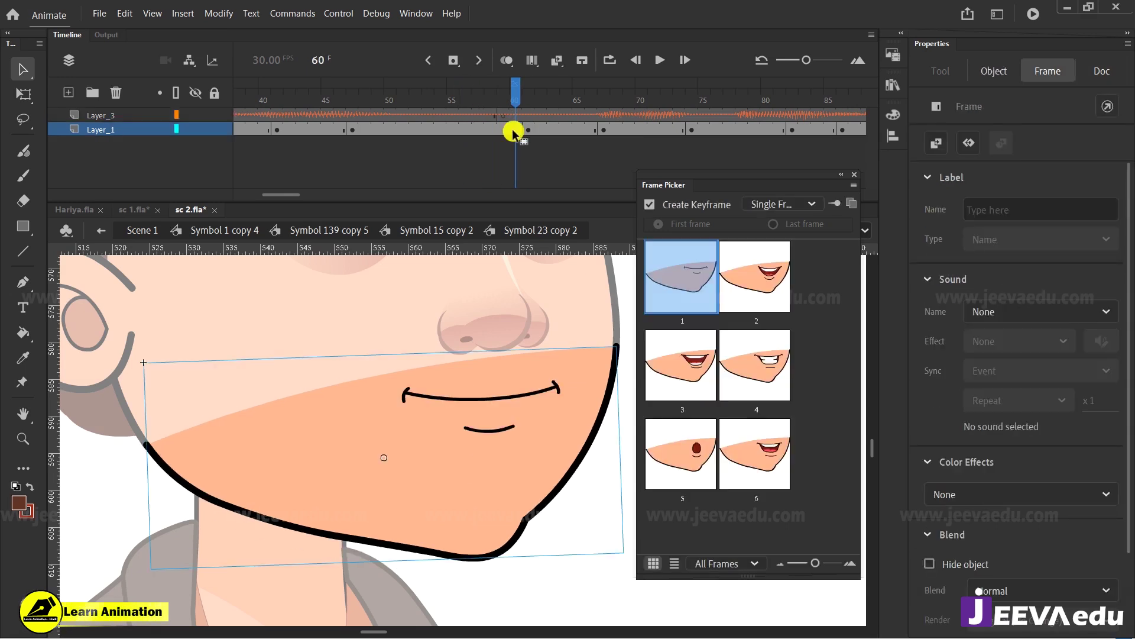
key("F5")
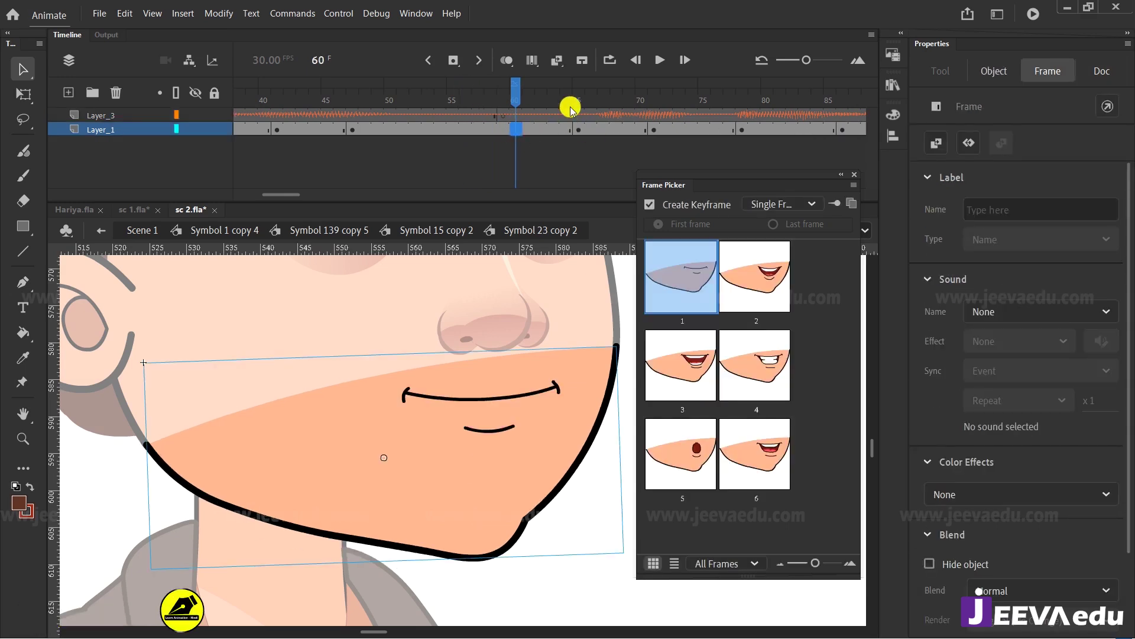
left_click(527, 105)
key("Return")
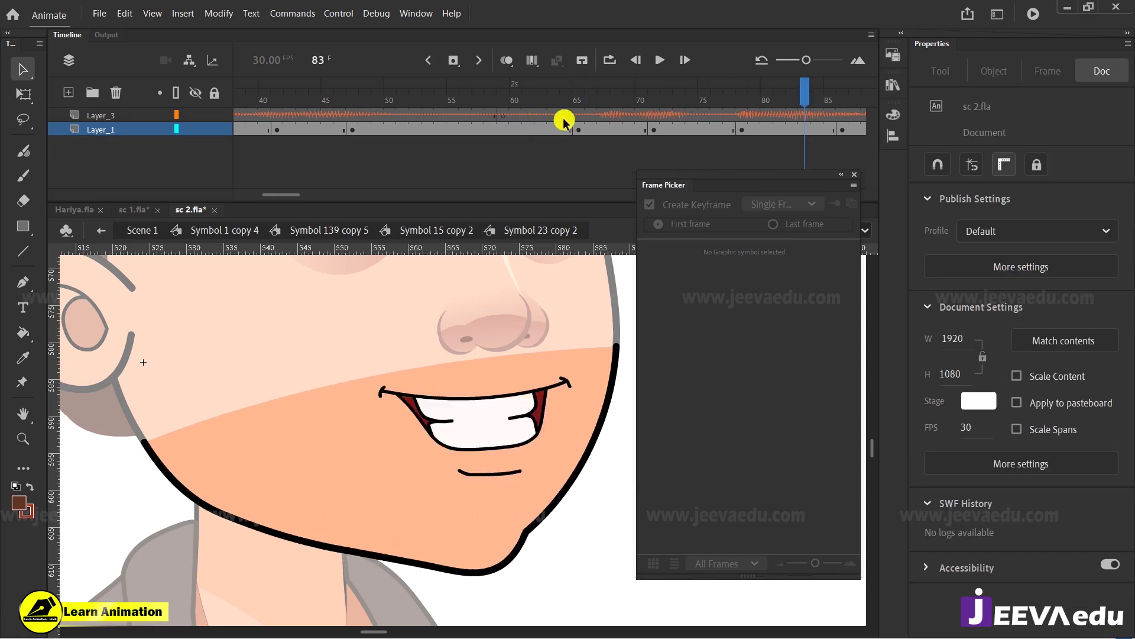
Step: Set the mouth at frame 65 on Layer_1 to mouth shape 2 and play it back with the voice
left_click(578, 124)
left_click(518, 417)
left_click(756, 289)
left_click(539, 117)
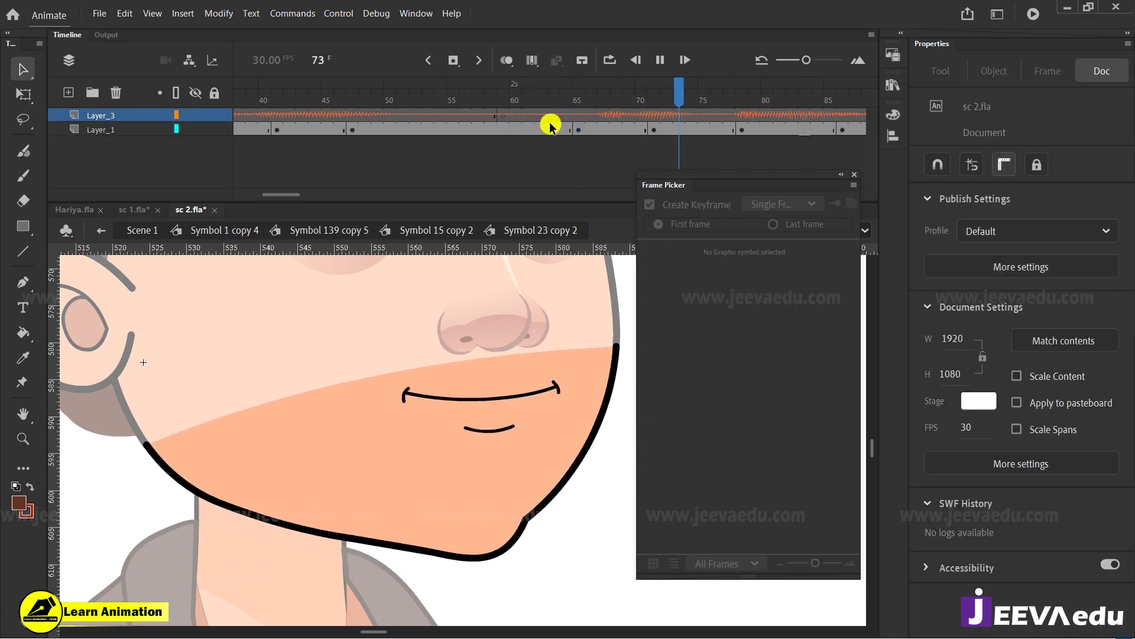
left_click(459, 117)
Step: Listen to the voice past frame 106 and add mouth shape 5 at frame 112 and the closed mouth, shape 1, at frame 117
left_click_drag(513, 100, 194, 126)
key("Return")
key("Return")
left_click(396, 120)
key("Return")
key("Return")
left_click(467, 129)
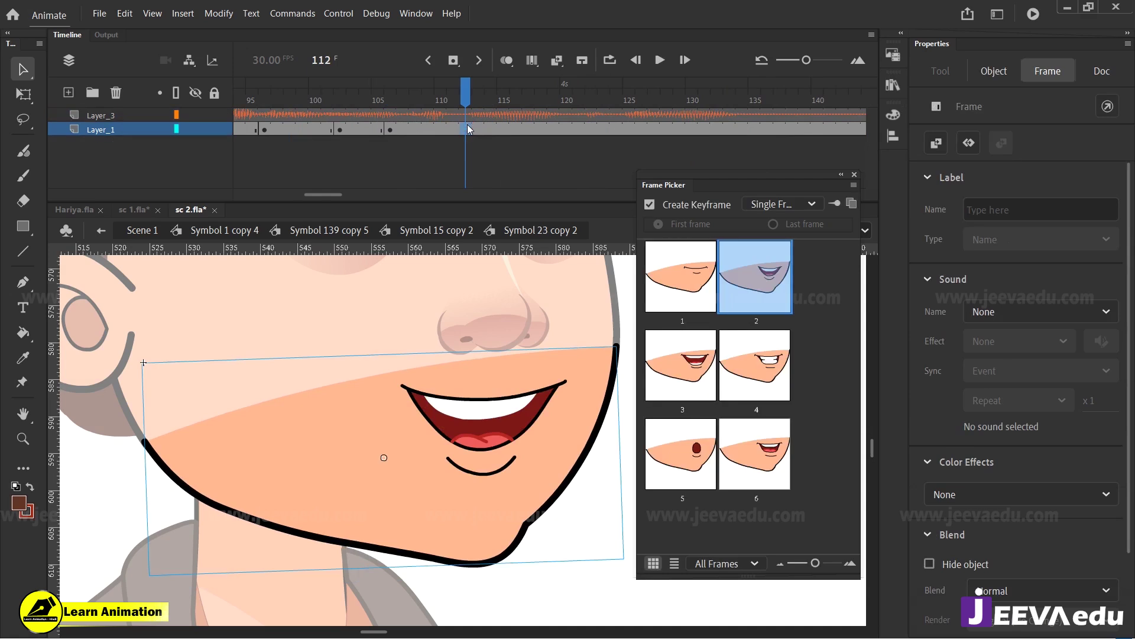
left_click(681, 454)
left_click(532, 129)
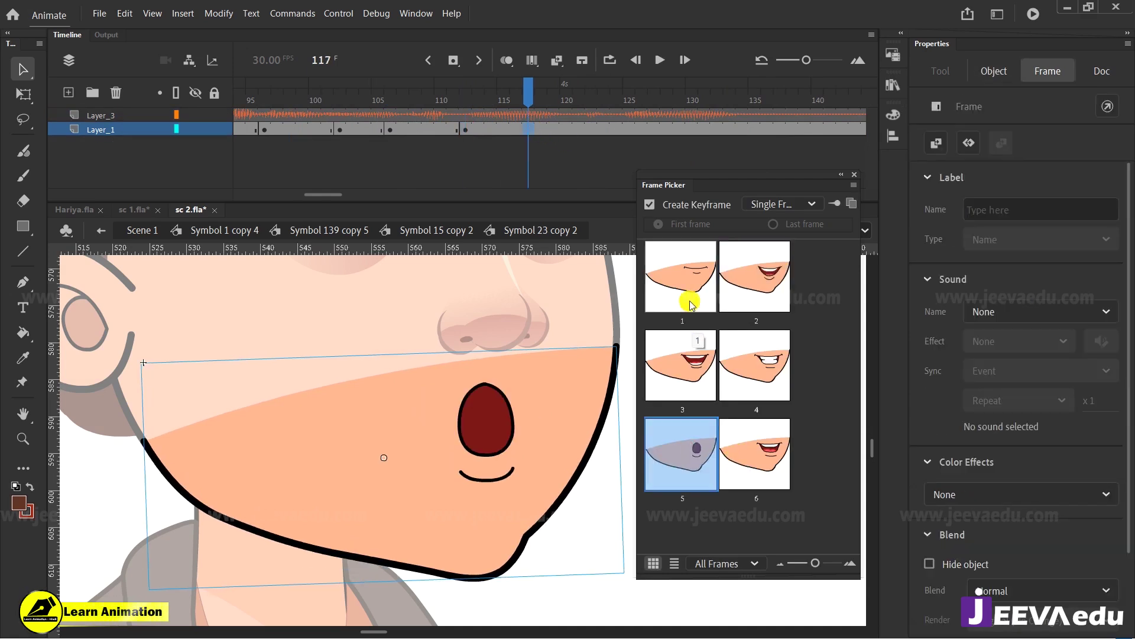
left_click(684, 298)
Step: Add mouth shape 4 at frame 122, shape 6 at frame 127 and shape 2 at frame 131 on Layer_1, then play them
left_click(589, 131)
left_click(761, 370)
left_click(653, 128)
left_click(703, 363)
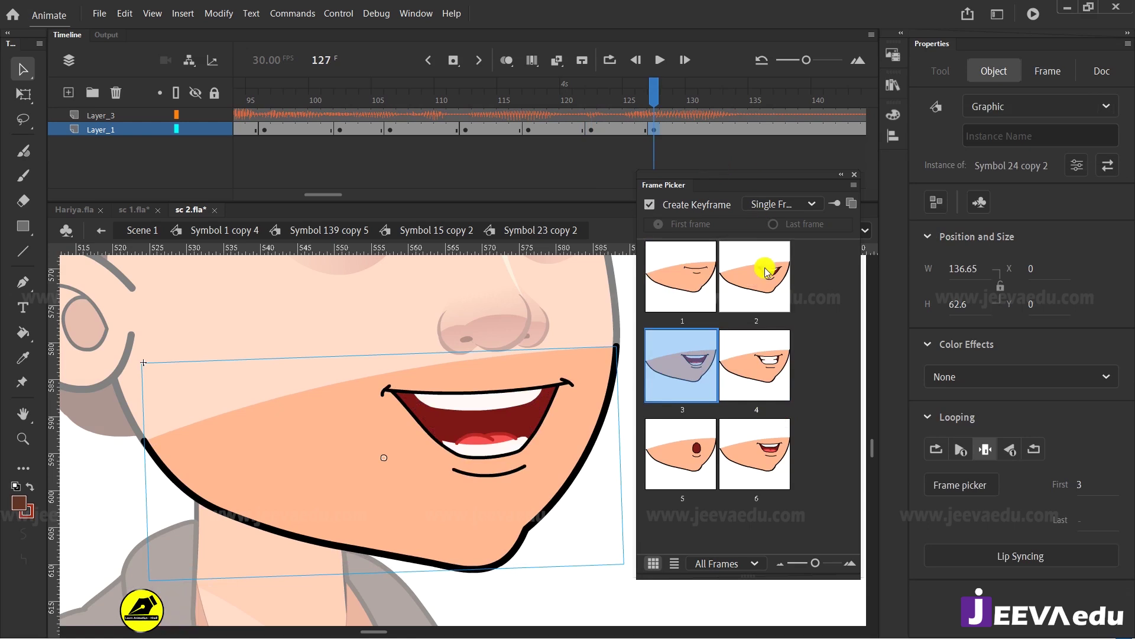
left_click(763, 443)
left_click(703, 130)
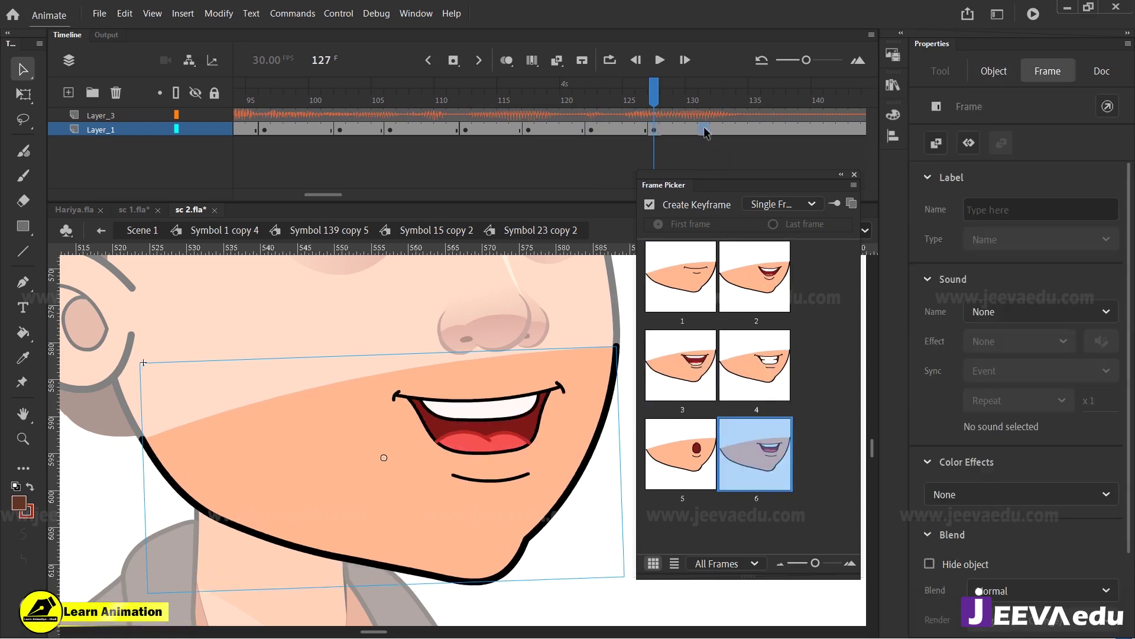
left_click(700, 254)
left_click(751, 260)
key("Return")
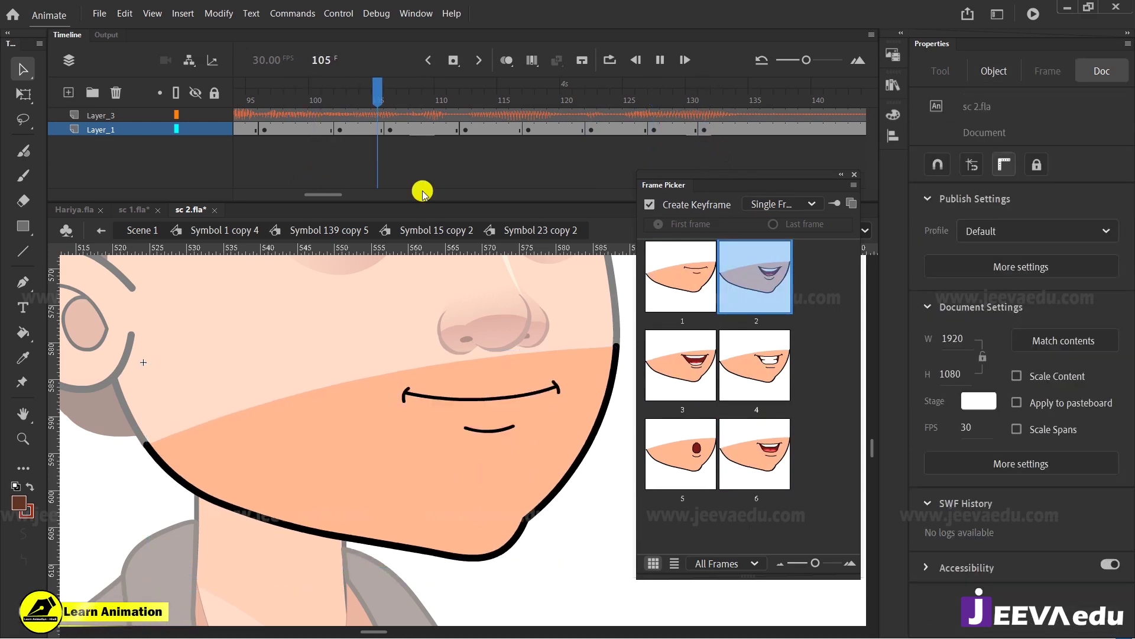
Step: Split the Layer_3 audio at frame 158 and remove the silent frames before the cut so the next phrase starts around frame 145
left_click_drag(768, 99, 540, 133)
right_click(541, 114)
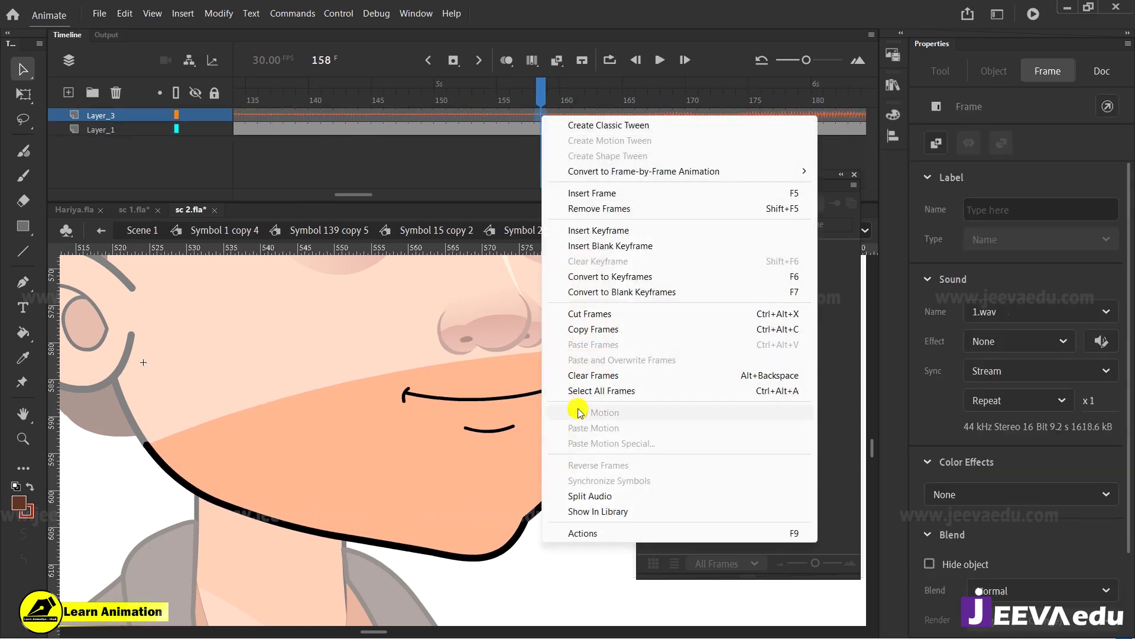
left_click(599, 495)
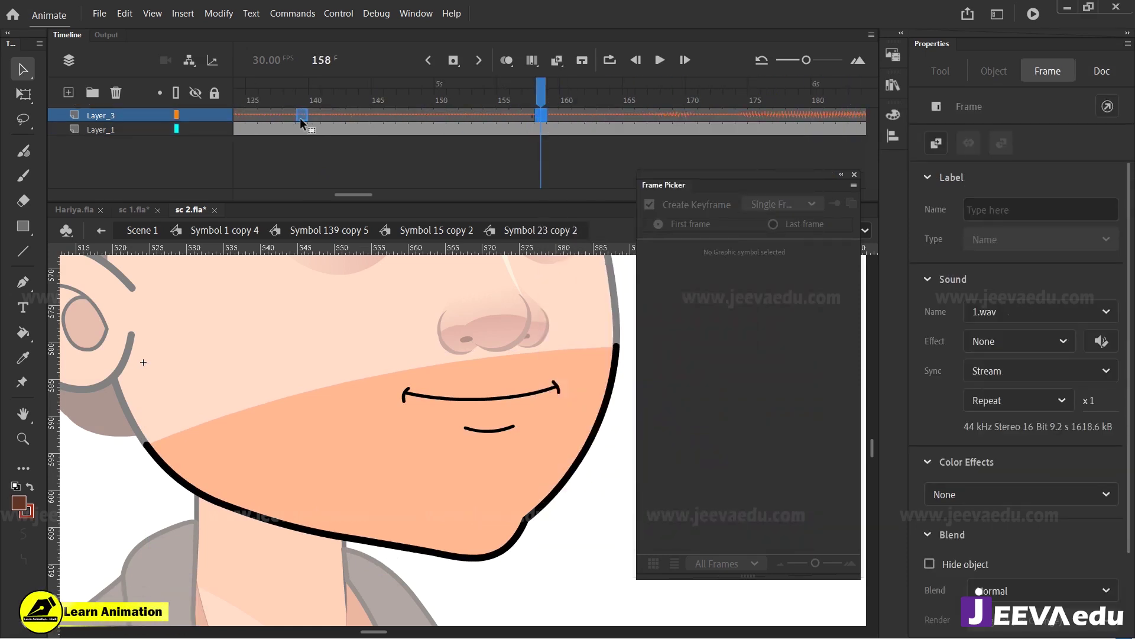
left_click_drag(271, 118, 372, 127)
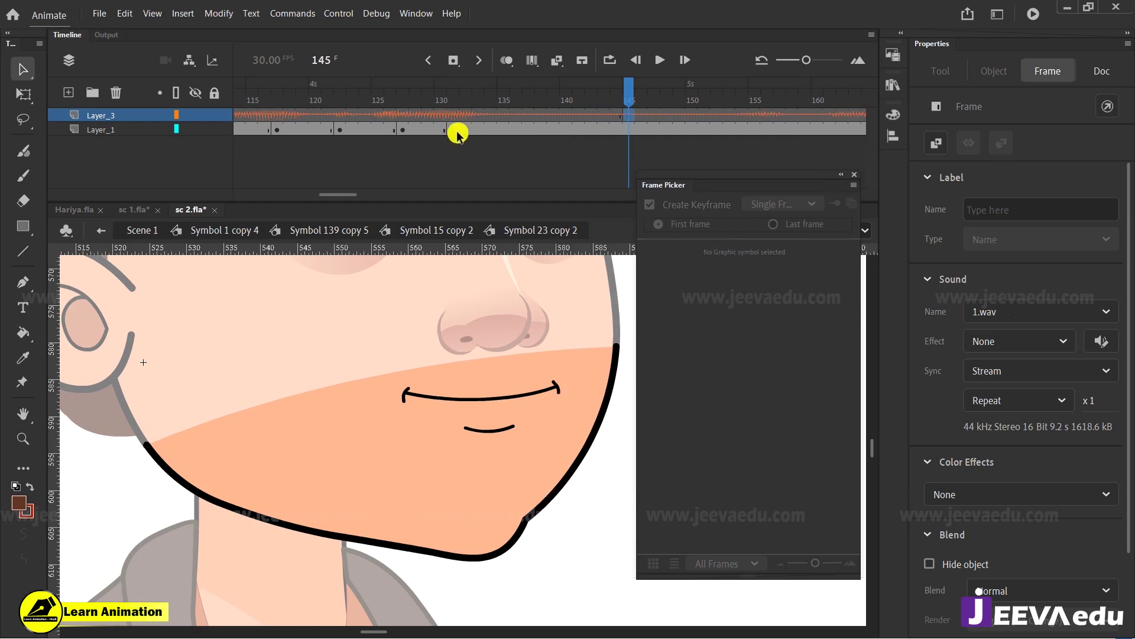
Step: Copy the mouth keyframes from frames 65 to 131 on Layer_1, paste them starting at frame 152, and play them with the voice
left_click_drag(456, 131, 409, 130)
left_click(369, 110)
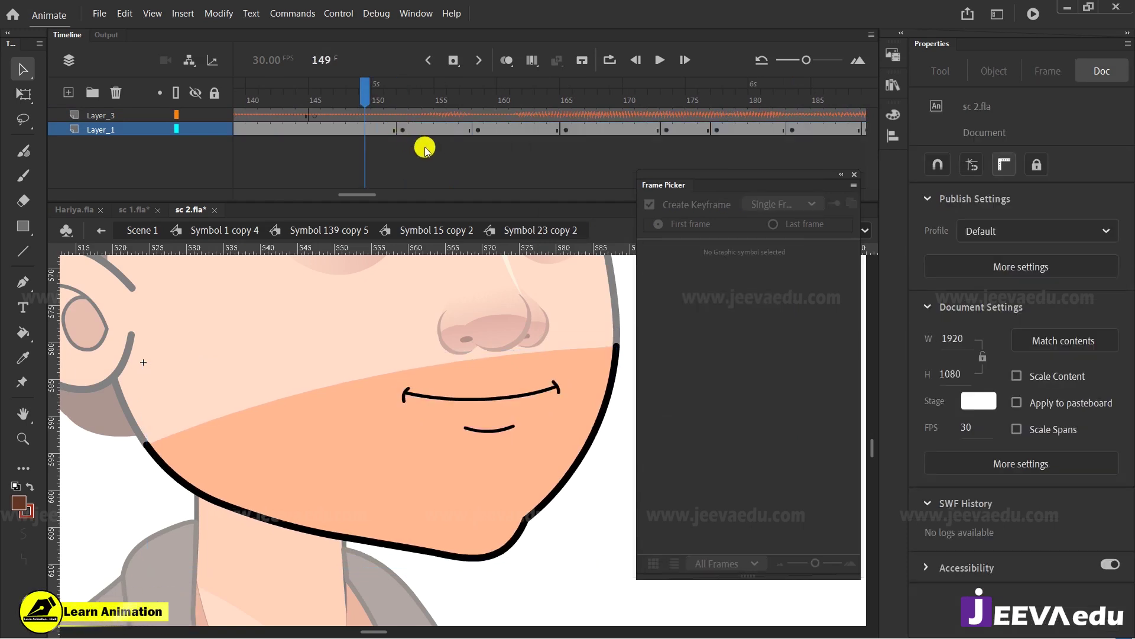
key("Return")
key("Return")
left_click_drag(302, 99, 157, 116)
key("Return")
key("Return")
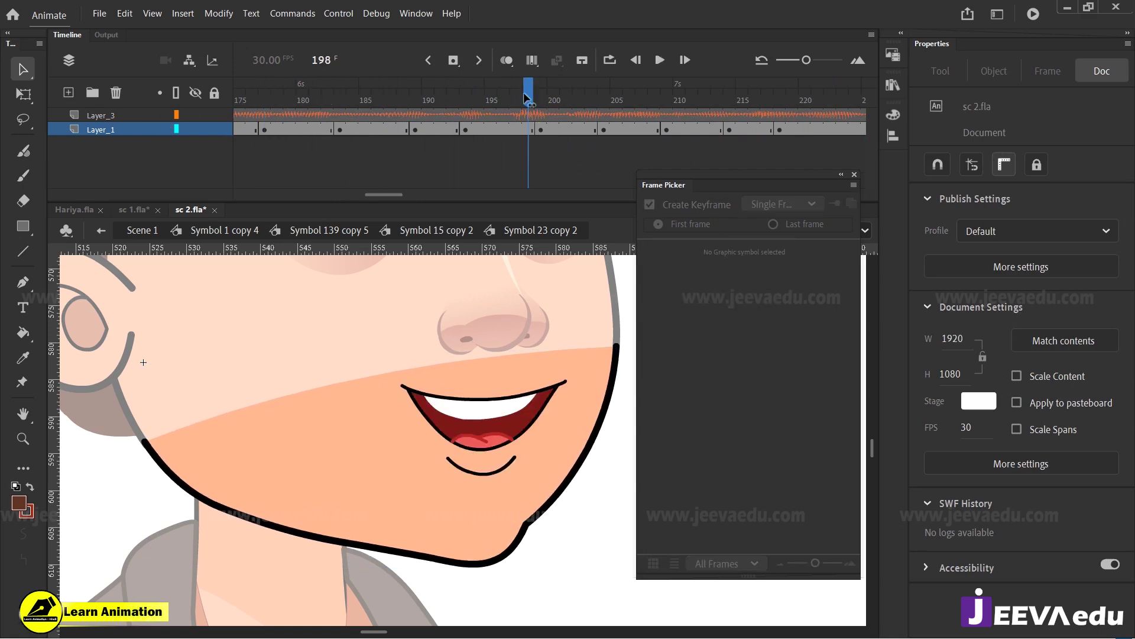
Step: Replay the pasted mouth keyframes between about frames 175 and 200 to check how they match the voice
left_click_drag(525, 98, 443, 112)
key("Return")
left_click_drag(539, 100, 381, 151)
key("Return")
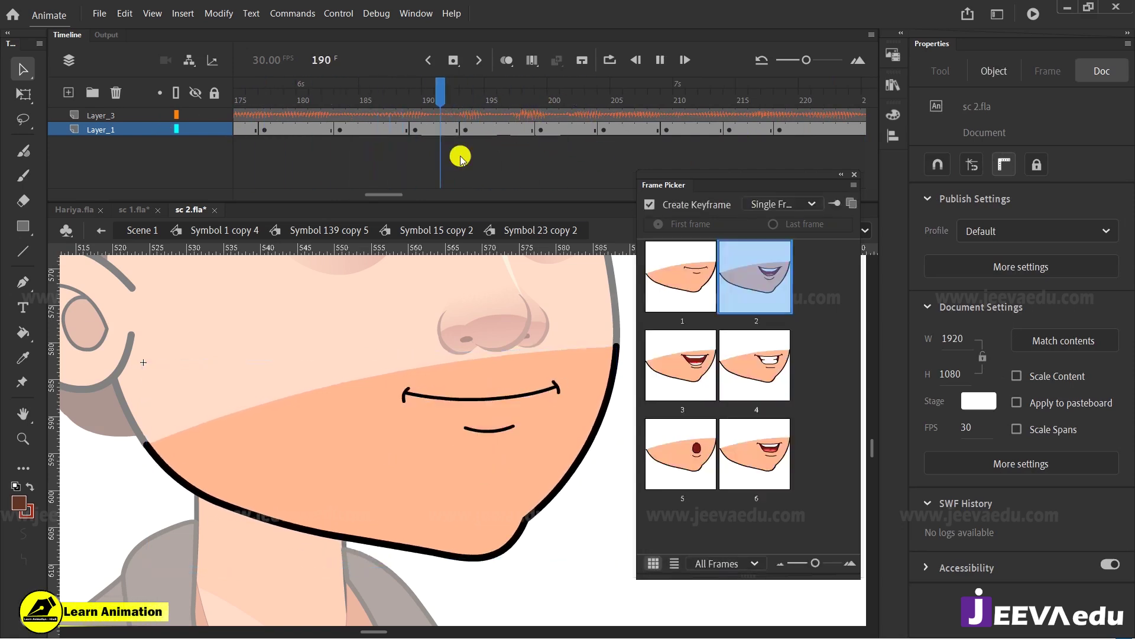
key("Return")
left_click_drag(331, 103, 241, 104)
key("Return")
key("Return")
left_click(341, 128)
key("Return")
key("Return")
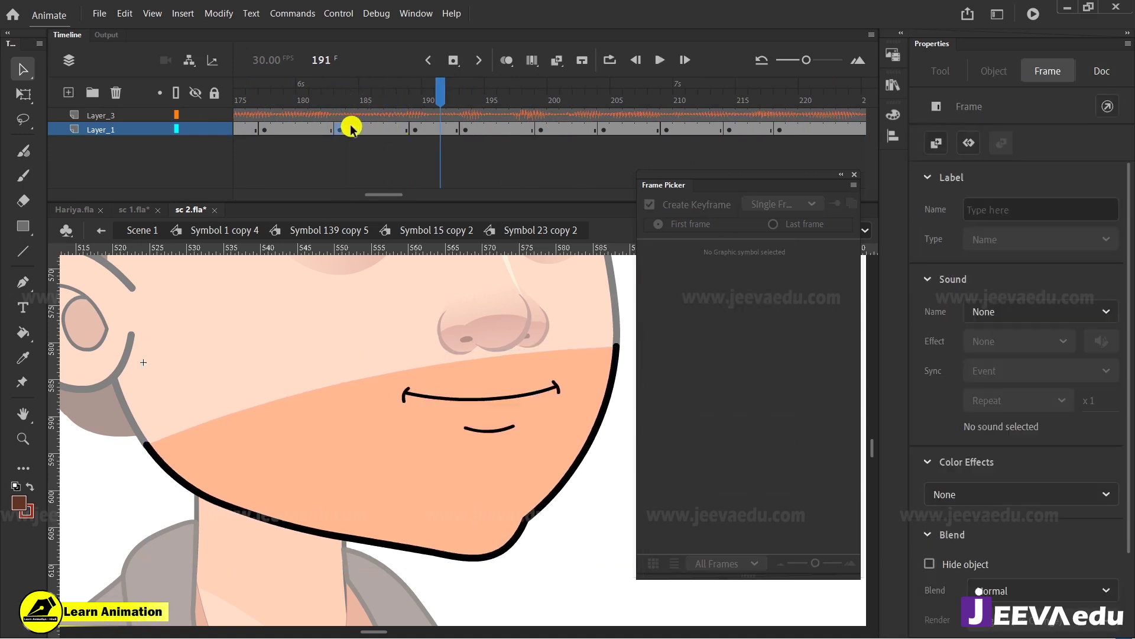
Step: Change the mouth at frame 183 on Layer_1 to mouth shape 5 and play the section again
left_click(343, 130)
left_click(697, 466)
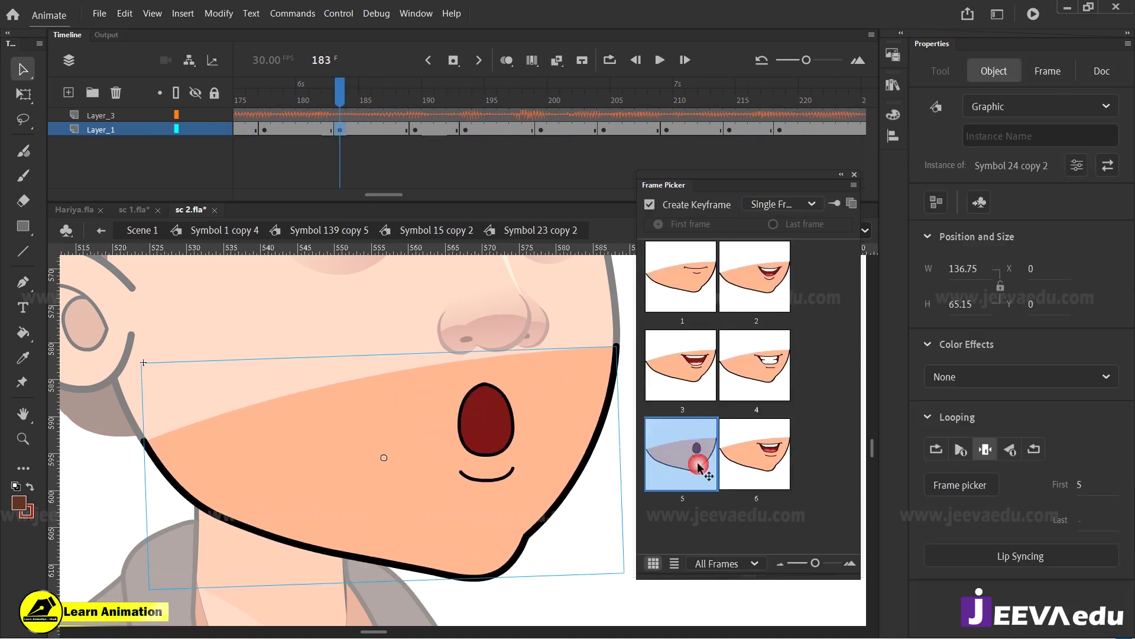
left_click(355, 102)
left_click(291, 112)
left_click(279, 101)
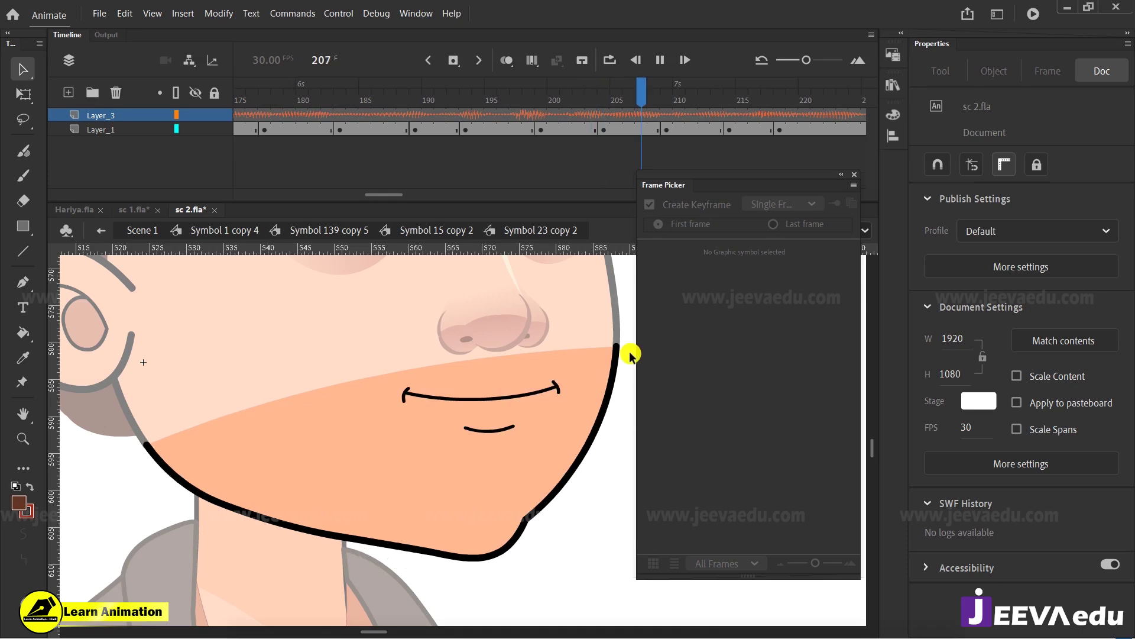
key("Return")
Step: Change the mouth at frame 199 on Layer_1 to mouth shape 2 and replay the section with the voice
left_click_drag(767, 102, 541, 130)
left_click(738, 293)
left_click_drag(534, 86, 329, 123)
key("Return")
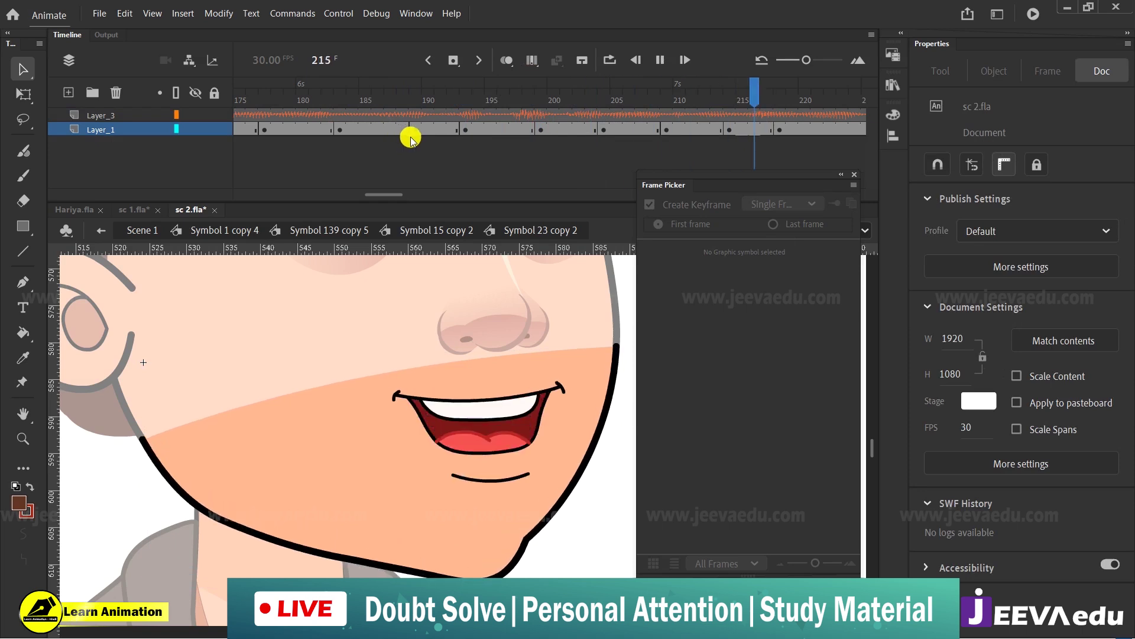
key("Return")
left_click_drag(414, 104, 127, 136)
key("Return")
key("Return")
Step: Add mouth shape 4 at frame 223, shape 6 at frame 228 and the closed mouth, shape 1, at frame 232 on Layer_1
left_click(454, 129)
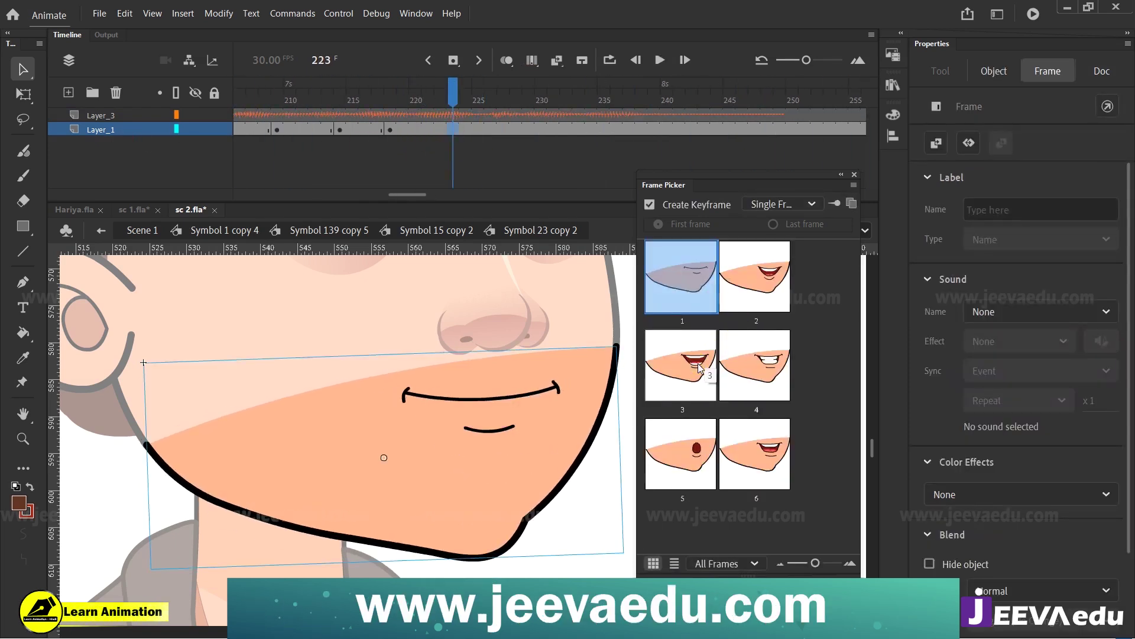
left_click(697, 363)
left_click(778, 379)
left_click(516, 129)
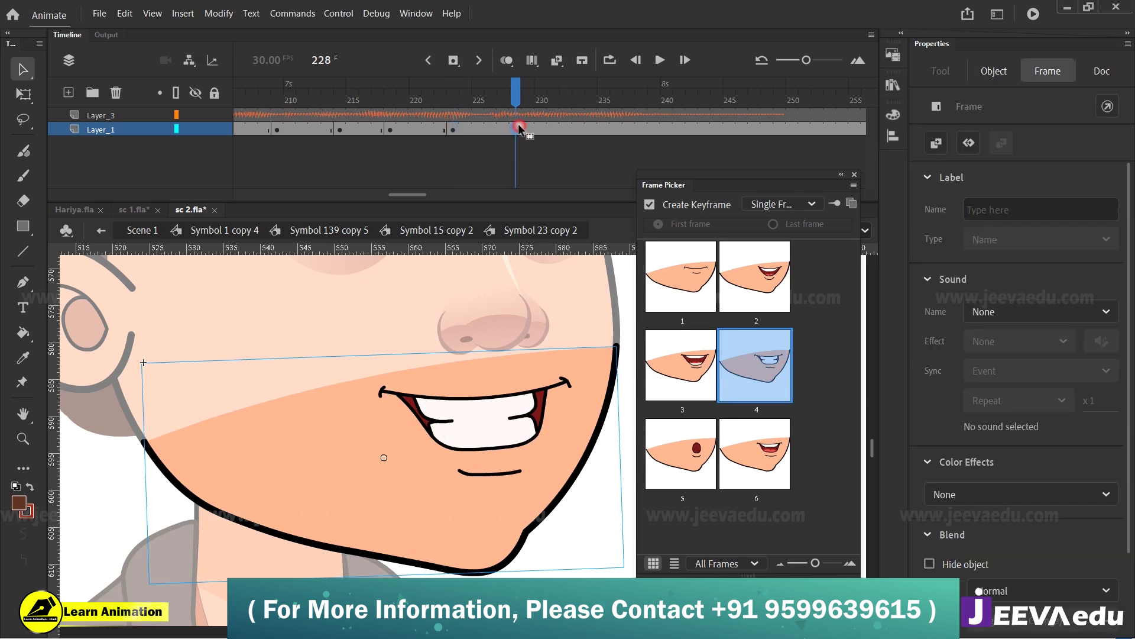
left_click(752, 277)
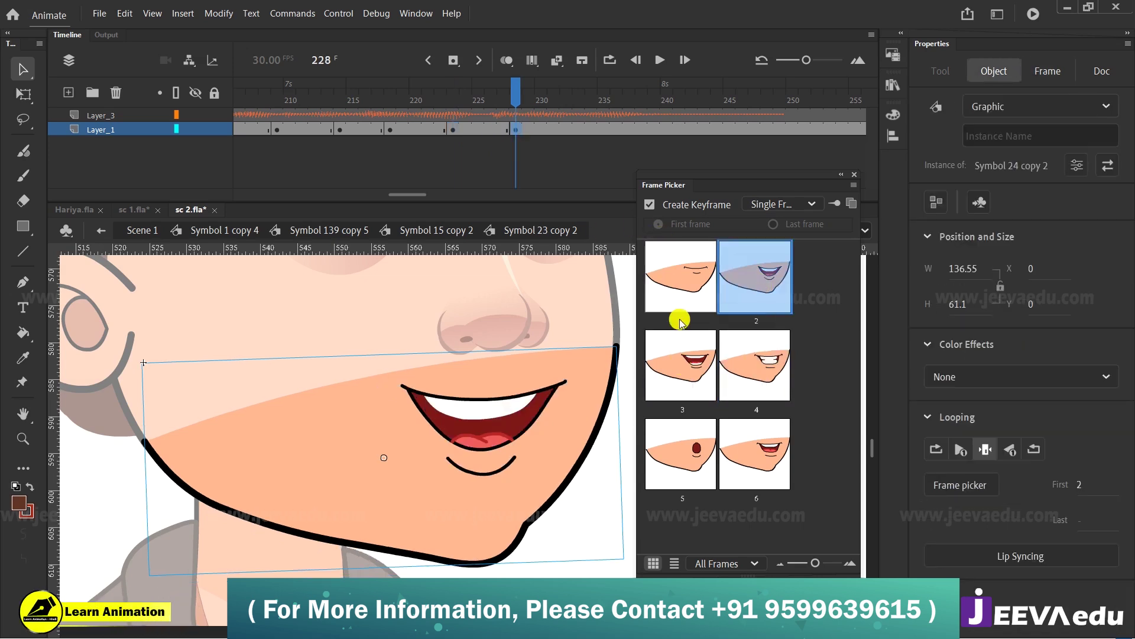
left_click(748, 451)
left_click(566, 129)
left_click(677, 281)
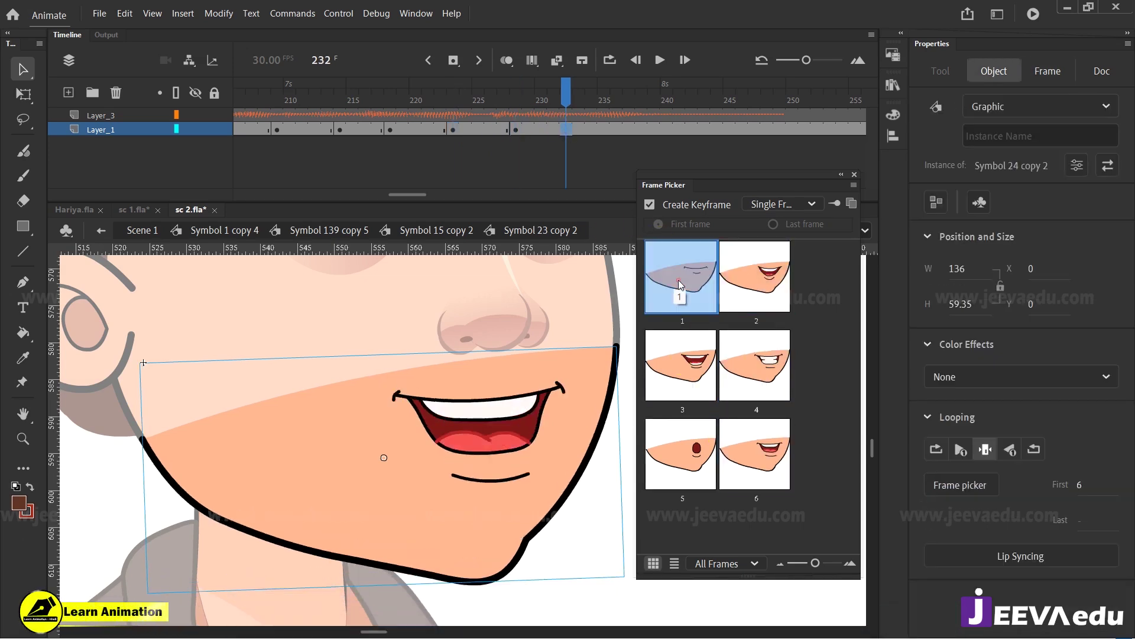
Step: Add mouth shape 2 at frame 236 and the closed mouth, shape 1, at frame 240 on Layer_1 and replay the ending
left_click(617, 130)
left_click(756, 277)
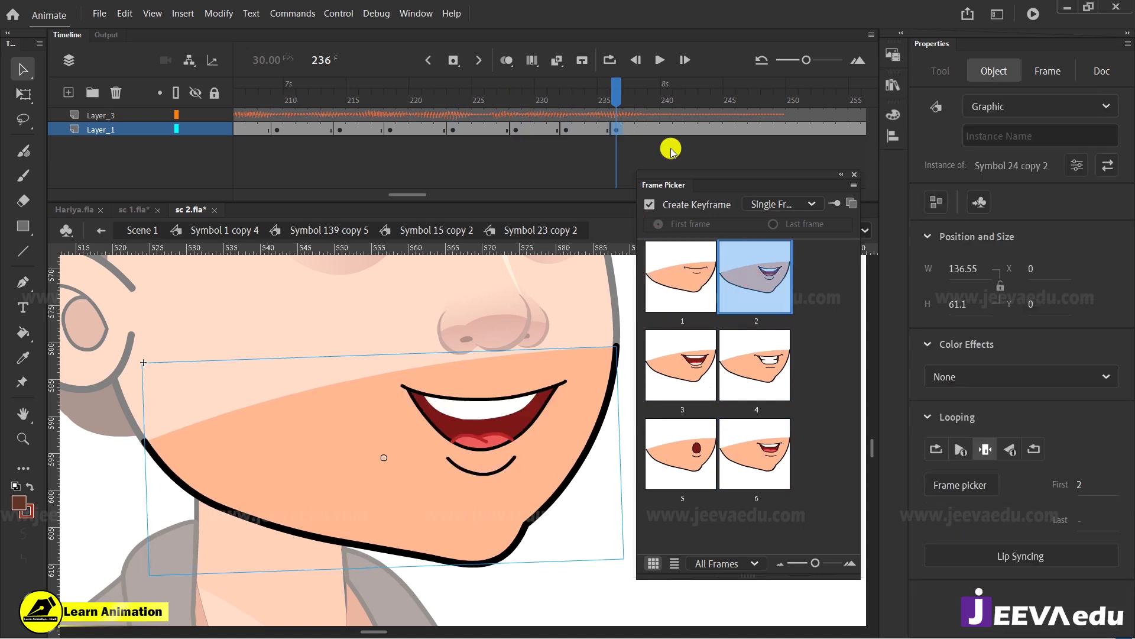
left_click(662, 129)
left_click(675, 256)
key("Return")
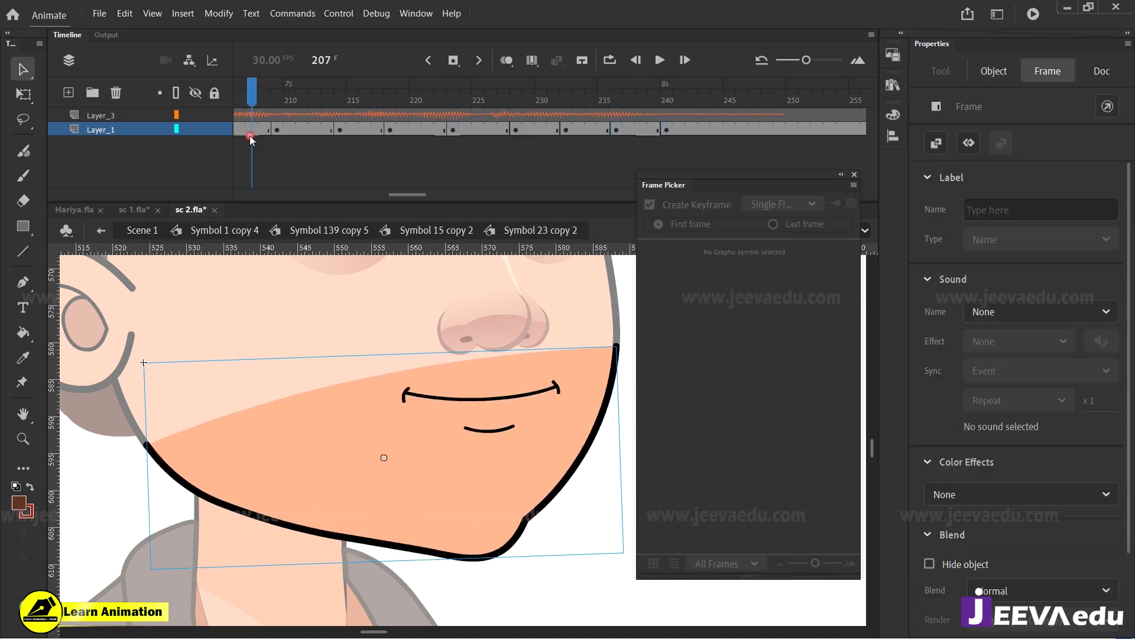
key("Return")
left_click_drag(353, 104, 414, 123)
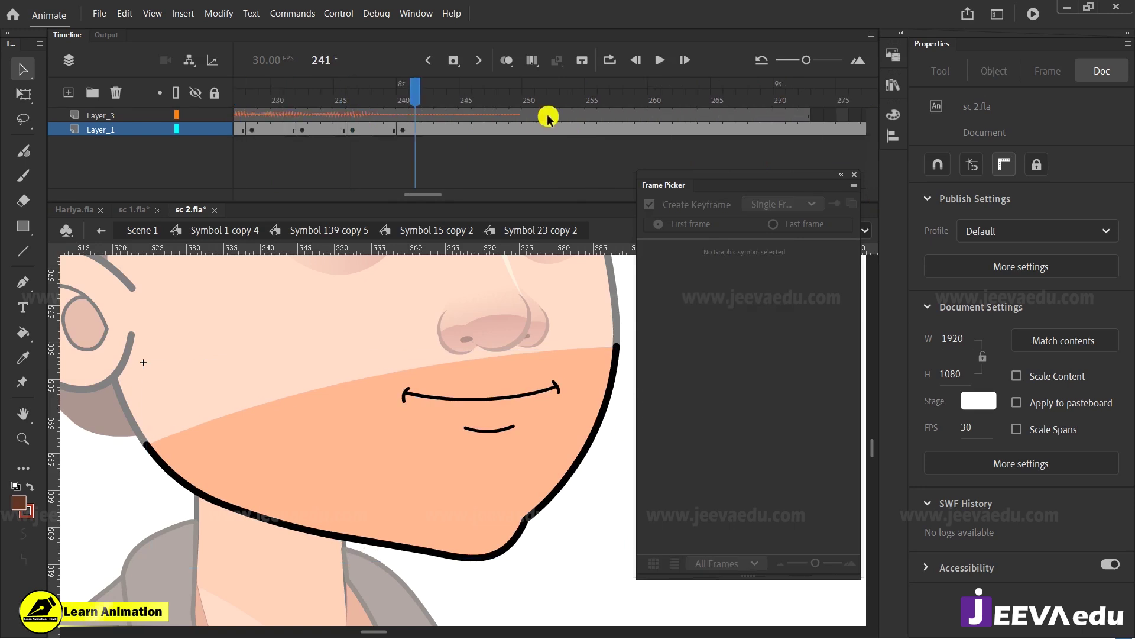
Step: Close the Frame Picker and remove all frames after frame 248 on both the voice and mouth layers
left_click_drag(477, 101, 567, 106)
left_click_drag(642, 116, 875, 204)
left_click(856, 201)
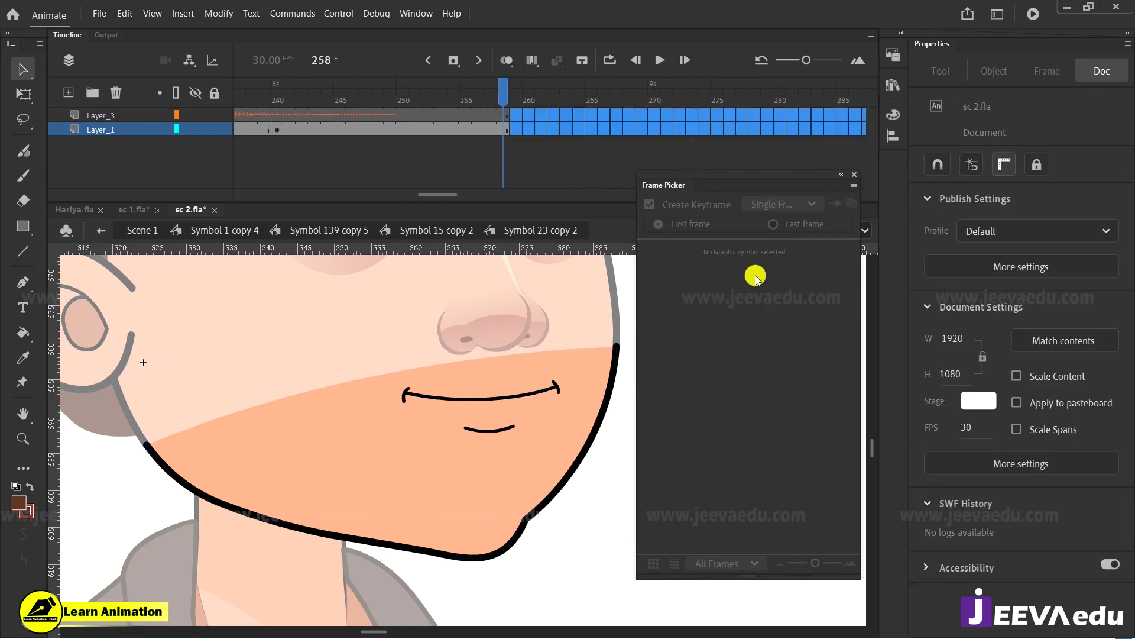
left_click(854, 176)
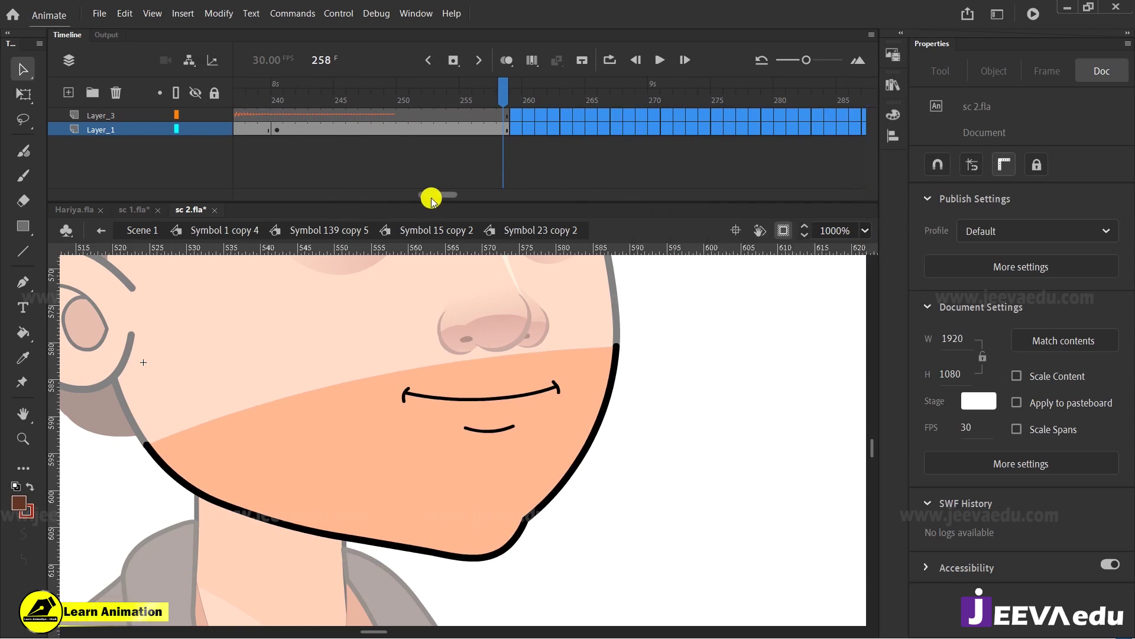
left_click_drag(431, 199, 413, 197)
left_click_drag(719, 114, 954, 209)
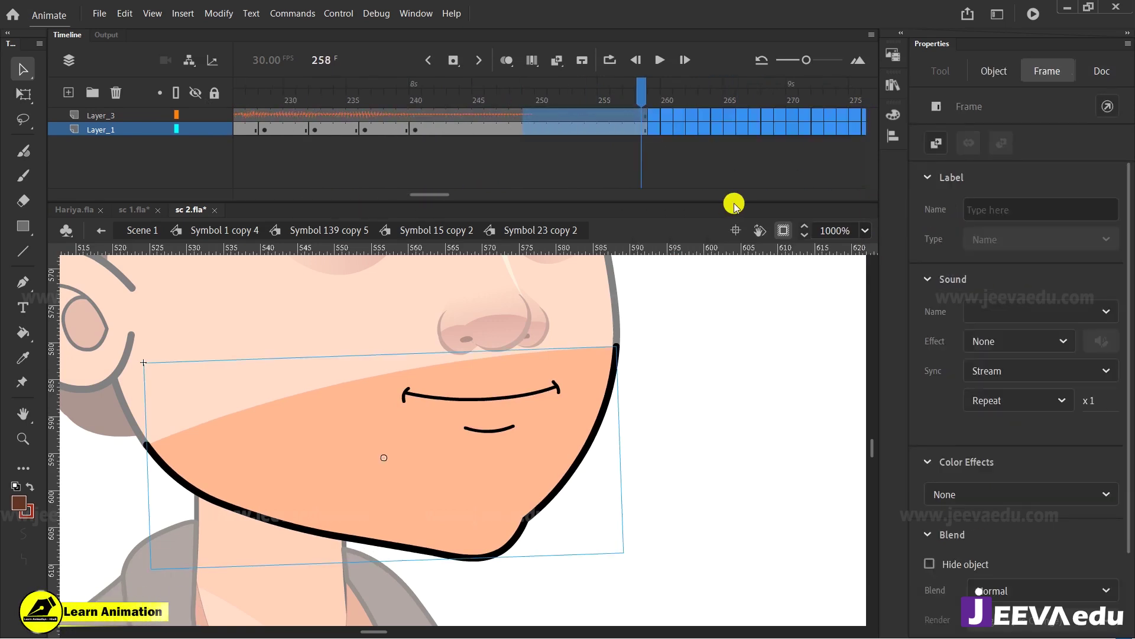
left_click(517, 163)
left_click(491, 101)
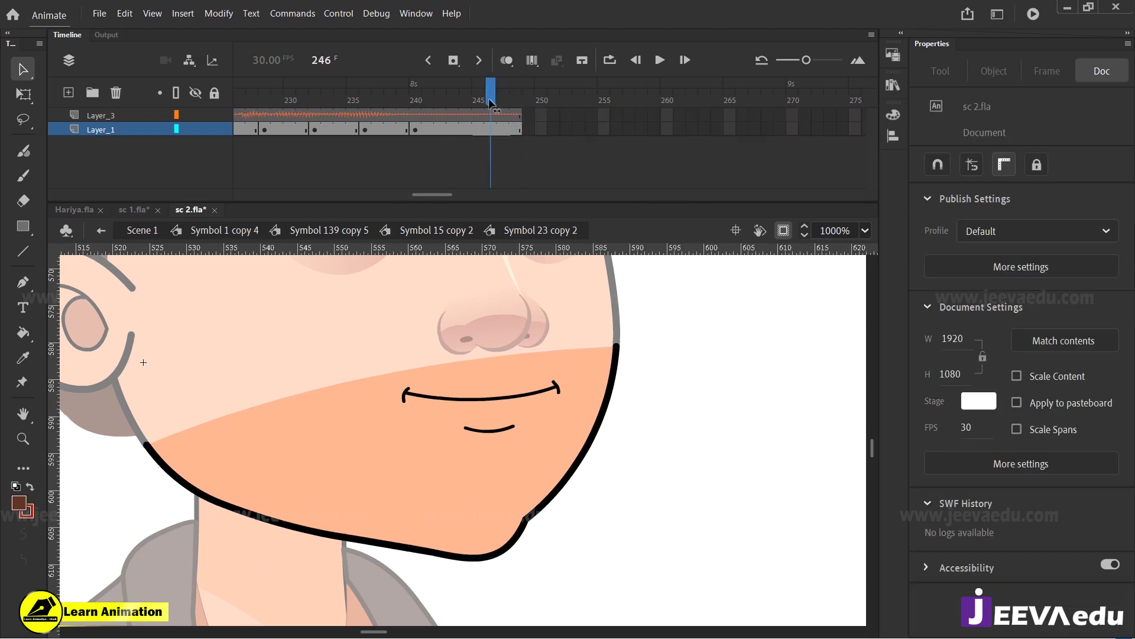
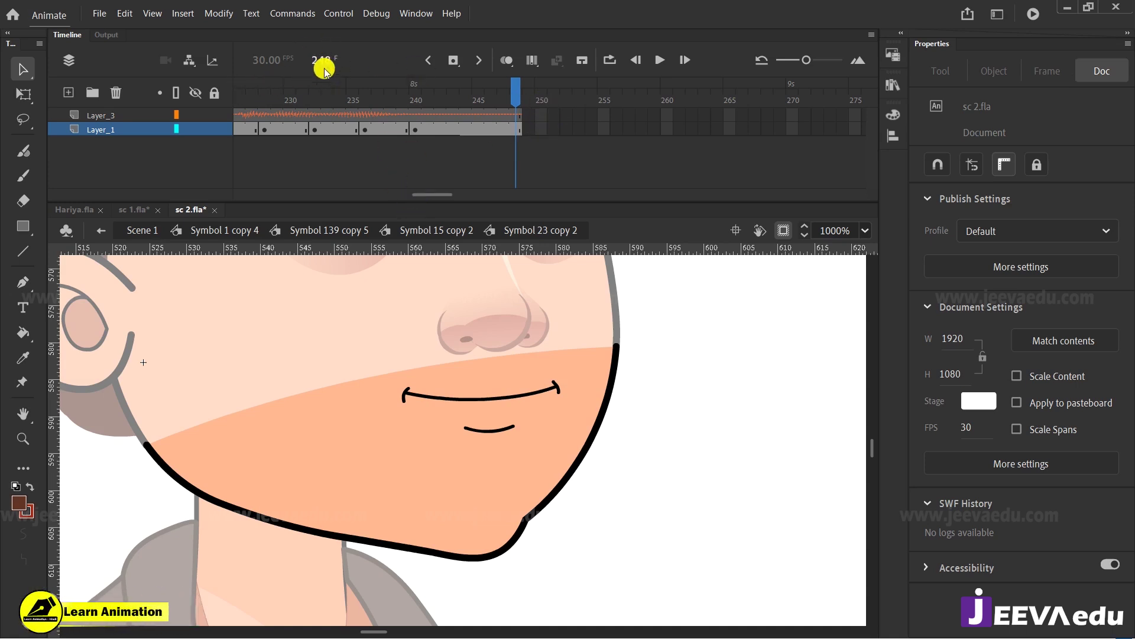
Step: Copy the voice layer, Layer_3, from the mouth symbol's timeline
left_click_drag(428, 196, 201, 194)
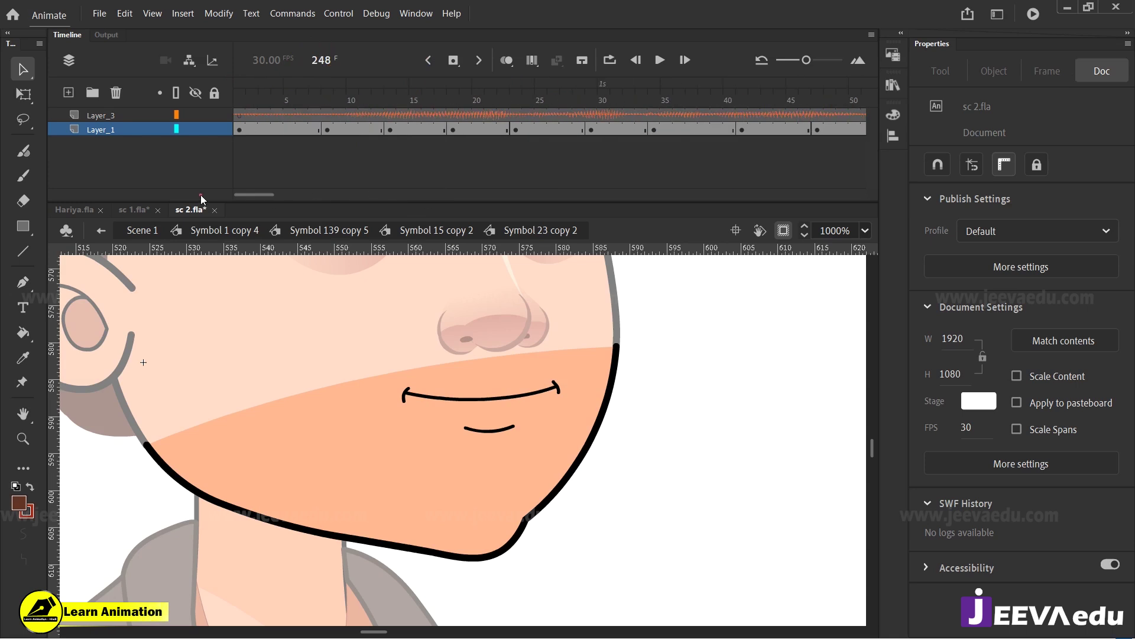
left_click(355, 114)
left_click(724, 121)
left_click(291, 133)
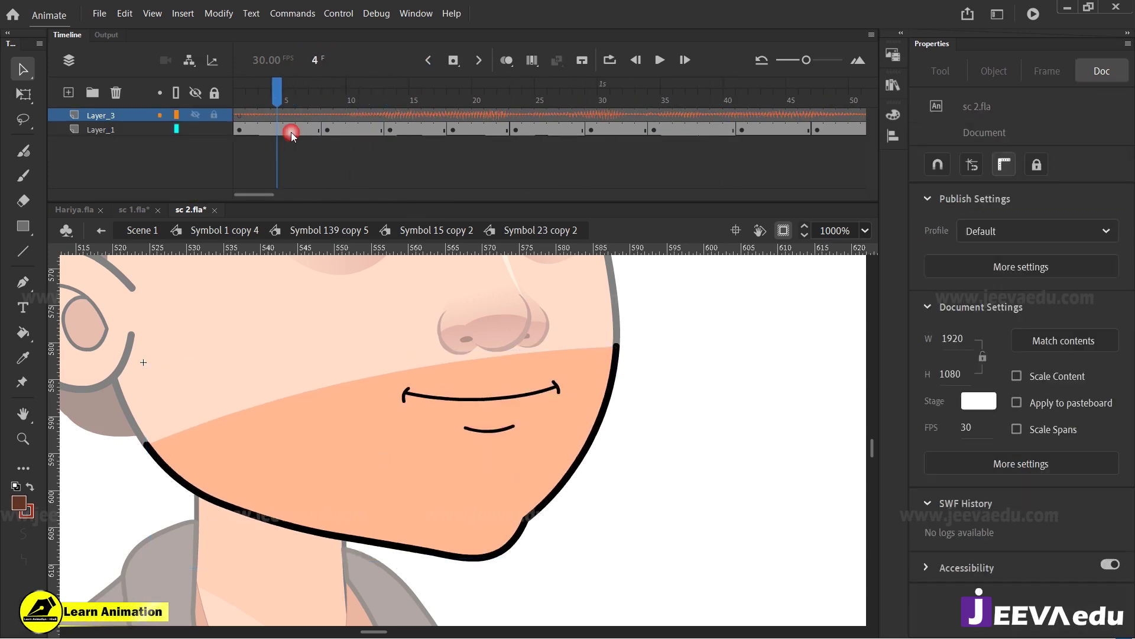
right_click(136, 114)
left_click(172, 241)
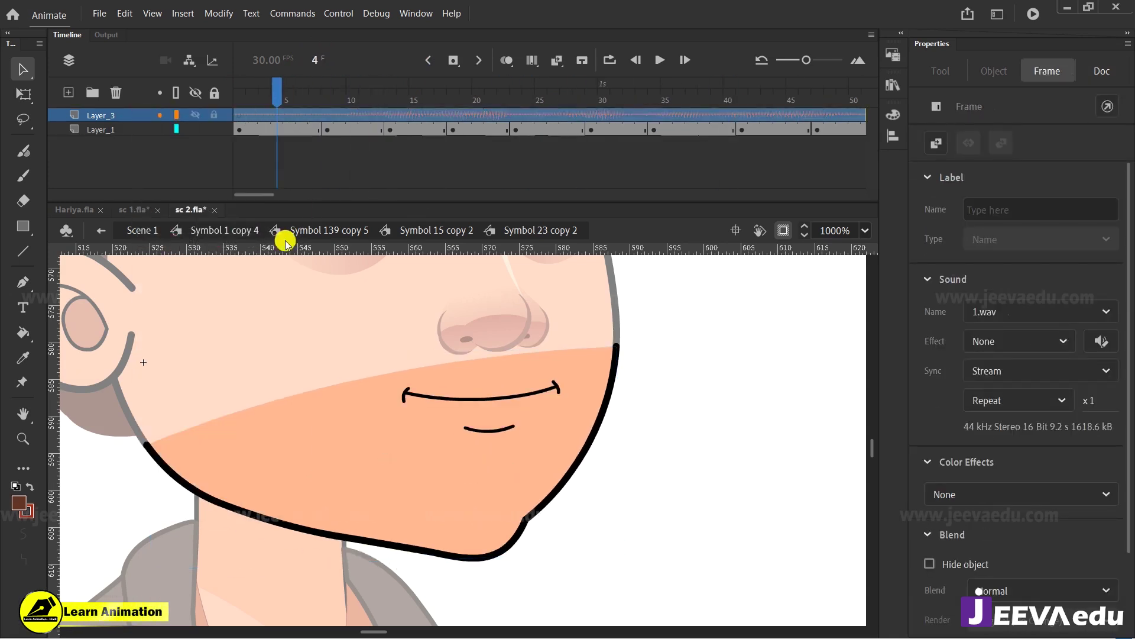
Step: Return to Symbol 1 copy 4, showing the whole seated boy, and play his body animation from the start
left_click(322, 235)
left_click(243, 231)
key("z")
left_click(416, 450, "alt")
left_click(416, 450, "alt")
left_click(425, 450, "alt")
left_click(457, 454, "alt")
left_click_drag(413, 370, 552, 563)
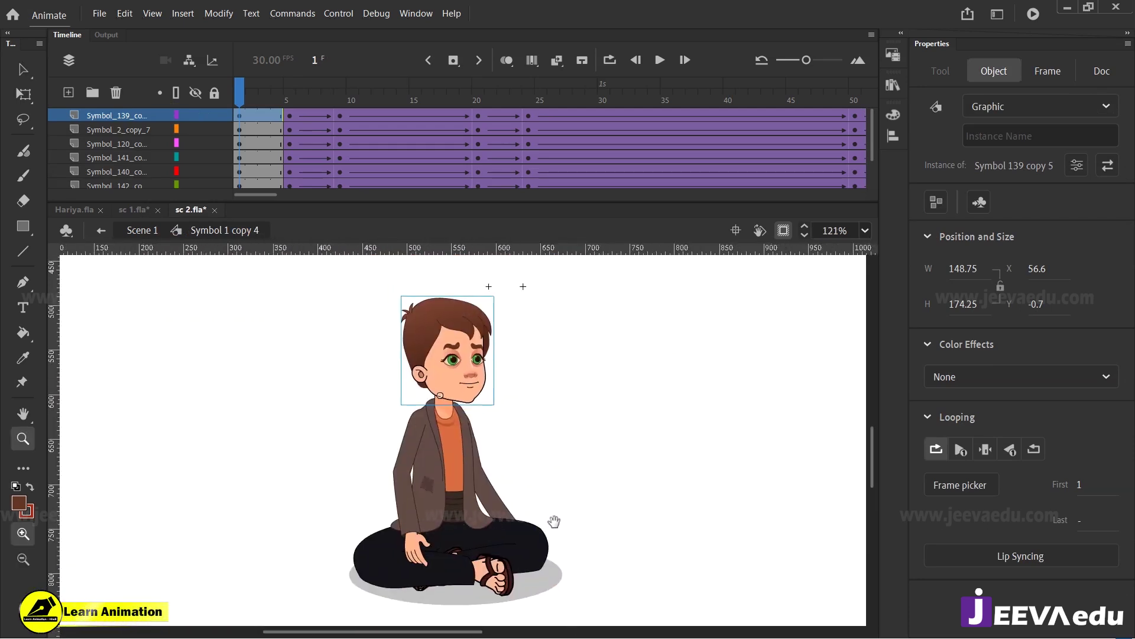
left_click(299, 114)
key("Return")
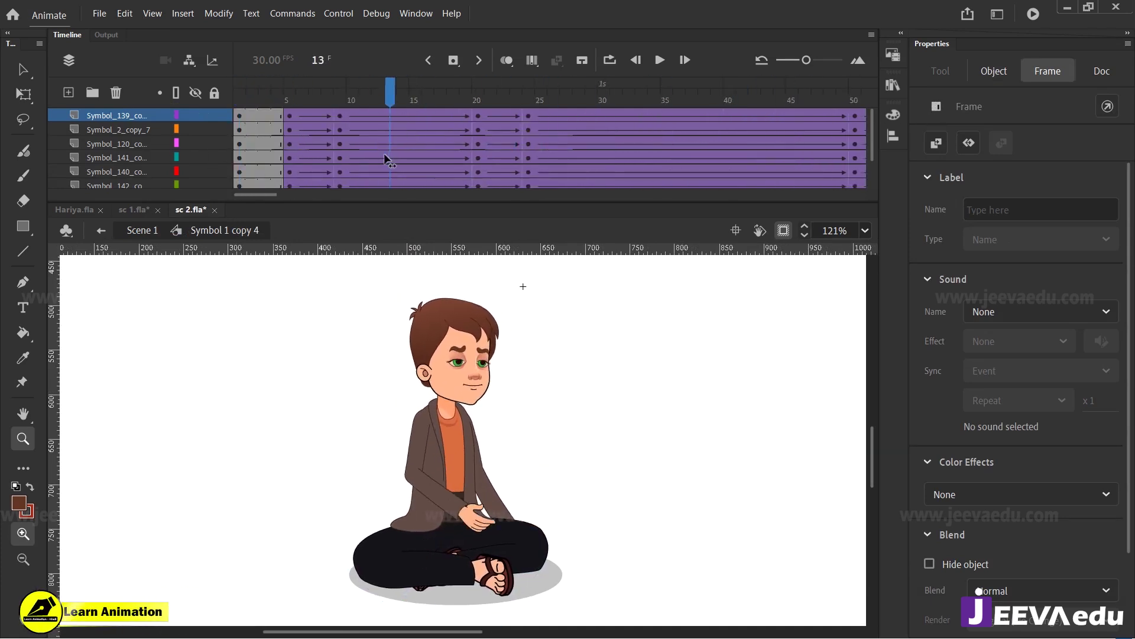
Step: Paste the copied voice layer above the head layer in Symbol 1 copy 4
left_click_drag(557, 157, 153, 134)
right_click(116, 115)
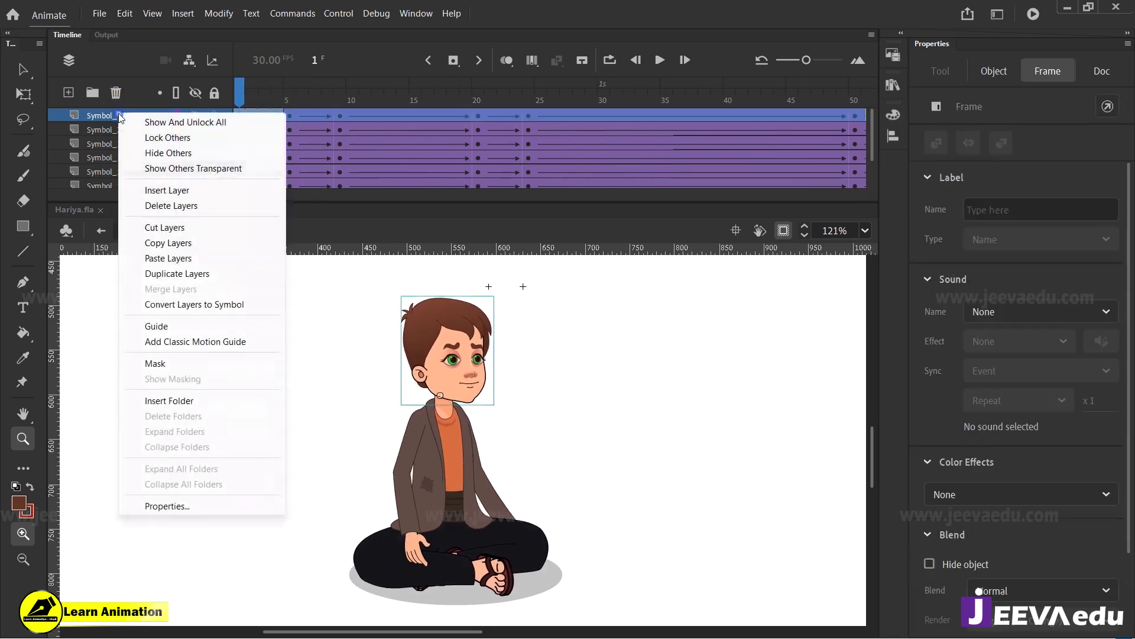
left_click(188, 259)
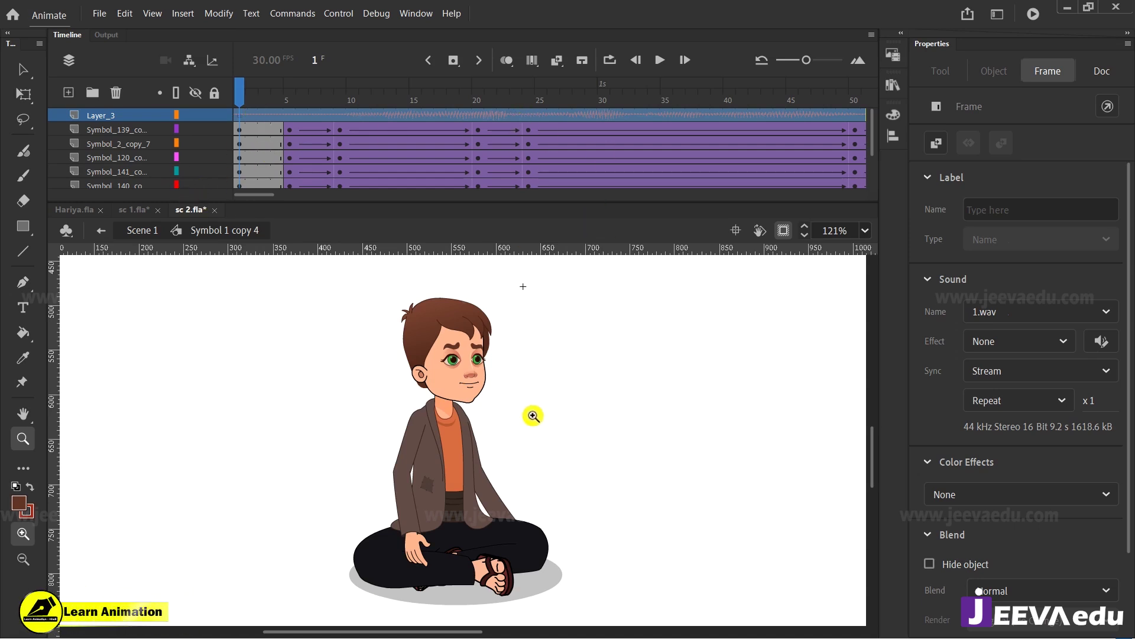
Step: Extend all of the boy's body layers to frame 248 to match the length of the voice layer
left_click_drag(256, 197, 427, 197)
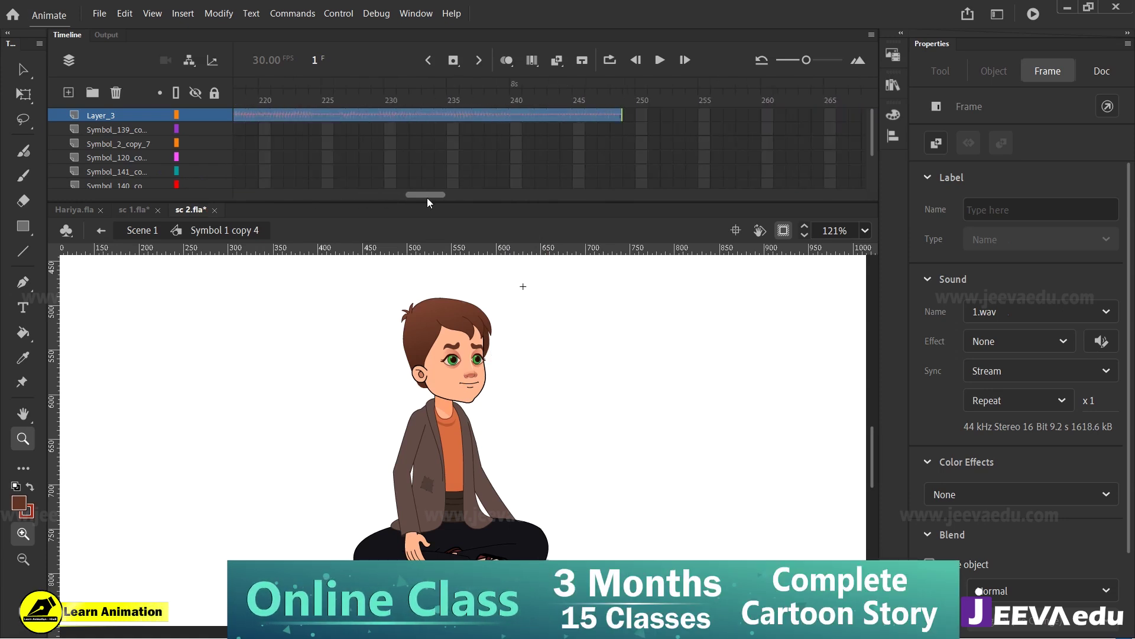
left_click(616, 139)
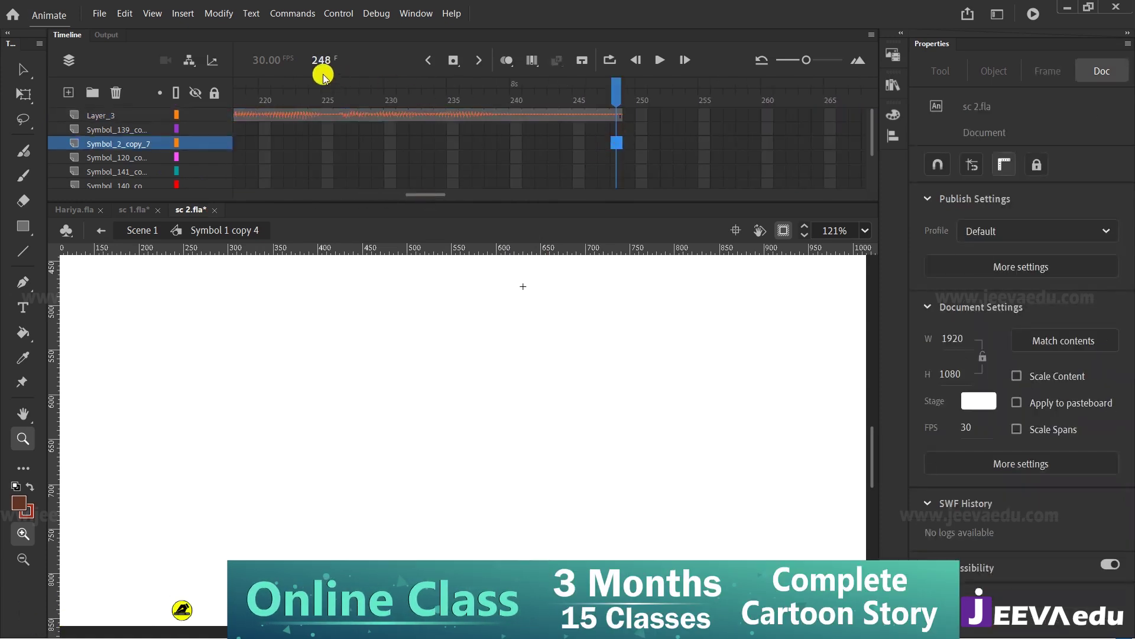
left_click(670, 169)
left_click_drag(618, 168, 617, 210)
scroll(618, 154, "up", 3)
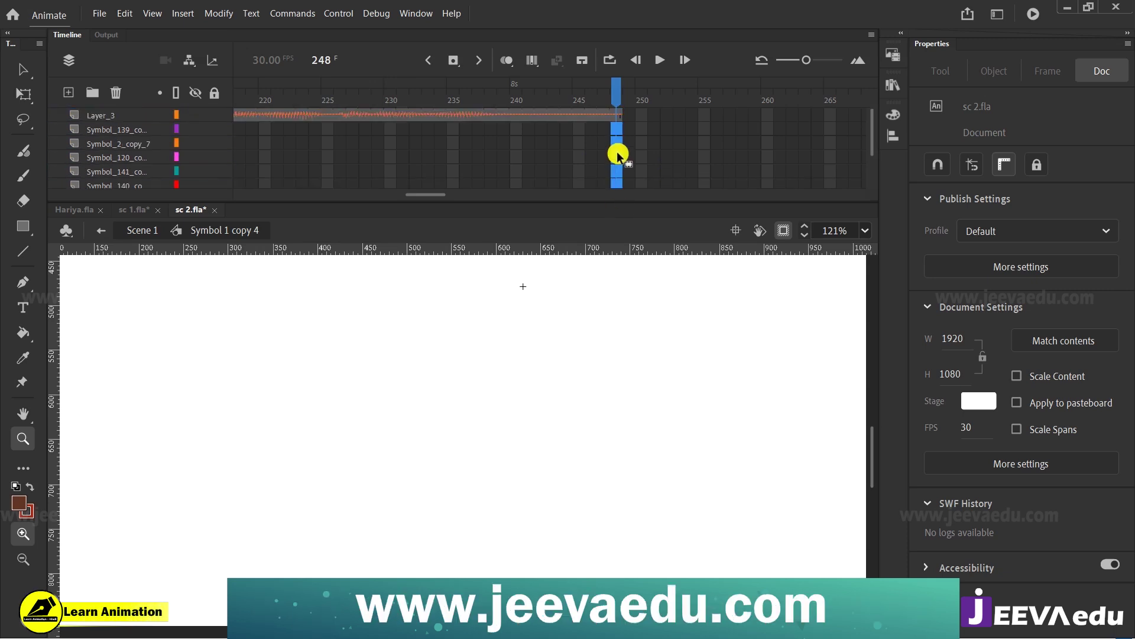
key("F5")
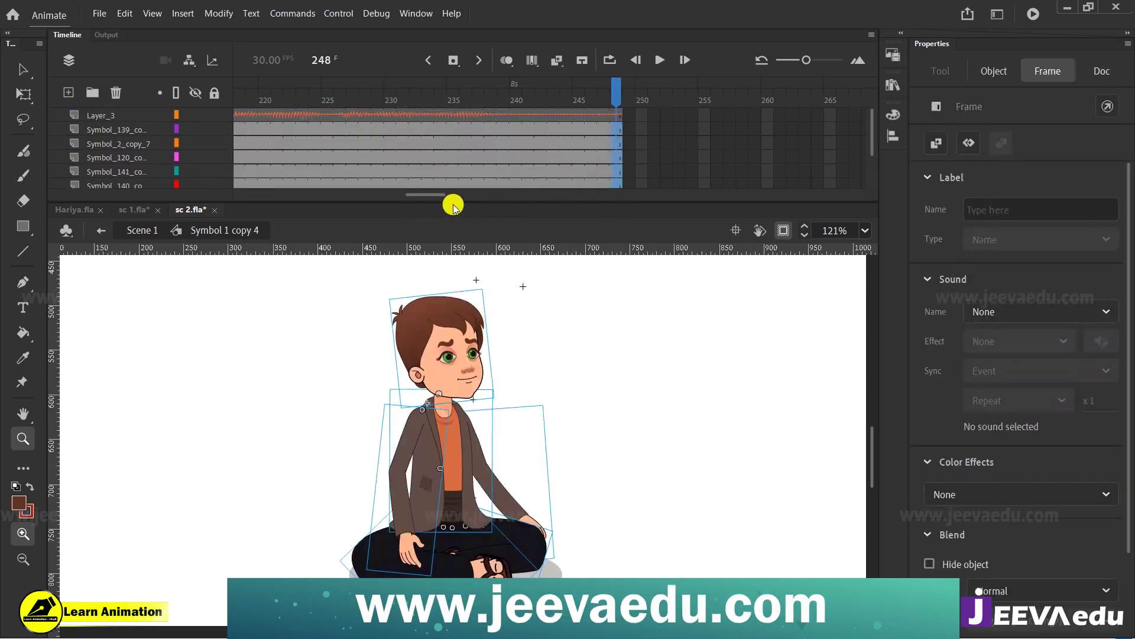
Step: Play the seated boy with the voice from the start and check the body movement against the last keyframes at frame 110
left_click_drag(433, 199, 229, 191)
scroll(270, 109, "down", 2)
scroll(270, 119, "up", 2)
left_click(248, 95)
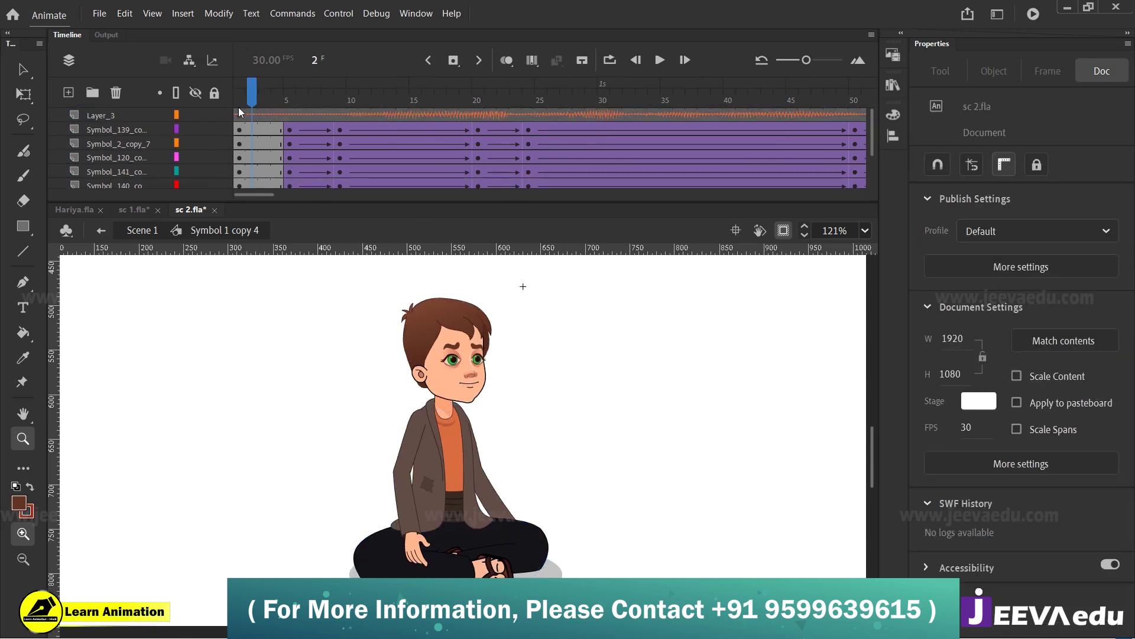
key("Return")
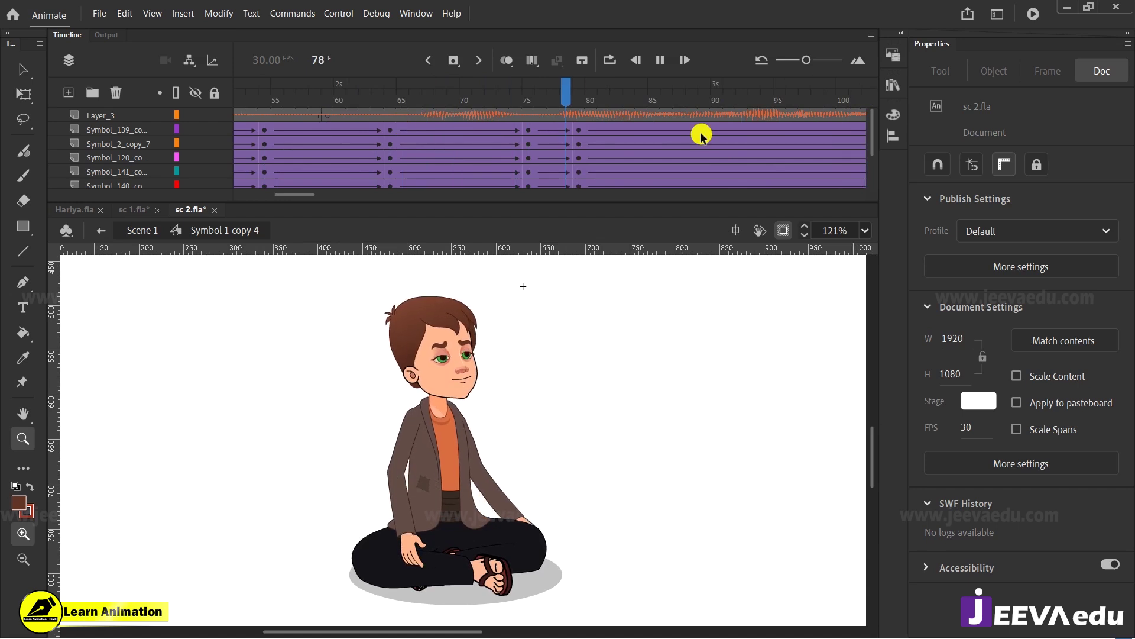
left_click(329, 131)
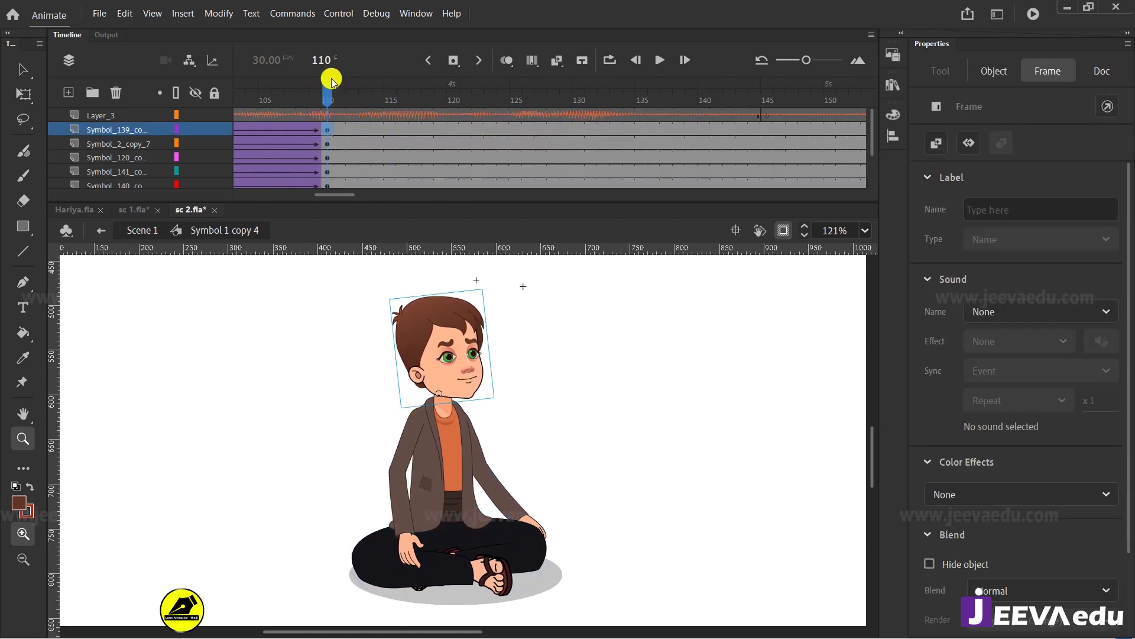
mouse_move(335, 192)
left_mouse_down()
mouse_move(257, 198)
mouse_move(469, 201)
mouse_move(328, 201)
left_mouse_up()
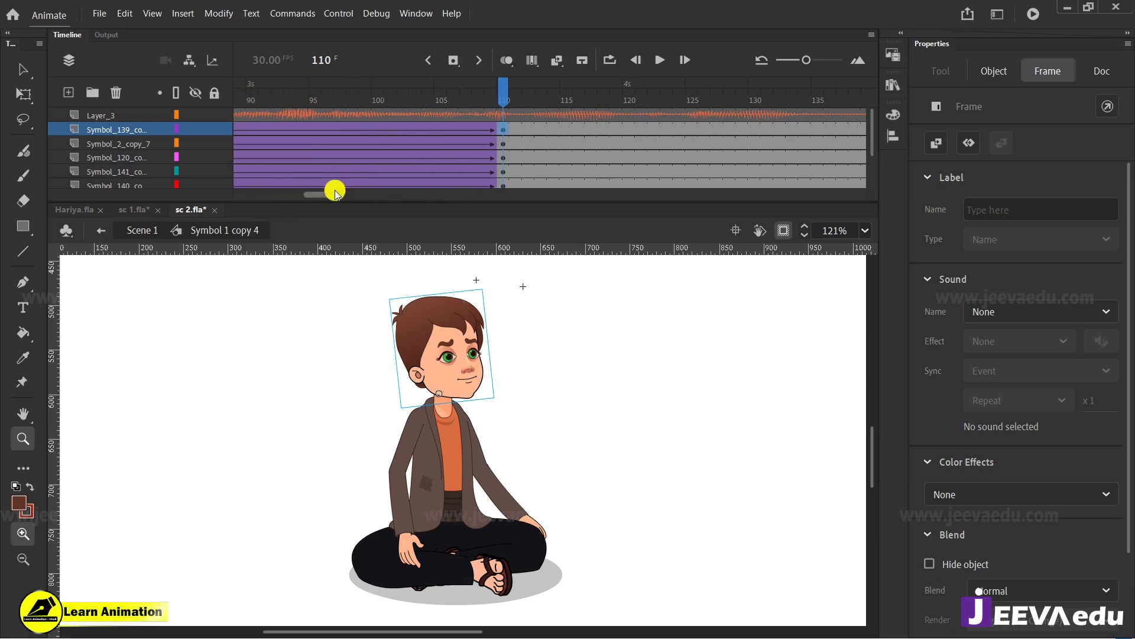
left_click_drag(335, 193, 433, 200)
left_click(590, 156)
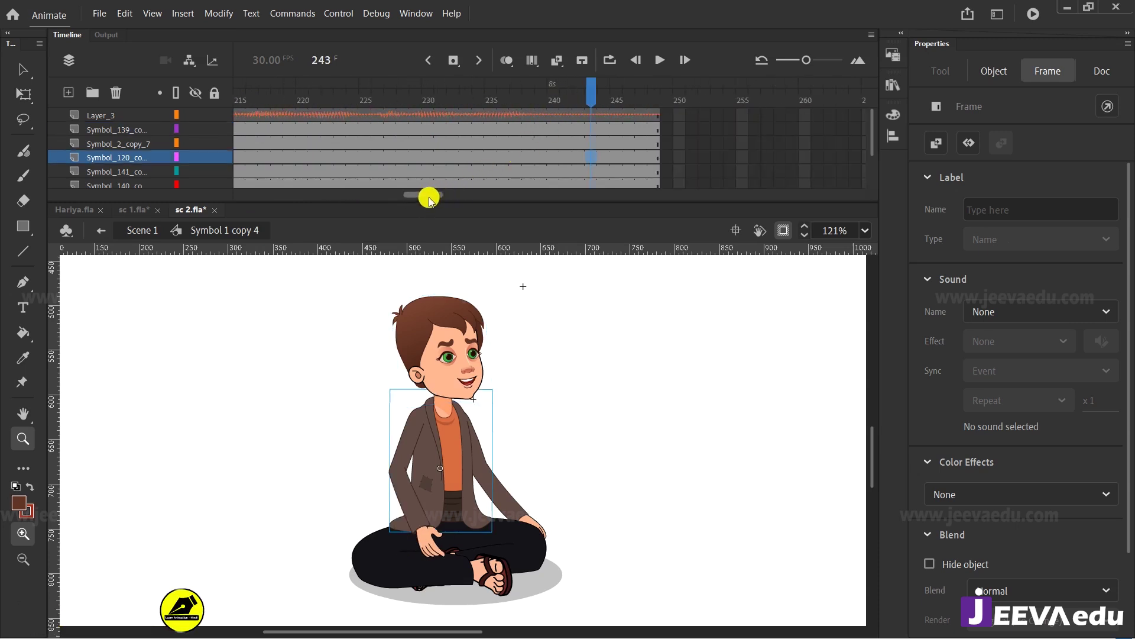
Step: Enlarge the timeline to show more layers and replay the body animation with the voice from frame 1
left_click_drag(431, 196, 339, 196)
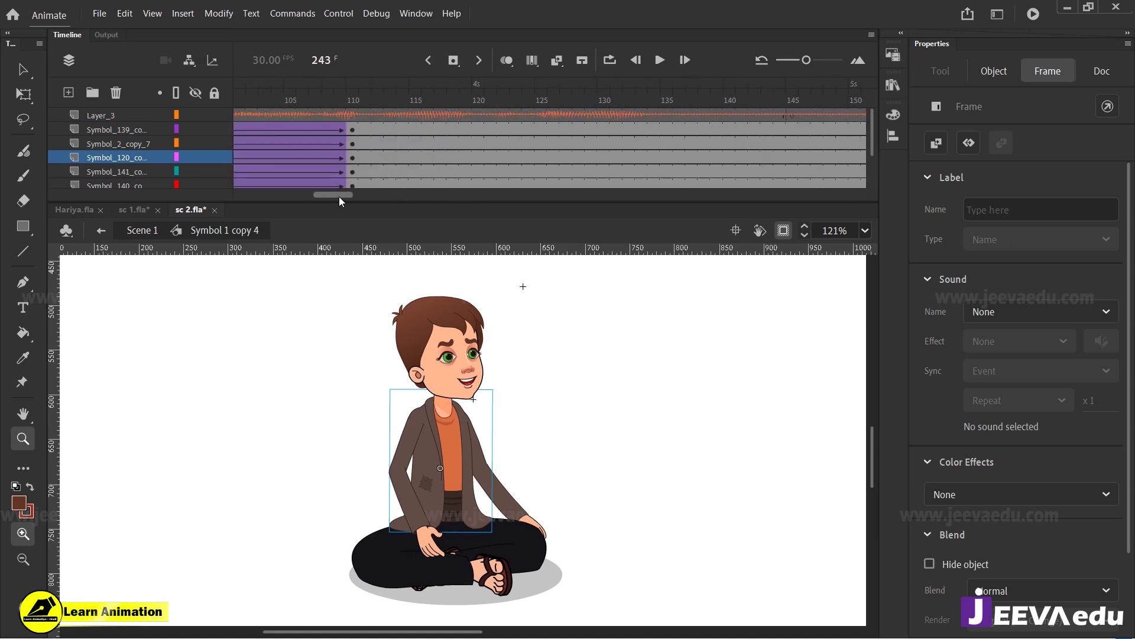
left_click_drag(476, 202, 476, 223)
left_click(357, 127)
left_click_drag(353, 102, 240, 113)
key("Return")
left_click(122, 146)
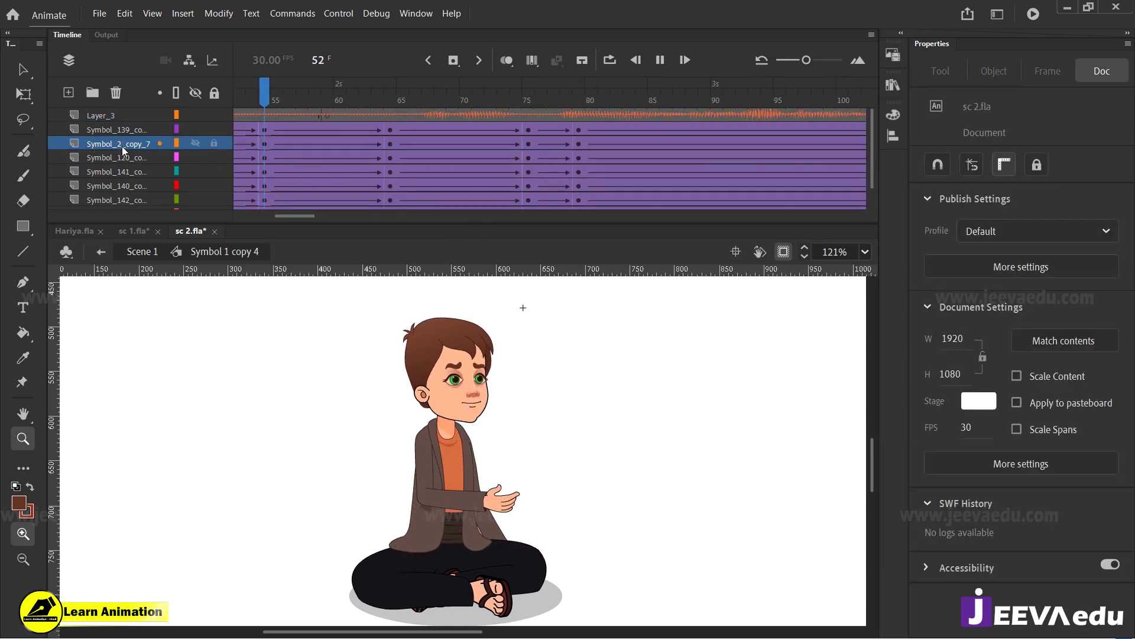
key("Return")
Step: Replay the voice and body movement from around the two-second mark to frame 127
left_click_drag(535, 101, 305, 115)
key("Return")
key("Return")
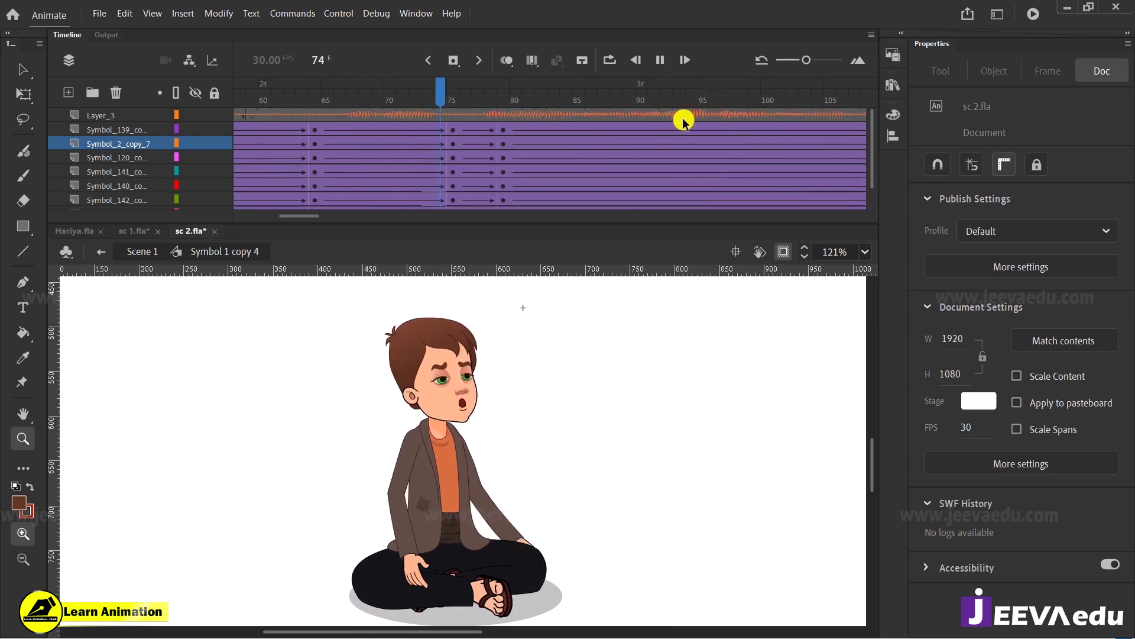
key("Return")
key("Return")
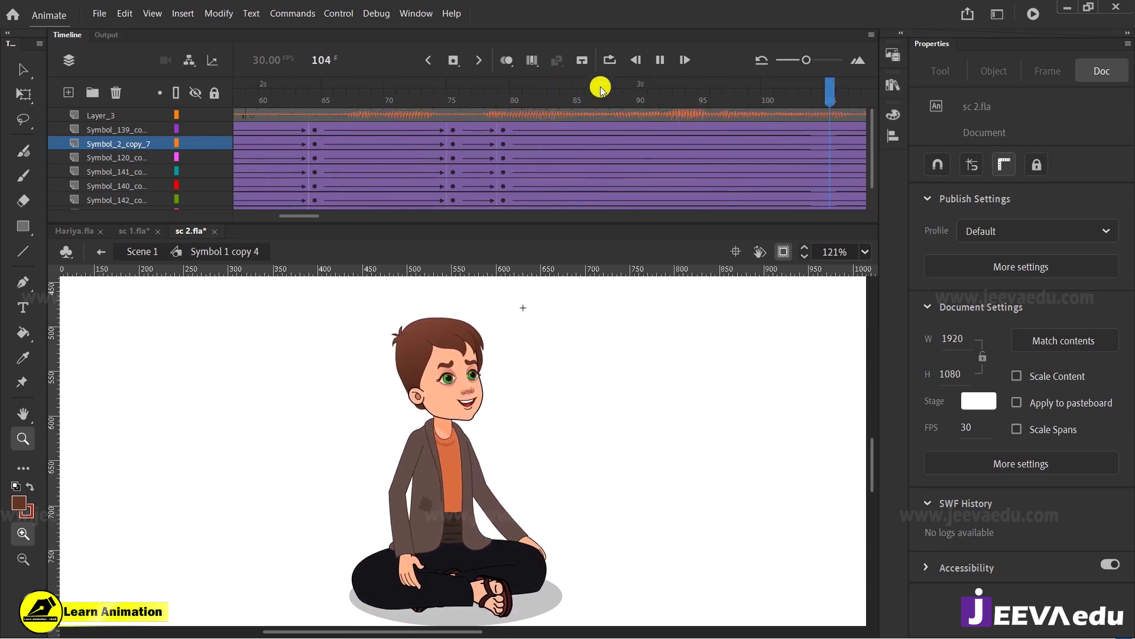
key("Return")
Step: Scrub through the arm and head movement up to frame 64 and inspect the boy's face there
left_click_drag(355, 216, 300, 217)
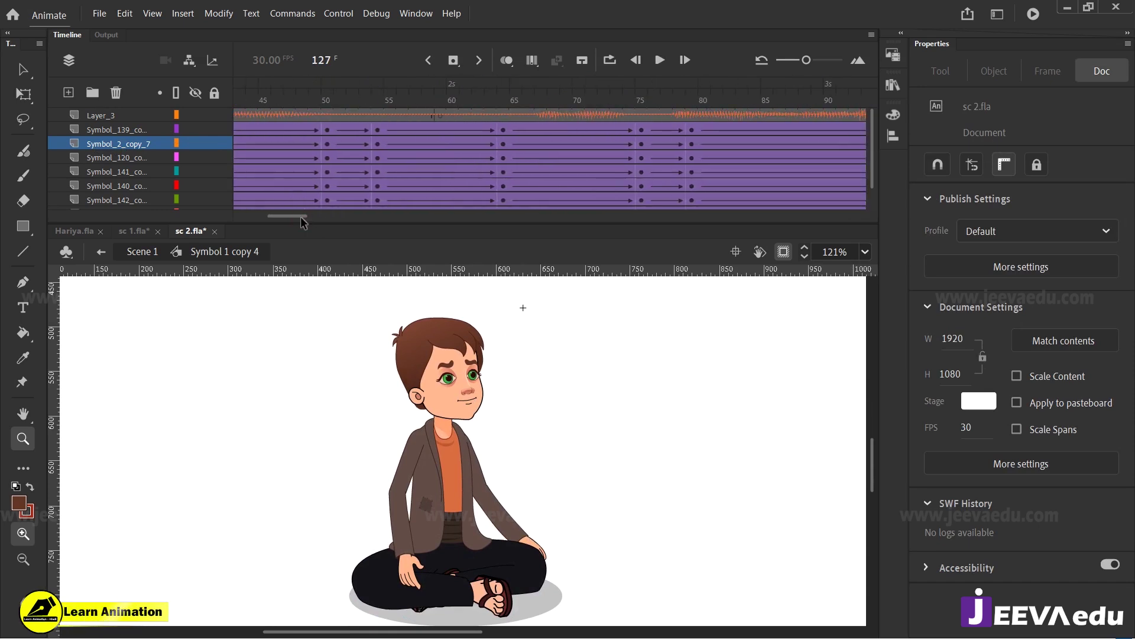
left_click(389, 89)
left_click(466, 144)
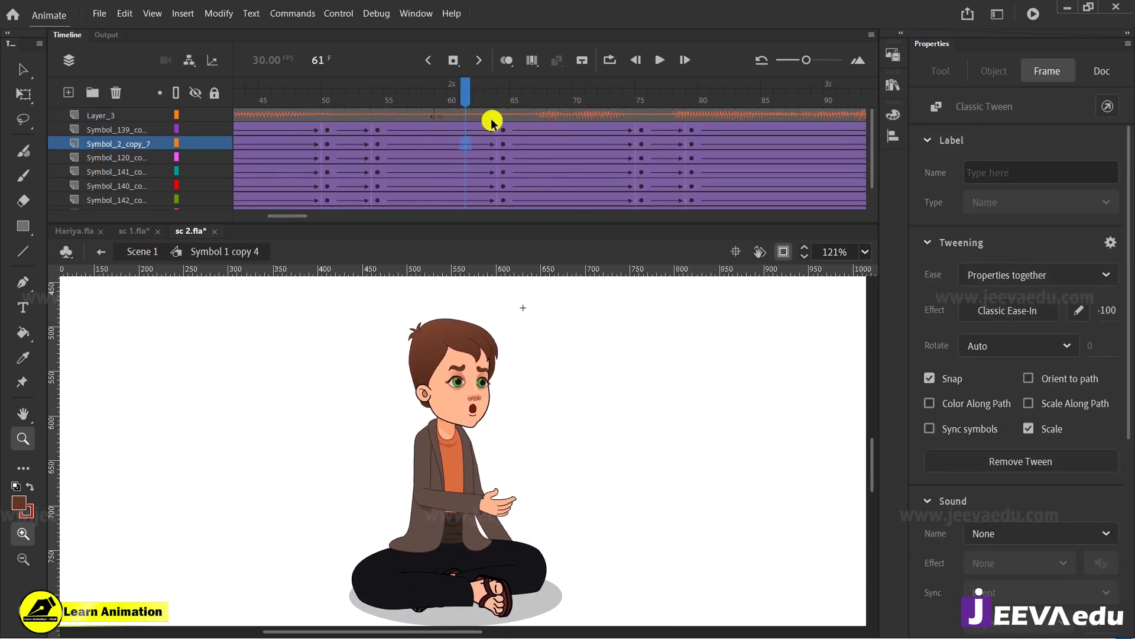
left_click_drag(378, 109, 512, 151)
left_click(464, 350)
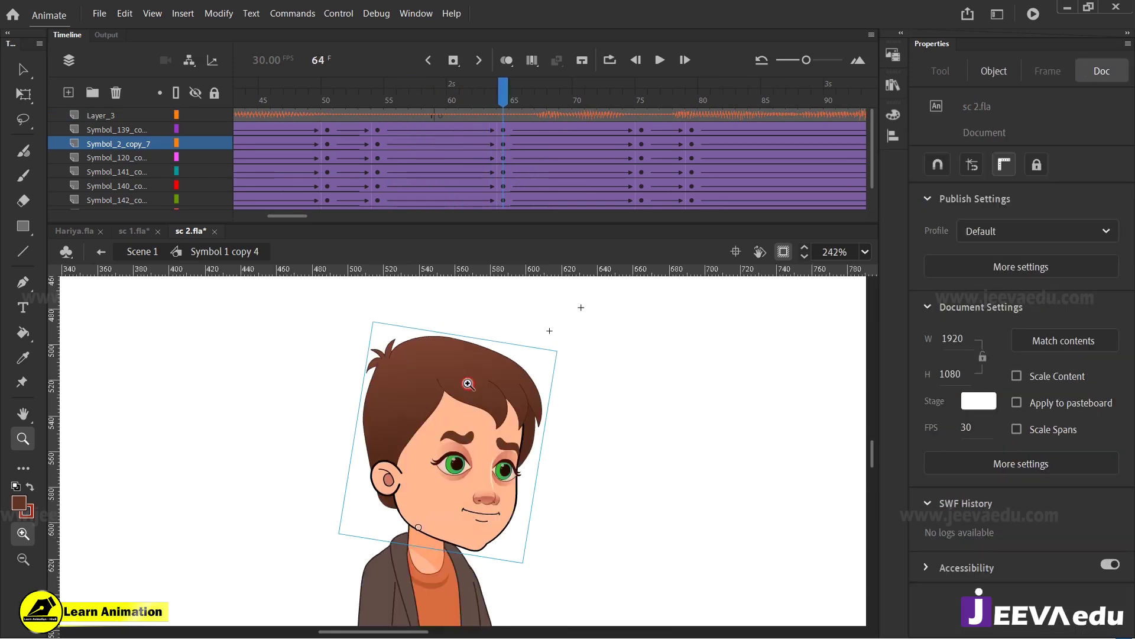
left_click(459, 476)
left_click(476, 463, "alt")
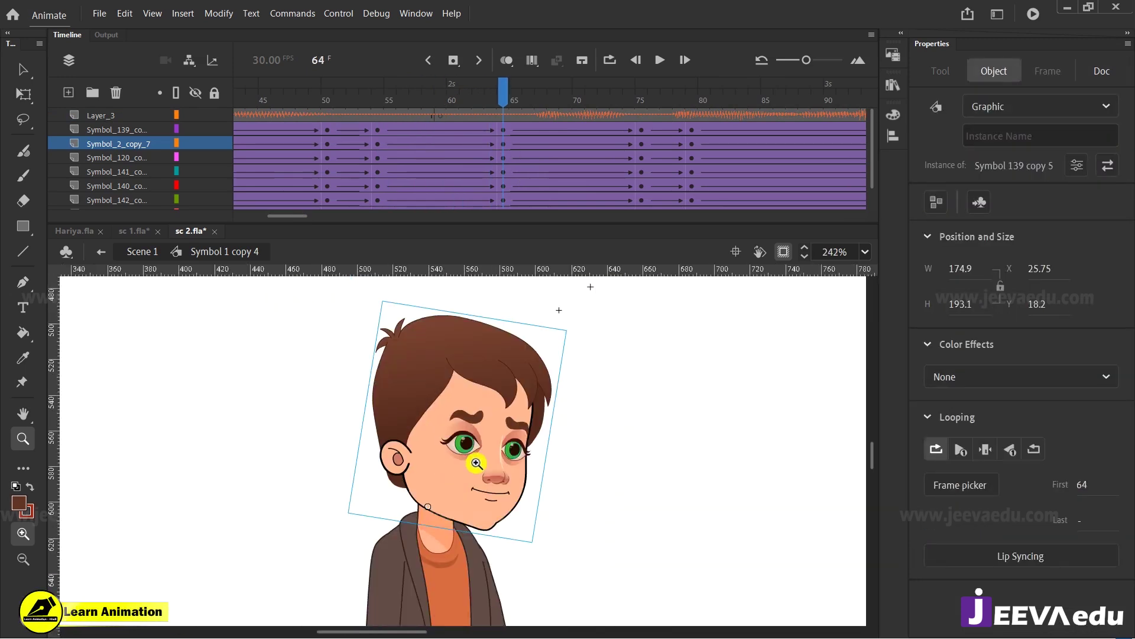
Step: Open the head symbol and the face symbol nested in it, Symbol 15 copy 2, at frame 64, close up on the eyes
key("v")
double_click(484, 446)
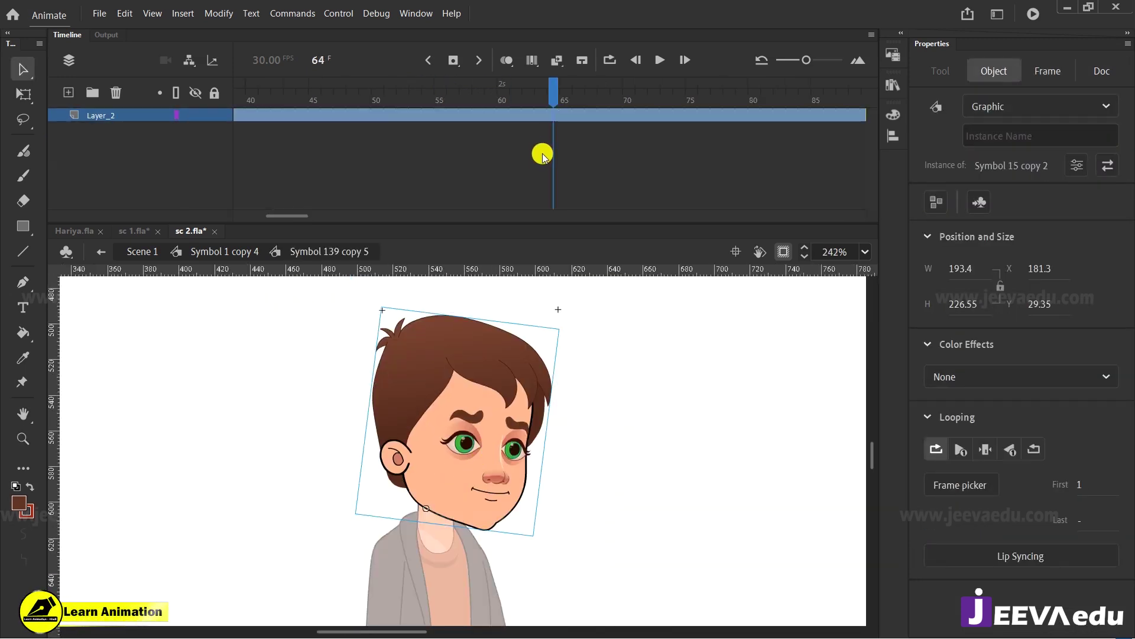
double_click(502, 415)
mouse_move(549, 147)
left_mouse_down()
mouse_move(463, 112)
mouse_move(559, 153)
left_mouse_up()
key("z")
left_click(491, 463)
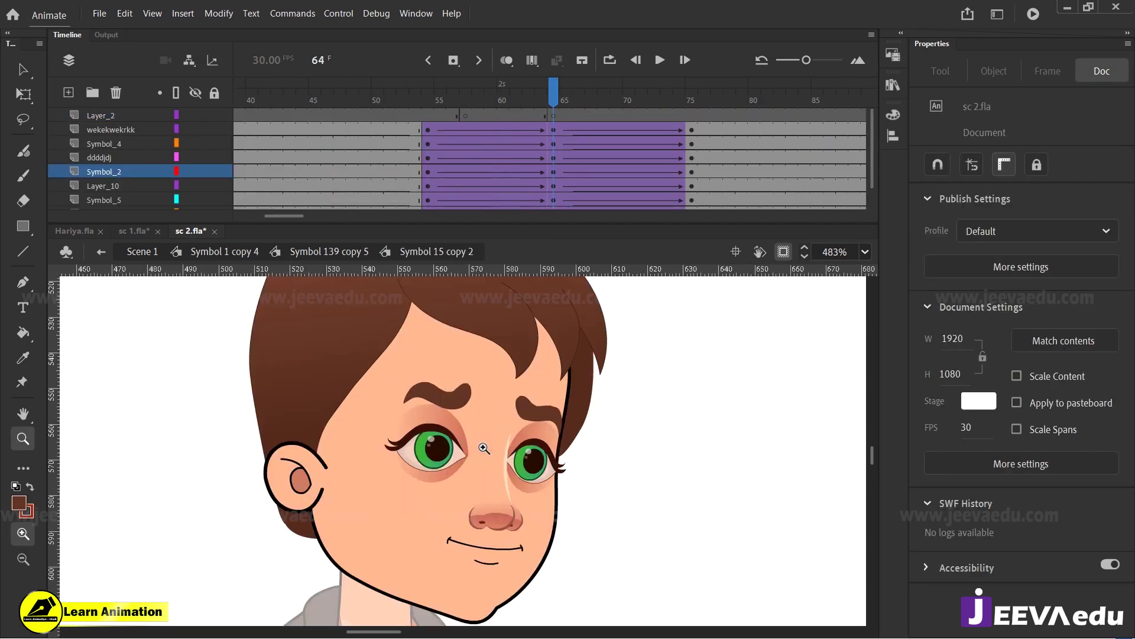
key("v")
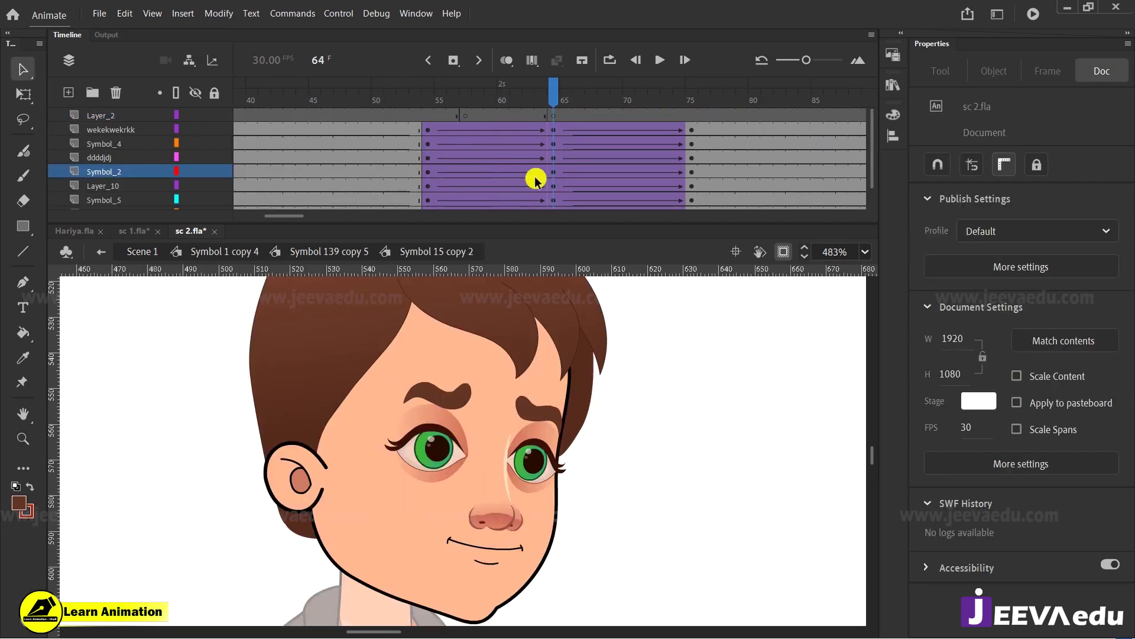
Step: Delete Layer_2 from the face symbol and open the eyes symbol, Symbol 16 copy 6, at frame 66
left_click(119, 116)
left_click(117, 93)
left_click(496, 404)
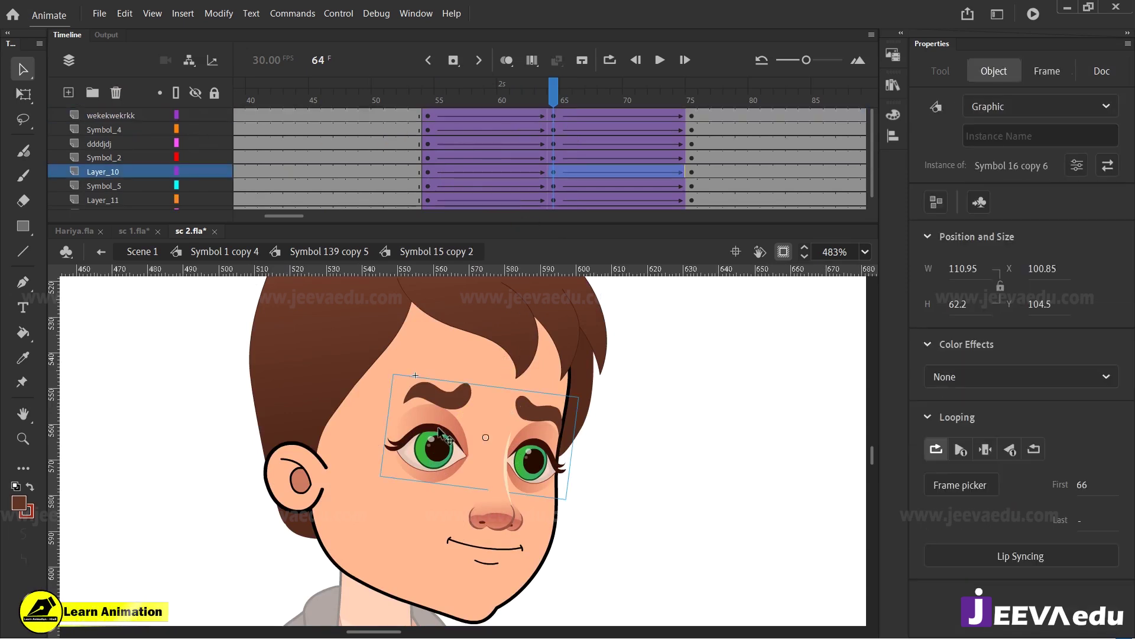
double_click(440, 452)
left_click(549, 121)
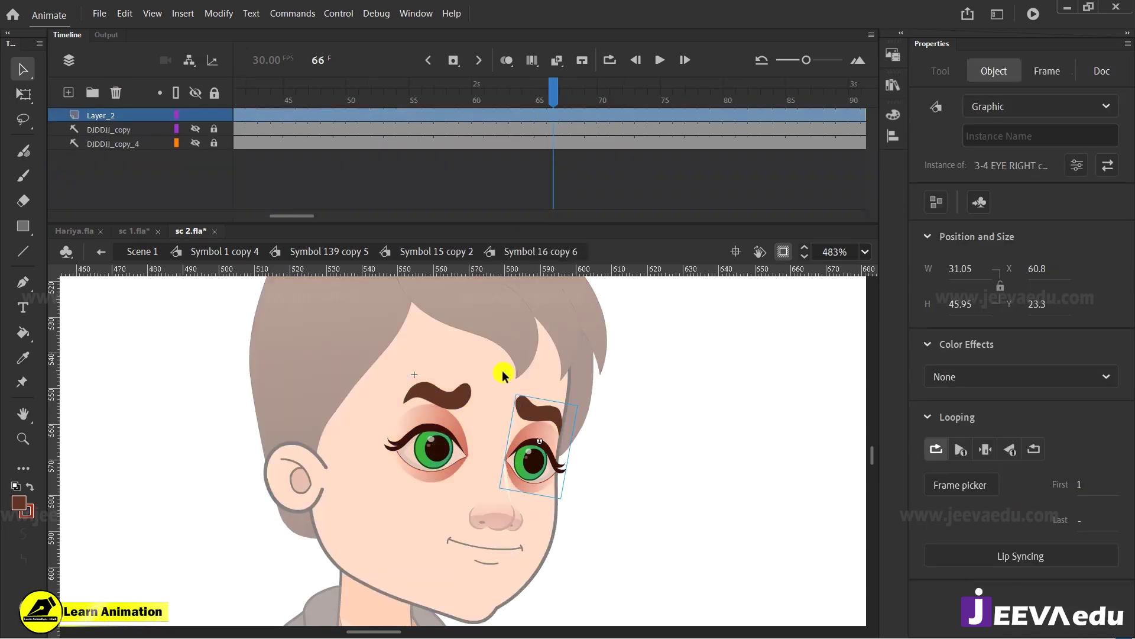
Step: Inside the 3-4 EYE LEFT copy 4 symbol, move the blink frames on all layers earlier, to frames 62–70
left_click(456, 452)
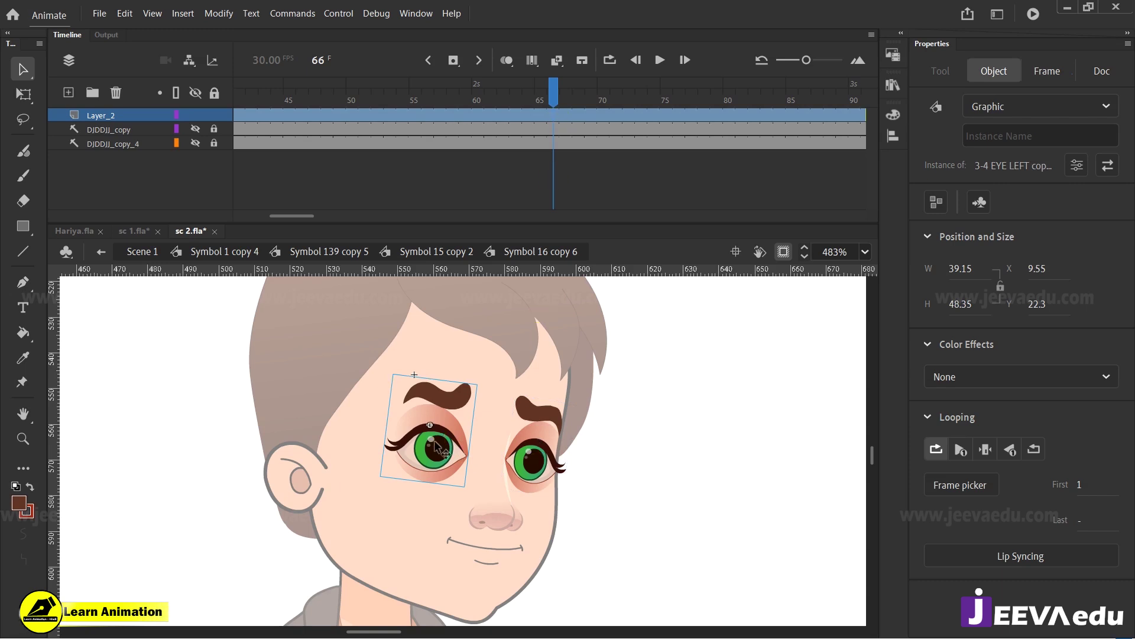
double_click(435, 448)
left_click(547, 115)
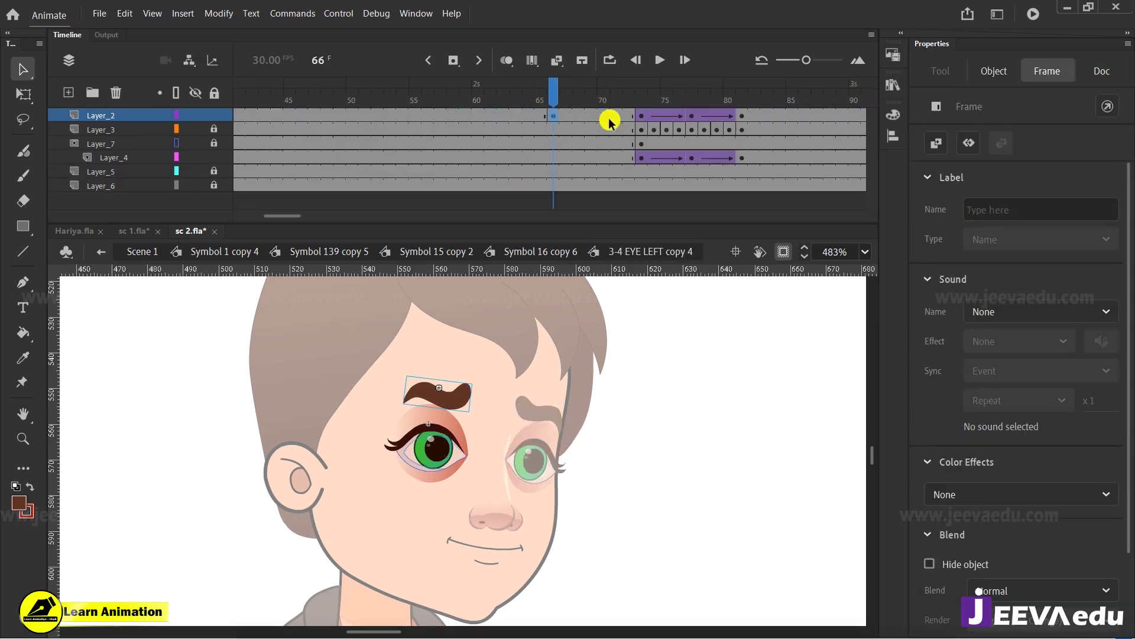
left_click_drag(642, 116, 742, 158)
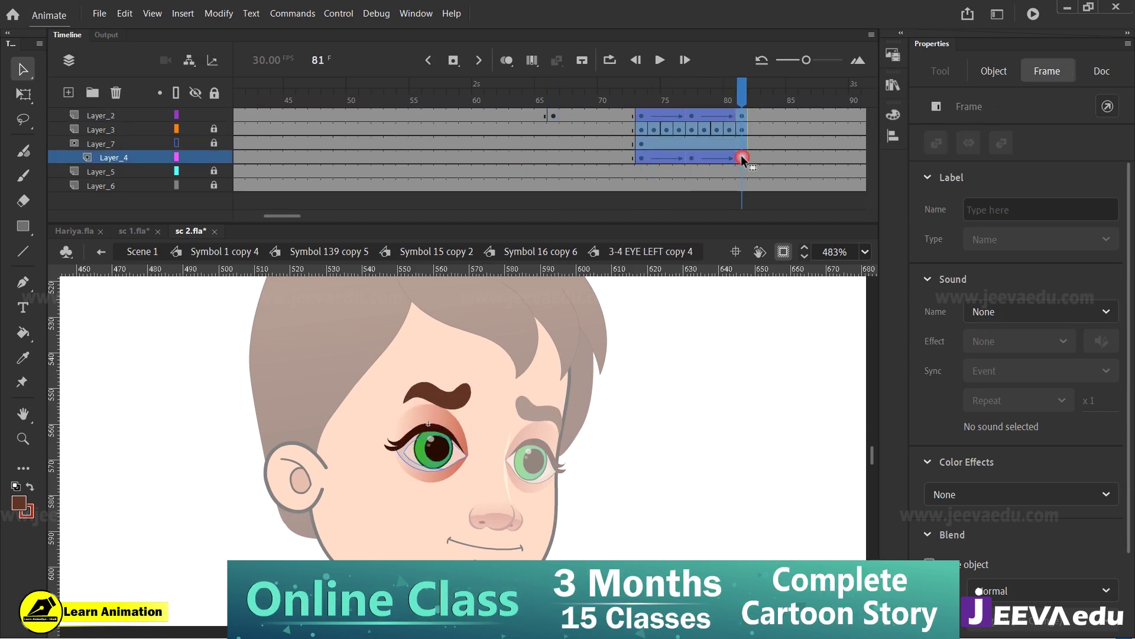
left_click_drag(698, 123, 553, 117)
double_click(482, 449)
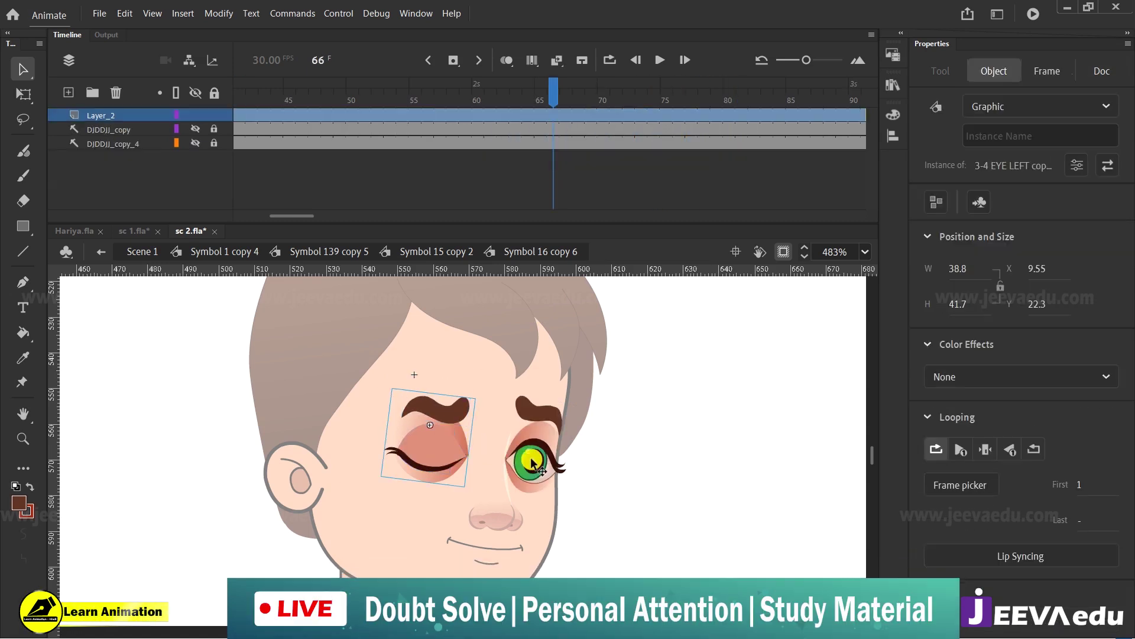
Step: Move the blink frames in the 3-4 EYE RIGHT copy 4 symbol to frames 62–70, matching the left eye, and leave the symbol
double_click(532, 463)
left_click(555, 118)
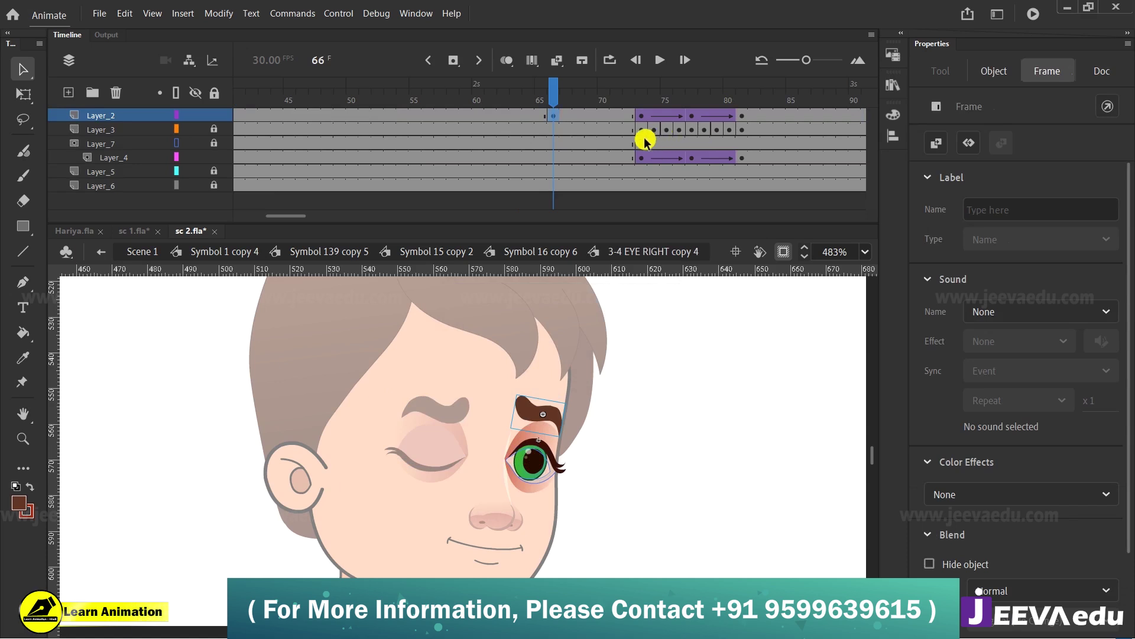
left_click_drag(636, 116, 748, 164)
left_click_drag(690, 114, 558, 117)
left_click(556, 117)
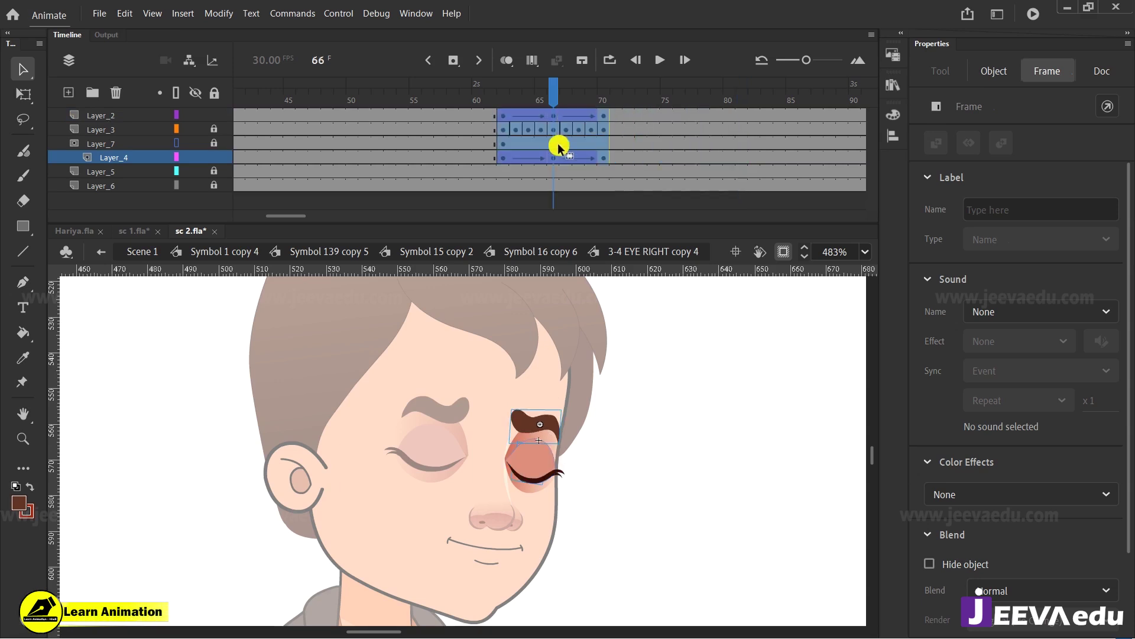
double_click(324, 382)
Step: Check the eyes around frame 61, return to Symbol 1 copy 4 and review its animation from frame 5
left_click_drag(554, 101, 507, 129)
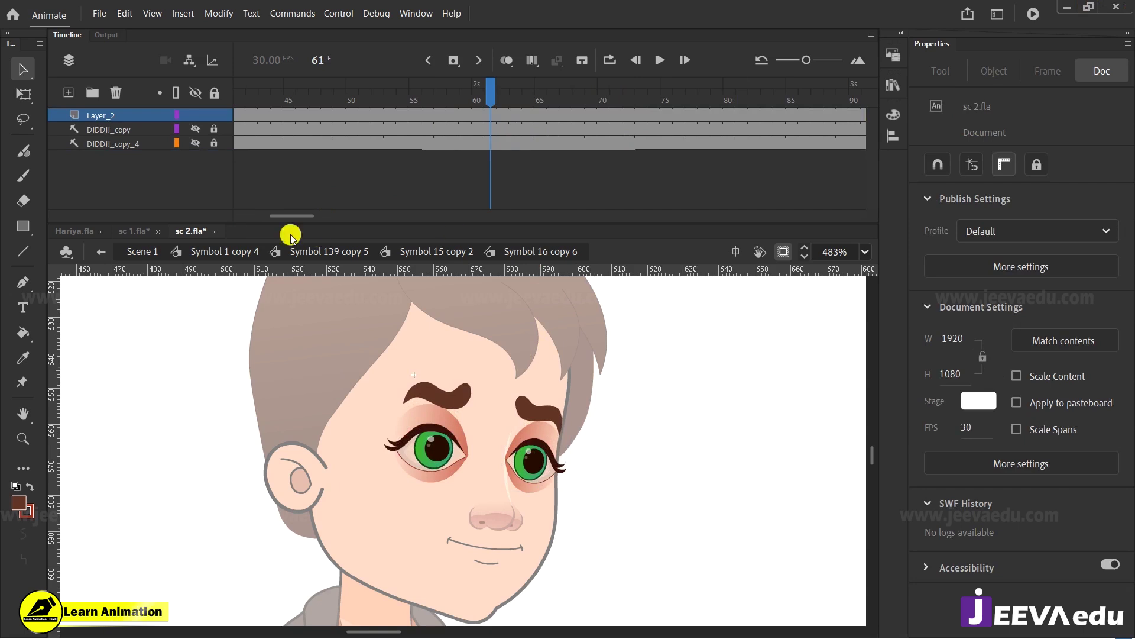
left_click(233, 253)
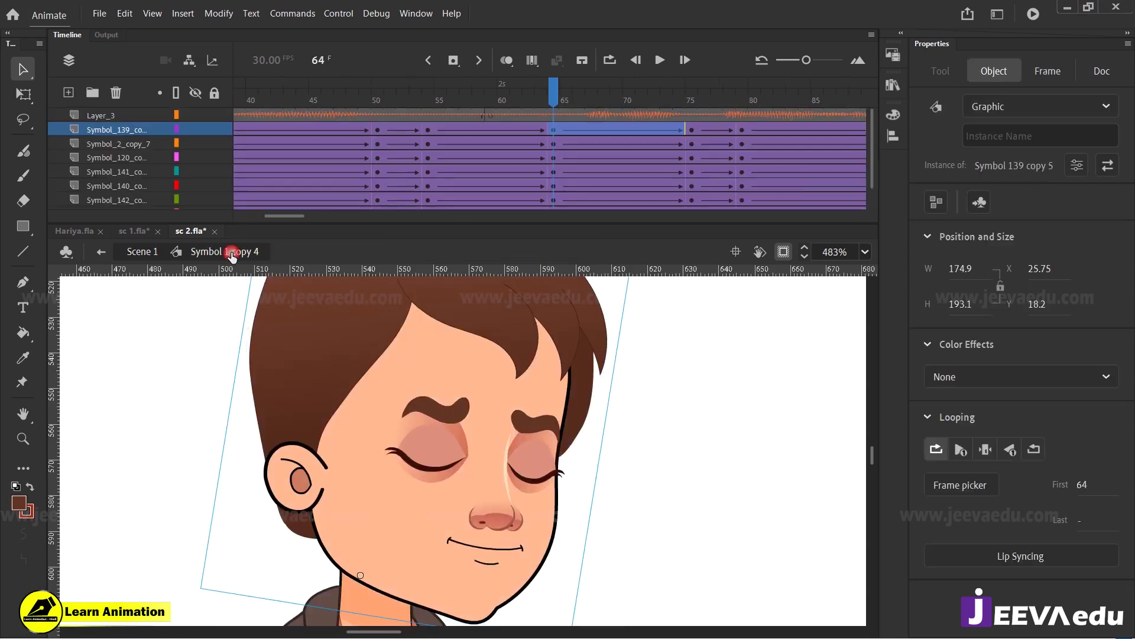
left_click_drag(292, 219, 195, 217)
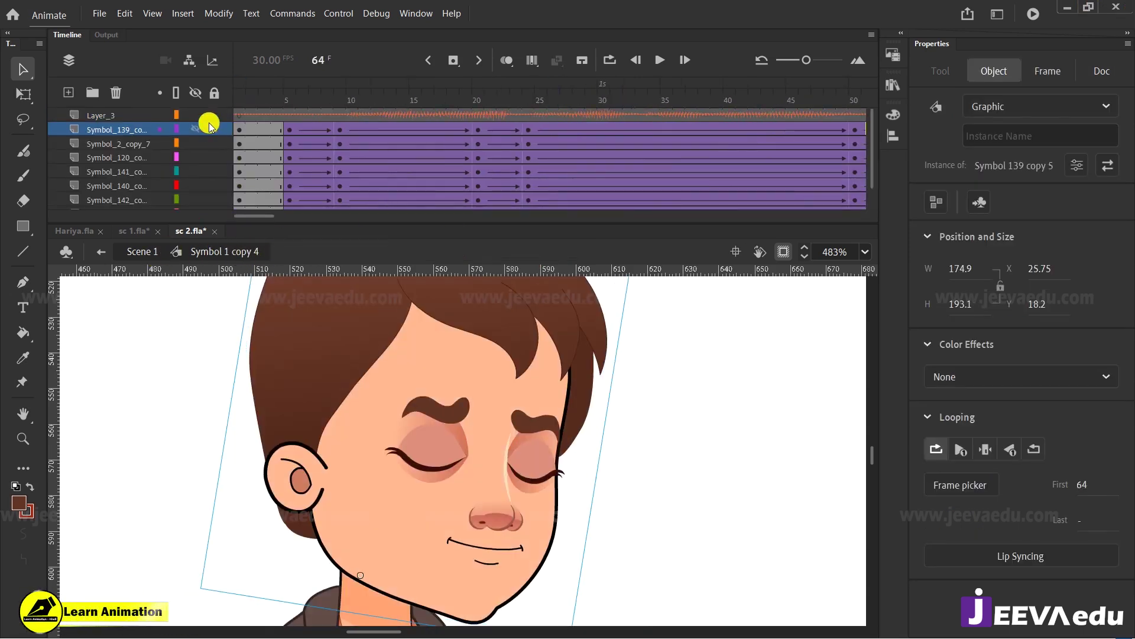
left_click(196, 115)
left_click(285, 97)
left_click_drag(286, 101, 590, 174)
Step: View the boy's head and shoulders close up and replay the voice and lip sync from frame 114 to 126
key("z")
left_click(453, 492, "alt")
left_click_drag(307, 302, 598, 557)
left_click_drag(526, 159, 460, 164)
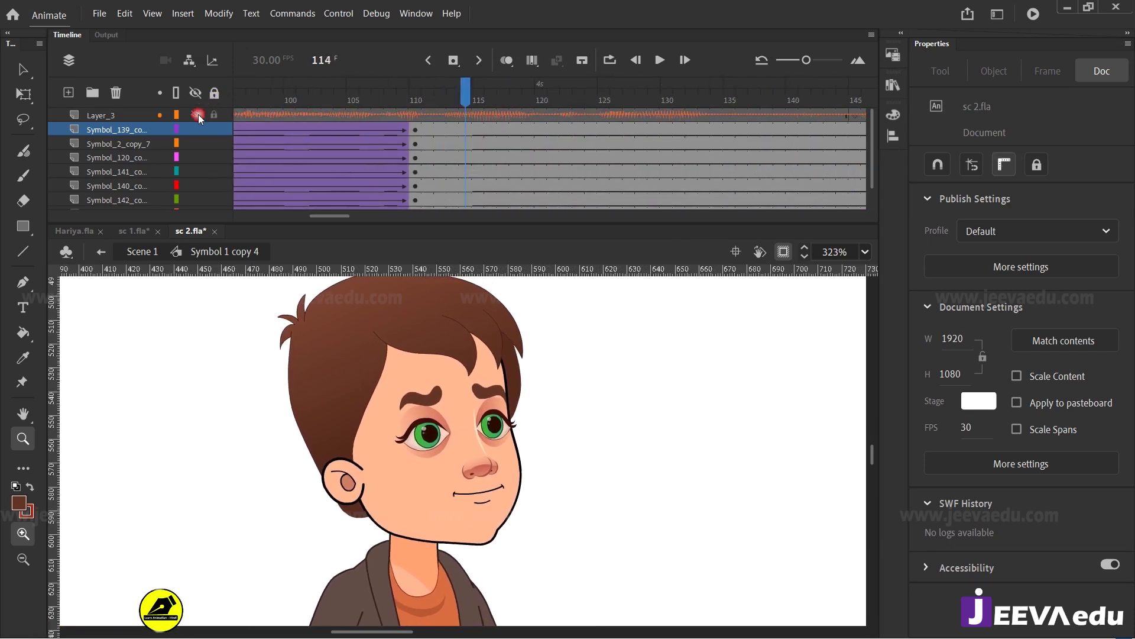
key("Return")
key("Return")
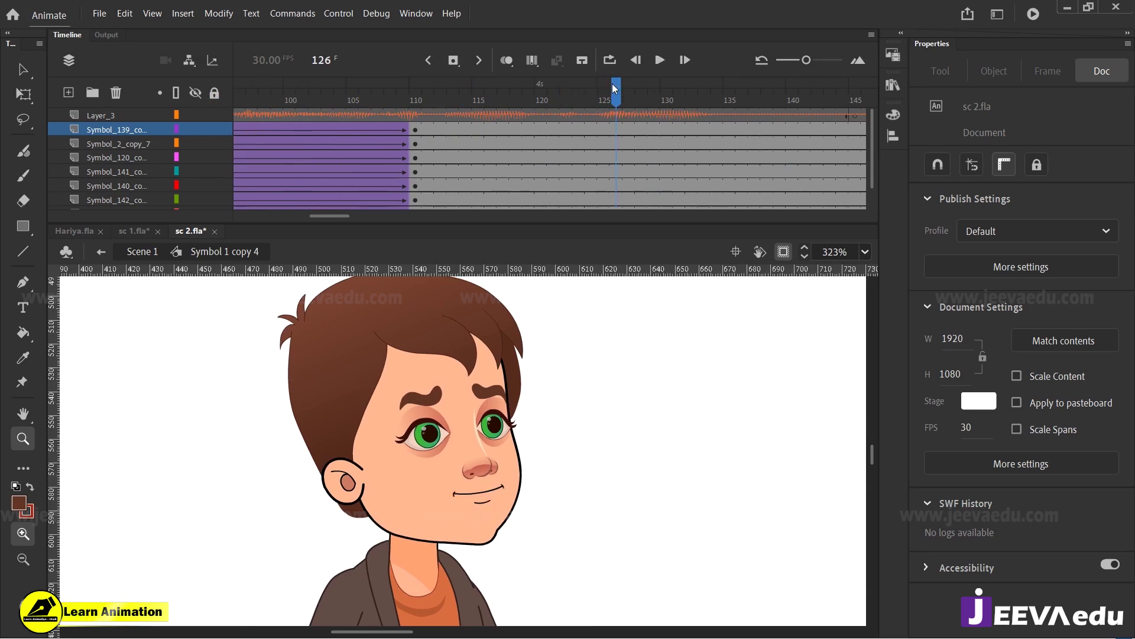
Step: Insert keyframes on the boy's body layers at frames 114 and 124
left_click(480, 155)
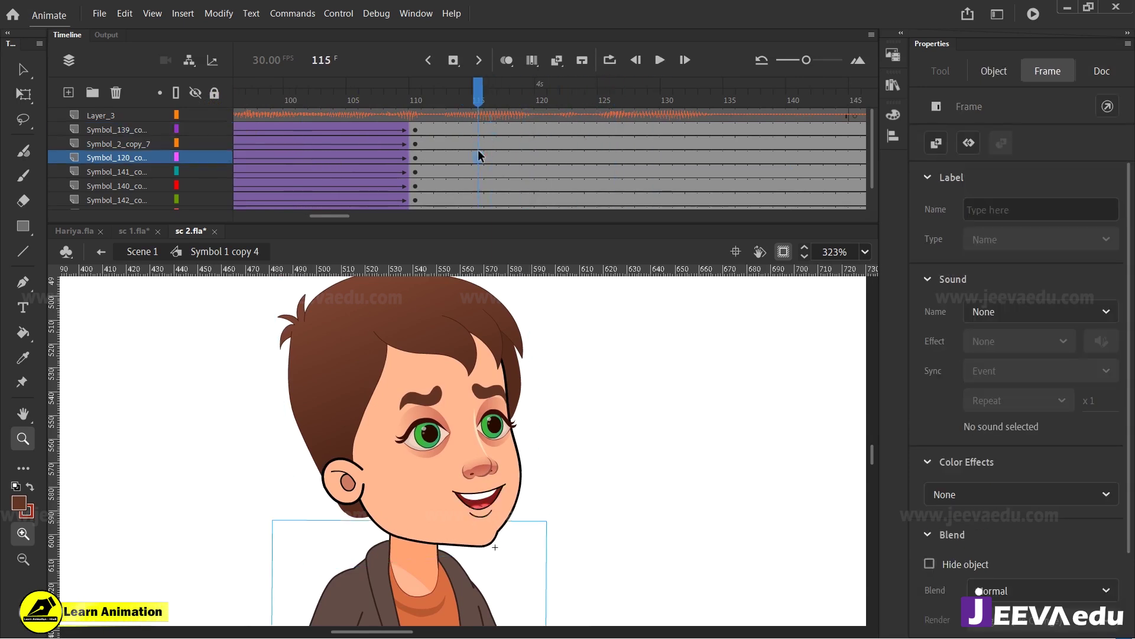
left_click_drag(469, 131, 466, 228)
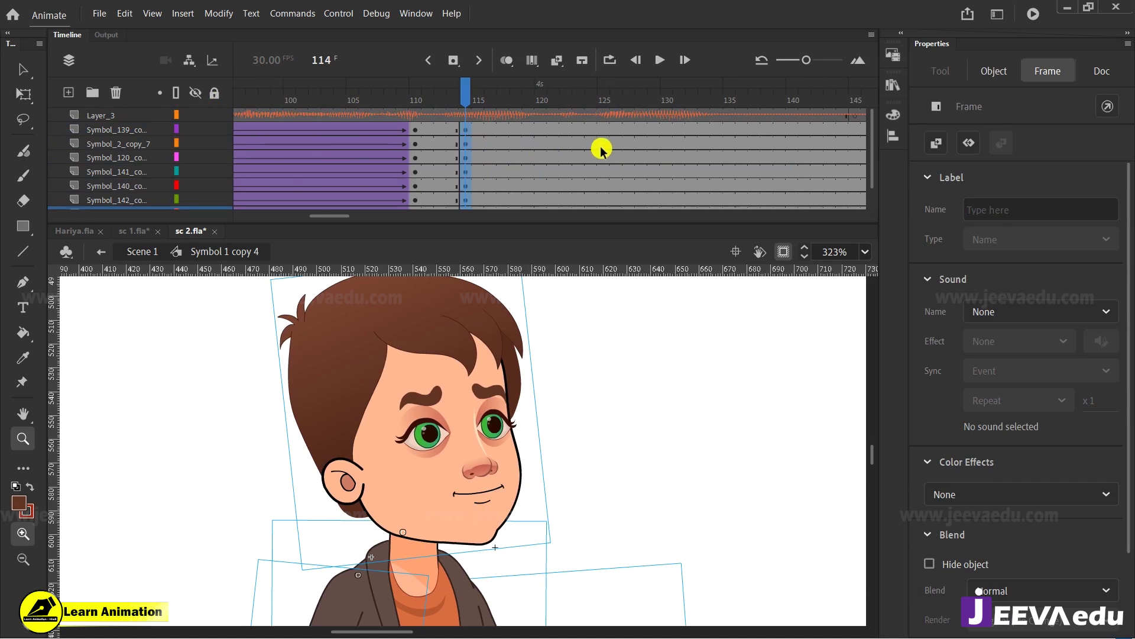
left_click_drag(590, 128, 590, 213)
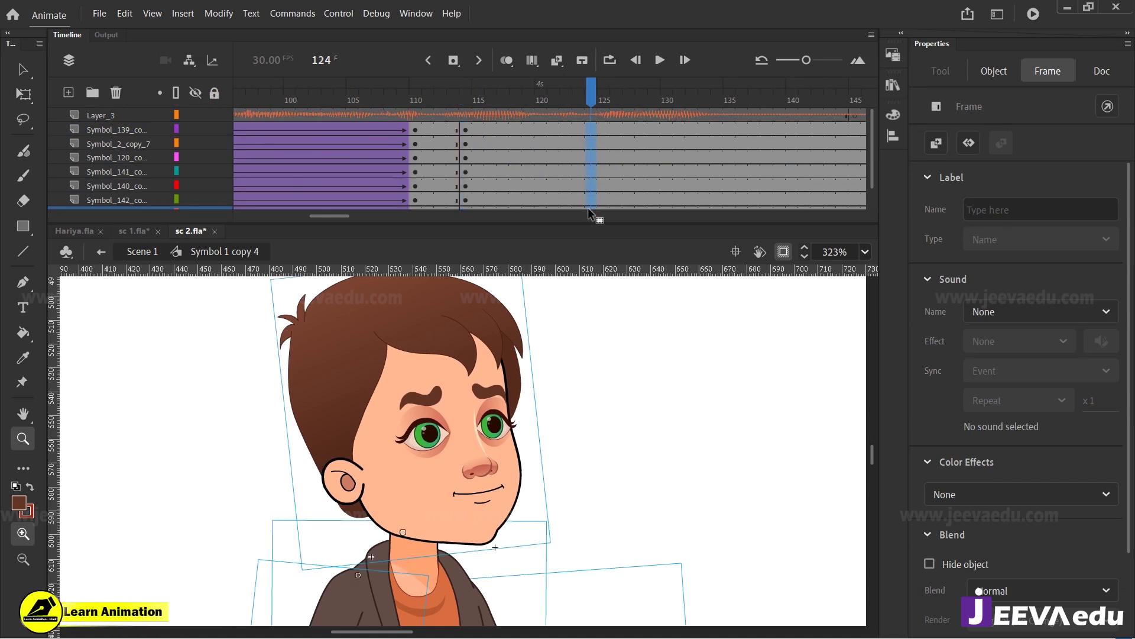
Step: Show the whole seated boy and create classic tweens on the layers between frames 110 and 114 and from frame 114 onward
left_click(456, 504, "alt")
left_click(494, 505, "alt")
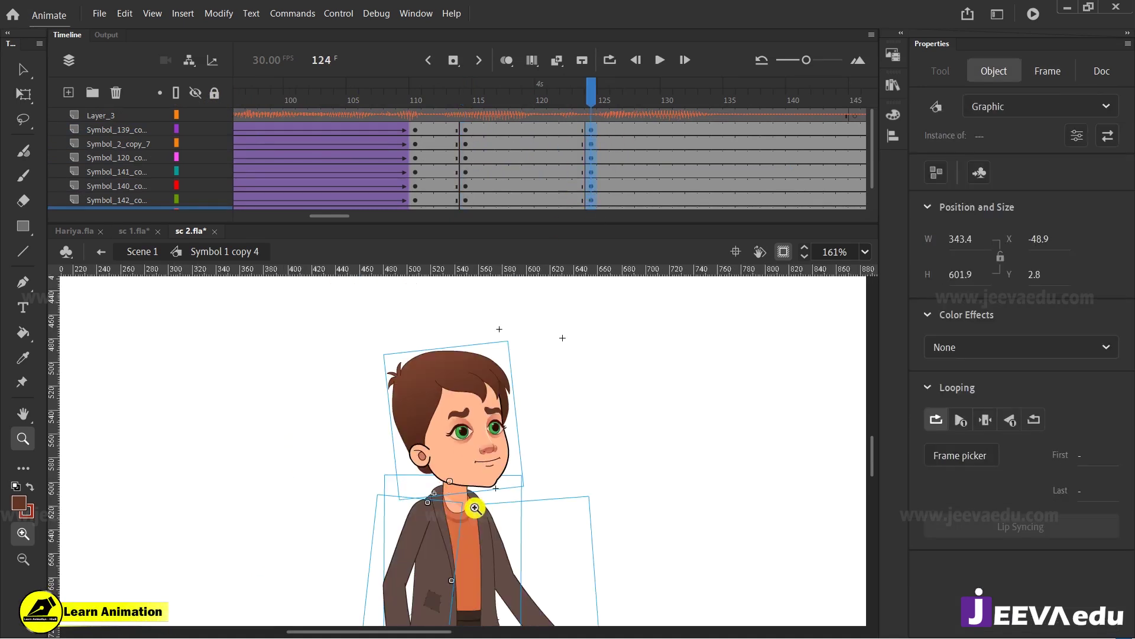
left_click_drag(366, 368, 523, 605)
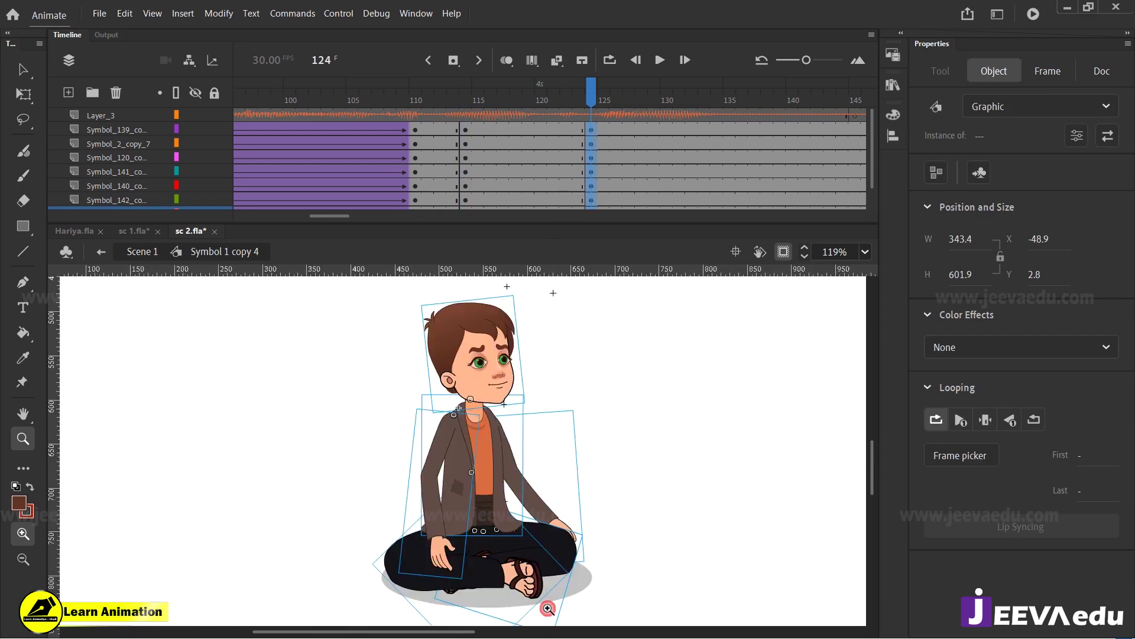
key("b")
left_click_drag(576, 467, 568, 472)
left_click_drag(476, 135, 495, 233)
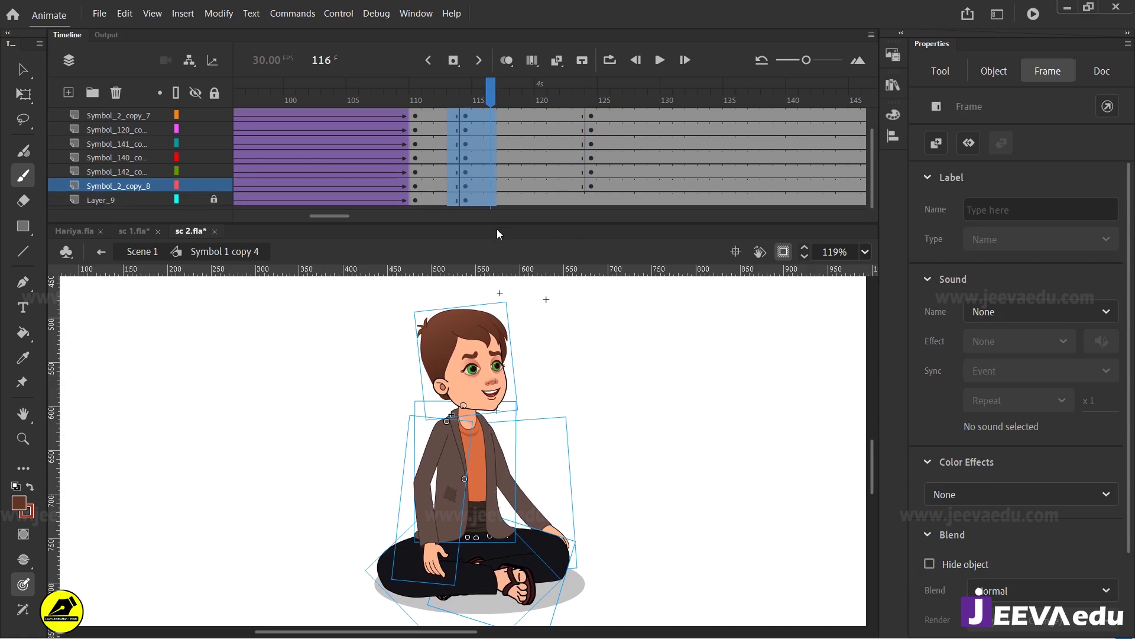
right_click(469, 143)
left_click(520, 155)
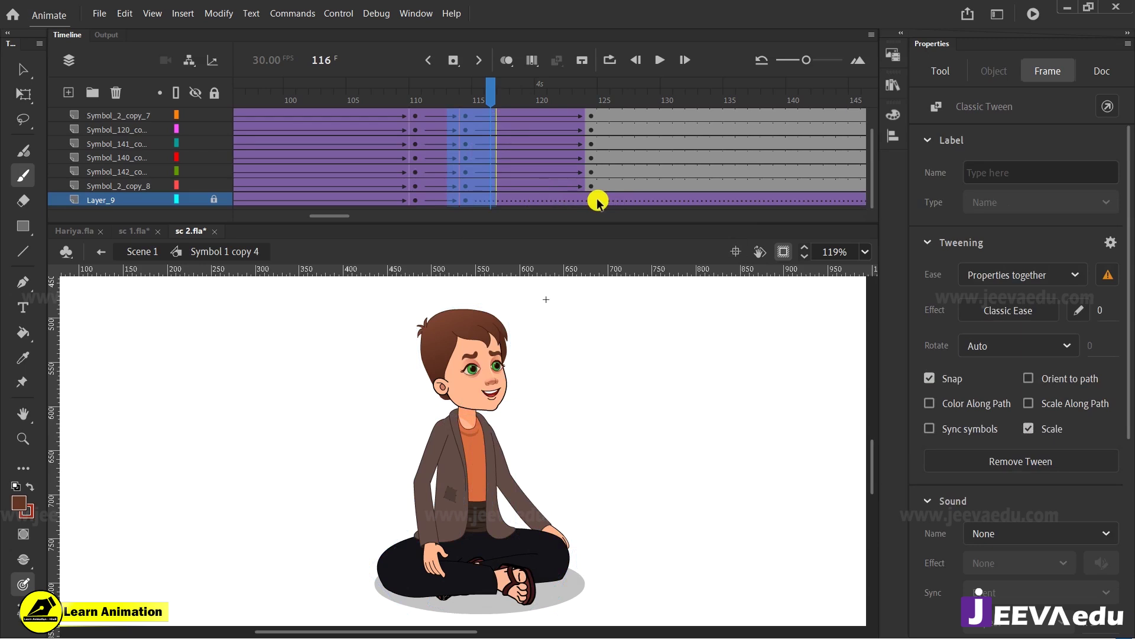
Step: On Layer_9, remove the classic tween after frame 114, add a keyframe at frame 124 and recreate the tween between them
right_click(579, 201)
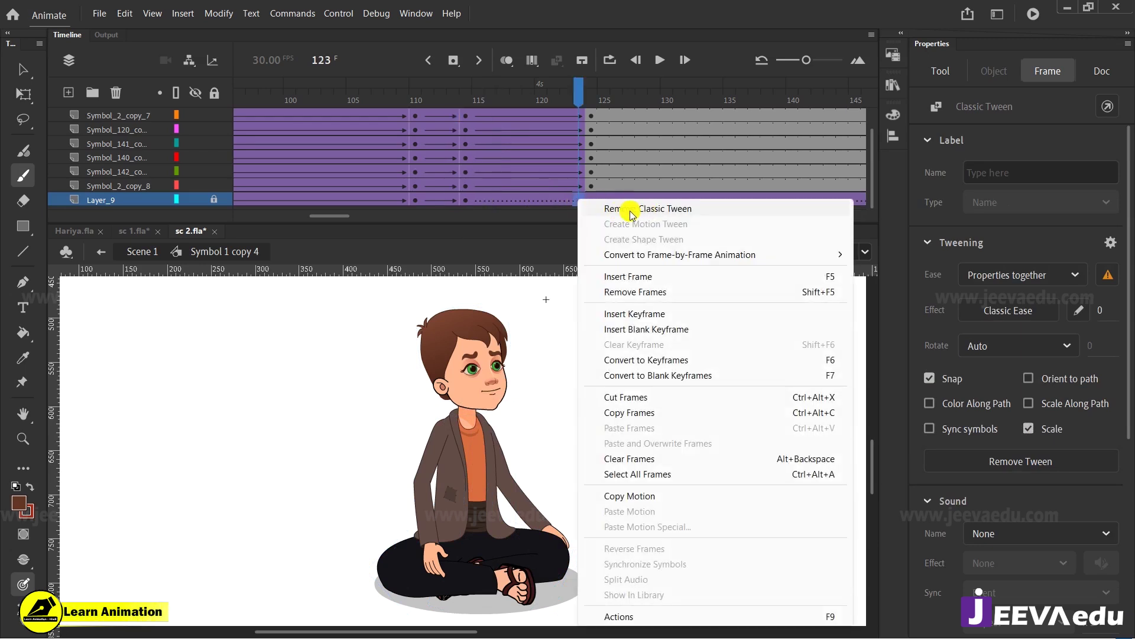
left_click(632, 210)
left_click(589, 198)
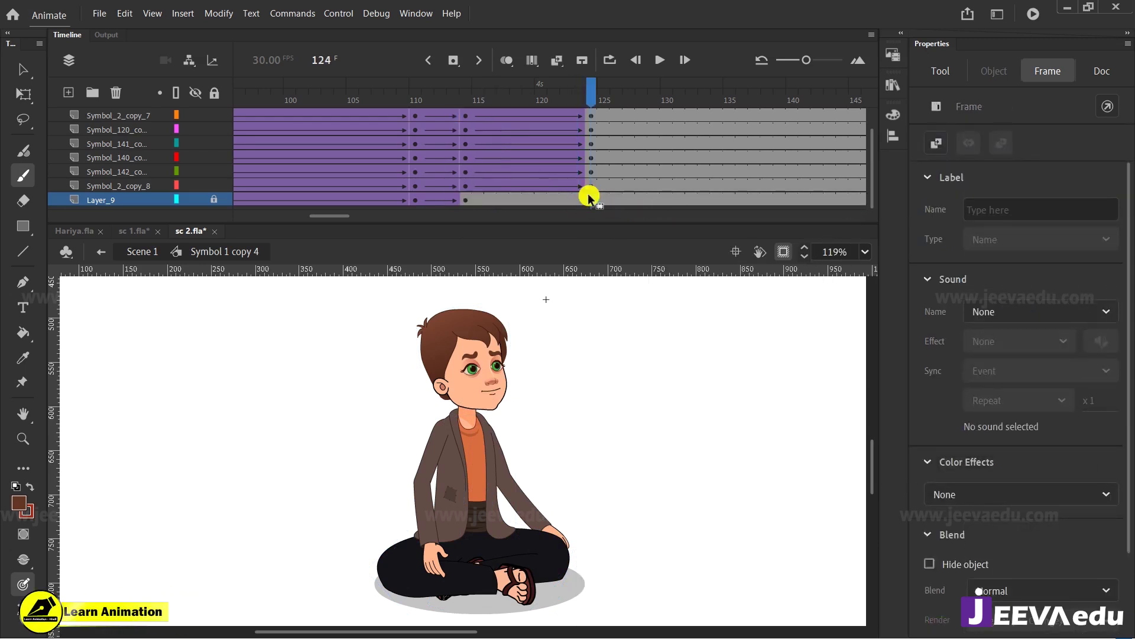
right_click(559, 201)
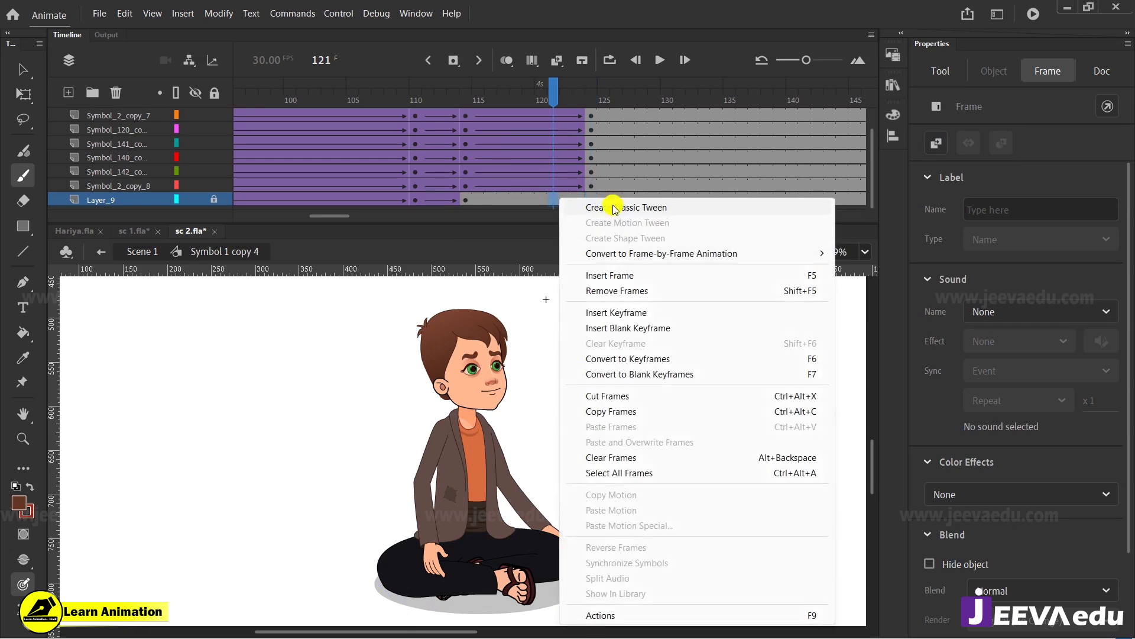
left_click(611, 208)
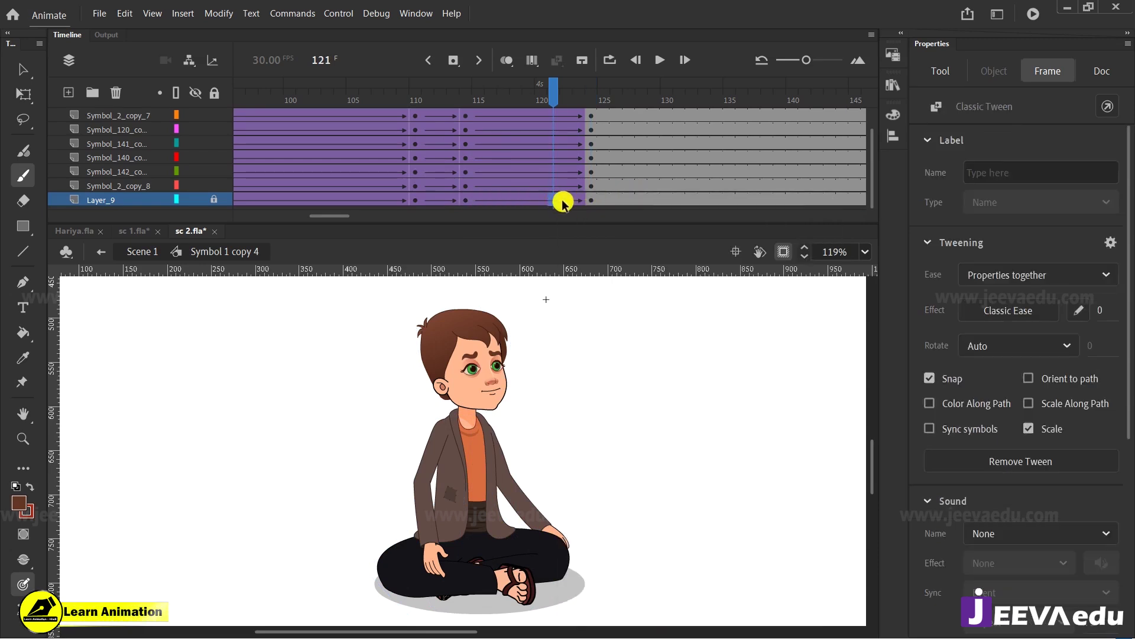
Step: Set the easing of the classic tweens between frames 114 and 124 to Classic Ease-Out 100
left_click_drag(491, 116, 503, 200)
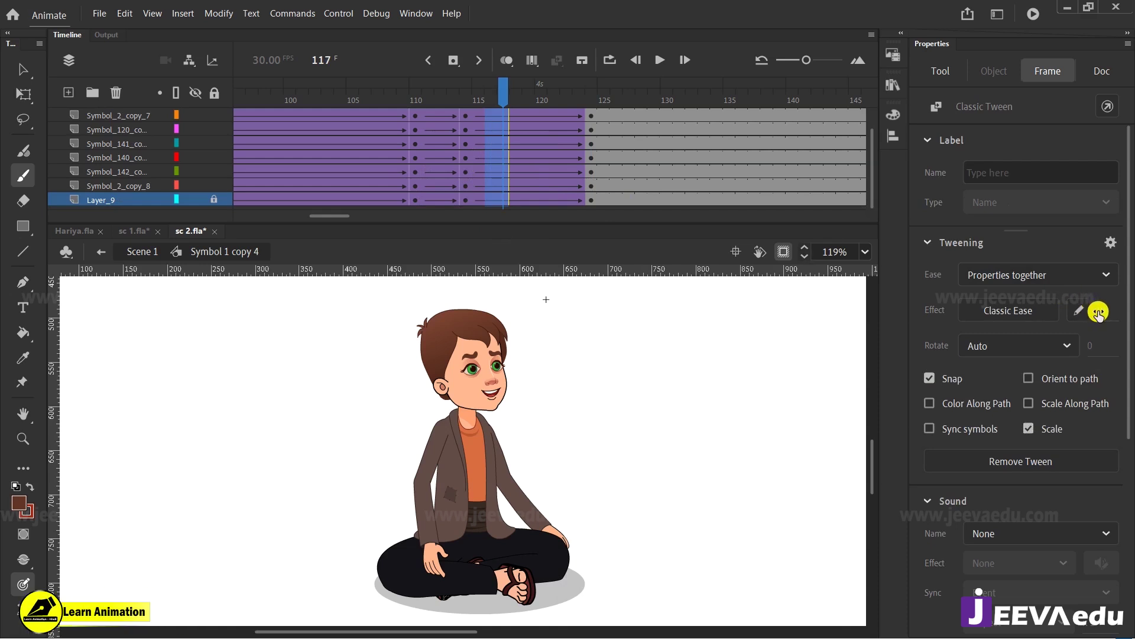
scroll(449, 143, "up", 2)
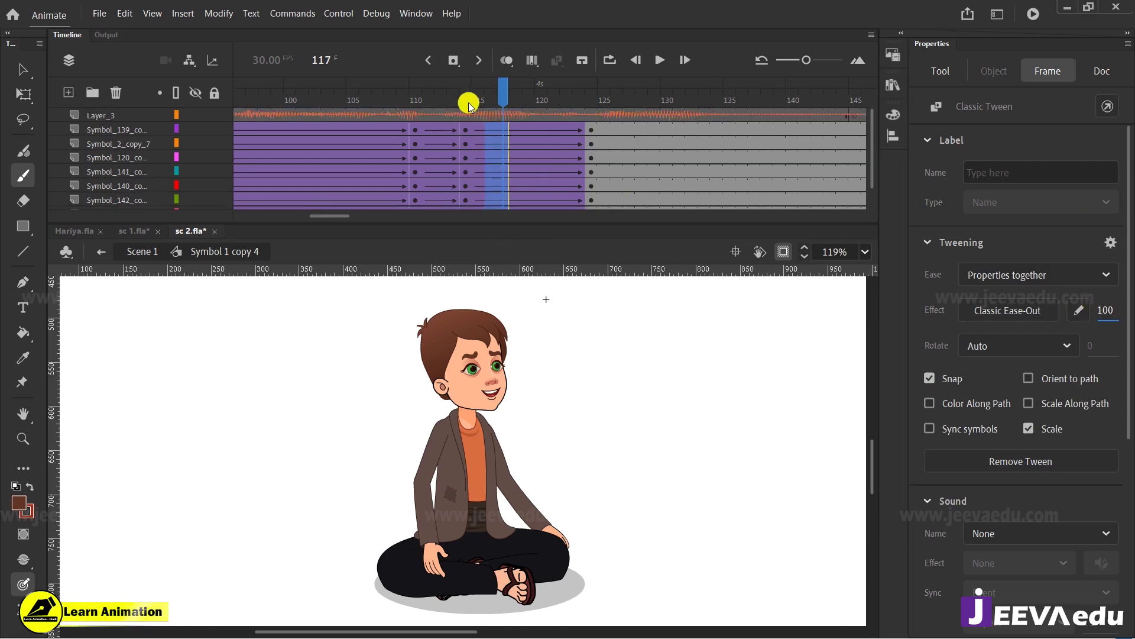
Step: Replay the body animation from just before frame 58 and stop at the pose on frame 114
left_click(466, 92)
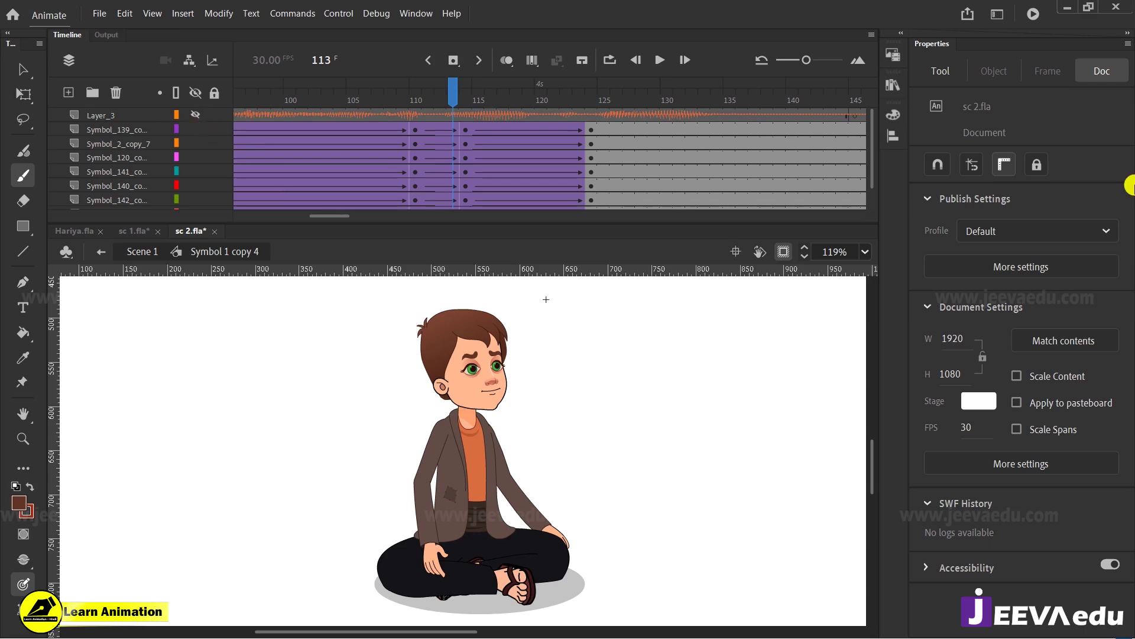
left_click_drag(339, 221, 311, 221)
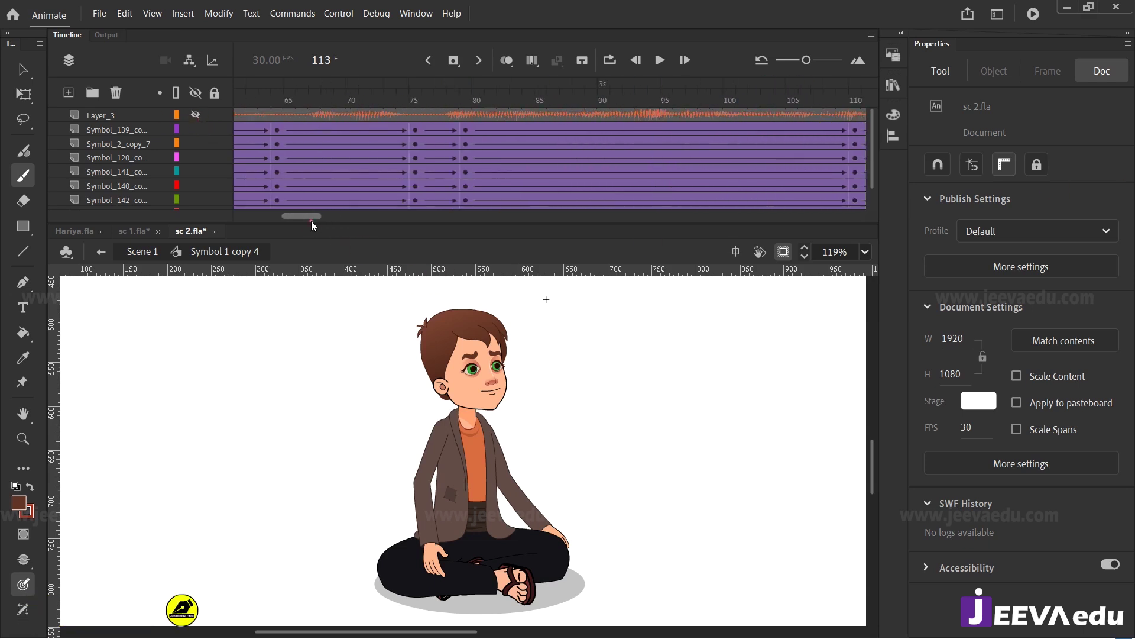
left_click(340, 140)
left_click_drag(338, 97, 322, 99)
key("Return")
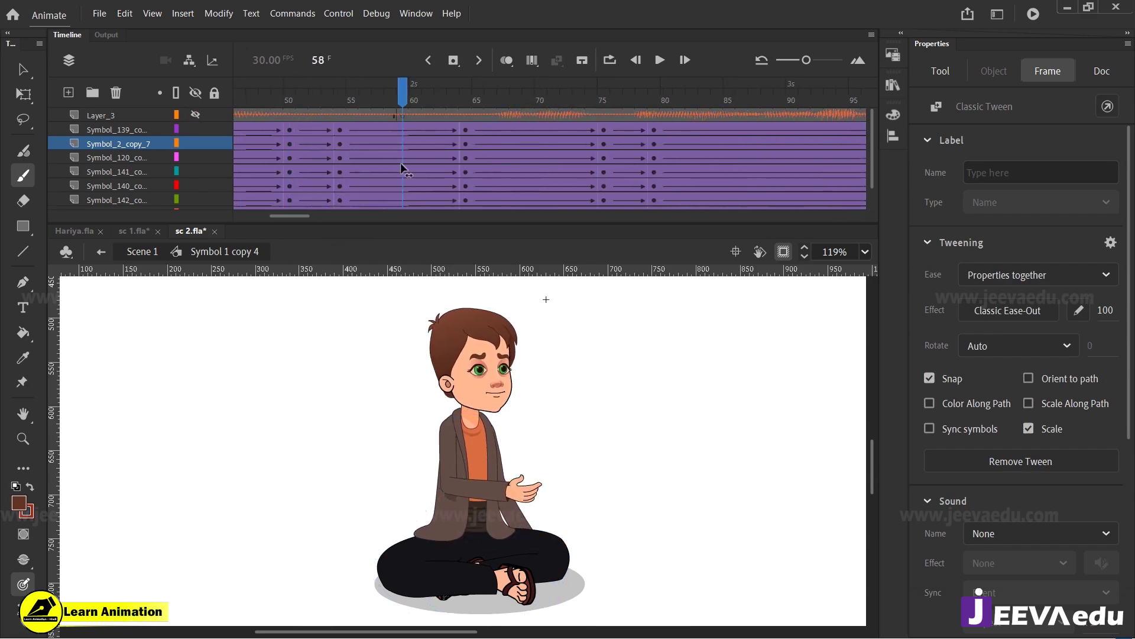
left_click_drag(781, 176, 460, 166)
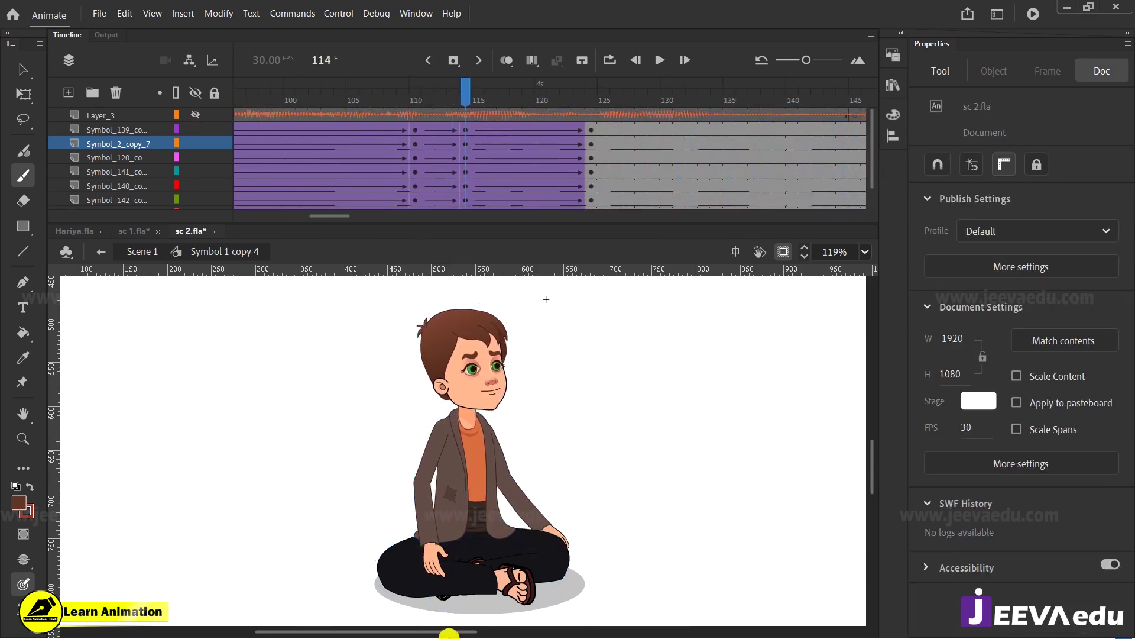
Step: At frame 114, select all the boy's body parts without the ground shadow and rotate them slightly backward
key("v")
left_click_drag(343, 336, 647, 576)
left_click(653, 570)
scroll(460, 149, "down", 1)
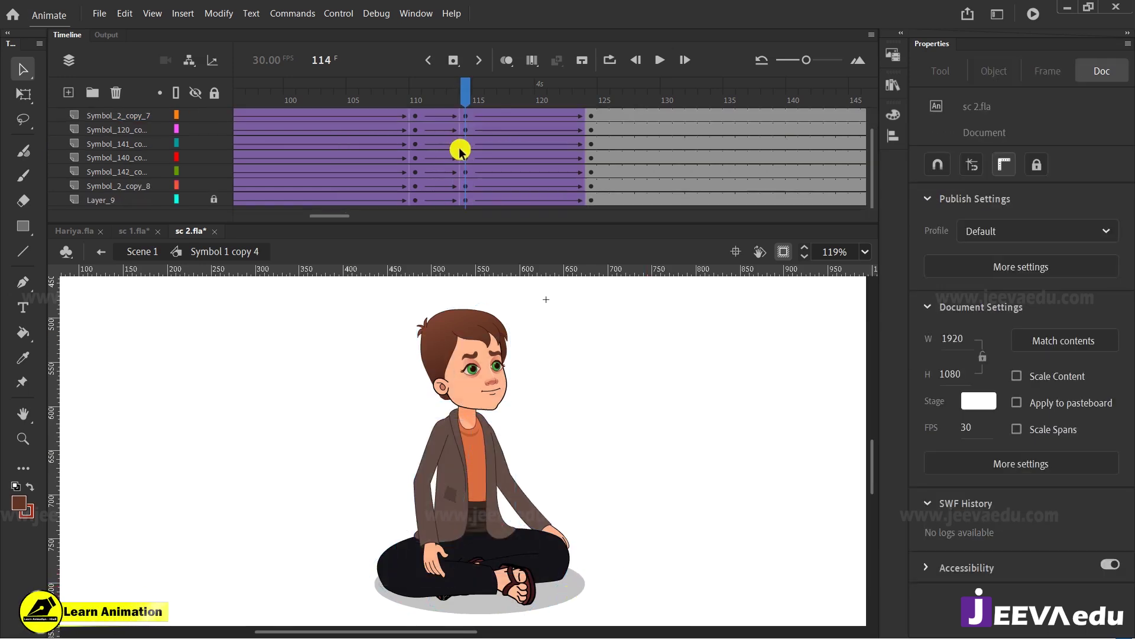
left_click(190, 200)
left_click(193, 200)
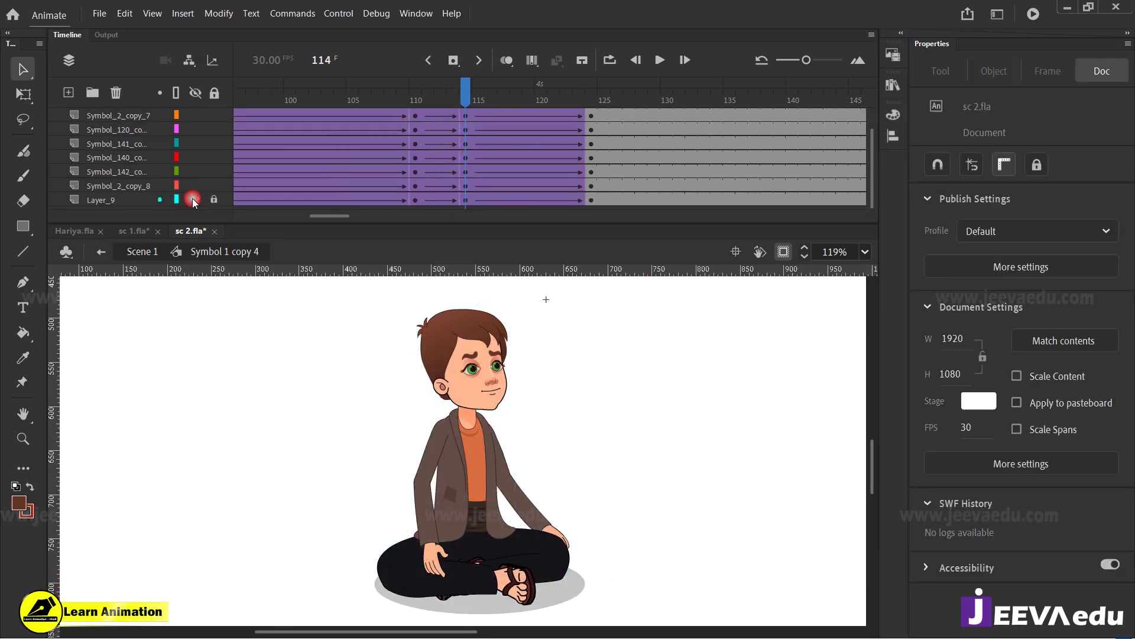
left_click_drag(497, 491, 492, 479)
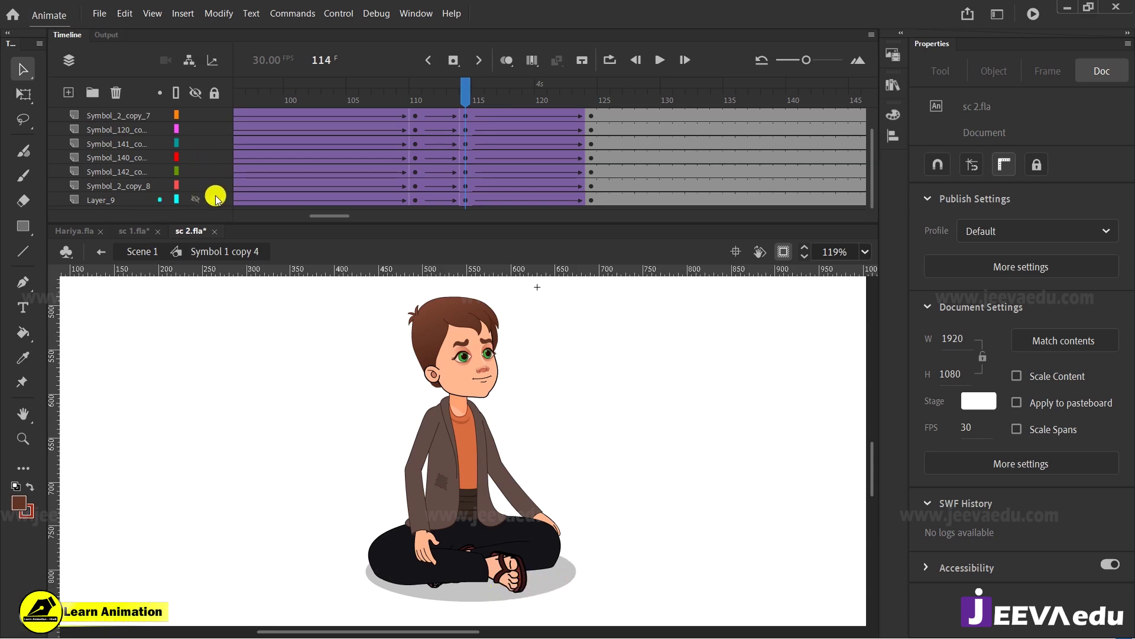
left_click_drag(330, 309, 608, 577)
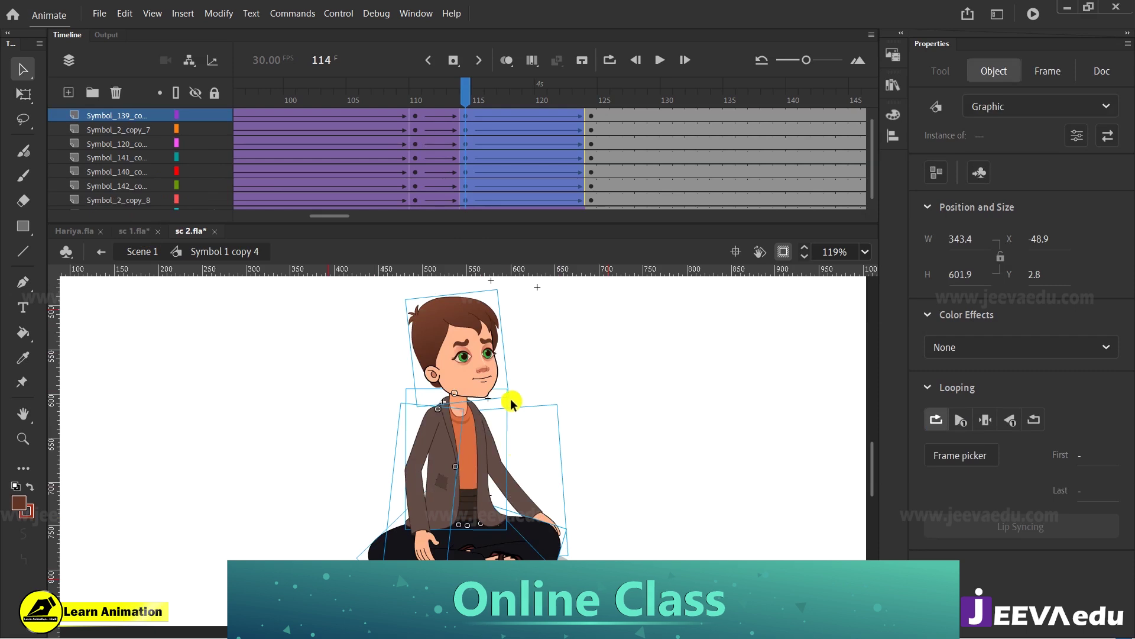
key("q")
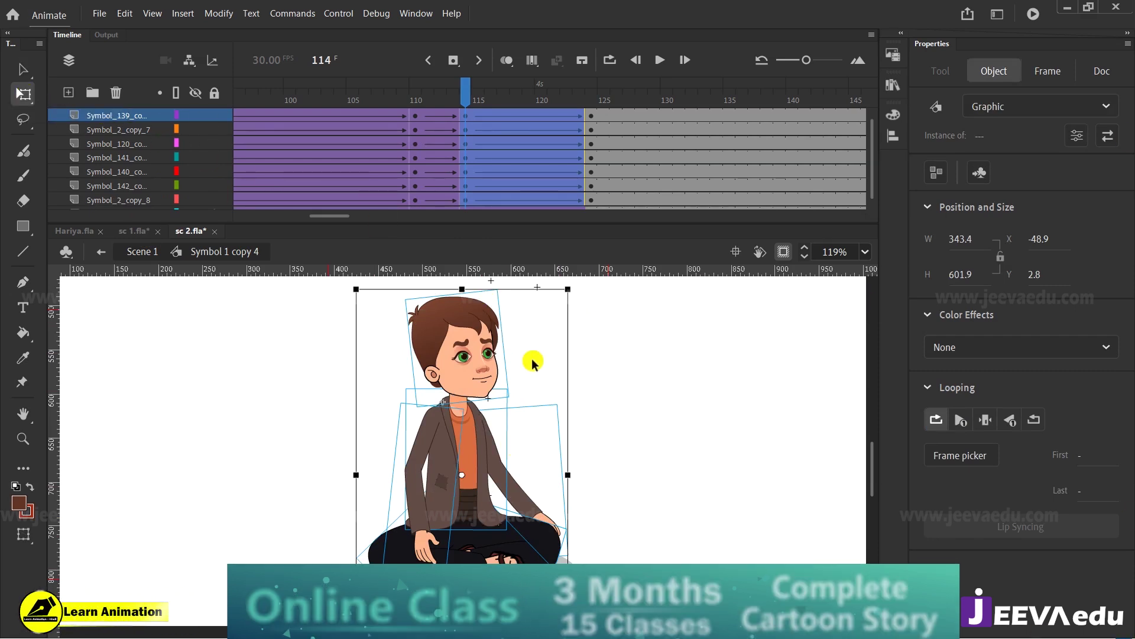
left_click_drag(508, 292, 495, 292)
left_click_drag(461, 87, 465, 137)
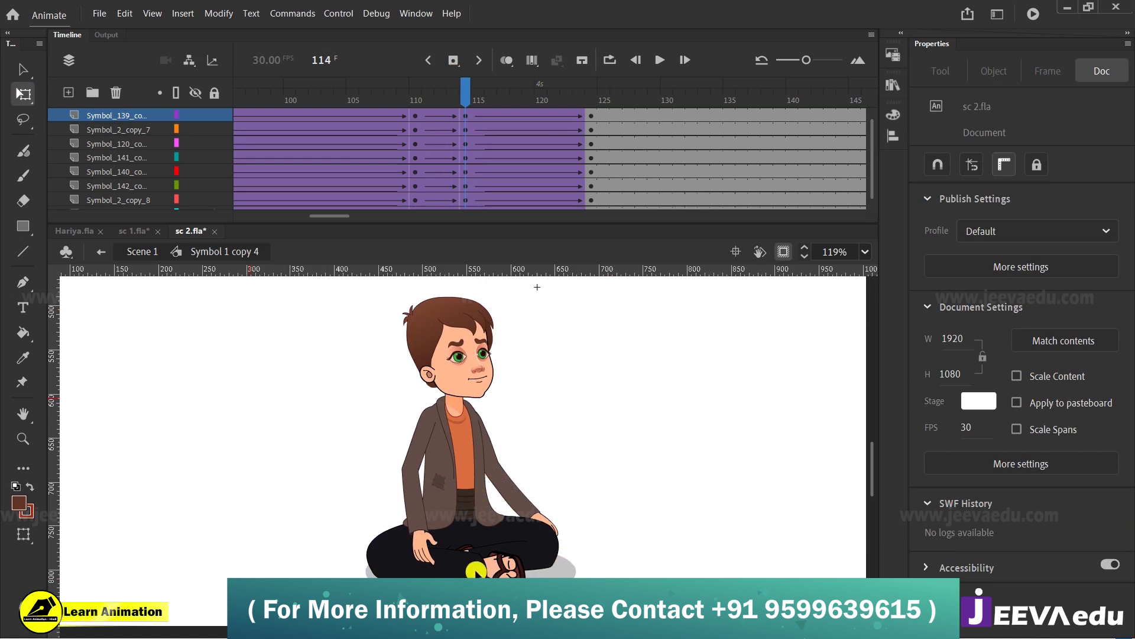
left_click_drag(447, 89, 460, 134)
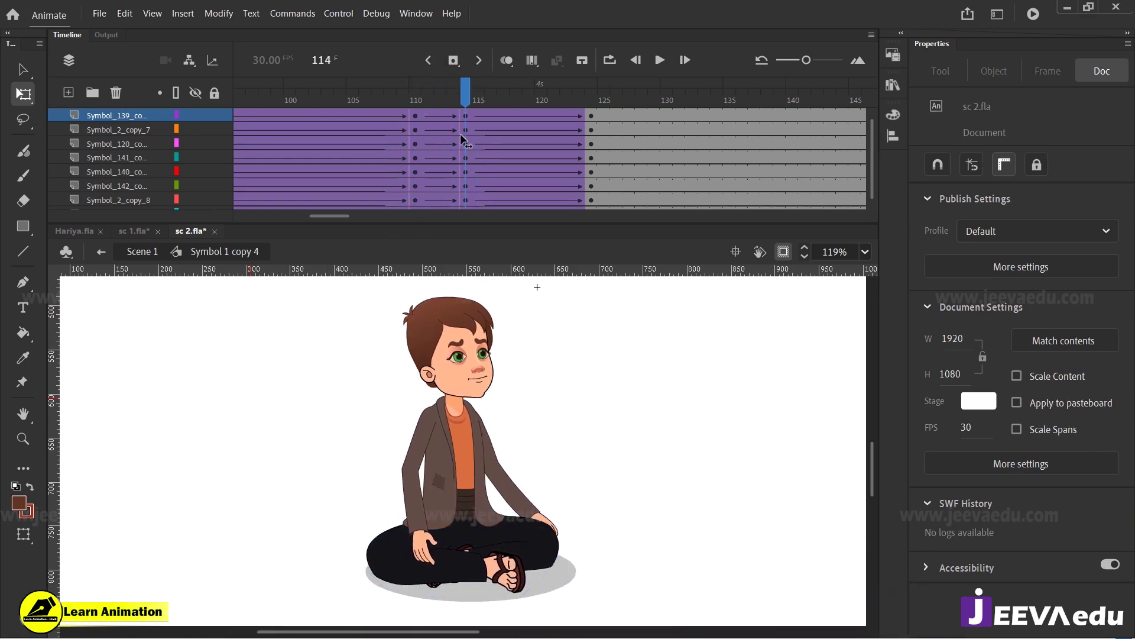
Step: At frame 124, select all the boy's body parts and rotate them slightly forward
left_click(505, 98)
left_click_drag(506, 100, 580, 149)
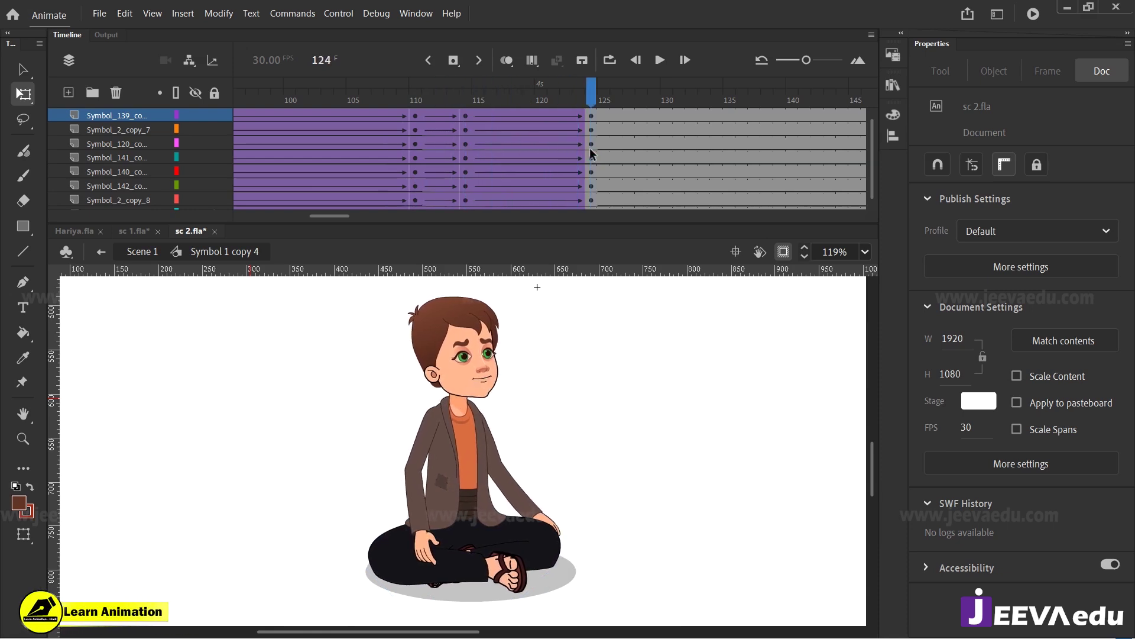
left_click_drag(362, 313, 566, 551)
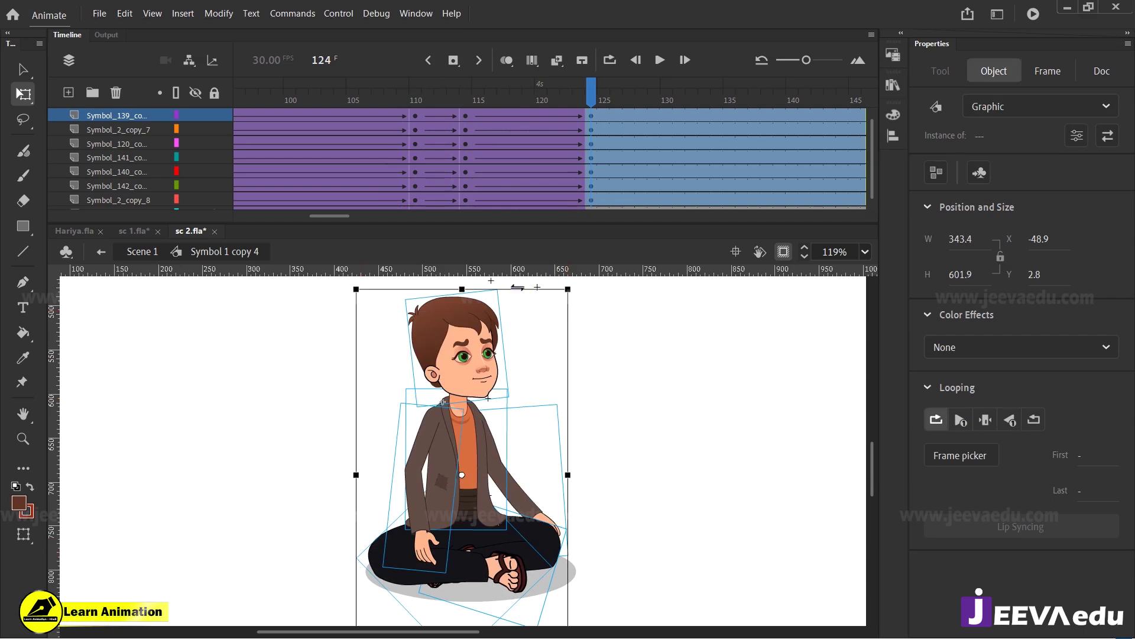
left_click_drag(517, 287, 523, 287)
left_click(523, 350)
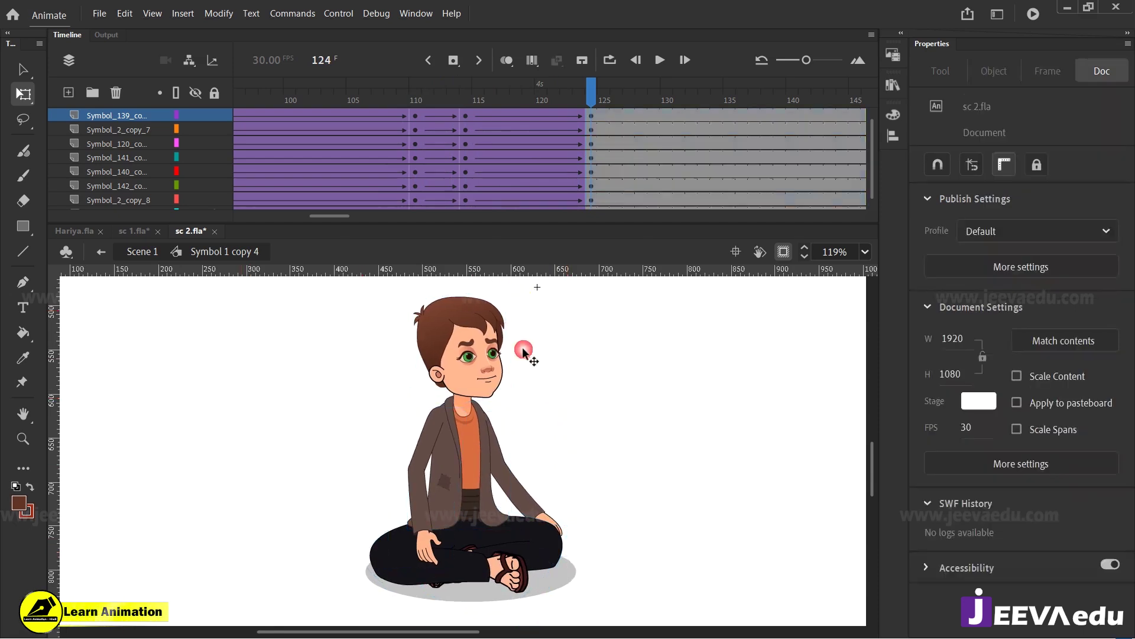
Step: At frame 124, select the head, torso and arms, move their pivot to the waist and tilt the upper body slightly forward
left_click_drag(394, 352, 567, 464)
left_click_drag(500, 495, 702, 490)
key("ctrl+z")
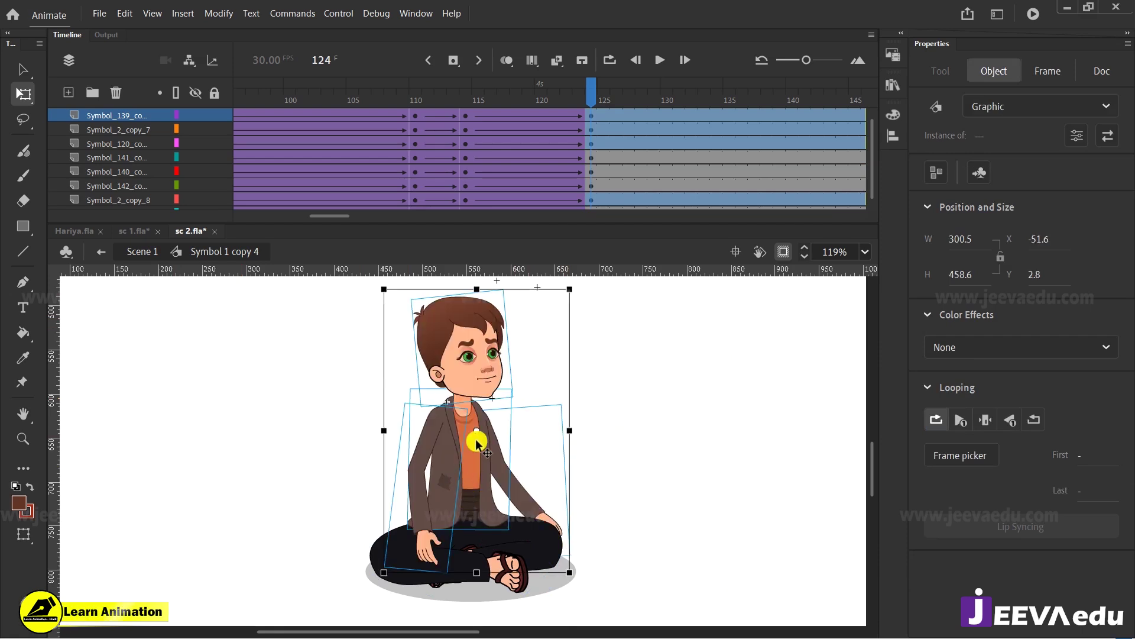
left_click_drag(478, 438, 477, 482)
key("ctrl+z")
left_click_drag(477, 433, 476, 521)
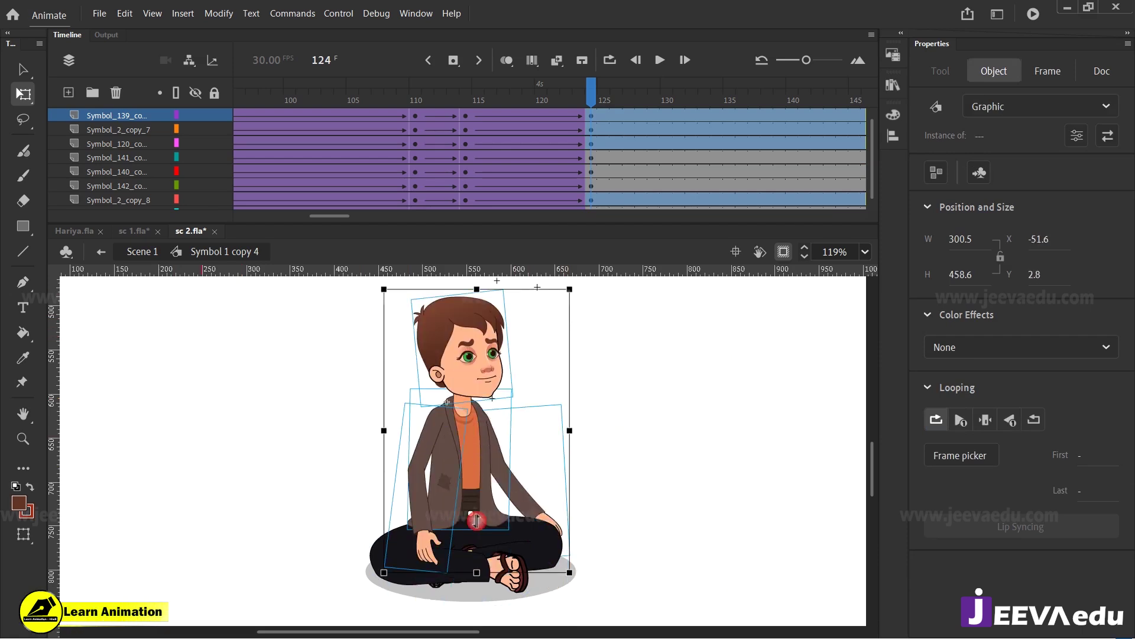
left_click_drag(573, 287, 581, 290)
left_click(580, 290)
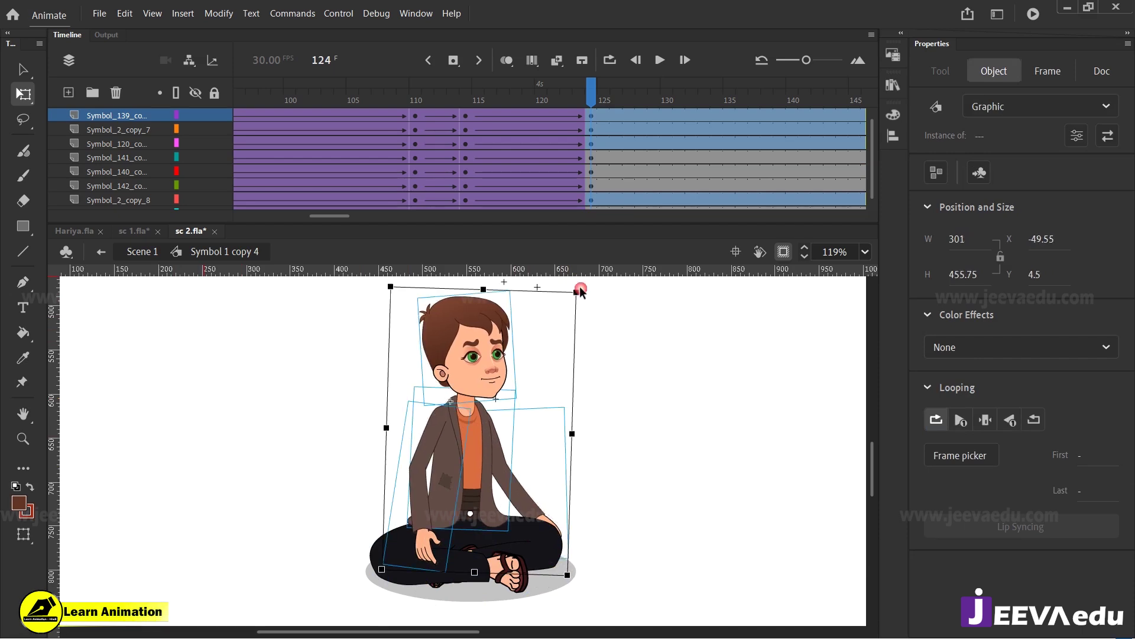
Step: At frame 124, rotate the Symbol_2_copy_8 arm inward toward the lap and compare the pose with frame 114
left_click(531, 508)
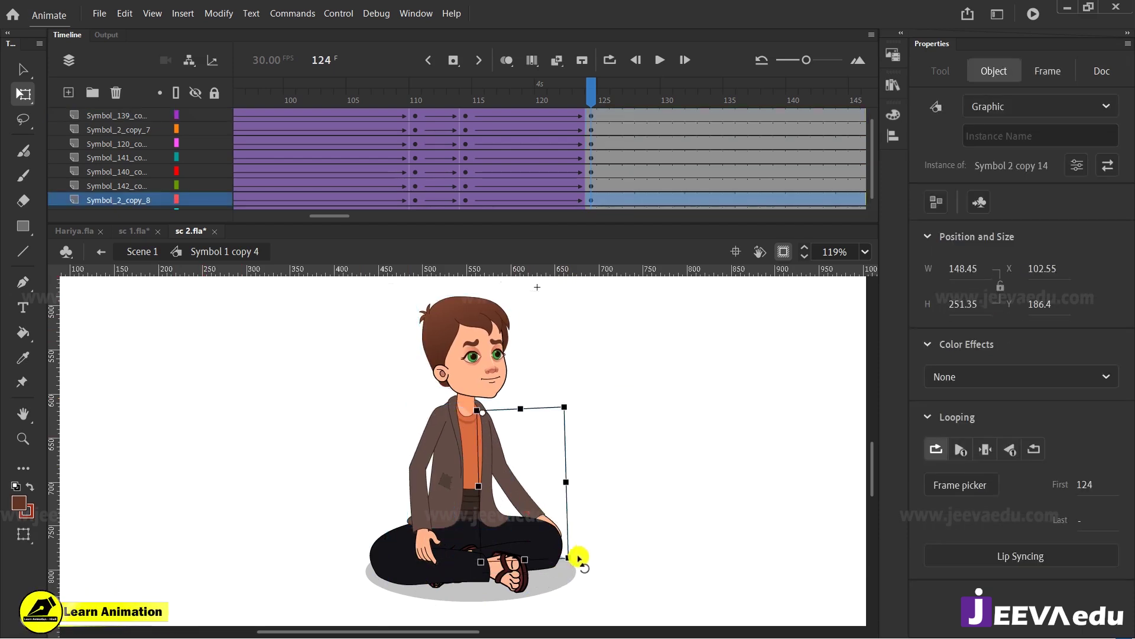
left_click_drag(577, 112, 585, 151)
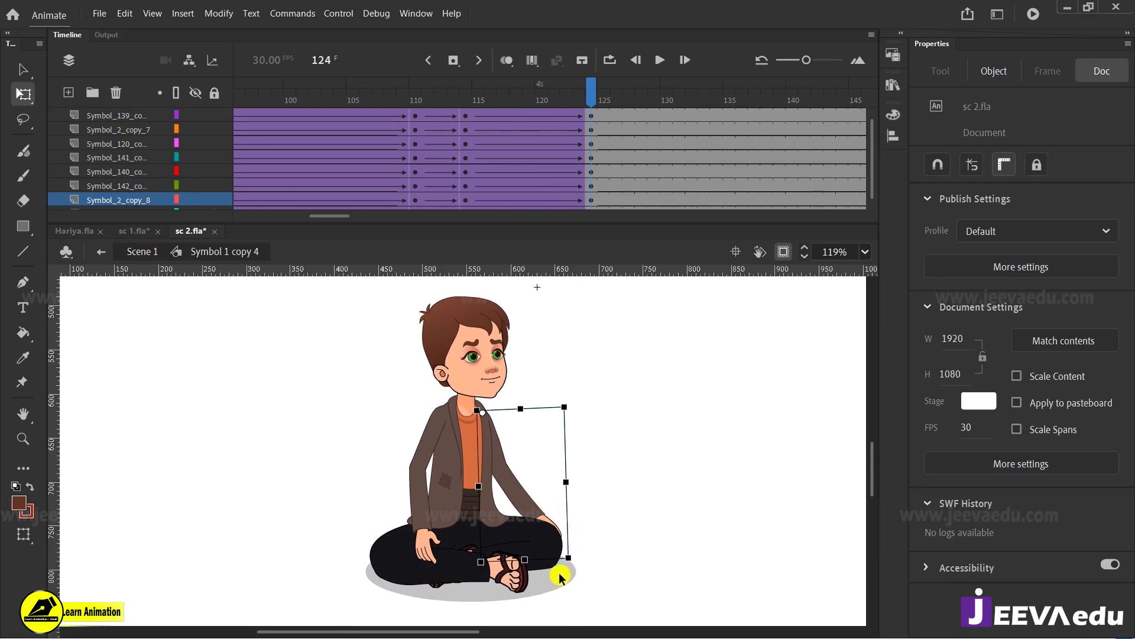
left_click_drag(571, 568, 562, 578)
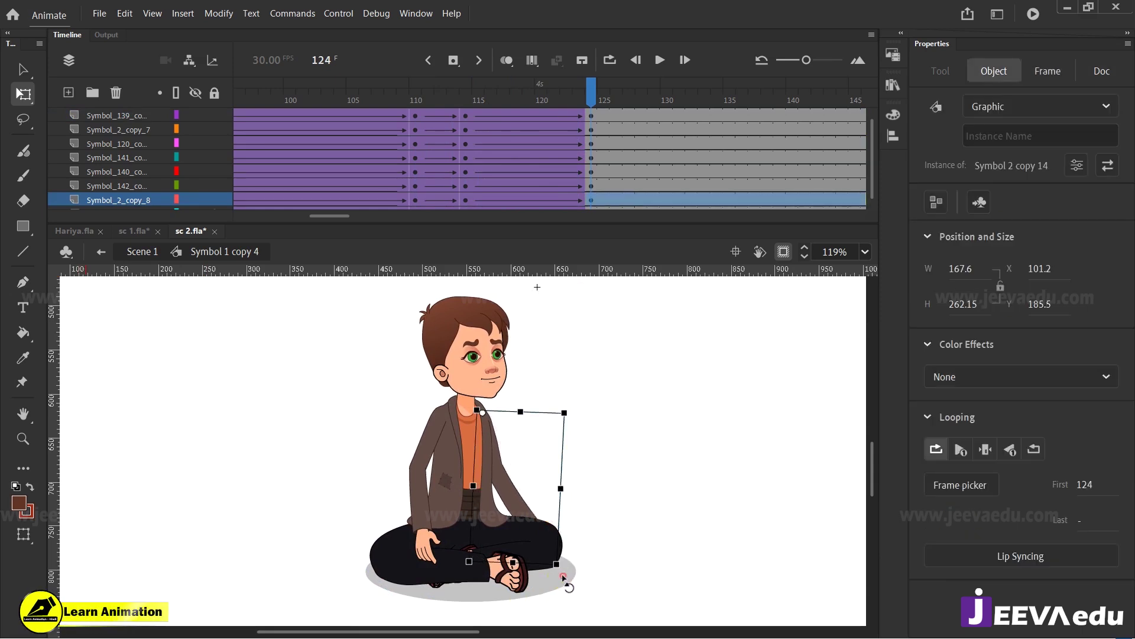
left_click(466, 117)
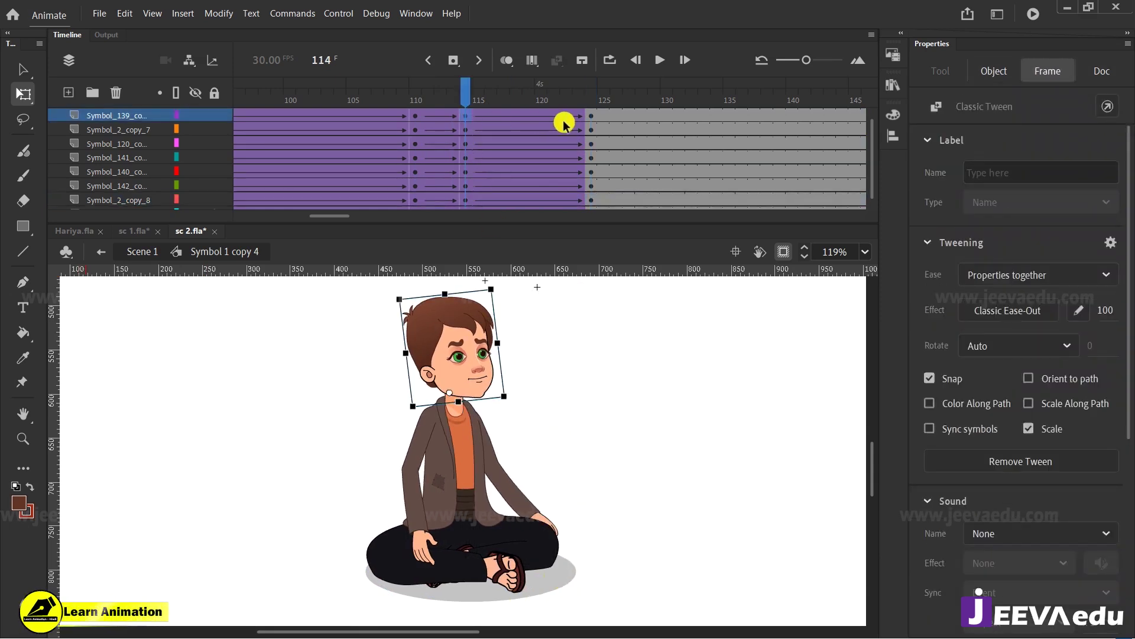
left_click(592, 116)
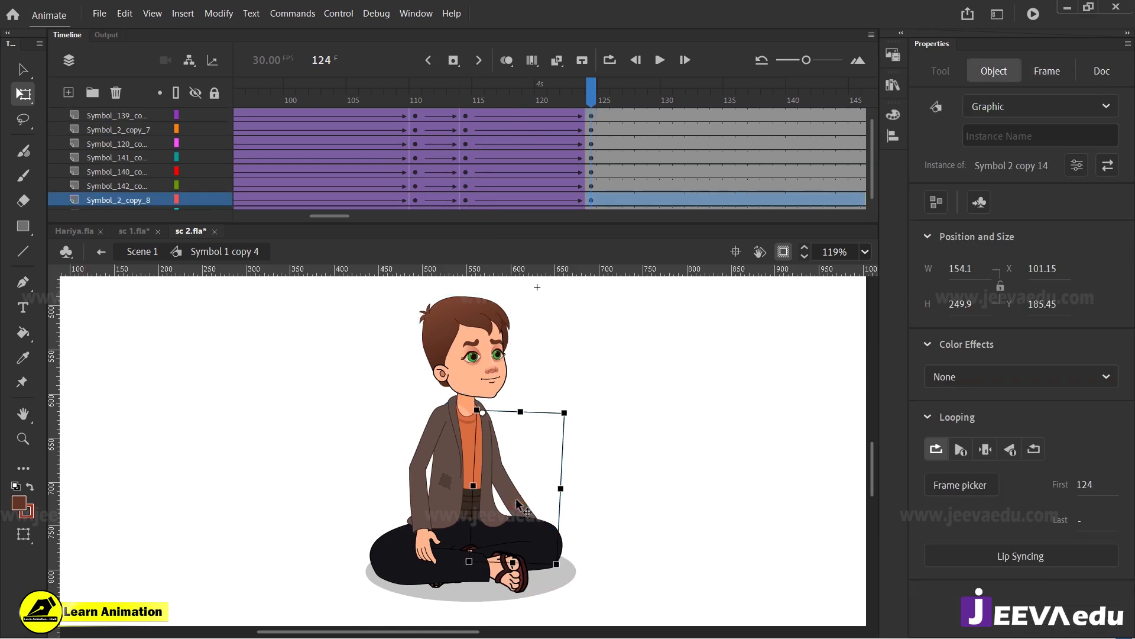
Step: Inside that arm's symbol, keyframe Symbol_6_copy_5 at frames 114 and 124 with a classic tween between, and extend all layers past frame 142
double_click(516, 499)
left_click(553, 116)
key("F6")
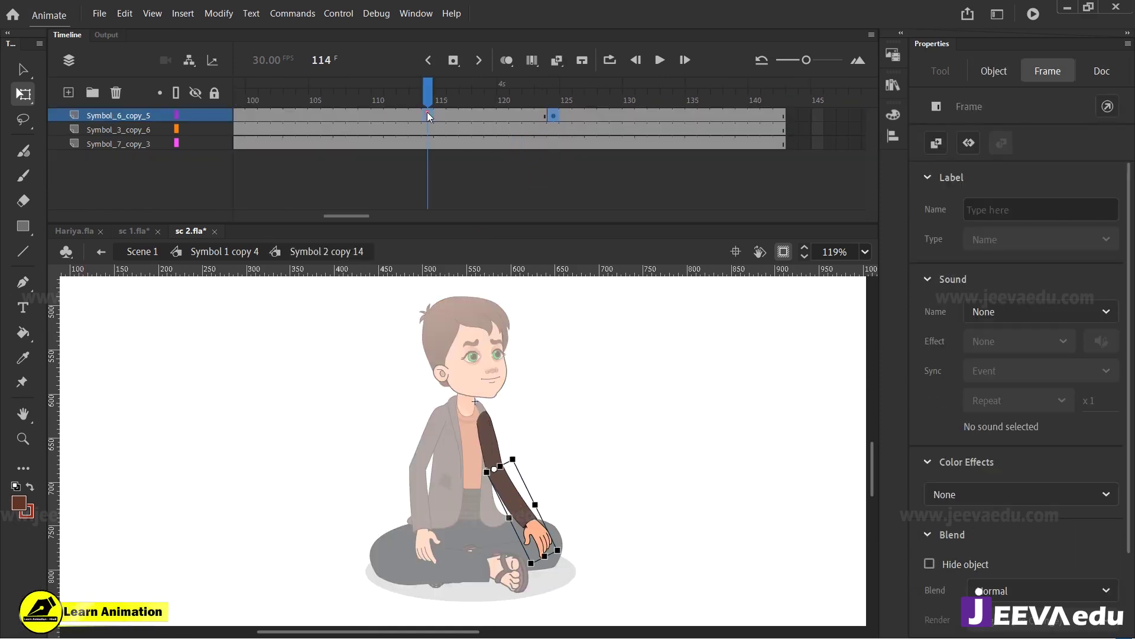
right_click(469, 116)
left_click(508, 117)
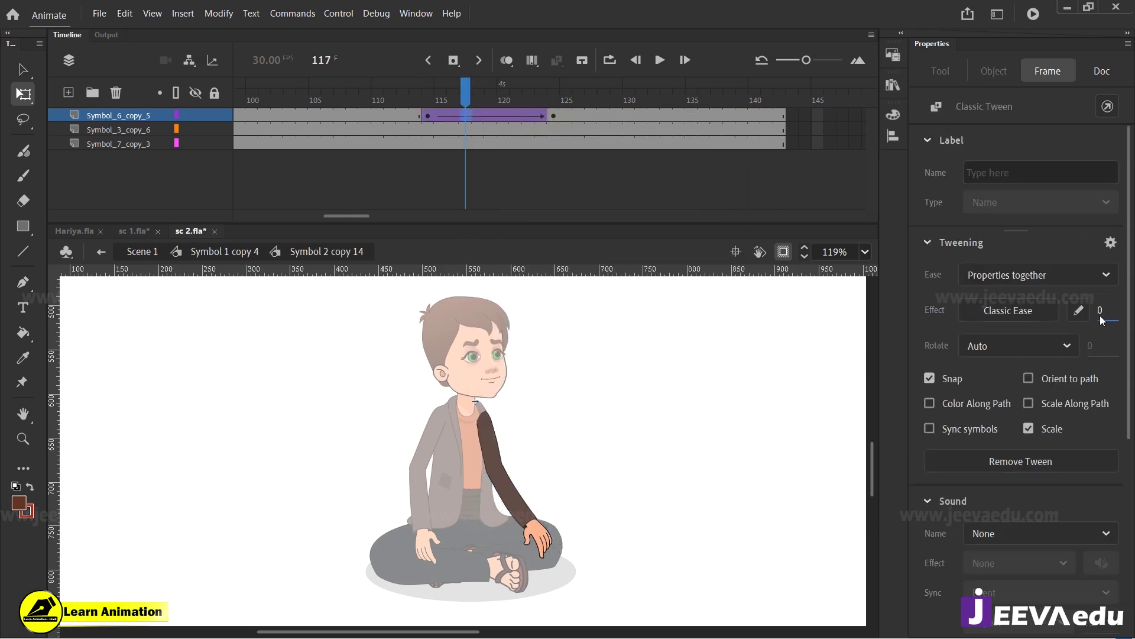
left_click_drag(643, 115, 766, 179)
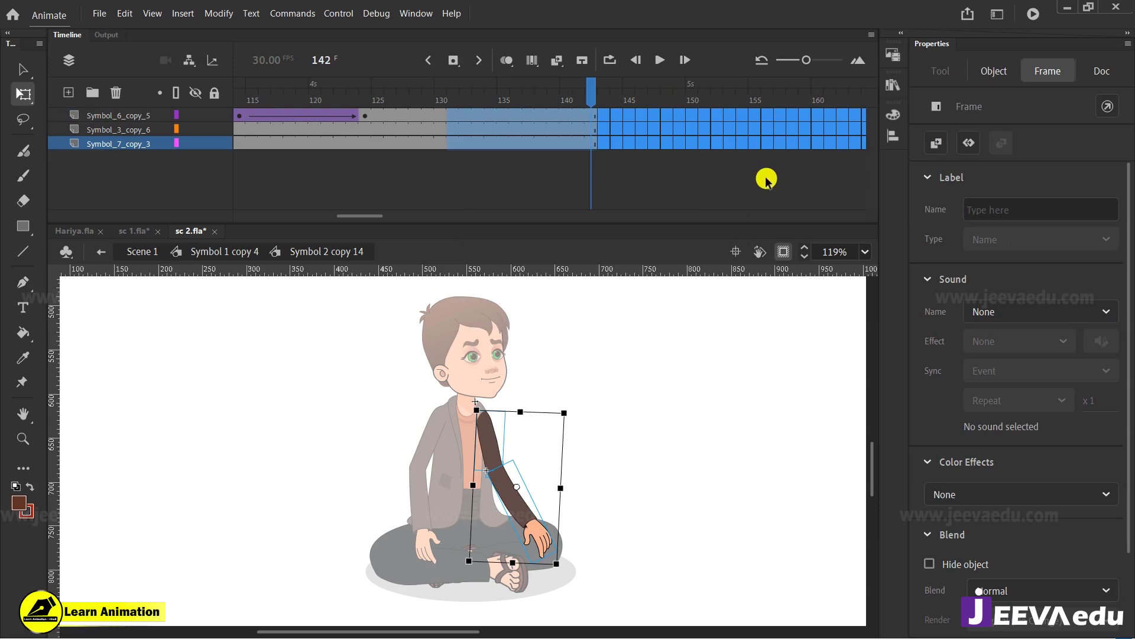
key("F5")
Step: Rotate the forearm outward at frame 124 so the hand rests on the knee, and return to the body symbol
left_click(371, 112)
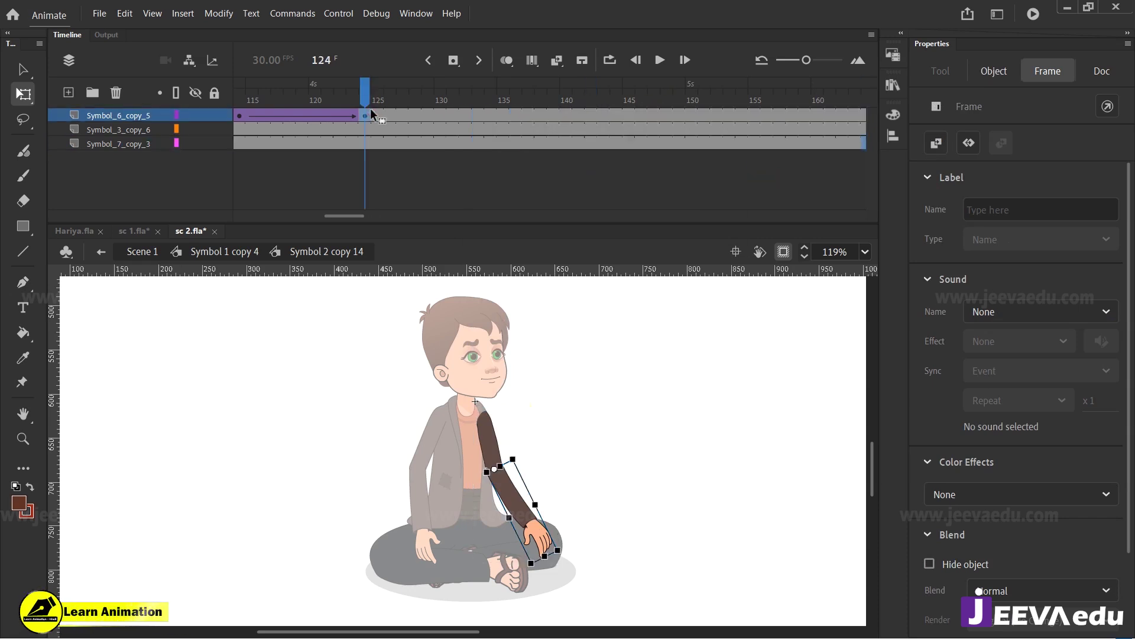
left_click_drag(562, 559, 569, 540)
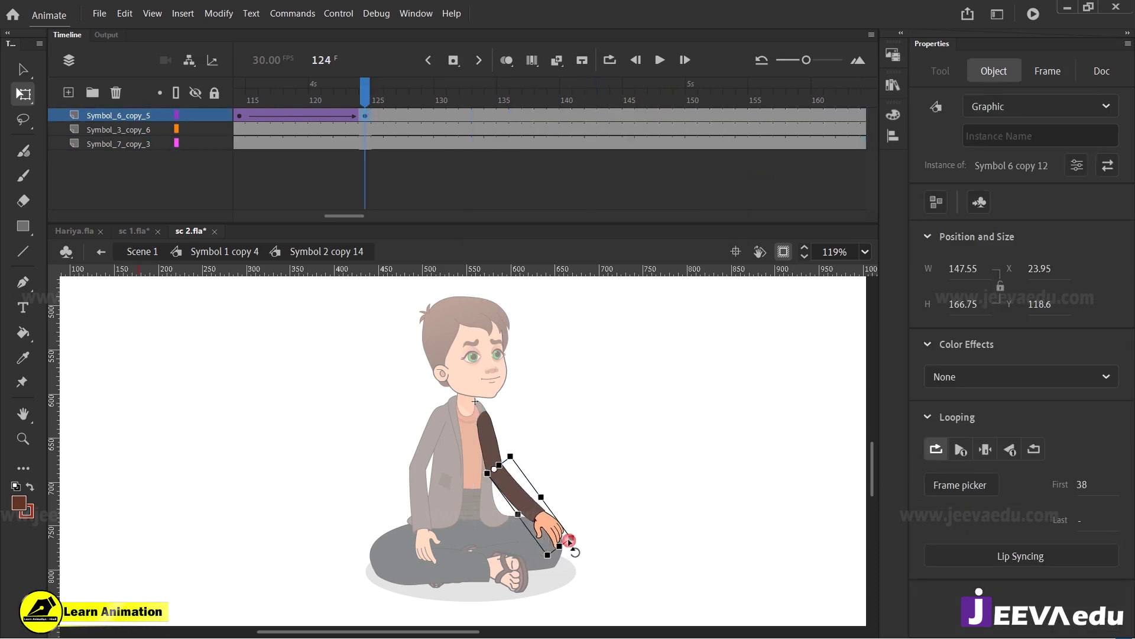
double_click(621, 489)
left_click(507, 464)
left_click_drag(522, 97, 528, 129)
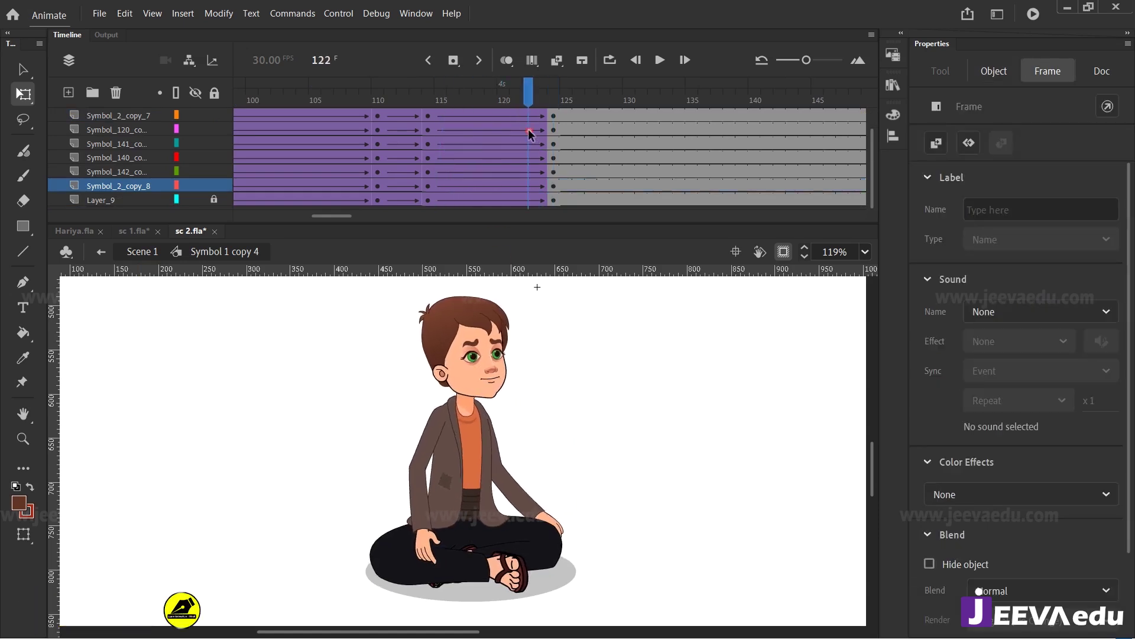
Step: Fine-tune the angle of the Symbol_2_copy_8 arm at frame 124 so the hand stays placed on the knee
left_click(506, 484)
key("z")
left_click_drag(393, 384, 581, 578)
left_click_drag(494, 128, 554, 189)
key("v")
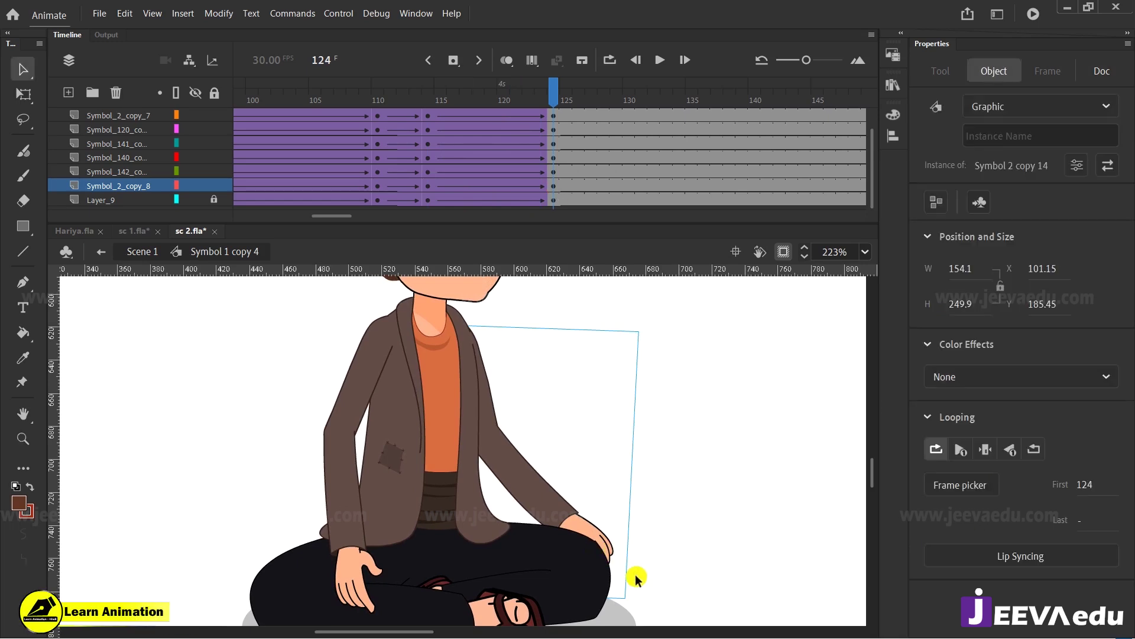
key("q")
left_click_drag(553, 95, 553, 159)
left_click(449, 389)
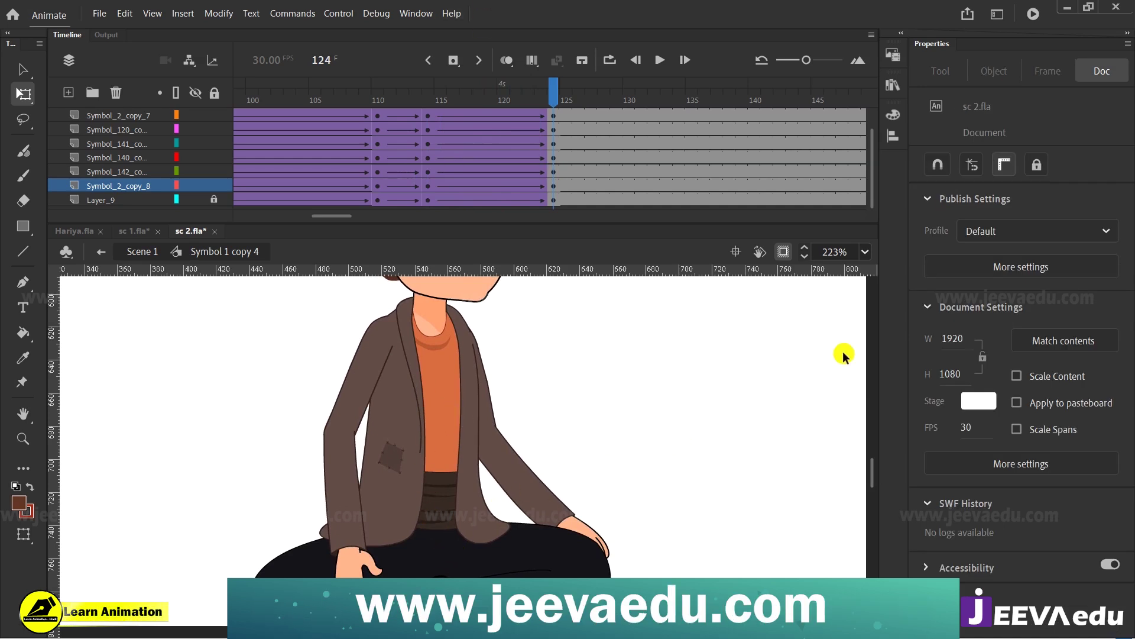
Step: Show the whole seated boy and examine the Symbol_2_copy_7 arm's movement around frame 124
key("z")
left_click(480, 476, "alt")
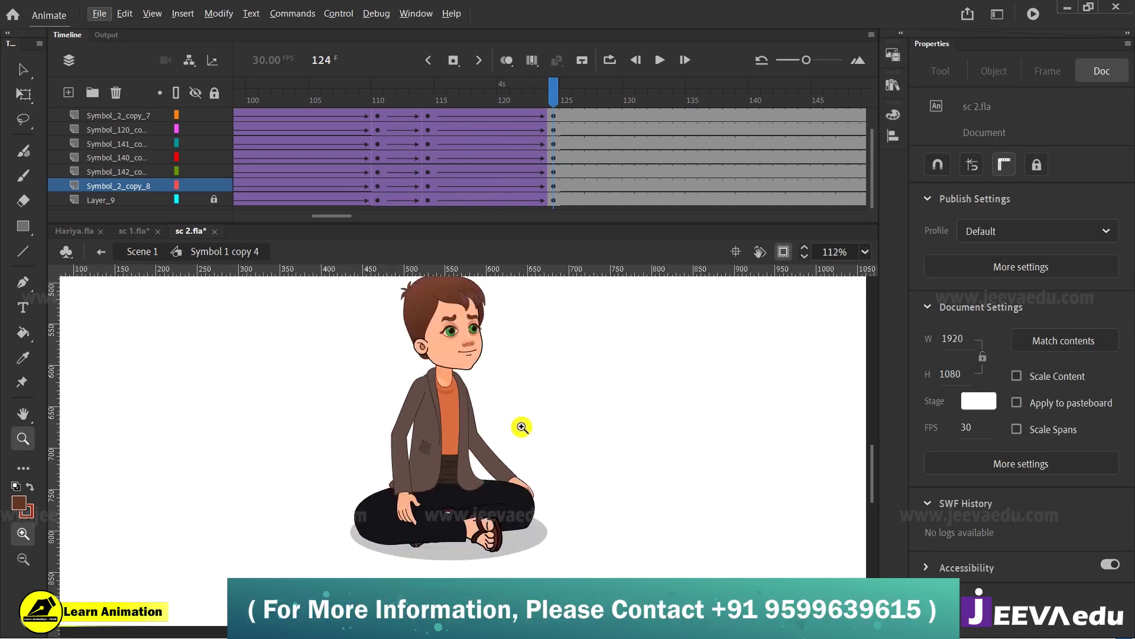
left_click_drag(515, 433, 529, 454)
left_click_drag(303, 289, 566, 586)
left_click_drag(613, 540, 601, 542)
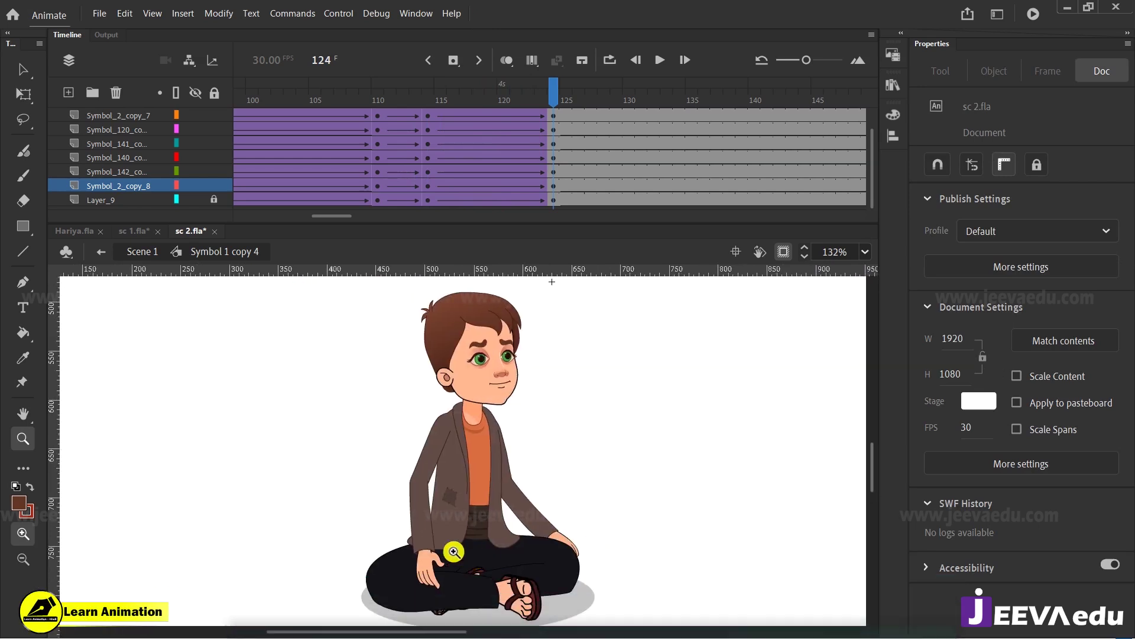
key("v")
left_click(434, 533)
left_click(534, 92)
mouse_move(535, 90)
left_mouse_down()
mouse_move(388, 90)
mouse_move(552, 90)
left_mouse_up()
left_click(421, 462)
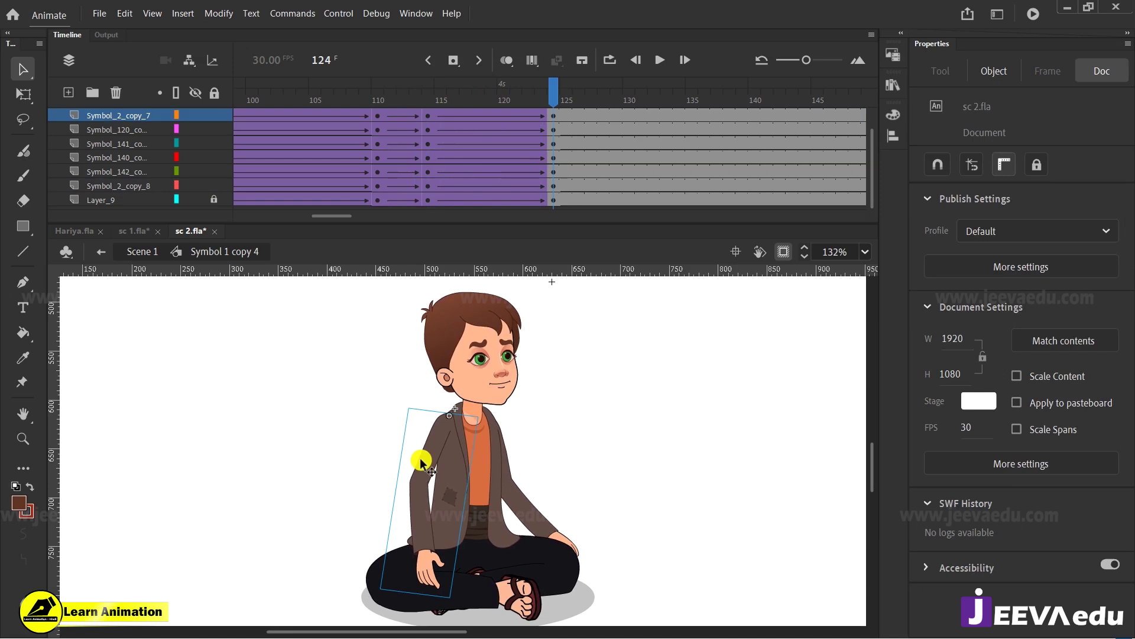
left_click(429, 570)
key("q")
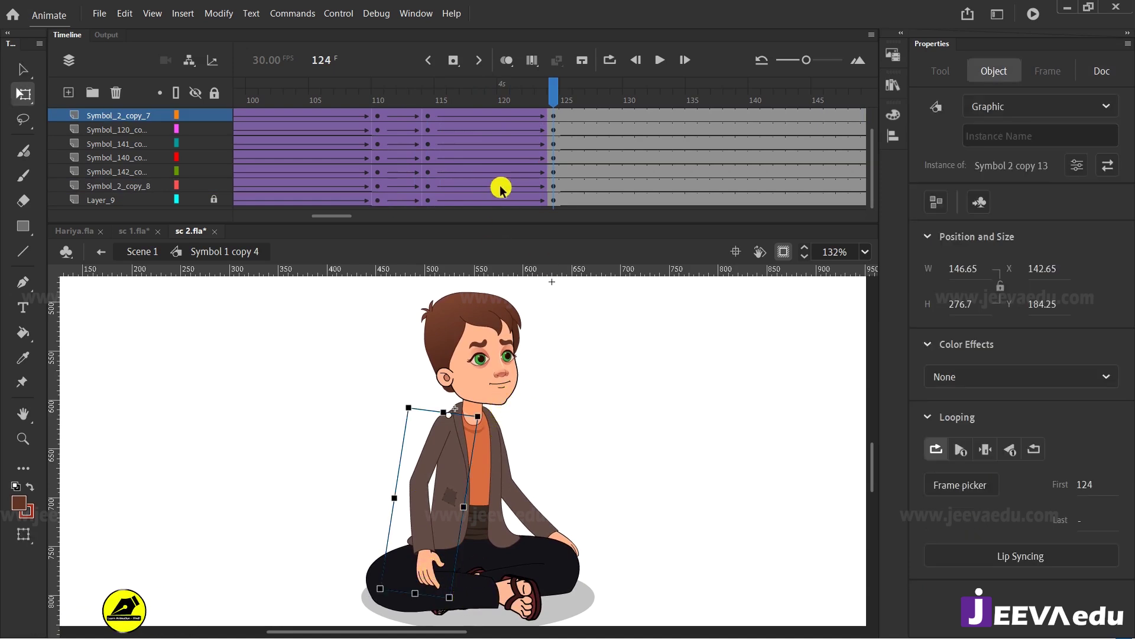
Step: Replay the body animation from before frame 110 and return to the pose on frame 124
scroll(515, 166, "up", 1)
left_click_drag(554, 95, 318, 106)
key("Return")
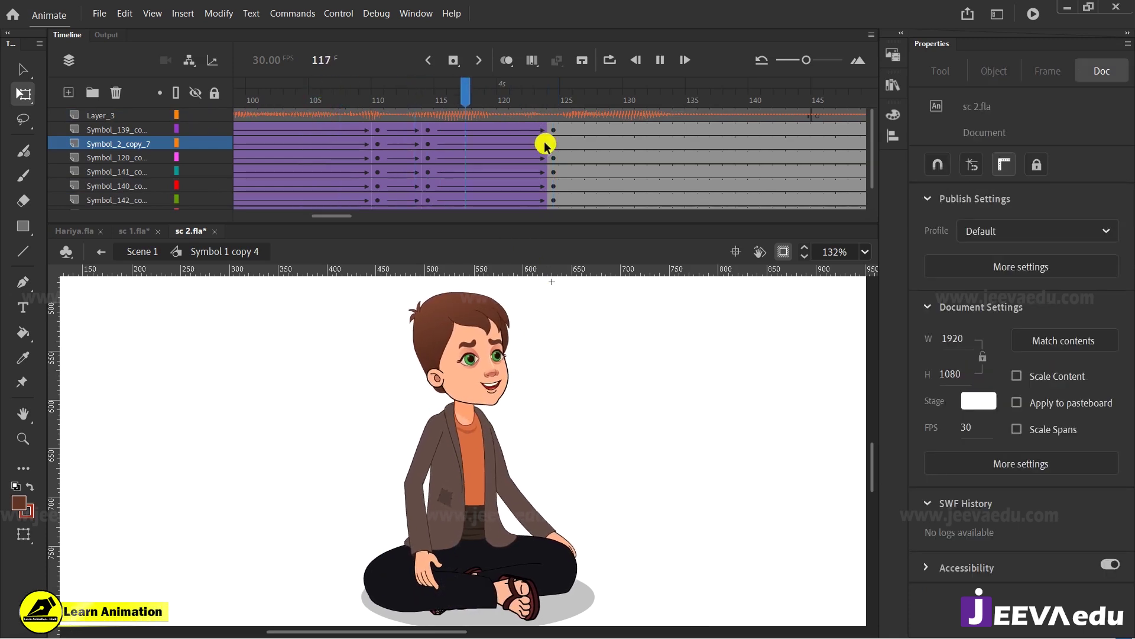
left_click_drag(604, 99, 204, 142)
key("Return")
left_click(743, 100)
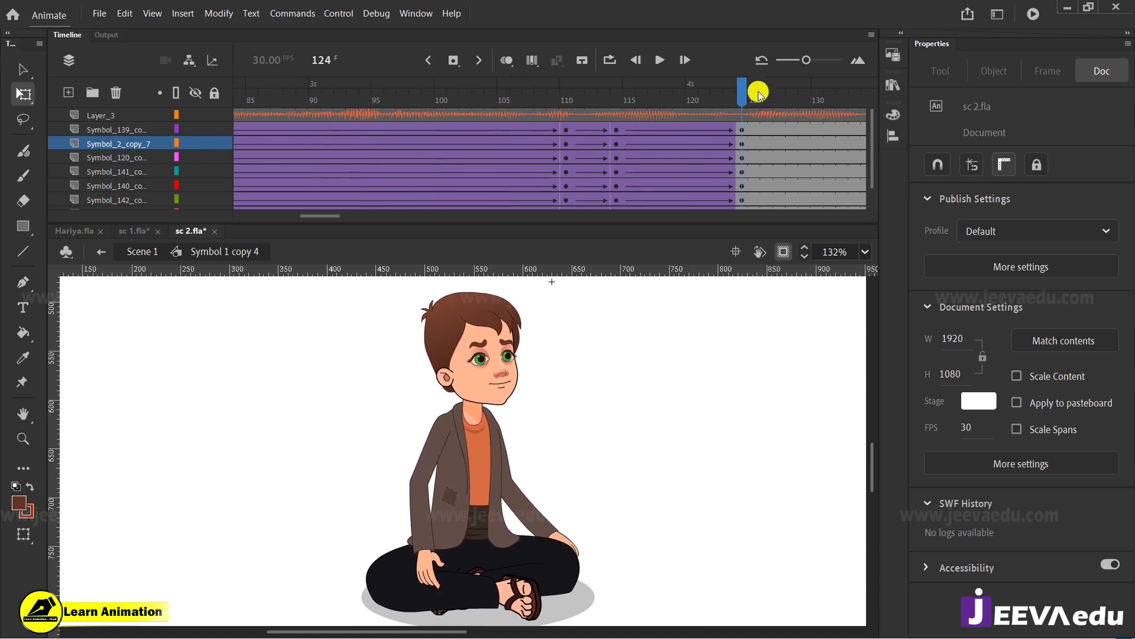
Step: At frame 124, rotate the Symbol_2_copy_7 arm outward from the torso and check the movement leading into the pose
left_click(430, 555)
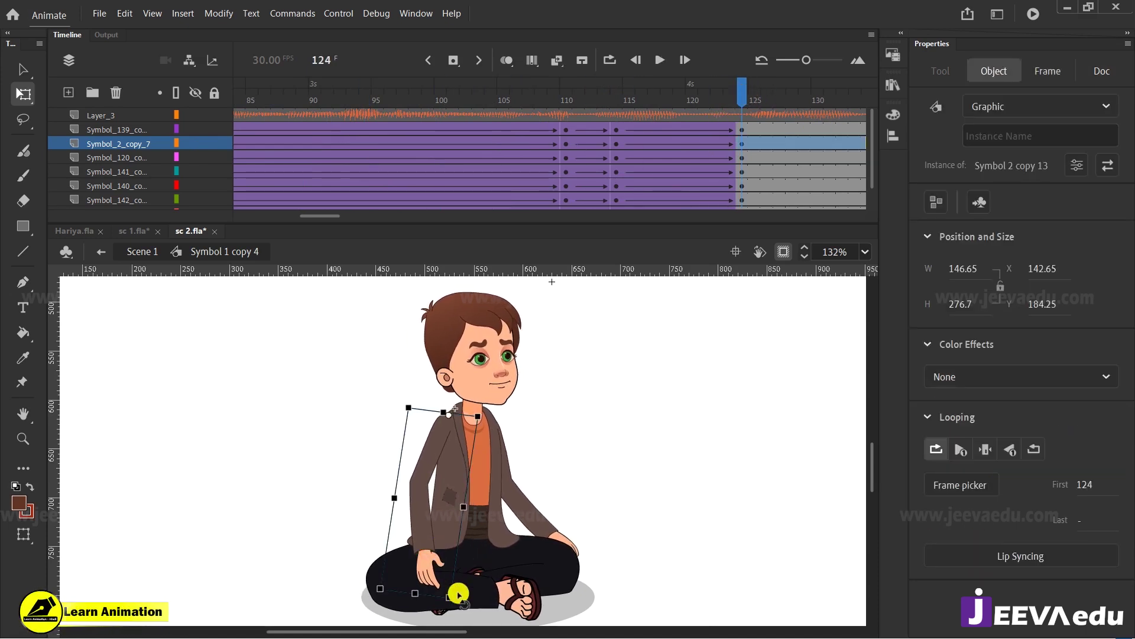
left_click_drag(462, 596, 445, 603)
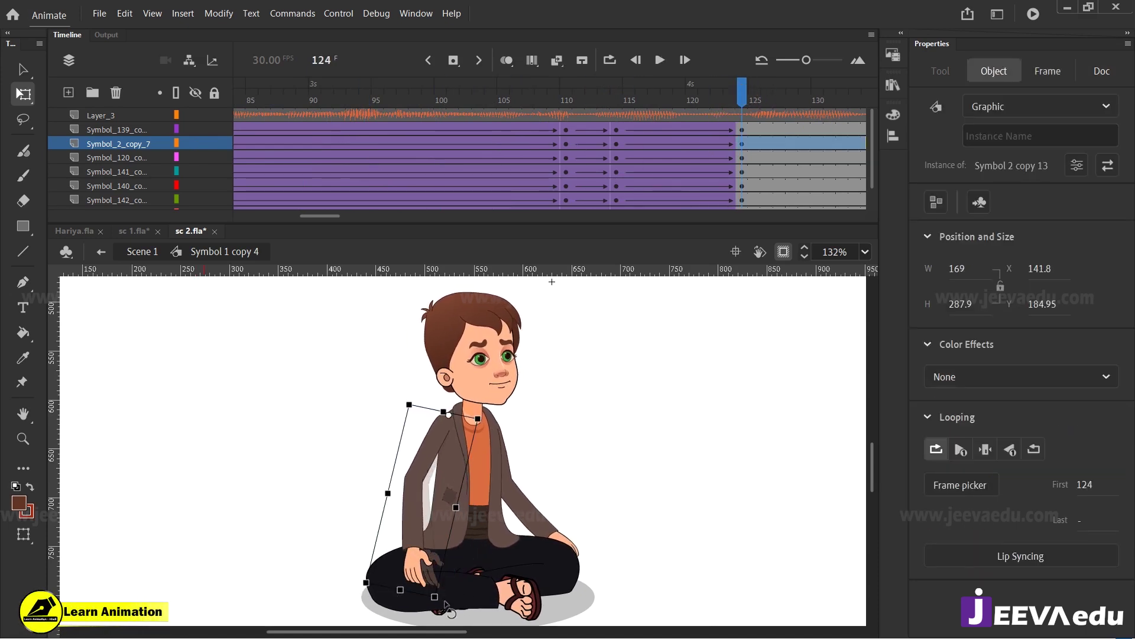
left_click_drag(702, 98, 745, 185)
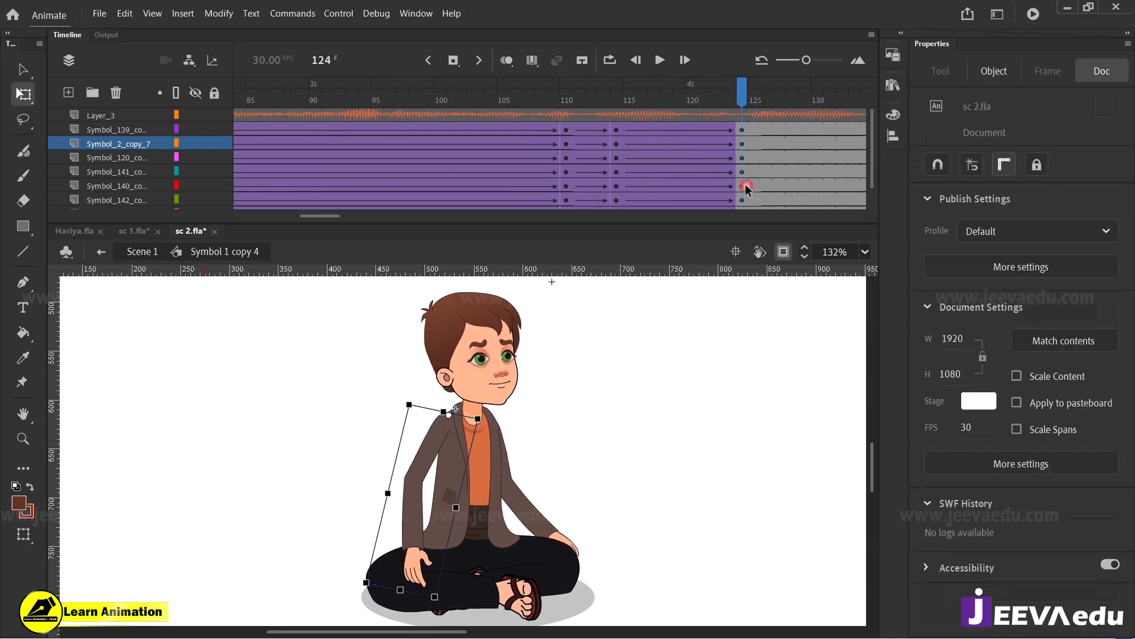
Step: At frame 124, rotate the Symbol_2_copy_7 arm slightly inward and replay the movement leading into the pose
left_click_drag(438, 596, 441, 598)
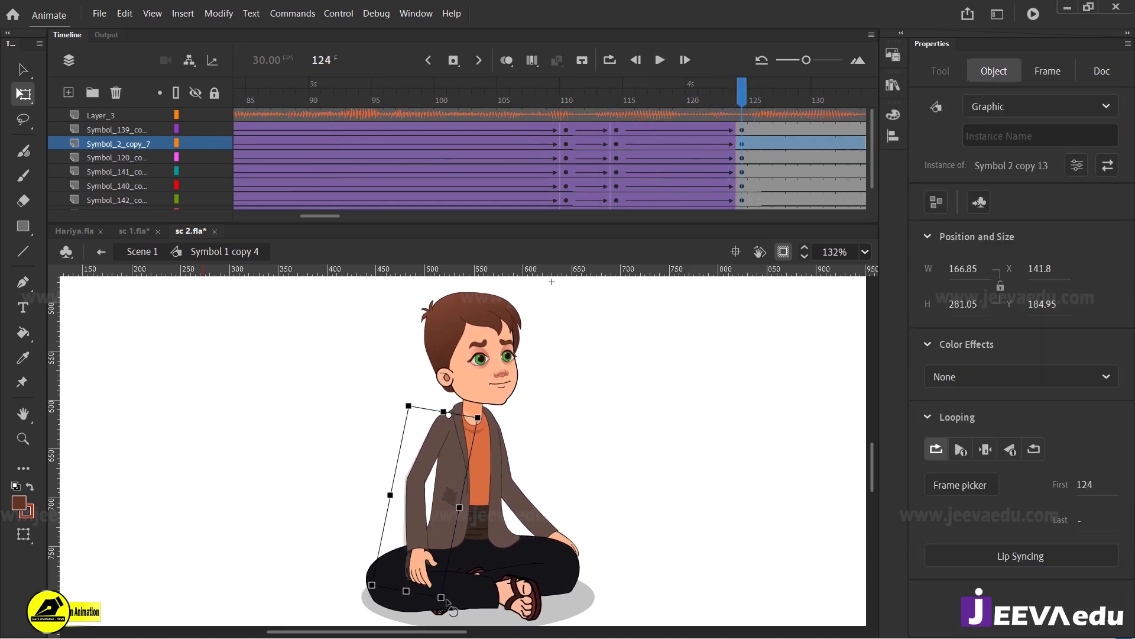
left_click(704, 93)
left_click_drag(704, 91, 486, 150)
key("Return")
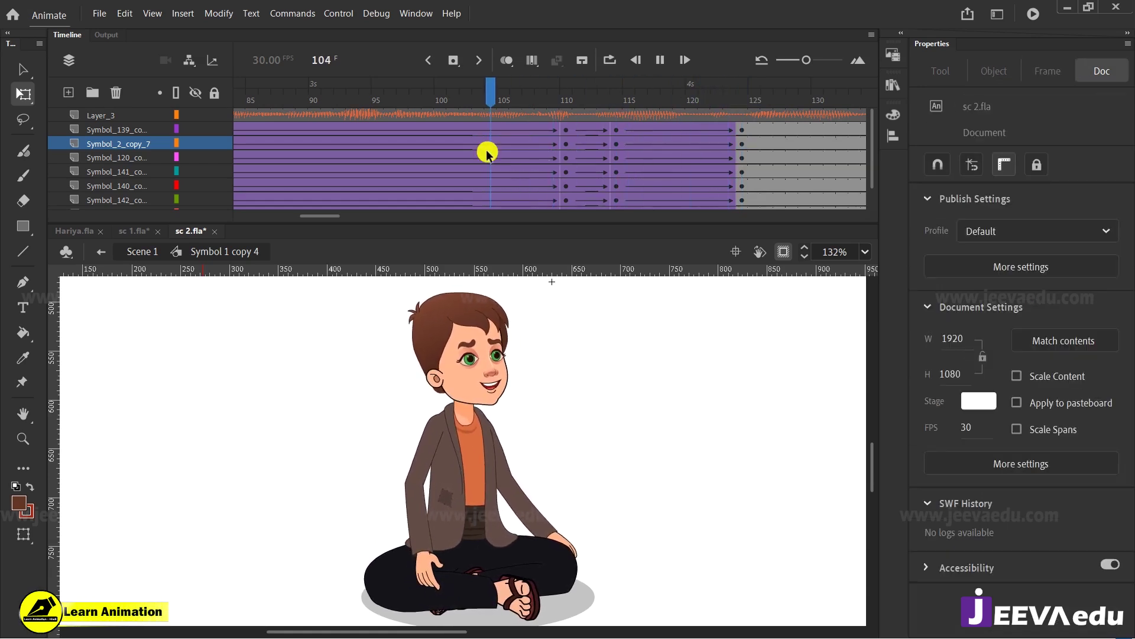
left_click(744, 99)
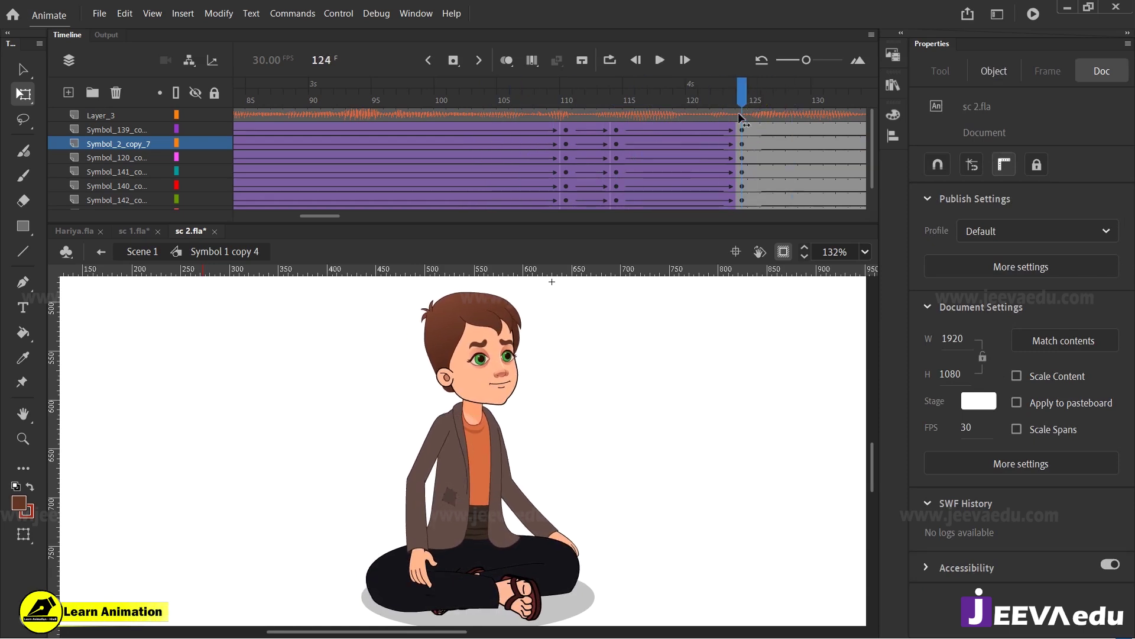
Step: Hide Layer_3 and tilt the boy's head slightly backward at frame 124, checking the motion around that pose
left_click(196, 92)
left_click(195, 93)
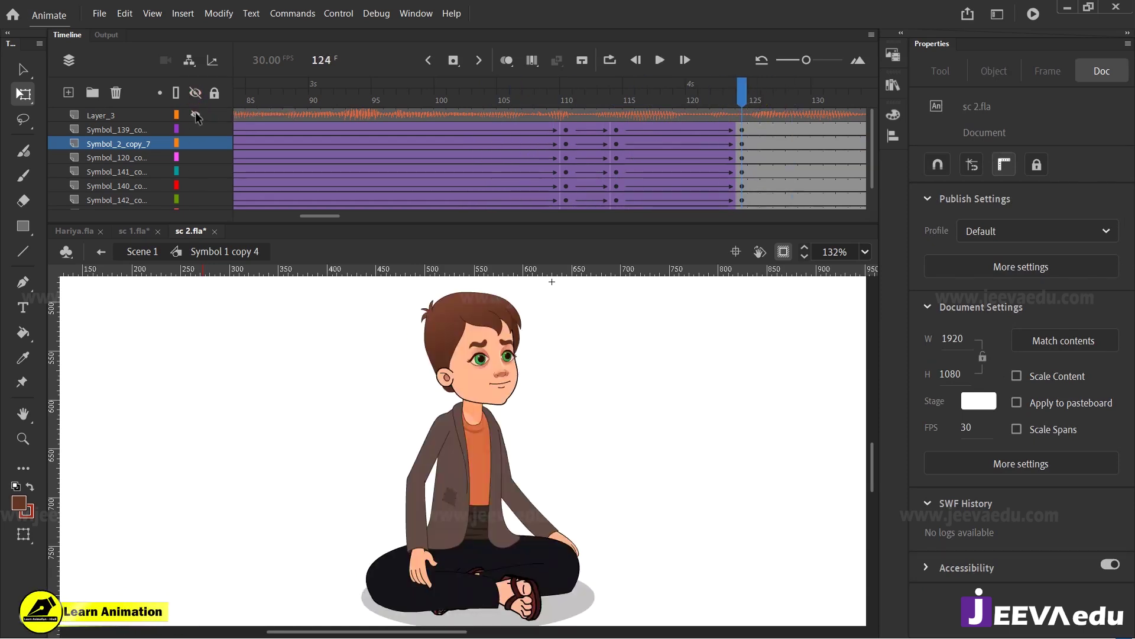
scroll(726, 98, "right", 2)
left_click_drag(520, 98, 493, 172)
left_click(486, 350)
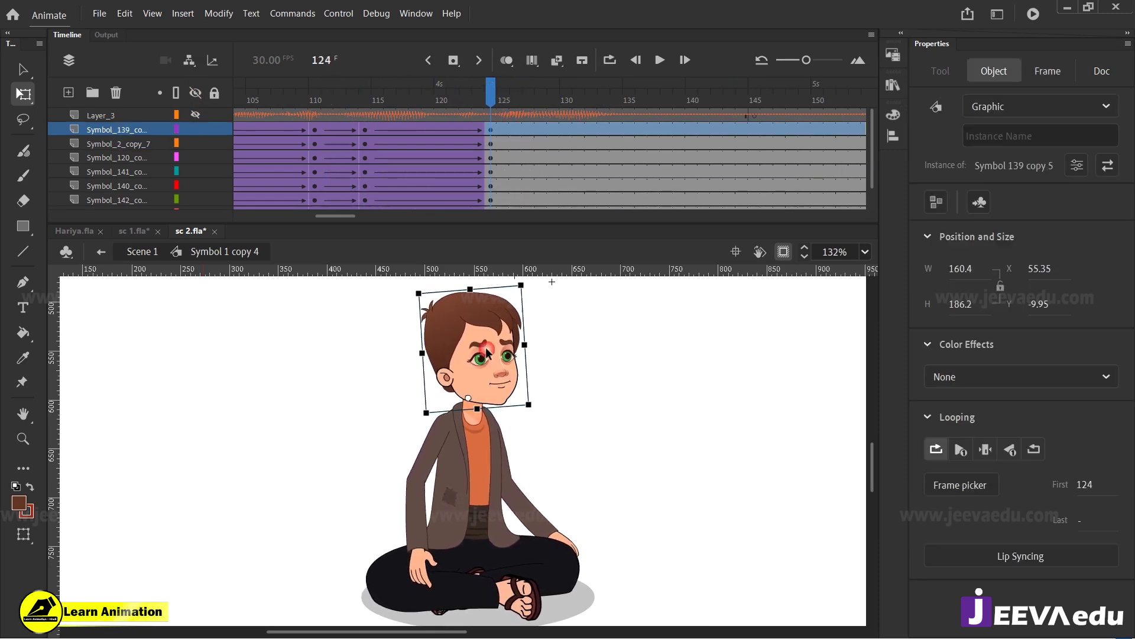
left_click_drag(535, 287, 540, 284)
mouse_move(494, 112)
left_mouse_down()
mouse_move(393, 97)
mouse_move(487, 124)
left_mouse_up()
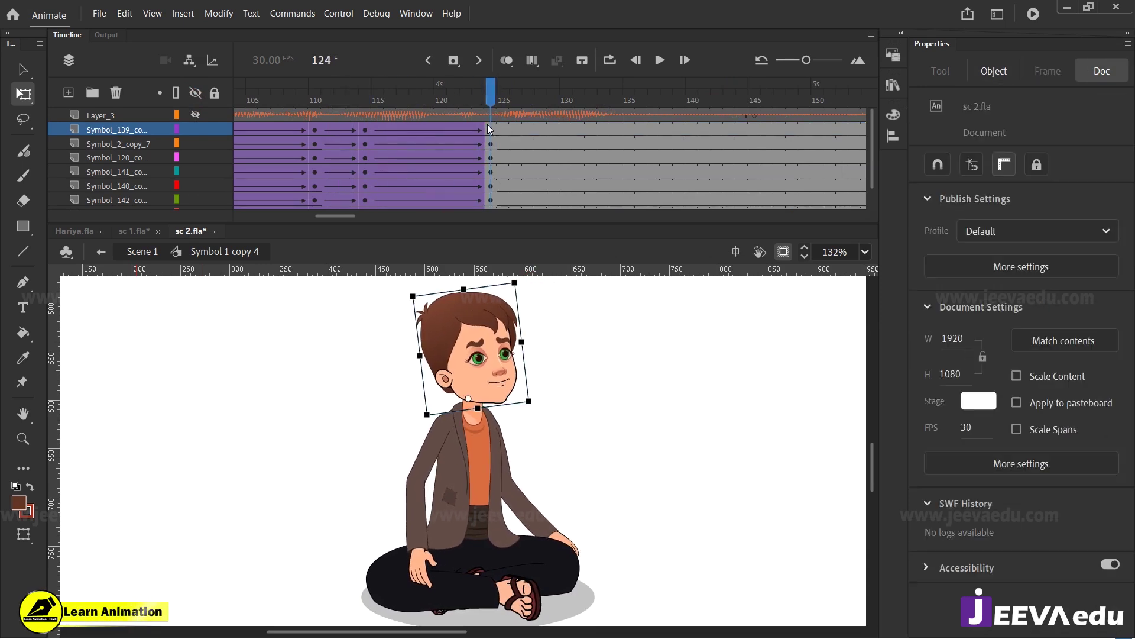
left_click_drag(526, 288, 521, 286)
left_click_drag(480, 91, 304, 135)
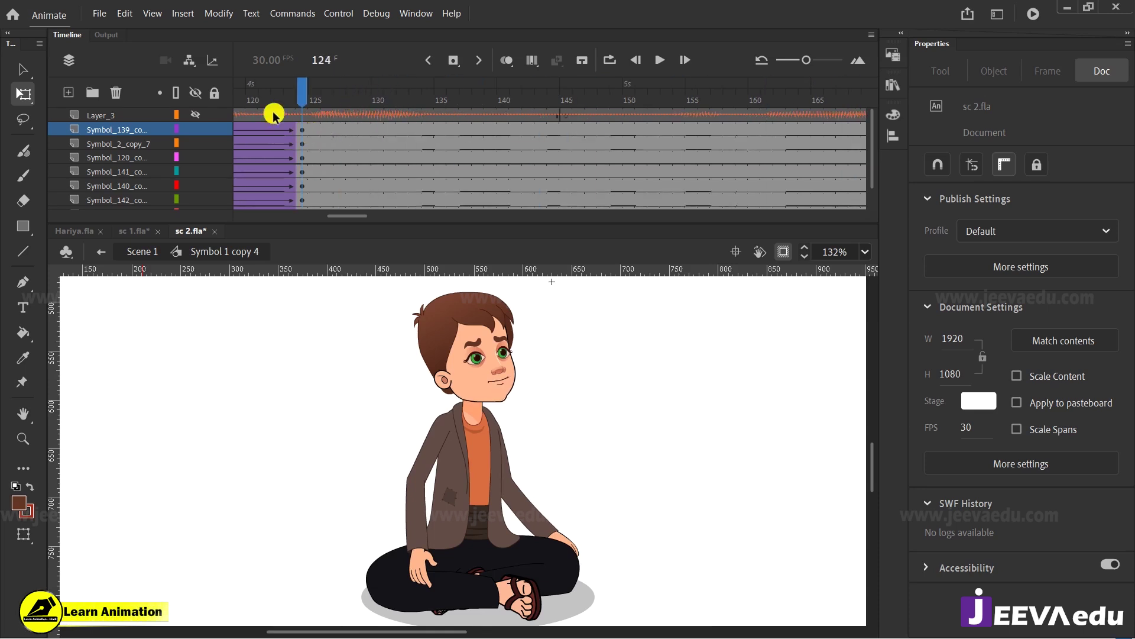
Step: Play the speech from frame 124 and insert keyframes at frame 152 on all the body layers
key("Return")
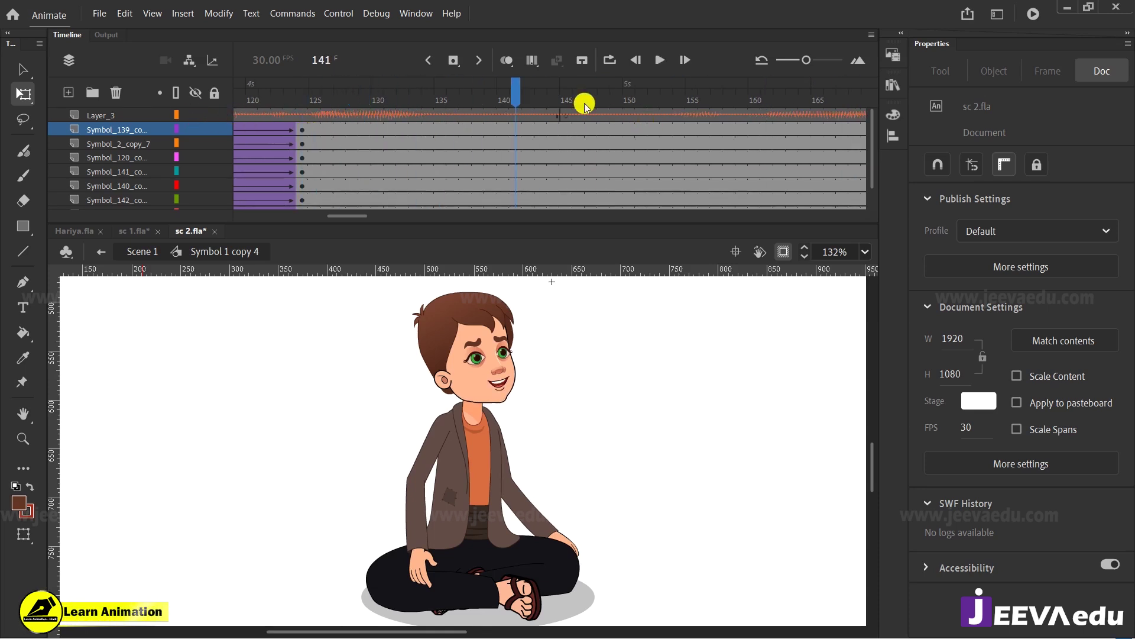
left_click_drag(630, 116, 646, 203)
left_click_drag(655, 136, 663, 220)
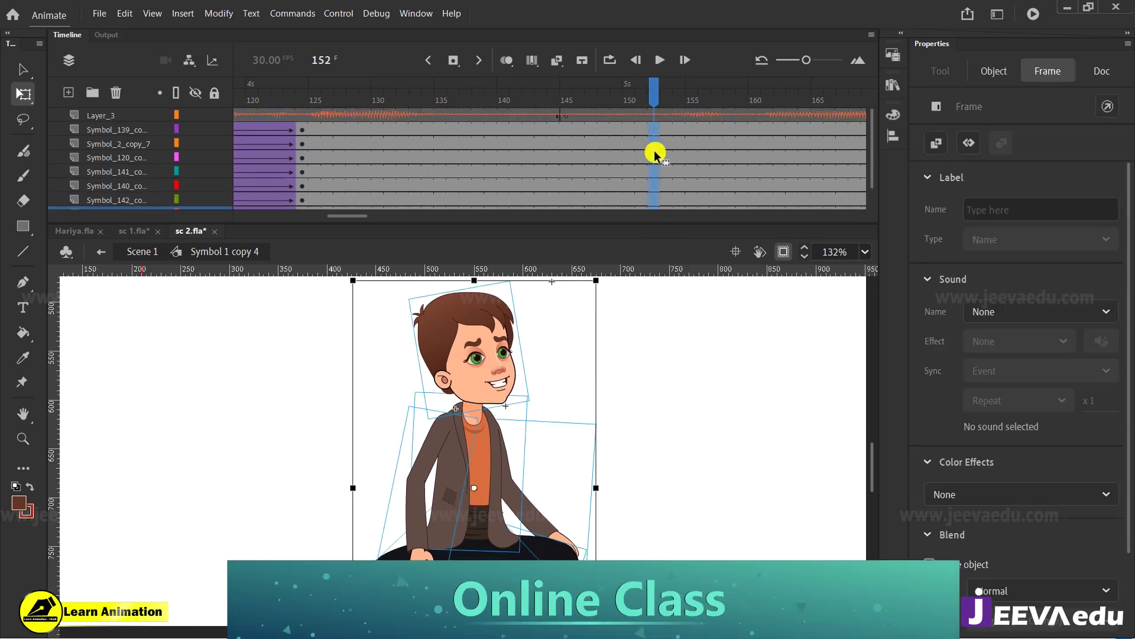
key("F6")
Step: Create classic tweens on all the body layers between frames 124 and 152 and adjust their ease strength
left_click_drag(345, 216, 336, 216)
left_click_drag(337, 116, 439, 115)
left_click(518, 132)
left_click_drag(518, 131, 532, 254)
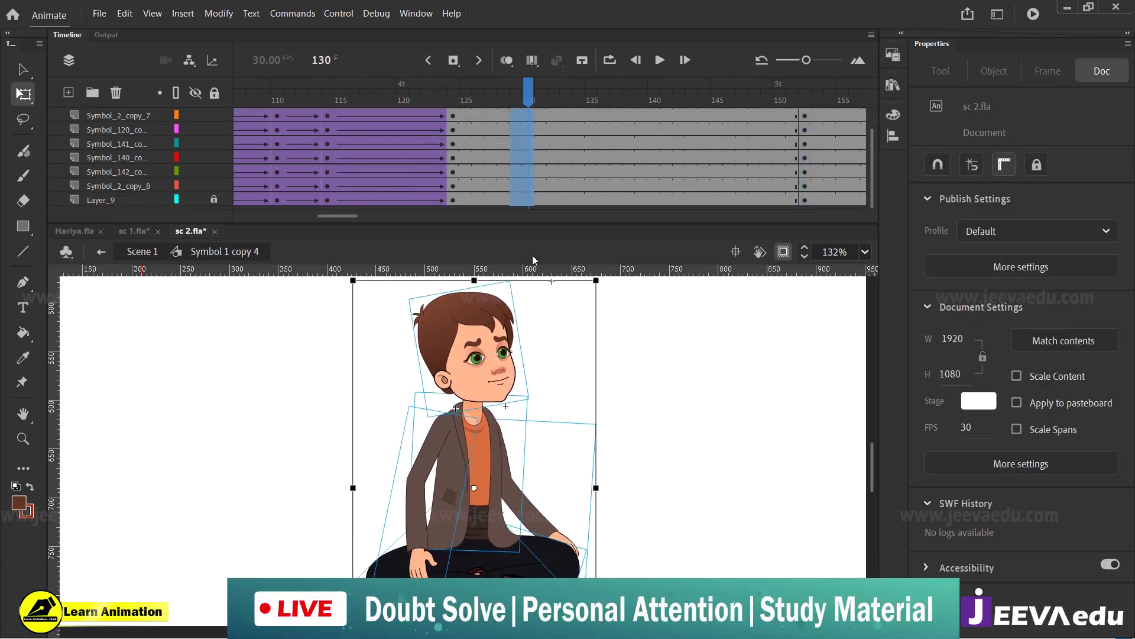
right_click(526, 162)
left_click(603, 172)
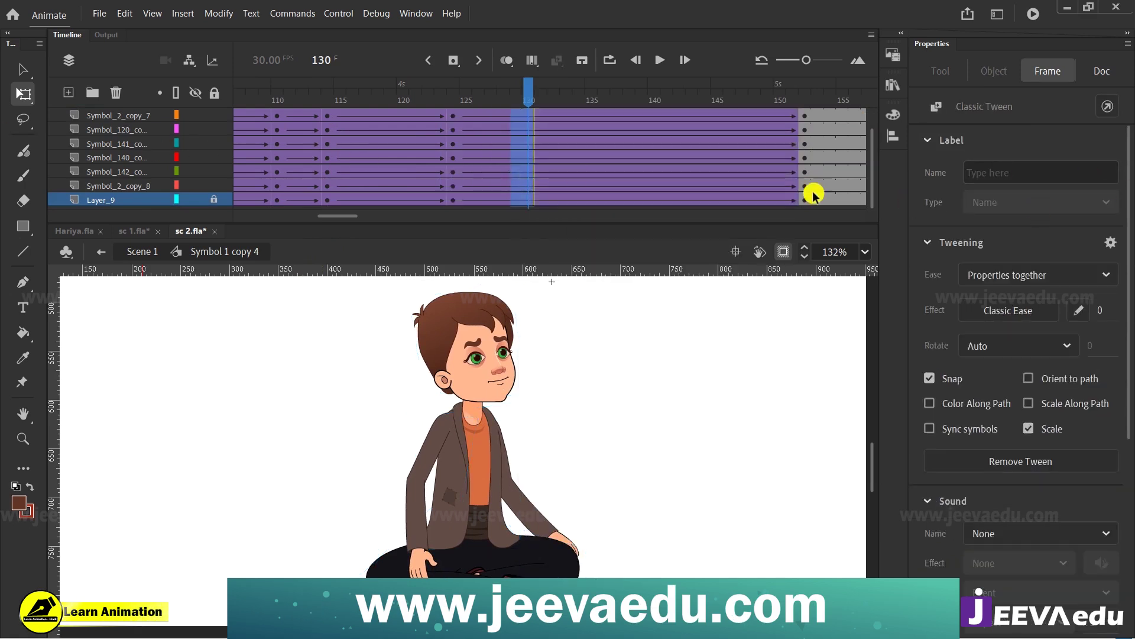
left_click_drag(1101, 310, 1098, 152)
Step: At frame 152, select all the body parts of the seated boy for the new pose
left_click_drag(621, 85, 804, 163)
left_click_drag(367, 332, 622, 586)
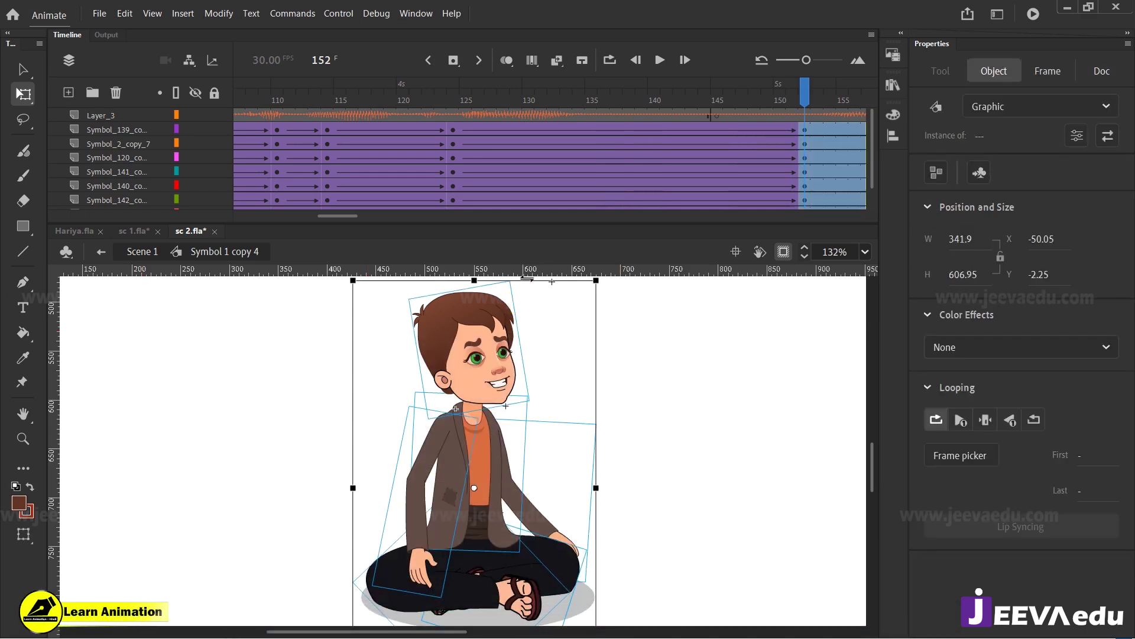
Step: At frame 152, skew the whole seated character slightly left and lean the upper body back around a pivot near the hips
left_click_drag(525, 278, 518, 278)
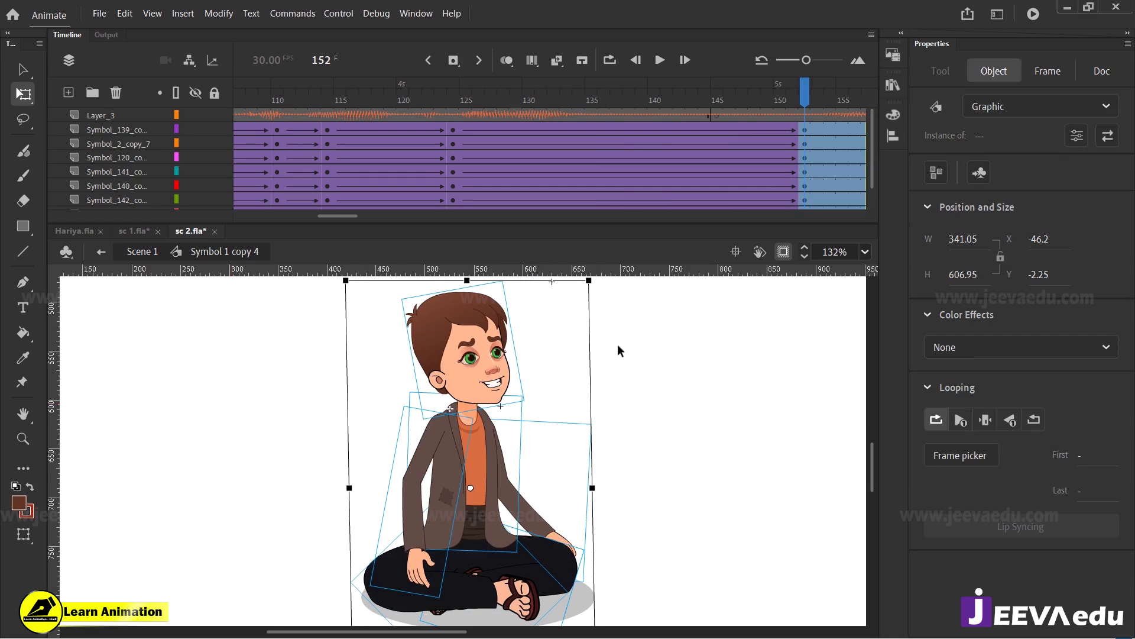
left_click(619, 350)
left_click_drag(348, 325, 604, 455)
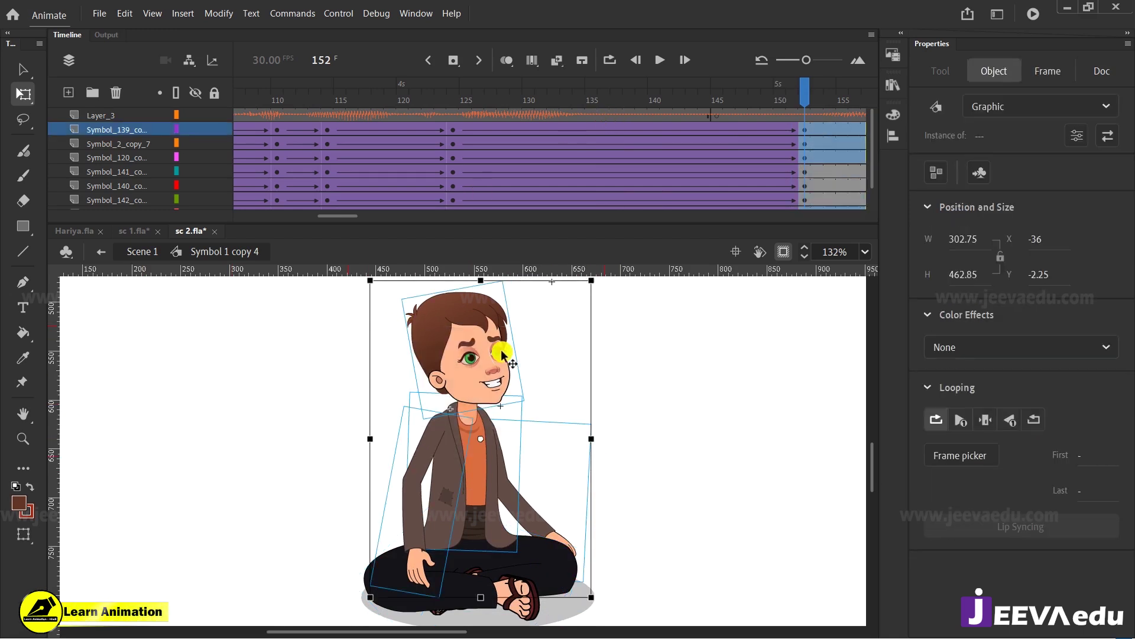
left_click_drag(480, 438, 474, 533)
left_click_drag(602, 288, 596, 285)
left_click_drag(782, 88, 327, 143)
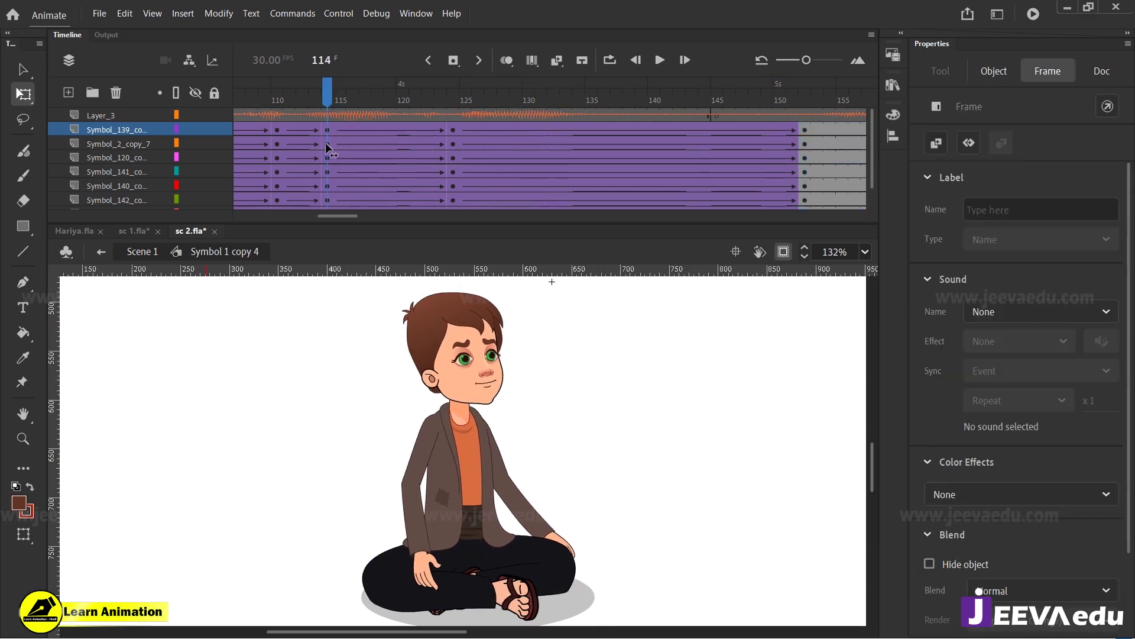
Step: Hide Layer_3 and rotate the character's head slightly clockwise at frame 152, checking the pose against the earlier keyframes
left_click(171, 105)
left_click_drag(317, 90, 792, 126)
left_click(801, 134)
left_click(621, 379)
left_click(467, 343)
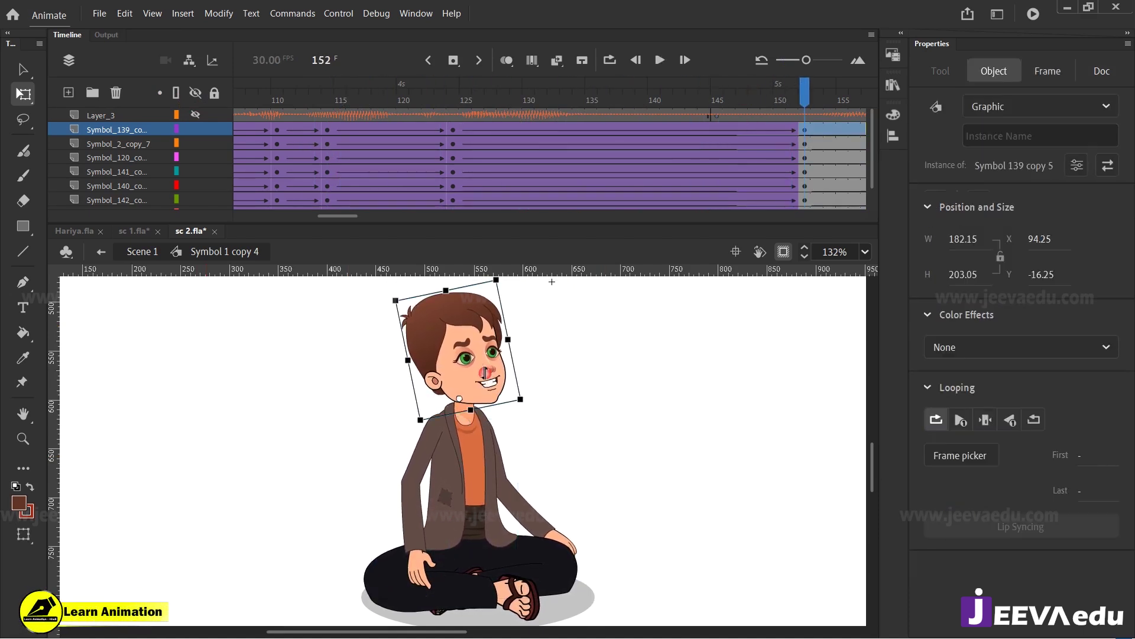
left_click_drag(504, 284, 509, 288)
left_click_drag(659, 88, 804, 153)
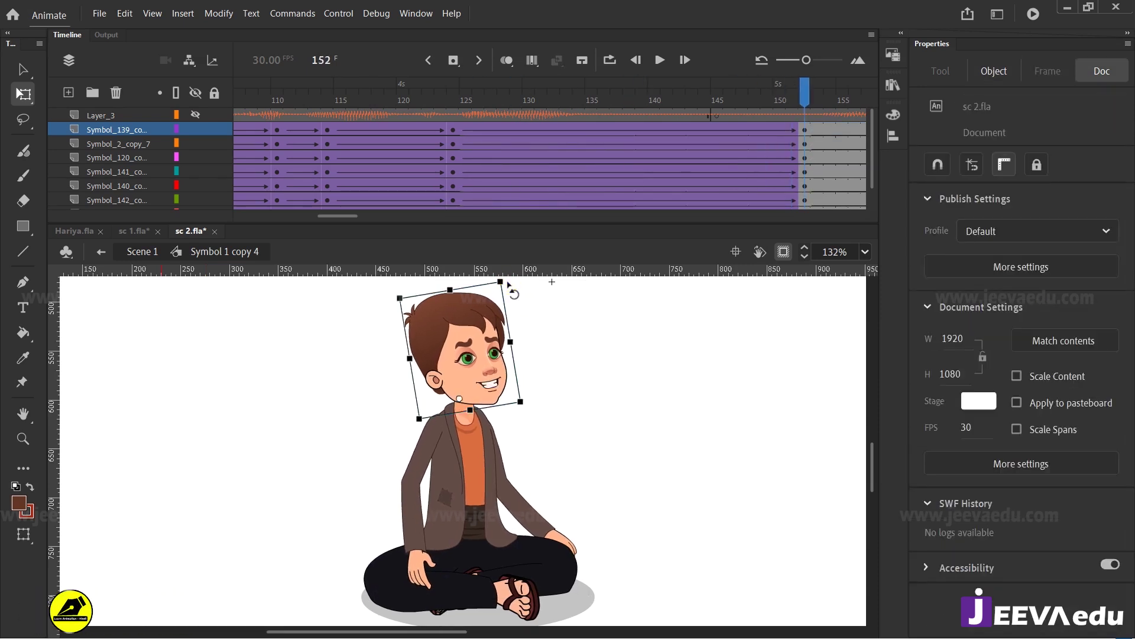
left_click_drag(507, 282, 518, 287)
left_click_drag(473, 97, 448, 154)
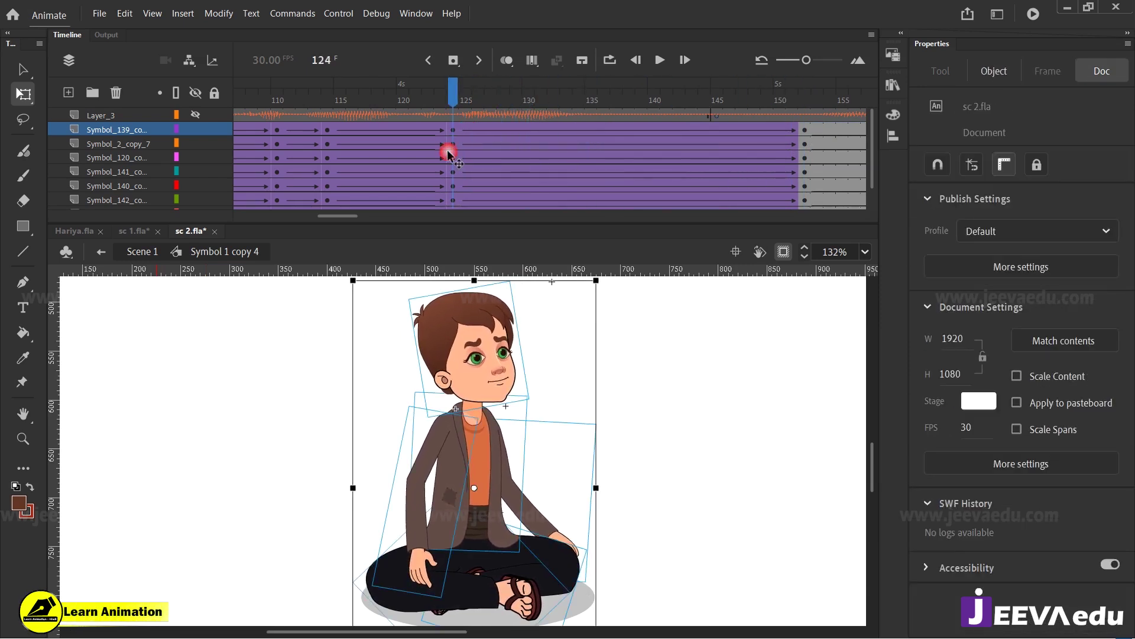
Step: Open the nested face symbol, Symbol 15 copy 2, inside the head at frame 124 and insert keyframes on all its layers
left_click(554, 392)
left_click(477, 357)
key("z")
left_click(505, 376)
left_click(433, 432)
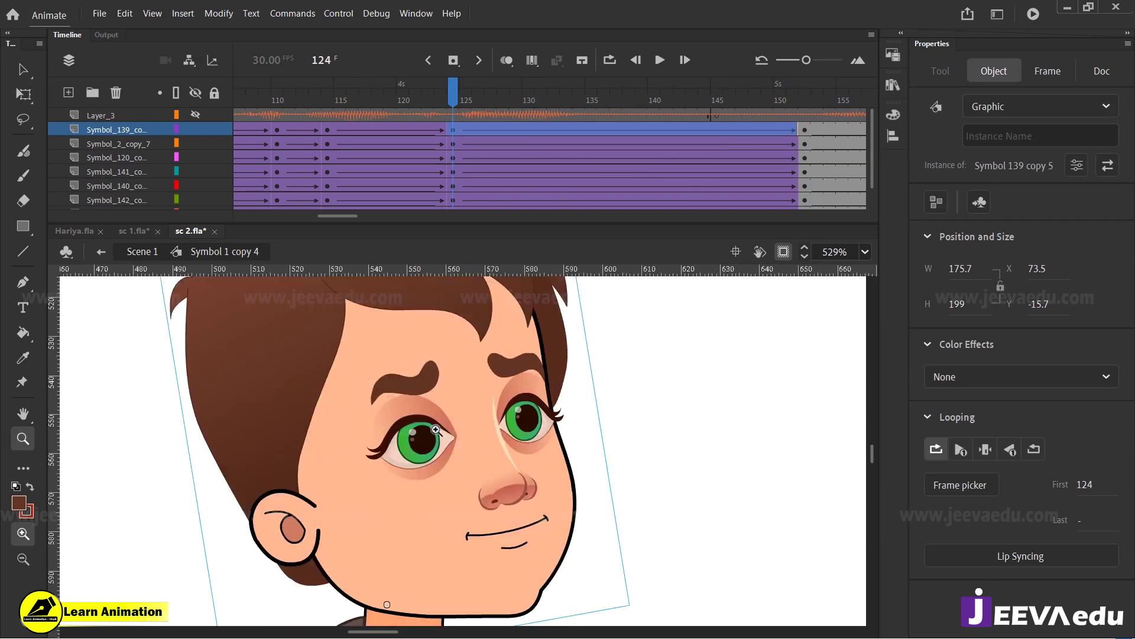
key("v")
double_click(433, 436)
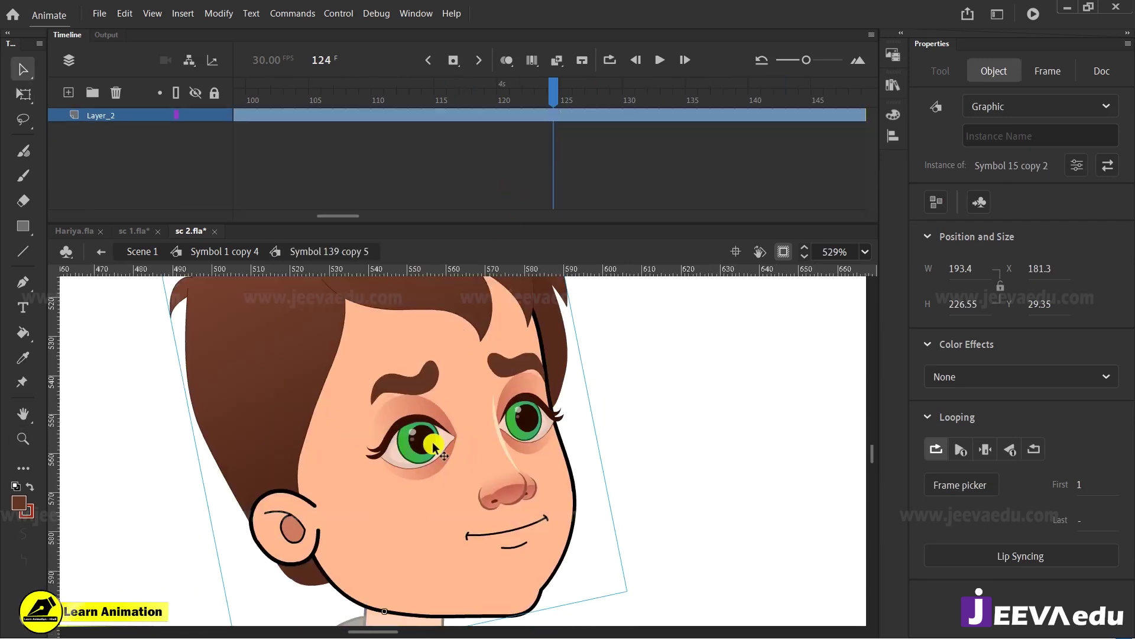
double_click(433, 445)
left_click(549, 98)
left_click_drag(553, 115, 555, 235)
left_click(545, 131)
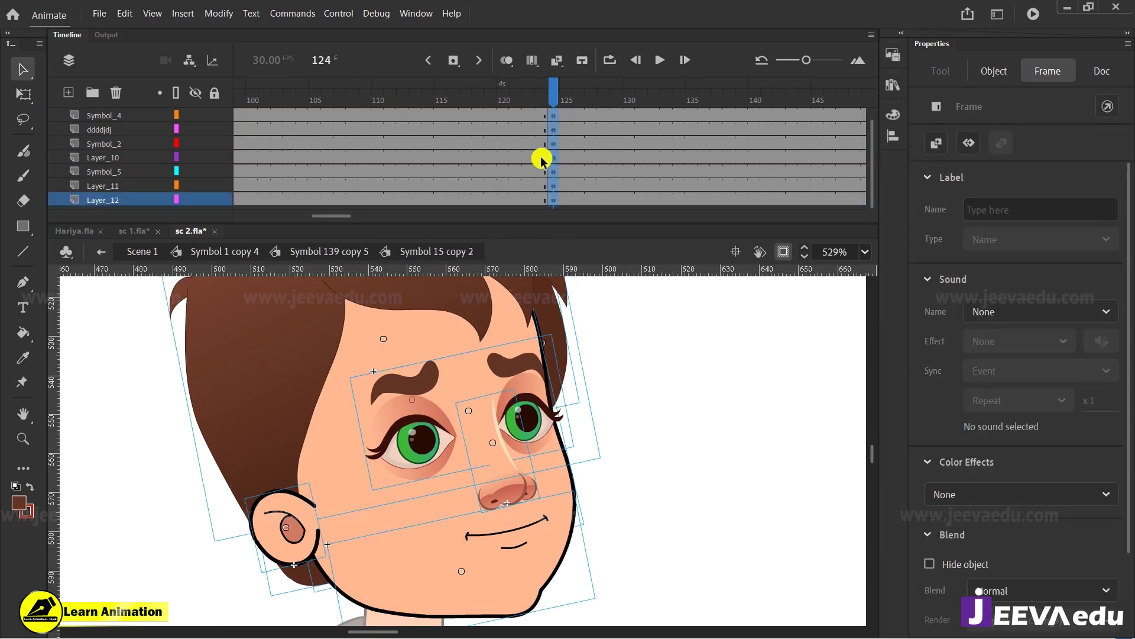
mouse_move(354, 213)
left_mouse_down()
mouse_move(259, 221)
mouse_move(348, 221)
left_mouse_up()
left_click(490, 117)
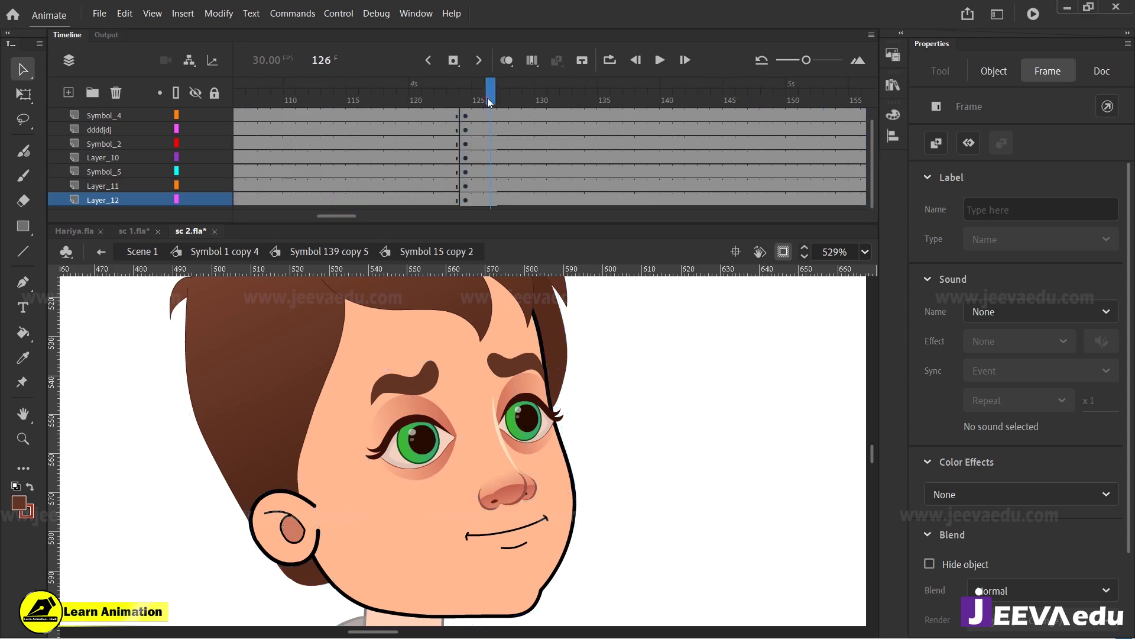
left_click(500, 141)
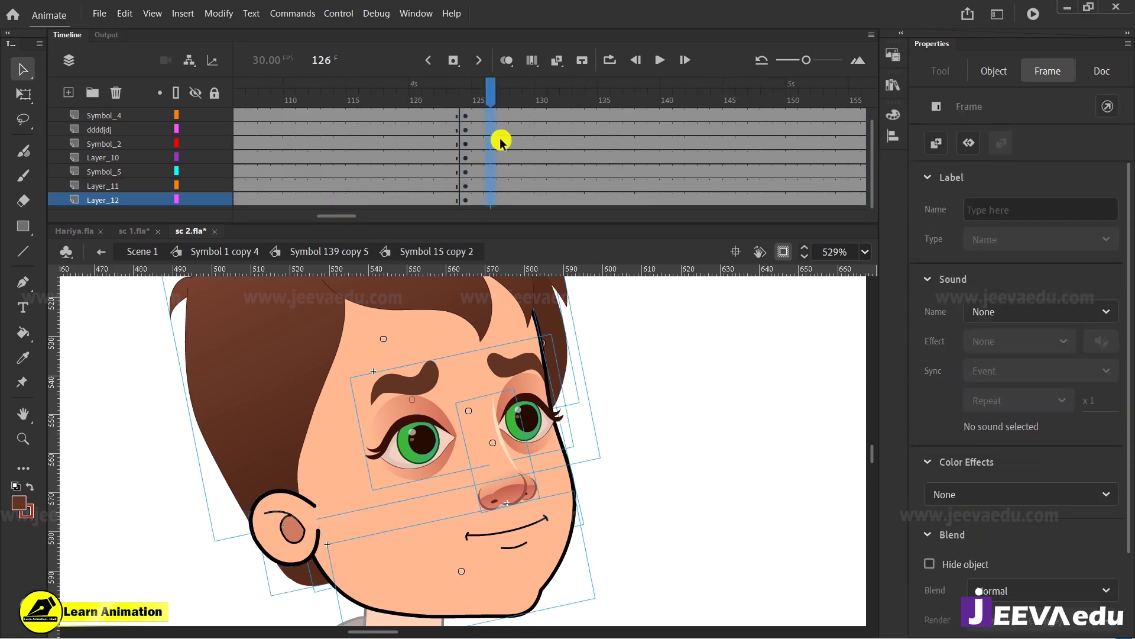
key("F6")
scroll(520, 123, "up", 1)
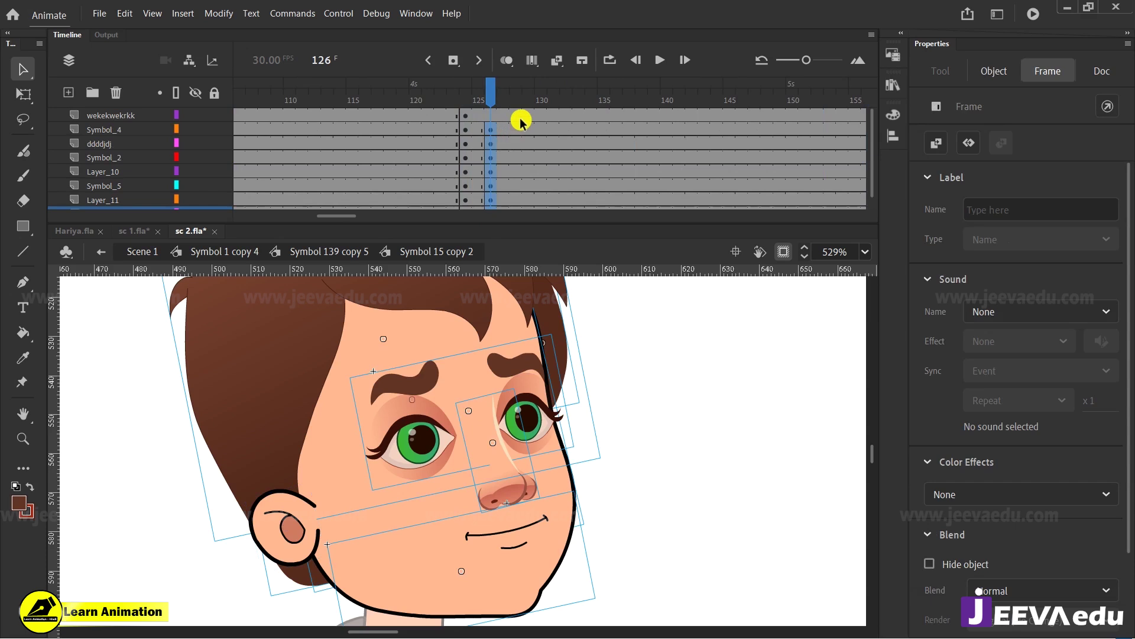
left_click(494, 119)
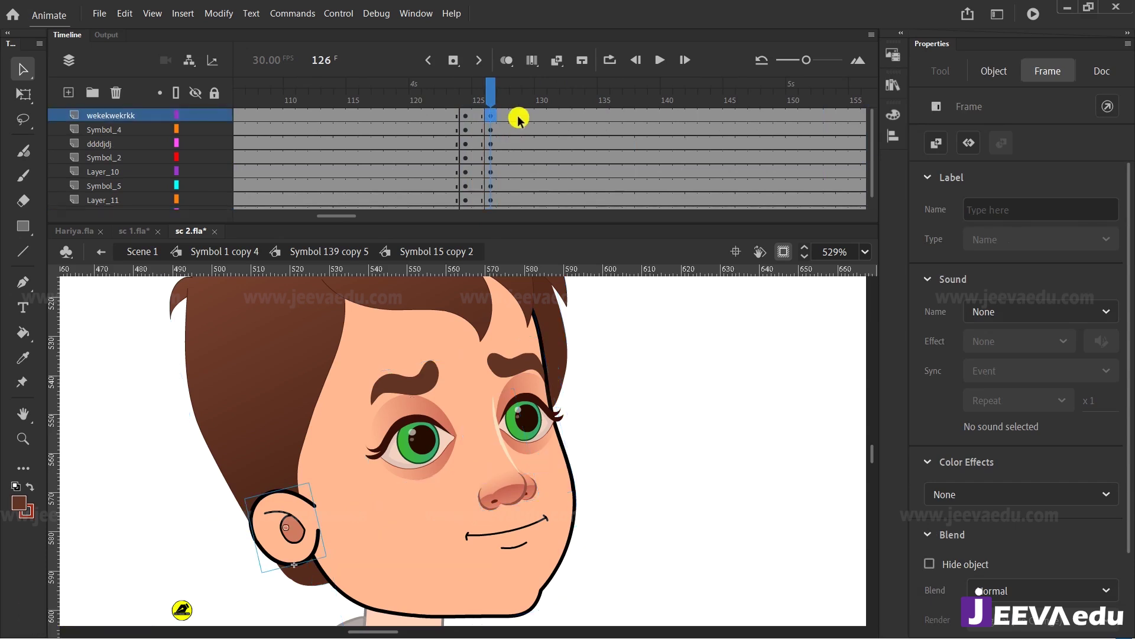
key("ctrl+z")
key("ctrl+z")
Step: Insert keyframes on all face layers at frames 127 and 130
left_click_drag(504, 120, 511, 230)
scroll(504, 160, "up", 1)
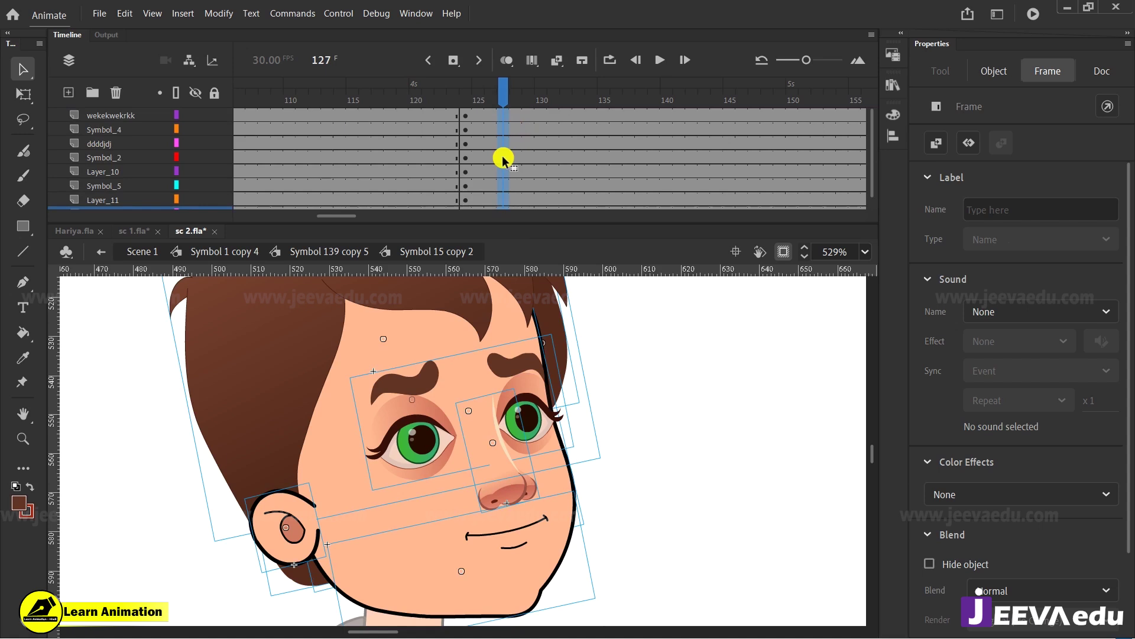
left_click_drag(532, 116, 542, 76)
left_click(543, 79)
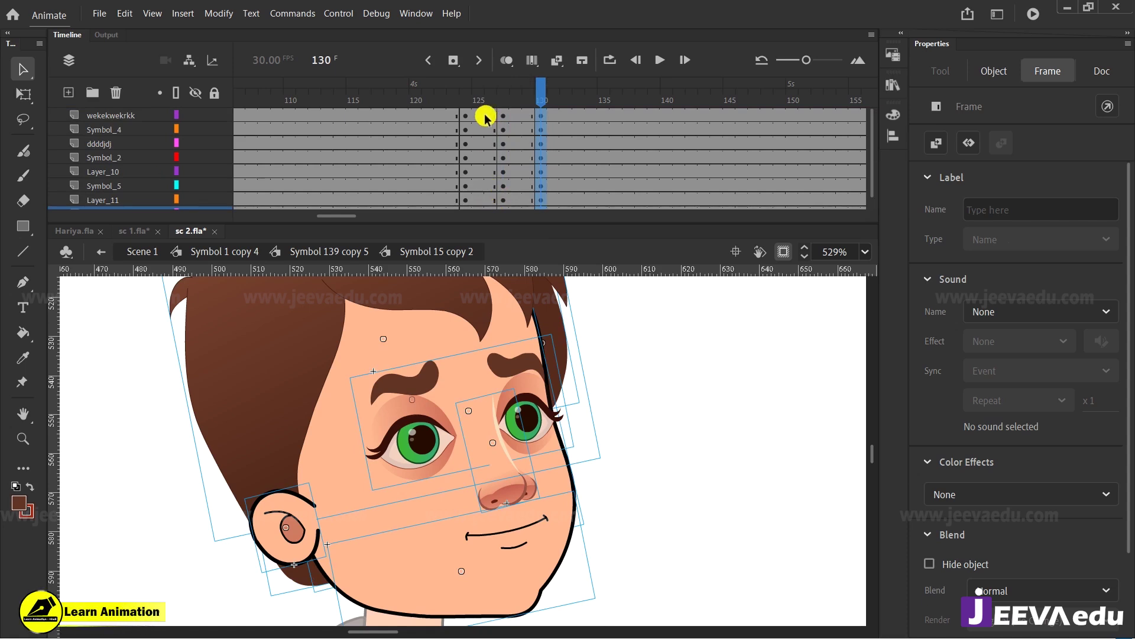
Step: Create classic tweens on all face layers across the keyframes from frame 124 to frame 130
left_click_drag(488, 115, 517, 254)
right_click(498, 174)
left_click(534, 181)
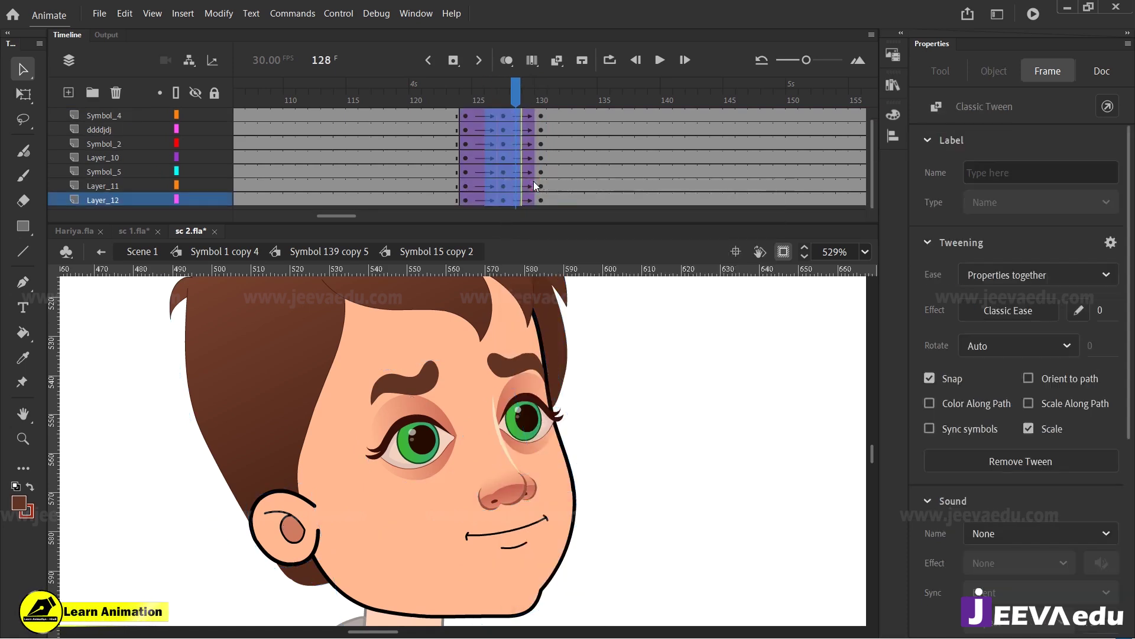
Step: Shift the eyes and nose together slightly downward on the face at frame 127, fine-tuning their position
left_click(502, 99)
left_click(425, 458)
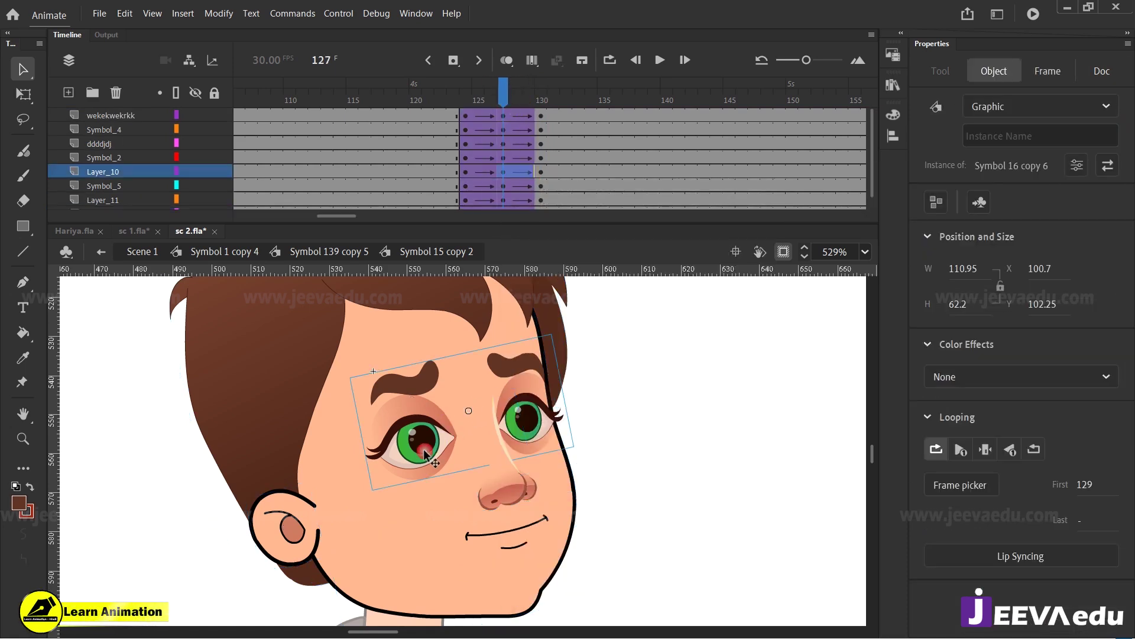
left_click(508, 491, "shift")
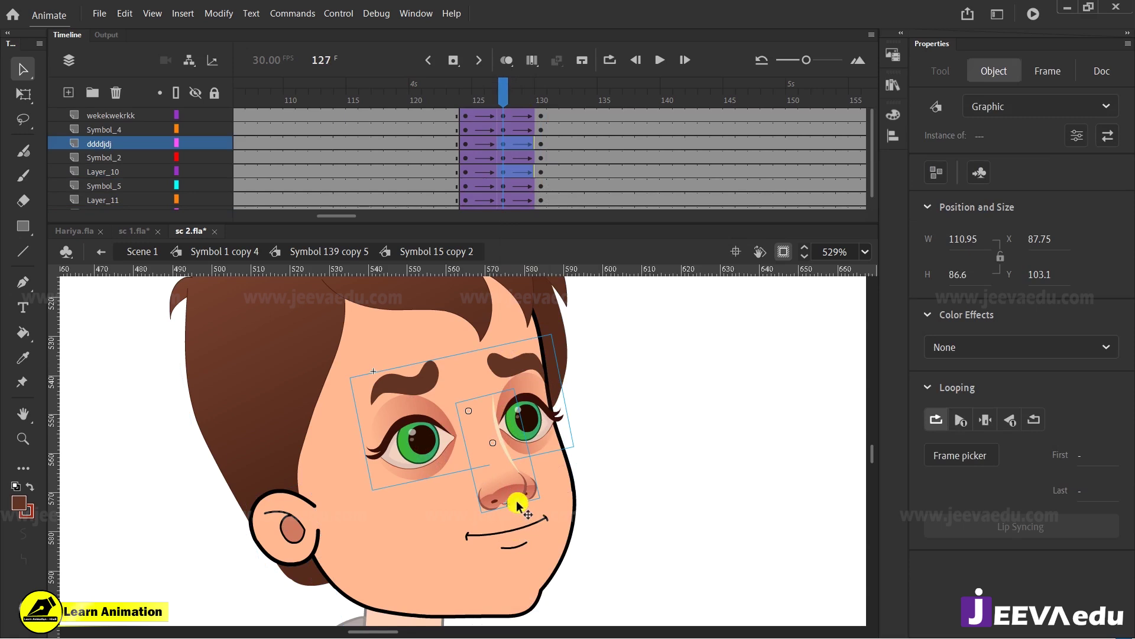
key("Down")
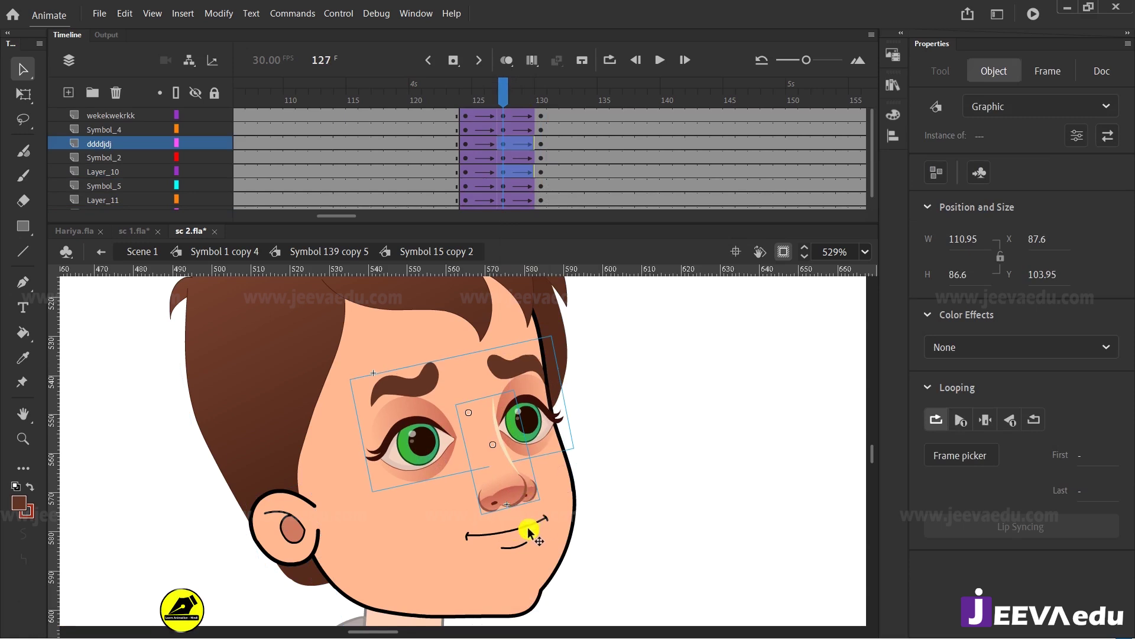
mouse_move(492, 102)
left_mouse_down()
mouse_move(478, 104)
mouse_move(502, 103)
left_mouse_up()
left_click(502, 448)
left_click(514, 498)
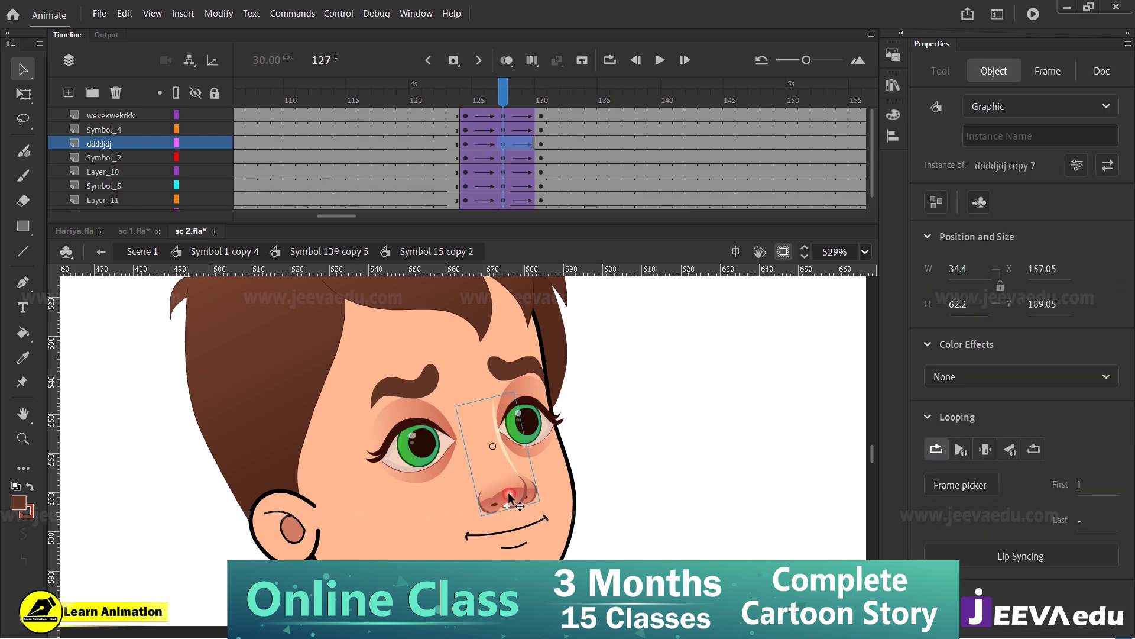
left_click(436, 446, "shift")
left_click(518, 434, "shift")
left_click(534, 424, "shift")
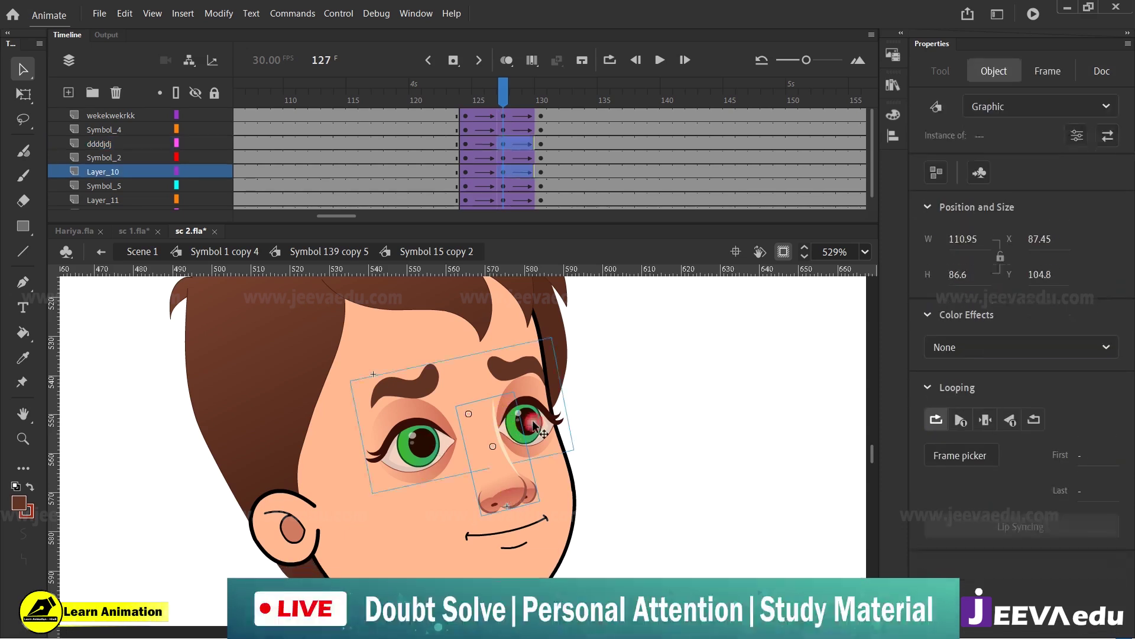
left_click_drag(534, 424, 535, 421)
Step: Examine the eye and nose movement between frames 124 and 127, both in the face symbol and from Symbol 1 copy 4
left_click(494, 118)
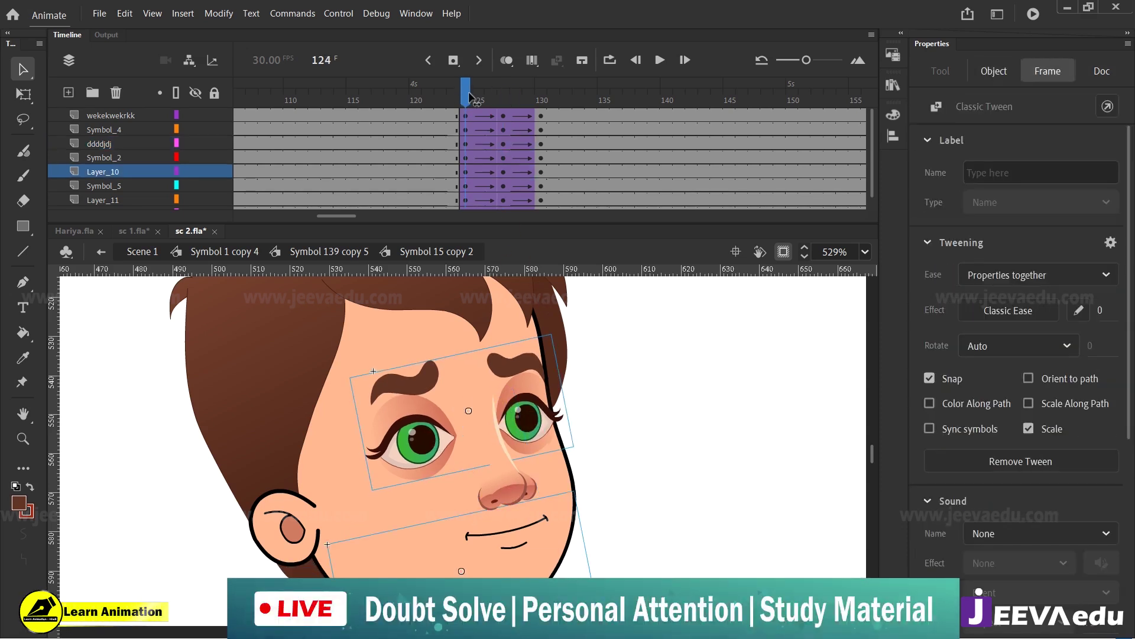
left_click(502, 119)
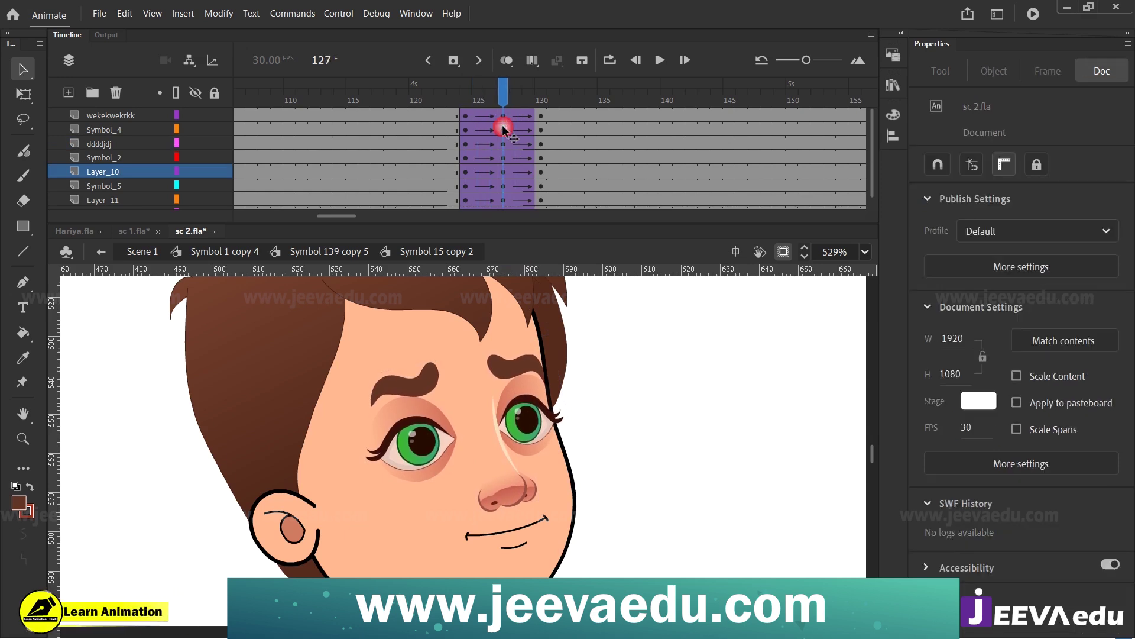
left_click(512, 544)
left_click_drag(502, 102, 502, 148)
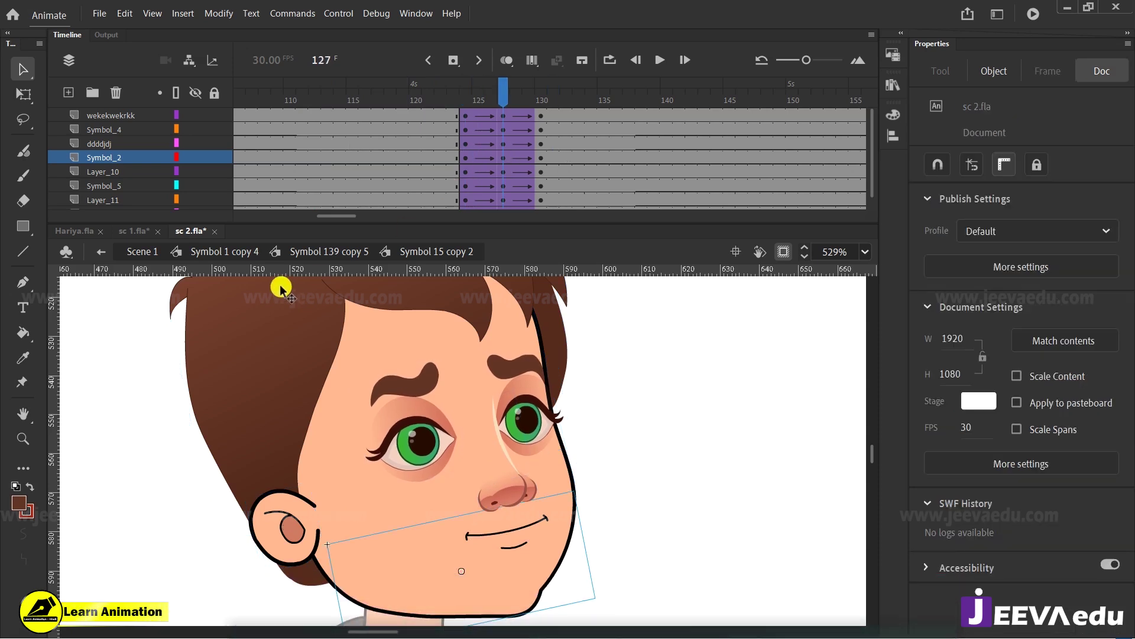
left_click(332, 250)
left_click(141, 391)
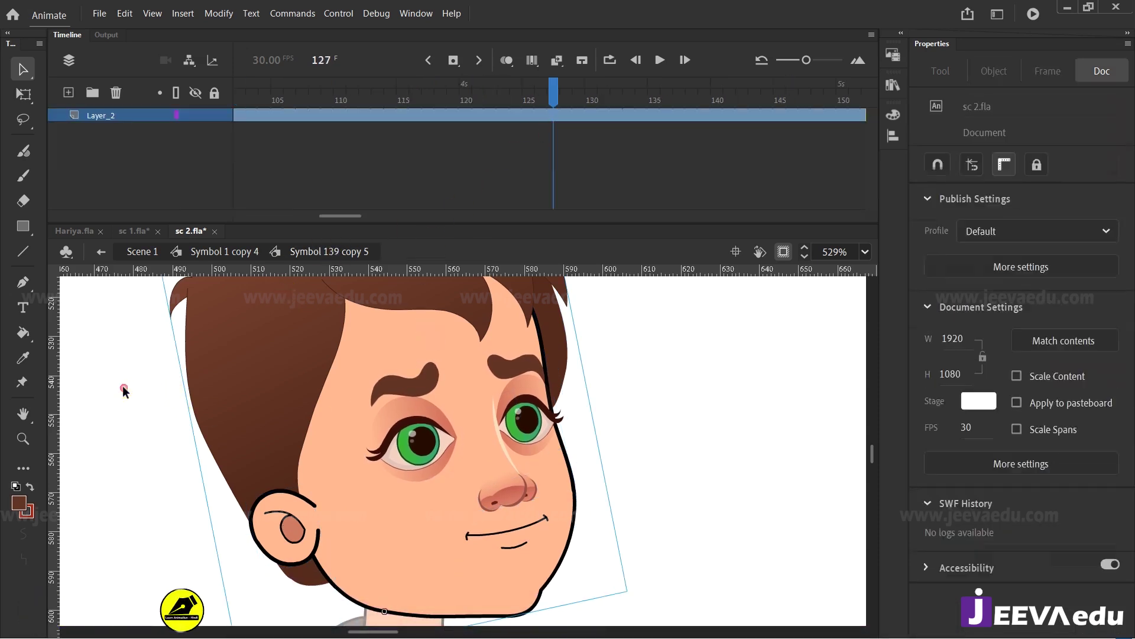
double_click(141, 391)
left_click_drag(554, 89, 517, 97)
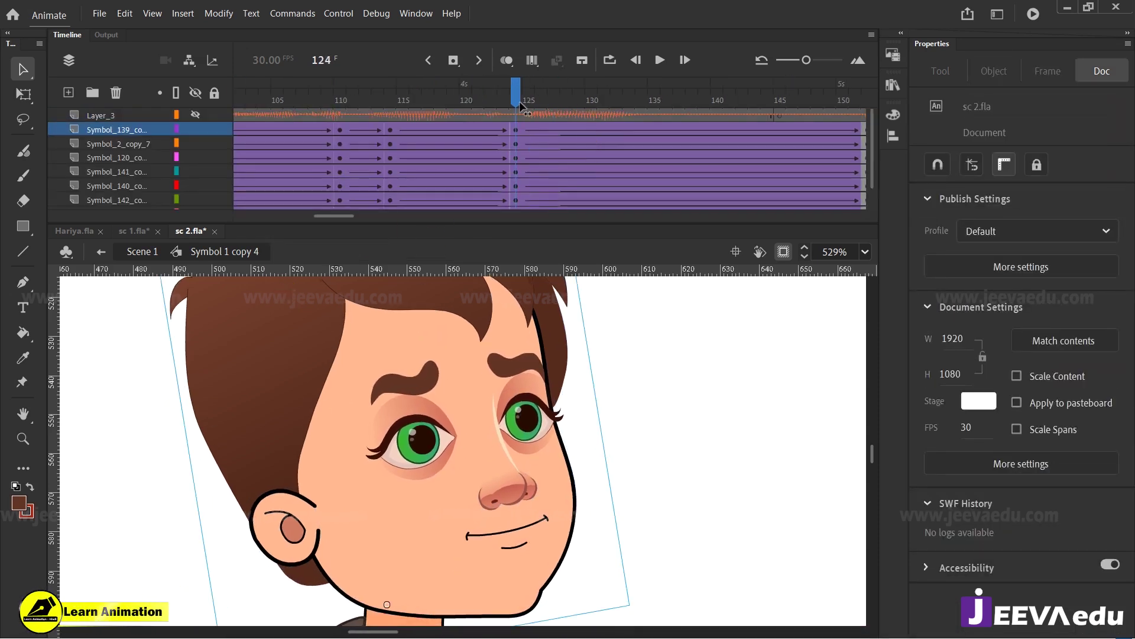
Step: Reopen the face symbol and duplicate the tweened keyframes of frames 124 to 130 on all layers, starting the copy at frame 130
double_click(512, 454)
double_click(507, 505)
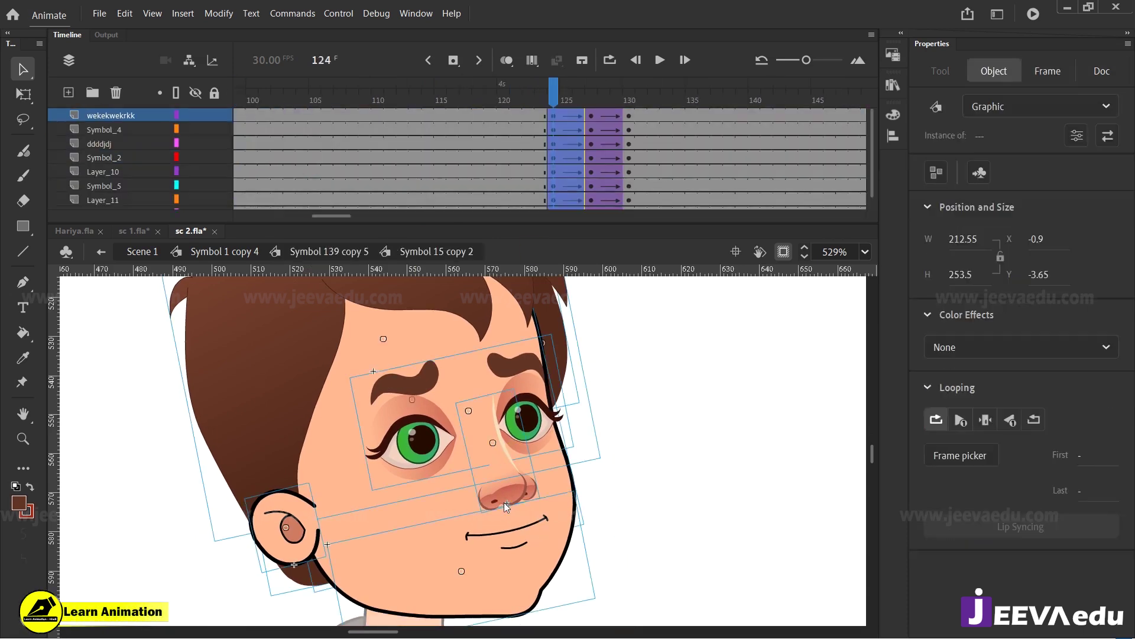
left_click_drag(571, 102, 599, 131)
left_click_drag(557, 195, 635, 129)
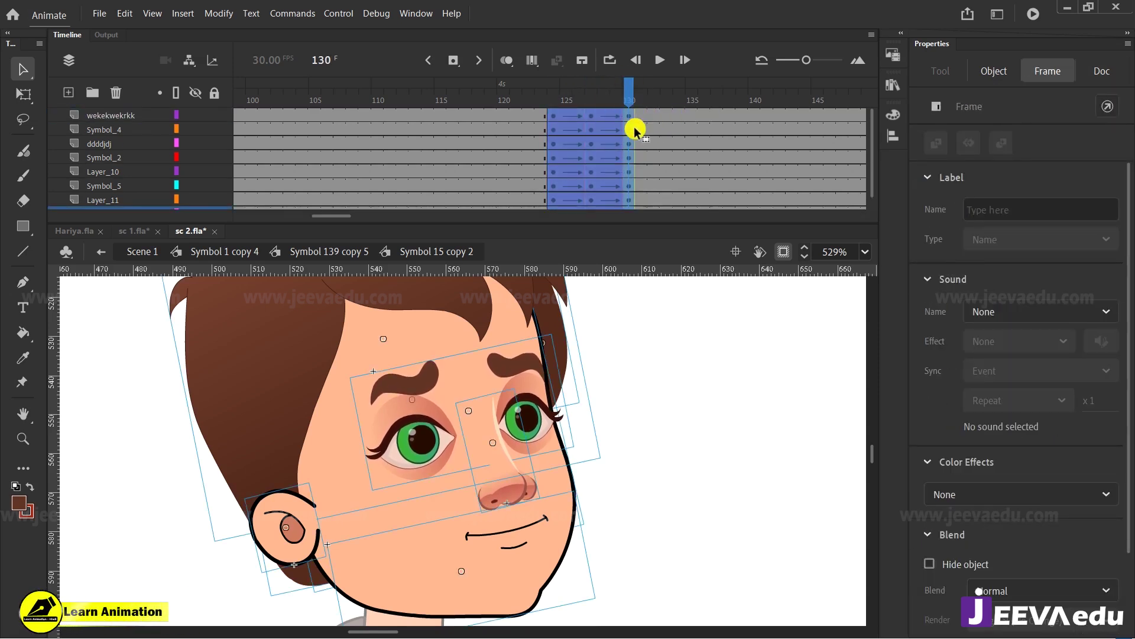
Step: Select all frames of the face symbol, synchronize the symbols, and return to Symbol 1 copy 4
right_click(620, 167)
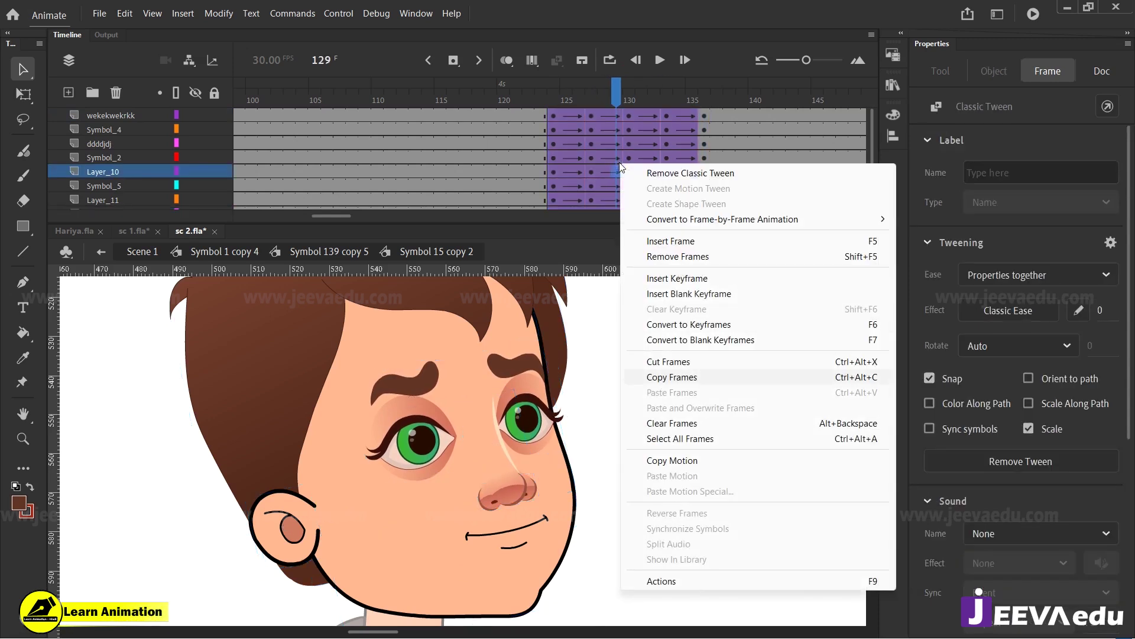
left_click(666, 440)
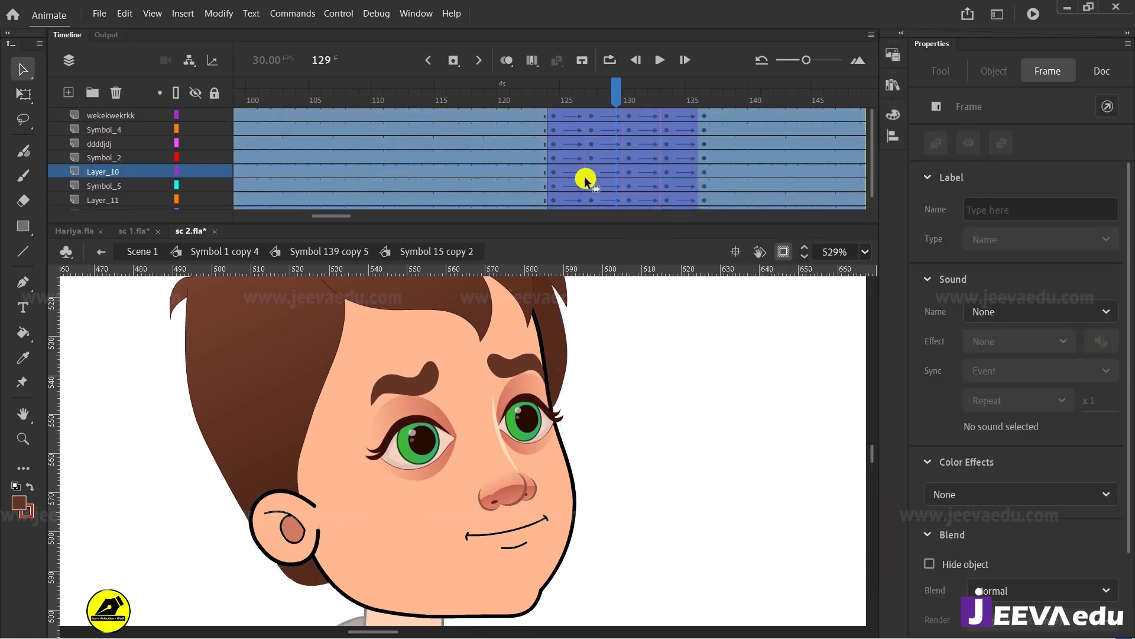
right_click(616, 149)
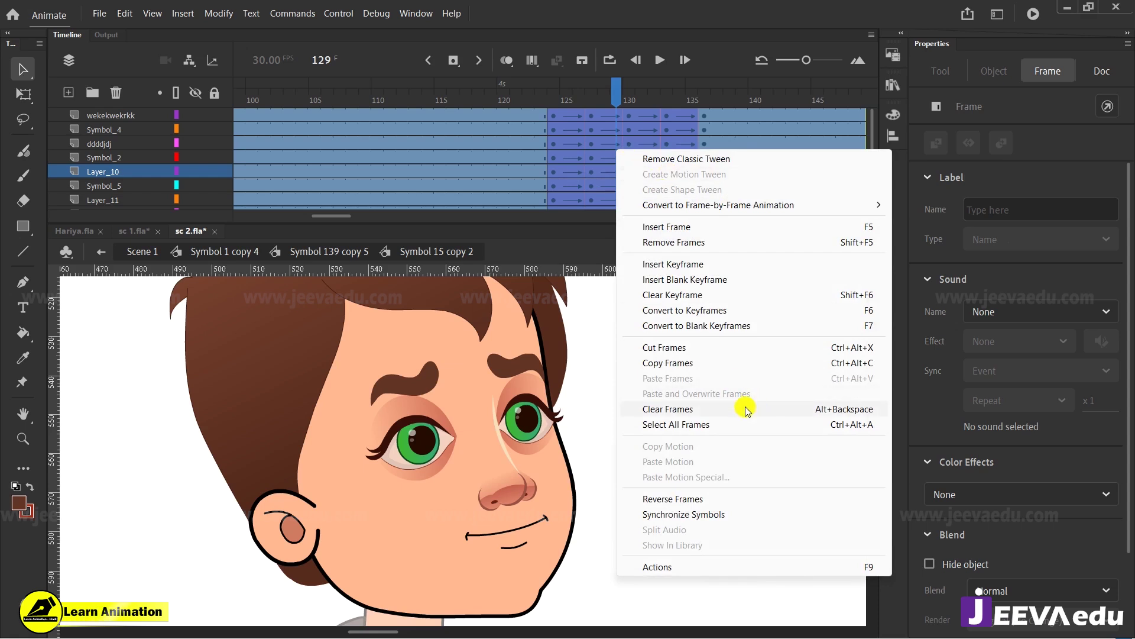
left_click(684, 518)
left_click_drag(623, 99, 591, 133)
left_click(226, 253)
Step: Show the whole character and play the animation from about frame 110 to examine the head and face motion
key("z")
left_click(496, 481)
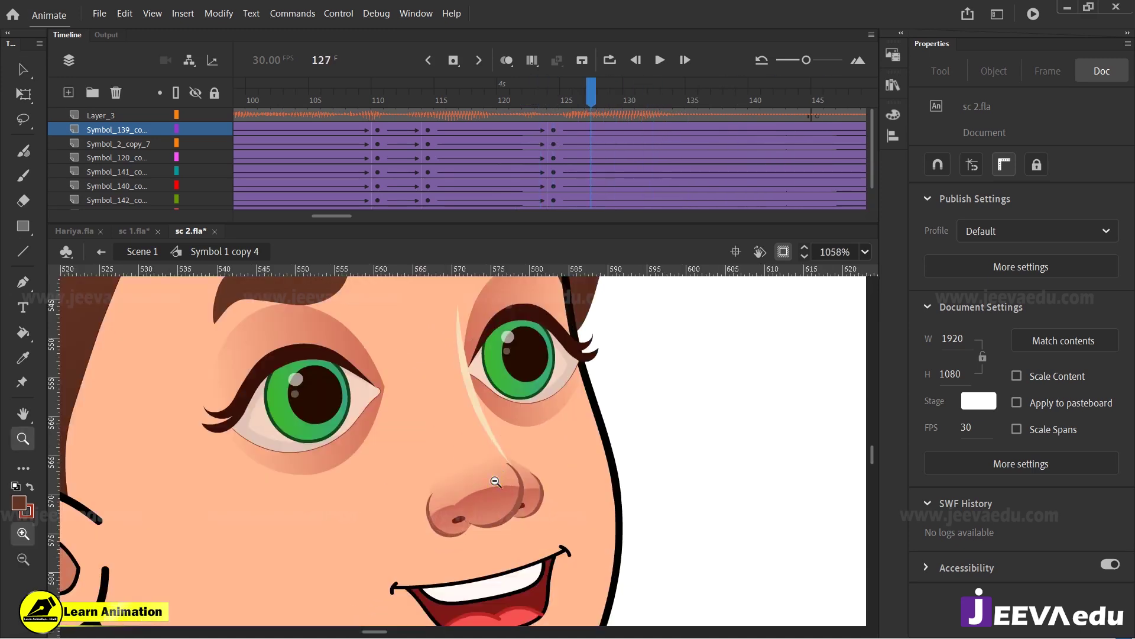
left_click(495, 481, "alt")
left_click(483, 482, "alt")
left_click(481, 483, "alt")
left_click_drag(516, 512, 532, 453)
left_click_drag(570, 90, 375, 122)
key("Return")
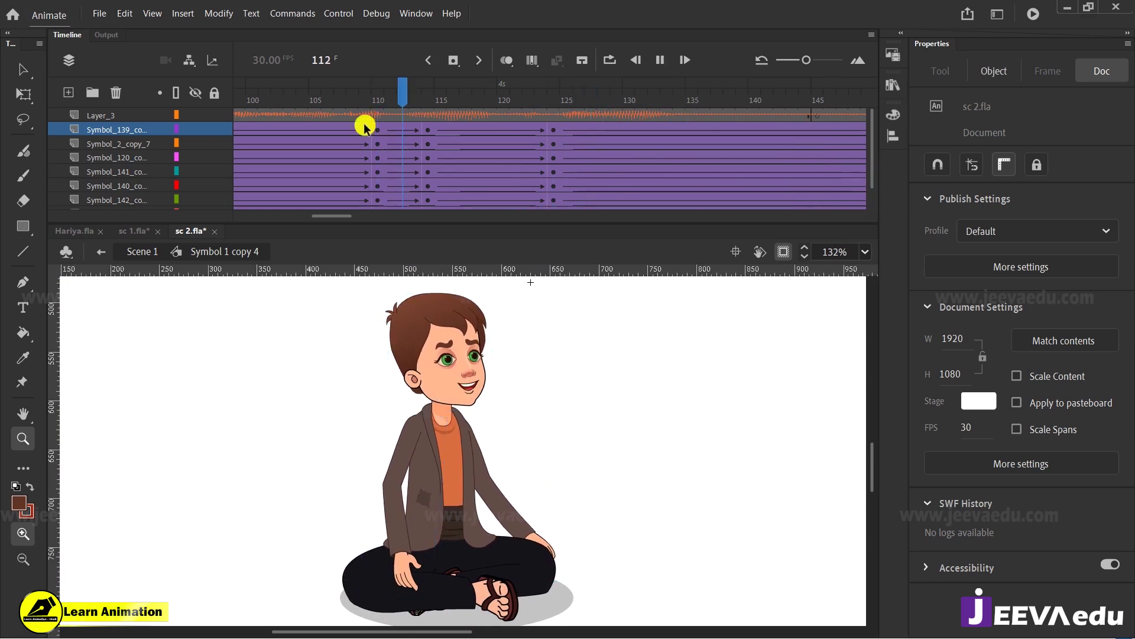
key("Return")
left_click_drag(798, 97, 569, 99)
key("Return")
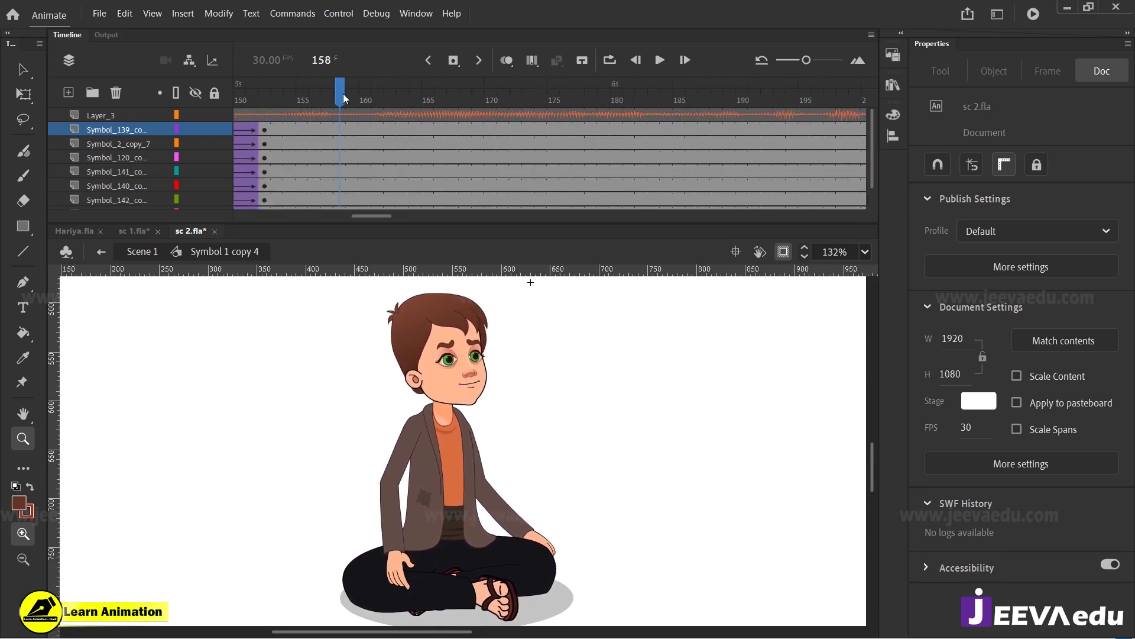
key("Return")
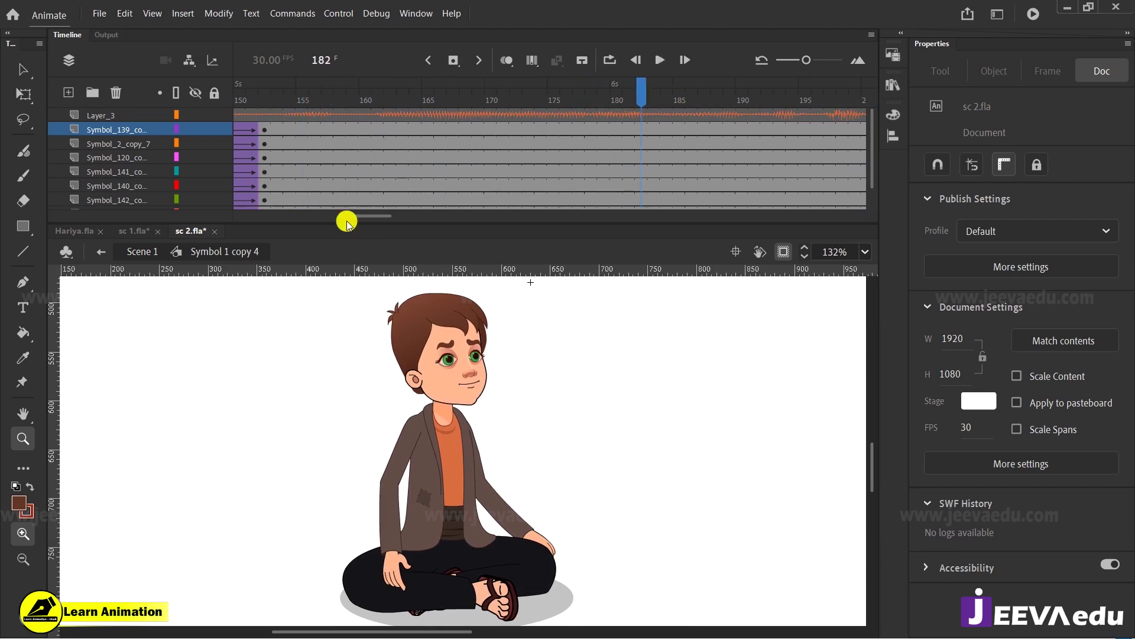
Step: Select the boy's near arm at frame 152 and open its symbol, Symbol 2 copy 13, for editing
left_click_drag(376, 219, 368, 221)
left_click_drag(405, 99, 407, 166)
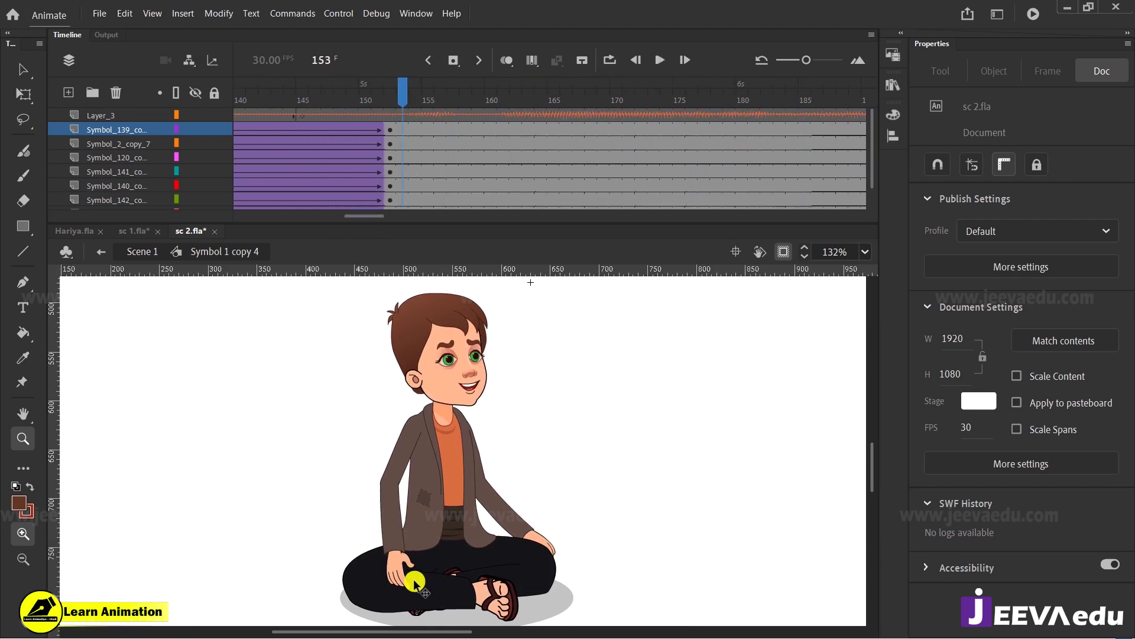
key("v")
left_click(399, 461)
left_click_drag(523, 463, 525, 460)
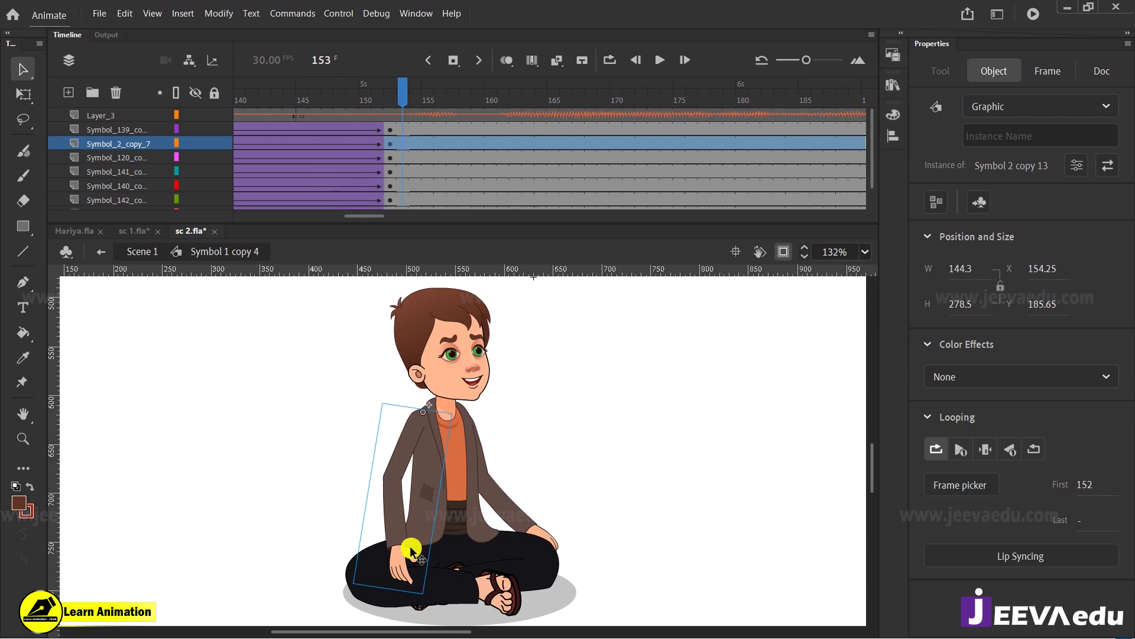
left_click(384, 119)
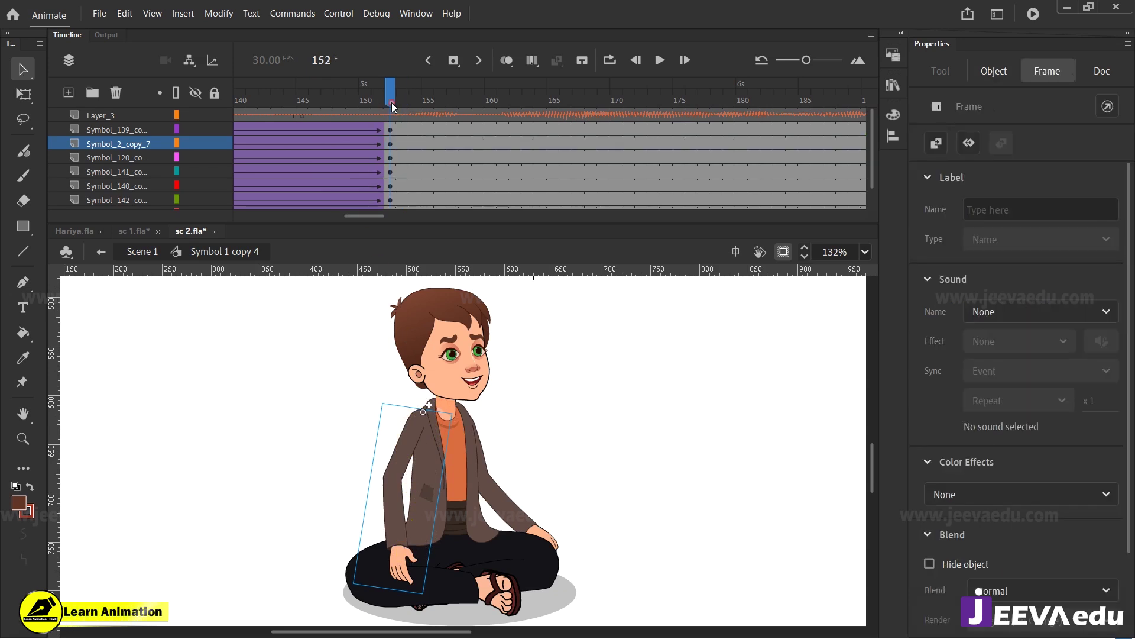
left_click(397, 436)
left_click(400, 476)
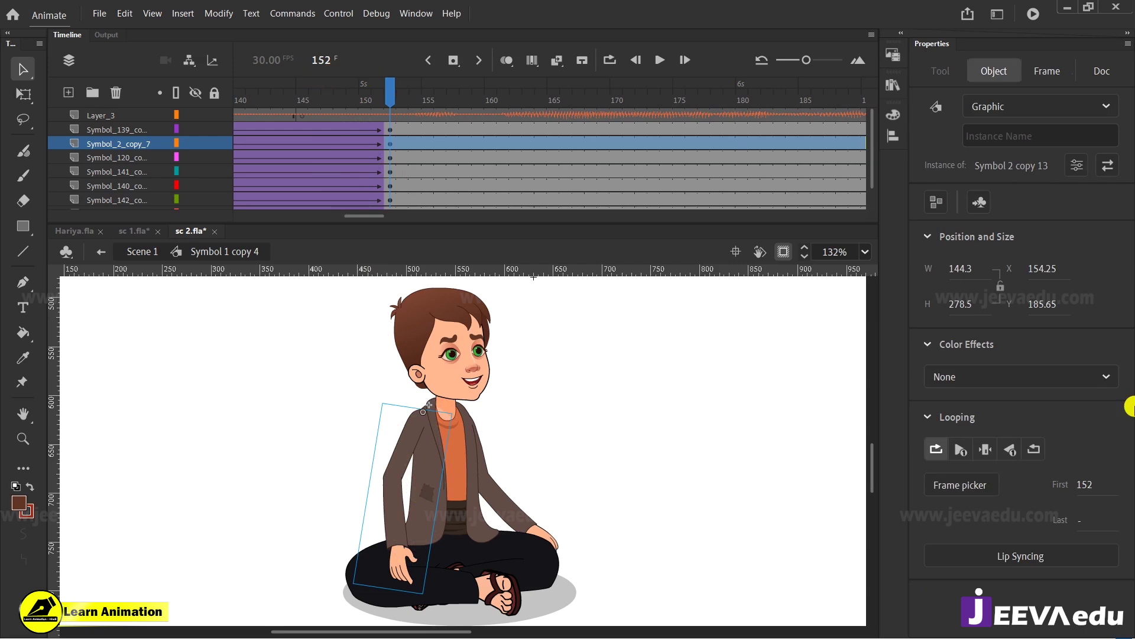
double_click(401, 531)
Step: Extend all three layers of the arm symbol to frame 210 and return to Symbol 1 copy 4
left_click_drag(358, 214, 412, 219)
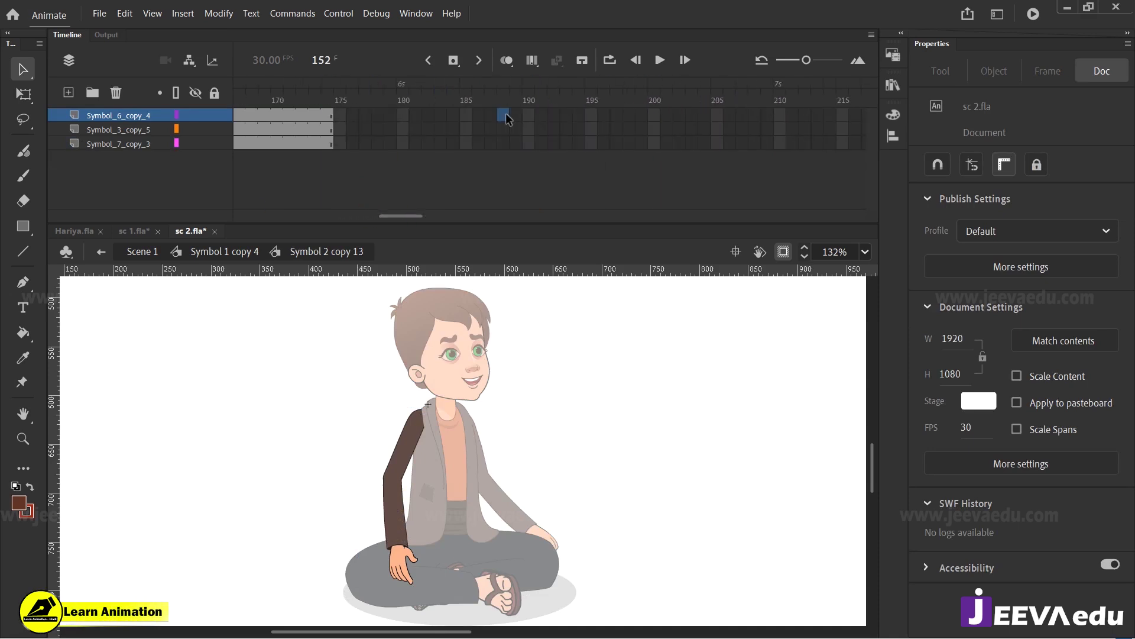
left_click_drag(506, 118, 784, 189)
key("F5")
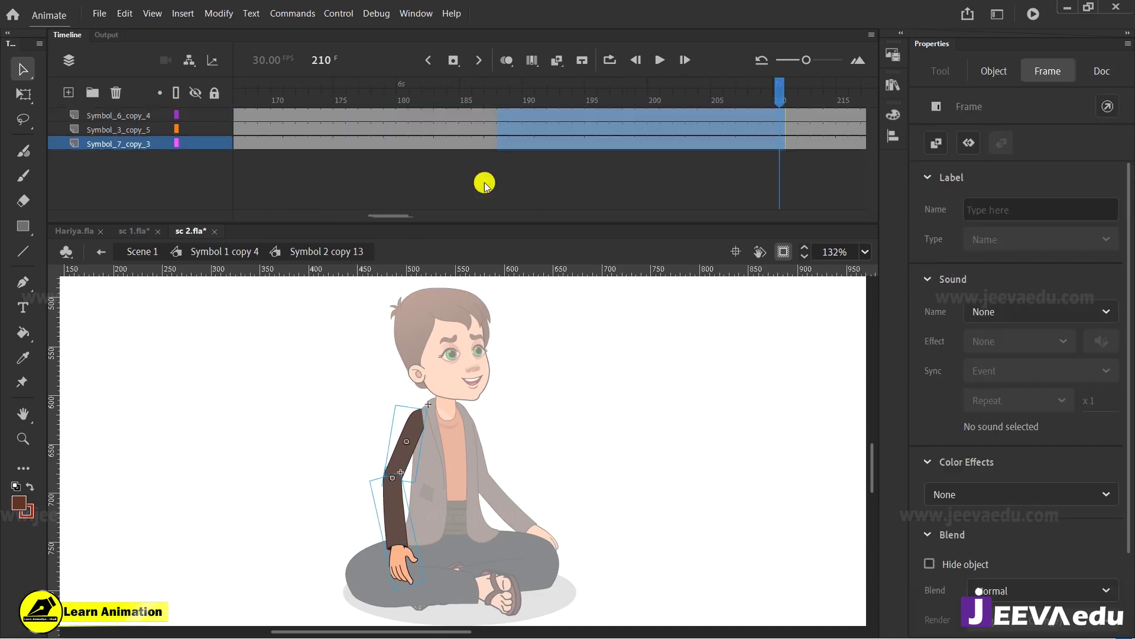
left_click(330, 126)
left_click_drag(343, 86, 52, 228)
left_click(237, 256)
Step: Insert keyframes on all body layers at frames 155, 164 and 172
left_click_drag(527, 97, 492, 119)
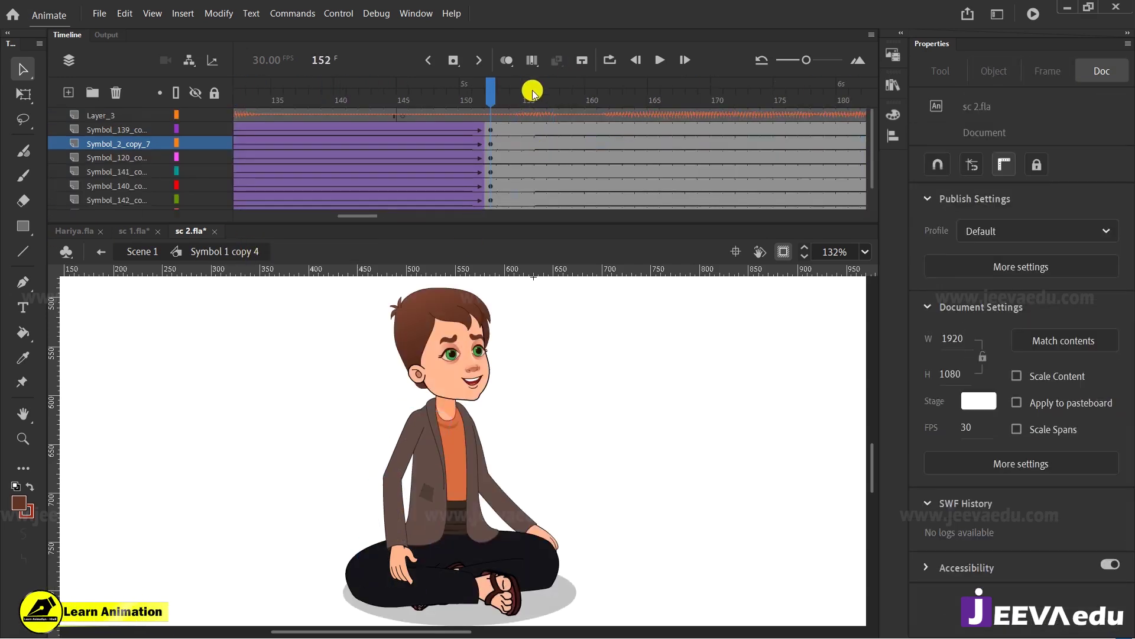
left_click_drag(530, 143, 534, 217)
scroll(533, 179, "up", 2)
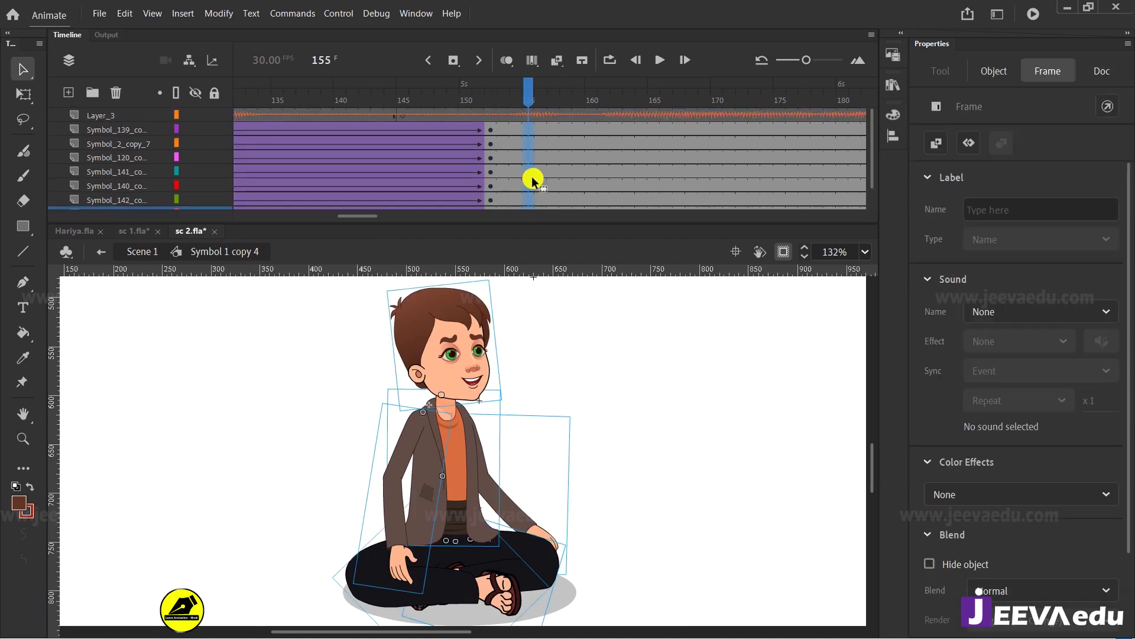
key("F6")
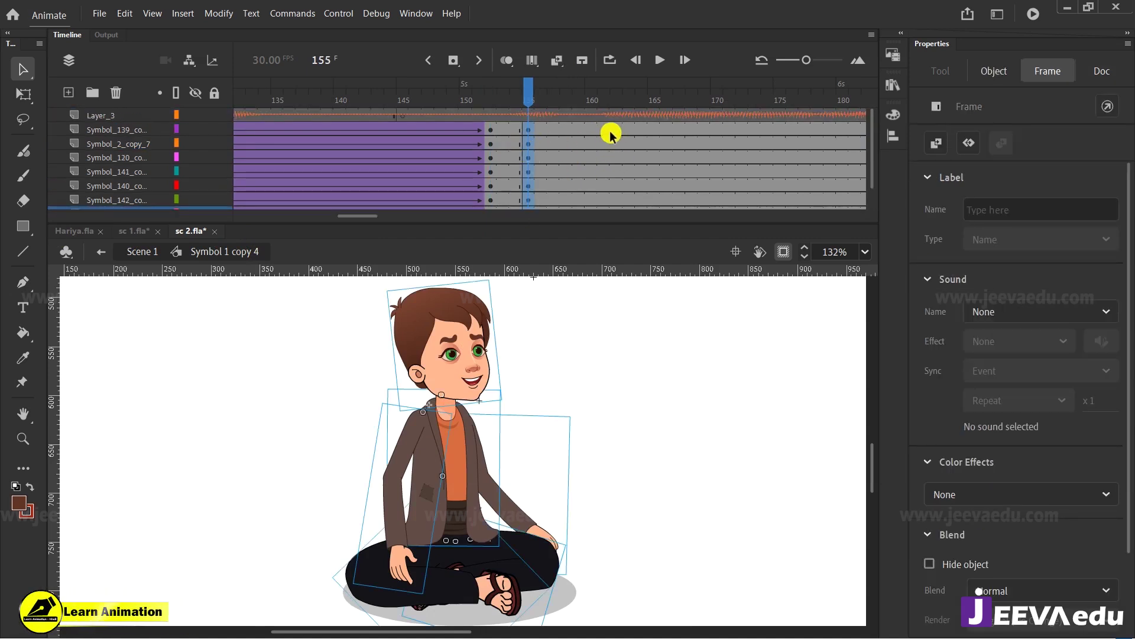
left_click_drag(642, 129, 645, 184)
left_click_drag(735, 129, 740, 238)
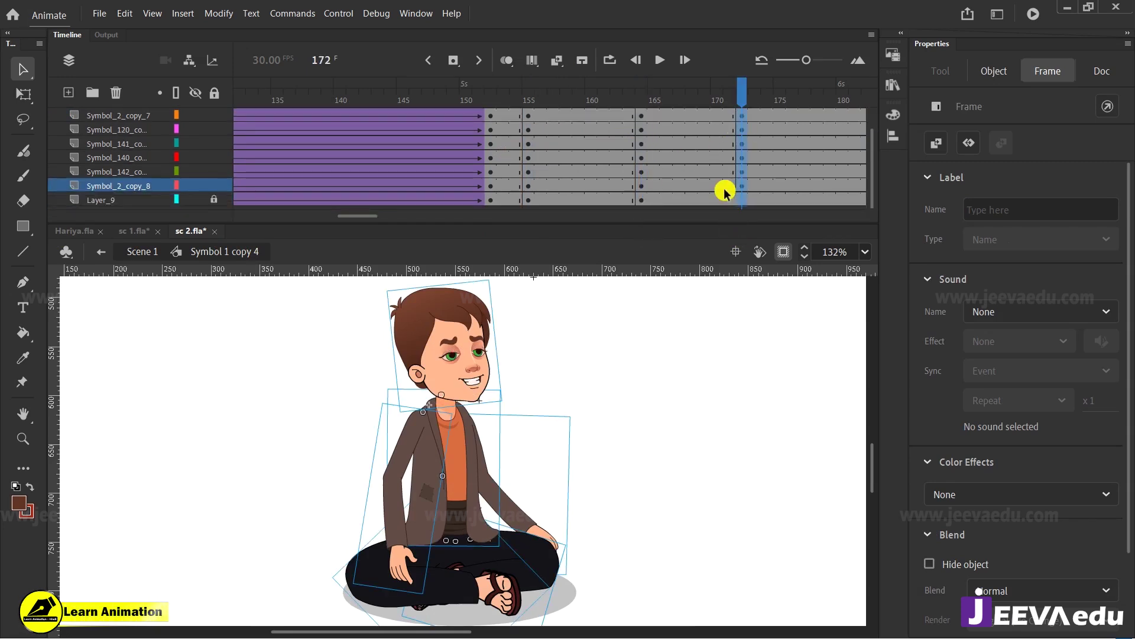
key("F6")
scroll(726, 195, "up", 2)
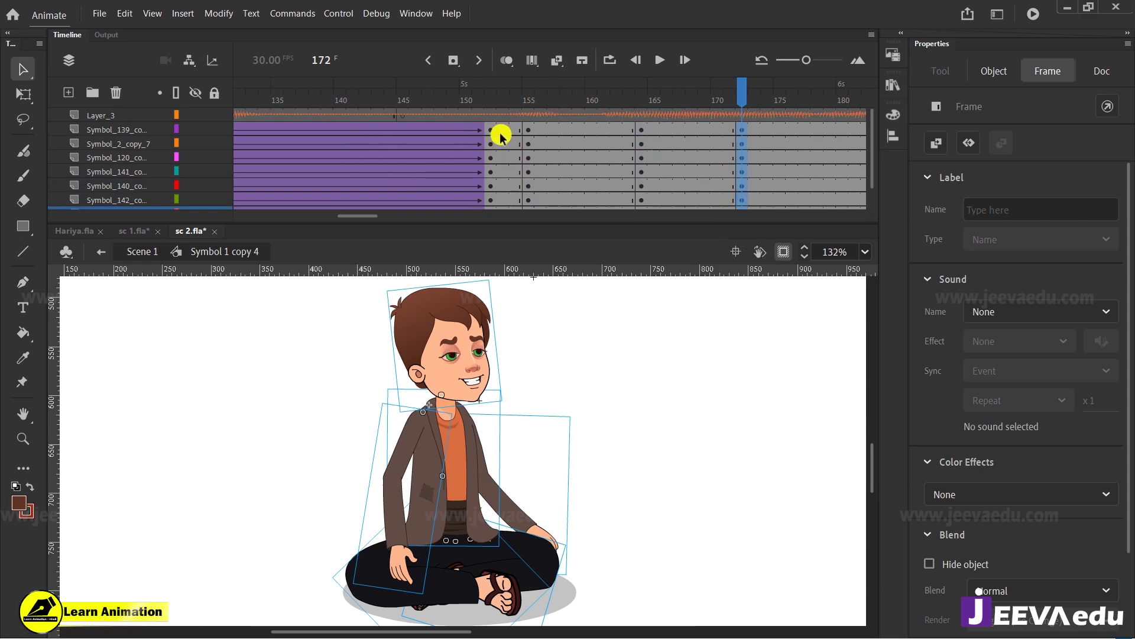
Step: Create classic tweens on all body layers across the spans between frames 152 and 172
left_click_drag(521, 135, 657, 172)
right_click(657, 172)
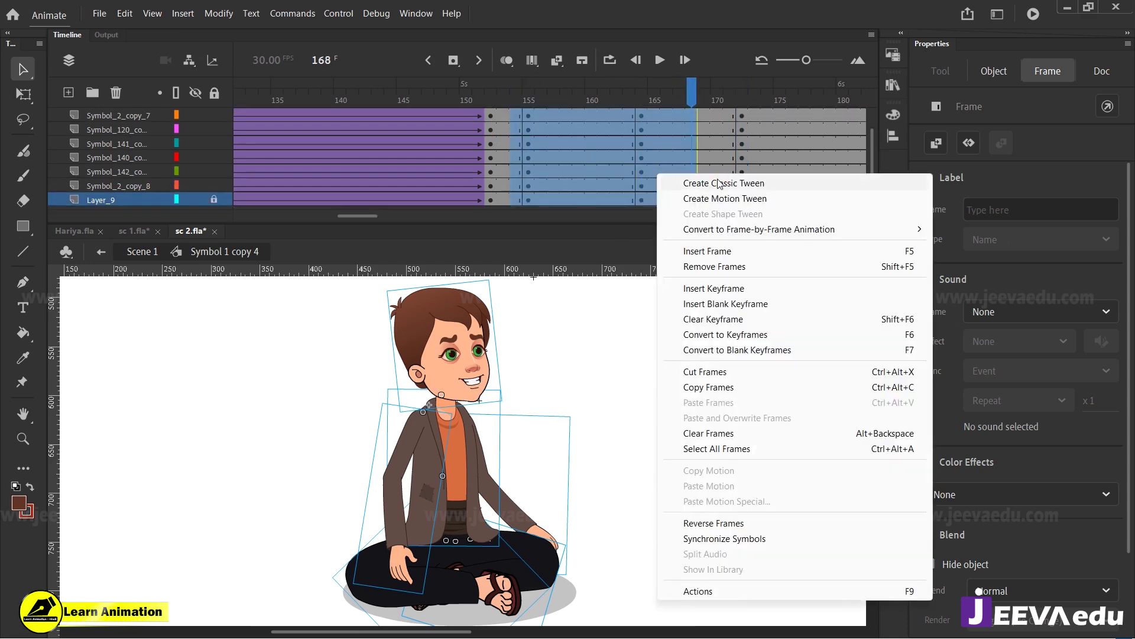
left_click(698, 180)
Step: Set the classic ease to 100 for the tweens from frame 164 to 172 and to -100 for those from 155 to 164
left_click_drag(705, 135, 694, 254)
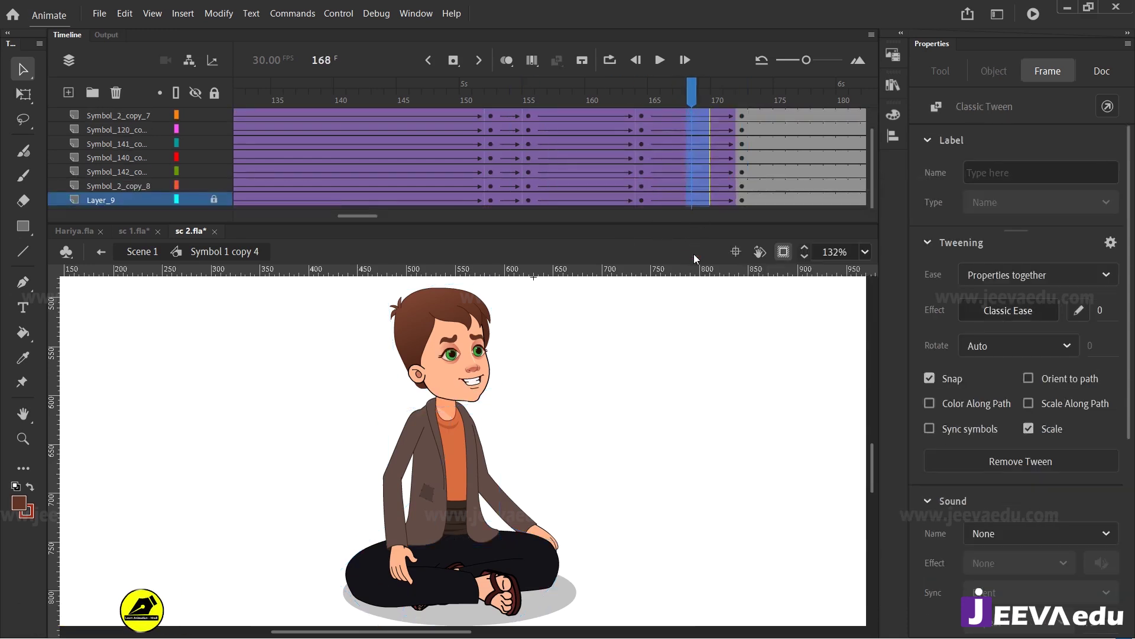
left_click_drag(1110, 253, 1098, 157)
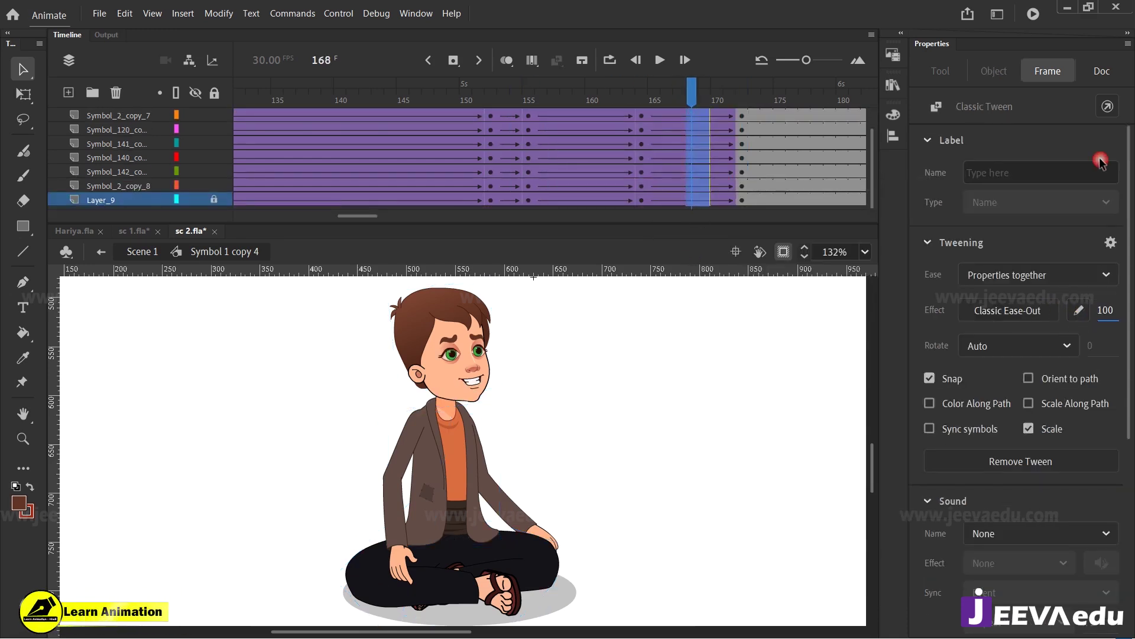
left_click_drag(568, 114, 588, 252)
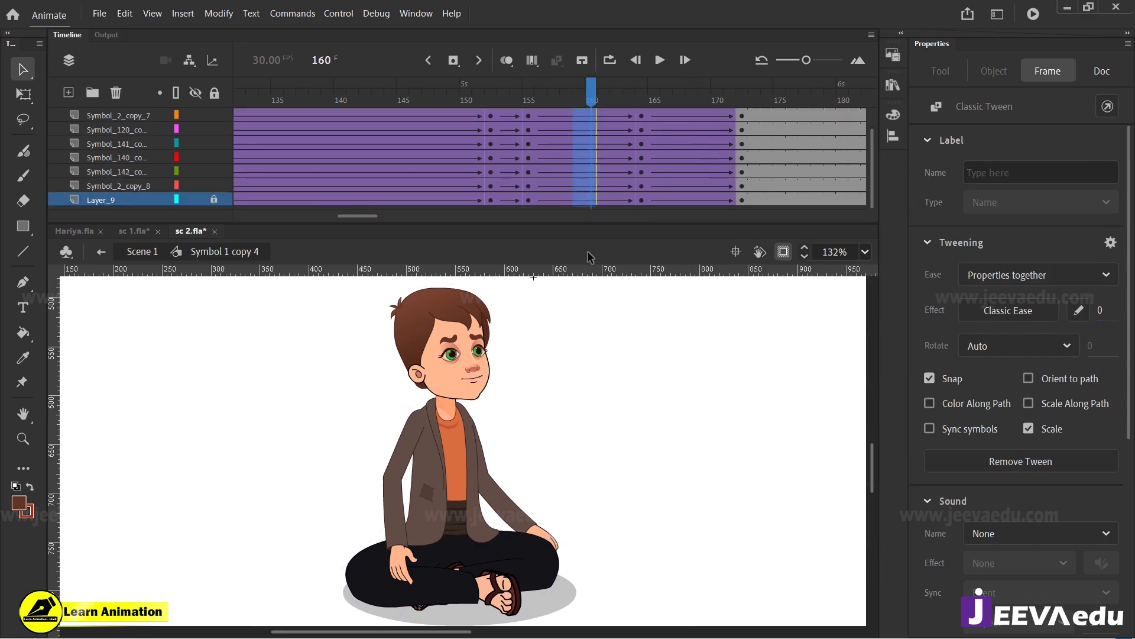
left_click_drag(1101, 313, 863, 302)
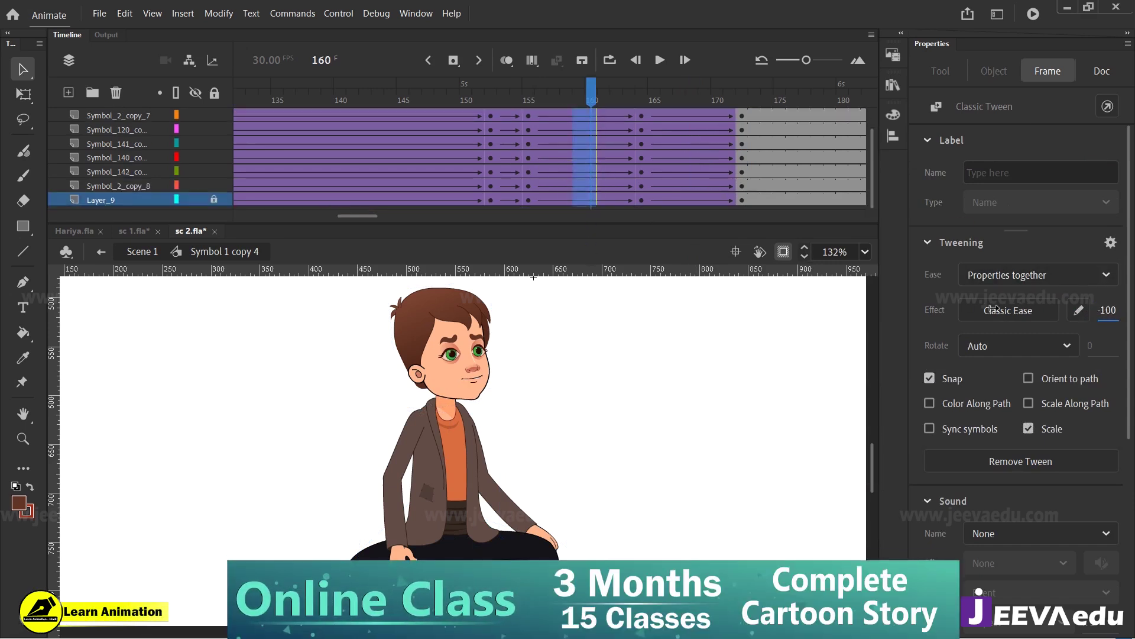
Step: Stretch the whole character slightly upward at frame 155 with Free Transform and check it against the preceding frames
scroll(616, 94, "up", 2)
left_click_drag(584, 94, 528, 94)
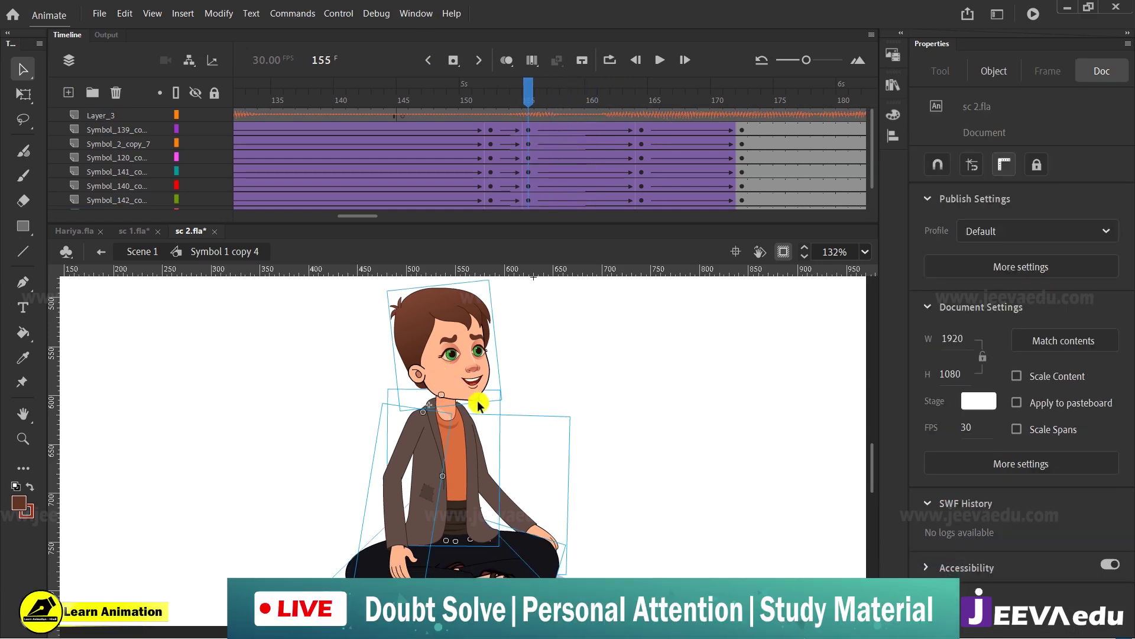
key("z")
left_click(472, 457, "alt")
left_click_drag(364, 340, 549, 578)
left_click_drag(340, 294, 604, 579)
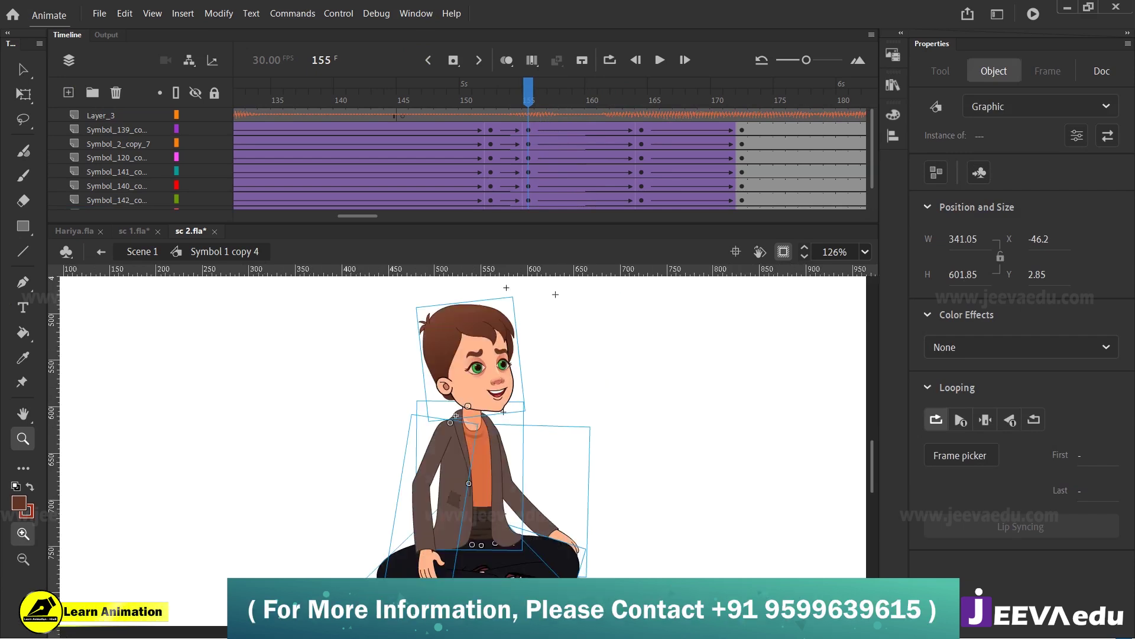
key("q")
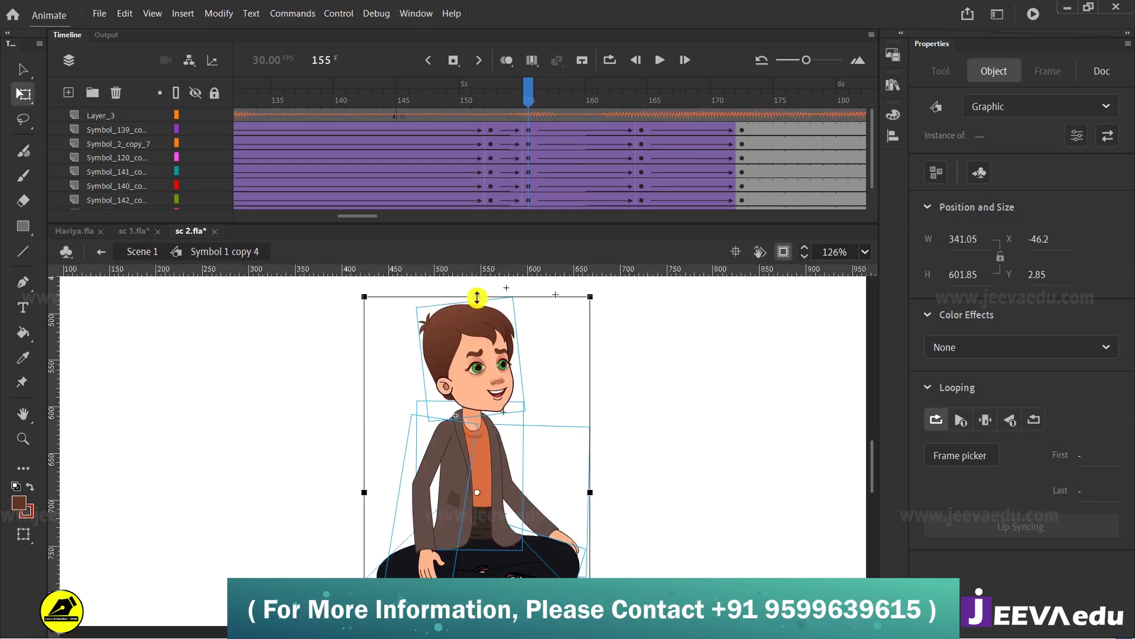
left_click_drag(477, 297, 477, 291)
left_click(518, 101)
mouse_move(517, 97)
left_mouse_down()
mouse_move(499, 97)
mouse_move(528, 97)
left_mouse_up()
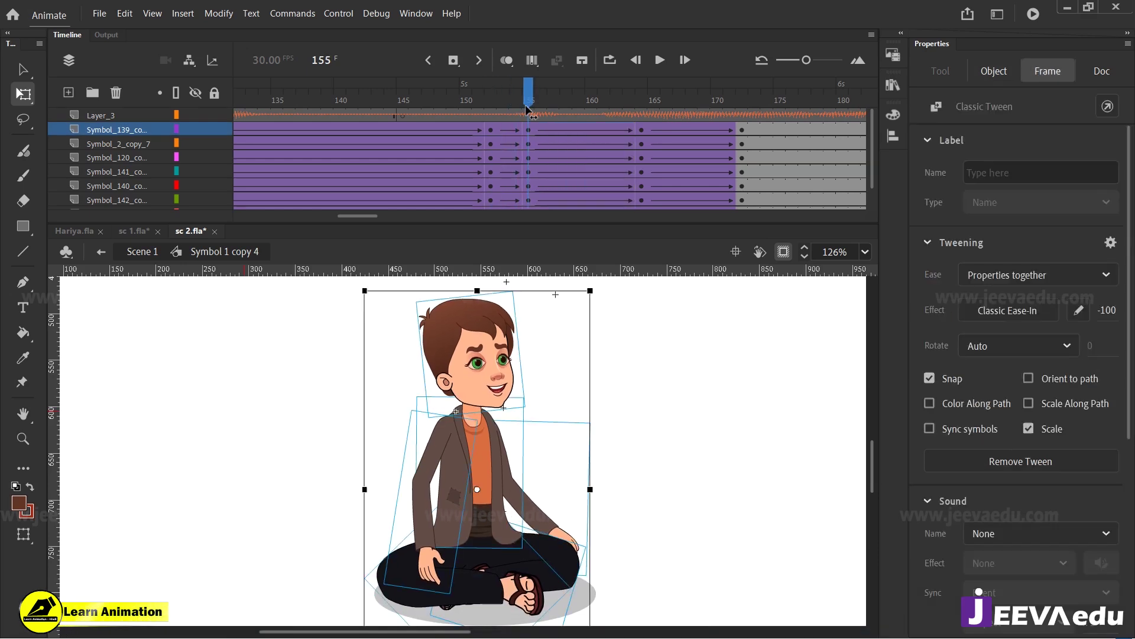
Step: Tilt the head slightly back at frame 155 and rotate both arms slightly to fit the raised body
left_click(622, 405)
left_click_drag(524, 297, 521, 288)
left_click(585, 565)
left_click_drag(596, 582, 600, 582)
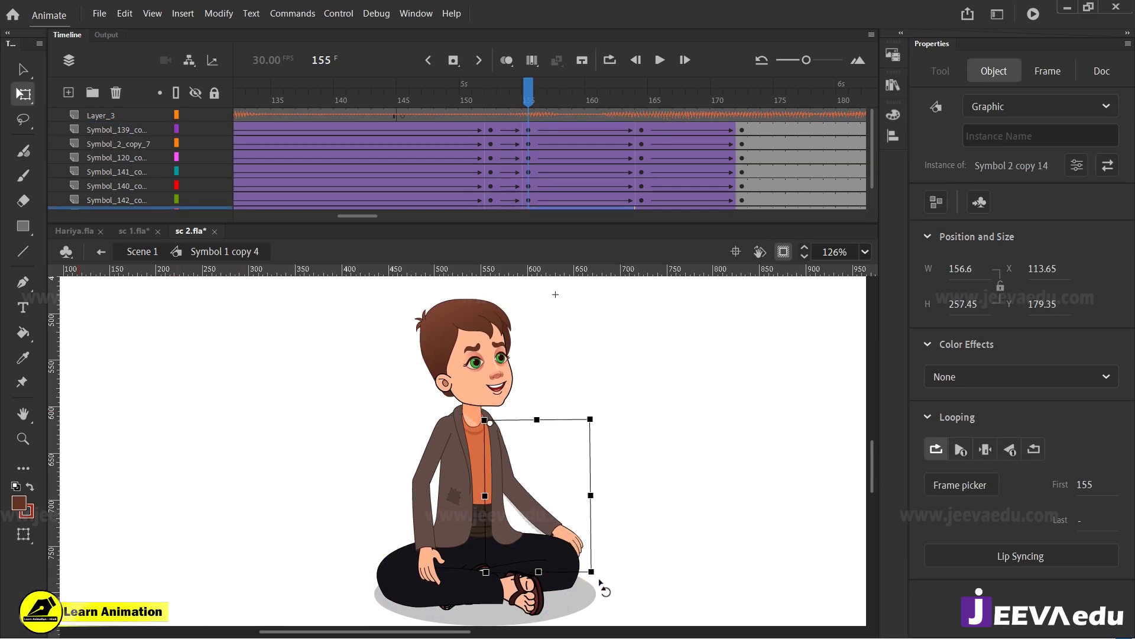
left_click(428, 559)
left_click_drag(463, 604, 459, 608)
Step: Squash the whole character slightly downward at frame 164, and hide Layer_3 while checking the motion up to that frame
left_click_drag(526, 97, 640, 136)
left_click(491, 304)
left_click_drag(479, 296, 479, 302)
left_click_drag(641, 94, 505, 111)
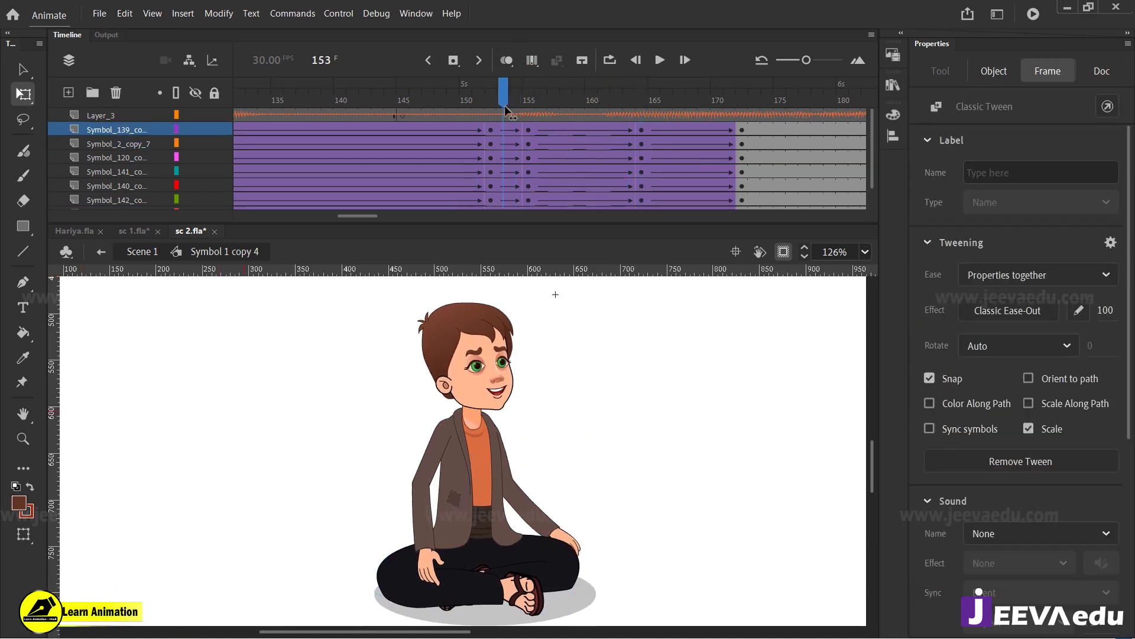
left_click(194, 110)
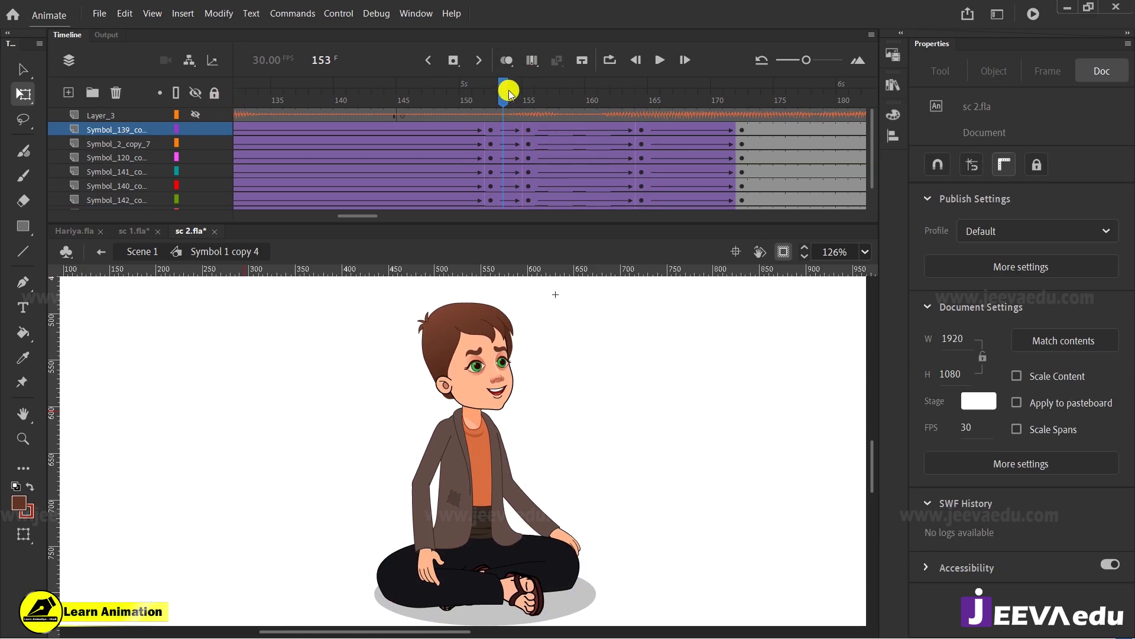
left_click_drag(499, 95, 643, 152)
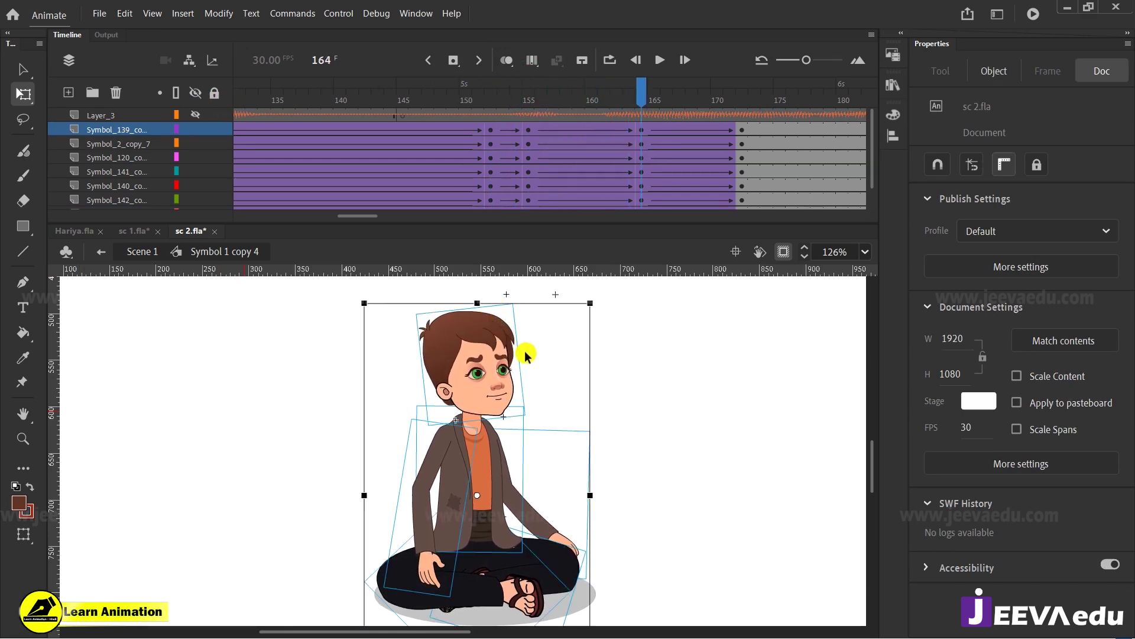
Step: Rotate the head forward and down at frame 164 and check the tweened nod leading into it
left_click(538, 371)
left_click_drag(357, 309, 566, 480)
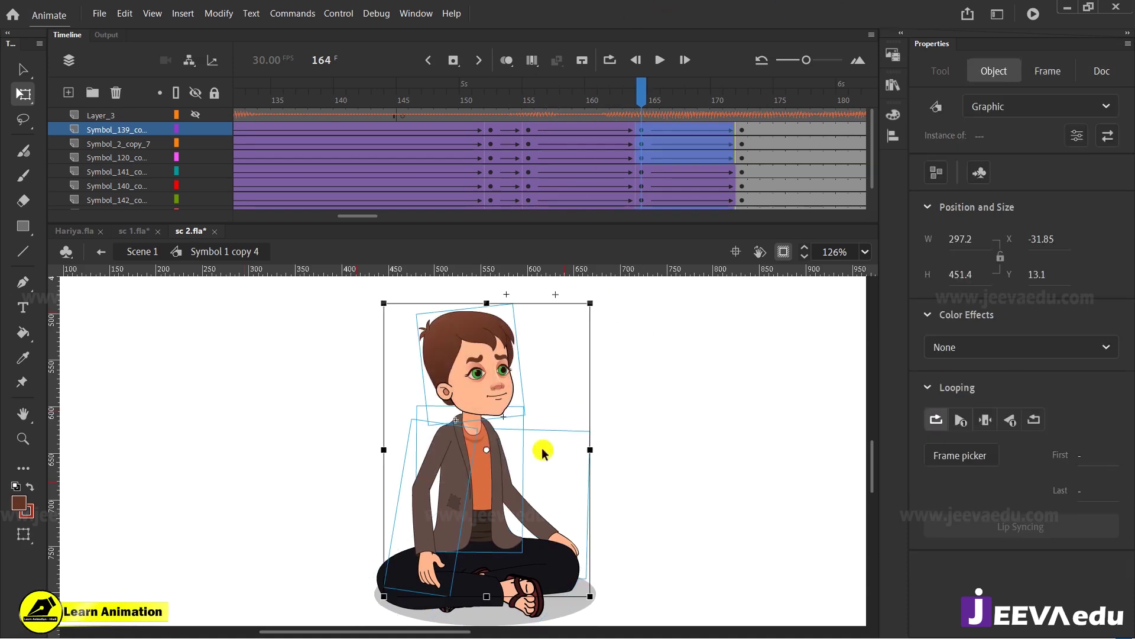
left_click_drag(332, 335, 584, 481)
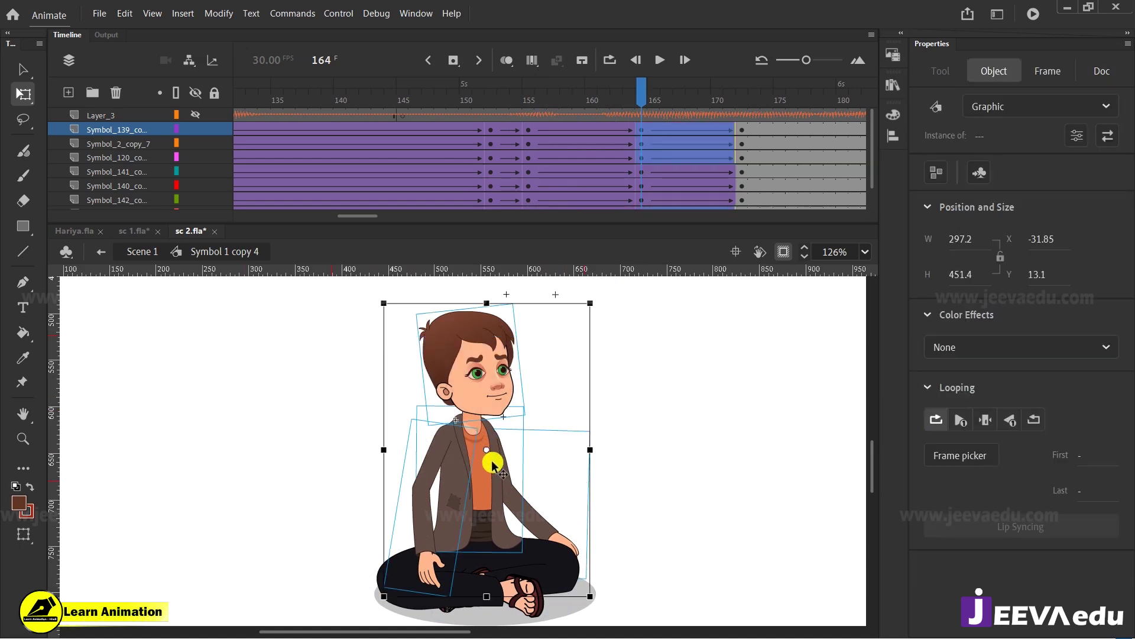
left_click(536, 399)
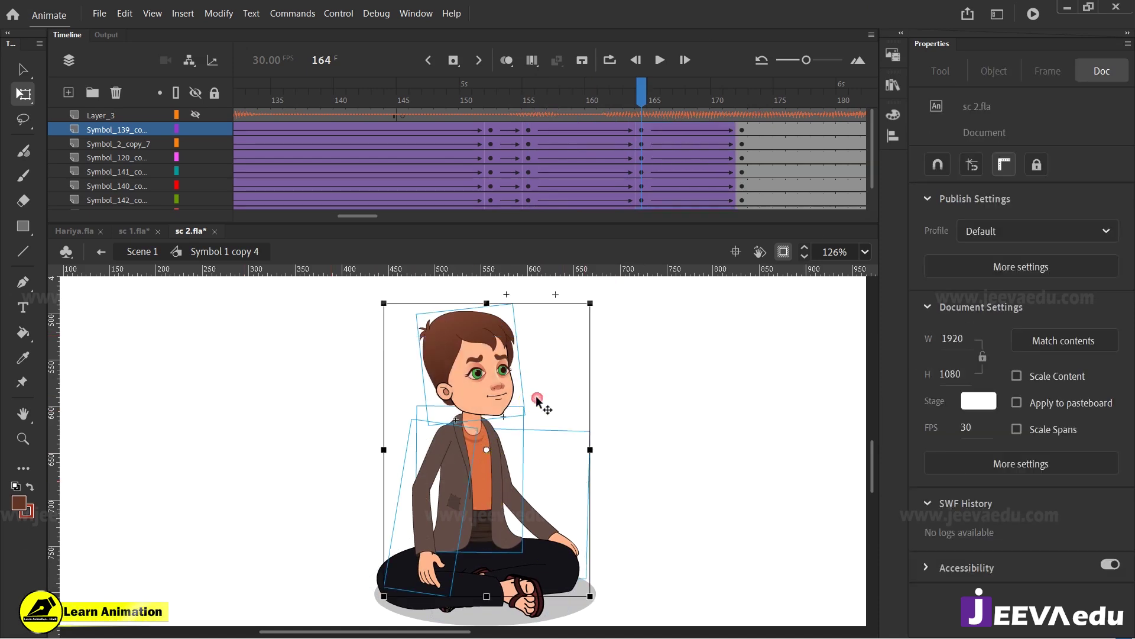
left_click(501, 381)
left_click_drag(517, 299, 535, 328)
left_click_drag(594, 83, 641, 83)
left_click(638, 146)
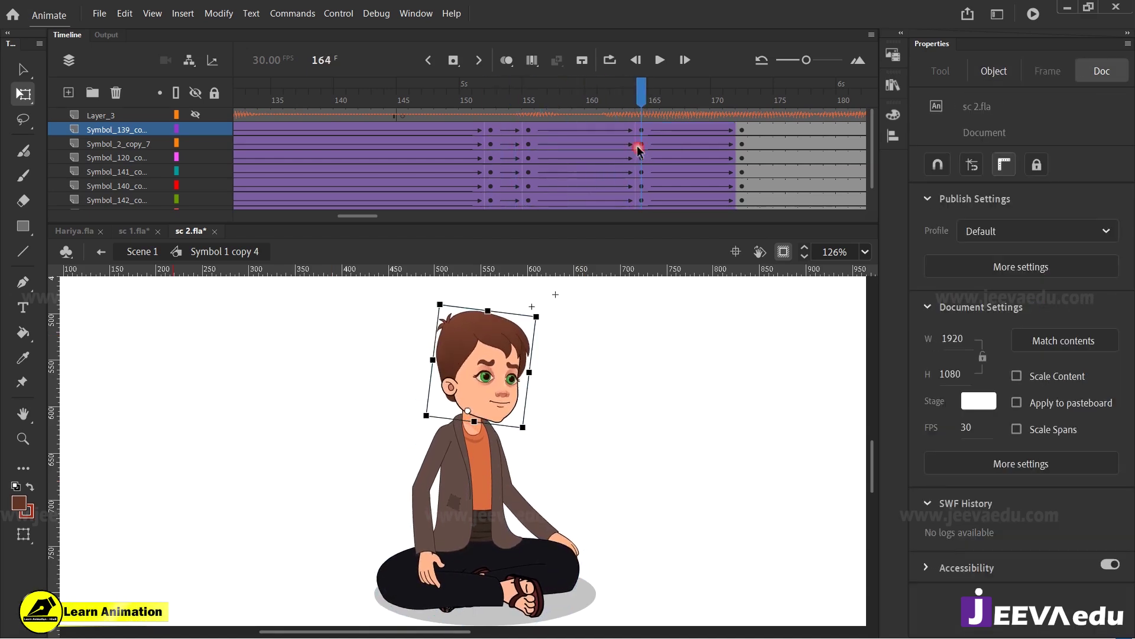
Step: Select the whole character at frame 164 and squash it further to about 582 px high
key("ctrl+a")
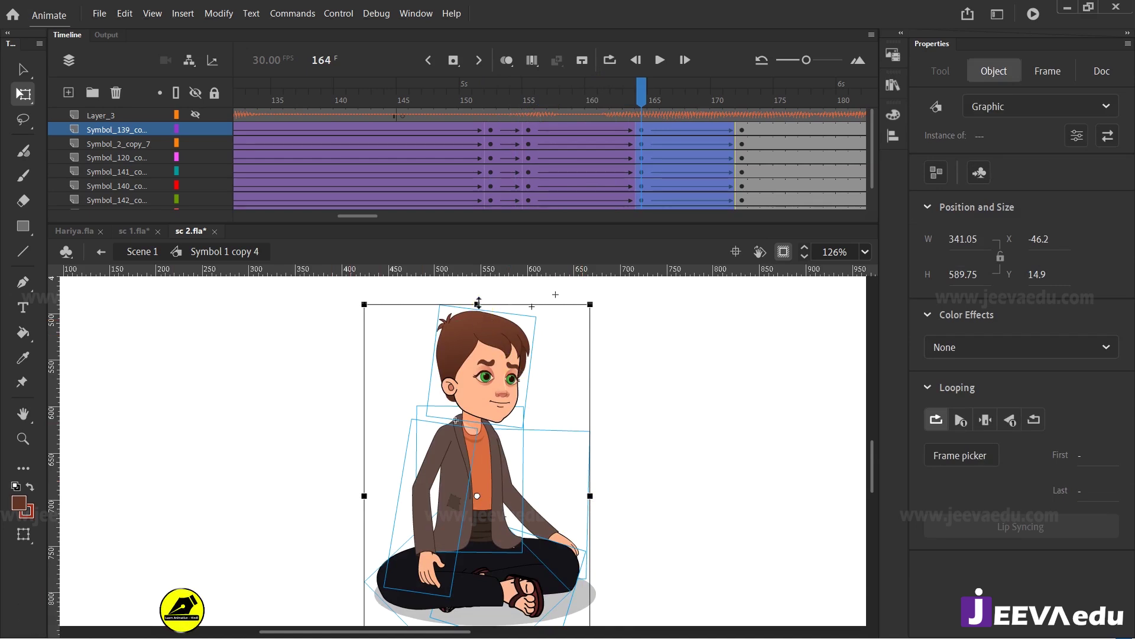
left_click_drag(478, 302, 478, 306)
left_click(589, 99)
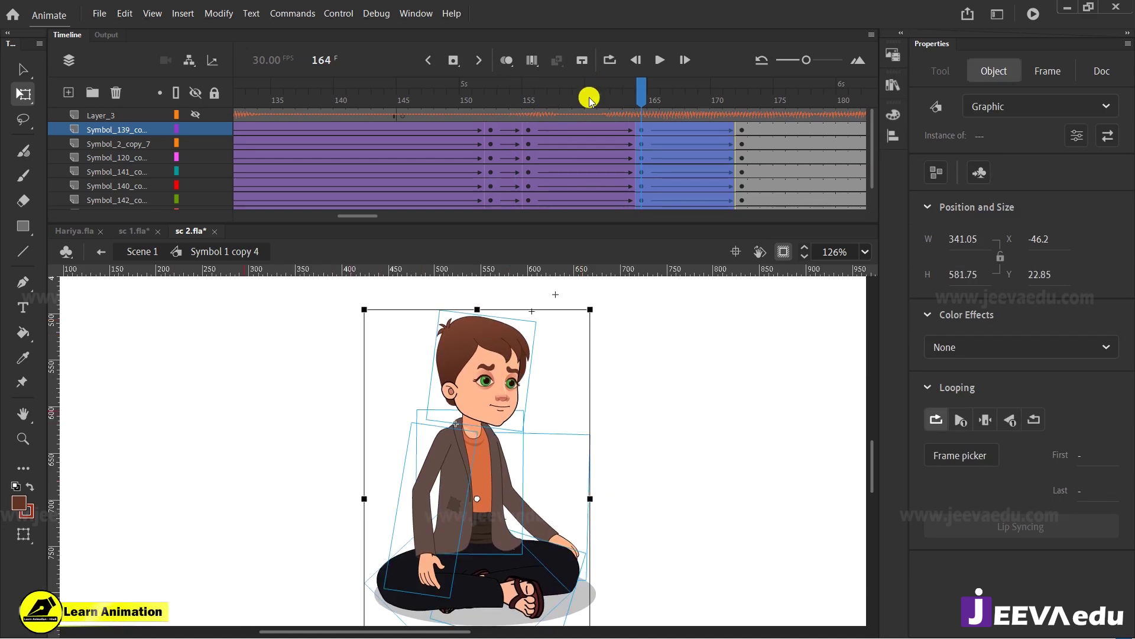
left_click_drag(640, 93, 643, 164)
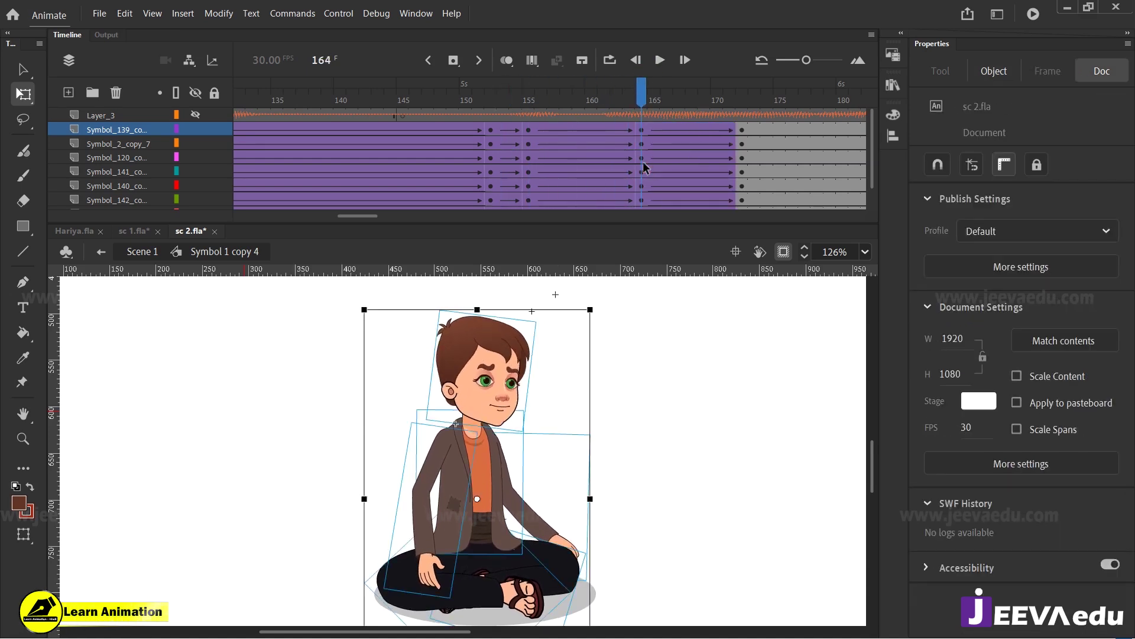
Step: Undo the accidental shift of the upper body at frame 164, set its pivot at the waist and lean it slightly forward
left_click(613, 428)
left_click_drag(385, 337, 544, 444)
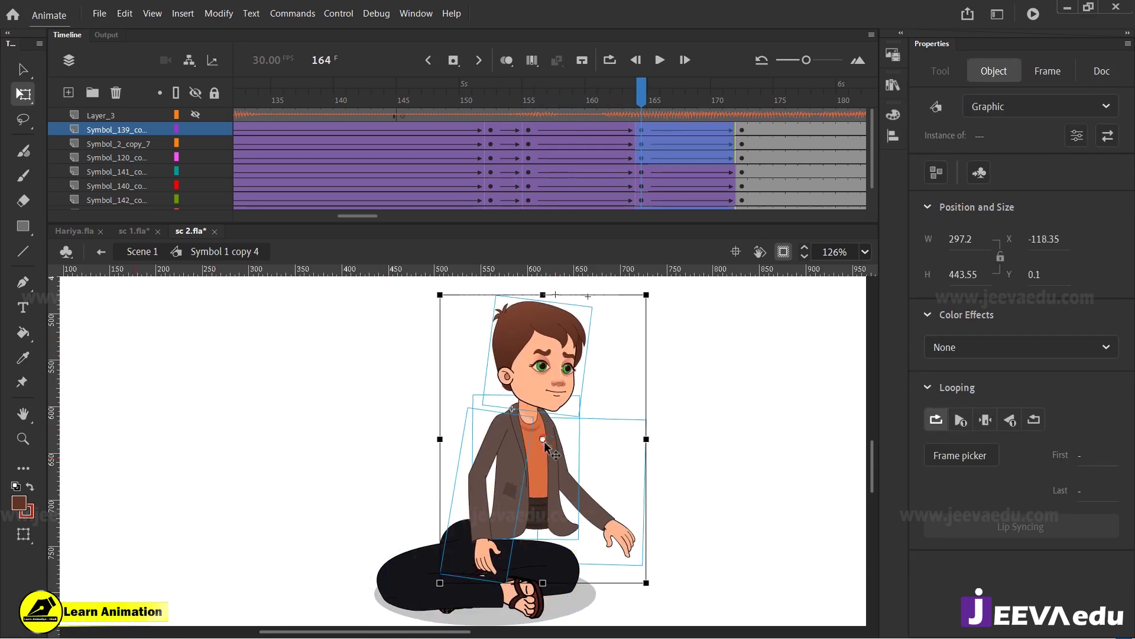
key("ctrl+z")
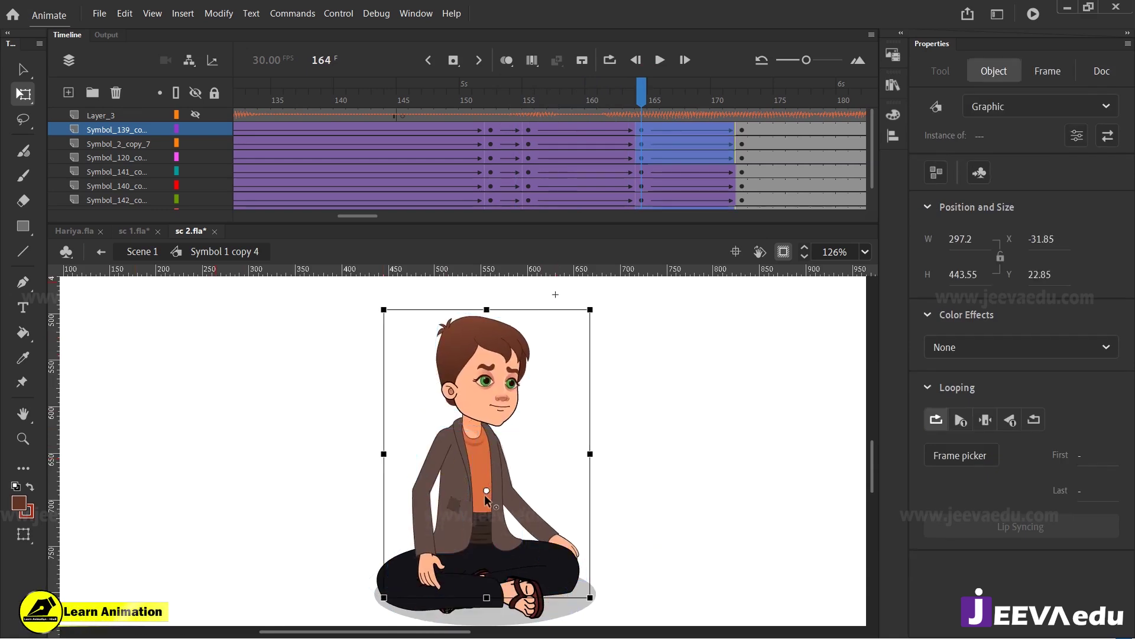
left_click(480, 540)
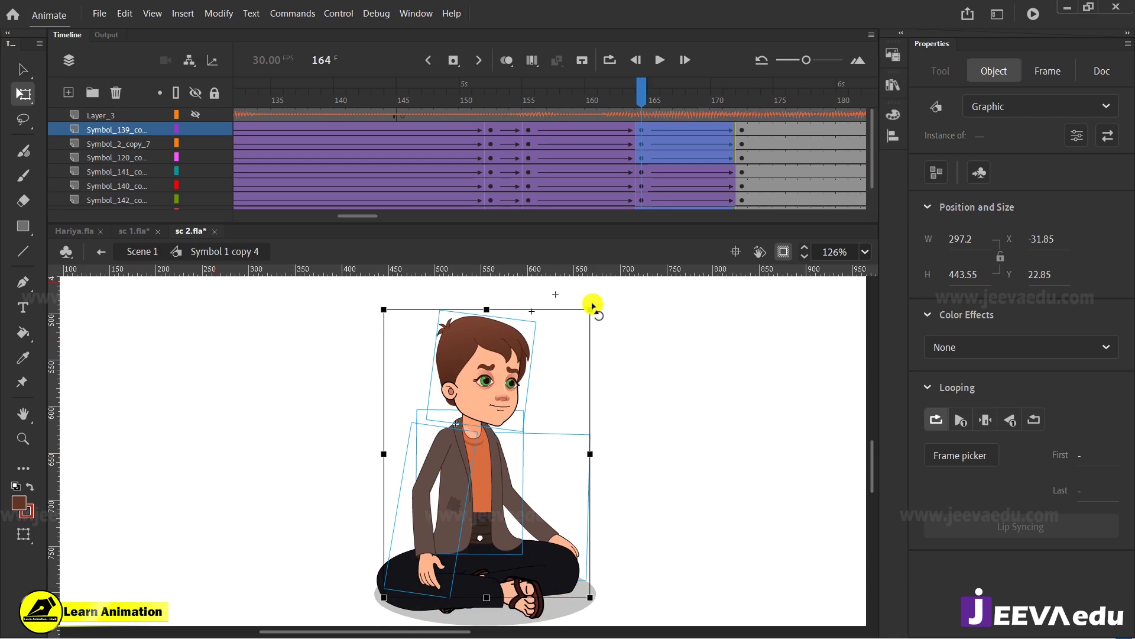
left_click_drag(594, 307, 602, 309)
Step: Lean the upper body slightly forward around a waist pivot at frame 172 and nudge it upward
left_click_drag(640, 99, 744, 146)
left_click_drag(366, 335, 621, 621)
left_click_drag(515, 298, 526, 298)
left_click(555, 329)
left_click_drag(380, 320, 481, 538)
mouse_move(625, 302)
left_mouse_down()
mouse_move(610, 293)
mouse_move(613, 301)
left_mouse_up()
key("Up")
key("Up")
key("Up")
key("Up")
key("Up")
key("Up")
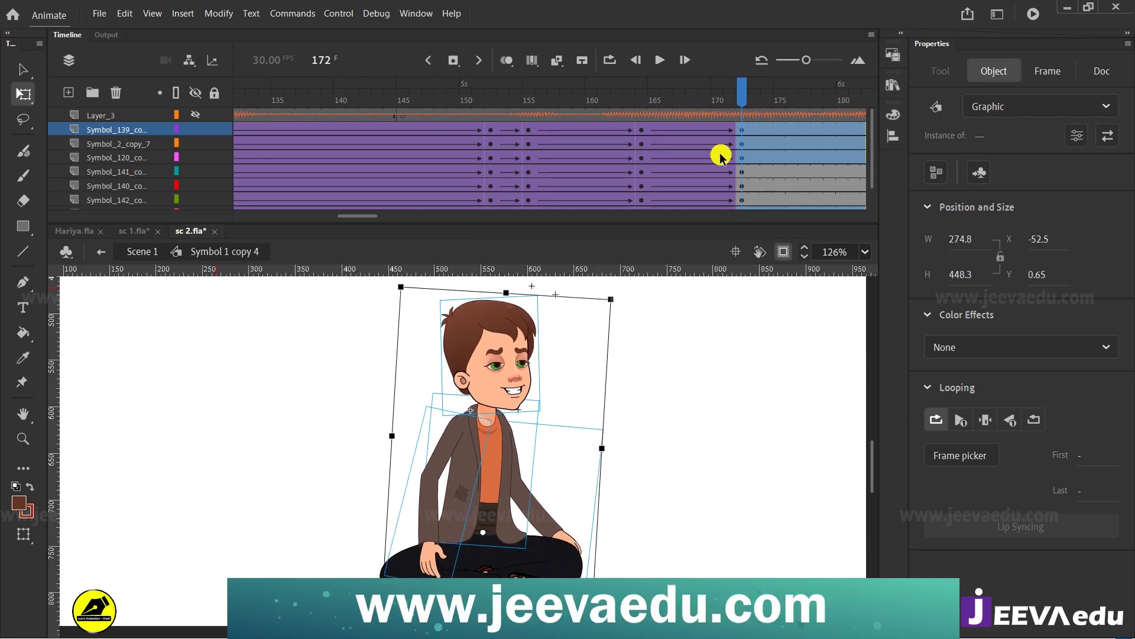
Step: Rotate the head slightly backward at frame 172 and check the tweened motion leading into it
left_click(630, 118)
left_click_drag(628, 112, 742, 157)
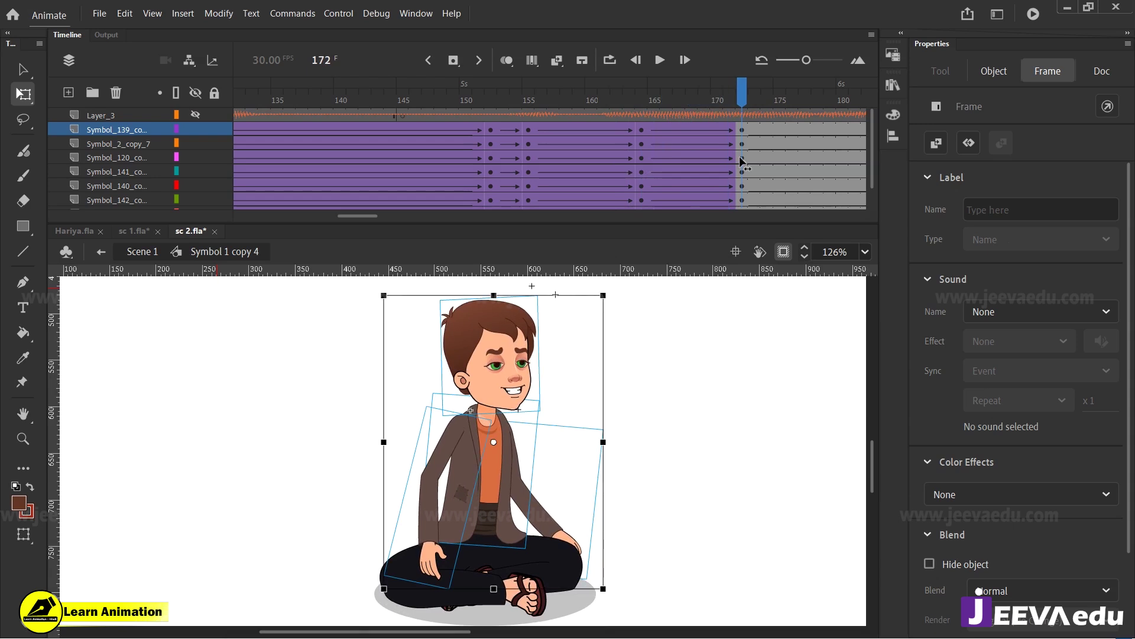
left_click(558, 374)
left_click(521, 367)
left_click_drag(545, 298, 547, 289)
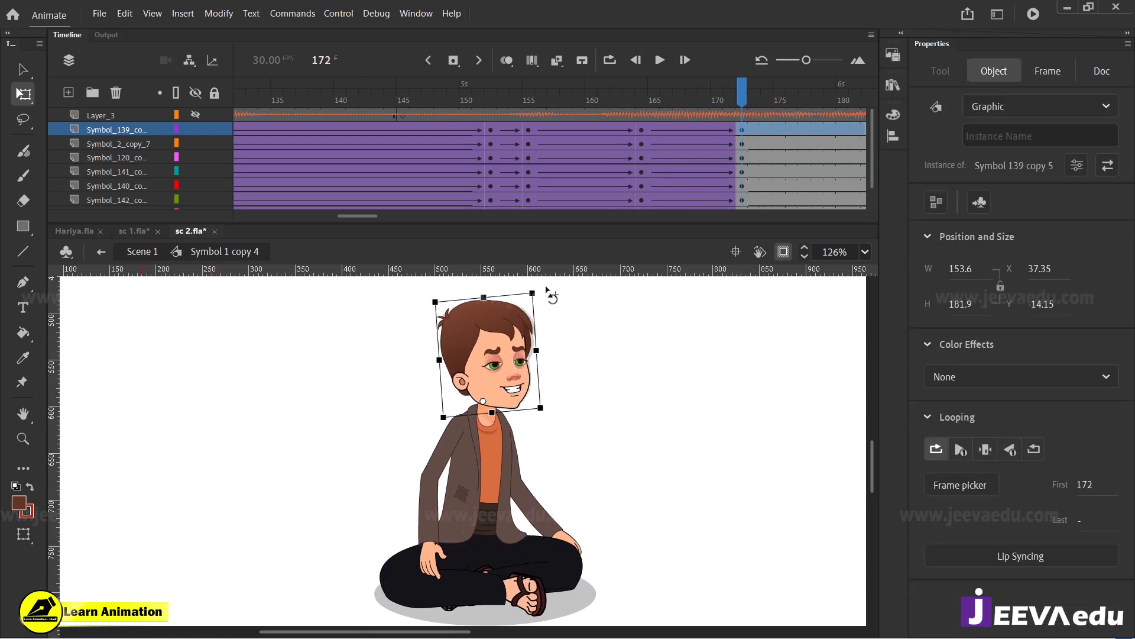
left_click_drag(729, 126, 739, 174)
Step: Review the body parts at frame 172 and play back the motion from about frame 145 with Layer_3 shown
left_click(529, 303)
left_click(502, 598)
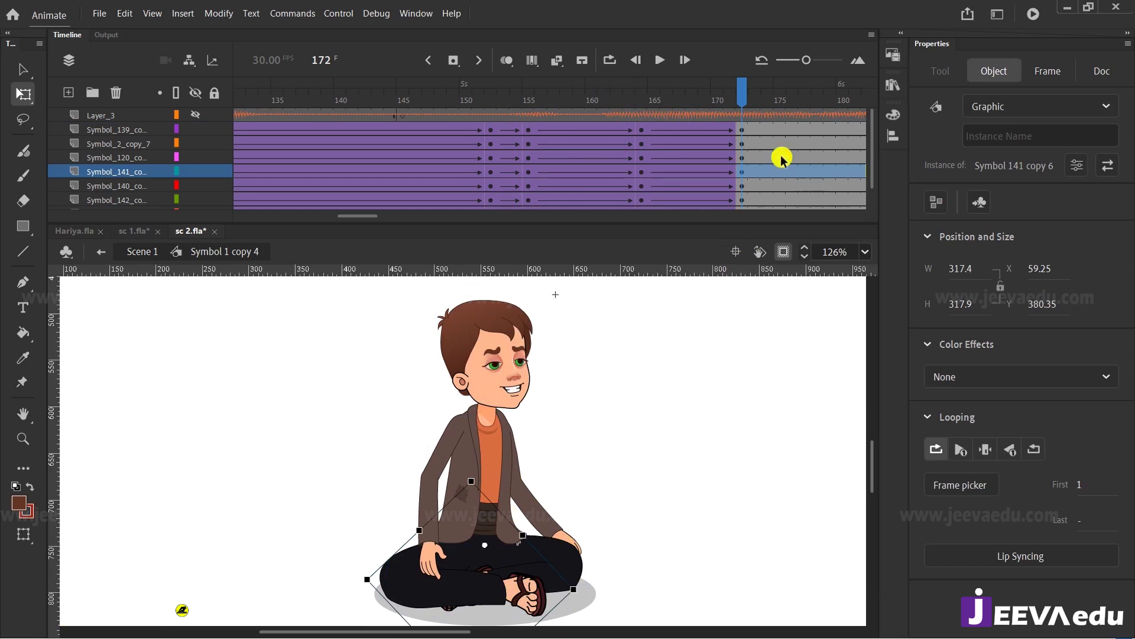
left_click_drag(743, 81, 743, 173)
left_click(591, 513)
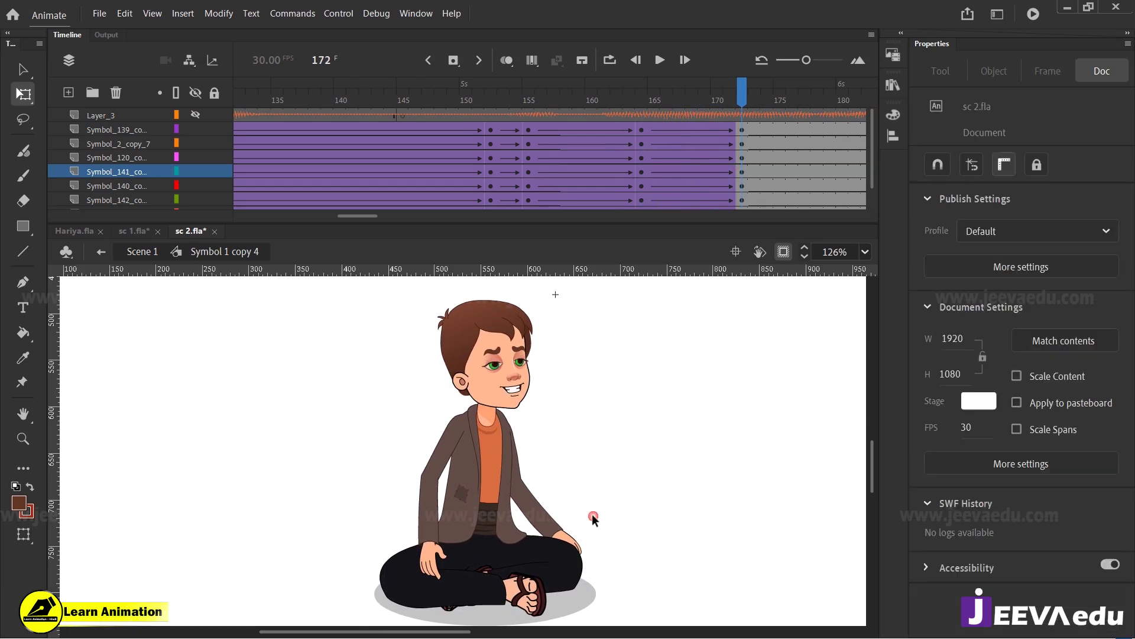
left_click(503, 362)
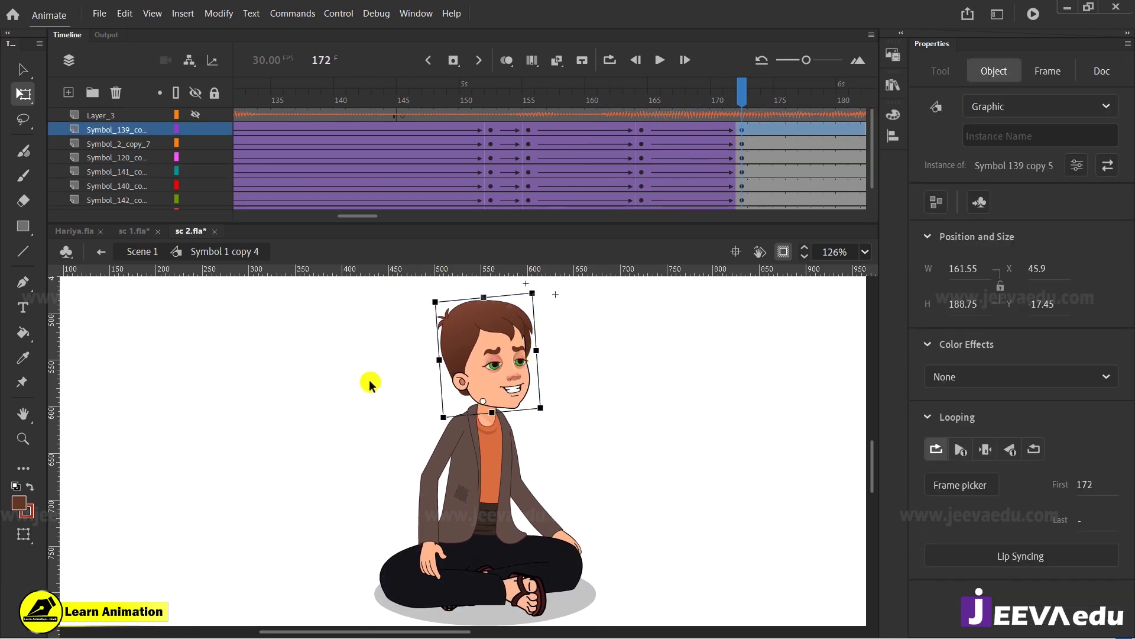
left_click(476, 487)
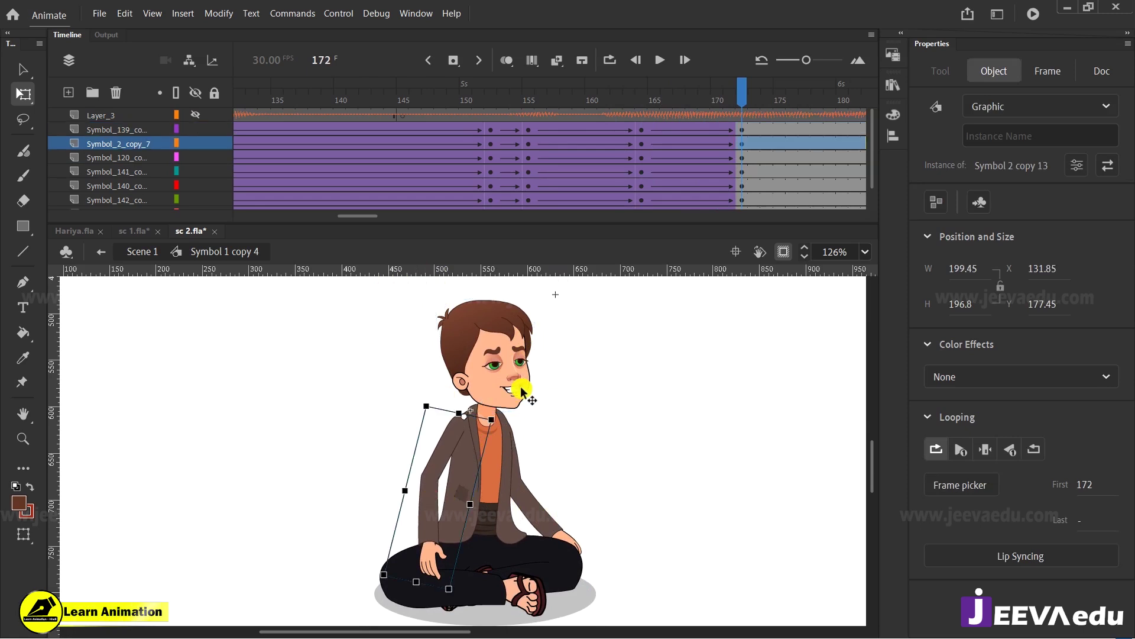
left_click(528, 142)
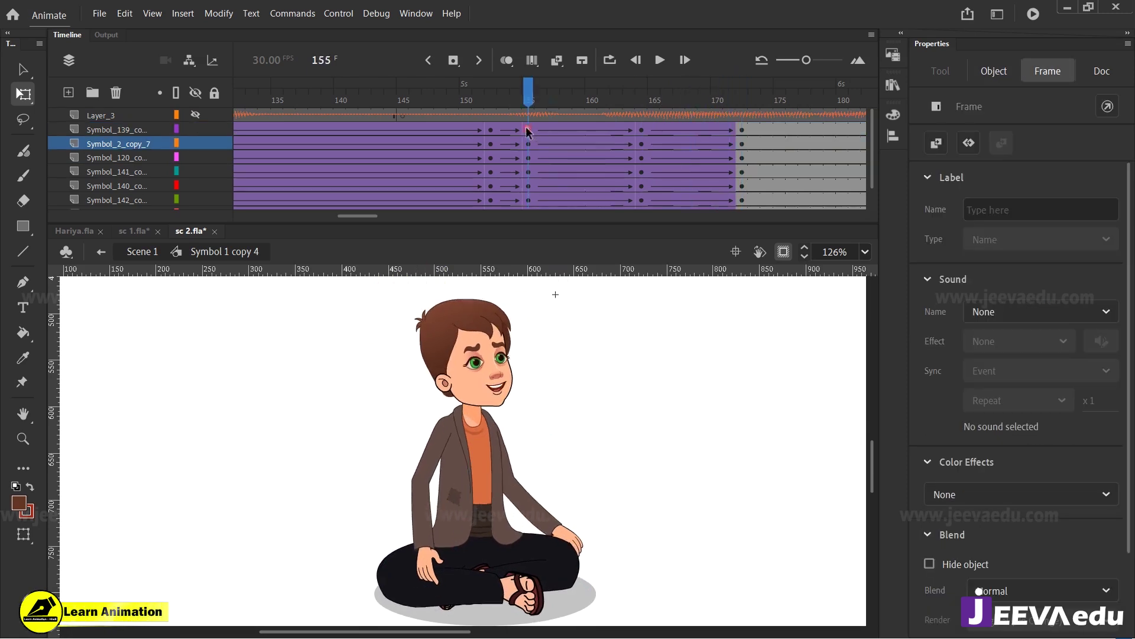
left_click(198, 116)
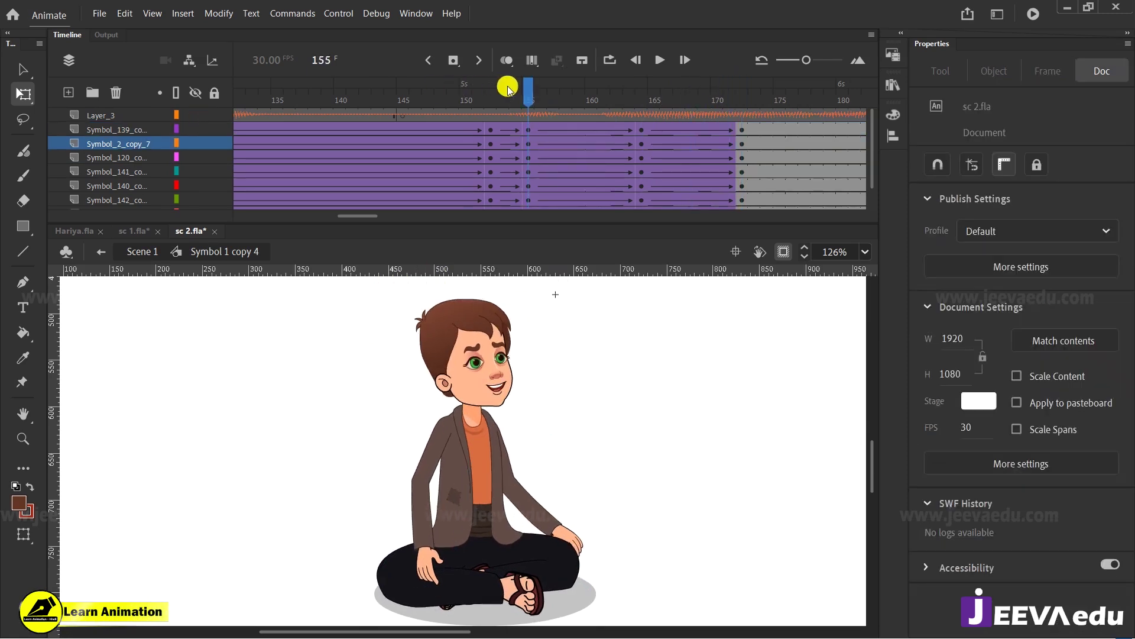
left_click_drag(526, 93, 405, 130)
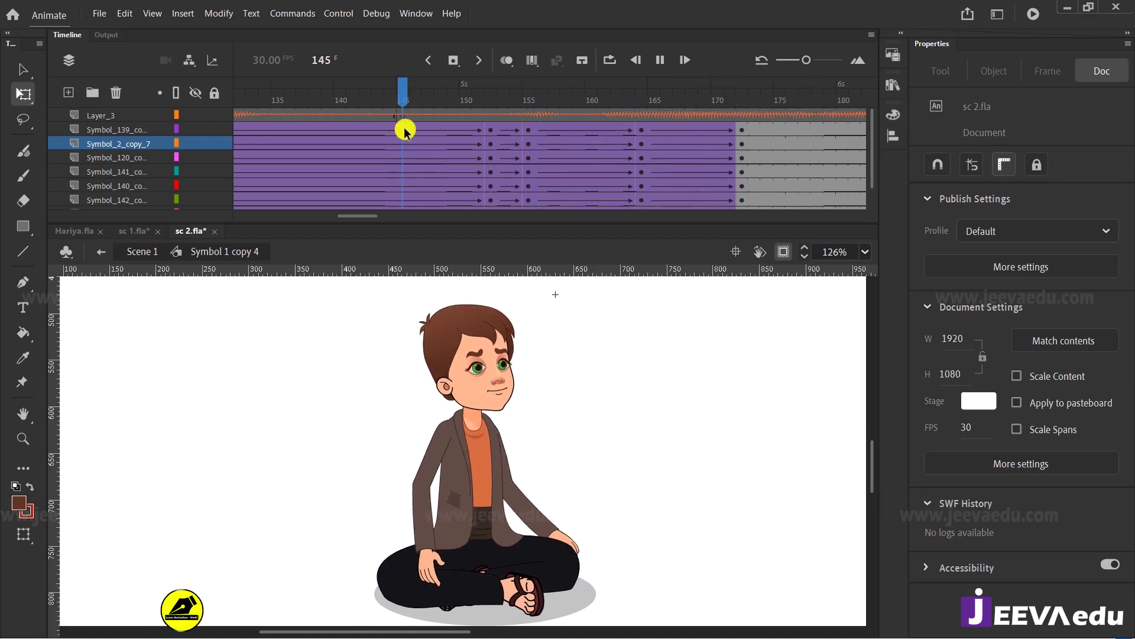
key("Return")
left_click(642, 129)
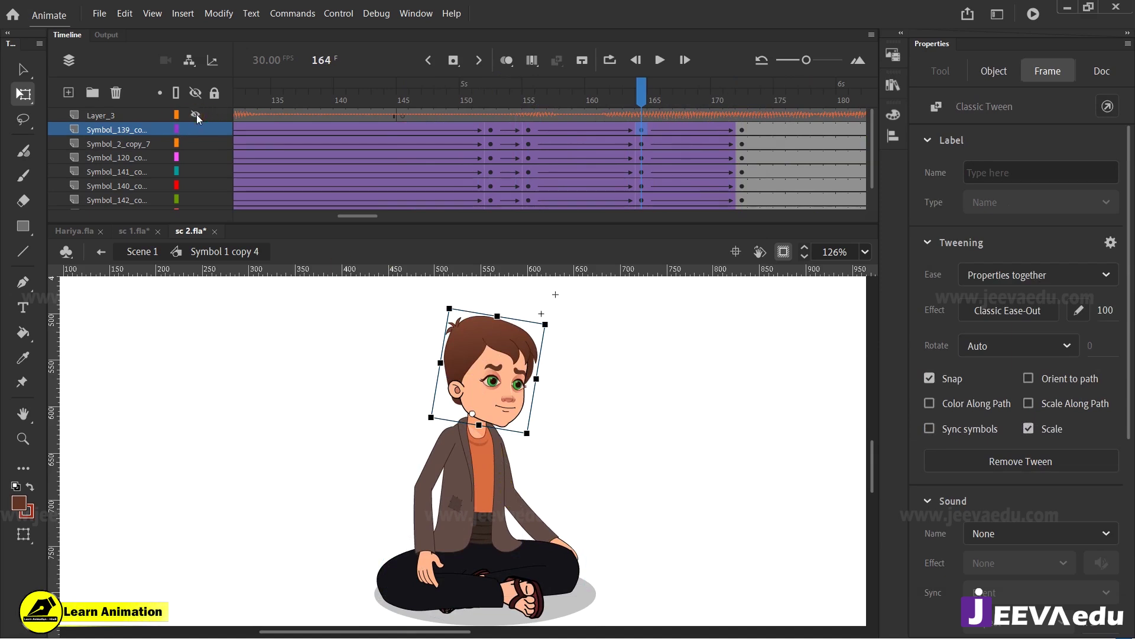
left_click(395, 556)
left_click(423, 519)
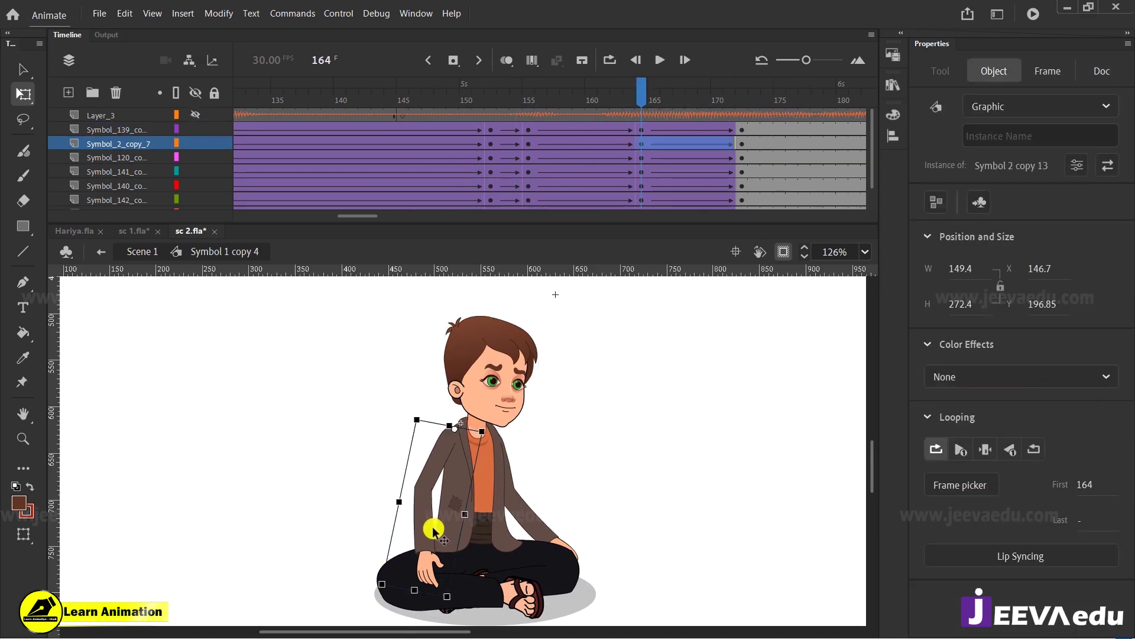
left_click_drag(426, 562, 485, 356)
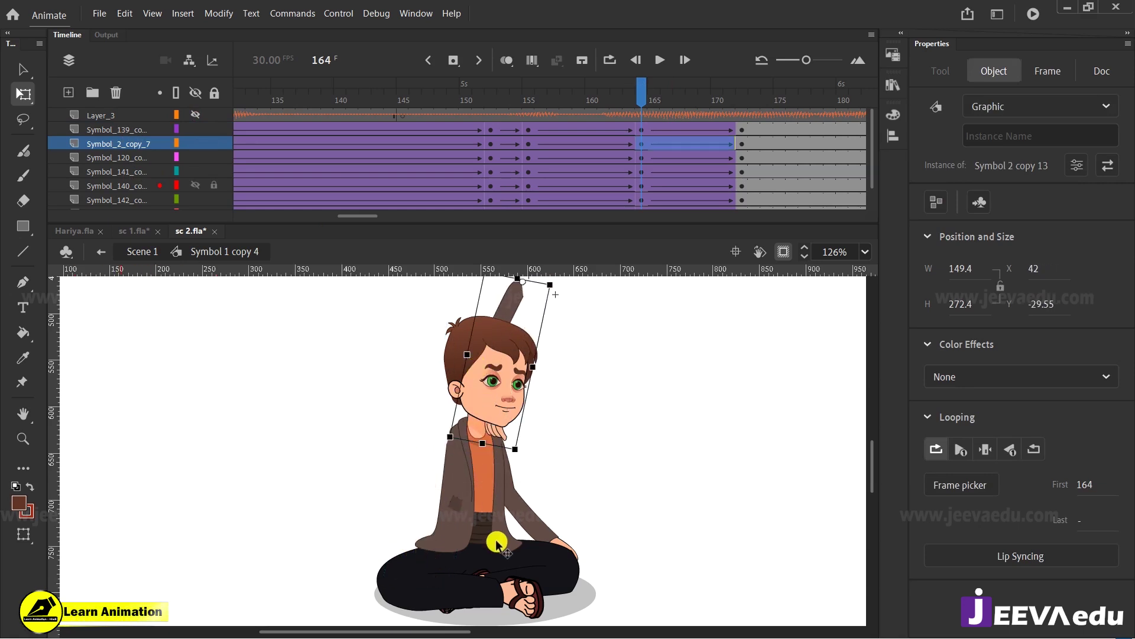
key("ctrl+z")
Step: Move the near arm's layer, Symbol_2_copy_7, above the head layer and check the stacking at frame 164
left_click_drag(123, 146, 125, 126)
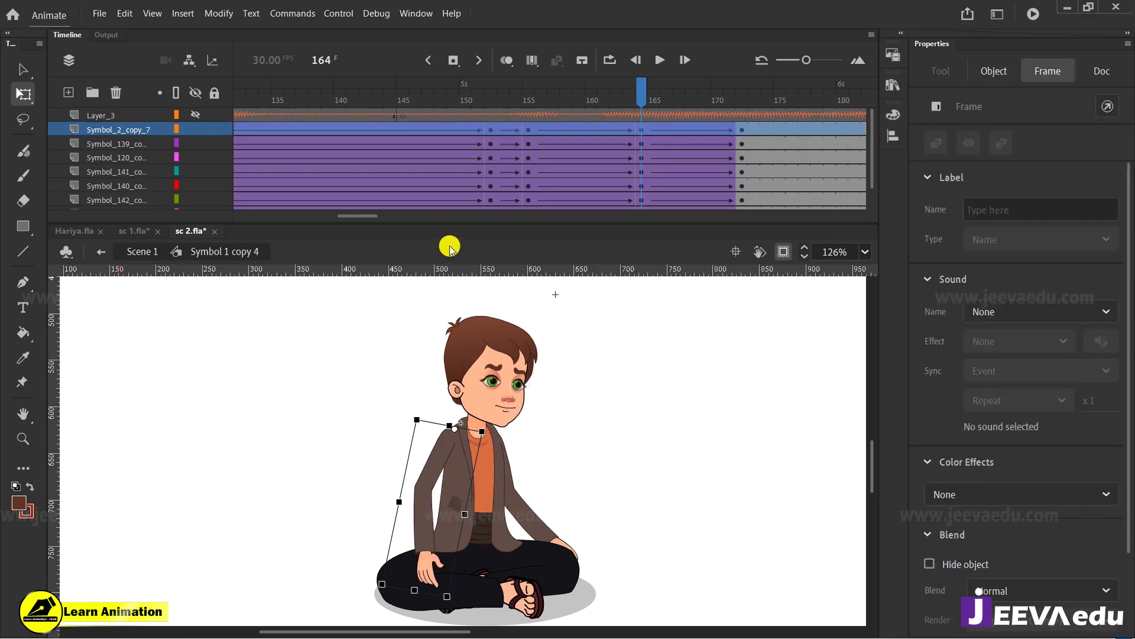
left_click(642, 128)
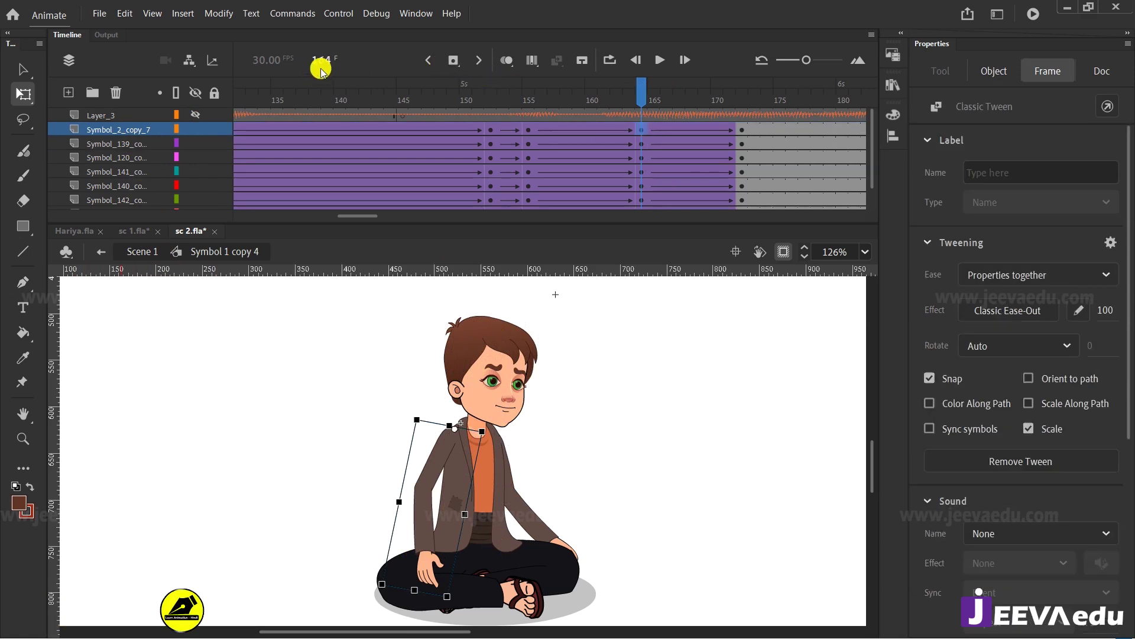
mouse_move(623, 94)
left_mouse_down()
mouse_move(567, 98)
mouse_move(609, 118)
mouse_move(655, 101)
mouse_move(642, 101)
left_mouse_up()
Step: Rotate both arms slightly about the shoulders at frame 164 and swing the near arm forward across the lap at frame 172
left_click(463, 608)
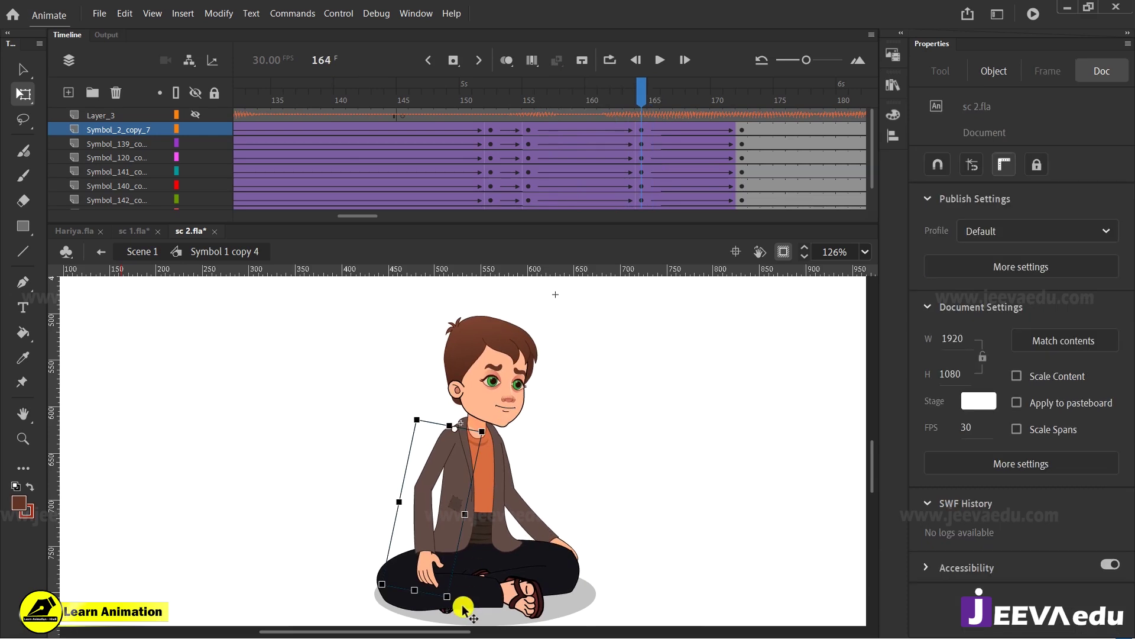
left_click_drag(456, 607, 471, 609)
left_click(537, 538)
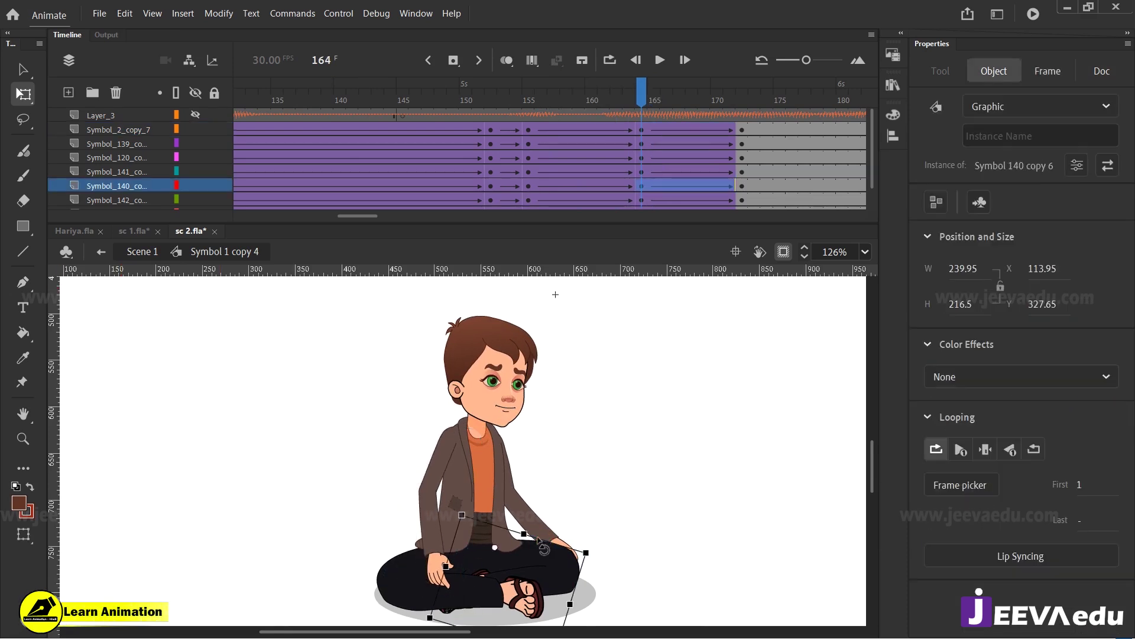
left_click(539, 524)
left_click_drag(591, 579, 593, 600)
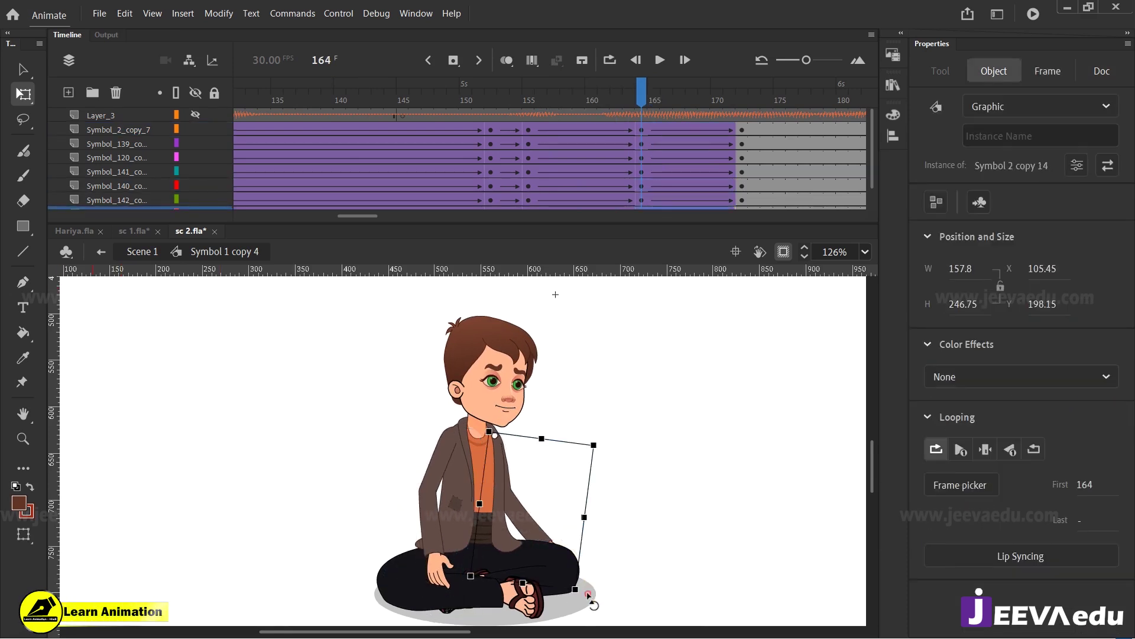
left_click(434, 488)
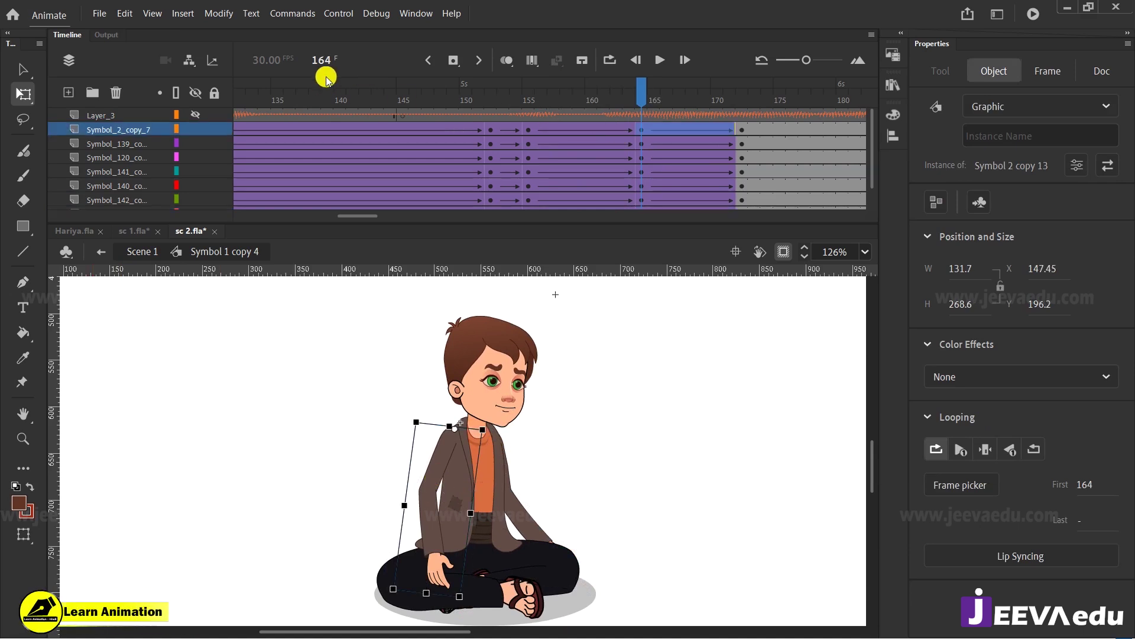
left_click(741, 130)
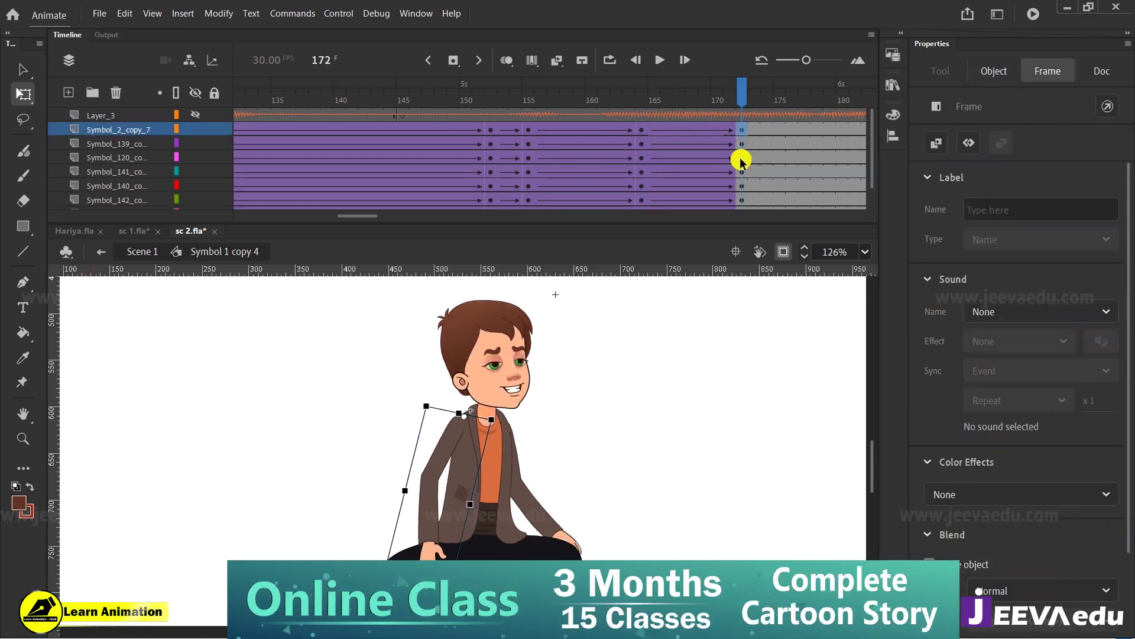
left_click_drag(464, 590, 532, 547)
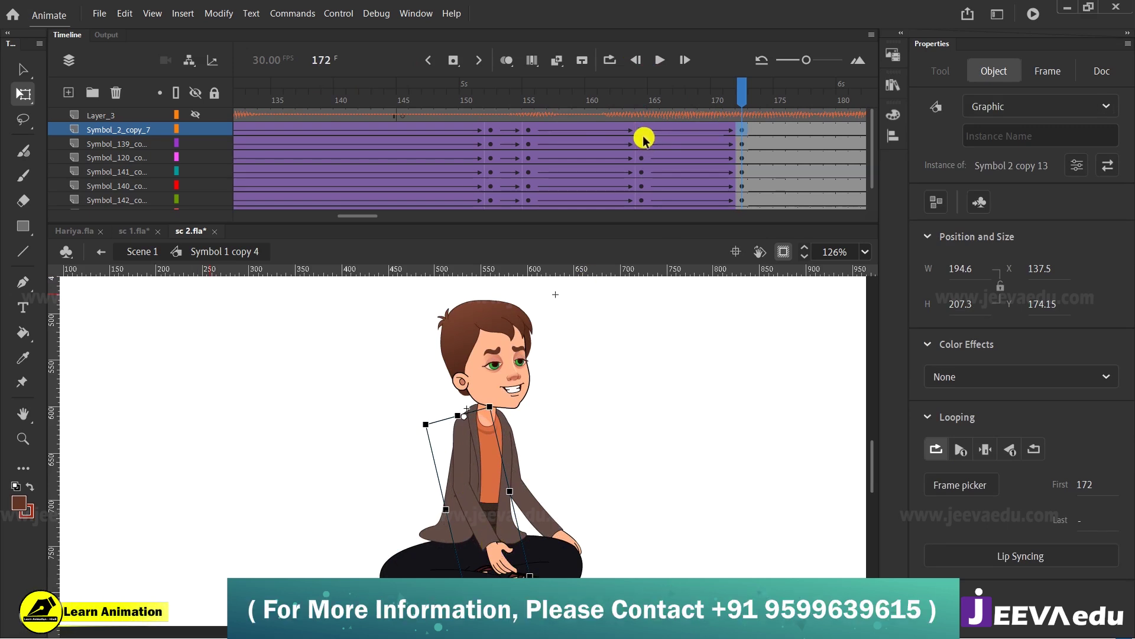
Step: Inside the near arm's symbol, keyframe the forearm at frames 164 and 172 and join them with a classic tween at ease 100
double_click(476, 525)
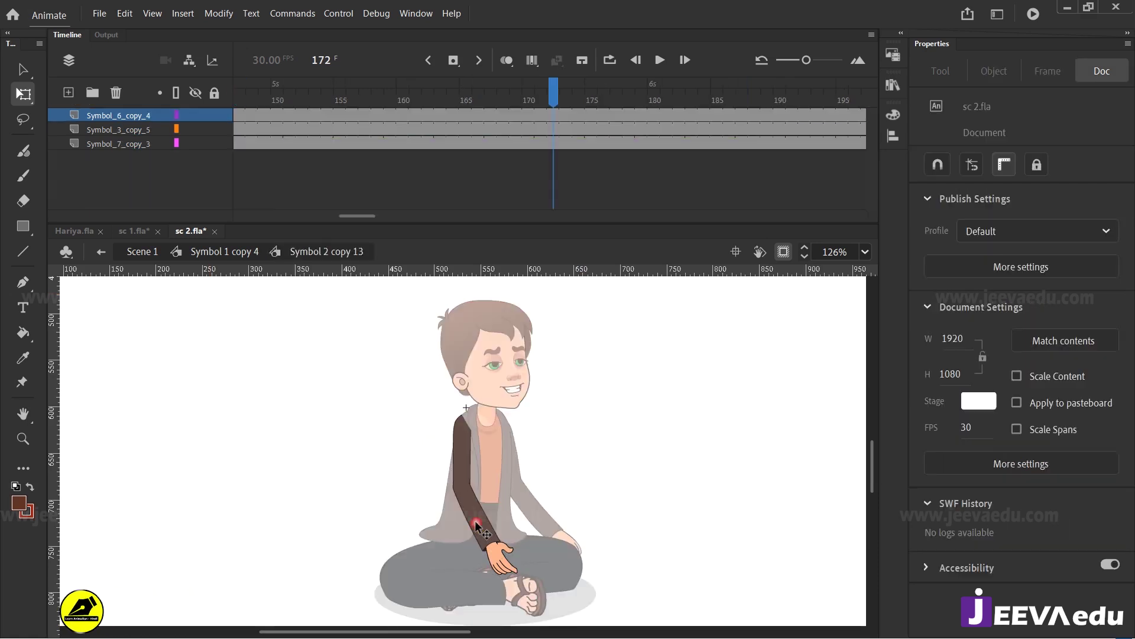
left_click(553, 119)
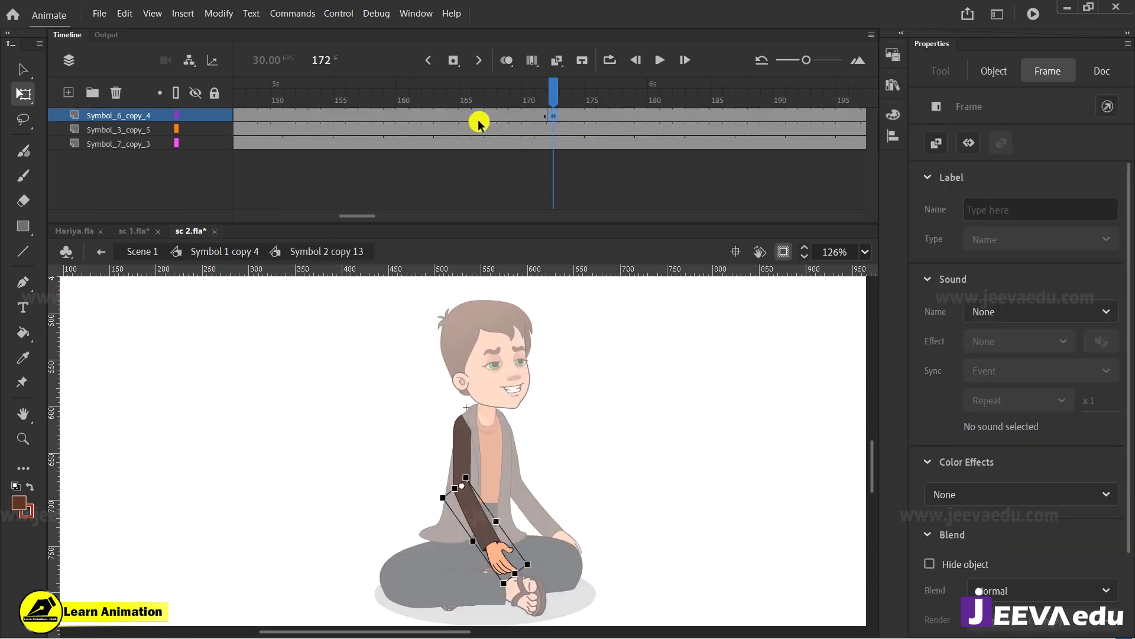
left_click(455, 118)
right_click(490, 115)
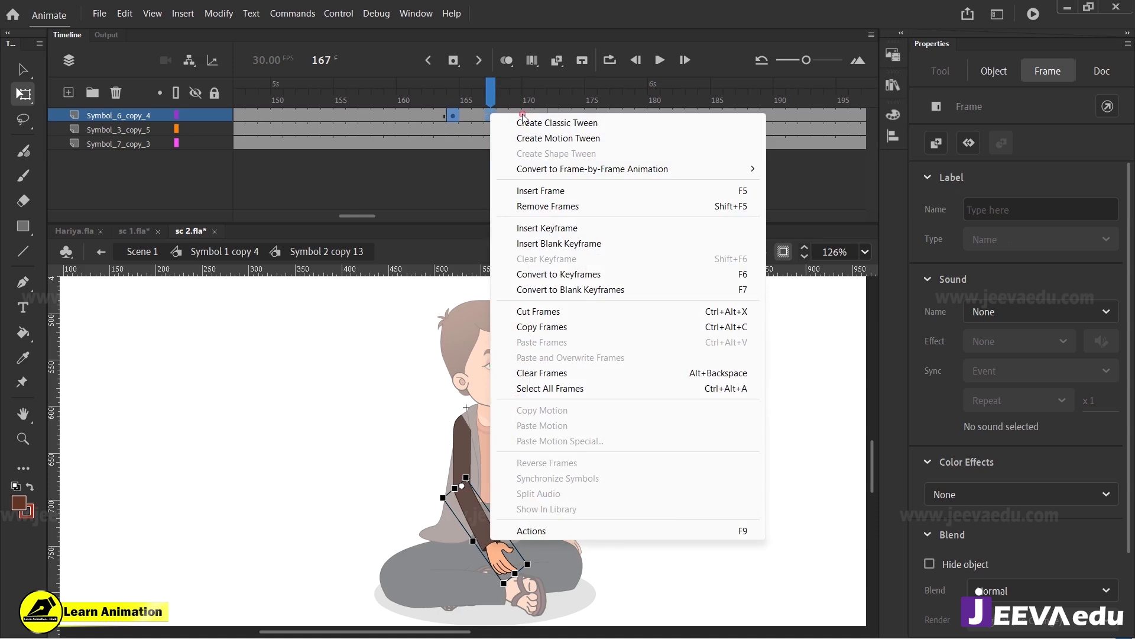
left_click(527, 124)
left_click(1101, 311)
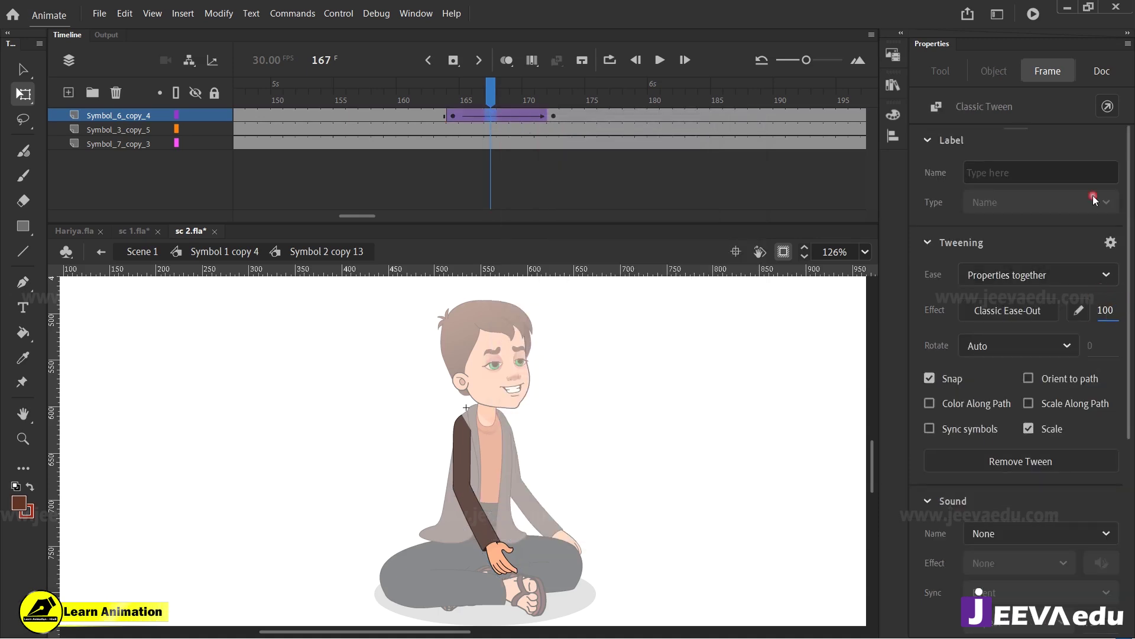
Step: Rotate the forearm upward at frame 172 until the hand reaches the chin, and return to the character symbol to check the motion
left_click(556, 117)
left_click_drag(532, 550, 516, 393)
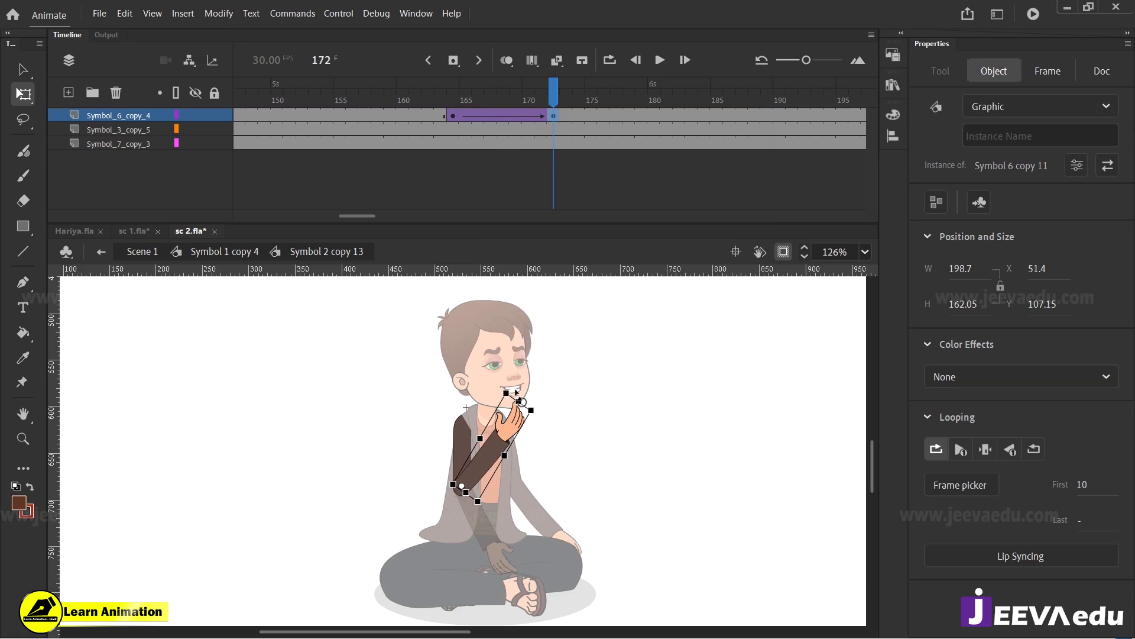
left_click_drag(517, 391, 518, 393)
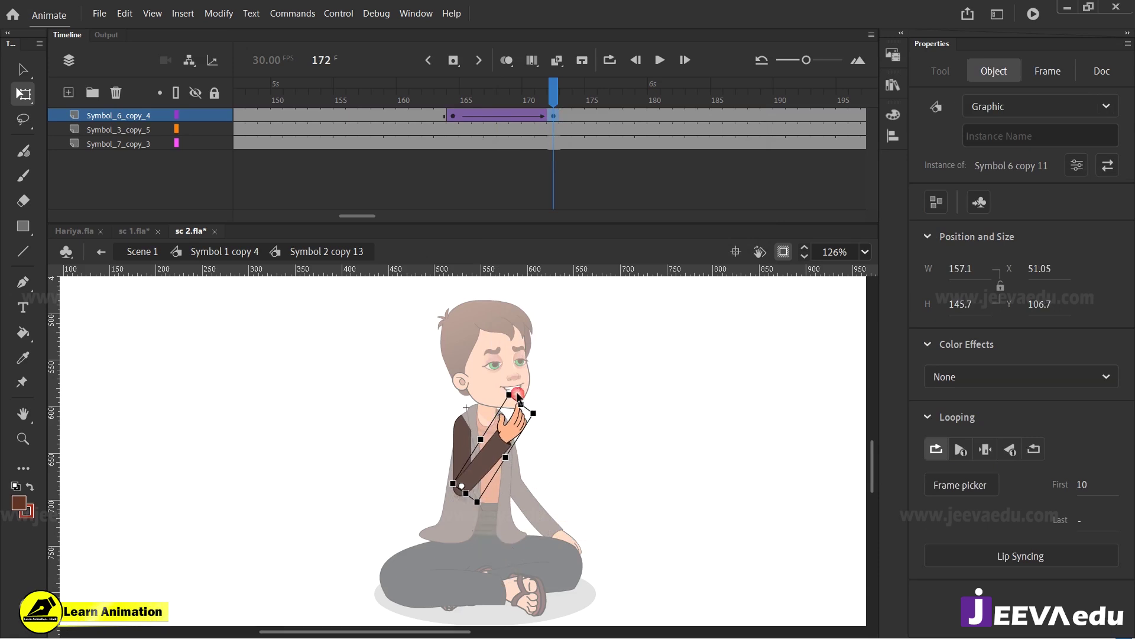
double_click(280, 370)
left_click_drag(550, 95, 548, 167)
left_click(553, 169)
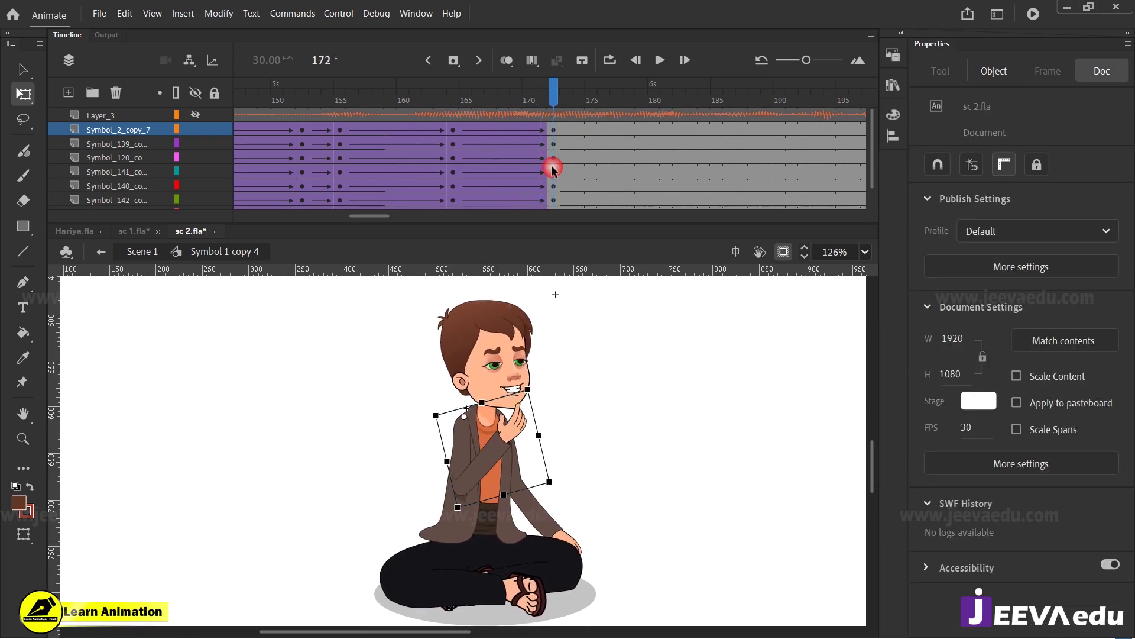
Step: Inspect the raised hand against the chin and reopen the near arm's symbol for editing
key("z")
left_click(489, 434)
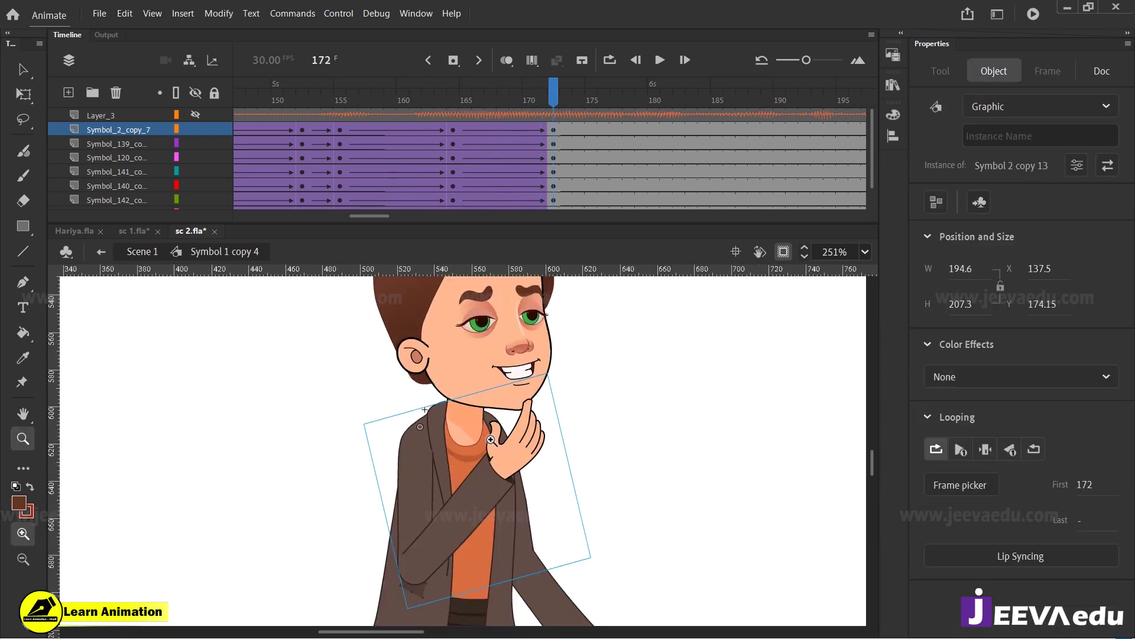
left_click(481, 495)
left_click(465, 529, "alt")
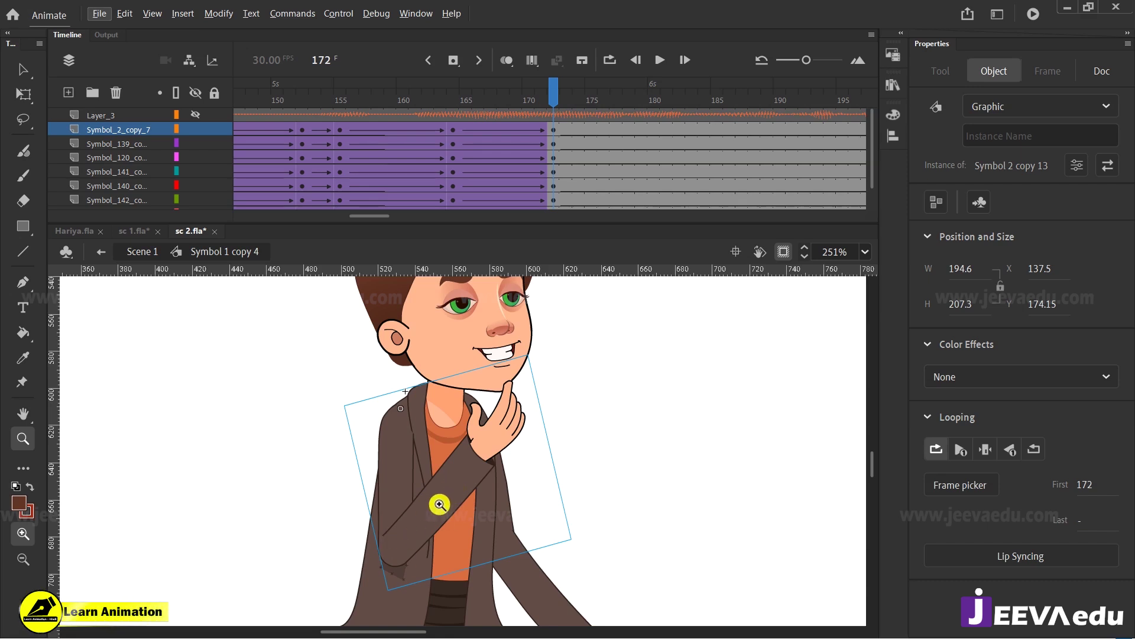
key("v")
left_click(471, 472)
double_click(464, 486)
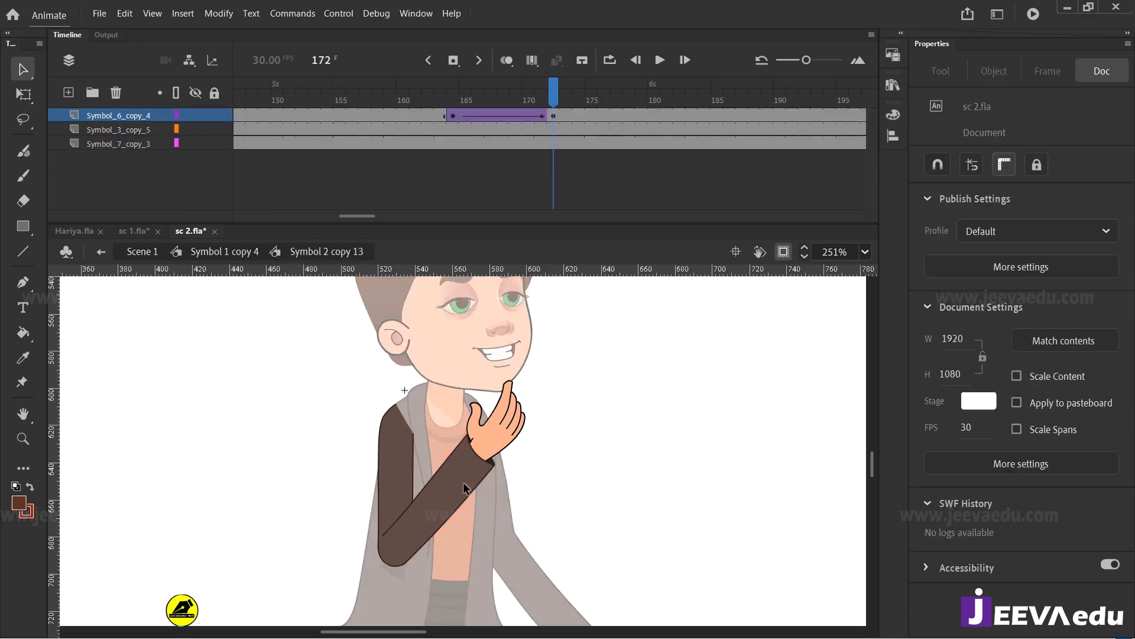
Step: Examine the forearm's tweened swing frame by frame between the keyframes at 164 and 172
left_click(473, 100)
mouse_move(473, 105)
left_mouse_down()
mouse_move(488, 117)
mouse_move(477, 115)
left_mouse_up()
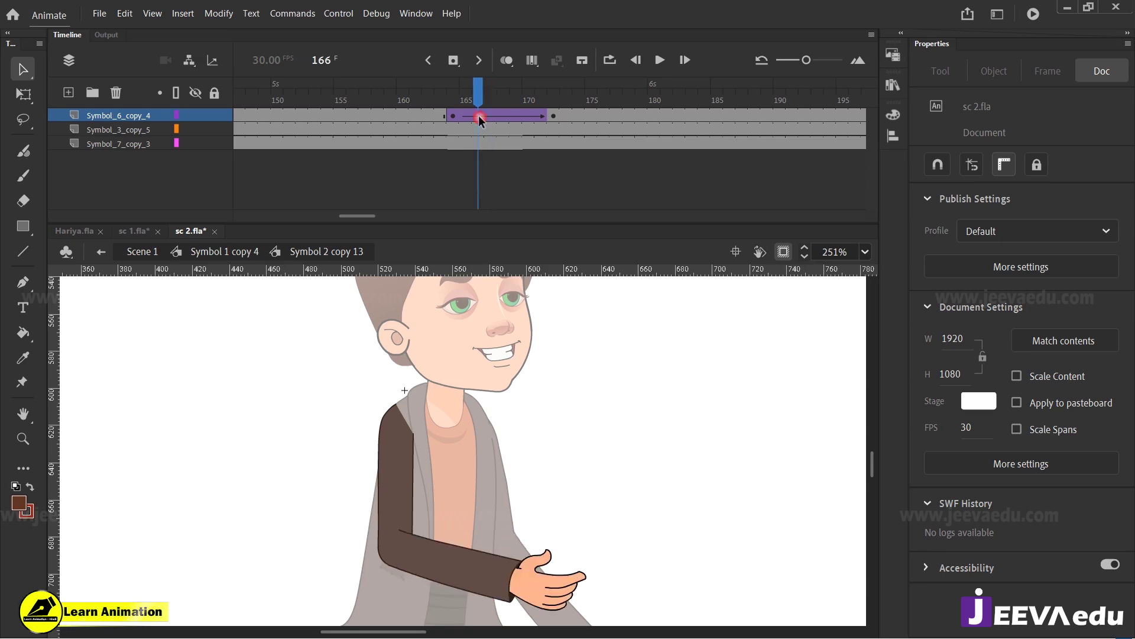
left_click(470, 114)
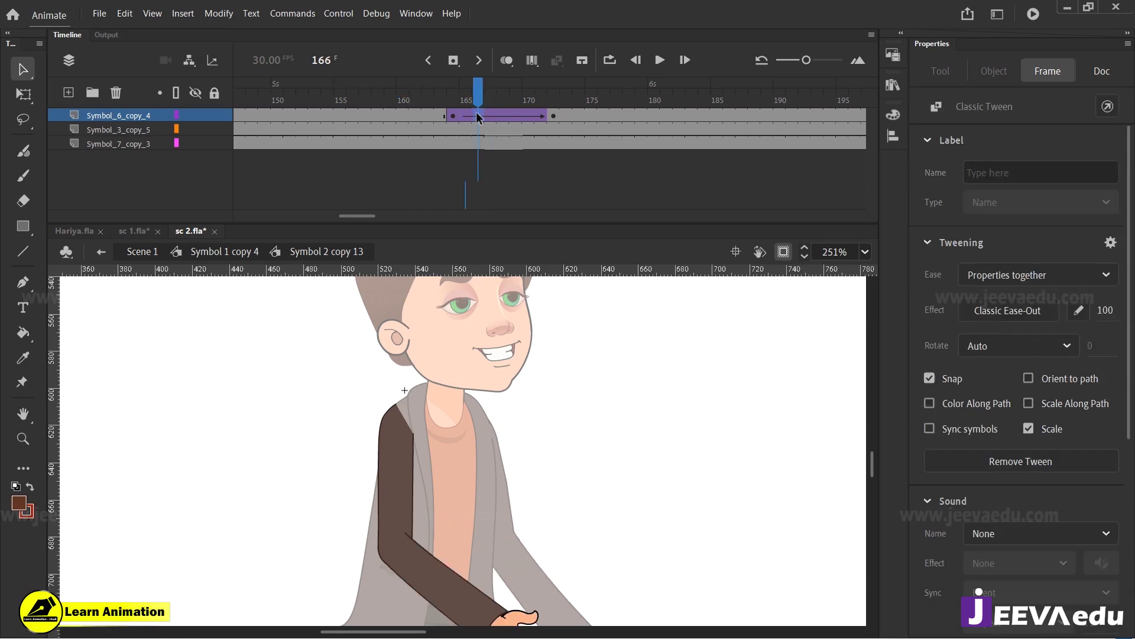
left_click_drag(478, 114, 488, 116)
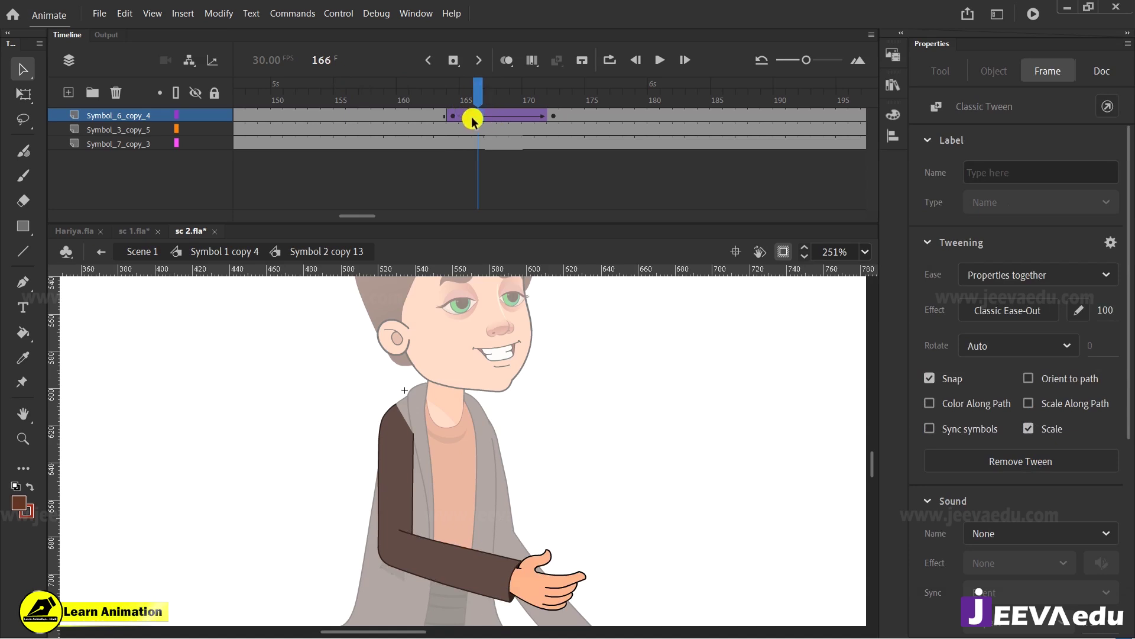
left_click(456, 116)
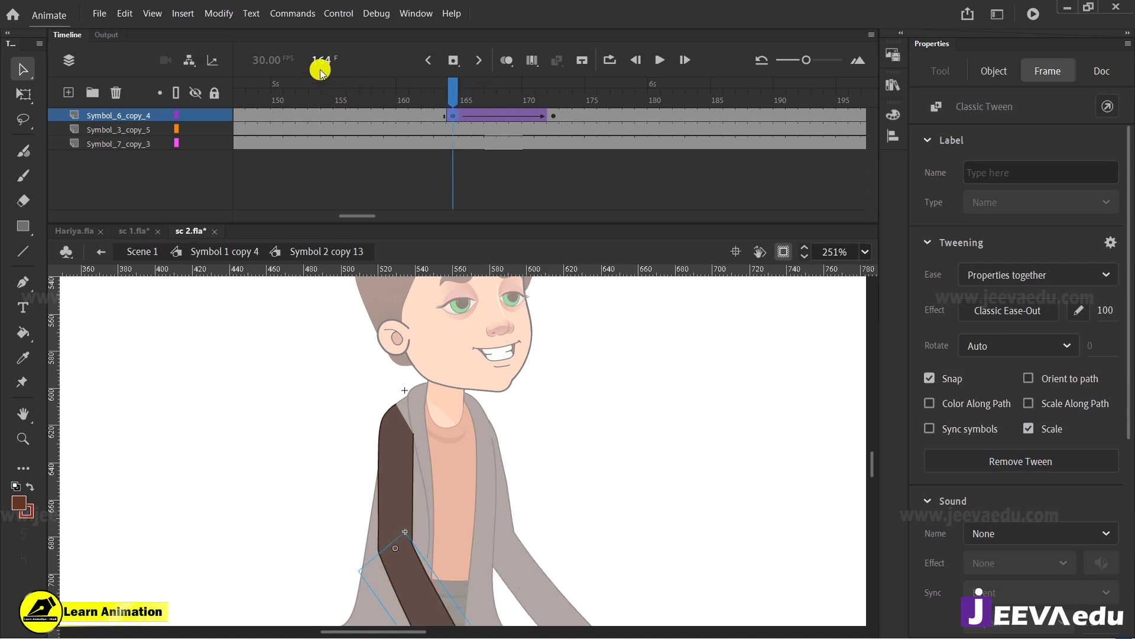
left_click(553, 116)
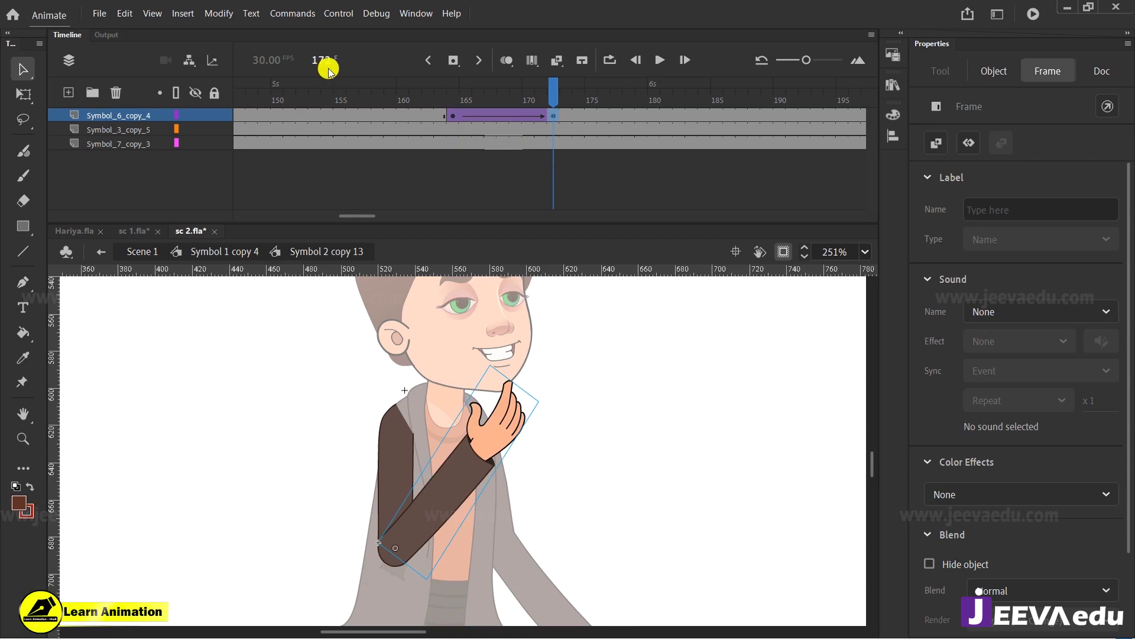
Step: Compare the near arm's pose at in-between frames 166 and 167 of the forearm tween with its end pose at frame 172
left_click(468, 116)
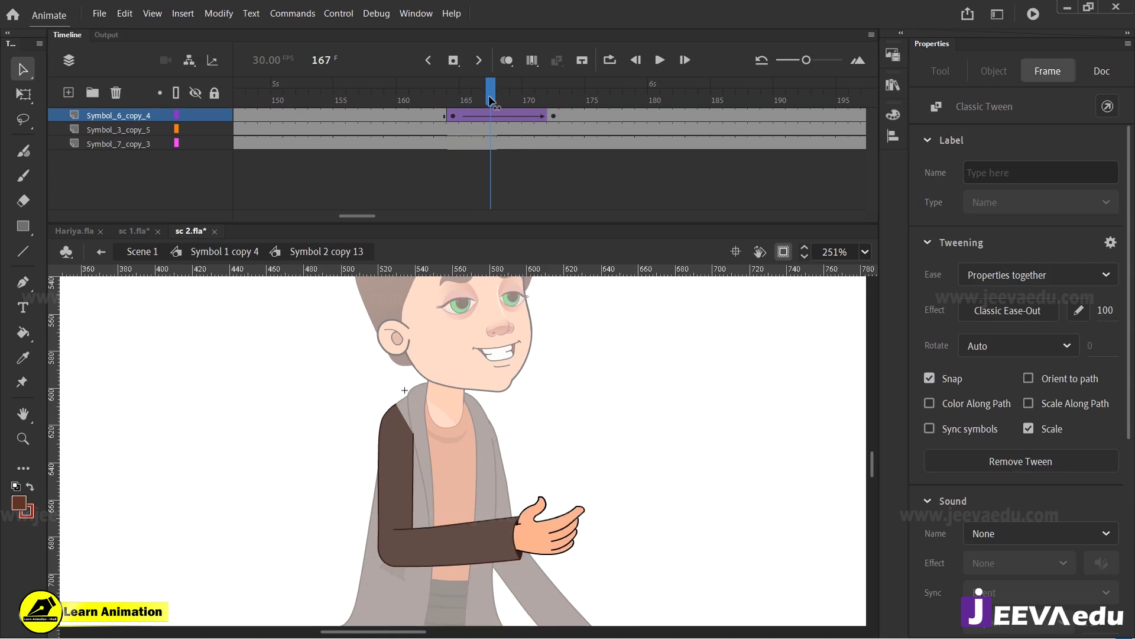
mouse_move(464, 100)
left_mouse_down()
mouse_move(538, 119)
mouse_move(466, 116)
mouse_move(477, 115)
left_mouse_up()
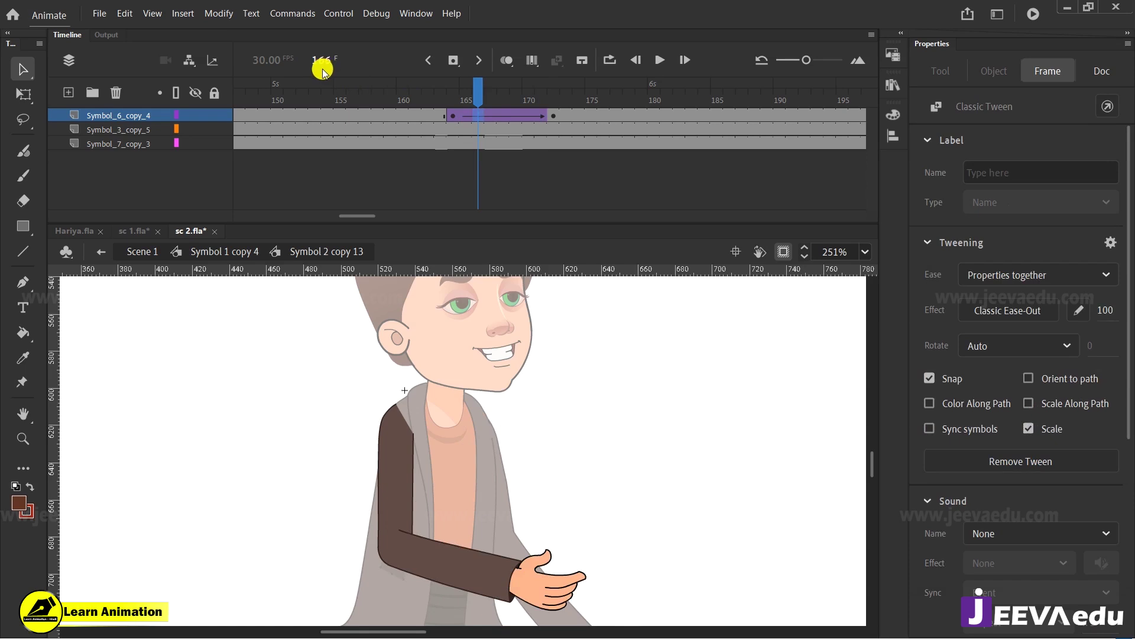
left_click(490, 116)
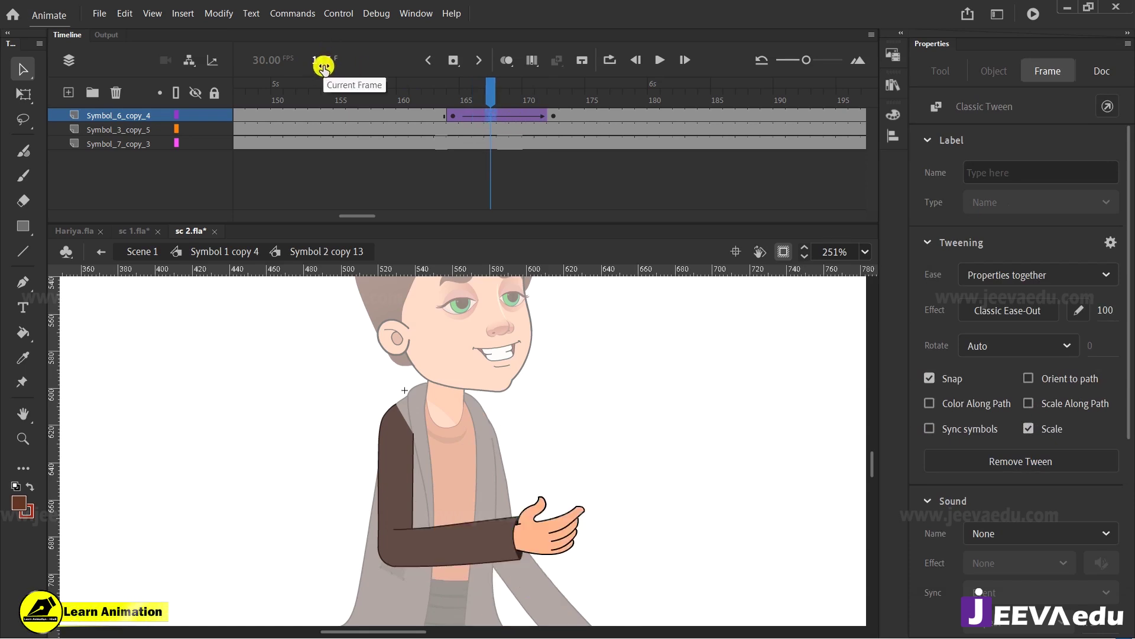
left_click(554, 115)
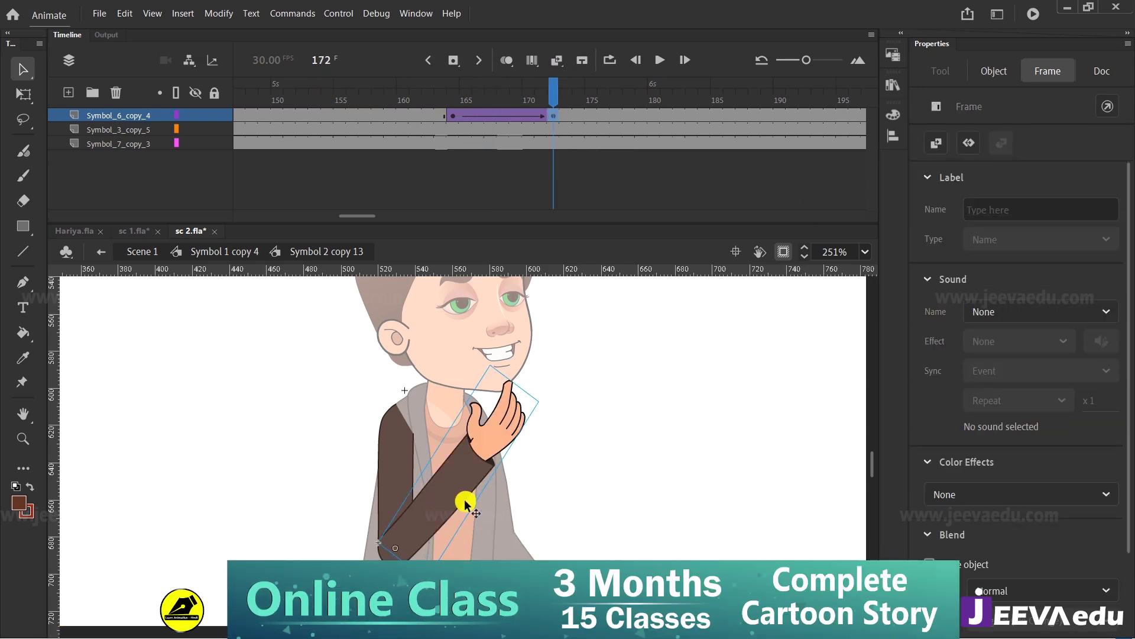
Step: Inspect the length of the forearm symbol's nested timeline and the looping settings of its instance in the arm symbol
double_click(478, 458)
double_click(478, 458)
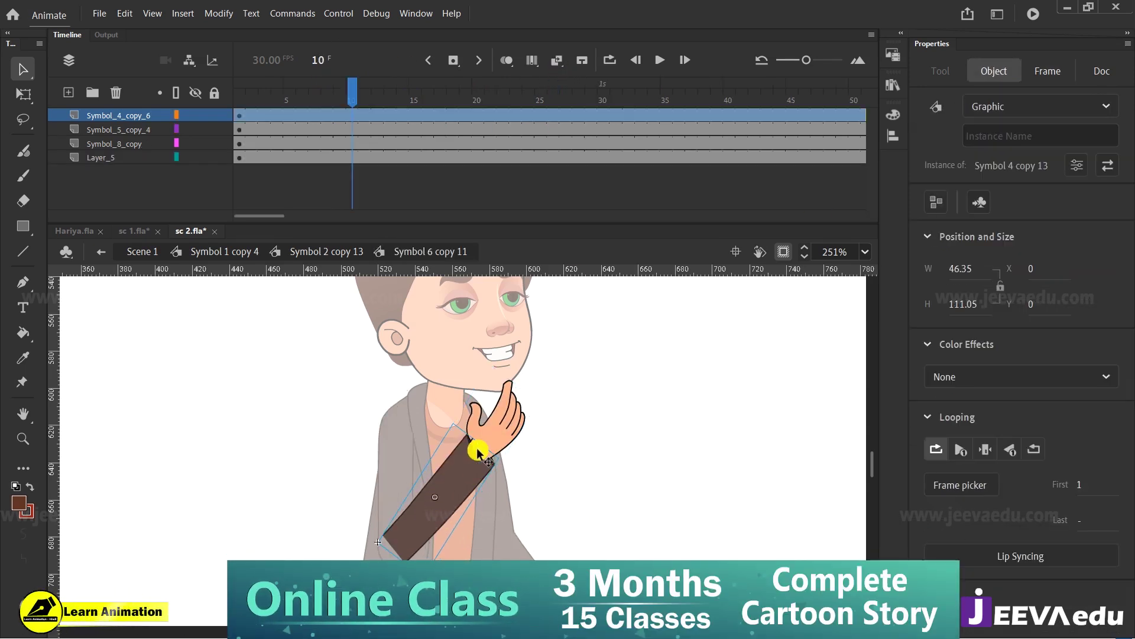
left_click(230, 407)
double_click(231, 407)
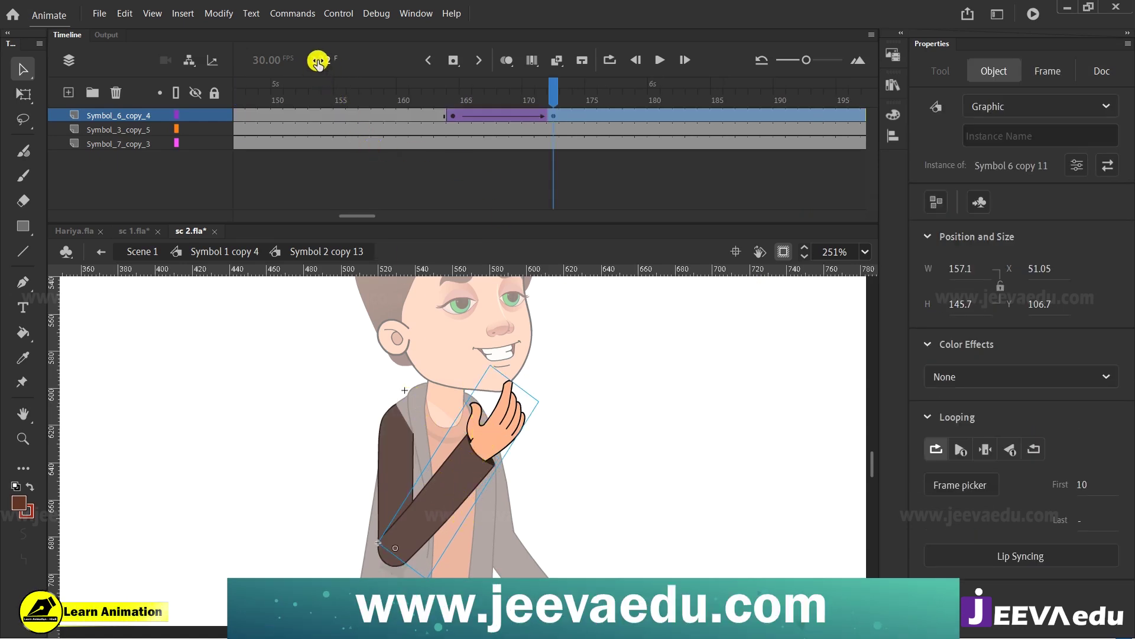
double_click(490, 424)
left_click_drag(292, 214, 332, 215)
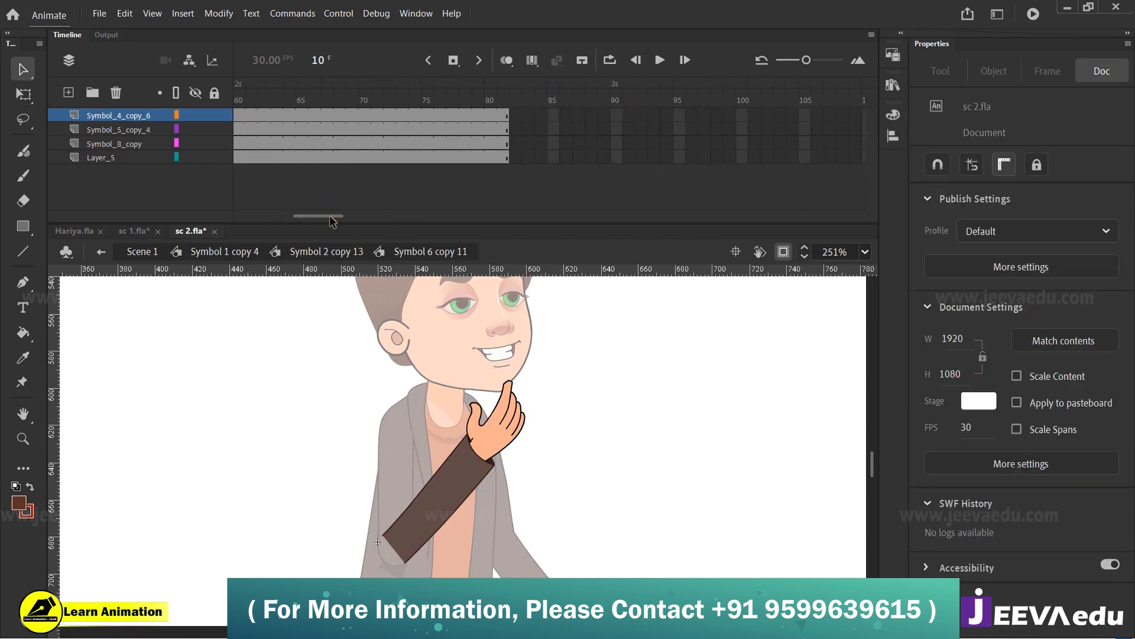
left_click(327, 251)
left_click(496, 448)
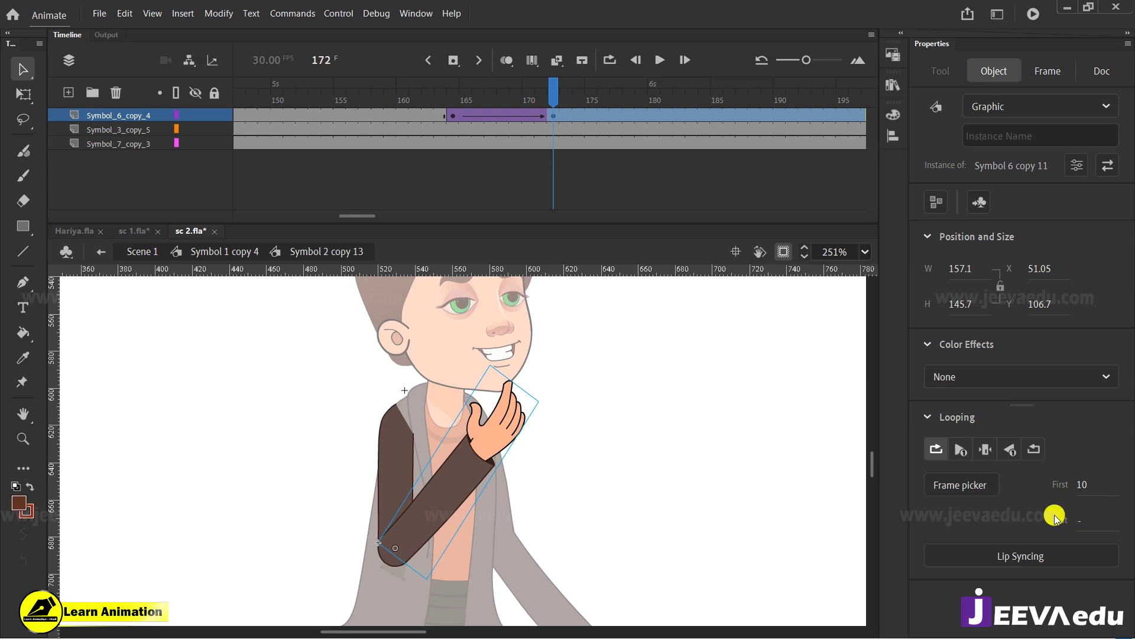
Step: Inside the forearm symbol, extend all four layers with frames beyond frame 207 and return to the near arm's symbol
double_click(482, 449)
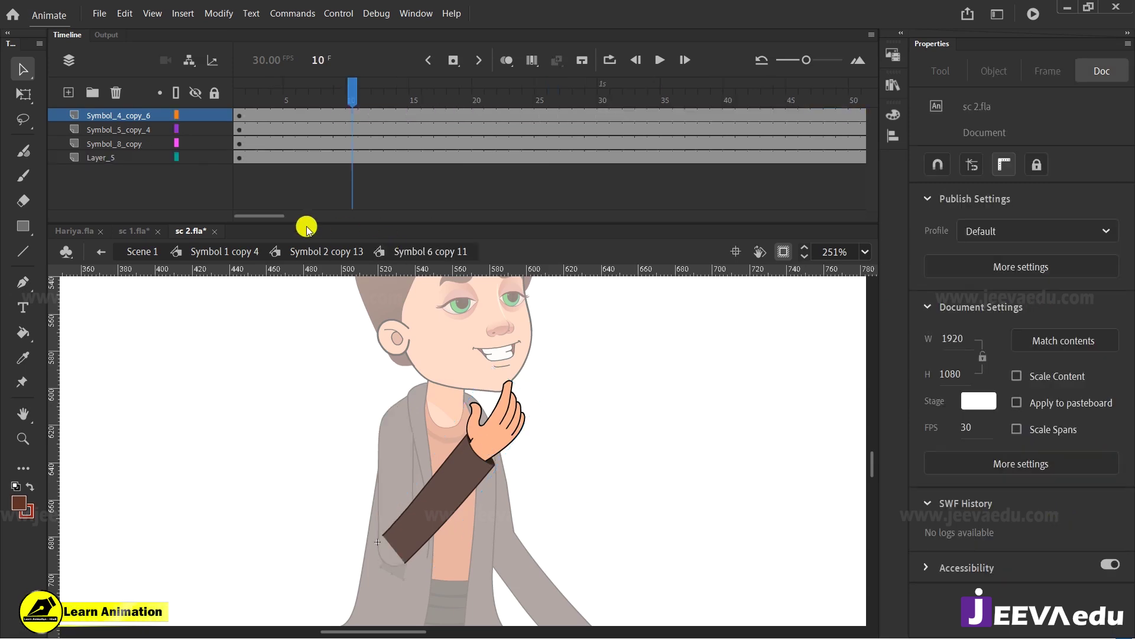
left_click_drag(279, 217, 339, 215)
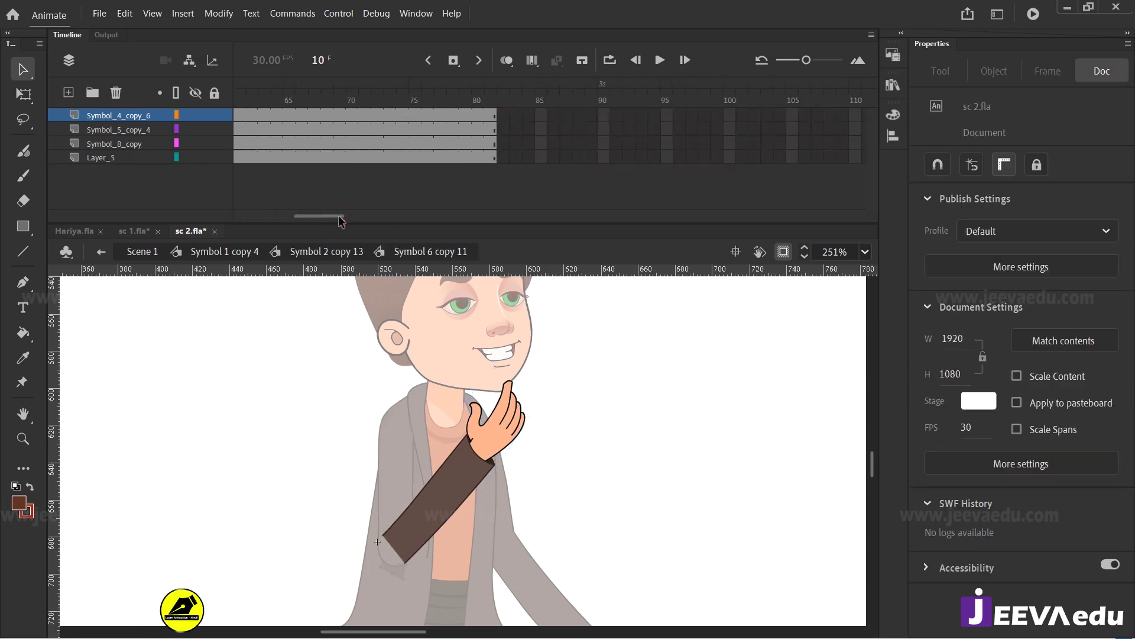
left_click(489, 115)
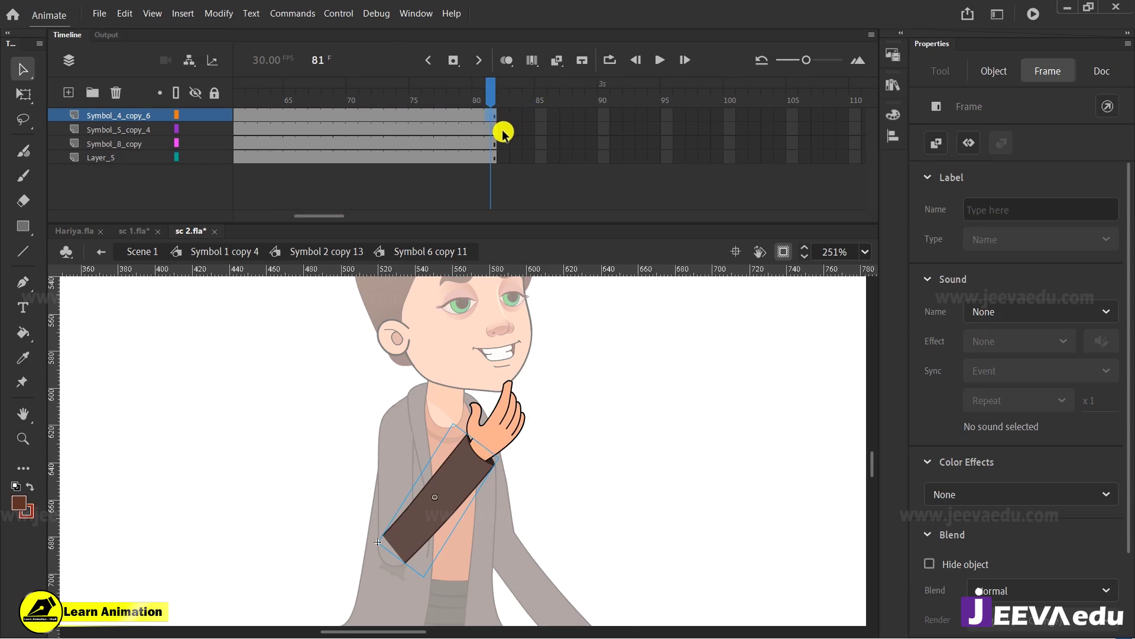
left_click_drag(329, 217, 401, 225)
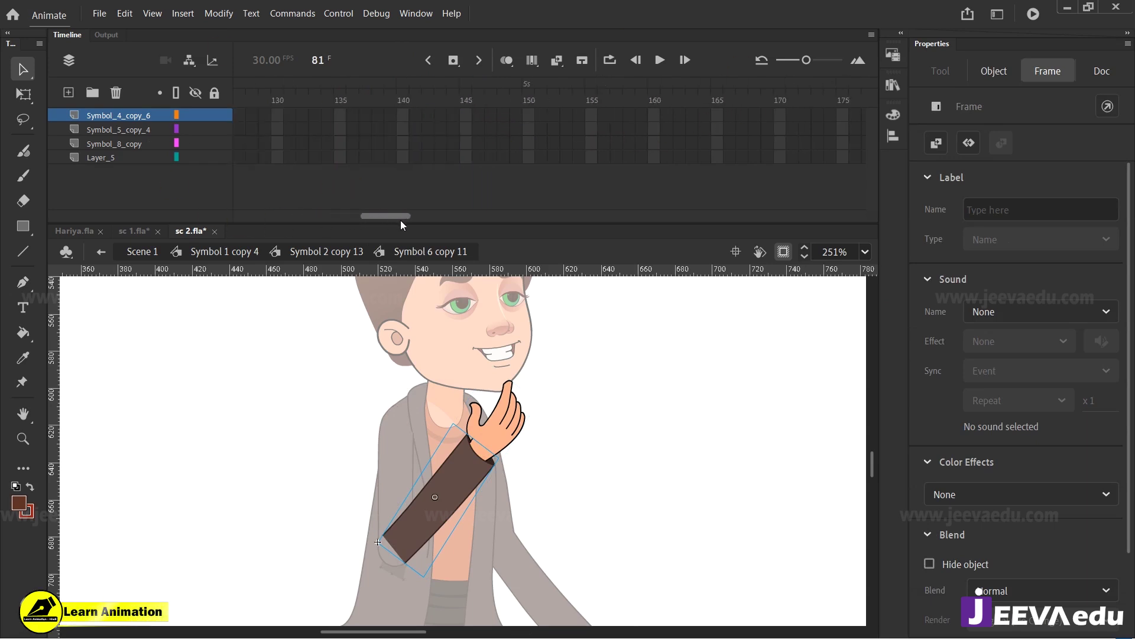
left_click_drag(479, 117, 809, 180)
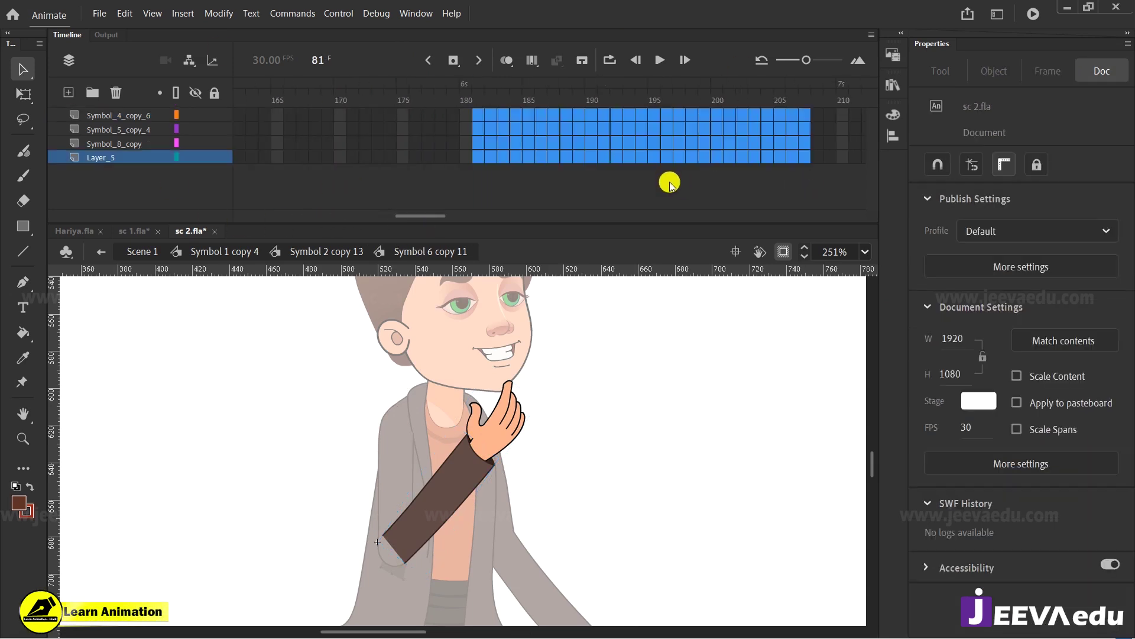
key("F5")
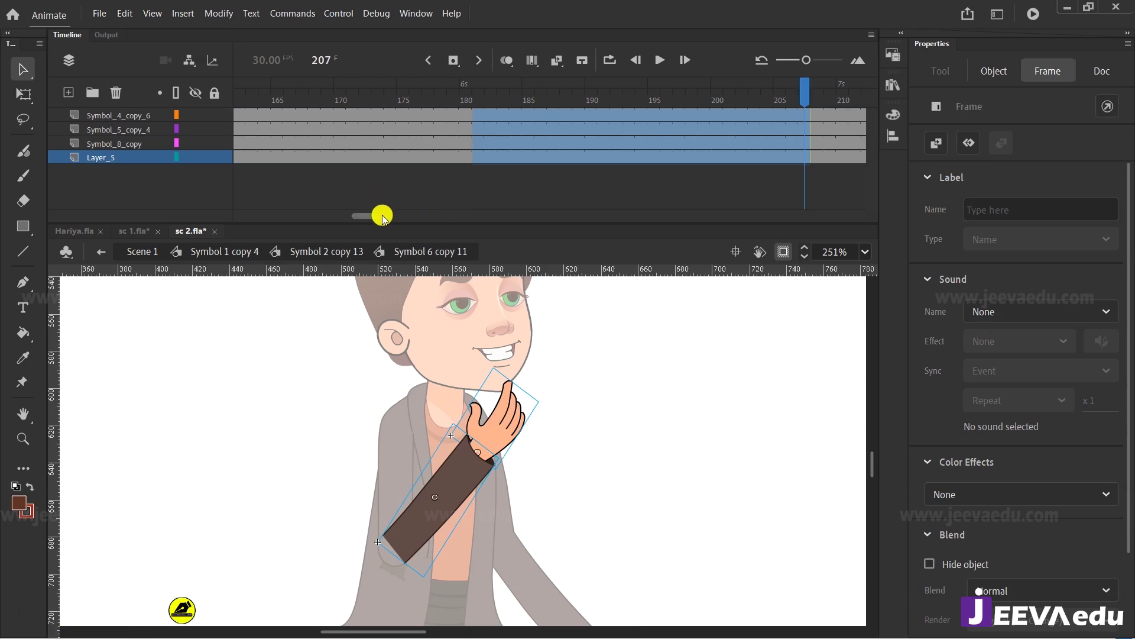
left_click_drag(357, 217, 229, 215)
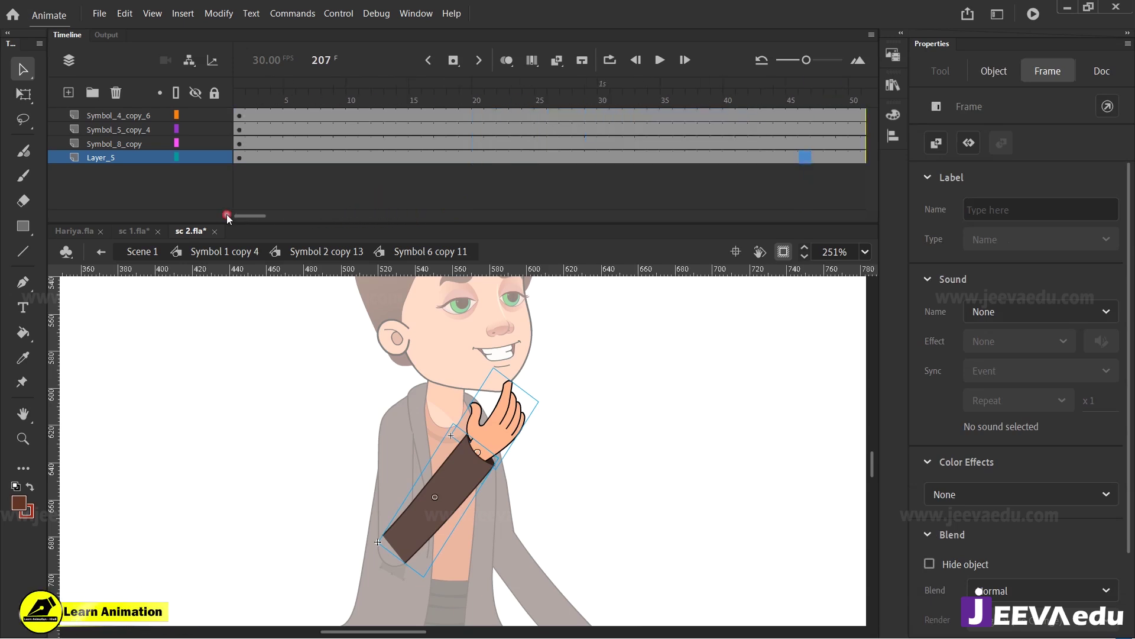
left_click(331, 254)
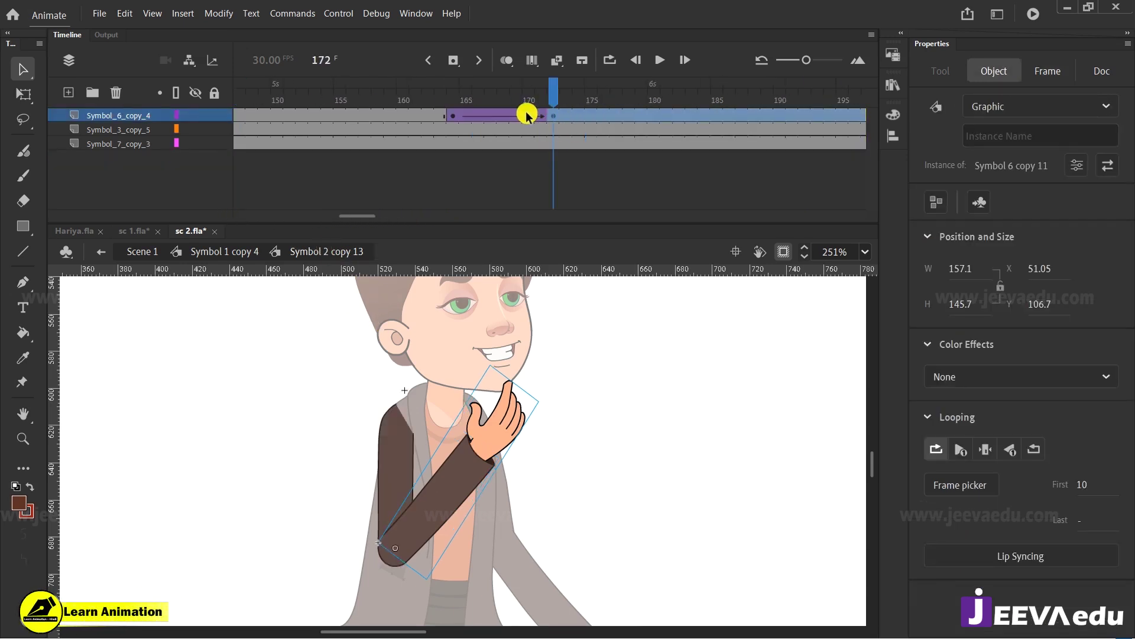
Step: Select all frames in the near arm's symbol, synchronize their symbols, and check the keyframes at 172 and 164
right_click(486, 129)
left_click(555, 400)
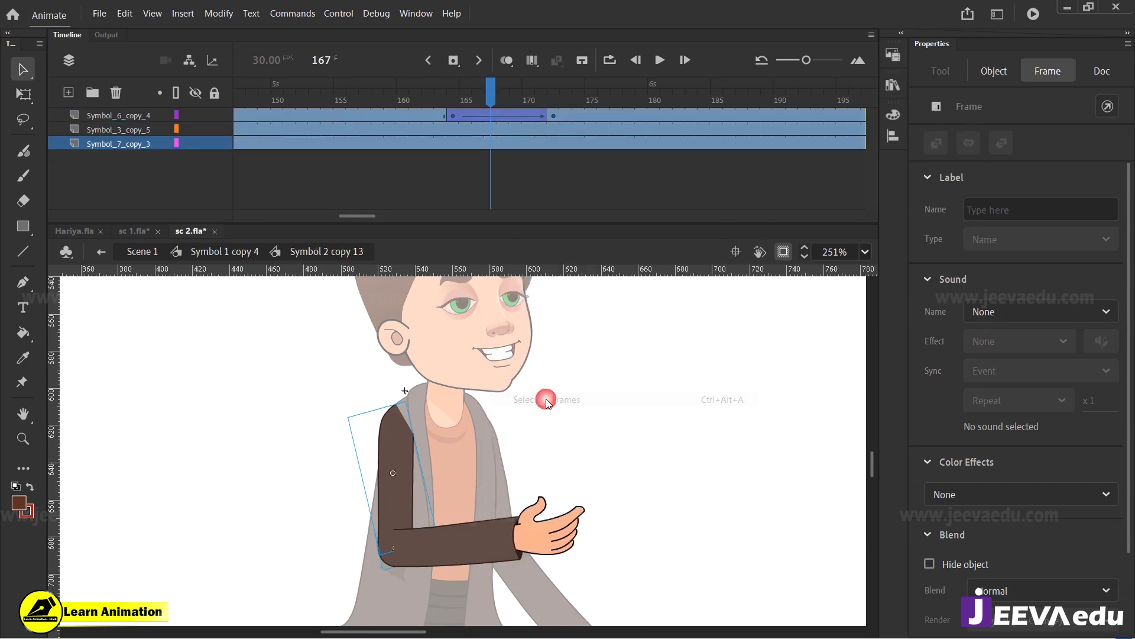
right_click(495, 128)
left_click(555, 490)
left_click_drag(528, 95, 553, 107)
left_click(553, 112)
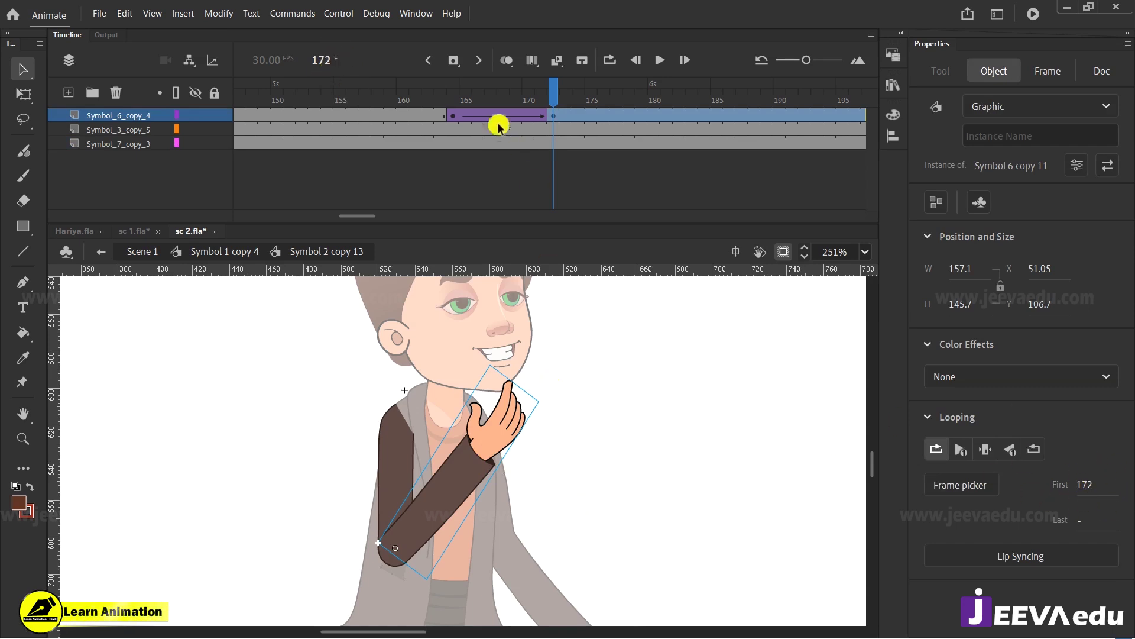
left_click(453, 114)
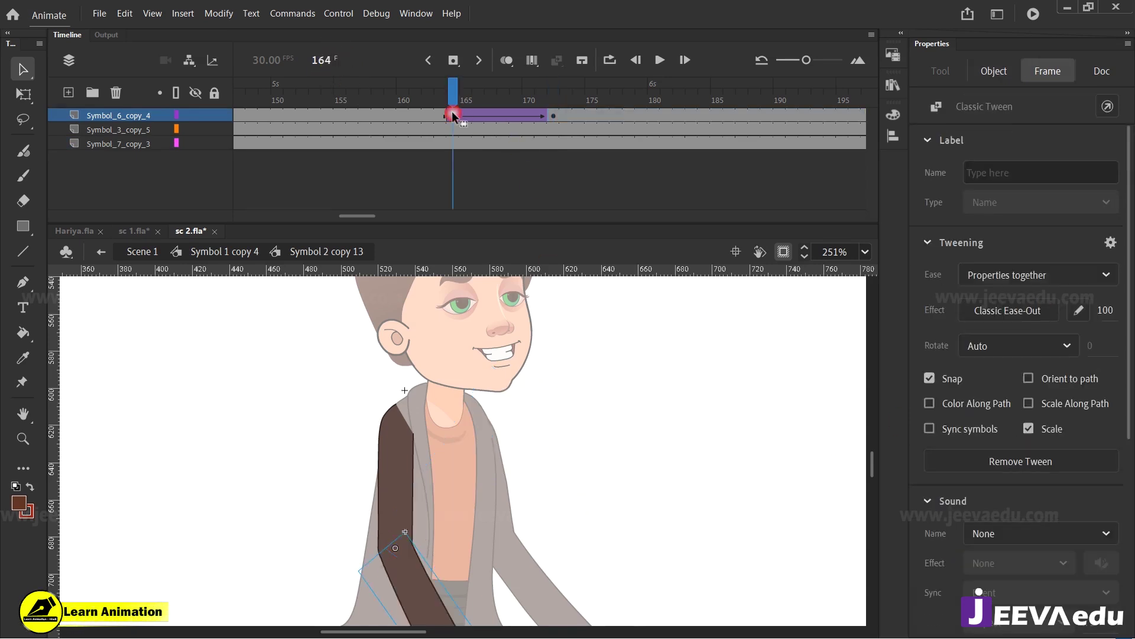
Step: Inside the forearm symbol, keyframe the hand layer at frames 164 and 172 and join them with an eased classic tween
left_click(548, 116)
double_click(507, 406)
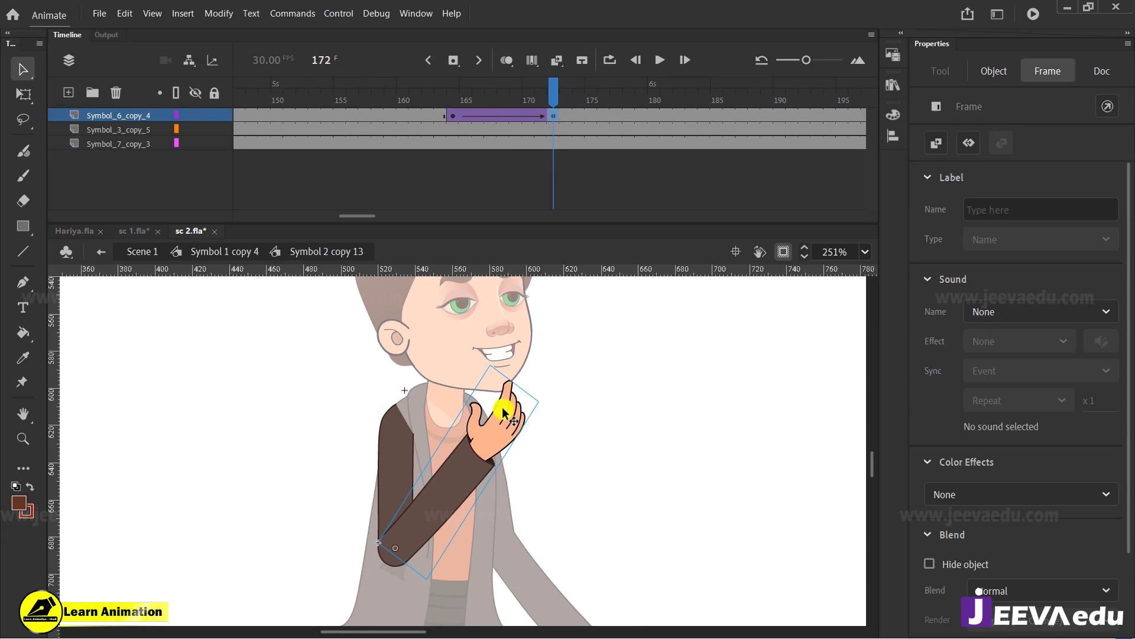
left_click(576, 421)
left_click(524, 435)
left_click(558, 128)
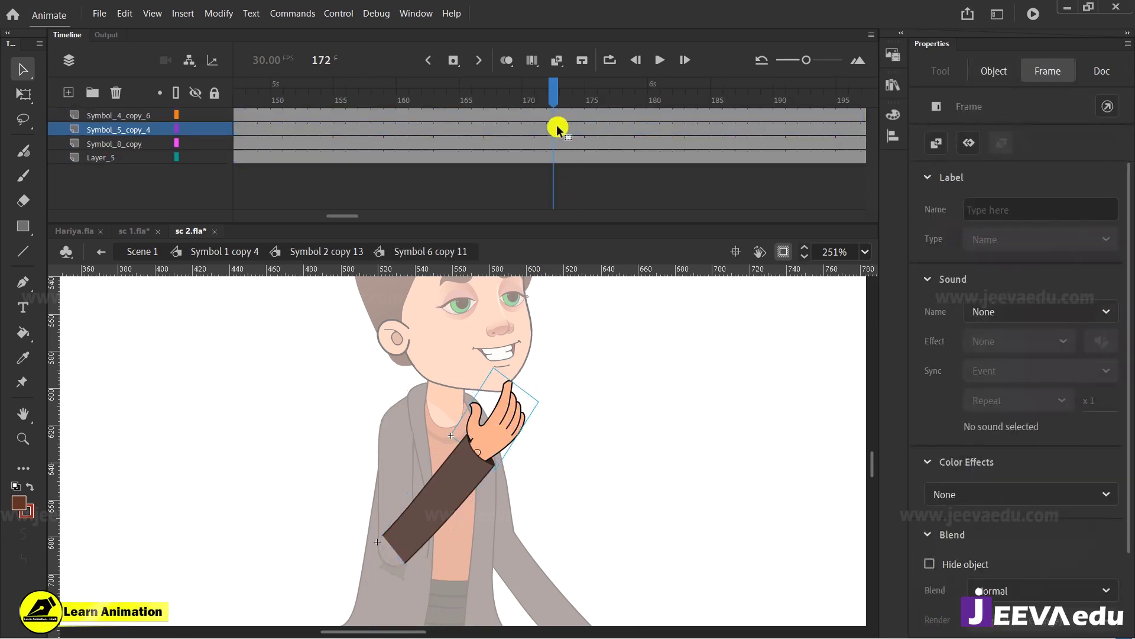
left_click(452, 130)
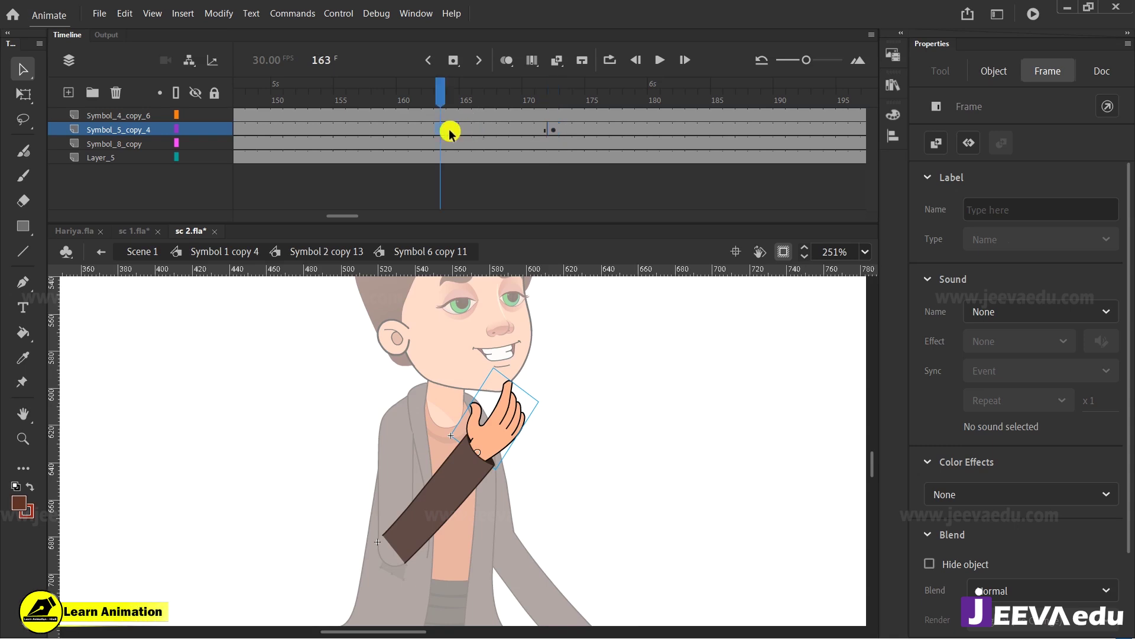
key("F6")
right_click(482, 134)
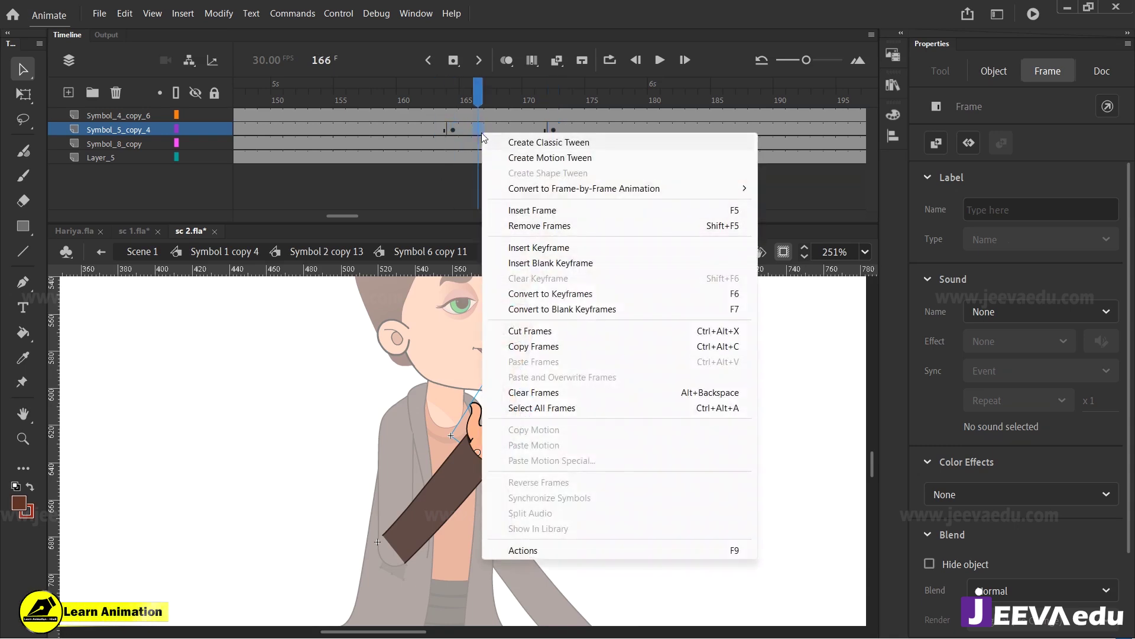
left_click(520, 141)
left_click_drag(1105, 312, 1102, 299)
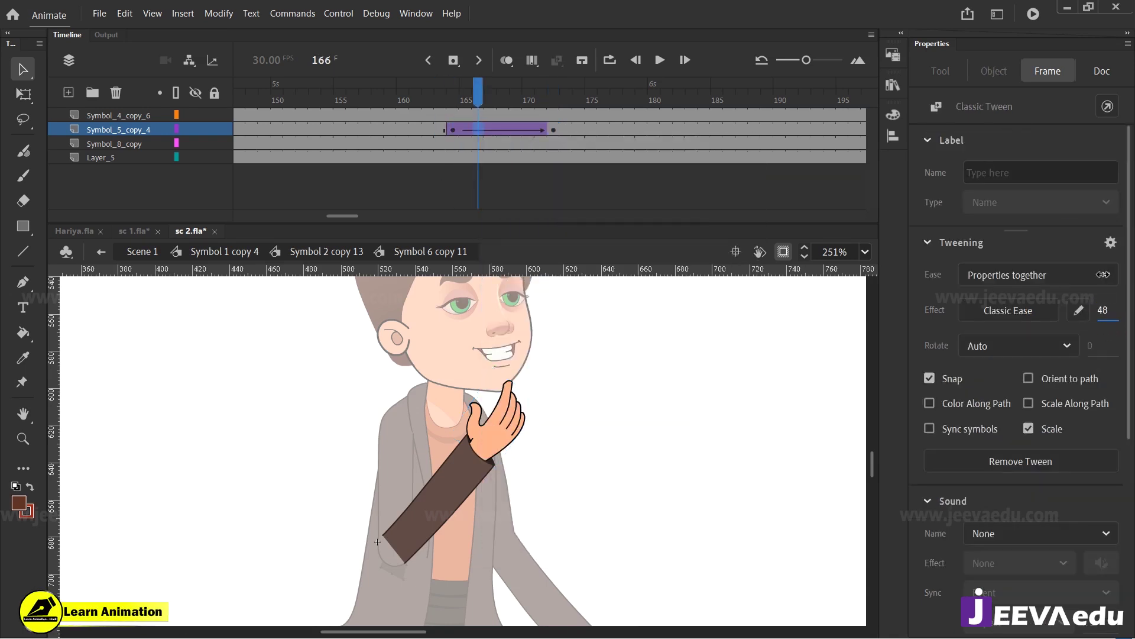
Step: At frame 172, rotate the hand slightly counterclockwise with Free Transform, and undo the small trial shift of its position
left_click(554, 130)
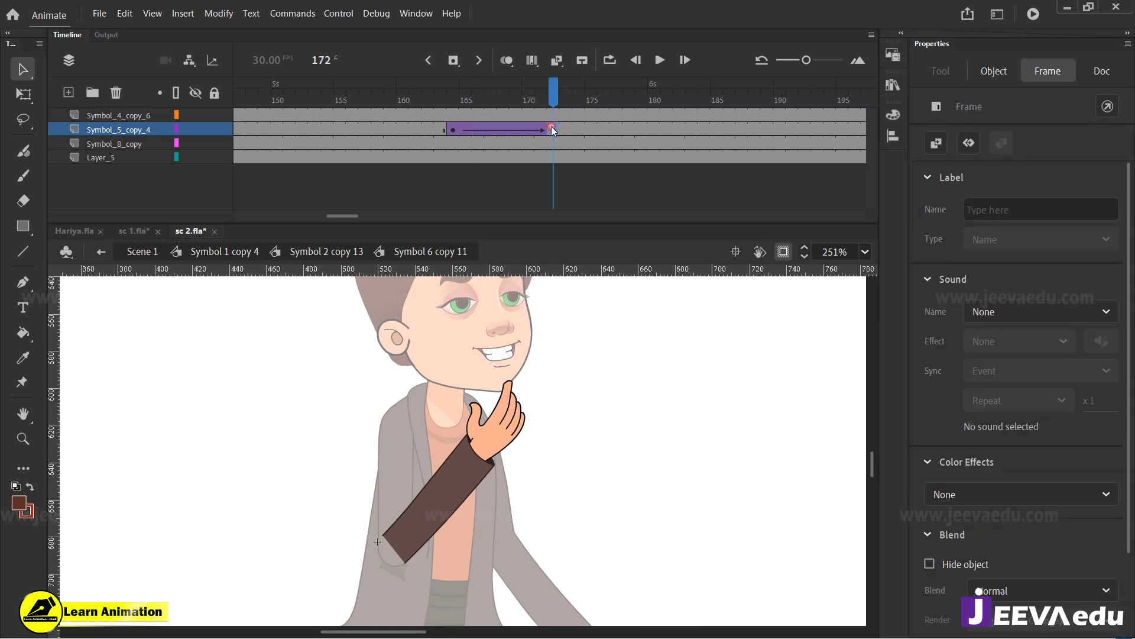
left_click(496, 430)
key("z")
left_click(494, 418)
key("q")
left_click_drag(569, 427, 560, 415)
left_click_drag(493, 451, 494, 446)
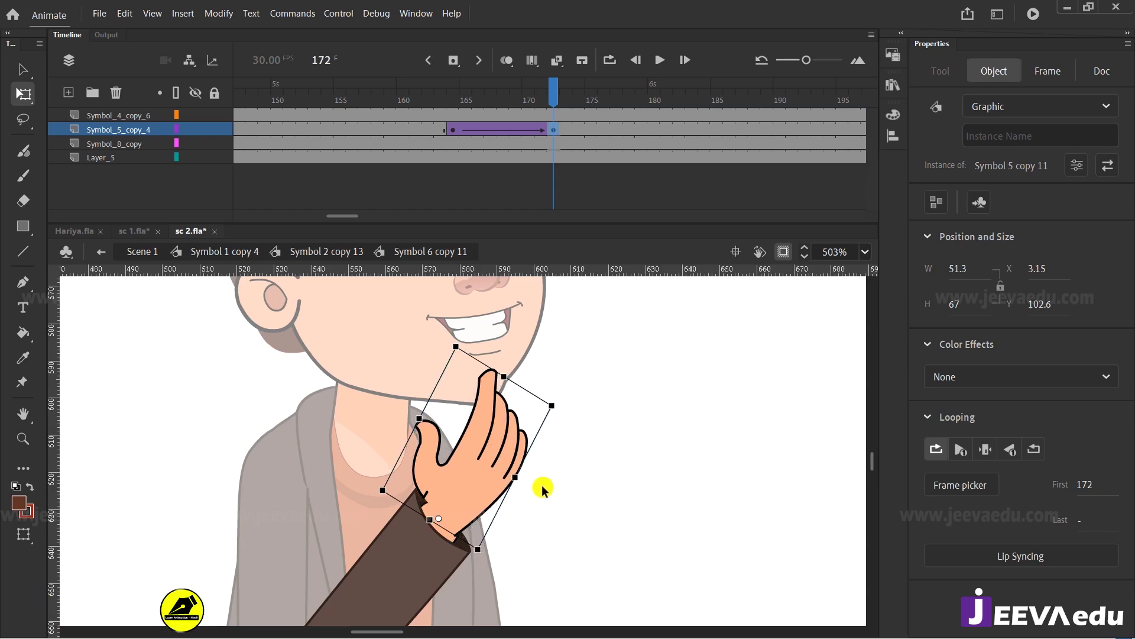
key("ctrl+z")
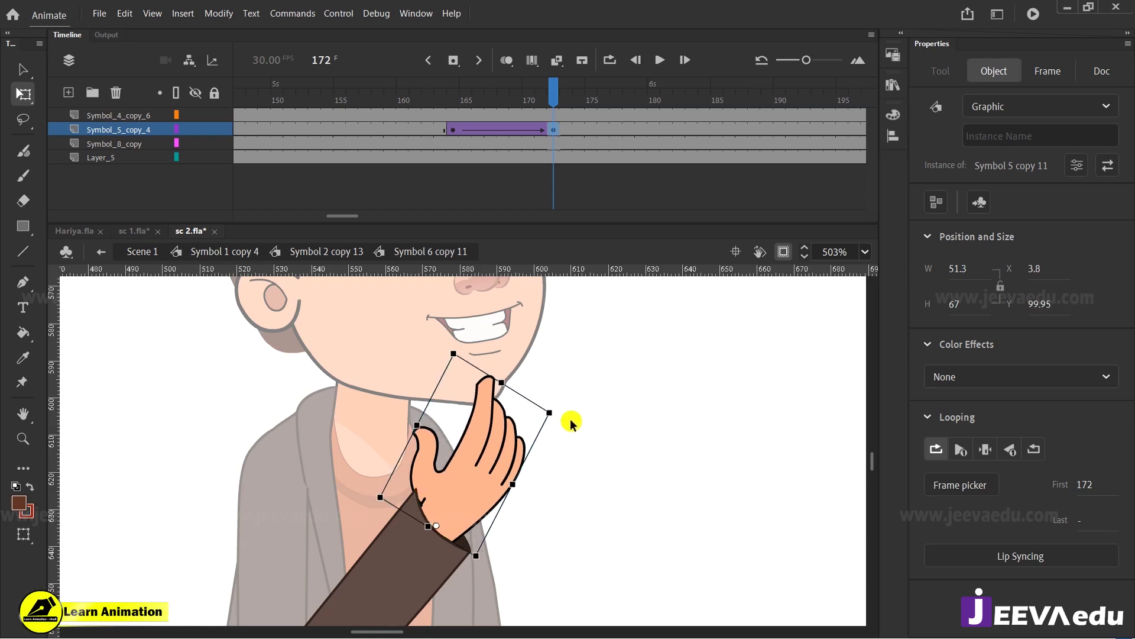
Step: Delete the short stray stroke at the wrist inside the nested hand artwork and return to the forearm symbol
key("z")
left_click(442, 473)
left_click(445, 469)
key("v")
double_click(439, 531)
left_click(436, 533)
double_click(434, 534)
left_click(432, 535)
left_click(430, 534)
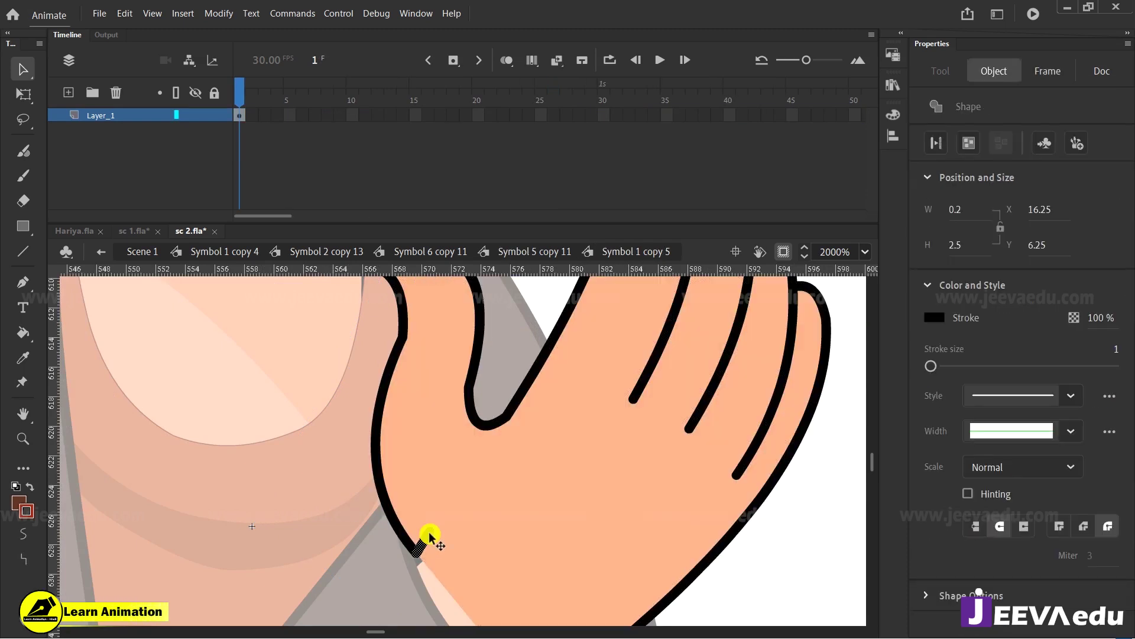
key("Delete")
left_click(515, 253)
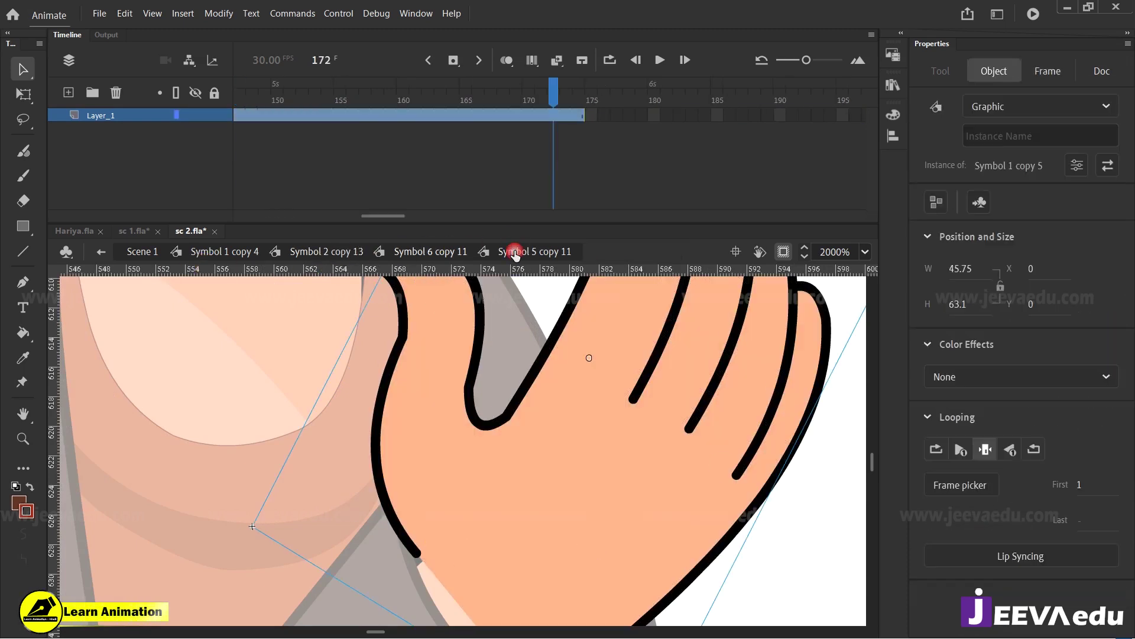
left_click(436, 253)
Step: Examine how the wrist meets the sleeve cuff at frames 167 and 172, and select the forearm sleeve
key("z")
left_click(472, 465, "alt")
left_click(461, 480, "alt")
left_click(495, 465, "alt")
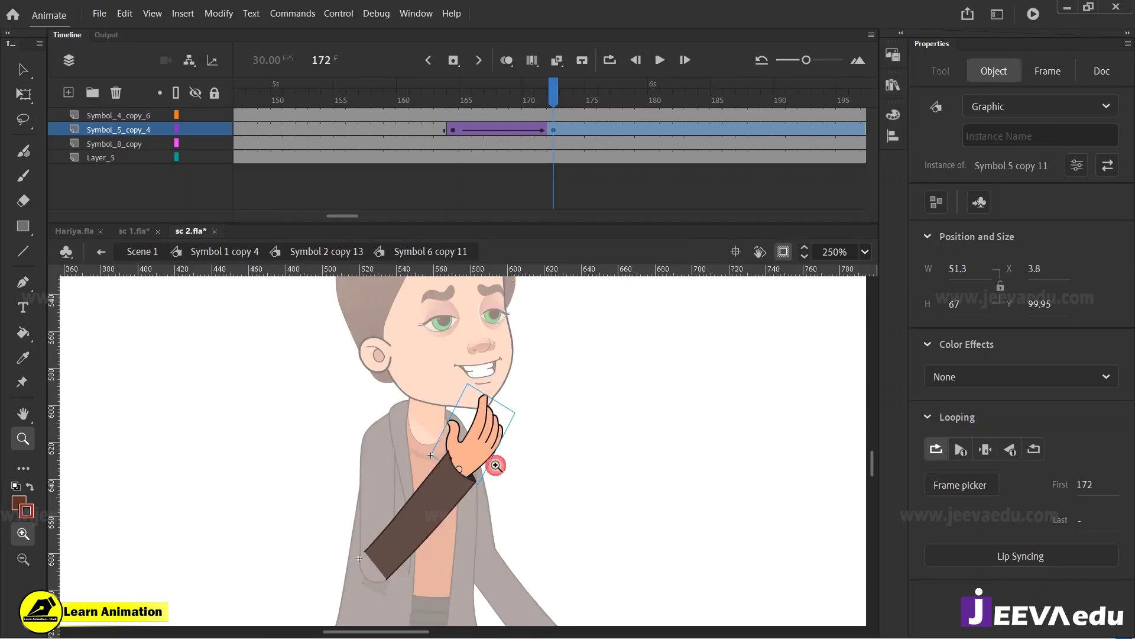
left_click(467, 468)
left_click(449, 528, "alt")
left_click_drag(331, 331, 547, 570)
left_click(535, 453)
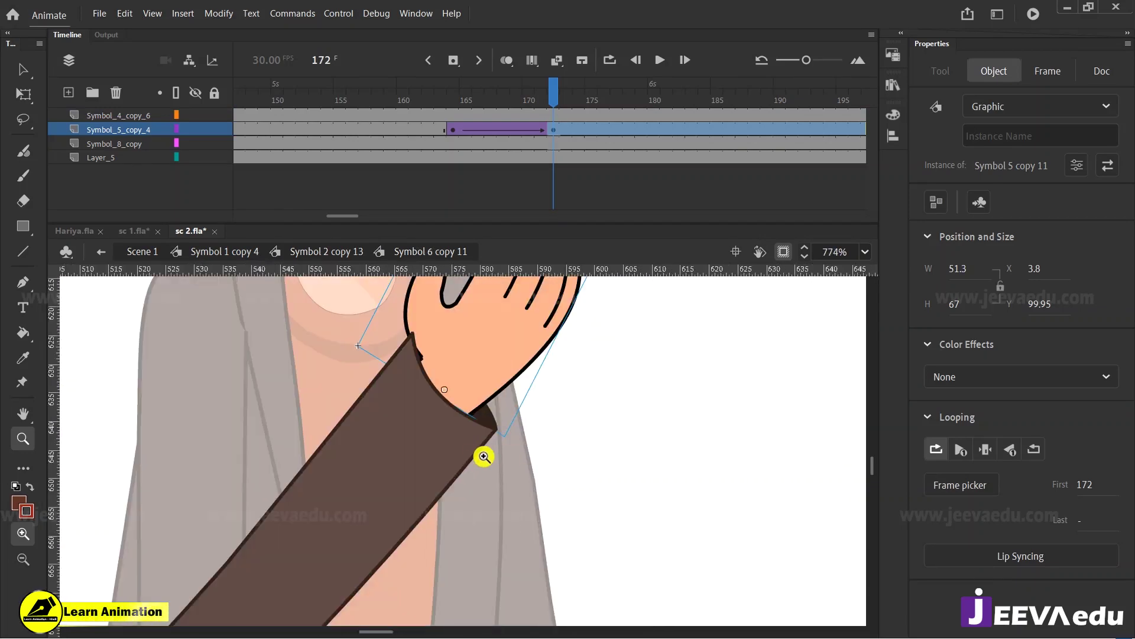
key("v")
left_click(578, 471)
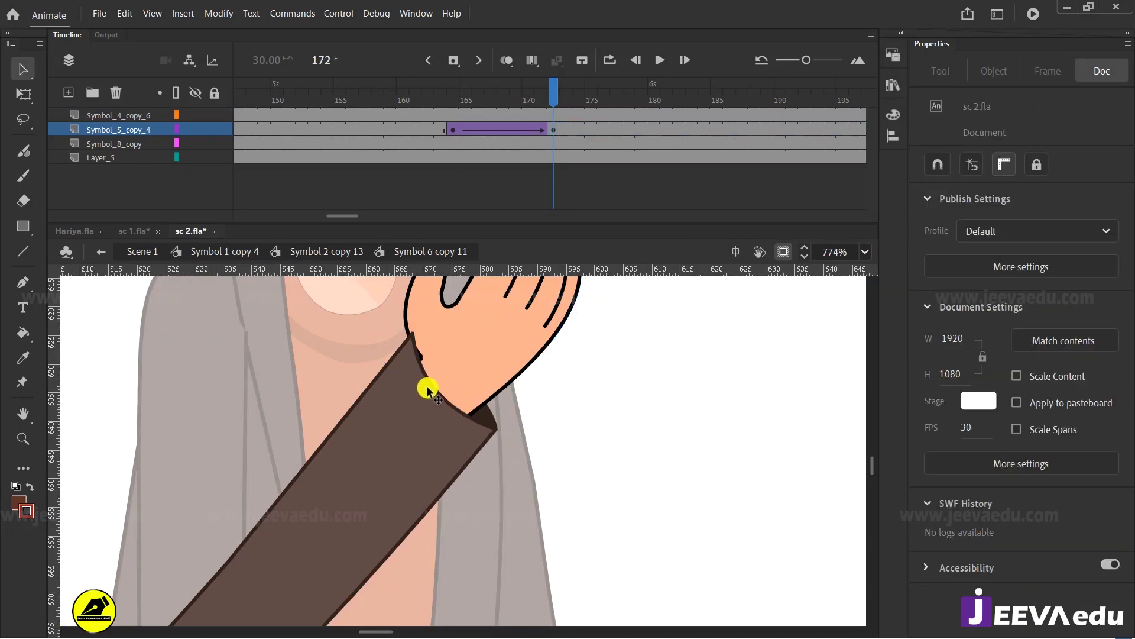
left_click(401, 454)
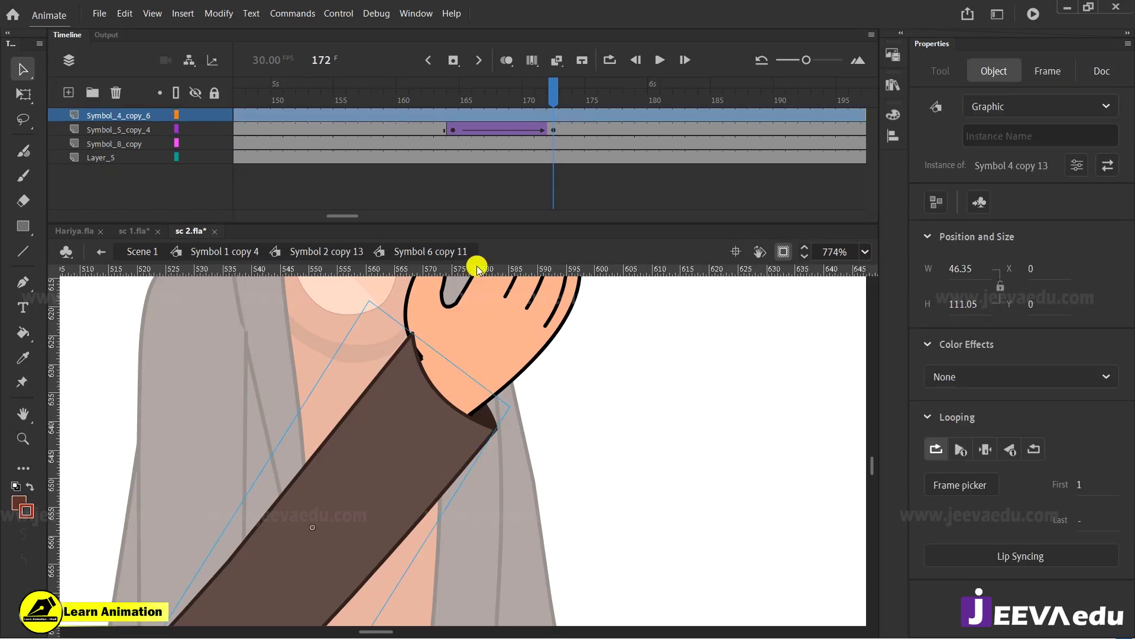
left_click(489, 143)
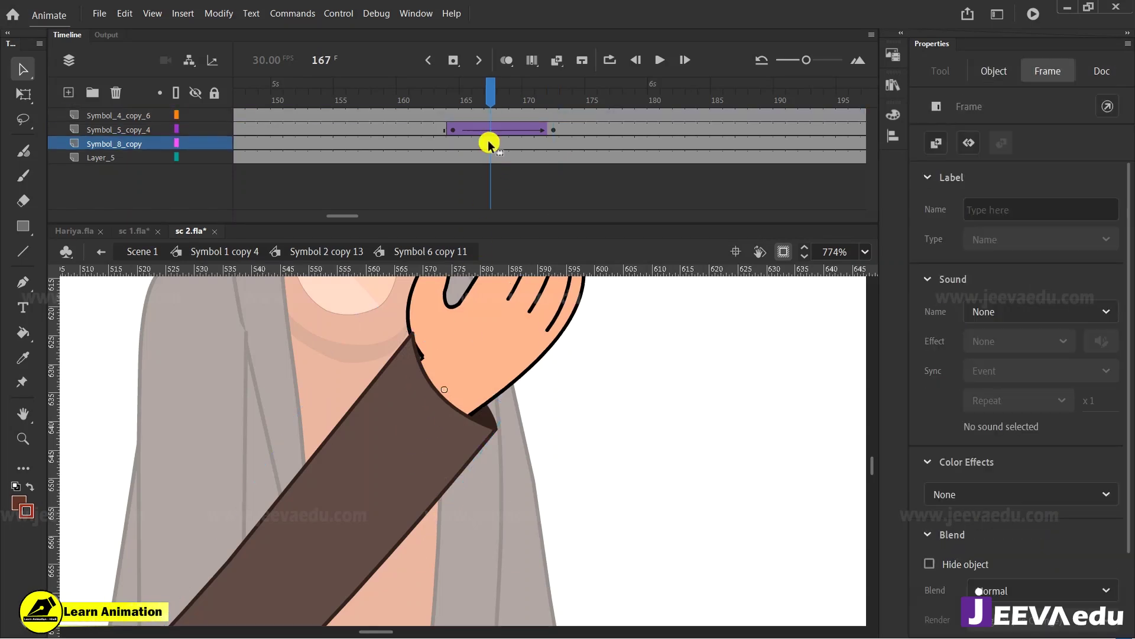
left_click(554, 130)
left_click(396, 479)
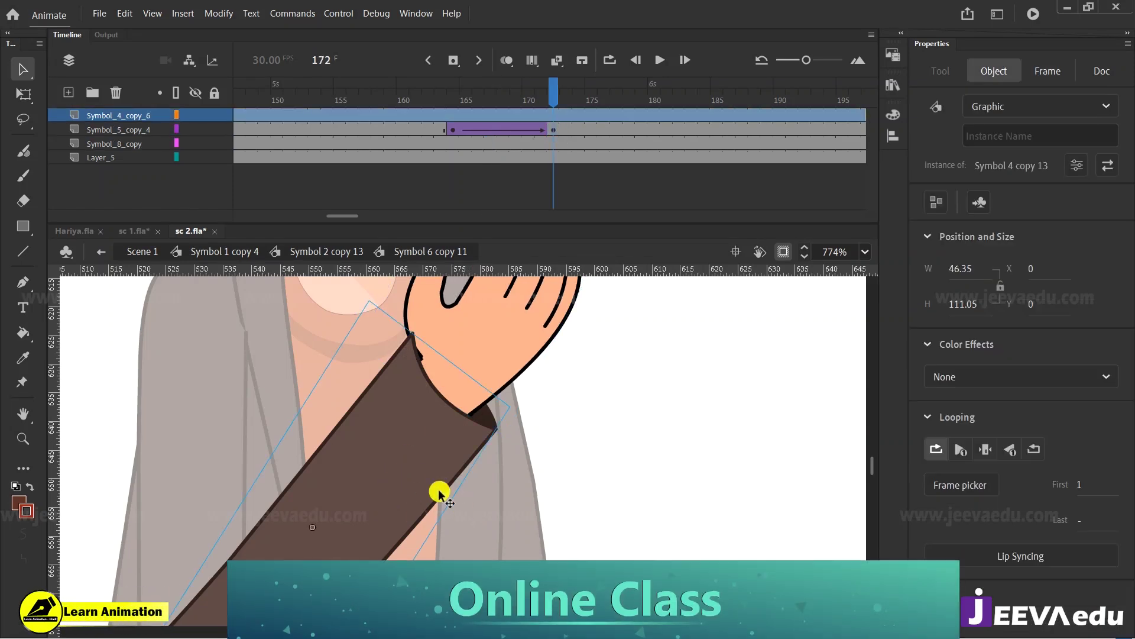
Step: Inside the forearm sleeve symbol, select all of the brown sleeve artwork and convert it to a nested graphic symbol
double_click(400, 502)
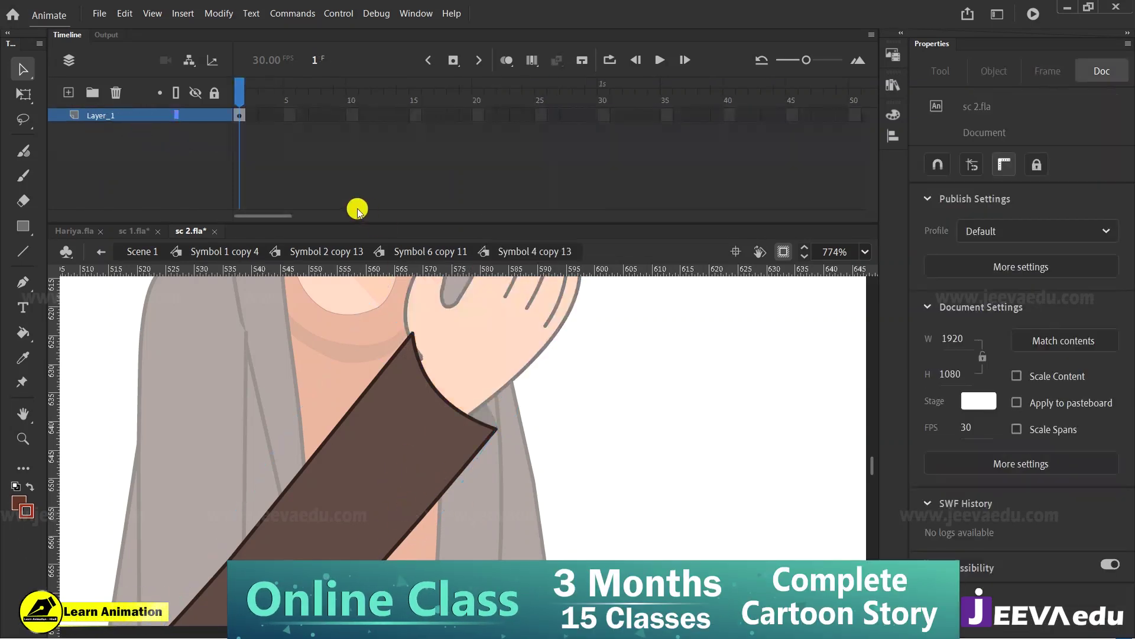
key("z")
left_click(398, 490, "alt")
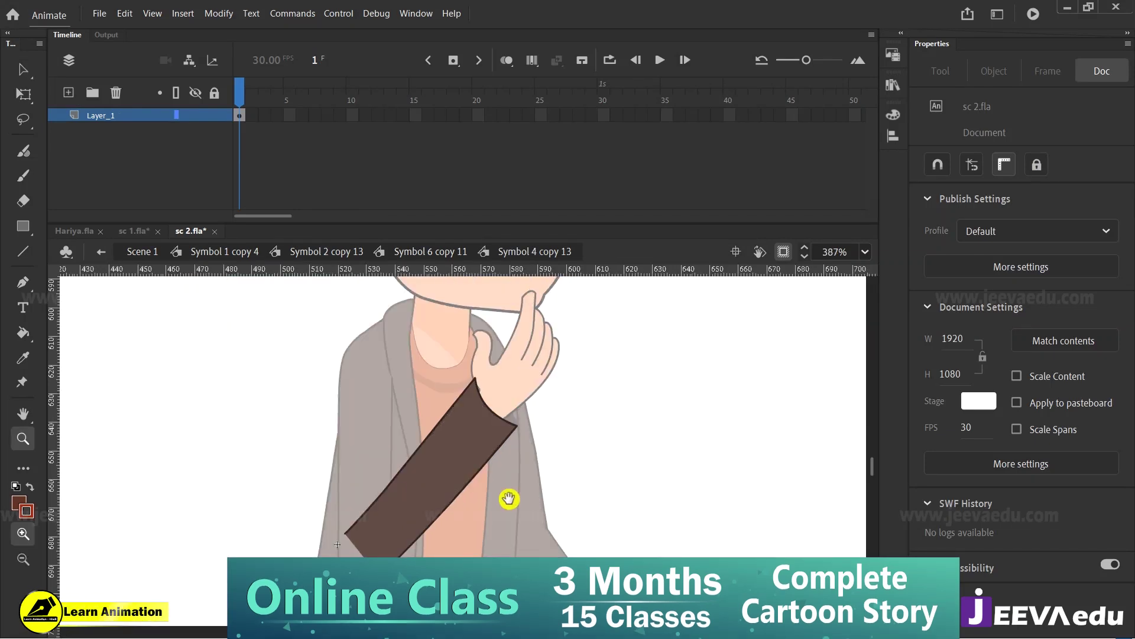
left_click_drag(508, 498, 489, 472)
key("v")
left_click_drag(521, 332, 296, 576)
key("F8")
left_click(692, 339)
Step: Extend the sleeve symbol's layer past frame 50, and reopen the sleeve from the forearm symbol at frame 172
left_click_drag(417, 116, 778, 120)
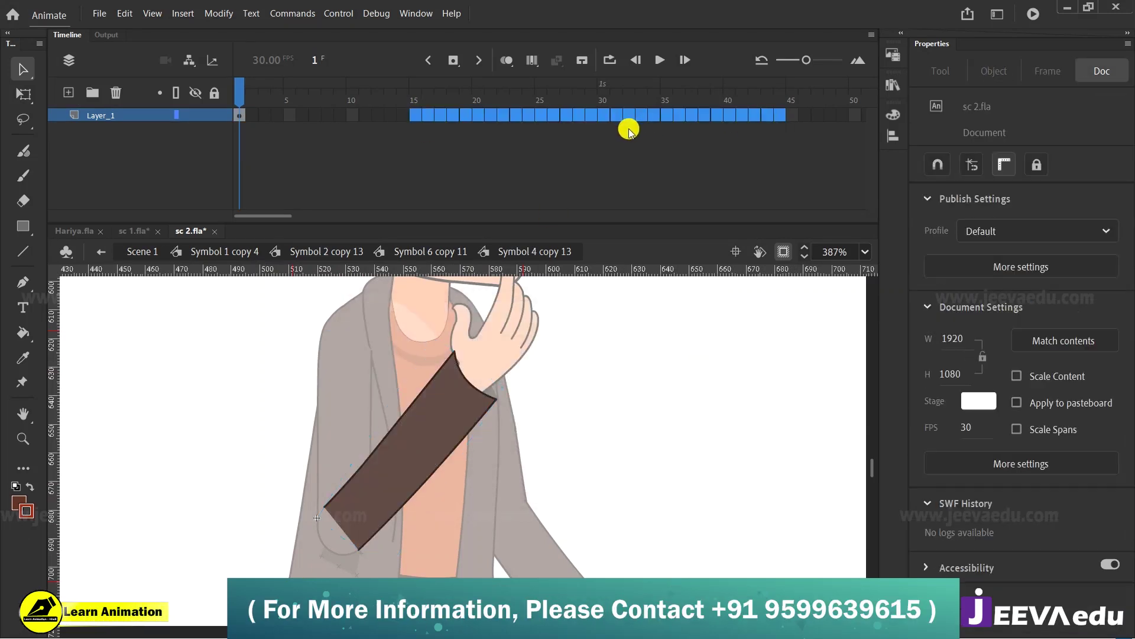
key("F5")
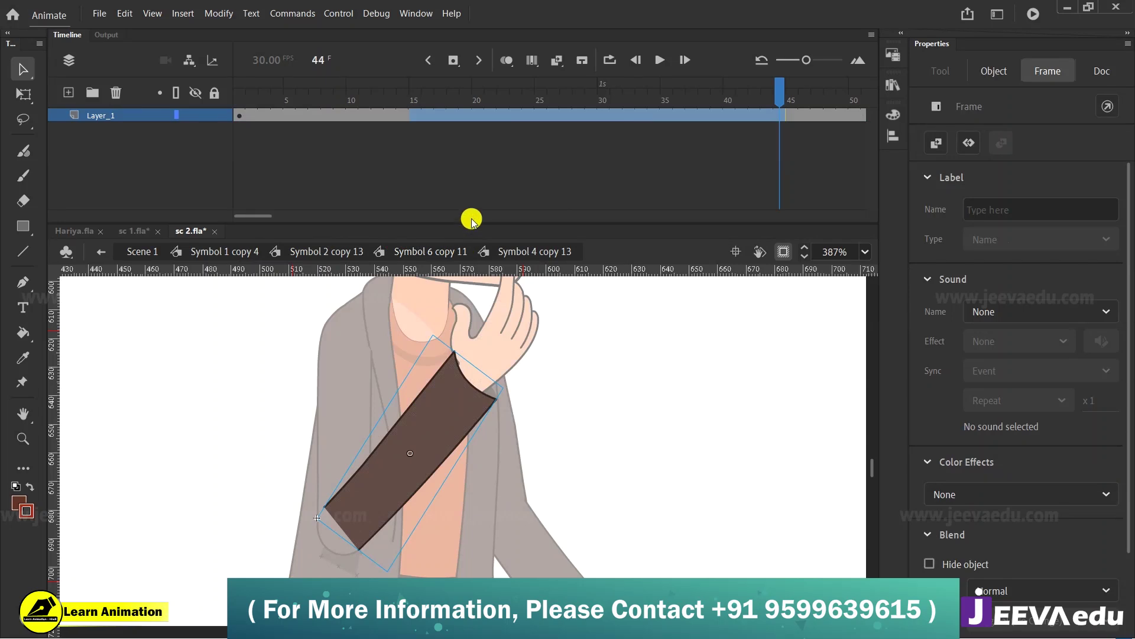
left_click(427, 252)
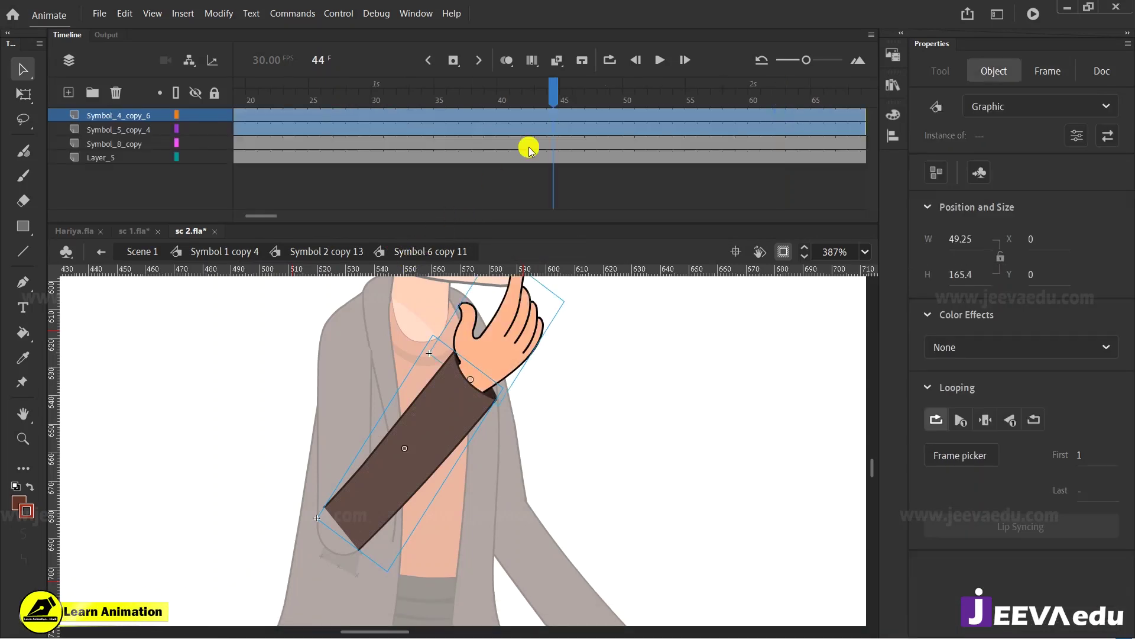
left_click_drag(264, 217, 349, 219)
left_click(460, 131)
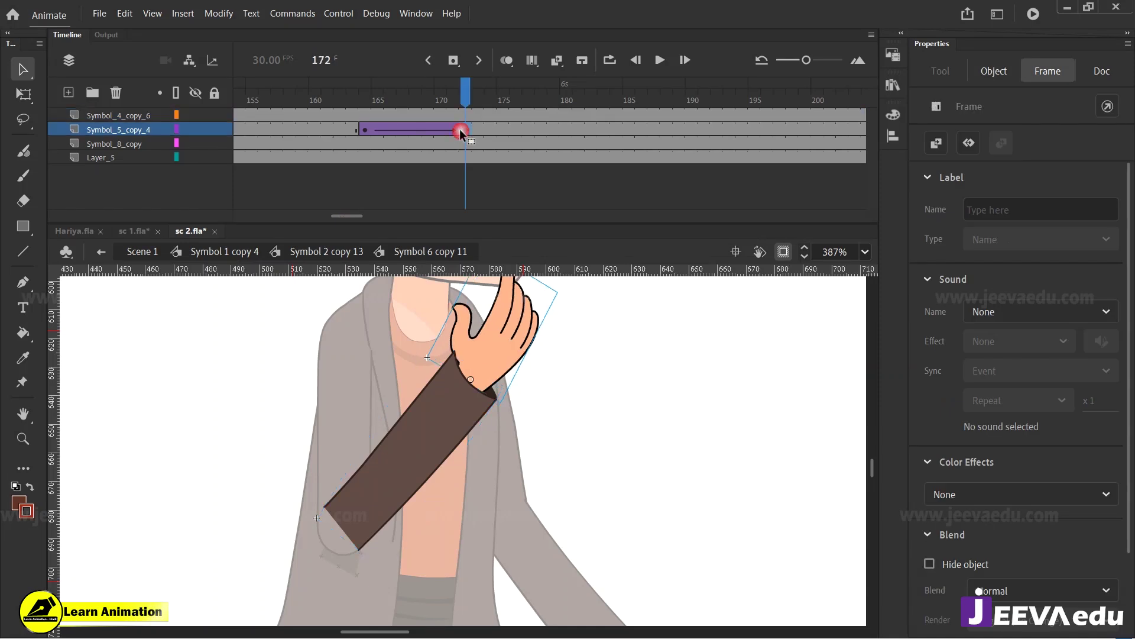
left_click(408, 128)
left_click_drag(418, 95, 464, 132)
left_click(410, 430)
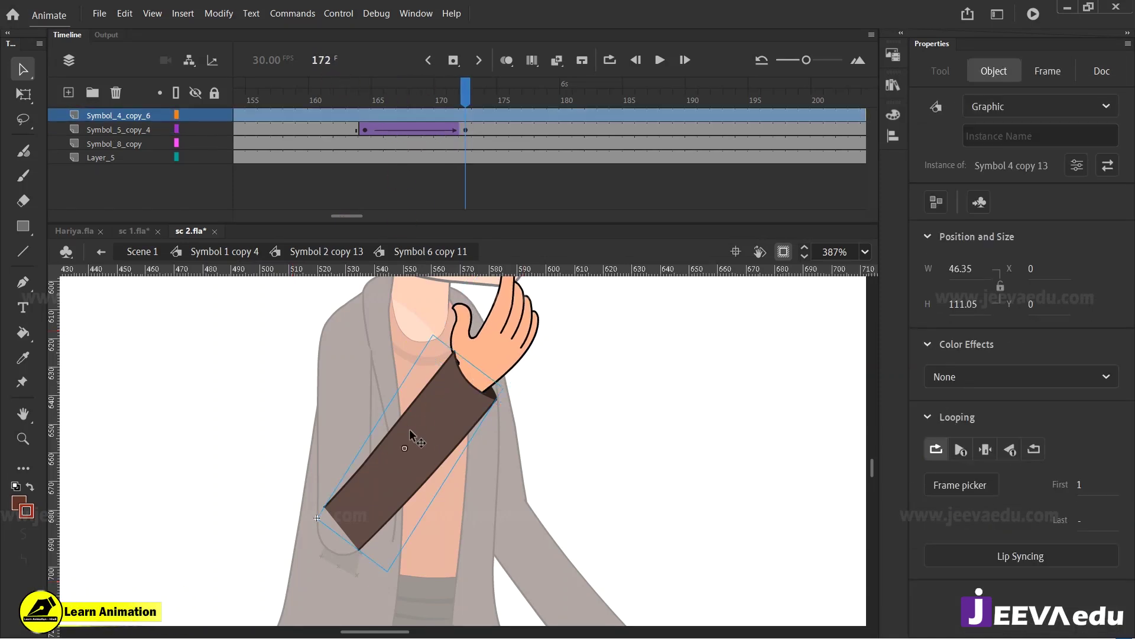
double_click(431, 441)
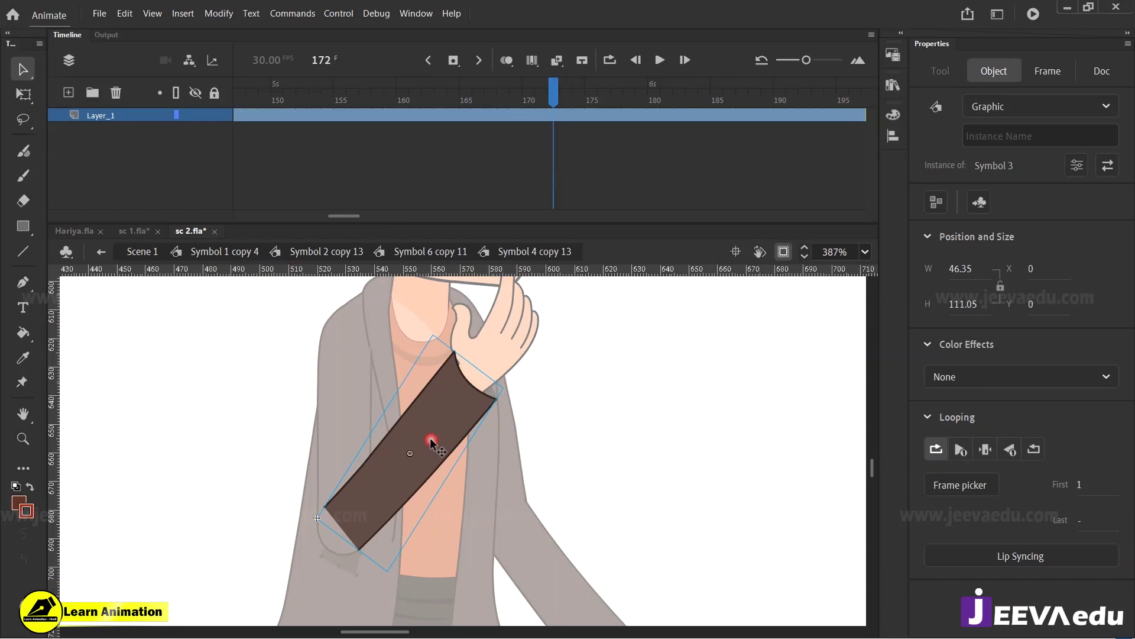
Step: Set the nested sleeve to play a single frame and give its layer a keyframe at frame 167
left_click(478, 121)
left_click(497, 118)
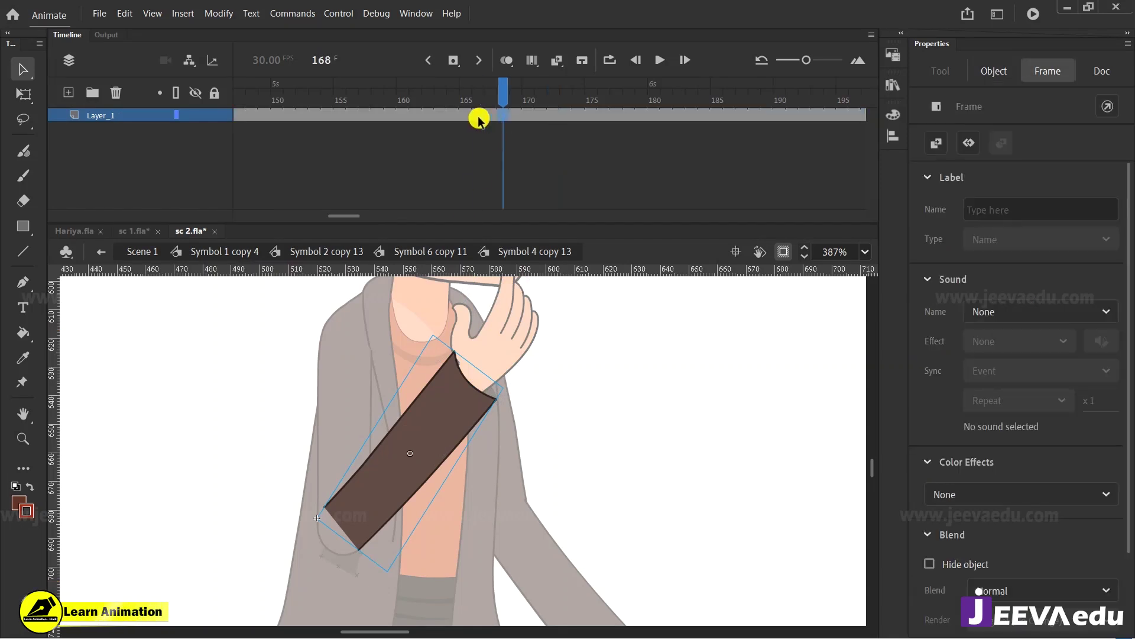
left_click(479, 119)
left_click(488, 120)
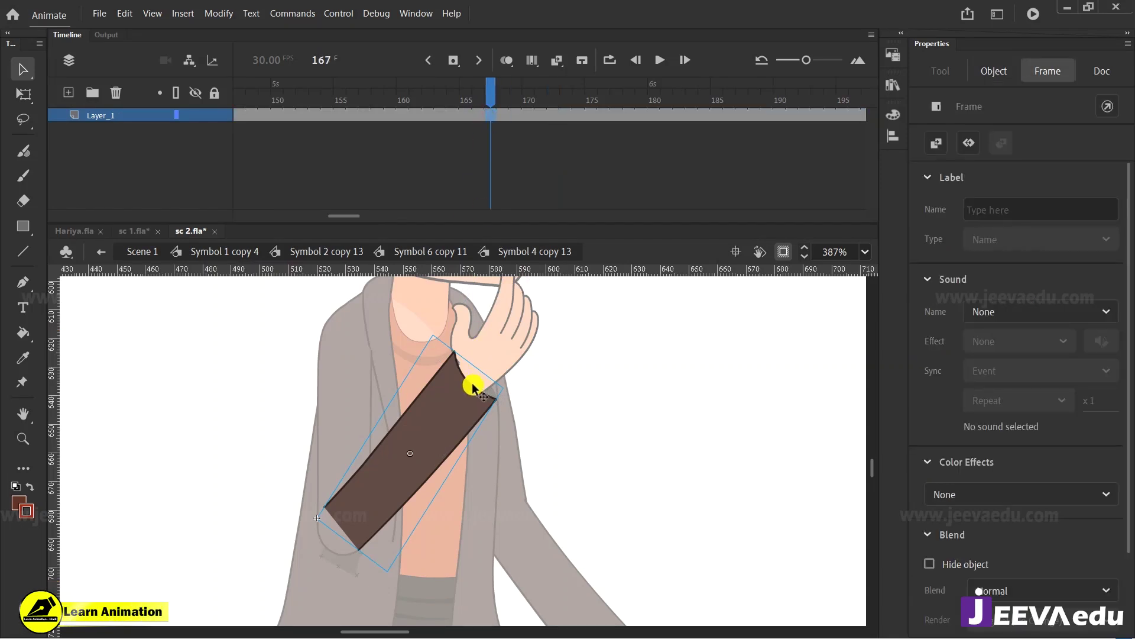
left_click(462, 406)
left_click(985, 450)
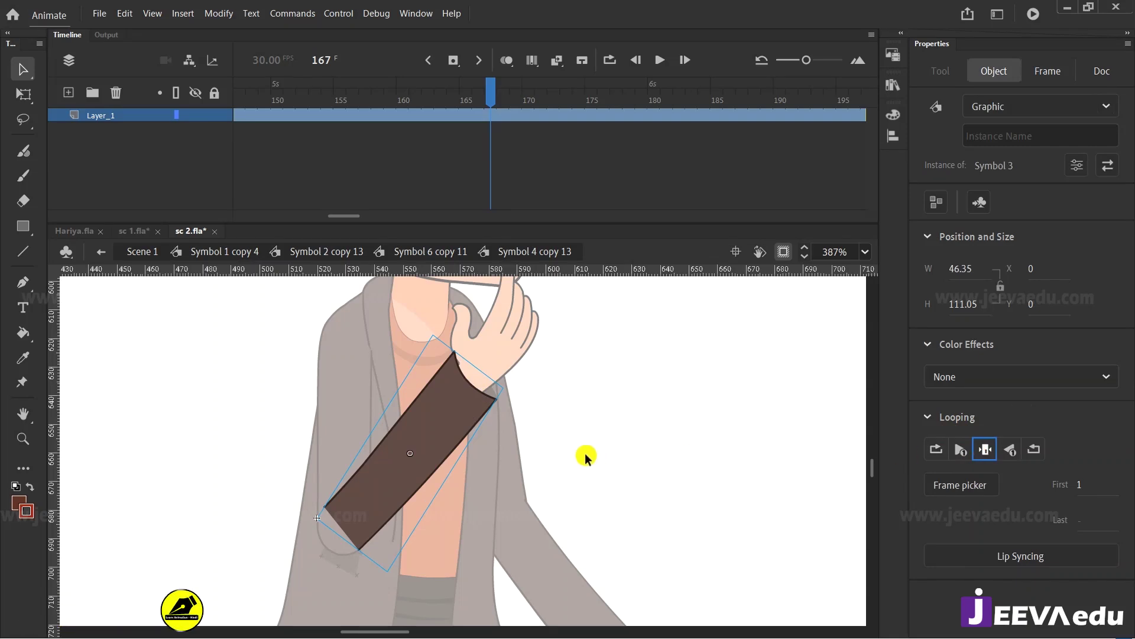
left_click(494, 118)
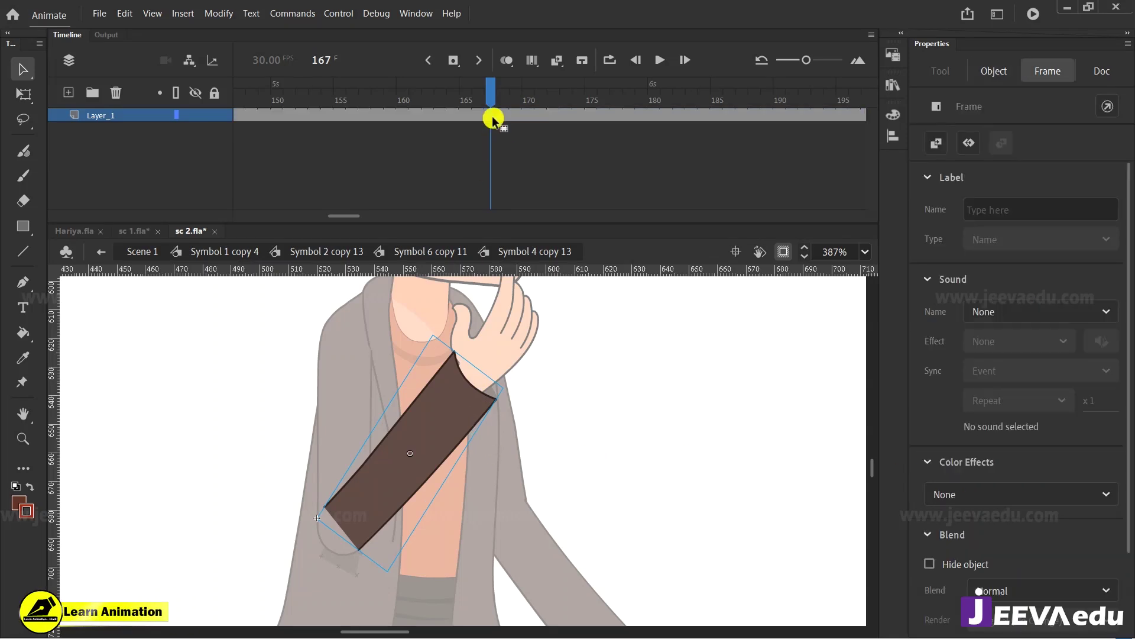
left_click(445, 446)
left_click(952, 484)
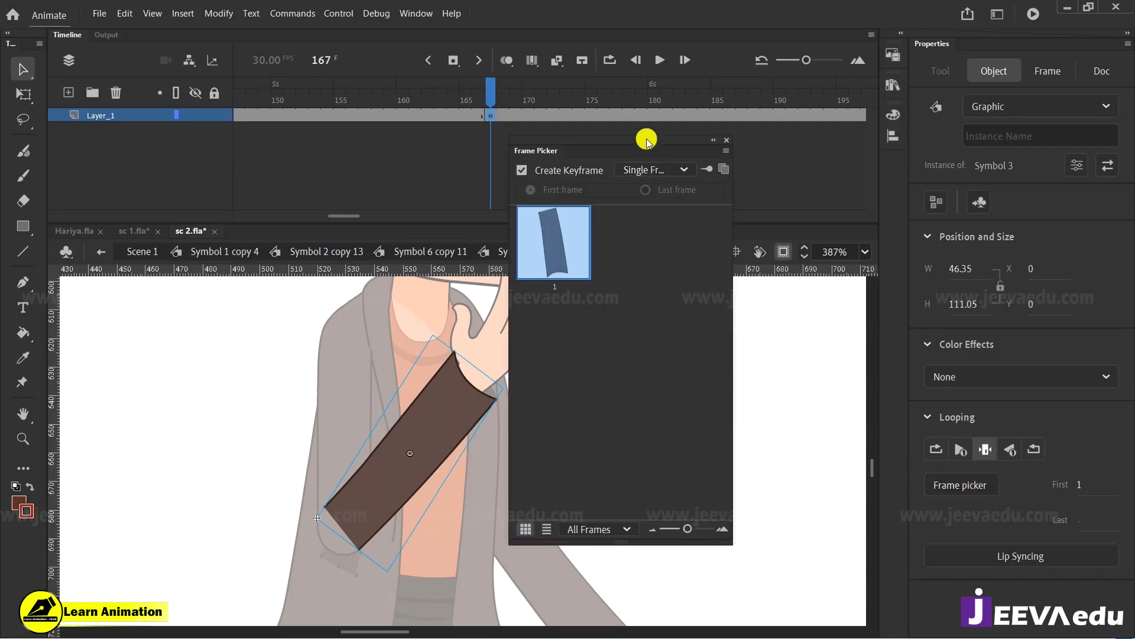
left_click_drag(644, 144, 743, 143)
left_click(852, 112)
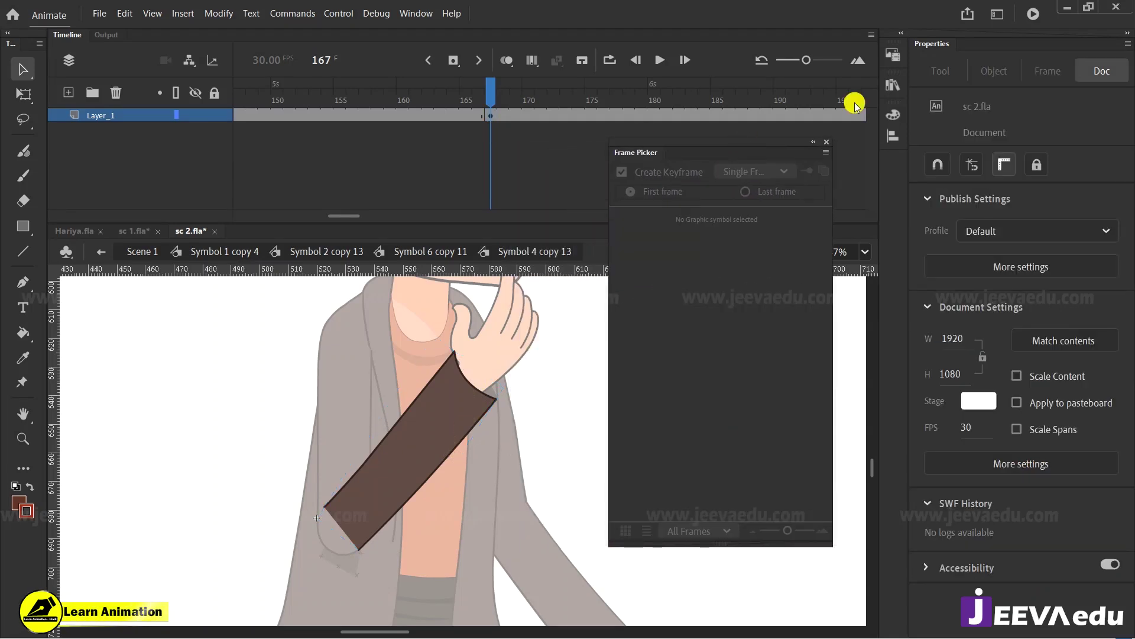
left_click(826, 141)
Step: Open the nested sleeve artwork and insert a keyframe at frame 2
left_click(452, 433)
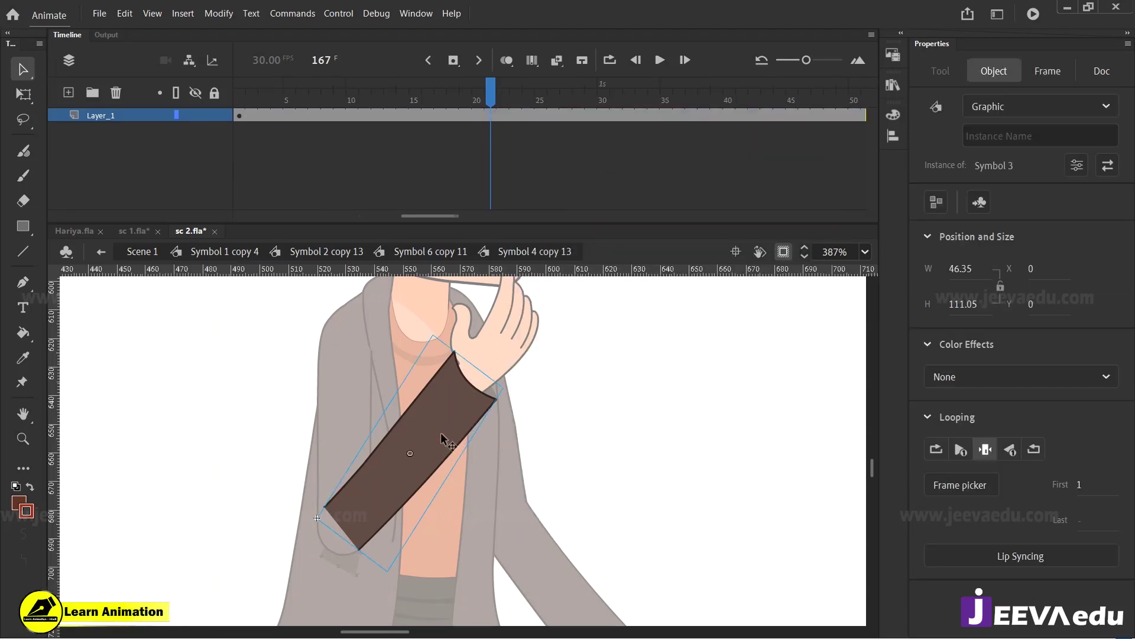
double_click(445, 435)
left_click(239, 117)
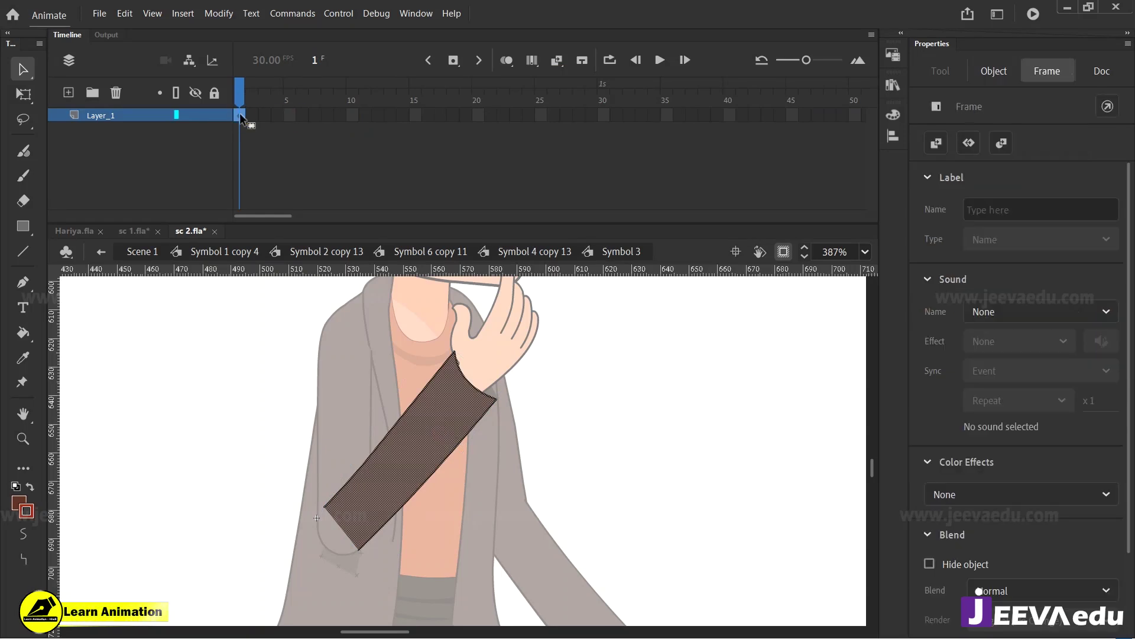
key("F6")
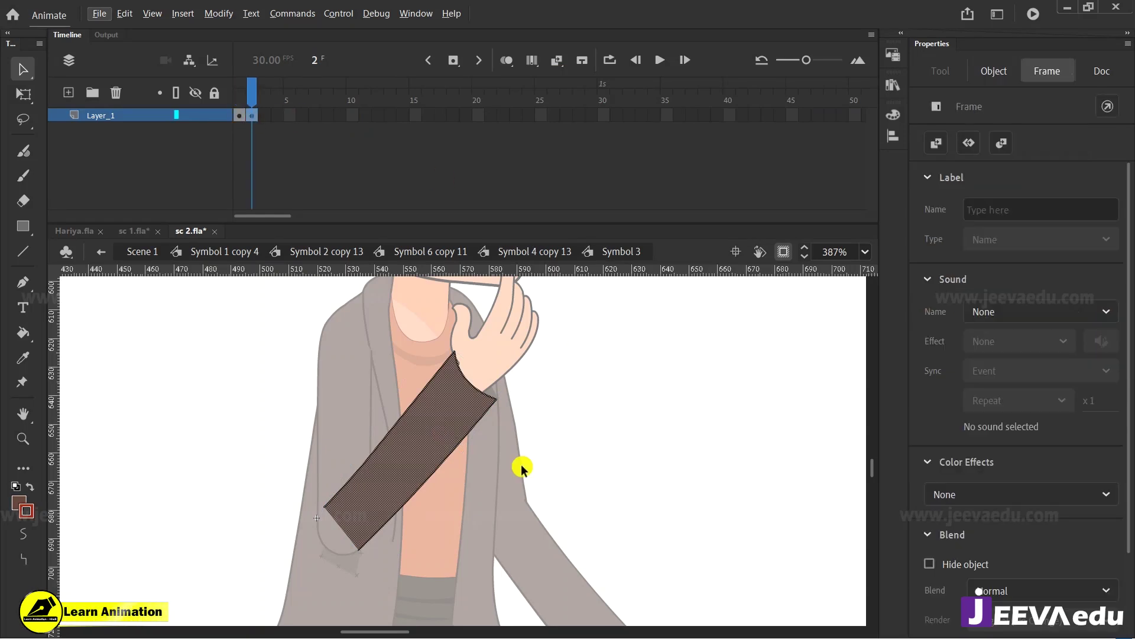
Step: At frame 2, pull the cuff's lower corner back along the sleeve and compare the shape with frame 1
left_click(514, 494)
left_click_drag(494, 402, 484, 437)
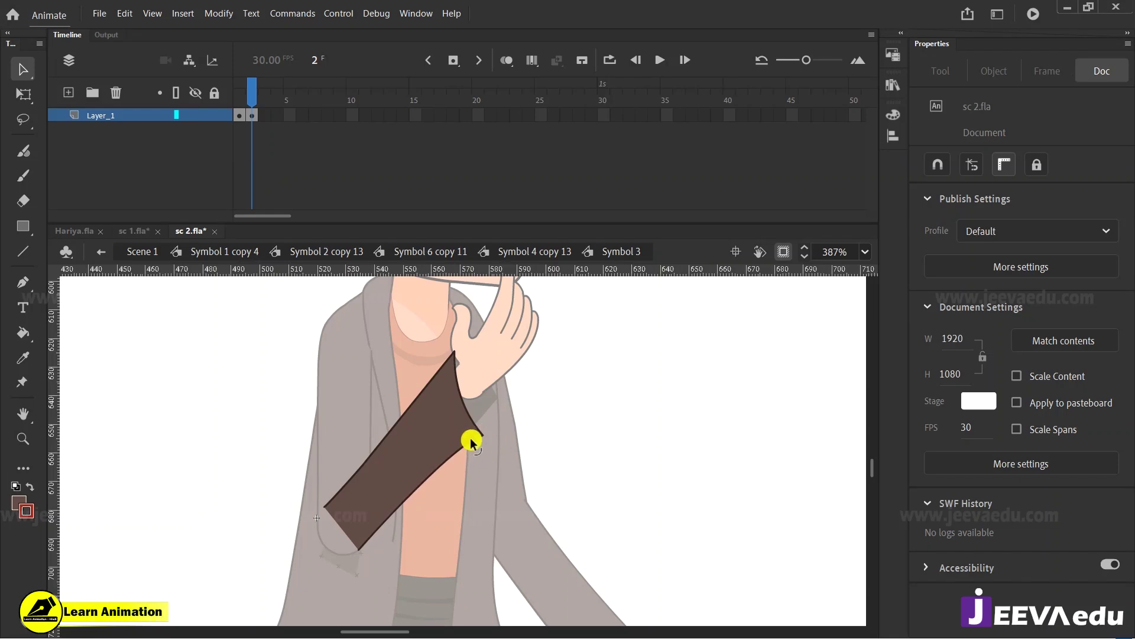
left_click_drag(480, 435, 479, 429)
mouse_move(260, 88)
left_mouse_down()
mouse_move(240, 100)
mouse_move(264, 105)
left_mouse_up()
left_click_drag(474, 433, 475, 424)
left_click_drag(249, 94, 240, 97)
left_click_drag(240, 97, 252, 99)
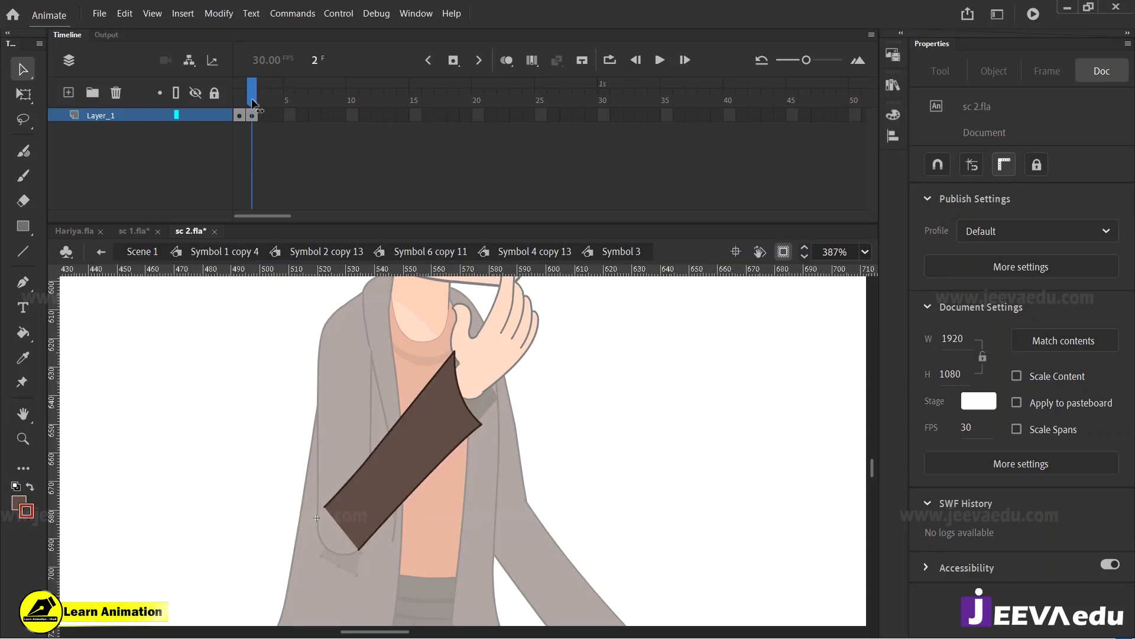
Step: Pull the cuff's upper corner back down along the sleeve's upper edge, away from the wrist
key("z")
left_click(467, 396)
left_click(447, 413)
key("v")
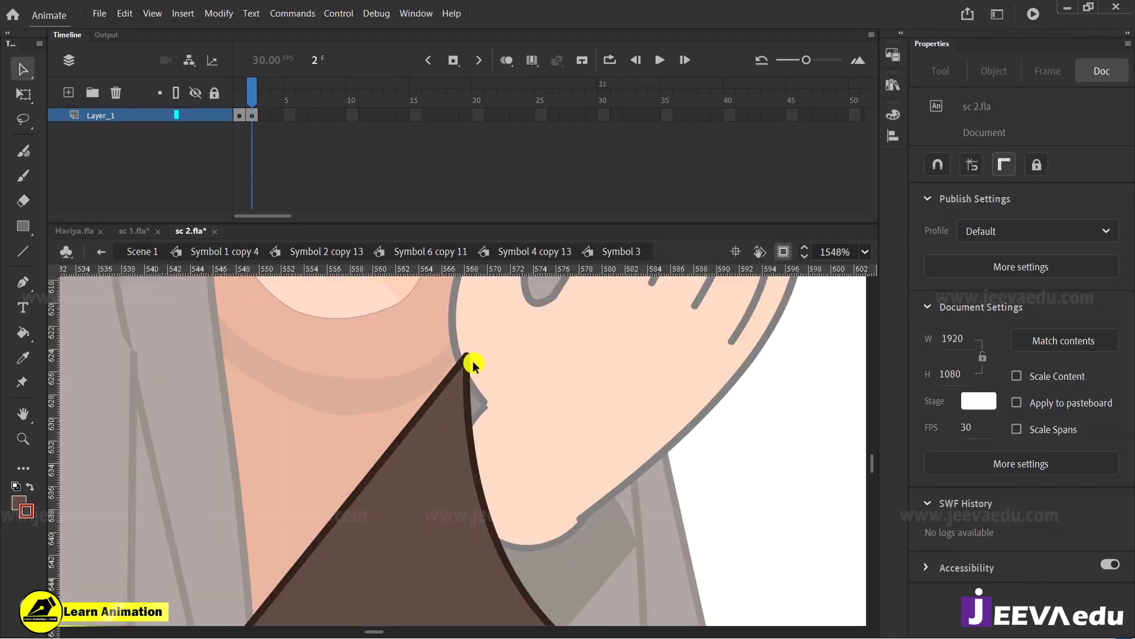
mouse_move(460, 402)
left_mouse_down()
mouse_move(460, 392)
mouse_move(465, 413)
left_mouse_up()
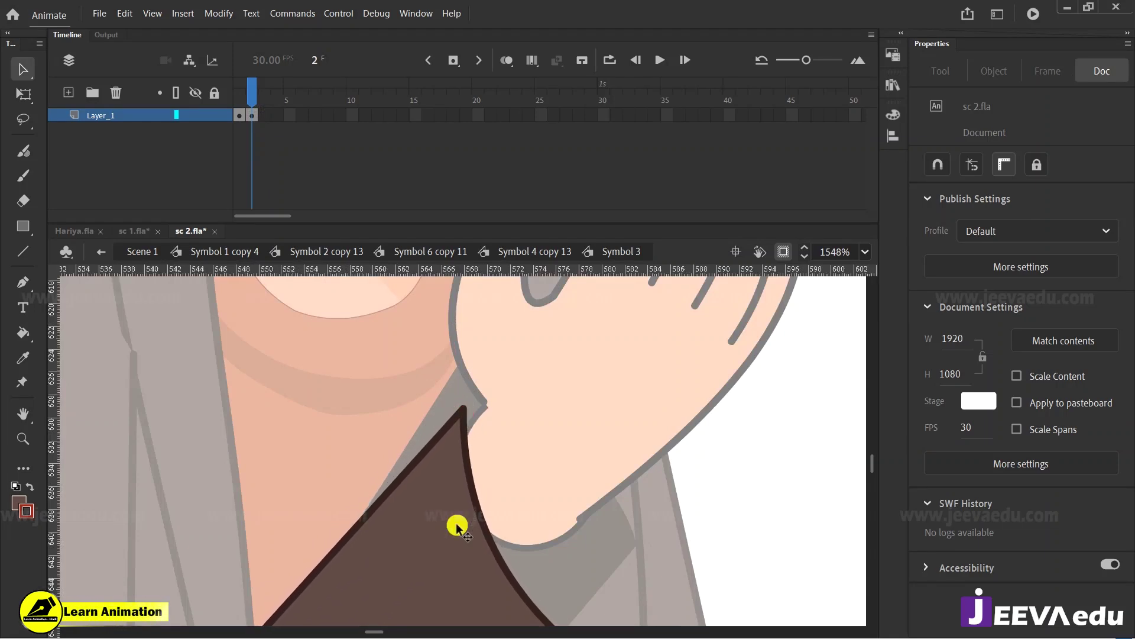
Step: Adjust the sleeve's shape at the lower cuff corner and check the redrawn cuff against frame 1
key("z")
left_click(451, 477, "alt")
left_click(435, 491, "alt")
left_click(470, 482)
key("v")
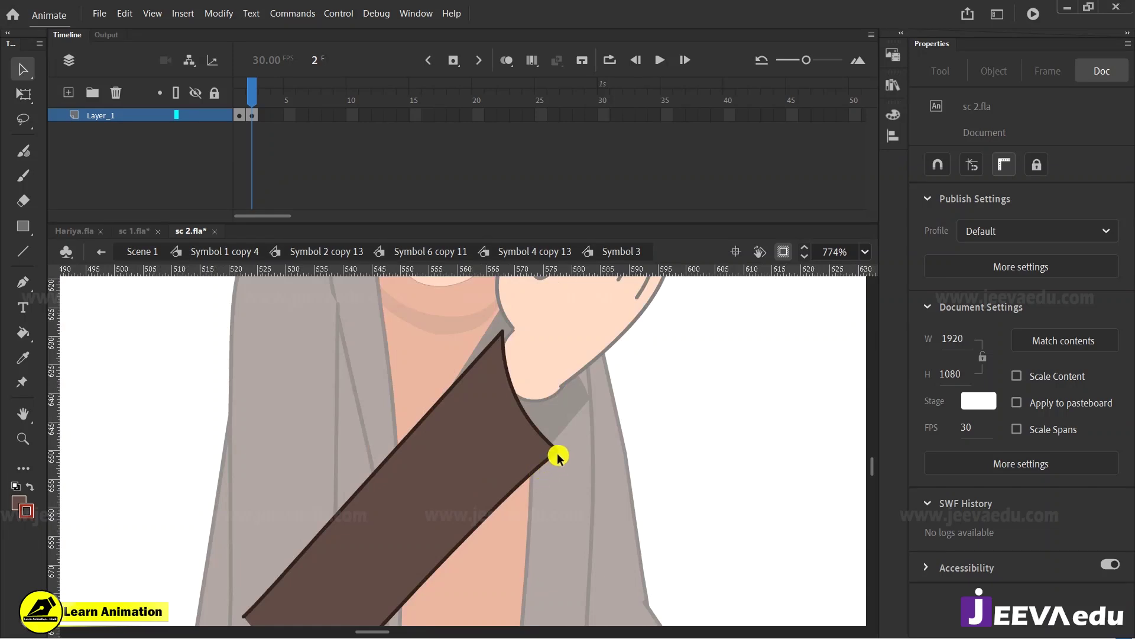
left_click_drag(557, 452, 551, 474)
key("z")
left_click(502, 497, "alt")
left_click(469, 497, "alt")
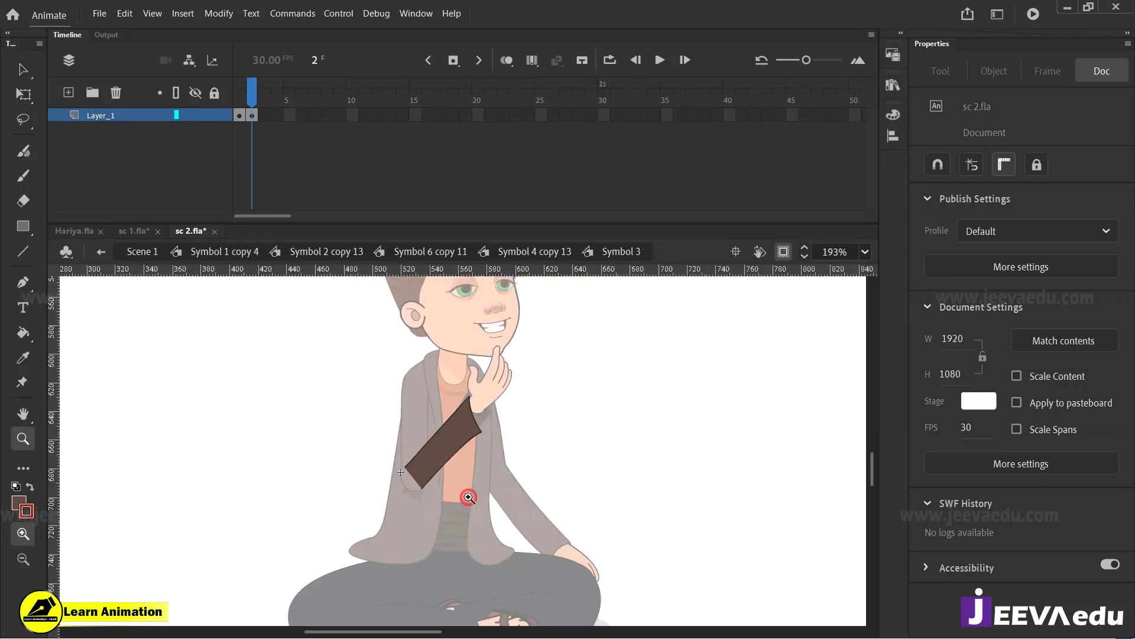
left_click_drag(376, 383, 511, 525)
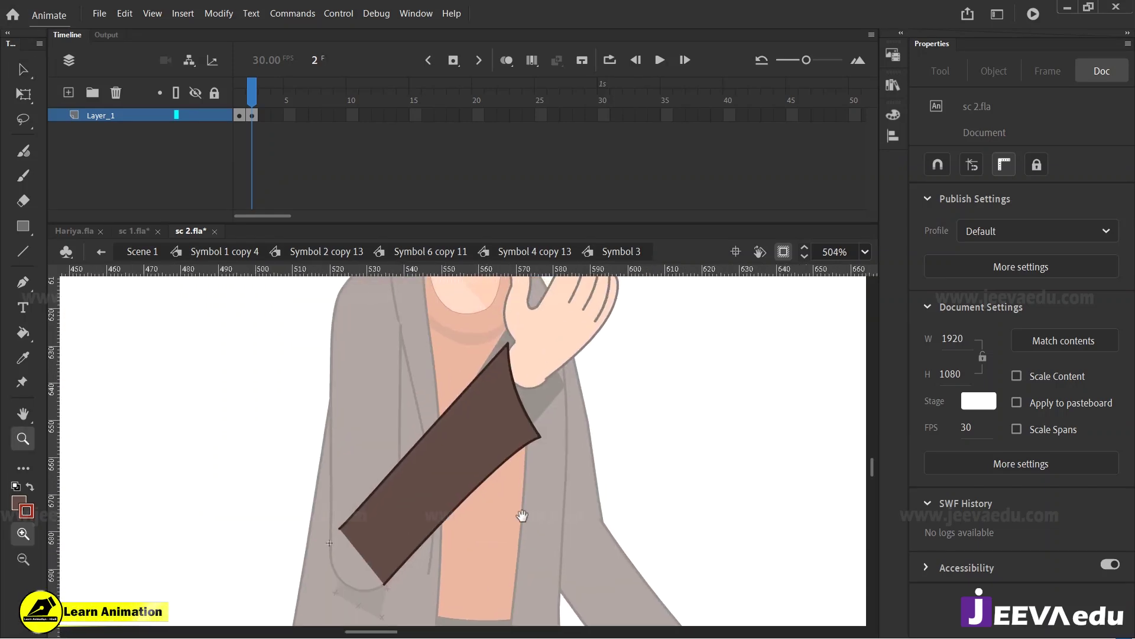
mouse_move(252, 95)
left_mouse_down()
mouse_move(240, 101)
mouse_move(249, 106)
left_mouse_up()
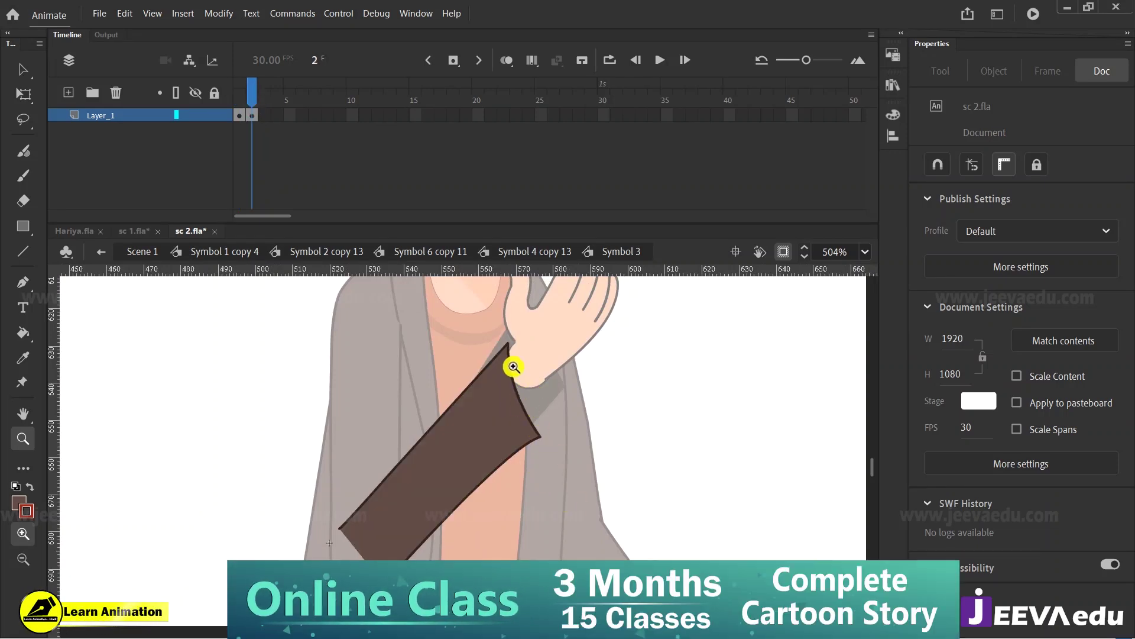
Step: Return to the sleeve symbol's keyframe at frame 167 and switch the nested sleeve to frame 2 with the Frame Picker
key("v")
double_click(591, 456)
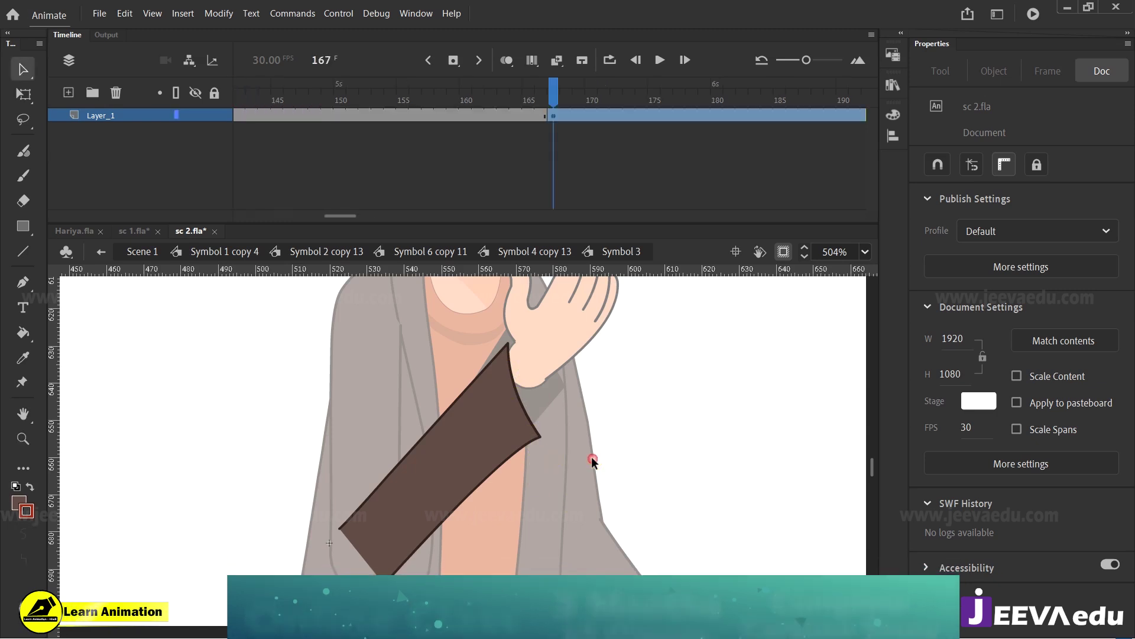
left_click(515, 371)
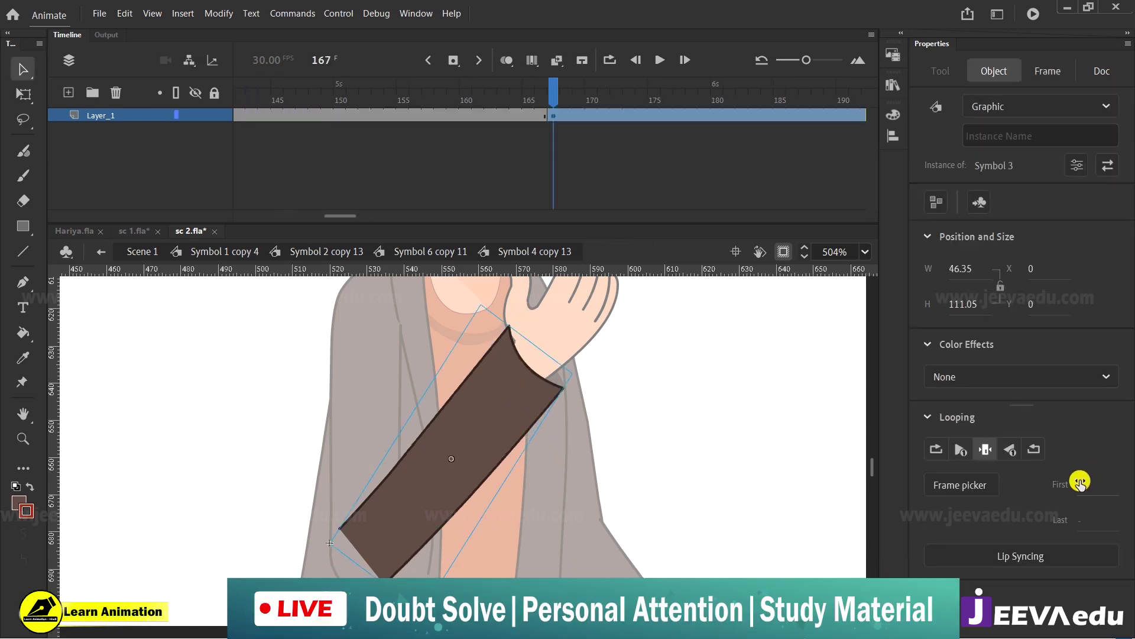
left_click(952, 485)
left_click_drag(630, 123, 780, 165)
left_click(756, 258)
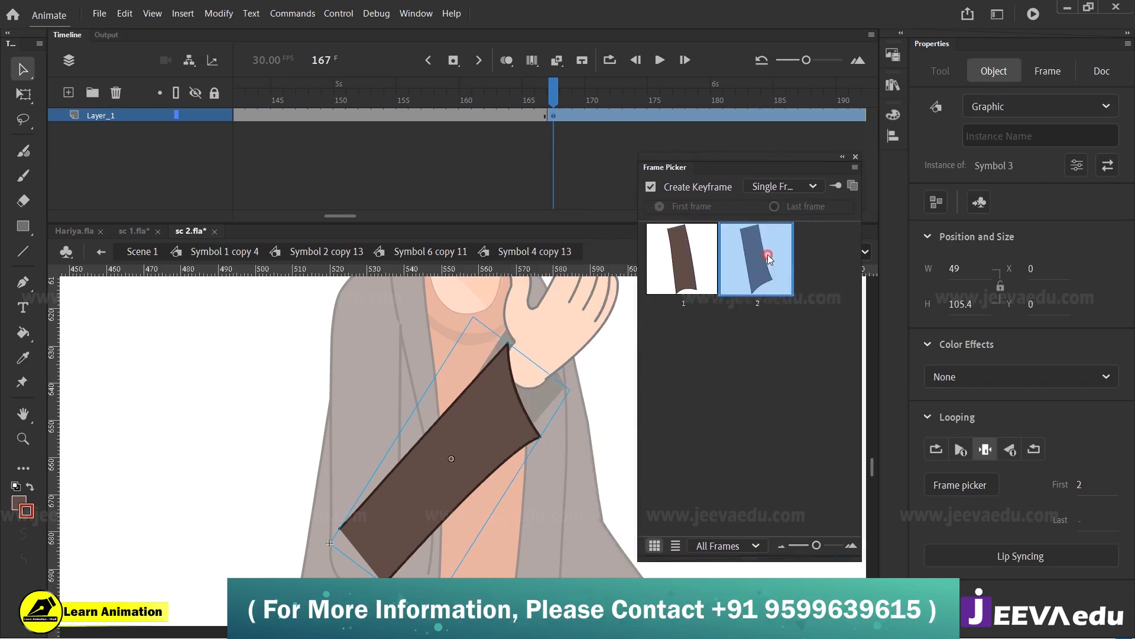
left_click(855, 157)
Step: Return to the forearm symbol and convert the dark inner cuff group behind the wrist to a graphic symbol
double_click(544, 408)
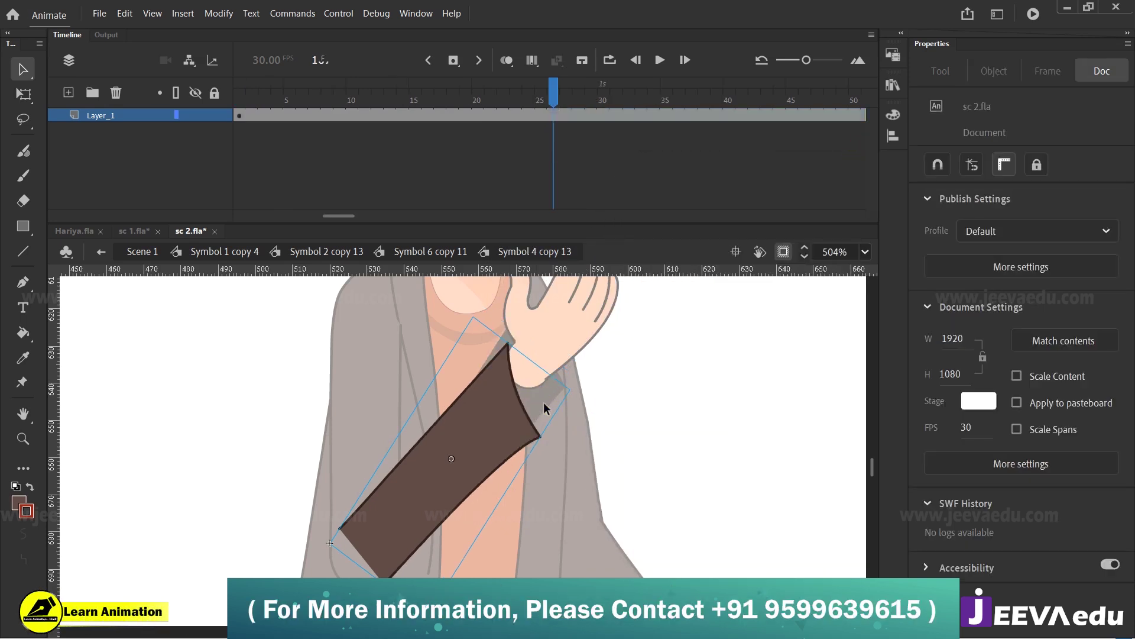
left_click(547, 399)
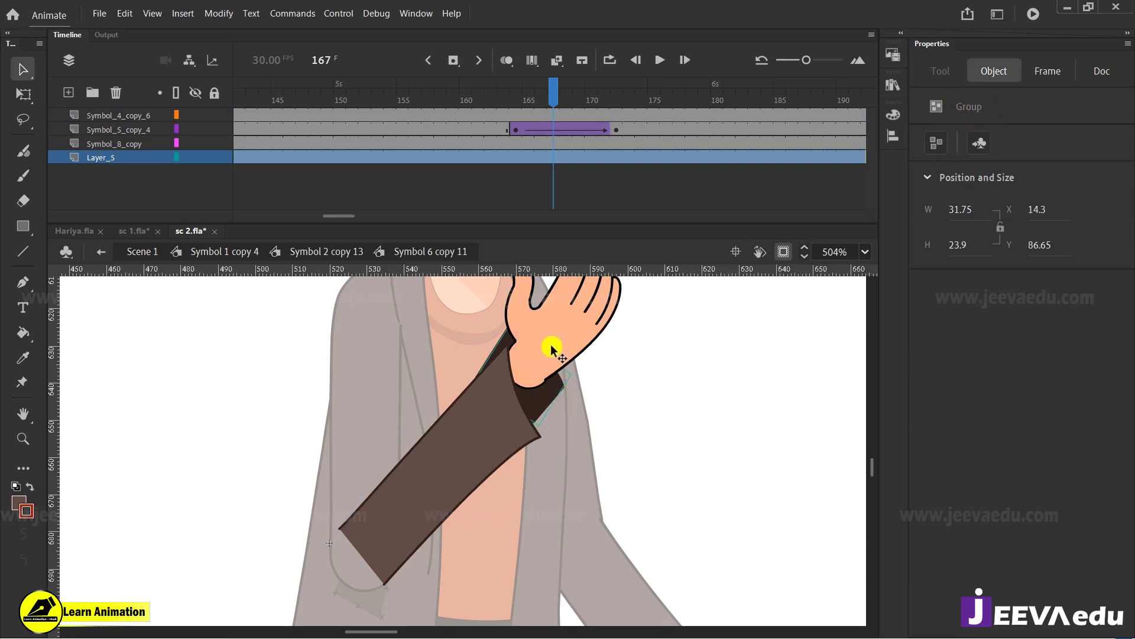
left_click_drag(577, 375, 573, 420)
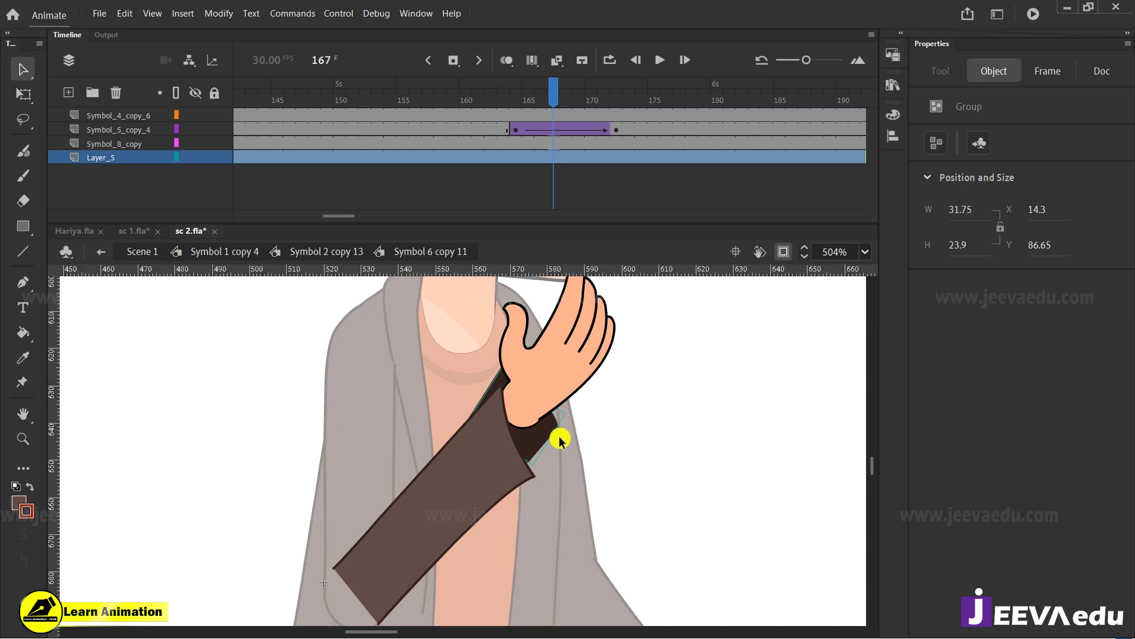
key("F8")
left_click(665, 344)
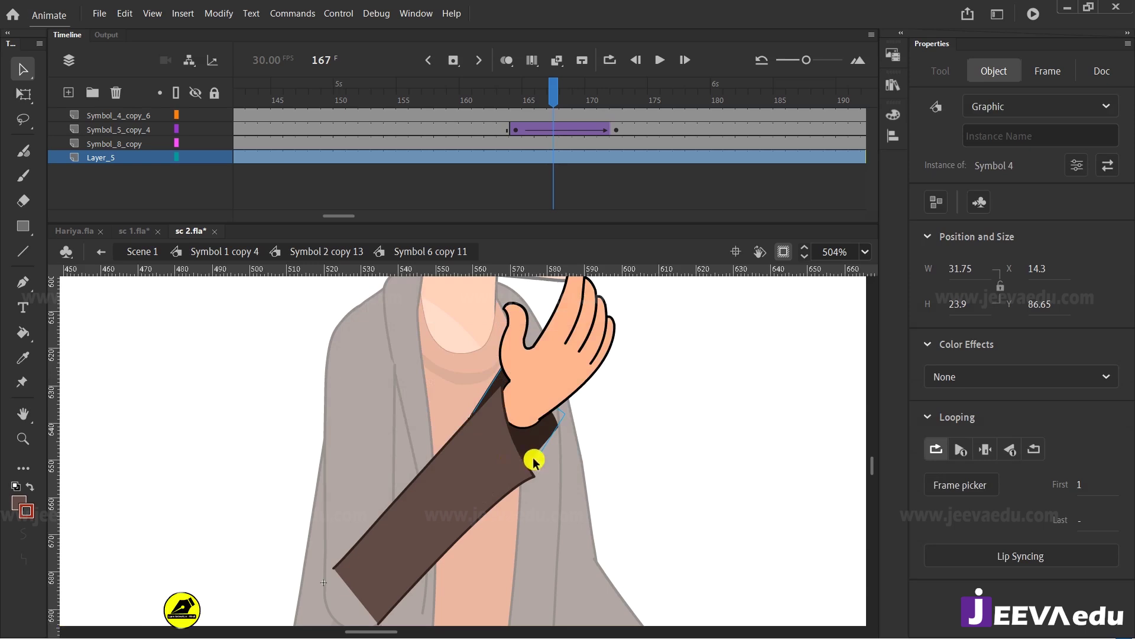
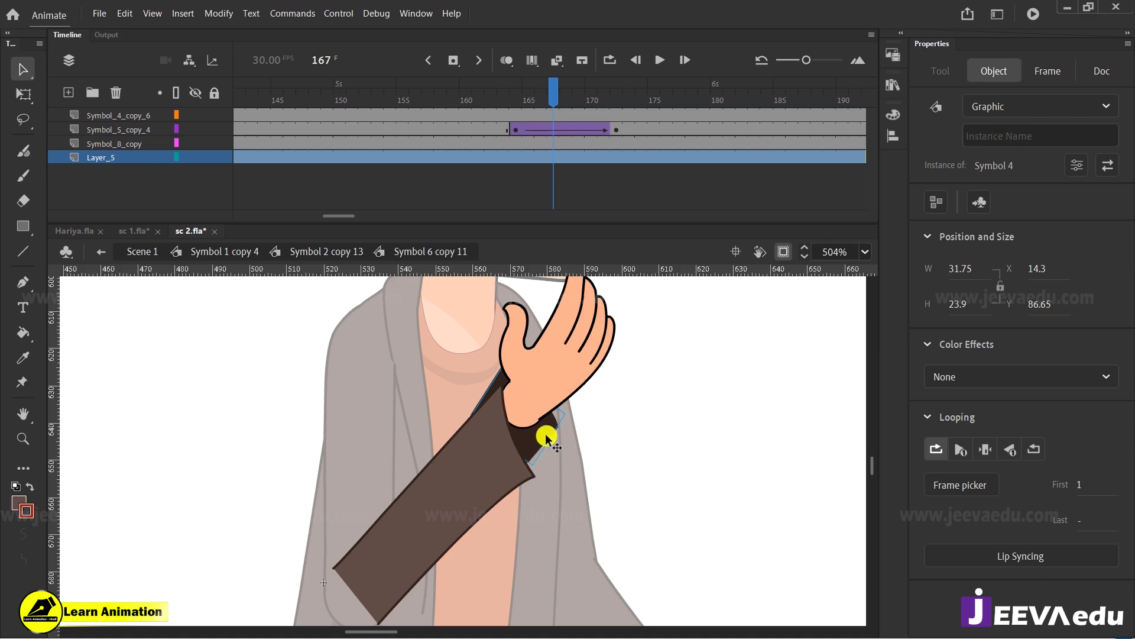
Step: Open the inner cuff symbol and extend its layer's frames past frame 50
double_click(545, 436)
left_click_drag(466, 114, 858, 117)
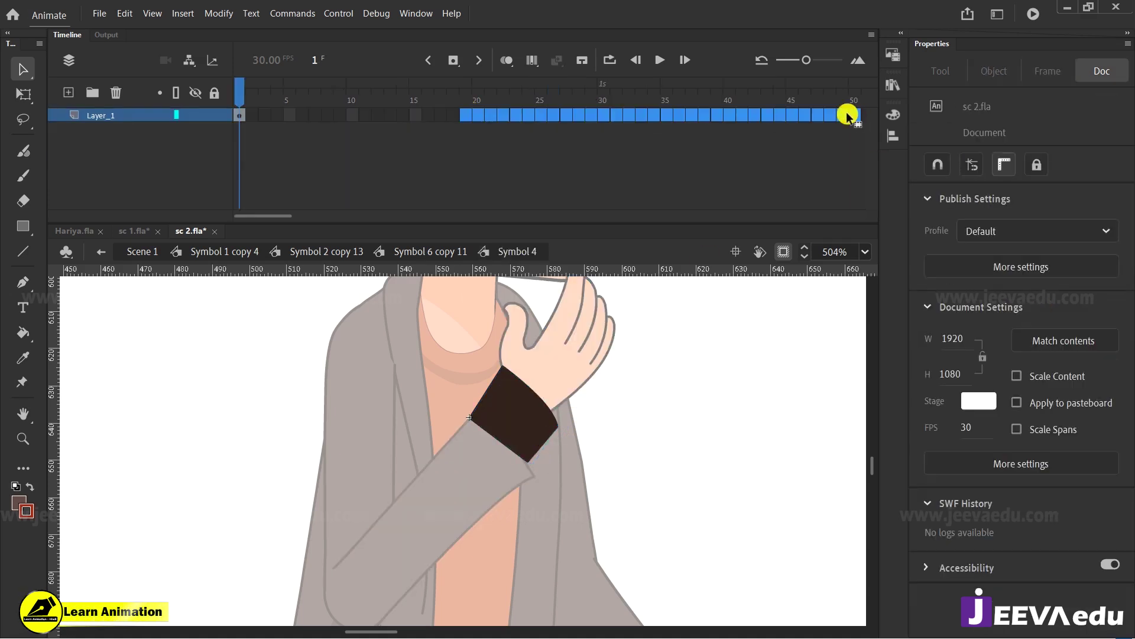
key("F5")
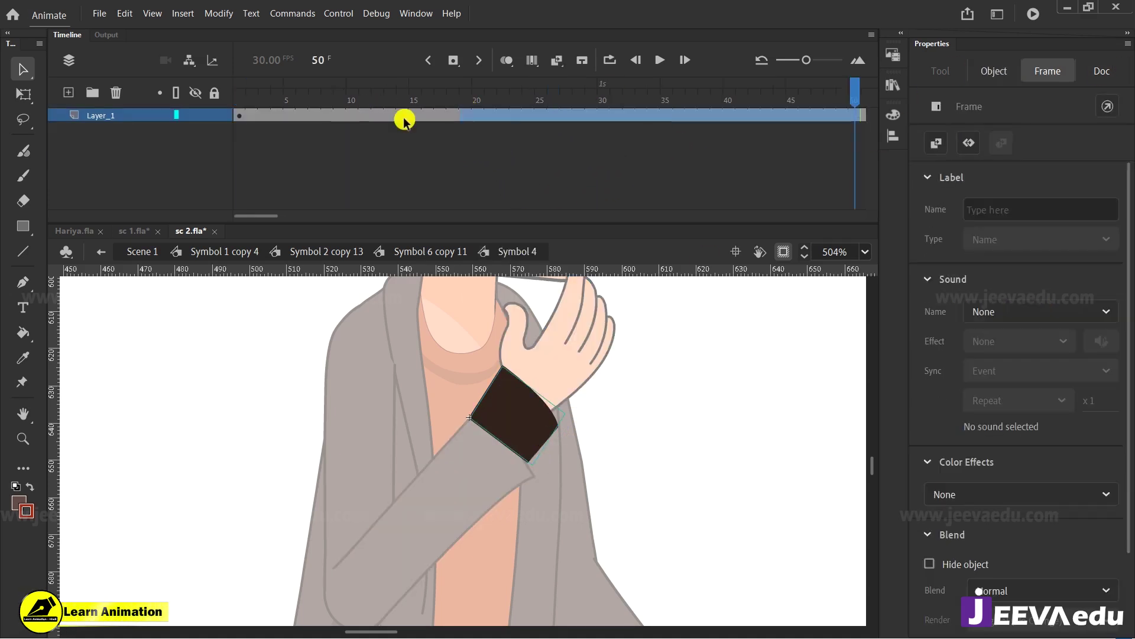
Step: Convert the dark cuff group at frame 1 to a nested graphic symbol and set its looping to single frame
left_click(240, 115)
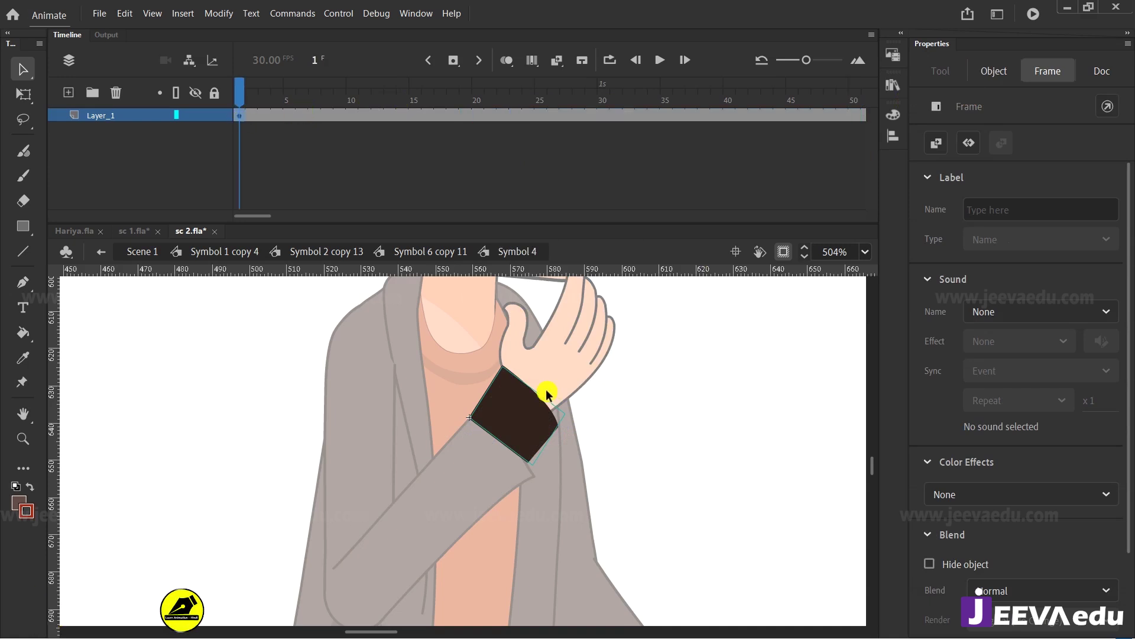
left_click(533, 402)
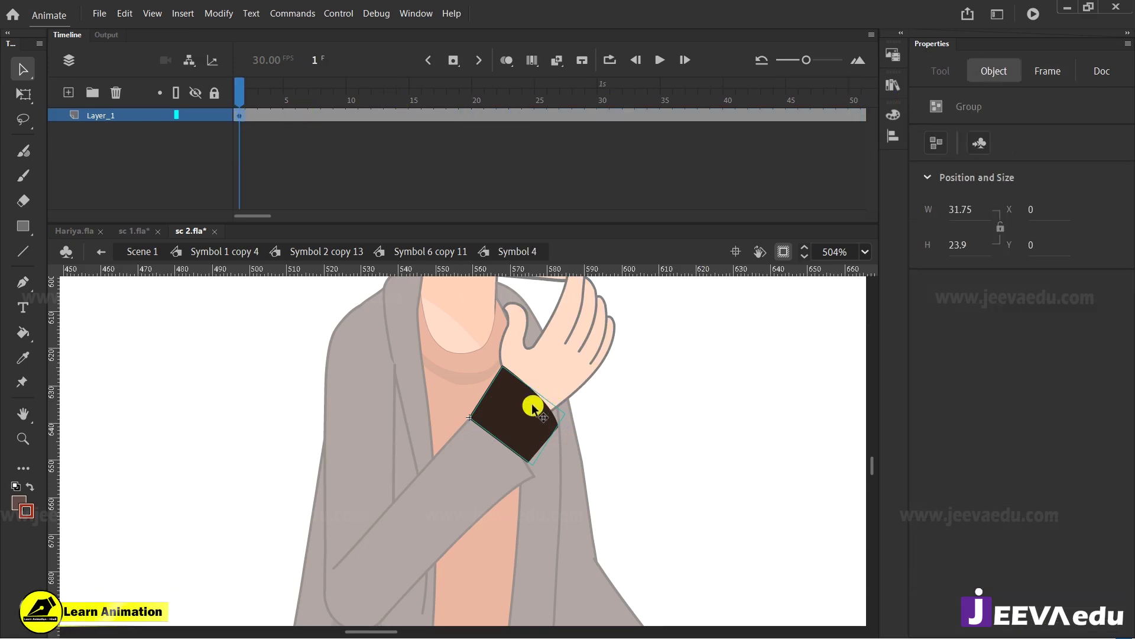
key("F8")
left_click(666, 342)
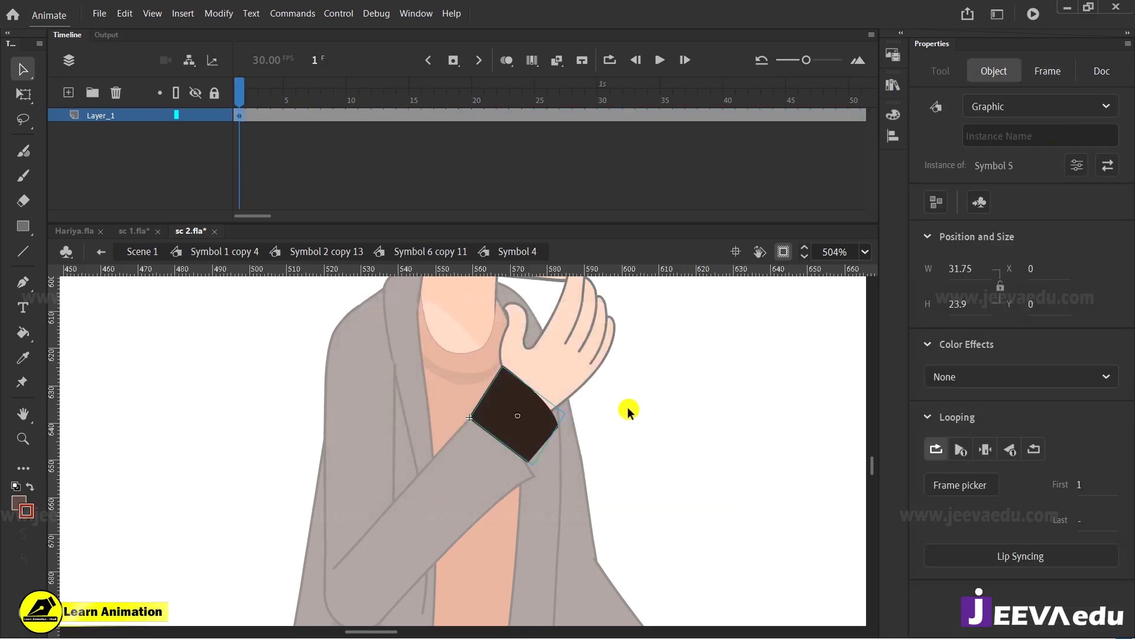
left_click(985, 449)
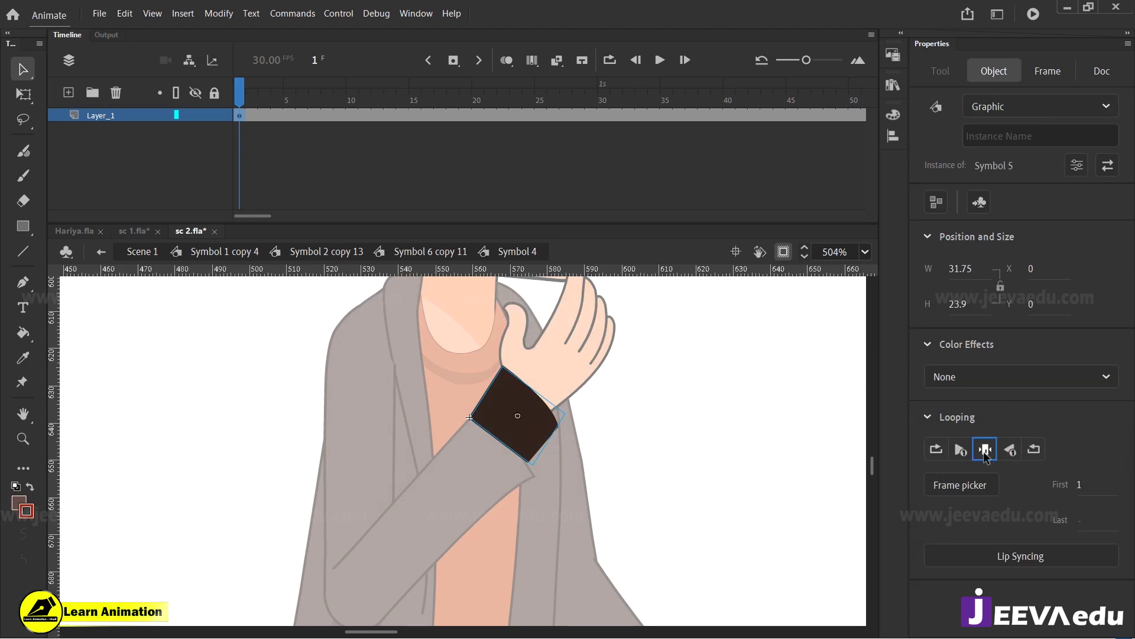
Step: Find frame 167 in the forearm symbol, reopen the inner cuff symbol there and insert a keyframe at frame 167
left_click(421, 253)
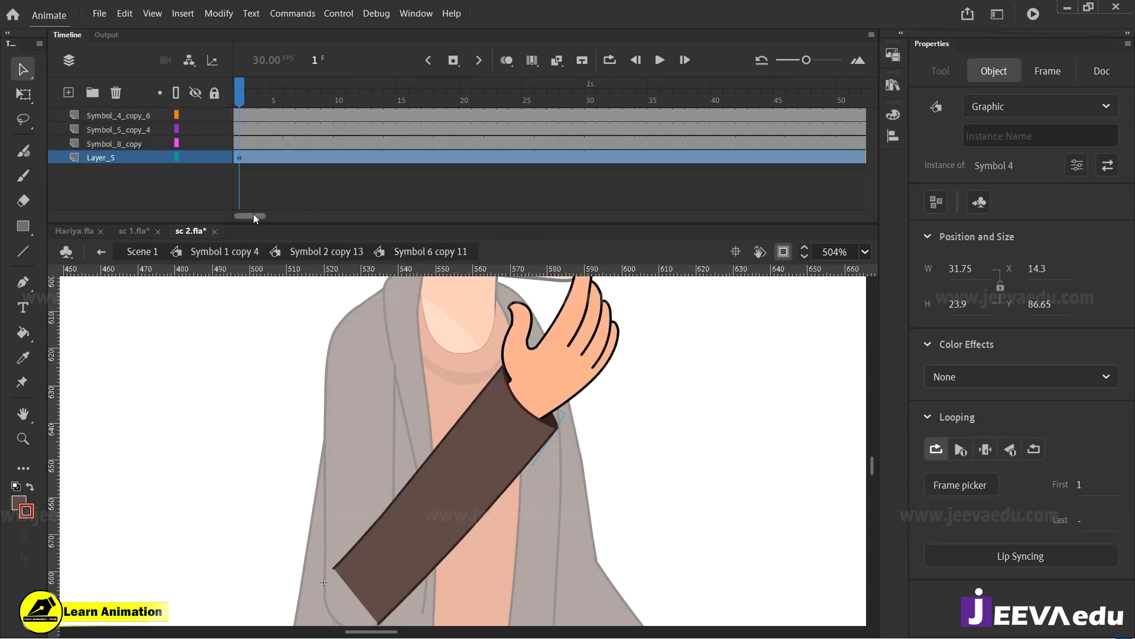
left_click_drag(255, 217, 342, 217)
left_click(591, 129)
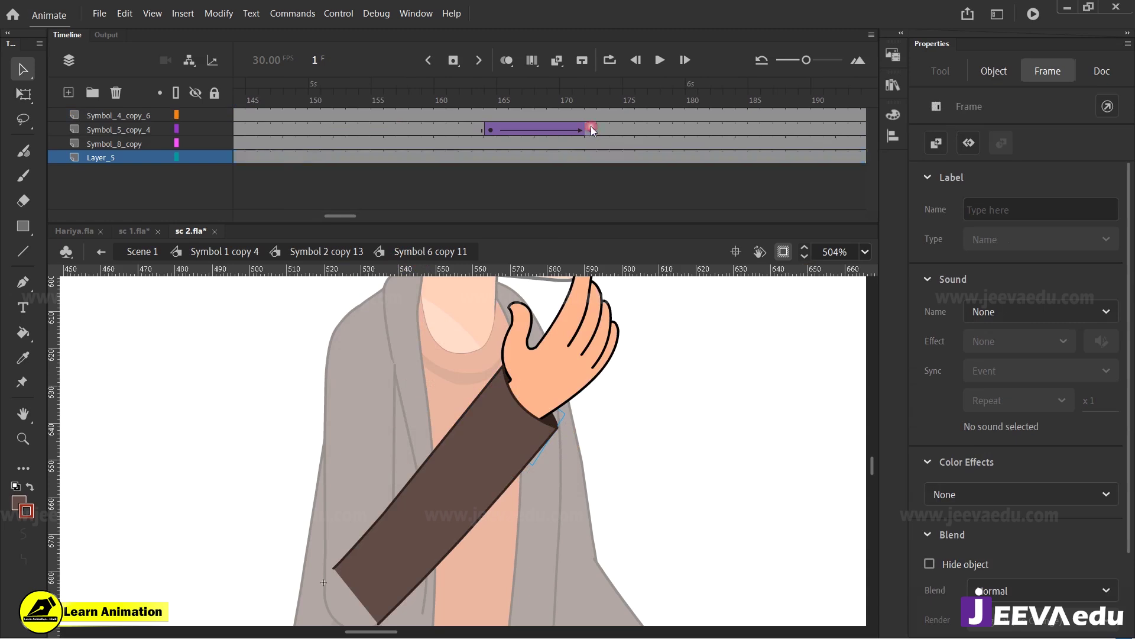
left_click(544, 435)
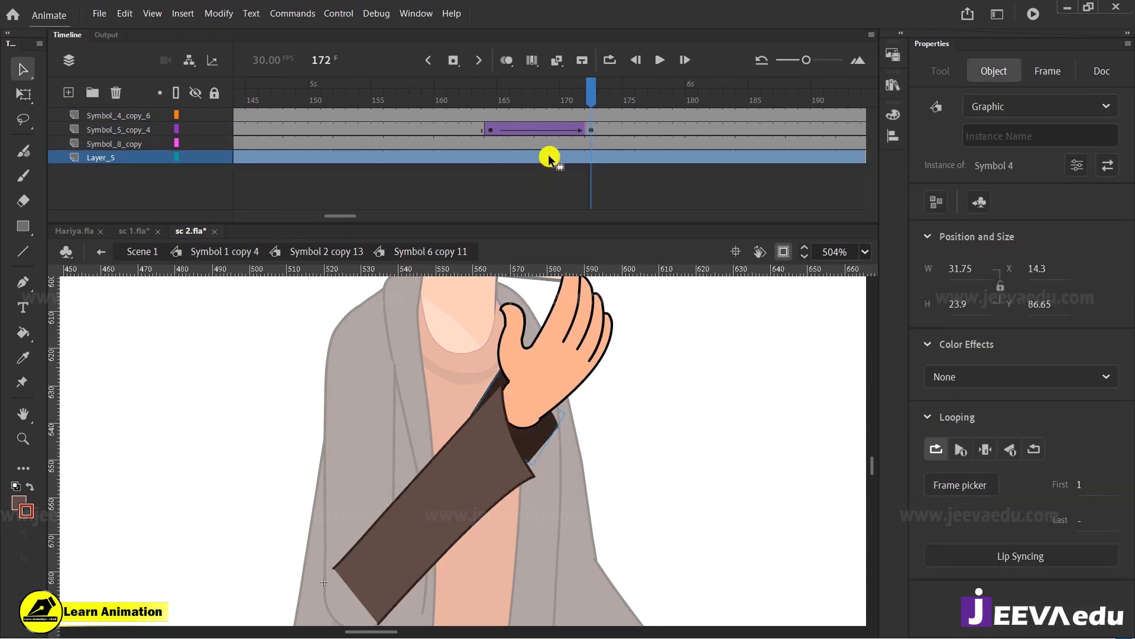
left_click(538, 117)
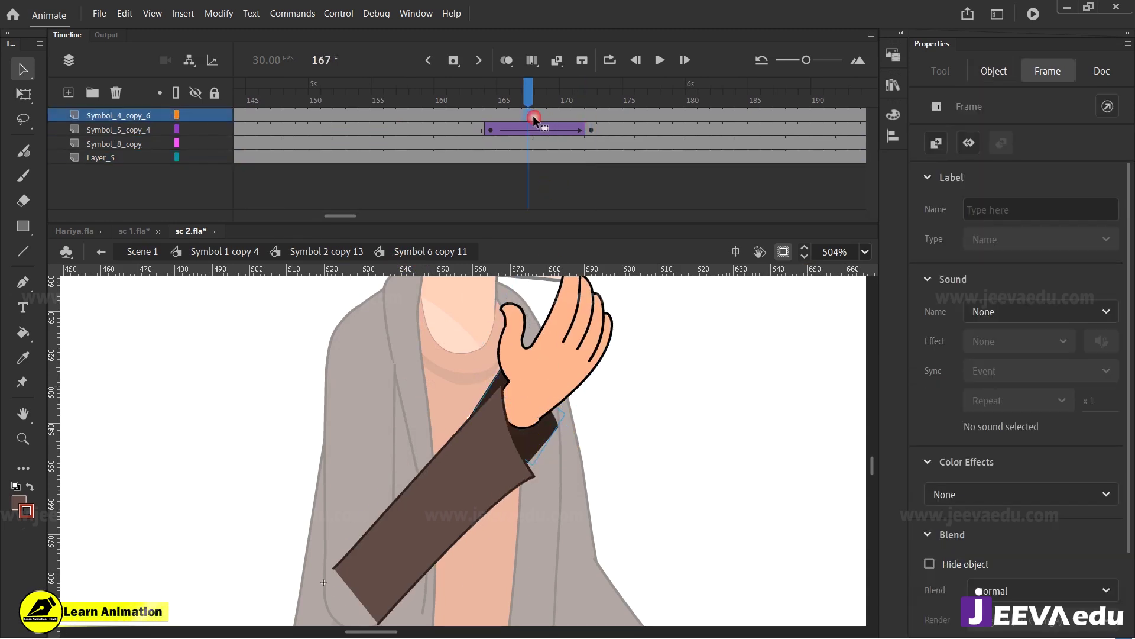
left_click_drag(530, 100, 588, 121)
left_click(533, 447)
double_click(541, 450)
left_click_drag(512, 115, 496, 115)
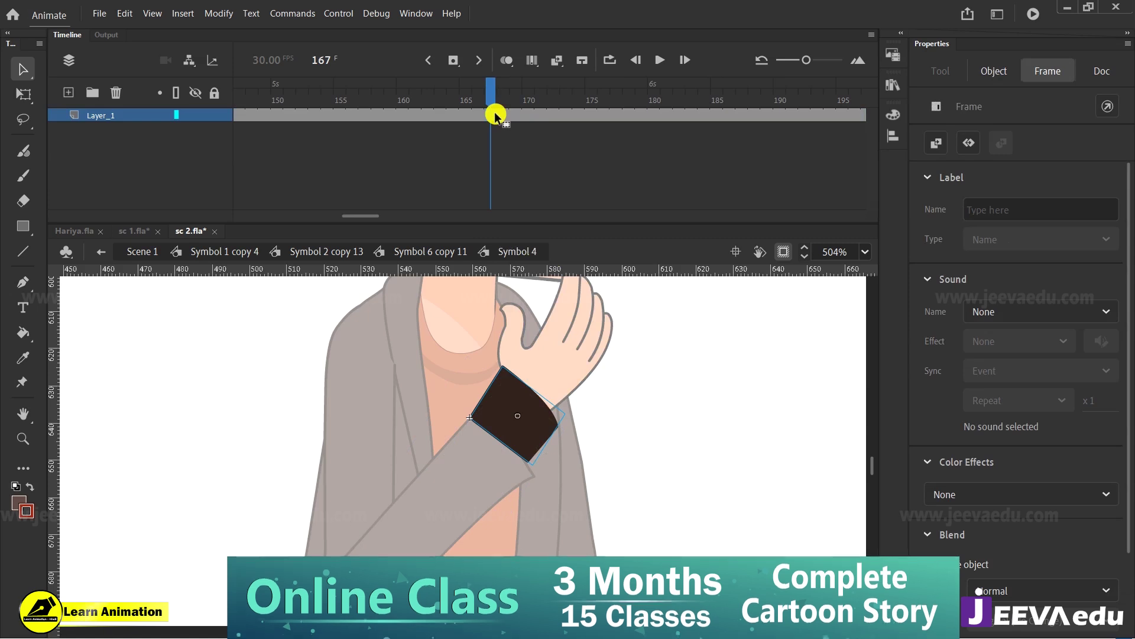
left_click(528, 451)
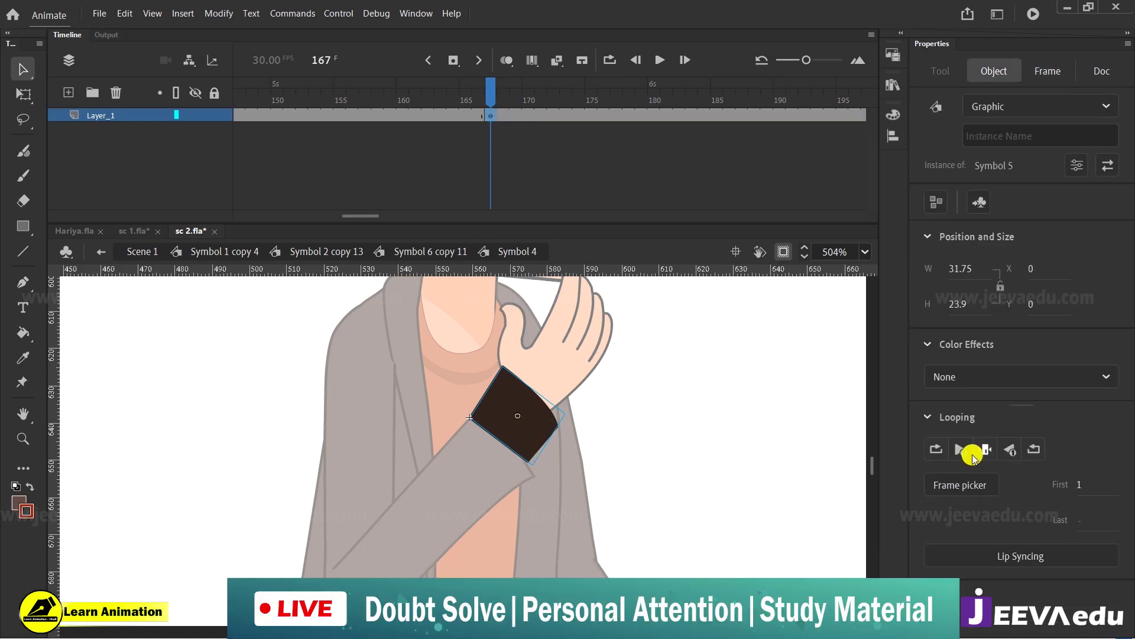
left_click(958, 486)
left_click_drag(659, 126, 767, 150)
left_click(838, 151)
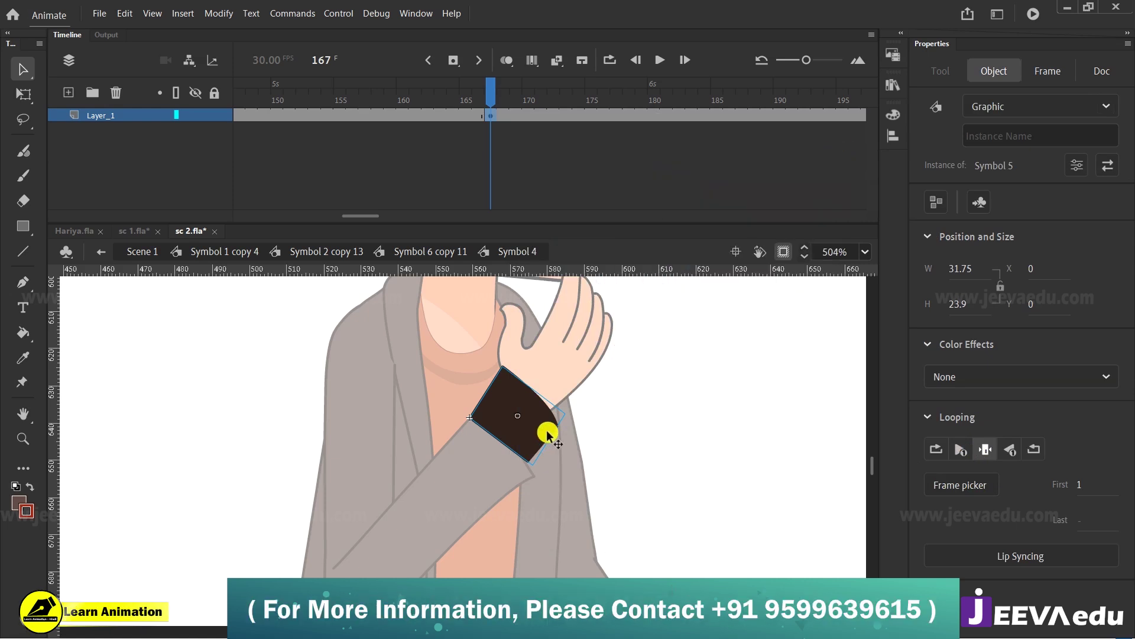
Step: Open the nested cuff symbol, add a keyframe at frame 2 and break its group apart into an editable shape
double_click(542, 431)
left_click(241, 122)
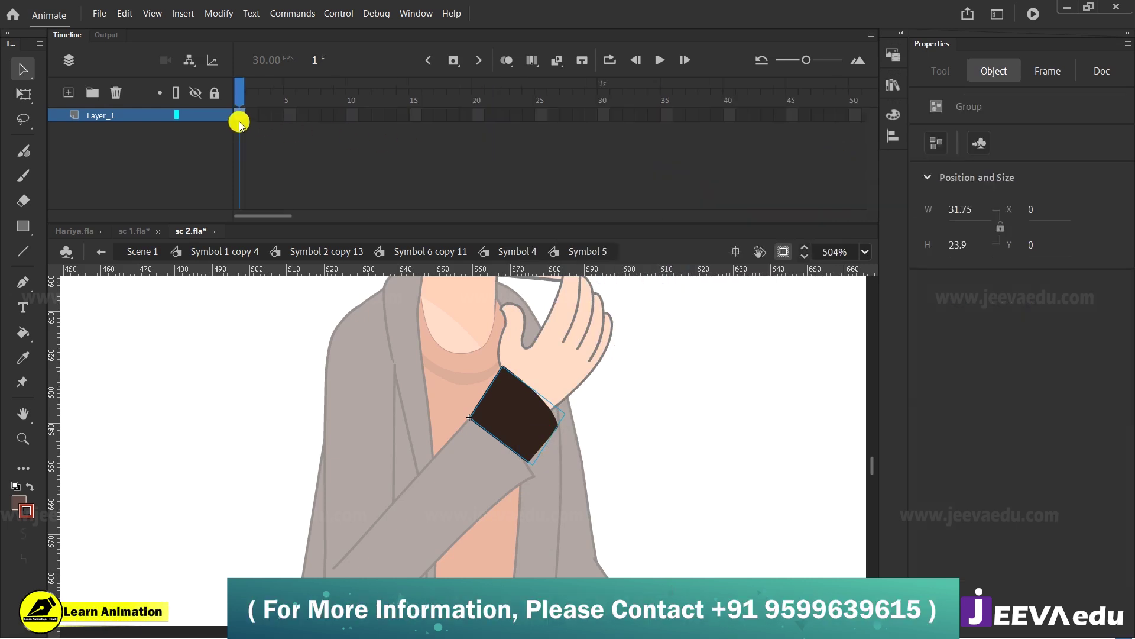
left_click(250, 115)
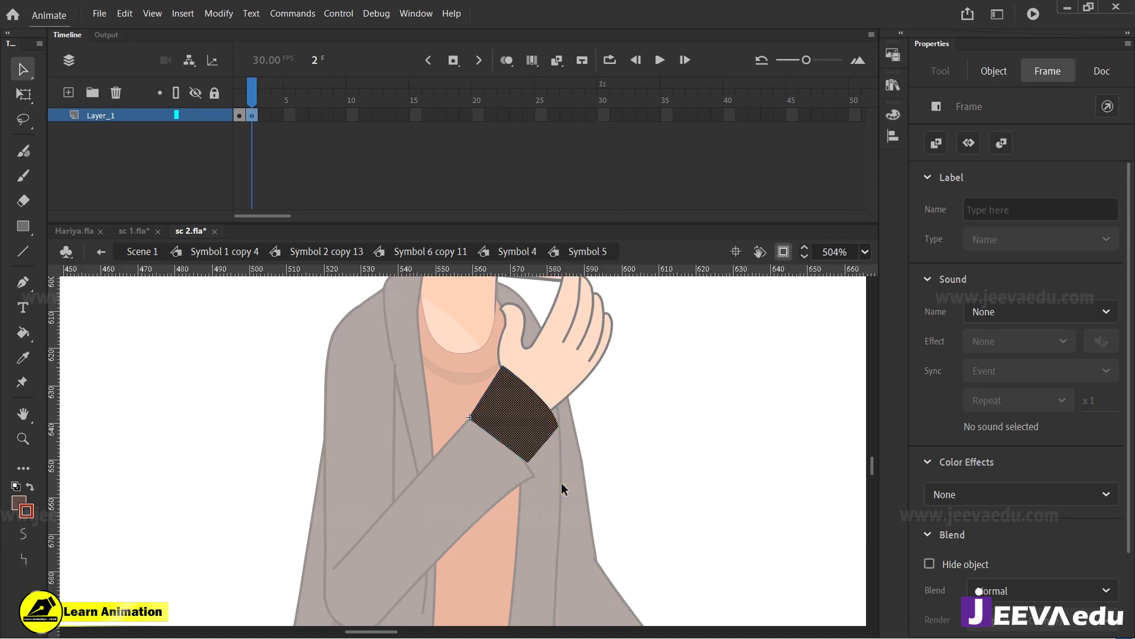
Step: Pull the dark cuff's corners on frame 2 down and inward to follow the rotated sleeve opening
left_click(473, 457)
left_click_drag(469, 417, 478, 459)
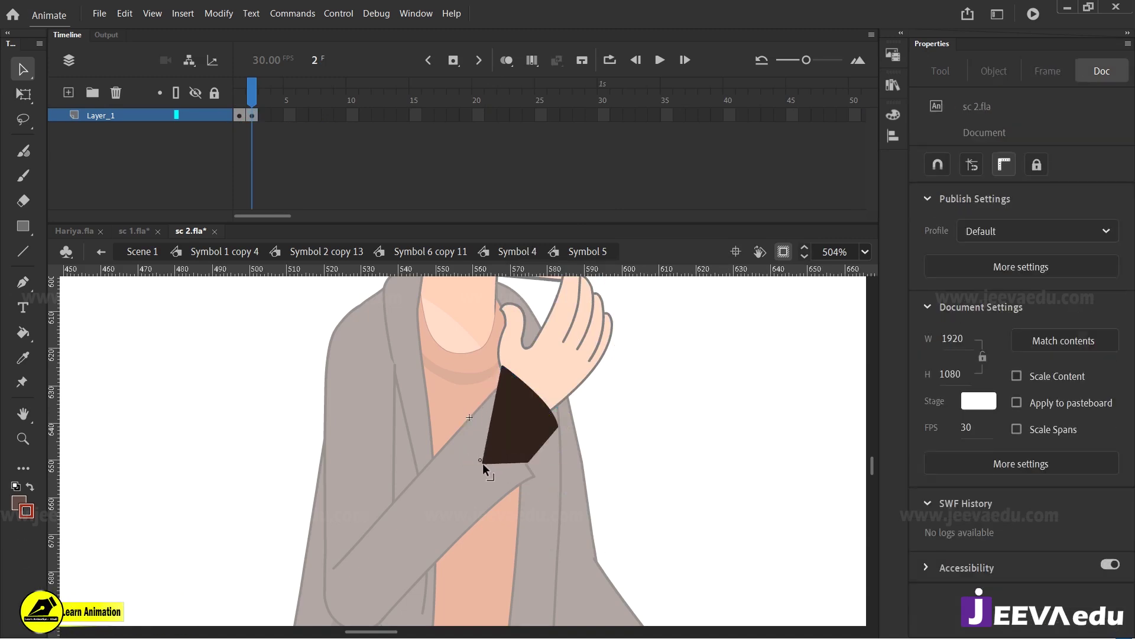
left_click_drag(502, 367, 500, 387)
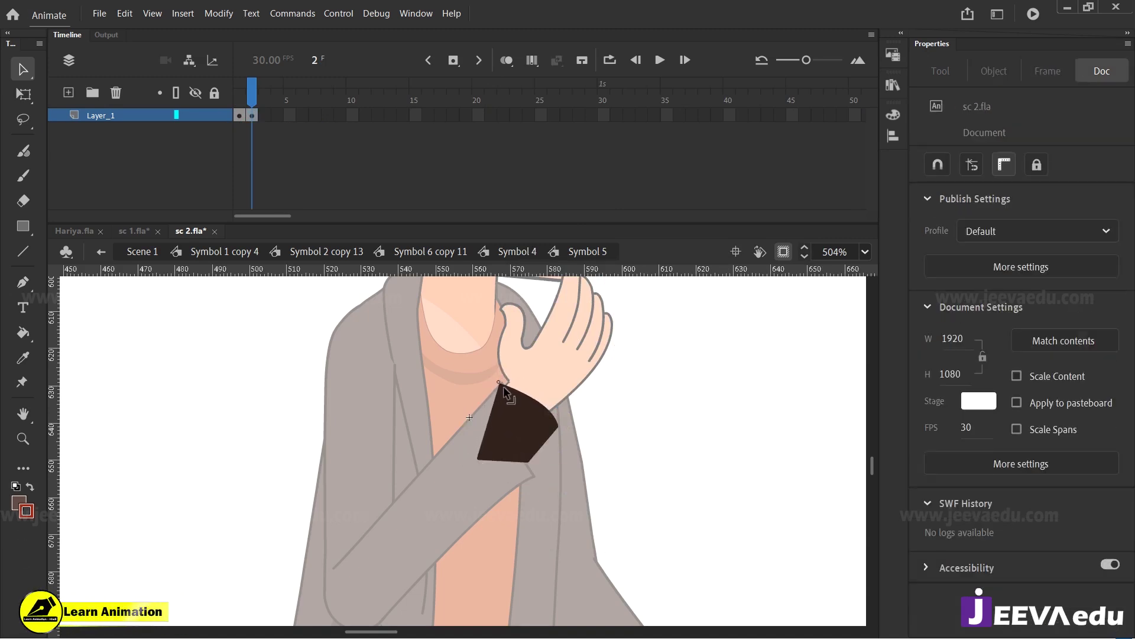
left_click_drag(556, 425, 475, 438)
left_click_drag(506, 490, 494, 479)
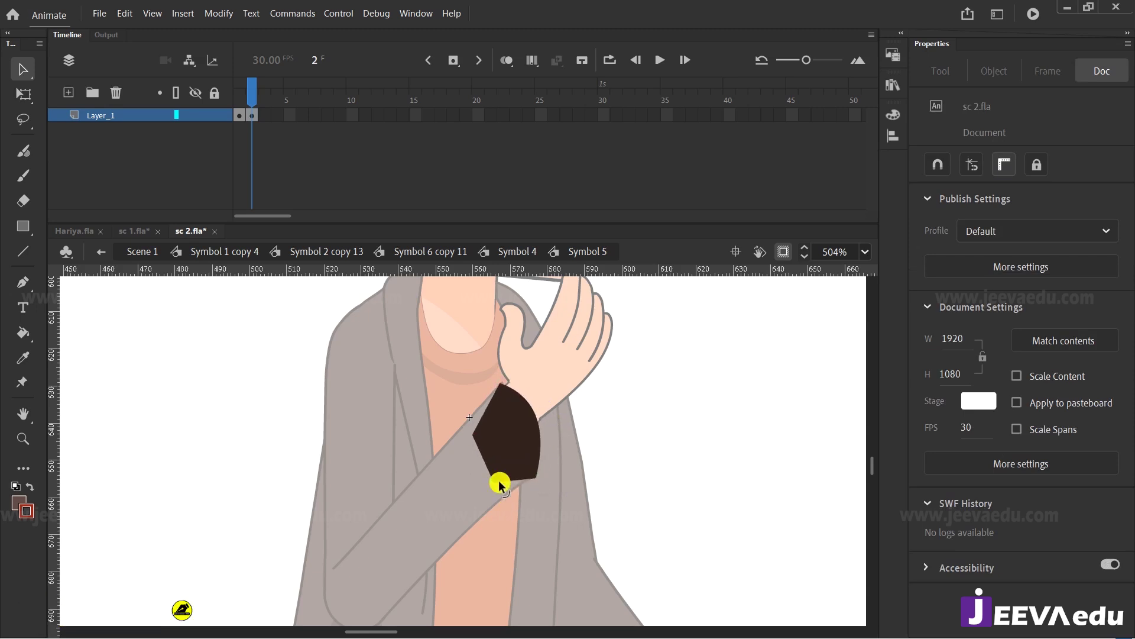
Step: Flatten the dark cuff's outer curve and align its upper corner with the sleeve's edge at the wrist
key("z")
left_click_drag(445, 377, 529, 490)
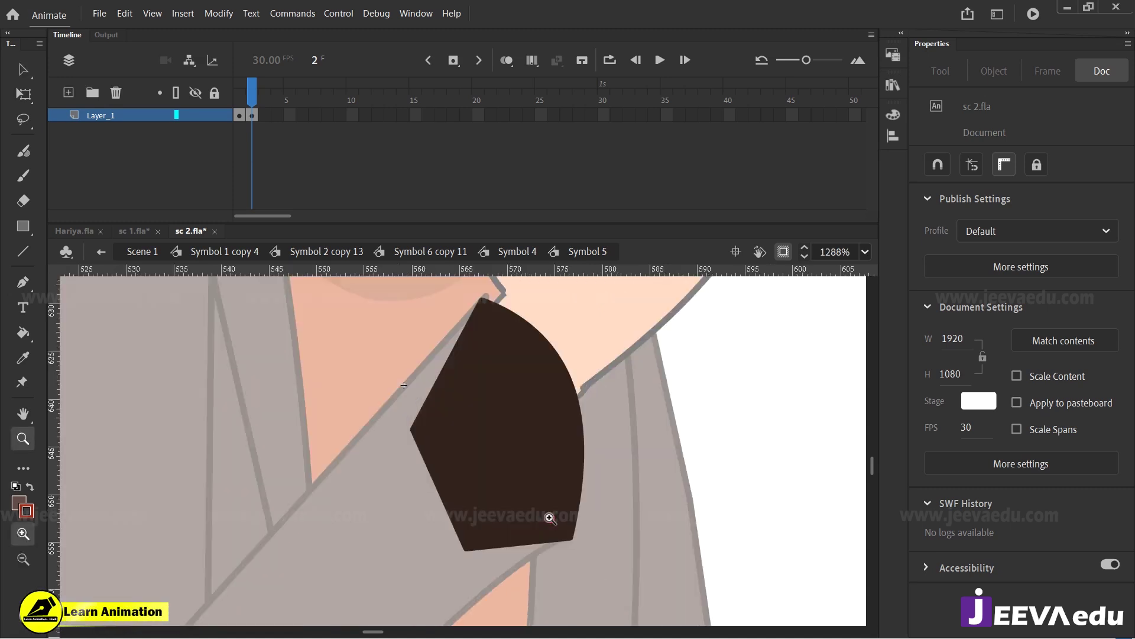
key("v")
mouse_move(569, 537)
left_mouse_down()
mouse_move(552, 534)
mouse_move(566, 536)
left_mouse_up()
mouse_move(573, 393)
left_mouse_down()
mouse_move(556, 392)
mouse_move(554, 374)
left_mouse_up()
mouse_move(488, 306)
left_mouse_down()
mouse_move(496, 326)
mouse_move(491, 301)
left_mouse_up()
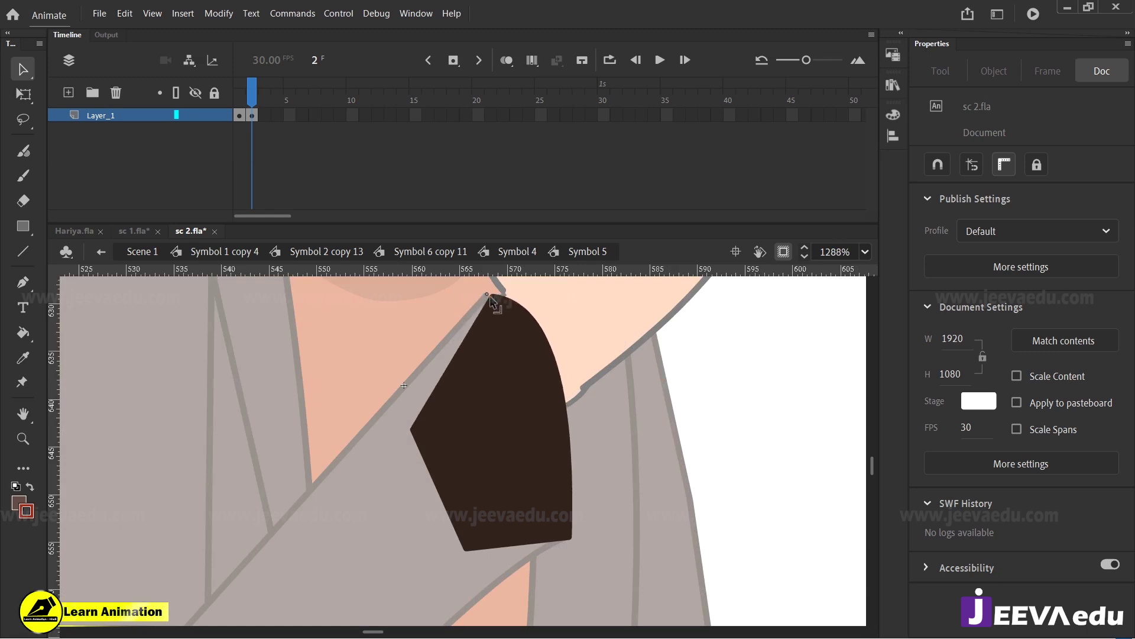
left_click(507, 302)
left_click_drag(507, 301, 500, 293)
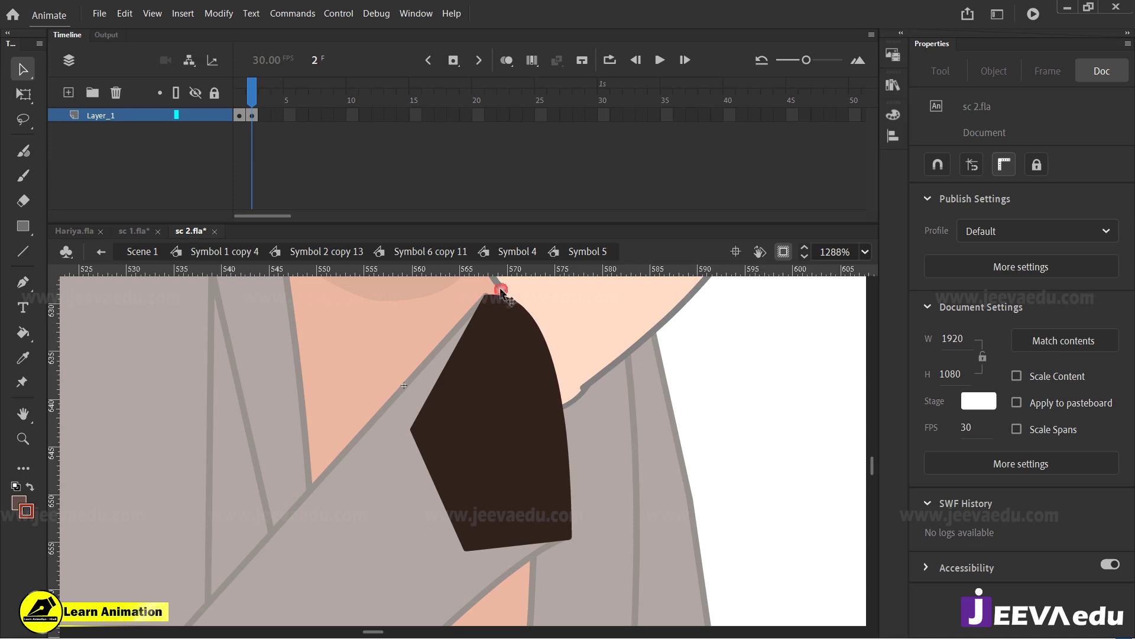
Step: Add a point on the cuff's outer edge and bulge the lower part outward into a rounded corner
left_click(568, 497)
left_click(594, 501)
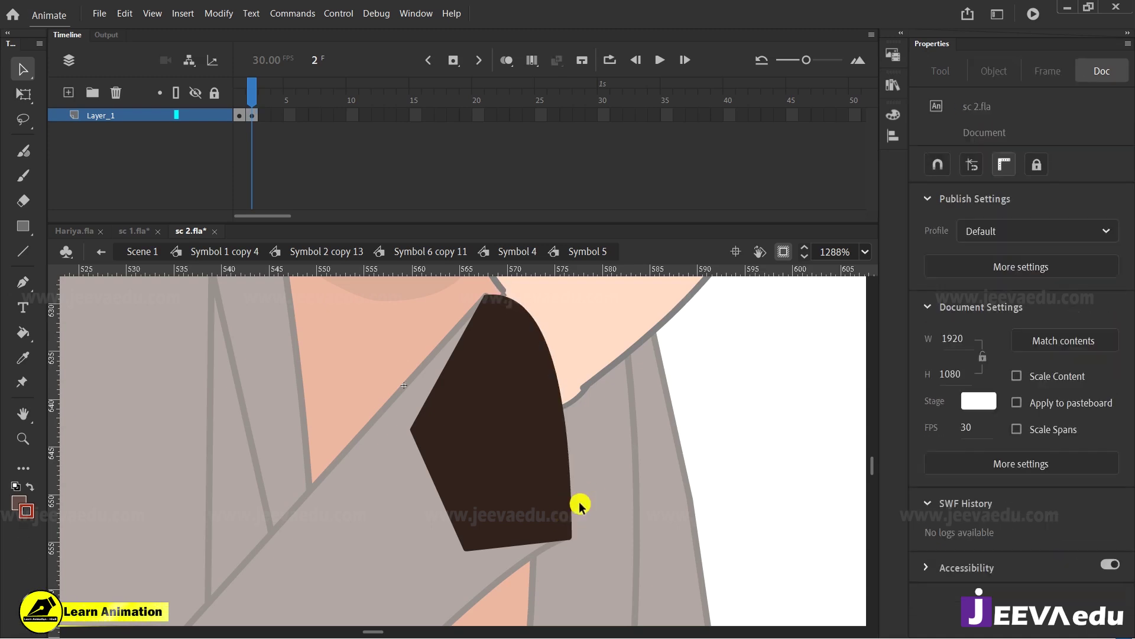
key("alt")
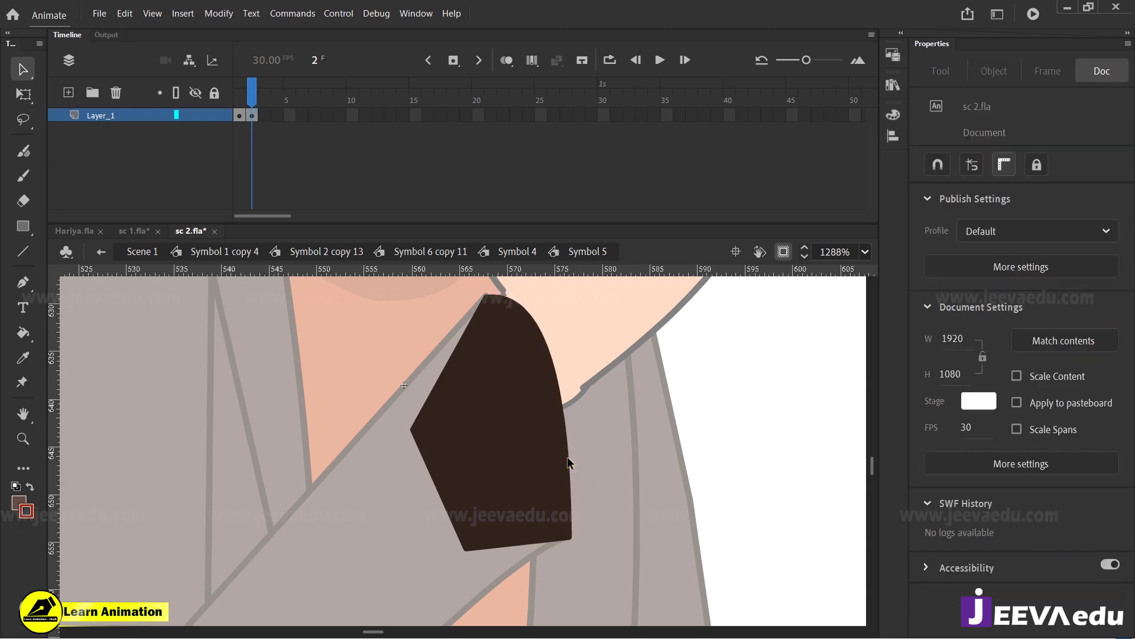
left_click_drag(565, 450, 583, 494)
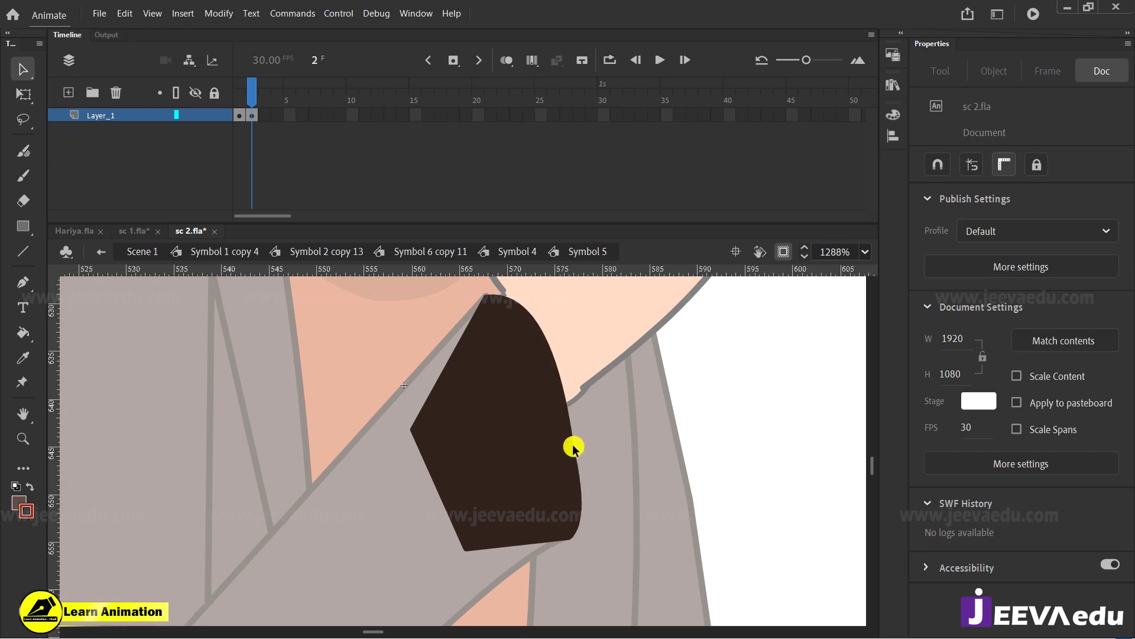
Step: Return to the inner cuff symbol's keyframe at frame 167 and switch the nested cuff to frame 2 with the Frame Picker
double_click(610, 534)
left_click(551, 439)
left_click(566, 365)
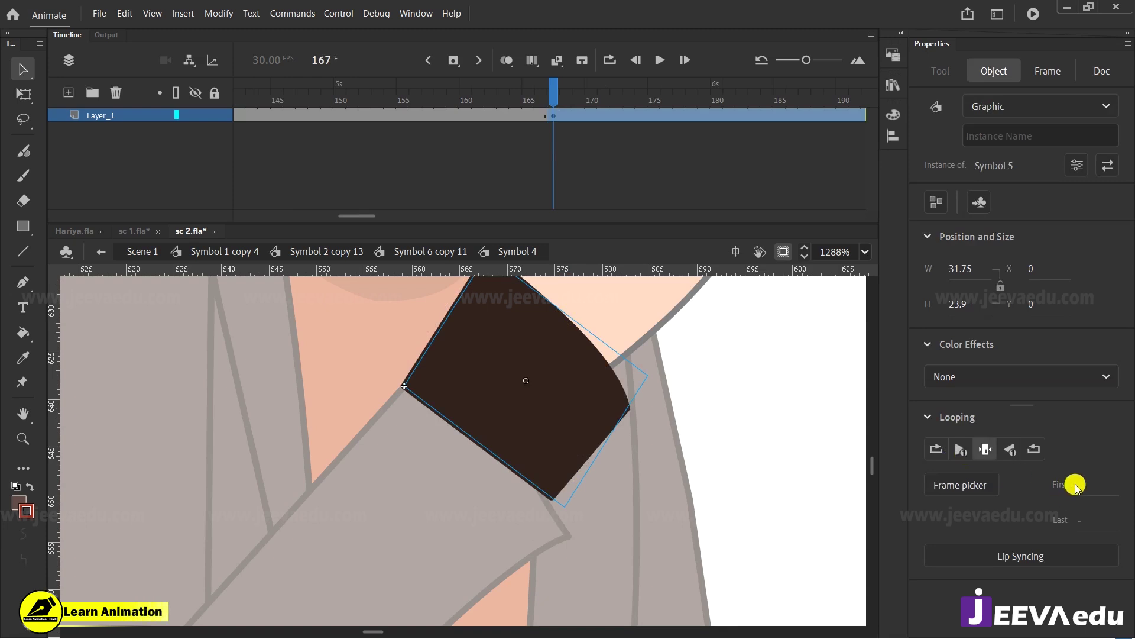
left_click(940, 486)
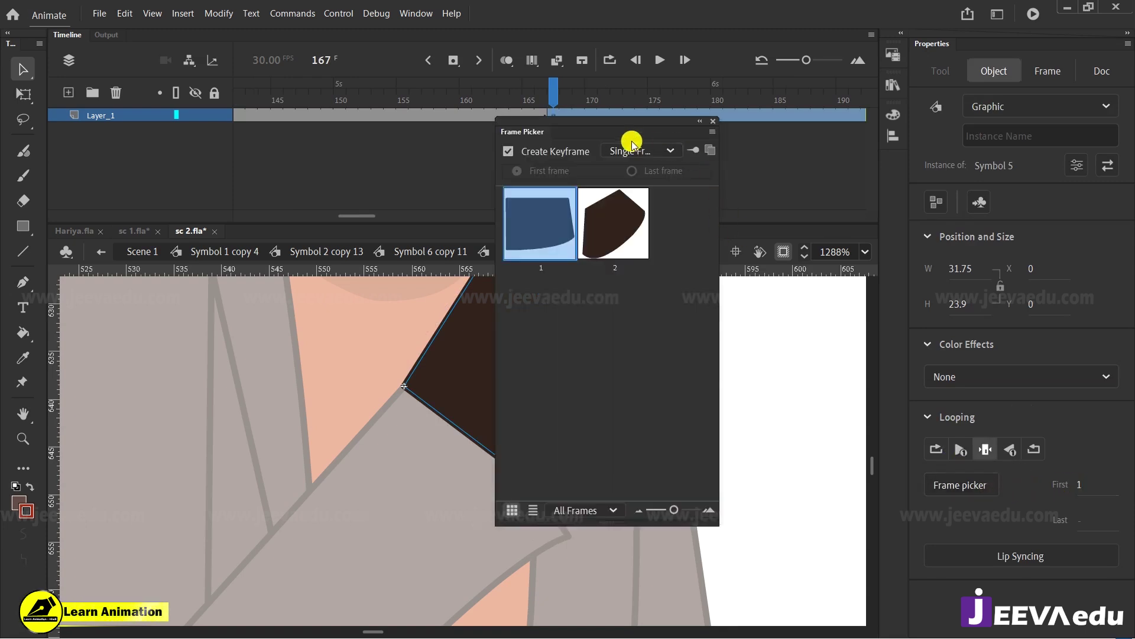
left_click_drag(627, 123, 764, 160)
left_click(756, 253)
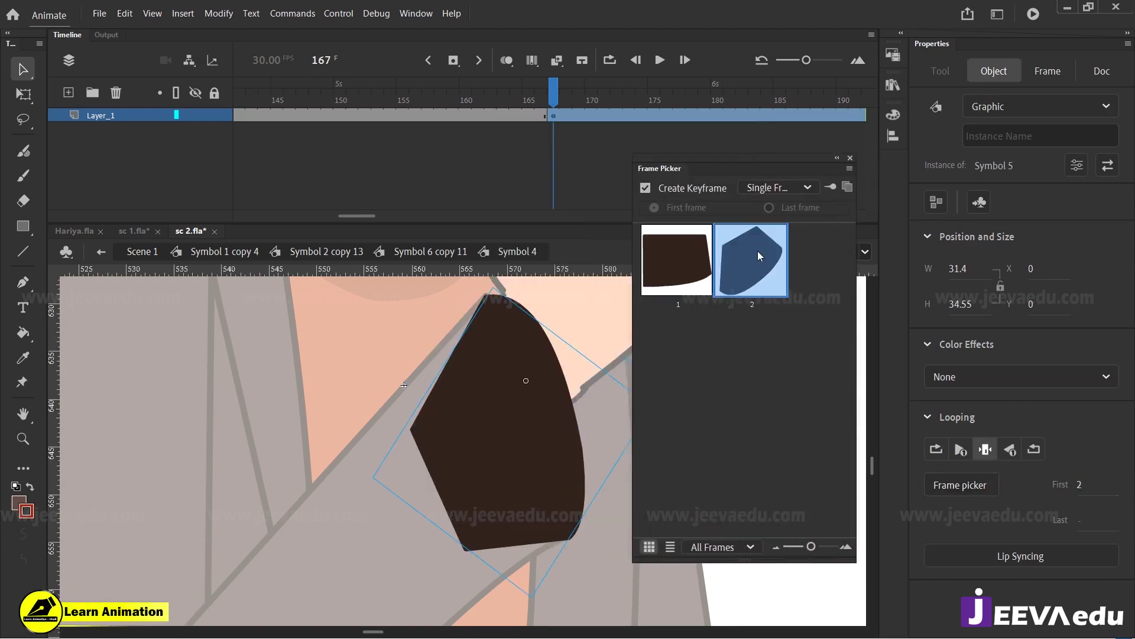
left_click(852, 160)
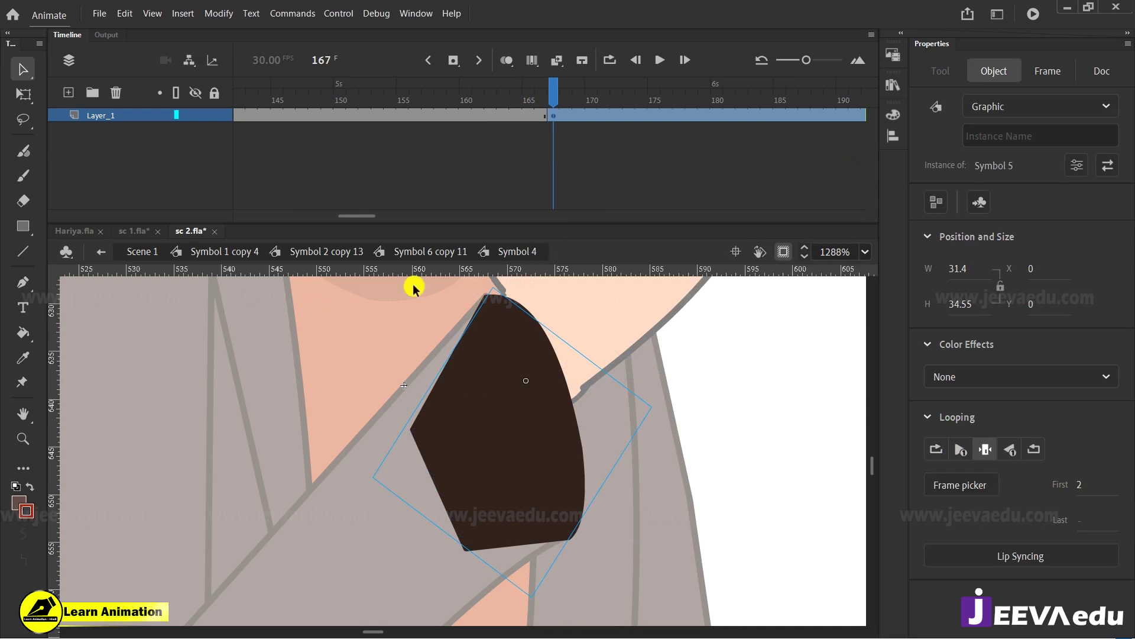
Step: Return to the forearm symbol and examine how the reshaped inner cuff fits between the wrist and sleeve
double_click(405, 305)
left_click(578, 496)
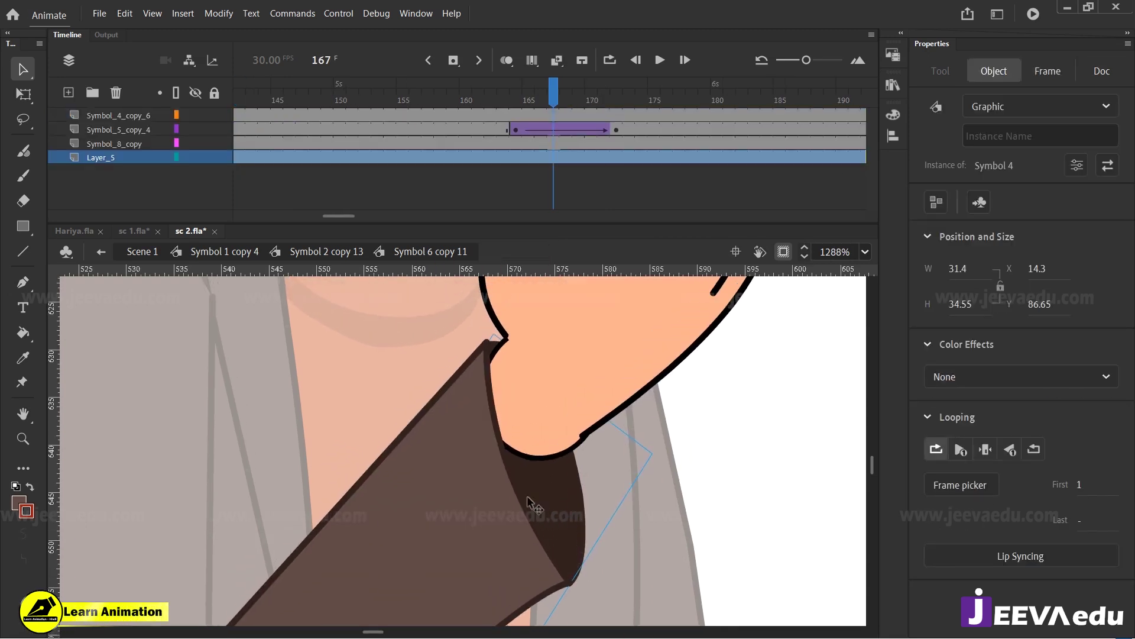
key("z")
left_click(473, 434, "alt")
left_click(478, 480)
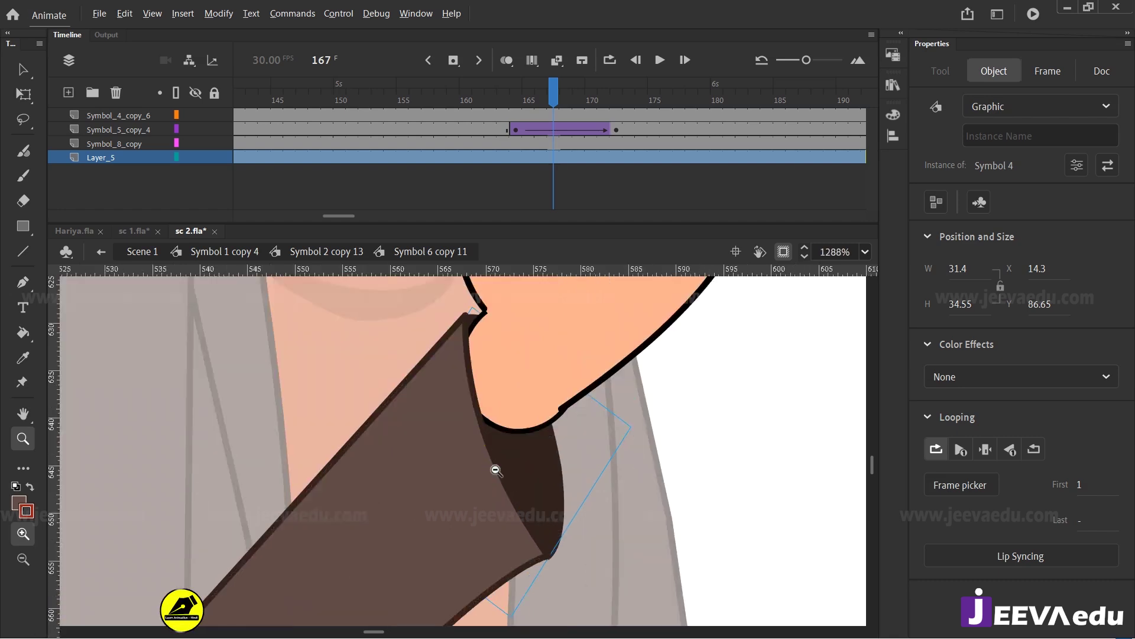
key("ctrl+minus")
left_click(446, 427)
key("v")
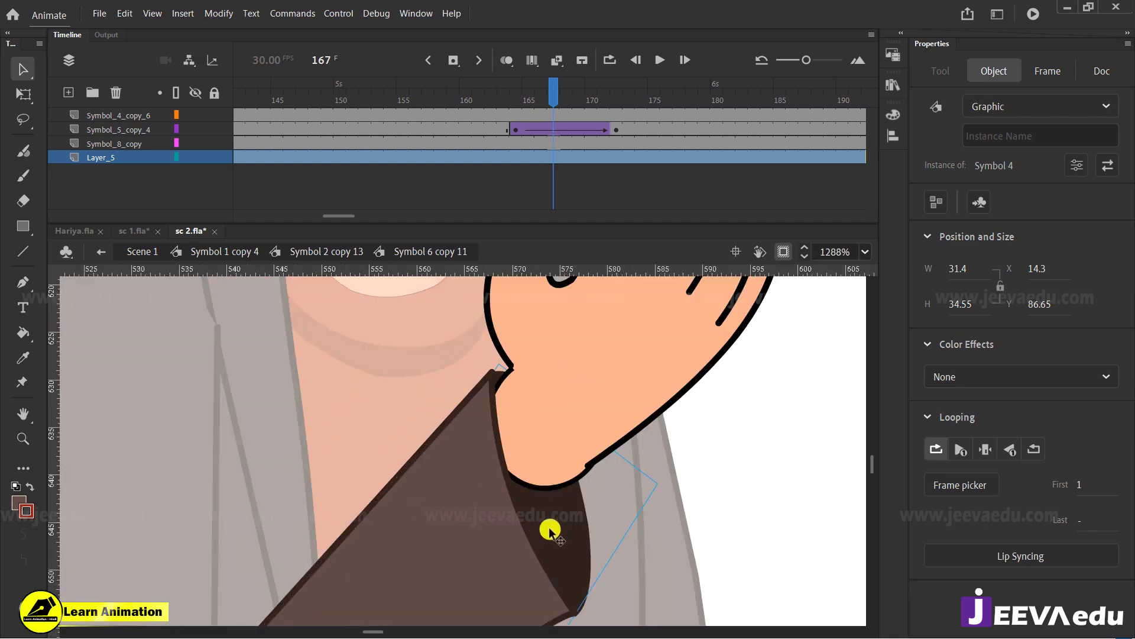
Step: Reopen the nested cuff's frame 2 shape and fine-tune its upper corner and lower outer edge
double_click(550, 525)
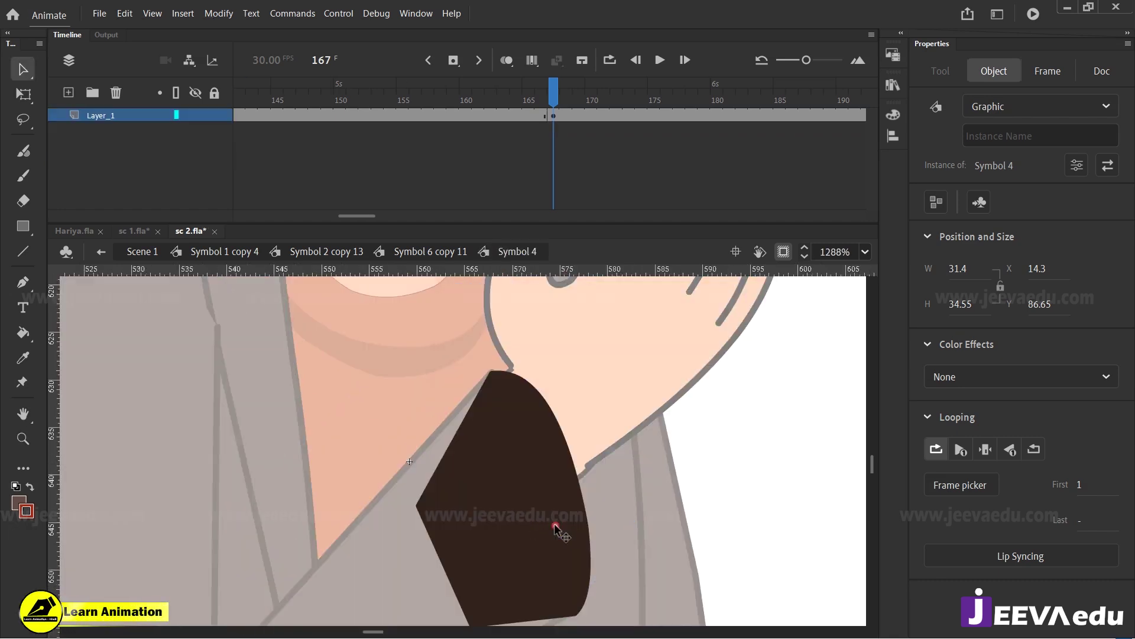
left_click(530, 484)
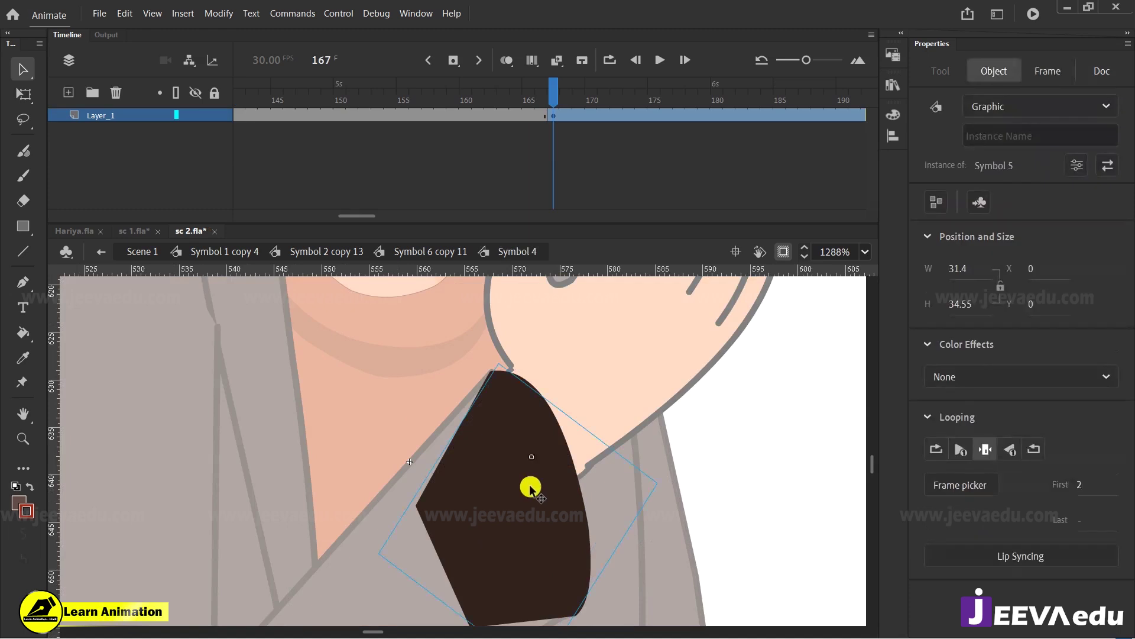
double_click(499, 453)
left_click(519, 395)
left_click(527, 388)
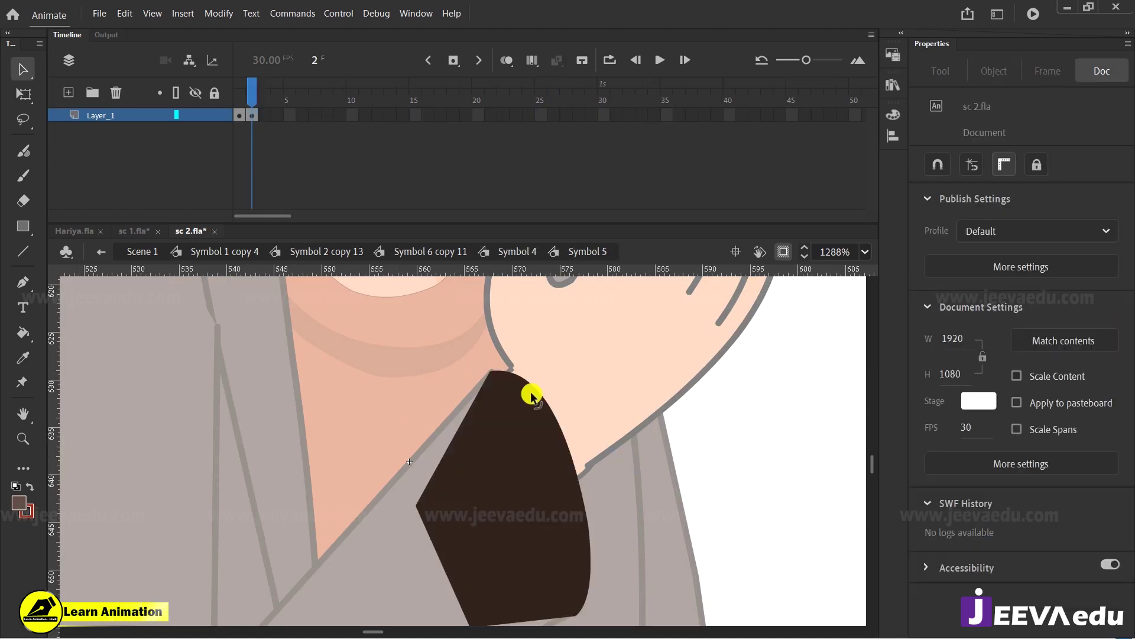
left_click_drag(494, 371, 495, 367)
left_click_drag(583, 519, 580, 521)
Step: Go back to the forearm symbol and check the adjusted cuff together with the whole hand
left_click(454, 251)
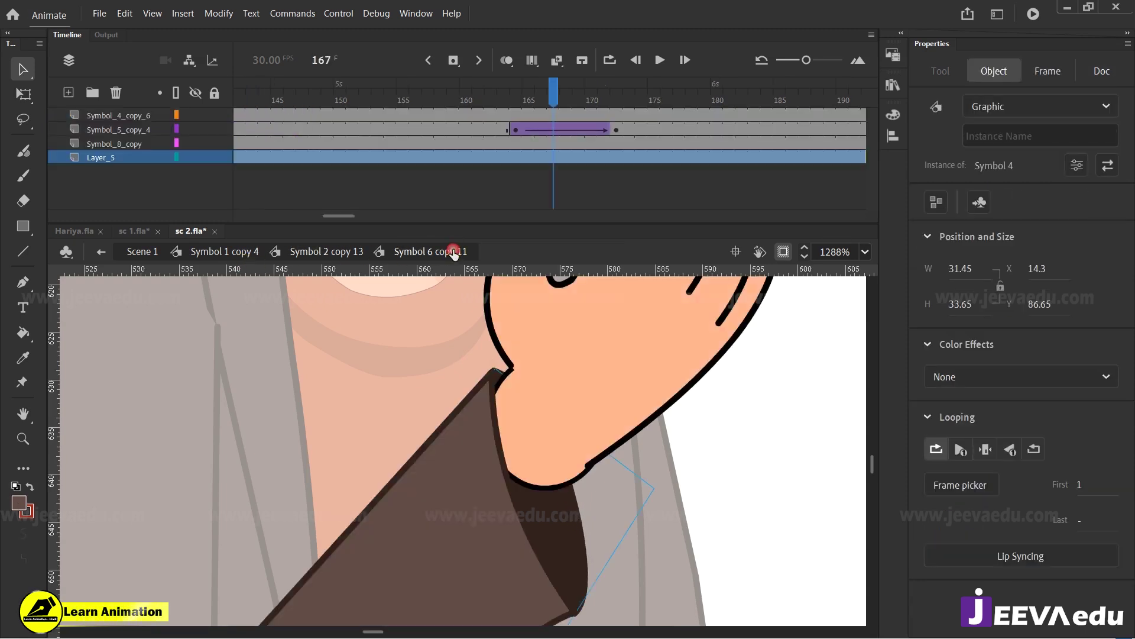
key("z")
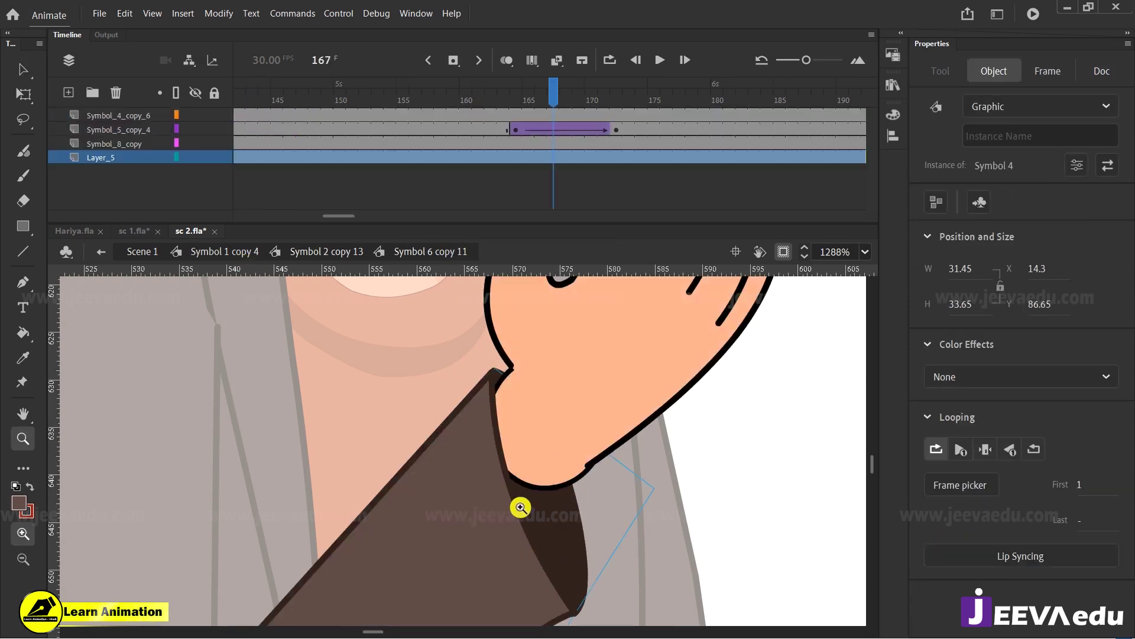
left_click(481, 495, "alt")
left_click_drag(494, 451, 537, 511)
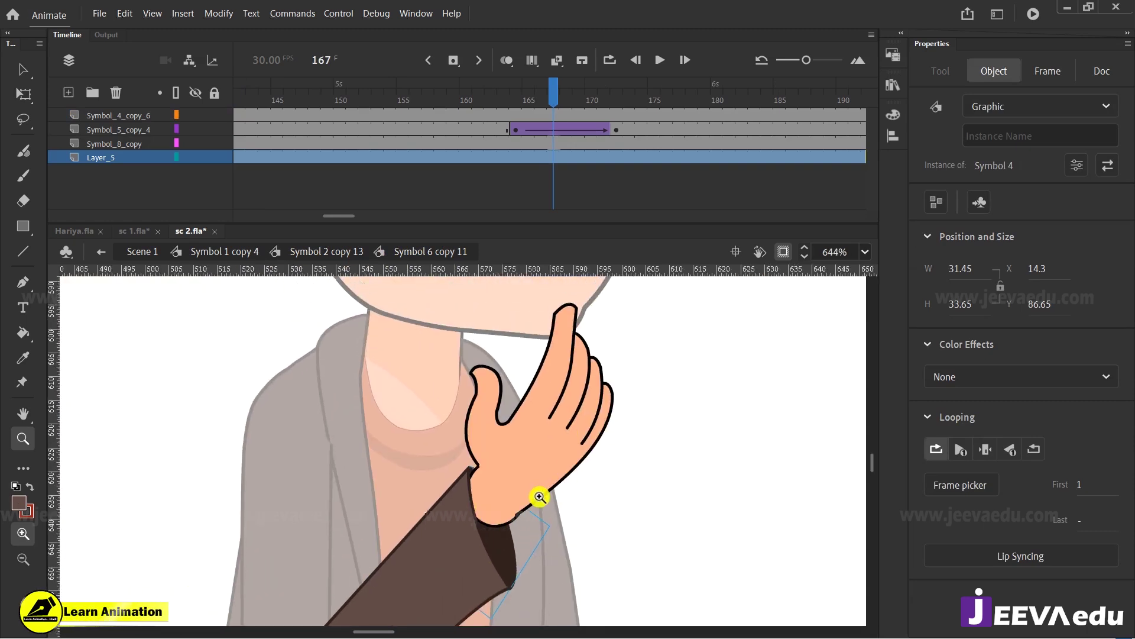
Step: Keyframe the wrist circle on Symbol_8_copy at frames 164 and 172 and create a classic tween between them
left_click(542, 96)
left_click_drag(544, 106, 614, 132)
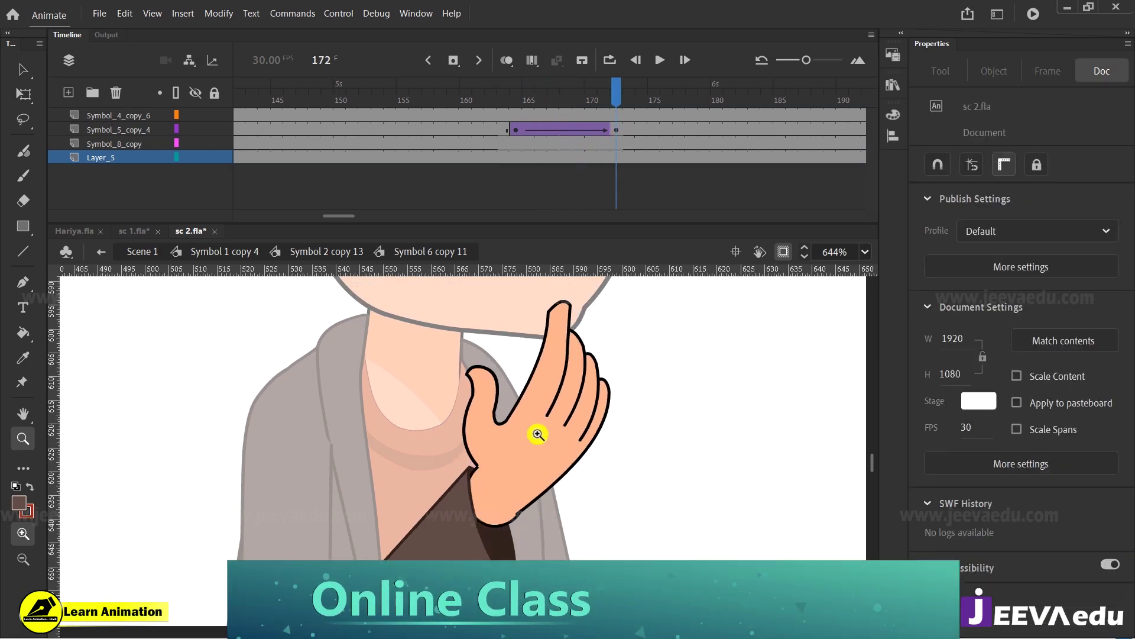
key("v")
left_click(561, 449)
left_click(502, 519)
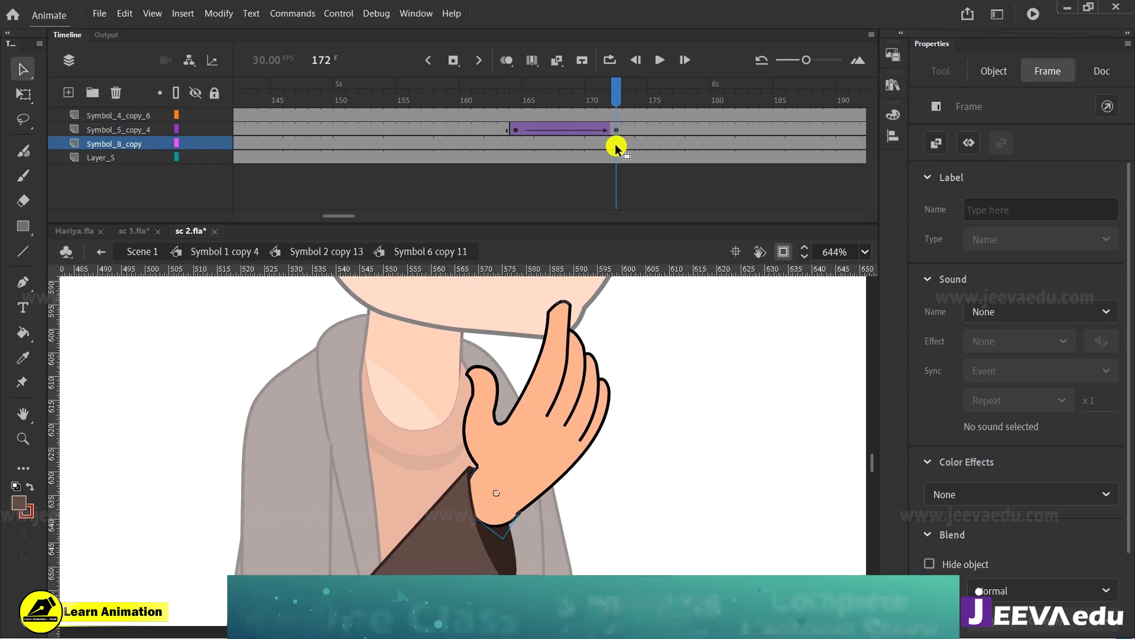
left_click(525, 144)
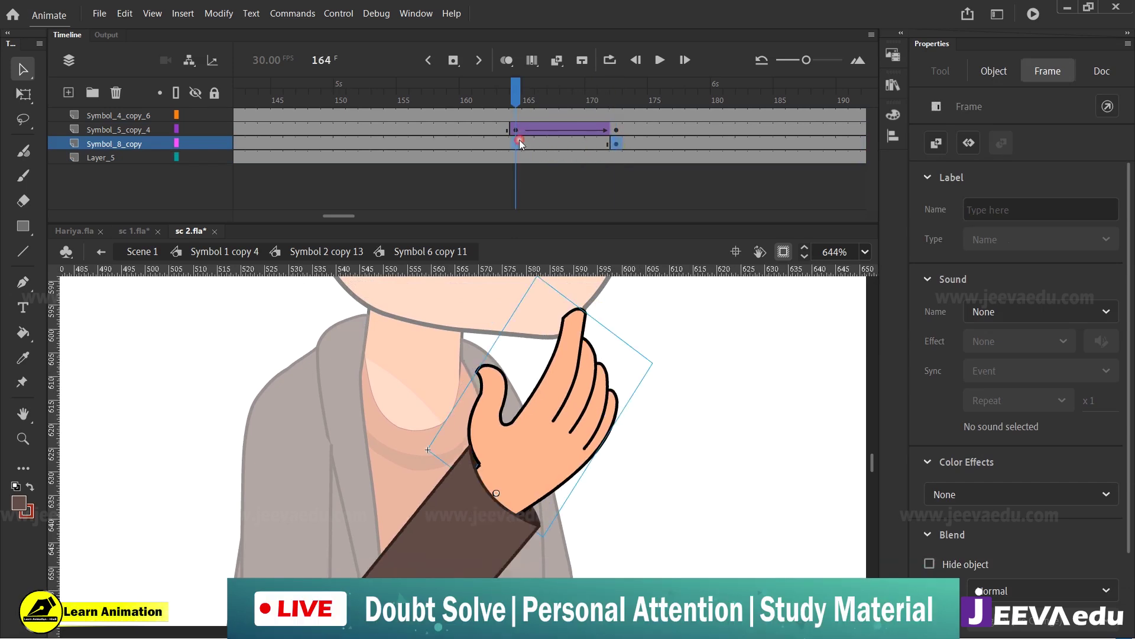
right_click(552, 144)
left_click(619, 152)
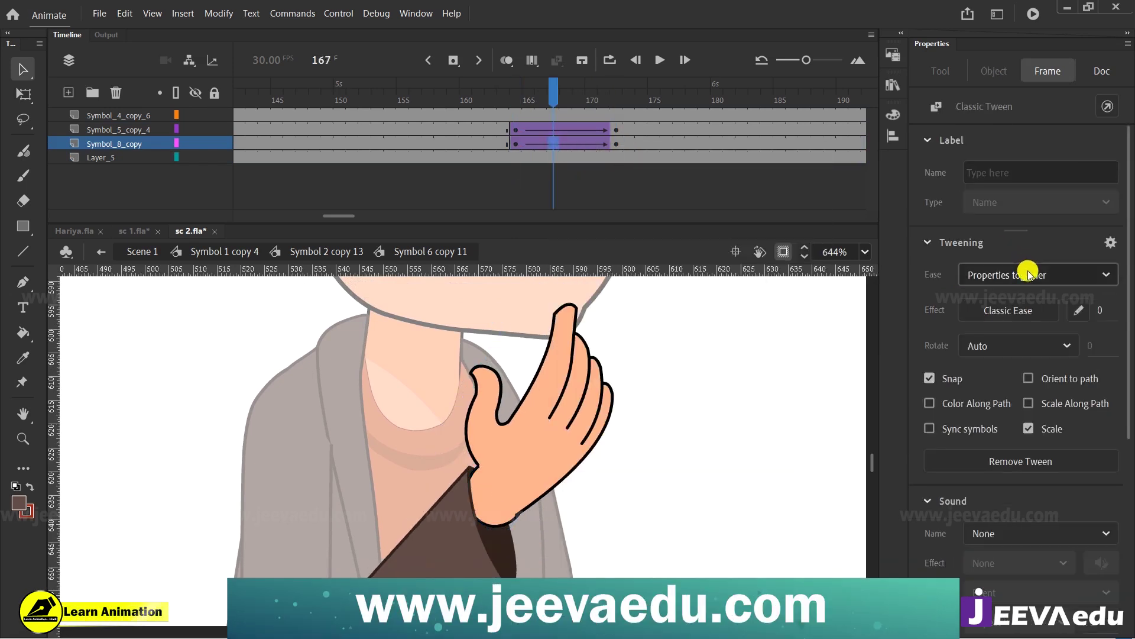
left_click(557, 133)
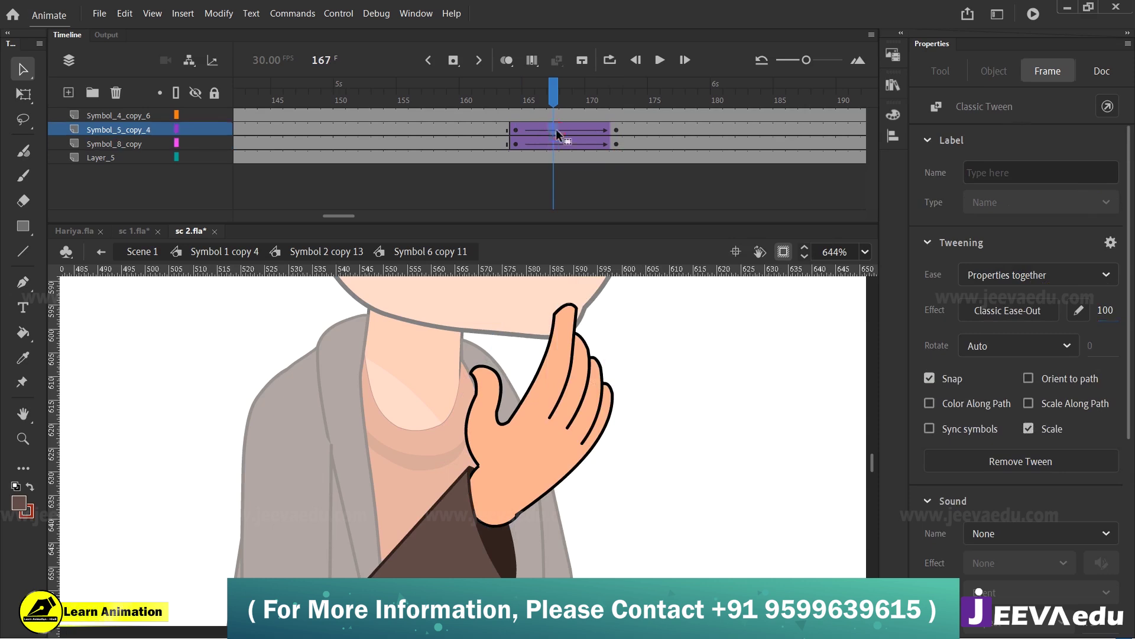
Step: Shift the hand and wrist circle together slightly down and left at frame 172 to seat them in the sleeve
left_click(615, 129)
left_click(616, 143)
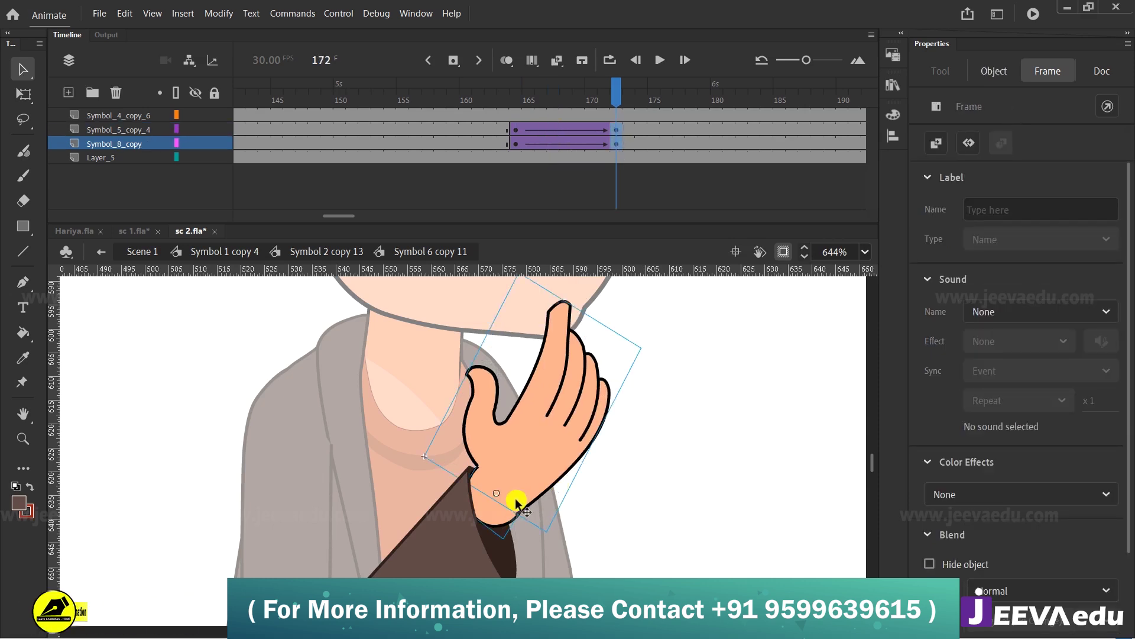
left_click_drag(526, 470, 522, 474)
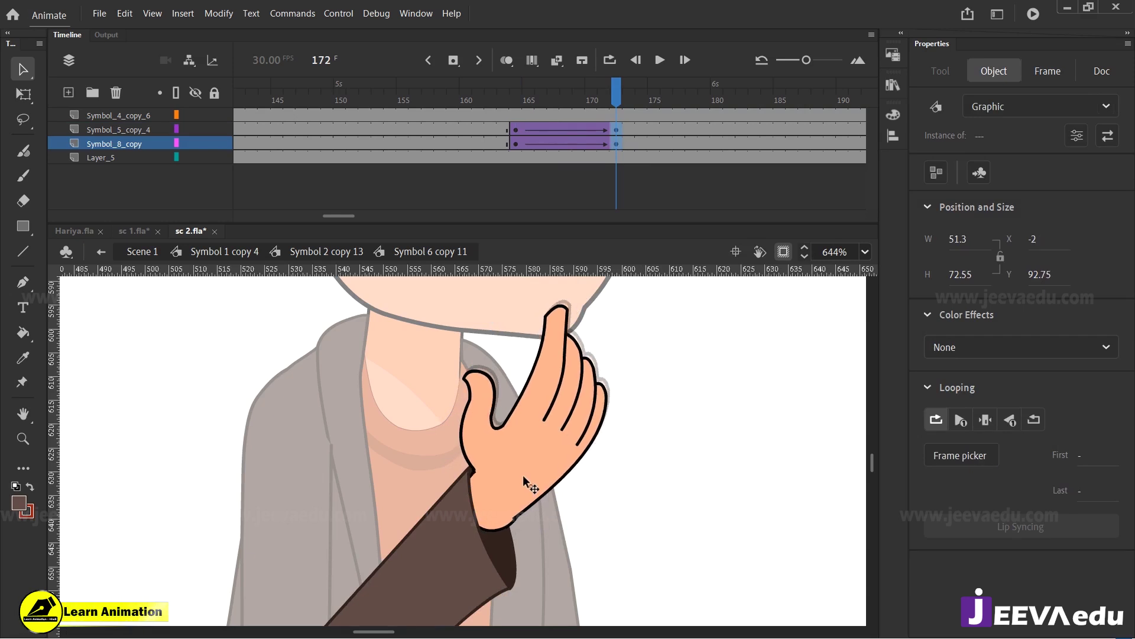
left_click(587, 519)
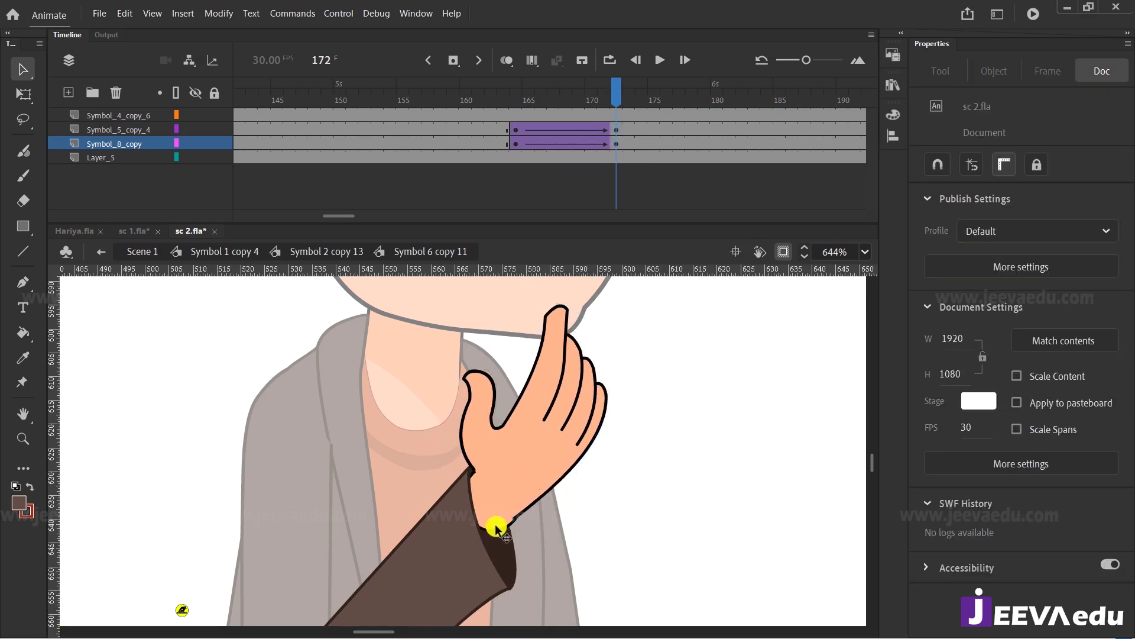
left_click_drag(543, 551, 554, 509)
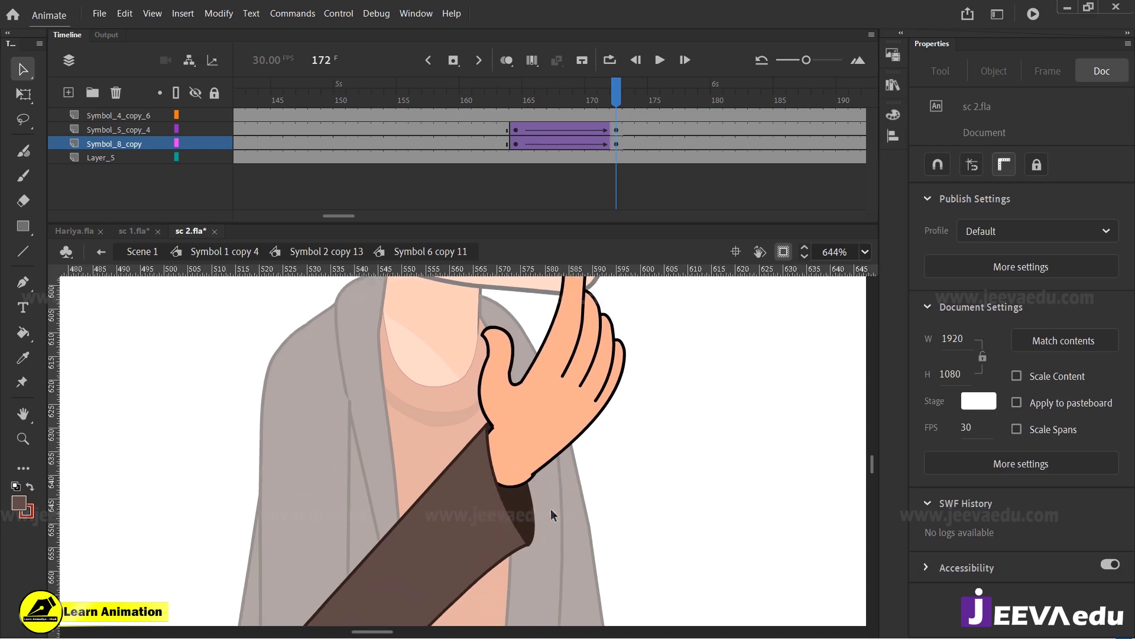
scroll(527, 479, "down", 2)
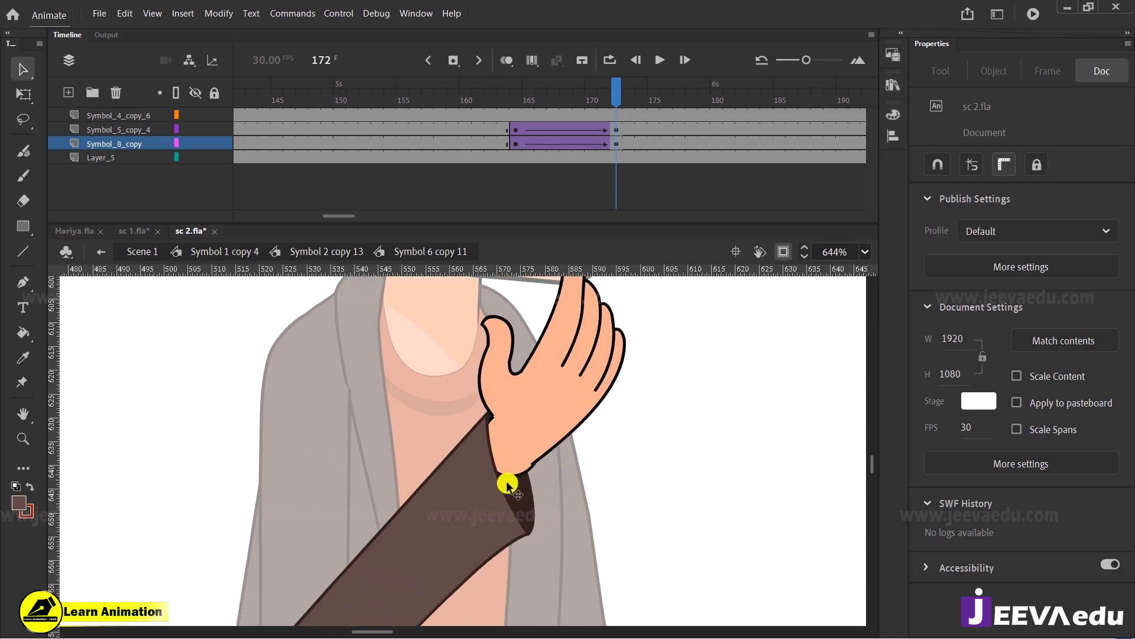
left_click_drag(588, 97, 613, 136)
Step: Open the wrist circle's symbol and sample its skin fill and black outline as the current fill and stroke colours
left_click(509, 475)
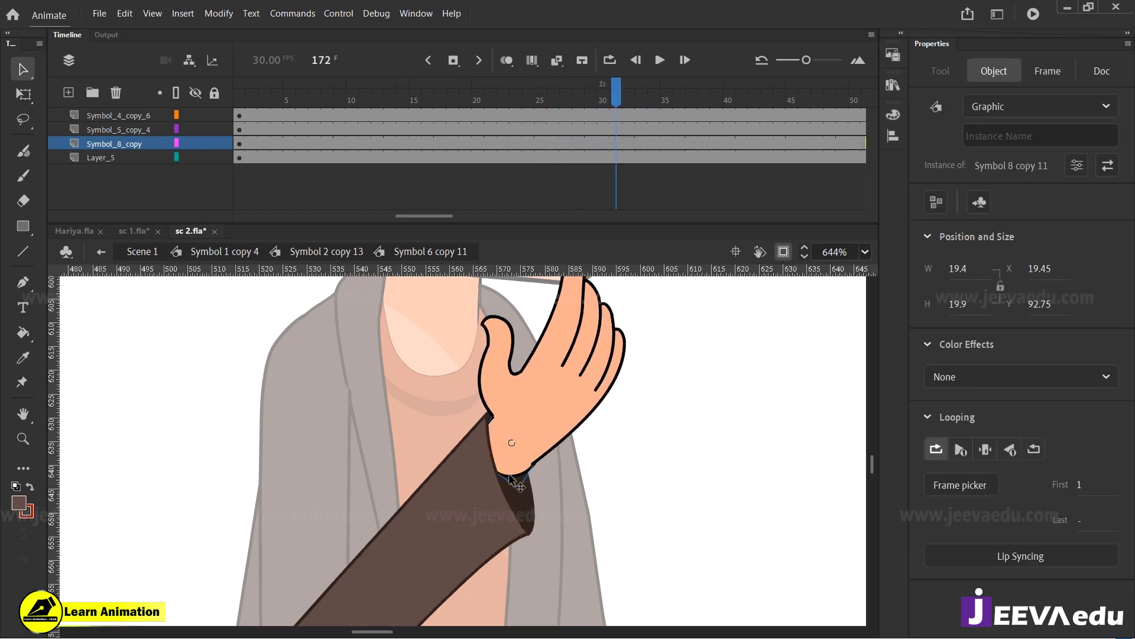
double_click(509, 477)
left_click(510, 493)
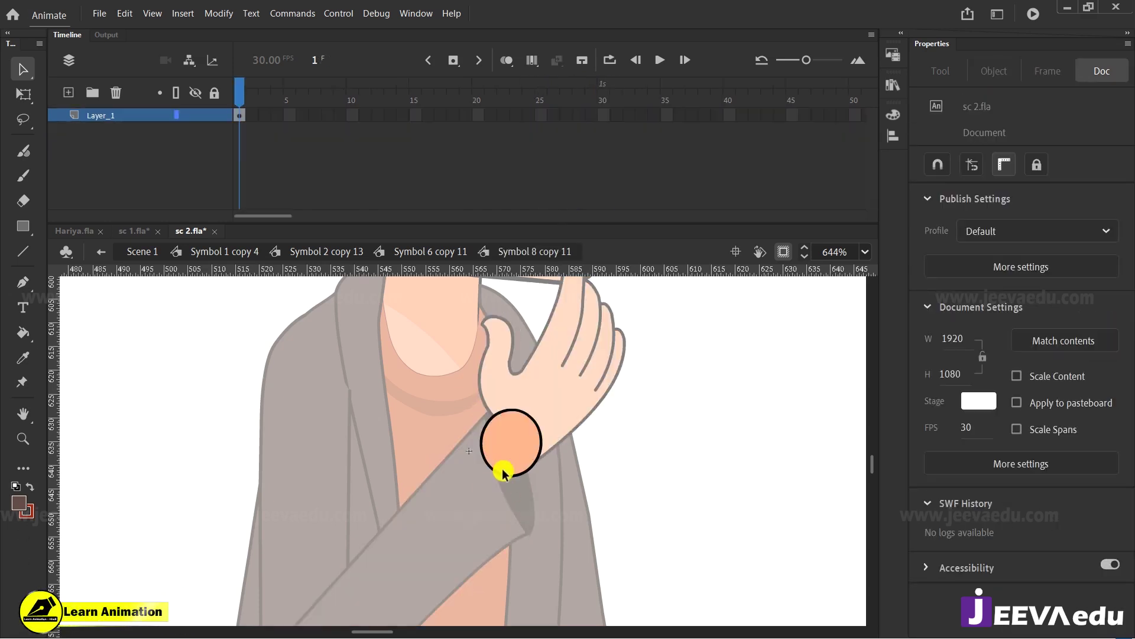
key("i")
left_click(507, 451)
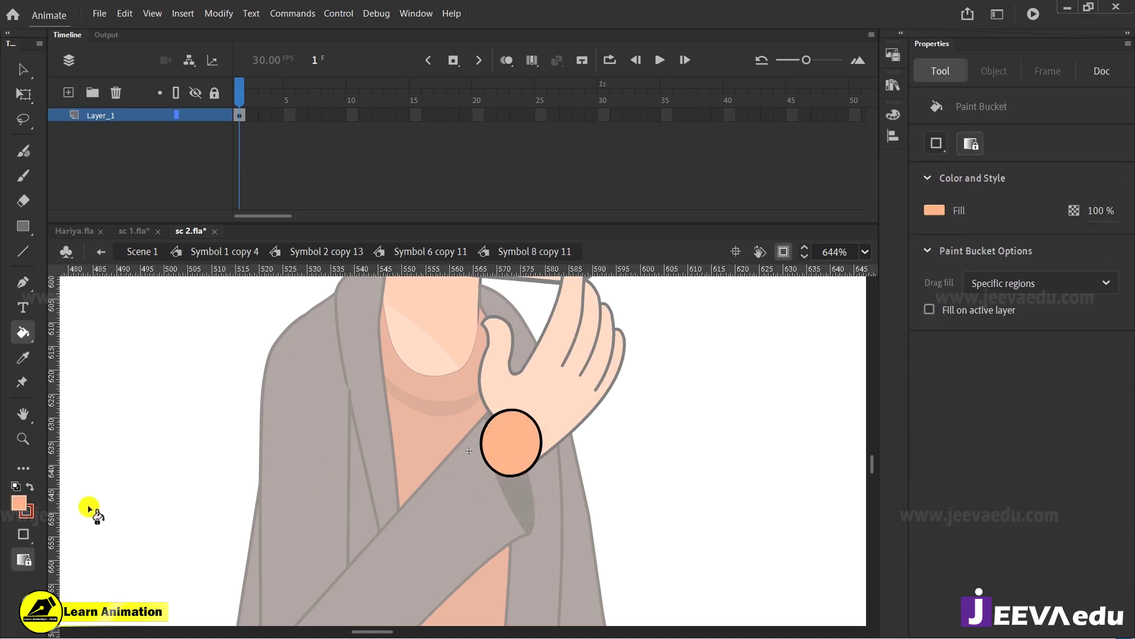
left_click(34, 513)
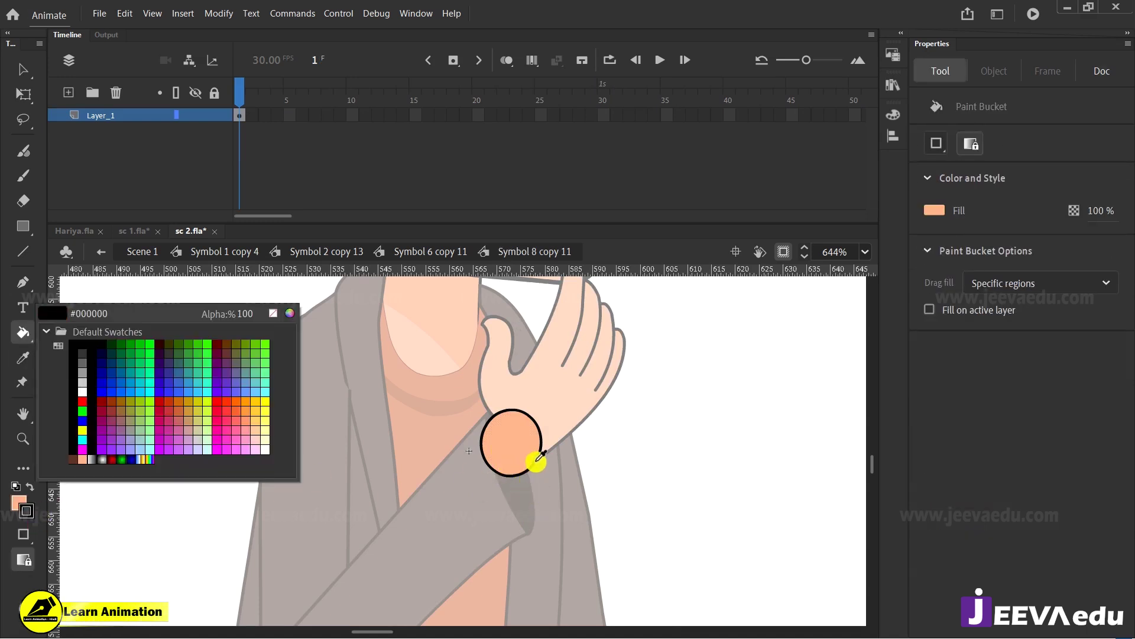
left_click(536, 456)
Step: Draw a skin-coloured, black-outlined rectangle on a new layer and place it beside the wrist circle, over the sleeve
left_click(69, 93)
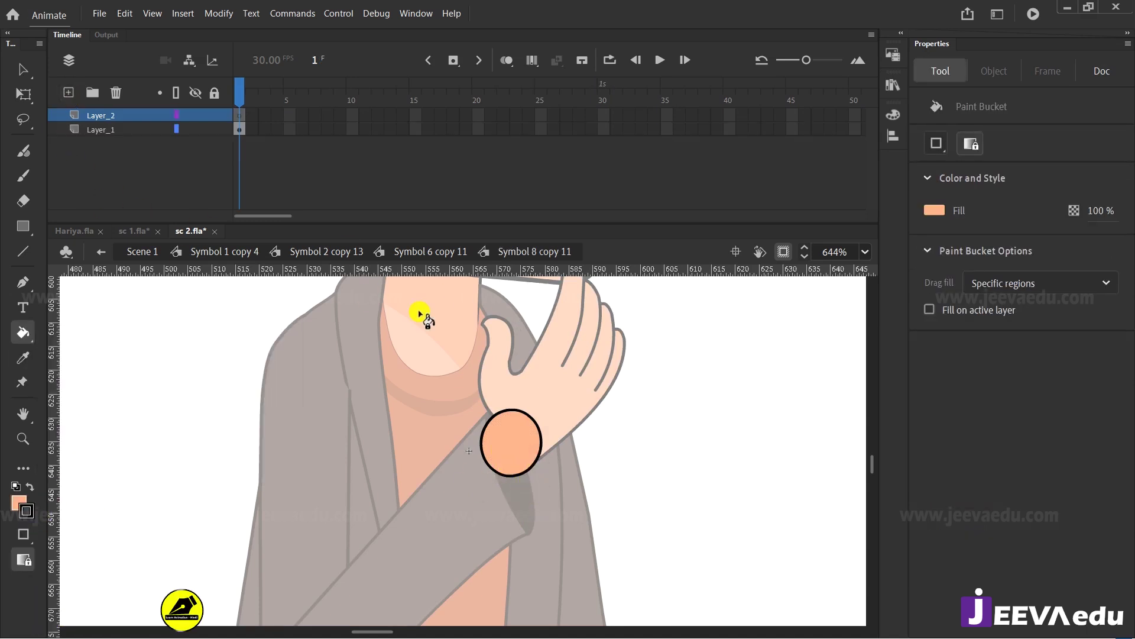
left_click(23, 225)
mouse_move(309, 368)
left_mouse_down()
mouse_move(370, 446)
mouse_move(384, 485)
mouse_move(436, 537)
left_mouse_up()
key("v")
left_click(343, 414)
Step: Reshape the rectangle into a slanted forearm along the sleeve, joining its corners to the wrist circle and deleting the edge between them
left_click_drag(460, 490, 486, 428)
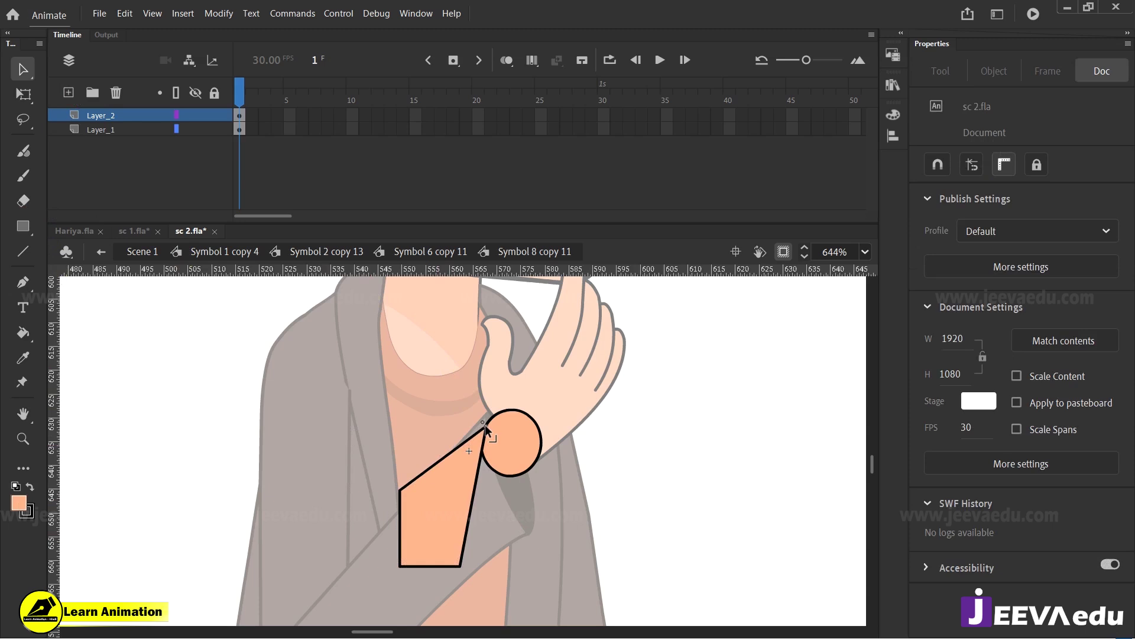
left_click(471, 521)
key("Delete")
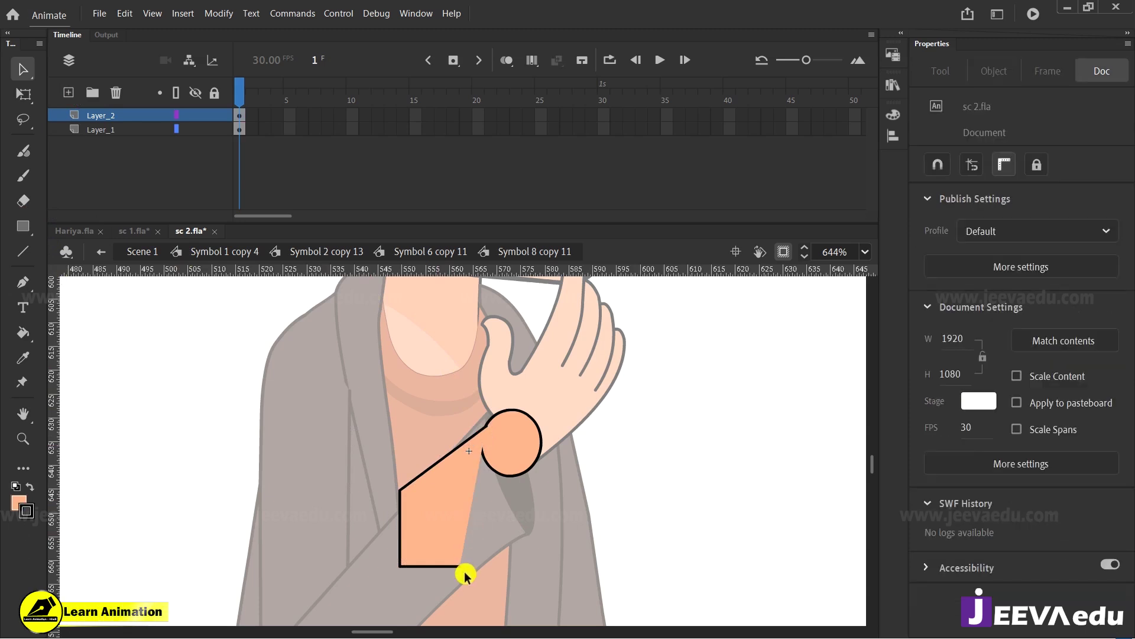
left_click_drag(458, 568, 528, 465)
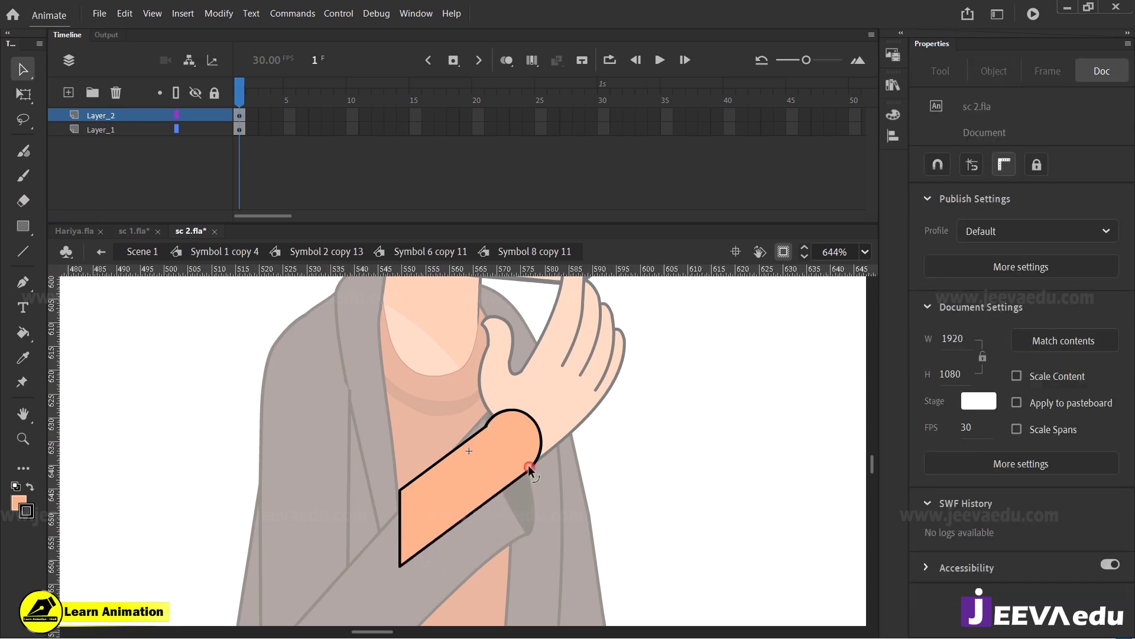
left_click_drag(400, 560, 409, 592)
left_click_drag(400, 489, 398, 516)
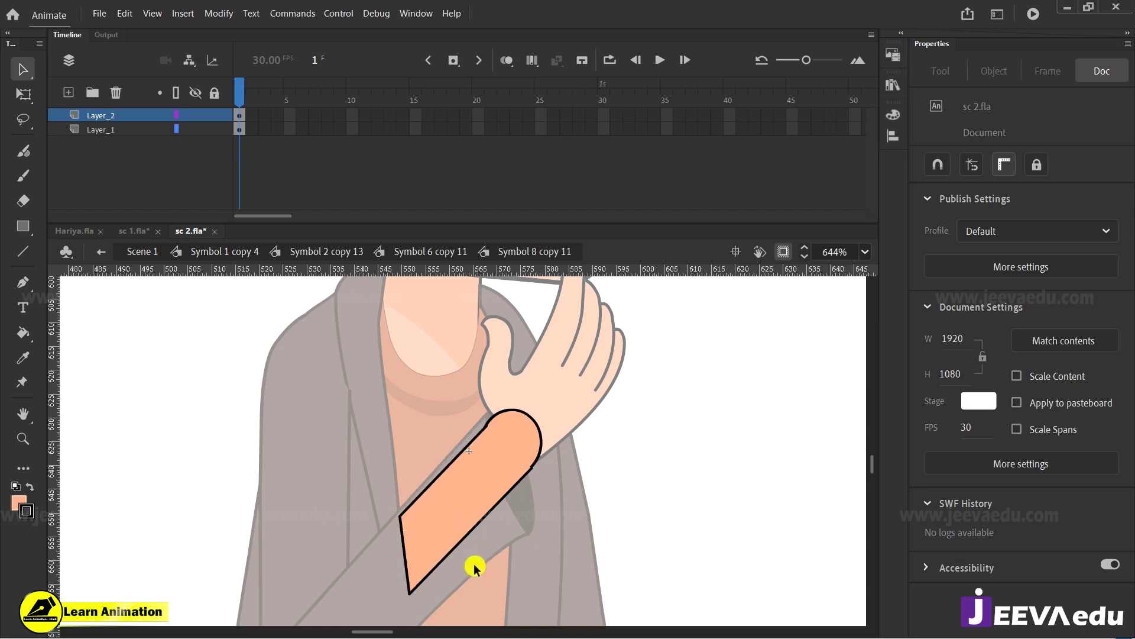
left_click_drag(412, 592, 424, 598)
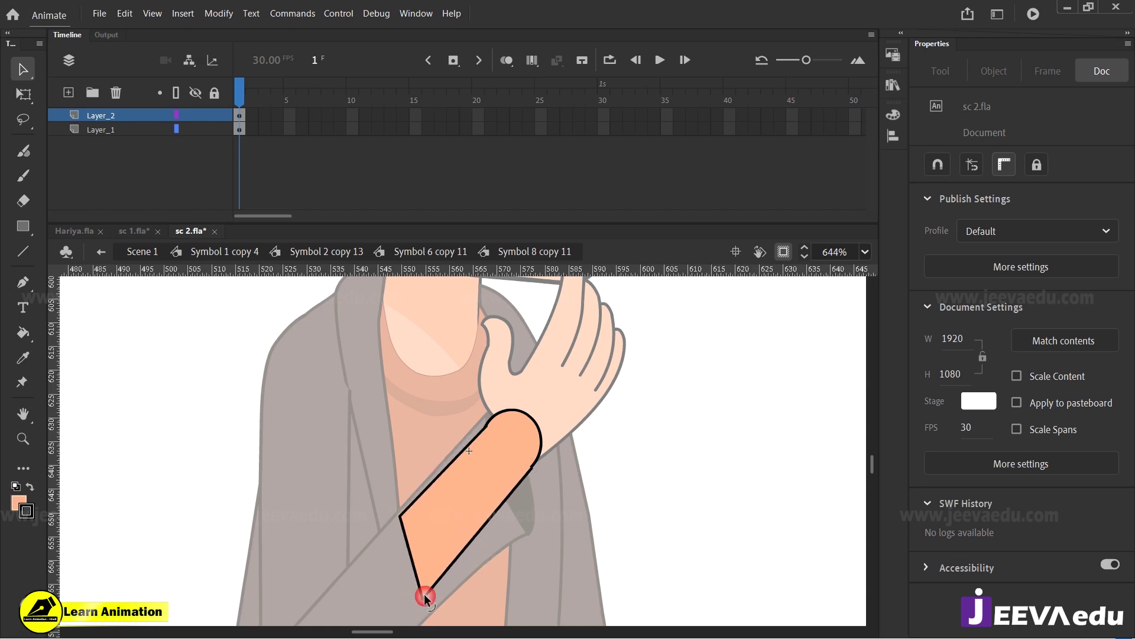
Step: Align both ends of the forearm outline with the edge of the wrist circle for smooth junctions
key("z")
left_click(461, 490)
left_click(524, 421)
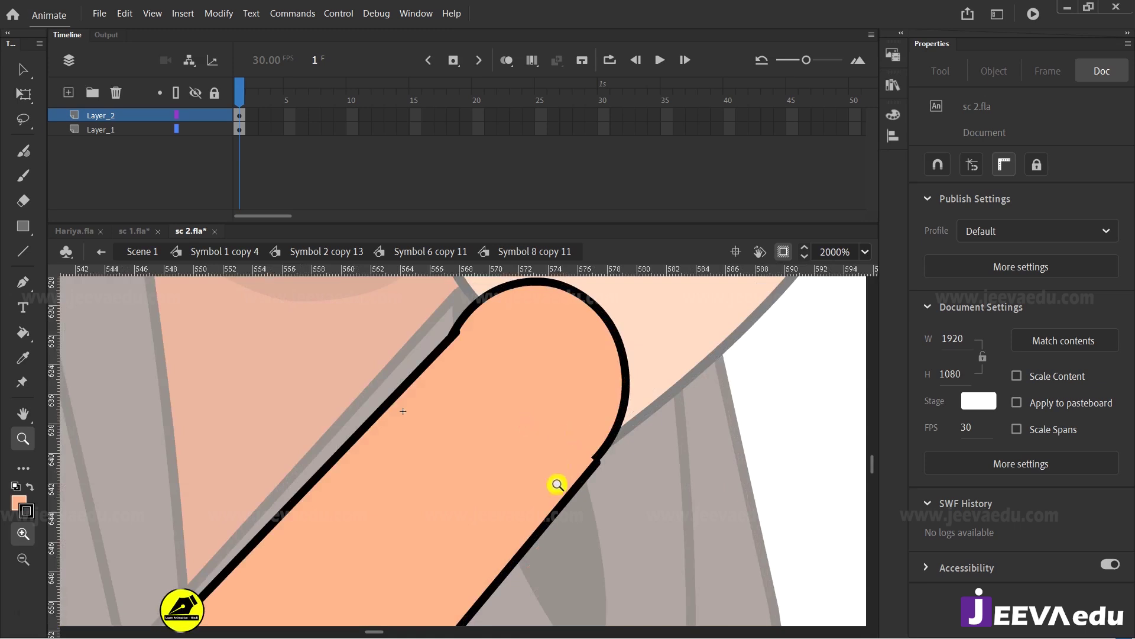
left_click_drag(609, 469, 599, 455)
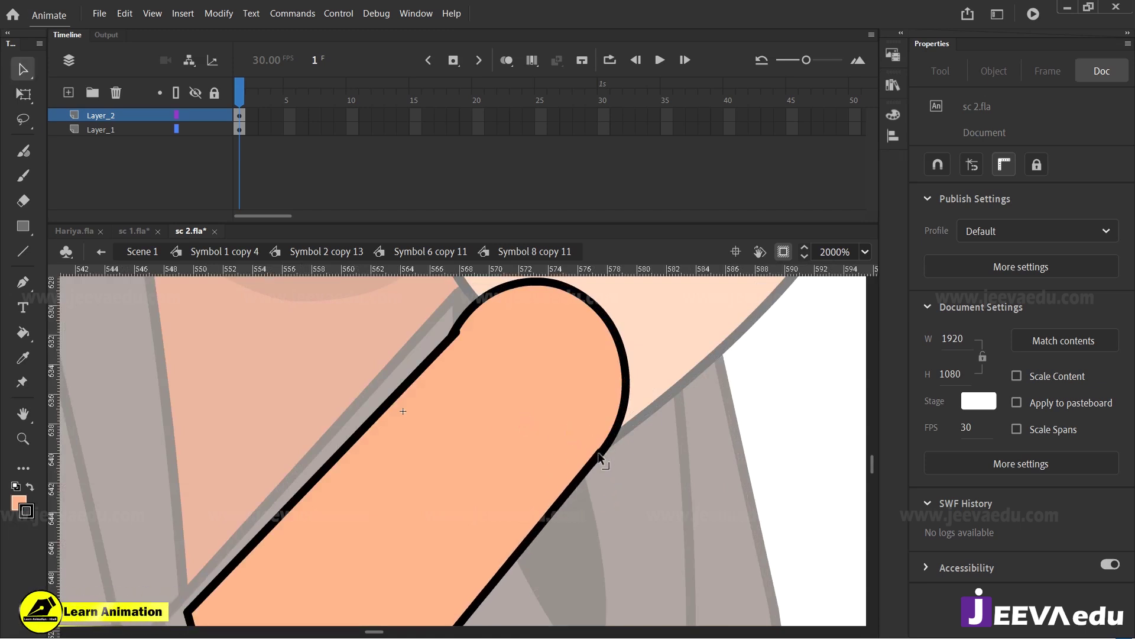
left_click_drag(455, 330, 461, 324)
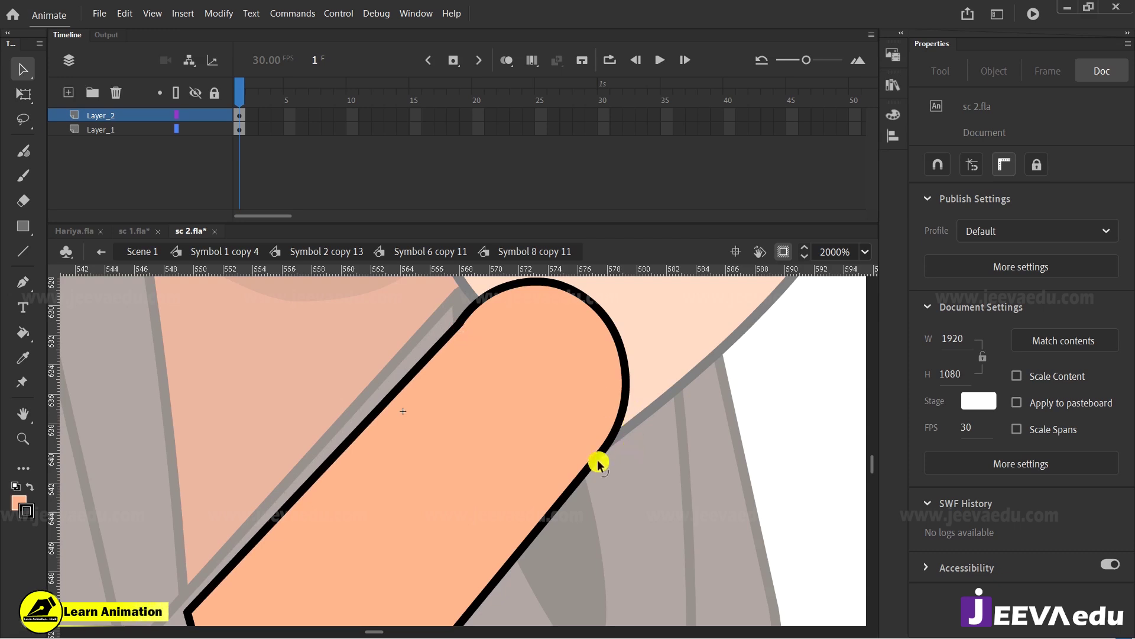
key("z")
left_click(482, 479, "alt")
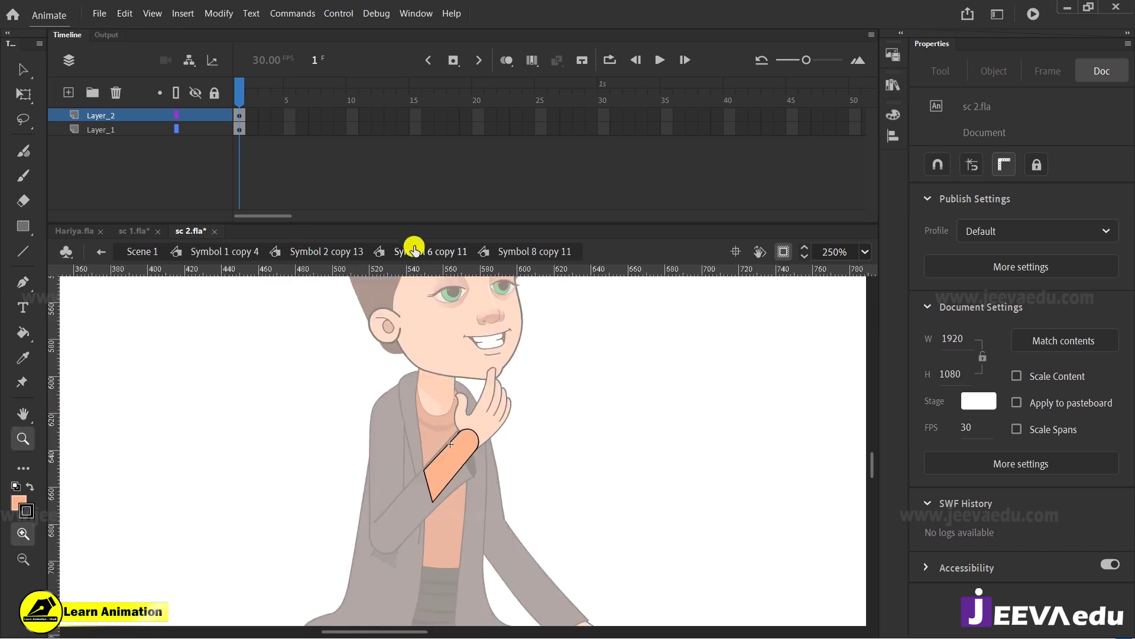
Step: Return to the Symbol 6 copy 11 timeline and examine how the extended wrist sits inside the sleeve around frame 172
left_click(414, 252)
left_click(464, 458)
left_click(478, 455)
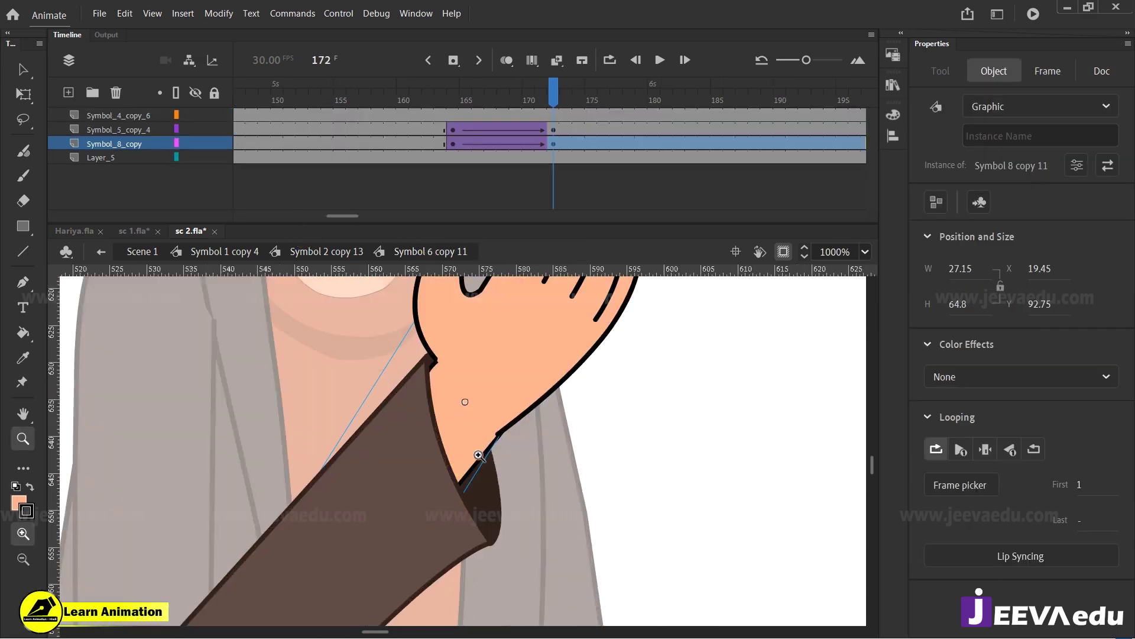
key("v")
key("z")
left_click(440, 440, "alt")
key("v")
left_click(490, 466)
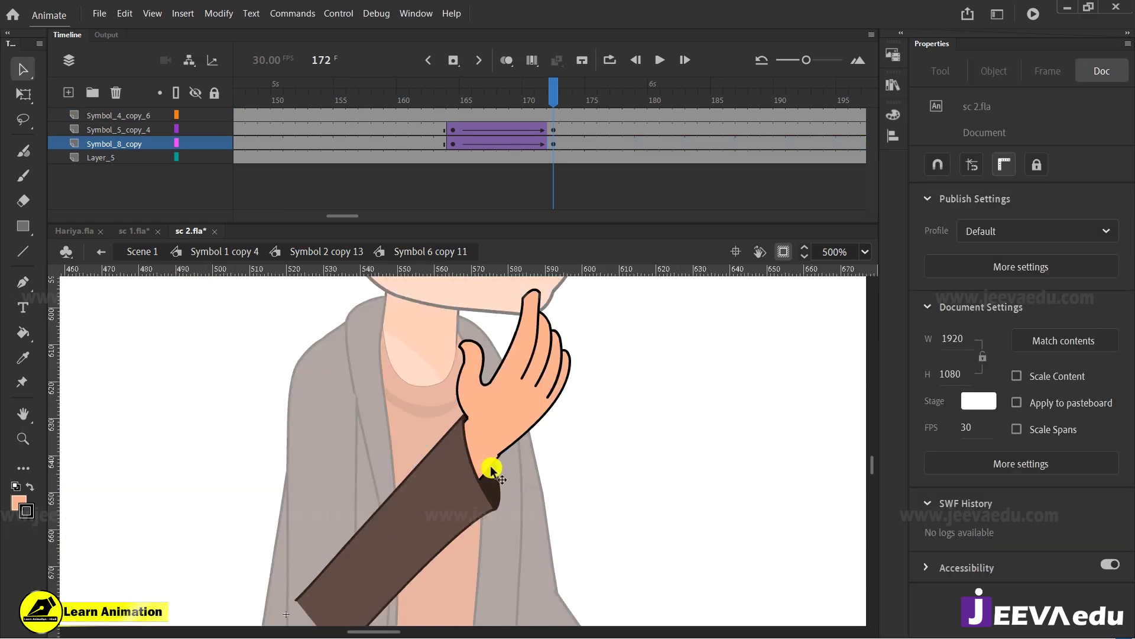
mouse_move(550, 132)
left_mouse_down()
mouse_move(453, 135)
mouse_move(547, 136)
left_mouse_up()
key("z")
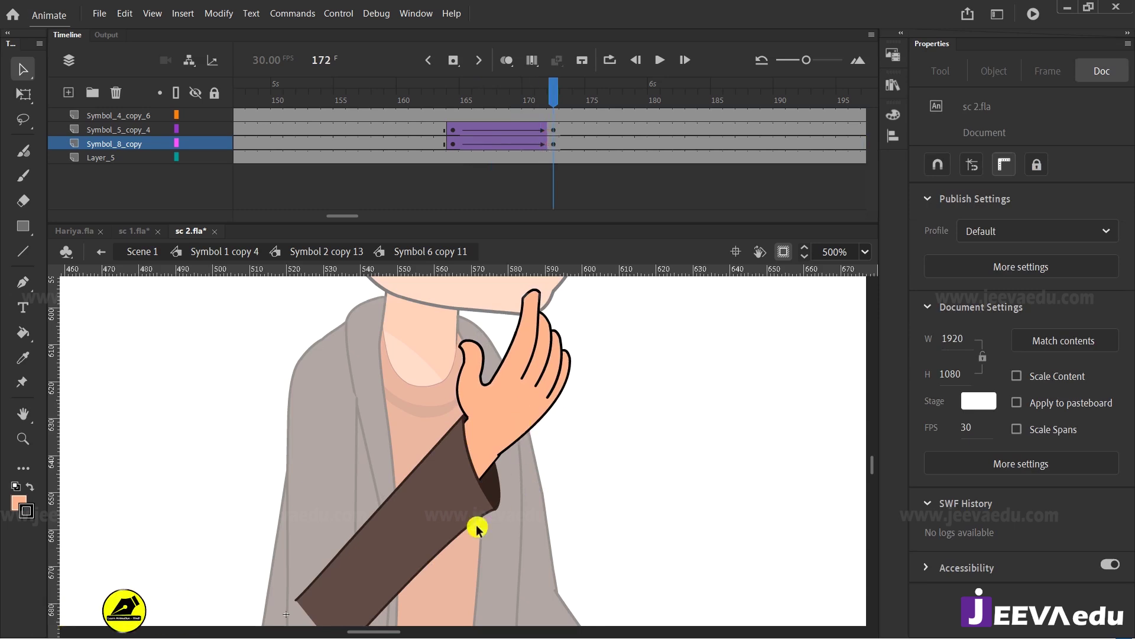
left_click(445, 482, "alt")
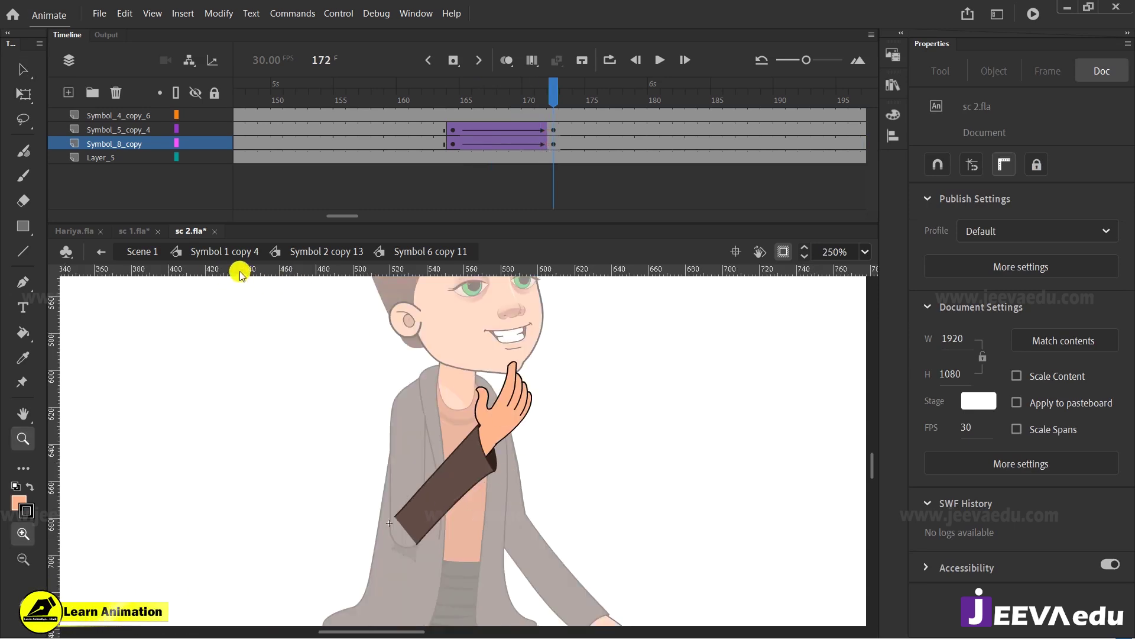
Step: Go back to Symbol 1 copy 4 and examine the boy's hand-to-chin pose up close and in full around frames 171 and 172
left_click(200, 251)
left_click_drag(533, 432, 545, 489)
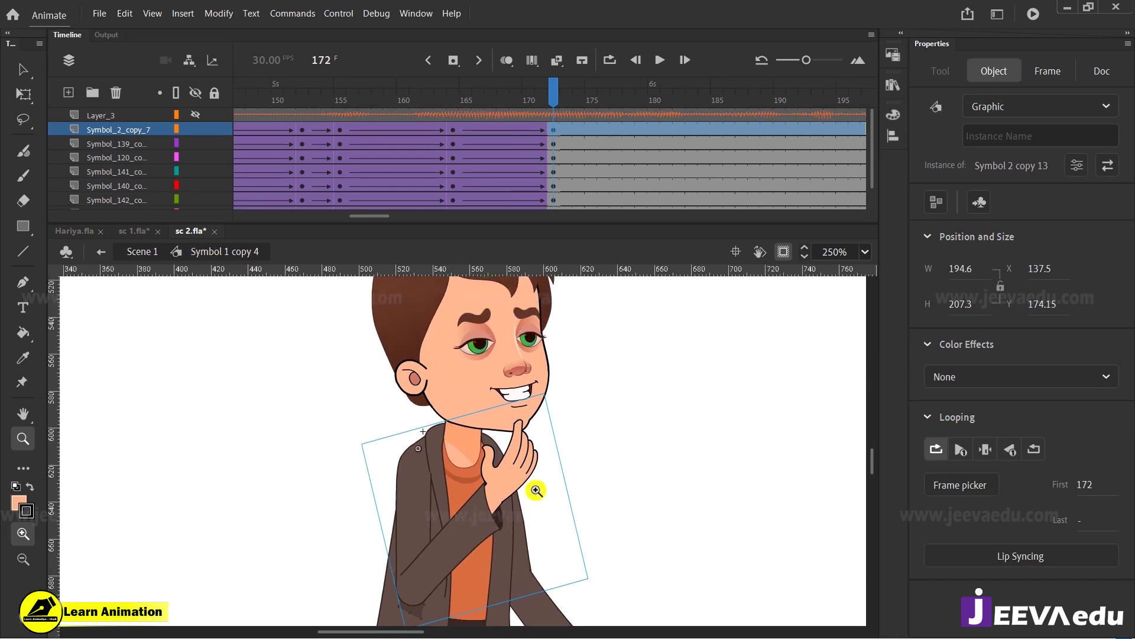
left_click(536, 490)
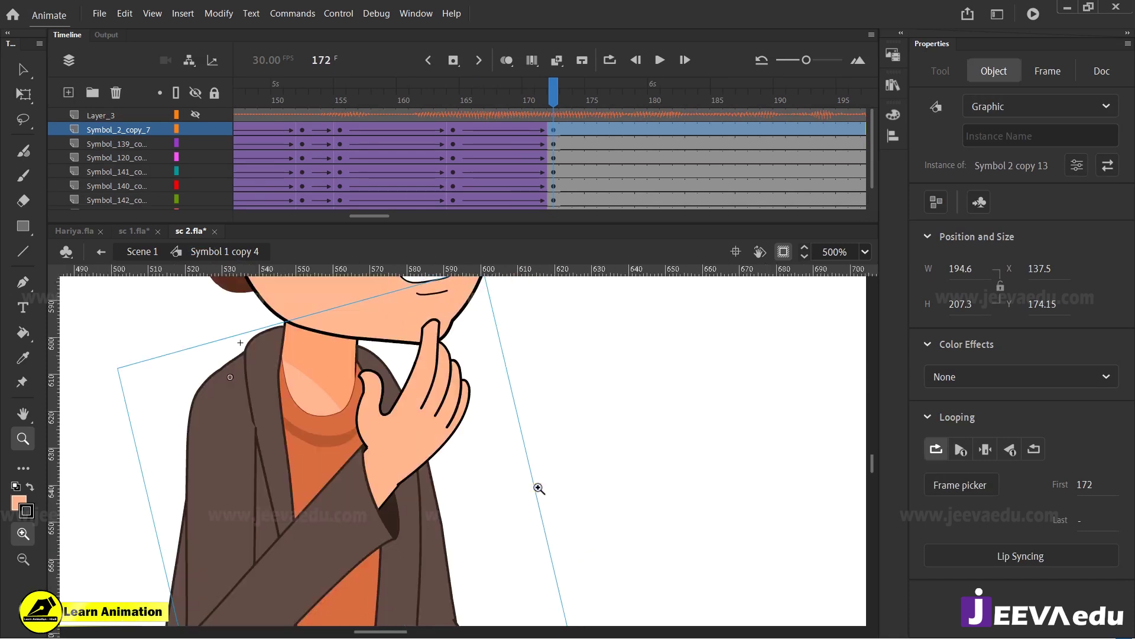
left_click(391, 426, "alt")
left_click_drag(499, 477, 520, 460)
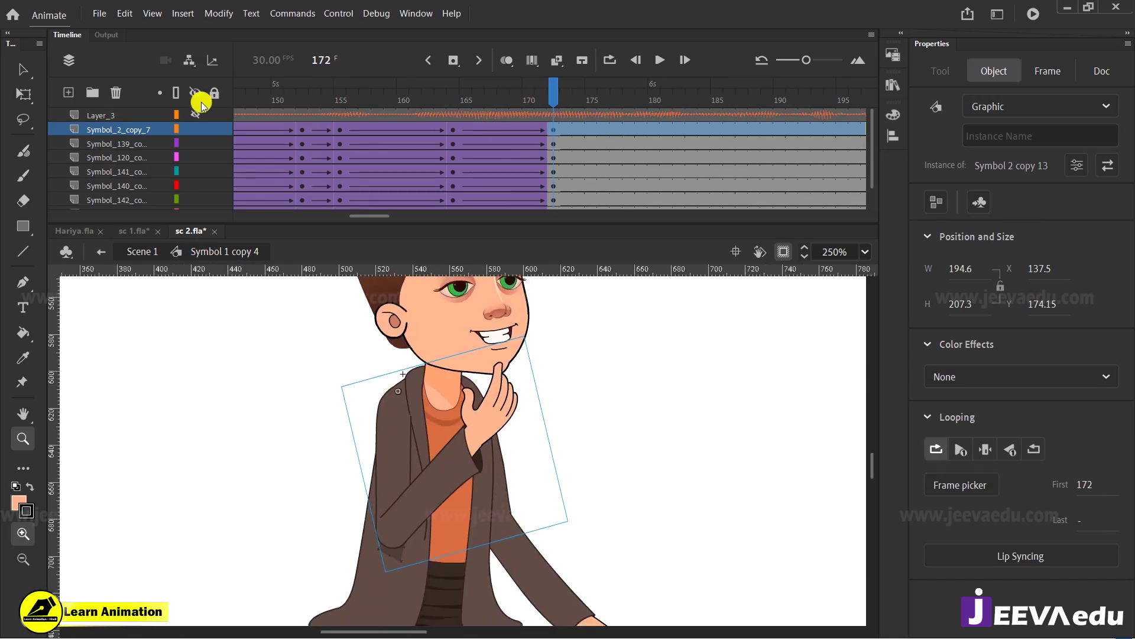
mouse_move(556, 121)
left_mouse_down()
mouse_move(455, 125)
mouse_move(565, 127)
left_mouse_up()
left_click(464, 484, "alt")
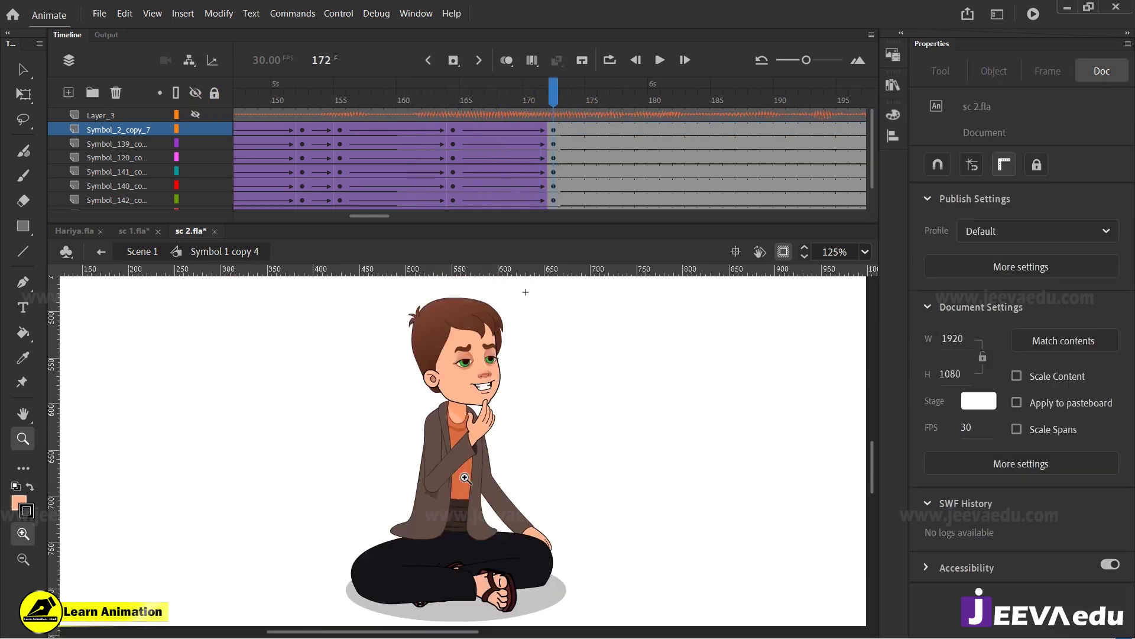
left_click_drag(337, 293, 577, 547)
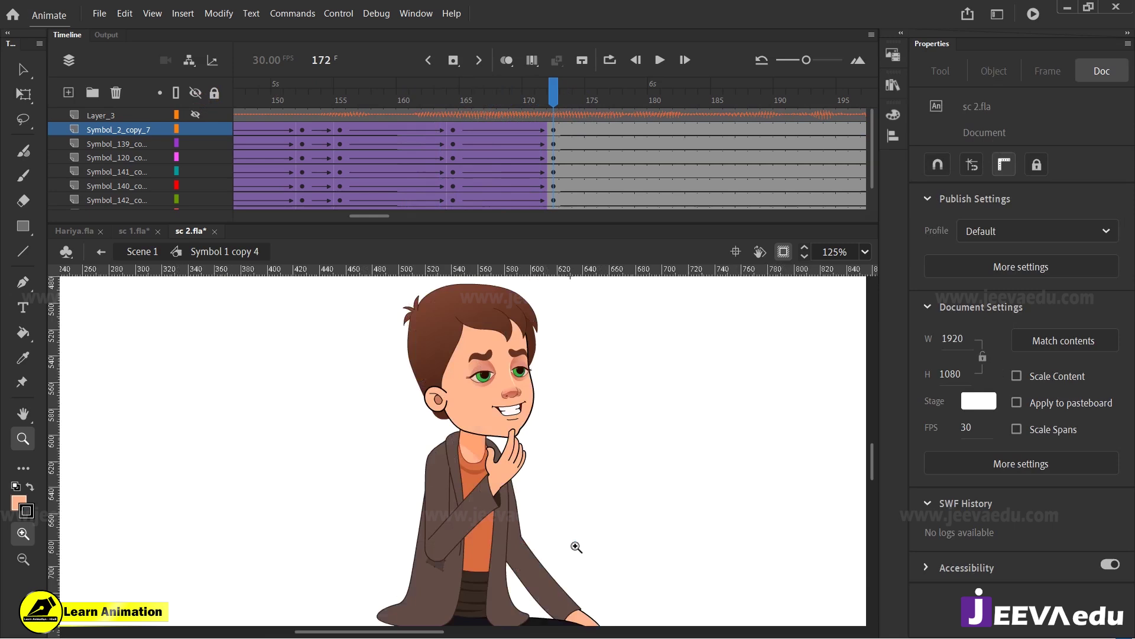
left_click_drag(596, 461, 541, 467)
left_click_drag(560, 142, 551, 164)
left_click(501, 468, "alt")
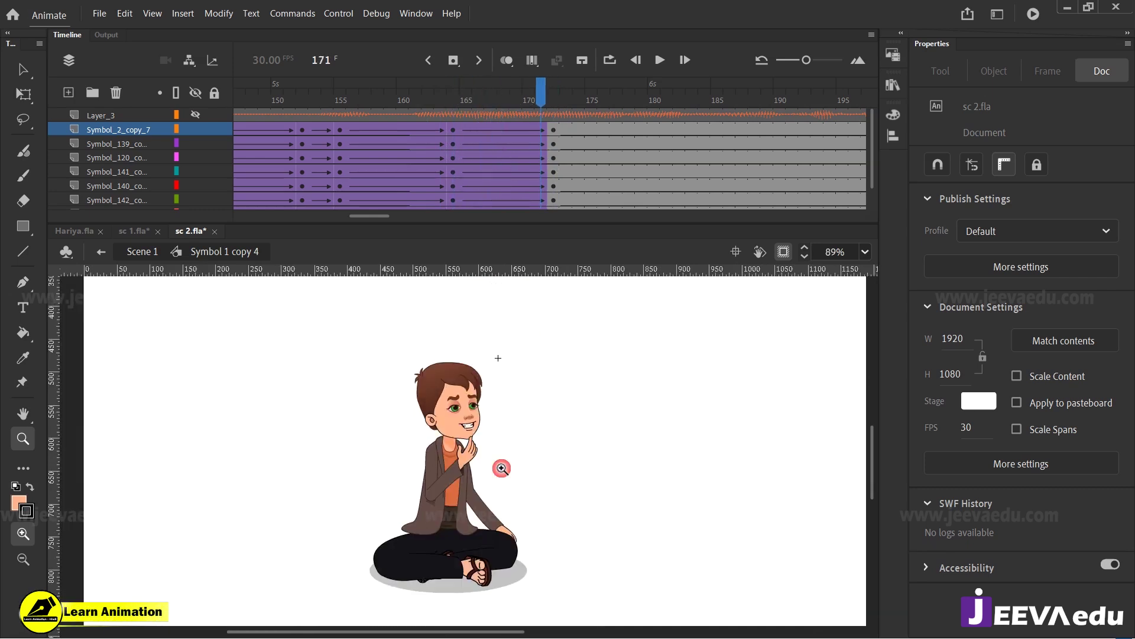
left_click_drag(338, 348, 509, 585)
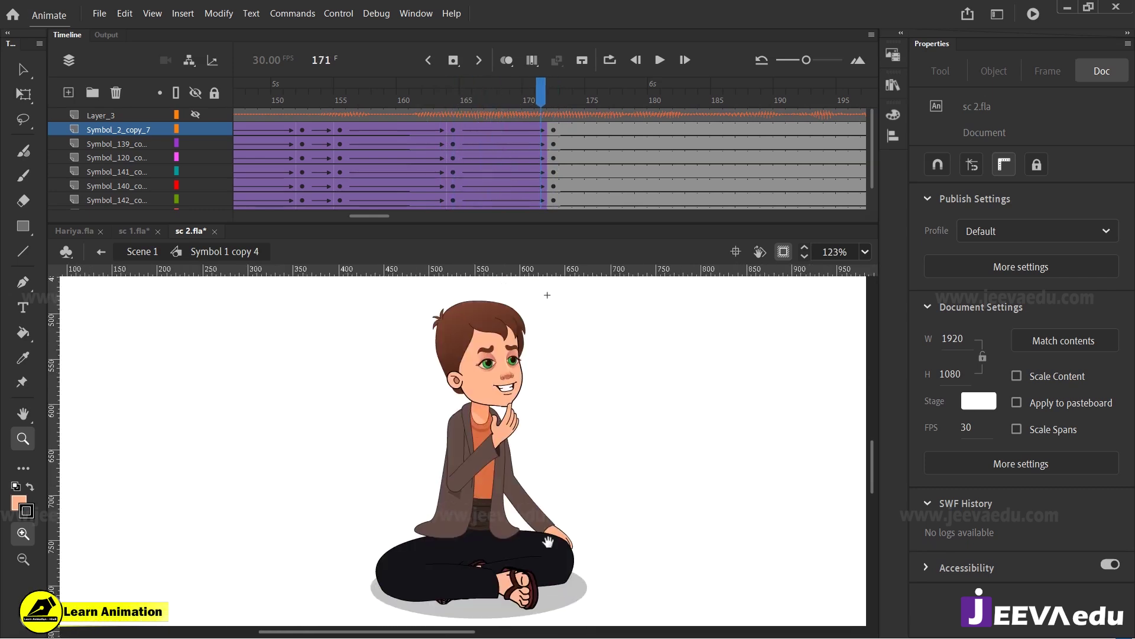
Step: Review the motion around frames 157 to 172, and skew the boy's head, torso and arms slightly downward at frame 172
left_click_drag(473, 130, 521, 129)
left_click_drag(424, 129, 366, 130)
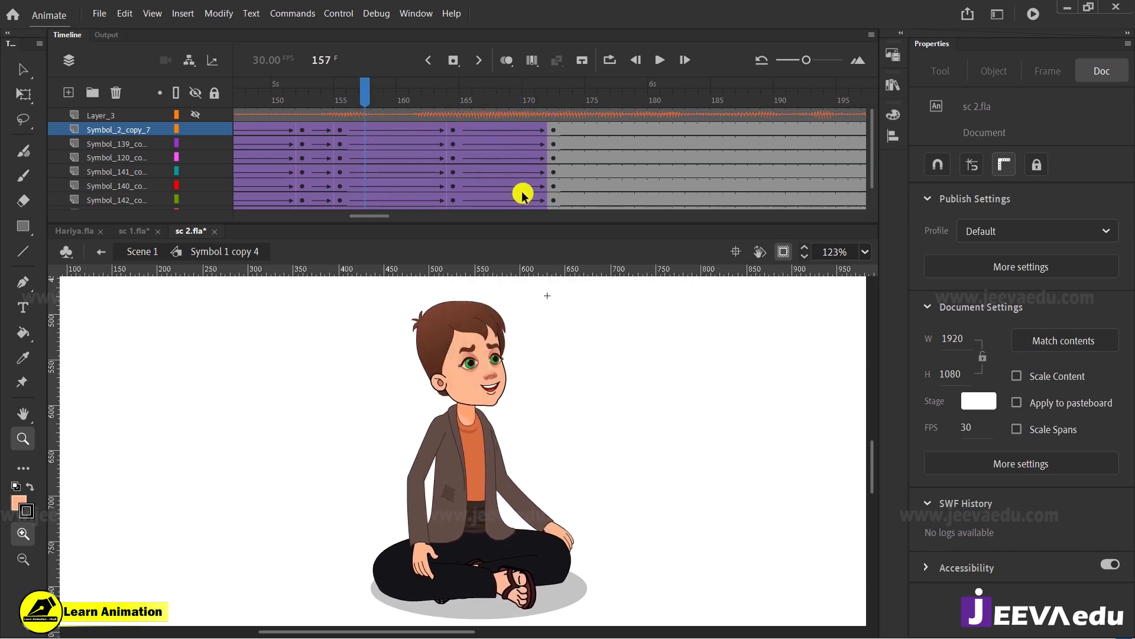
key("Return")
left_click_drag(580, 90, 558, 143)
key("v")
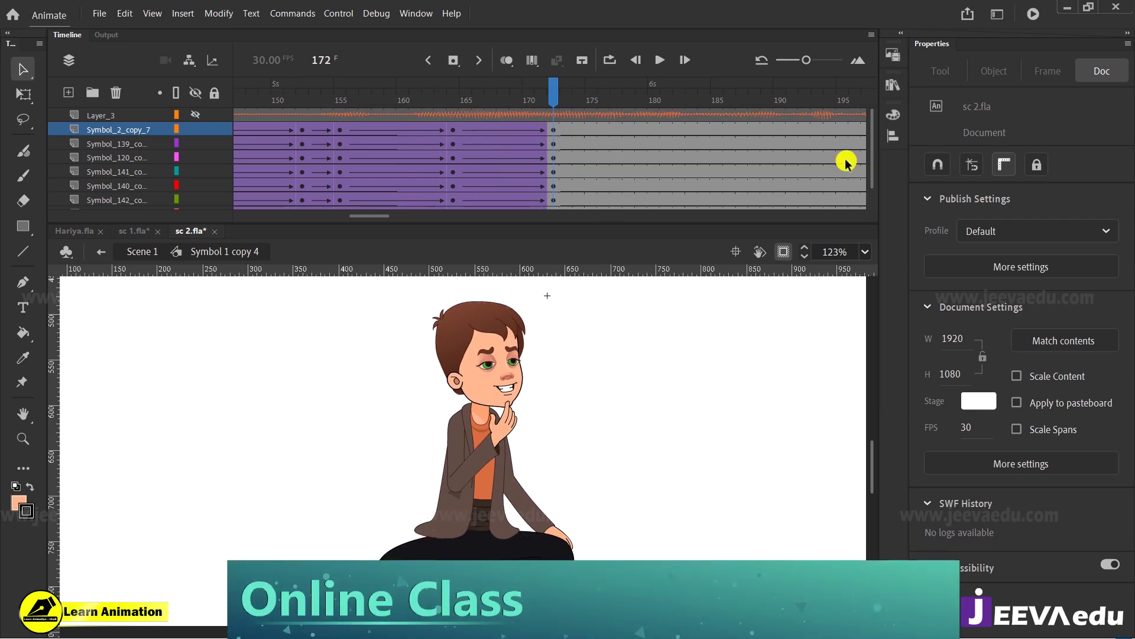
left_click_drag(543, 127, 554, 168)
left_click_drag(398, 328, 559, 456)
key("q")
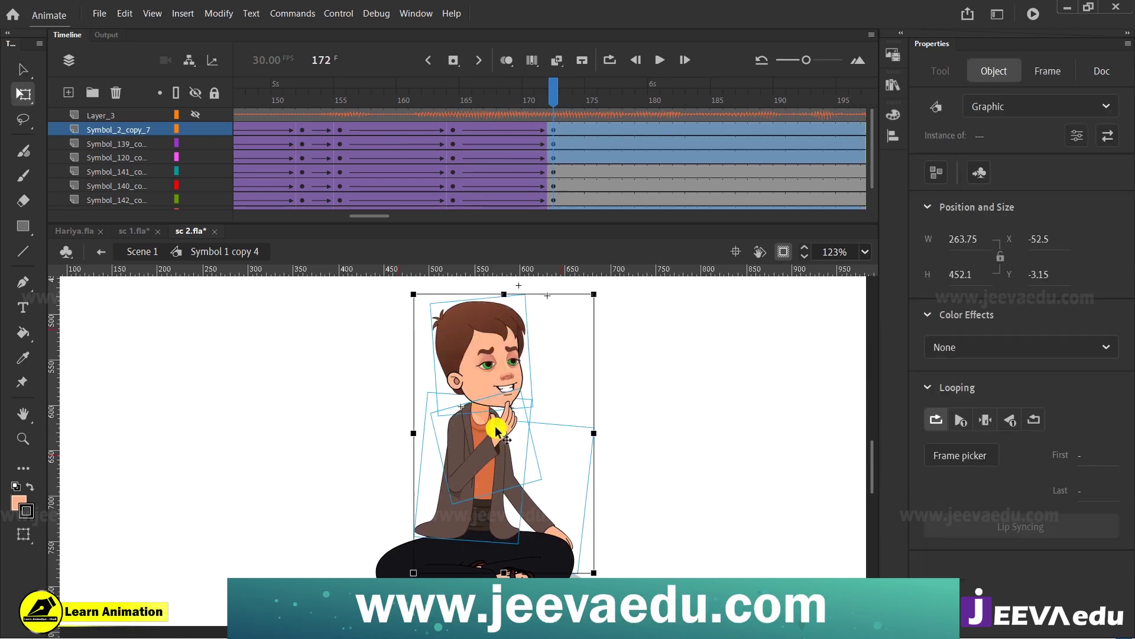
left_click_drag(414, 367, 414, 375)
left_click_drag(539, 91, 552, 149)
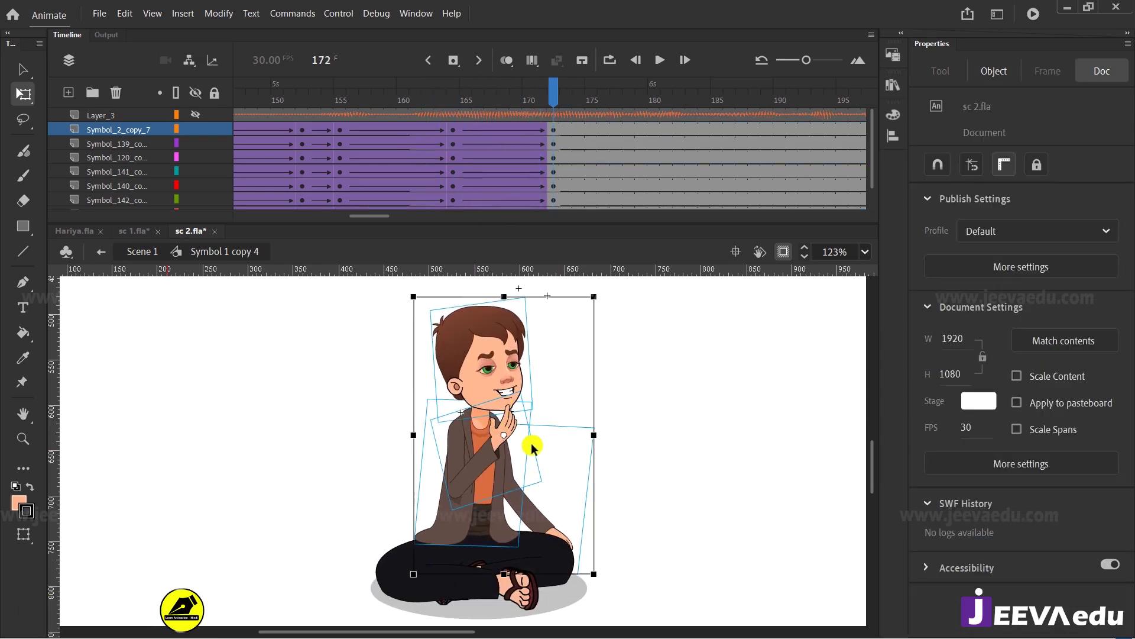
left_click_drag(500, 141, 555, 142)
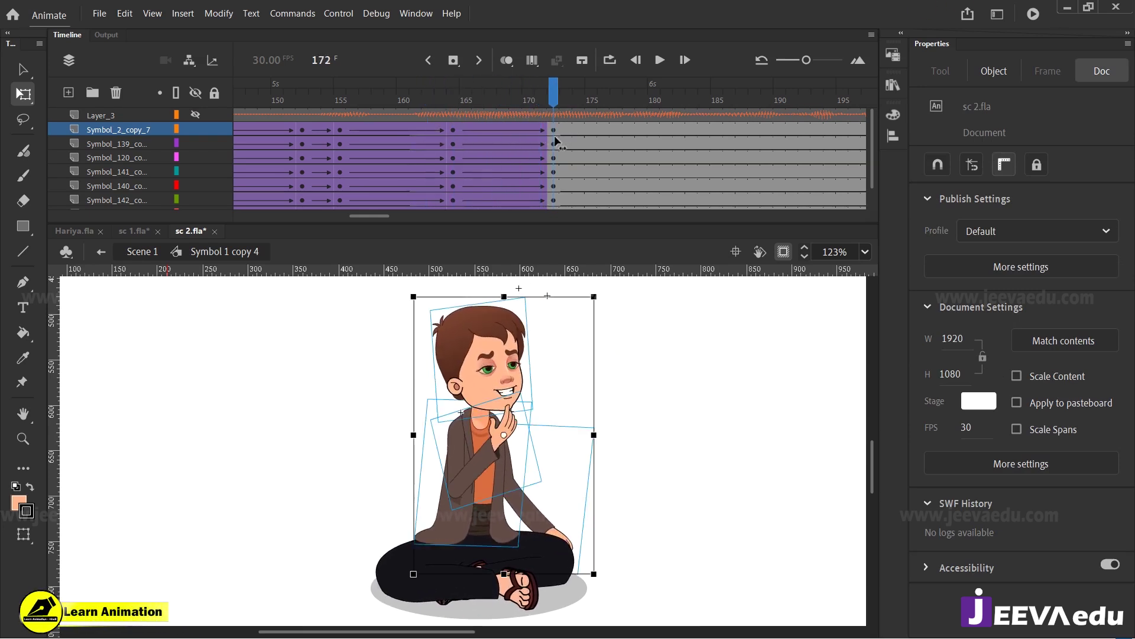
left_click(656, 420)
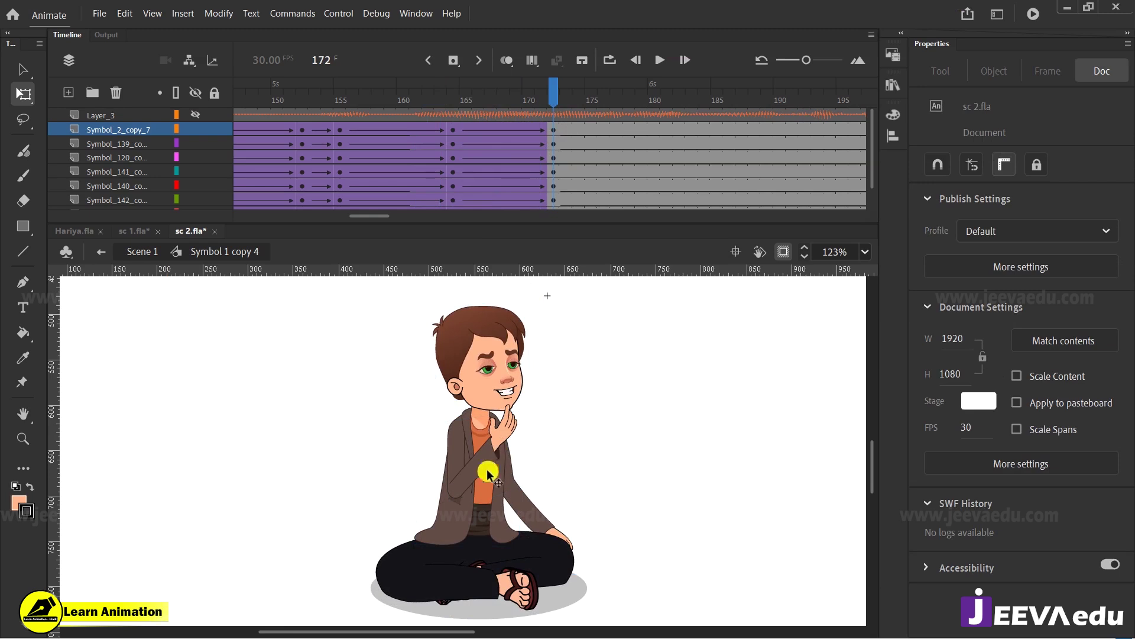
Step: Open the torso symbol, Symbol 120 copy 5, and extend both of its layers with frames past frame 50
left_click(460, 528)
double_click(461, 528)
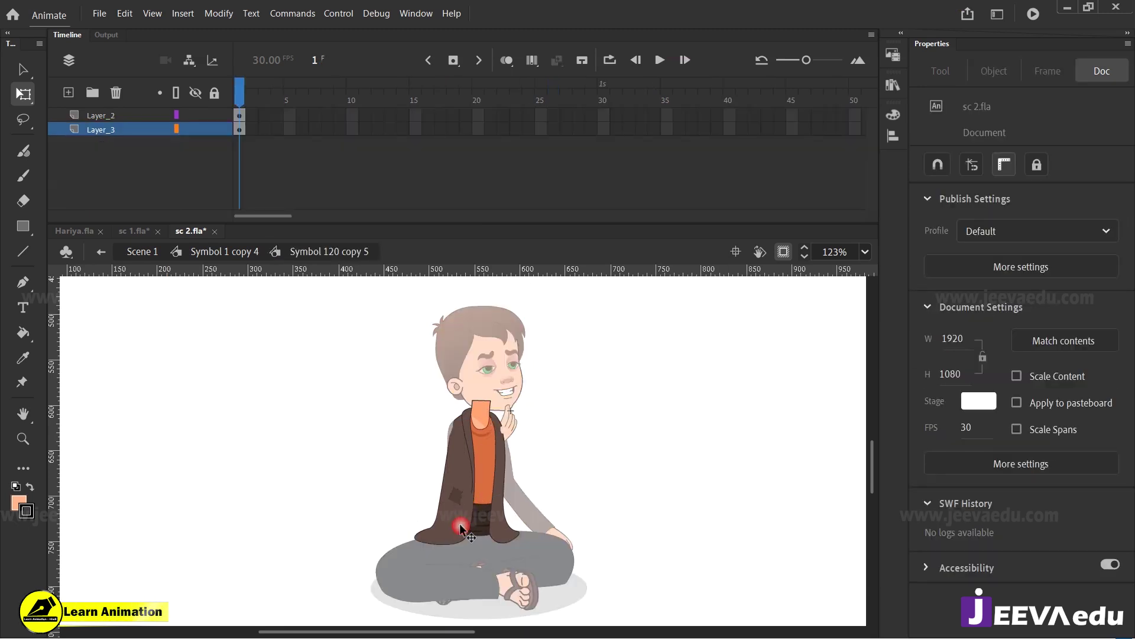
left_click(452, 524)
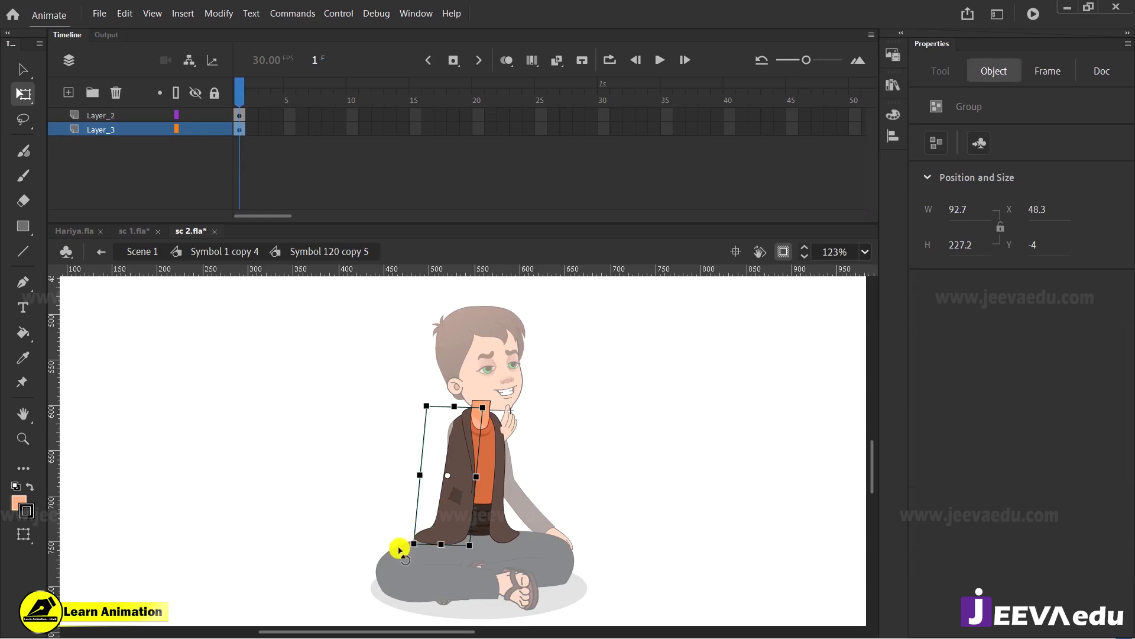
left_click_drag(367, 147, 683, 156)
key("F5")
key("F5")
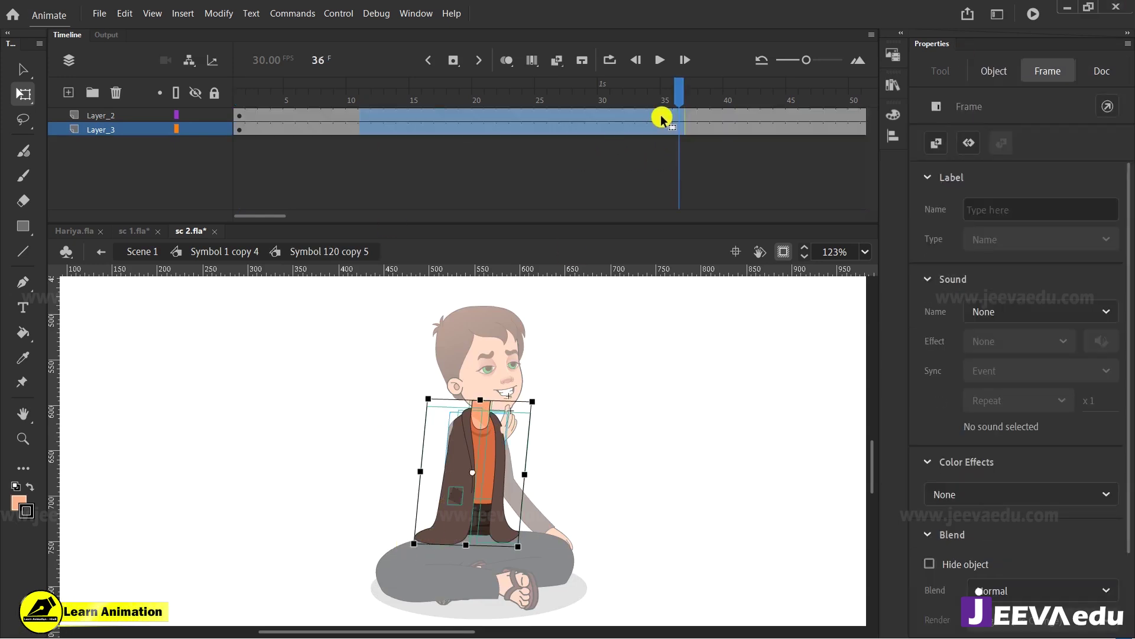
left_click_drag(686, 96, 152, 187)
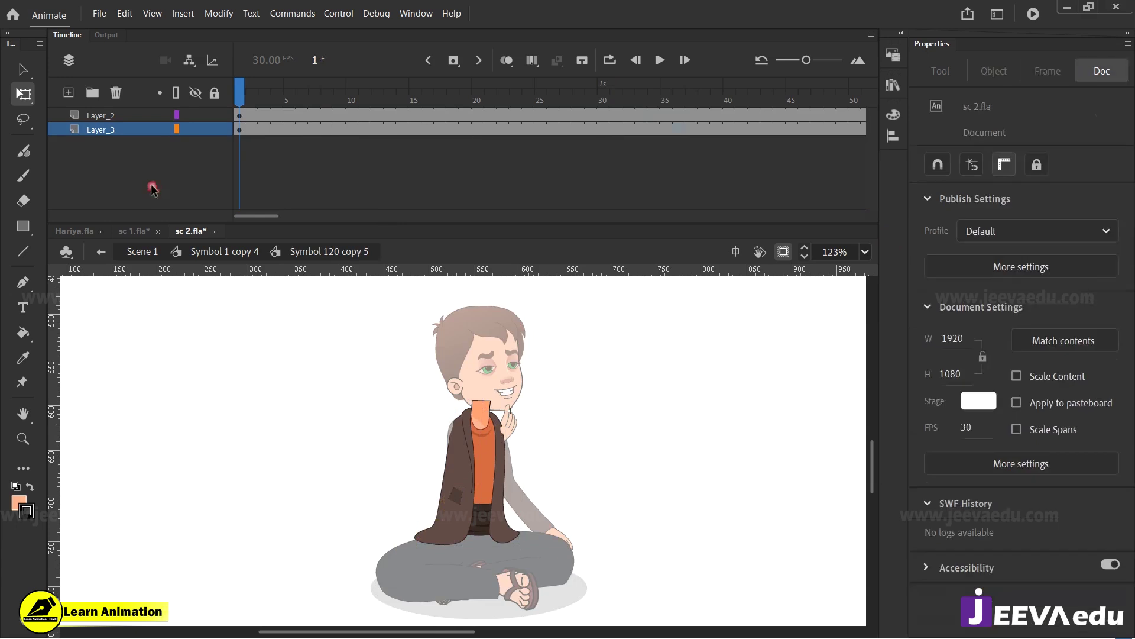
Step: Move both halves of the brown jacket from Layer_3 in place onto a new layer above the others
left_click(451, 524)
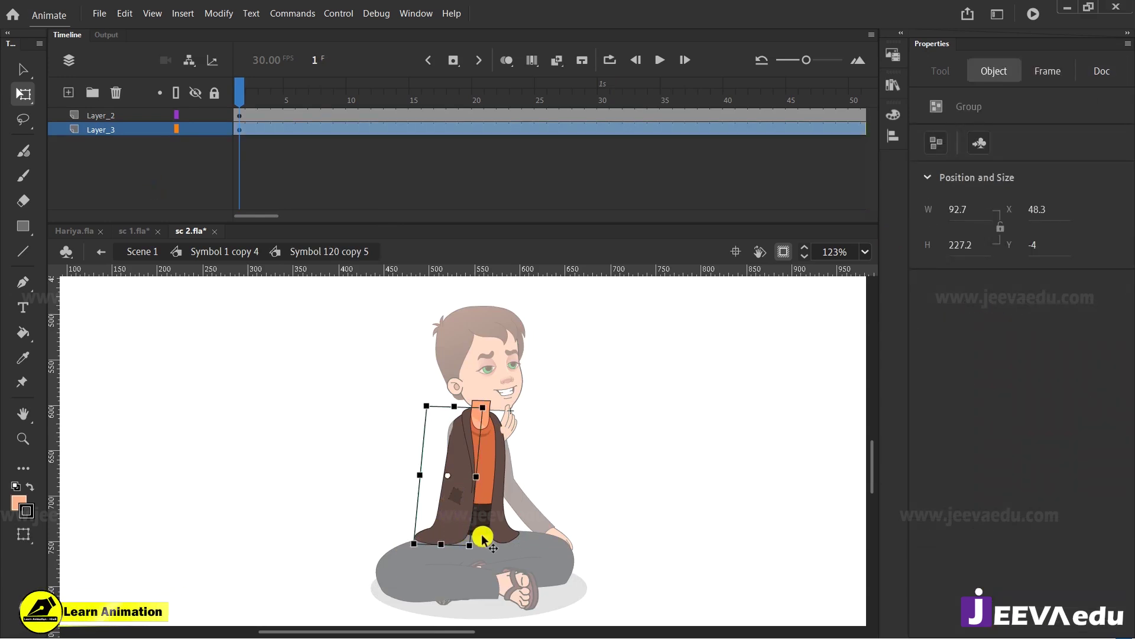
left_click(517, 534)
left_click(457, 537)
left_click(503, 531)
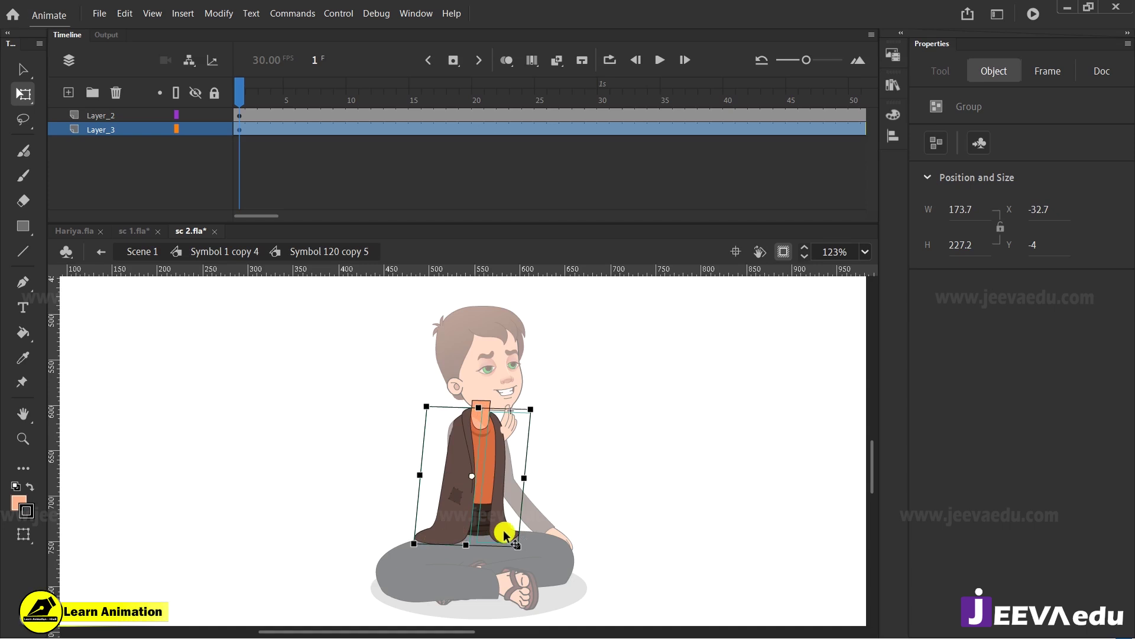
left_click_drag(457, 531, 436, 492)
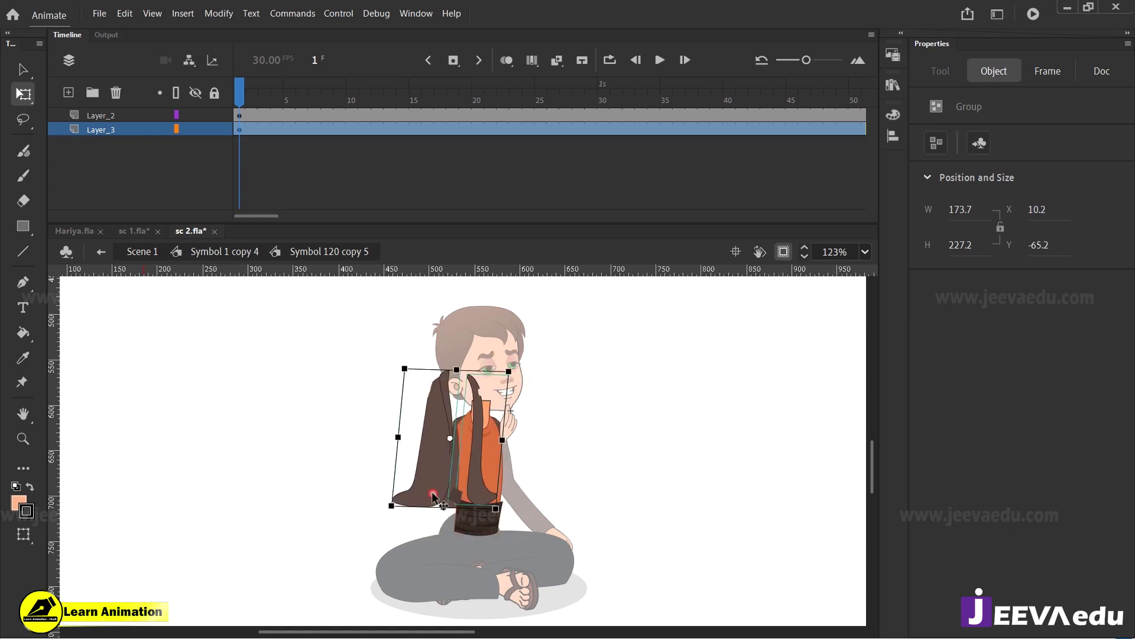
key("ctrl+z")
key("Delete")
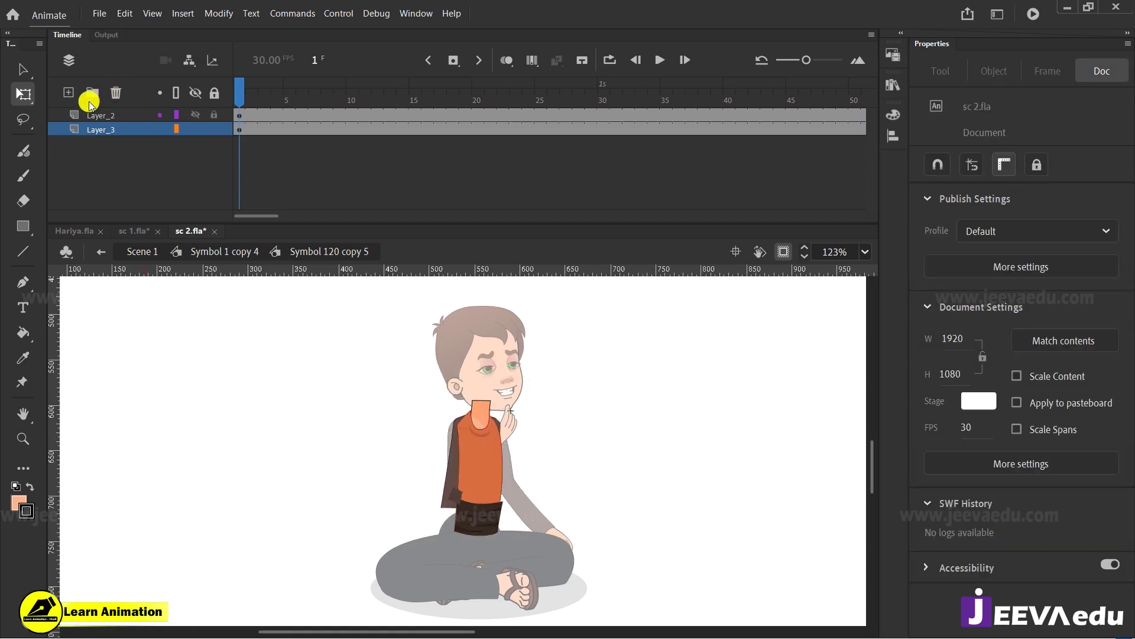
left_click(68, 92)
left_click_drag(127, 130, 133, 110)
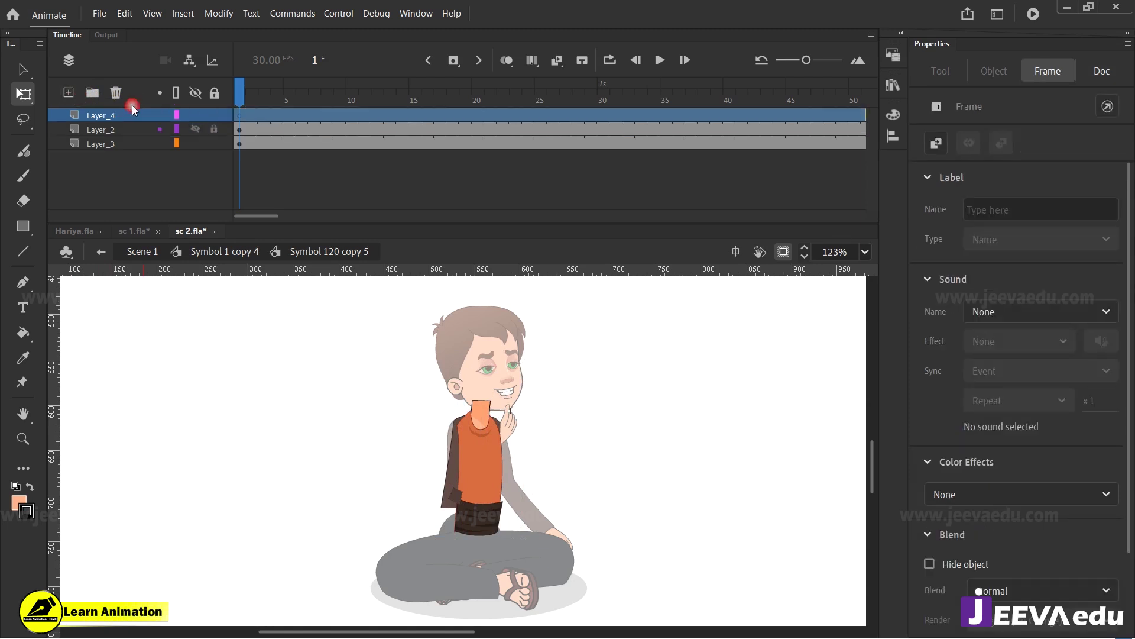
right_click(175, 304)
left_click(235, 363)
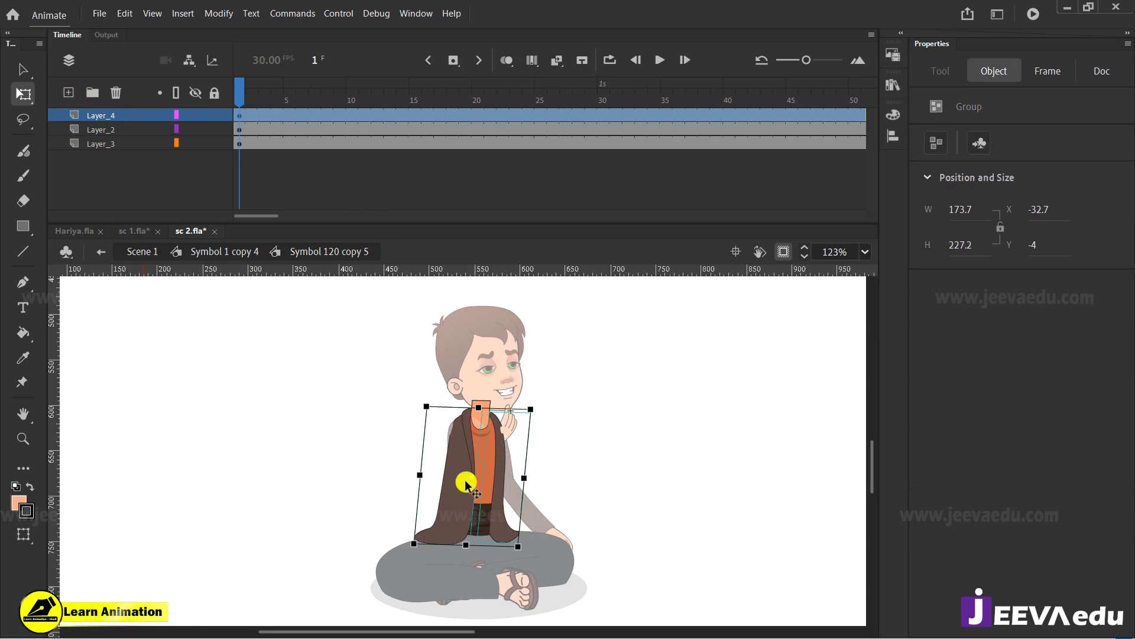
Step: Convert the jacket halves on the new layer to a graphic symbol and keep its looping set to loop
key("F8")
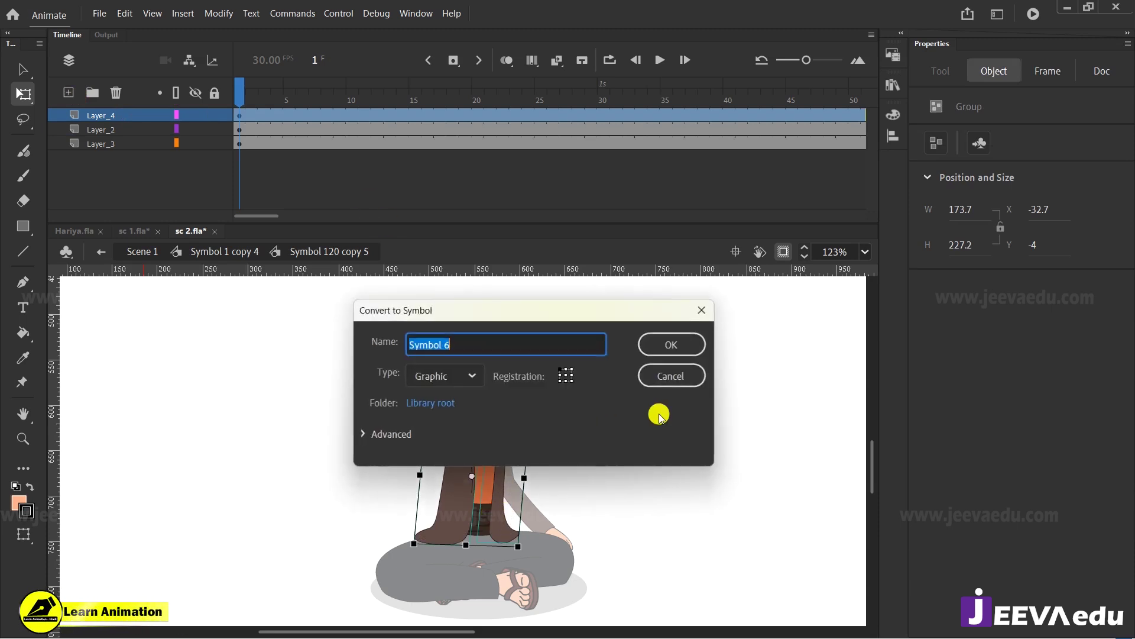
left_click(664, 344)
left_click_drag(453, 115, 740, 144)
left_click_drag(697, 99, 239, 98)
left_click(440, 534)
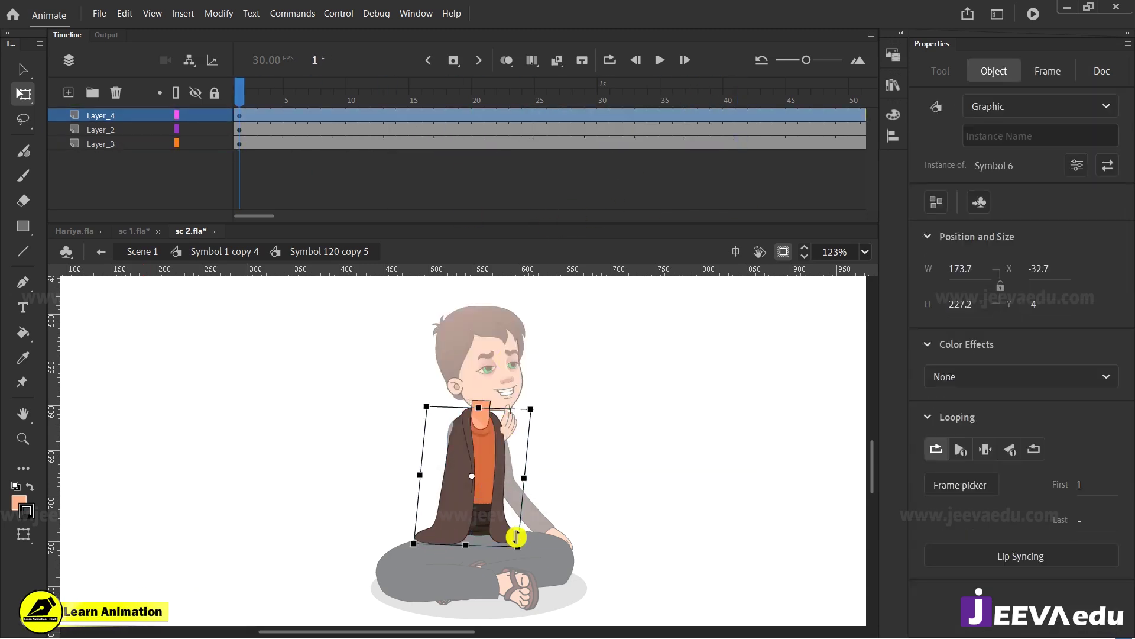
left_click(943, 457)
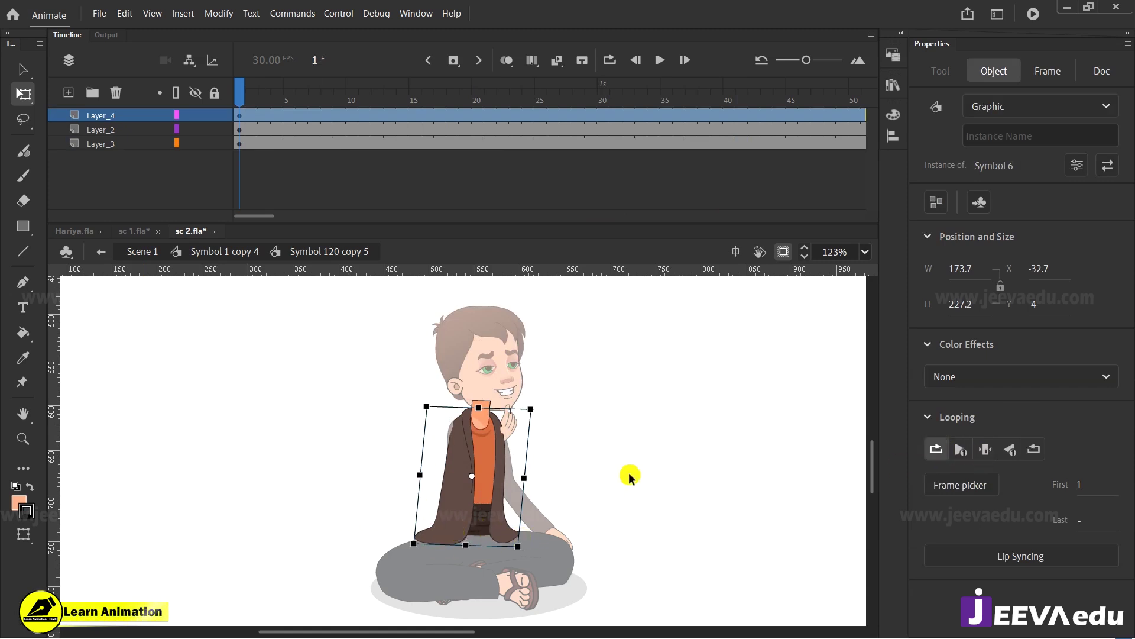
Step: Inside the jacket symbol, convert the jacket group to a nested graphic symbol, and return to Symbol 120 copy 5
double_click(455, 511)
left_click(583, 563)
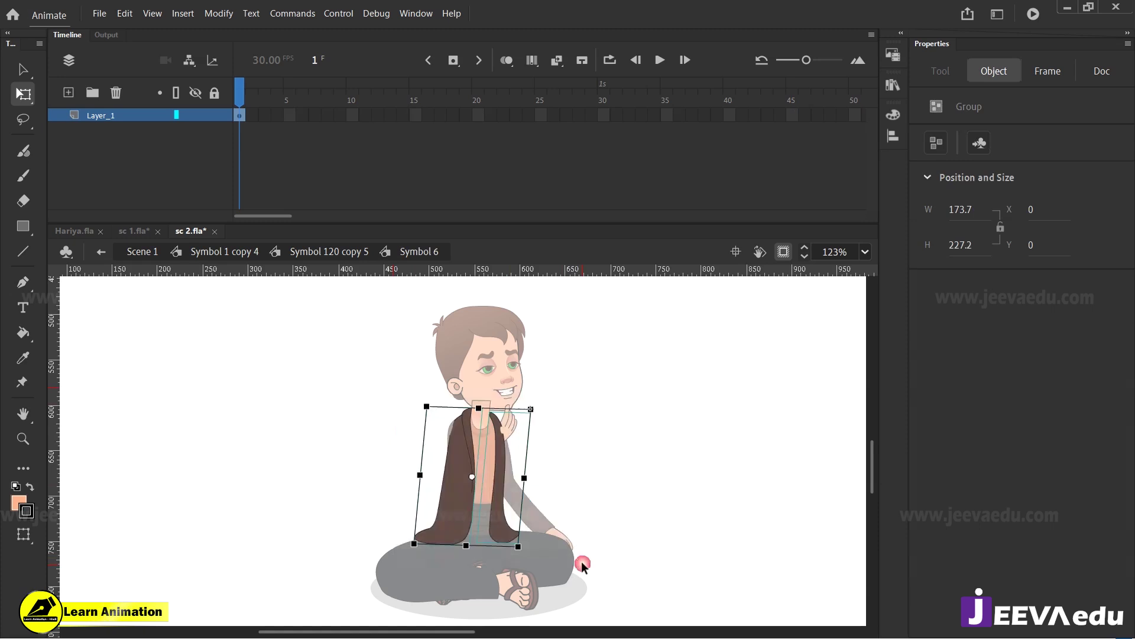
key("F8")
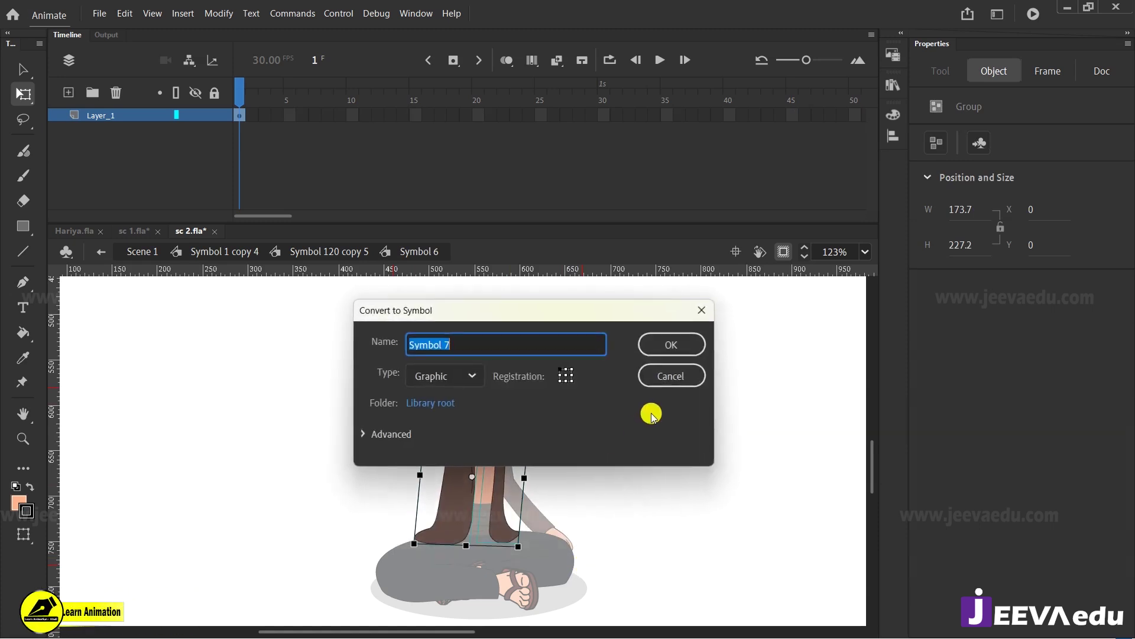
left_click(668, 349)
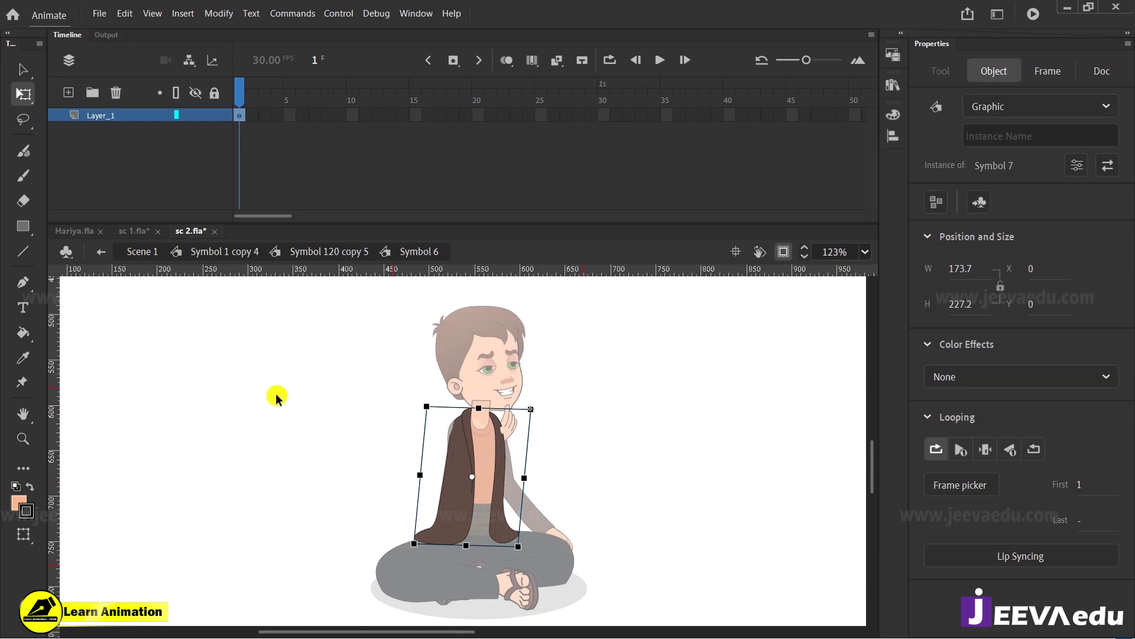
double_click(361, 410)
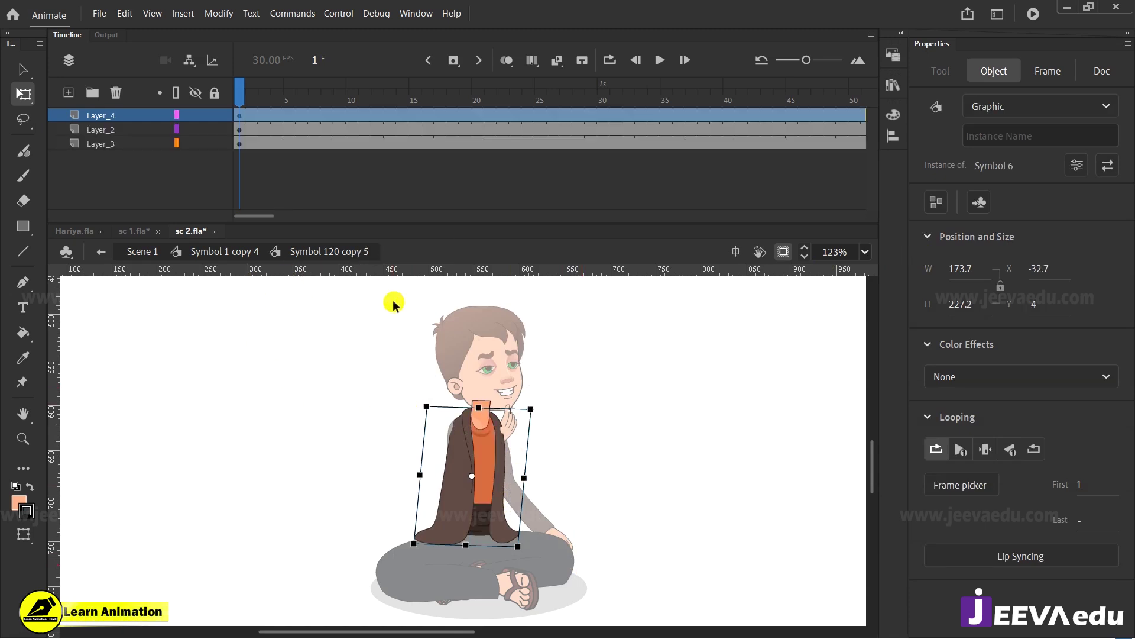
Step: Set the jacket symbol's looping to play a single frame, check its contents, and return to Symbol 1 copy 4
left_click_drag(269, 93, 249, 109)
left_click(459, 477)
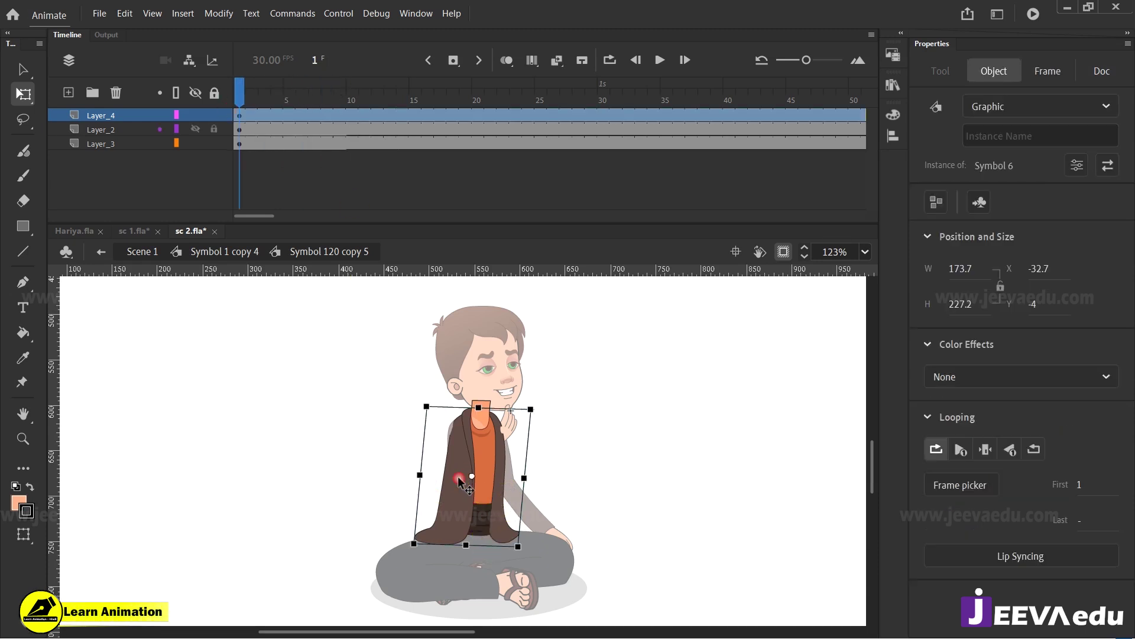
left_click(977, 457)
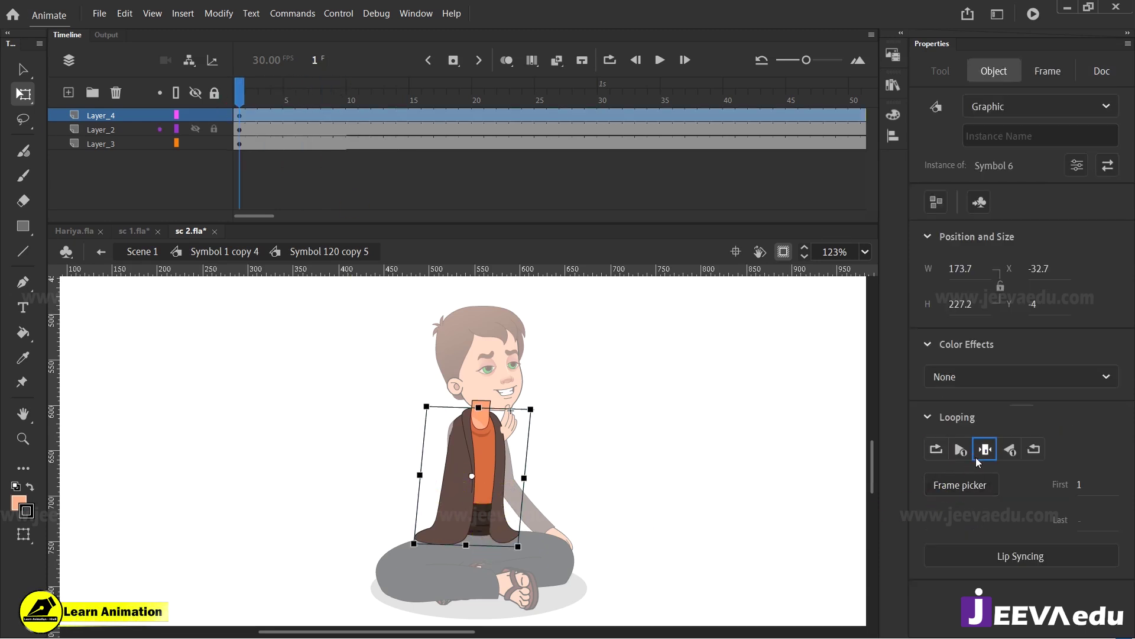
double_click(459, 488)
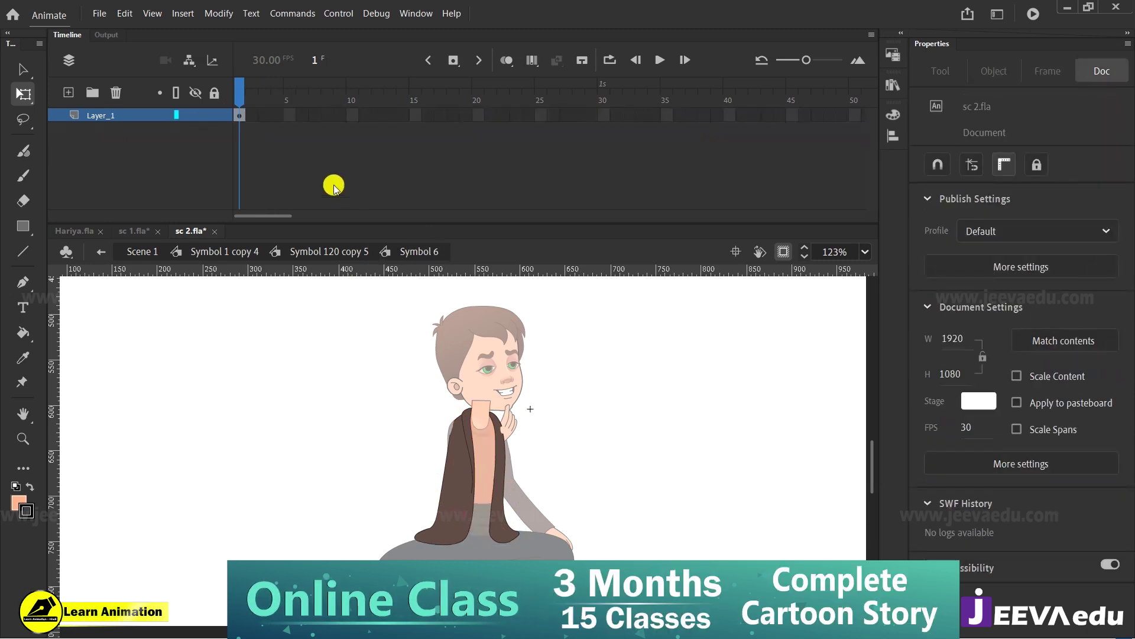
left_click(449, 450)
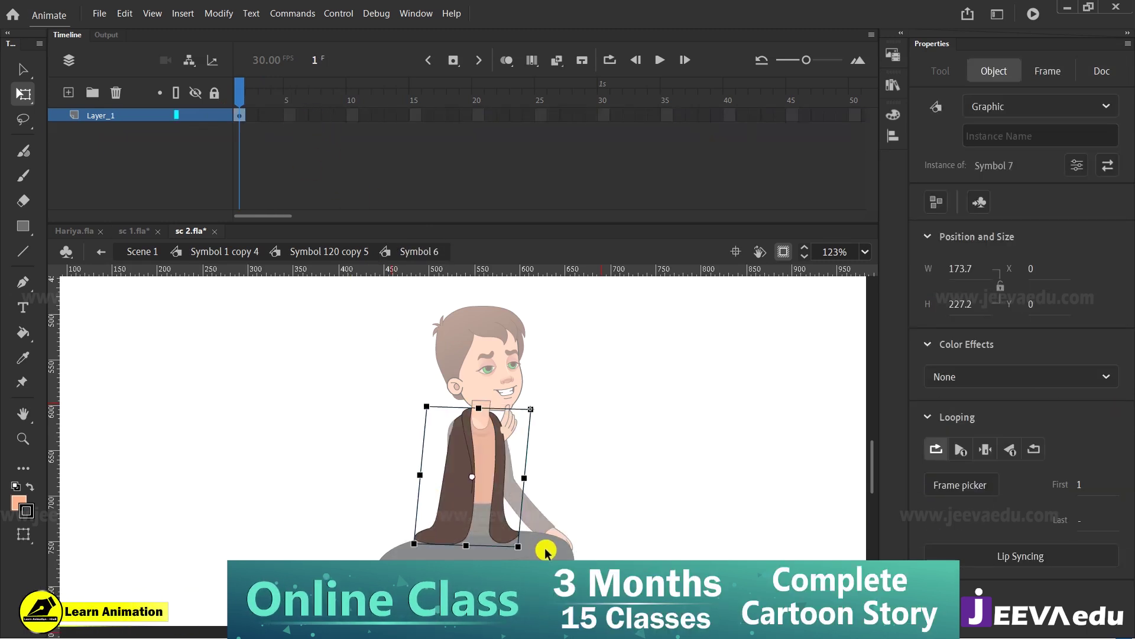
left_click(578, 544)
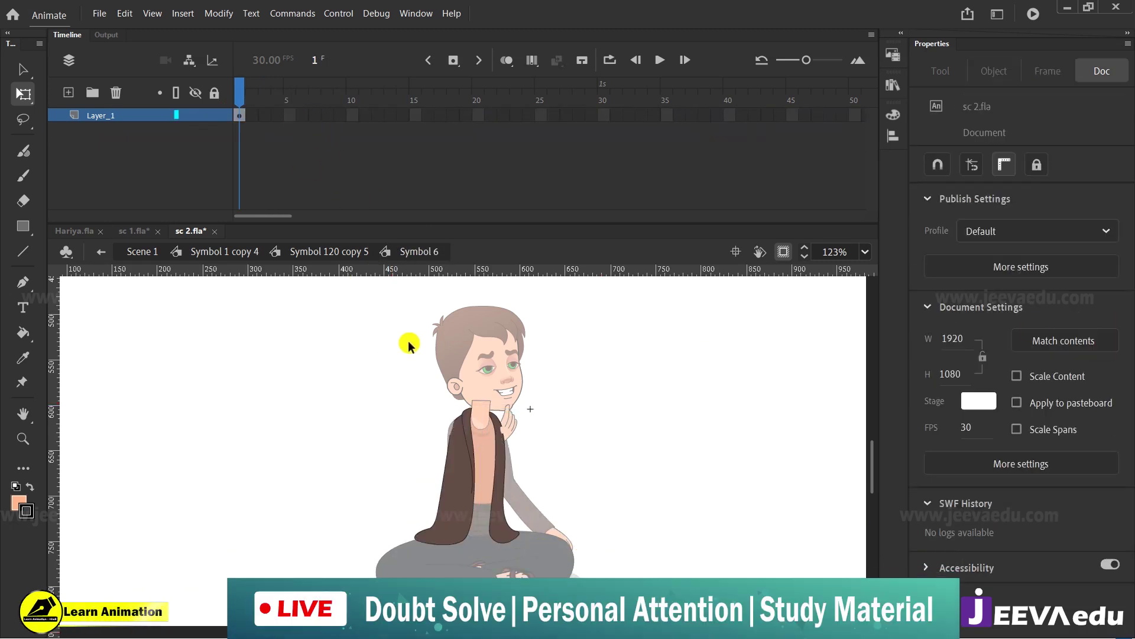
left_click(308, 252)
left_click(236, 250)
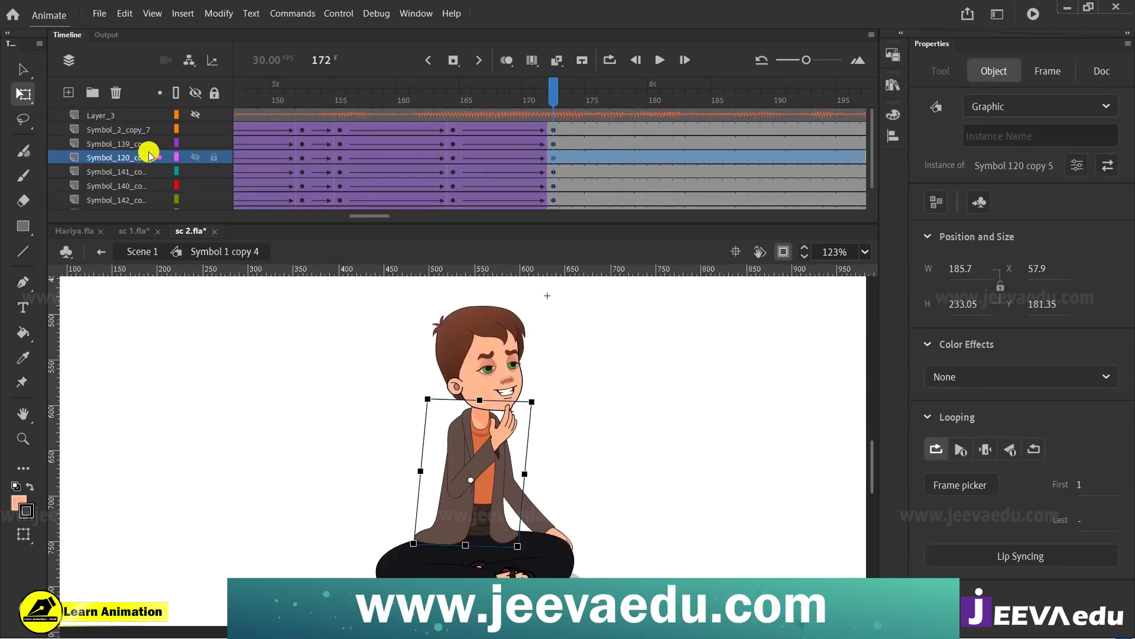
Step: Select all frames in the Symbol 1 copy 4 timeline and synchronize their symbols
right_click(556, 155)
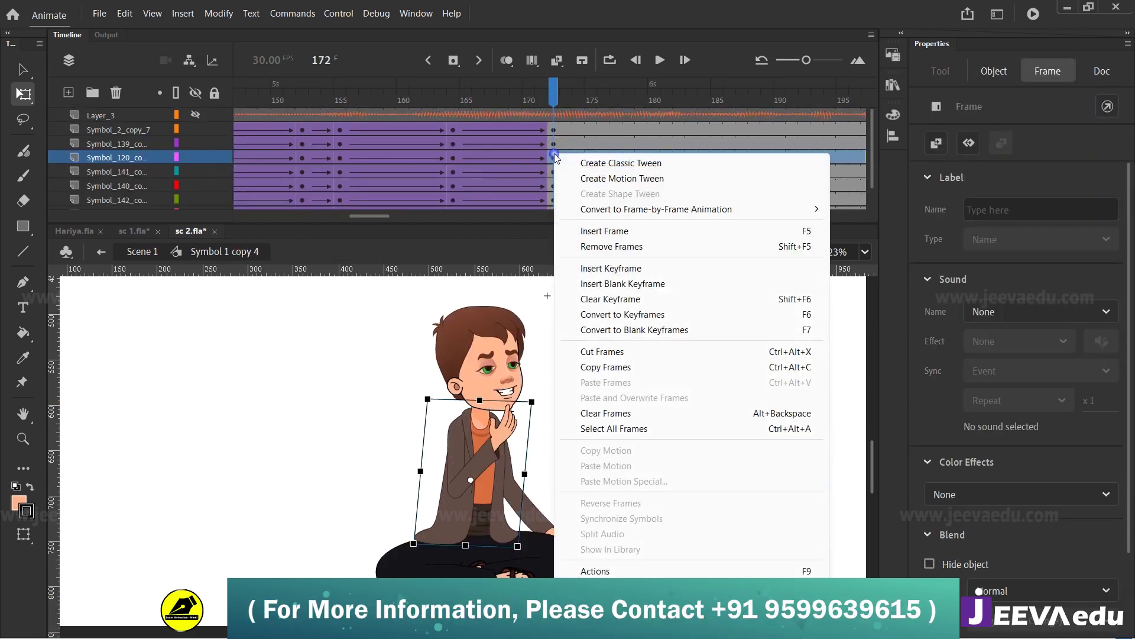
left_click(592, 422)
right_click(548, 176)
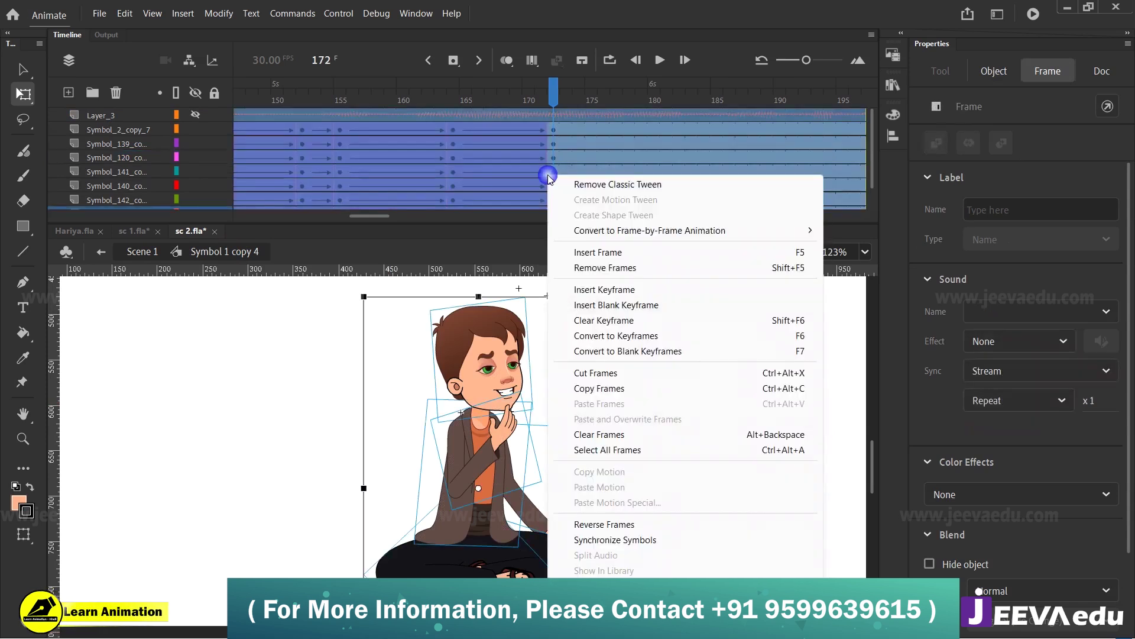
left_click(609, 540)
left_click(548, 94)
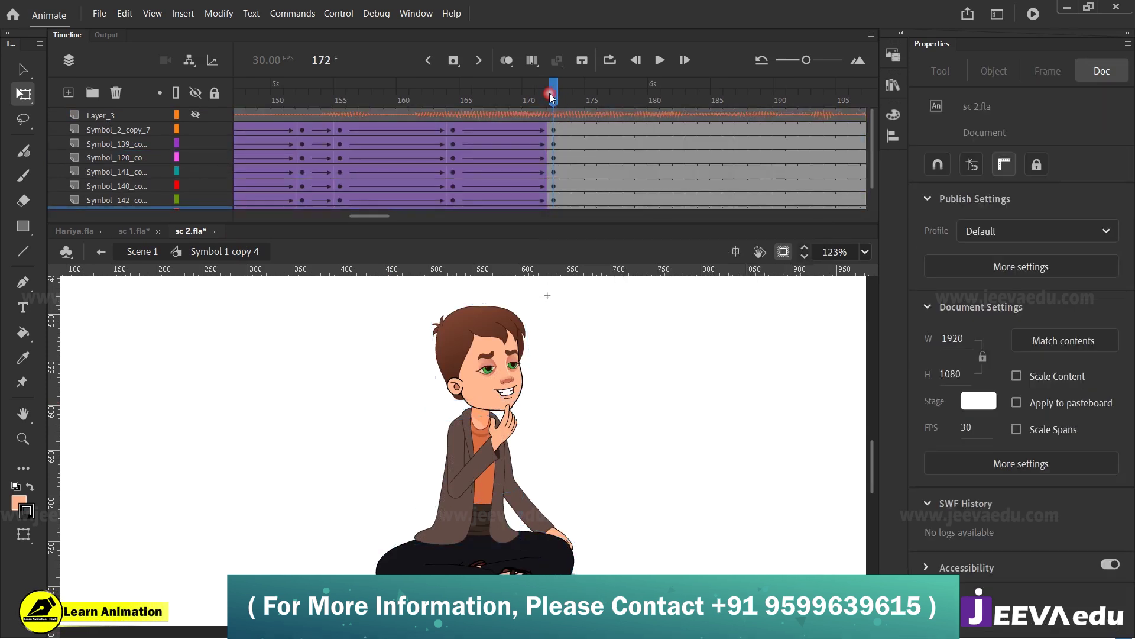
Step: Skew the boy's head, torso and arms together slightly upward along the back side at frame 172
left_click(521, 444)
left_click(461, 534)
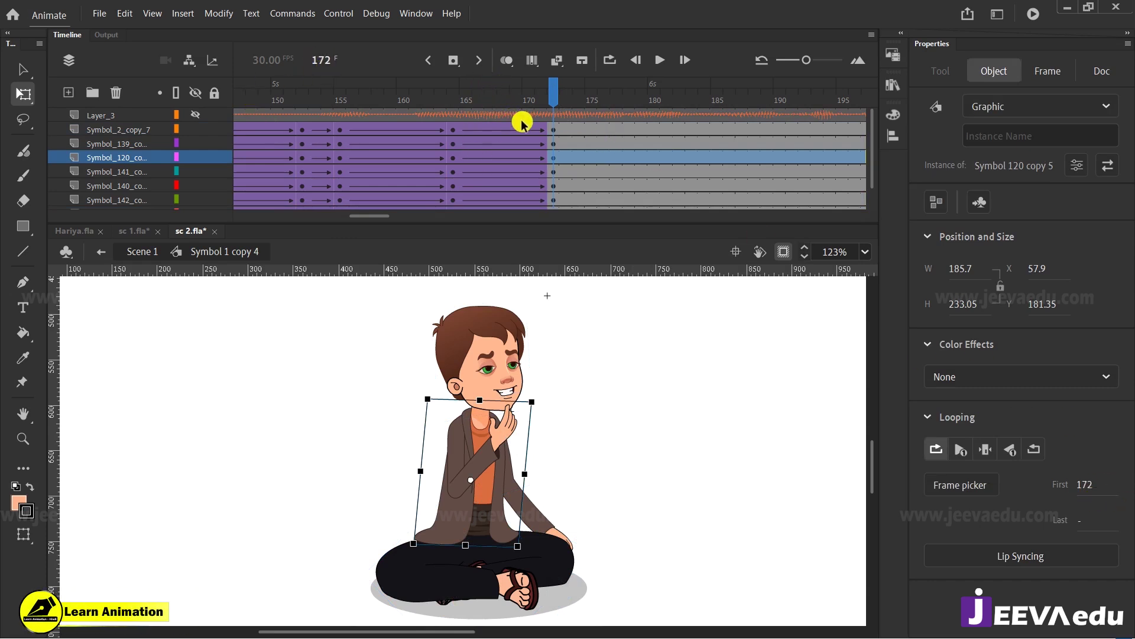
left_click_drag(381, 323, 607, 480)
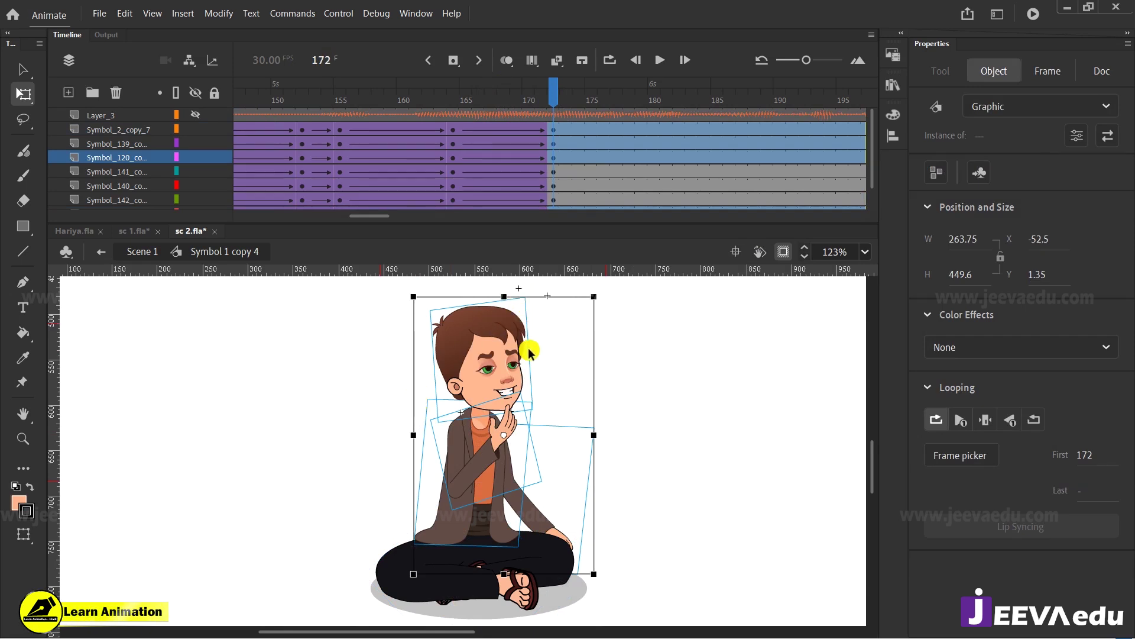
left_click_drag(414, 373, 414, 368)
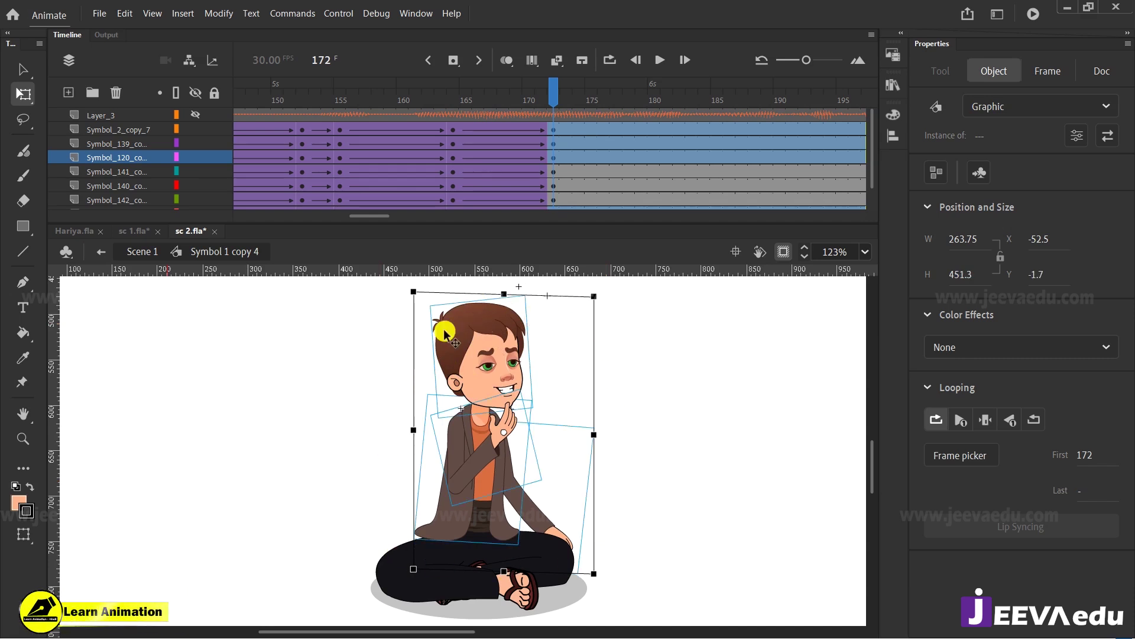
Step: Compare the boy's poses at frames 166 and 172, and open the torso symbol, Symbol 120 copy 5, for editing
left_click_drag(480, 101, 473, 143)
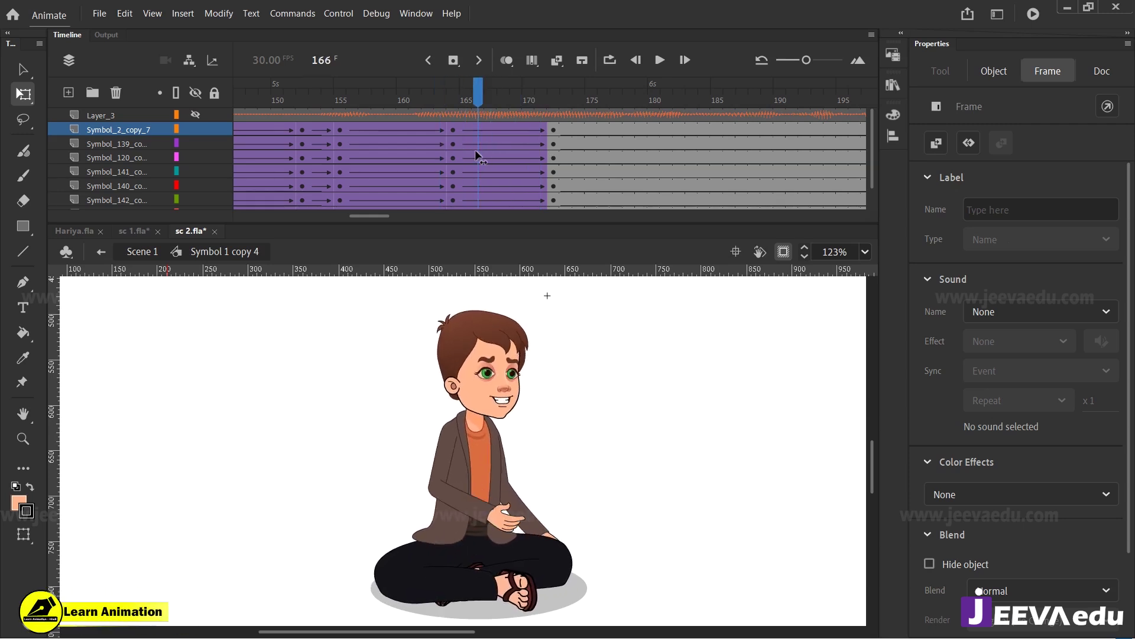
left_click(477, 137)
left_click_drag(479, 105, 552, 148)
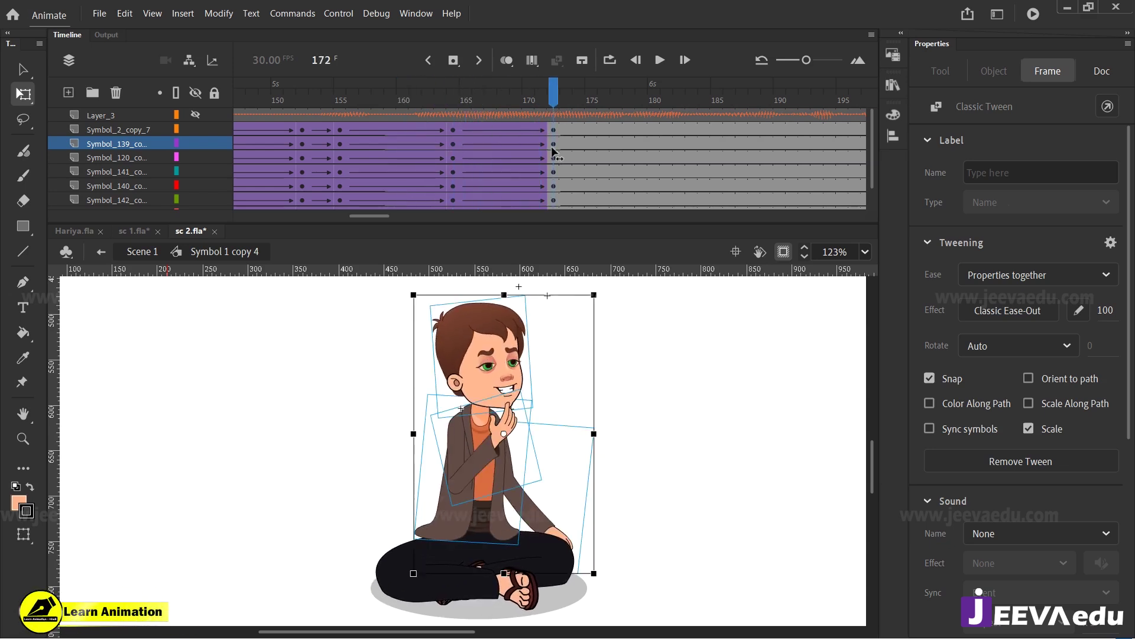
left_click(456, 545)
key("z")
left_click(448, 527)
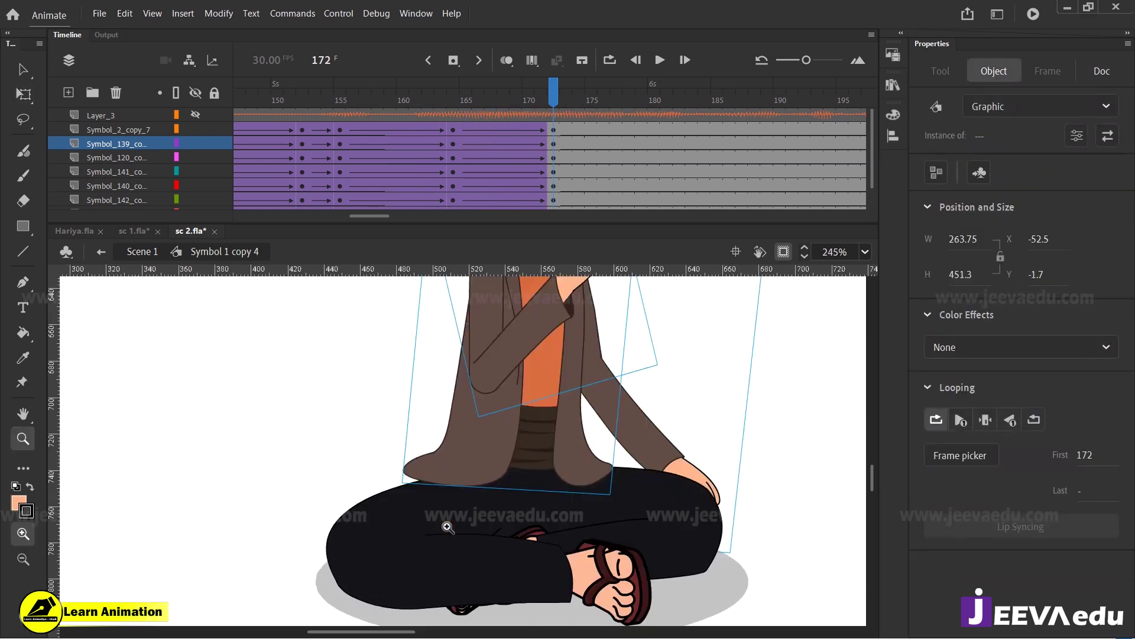
left_click(449, 477)
key("v")
left_click(413, 452)
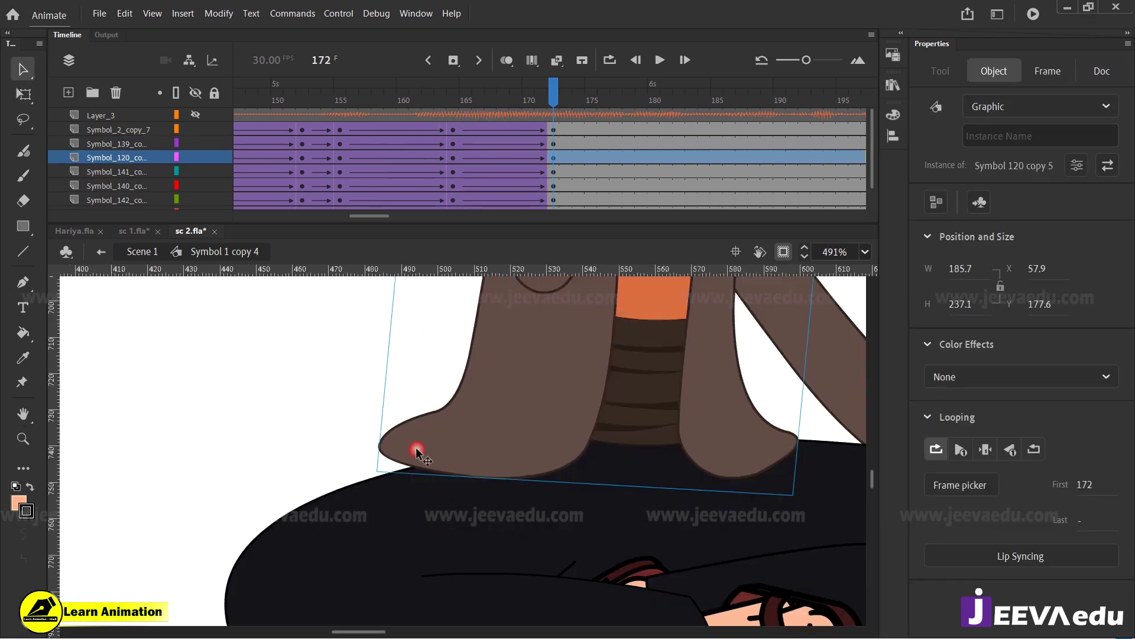
double_click(431, 458)
Step: Insert a keyframe on the jacket layer, Layer_4, at frame 166 and select the jacket there
left_click_drag(560, 114, 478, 109)
left_click(476, 107)
left_click(479, 114)
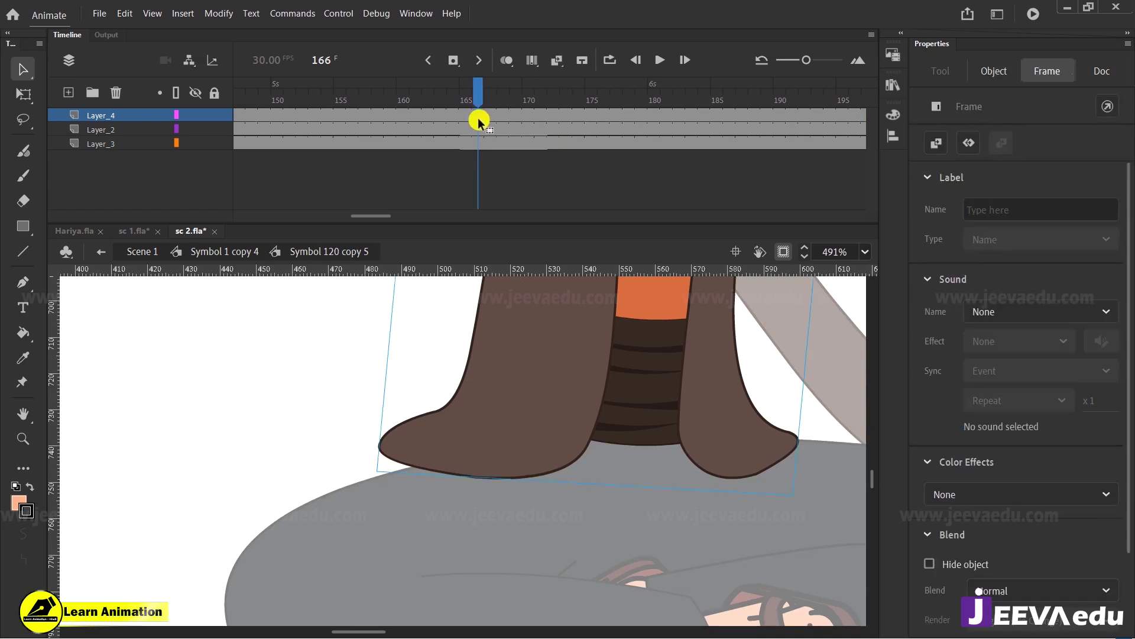
left_click(428, 456)
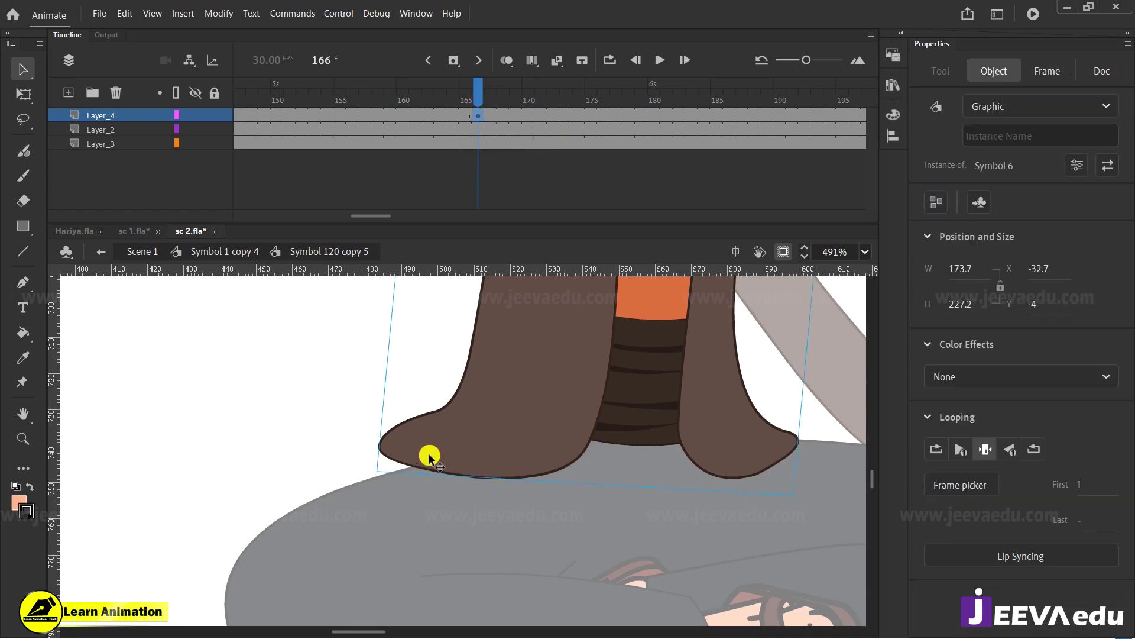
Step: Open the nested jacket symbol, Symbol 6, and insert a keyframe at frame 2
double_click(429, 457)
left_click(240, 117)
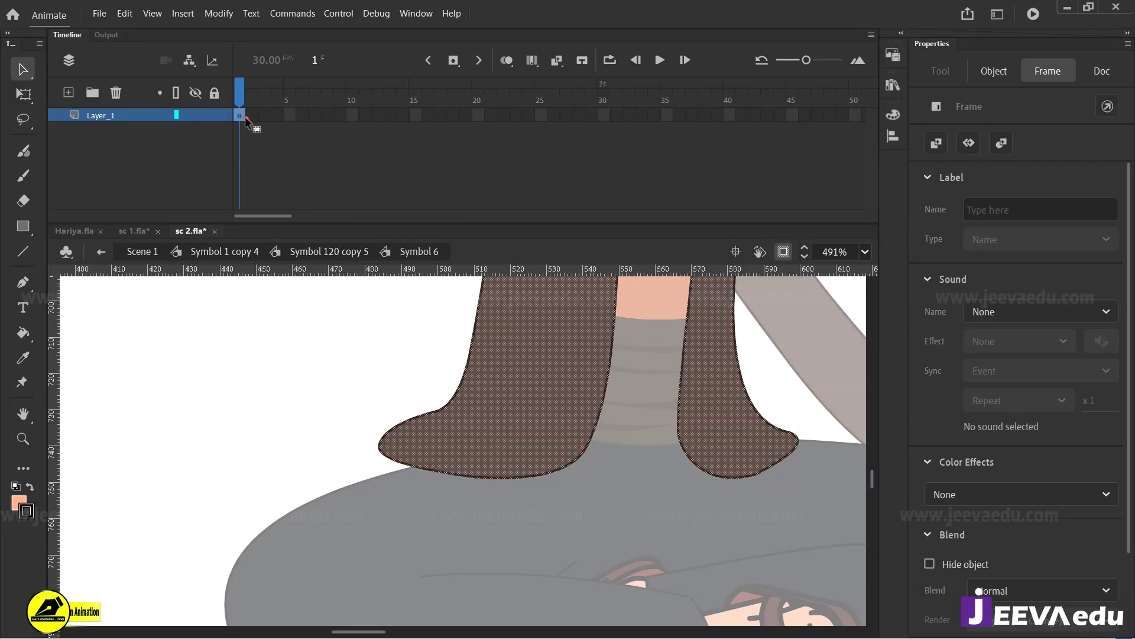
key("F6")
Step: Reshape the jacket's back hem on frame 2 so its tip drops lower and rests on the leg with a smooth curve
left_click(300, 391)
left_click(382, 454)
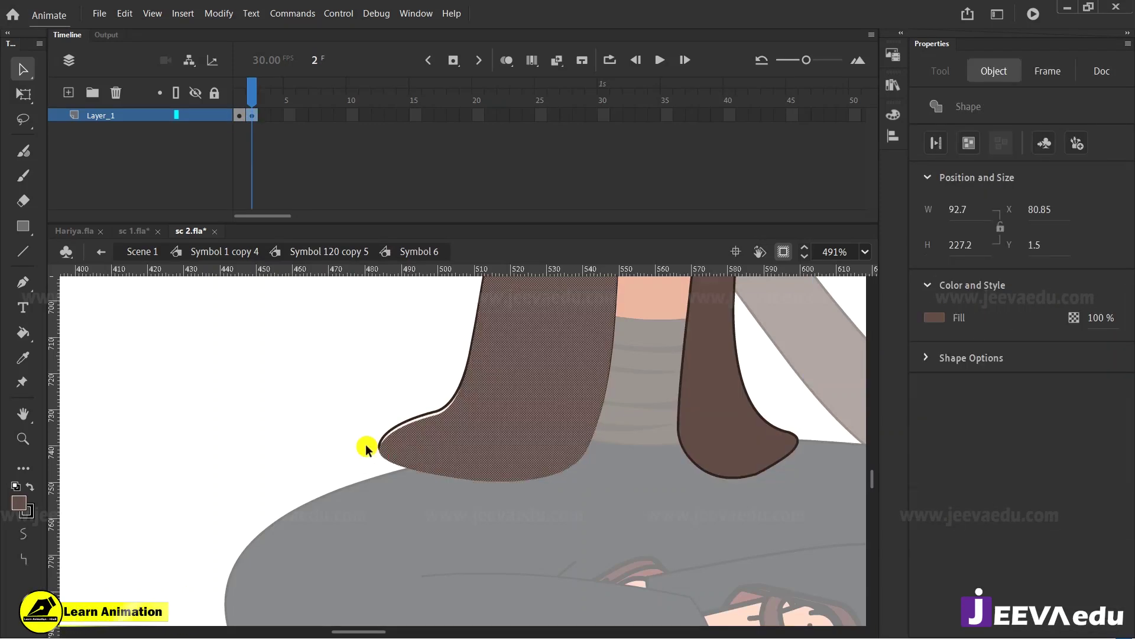
left_click(343, 480)
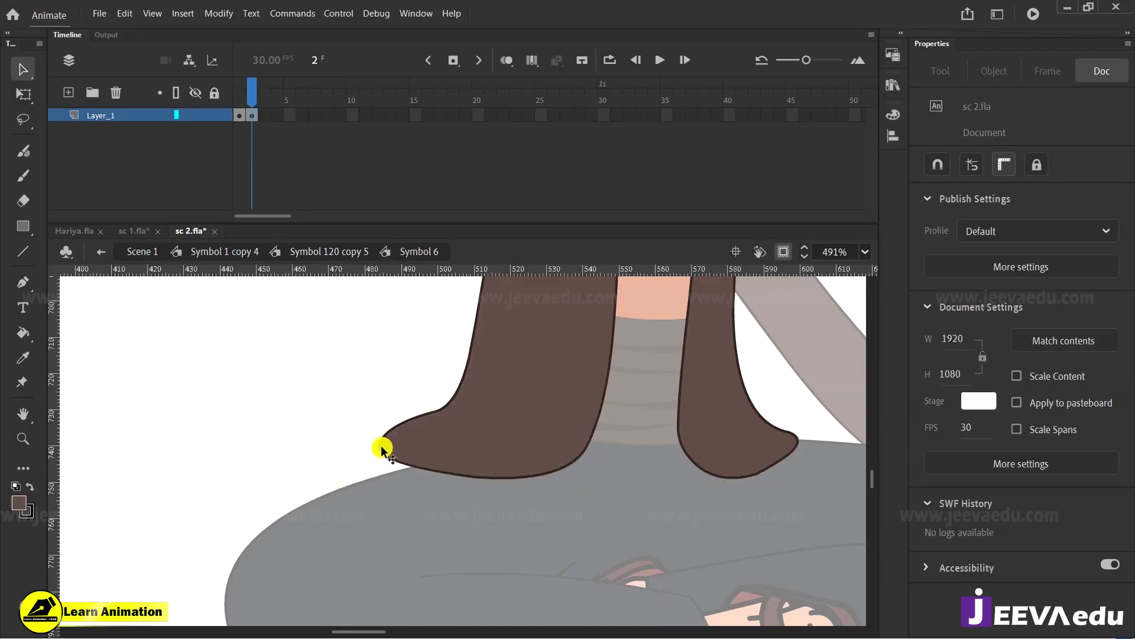
left_click_drag(381, 451, 382, 469)
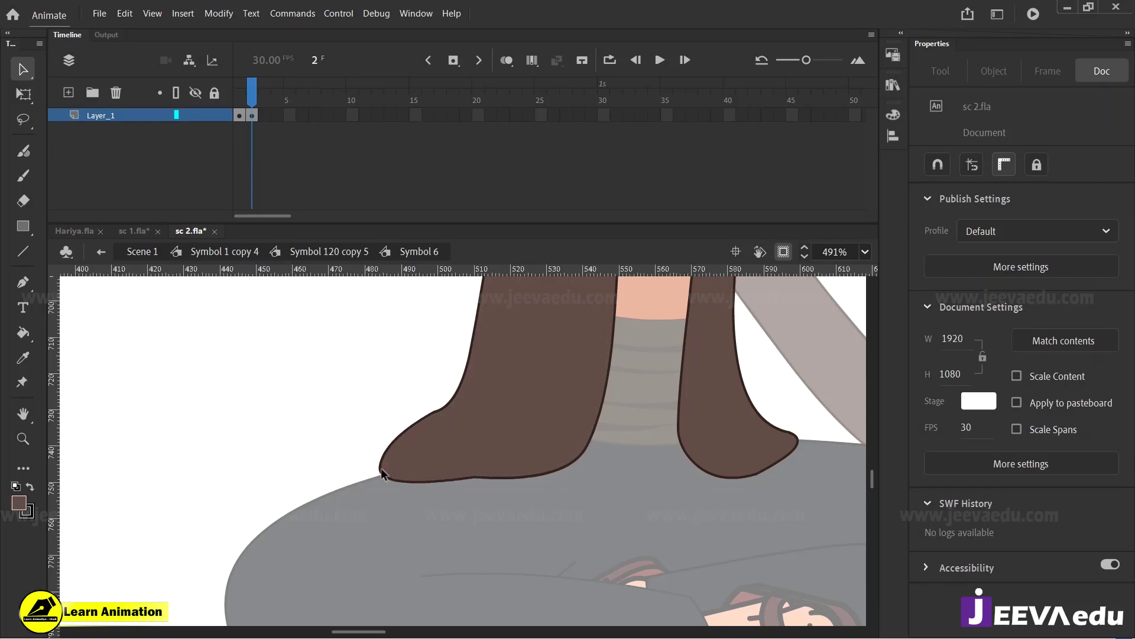
left_click_drag(430, 415, 407, 441)
left_click(478, 483)
left_click_drag(473, 478, 474, 487)
left_click_drag(685, 465, 507, 473)
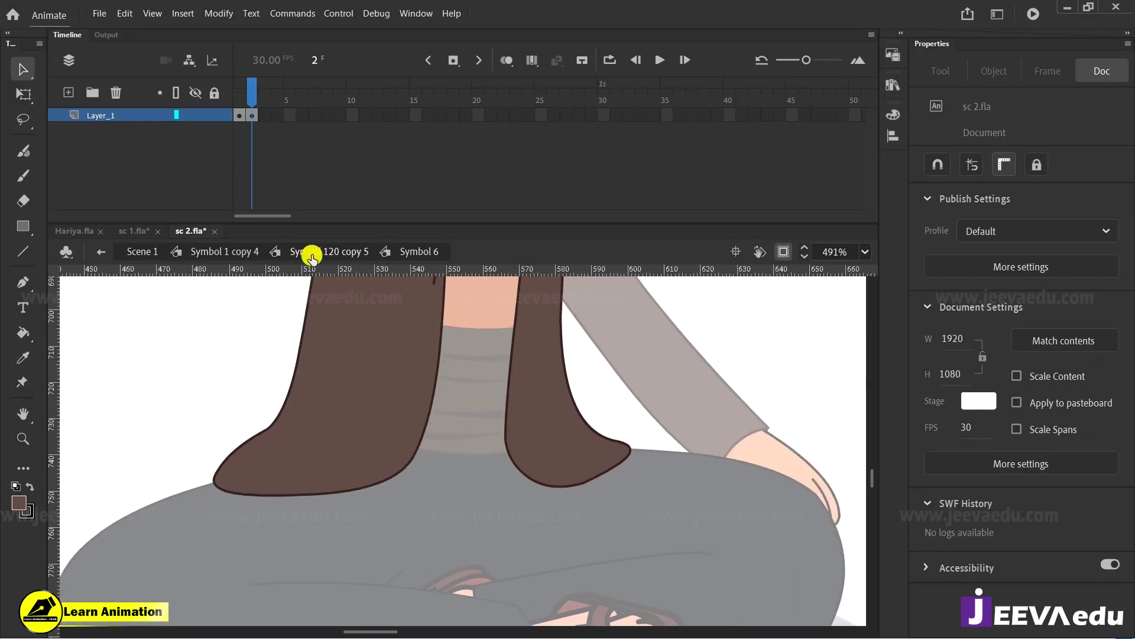
Step: Check the jacket hem at frame 172 of Symbol 1 copy 4, and compare both keyframes inside the jacket symbol
left_click(297, 258)
left_click(232, 253)
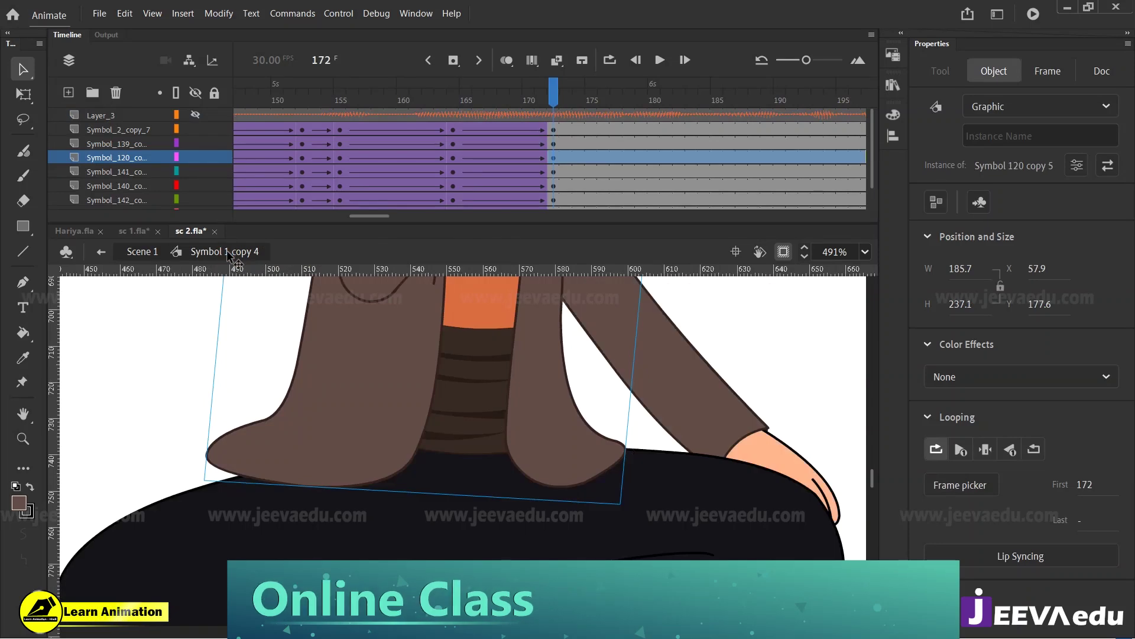
mouse_move(558, 96)
left_mouse_down()
mouse_move(476, 96)
mouse_move(554, 94)
left_mouse_up()
left_click(556, 141)
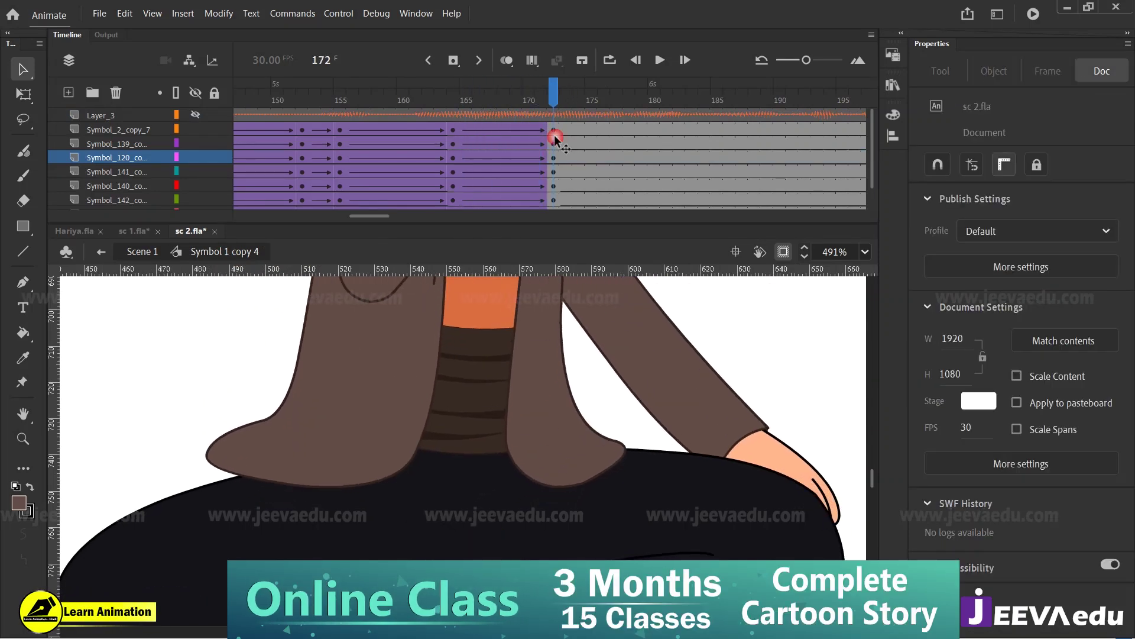
double_click(261, 463)
double_click(259, 462)
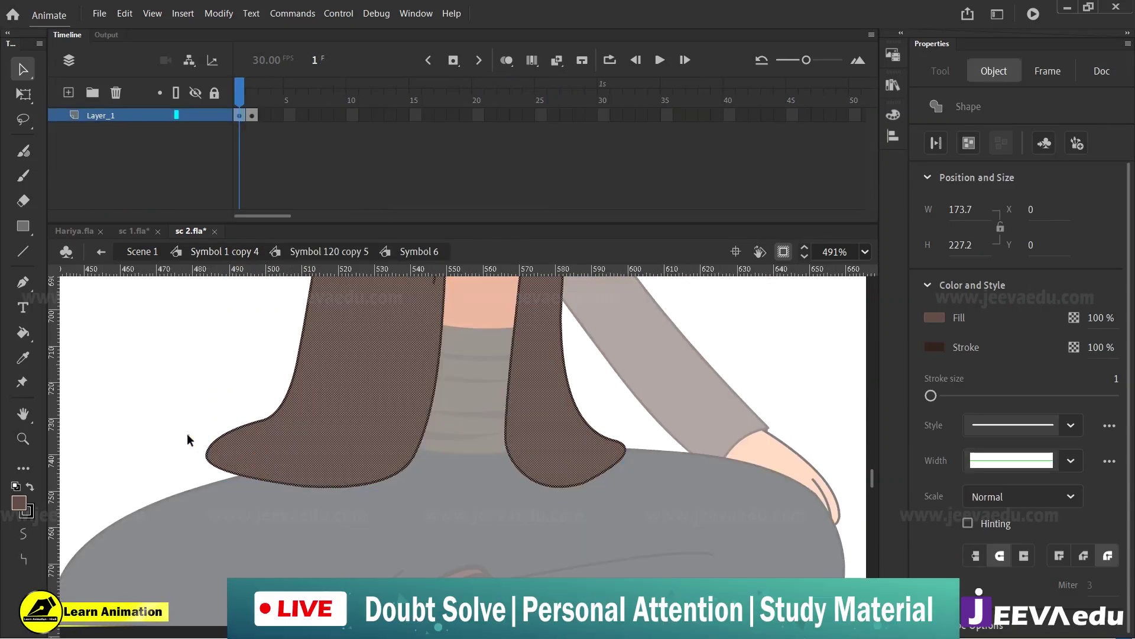
left_click(222, 365)
left_click(252, 116)
left_click(245, 422)
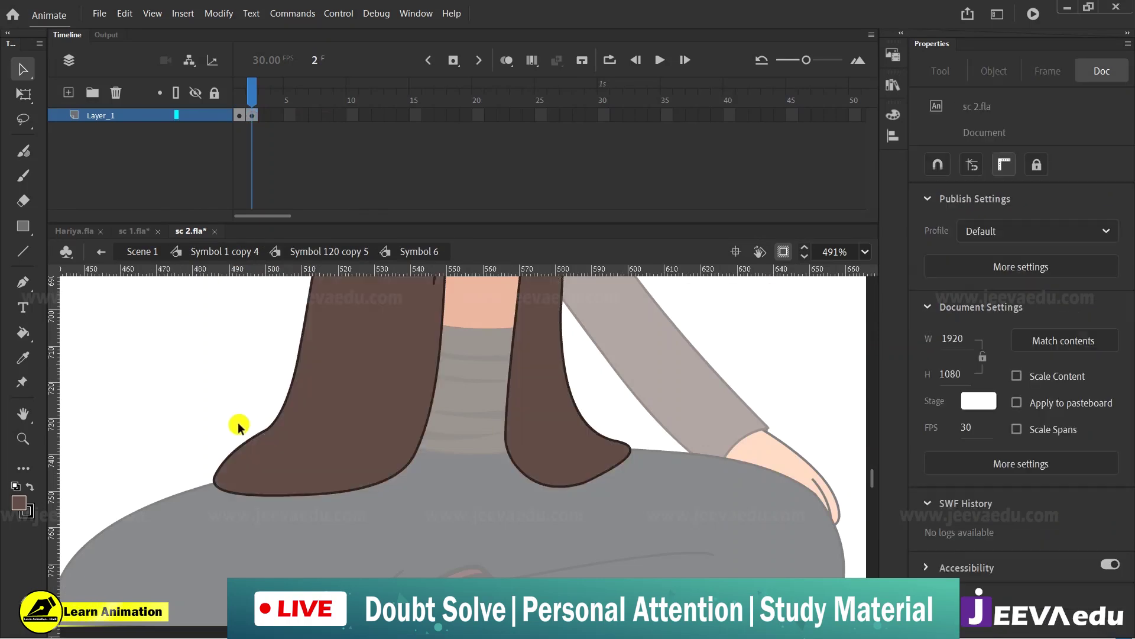
double_click(200, 442)
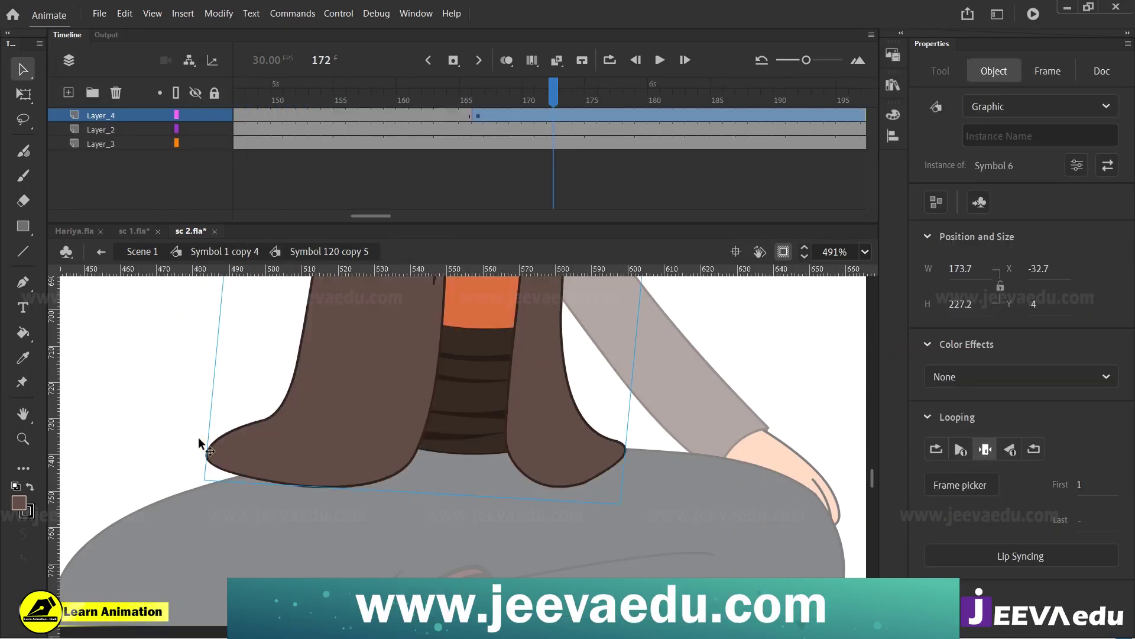
Step: Set the jacket instance's first looping frame to 2 at frame 166, and return to Symbol 1 copy 4 at frame 172
left_click(478, 116)
left_click(347, 416)
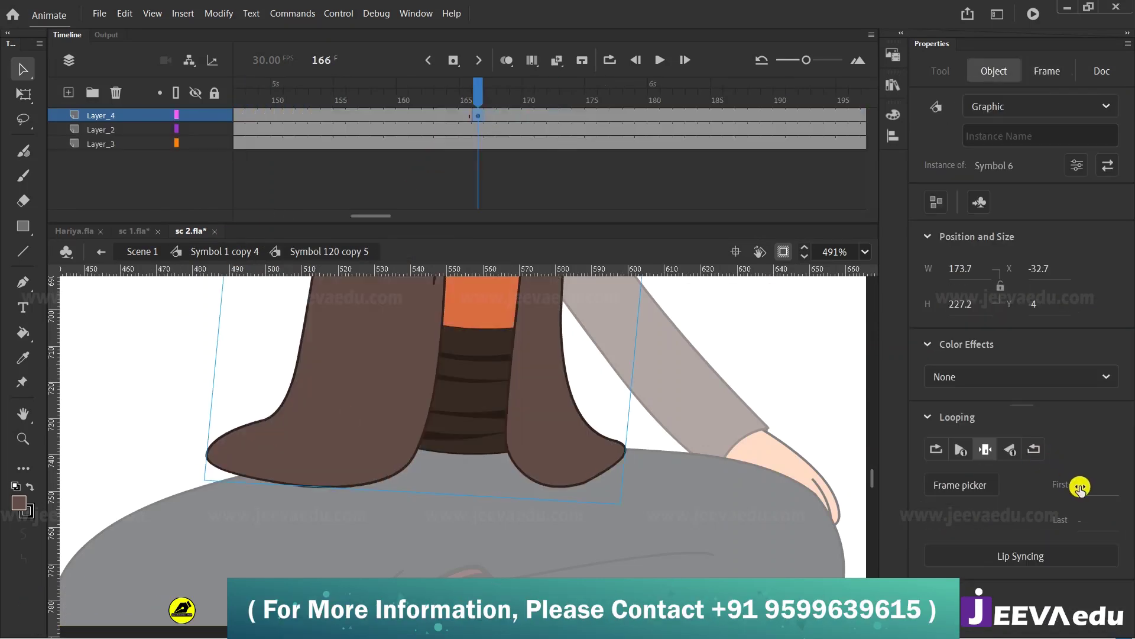
left_click(1080, 486)
type("2")
key("Return")
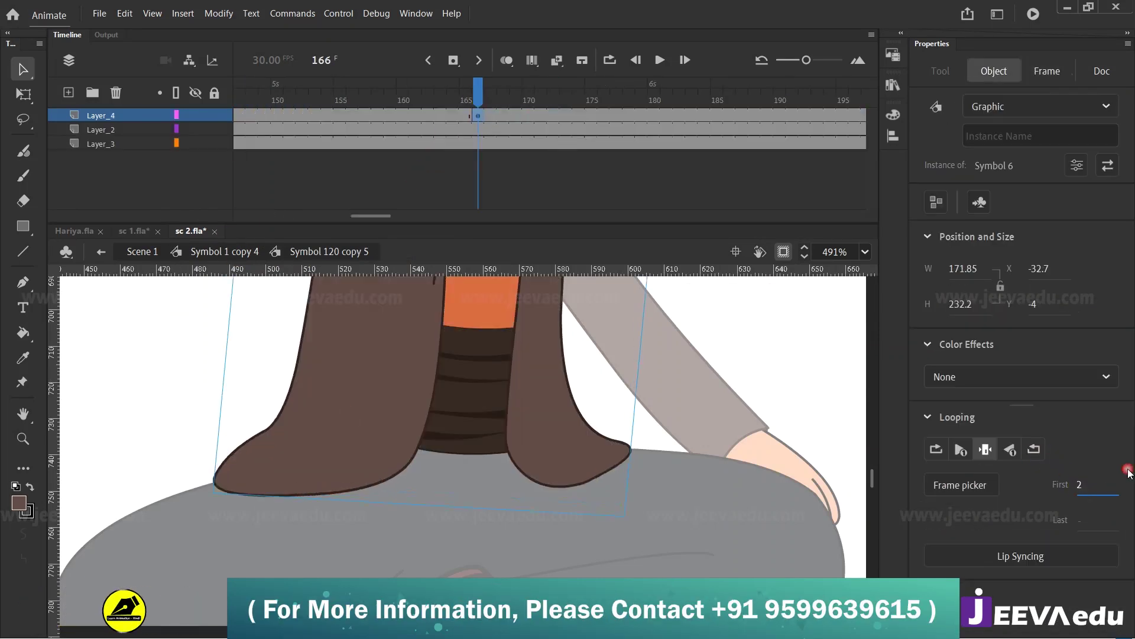
left_click(231, 257)
left_click_drag(538, 96, 559, 188)
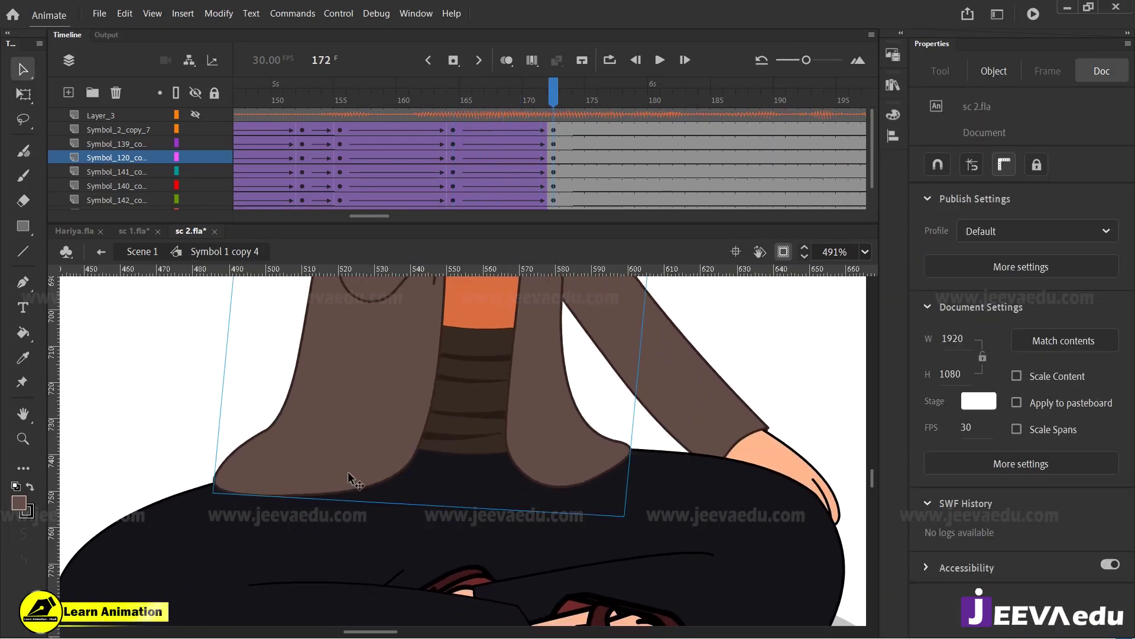
Step: Move the jacket keyframe on Layer_4 inside Symbol 120 copy 5 to frame 165, and return to Symbol 1 copy 4
double_click(350, 475)
left_click(475, 117)
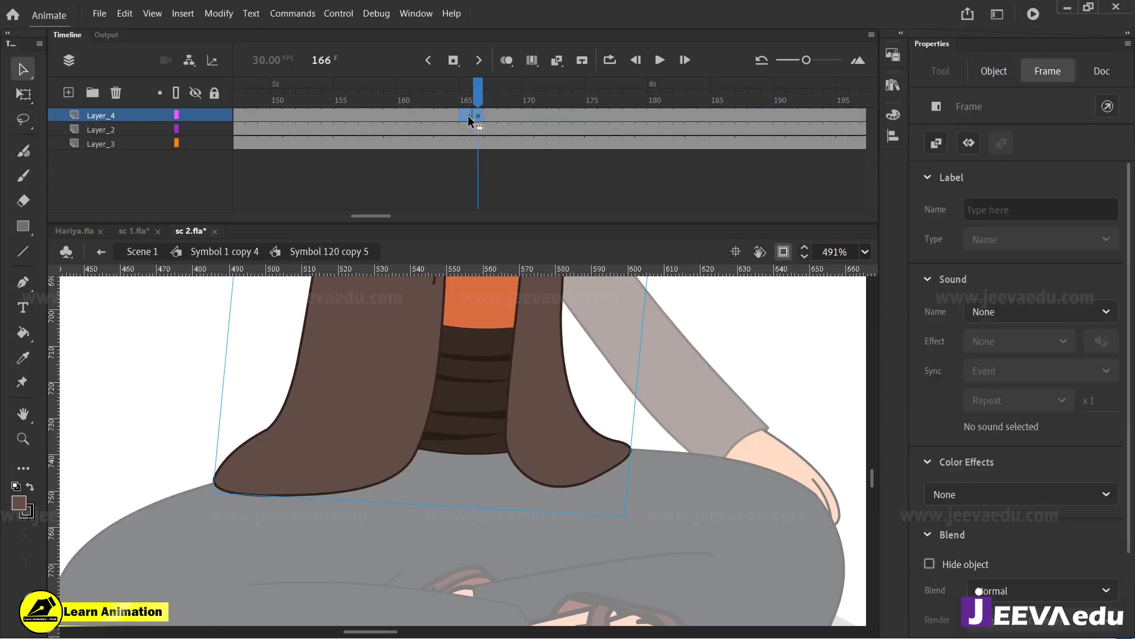
left_click_drag(468, 120, 465, 117)
left_click(465, 101)
left_click(467, 114)
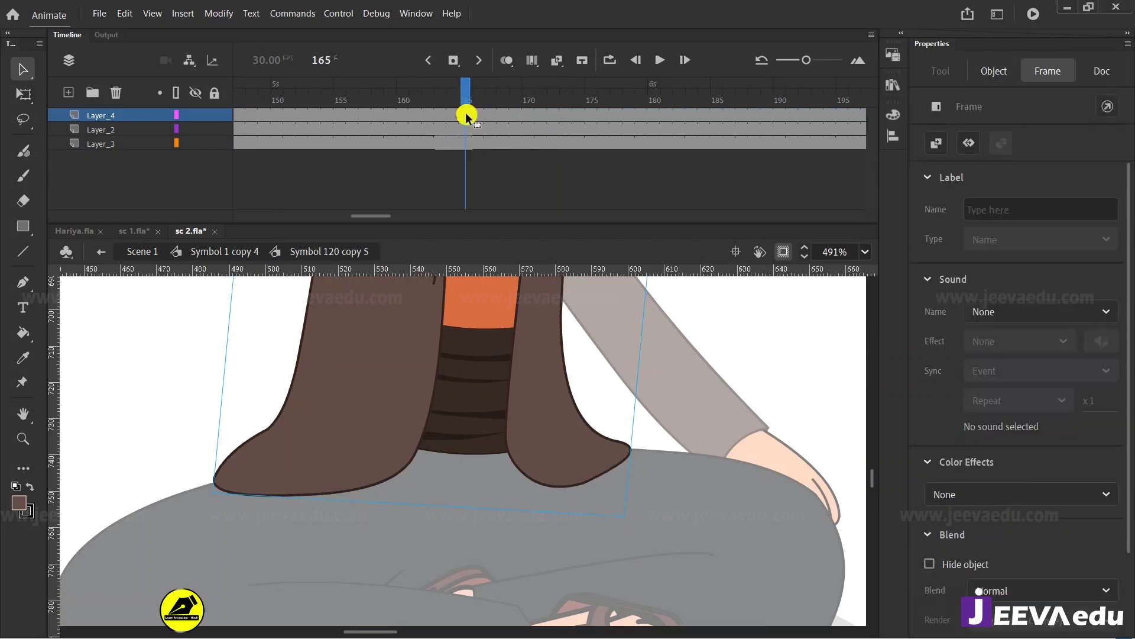
left_click(457, 112)
left_click(466, 112)
left_click(467, 102)
double_click(156, 421)
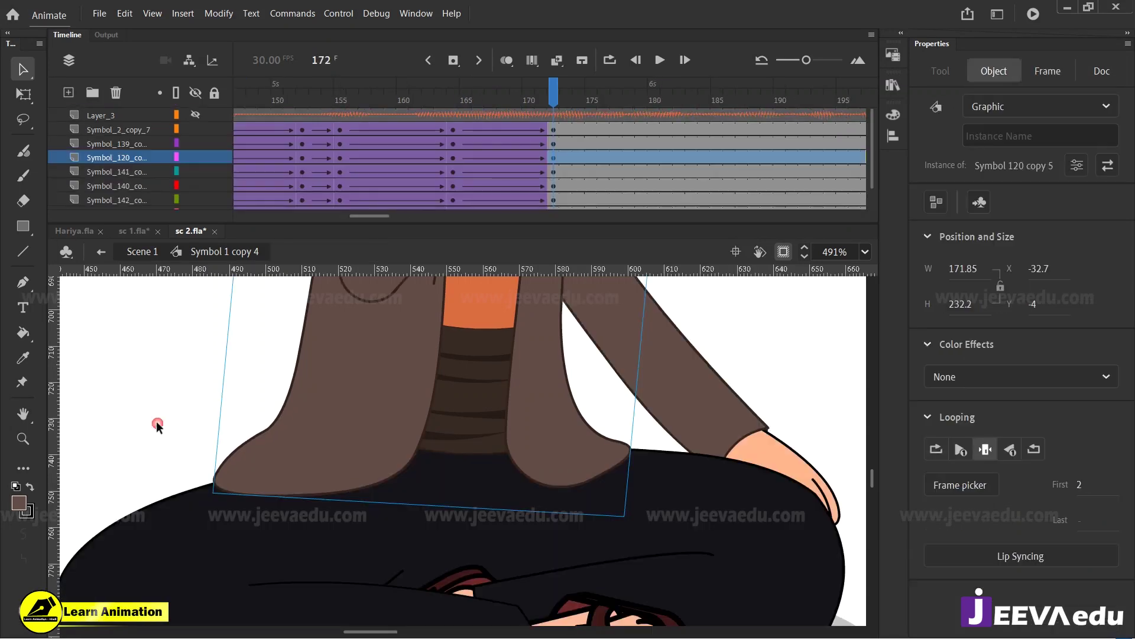
Step: Play back the hand-to-chin gesture and examine the jacket's shape change up to frame 172
left_click_drag(519, 104, 566, 137)
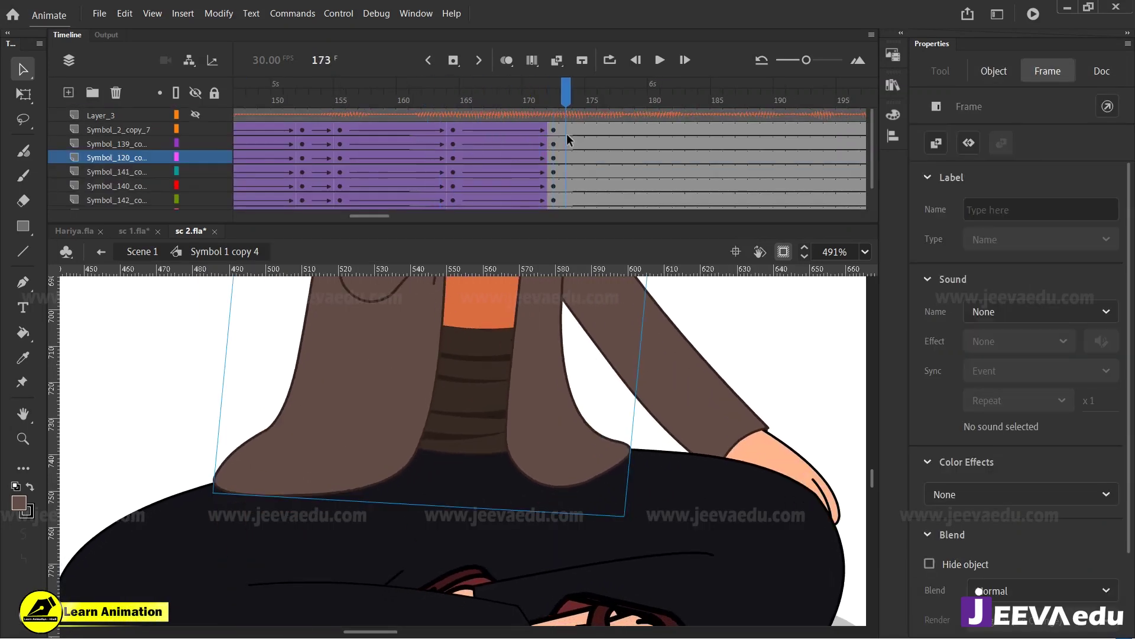
key("z")
left_click(380, 438, "alt")
left_click(426, 428, "alt")
left_click_drag(501, 424, 485, 476)
left_click_drag(545, 102, 392, 141)
key("Return")
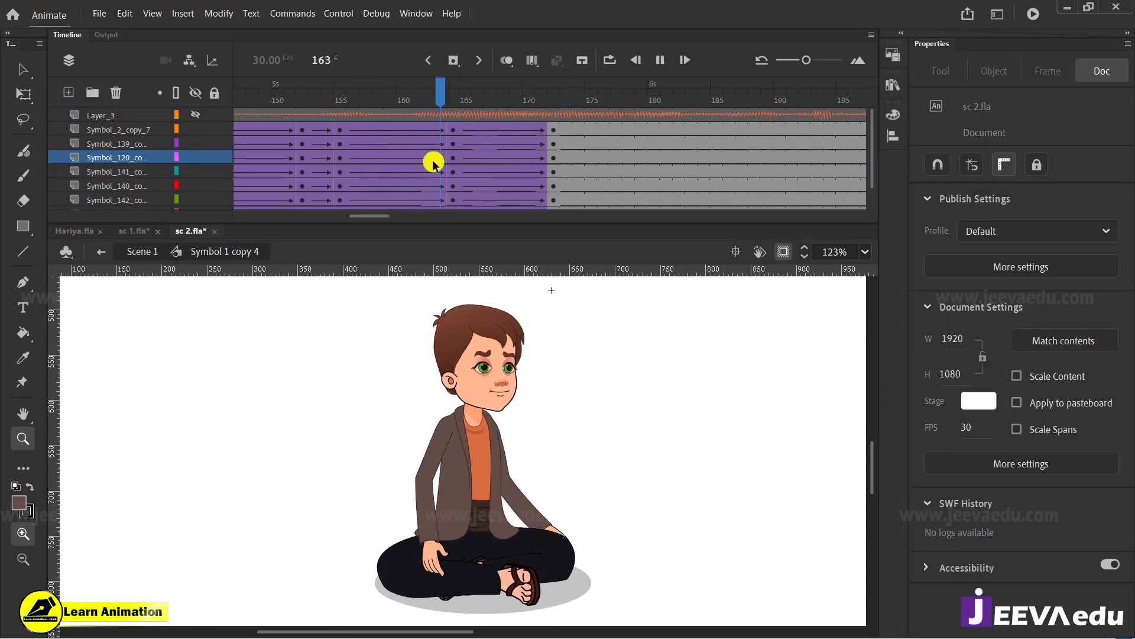
key("Return")
left_click_drag(559, 99, 557, 135)
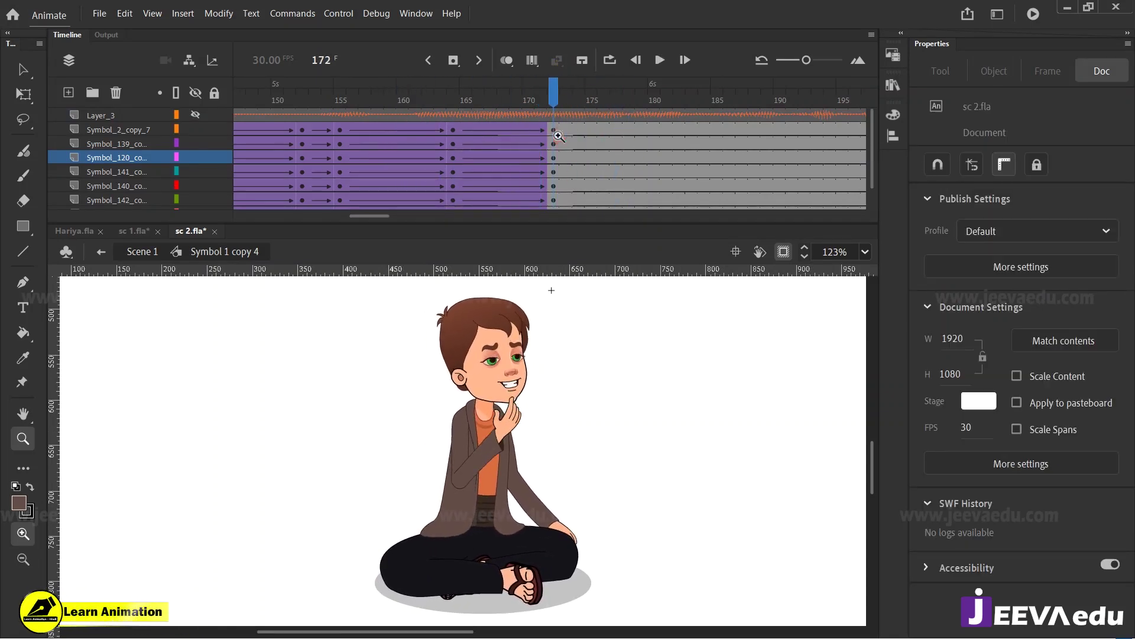
Step: Open the nested jacket symbol from frame 172 at the back hem for editing
left_click(445, 523)
left_click(441, 480)
key("v")
double_click(461, 459)
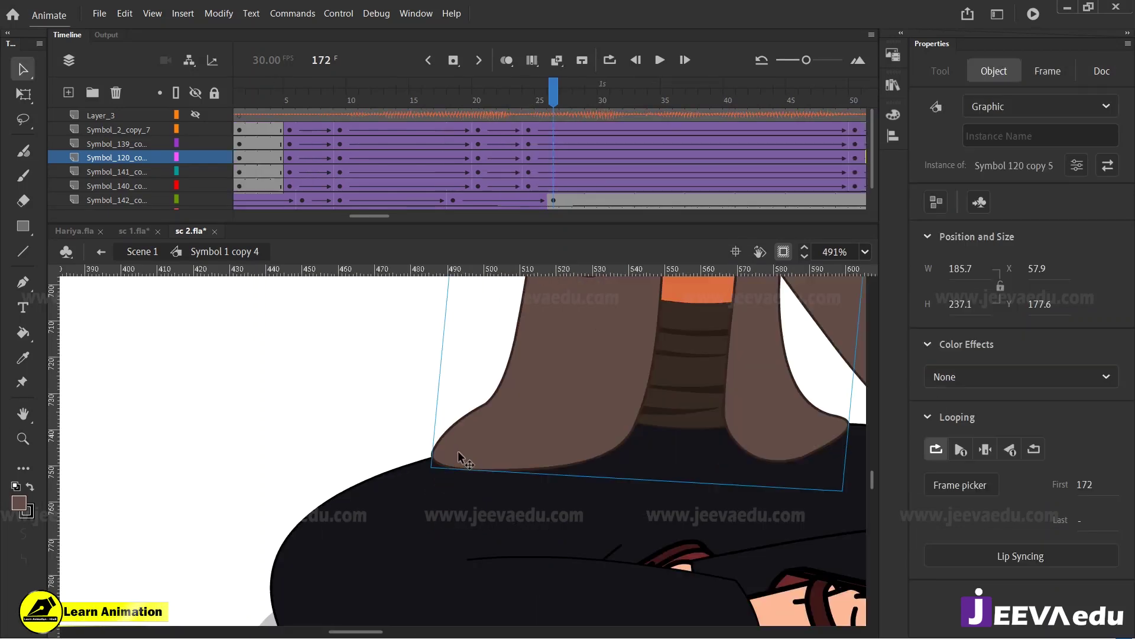
double_click(460, 459)
left_click(459, 458)
Step: Pull the jacket's back hem and its curve slightly outward on frame 2, and return to Symbol 1 copy 4
left_click(427, 449)
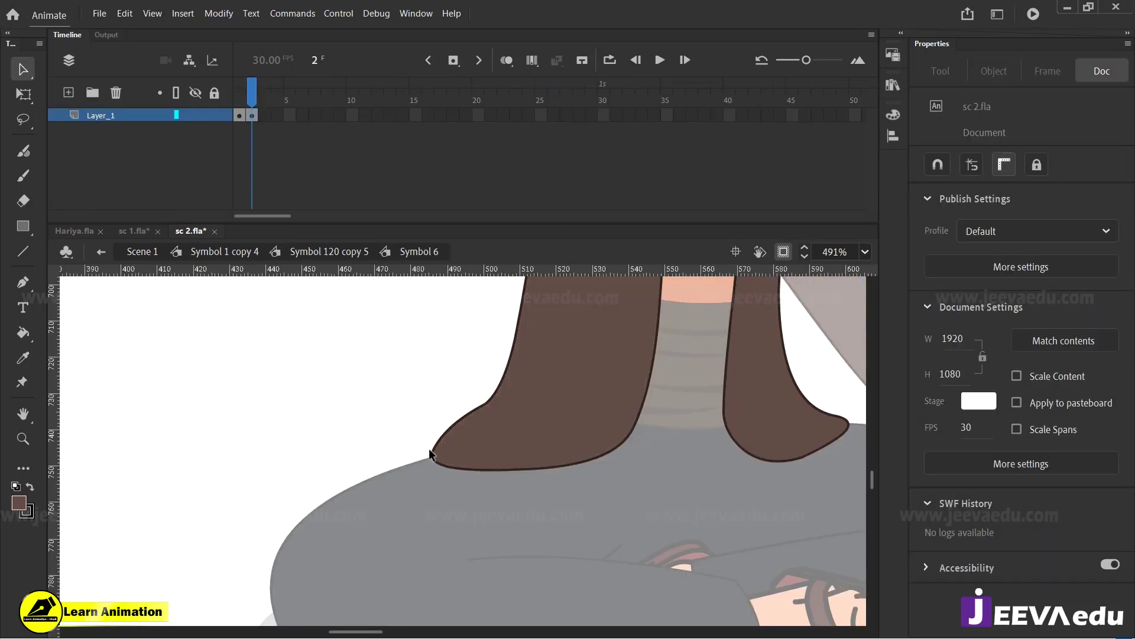
left_click_drag(254, 84, 258, 113)
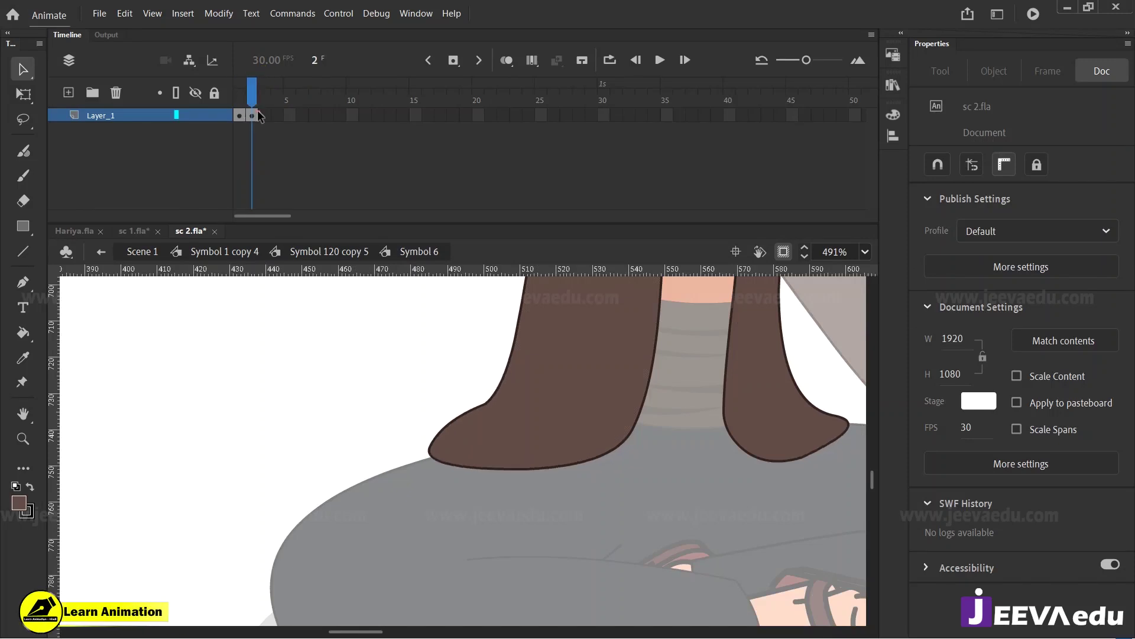
left_click(429, 436)
left_click_drag(484, 403, 482, 401)
left_click(429, 445)
left_click(429, 453)
left_click(418, 467)
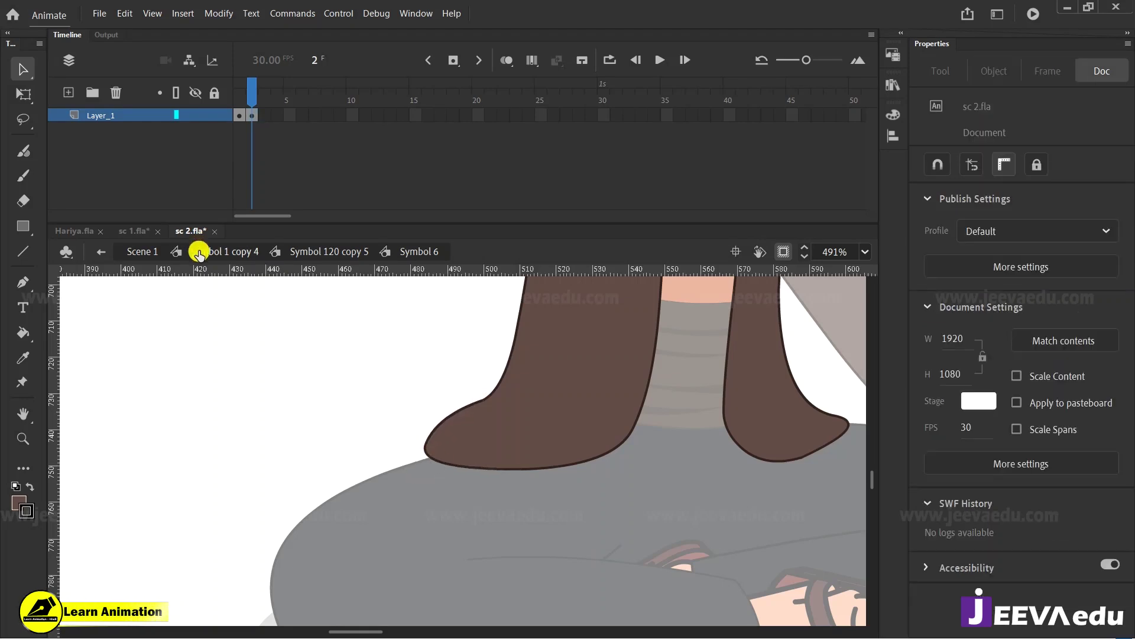
left_click(202, 251)
Step: Review the jacket's motion leading to frame 172 and its keyframe at frame 165 inside Symbol 120 copy 5
left_click(556, 476, "ctrl+alt")
left_click(503, 432, "ctrl+alt")
left_click(497, 437, "ctrl+alt")
left_click_drag(401, 321, 573, 460)
left_click_drag(538, 101, 555, 160)
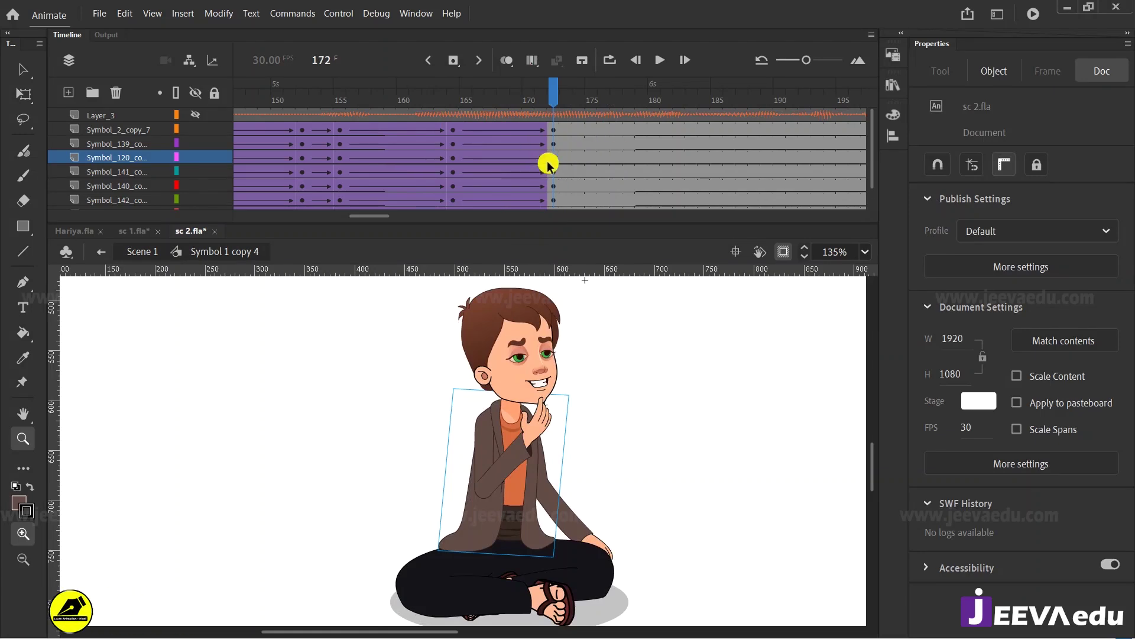
key("v")
left_click(519, 509)
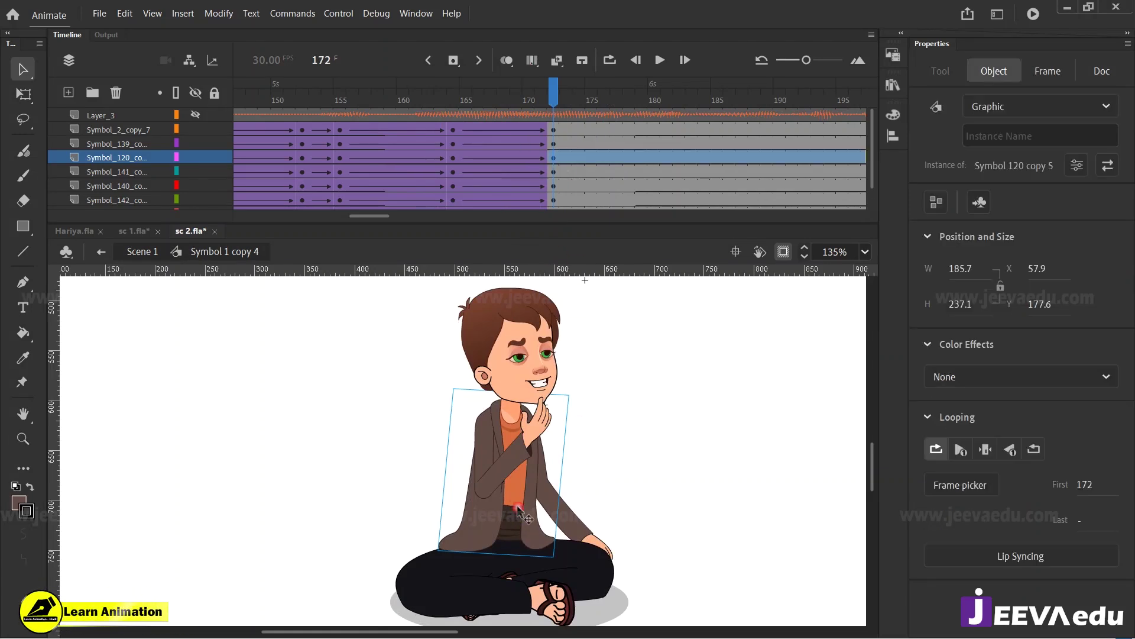
double_click(509, 489)
left_click_drag(523, 102, 473, 133)
right_click(462, 115)
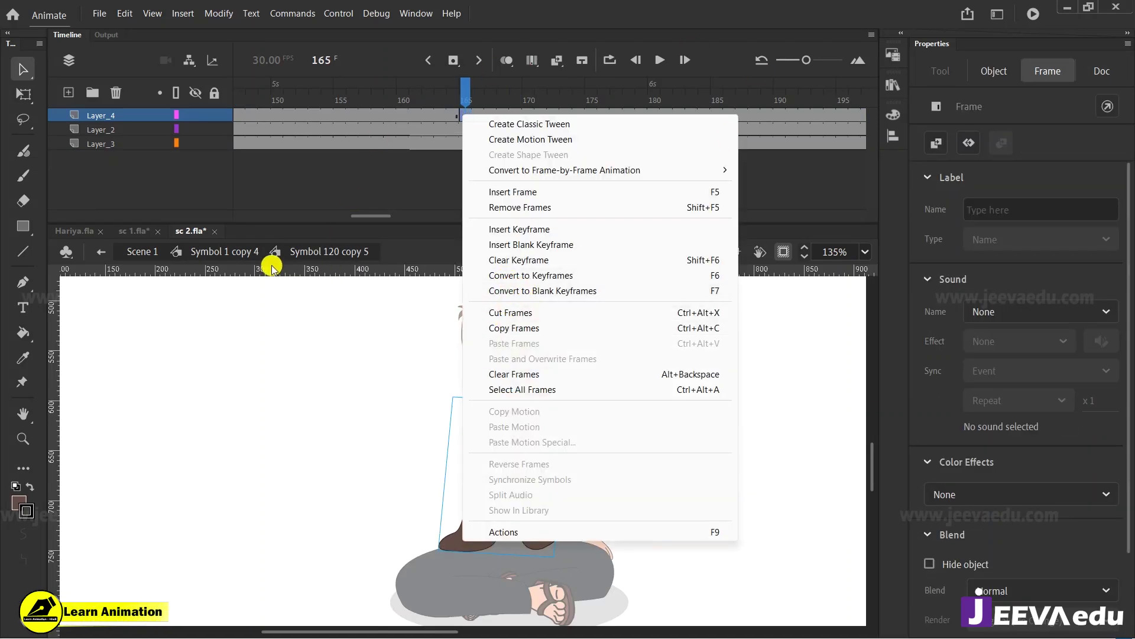
left_click(237, 254)
left_click_drag(545, 105, 547, 190)
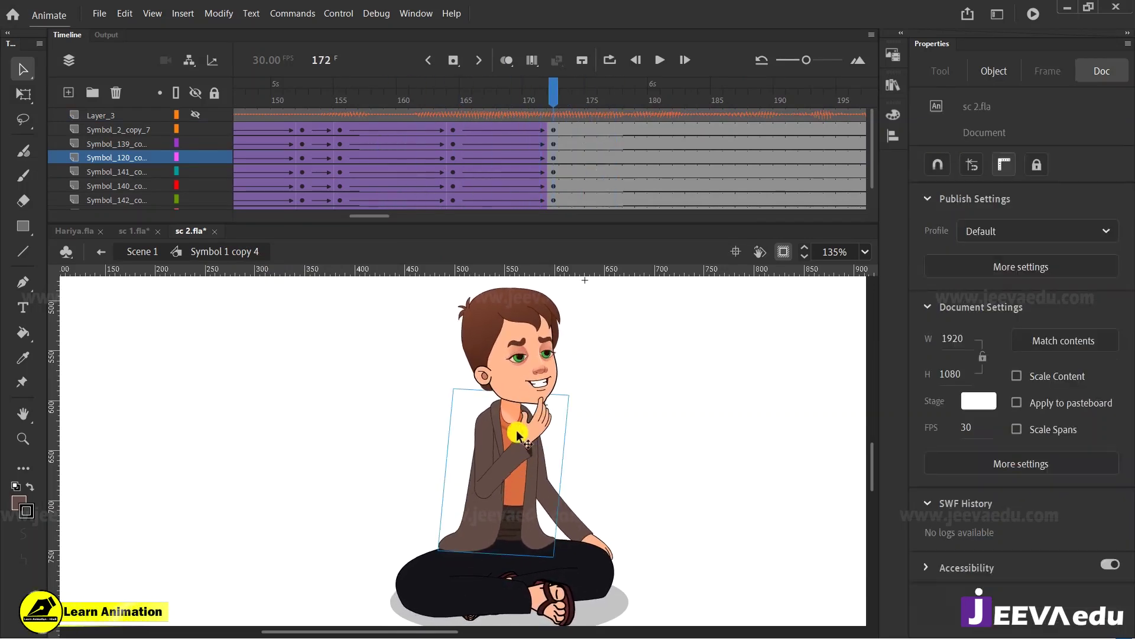
Step: Rotate the boy's resting arm slightly inward toward his body at frame 172
left_click(592, 559)
left_click(573, 521)
left_click(607, 559)
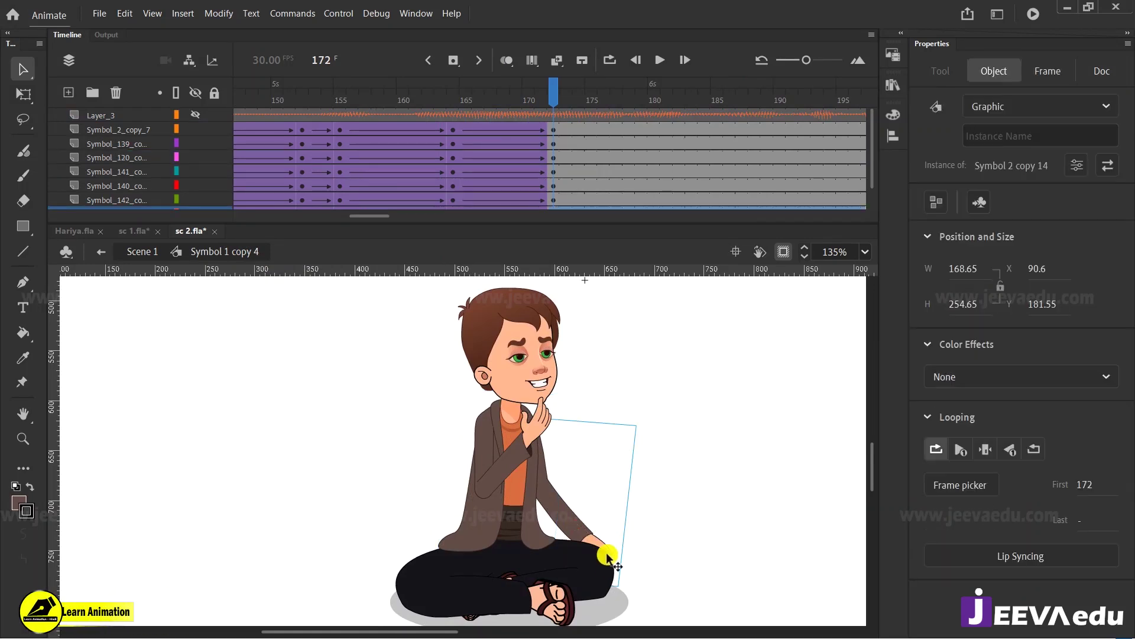
key("q")
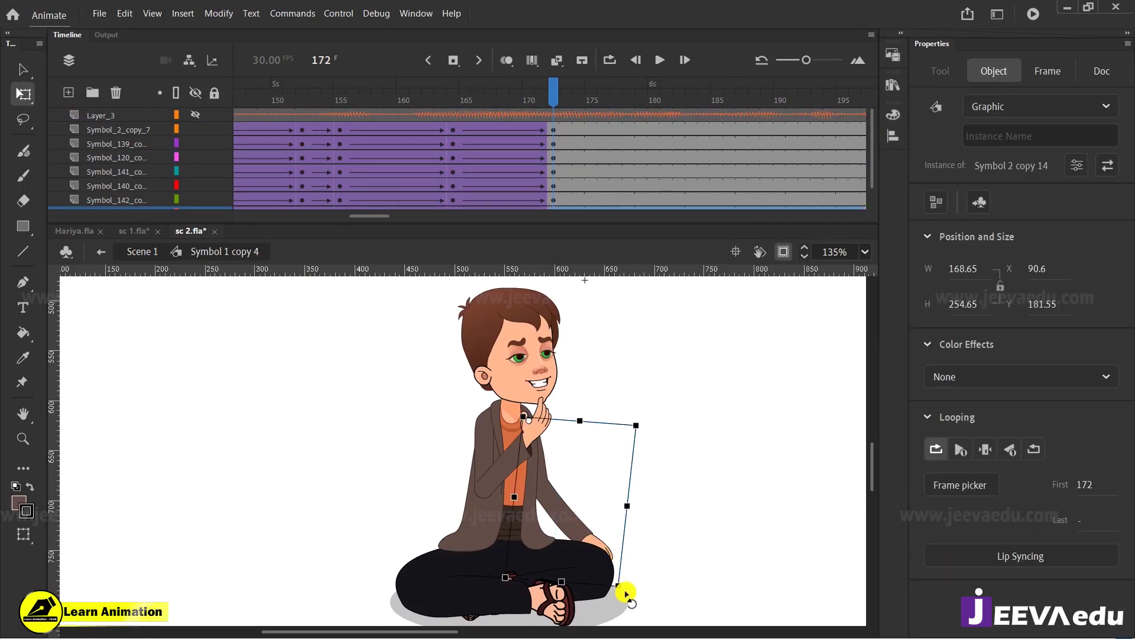
left_click_drag(626, 590, 615, 597)
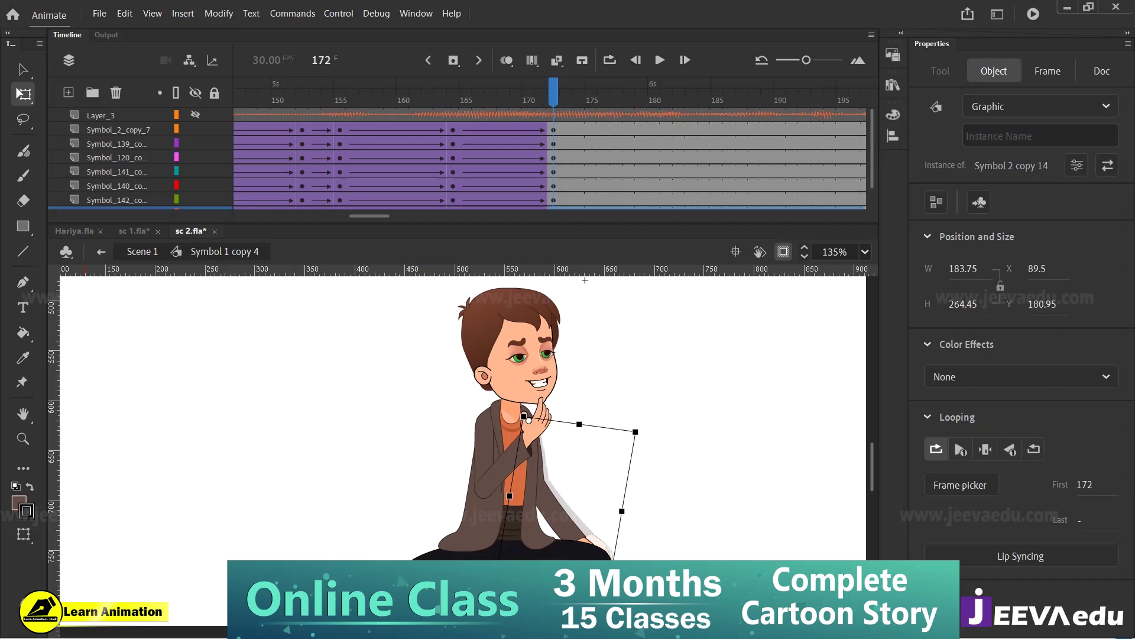
Step: Inside Symbol 2 copy 14, keyframe the forearm layer at frames 164 and 172 and join them with a classic tween at ease 100
double_click(565, 519)
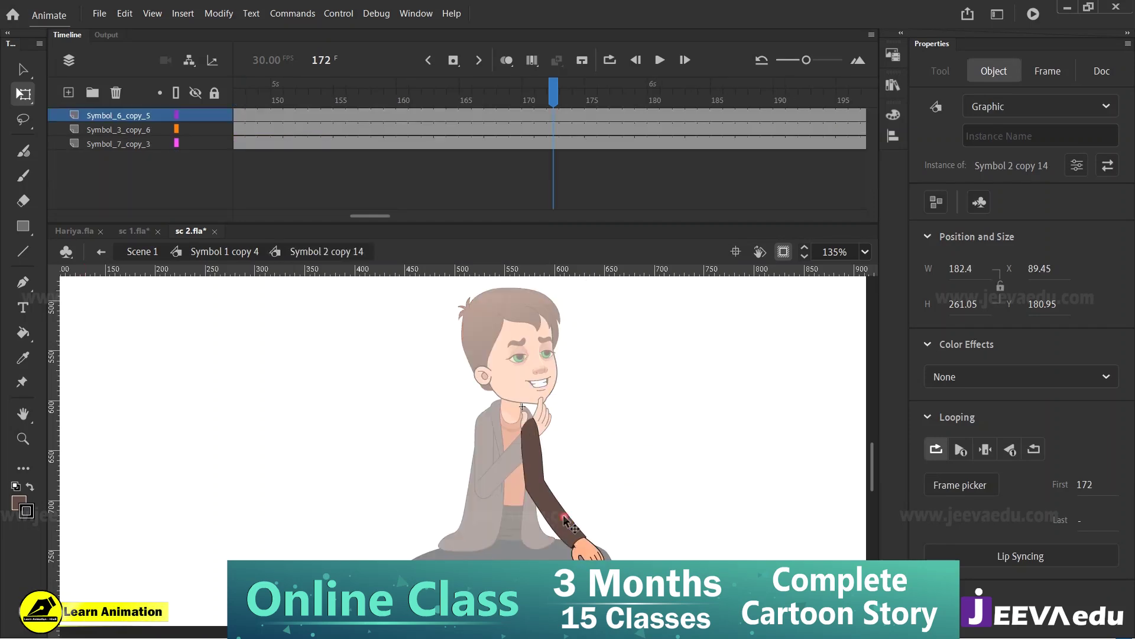
left_click(554, 119)
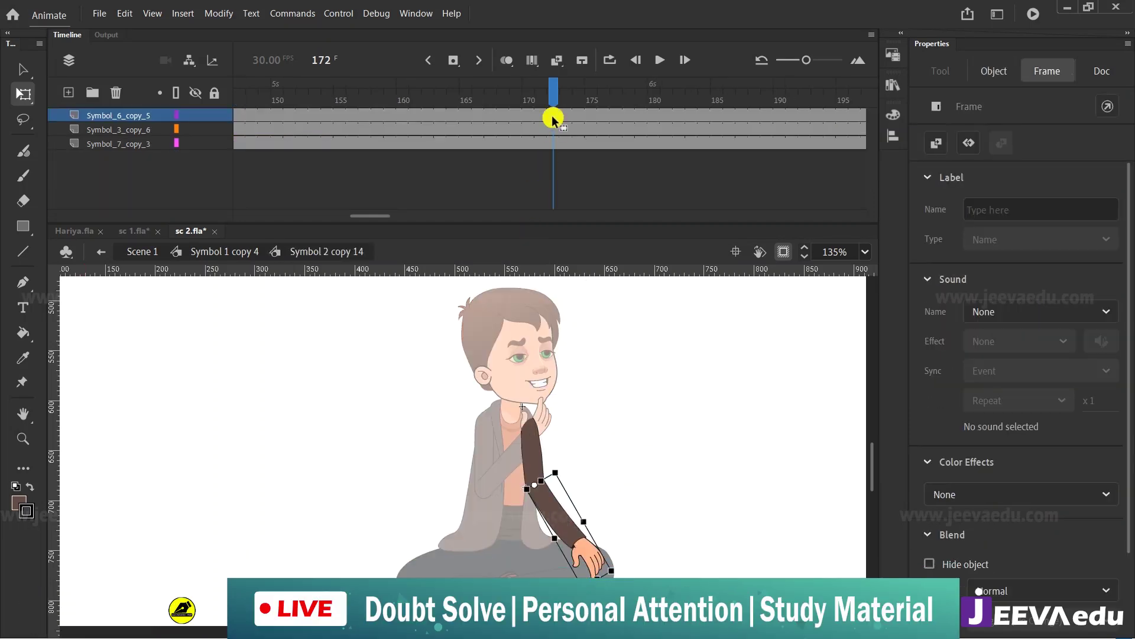
left_click(453, 115)
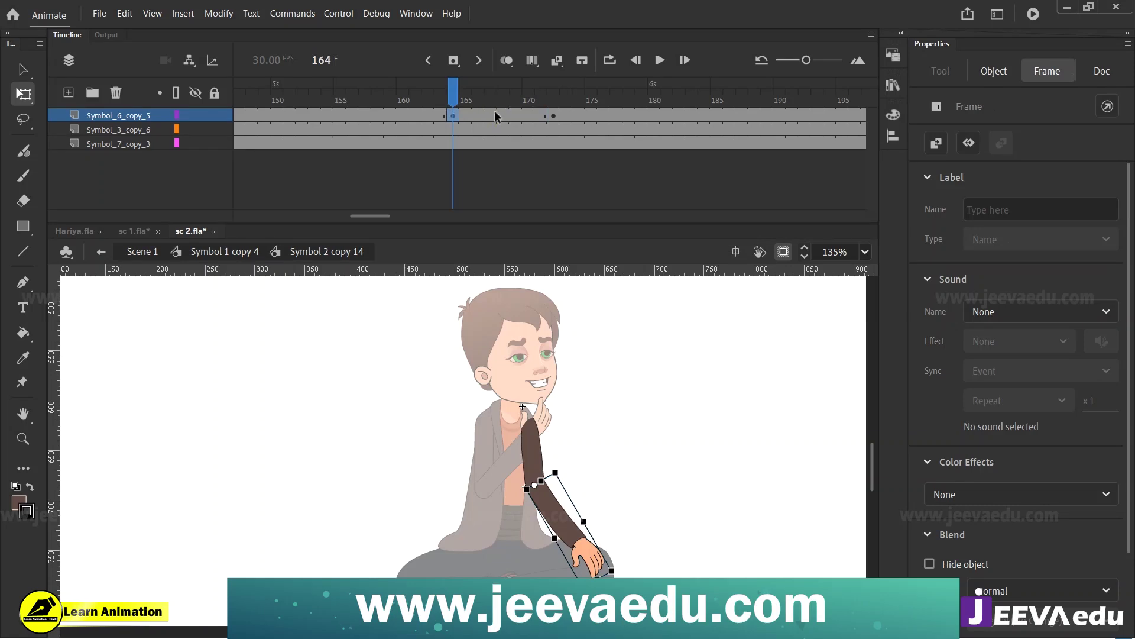
right_click(494, 114)
left_click(537, 53)
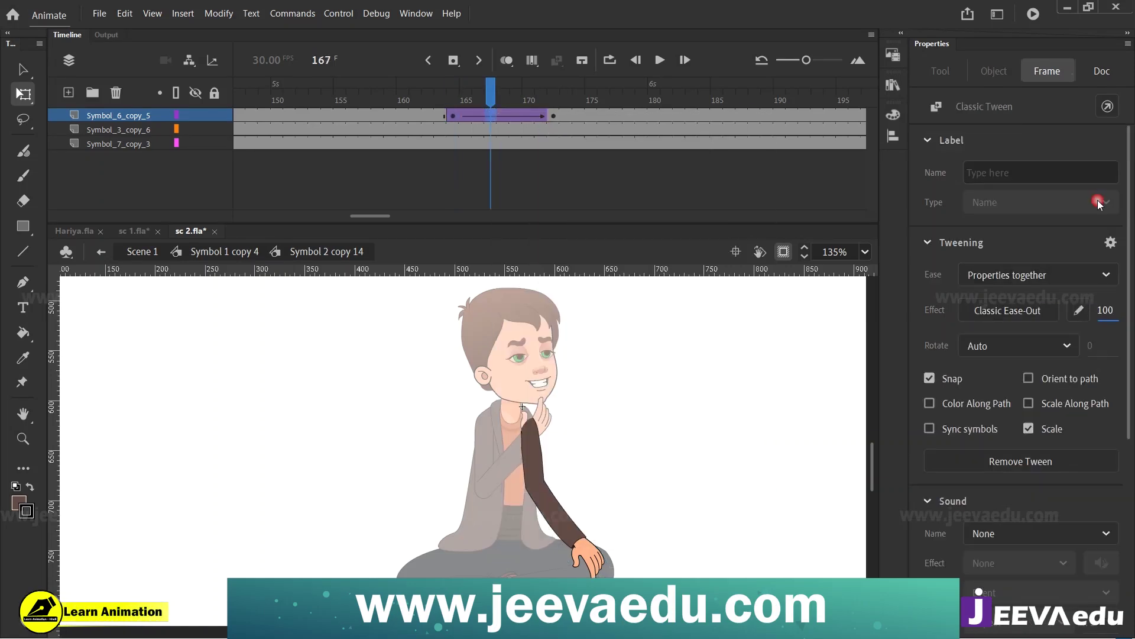
Step: Rotate the resting forearm slightly inward on frame 172 and return to Symbol 1 copy 4
left_click(554, 116)
left_click_drag(618, 562, 607, 573)
double_click(629, 506)
Step: Play back and scrub the hand-to-chin gesture around frames 150 to 175 to examine the resting arm's motion
left_click_drag(520, 101, 552, 154)
left_click(554, 156)
scroll(550, 102, "up", 2)
left_click_drag(550, 101, 293, 133)
key("Return")
key("Return")
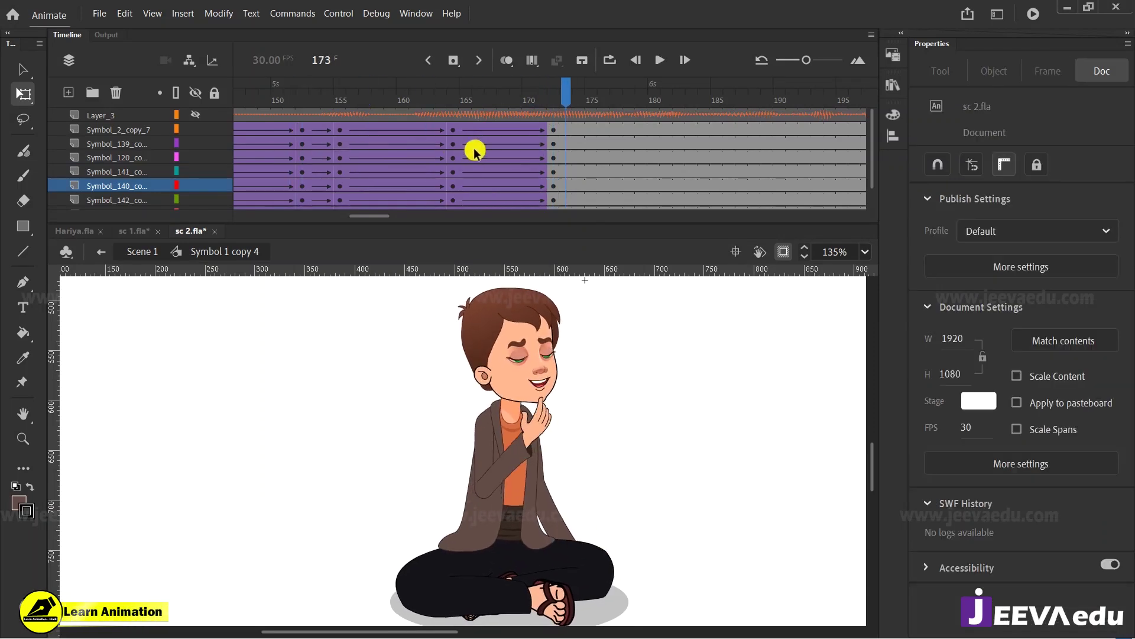
left_click(263, 110)
key("Return")
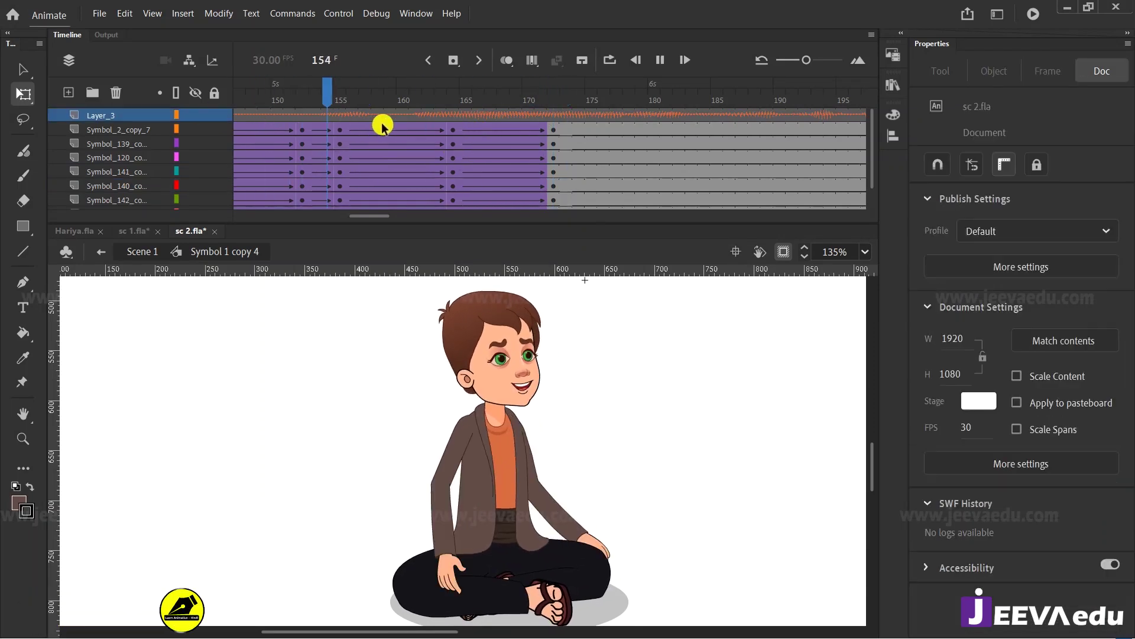
key("Return")
left_click_drag(539, 109, 603, 115)
left_click_drag(487, 117, 544, 120)
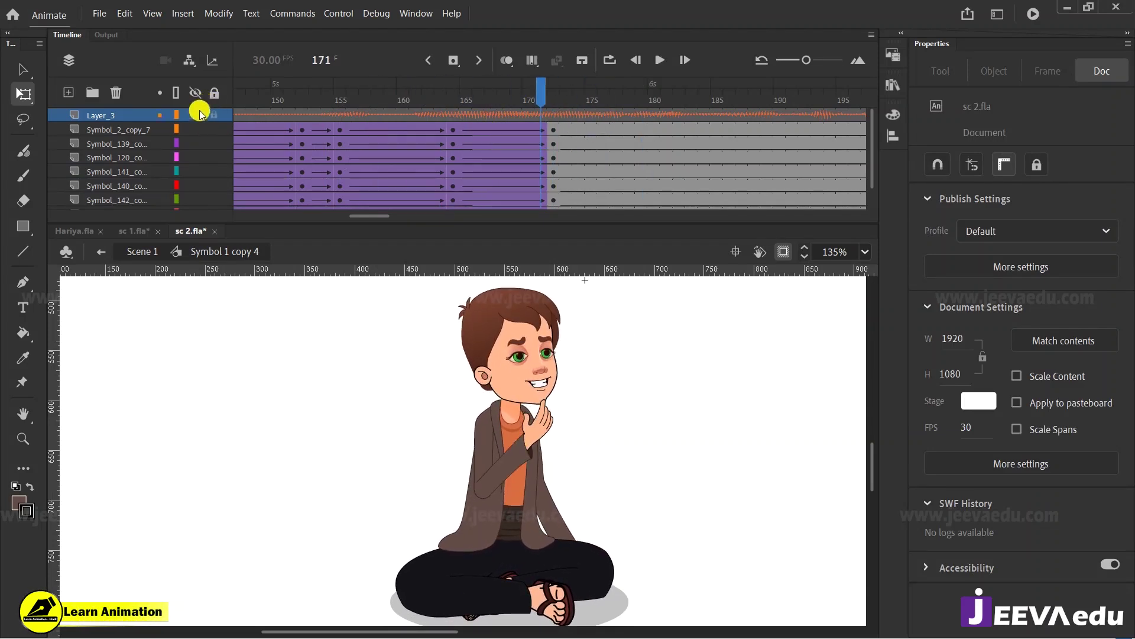
Step: Insert keyframes at frame 175 on all character layers and add classic tweens from frame 172
left_click_drag(565, 105, 582, 107)
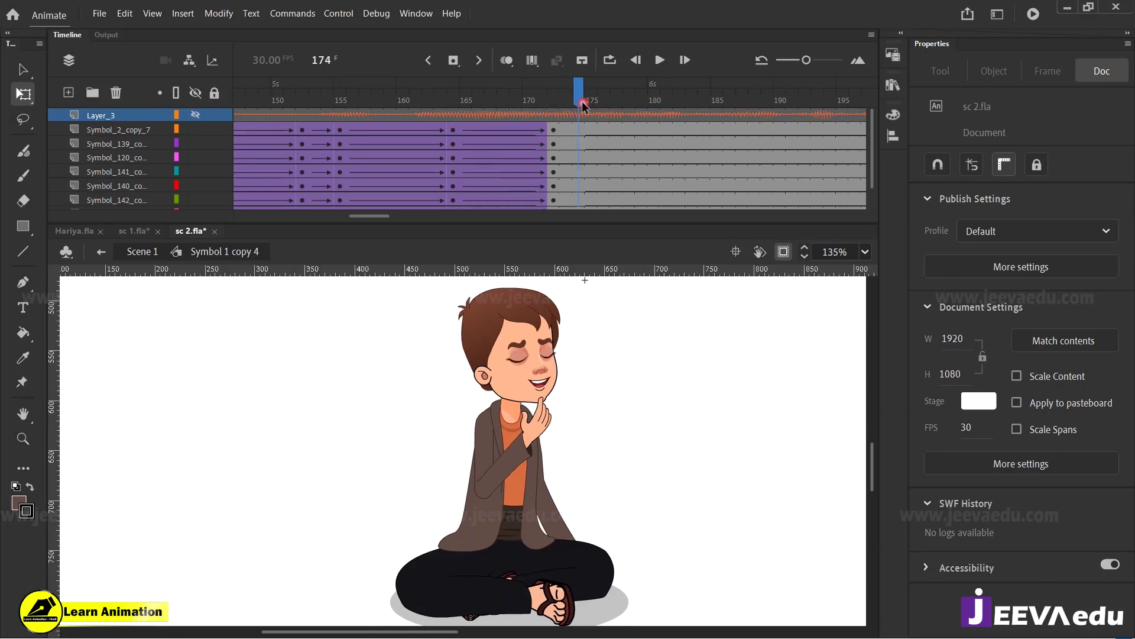
left_click_drag(603, 145, 600, 248)
key("comma")
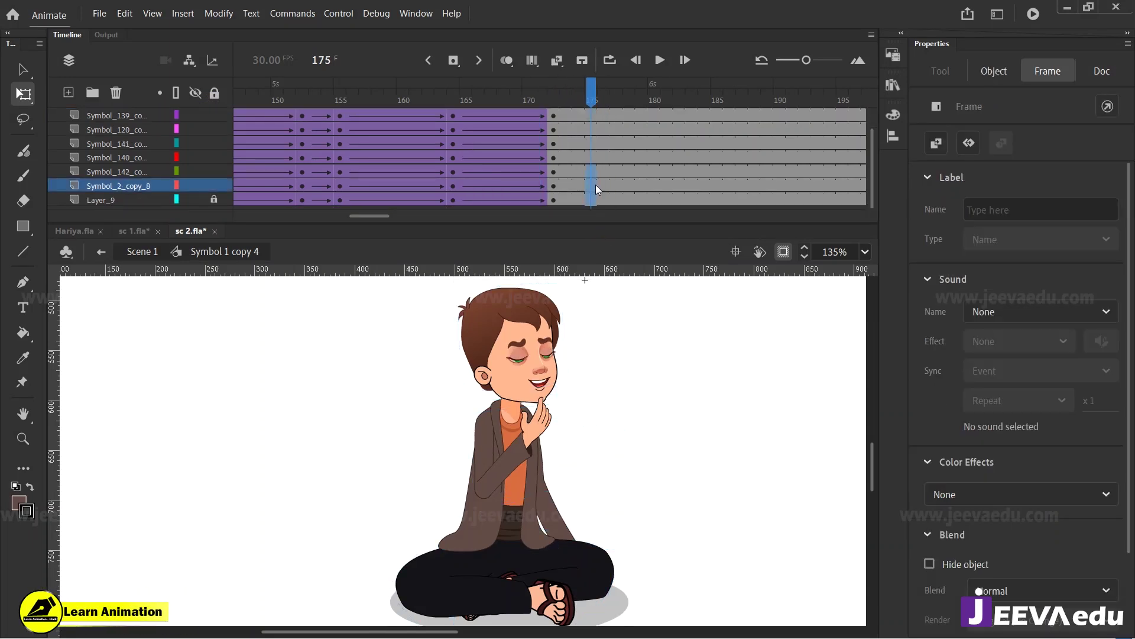
scroll(596, 192, "up", 2)
left_click(596, 127)
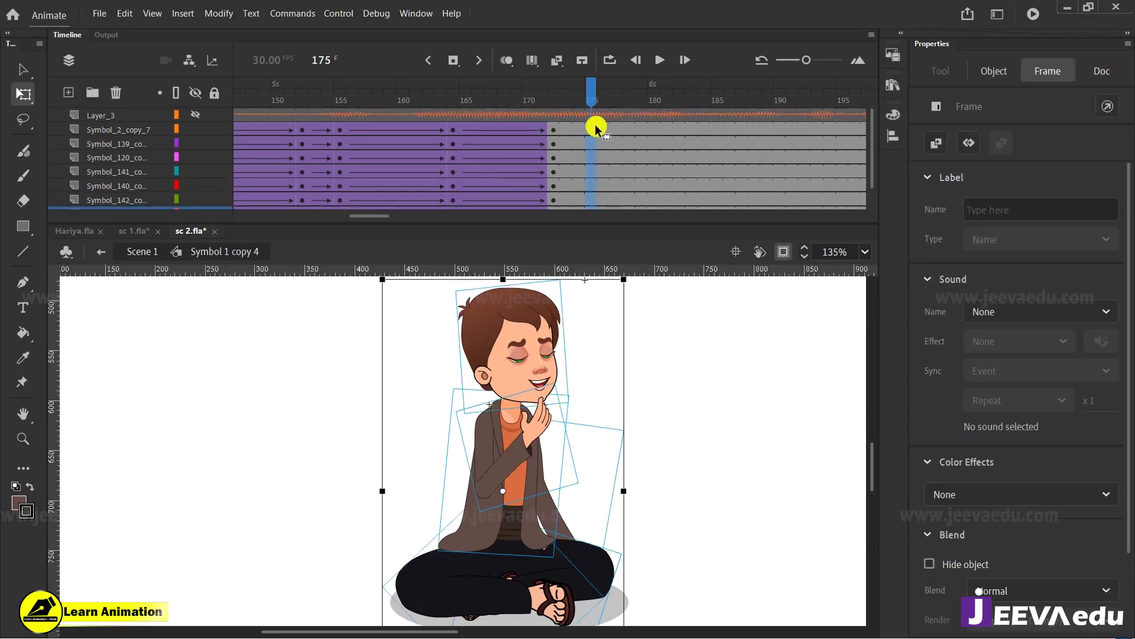
left_click_drag(577, 128, 580, 199)
right_click(580, 186)
left_click(618, 193)
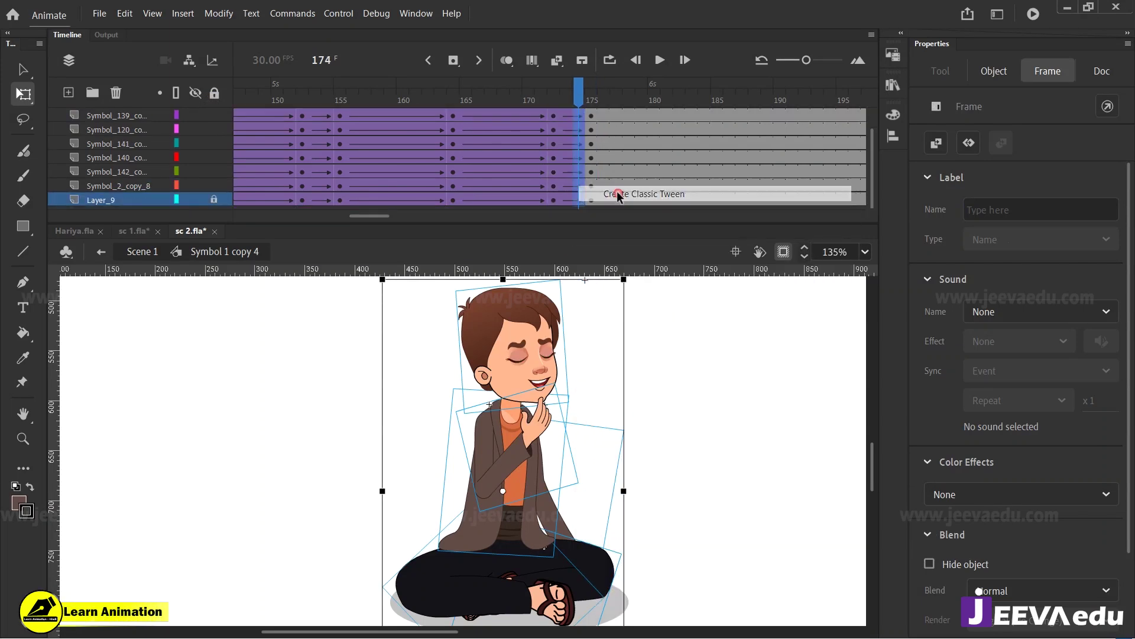
Step: Select all the character's parts at frame 175 and skew the whole pose slightly backward
left_click(589, 99)
key("v")
left_click_drag(401, 328, 616, 561)
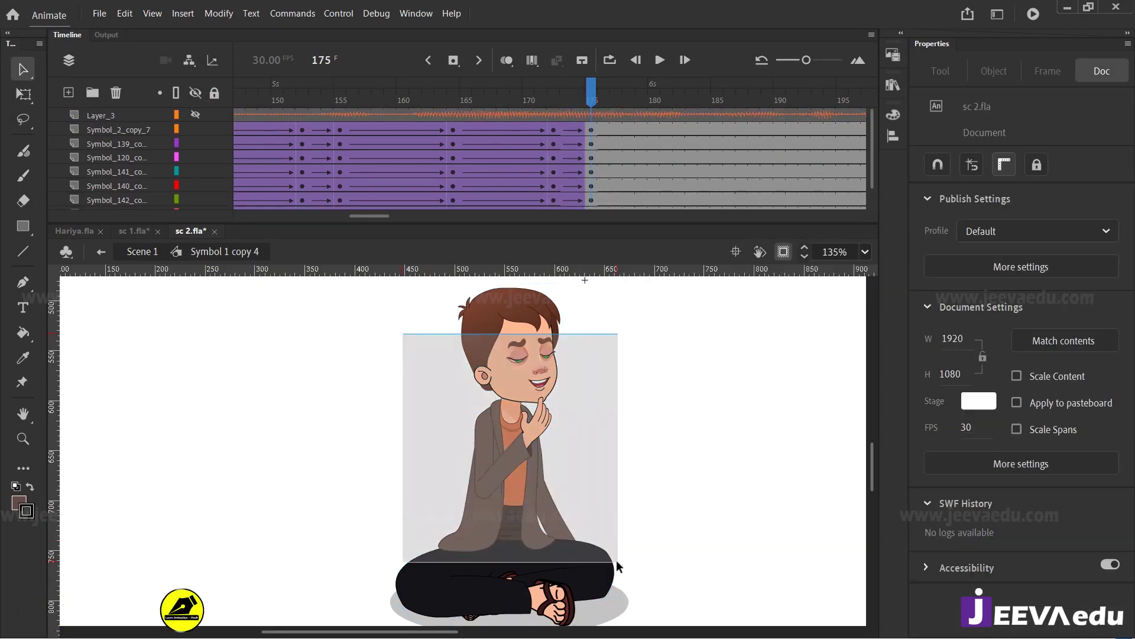
key("z")
left_click(511, 335)
key("q")
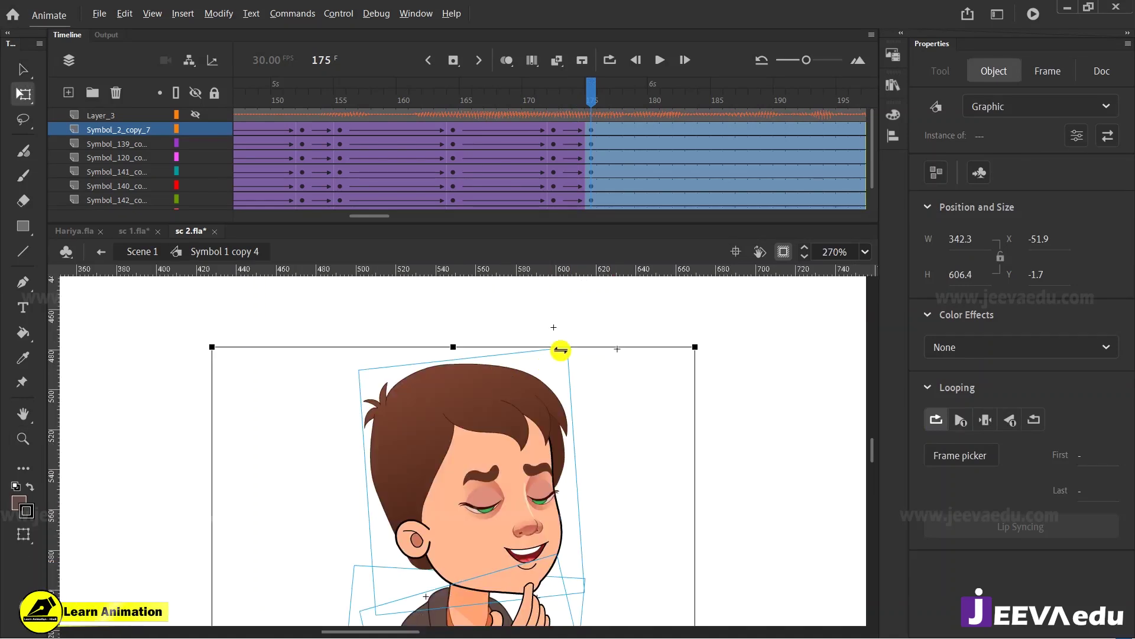
left_click_drag(561, 349, 555, 350)
Step: Play back the full figure's gesture through frame 175 and examine how the pose settles
key("z")
left_click(507, 456, "alt")
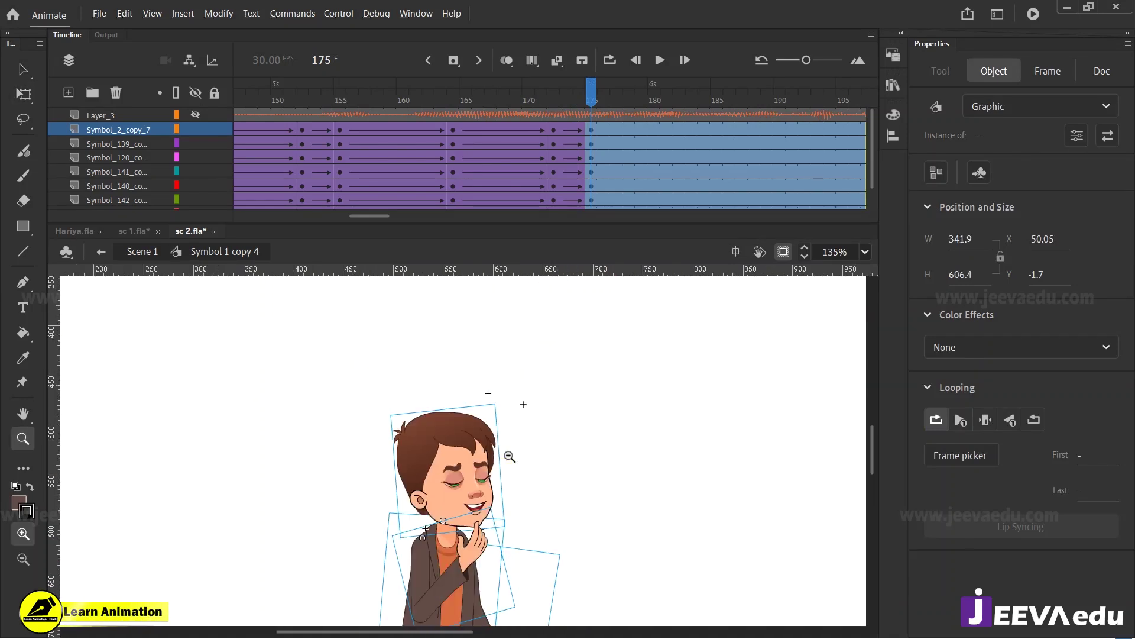
left_click(509, 492, "alt")
left_click_drag(380, 335, 531, 528)
left_click_drag(578, 101, 416, 102)
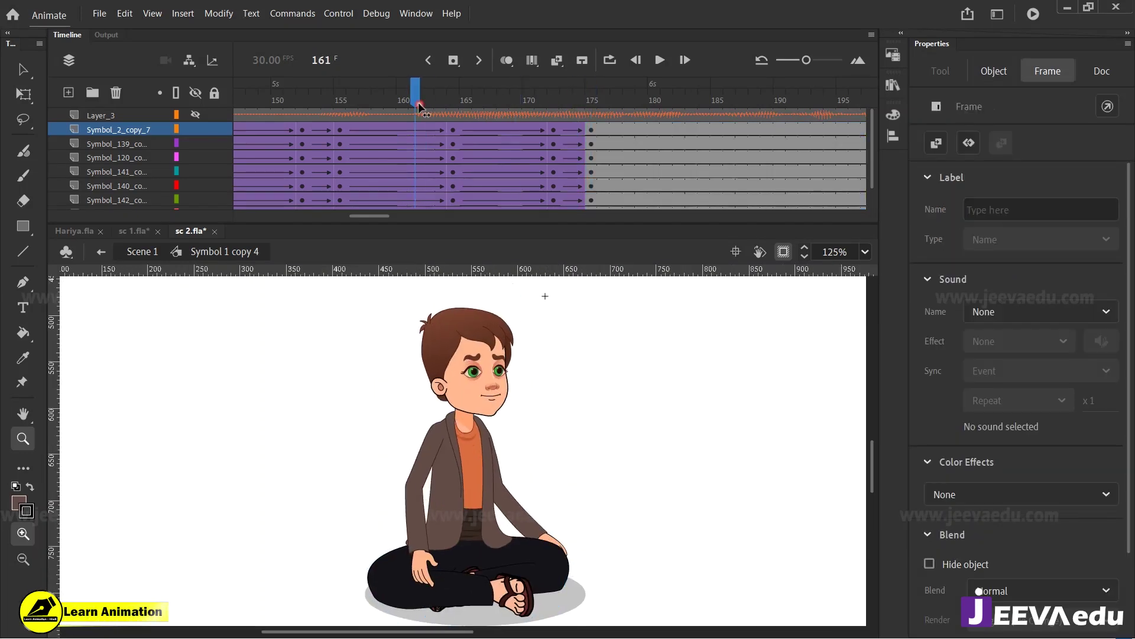
key("Return")
key("Return")
left_click_drag(654, 90, 340, 156)
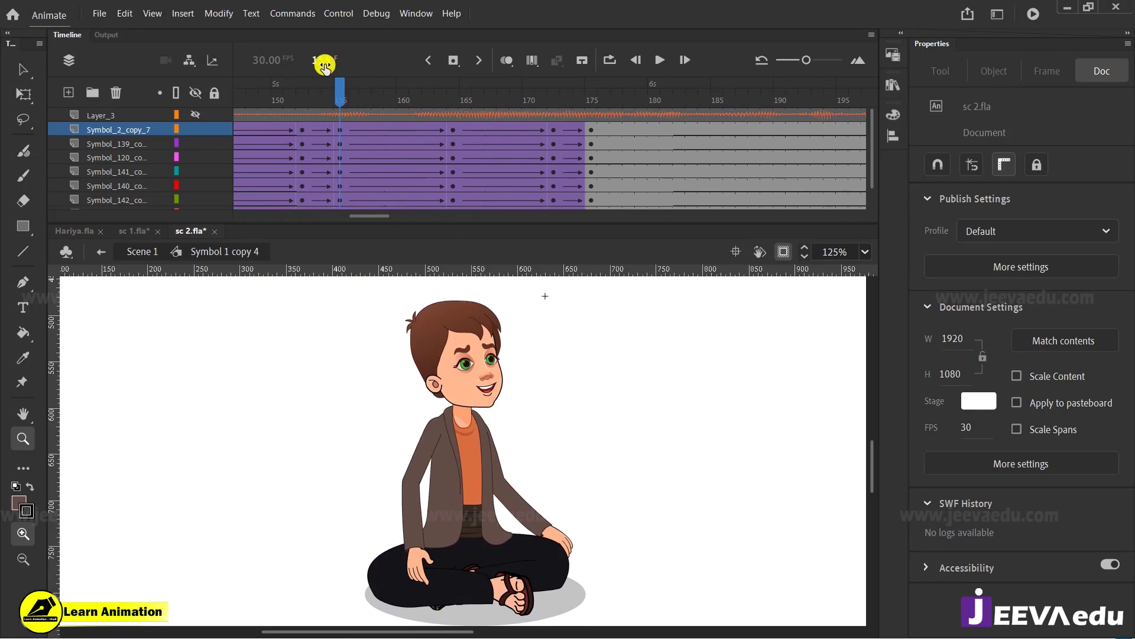
Step: Check the tween easing of the Symbol_2_copy_7 arm layer at keyframes 155, 164 and 172
left_click(553, 130)
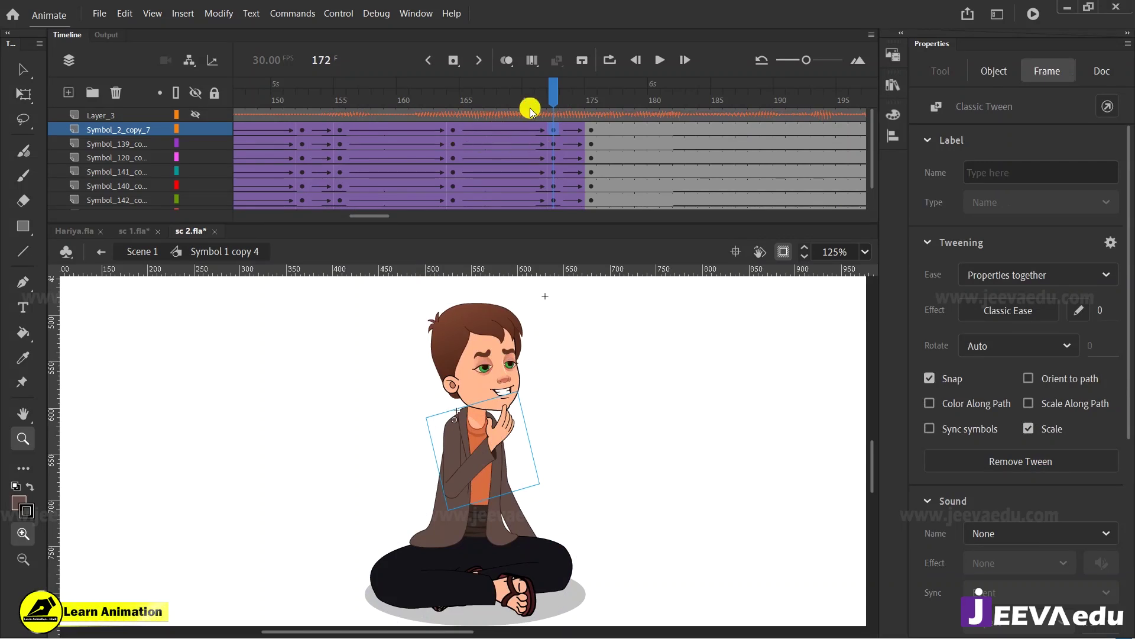
left_click(451, 129)
left_click(340, 130)
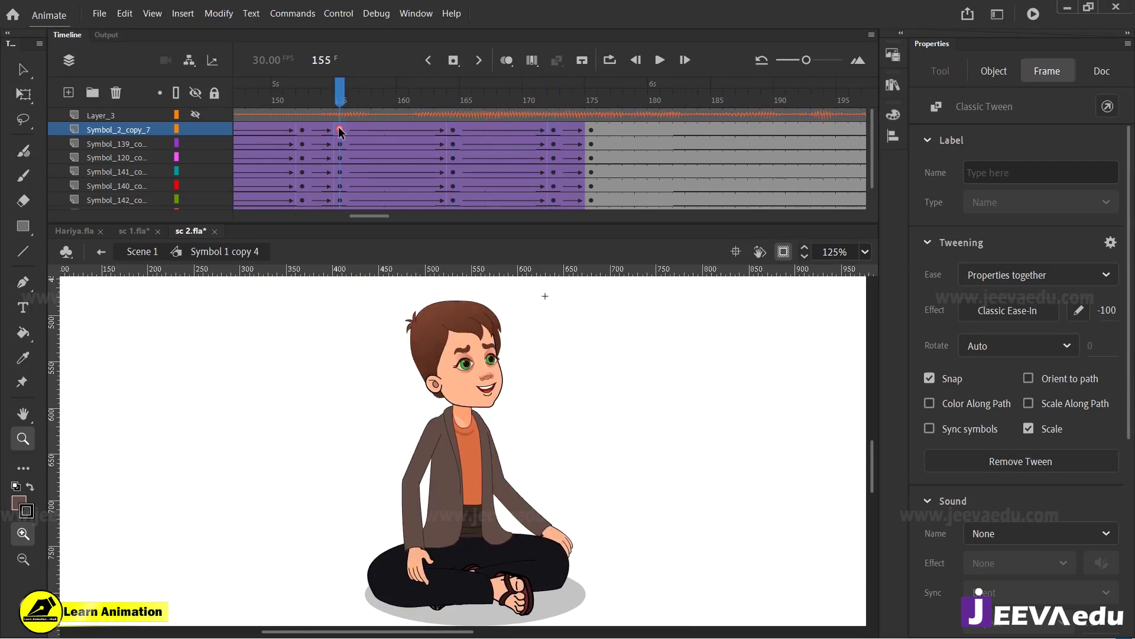
left_click(558, 130)
left_click(458, 135)
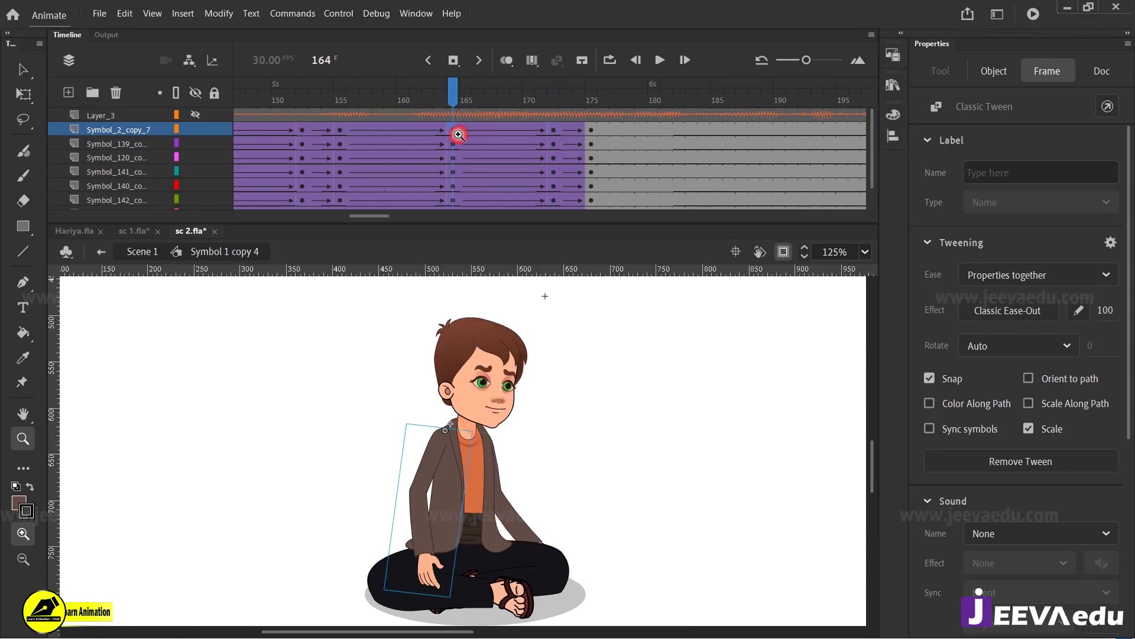
Step: Open the head's nested Symbol 15 copy 2 at frame 164 and insert keyframes there on all its layers
left_click(472, 375)
left_click_drag(494, 472, 489, 421)
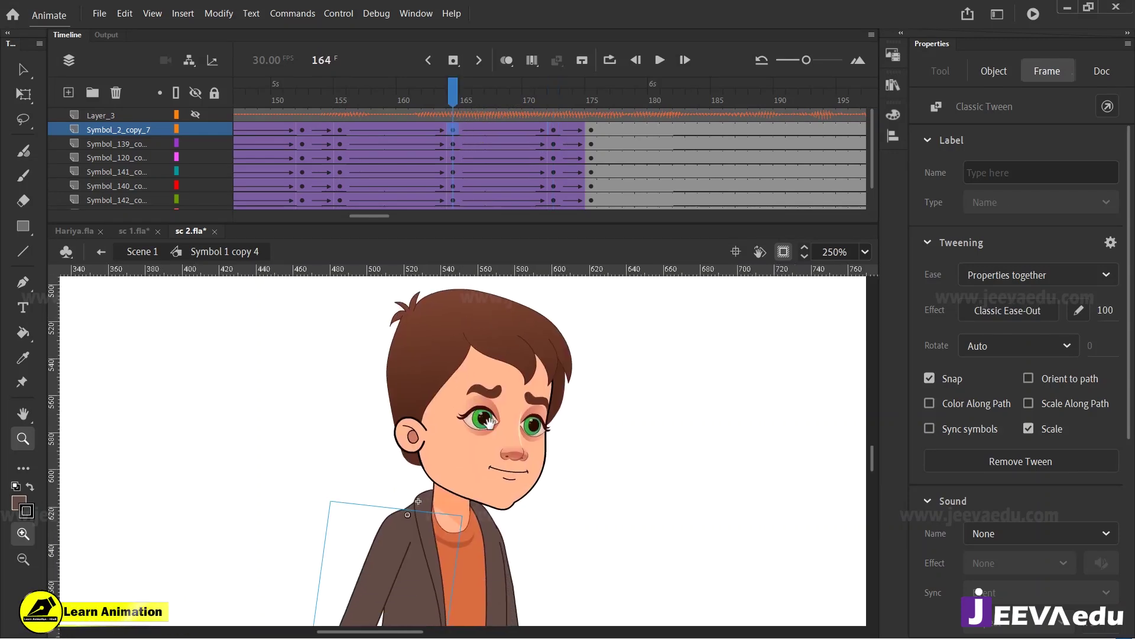
key("v")
double_click(489, 438)
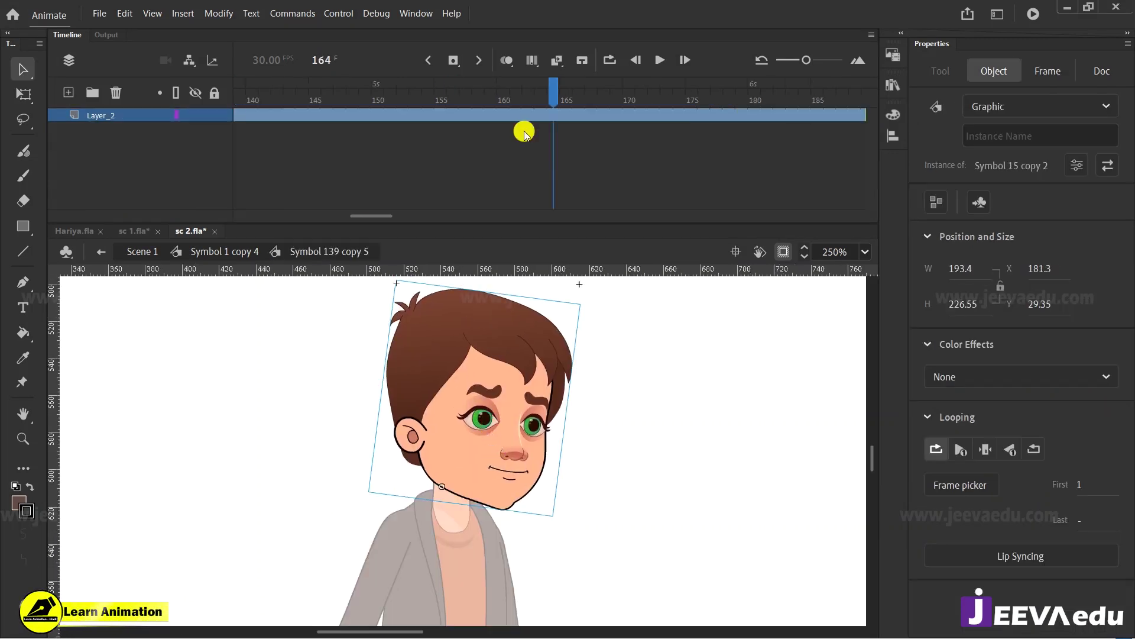
double_click(507, 384)
left_click(553, 98)
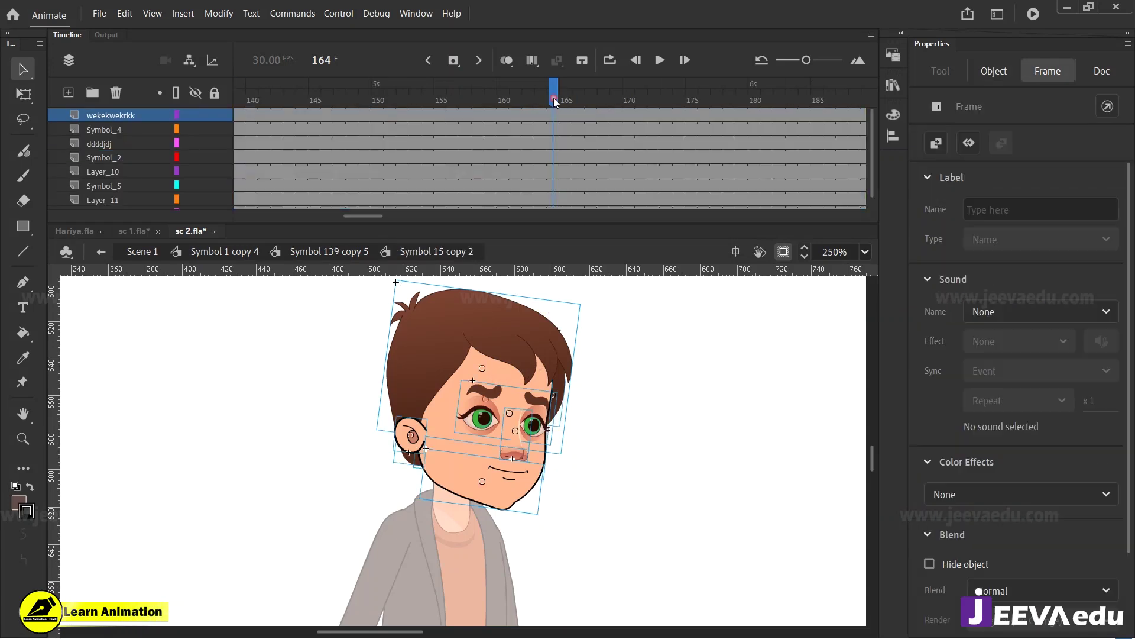
left_click_drag(554, 118, 550, 147)
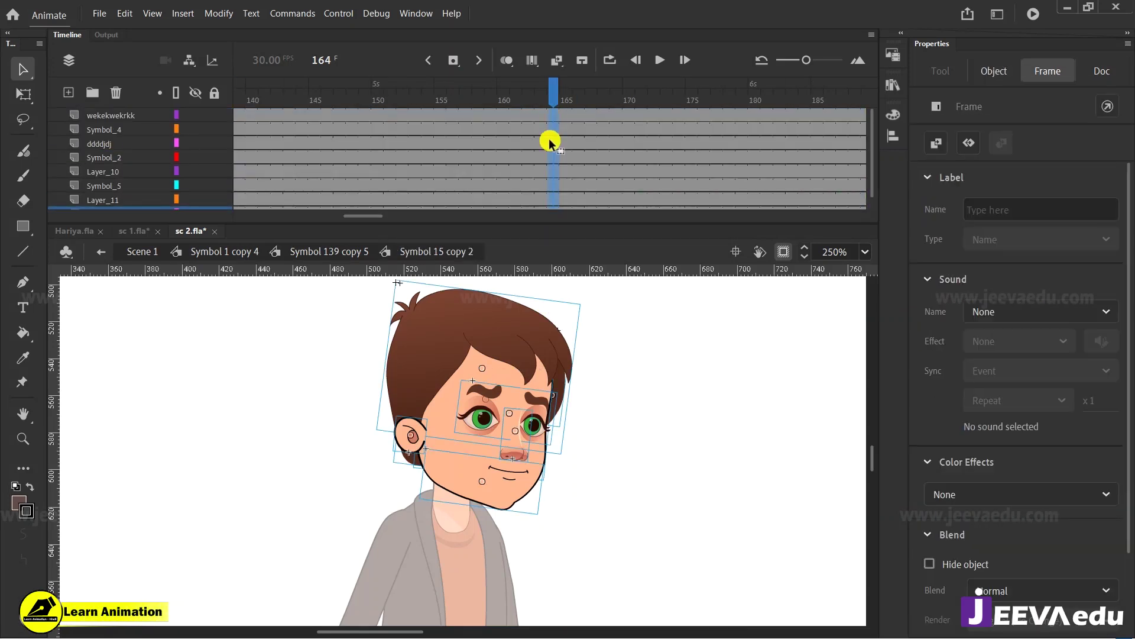
key("F6")
Step: Insert keyframes on all of the head's layers at frames 155 and 172
left_click_drag(552, 103, 447, 242)
key("F6")
left_click_drag(459, 104, 491, 104)
left_click(438, 114)
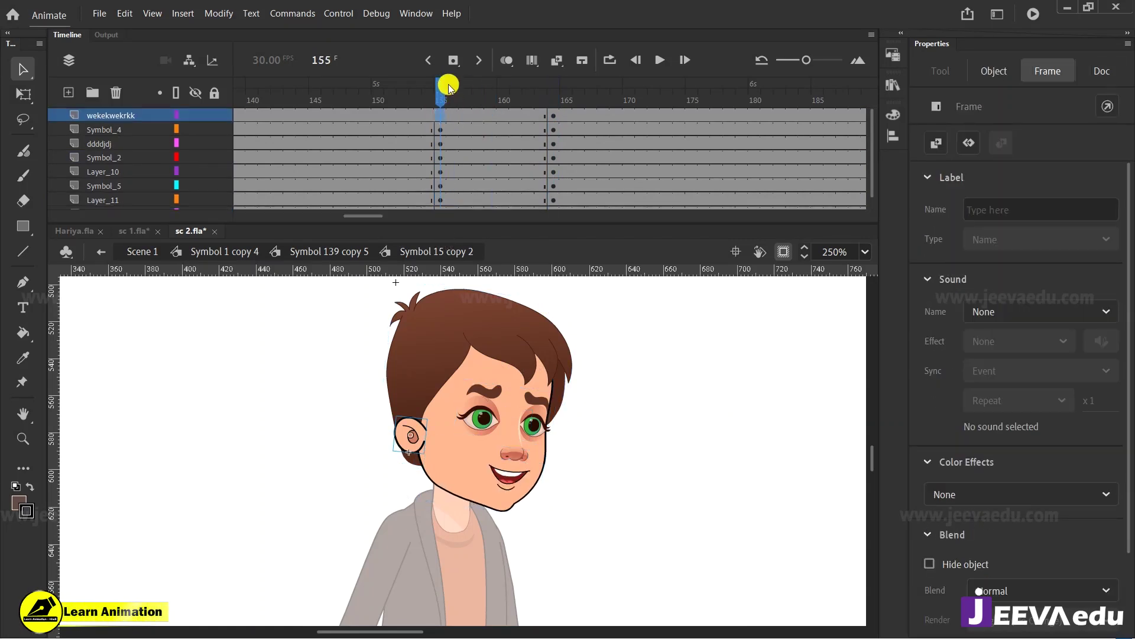
left_click_drag(455, 90, 658, 276)
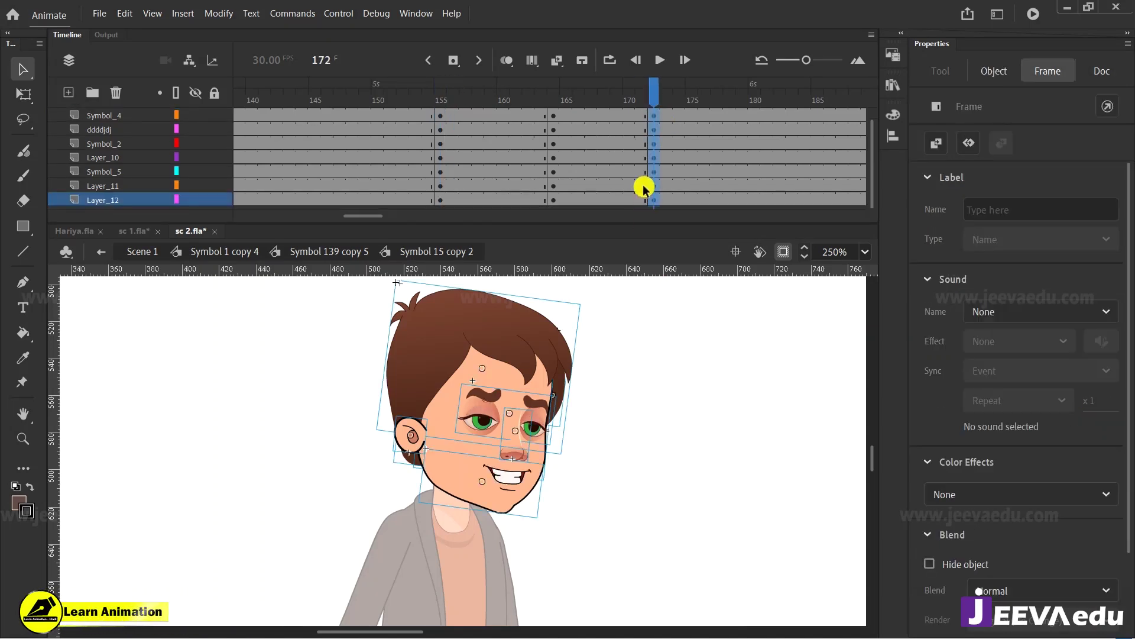
Step: Add classic tweens across the head keyframes at 155, 164 and 172, with ease -100 on the first span
scroll(644, 188, "up", 1)
left_click_drag(535, 120, 590, 201)
right_click(564, 168)
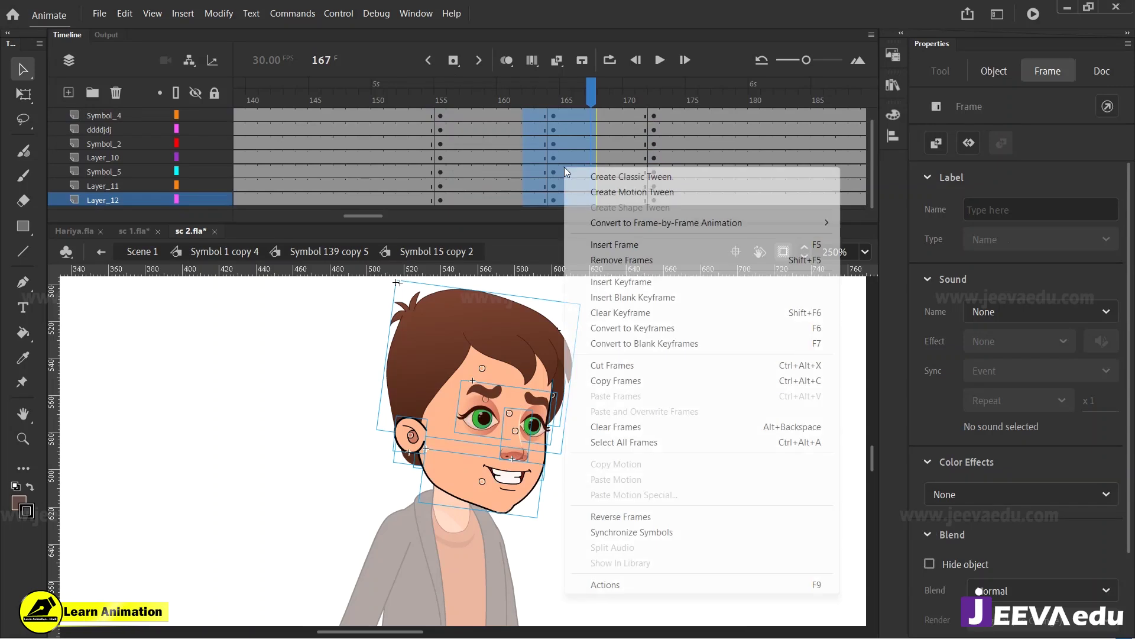
left_click(591, 175)
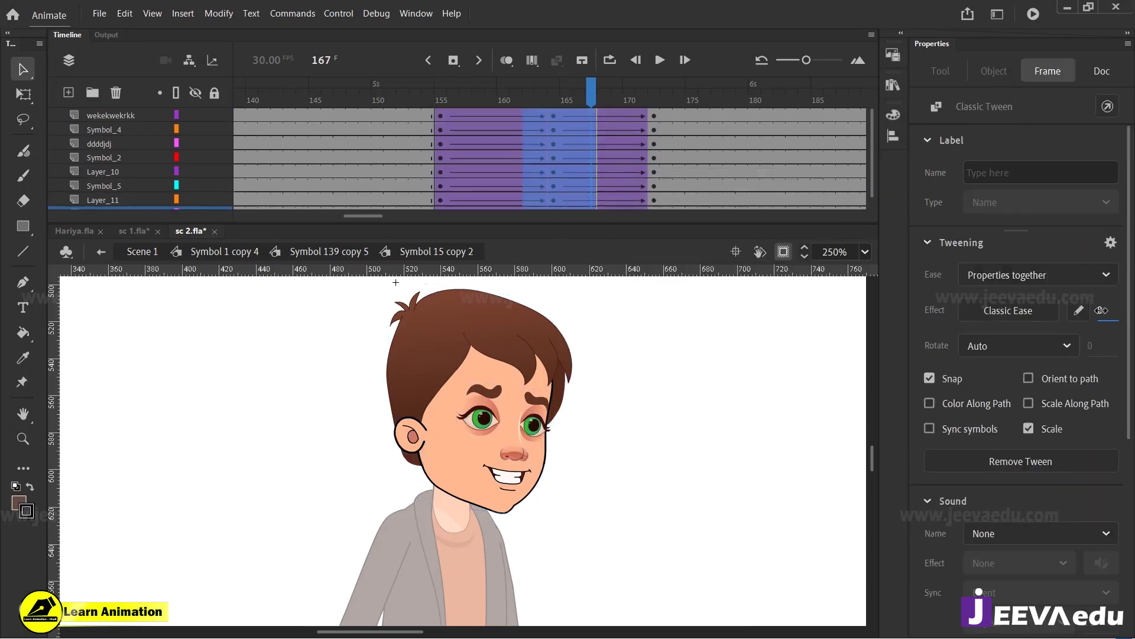
left_click_drag(474, 115, 490, 204)
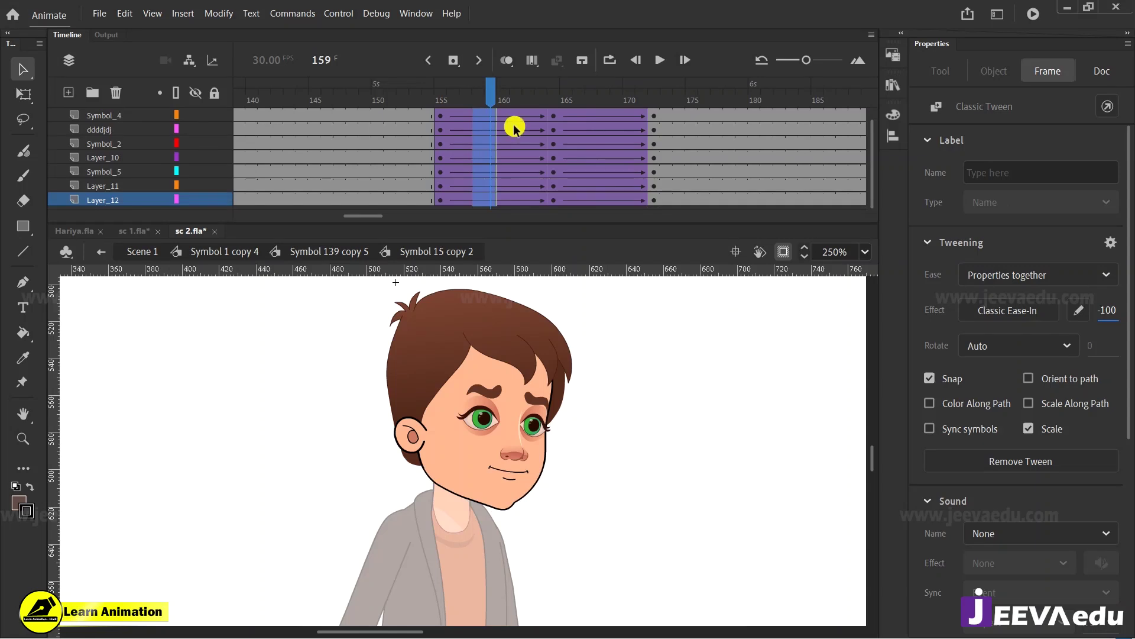
Step: Shift the eyes and nose slightly down and the ear slightly up at frame 164
left_click(556, 105)
left_click(591, 473)
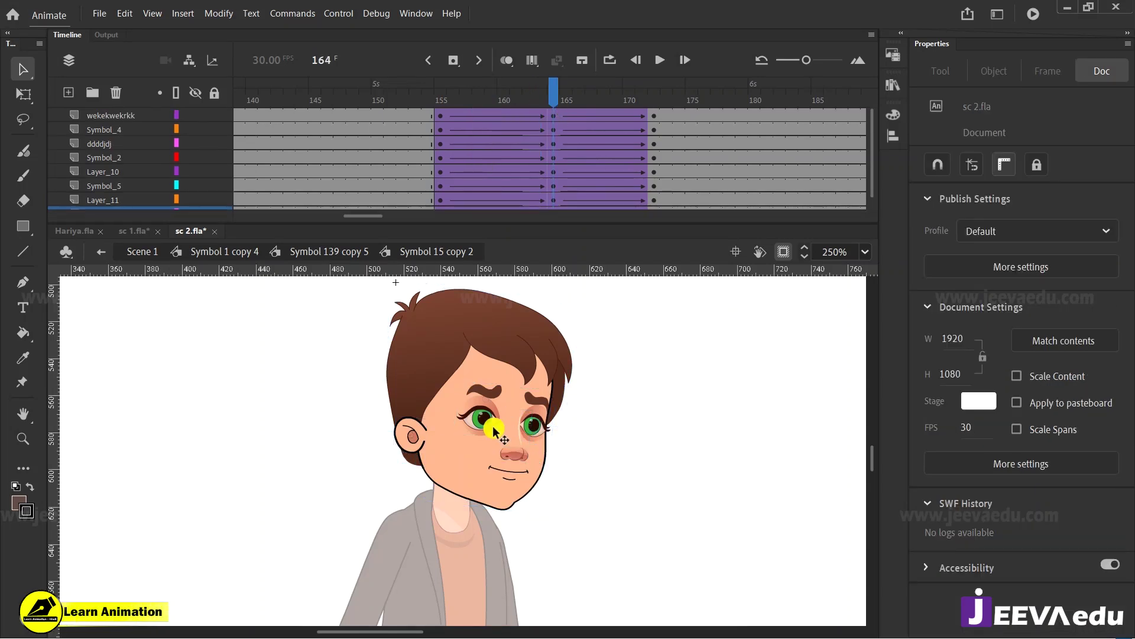
left_click(488, 421)
left_click(534, 436, "shift")
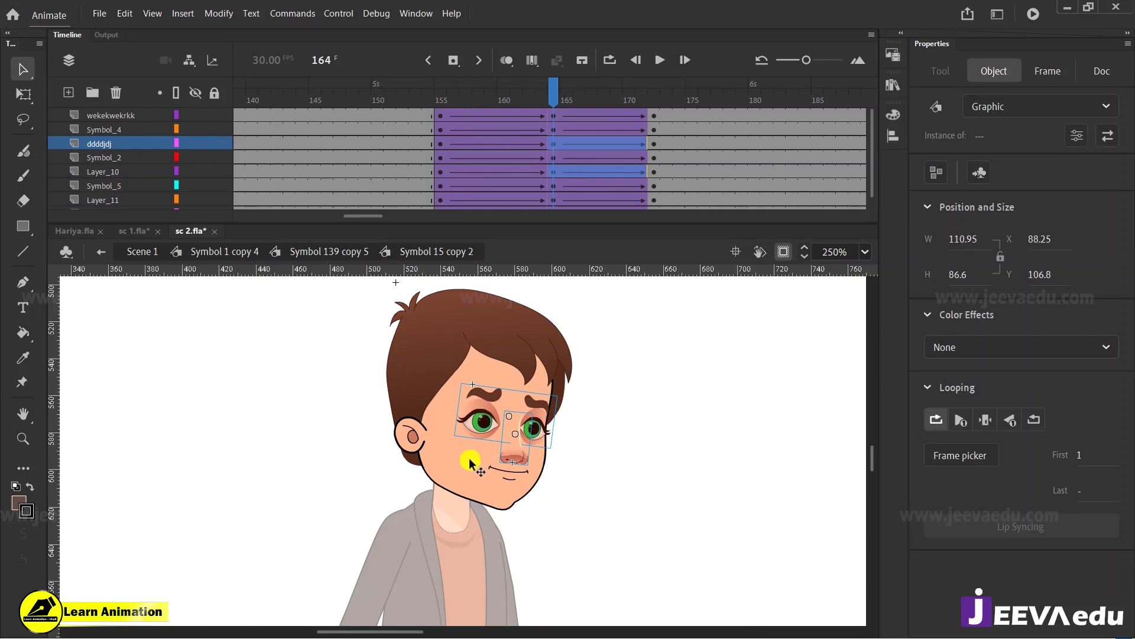
left_click(411, 435)
left_click(588, 436)
Step: Extend all layers of the nested eyes symbol, Symbol 16 copy 6, past frame 220 and return to Symbol 15 copy 2
left_click(483, 423)
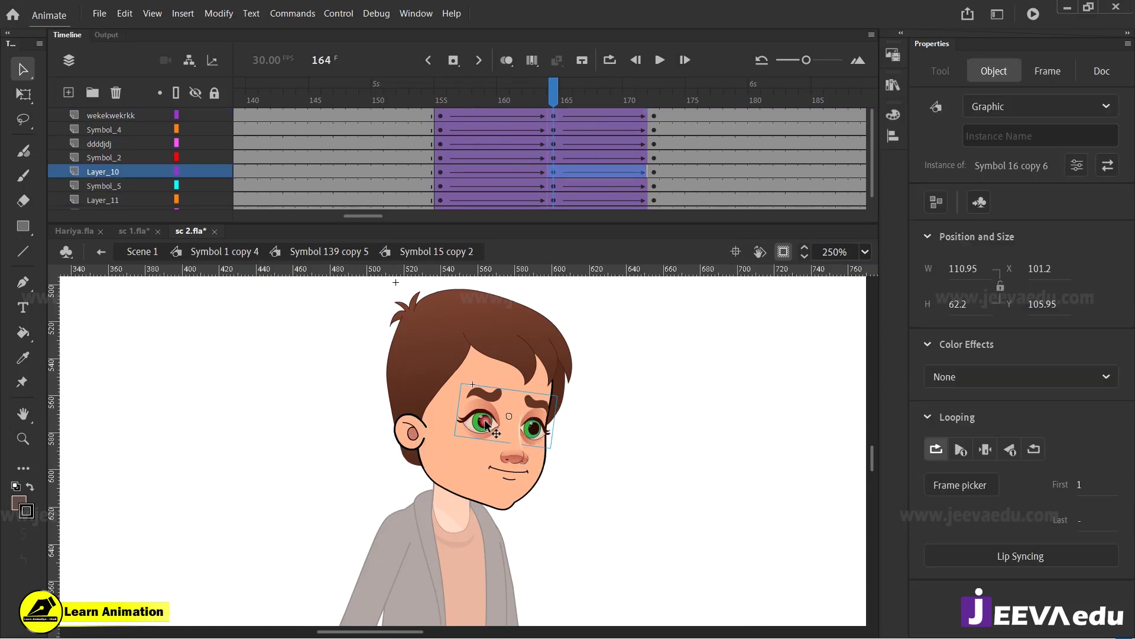
double_click(485, 427)
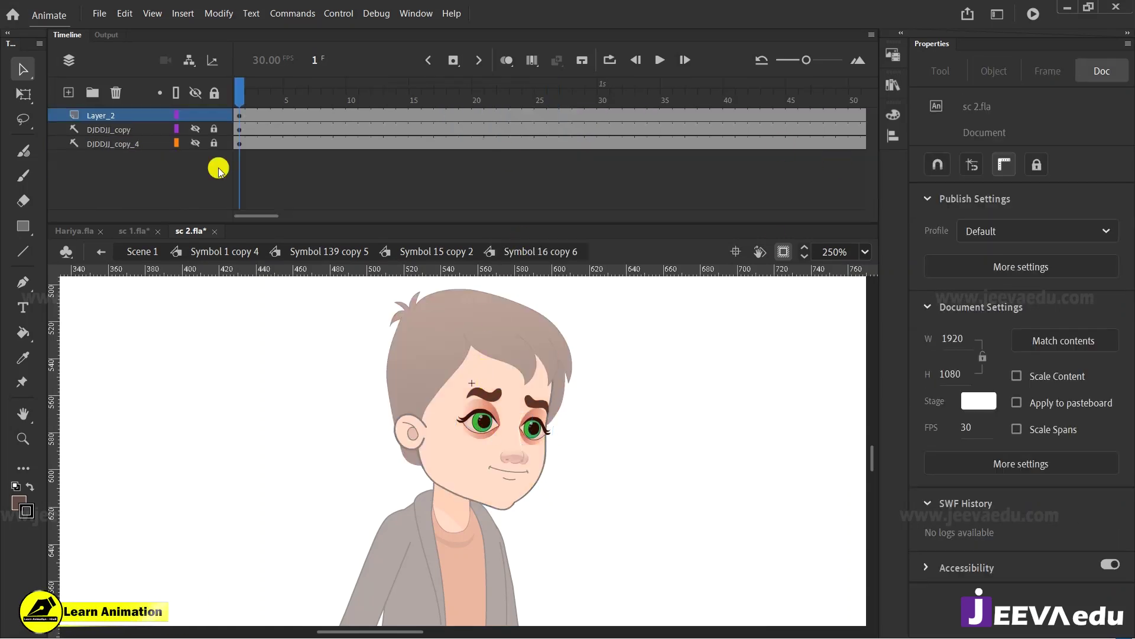
left_click_drag(254, 219, 382, 218)
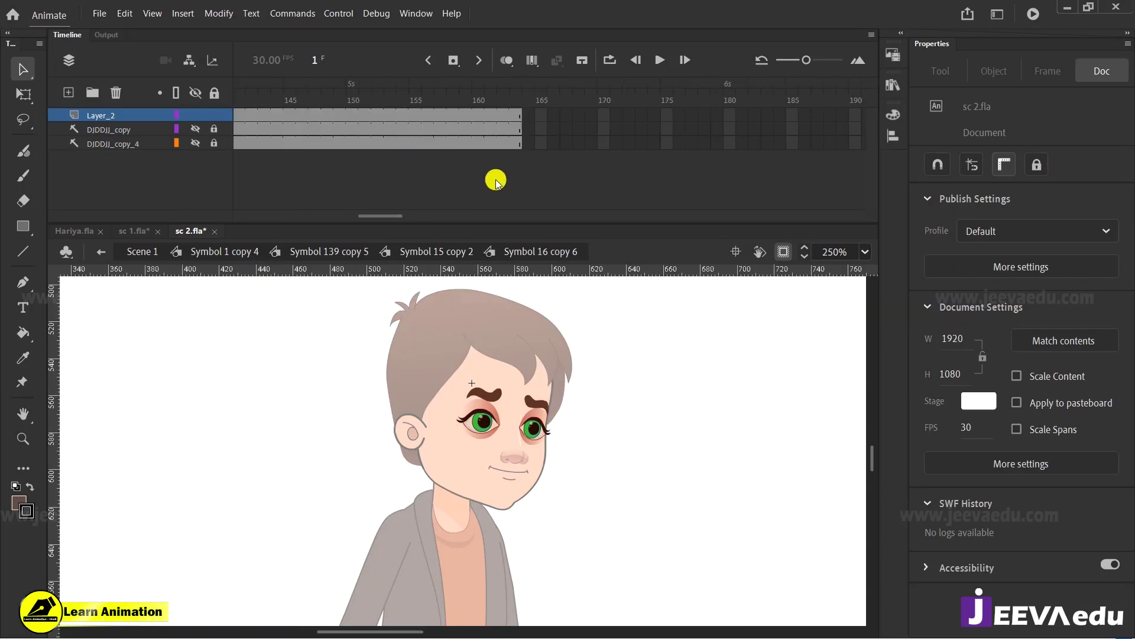
left_click_drag(561, 118, 915, 185)
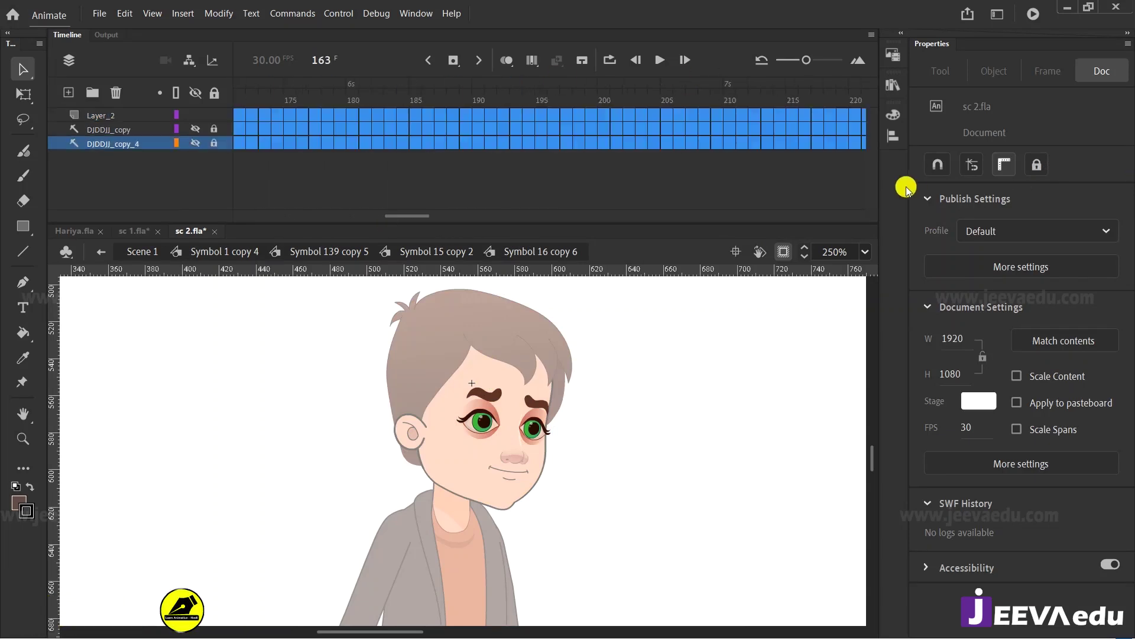
key("F5")
left_click(415, 253)
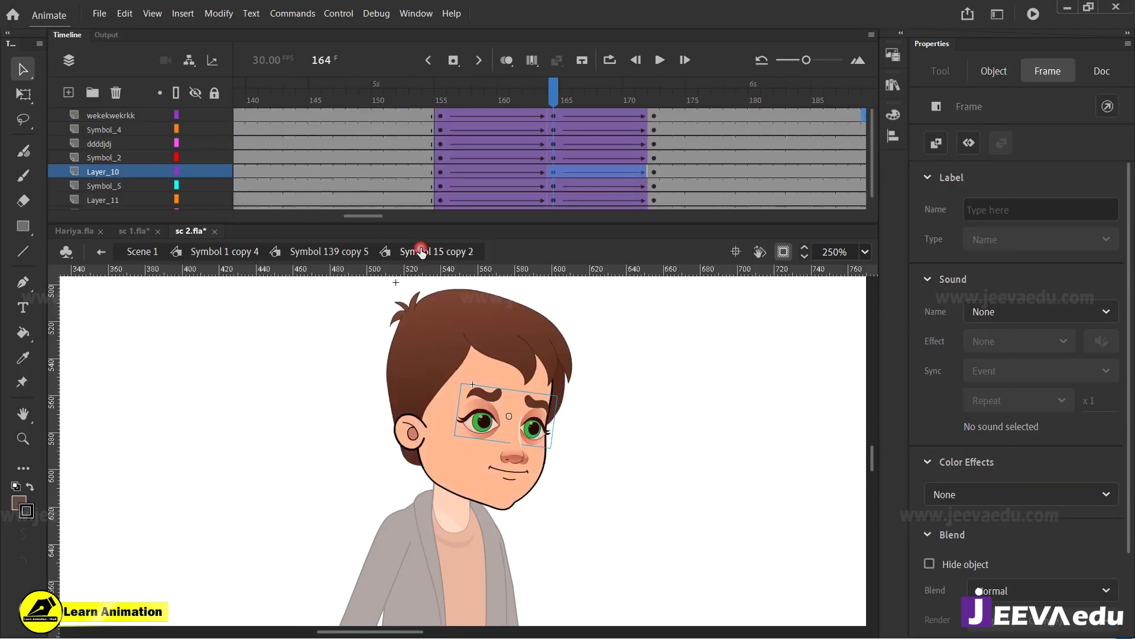
Step: Synchronize the symbols across all frames of every head layer in Symbol 15 copy 2
right_click(554, 132)
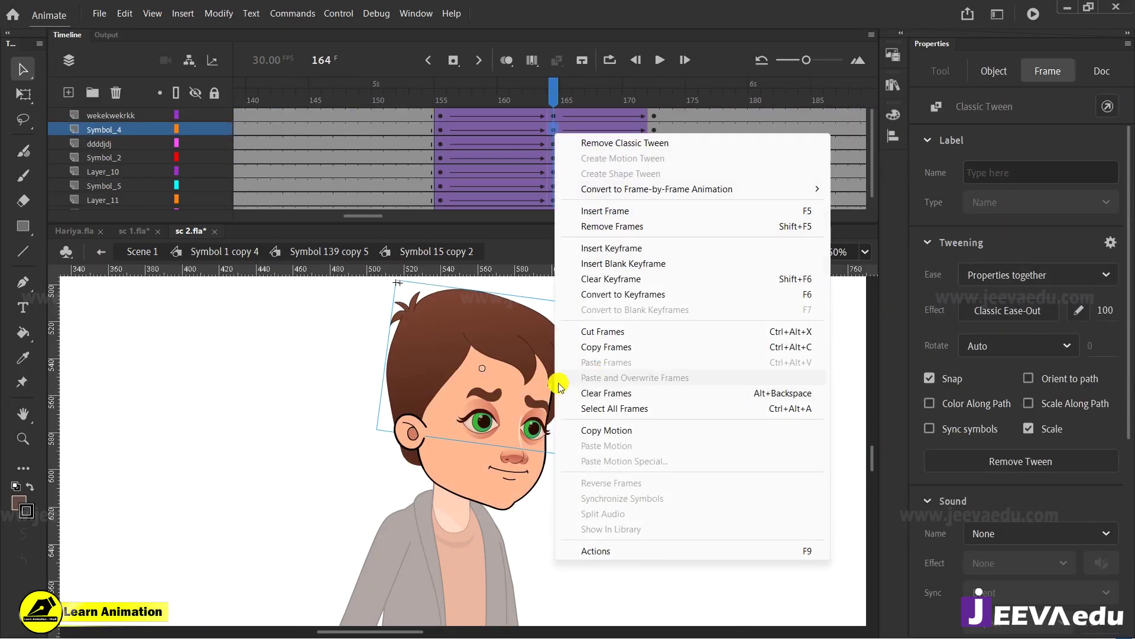
left_click(550, 98)
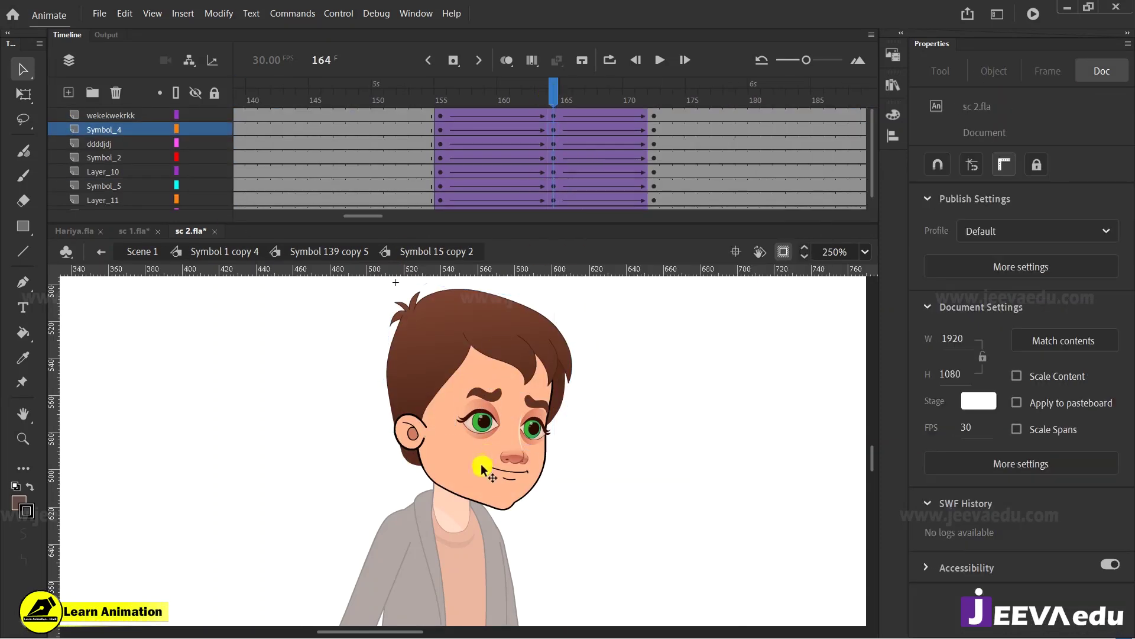
left_click(493, 421)
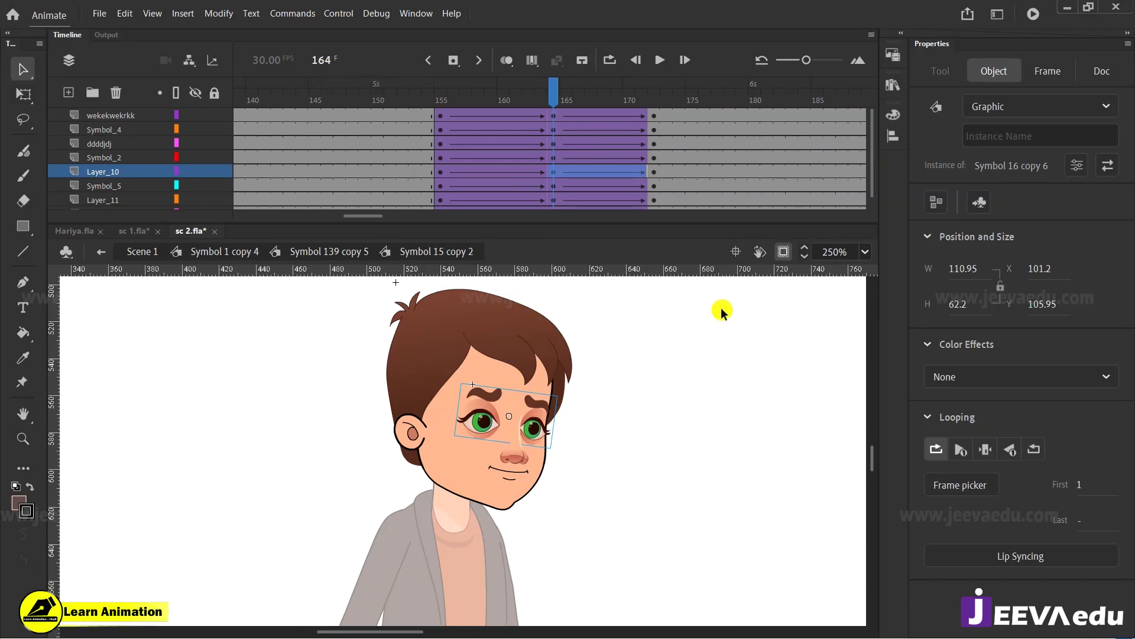
right_click(547, 123)
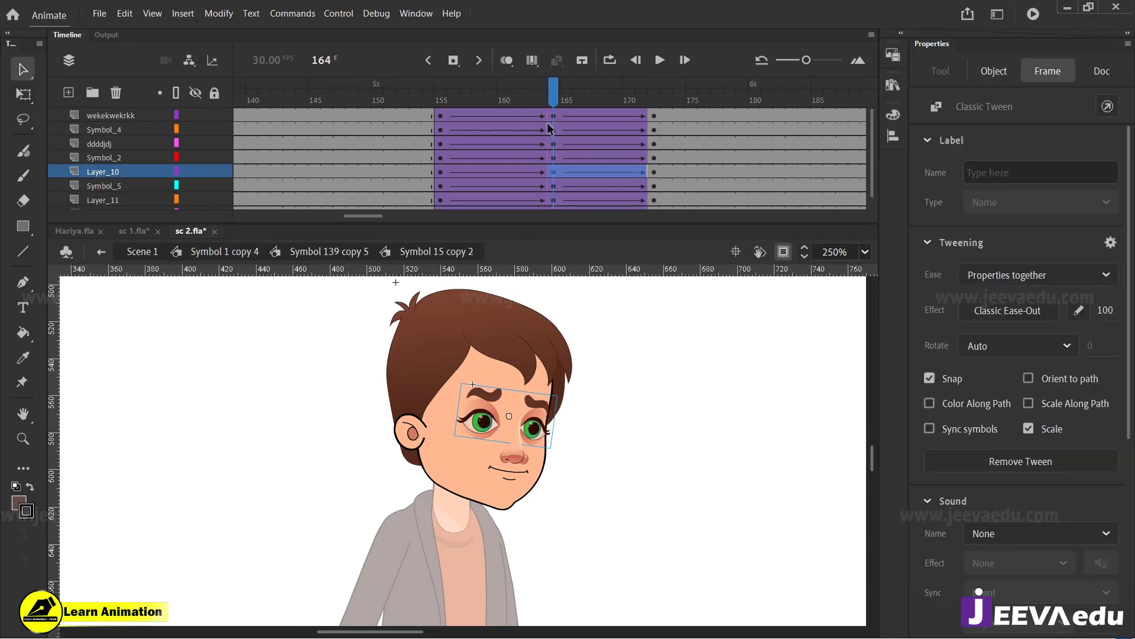
left_click(631, 402)
right_click(573, 113)
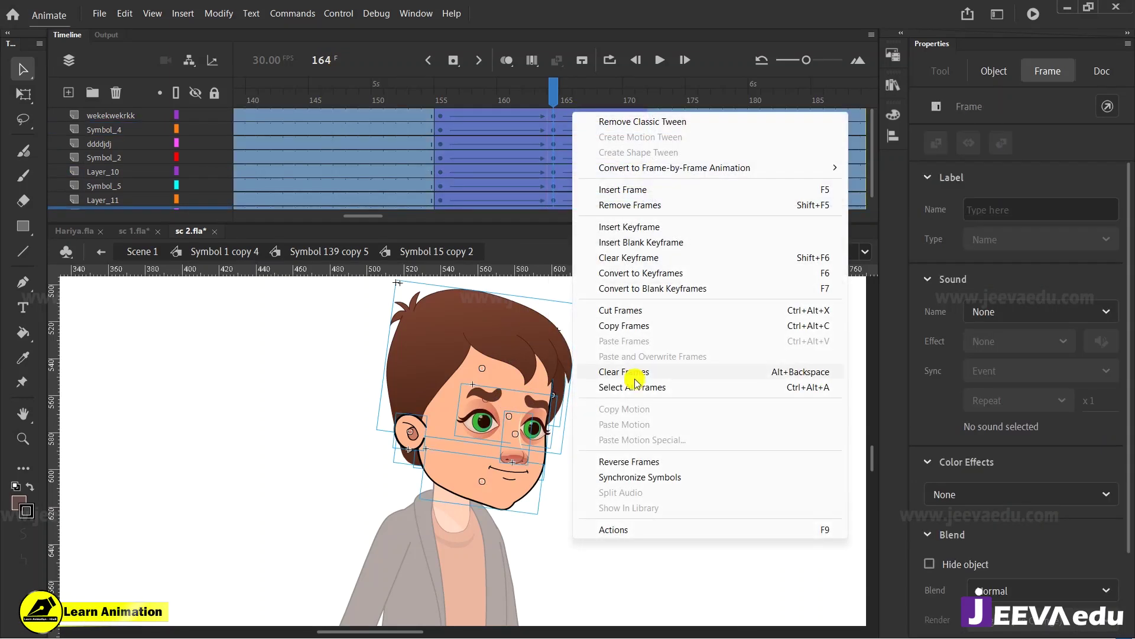
left_click(637, 478)
left_click(542, 383)
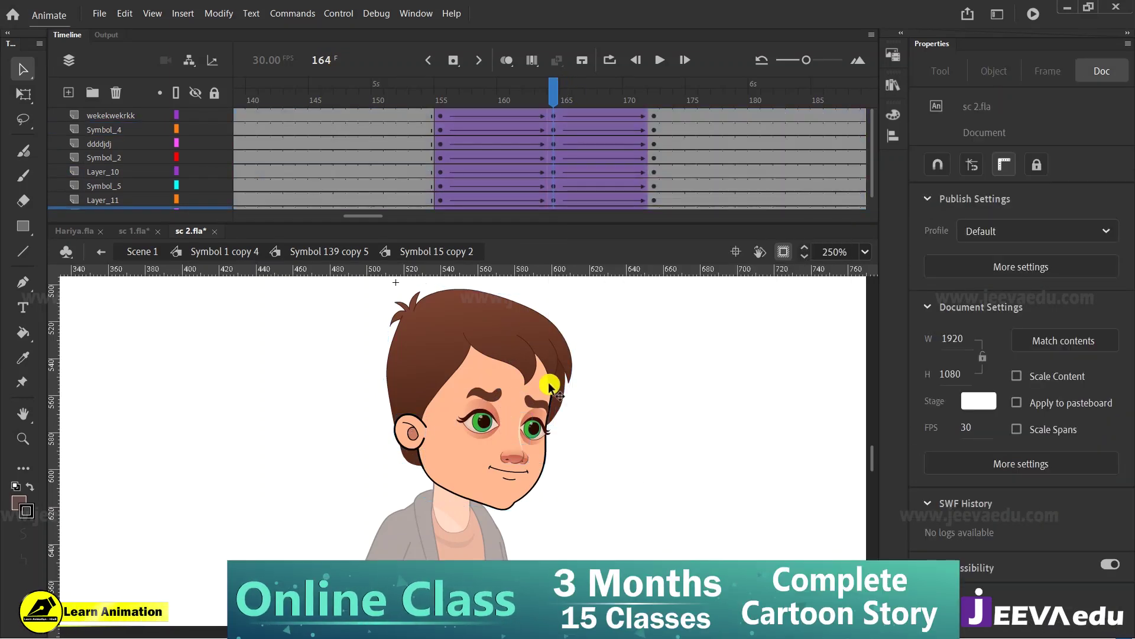
Step: In the nested left eye symbol, copy the blink keyframes of the upper four layers to frames 160–168, and exit it
left_click(544, 434)
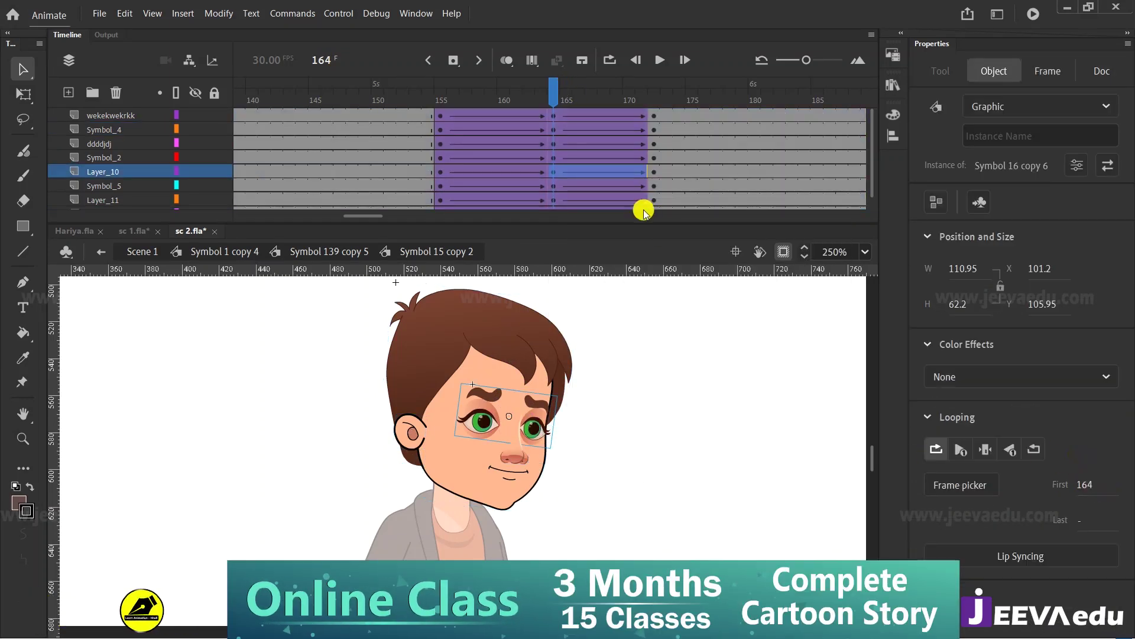
double_click(532, 427)
left_click(641, 431)
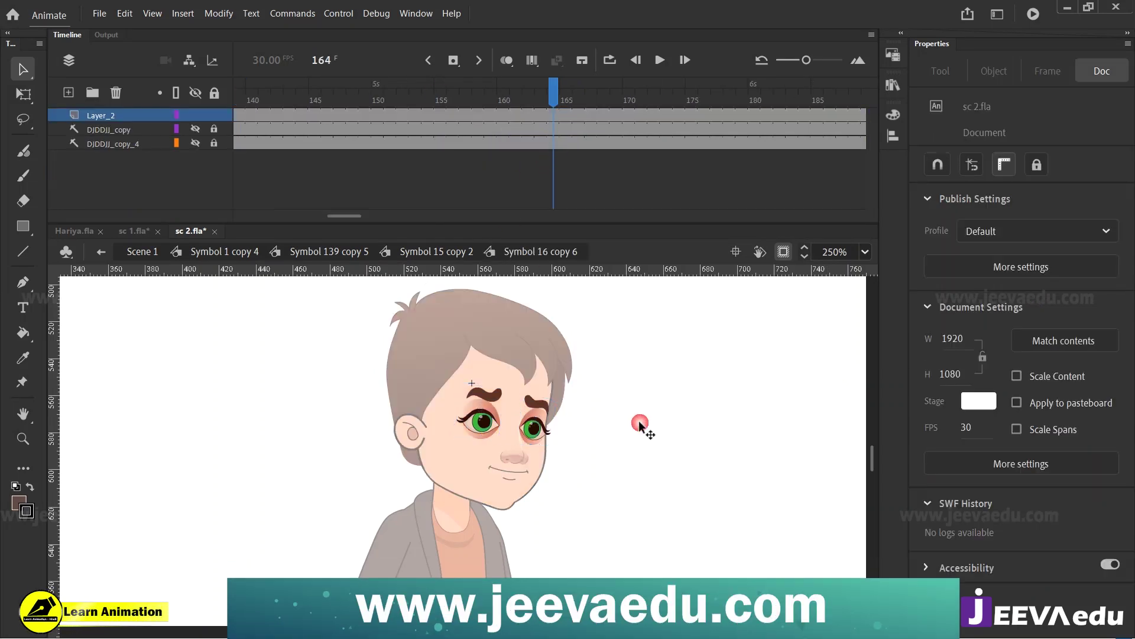
left_click(496, 428)
double_click(495, 428)
left_click(555, 116)
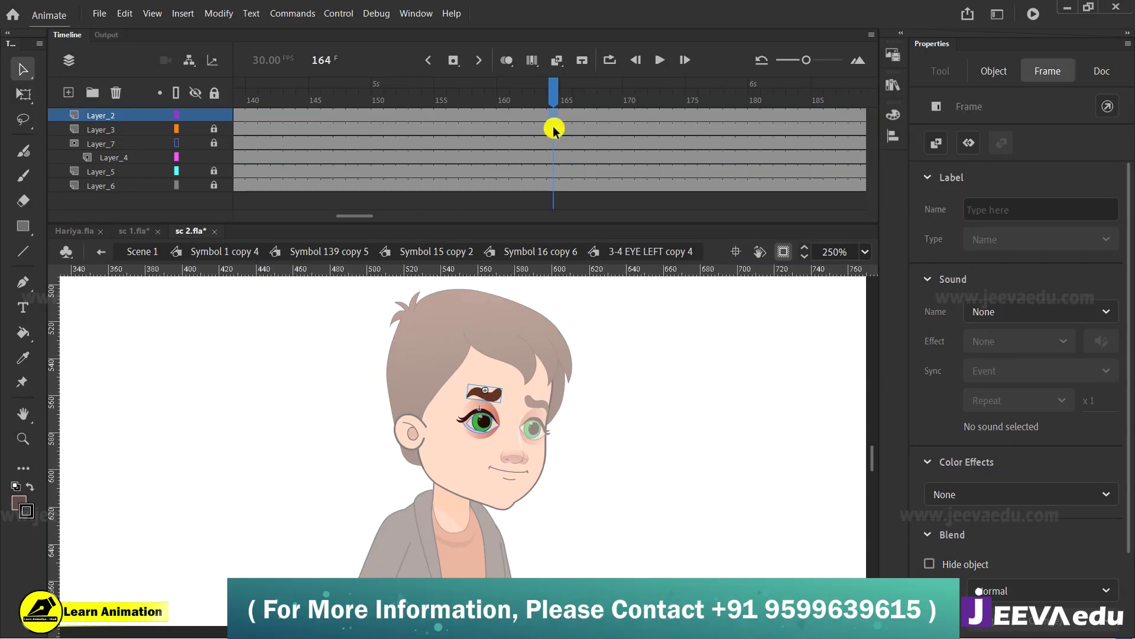
left_click_drag(355, 216, 278, 218)
left_click_drag(591, 158, 429, 118)
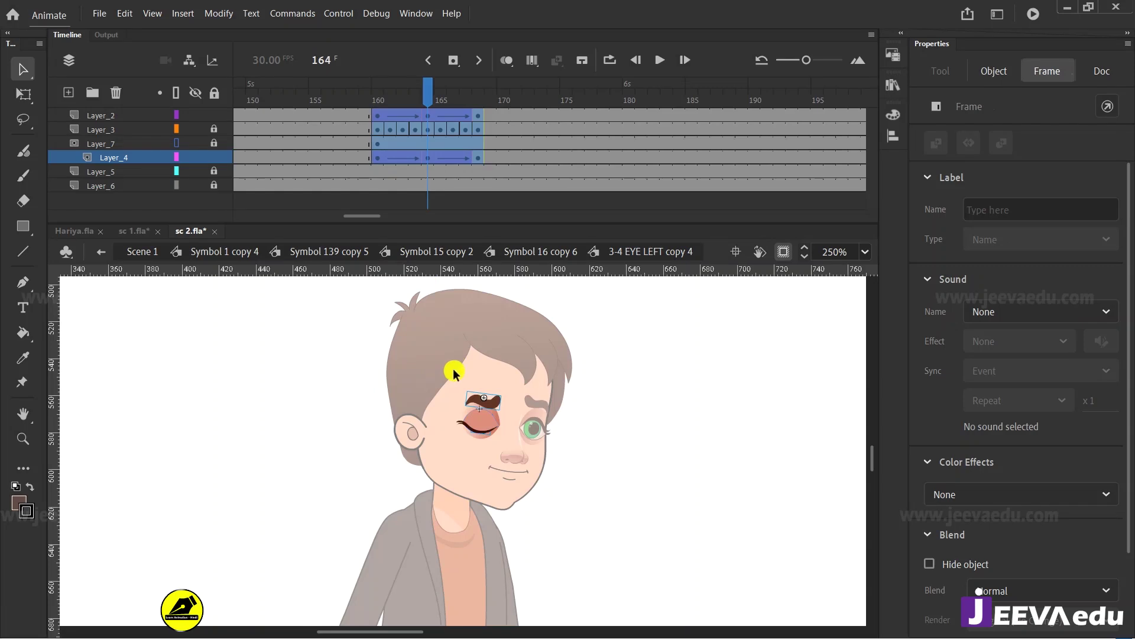
double_click(356, 409)
Step: Copy the blink keyframes to frames 160–168 in the nested right eye symbol and return to Symbol 1 copy 4
left_click(533, 427)
double_click(531, 430)
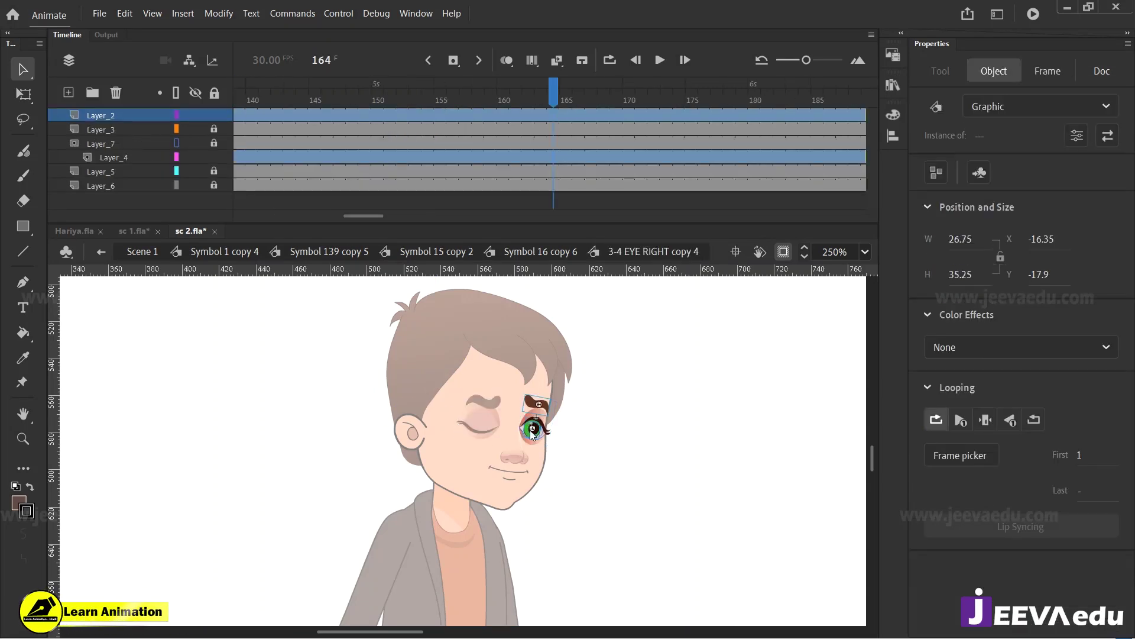
left_click(554, 116)
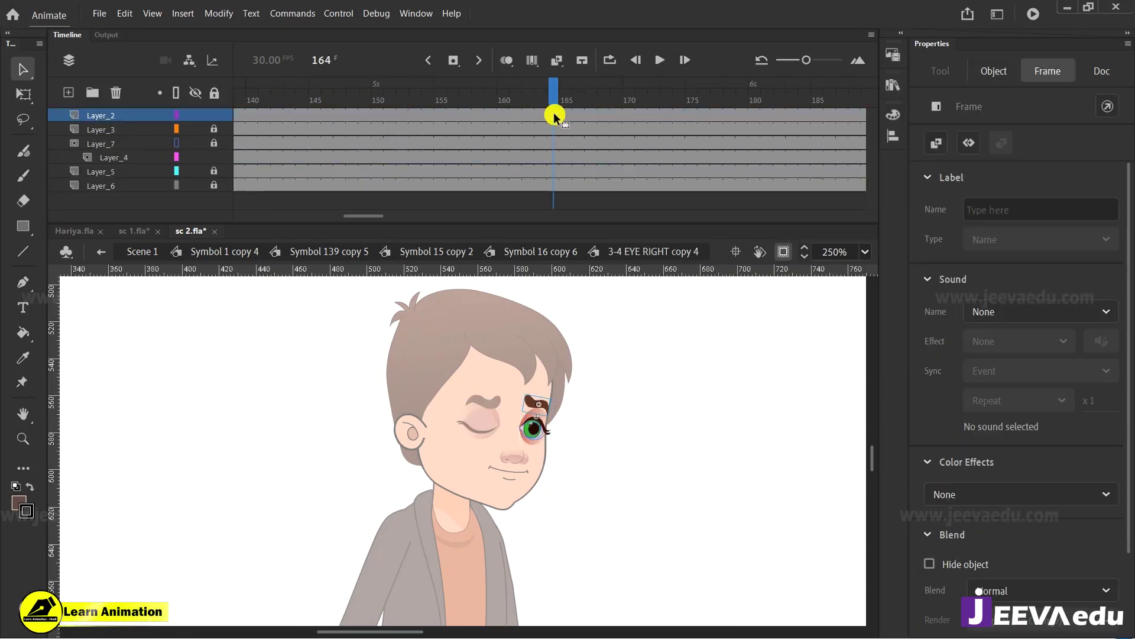
left_click_drag(357, 214, 287, 217)
left_click_drag(409, 158, 1134, 123)
left_click_drag(1023, 128, 617, 119)
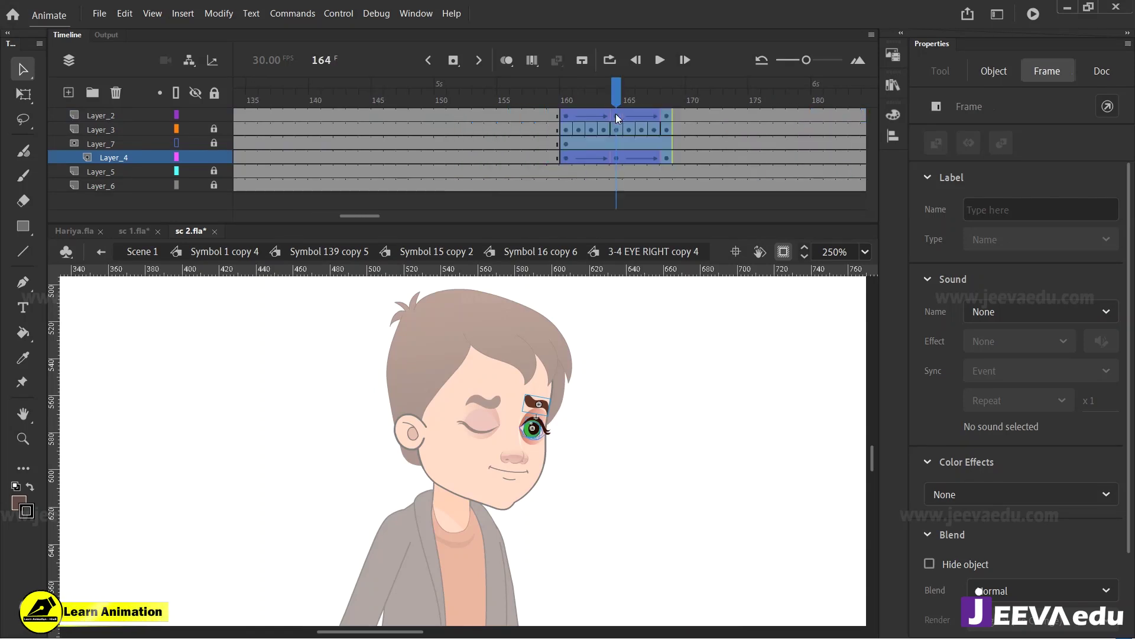
double_click(298, 443)
double_click(297, 443)
double_click(297, 443)
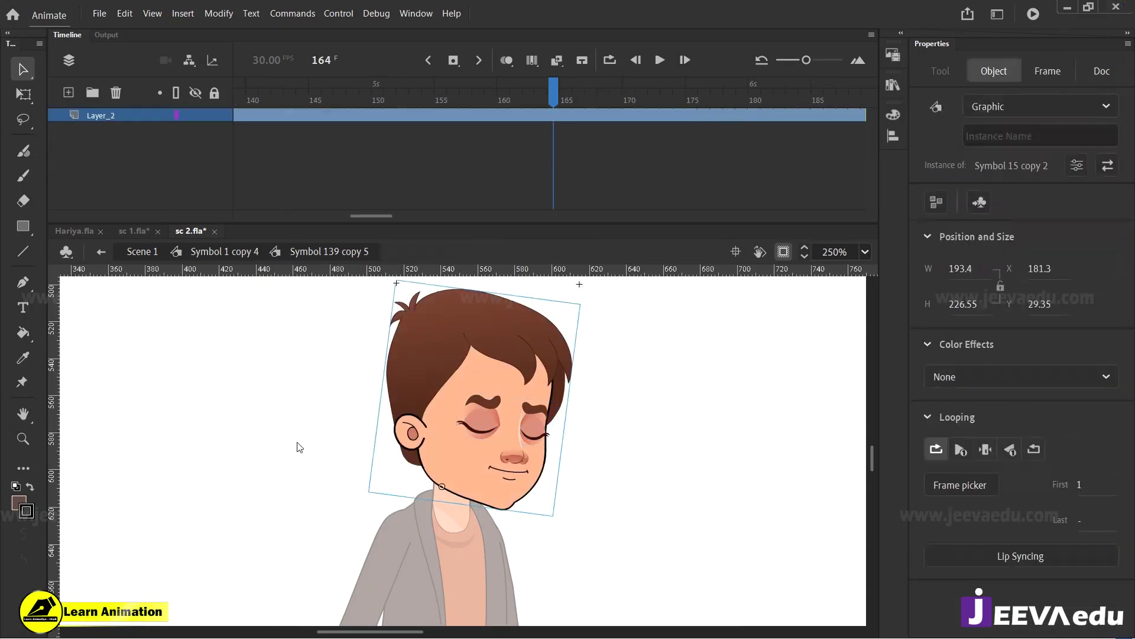
double_click(243, 454)
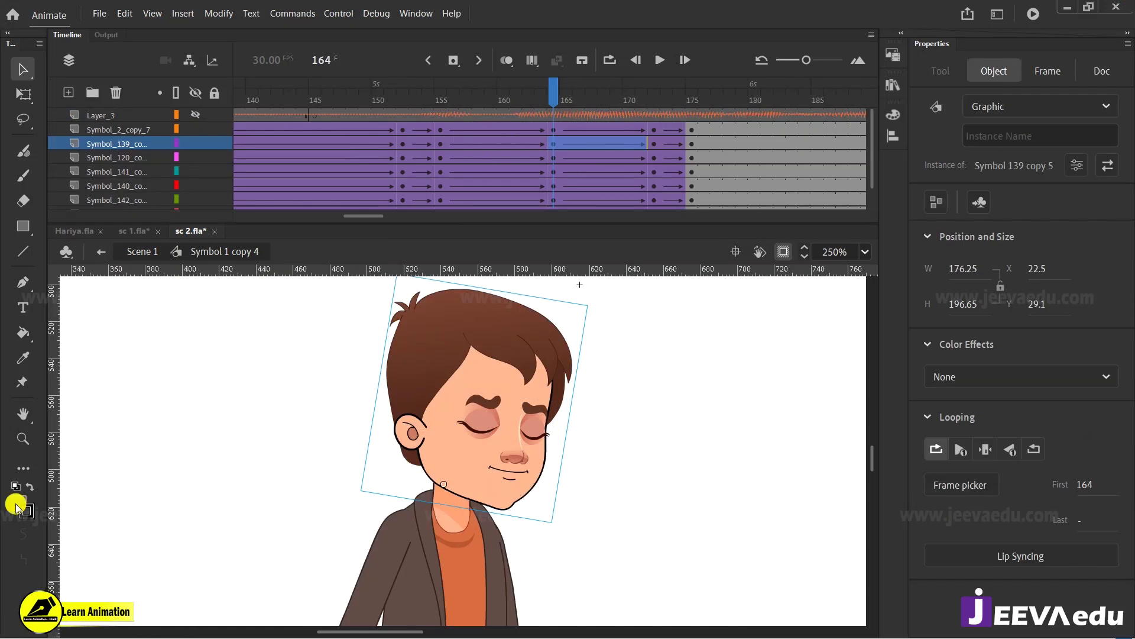
Step: Play and scrub the seated boy's animation past frame 175 to review the hand-to-chin pose against the dialogue audio
left_click_drag(544, 96, 672, 142)
left_click(706, 151)
key("z")
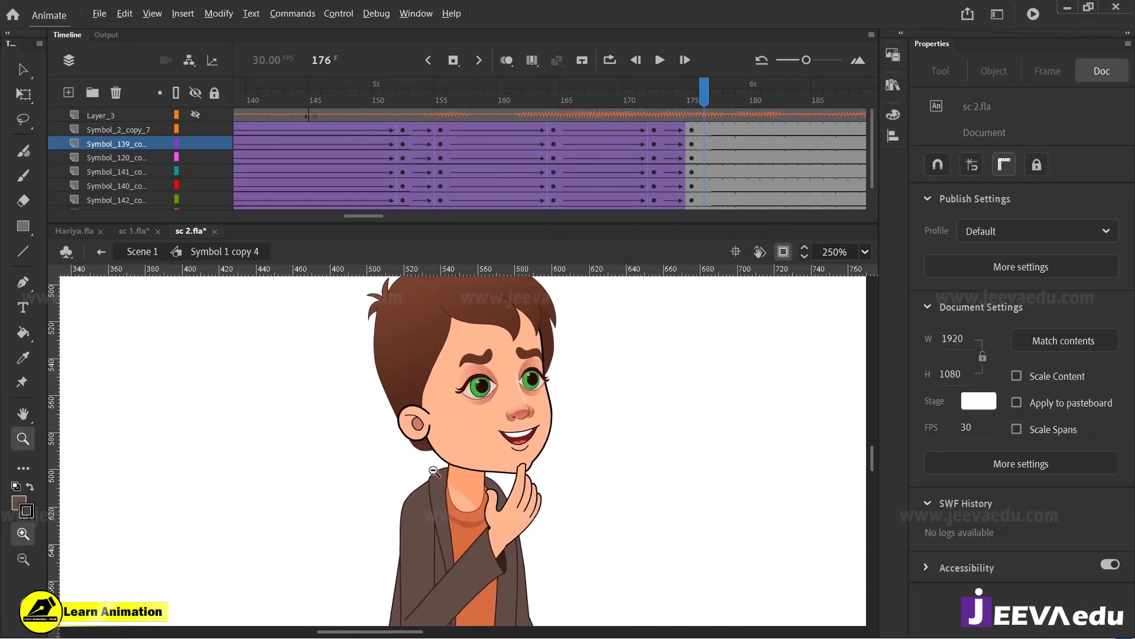
left_click(432, 471, "alt")
left_click_drag(556, 484, 558, 422)
left_click_drag(737, 107, 473, 136)
key("Return")
left_click_drag(799, 108, 313, 135)
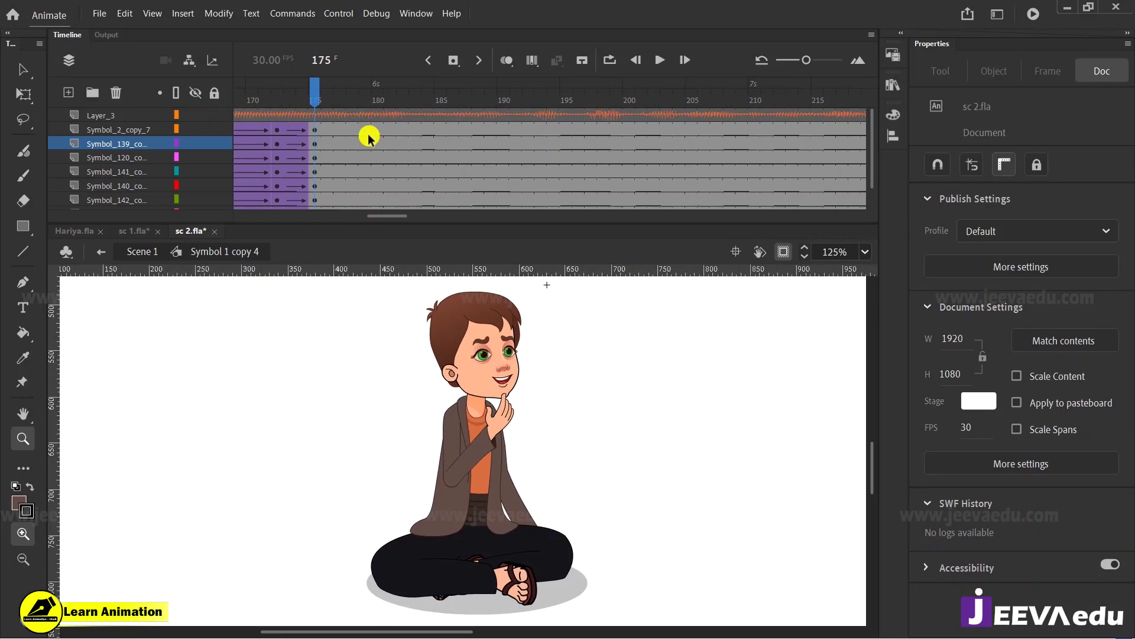
left_click(731, 95)
left_click(419, 149)
left_click_drag(419, 149, 362, 153)
key("Return")
key("Return")
mouse_move(381, 216)
left_mouse_down()
mouse_move(421, 218)
mouse_move(399, 218)
left_mouse_up()
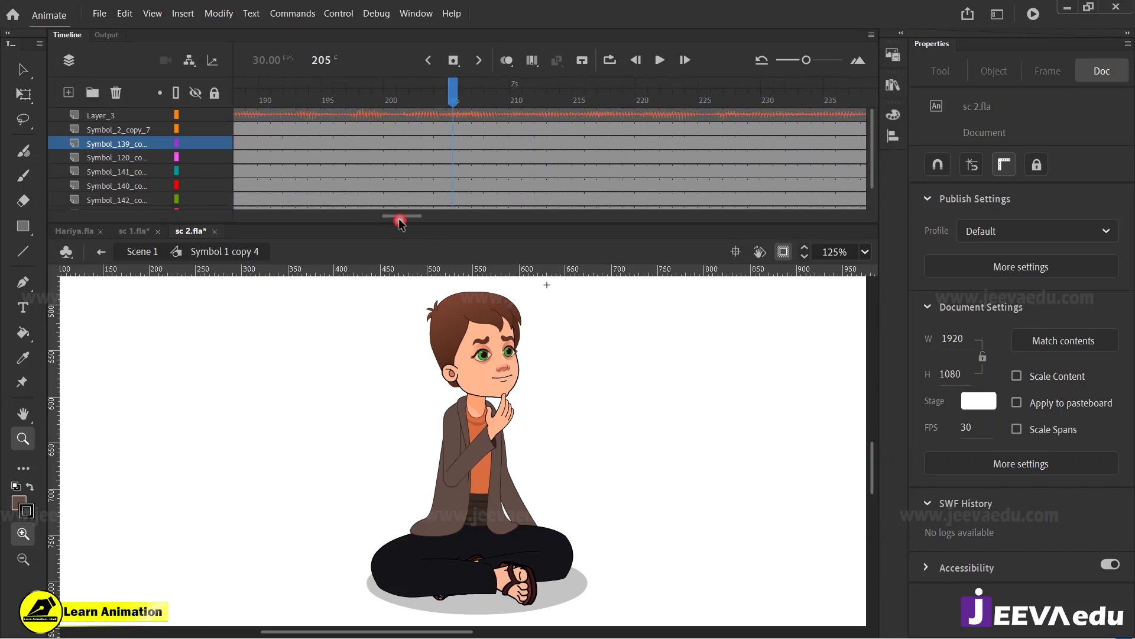
left_click_drag(448, 101, 583, 159)
left_click_drag(359, 220, 373, 218)
key("Return")
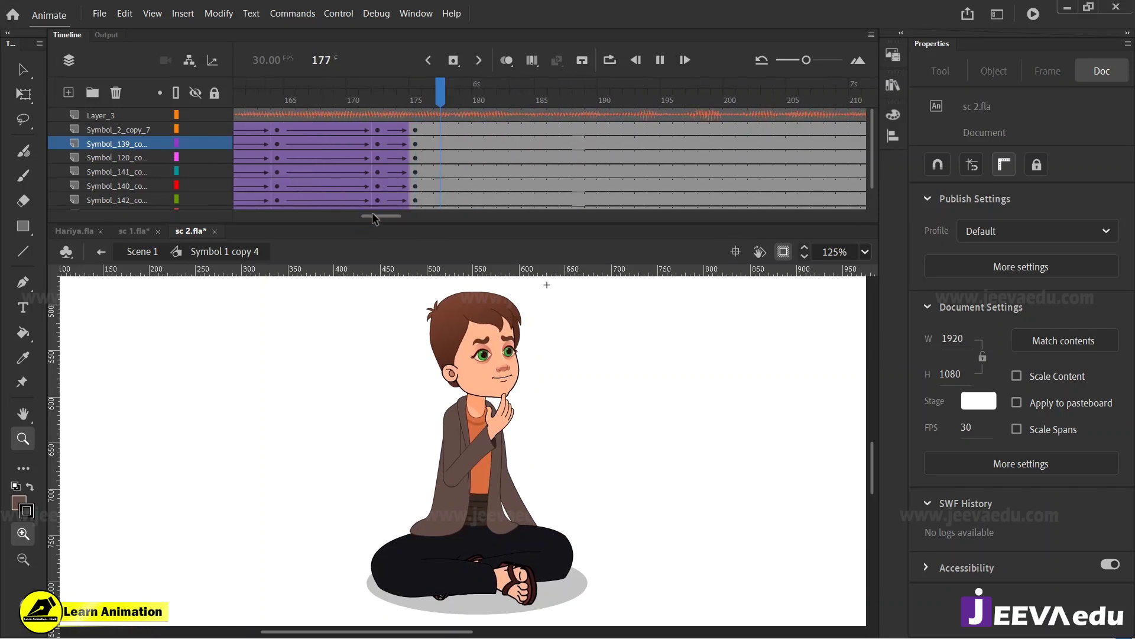
Step: Insert keyframes on all body layers at frame 201, create classic tweens from frame 175 to them, and adjust their easing
left_click_drag(739, 133, 743, 218)
left_click(733, 175)
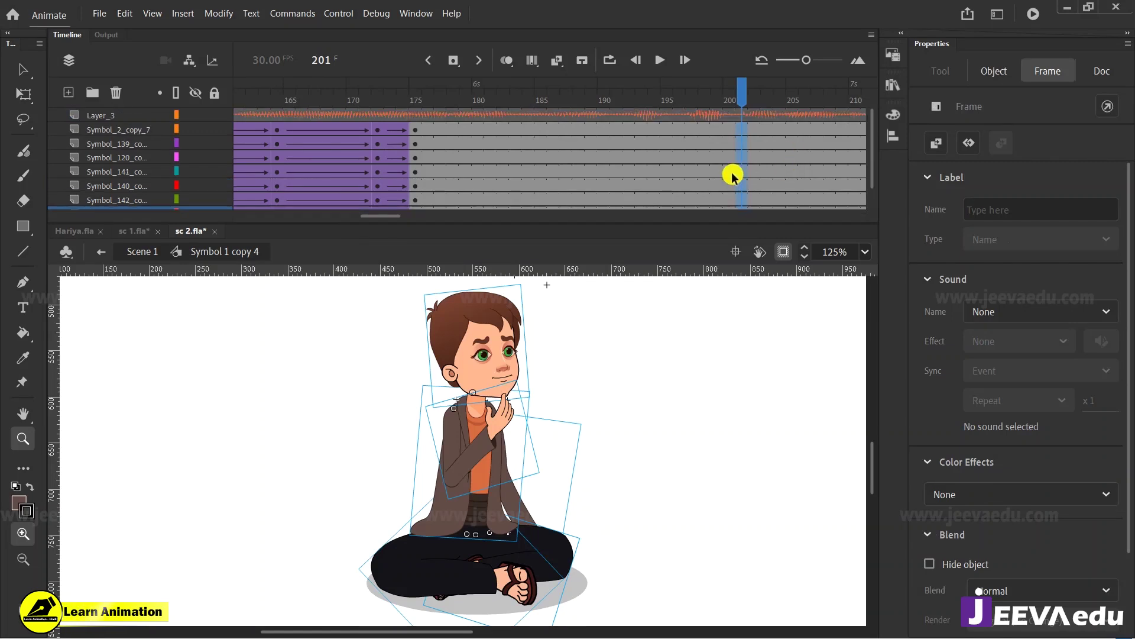
left_click_drag(693, 128, 609, 253)
right_click(645, 162)
left_click(689, 172)
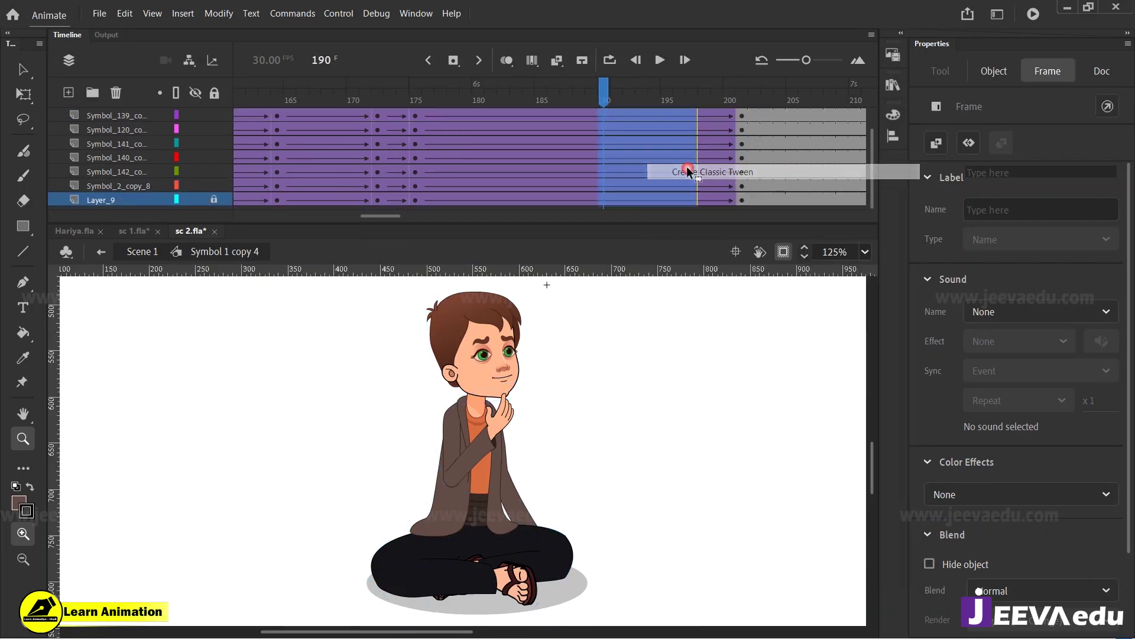
left_click_drag(1098, 285, 1127, 284)
Step: Select the whole character at frame 201 and skew it slightly backward with Free Transform
left_click(740, 129)
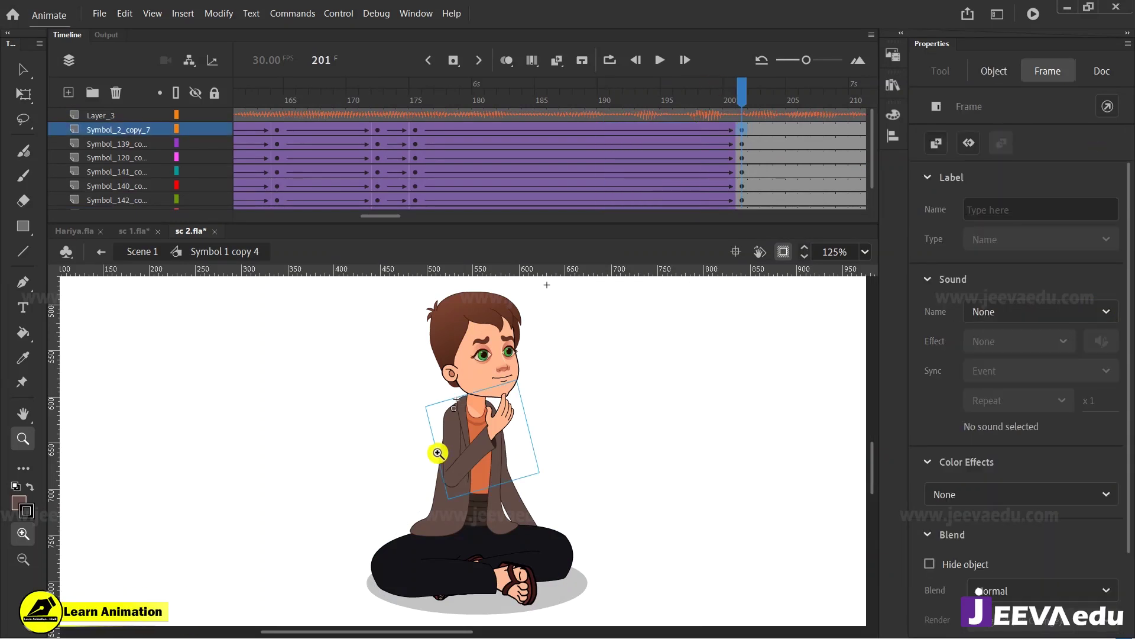
key("v")
left_click(442, 441)
left_click(786, 116)
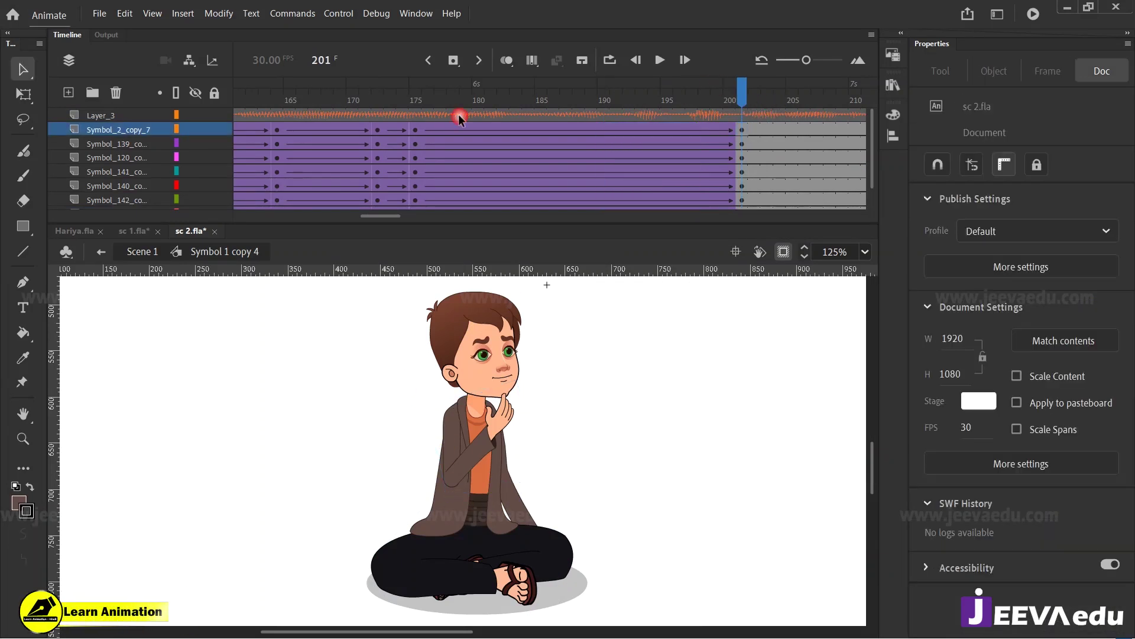
left_click_drag(241, 112, 745, 133)
left_click_drag(360, 295, 641, 534)
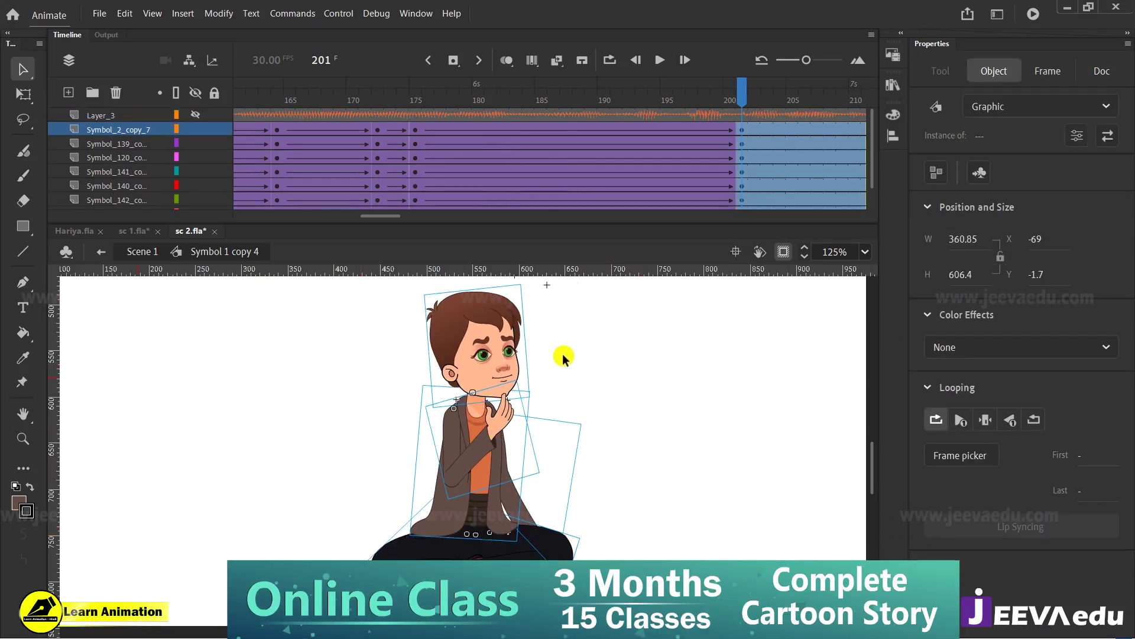
key("q")
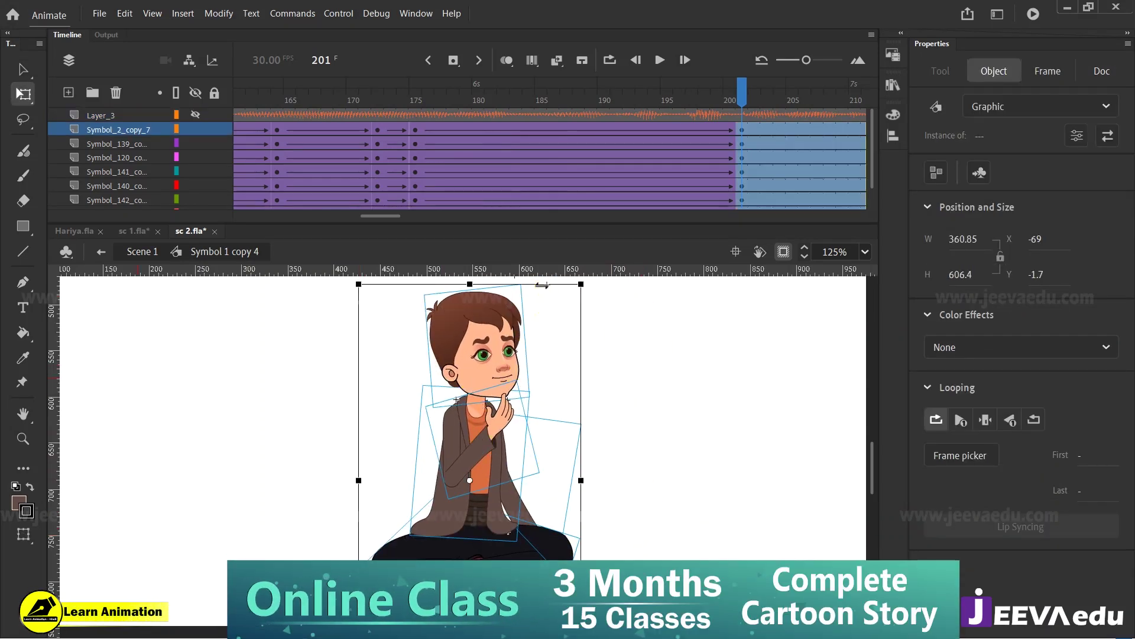
left_click(558, 367)
Step: Skew the boy's upper body slightly further back about a hip pivot at frame 201 and nudge it right
left_click_drag(368, 323, 573, 438)
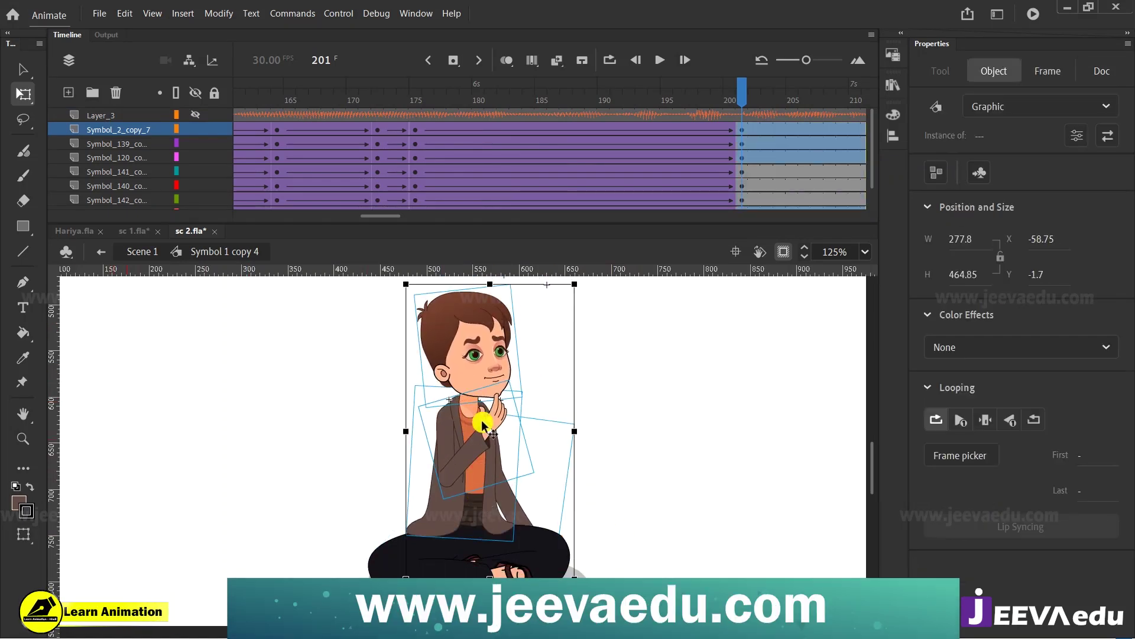
left_click(490, 431)
left_click(466, 524)
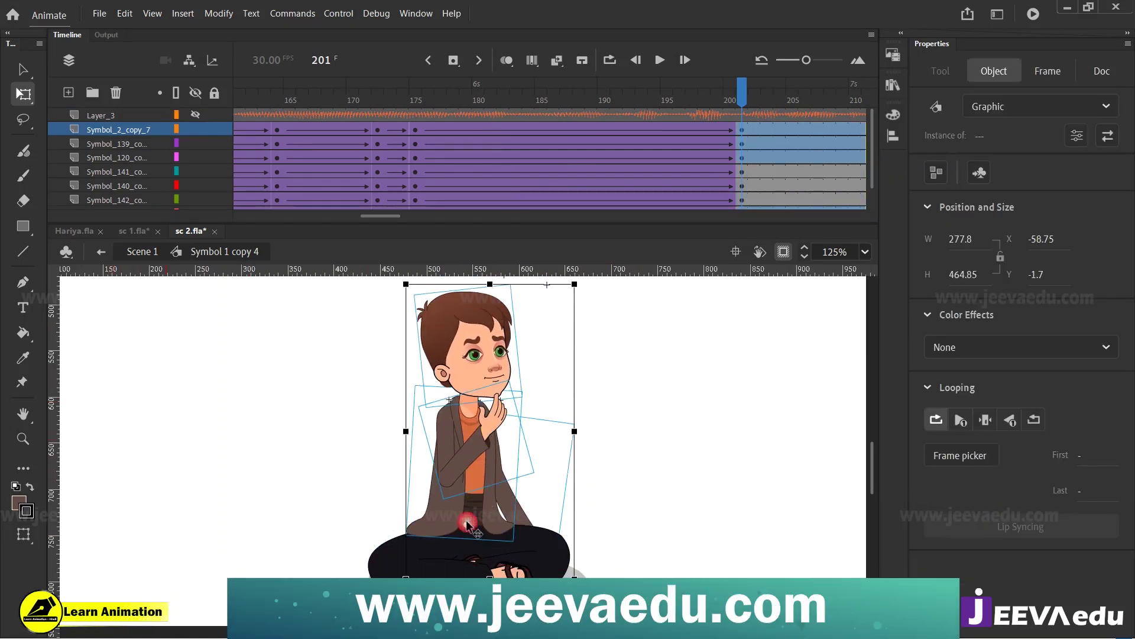
left_click_drag(529, 288, 516, 288)
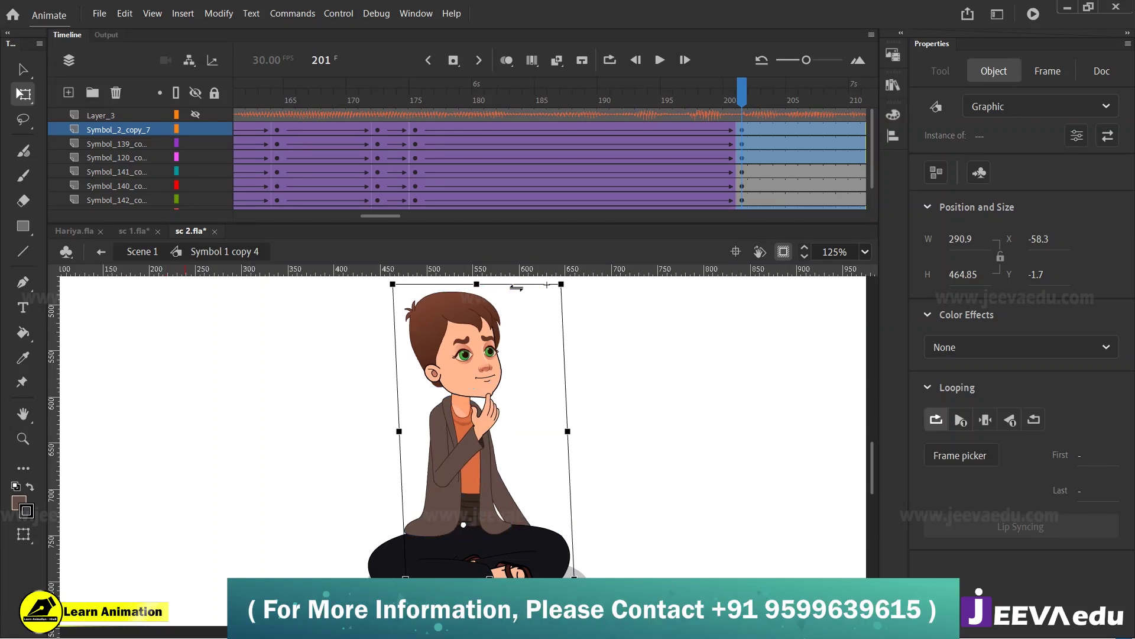
key("Right")
key("Right")
key("Right")
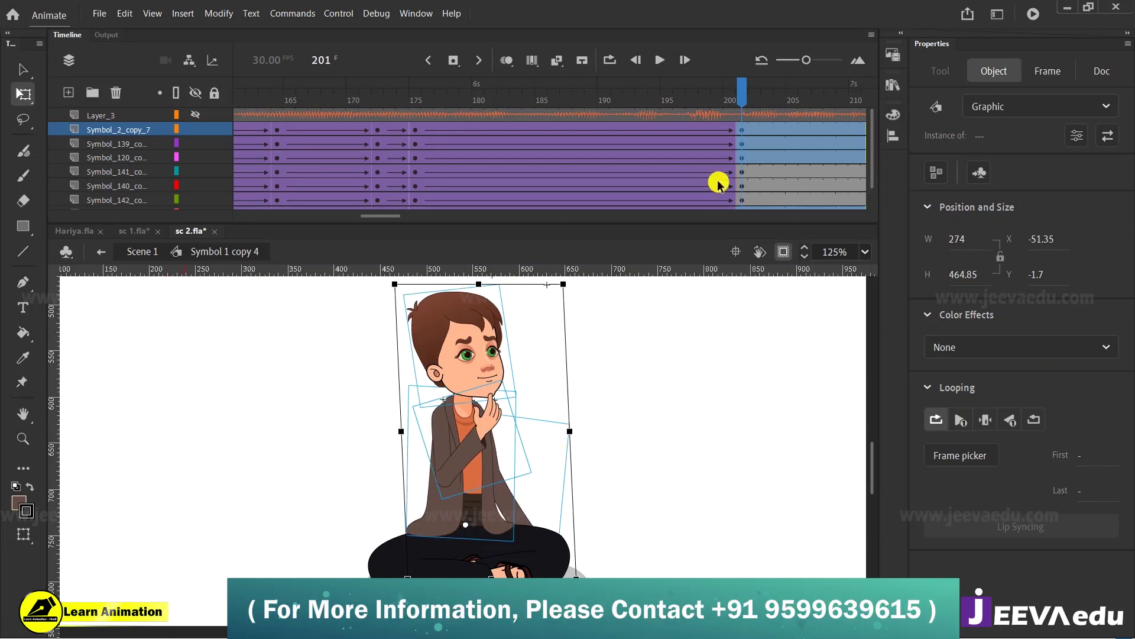
left_click_drag(721, 105, 740, 172)
left_click(598, 365)
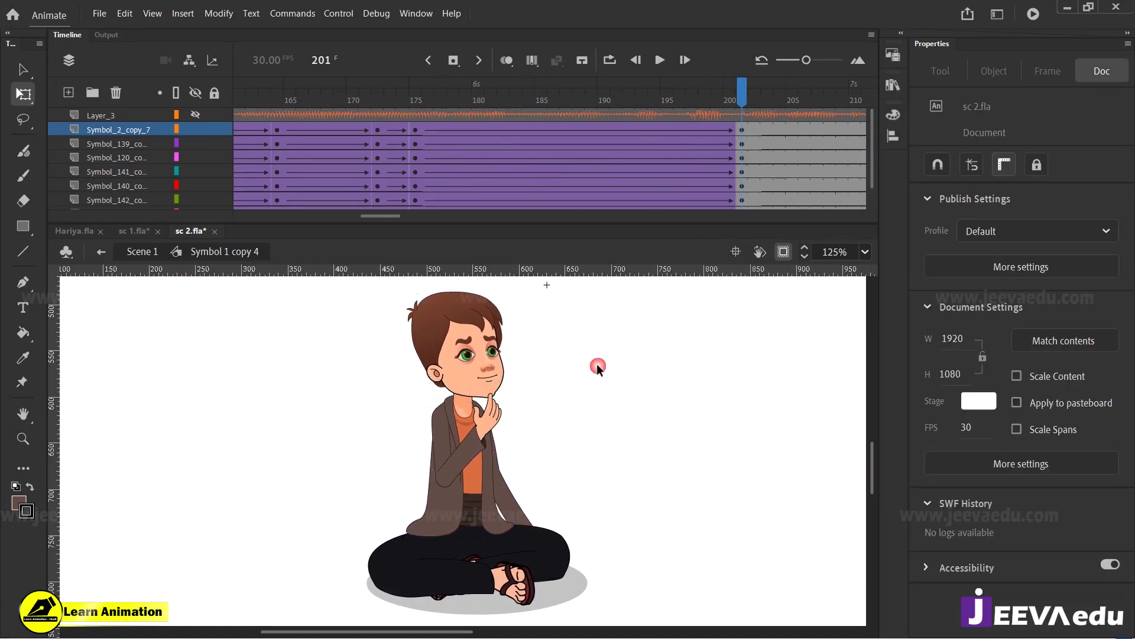
Step: Rotate the head slightly forward and the chin-touching arm slightly clockwise at frame 201
left_click(510, 289)
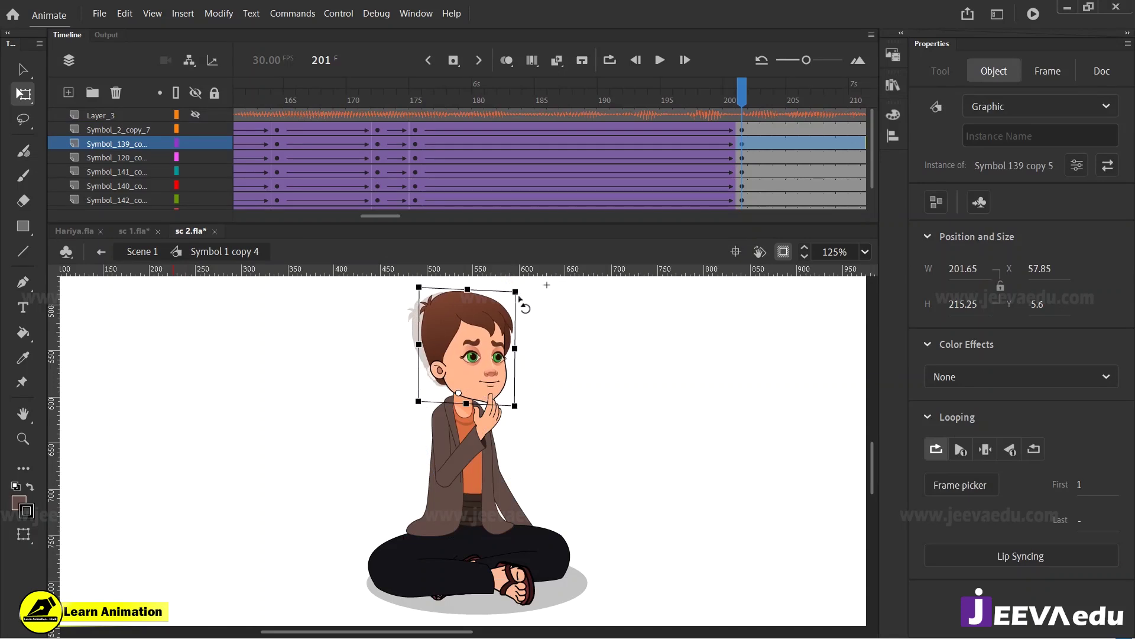
left_click_drag(682, 84, 741, 136)
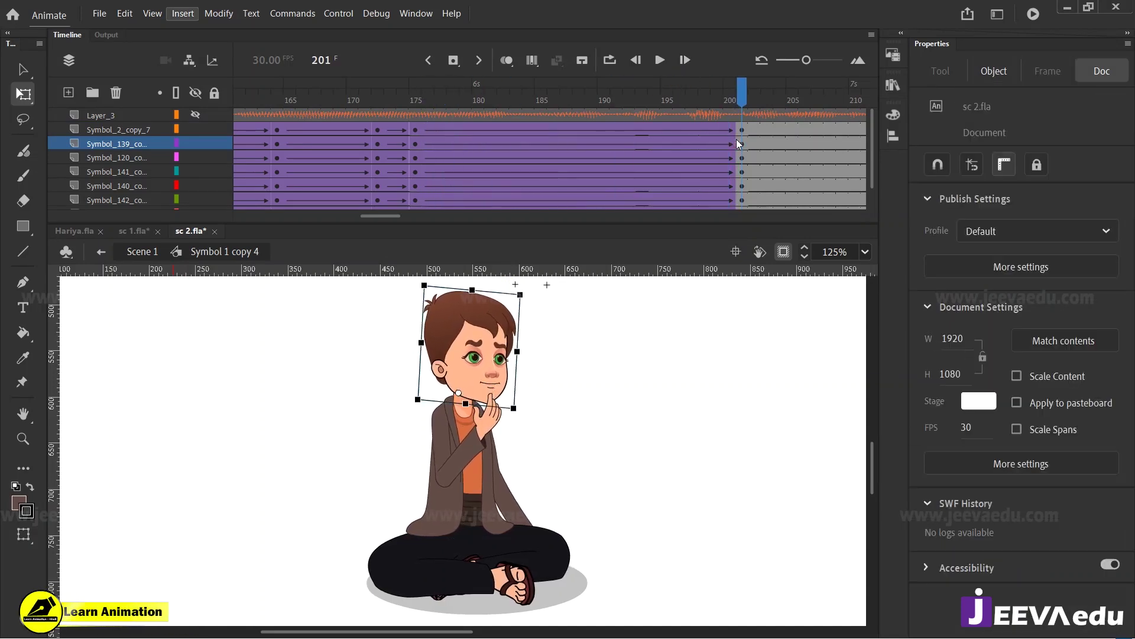
left_click(451, 457)
left_click_drag(535, 473, 529, 483)
left_click_drag(742, 129, 722, 161)
left_click(743, 165)
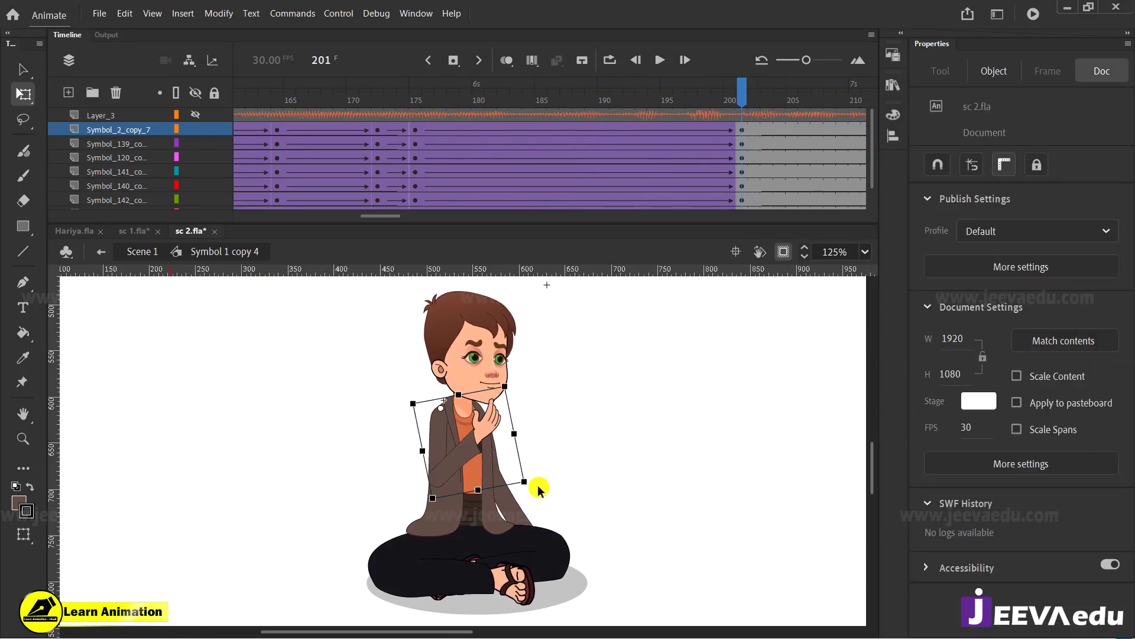
Step: Rotate the raised arm at frame 201 so its hand meets the chin, comparing the pose with the preceding tween frames
left_click_drag(535, 477, 540, 475)
left_click_drag(729, 93, 729, 165)
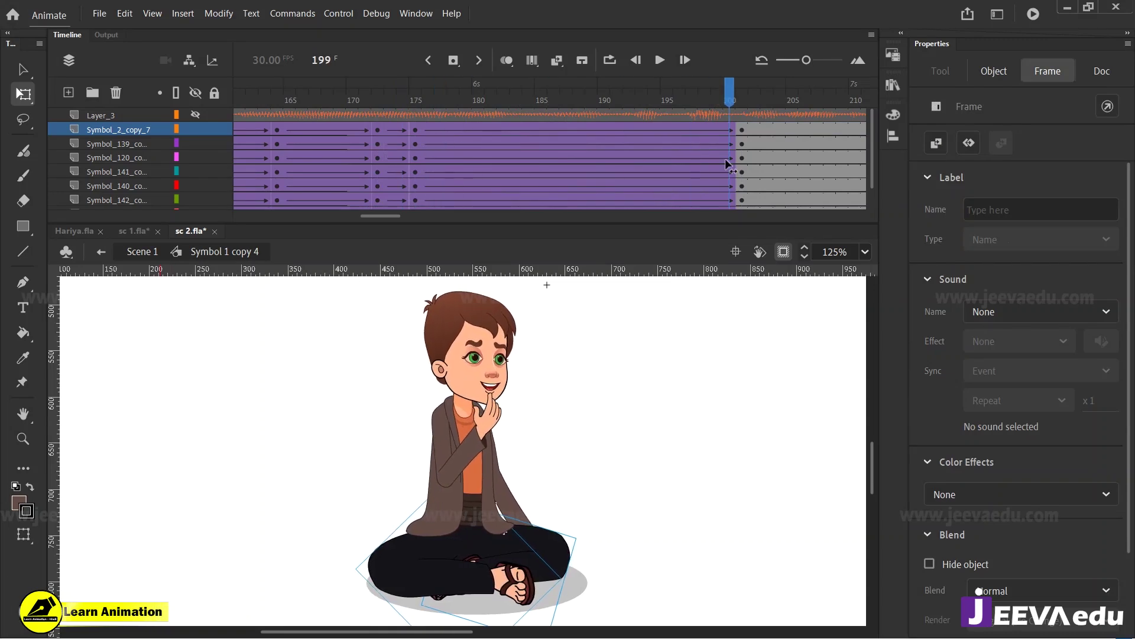
left_click(739, 172)
left_click_drag(547, 482, 540, 480)
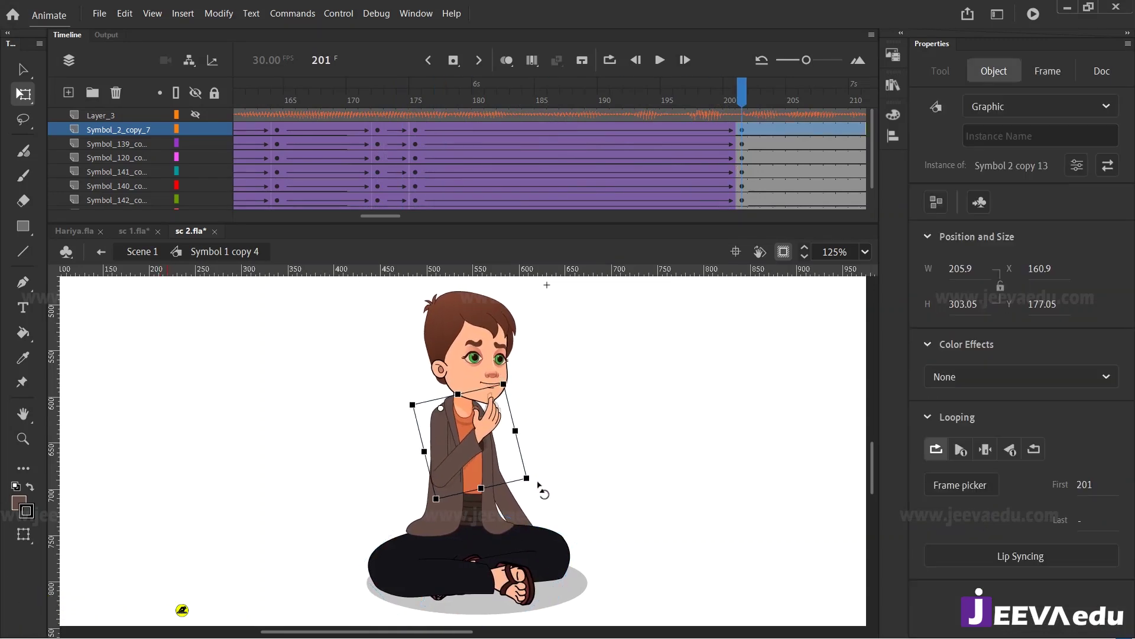
left_click_drag(742, 89, 740, 169)
left_click(514, 446)
left_click(484, 437)
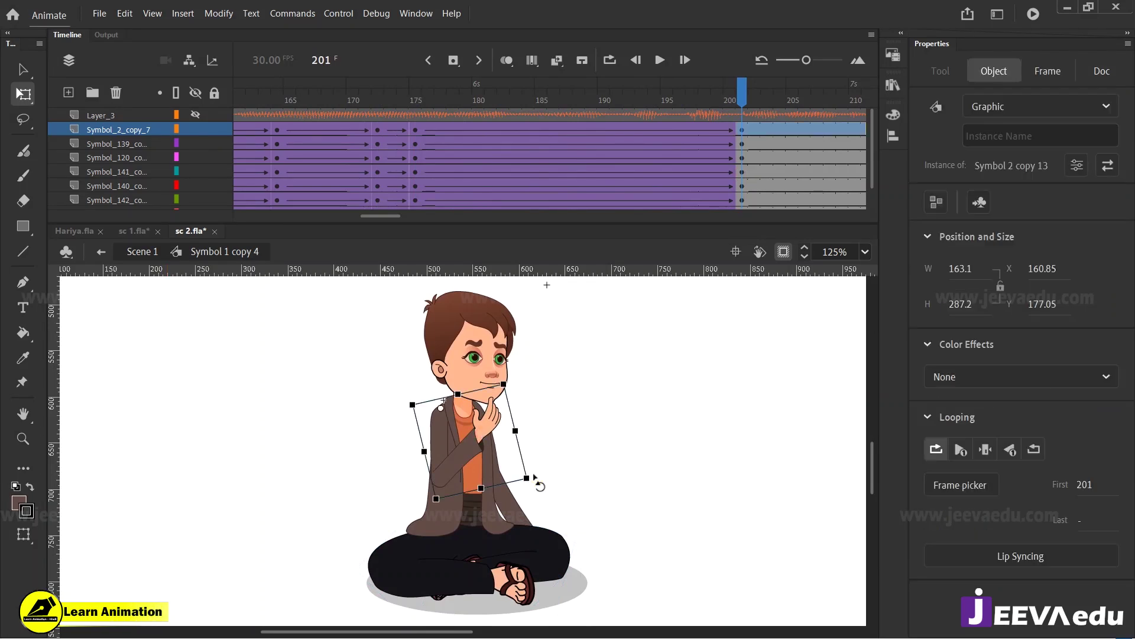
left_click_drag(744, 103, 742, 162)
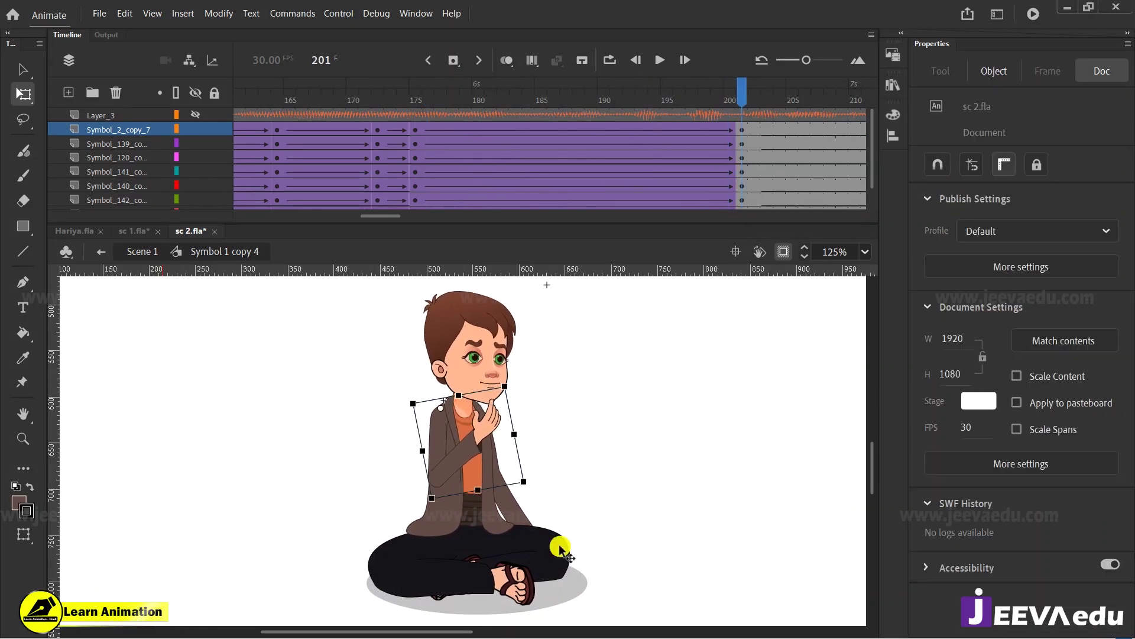
Step: Rotate the other arm at frame 201 outward so its hand rests on the knee, comparing it with frame 200
left_click(514, 517)
left_click_drag(565, 582, 584, 576)
left_click_drag(638, 116, 732, 165)
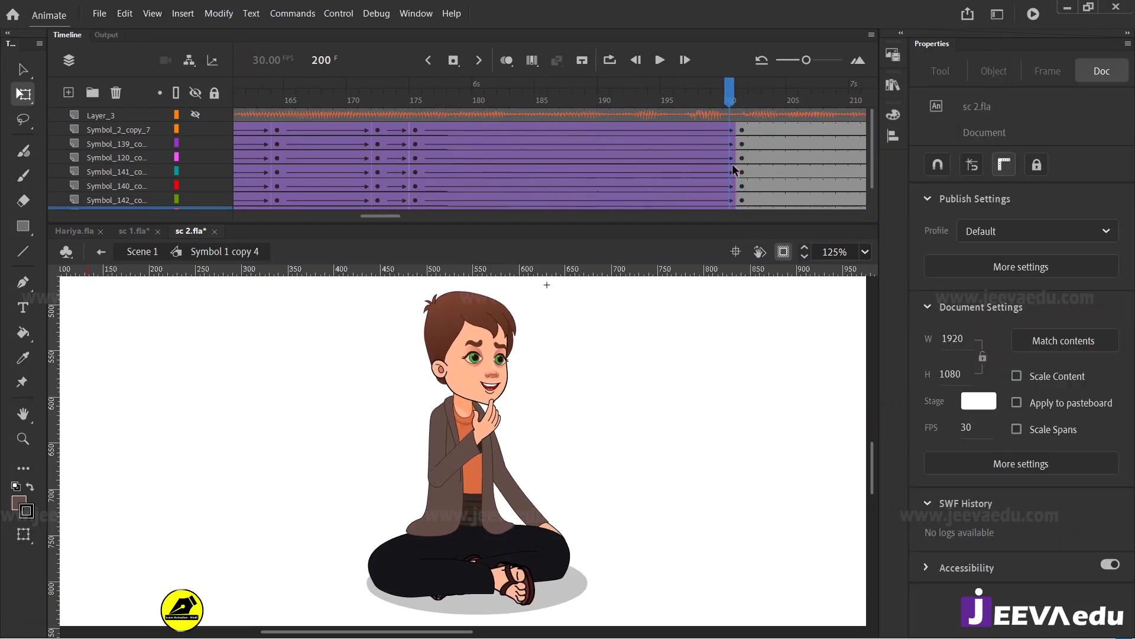
left_click(739, 131)
left_click_drag(670, 101, 751, 151)
left_click(499, 500)
left_click(532, 515)
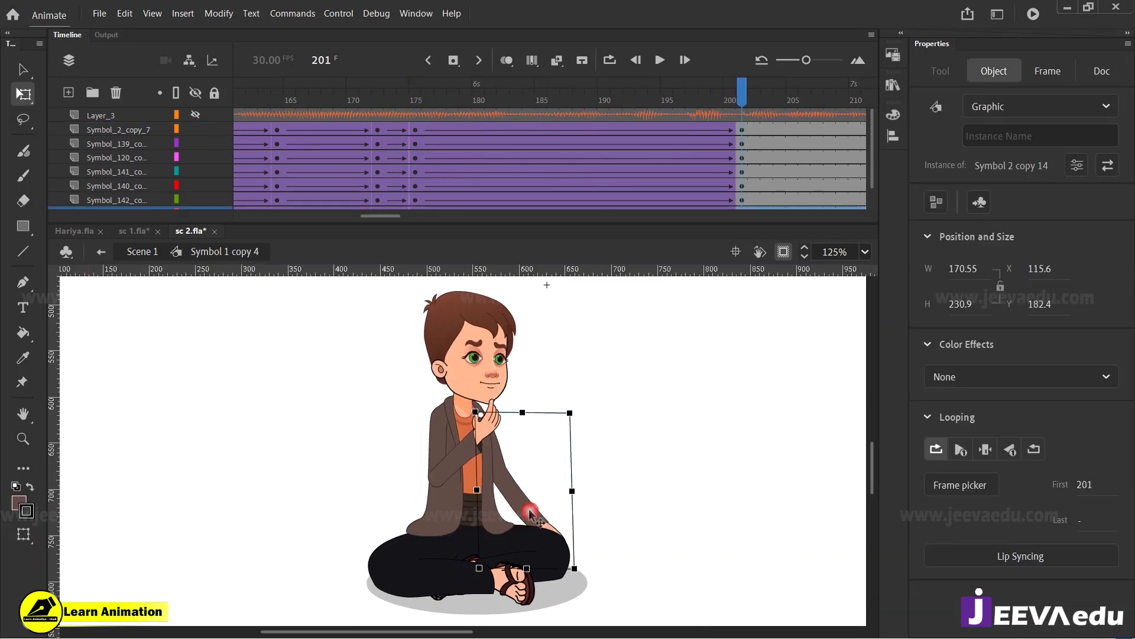
Step: Inside the resting arm's symbol, add a keyframe at frame 201 on the forearm layer Symbol_6_copy_5 and return to the character
double_click(535, 520)
left_click(553, 116)
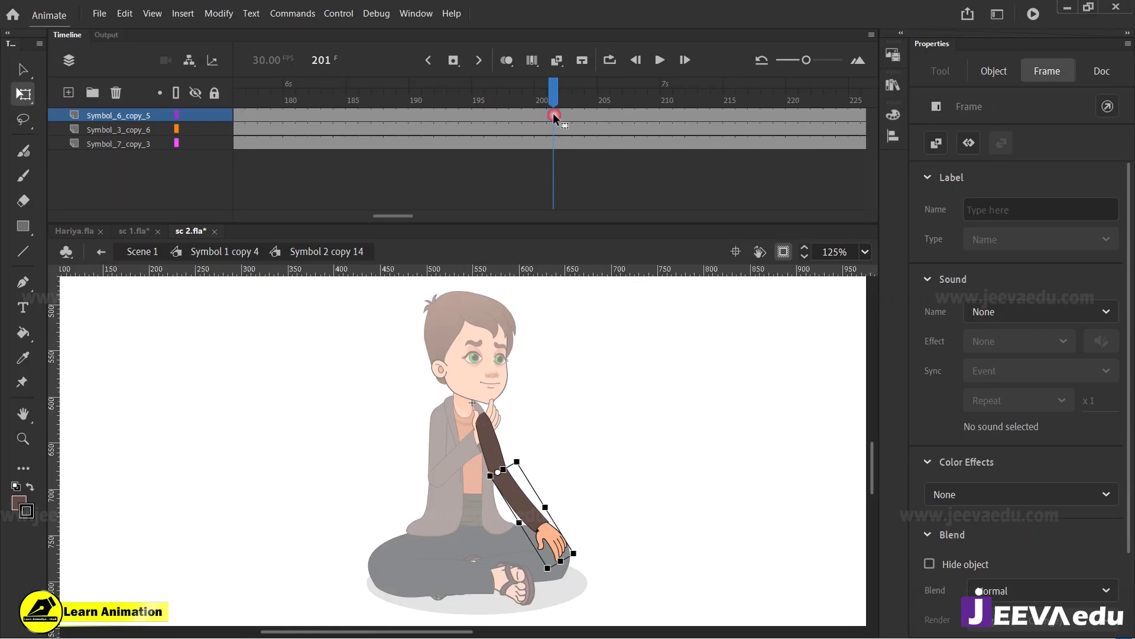
left_click(544, 94)
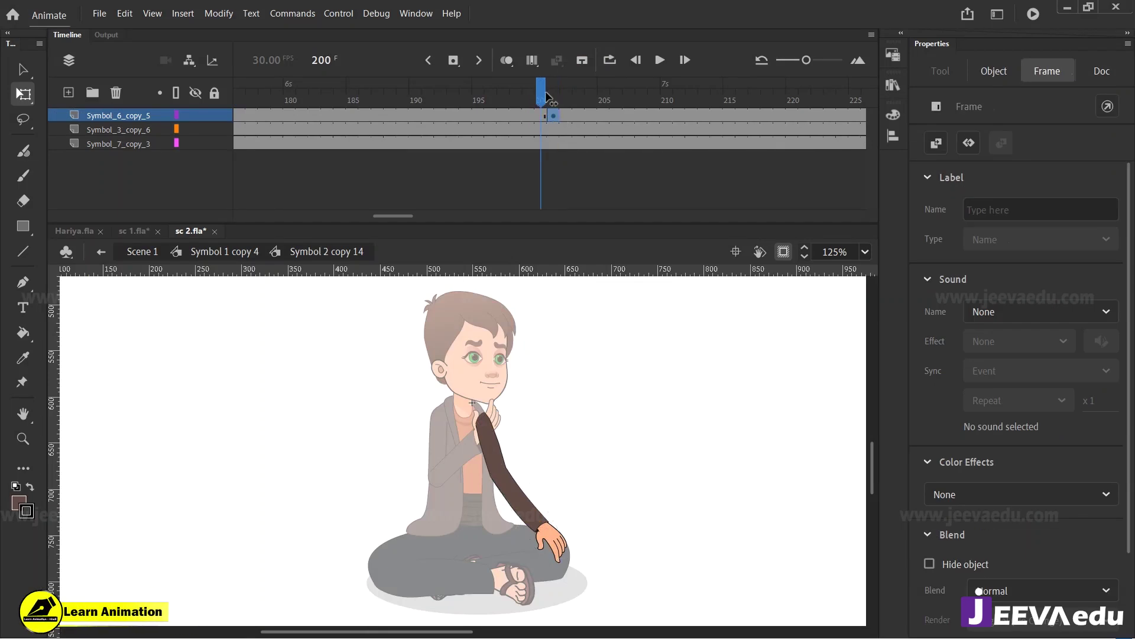
double_click(397, 392)
Step: Locate the pose keyframe at frame 175 and add a matching forearm keyframe there inside the resting arm's symbol
left_click_drag(393, 216, 389, 224)
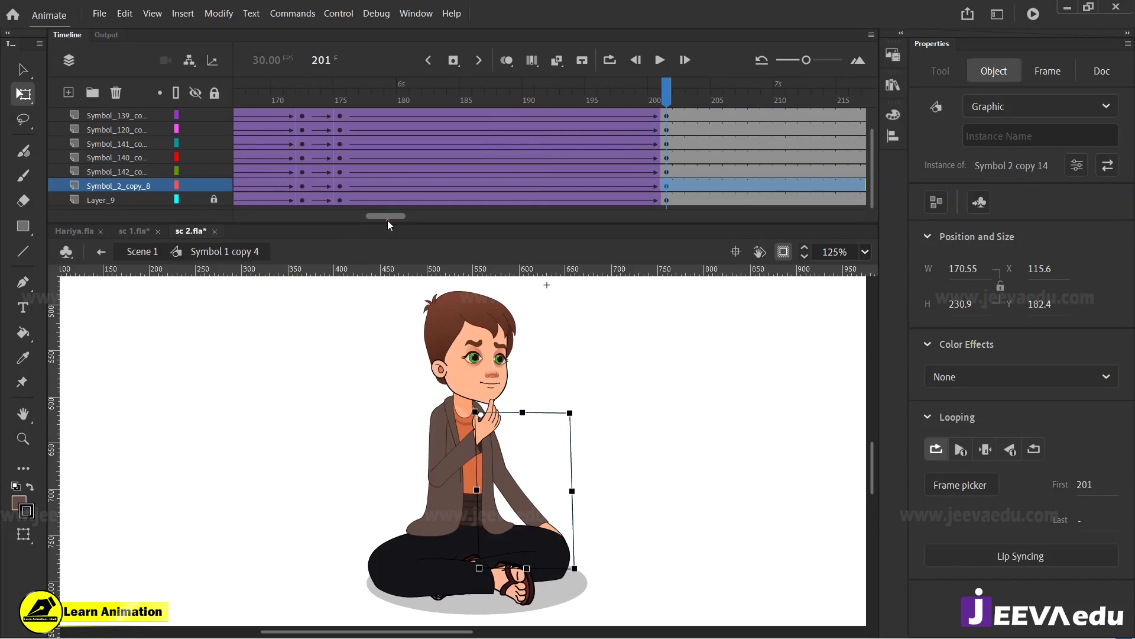
left_click(343, 122)
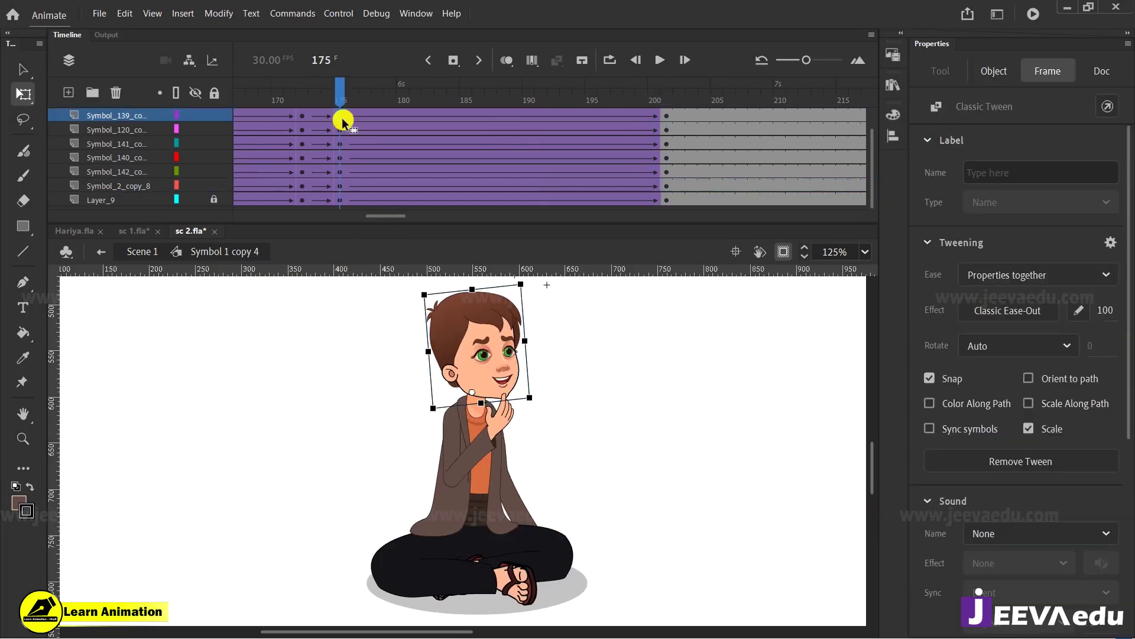
left_click(666, 123)
left_click(525, 496)
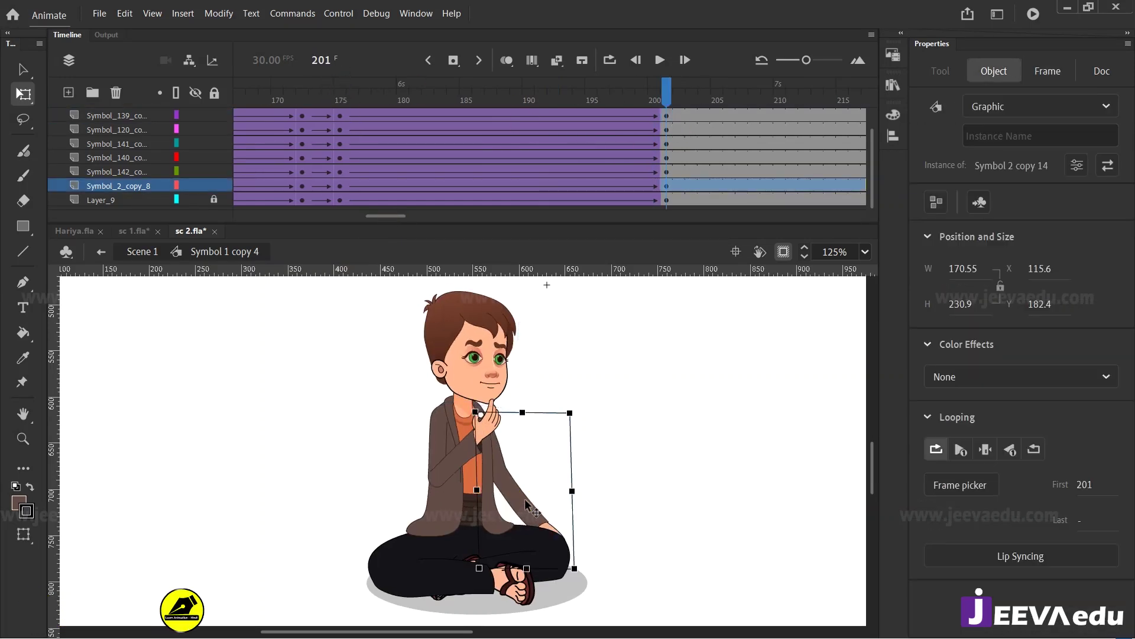
double_click(524, 498)
left_click(355, 122)
left_click_drag(346, 96, 546, 124)
left_click(550, 133)
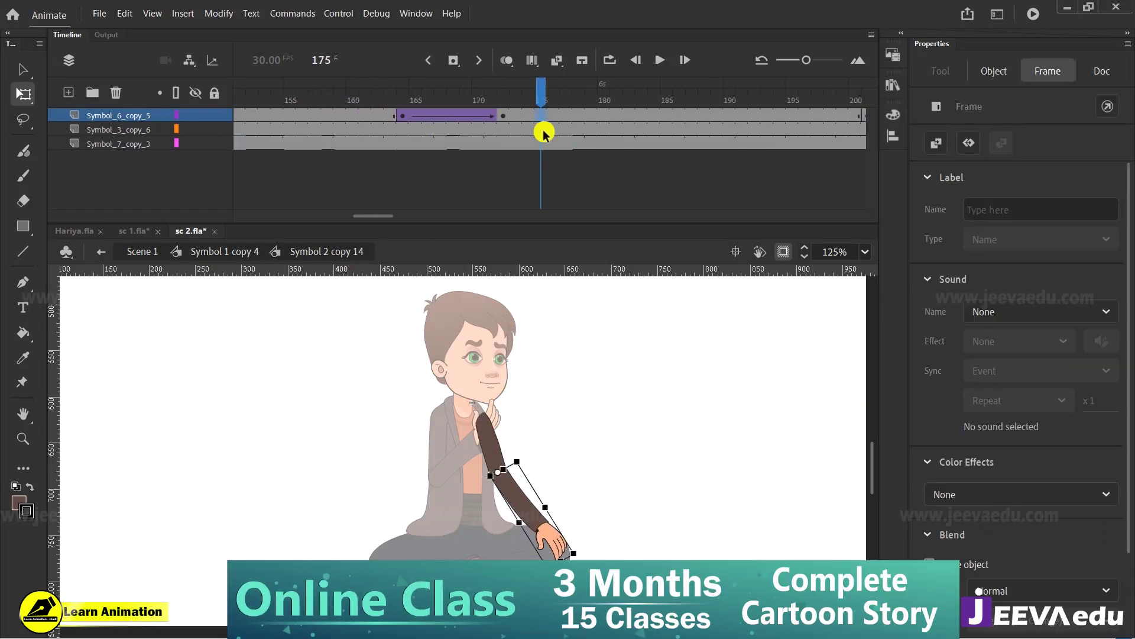
Step: Create a classic tween on the forearm layer between frames 175 and 201 with a Classic Ease-Out of 100
right_click(593, 116)
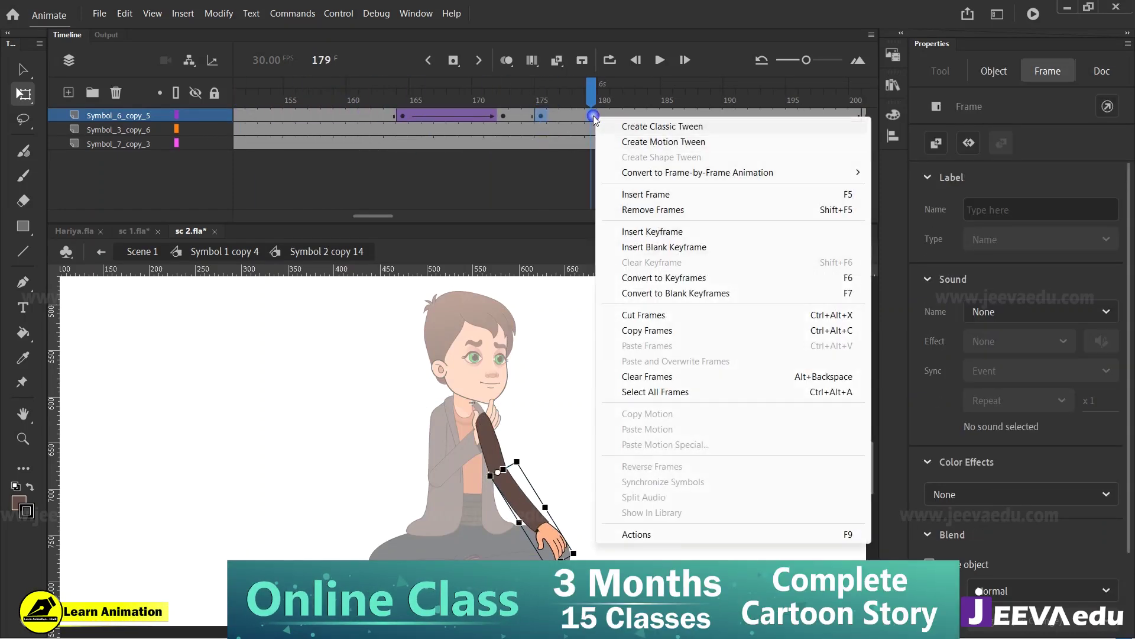
left_click(654, 133)
left_click(447, 104)
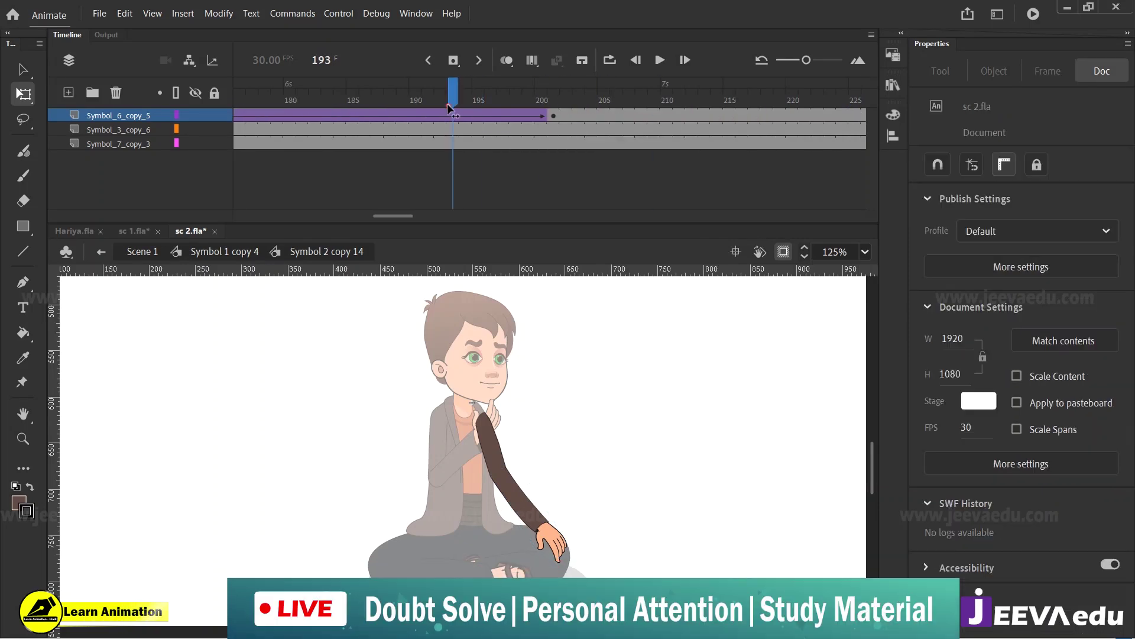
left_click(447, 115)
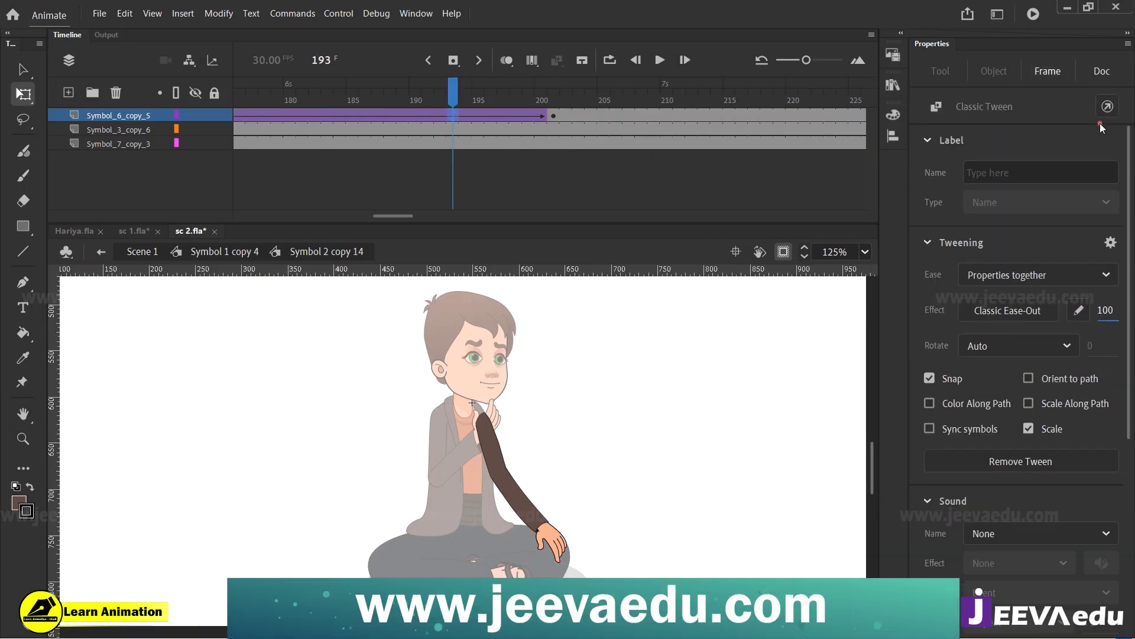
Step: Rotate the forearm inward at frame 201 and return to the character symbol
left_click(555, 116)
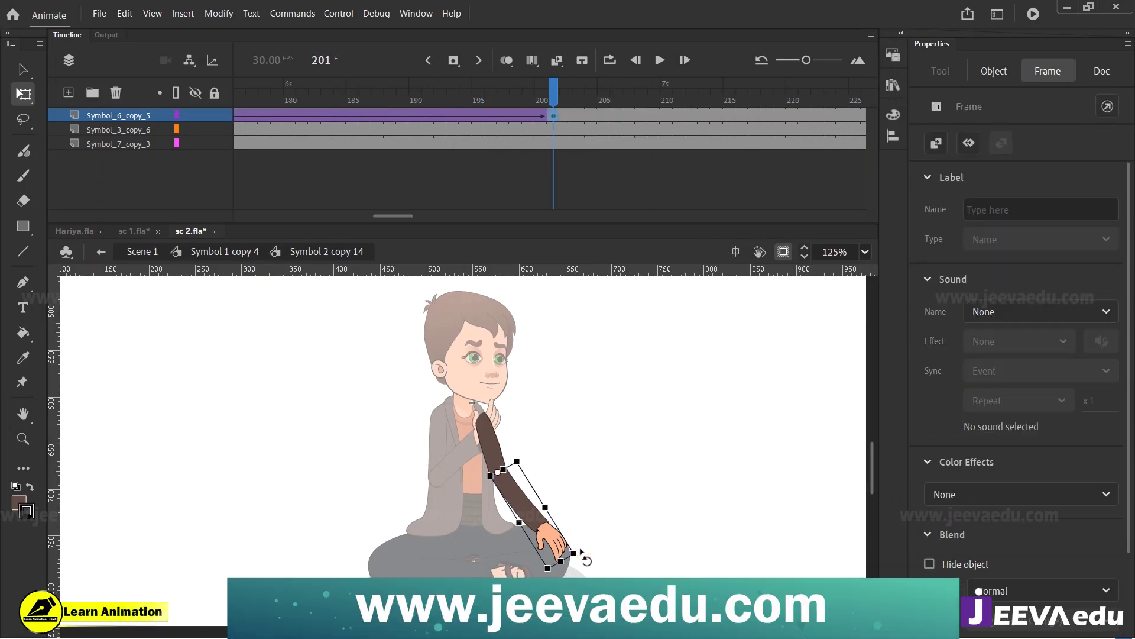
left_click(582, 556)
double_click(580, 508)
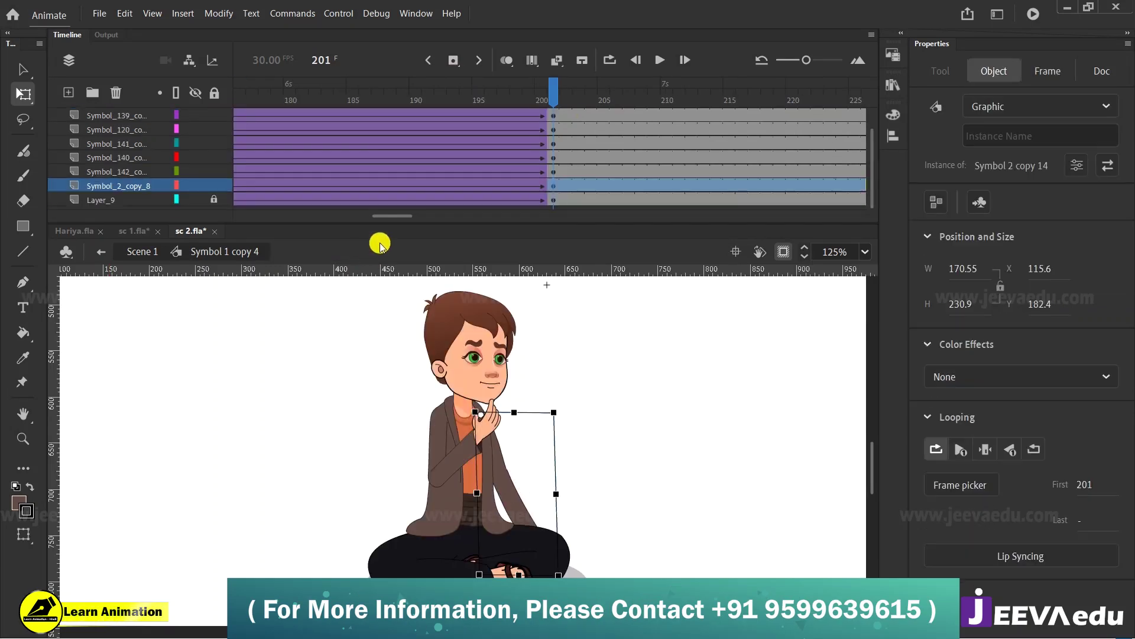
Step: Compare the poses at frames 175 and 201, and rotate the whole resting arm slightly outward at frame 201
left_click_drag(400, 218, 386, 218)
scroll(451, 142, "up", 1)
left_click(453, 130)
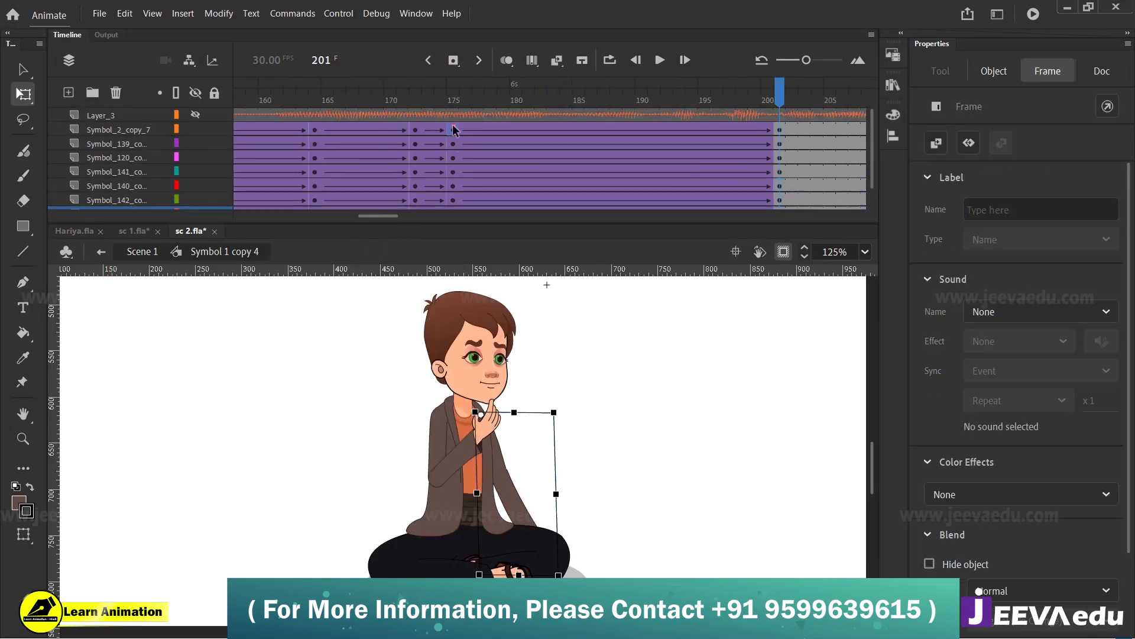
left_click_drag(469, 94, 780, 184)
left_click(518, 503)
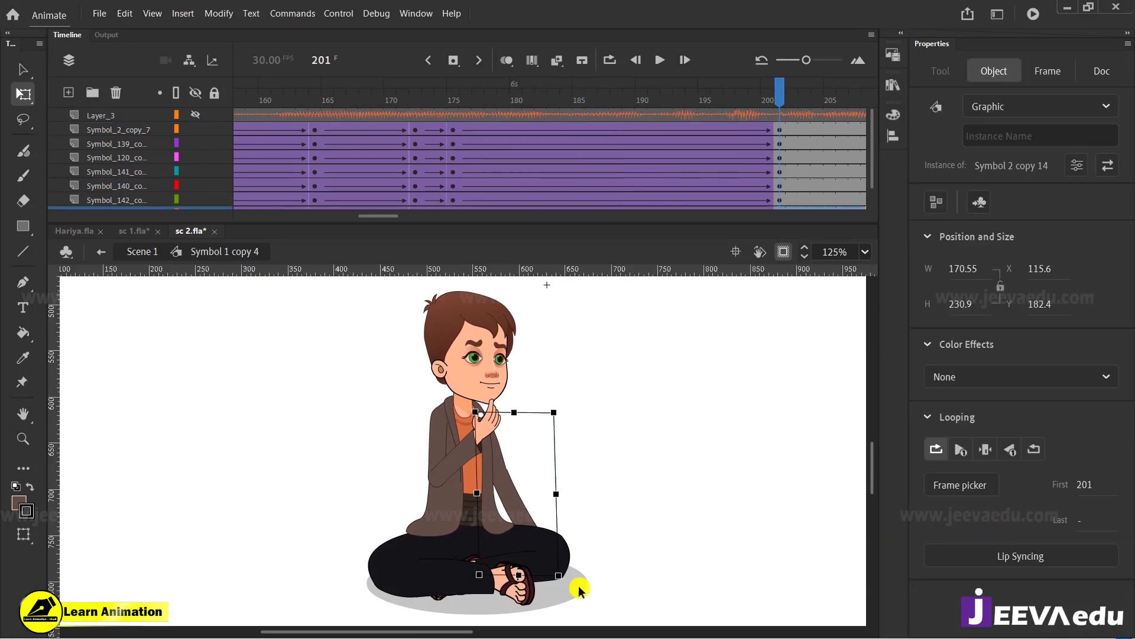
left_click_drag(571, 584, 579, 583)
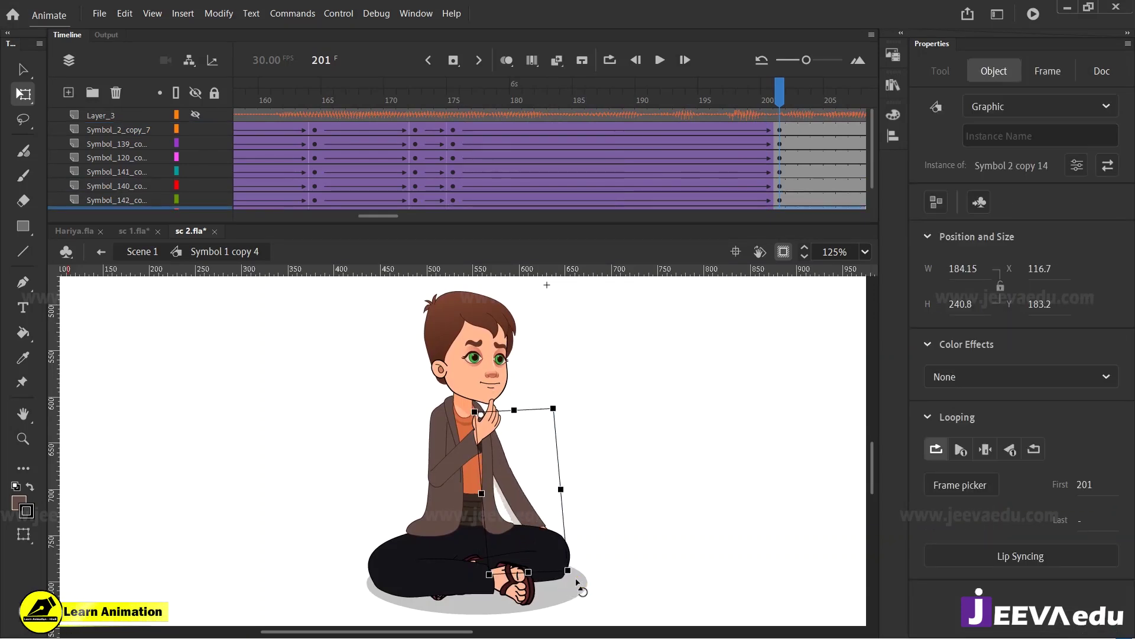
Step: Play back and scrub the character's motion between frames 162 and 201 to examine the arm and head movement
left_click_drag(704, 98, 288, 177)
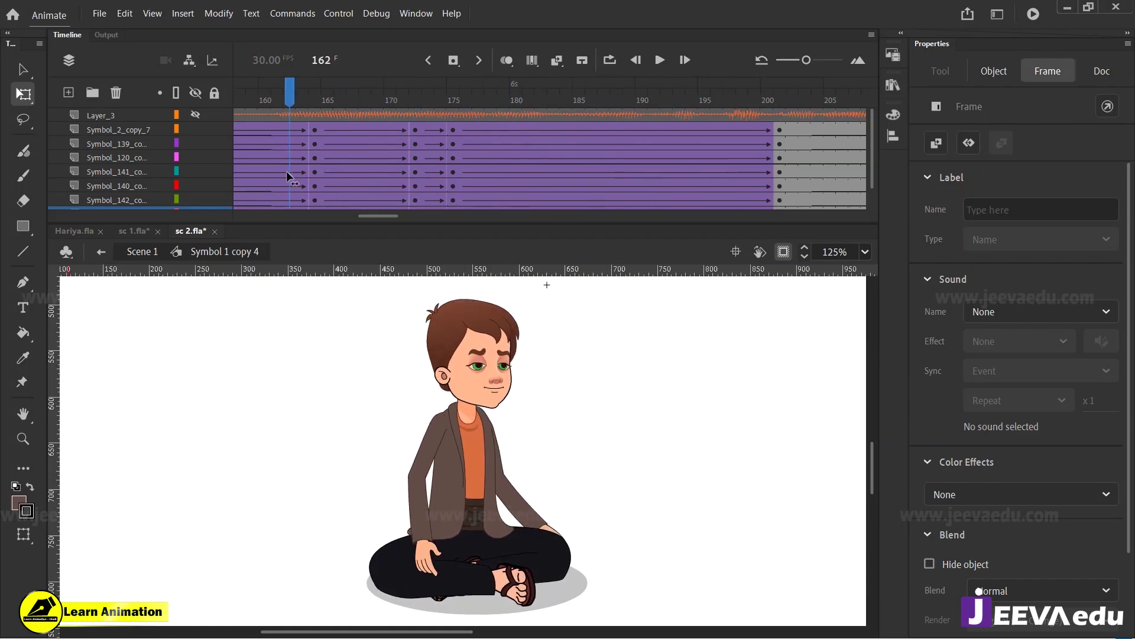
left_click(337, 178)
key("Return")
left_click_drag(677, 92, 511, 127)
key("Return")
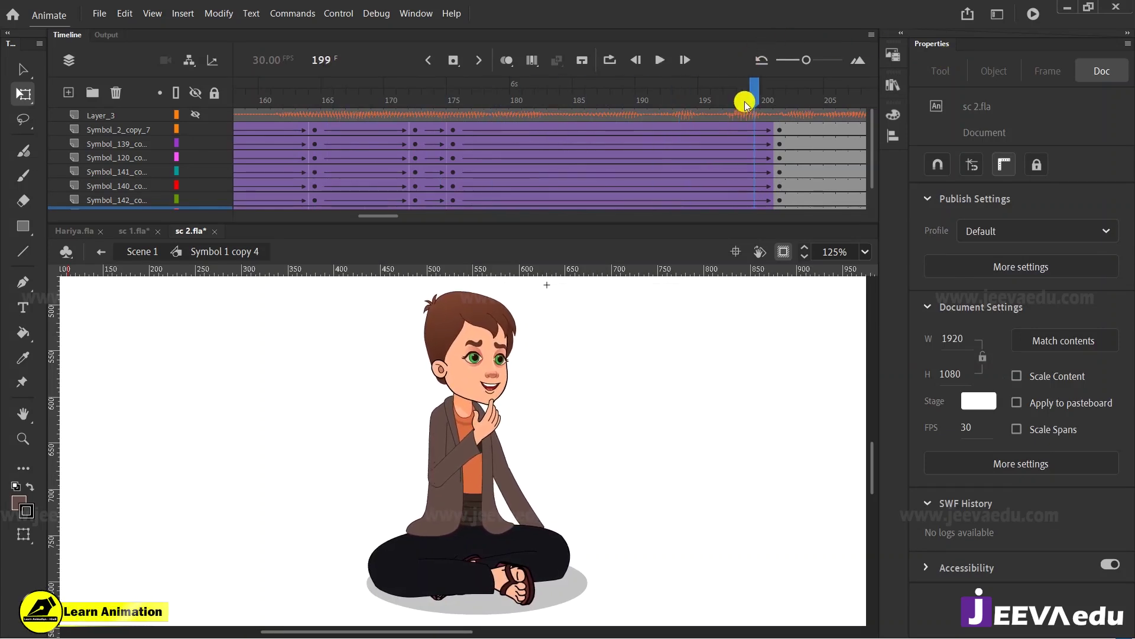
left_click_drag(745, 105, 452, 131)
key("Return")
left_click_drag(779, 106, 583, 113)
left_click(475, 131)
left_click(521, 96)
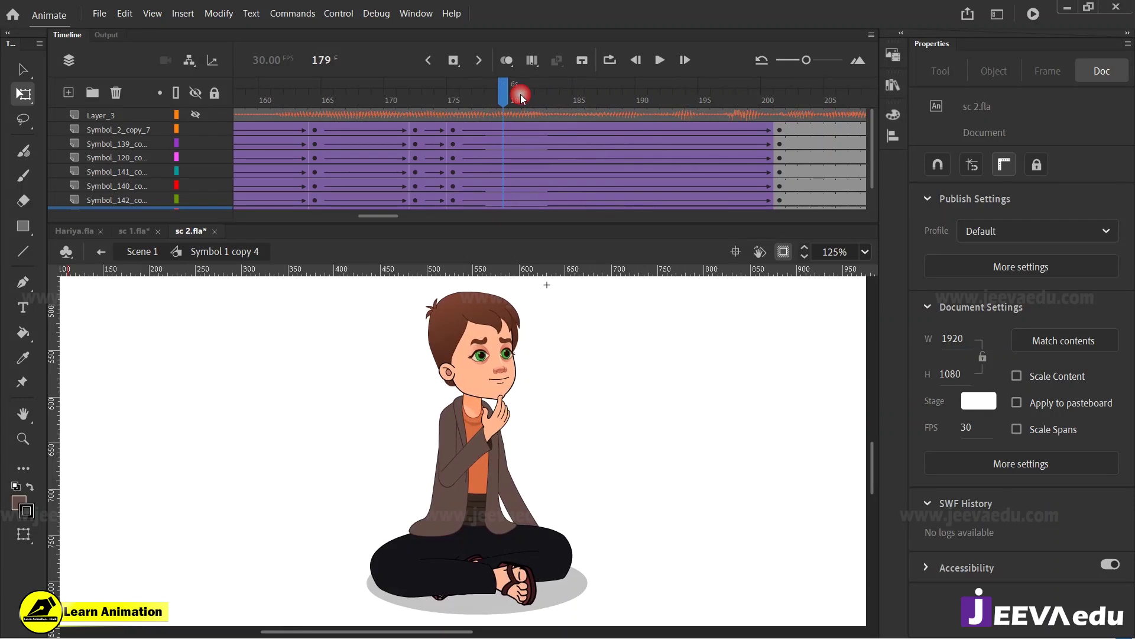
Step: Open the head's nested face symbol, Symbol 15 copy 2, at frame 175 with the view enlarged on the face
left_click(460, 133)
left_click(490, 383)
key("z")
left_click(489, 384)
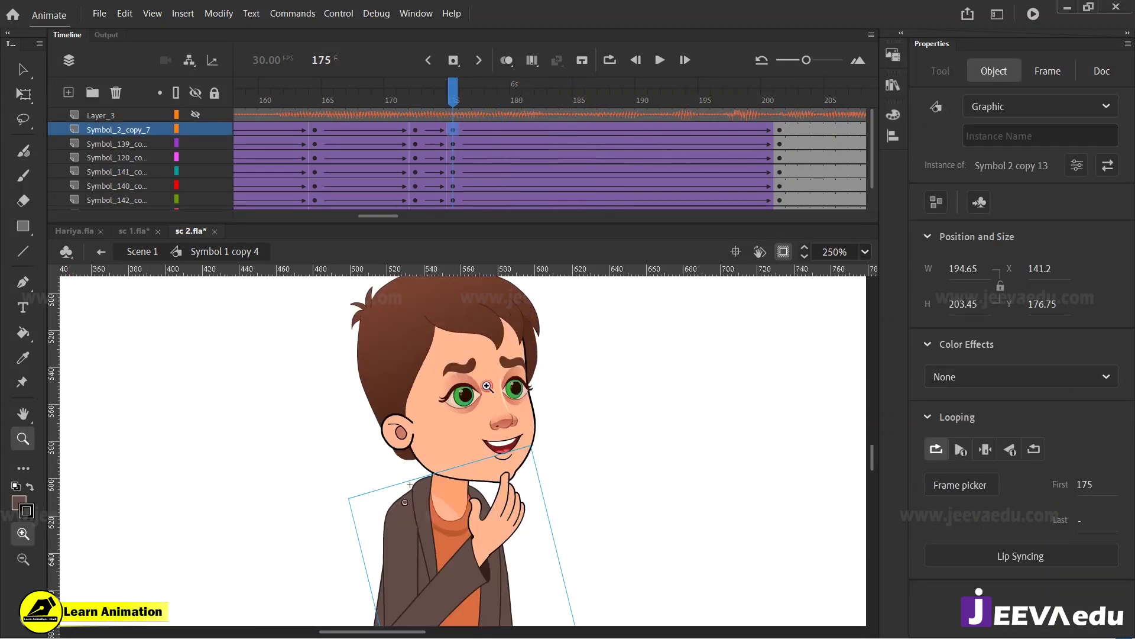
key("v")
left_click(464, 399)
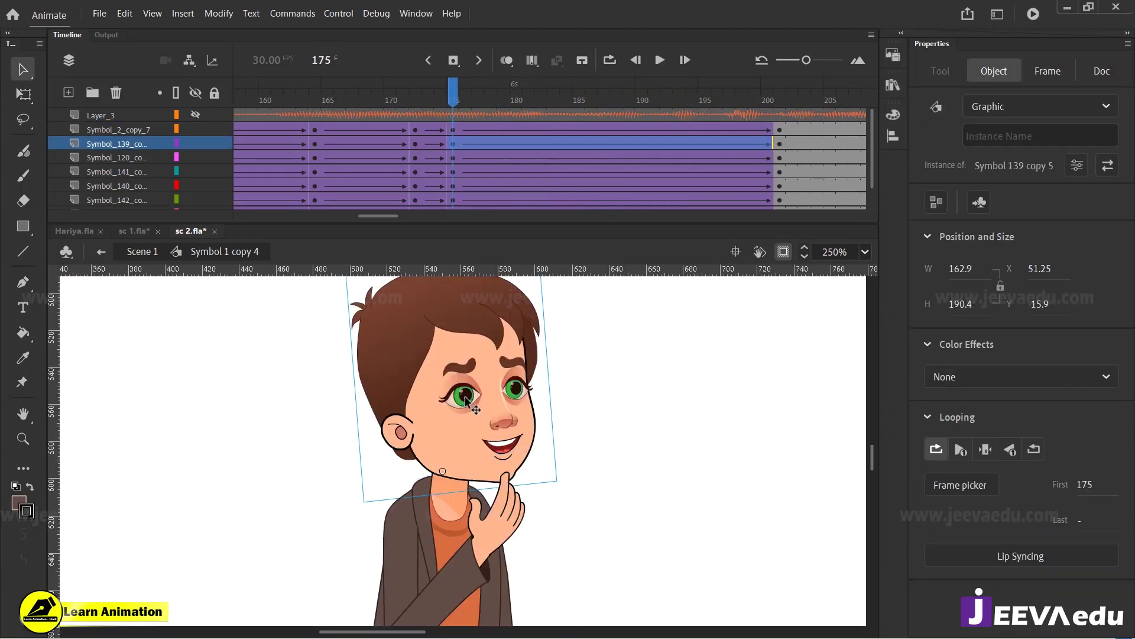
double_click(465, 399)
left_click(466, 402)
double_click(466, 404)
left_click(467, 405)
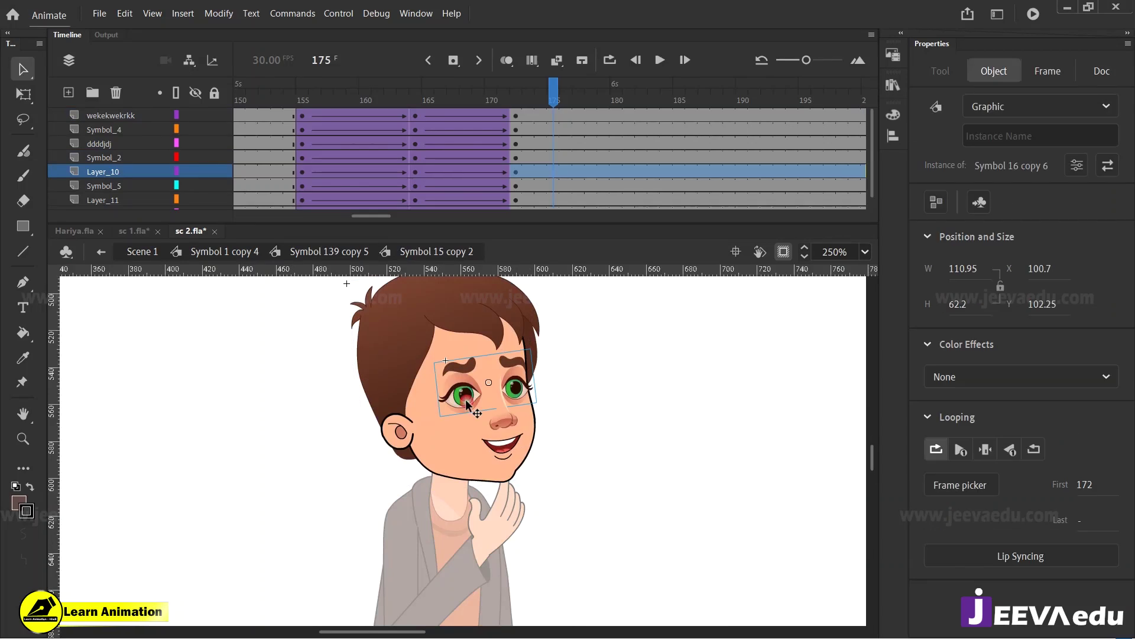
Step: Copy the talking keyframes from frames 124–136 on all face layers to frame 175, and repeat them from frame 187
left_click(554, 116)
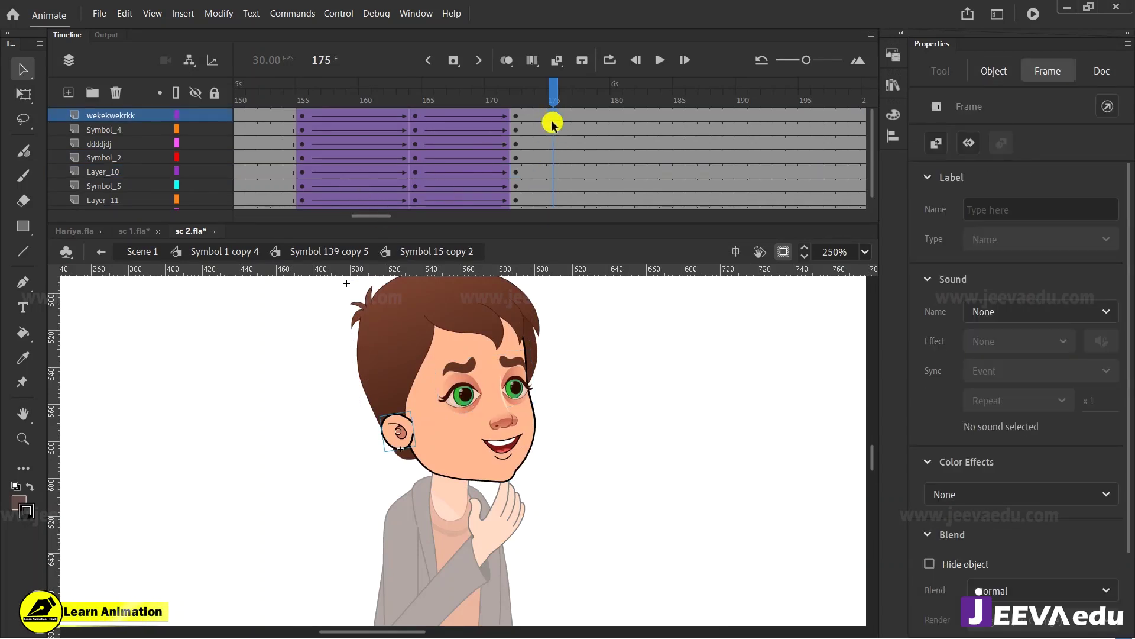
left_click_drag(346, 218, 335, 220)
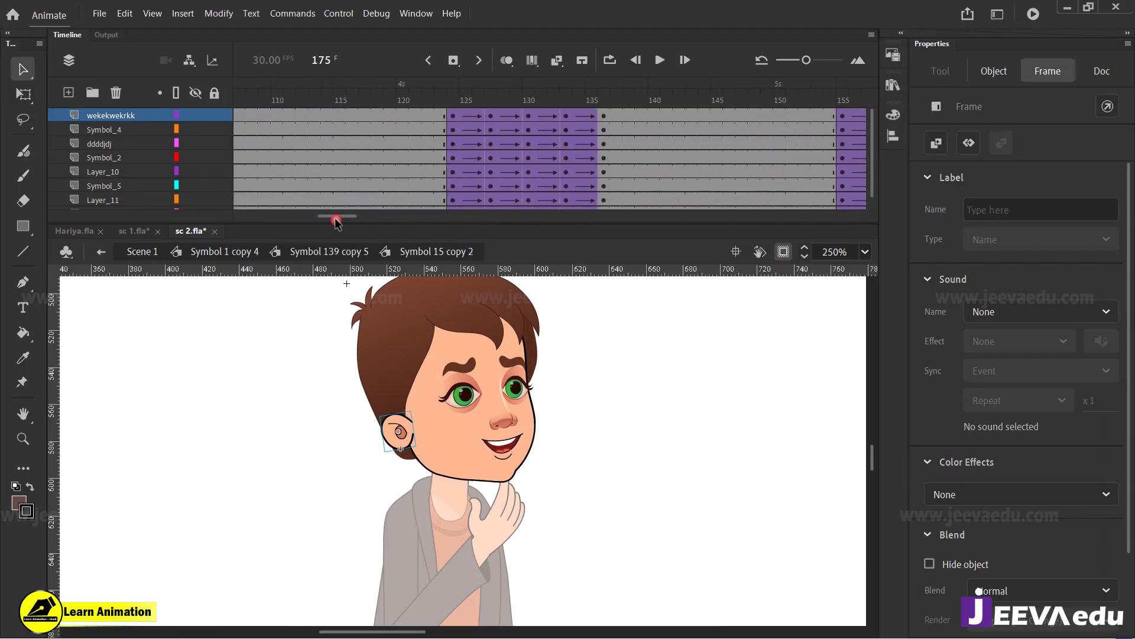
left_click_drag(447, 126, 597, 241)
mouse_move(509, 118)
left_mouse_down()
mouse_move(769, 116)
mouse_move(526, 104)
mouse_move(490, 138)
mouse_move(502, 131)
left_mouse_up()
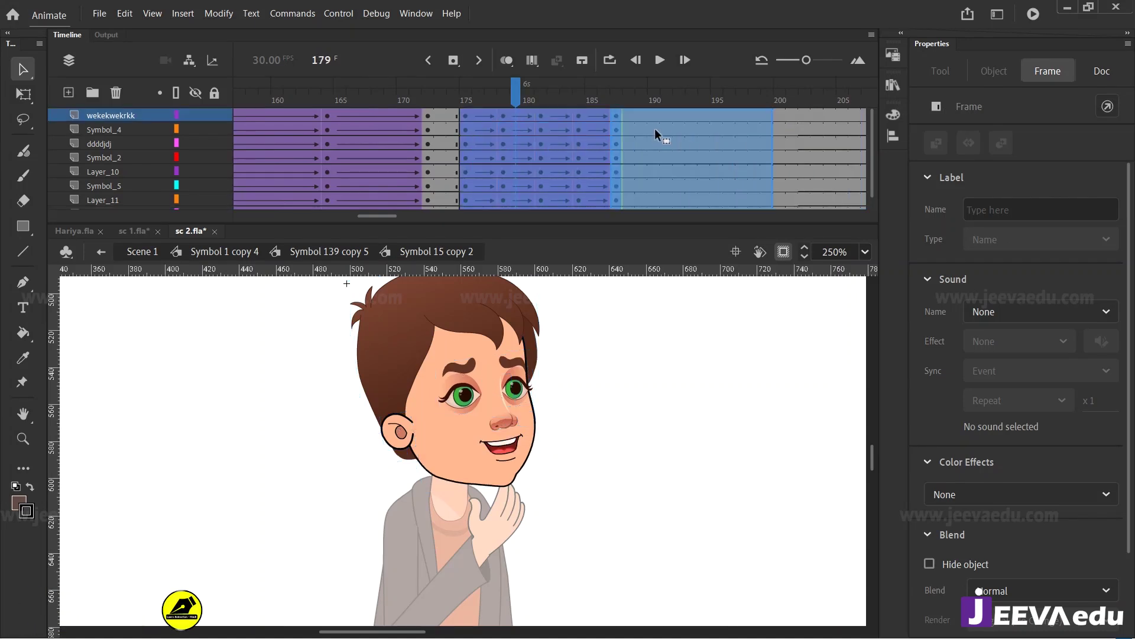
left_click_drag(598, 145, 653, 145)
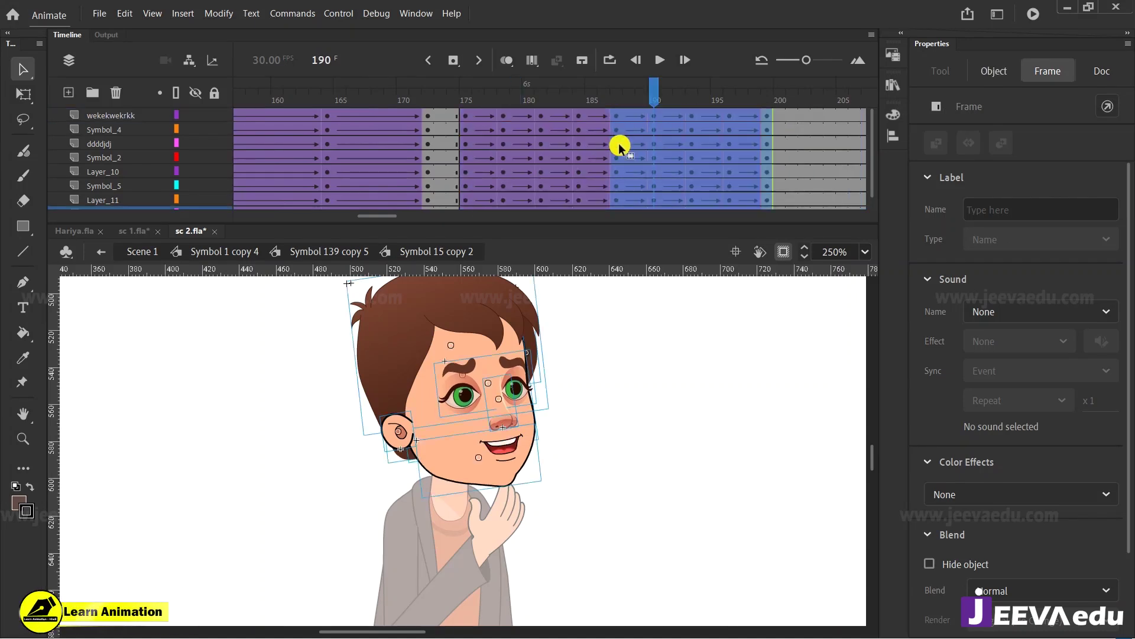
Step: Select all frames in the face symbol, apply Synchronize Symbols, and return to Symbol 1 copy 4
right_click(620, 146)
left_click(682, 420)
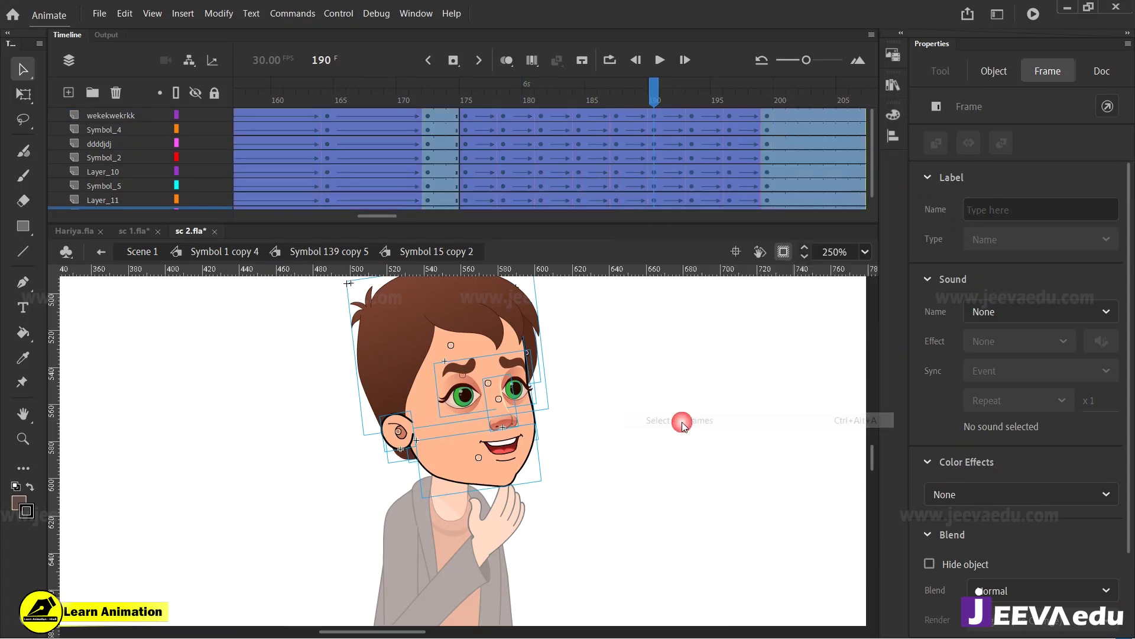
right_click(596, 197)
left_click(663, 561)
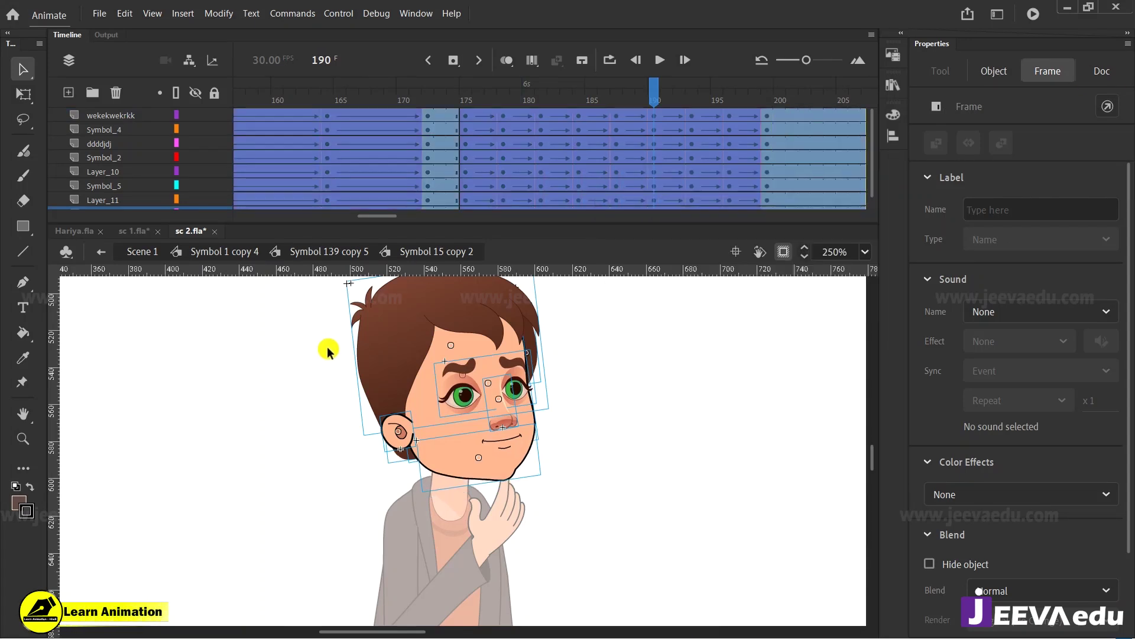
left_click(290, 260)
left_click(217, 260)
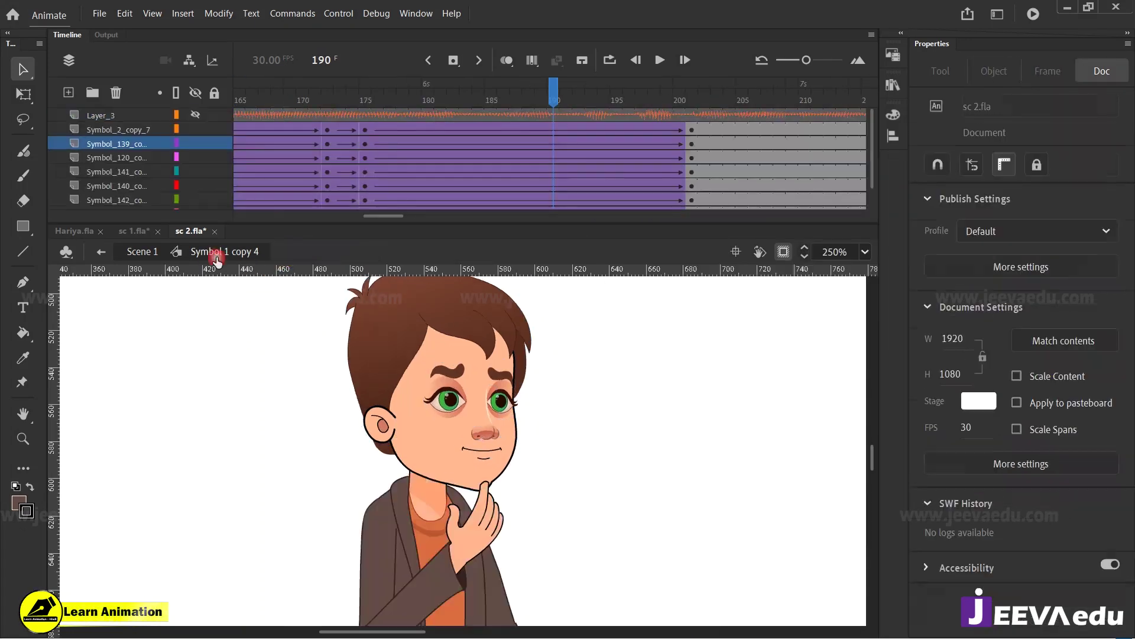
Step: Open the head's nested face symbol, Symbol 15 copy 2, at frame 175 and examine its talking keyframes
left_click_drag(625, 96, 365, 158)
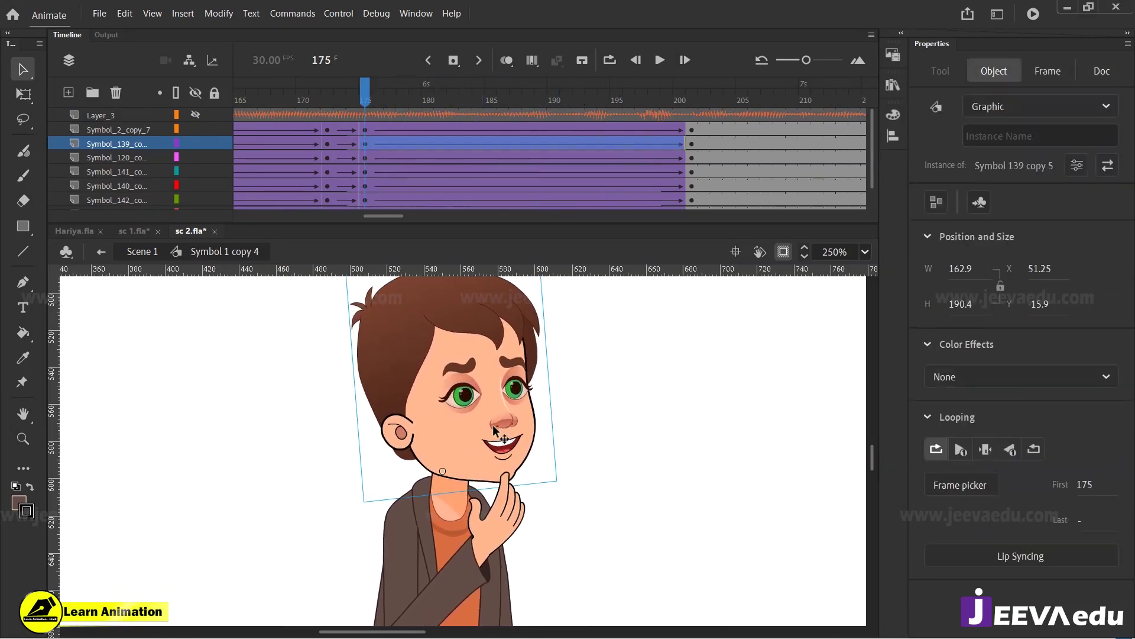
double_click(493, 429)
double_click(488, 369)
mouse_move(556, 147)
left_mouse_down()
mouse_move(742, 147)
mouse_move(573, 144)
left_mouse_up()
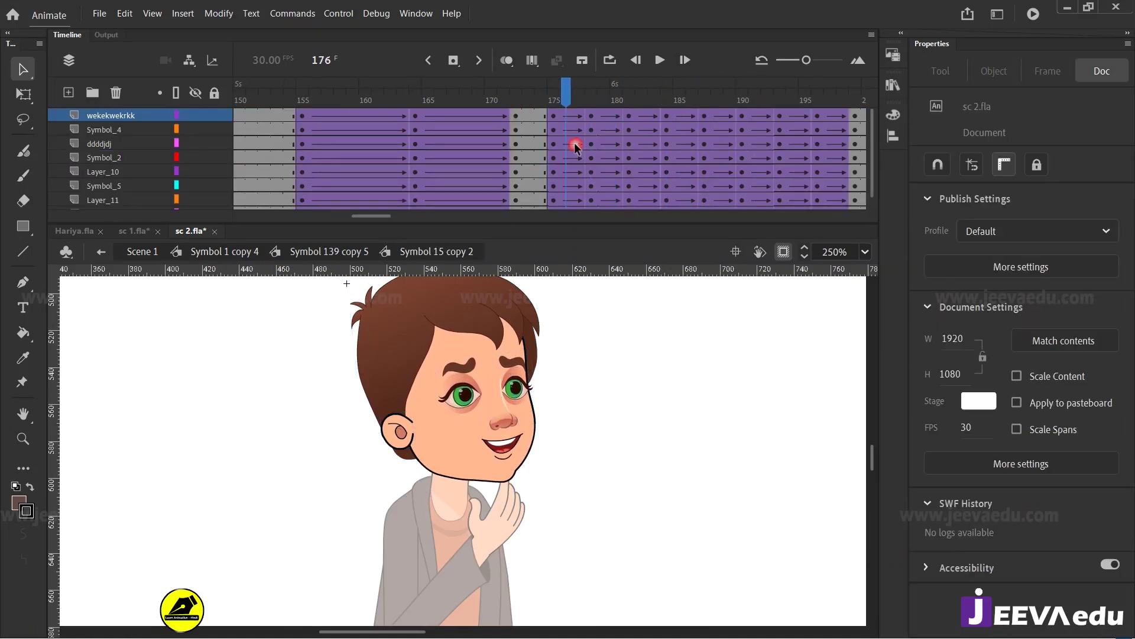
Step: Extend Layer_2 past frame 250 inside Symbol 139 copy 5, and return to Symbol 1 copy 4
left_click(350, 253)
left_click_drag(403, 215, 418, 216)
left_click(303, 115)
left_click_drag(892, 124, 1133, 48)
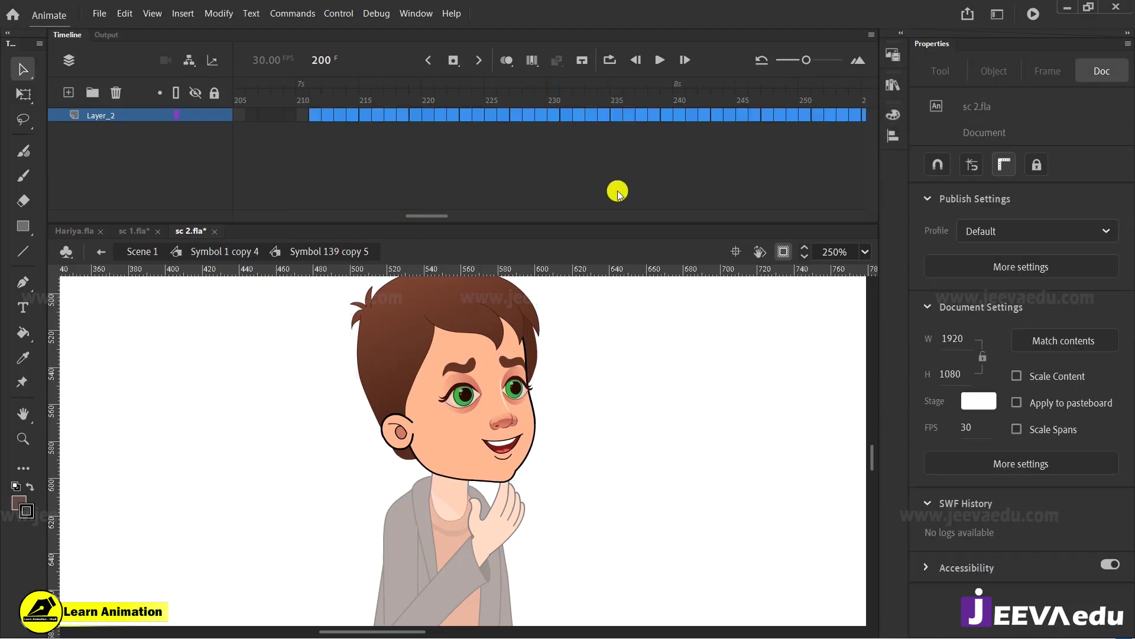
key("F5")
left_click(245, 255)
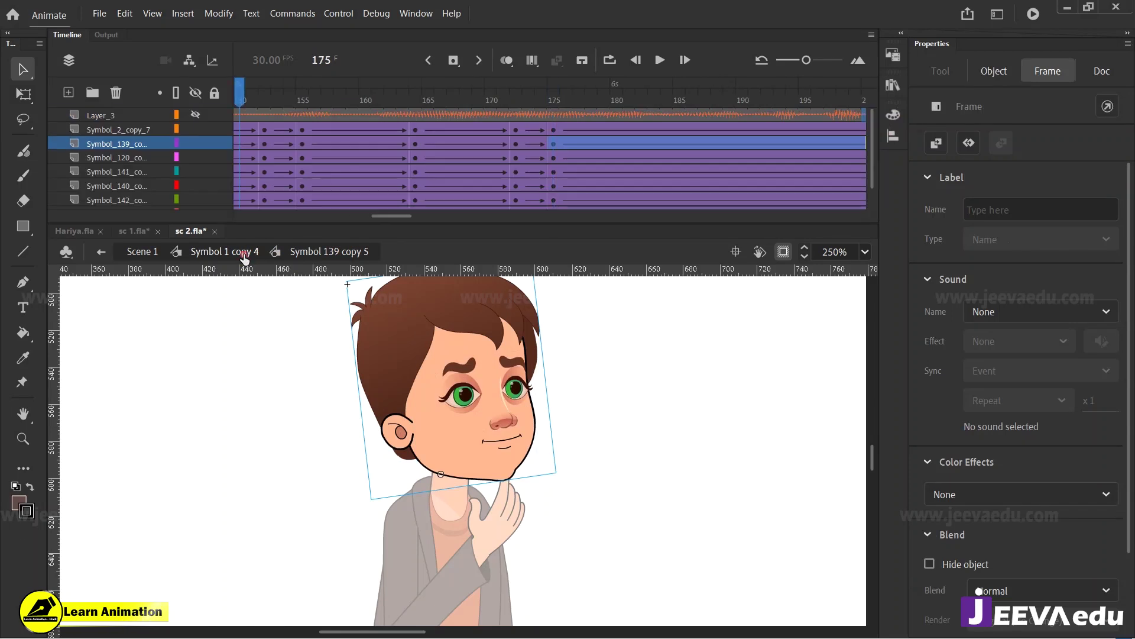
Step: Show the full figure and scrub the timeline through and beyond frame 201 to examine the pose and talking motion
key("z")
left_click(475, 455, "alt")
left_click(474, 454, "alt")
left_click_drag(394, 385, 550, 526)
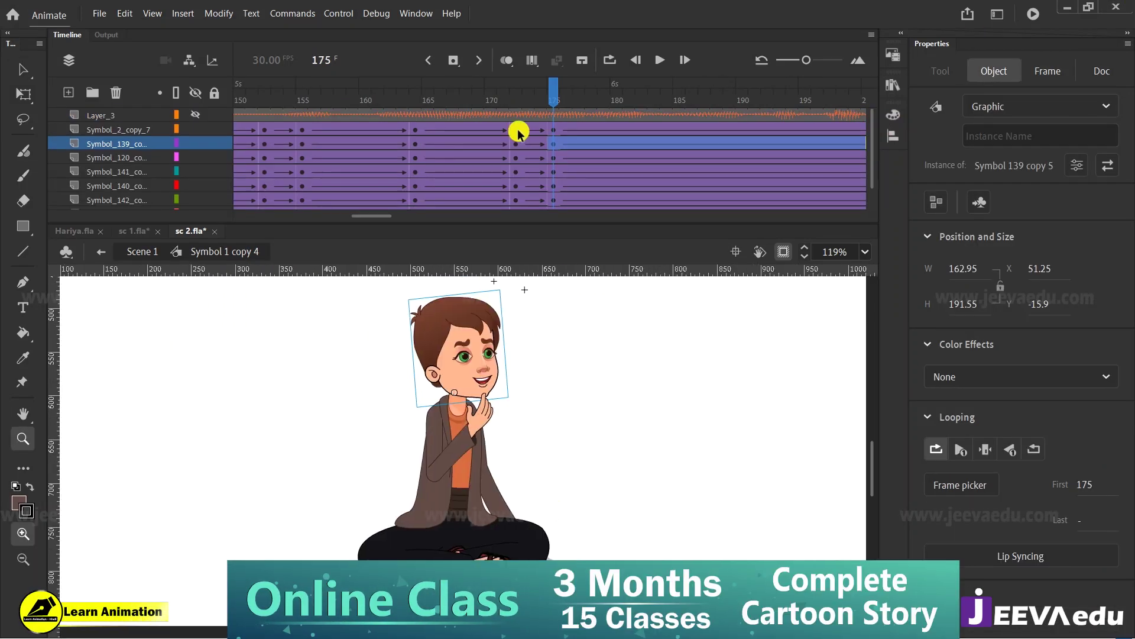
left_click_drag(376, 216, 383, 218)
left_click_drag(491, 97, 341, 142)
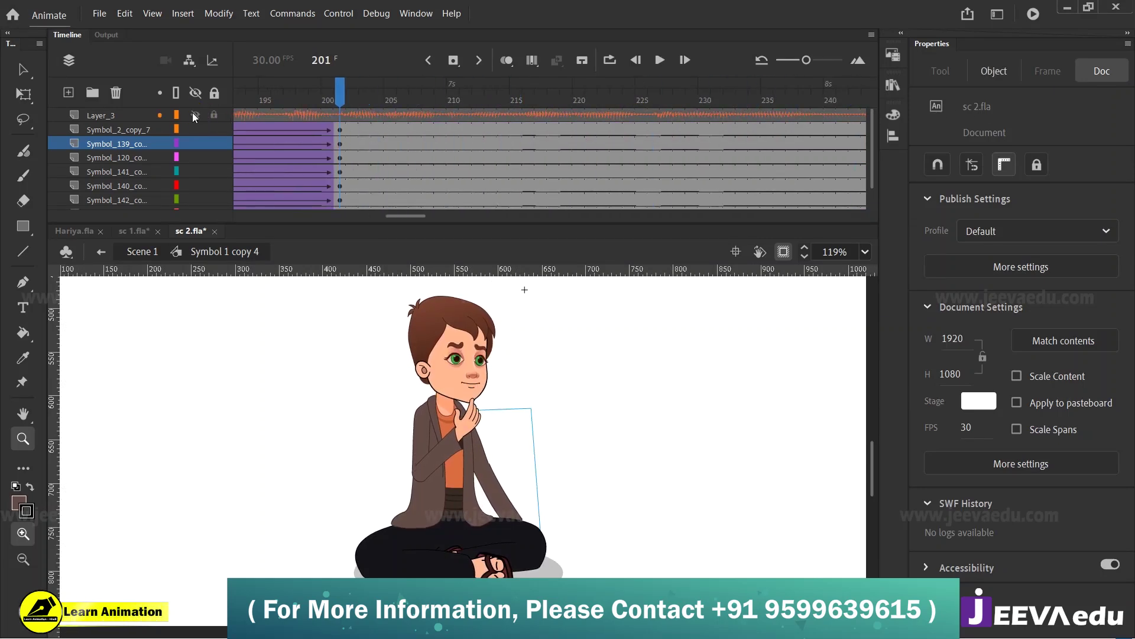
left_click_drag(394, 122, 767, 136)
Step: Insert keyframes on all of the boy's body layers at frames 204 and 213
left_click_drag(397, 212, 412, 225)
left_click_drag(420, 129, 421, 228)
right_click(423, 193)
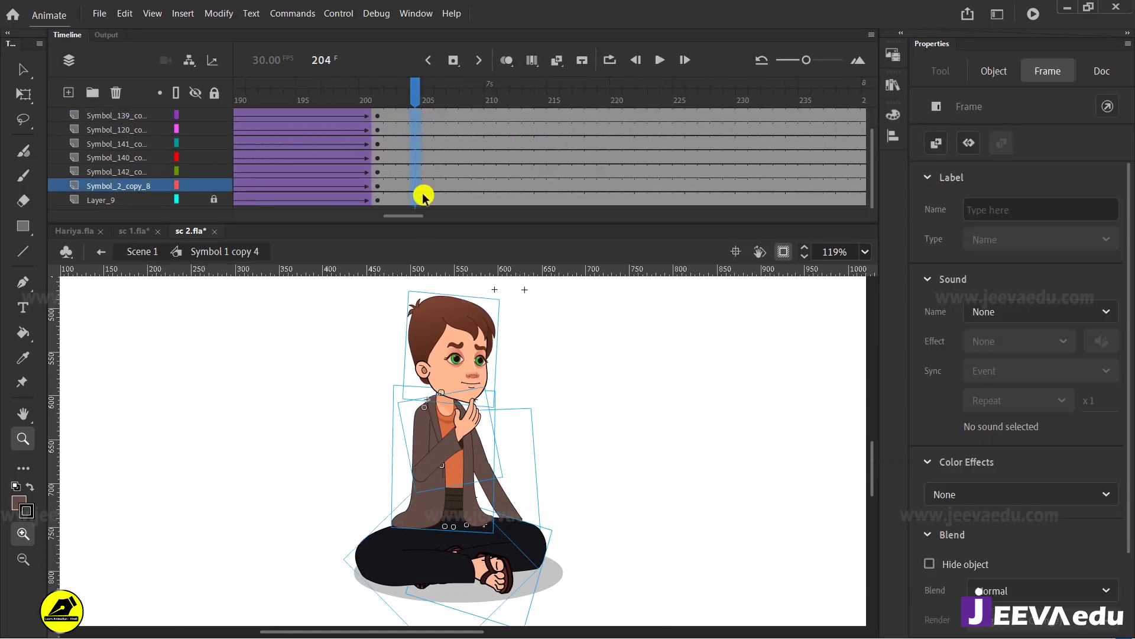
key("F6")
scroll(479, 140, "up", 1)
left_click_drag(530, 130, 533, 228)
scroll(450, 159, "up", 1)
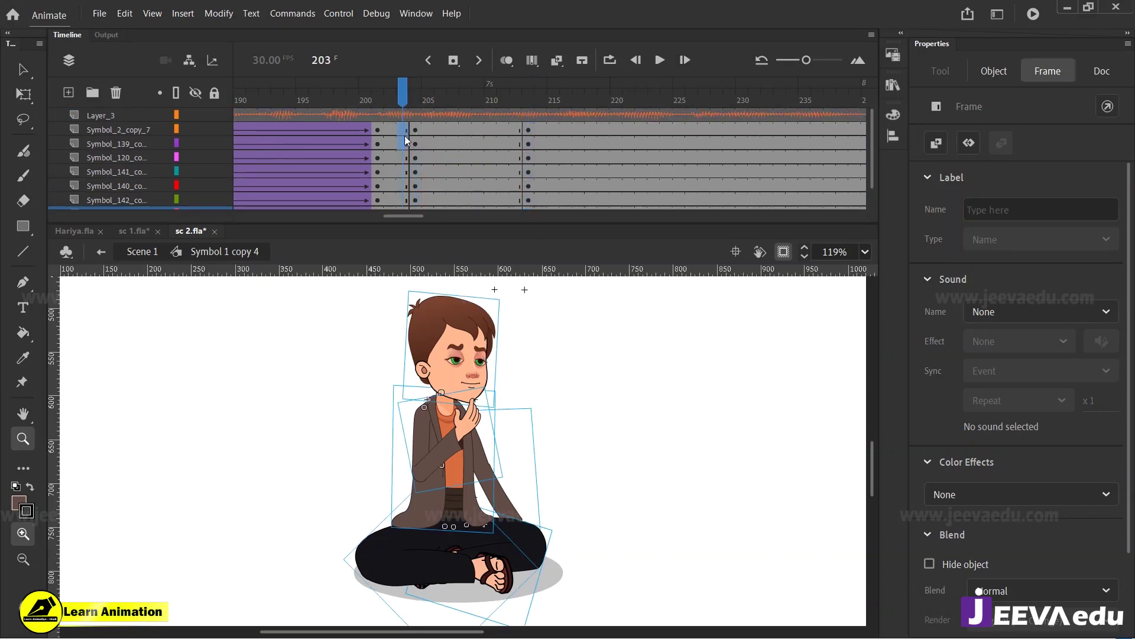
Step: Create classic tweens from frame 201 through 213 on all body layers, with an ease-out of 100 on the 204–213 spans
left_click_drag(406, 137, 442, 234)
right_click(423, 173)
left_click(431, 180)
scroll(442, 120, "up", 1)
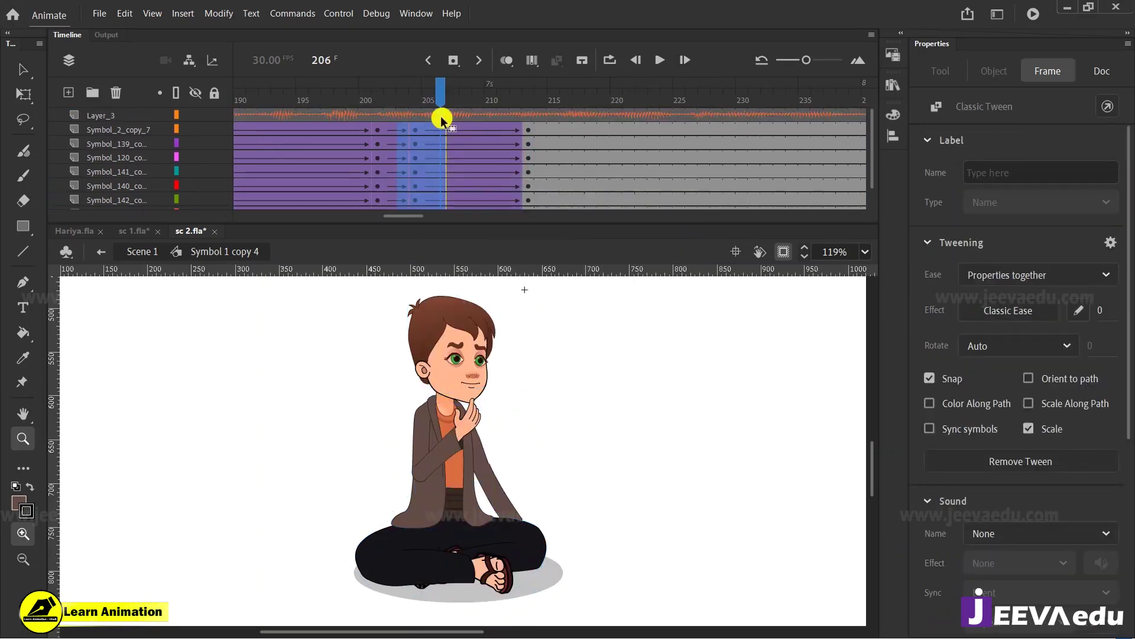
left_click_drag(473, 138, 467, 253)
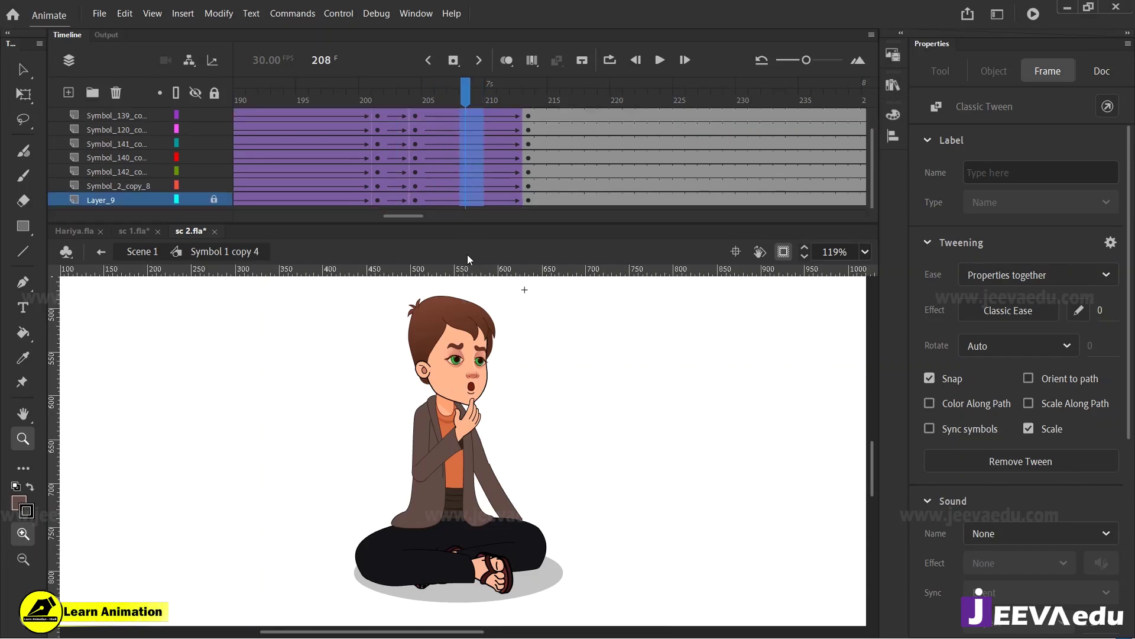
left_click_drag(1101, 309, 1099, 154)
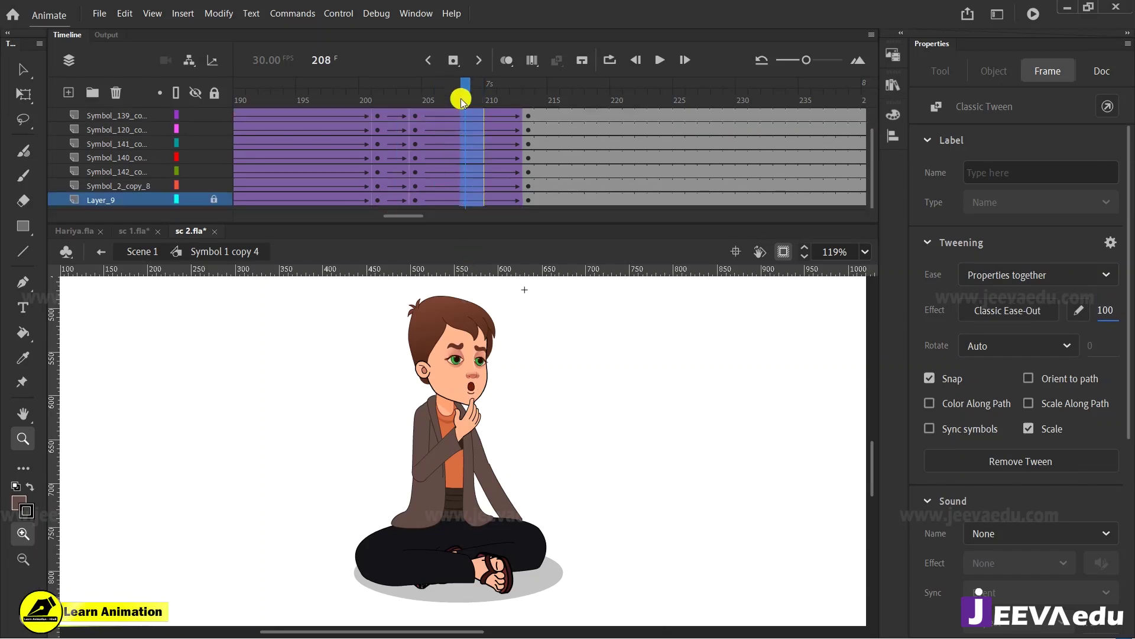
Step: Skew the whole figure slightly forward at frame 204, and lean only the upper body further forward
left_click_drag(462, 102, 416, 102)
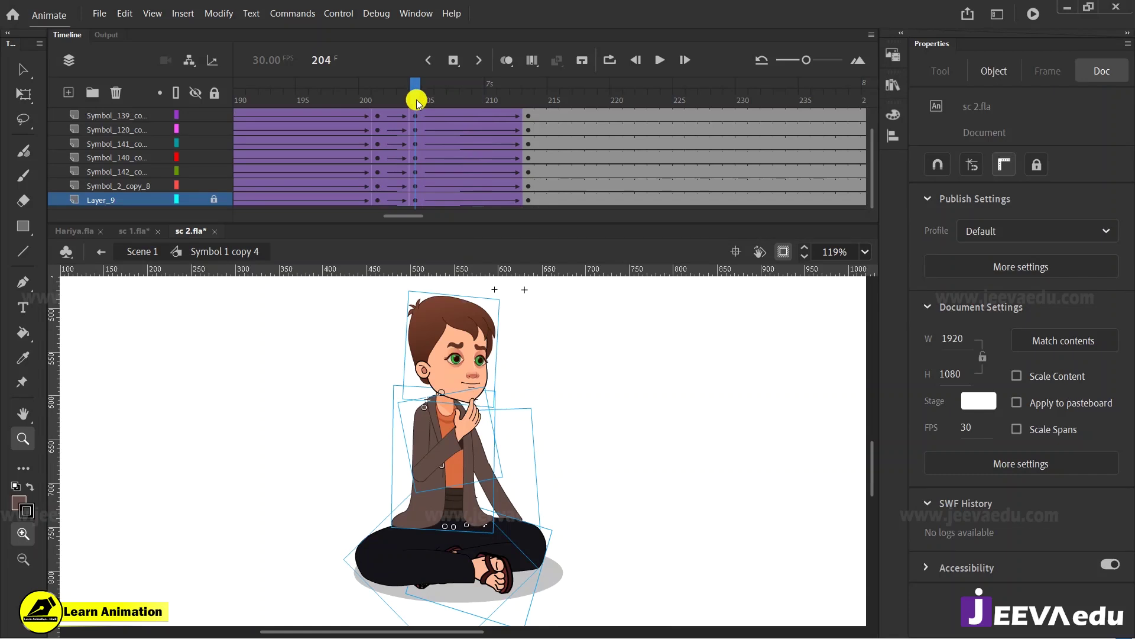
key("q")
left_click(488, 313)
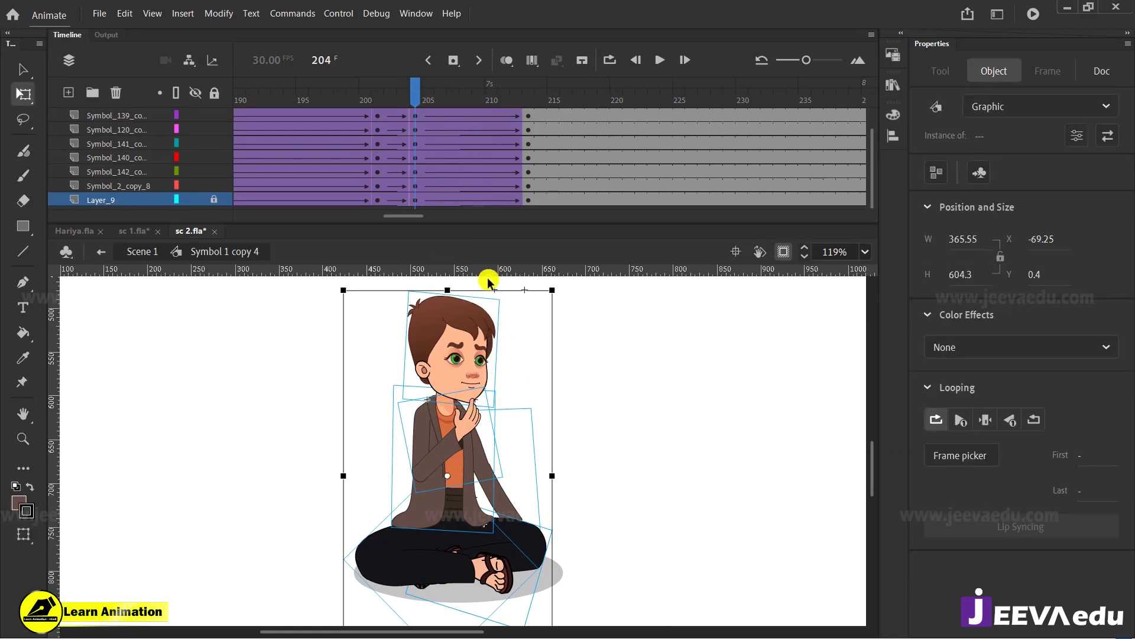
left_click_drag(488, 291, 492, 291)
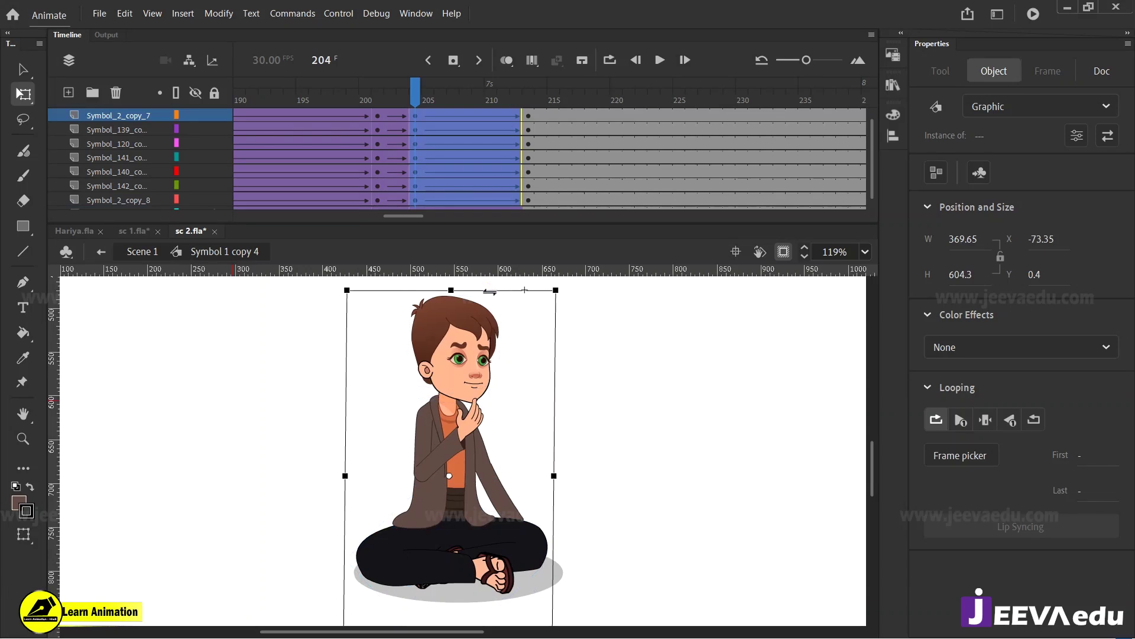
left_click(515, 345)
left_click_drag(378, 327, 456, 523)
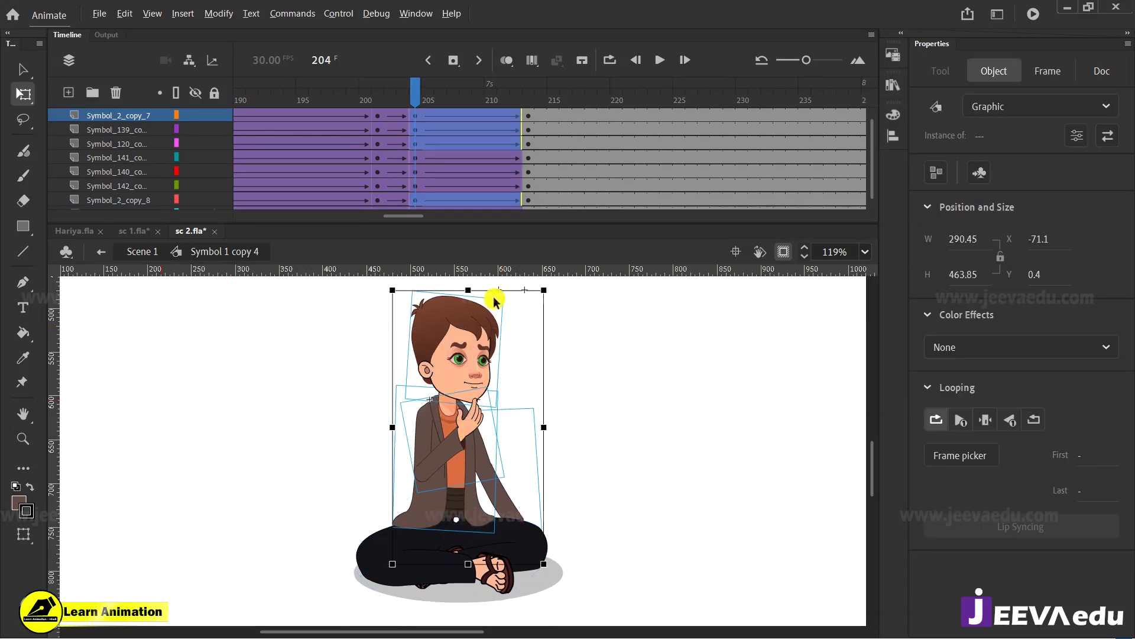
left_click_drag(497, 291, 495, 290)
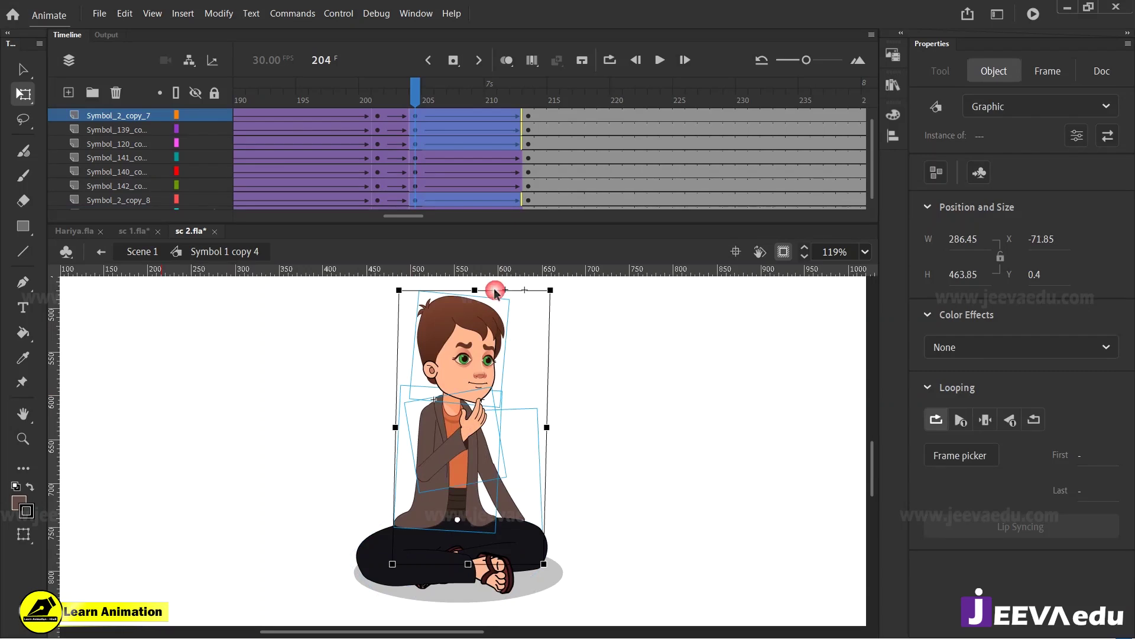
Step: Readjust the upper body's skew at frame 204, trying it further back before leaning it forward again
mouse_move(415, 98)
left_mouse_down()
mouse_move(380, 100)
mouse_move(428, 102)
mouse_move(415, 104)
left_mouse_up()
left_click_drag(358, 330, 520, 438)
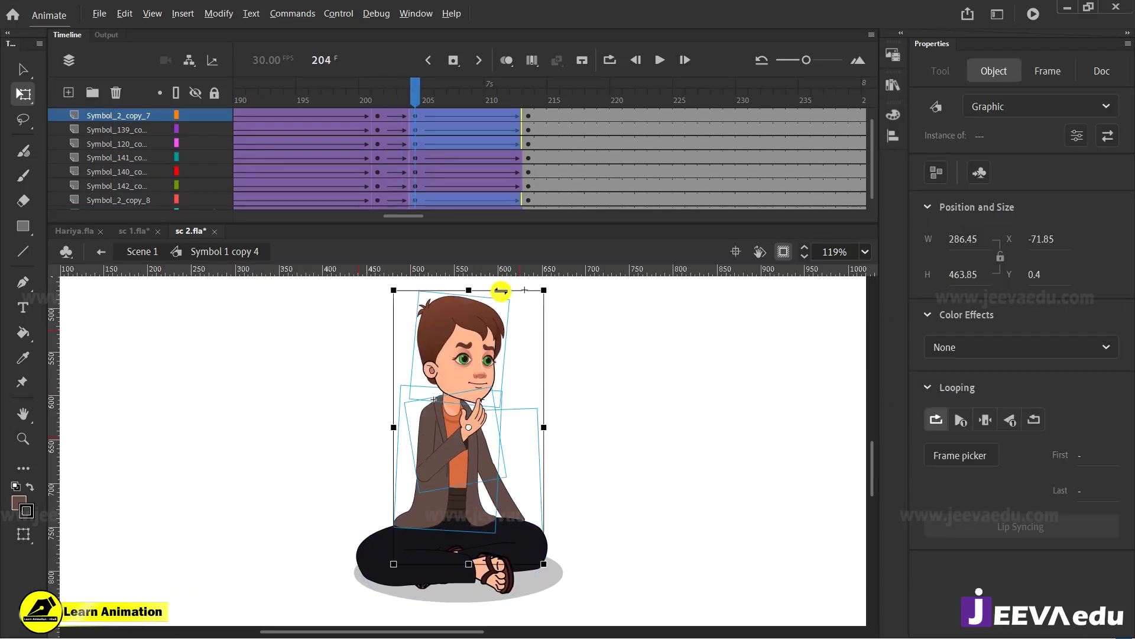
left_click_drag(501, 290, 489, 290)
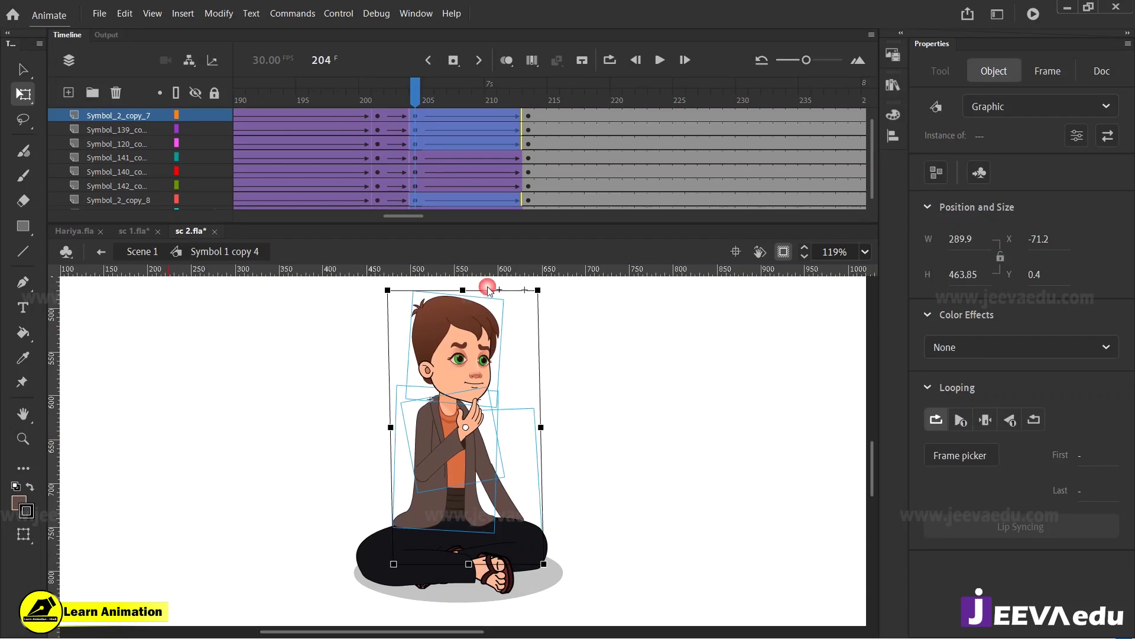
left_click_drag(418, 88, 419, 139)
left_click_drag(341, 291, 538, 532)
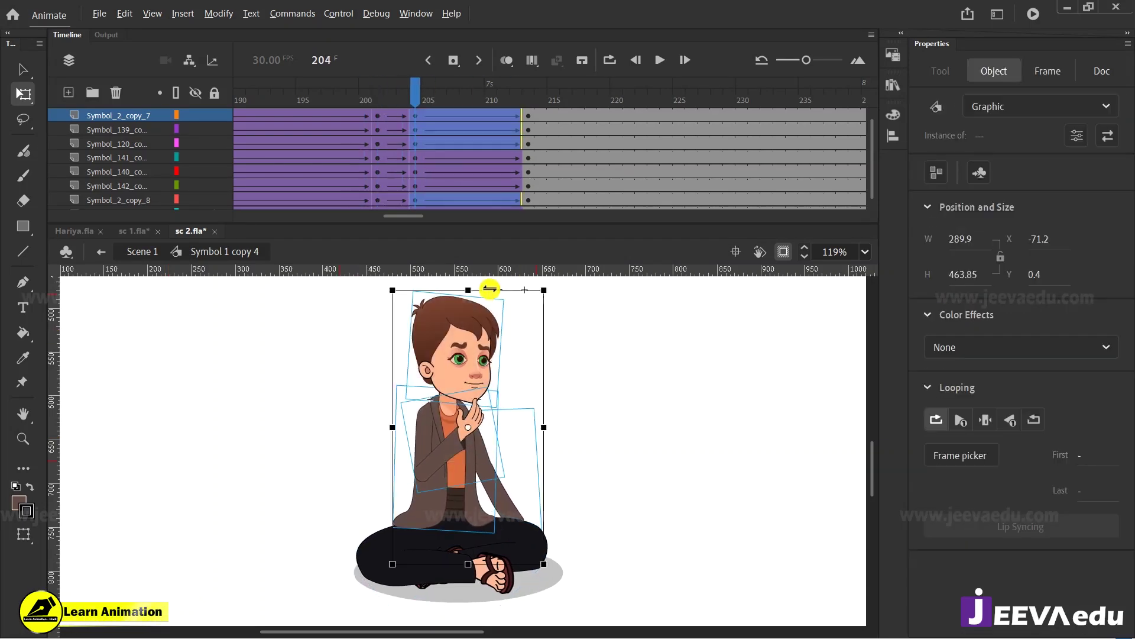
left_click_drag(491, 289, 490, 288)
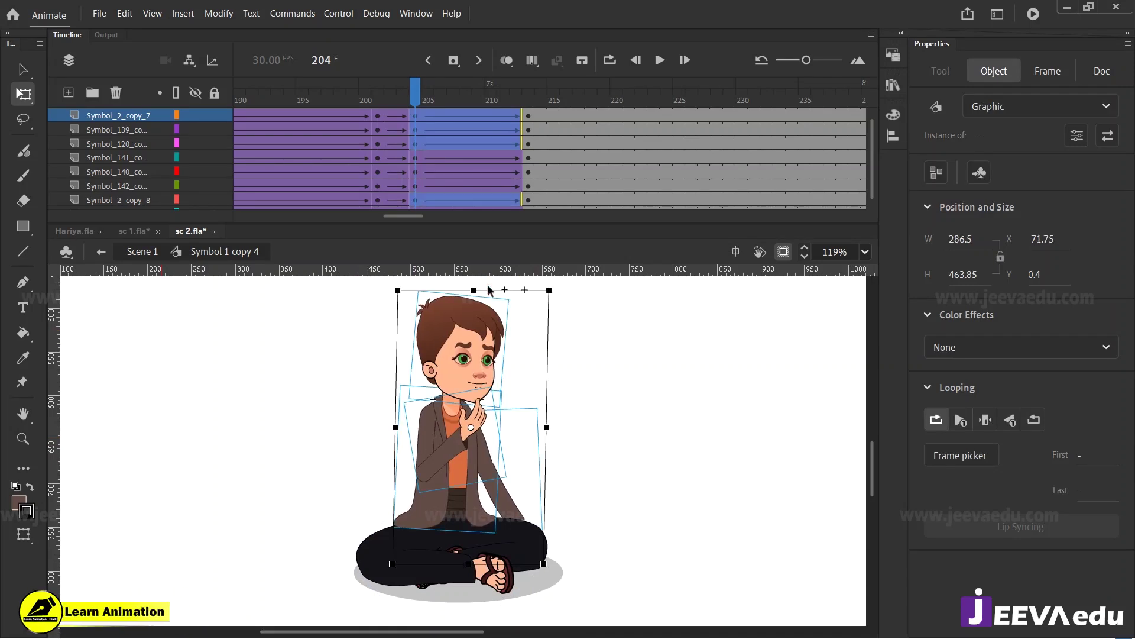
Step: Lean the boy's upper body backward at frame 213 by skewing it, leaving the legs in place
left_click(377, 103)
left_click_drag(377, 102, 529, 137)
left_click(531, 141)
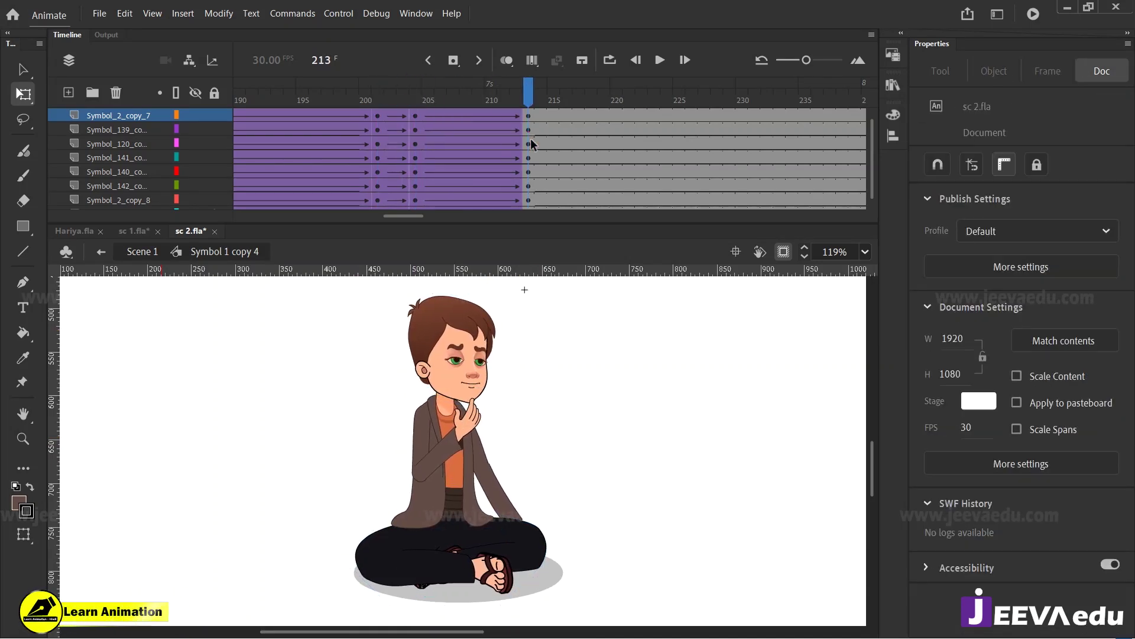
left_click_drag(368, 353, 565, 586)
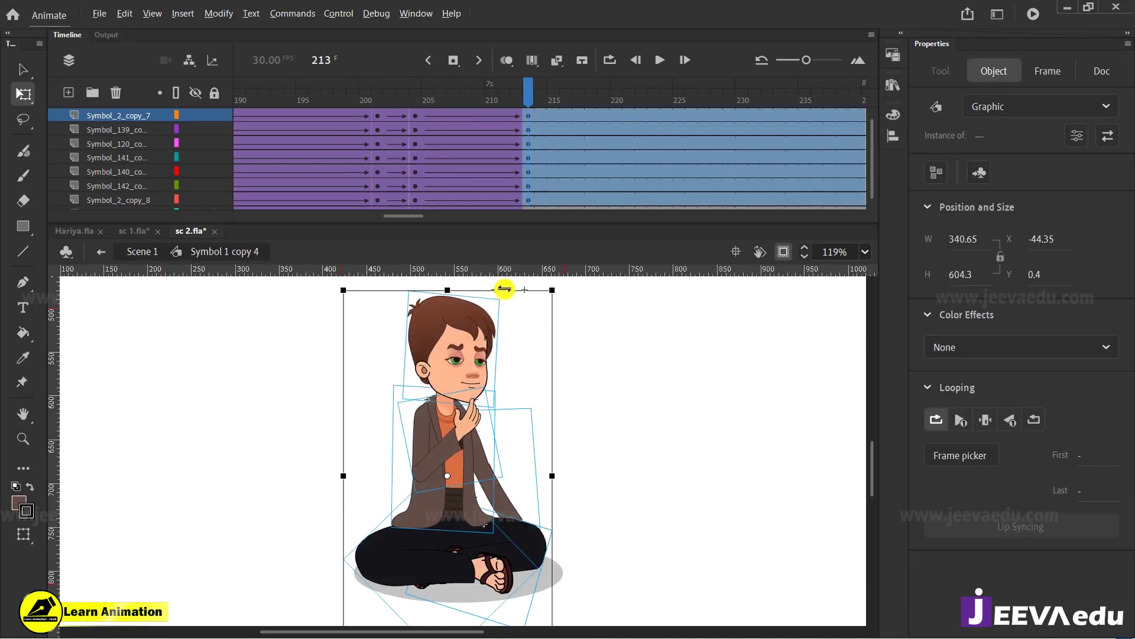
left_click(518, 338)
left_click_drag(365, 318, 532, 440)
left_click_drag(510, 289, 479, 288)
Step: Skew the head so the face tilts slightly upward at frame 213, and compare the pose with frame 204
left_click(467, 338)
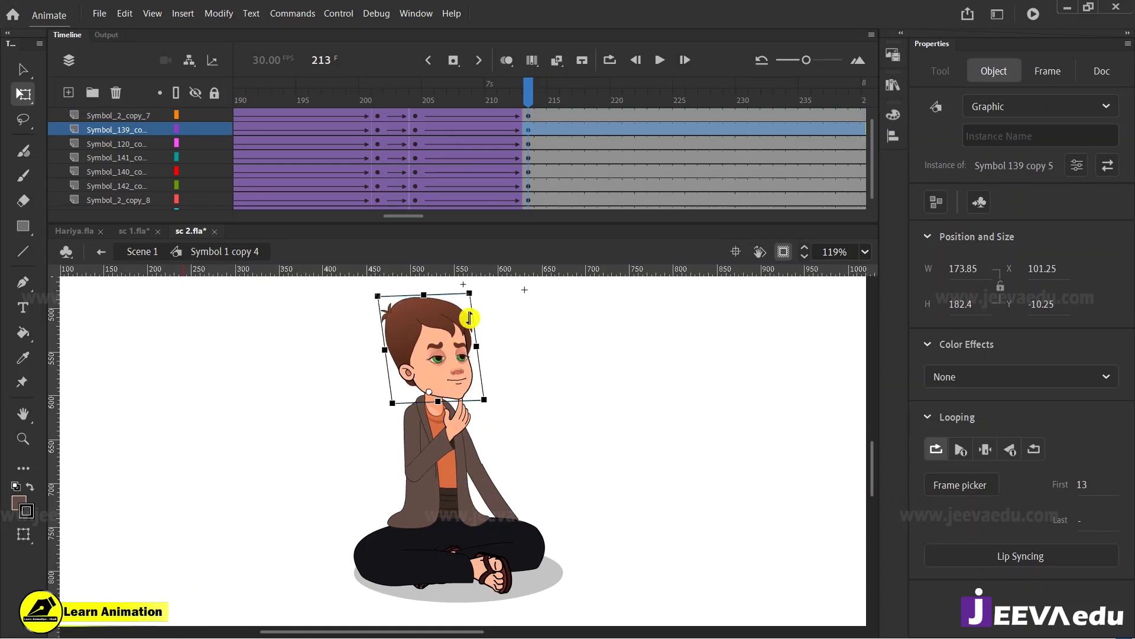
left_click_drag(472, 326, 472, 321)
left_click_drag(517, 98, 528, 130)
left_click(497, 407)
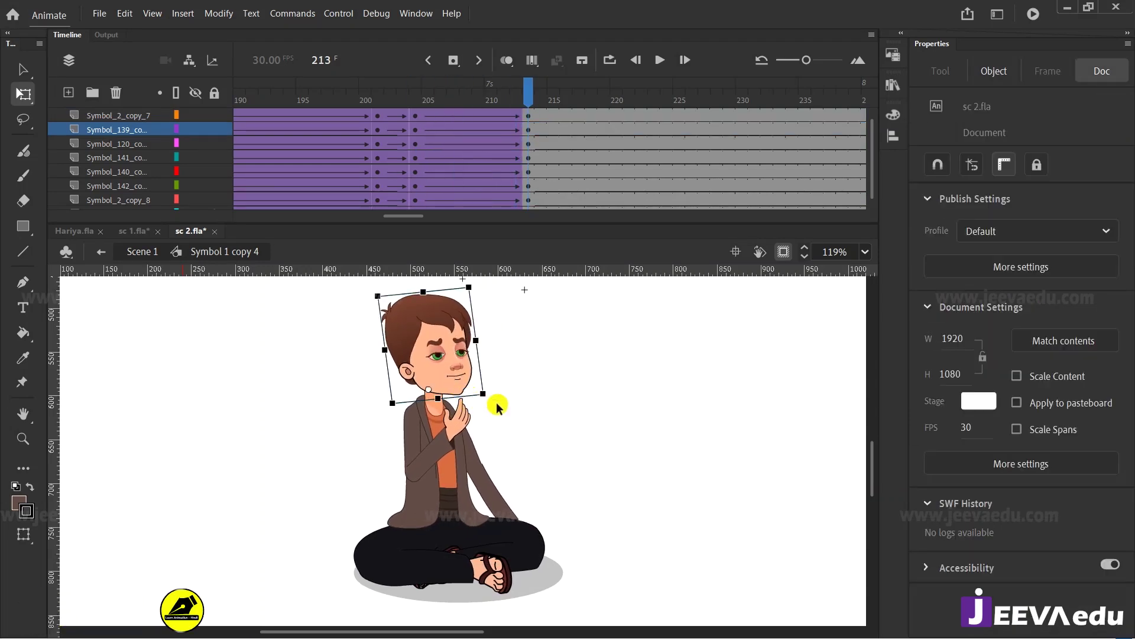
left_click_drag(475, 105, 409, 129)
scroll(163, 129, "up", 1)
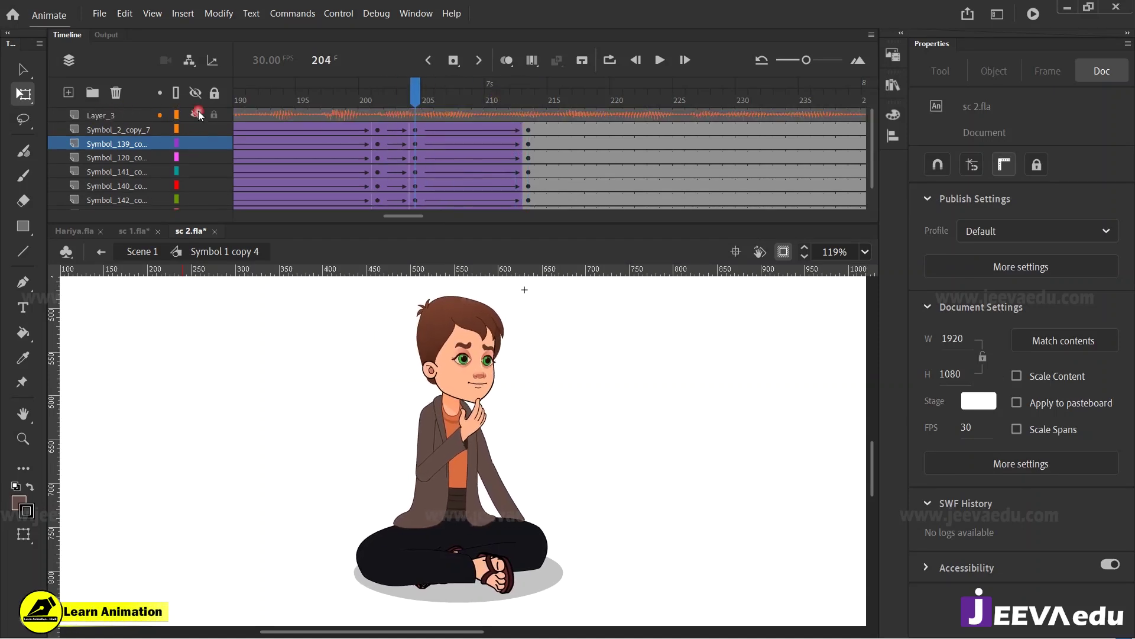
left_click_drag(385, 88, 528, 159)
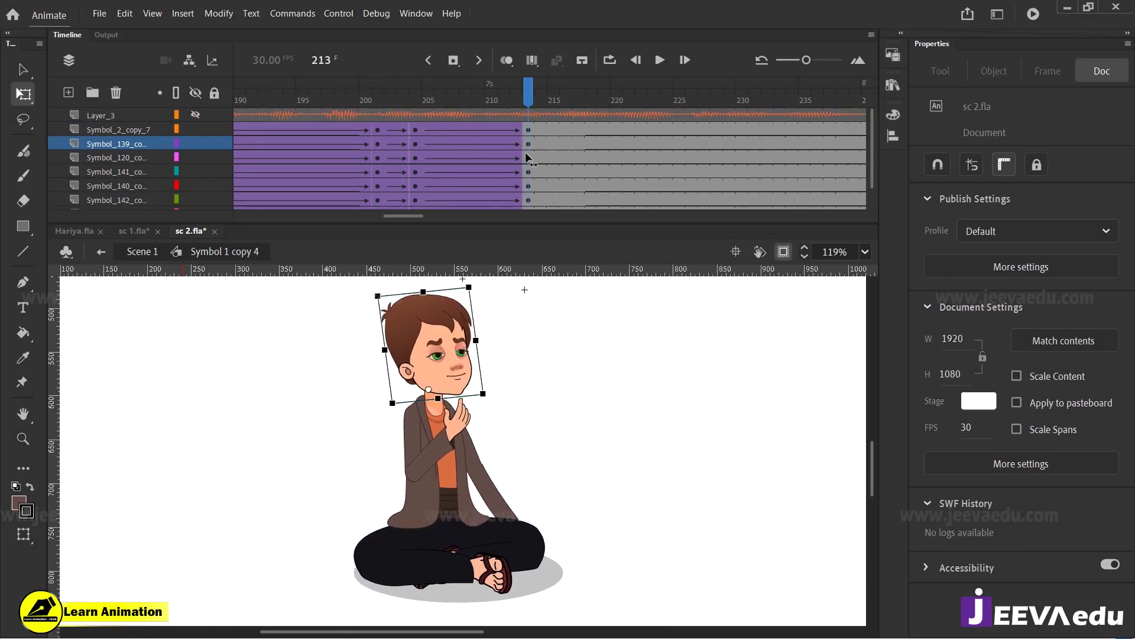
Step: Rotate the raised arm clockwise about the shoulder at frame 213, swinging the elbow outward and the hand below the chin
left_click(417, 131)
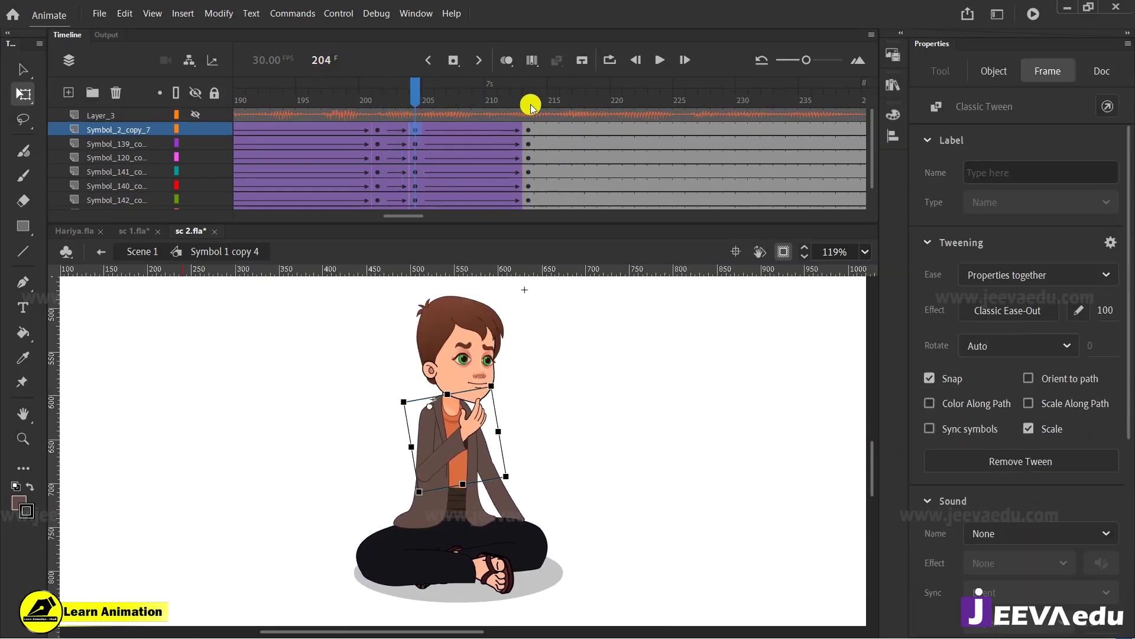
left_click(527, 129)
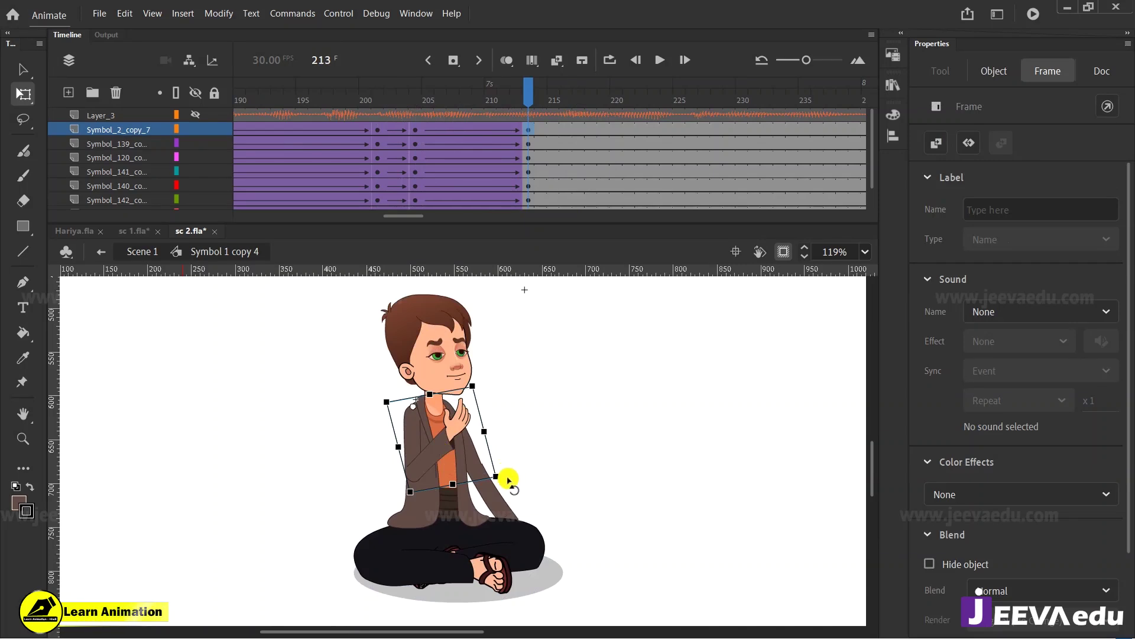
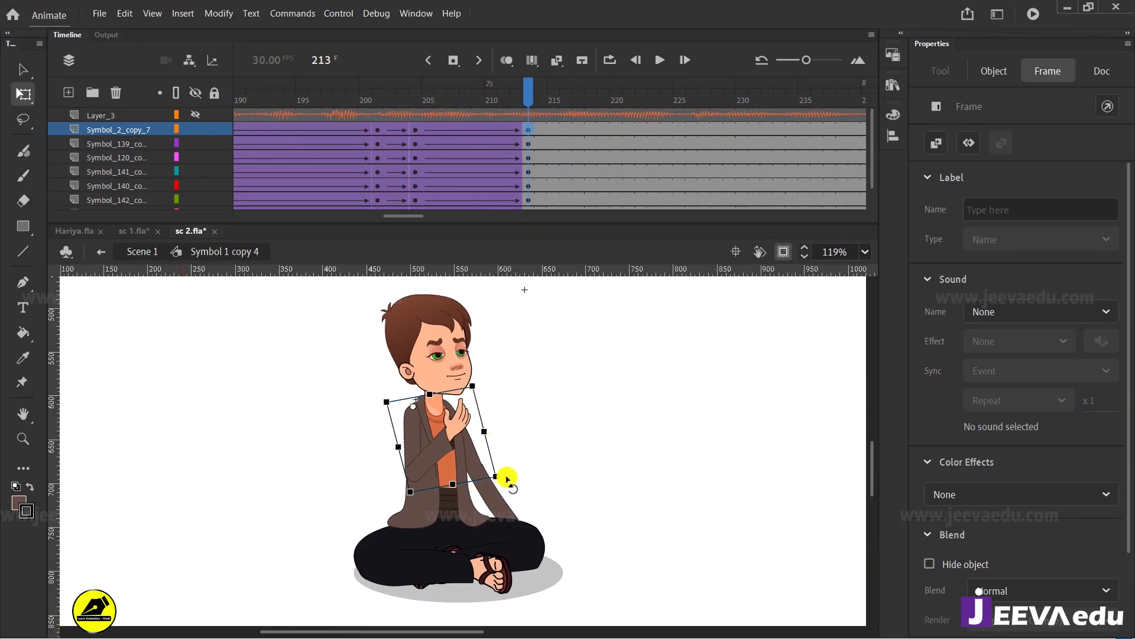
left_click_drag(528, 88, 528, 115)
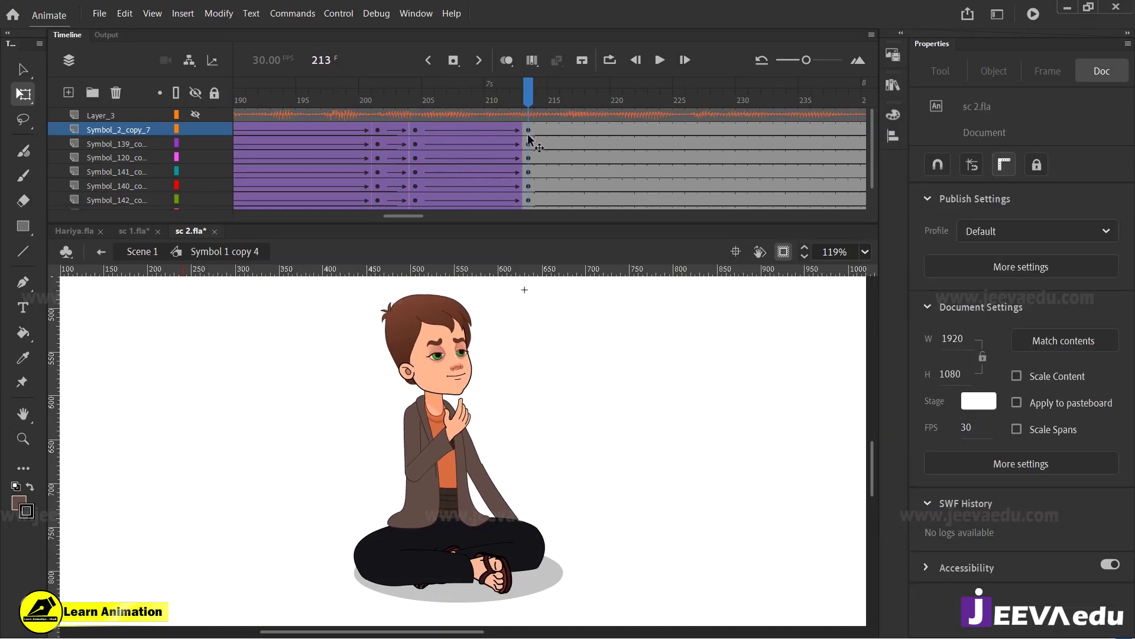
left_click(416, 401)
left_click_drag(506, 474, 489, 518)
left_click(421, 135)
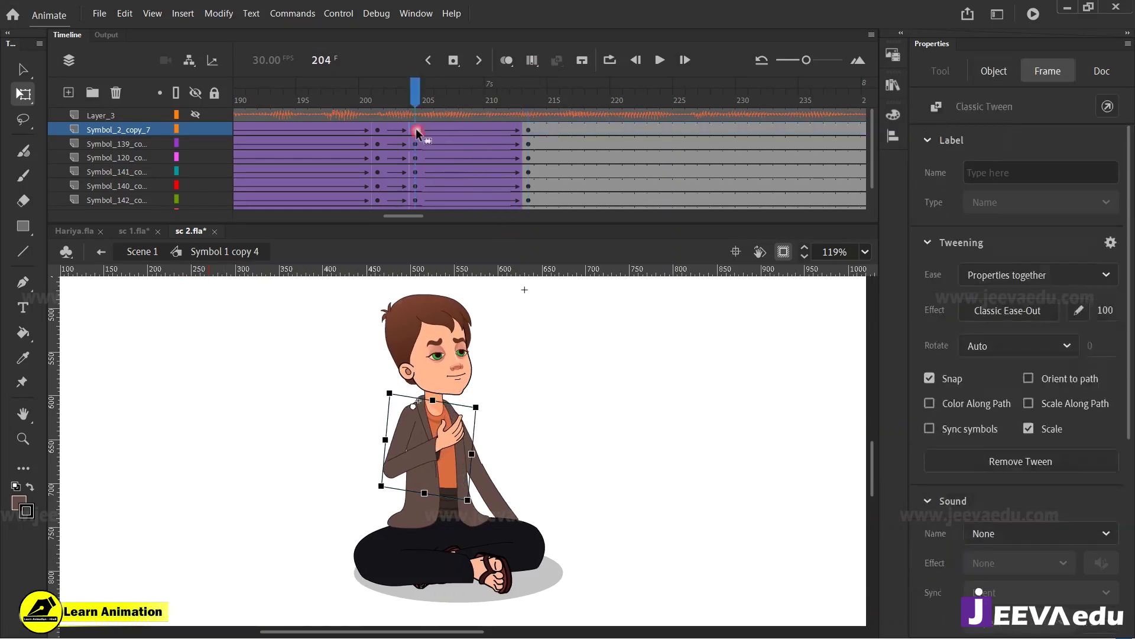
left_click(515, 132)
left_click(527, 130)
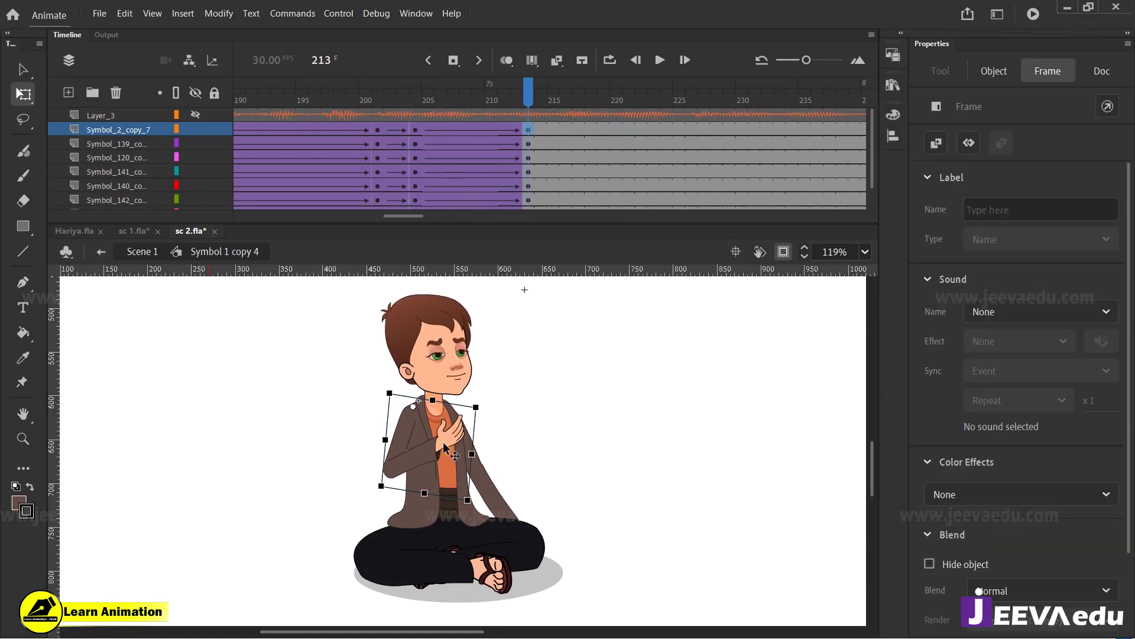
Step: Inside the arm symbol, Symbol 2 copy 13, keyframe the forearm at frames 204 and 213 with a classic tween between them
double_click(447, 437)
left_click(556, 115)
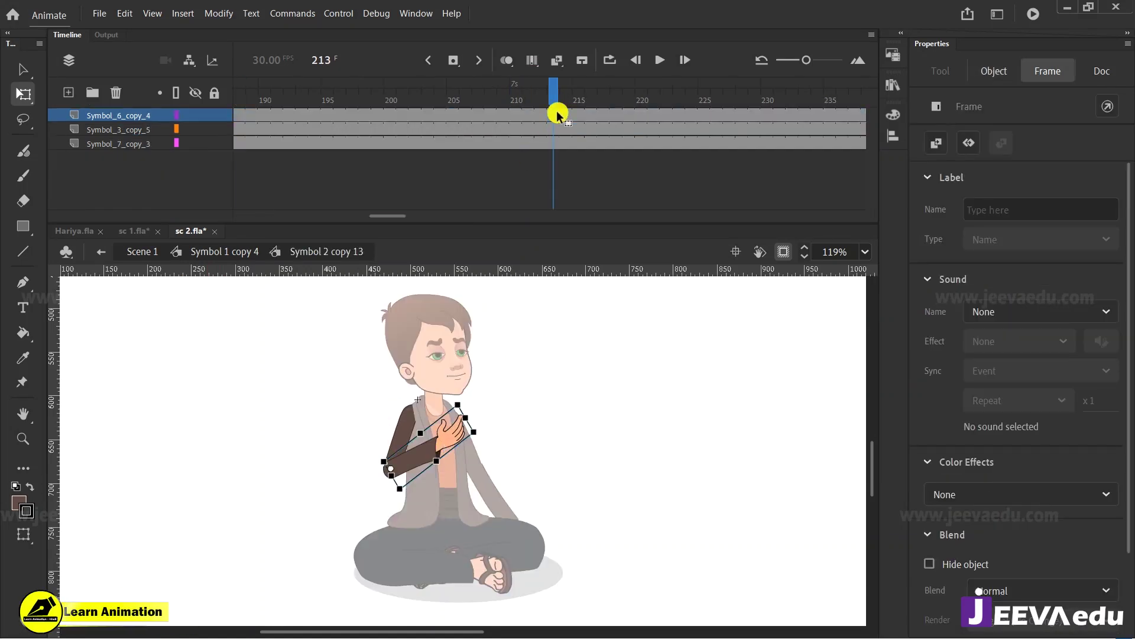
left_click(440, 117)
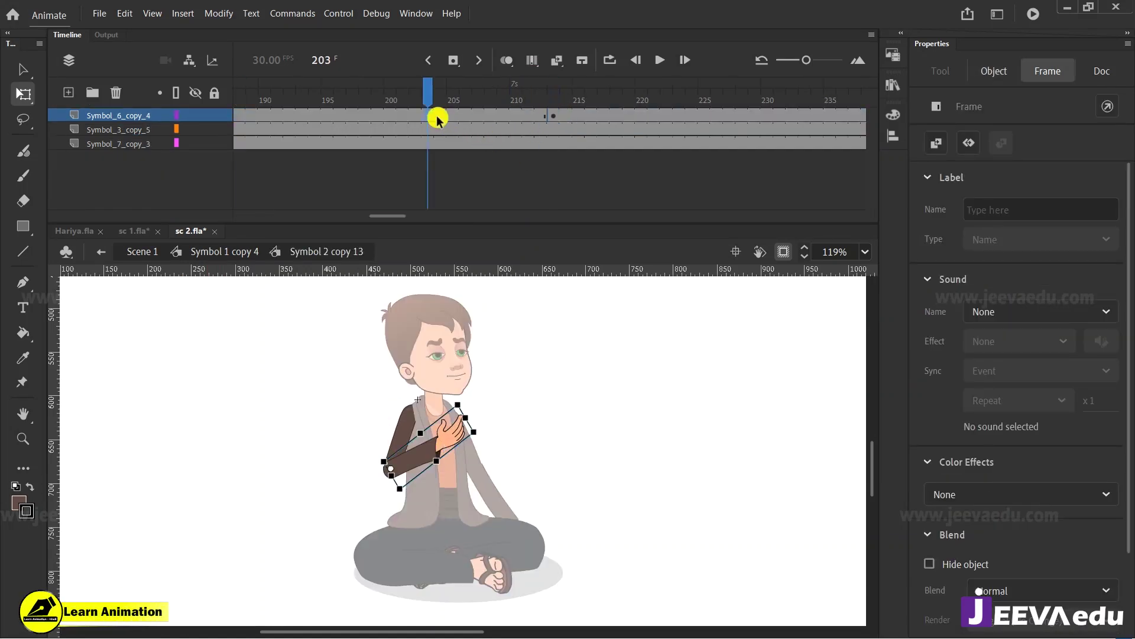
right_click(466, 115)
left_click(497, 120)
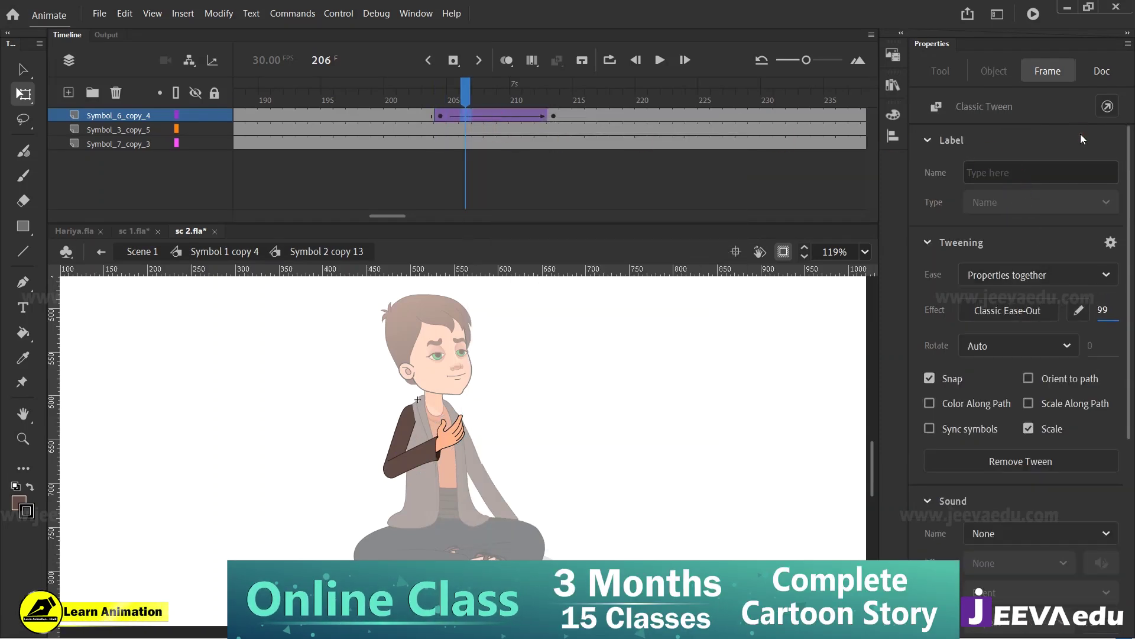
Step: Rotate the forearm down about the elbow at frame 213 so the hand rests on the thigh, and preview the move in Symbol 1 copy 4
left_click(554, 117)
left_click_drag(487, 446, 423, 567)
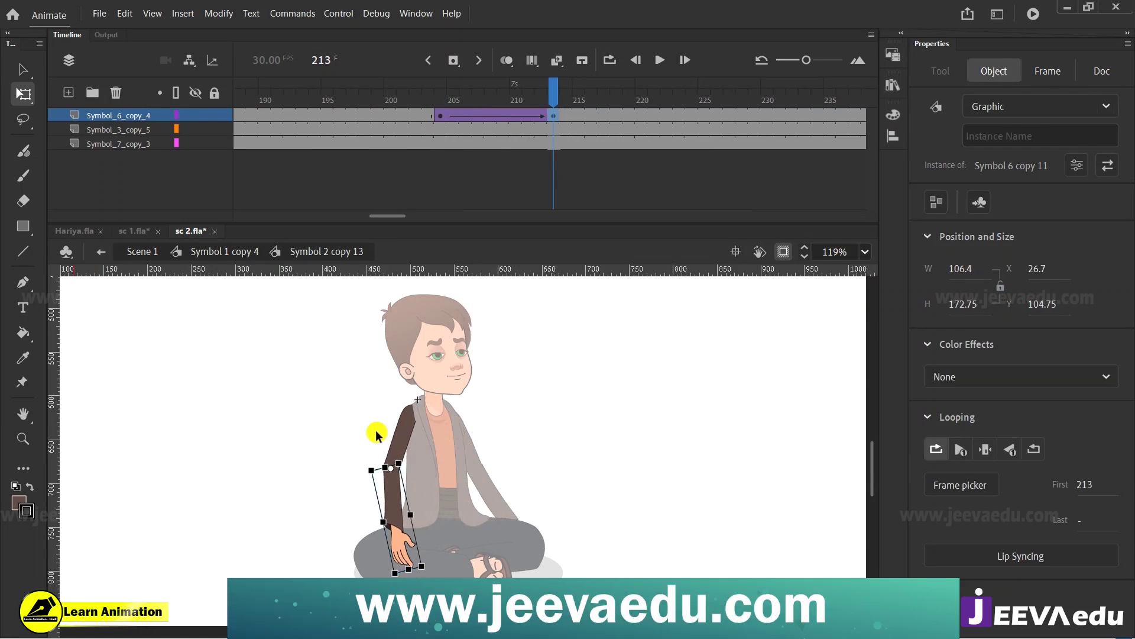
double_click(351, 421)
left_click(464, 124)
left_click_drag(462, 121, 558, 162)
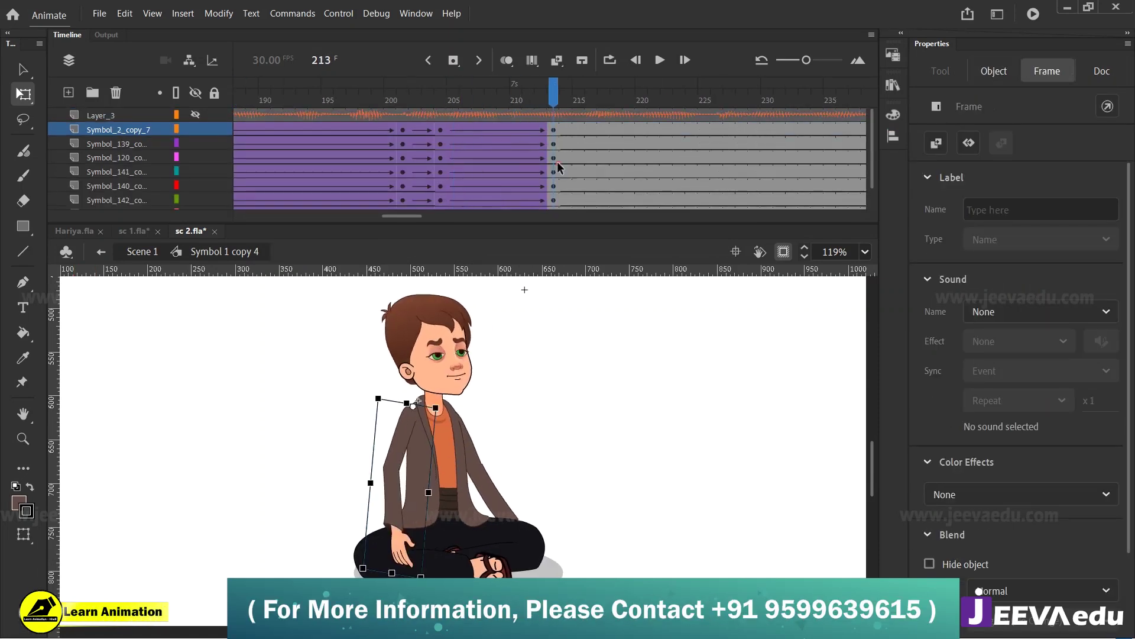
Step: Inside the arm symbol, Symbol 2 copy 13, set the forearm tween's Classic Ease-Out strength to 100
left_click(406, 553)
key("z")
left_click(408, 525)
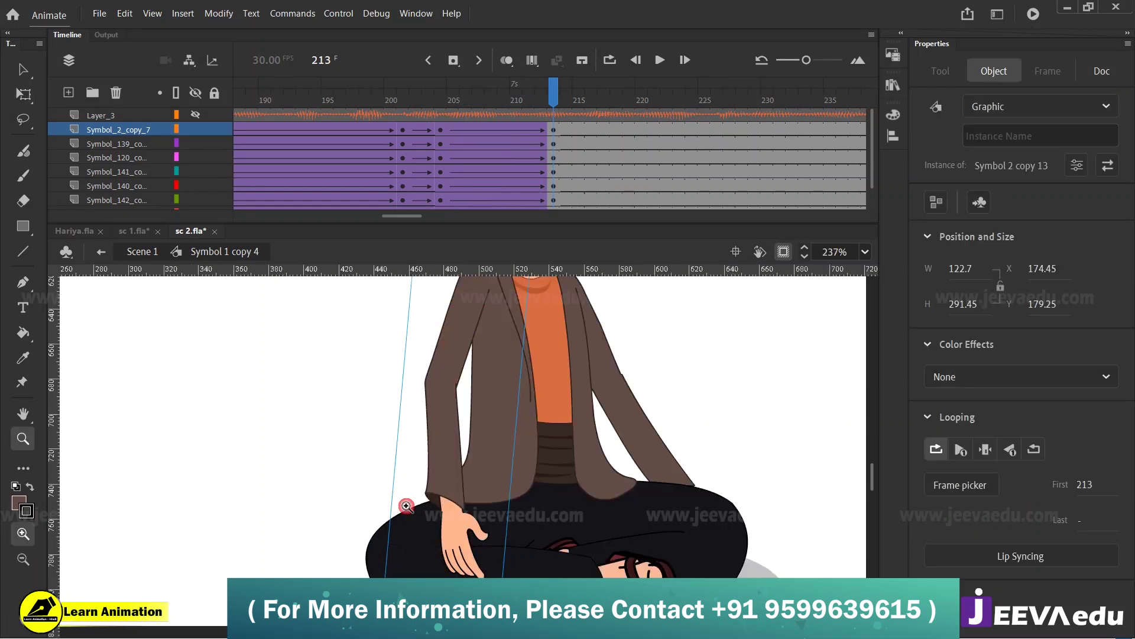
key("v")
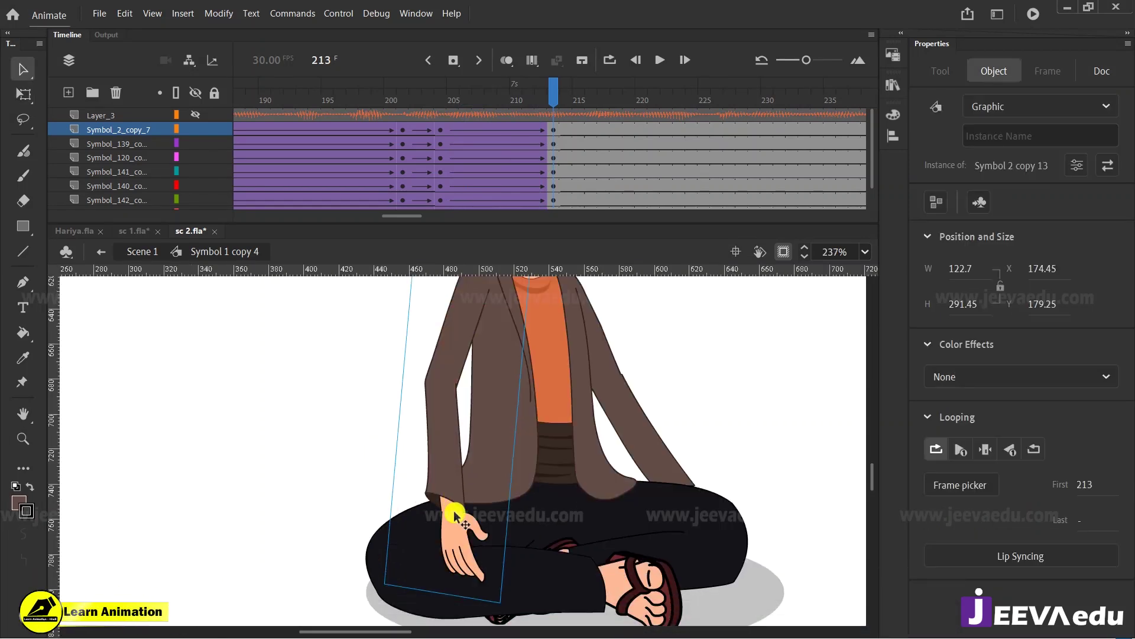
double_click(449, 486)
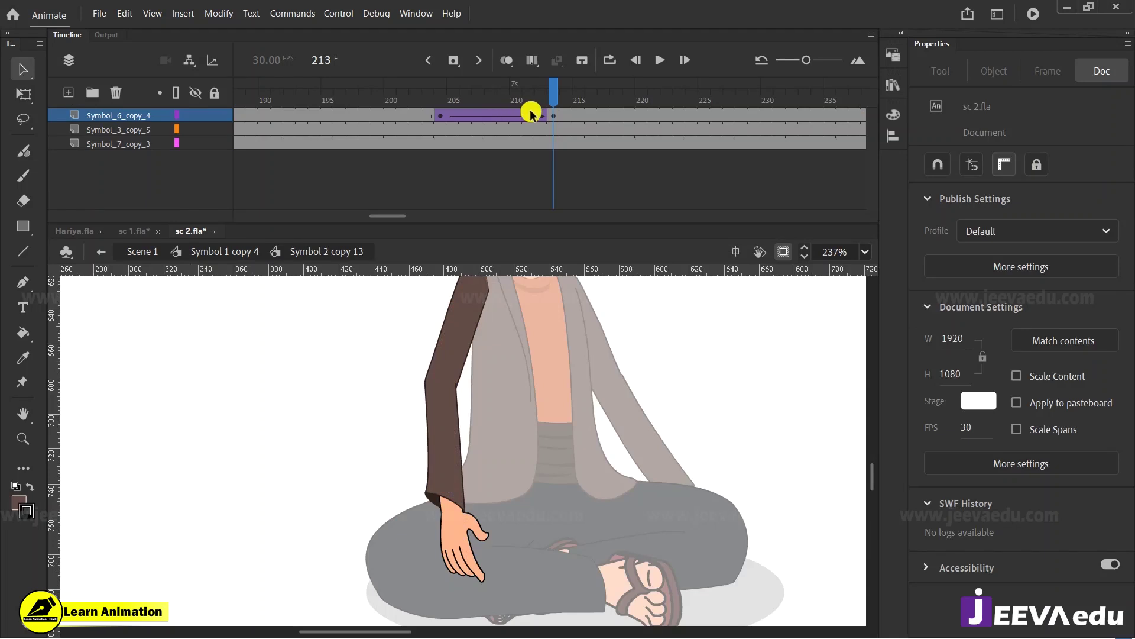
left_click(490, 114)
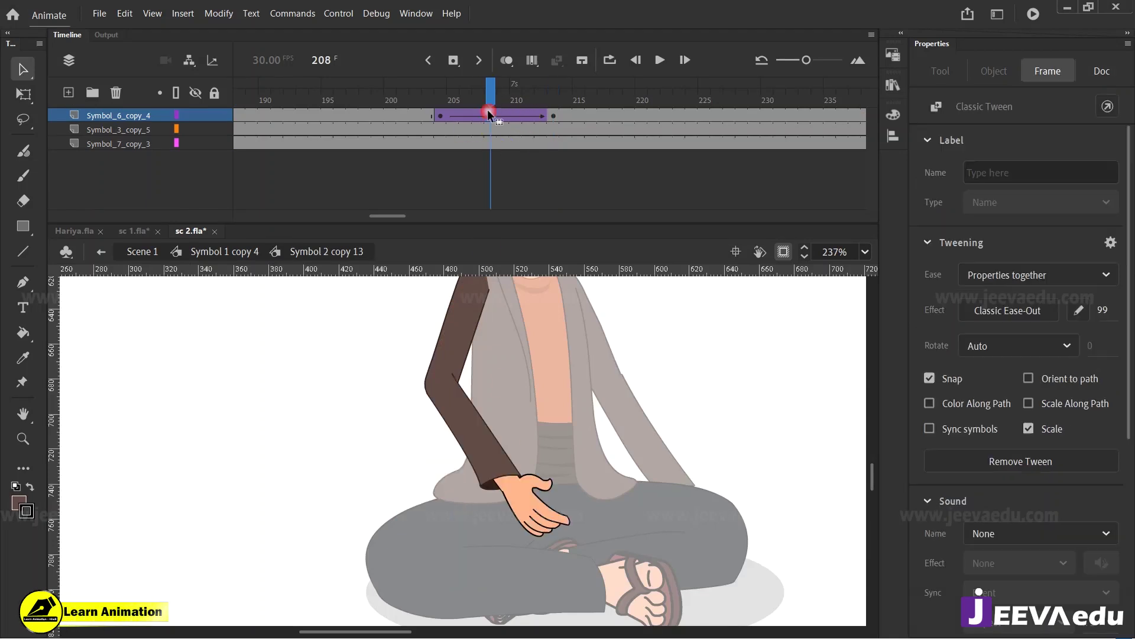
left_click(1103, 312)
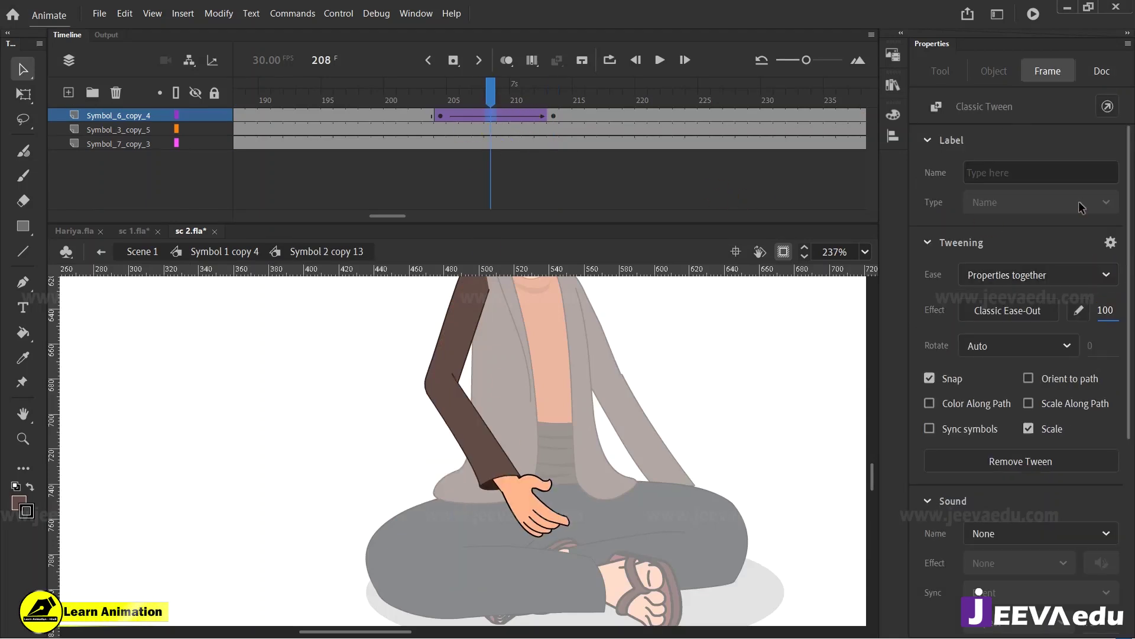
Step: Inside Symbol 6 copy 11, keyframe both hand layers at frames 204 and 213 and join them with classic tweens eased to 100
left_click(552, 116)
double_click(467, 521)
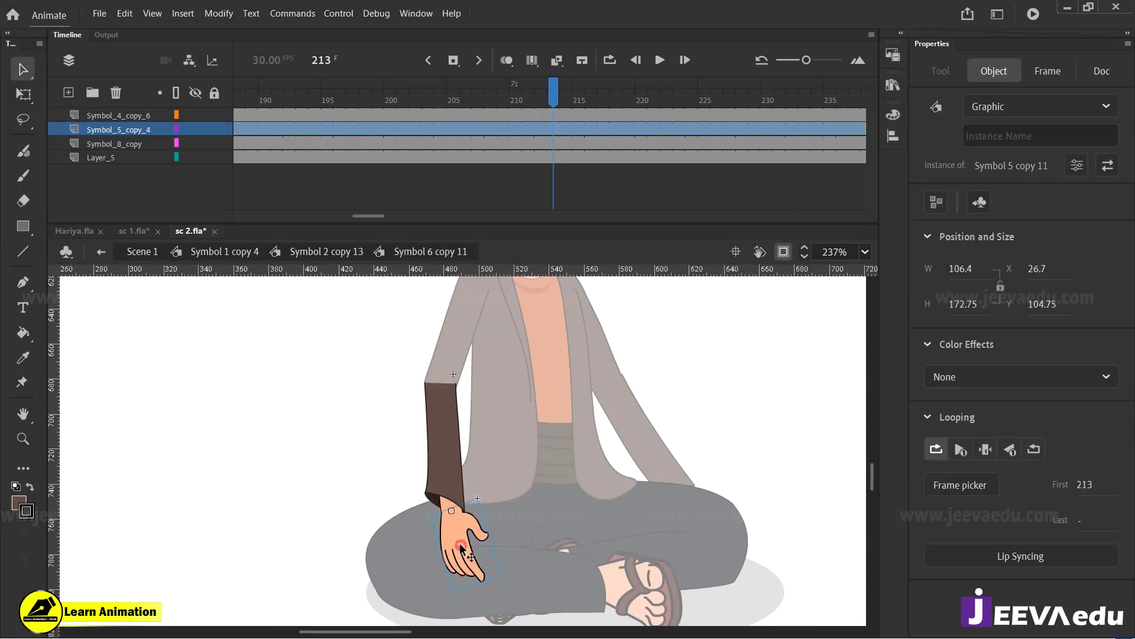
left_click(554, 129)
left_click(554, 143)
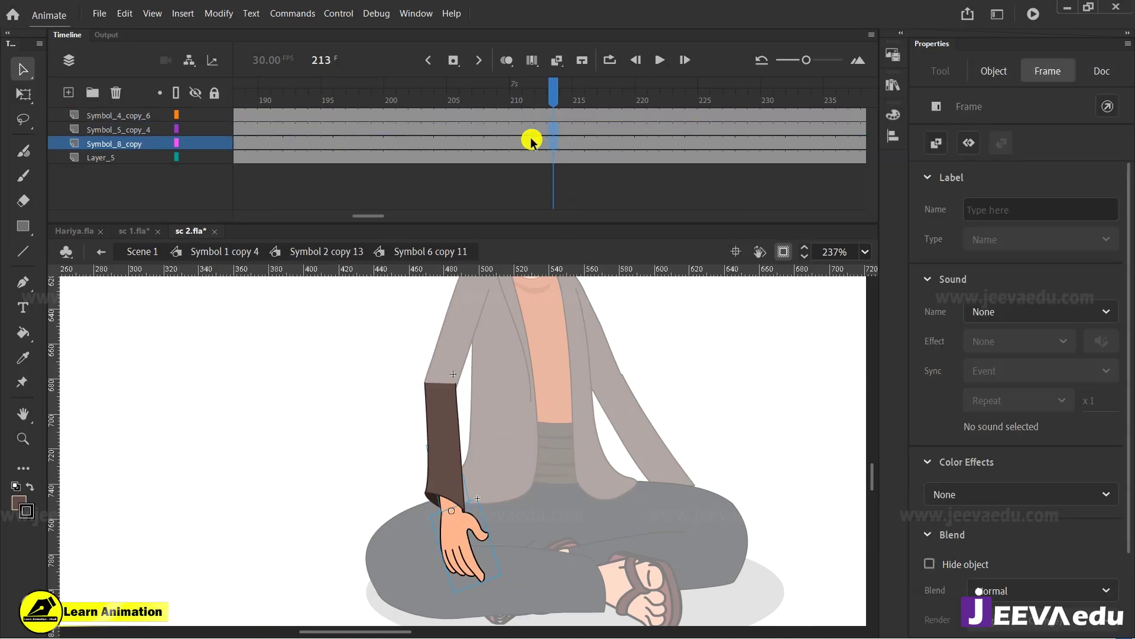
key("F6")
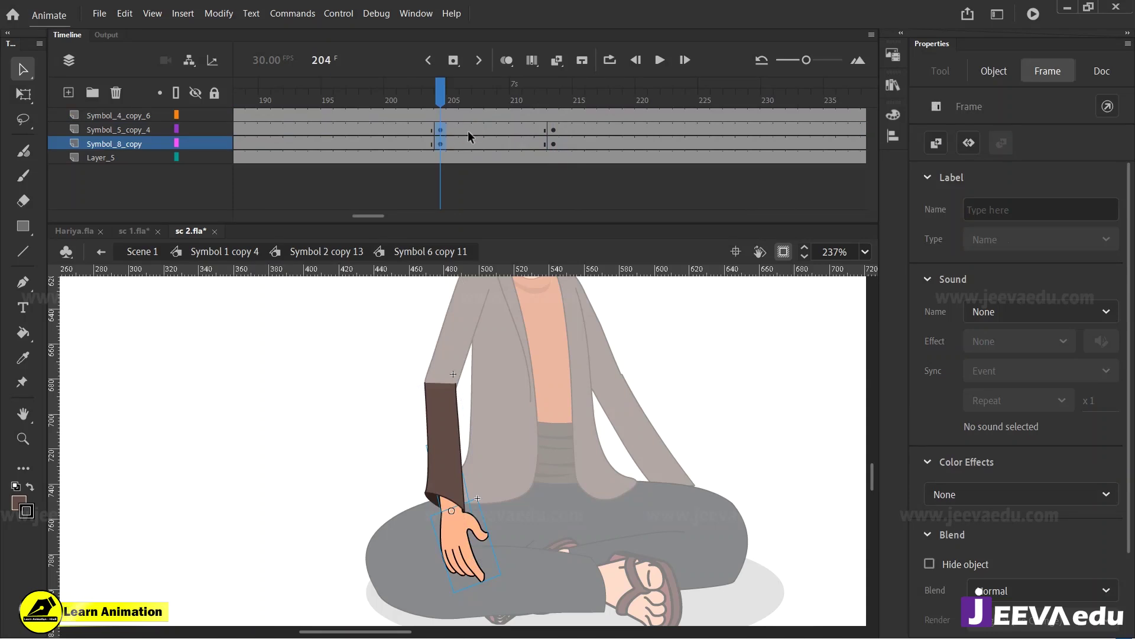
left_click_drag(465, 130, 503, 144)
right_click(483, 134)
left_click(553, 143)
left_click(1100, 310)
type("100")
key("Return")
left_click_drag(478, 94, 554, 123)
double_click(322, 374)
Step: Inside the forearm sleeve, Symbol 4 copy 13, add a keyframe at frame 206 and switch the sleeve to drawing frame 1
double_click(455, 521)
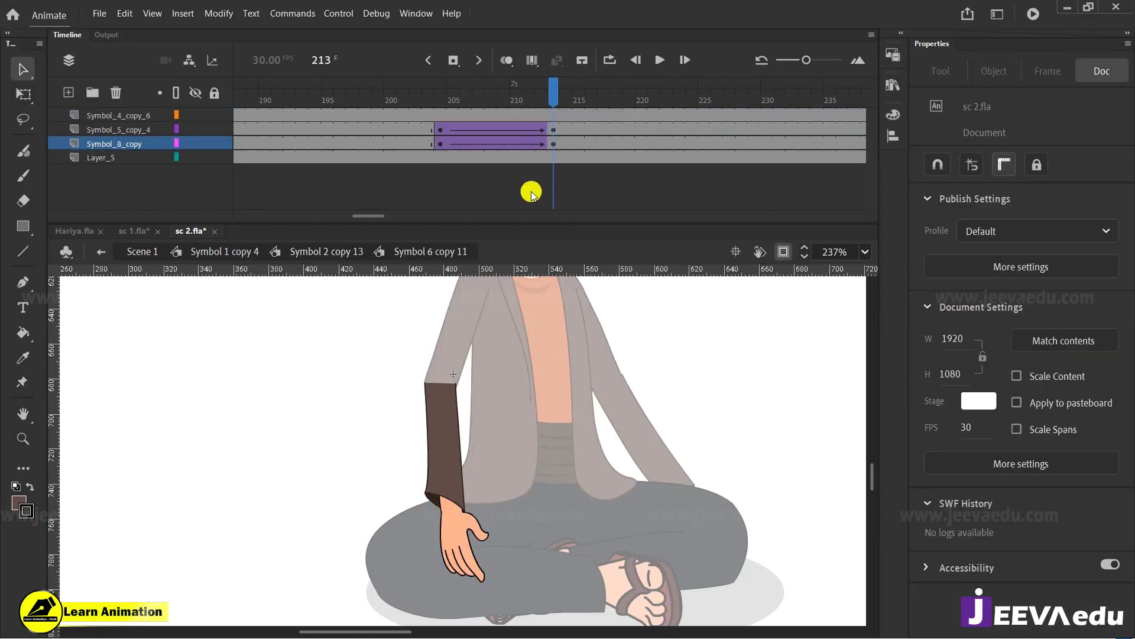
double_click(438, 463)
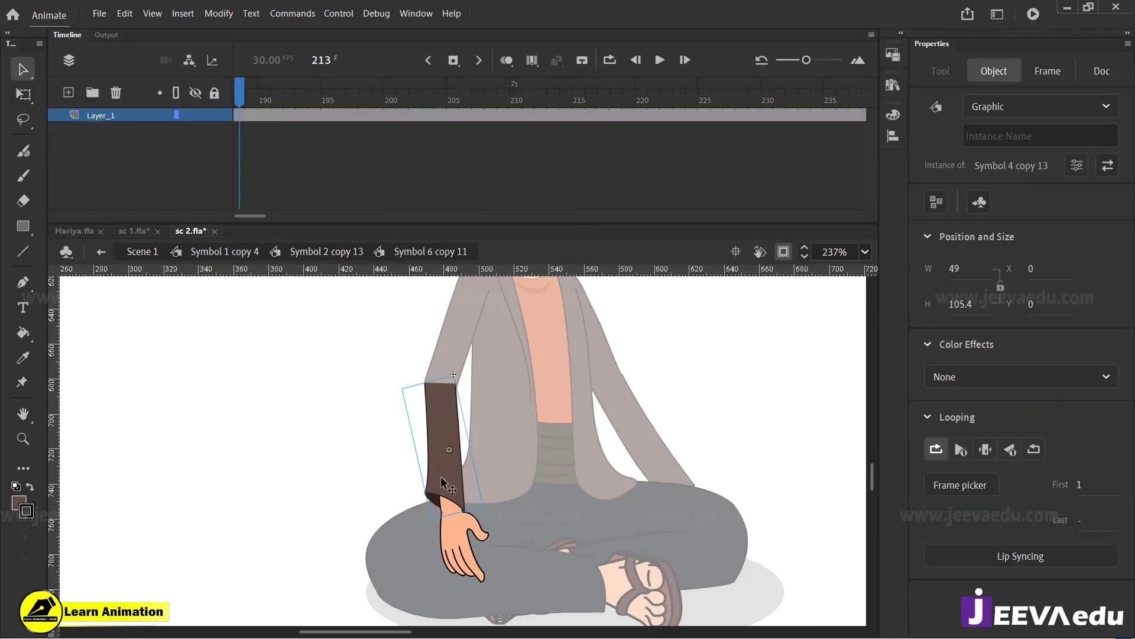
left_click(463, 114)
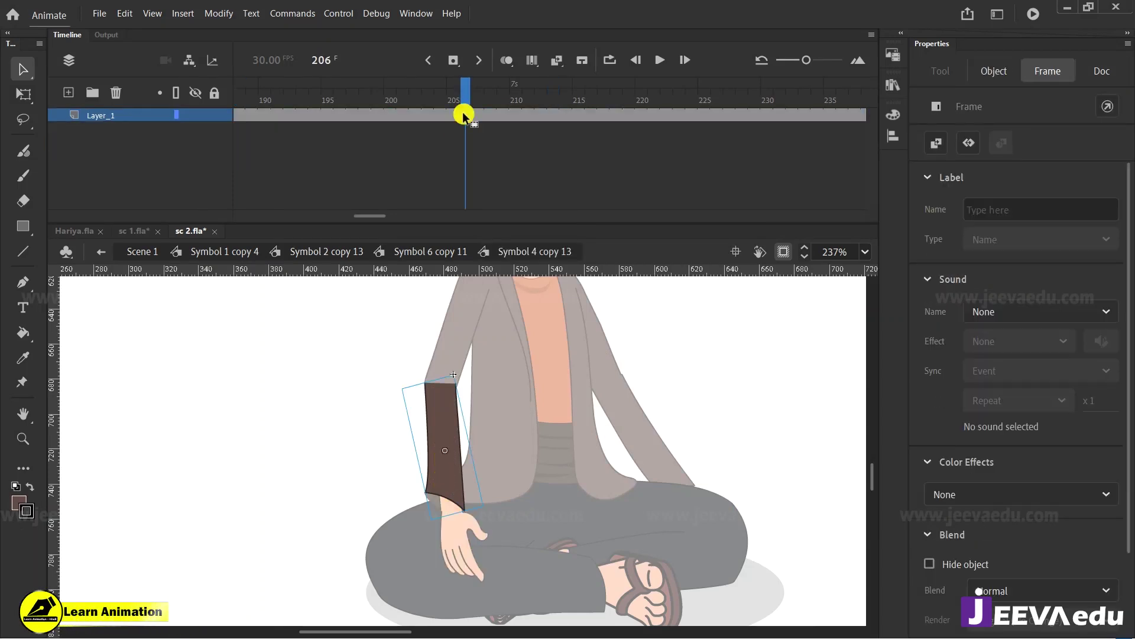
key("F6")
left_click(453, 473)
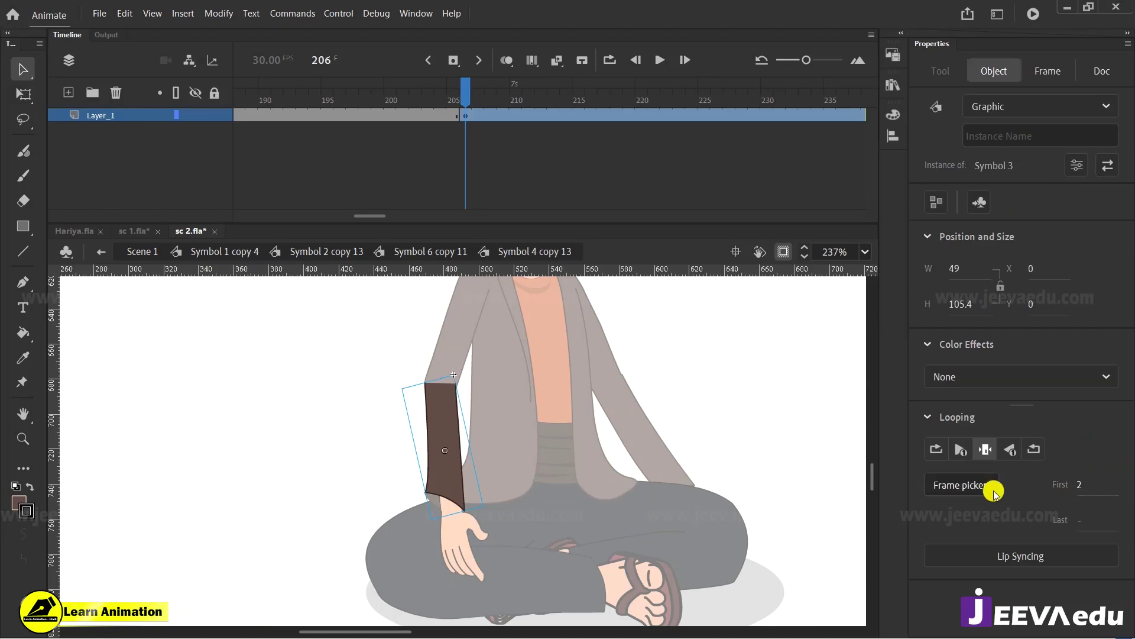
left_click(994, 492)
left_click_drag(628, 131, 729, 147)
left_click(645, 241)
left_click(819, 141)
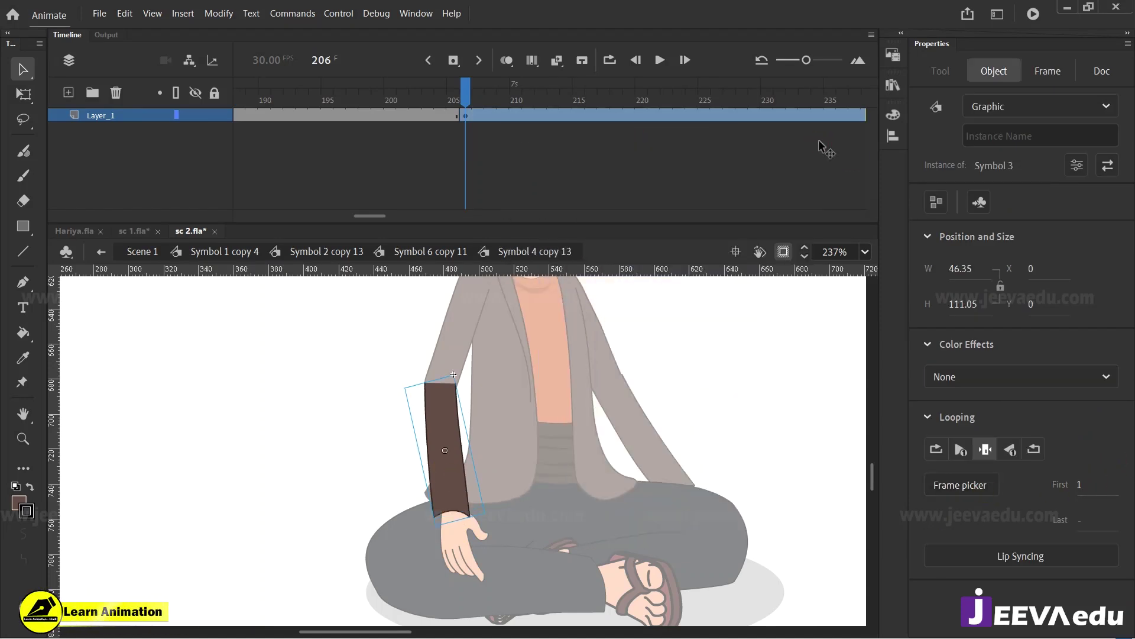
double_click(385, 385)
Step: Inside the dark inner cuff, Symbol 4, add a keyframe at frame 206 and change its displayed drawing to fit the sleeve
left_click(435, 509)
left_click(425, 499)
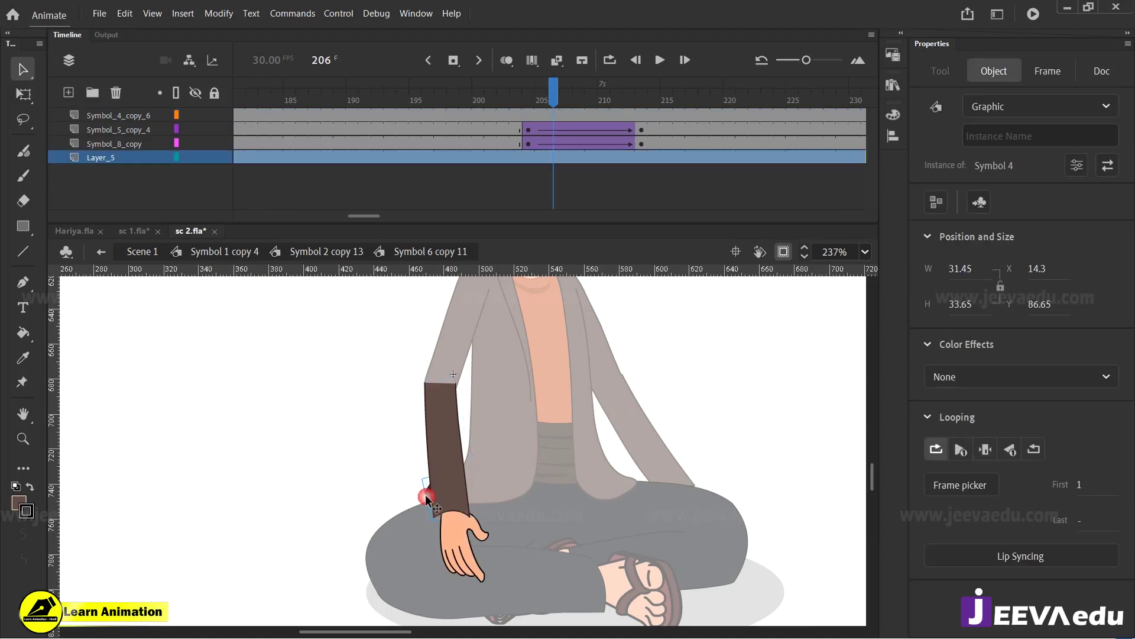
double_click(426, 499)
left_click(496, 114)
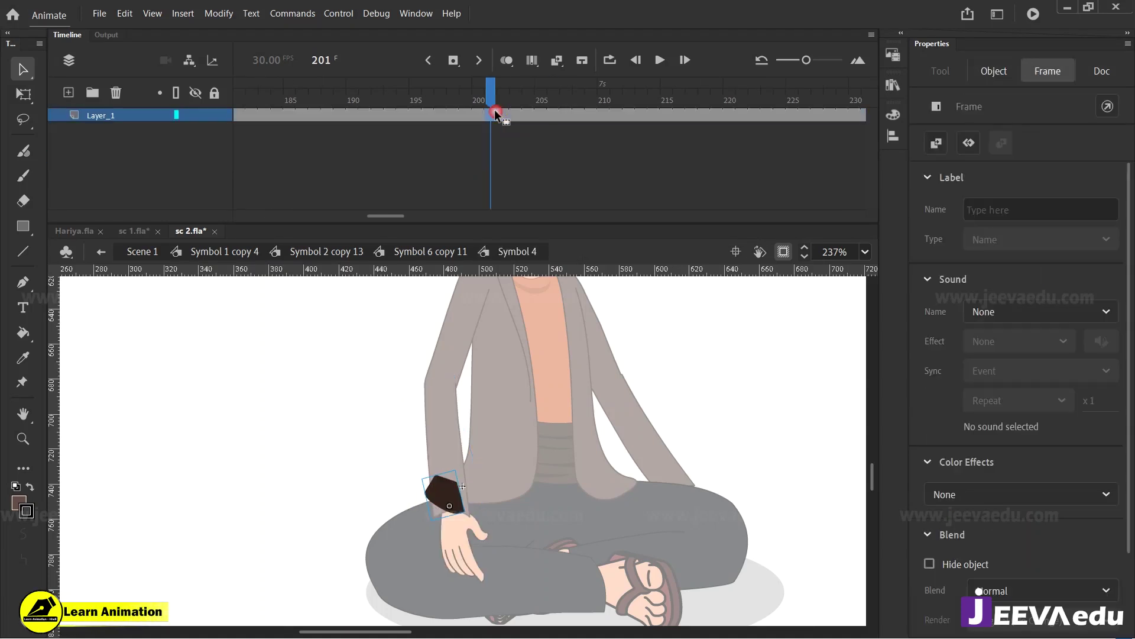
left_click(555, 114)
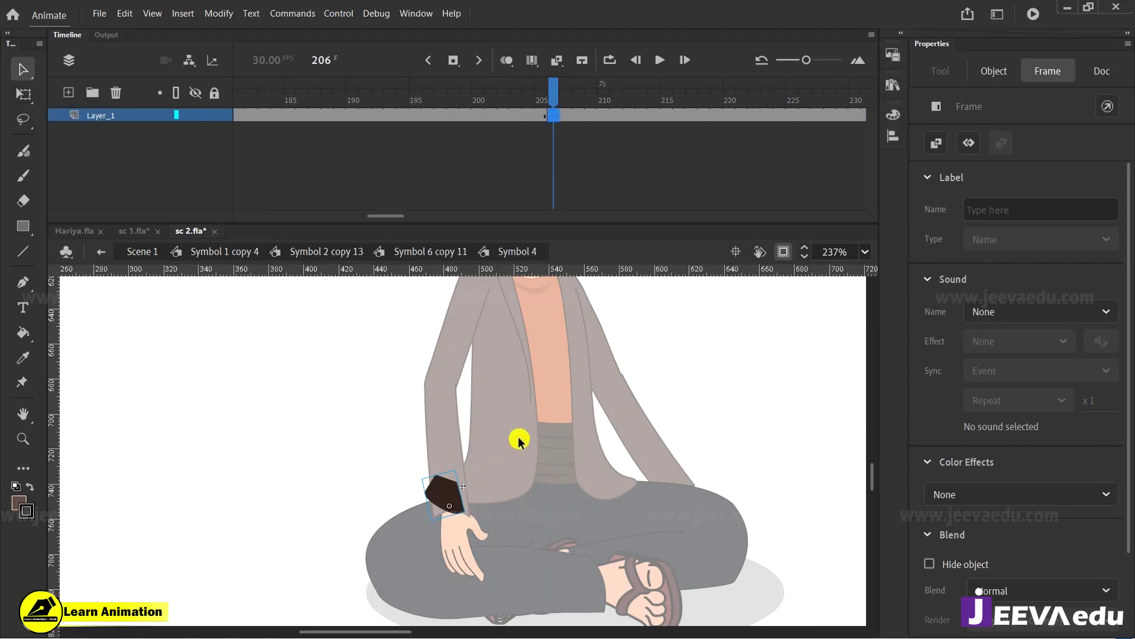
left_click(445, 494)
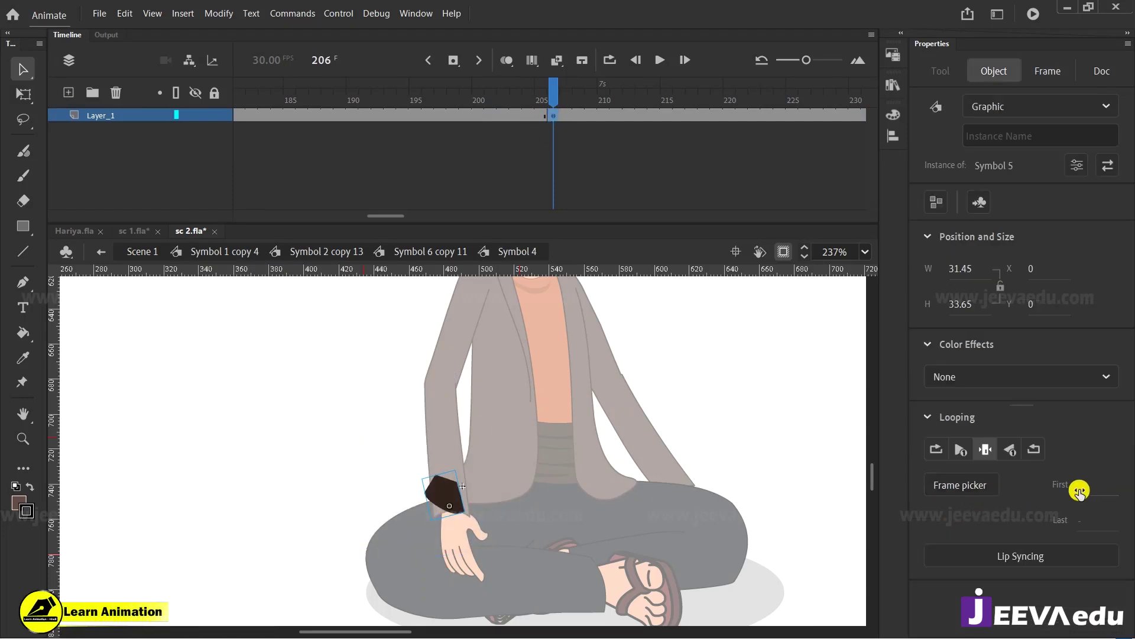
double_click(521, 431)
left_click_drag(569, 92, 619, 114)
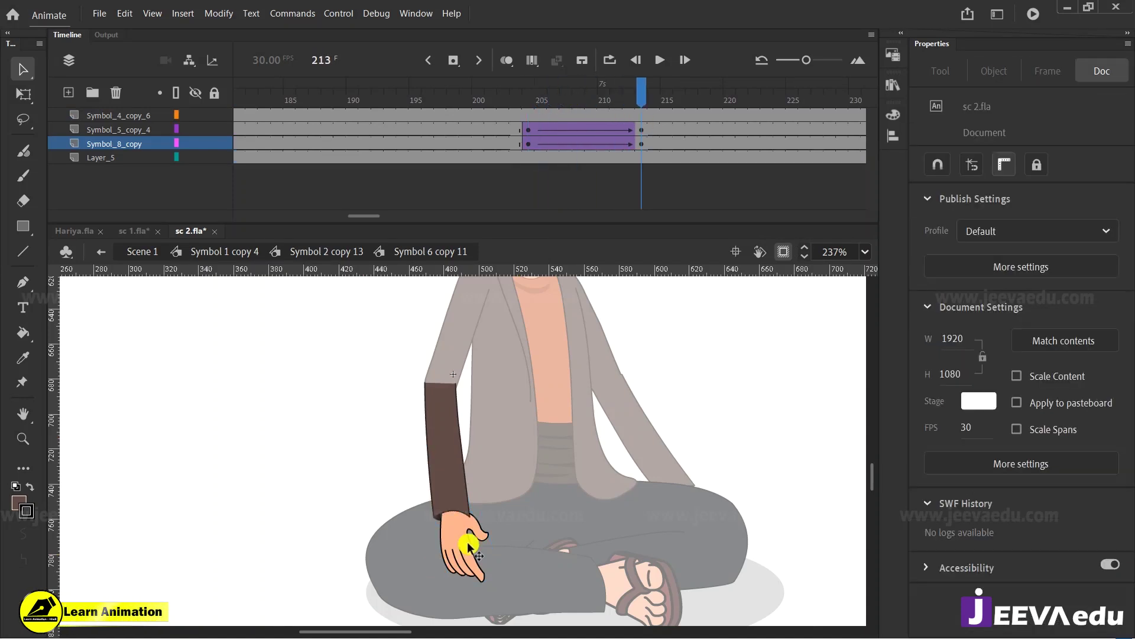
Step: Rotate both hand parts slightly clockwise about the wrist at frame 213 and nudge them left to fit the cuff
key("z")
left_click(470, 506)
left_click(433, 507)
key("space")
left_click_drag(498, 518, 495, 481)
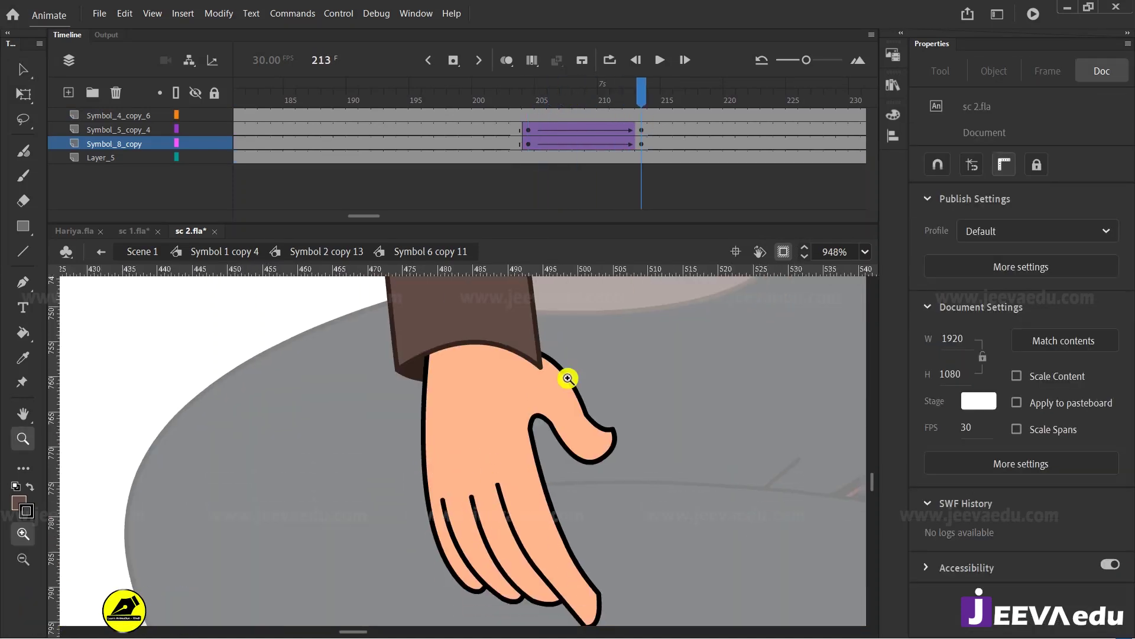
key("v")
left_click(641, 145)
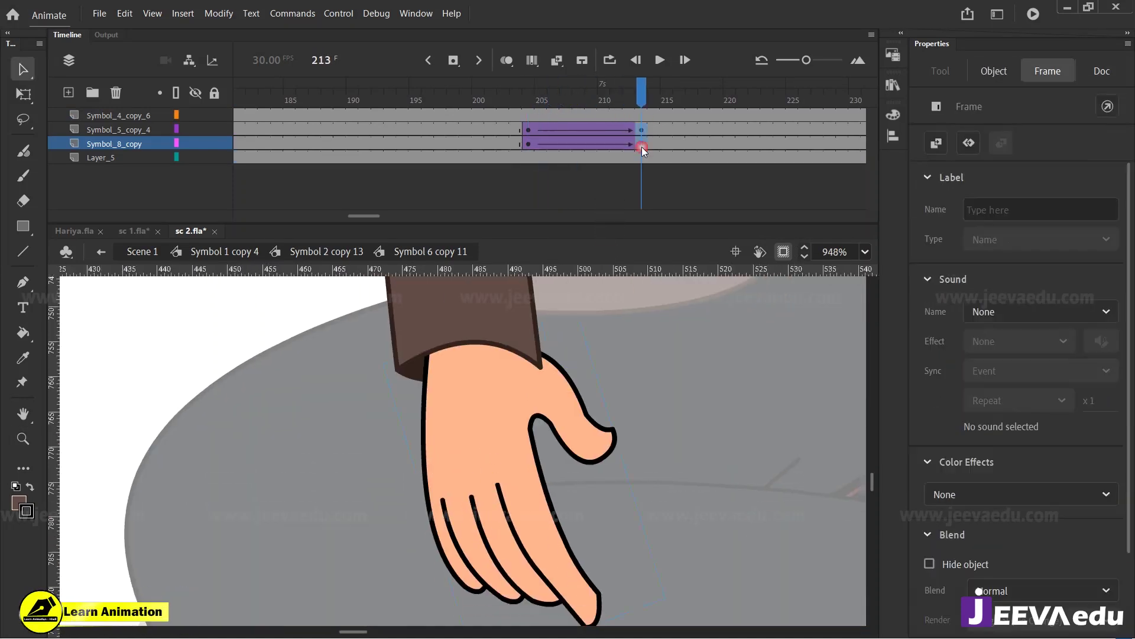
left_click(506, 445)
key("q")
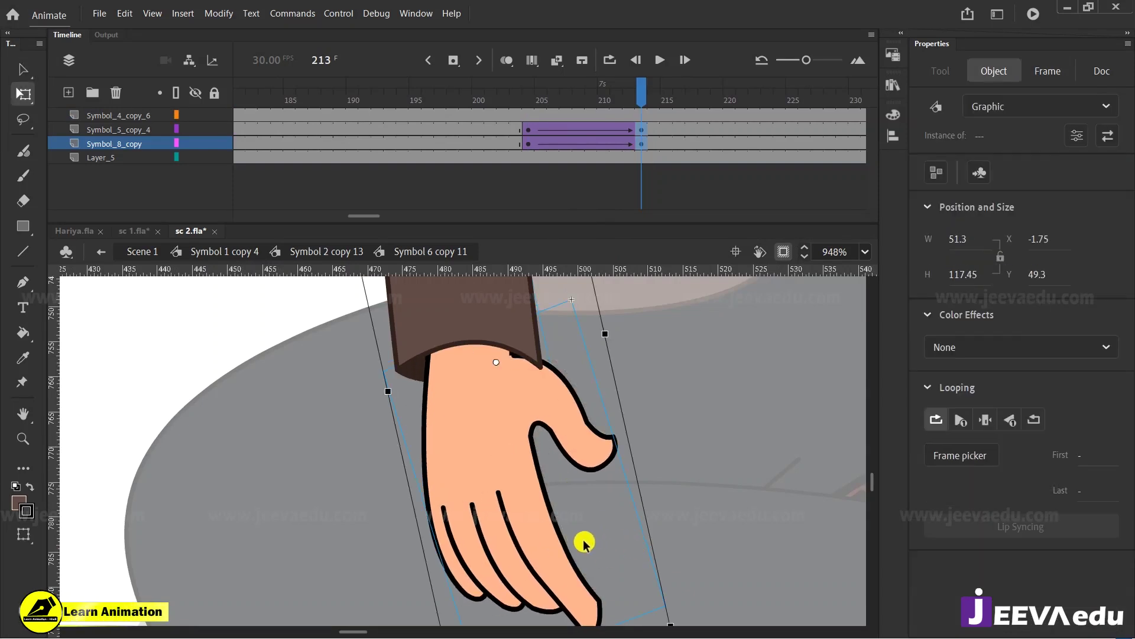
key("z")
left_click(516, 456)
left_click(491, 455, "alt")
left_click(491, 455, "alt")
key("q")
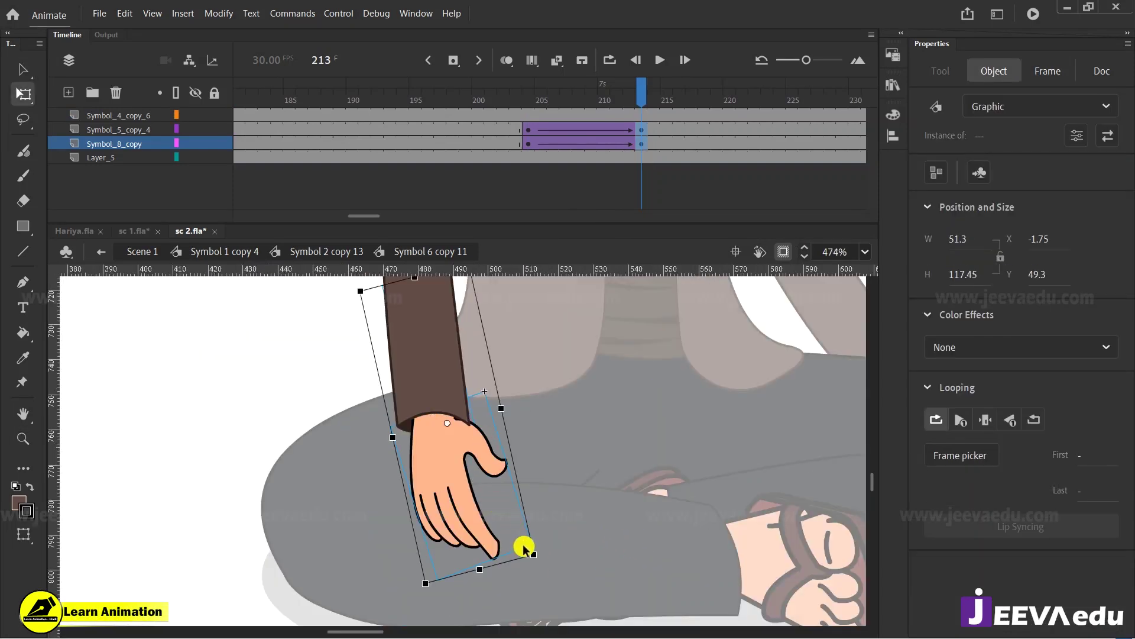
left_click_drag(539, 553, 526, 563)
left_click_drag(451, 461, 447, 462)
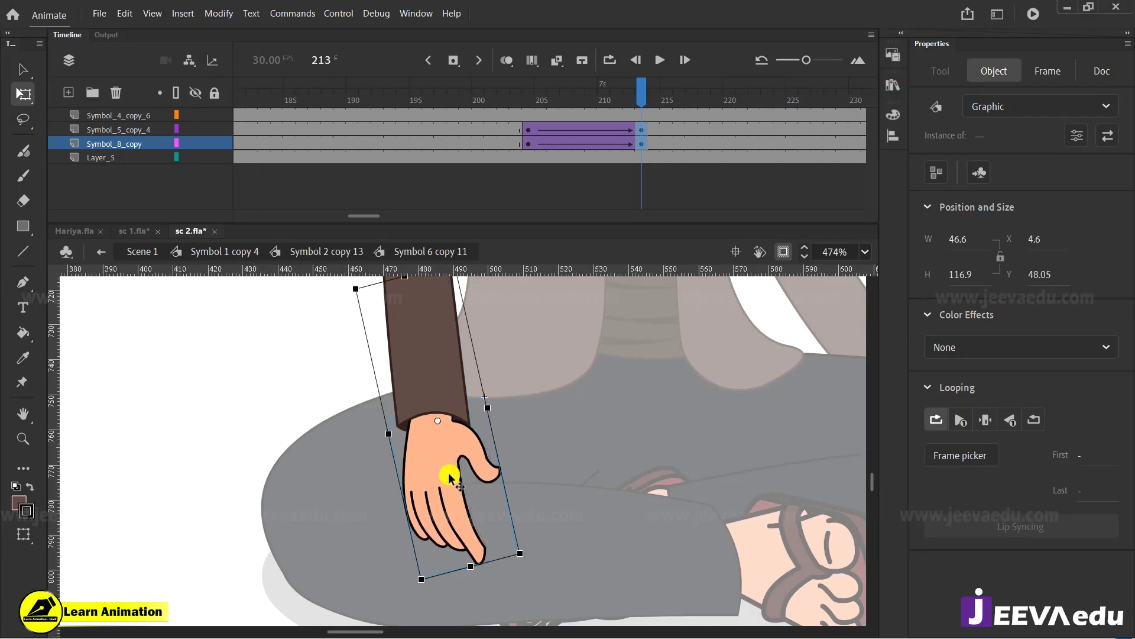
key("Left")
Step: Return to Symbol 1 copy 4, check the arm movement and the wrist at frame 213, and save the file
left_click_drag(616, 97, 642, 110)
left_click(644, 130)
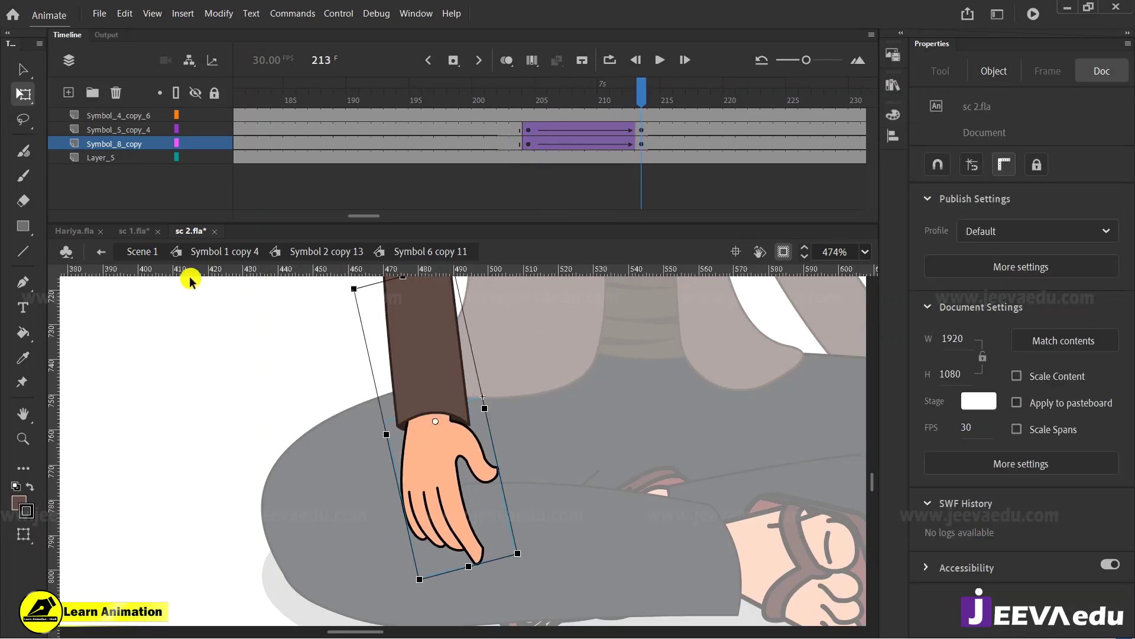
left_click(199, 257)
key("z")
left_click(469, 443, "alt")
left_click(459, 408, "alt")
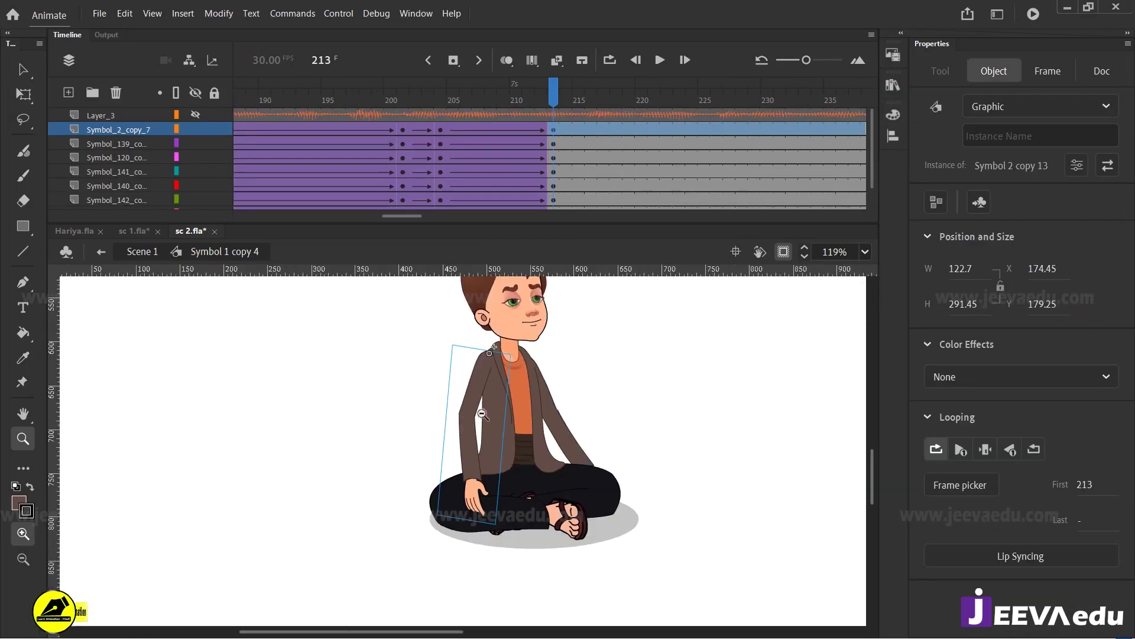
left_click(473, 406, "alt")
left_click_drag(434, 353, 532, 516)
left_click(532, 516)
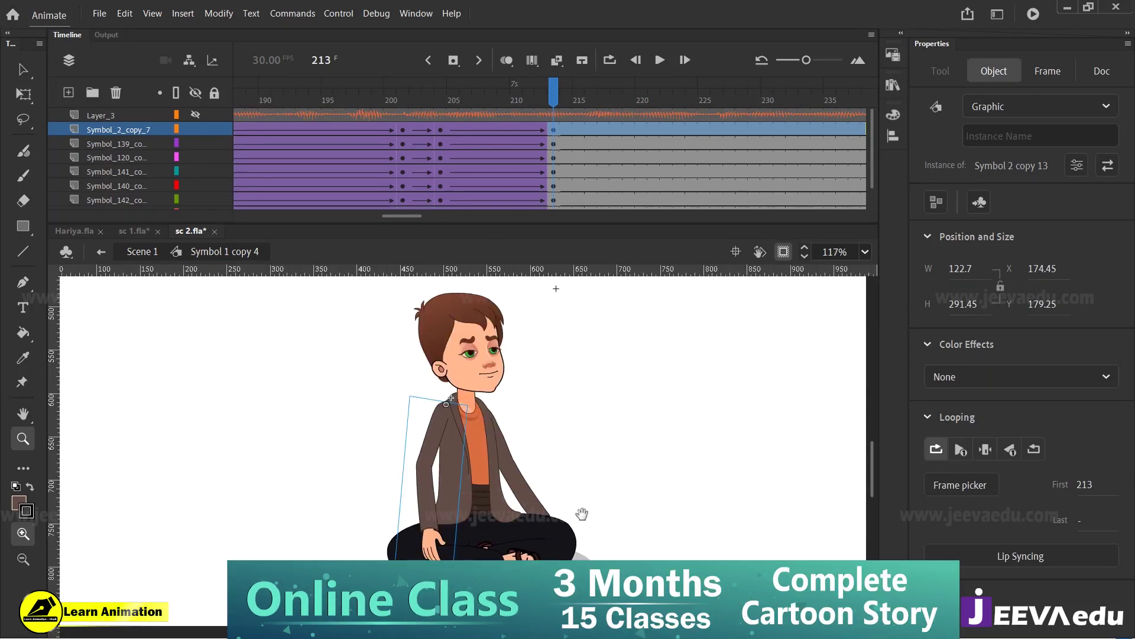
left_click(503, 99)
left_click_drag(503, 99, 552, 162)
left_click_drag(408, 524, 480, 569)
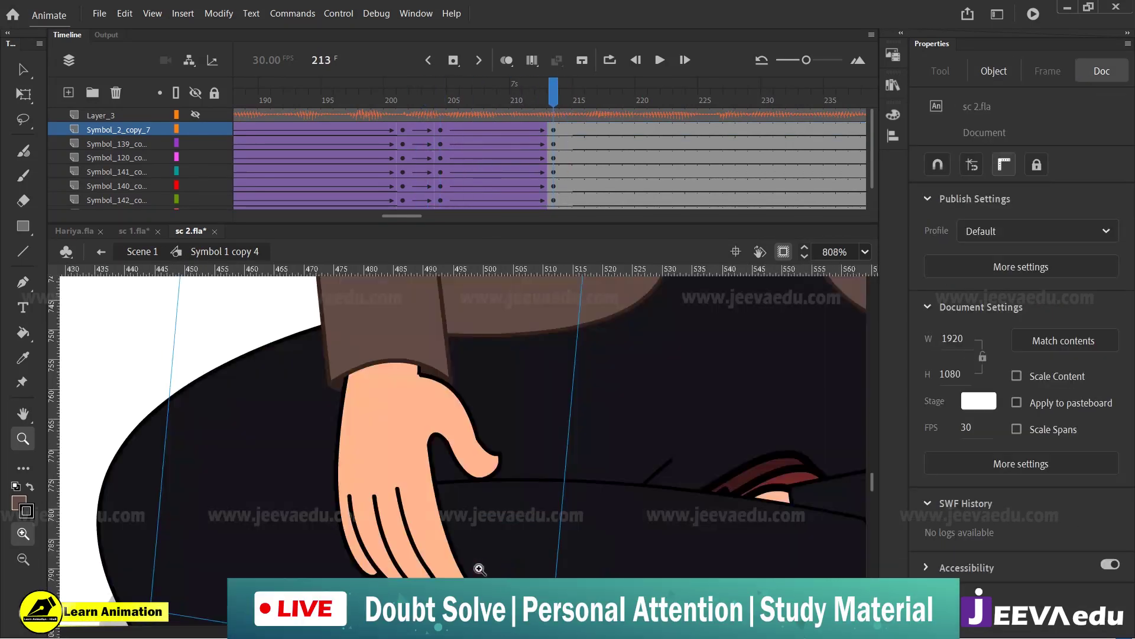
key("ctrl+s")
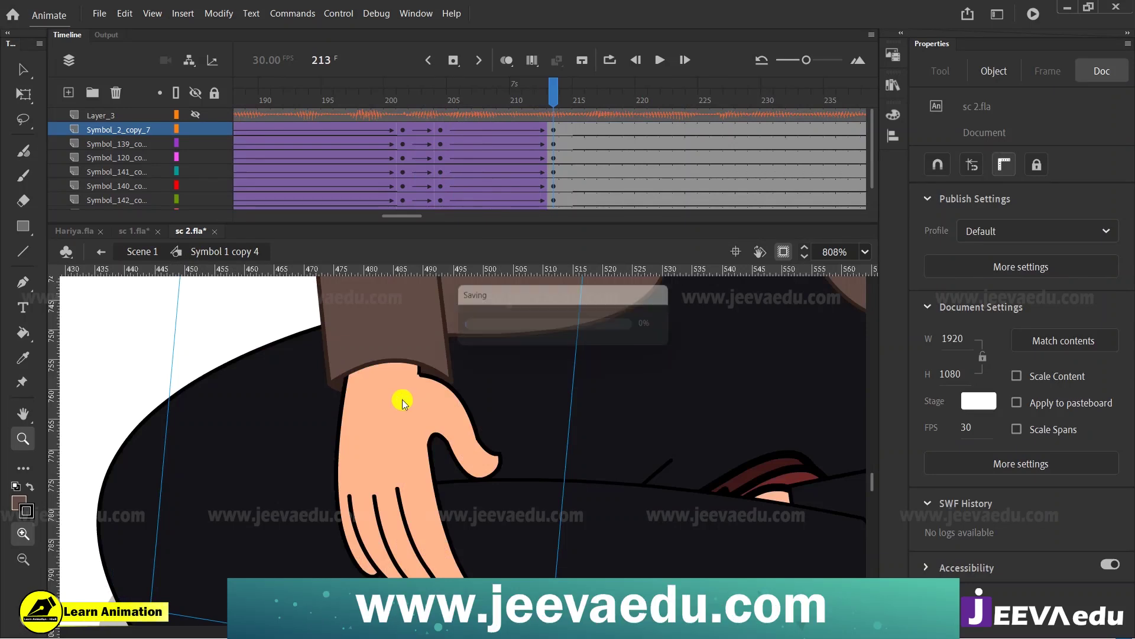
Step: Review the whole boy's movement into the frame 213 pose
left_click(485, 433, "alt")
left_click(487, 425, "alt")
left_click(492, 415, "alt")
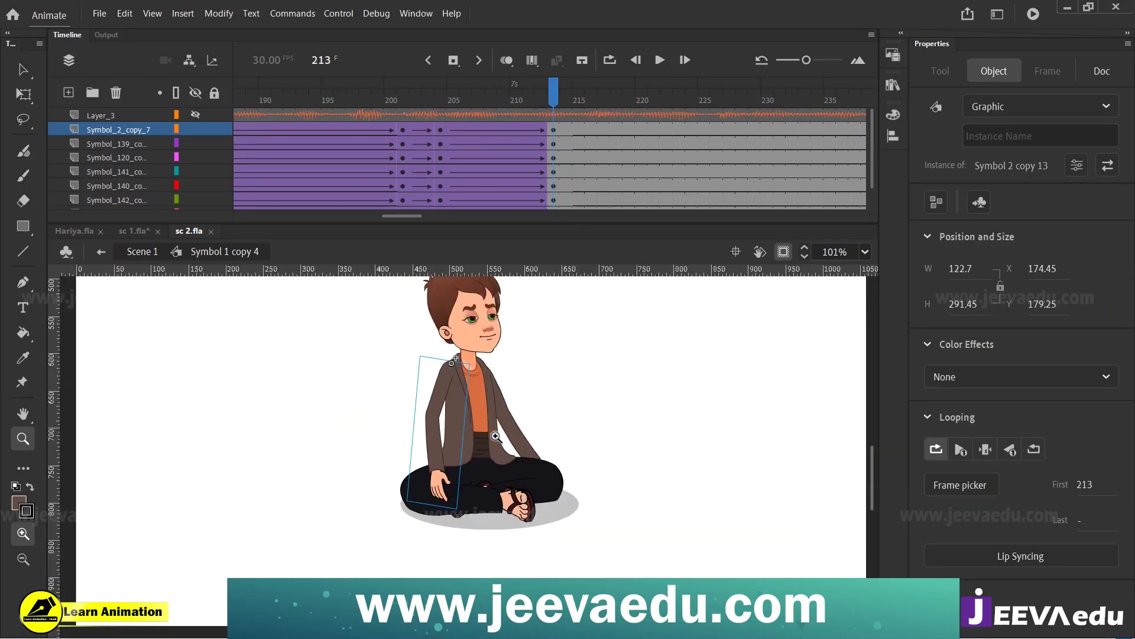
left_click_drag(517, 420, 522, 461)
left_click_drag(382, 290, 587, 579)
left_click_drag(574, 529, 602, 520)
left_click_drag(539, 102, 531, 165)
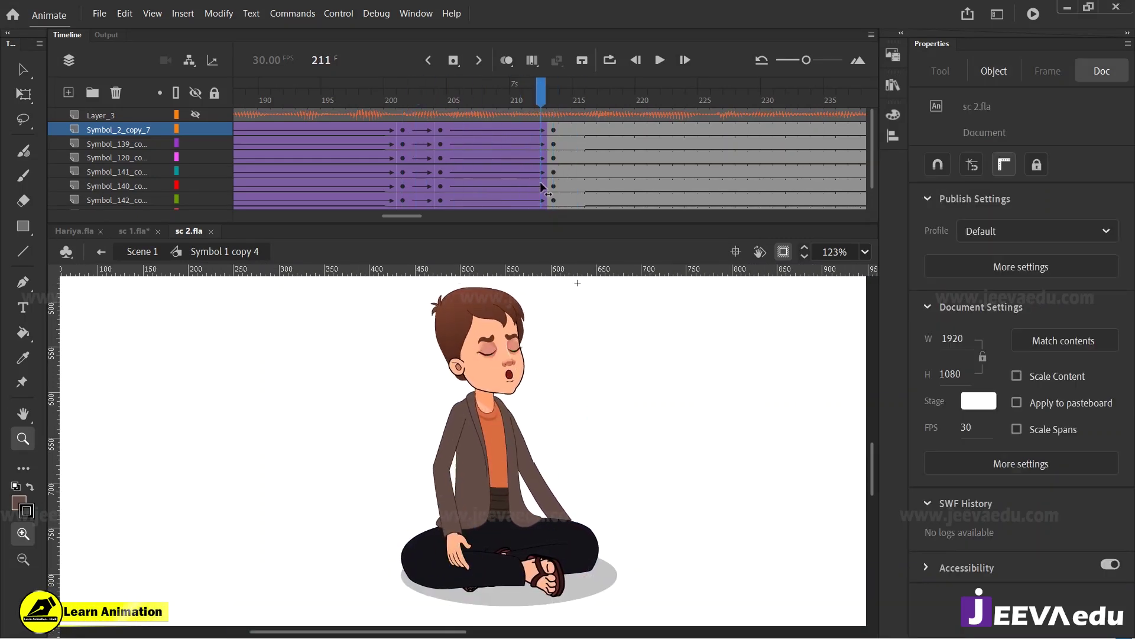
Step: At frame 213, inspect the far arm's nested forearm and hand drawings, Symbol 6 copy 12 and Symbol 5 copy 12, and return to Symbol 1 copy 4
left_click(553, 186)
key("v")
double_click(548, 498)
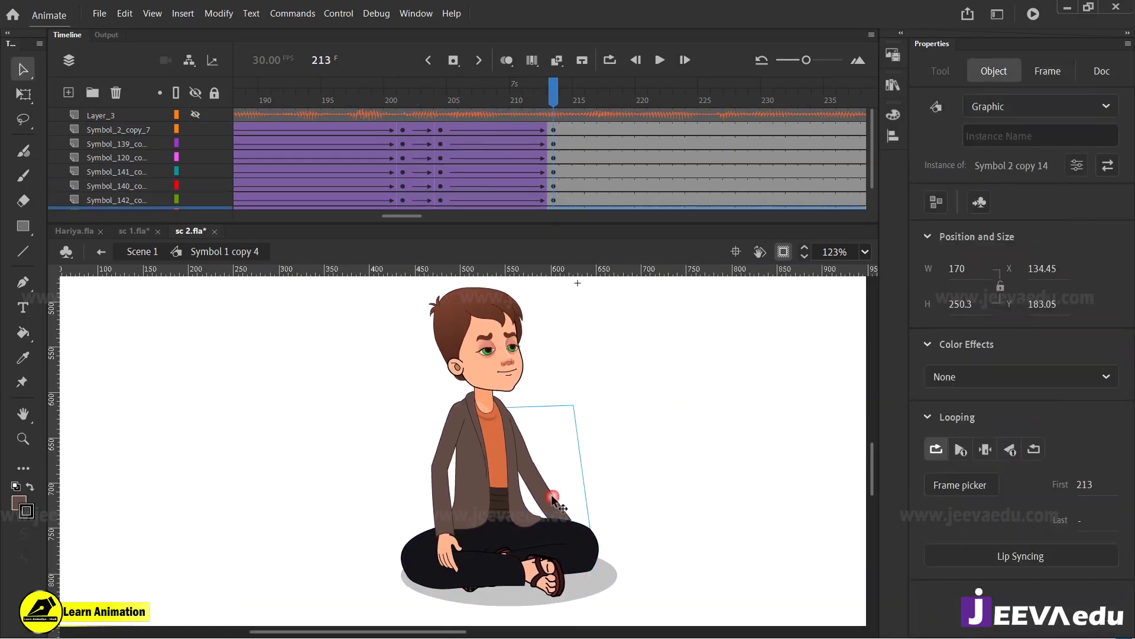
left_click(550, 512)
left_click(572, 538)
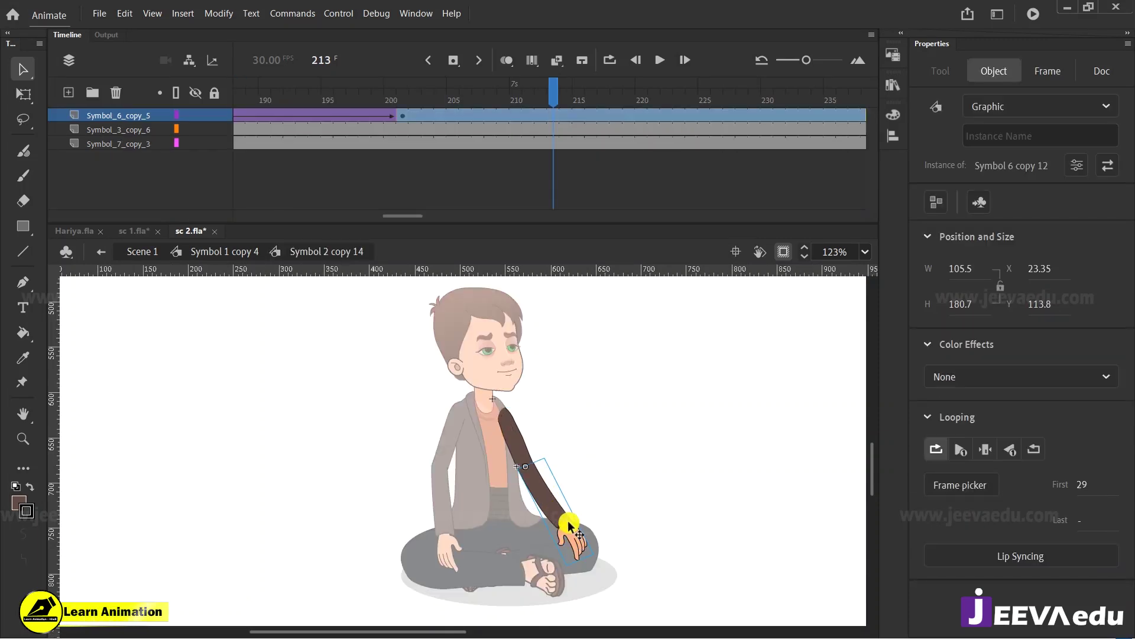
double_click(572, 532)
left_click(575, 548)
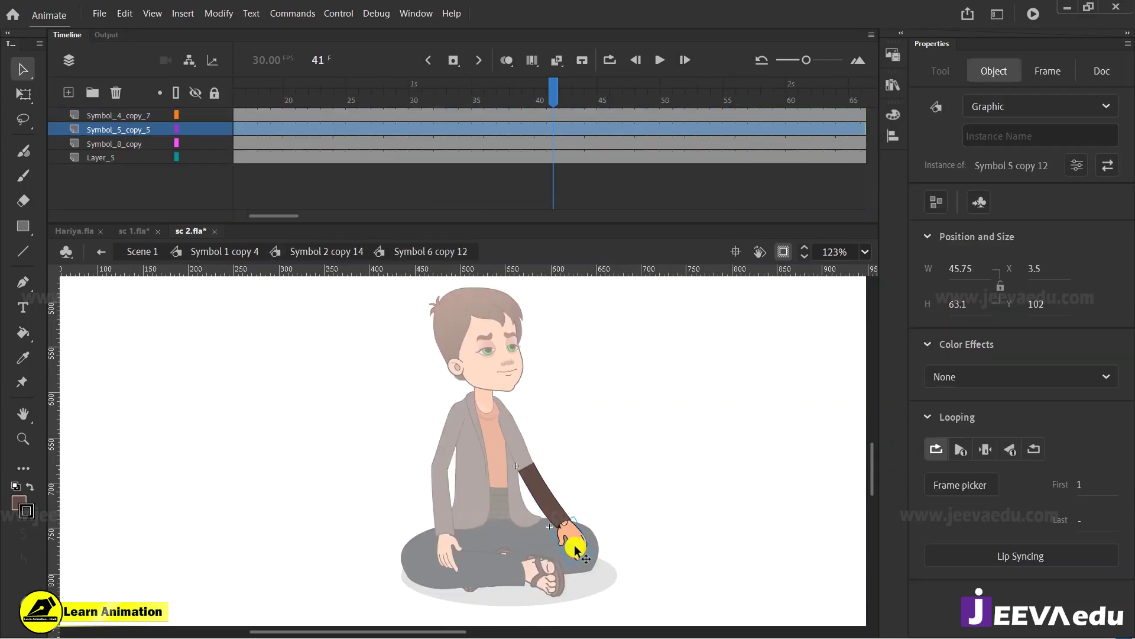
double_click(574, 543)
left_click(544, 501)
left_click_drag(609, 502, 532, 587)
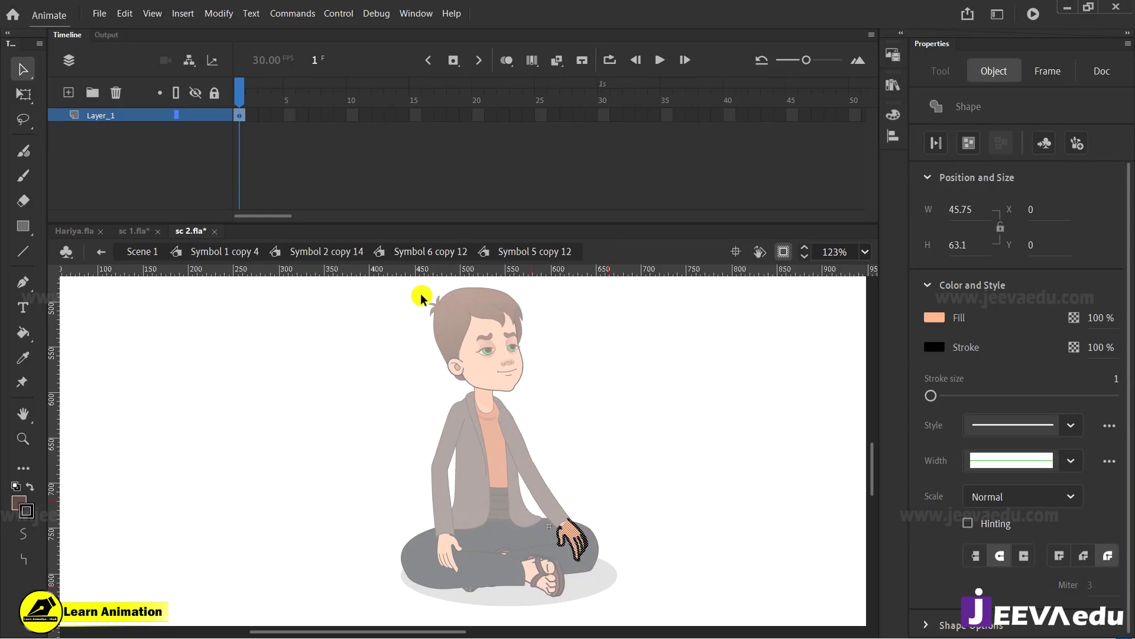
left_click(418, 253)
left_click(338, 252)
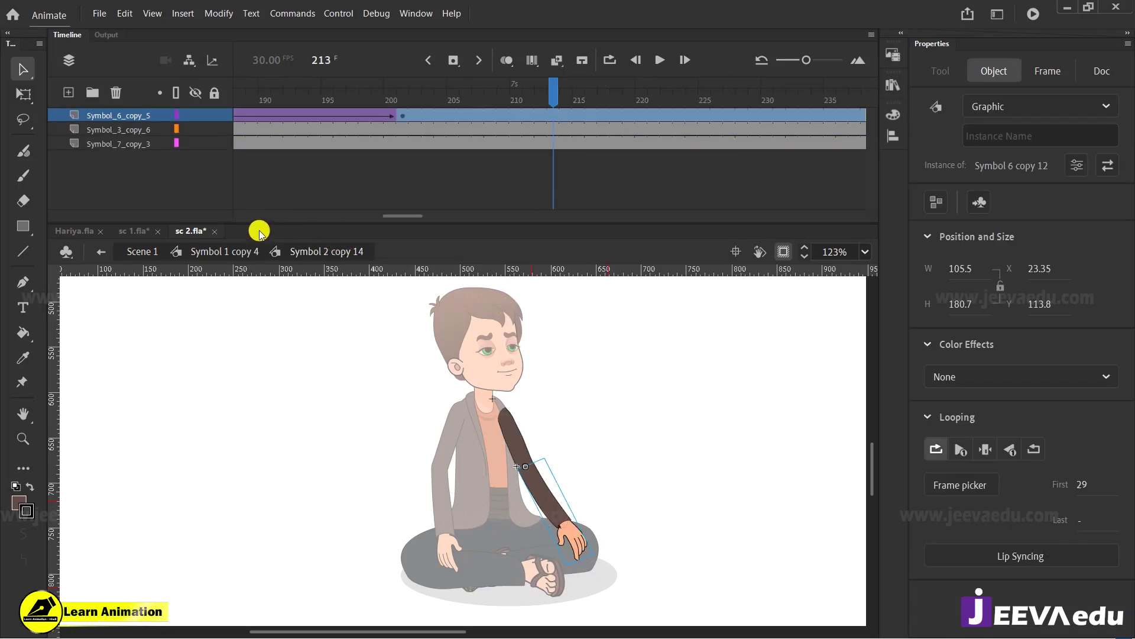
left_click(212, 251)
Step: Rotate the far arm, Symbol 2 copy 14, slightly clockwise about the shoulder at frame 213
left_click_drag(542, 93, 553, 163)
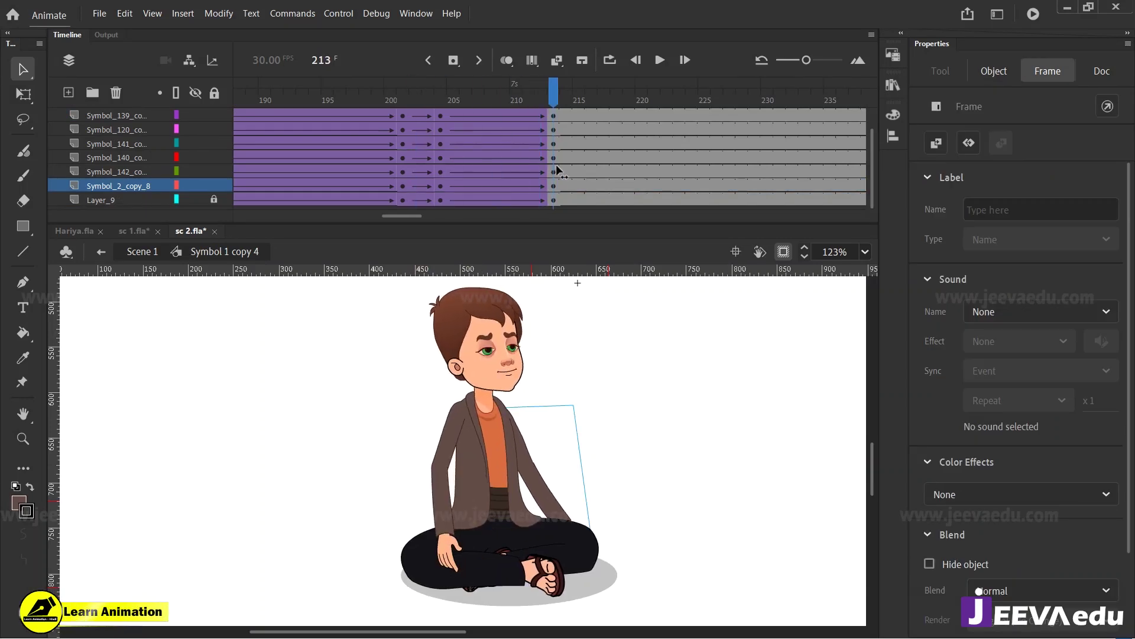
left_click(567, 521)
key("q")
left_click_drag(604, 565, 593, 574)
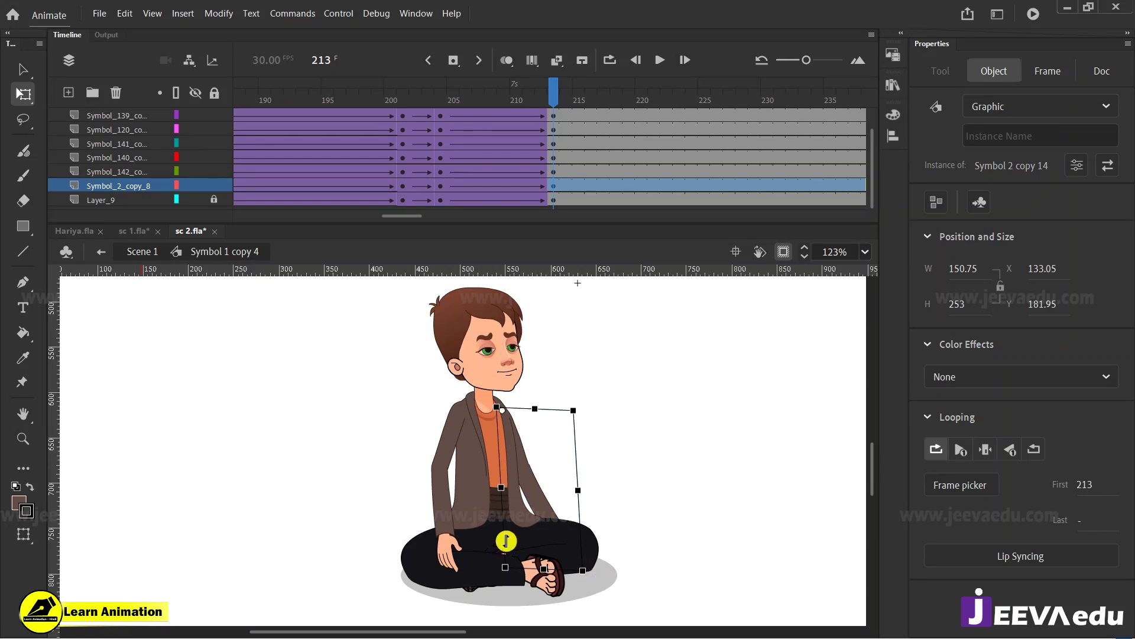
Step: Inside the far arm symbol, add forearm keyframes at frames 213 and 204 and create a classic tween between them
double_click(535, 502)
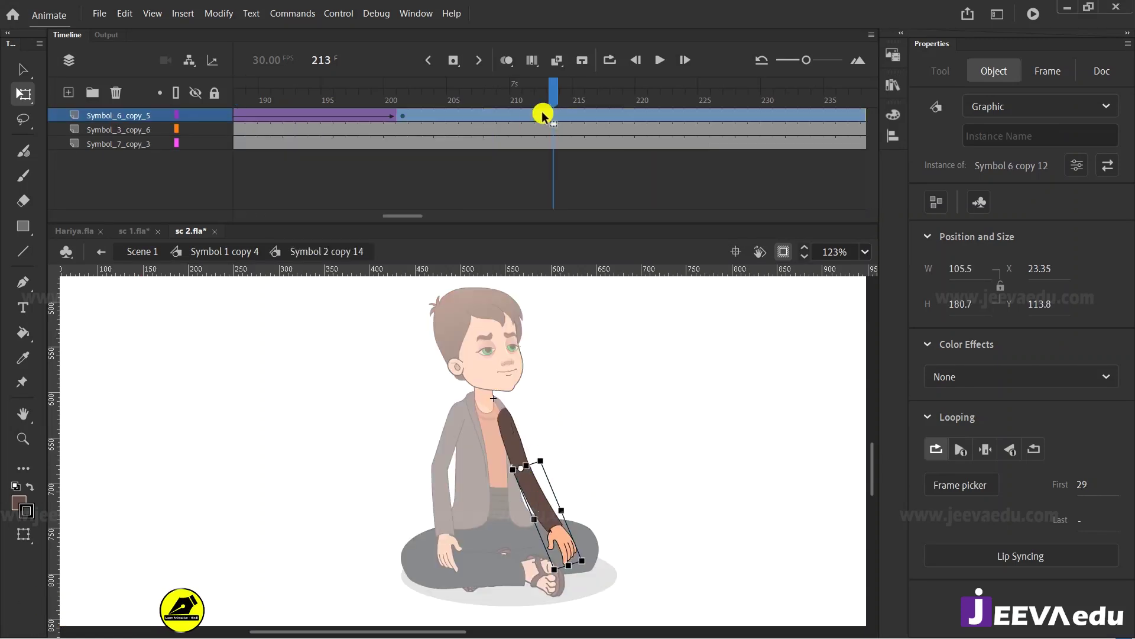
left_click(554, 114)
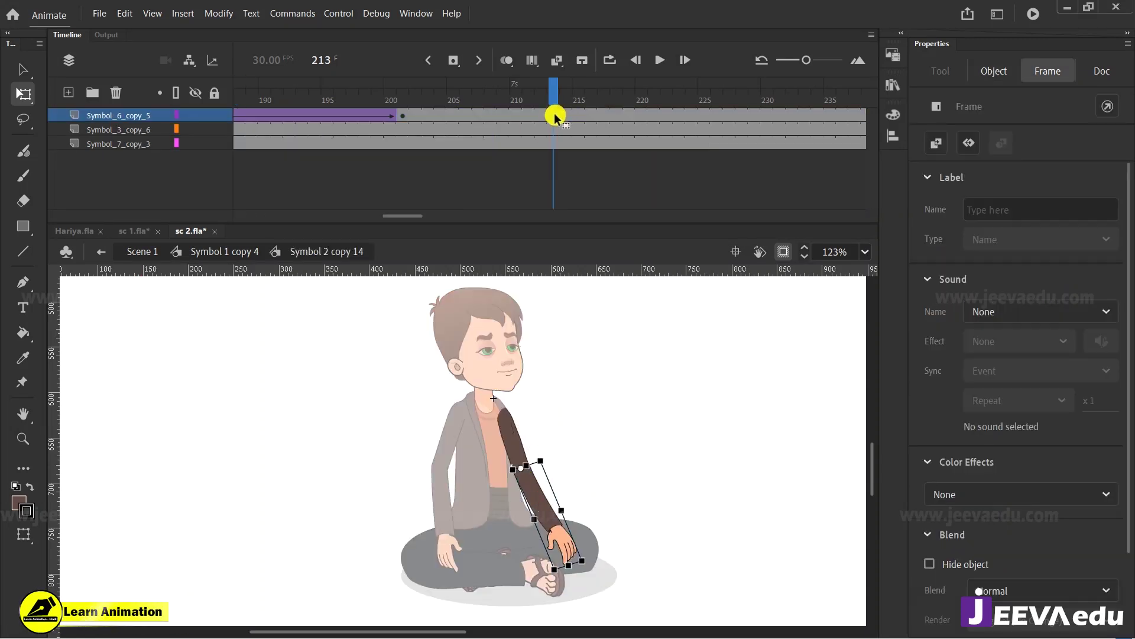
left_click(440, 112)
key("F6")
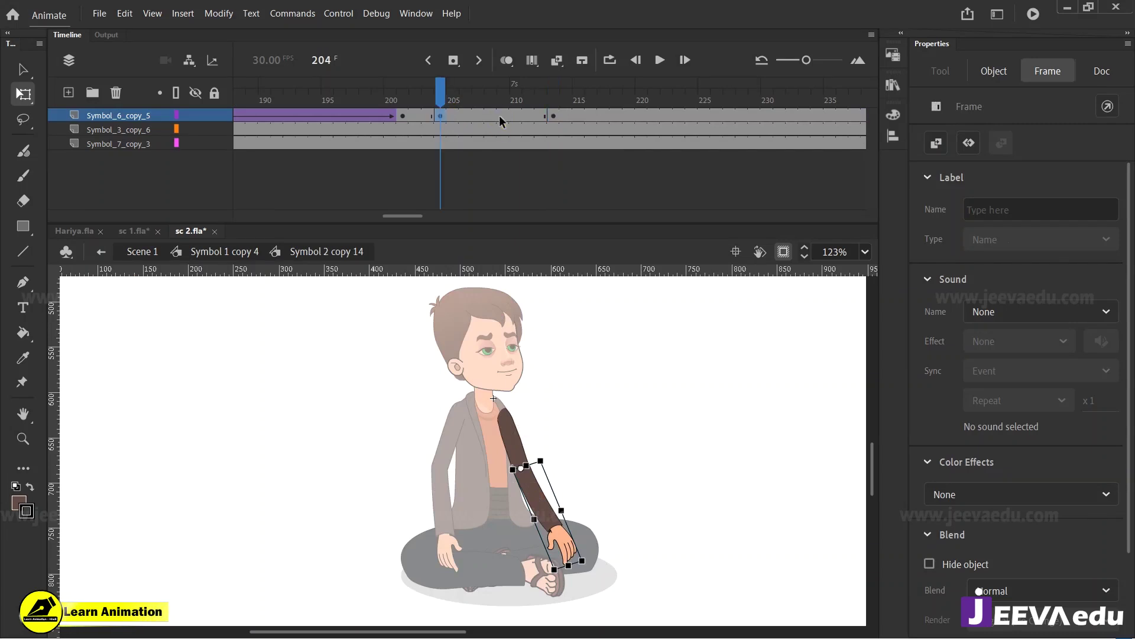
right_click(501, 115)
left_click(532, 124)
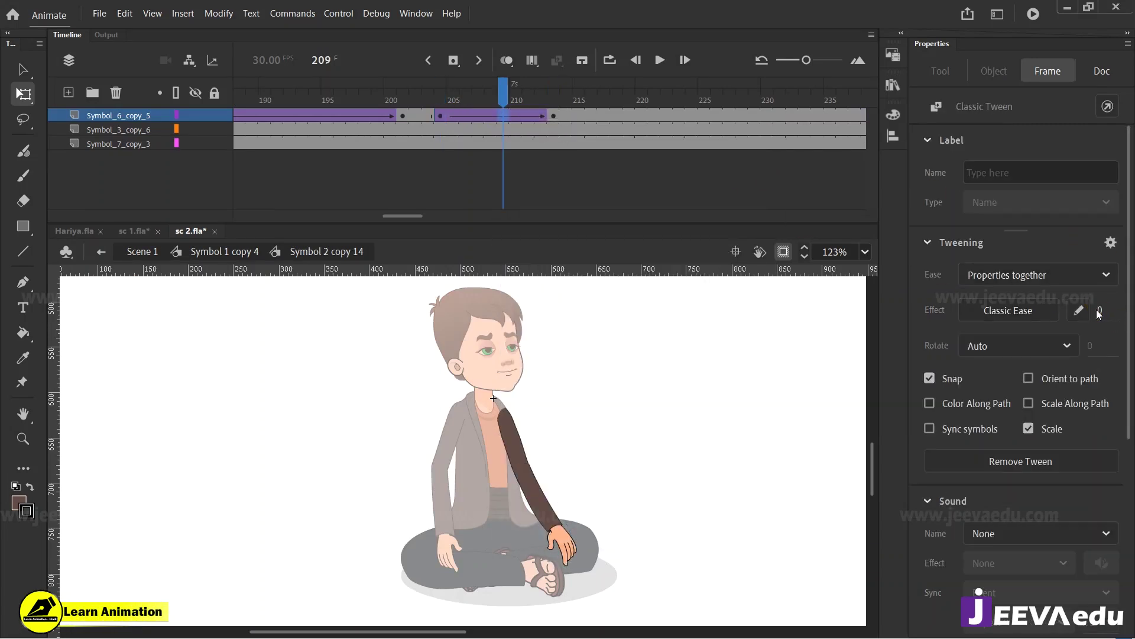
Step: Rotate the forearm counterclockwise about the elbow at frame 213 to bring the hand onto the knee, and return to Symbol 1 copy 4
left_click(550, 115)
left_click(582, 523)
left_click_drag(582, 547, 599, 520)
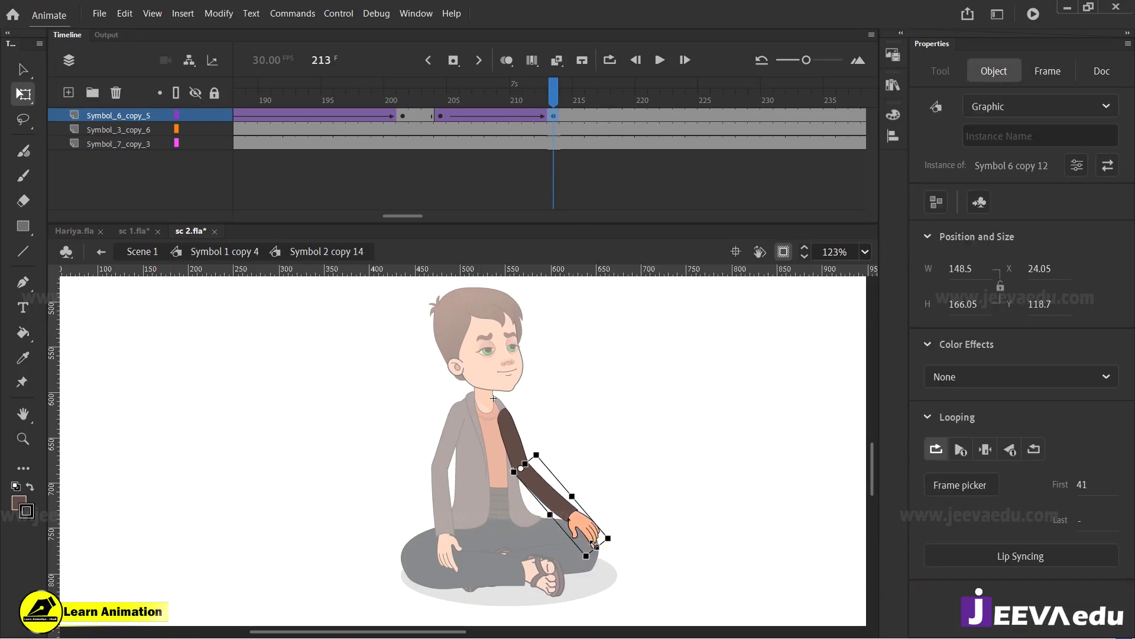
double_click(630, 510)
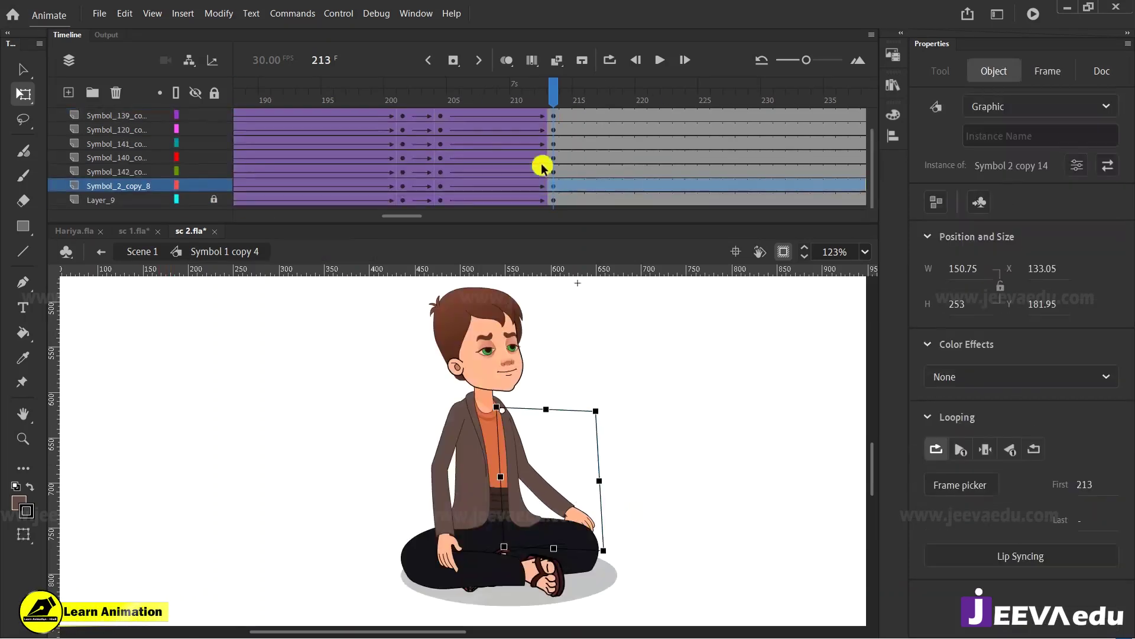
Step: At frame 213, rotate the far arm slightly clockwise to seat the hand on the leg and tilt the head slightly counterclockwise
mouse_move(541, 101)
left_mouse_down()
mouse_move(449, 124)
mouse_move(553, 116)
left_mouse_up()
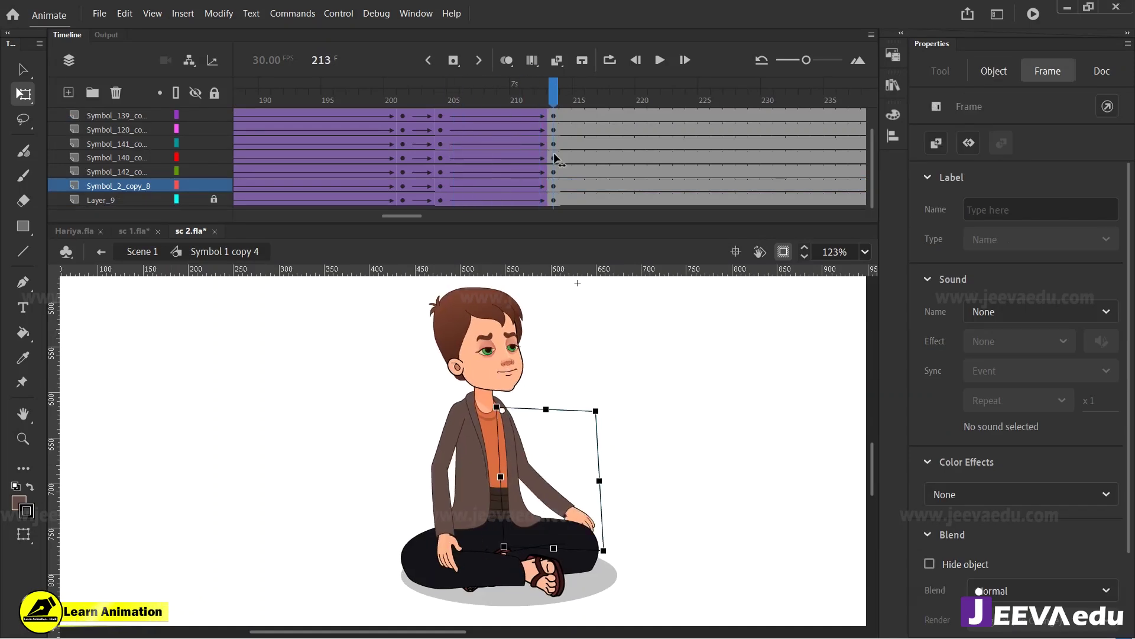
left_click(600, 582)
left_click(611, 562)
left_click_drag(542, 115, 549, 195)
left_click(523, 334)
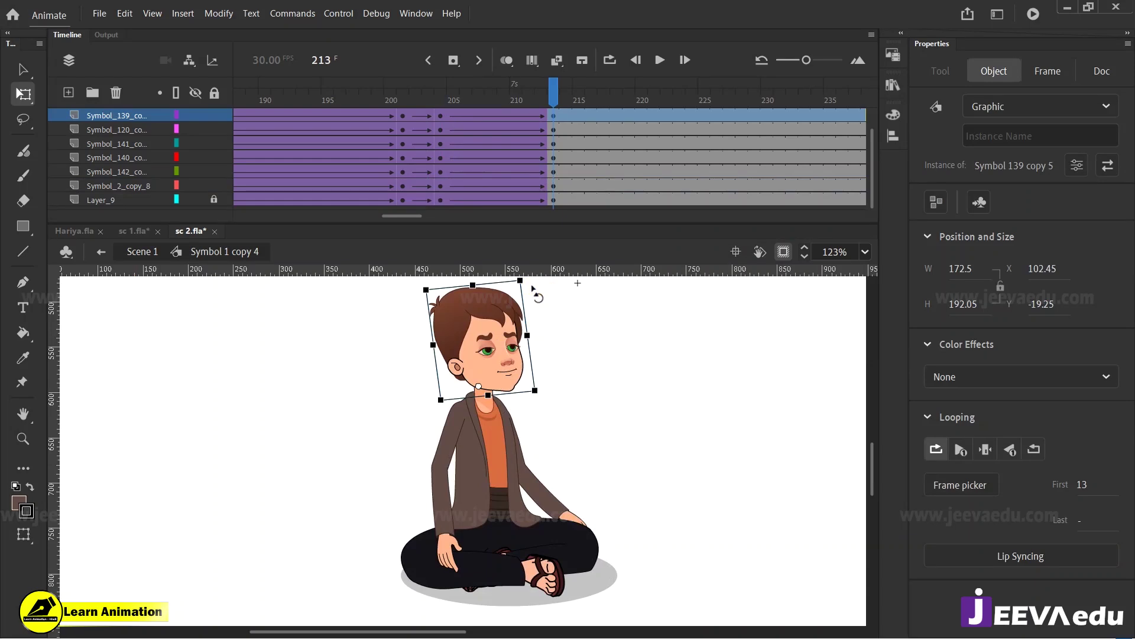
left_click_drag(532, 288, 539, 291)
Step: Play back and scrub the boy's arm-lowering movement from about frame 198 past frame 213
left_click(453, 127)
left_click_drag(453, 126, 481, 143)
scroll(481, 143, "up", 1)
left_click_drag(472, 102, 365, 113)
left_click(206, 113)
key("Return")
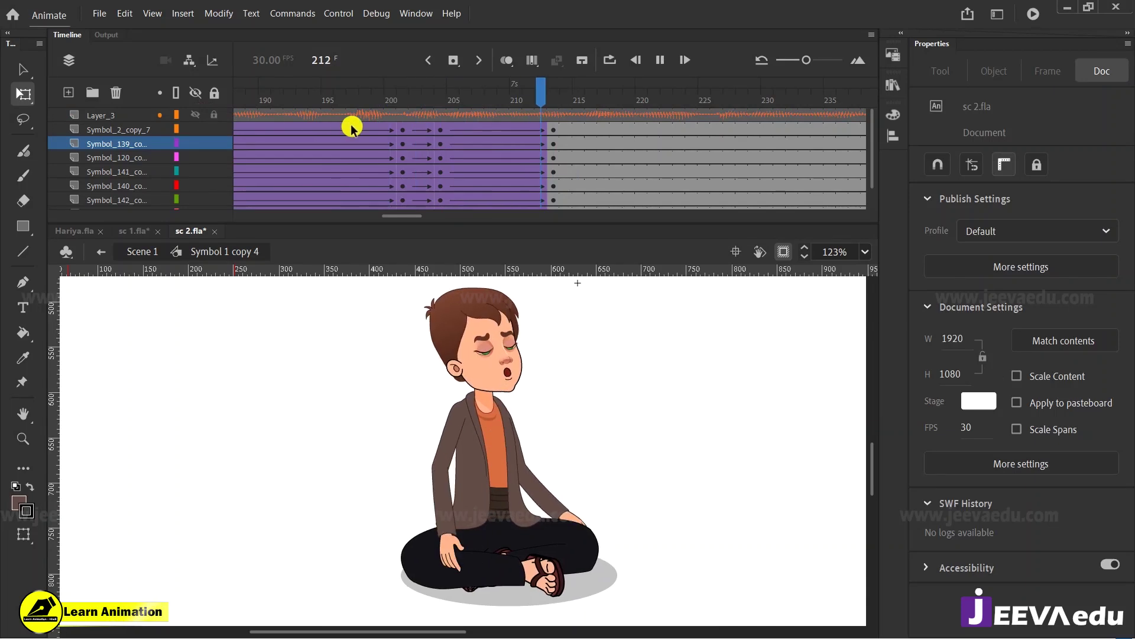
left_click_drag(620, 81, 402, 122)
key("Return")
left_click_drag(614, 103, 341, 111)
Step: Add keyframes at frame 216 on all body layers and create classic tweens between frames 213 and 216
left_click(204, 97)
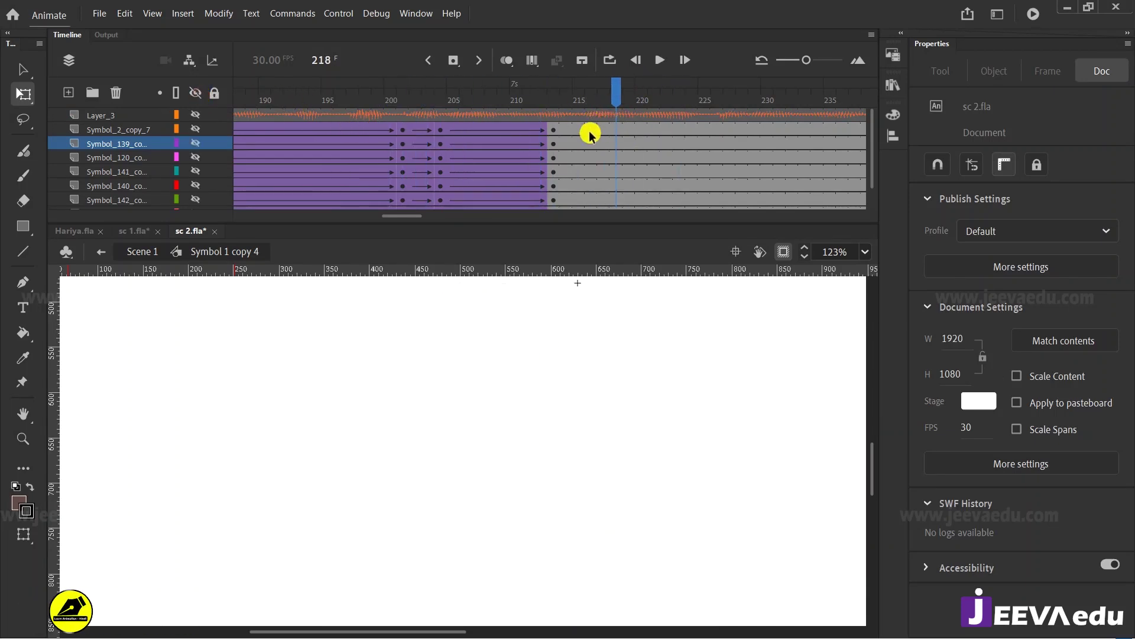
left_click(590, 130)
left_click(199, 94)
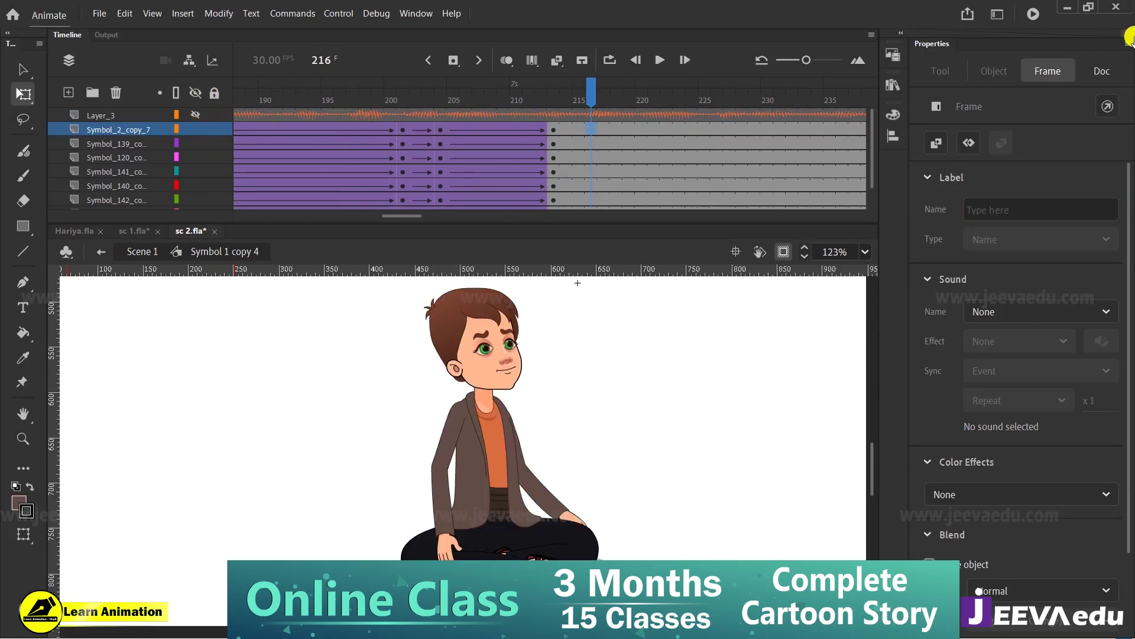
left_click(591, 148)
left_click_drag(591, 131, 590, 269)
left_click_drag(595, 171, 573, 179)
right_click(570, 180)
left_click(609, 188)
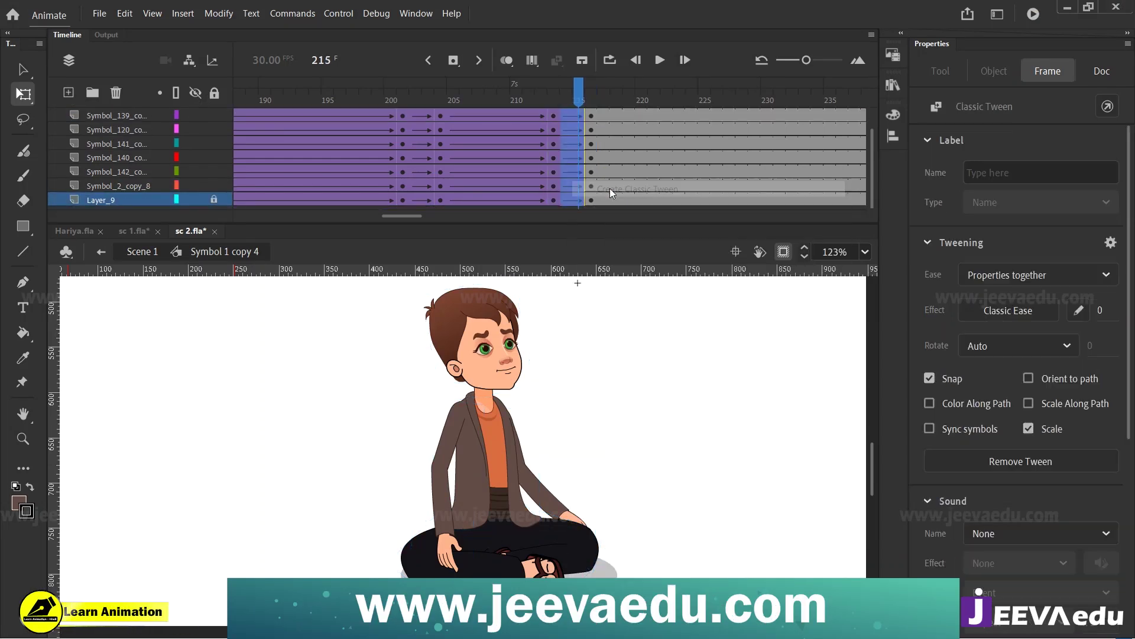
Step: Select all of the boy's body parts at frame 216 and skew them slightly so the upper body leans right
scroll(573, 89, "up", 1)
left_click(588, 105)
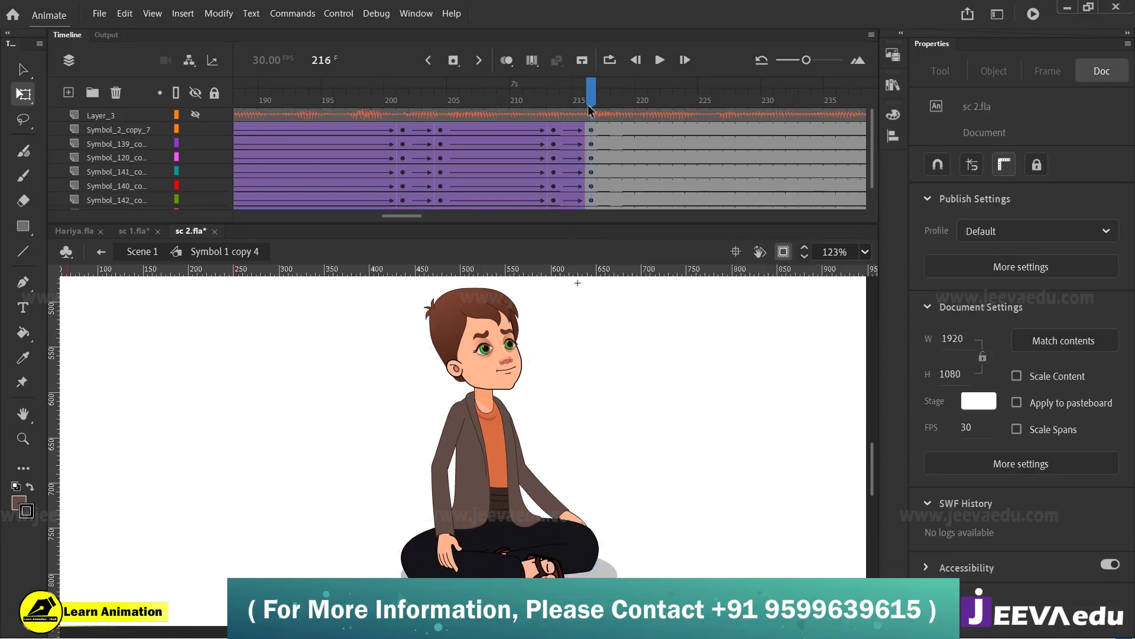
key("v")
left_click_drag(373, 354, 590, 558)
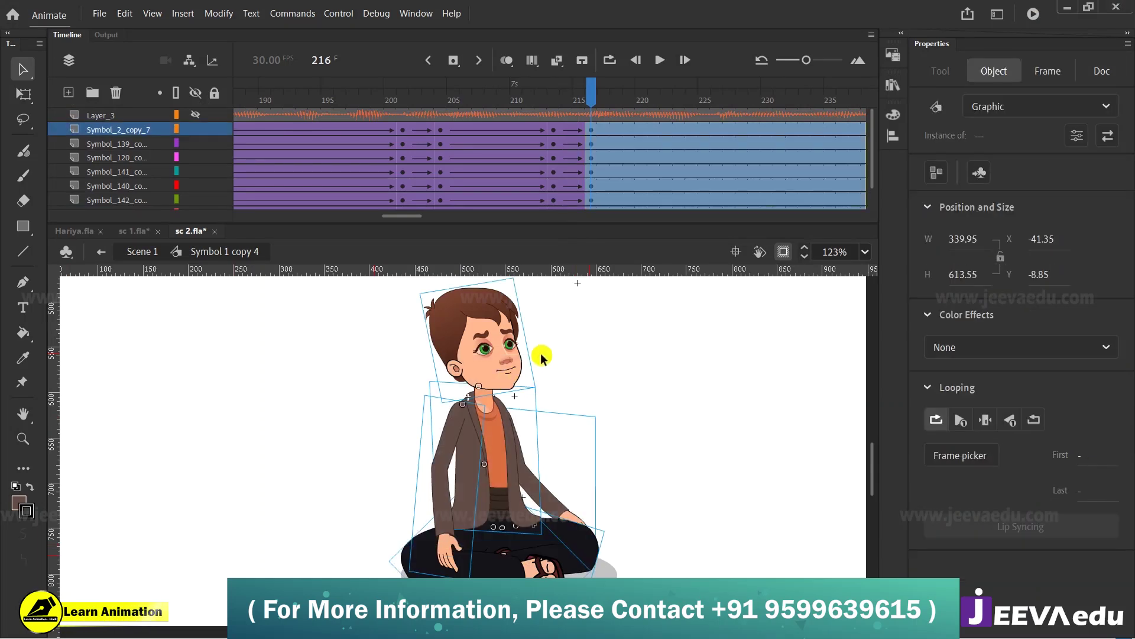
scroll(561, 361, "up", 1)
key("q")
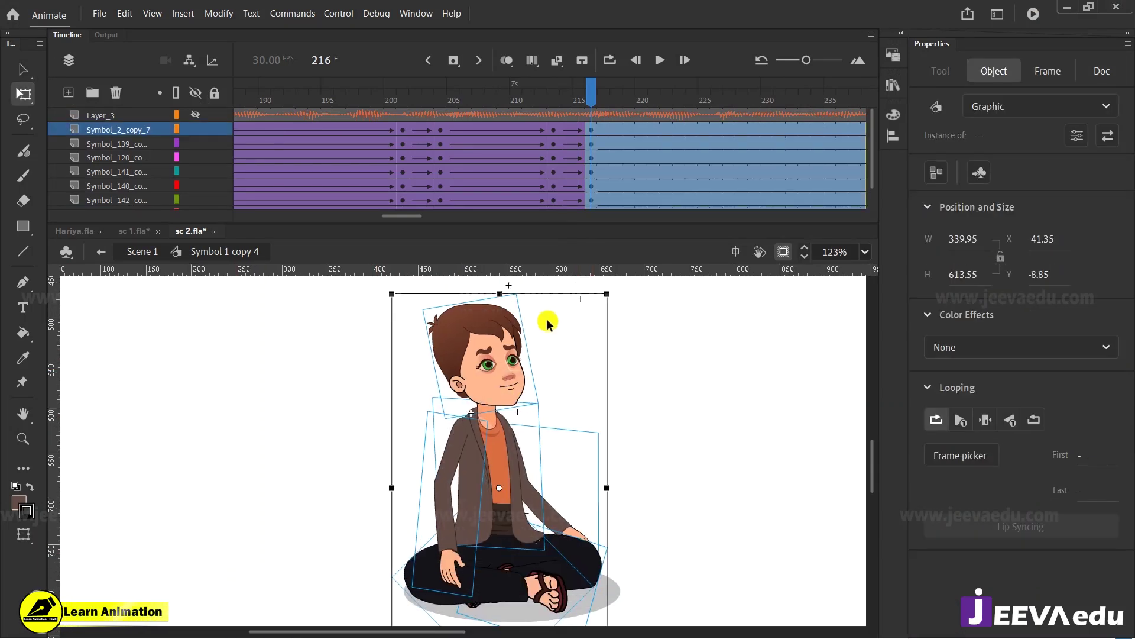
left_click_drag(552, 297, 558, 297)
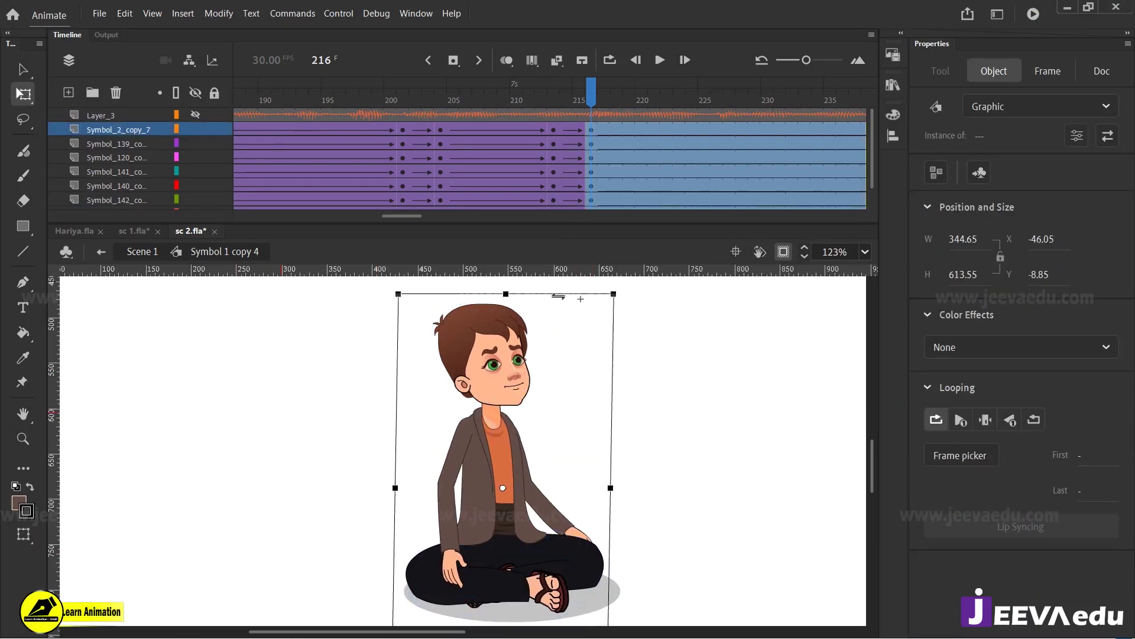
Step: Replay the boy's movement from about frame 198 to check the settling lean at frame 216
left_click_drag(591, 98, 367, 120)
key("Return")
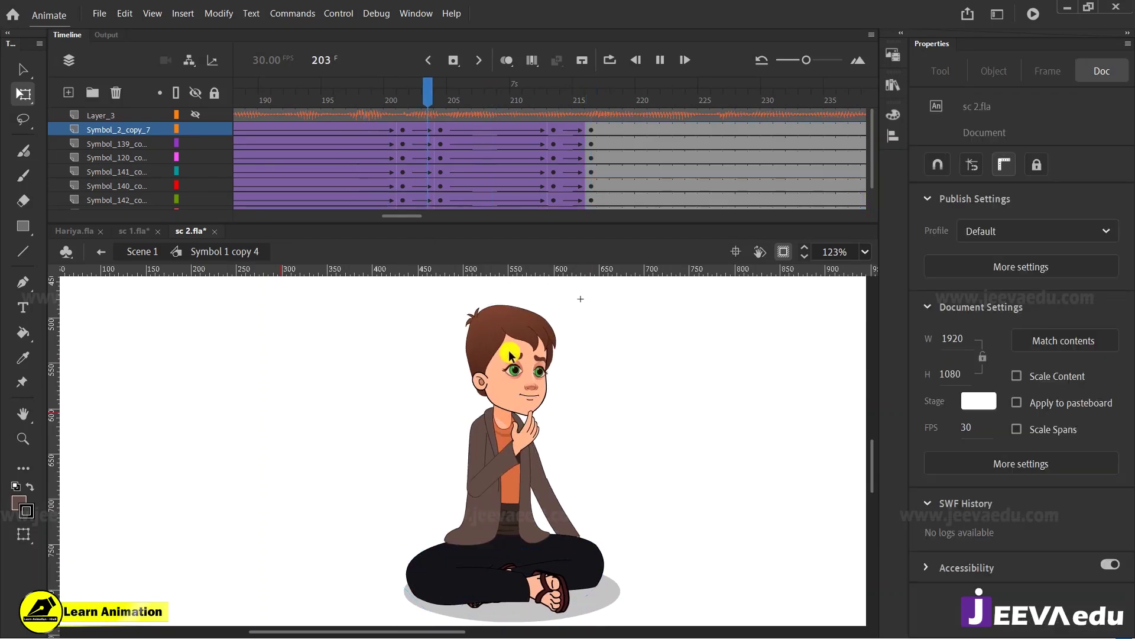
left_click_drag(624, 100, 362, 150)
key("Return")
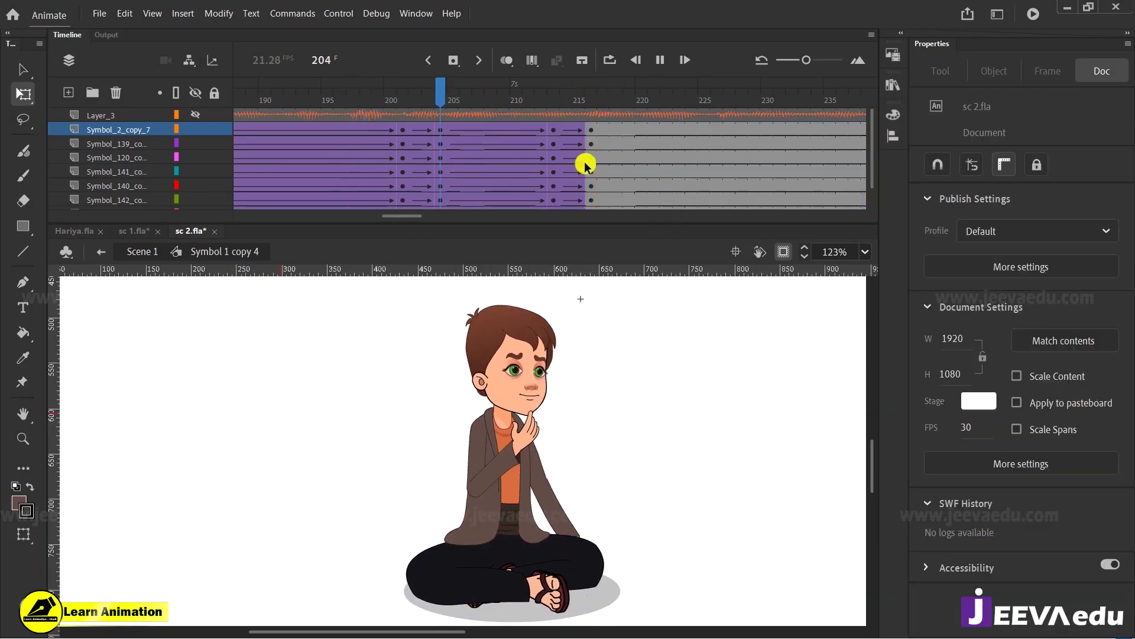
key("Return")
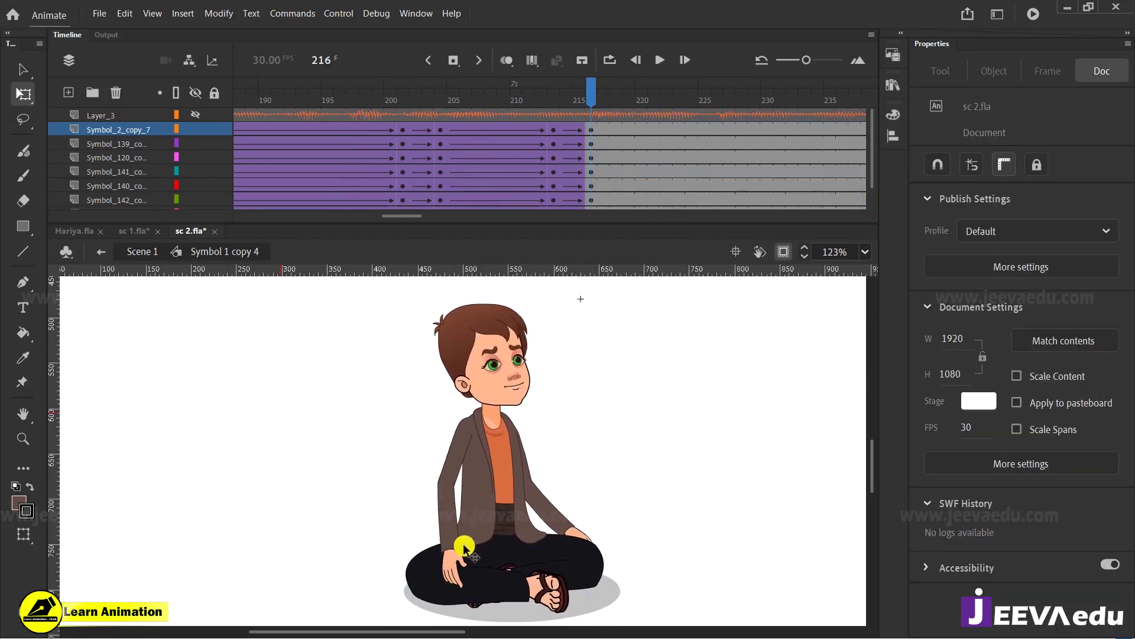
Step: Rotate the near arm, Symbol 2 copy 13, slightly counterclockwise about the shoulder at frame 216 and preview the movement
left_click(444, 570)
left_click_drag(473, 612, 480, 616)
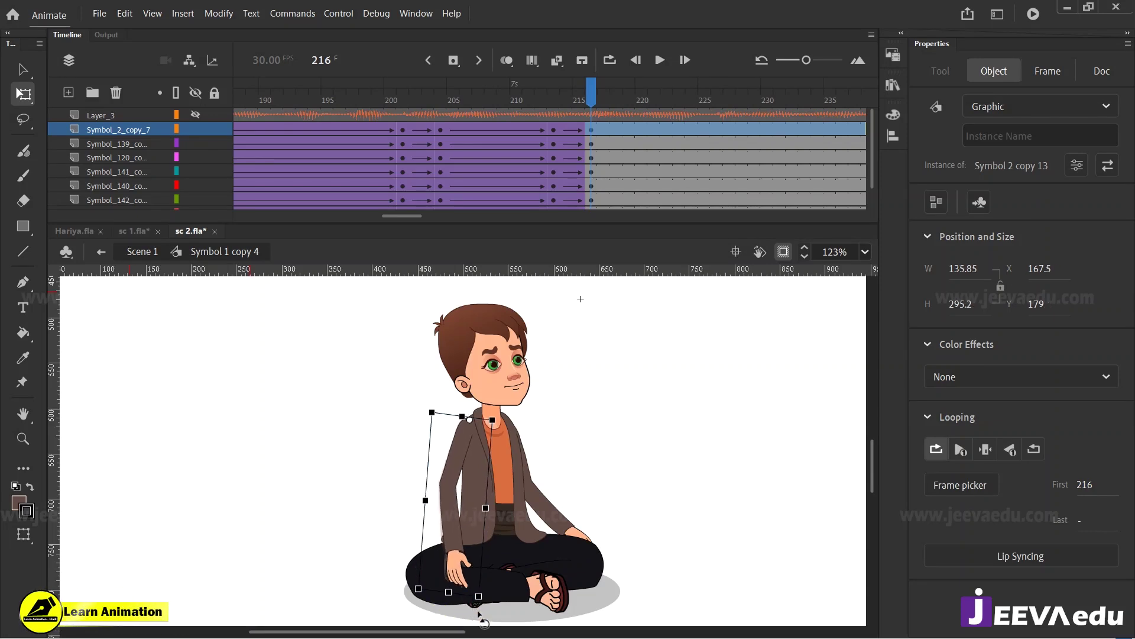
left_click_drag(566, 95, 362, 117)
key("Return")
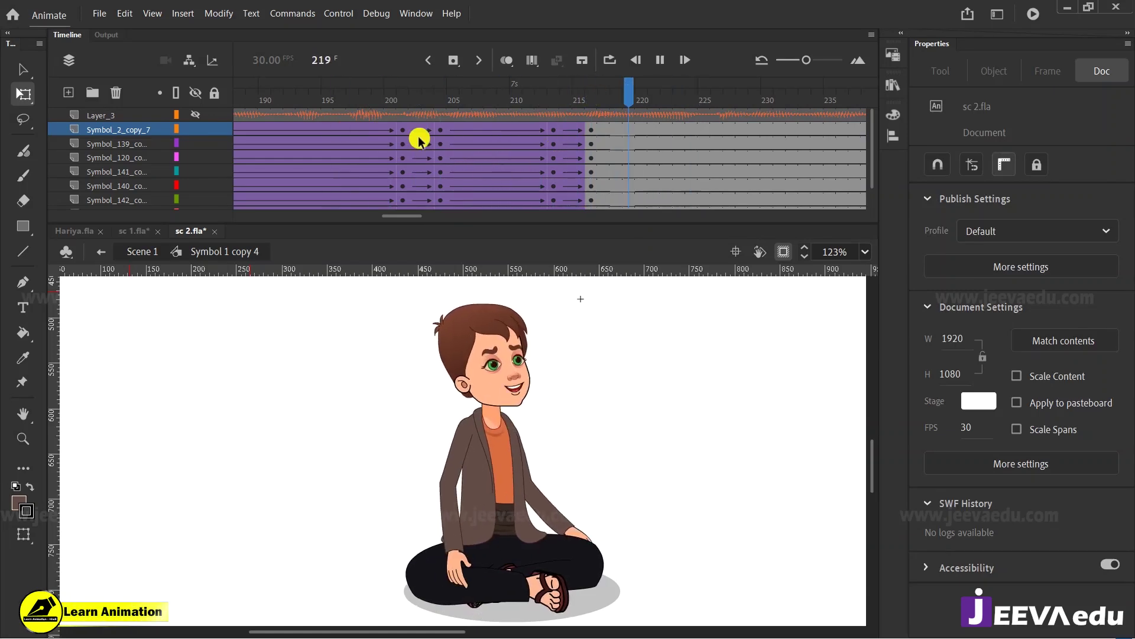
Step: Rotate the near arm slightly back clockwise at frame 216 and replay the movement from frame 200
left_click(589, 128)
left_click(484, 599)
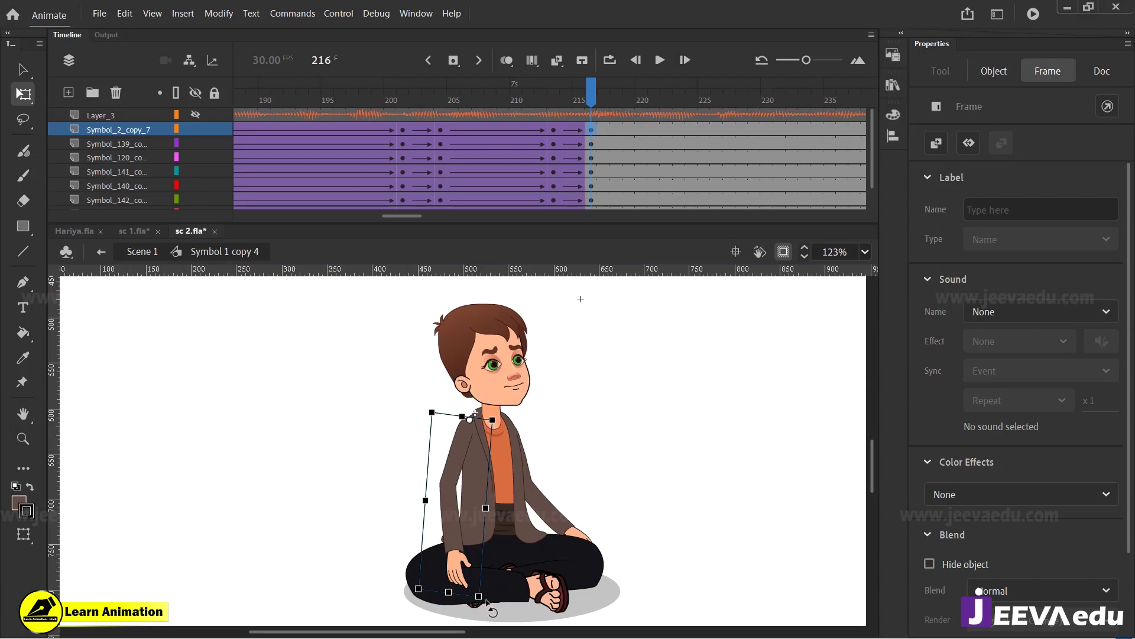
left_click_drag(485, 603, 482, 607)
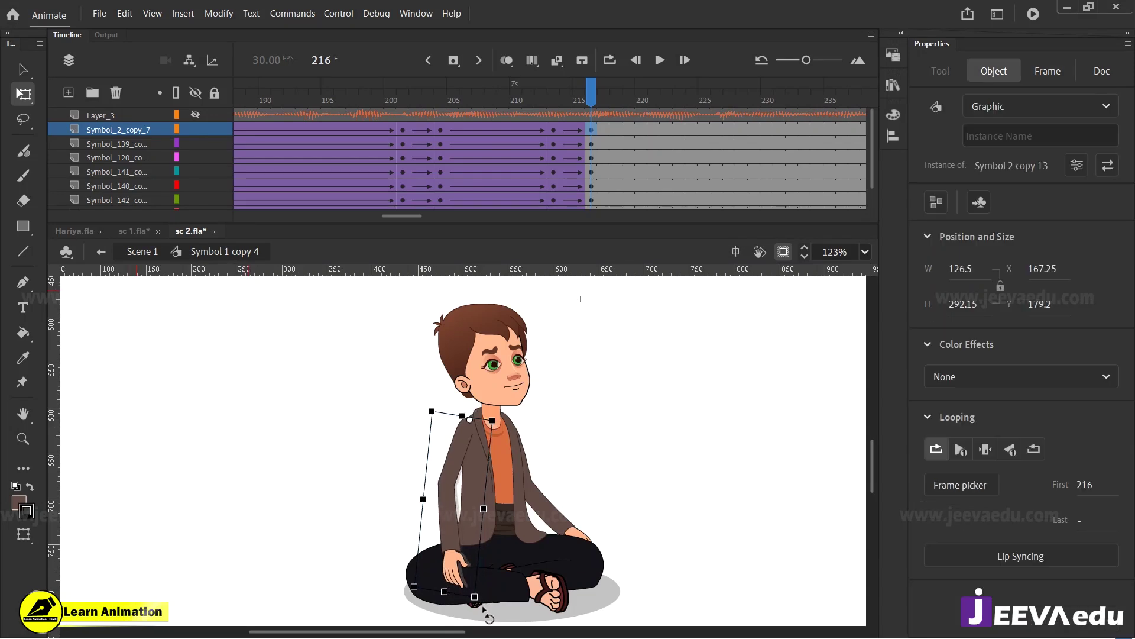
left_click_drag(564, 109, 387, 126)
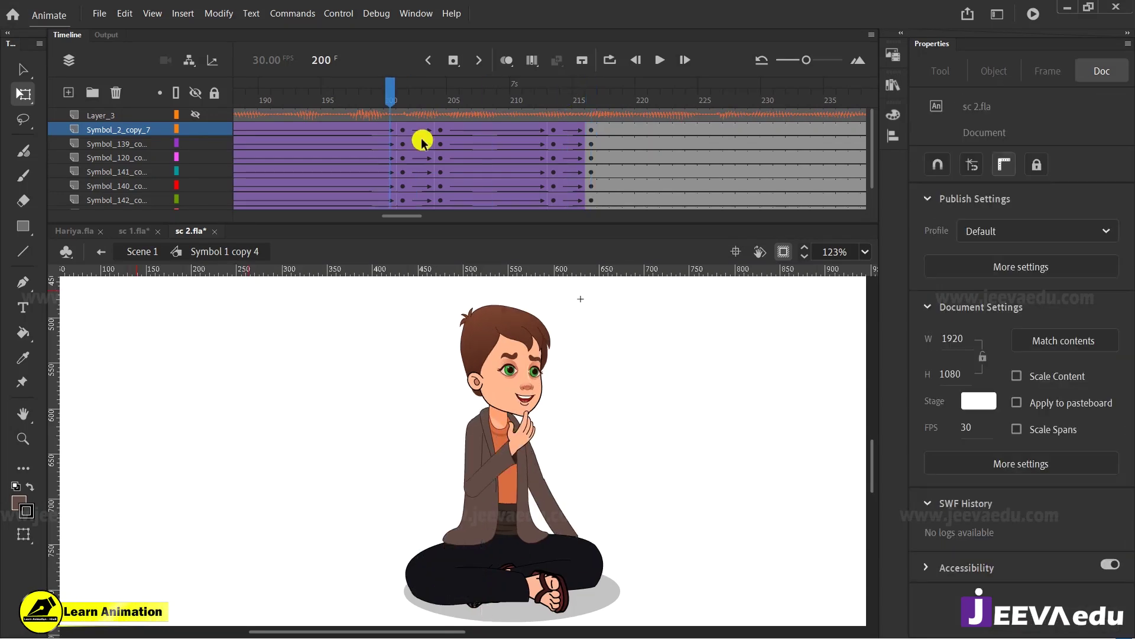
key("Return")
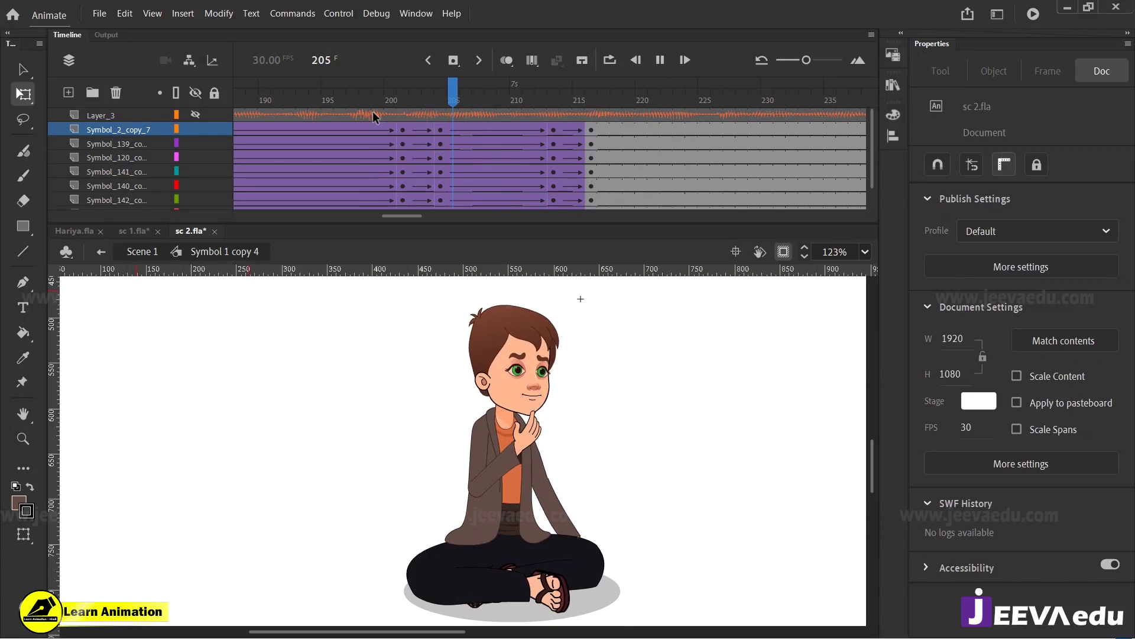
left_click_drag(680, 107, 516, 147)
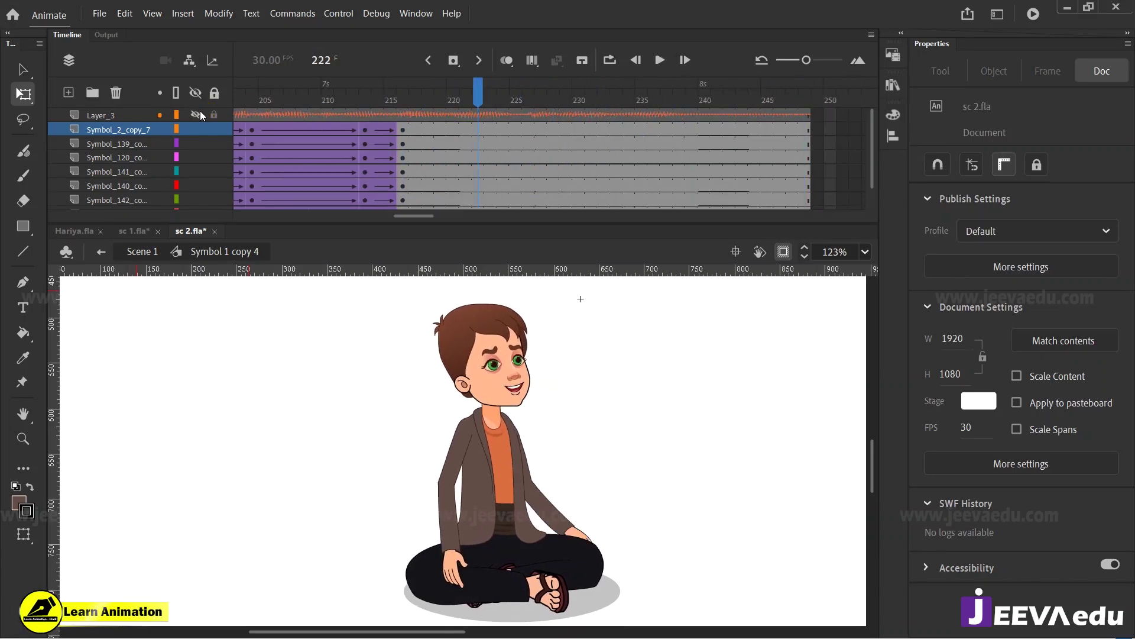
Step: Show the sound layer, Layer_3, and examine the remaining talking frames after frame 216 against the audio
left_click(330, 112)
left_click(263, 102)
key("Return")
key("Return")
left_click(730, 103)
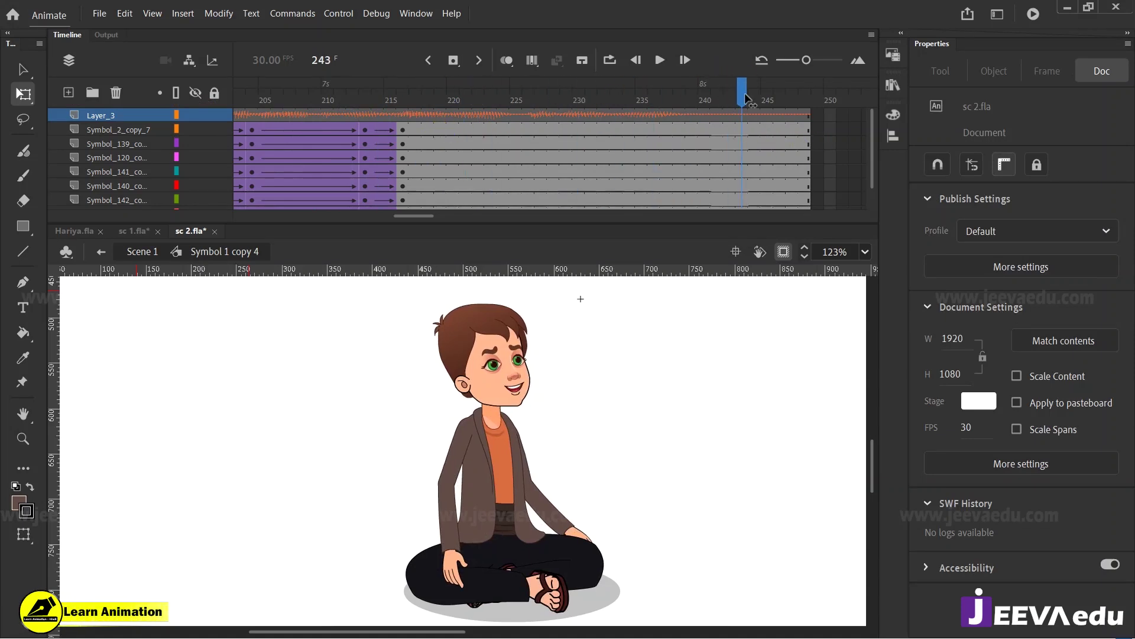
left_click_drag(640, 115, 696, 135)
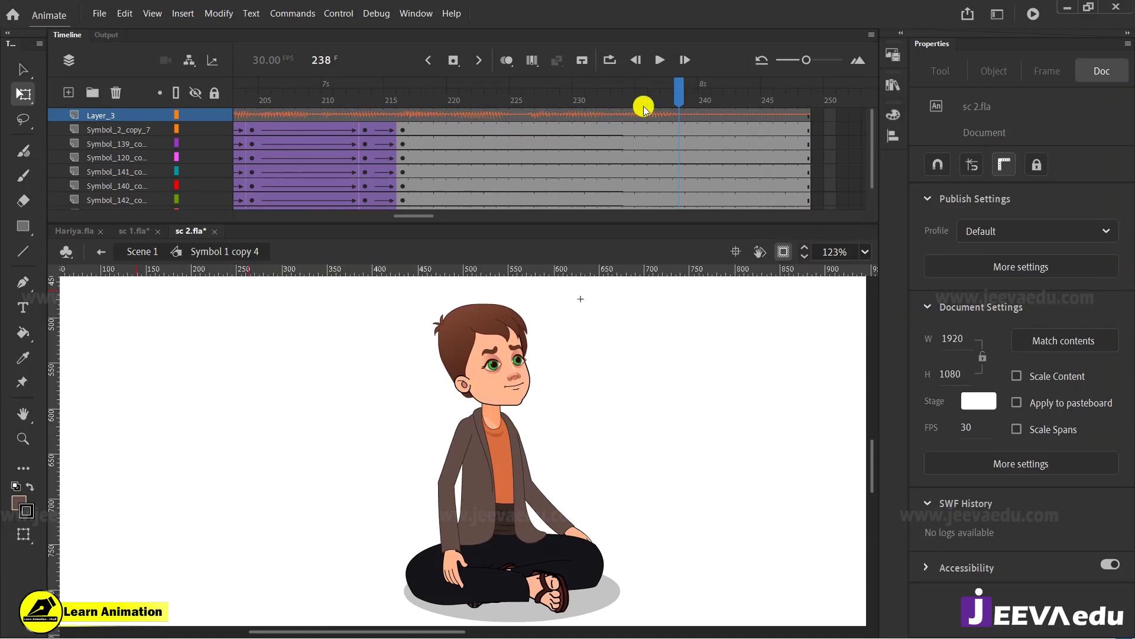
Step: Inspect the nested mouth layers inside the head symbol, Symbol 139 copy 5, at frame 216 and return to Symbol 1 copy 4
left_click(407, 152)
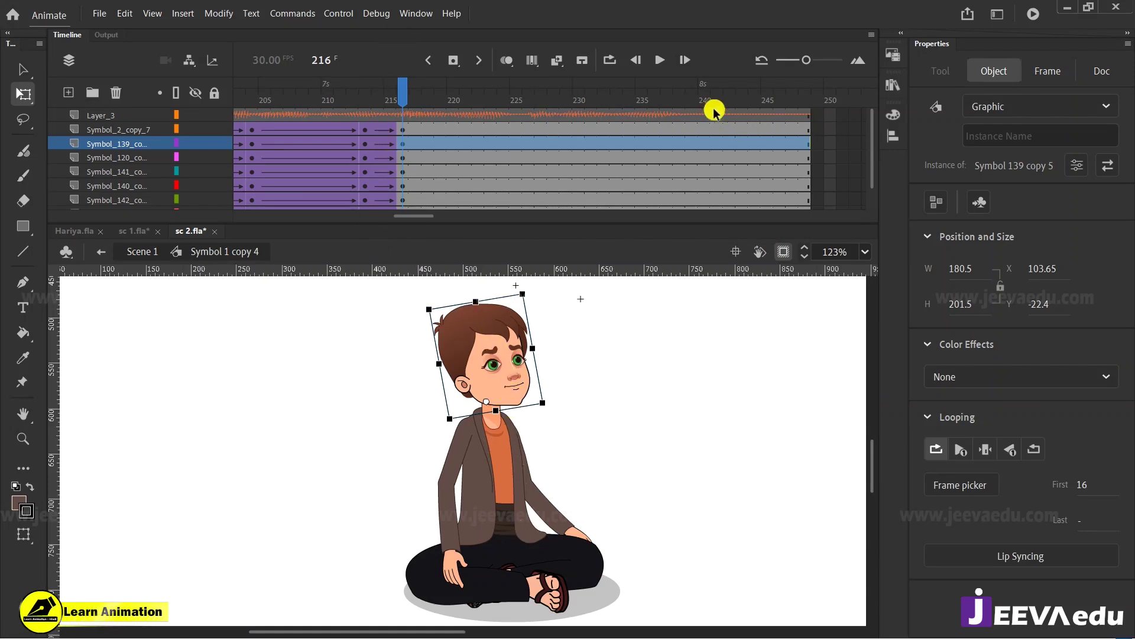
double_click(484, 345)
left_click(273, 214)
left_click_drag(502, 228, 363, 225)
double_click(497, 374)
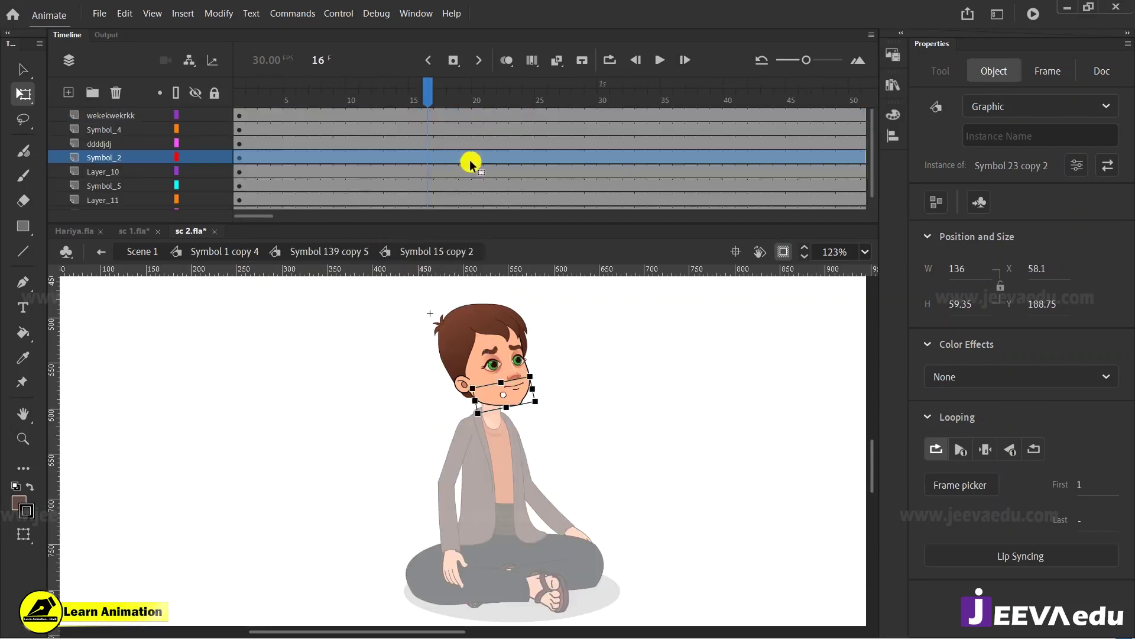
mouse_move(258, 218)
left_mouse_down()
mouse_move(477, 223)
mouse_move(260, 237)
left_mouse_up()
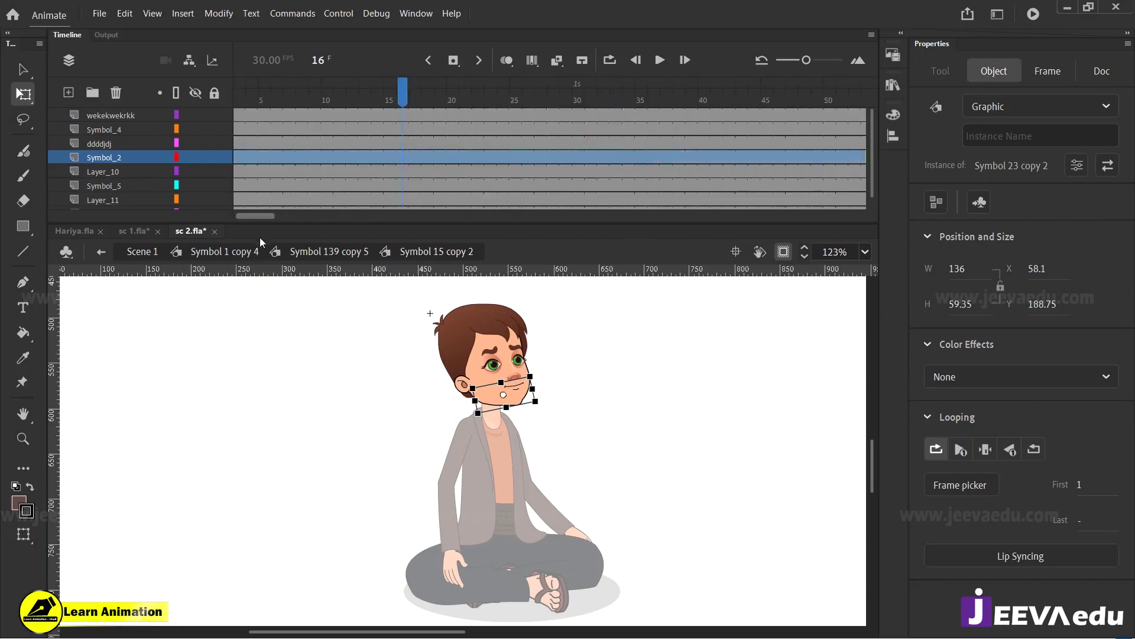
left_click(193, 251)
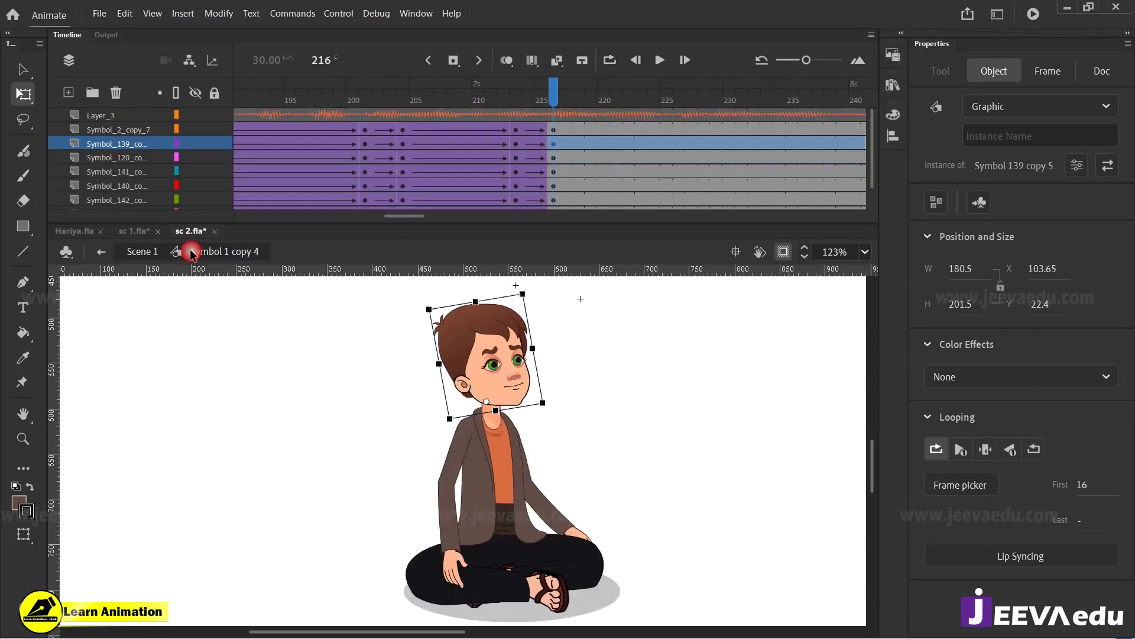
Step: Synchronize the symbols across all frames of Symbol 1 copy 4 and check the head's mouth from frame 216
right_click(565, 174)
left_click(606, 447)
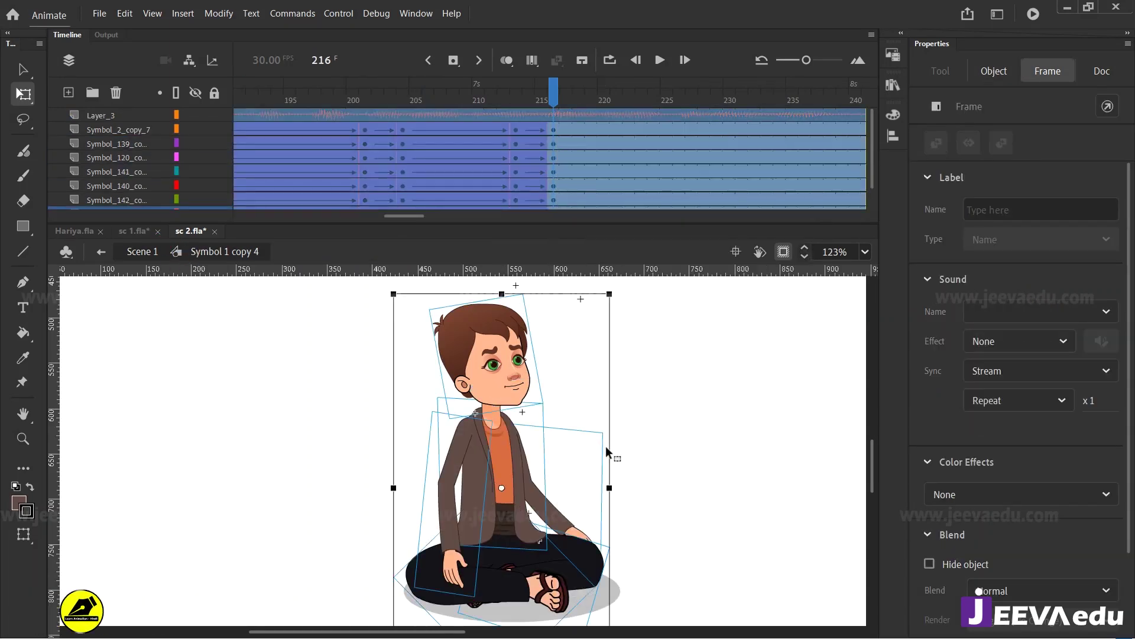
right_click(571, 148)
left_click(622, 515)
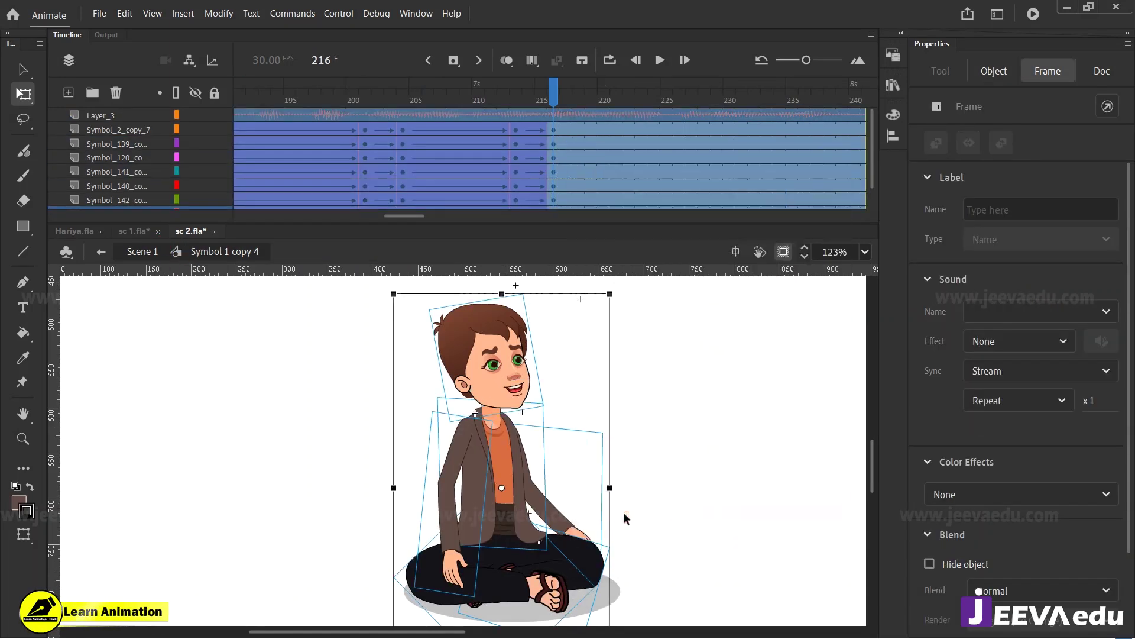
left_click(555, 91)
left_click(512, 381)
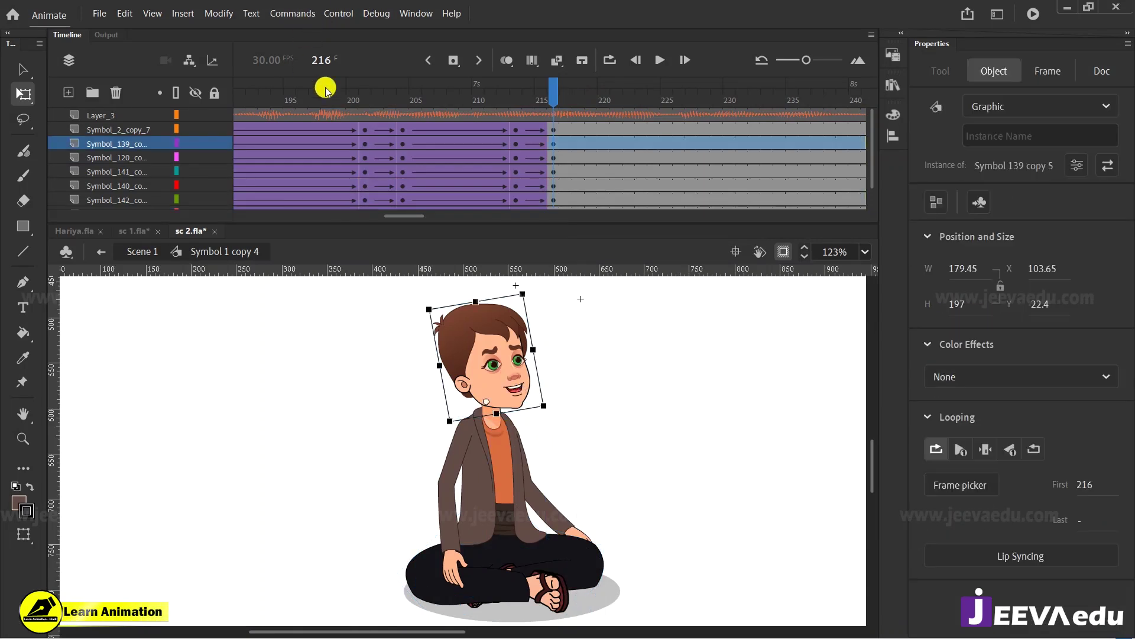
left_click_drag(606, 98, 497, 142)
left_click(582, 432)
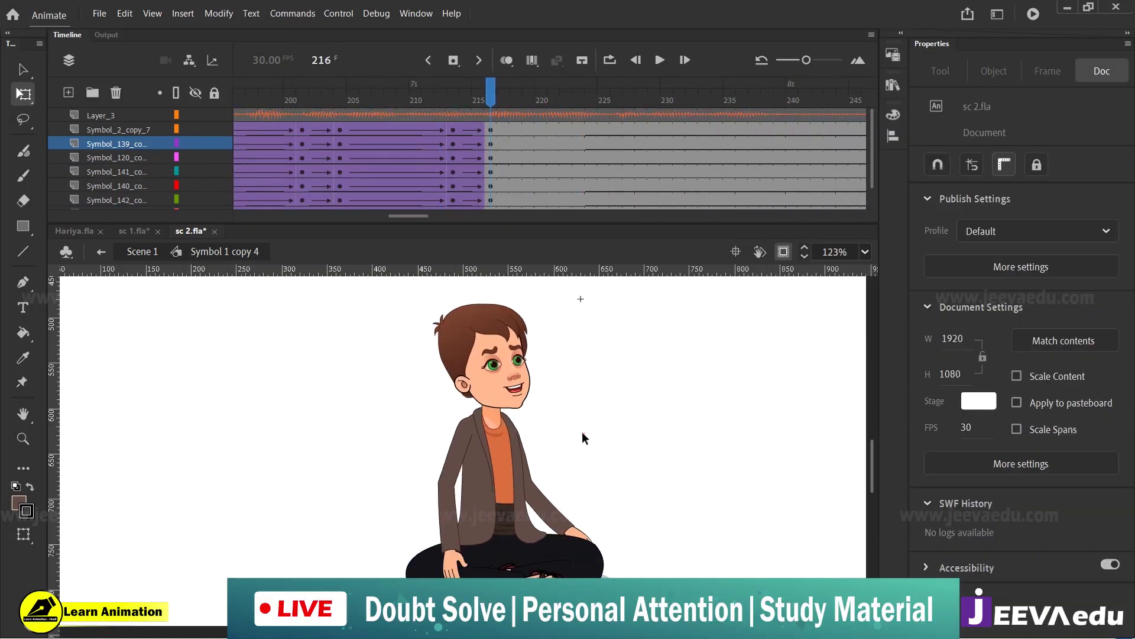
Step: Extend the three layers inside the torso symbol, Symbol 120 copy 5, out to frame 269 and return to Symbol 1 copy 4
left_click(482, 508)
double_click(482, 510)
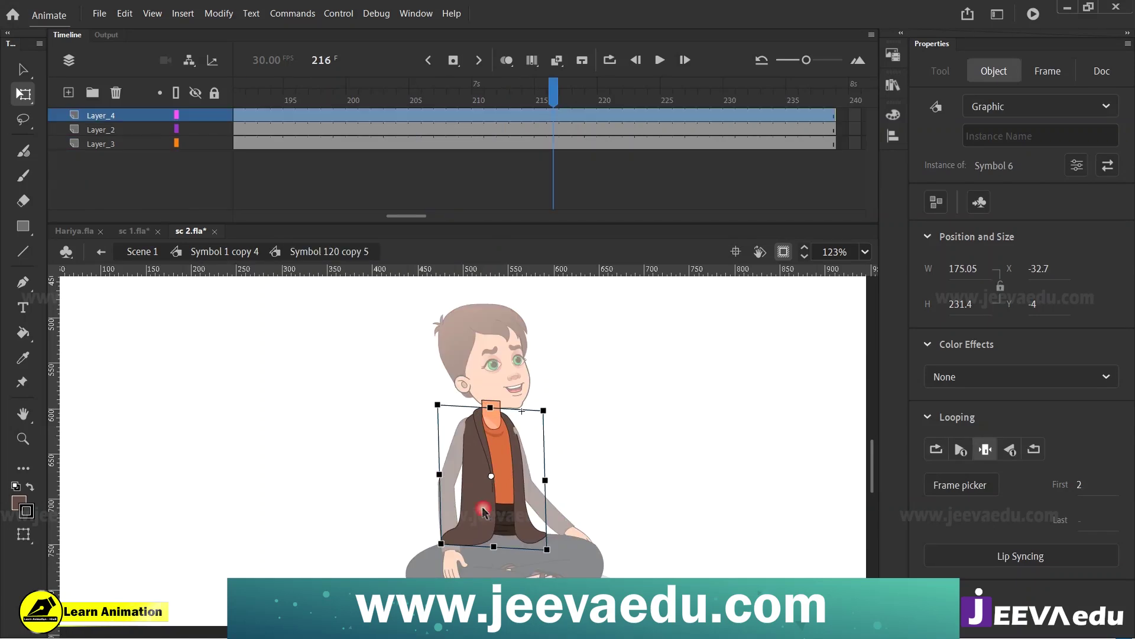
left_click_drag(396, 216, 430, 220)
left_click_drag(456, 123, 735, 175)
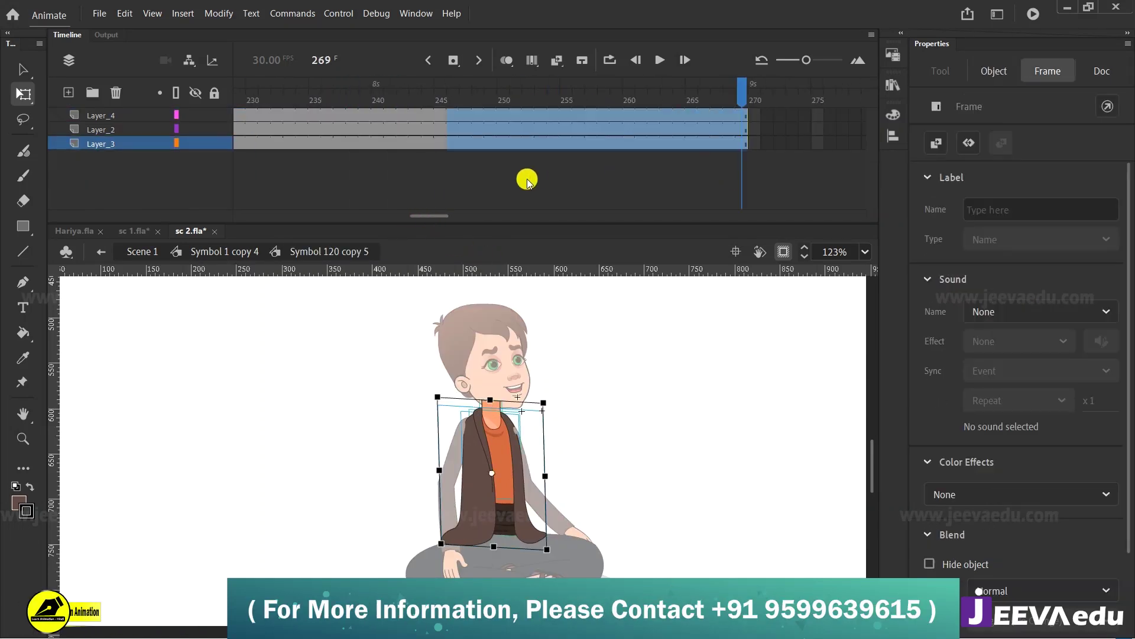
key("F5")
left_click(193, 254)
Step: Replay the talking from frame 216 and remove the frames after frame 242 on all layers
left_click_drag(552, 98, 428, 165)
key("Return")
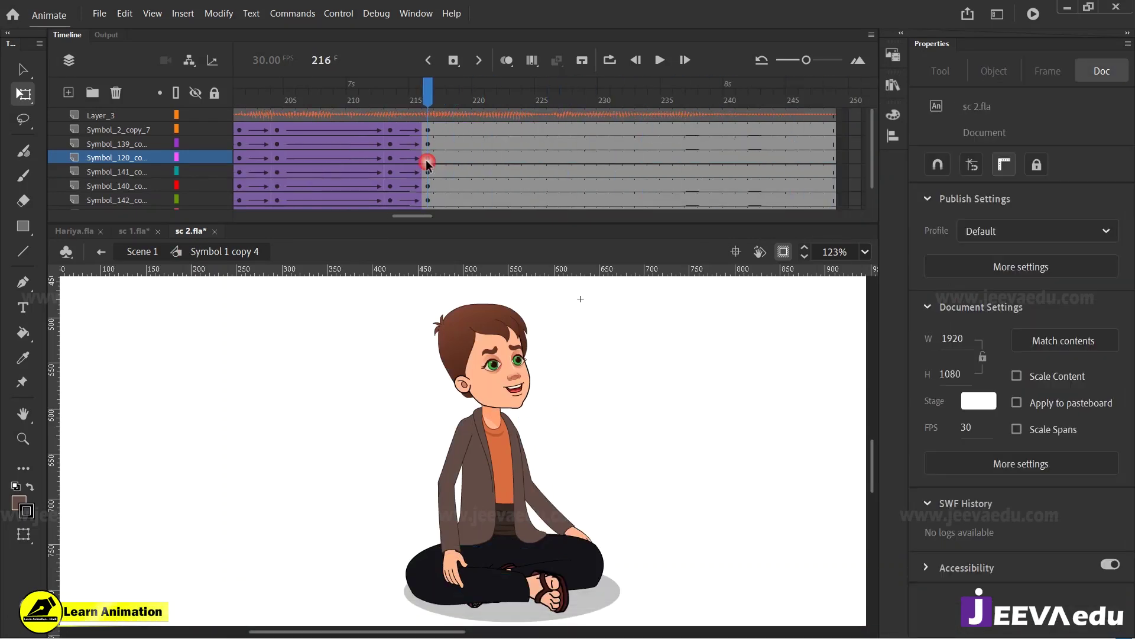
key("Return")
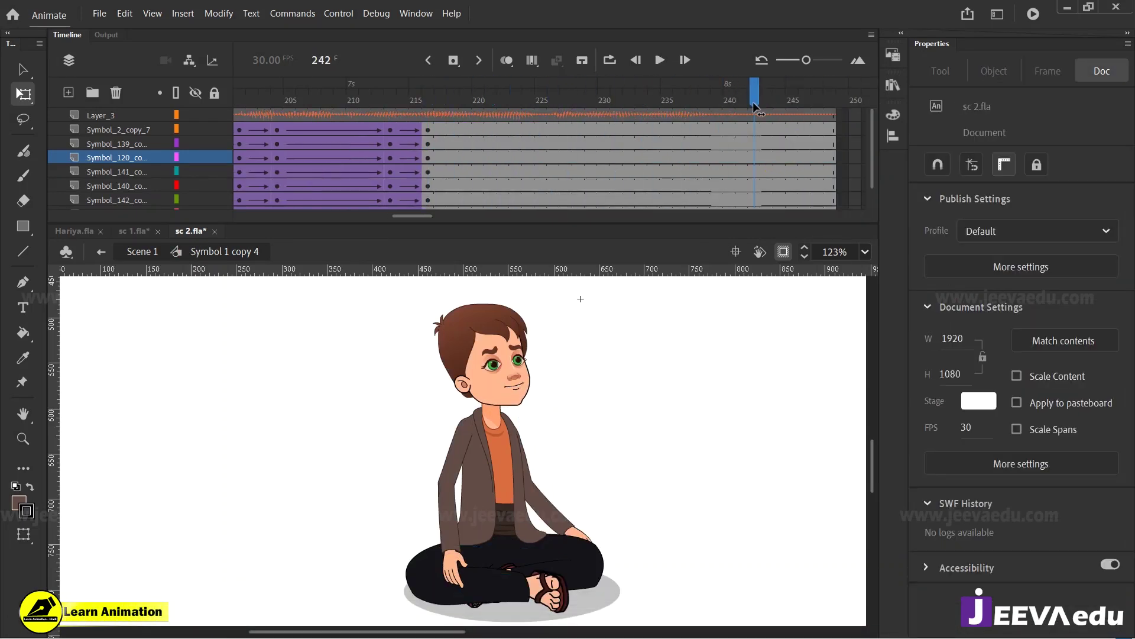
left_click_drag(754, 102, 708, 129)
left_click_drag(769, 111, 857, 268)
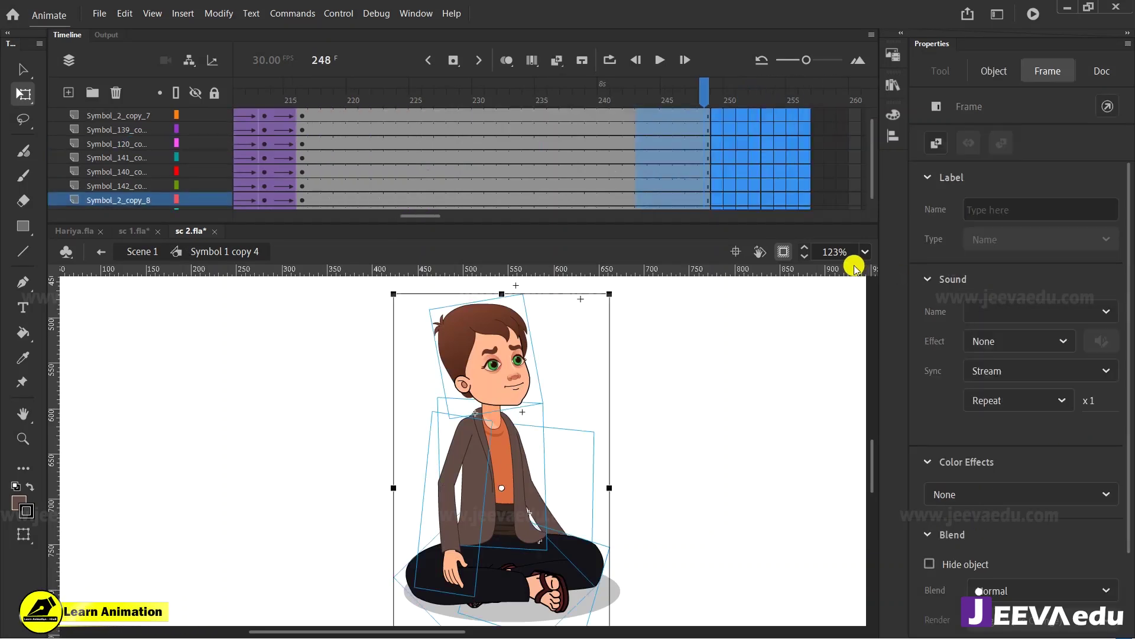
key("shift+F5")
Step: Add keyframes at frame 242 on the boy's layers and create classic tweens from frame 216 with Classic Ease-Out 100
left_click_drag(627, 93, 633, 247)
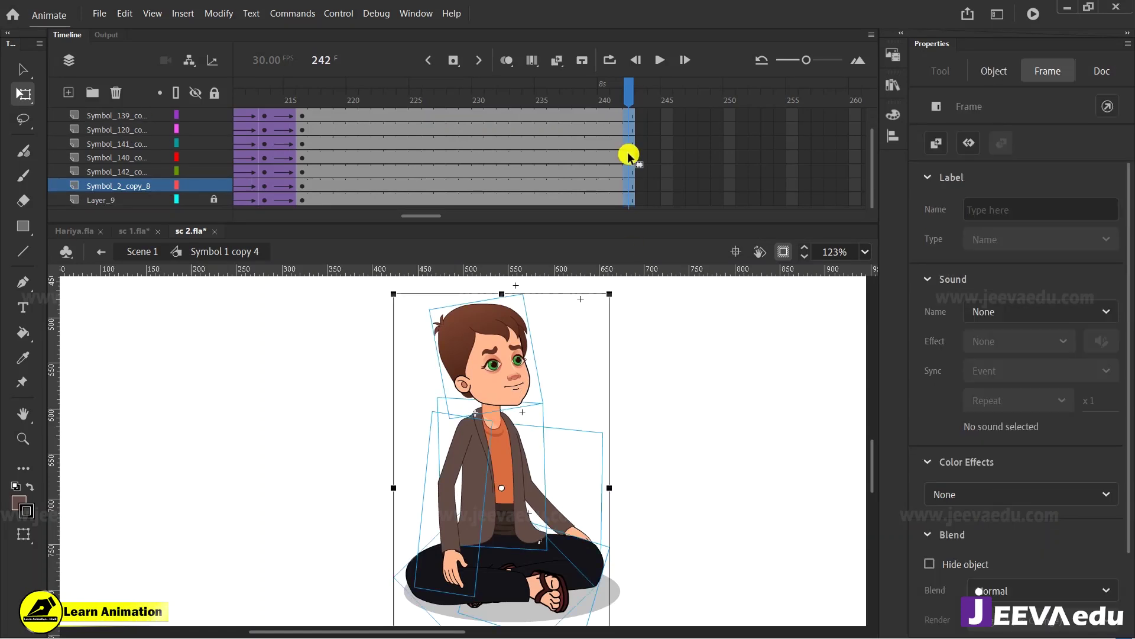
left_click_drag(589, 116, 502, 200)
right_click(516, 196)
left_click(604, 200)
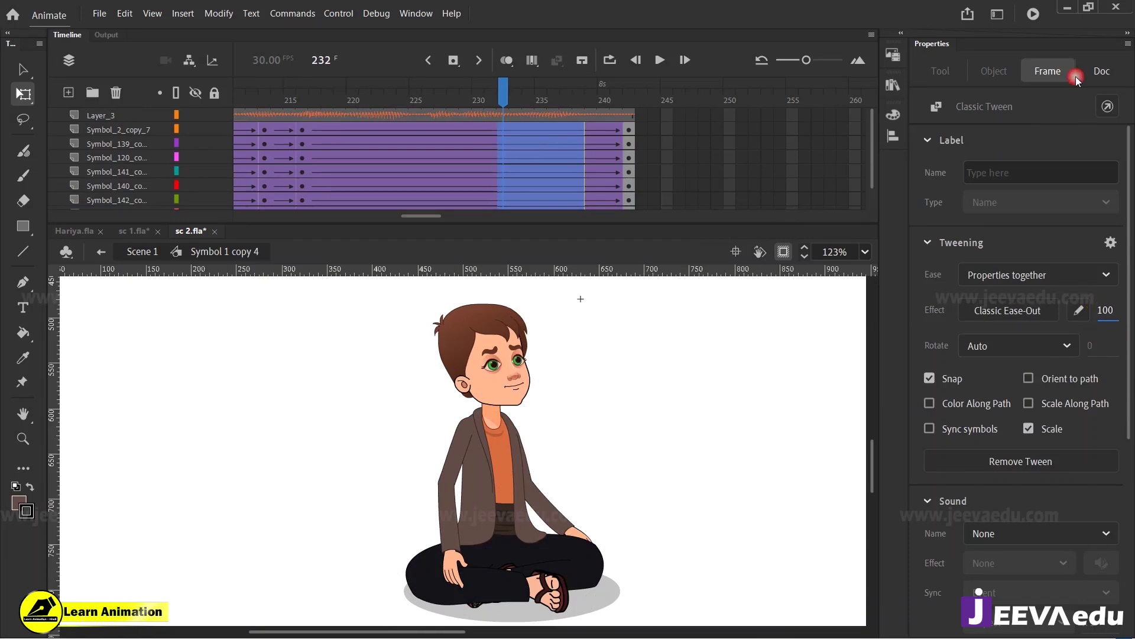
left_click(417, 102)
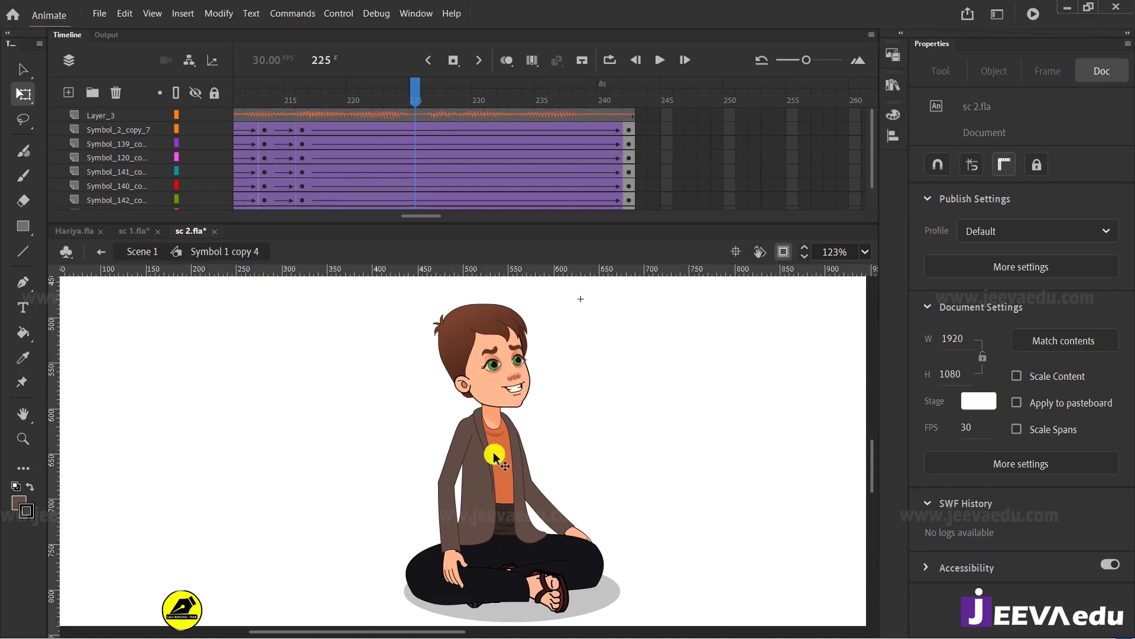
Step: Rotate the boy's upper body slightly clockwise at frame 242 to lean it forward
left_click_drag(386, 102, 626, 241)
left_click(639, 130)
left_click(641, 158)
left_click_drag(541, 298, 547, 297)
left_click(581, 359)
Step: Lean the boy's head and upper body further clockwise at frame 242 and preview the movement
left_click_drag(391, 316, 583, 468)
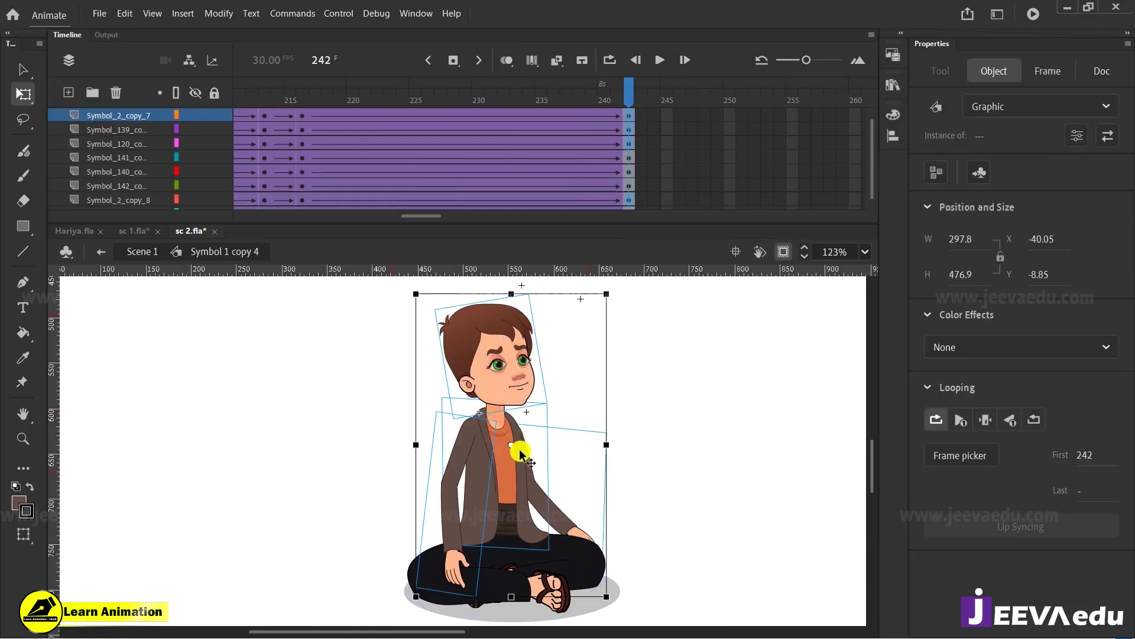
left_click_drag(549, 294, 555, 320)
left_click(578, 297)
left_click(552, 299)
left_click_drag(597, 102, 629, 145)
Step: Rotate the upper body slightly back counterclockwise at frame 242 and check the lean
left_click_drag(393, 298, 560, 455)
left_click_drag(547, 295, 539, 297)
left_click_drag(591, 100, 636, 184)
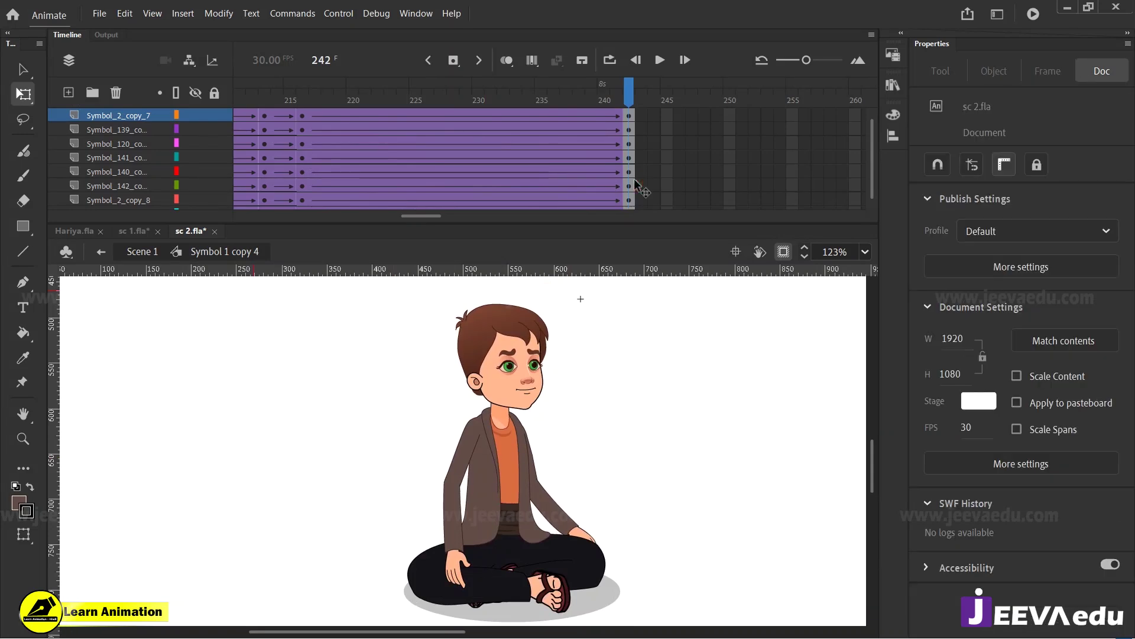
Step: Rotate the near arm, Symbol 2 copy 13, slightly clockwise at frame 242, select the far arm and preview the movement
left_click(462, 572)
left_click_drag(486, 601, 480, 604)
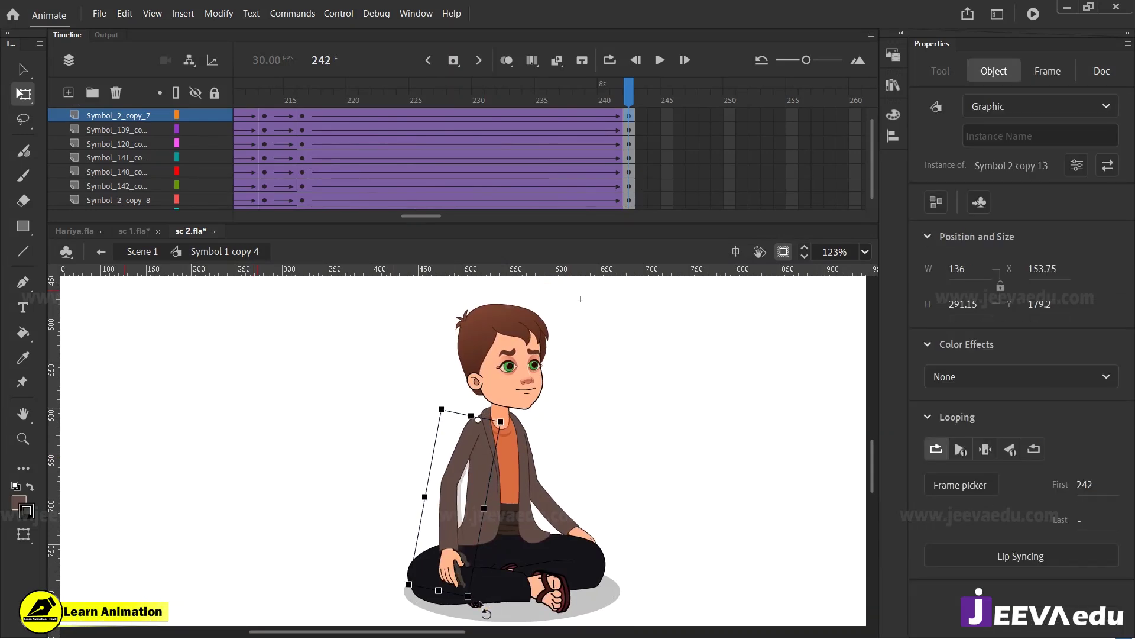
left_click(582, 535)
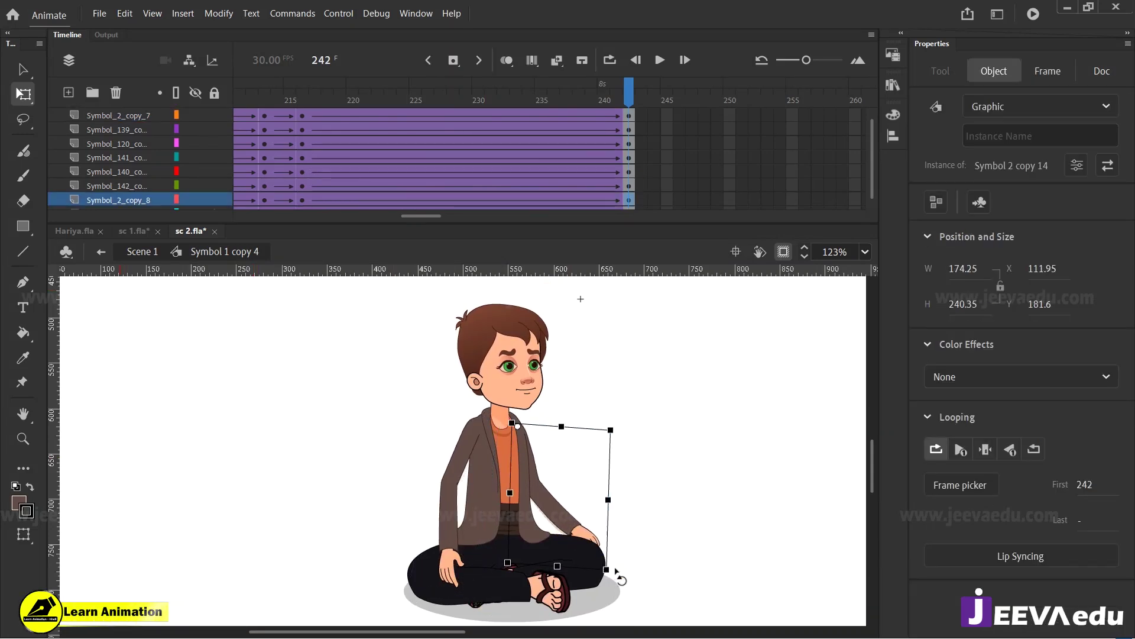
mouse_move(618, 93)
left_mouse_down()
mouse_move(412, 94)
mouse_move(628, 95)
left_mouse_up()
Step: Open the nested left eye symbol, 3-4 EYE LEFT copy 4, inside the boy's head at frame 216
left_click_drag(631, 160, 307, 152)
key("z")
left_click(474, 376)
key("v")
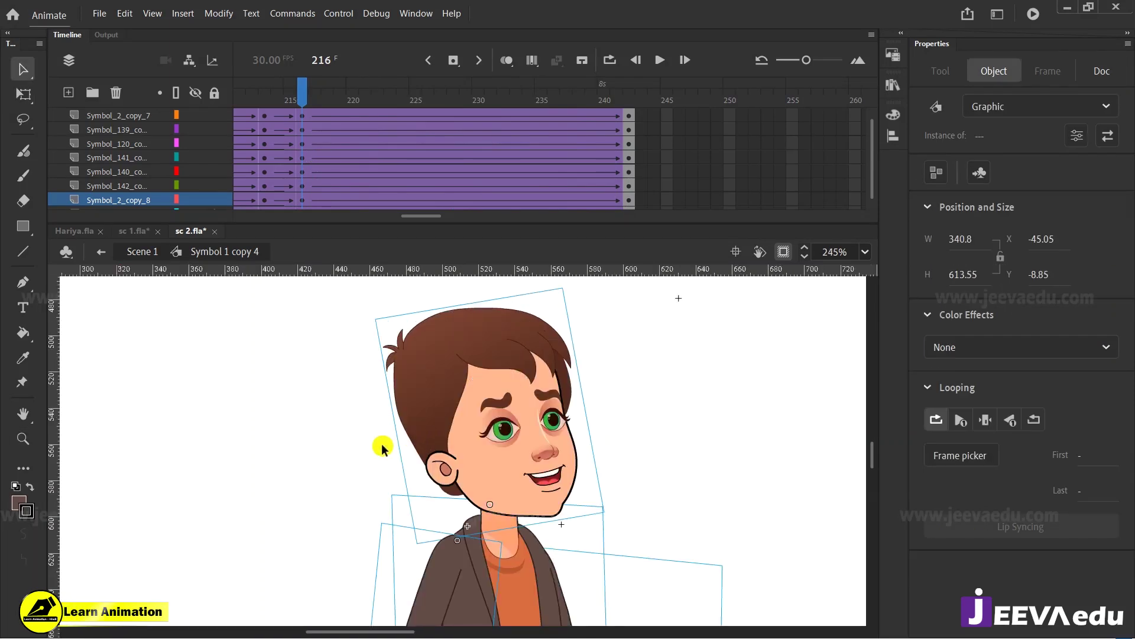
left_click(360, 455)
left_click(506, 430)
double_click(505, 437)
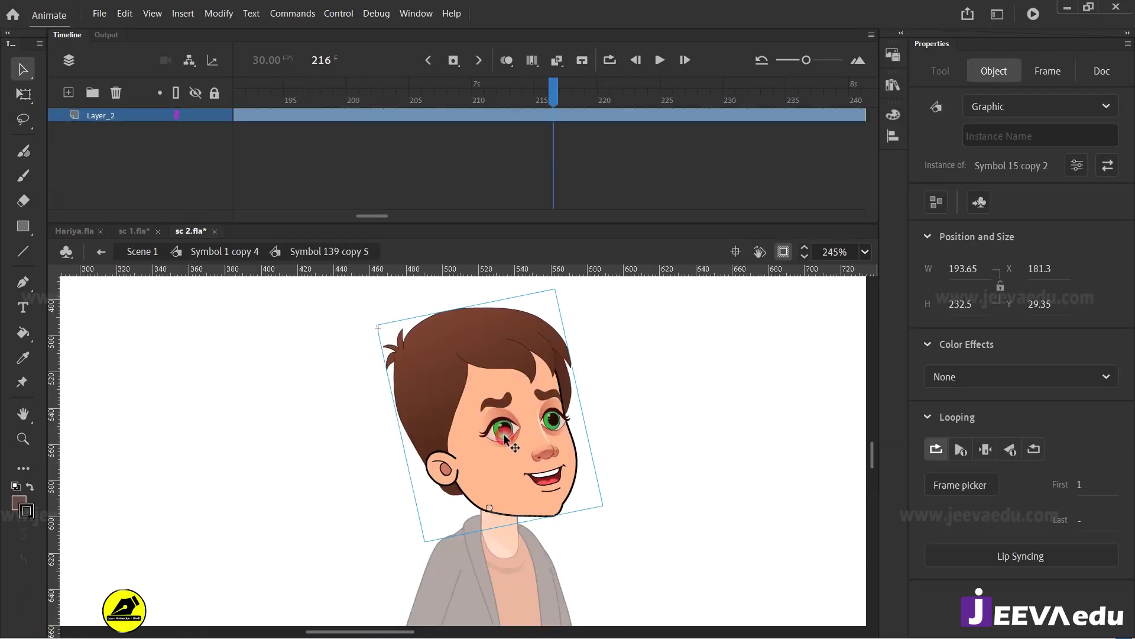
double_click(505, 438)
double_click(505, 438)
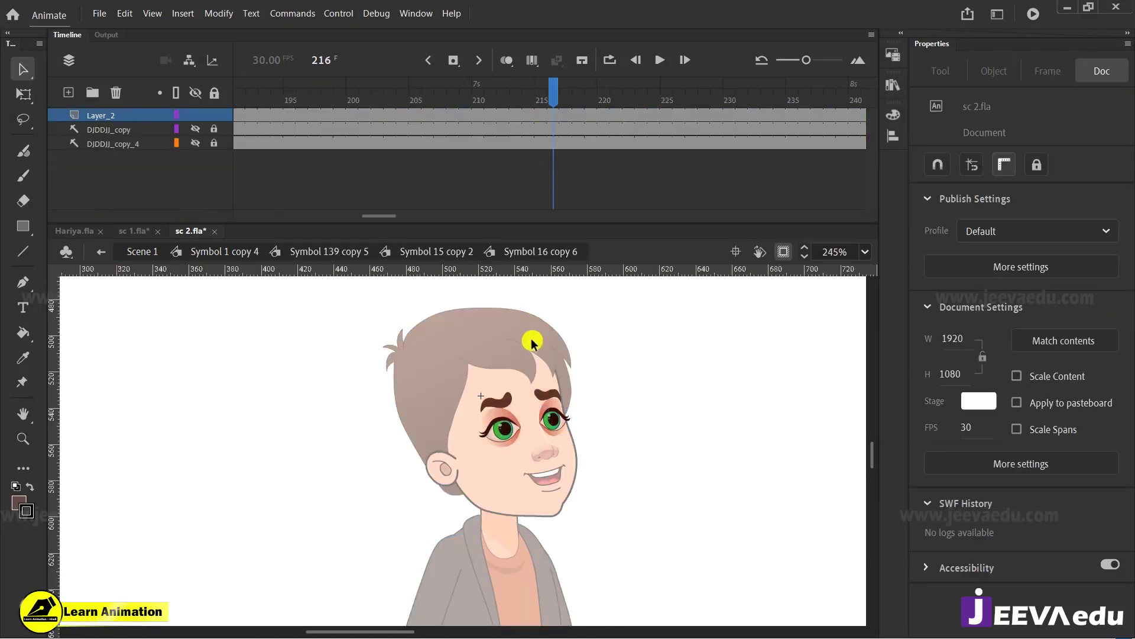
left_click(503, 431)
double_click(500, 438)
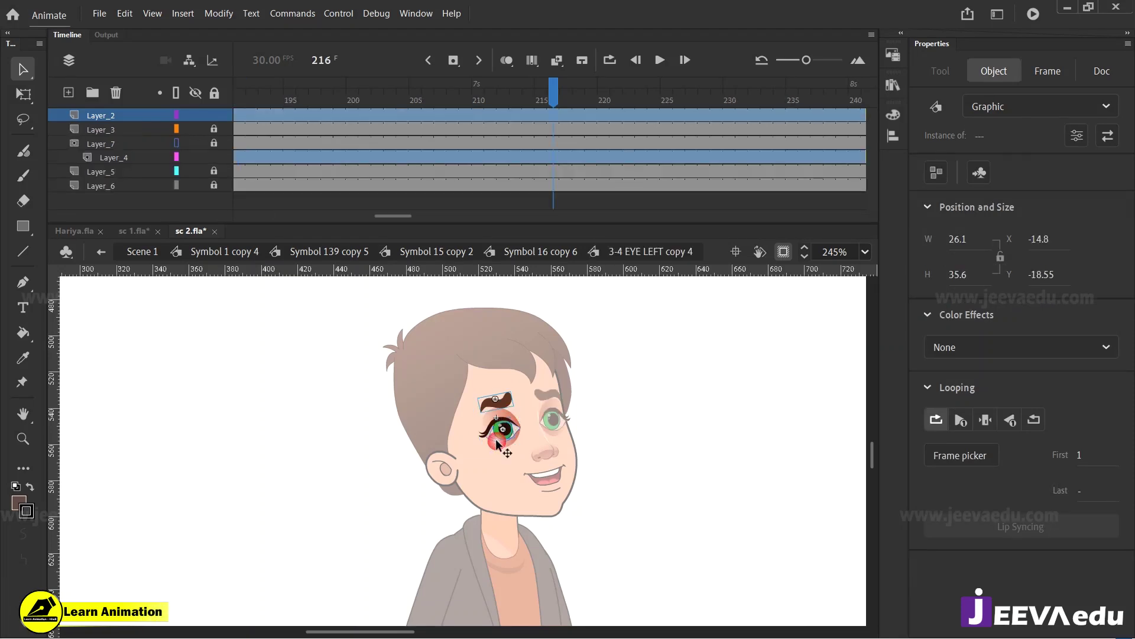
Step: Duplicate the left eye's blink keyframes from frames 160–168 to frames 212–220
left_click(556, 114)
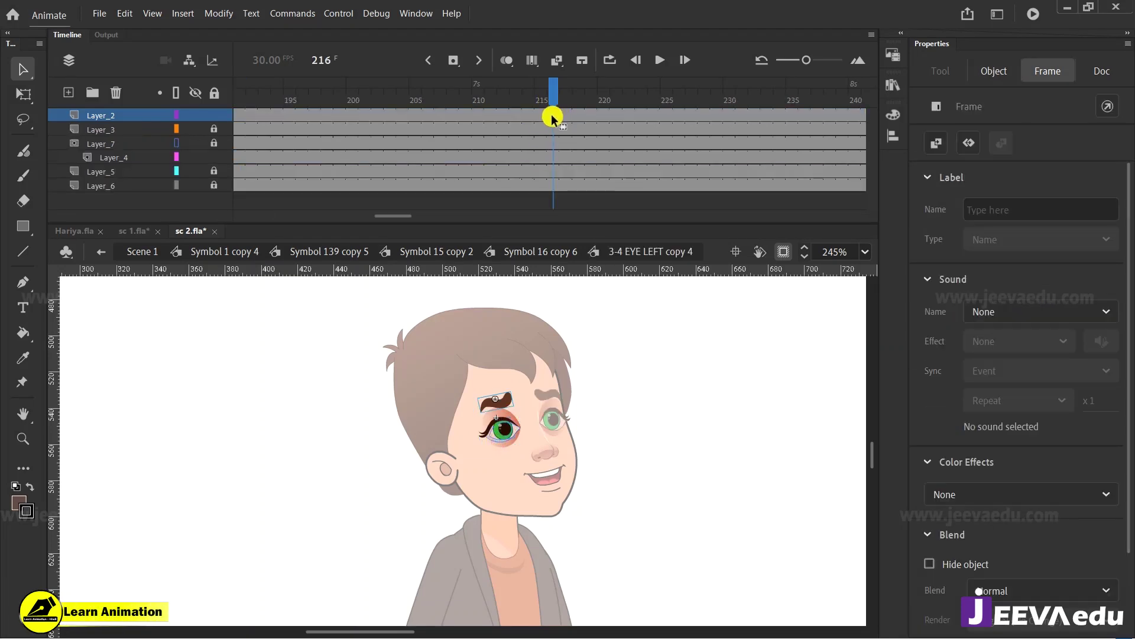
left_click_drag(554, 93, 440, 169)
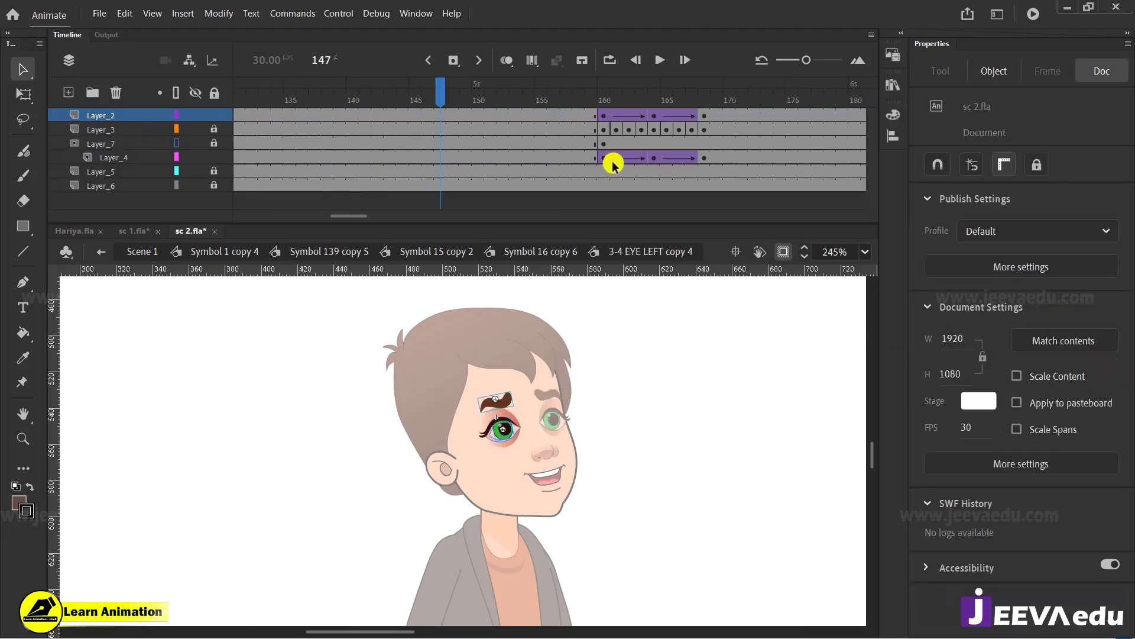
left_click_drag(605, 157, 805, 117)
Step: Duplicate the earlier blink keyframes inside the right eye symbol, 3-4 EYE RIGHT copy 4, to frames 212–220
double_click(550, 421)
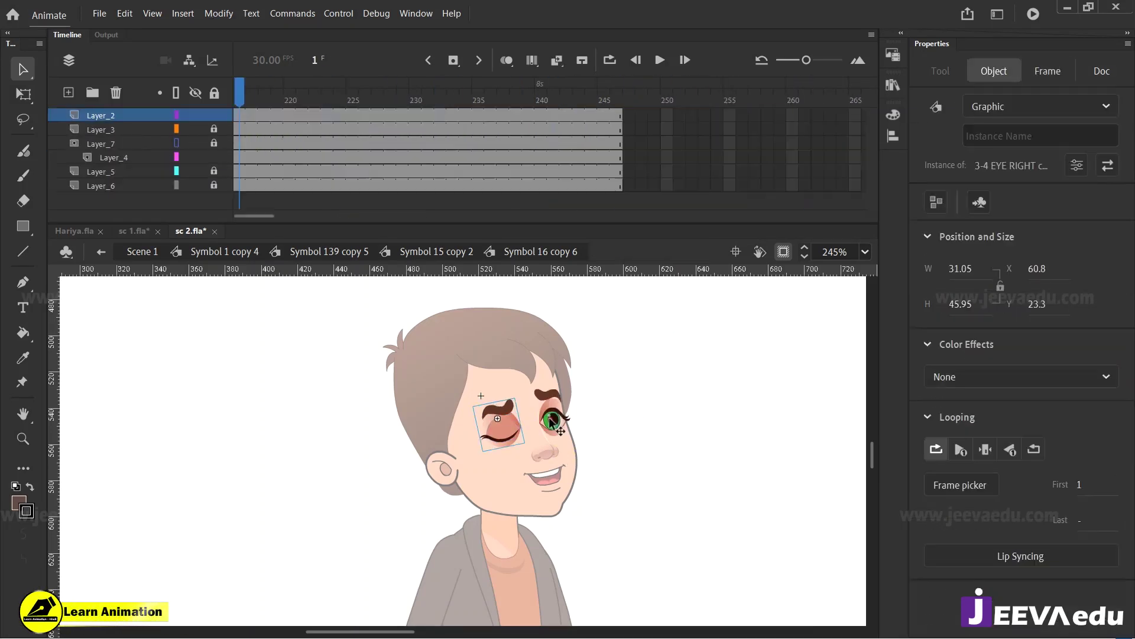
left_click(553, 117)
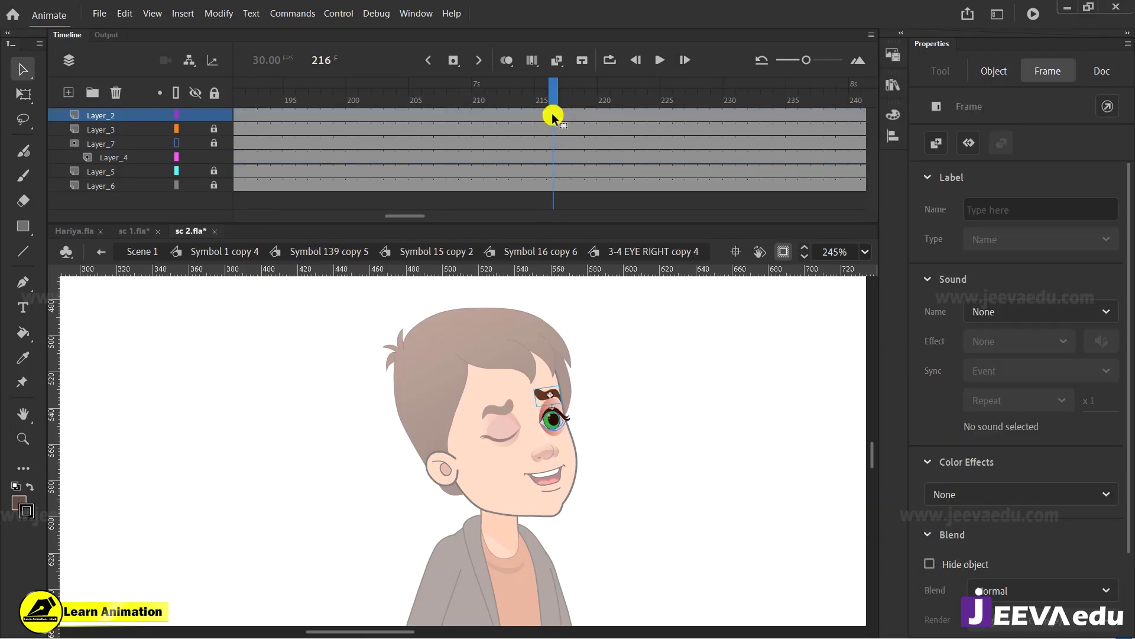
left_click_drag(410, 217, 381, 218)
left_click_drag(371, 161, 577, 120)
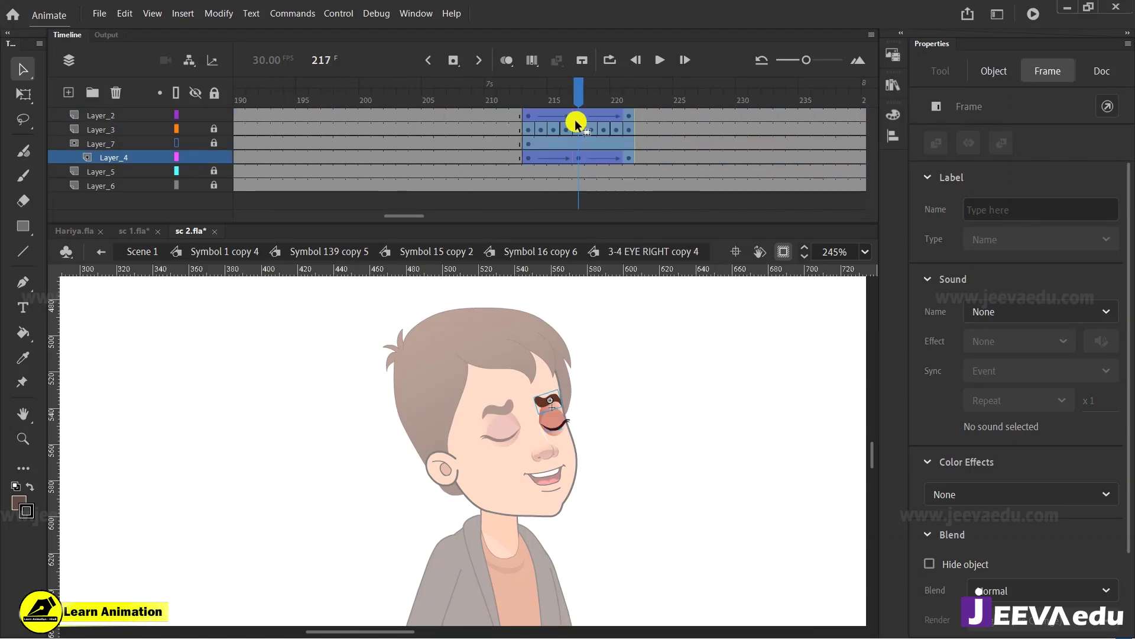
double_click(590, 383)
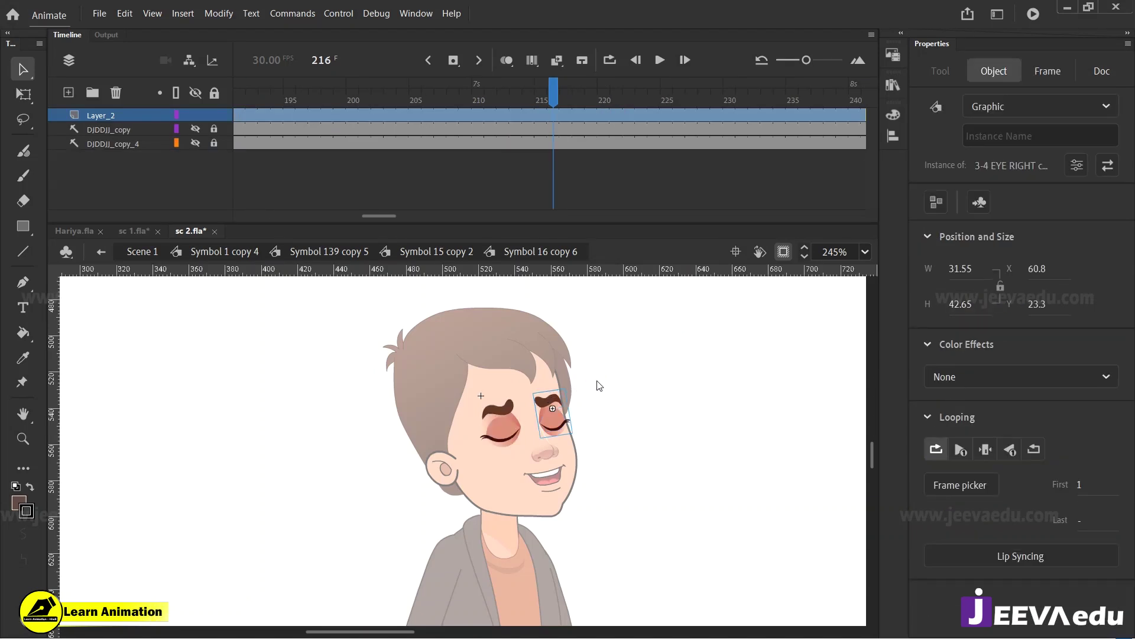
Step: Compare the blink timing in both eye symbols around frame 216, and examine the face up close in Symbol 1 copy 4
left_click(550, 398)
double_click(500, 440)
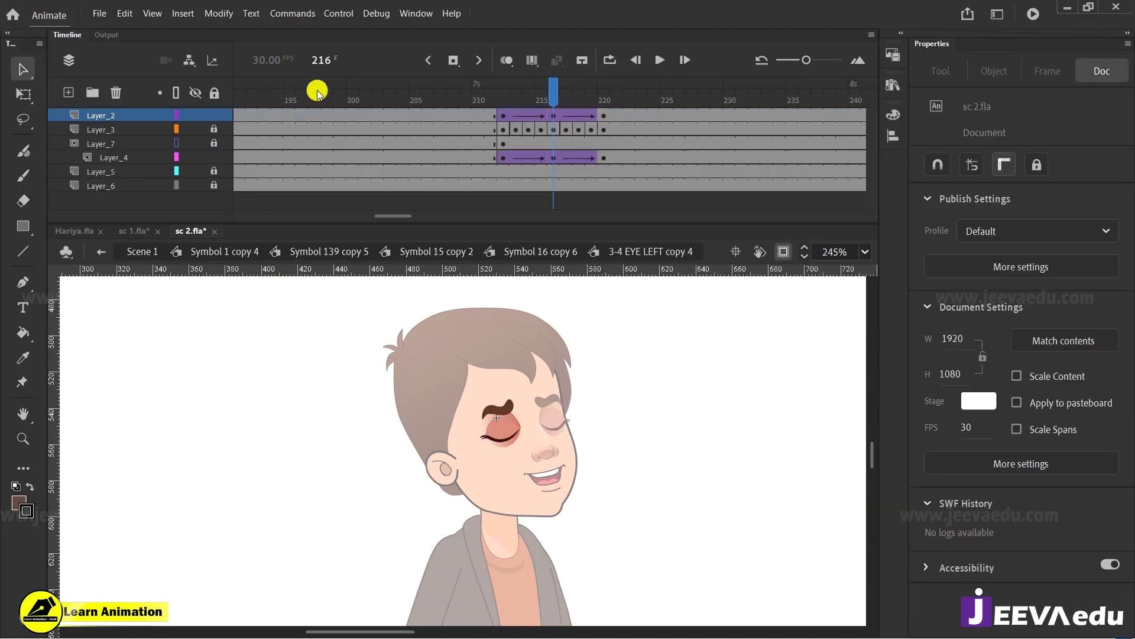
double_click(544, 423)
double_click(544, 422)
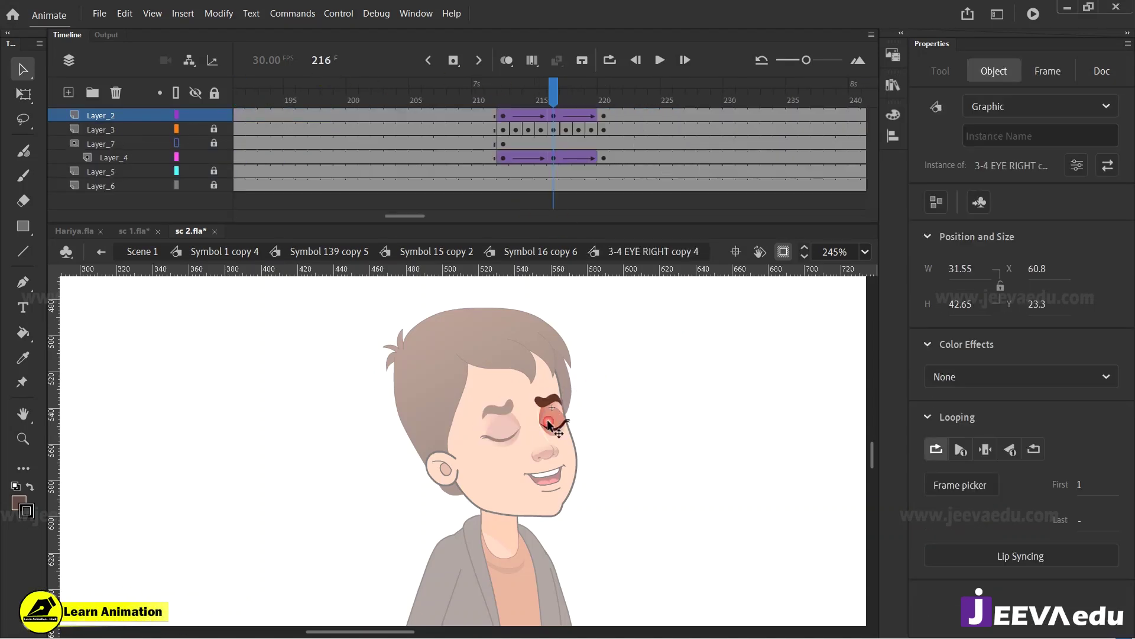
left_click(204, 251)
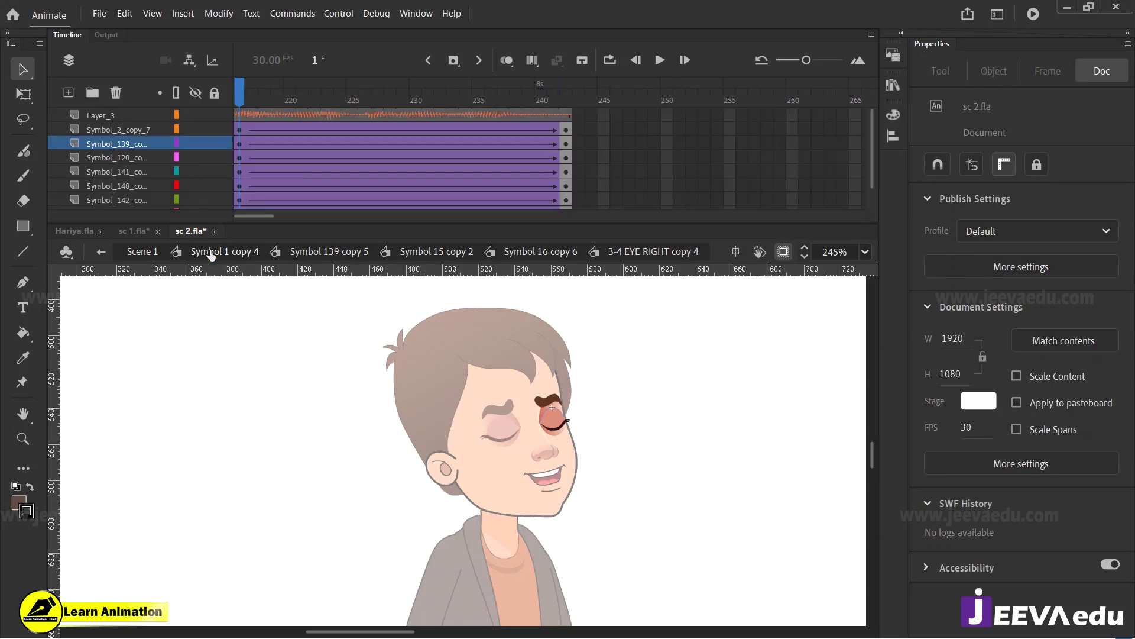
key("z")
left_click(489, 471, "alt")
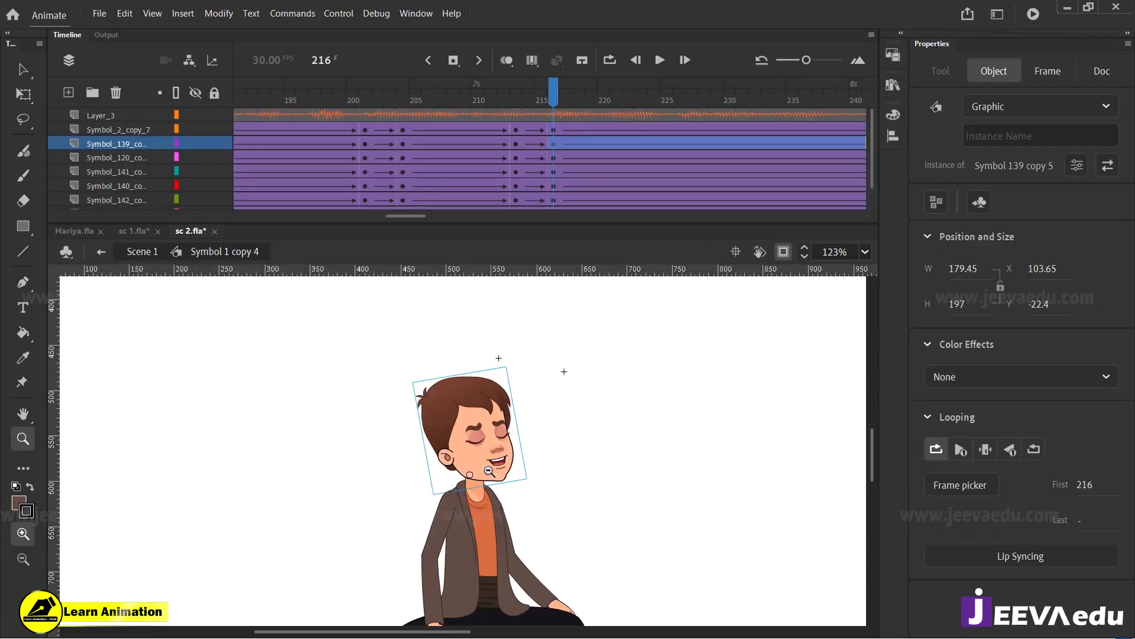
left_click_drag(412, 394, 523, 525)
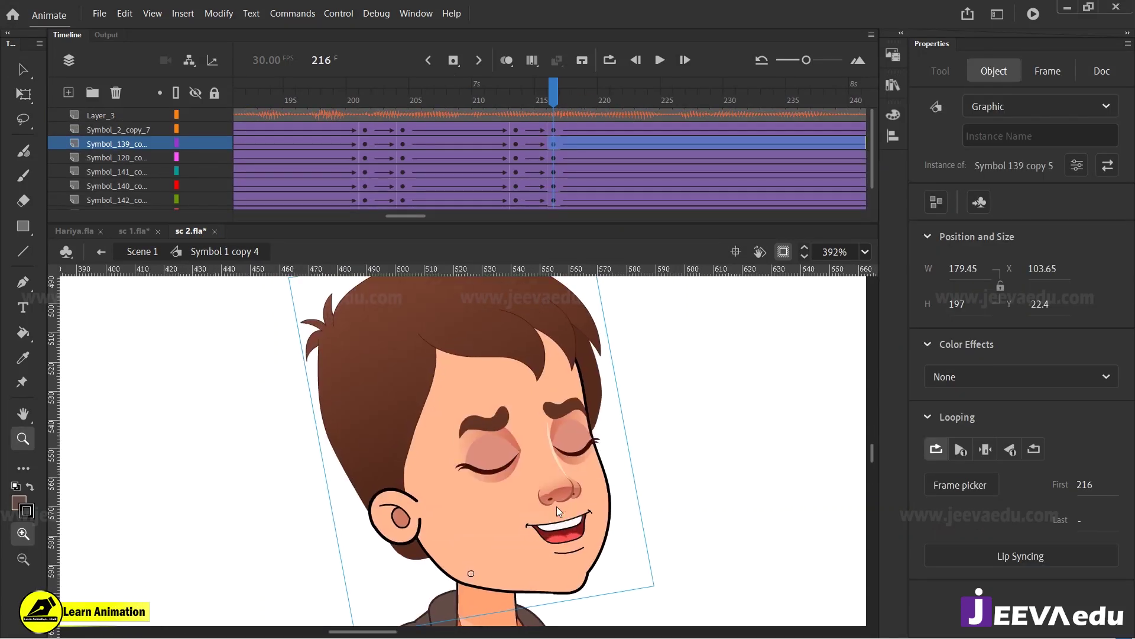
Step: Review the seated boy's full-figure animation inside Symbol 1 copy 4, playing it back from frame 1 to the end at frame 242
left_click(208, 111)
left_click_drag(586, 94, 739, 135)
left_click(550, 455, "alt")
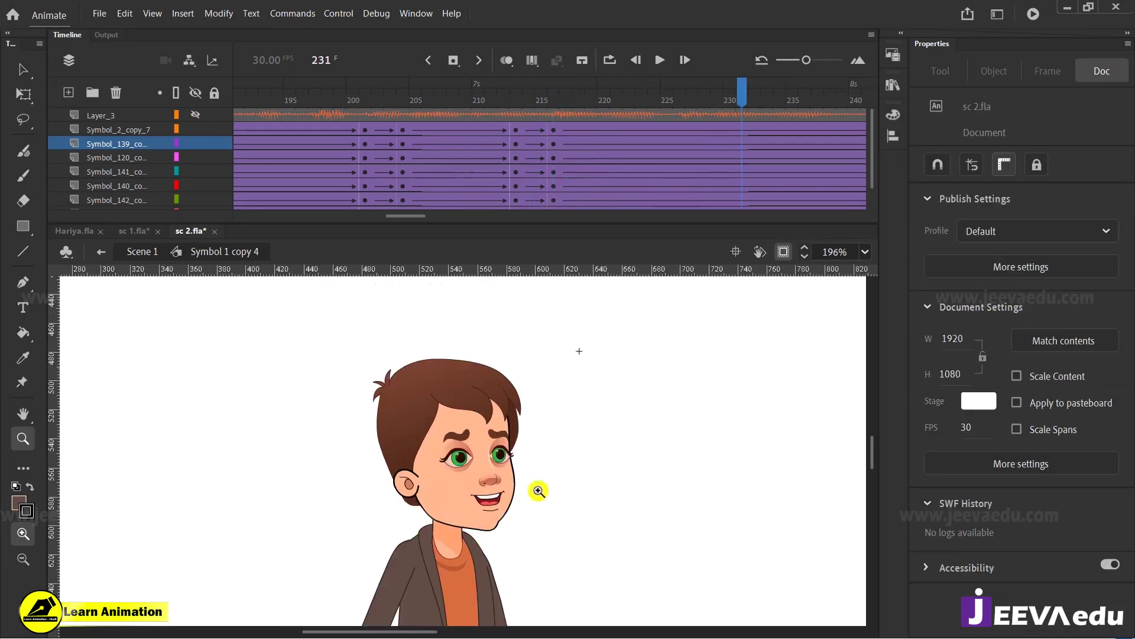
left_click(527, 479, "alt")
left_click_drag(325, 328, 569, 594)
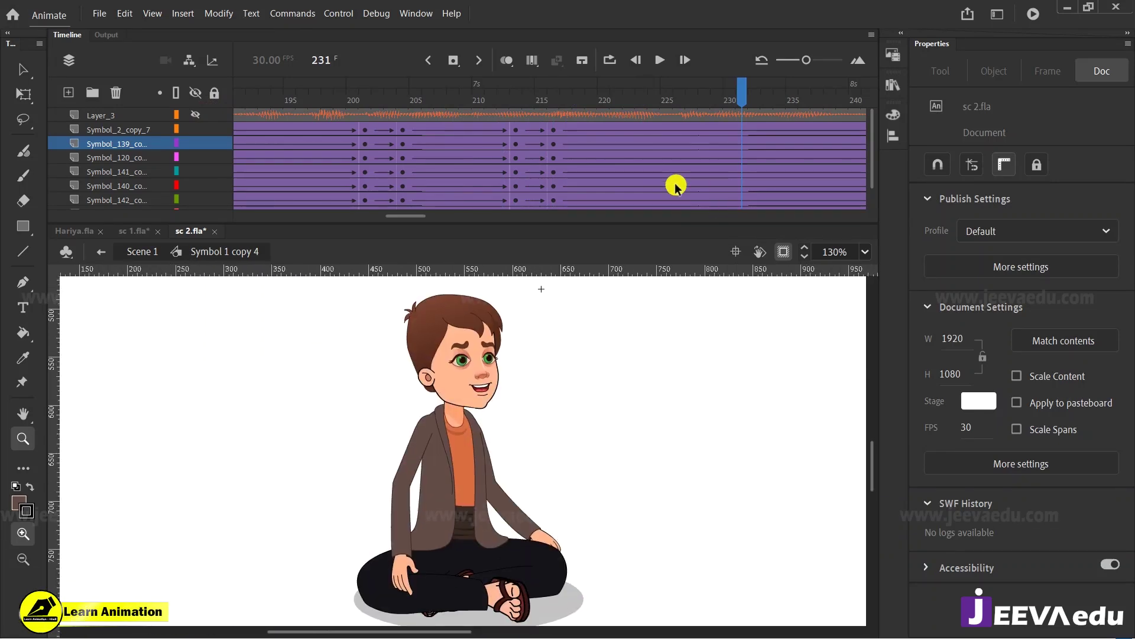
left_click_drag(417, 216, 444, 221)
left_click(427, 112)
left_click_drag(426, 110, 473, 102)
left_click_drag(431, 216, 253, 204)
left_click(235, 111)
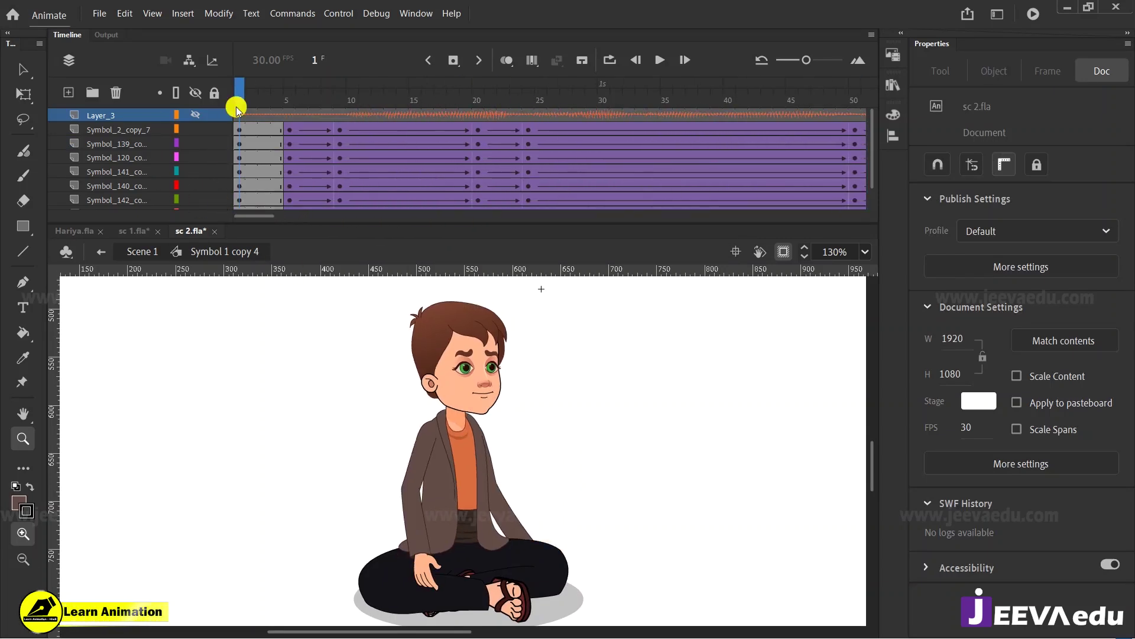
key("Return")
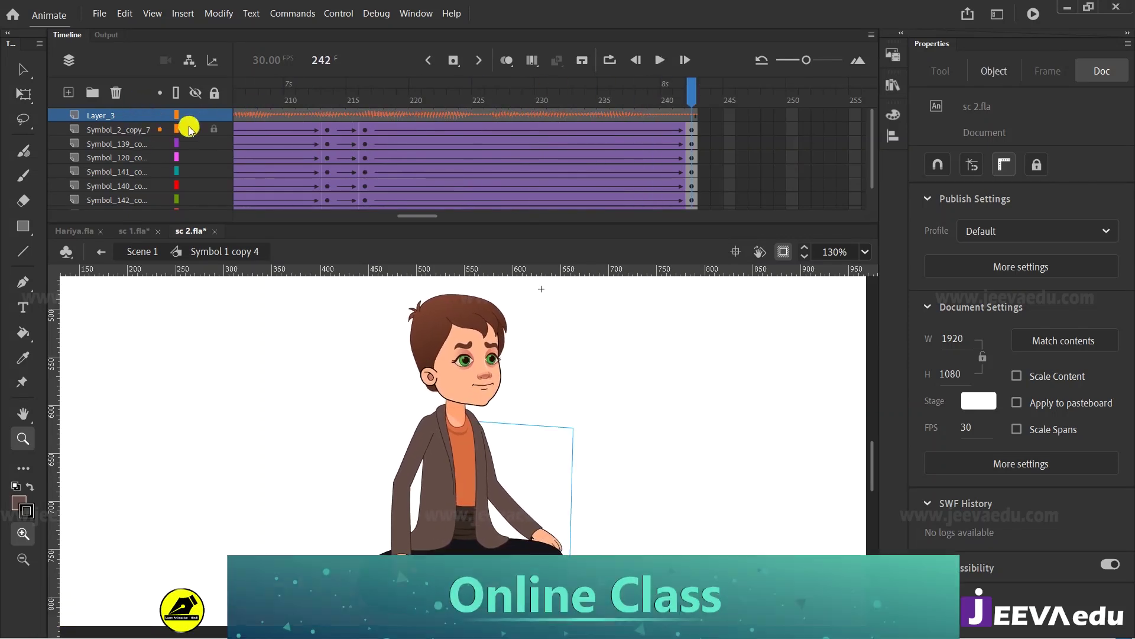
key("Return")
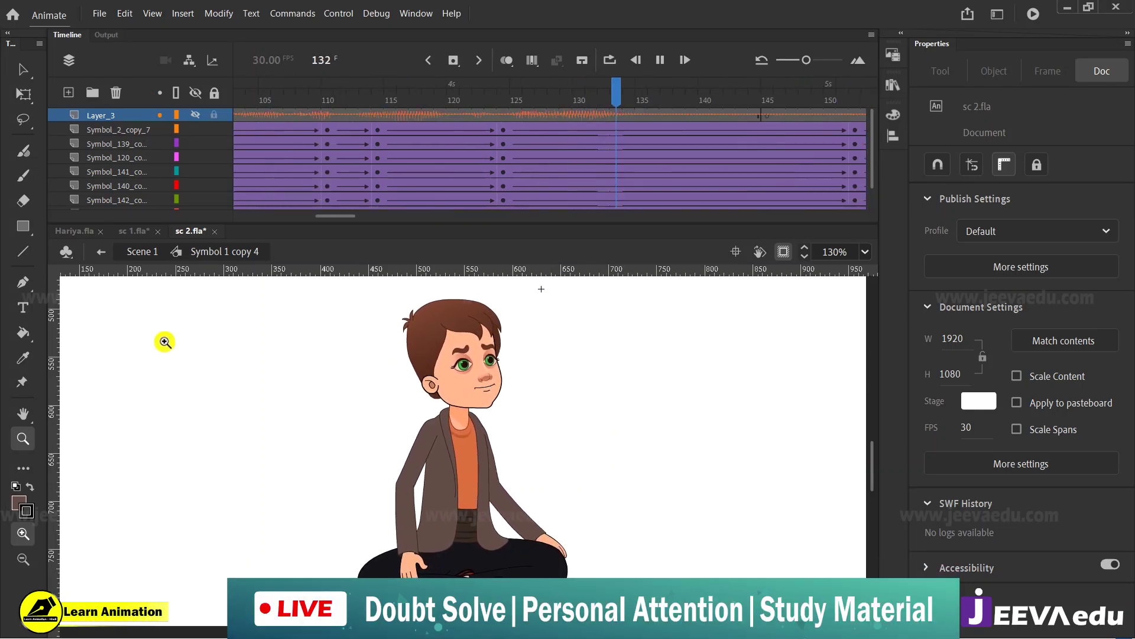
key("Return")
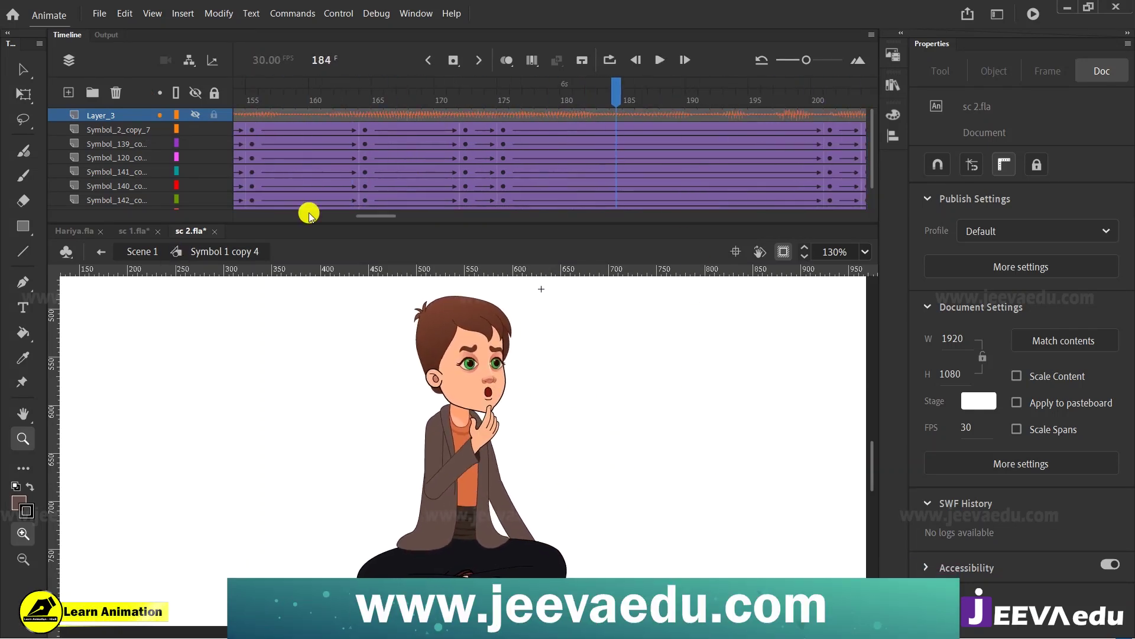
Step: Replace Scene 1's audio layer, Layer_3, with a copy of Layer_3 taken from inside Symbol 1 copy 4
right_click(125, 116)
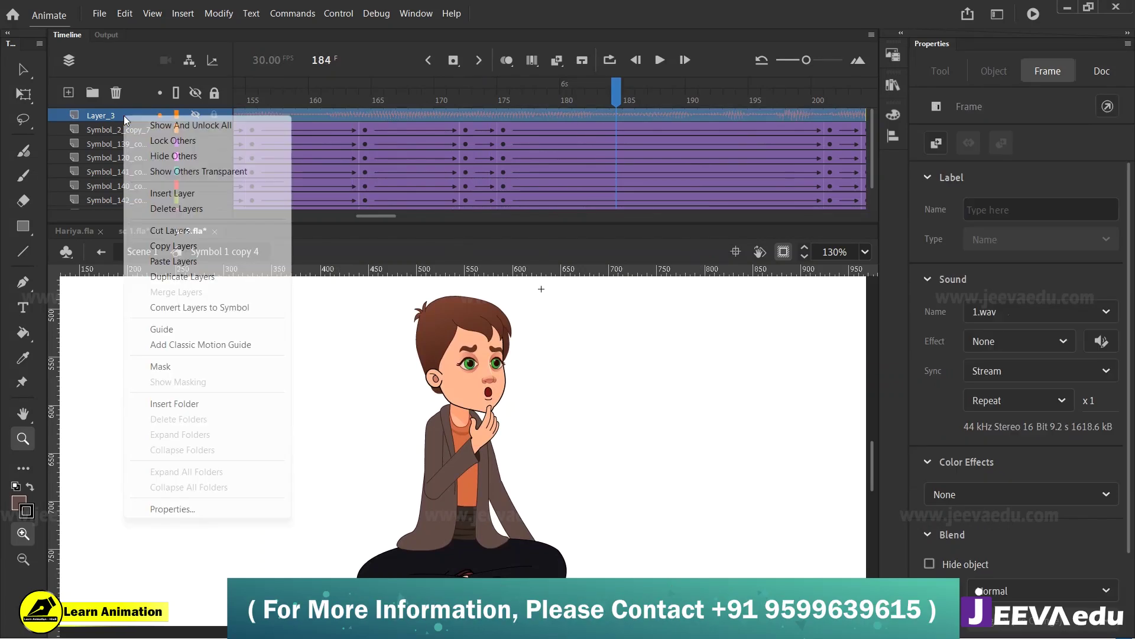
left_click(160, 244)
left_click(142, 249)
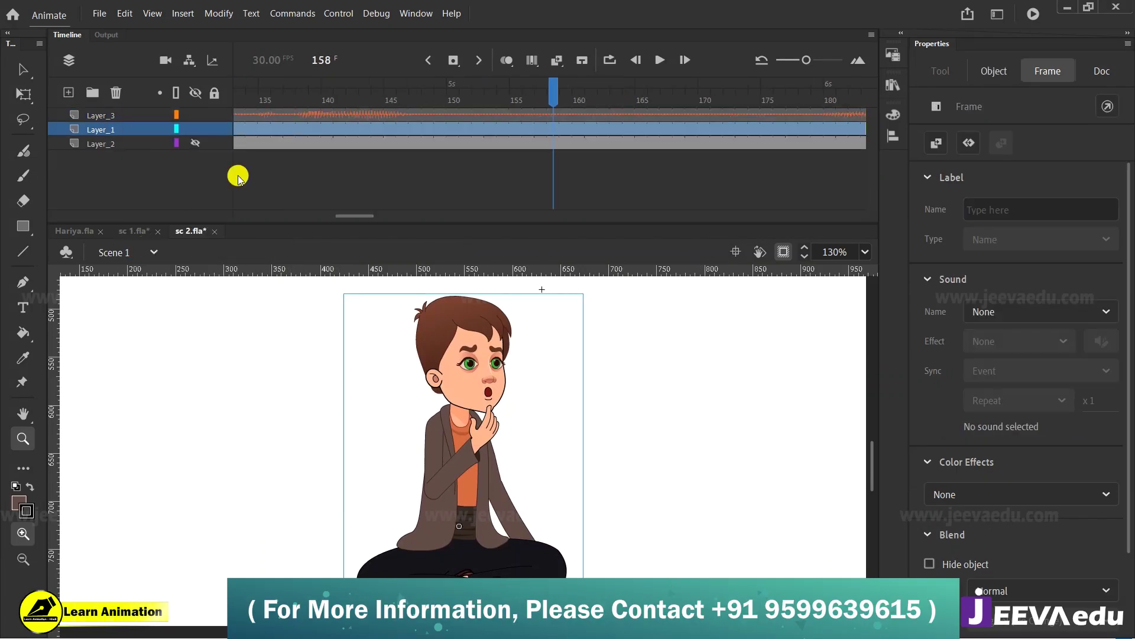
left_click_drag(349, 216, 131, 209)
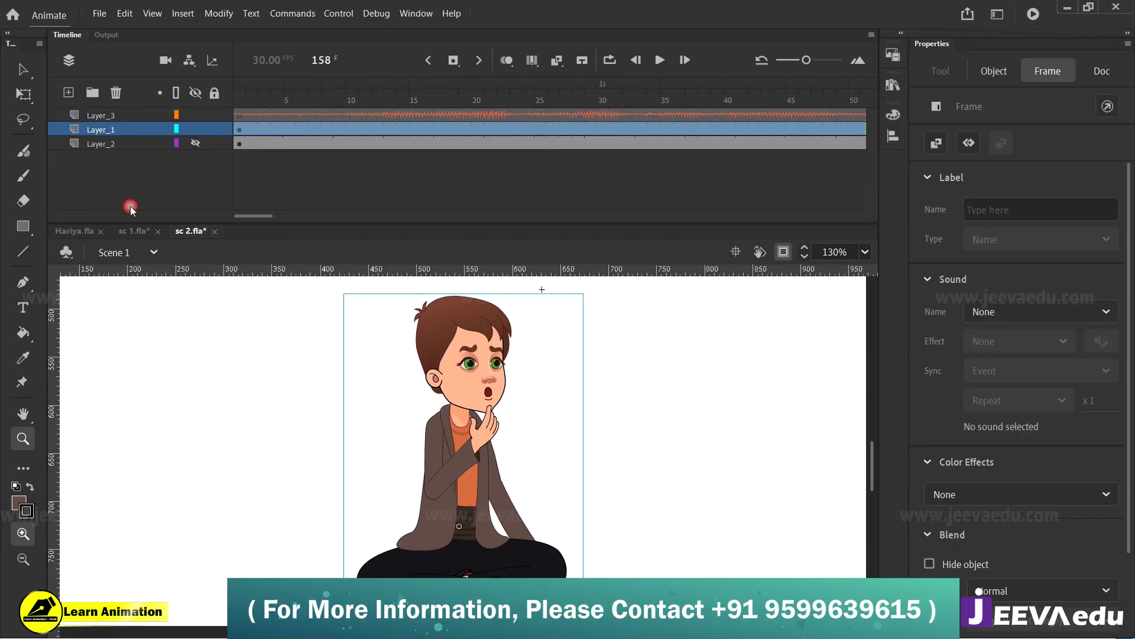
left_click(119, 115)
left_click(116, 92)
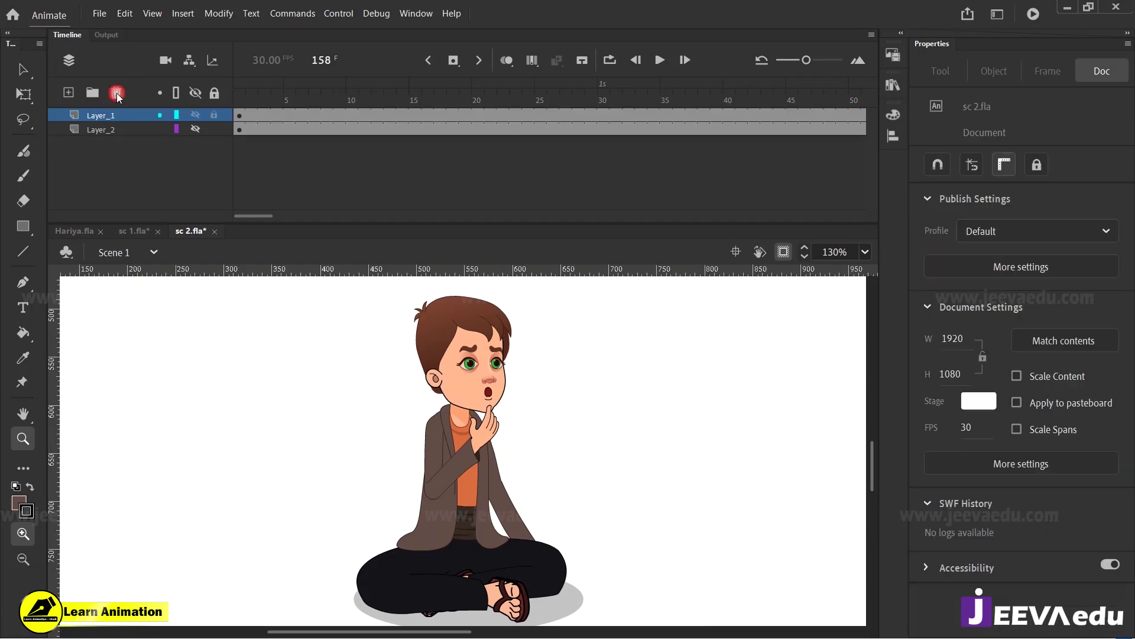
right_click(123, 115)
left_click(172, 255)
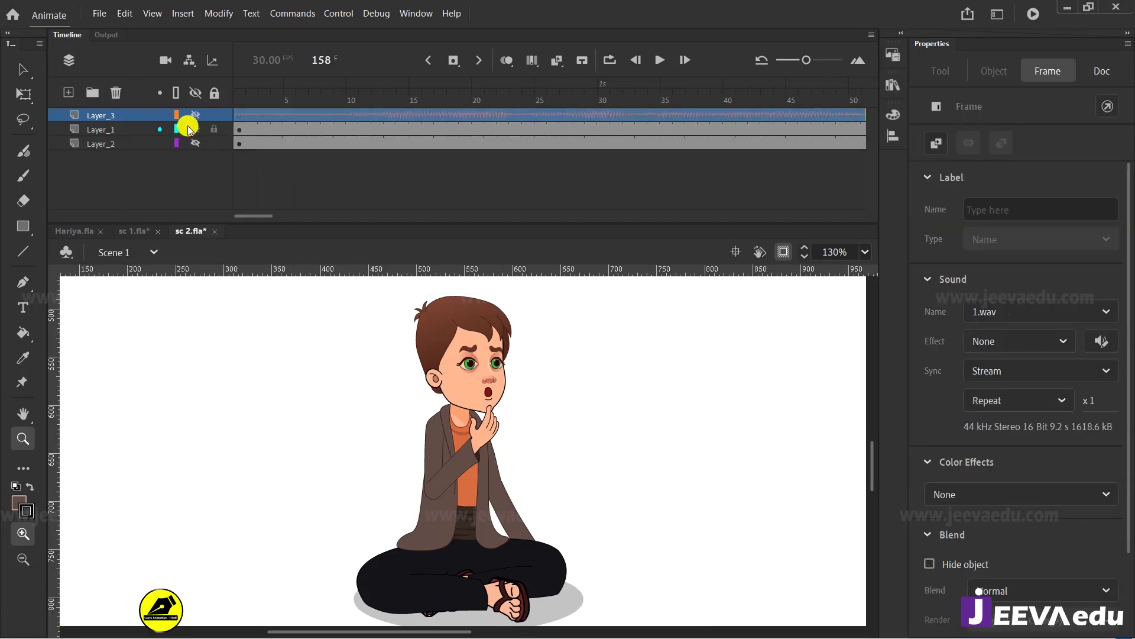
Step: Show the background room on Layer_2 and play the whole scene from frame 1
left_click(195, 144)
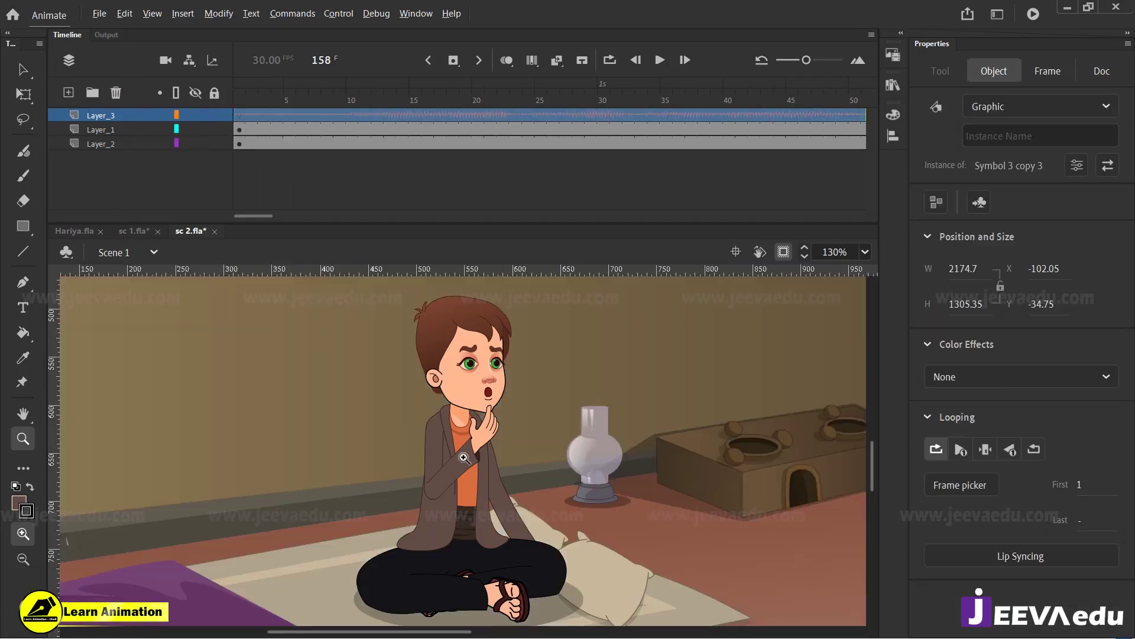
left_click(468, 488, "alt")
left_click(468, 488, "alt")
left_click(469, 489, "alt")
left_click_drag(343, 358, 599, 500)
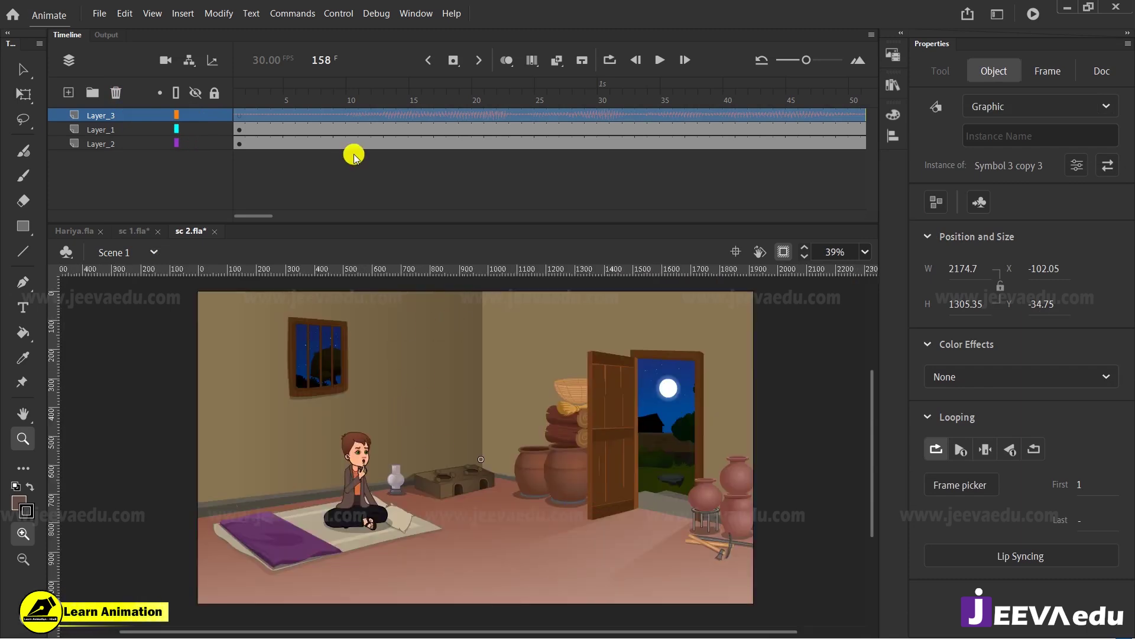
left_click_drag(280, 90, 231, 96)
key("Return")
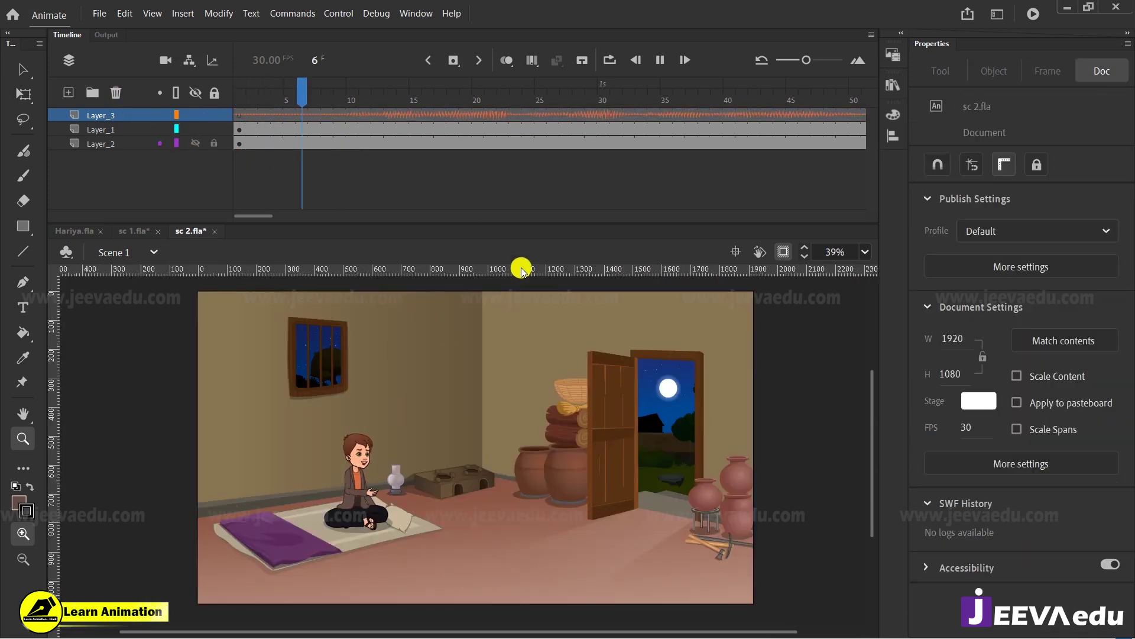
key("Return")
Step: Remove the surplus frames after frame 242 on all layers of Scene 1 and save sc 2.fla
left_click_drag(730, 94, 798, 127)
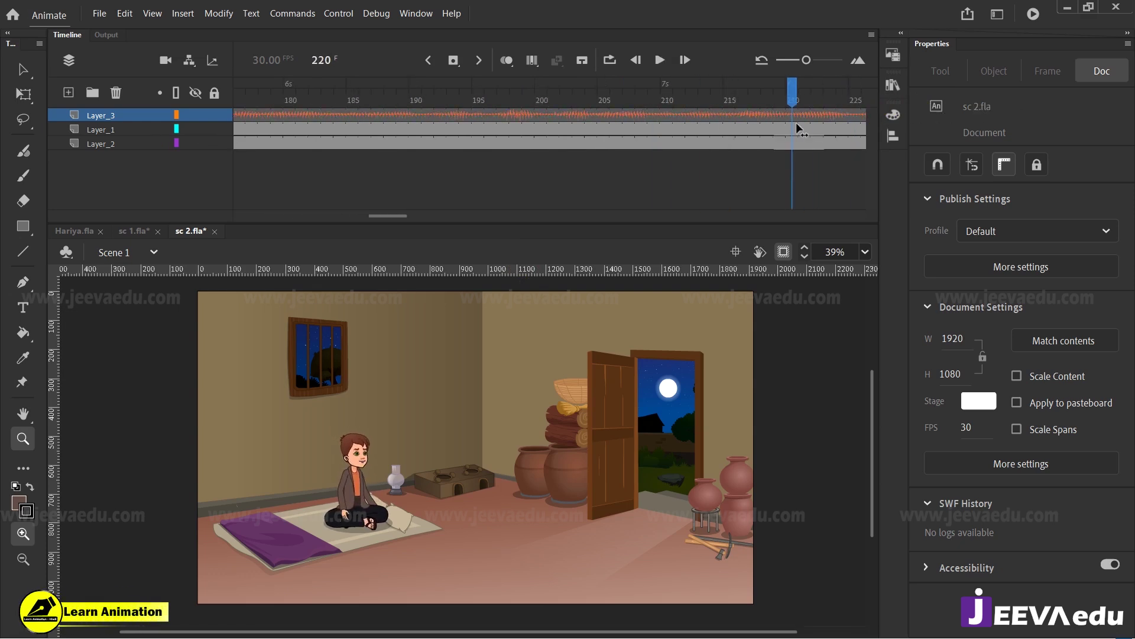
left_click_drag(392, 216, 428, 218)
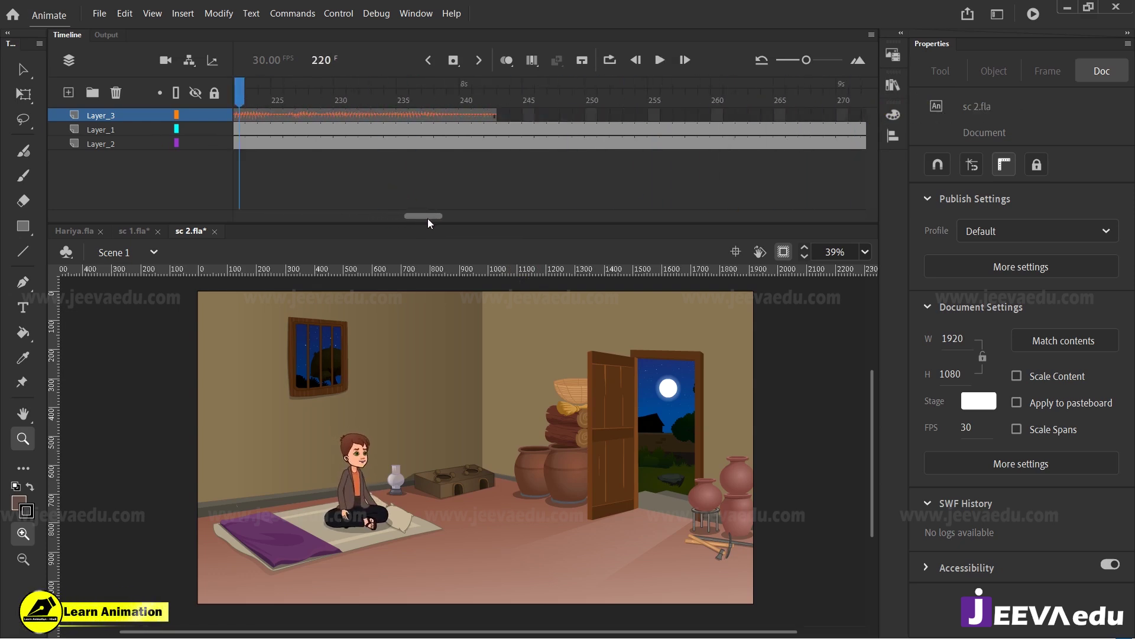
left_click_drag(479, 115, 811, 200)
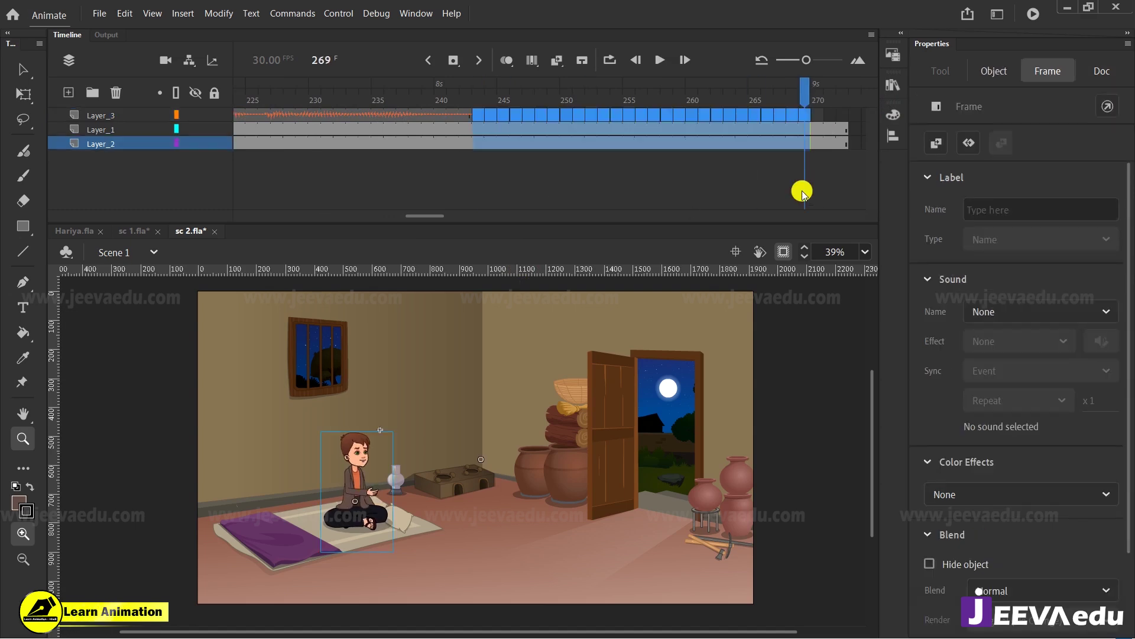
key("shift+F5")
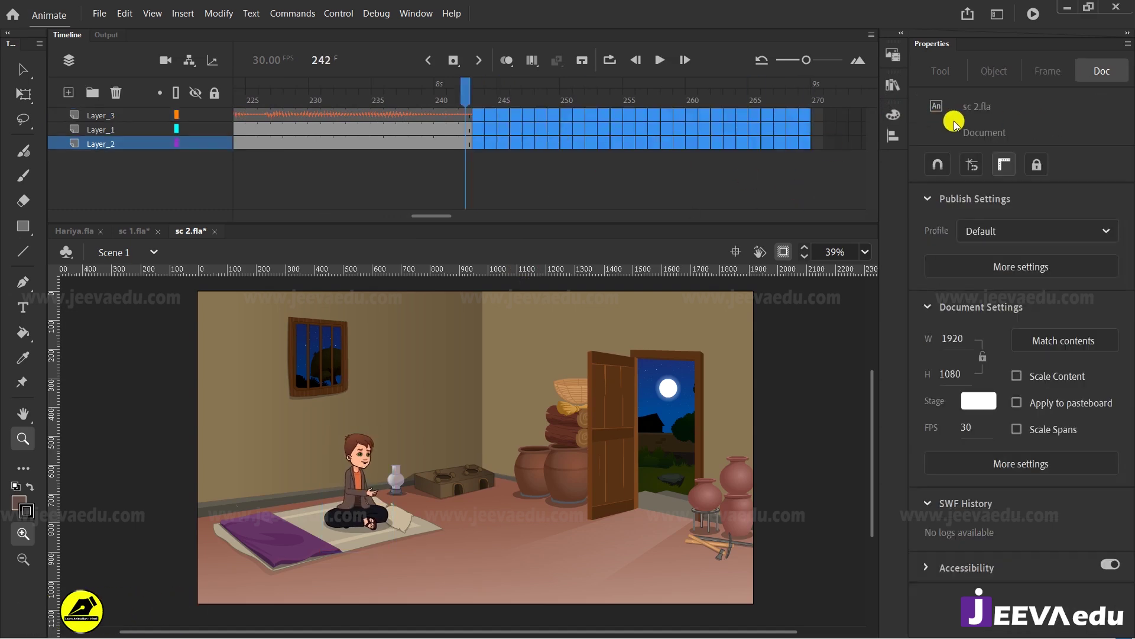
key("ctrl+s")
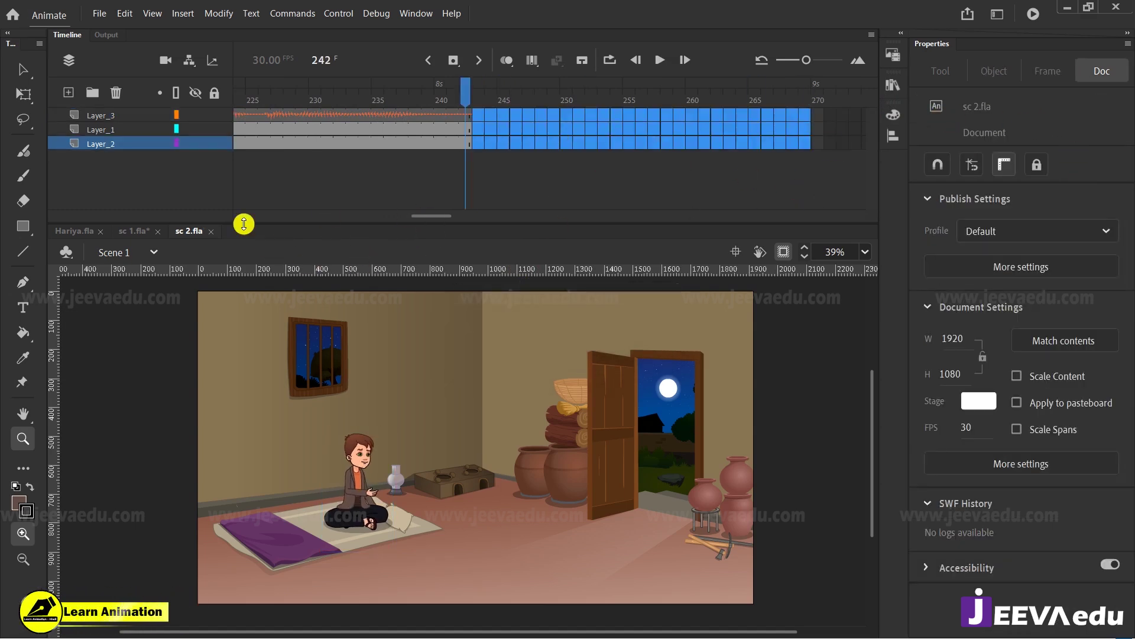
Step: Compare the opening frame of sc 2.fla with the boy's close-up at the final frame, 284, of sc 1.fla
left_click_drag(425, 219, 209, 223)
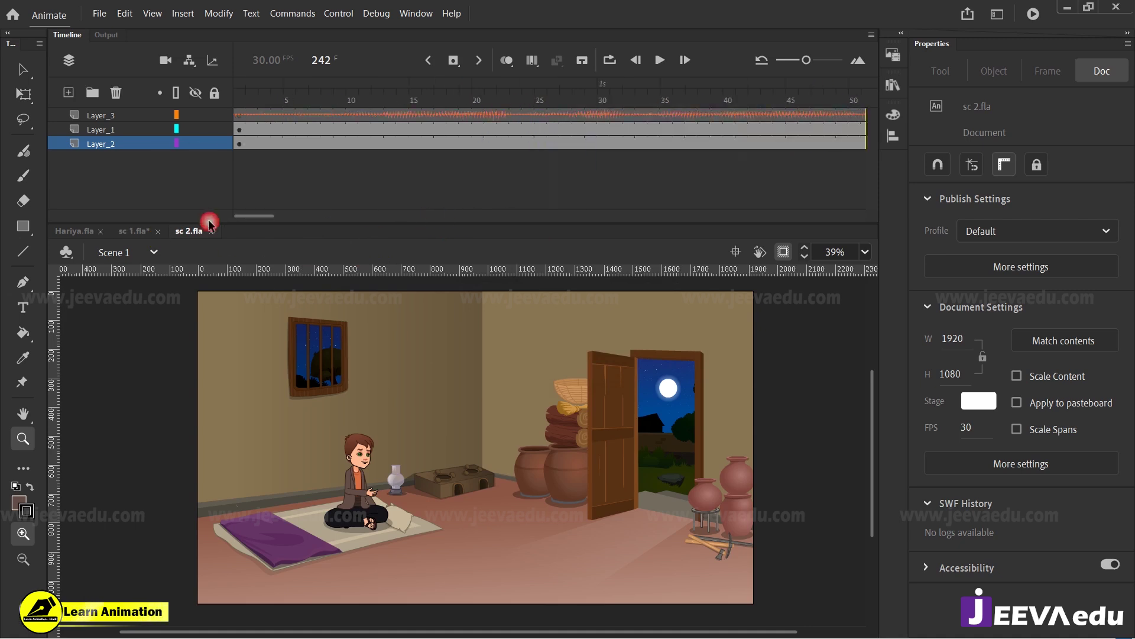
left_click(240, 115)
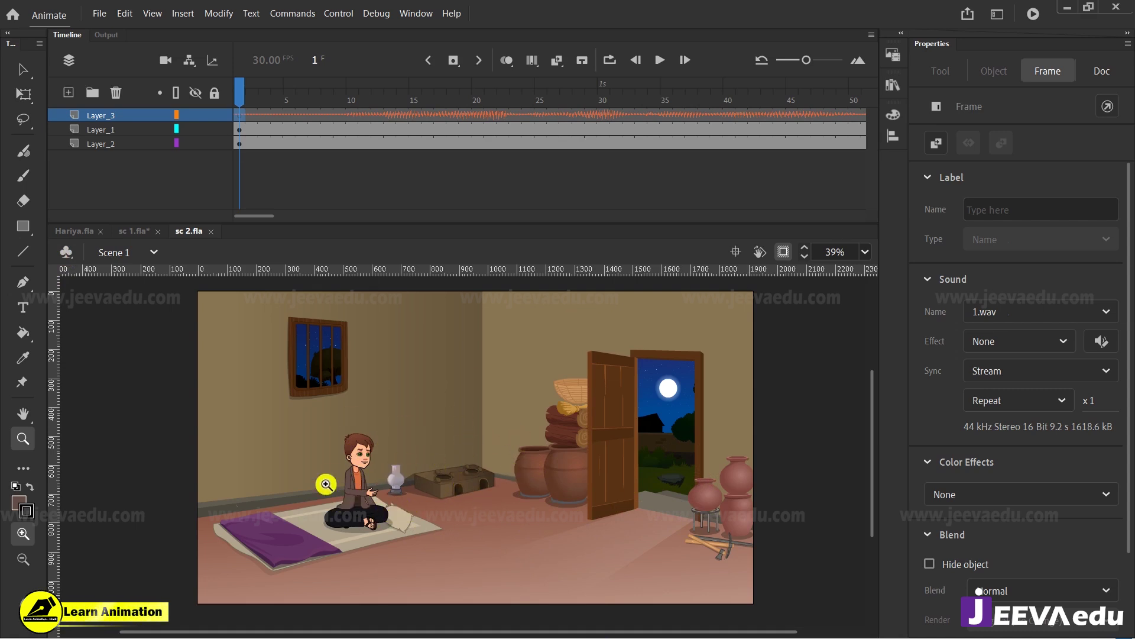
left_click(136, 231)
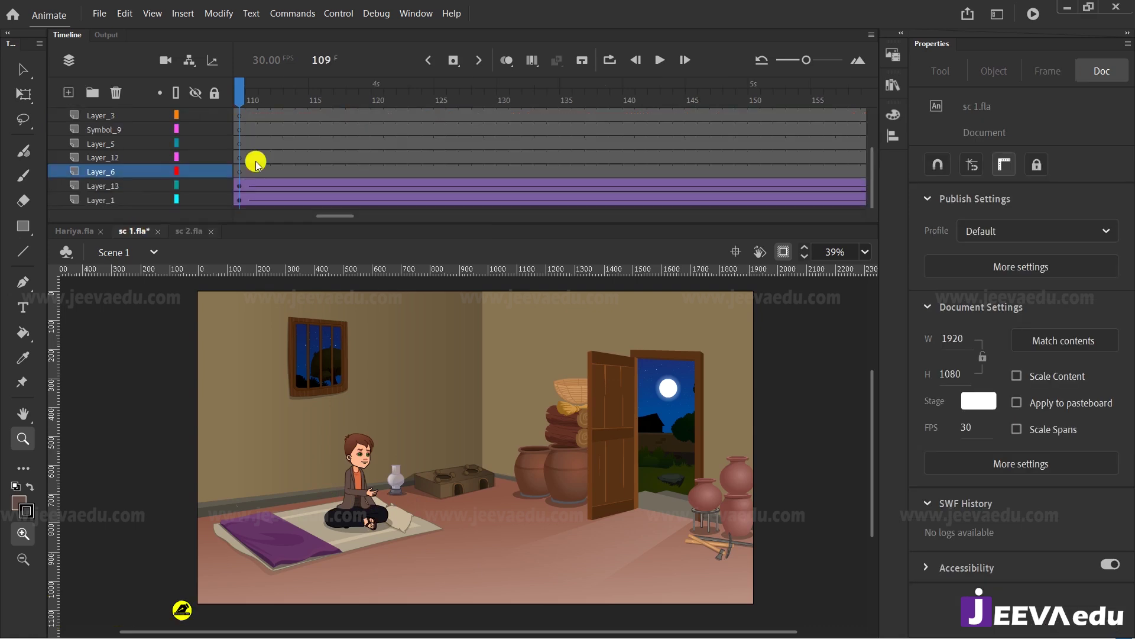
left_click_drag(396, 223, 440, 223)
left_click(491, 143)
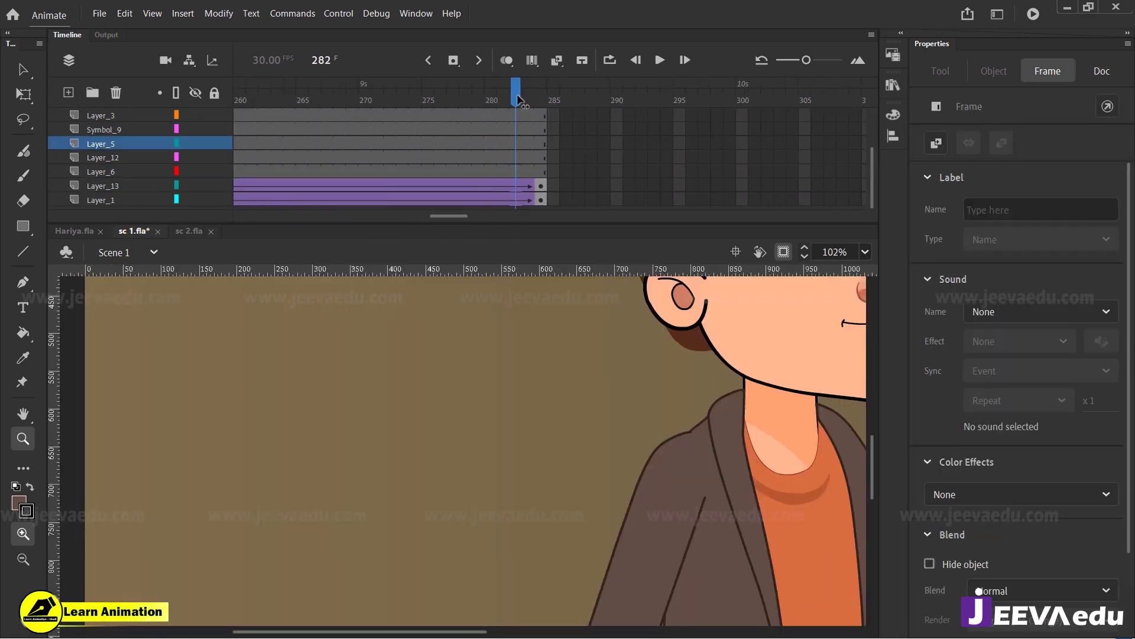
left_click(541, 100)
left_click(865, 252)
left_click(887, 282)
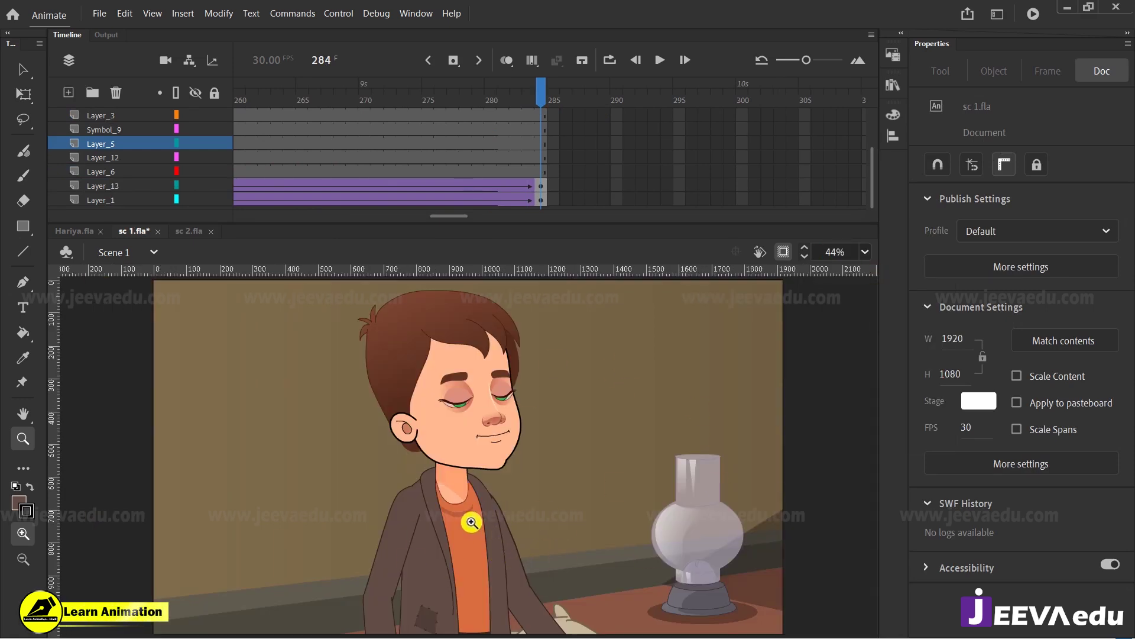
mouse_move(539, 100)
left_mouse_down()
mouse_move(508, 103)
mouse_move(545, 121)
left_mouse_up()
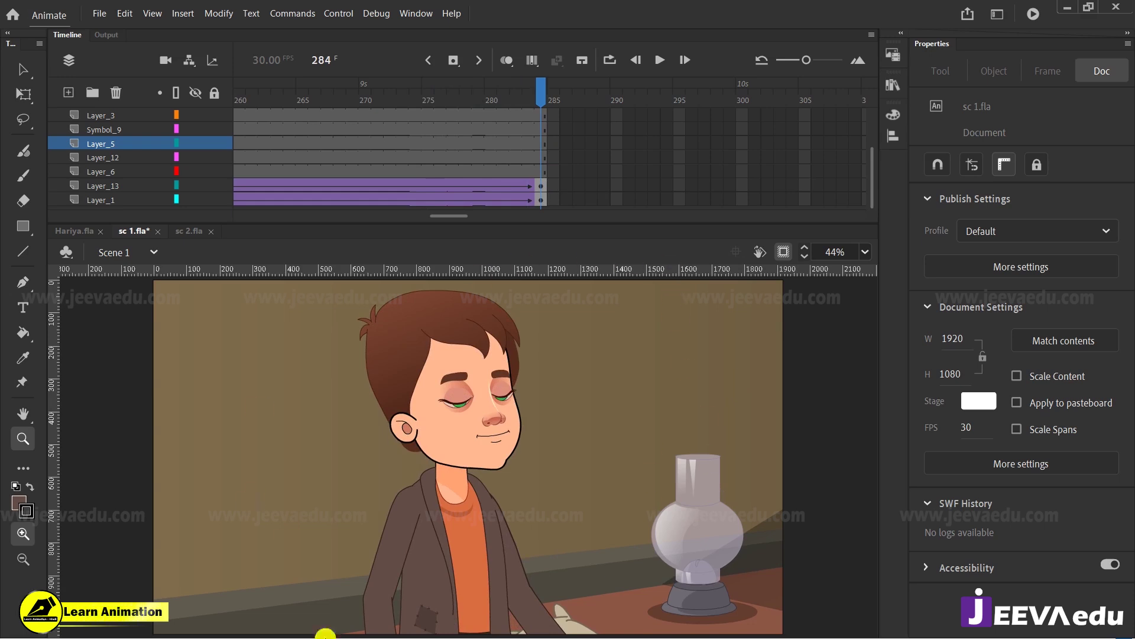
Step: Return to sc 2.fla, play the scene's opening, and insert keyframes at frame 64 on Layer_1 and Layer_2
left_click(186, 232)
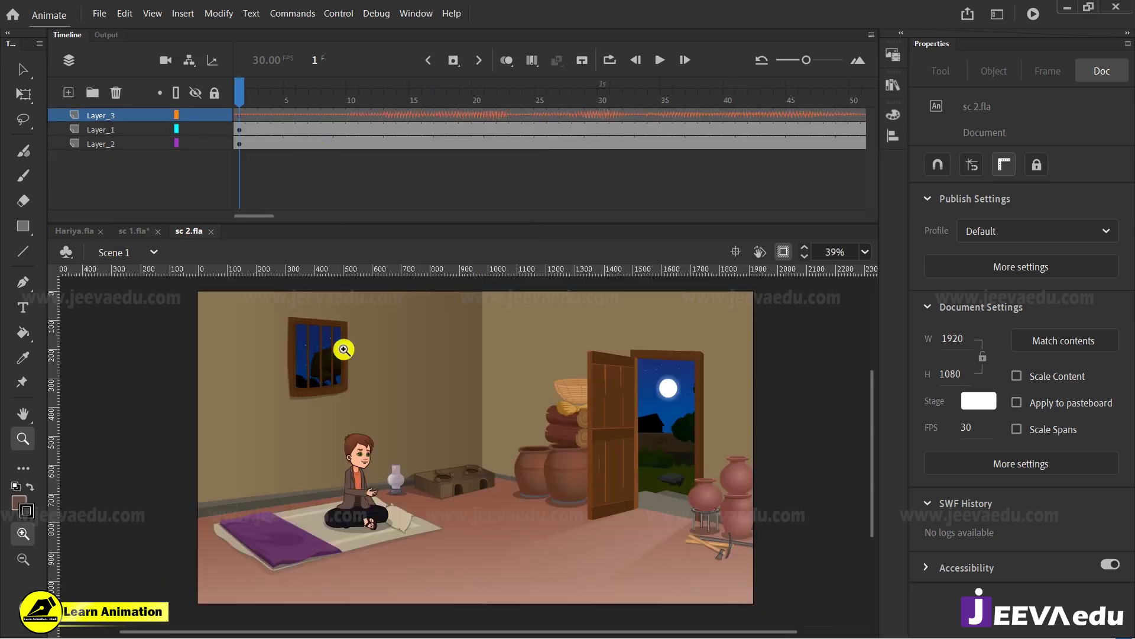
key("Return")
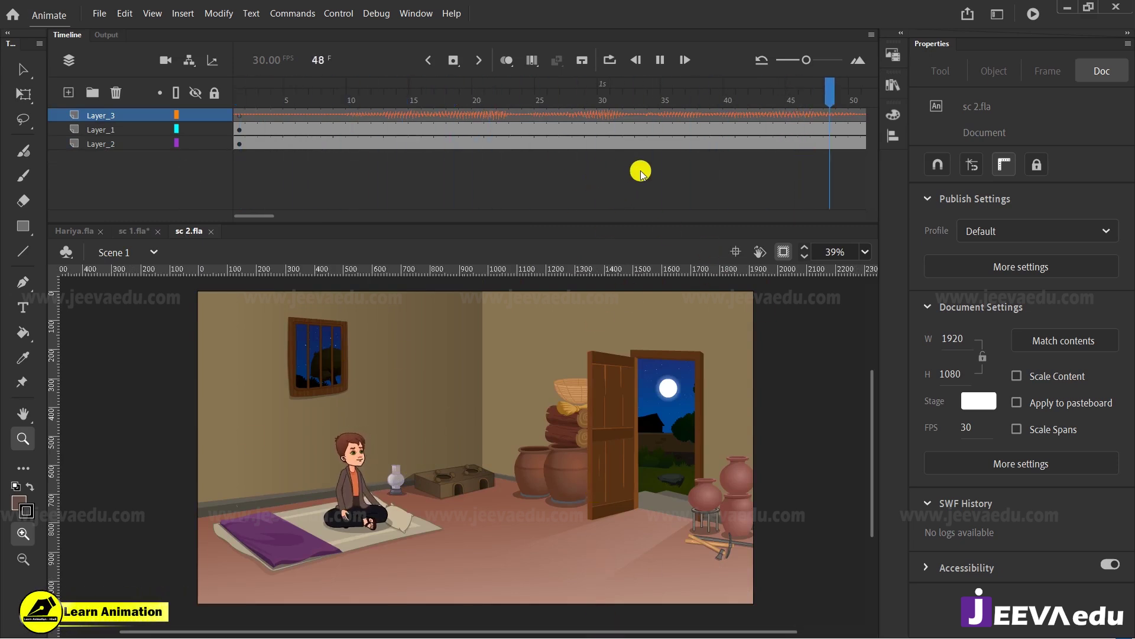
key("Return")
left_click_drag(378, 100, 394, 150)
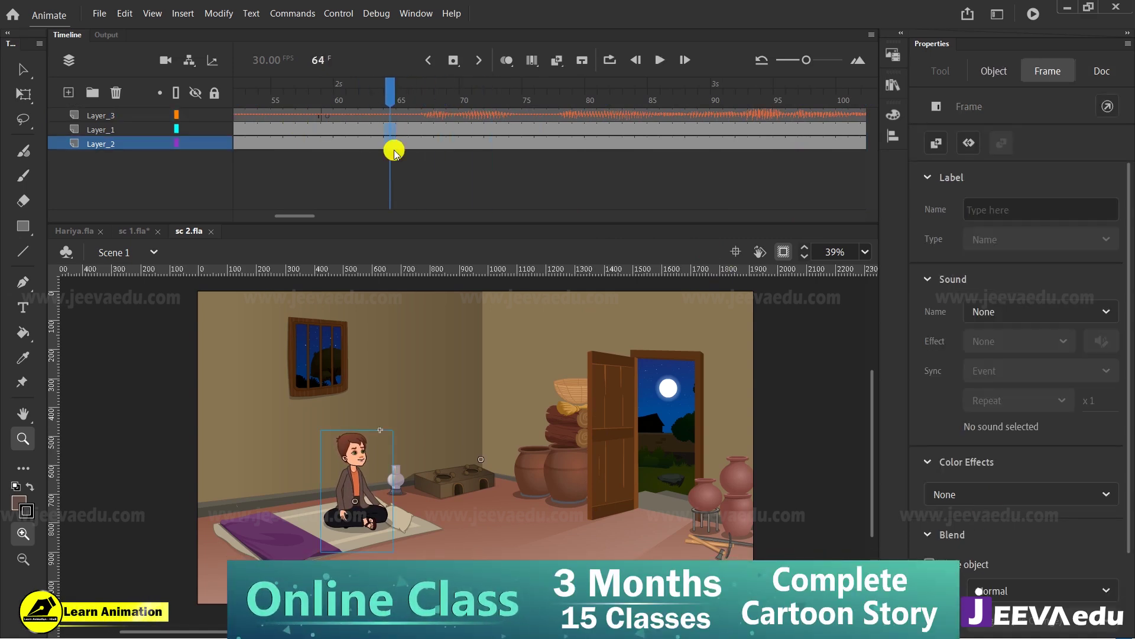
key("F6")
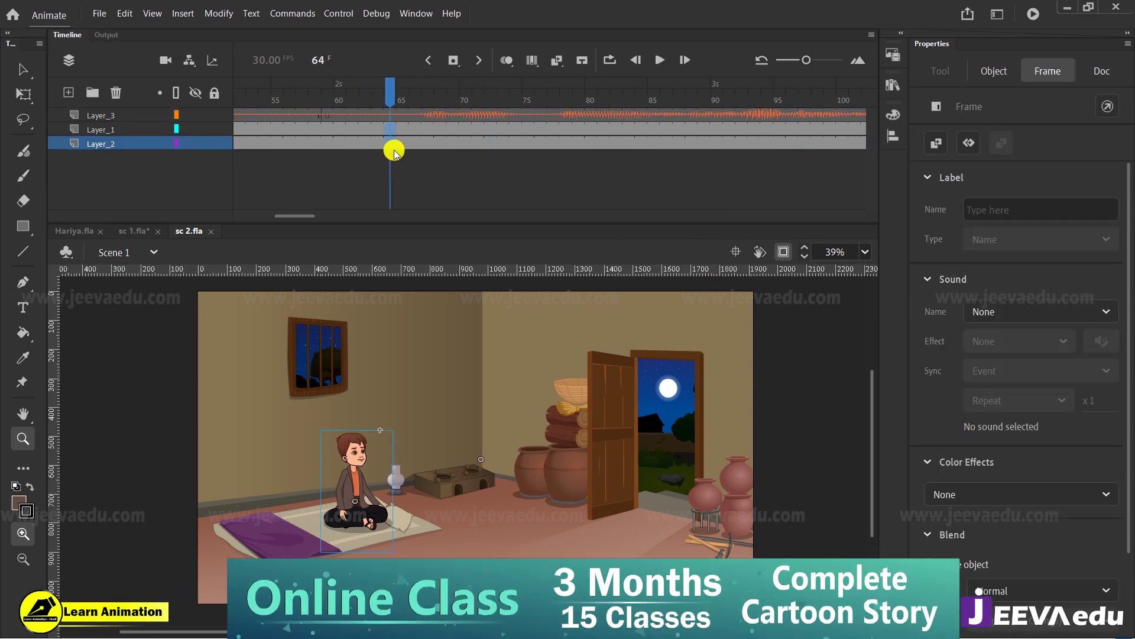
mouse_move(297, 217)
left_mouse_down()
mouse_move(244, 217)
mouse_move(275, 215)
left_mouse_up()
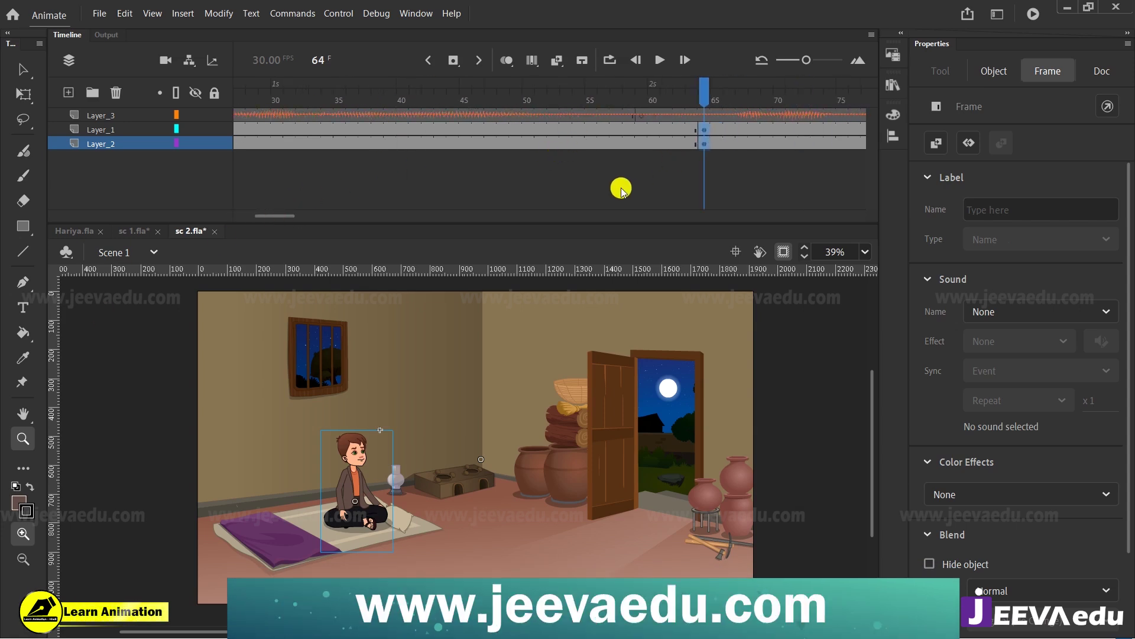
left_click_drag(631, 130, 581, 140)
right_click(588, 136)
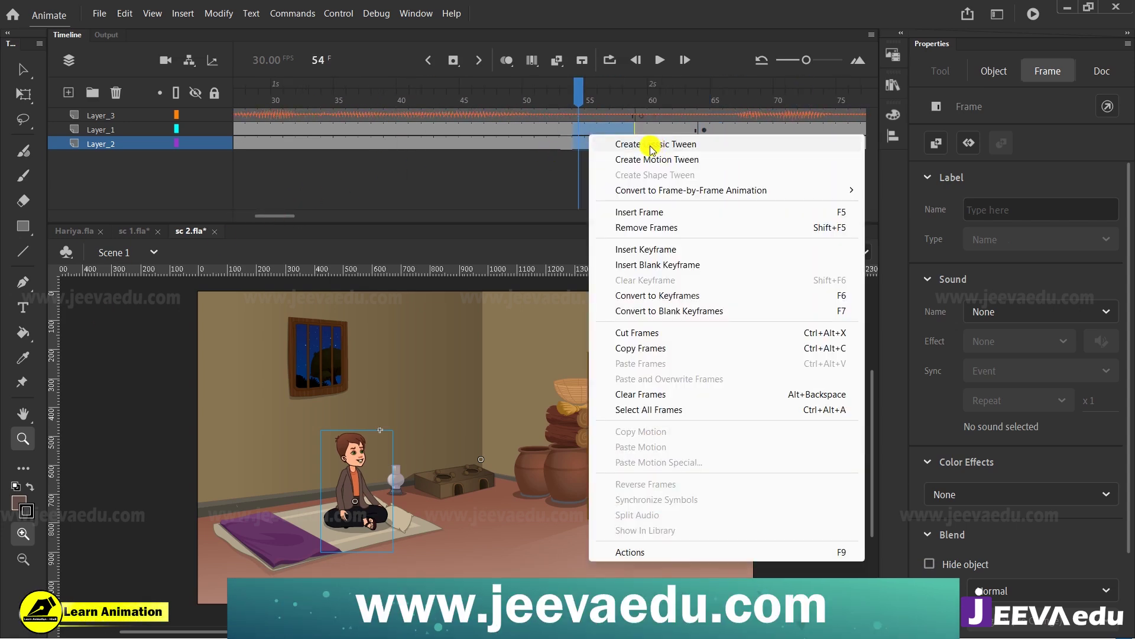
left_click(707, 127)
Step: Insert keyframes at frame 65 on Layer_1 and Layer_2, and go back to frame 1
left_click(726, 128)
left_click(755, 98)
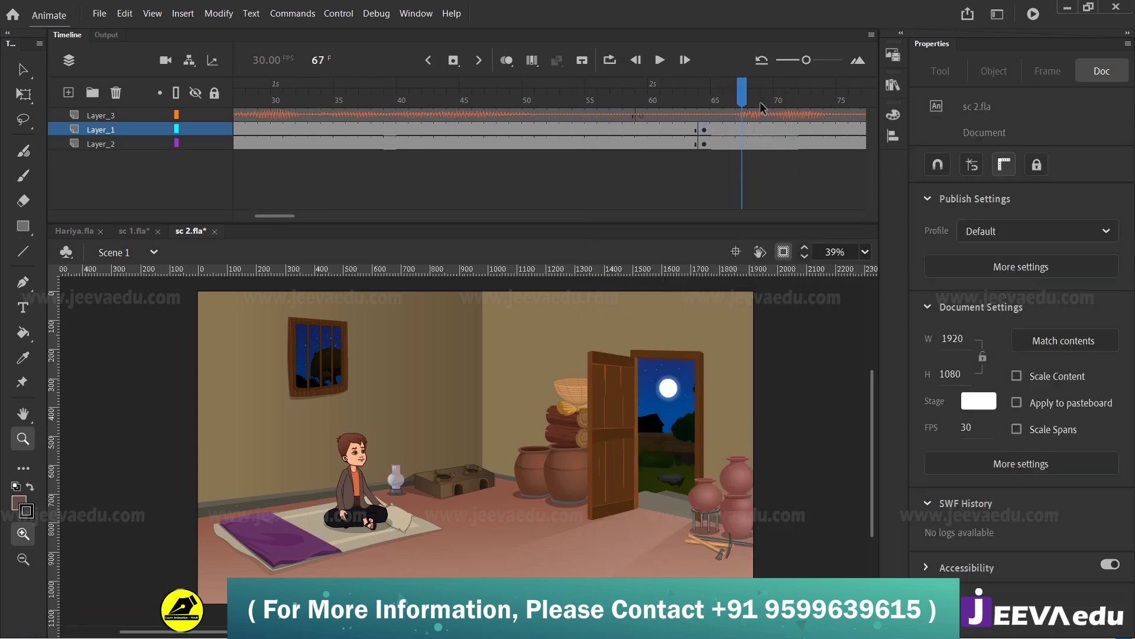
left_click(716, 143)
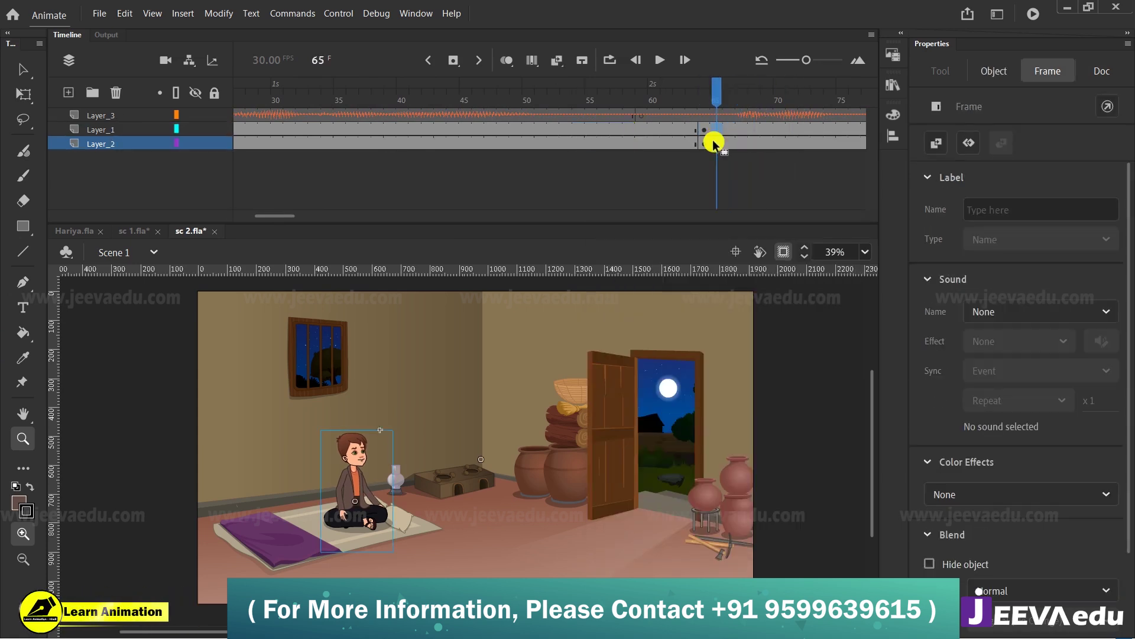
left_click_drag(643, 130, 611, 149)
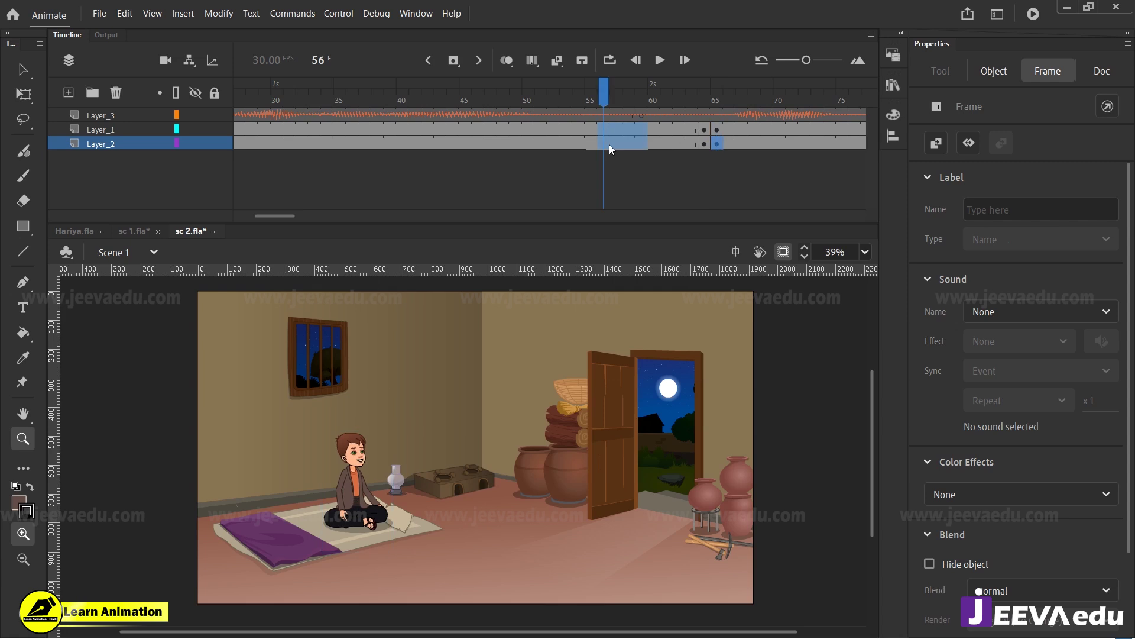
left_click_drag(619, 99, 153, 190)
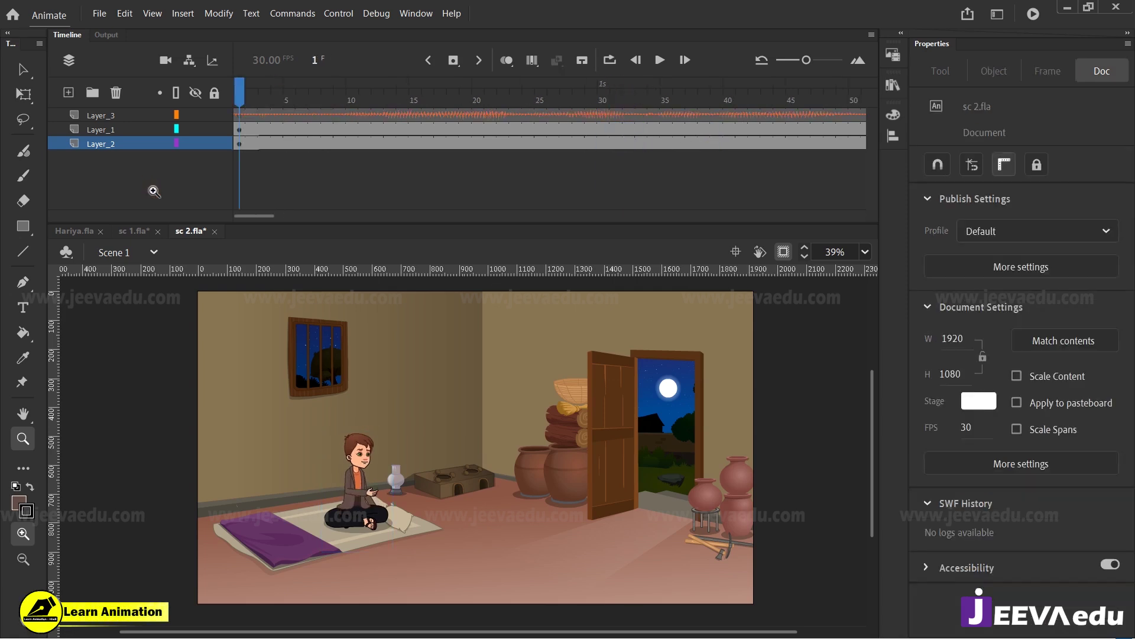
Step: Set the first loop frame of the seated boy's graphic to 1 at the start of the scene
key("v")
left_click(362, 490)
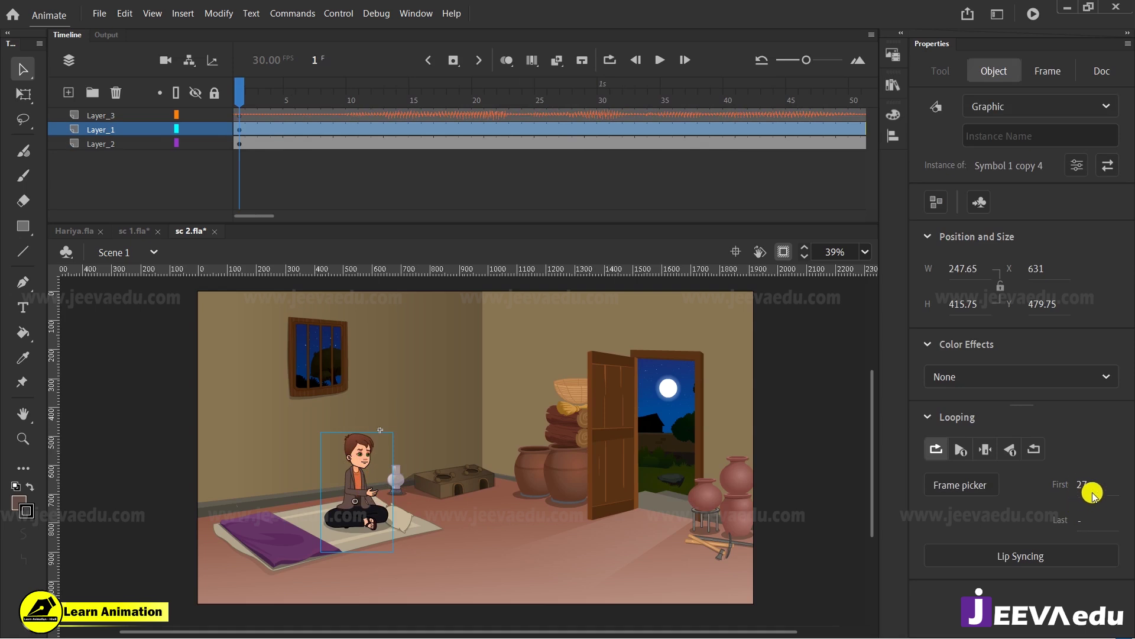
left_click_drag(1084, 482, 823, 507)
Step: Clear the keyframes at frames 64 and 65 on Layer_1 and Layer_2
left_click_drag(254, 215, 279, 216)
left_click(505, 167)
left_click_drag(578, 129, 605, 142)
right_click(599, 140)
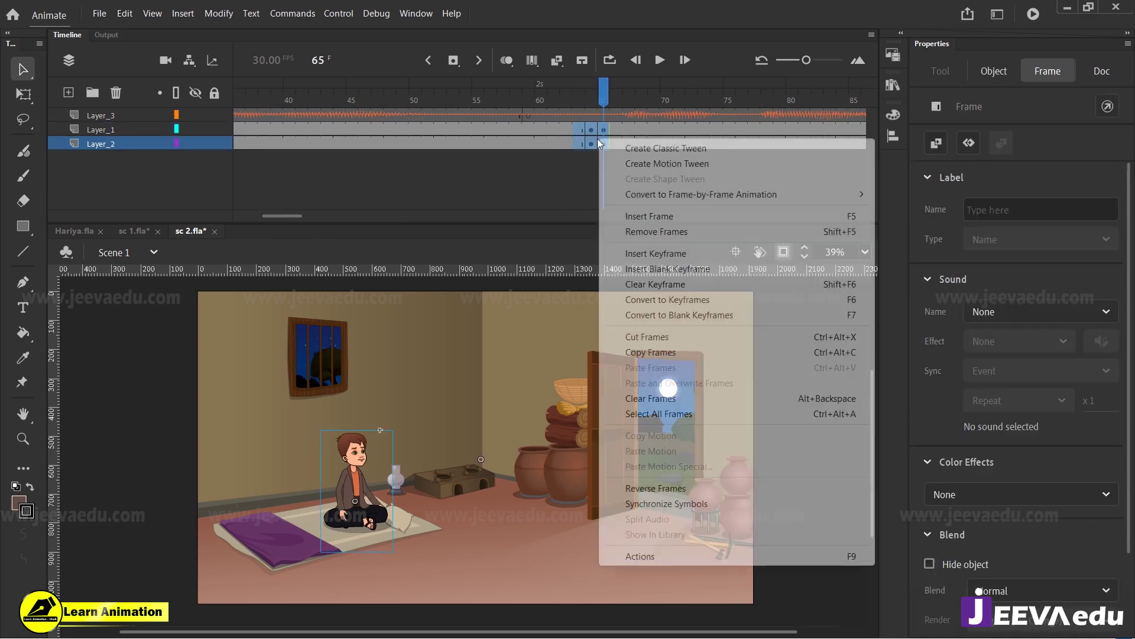
left_click(642, 282)
Step: Insert keyframes at frames 63 and 64 on both Layer_1 and Layer_2
left_click_drag(593, 100, 580, 97)
left_click(579, 142)
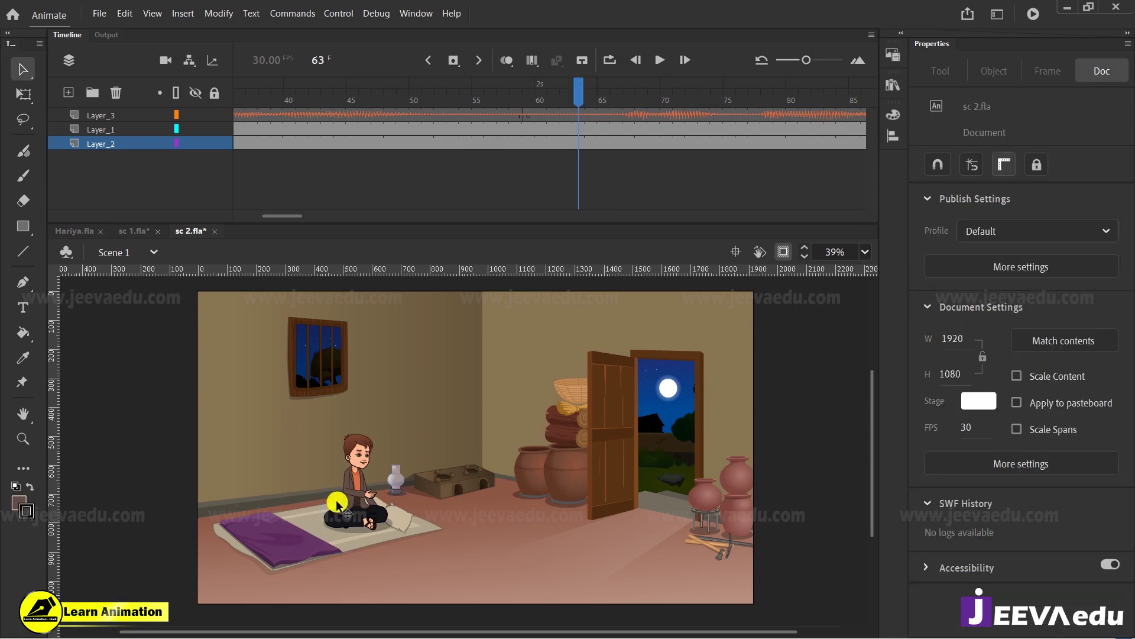
left_click(349, 482)
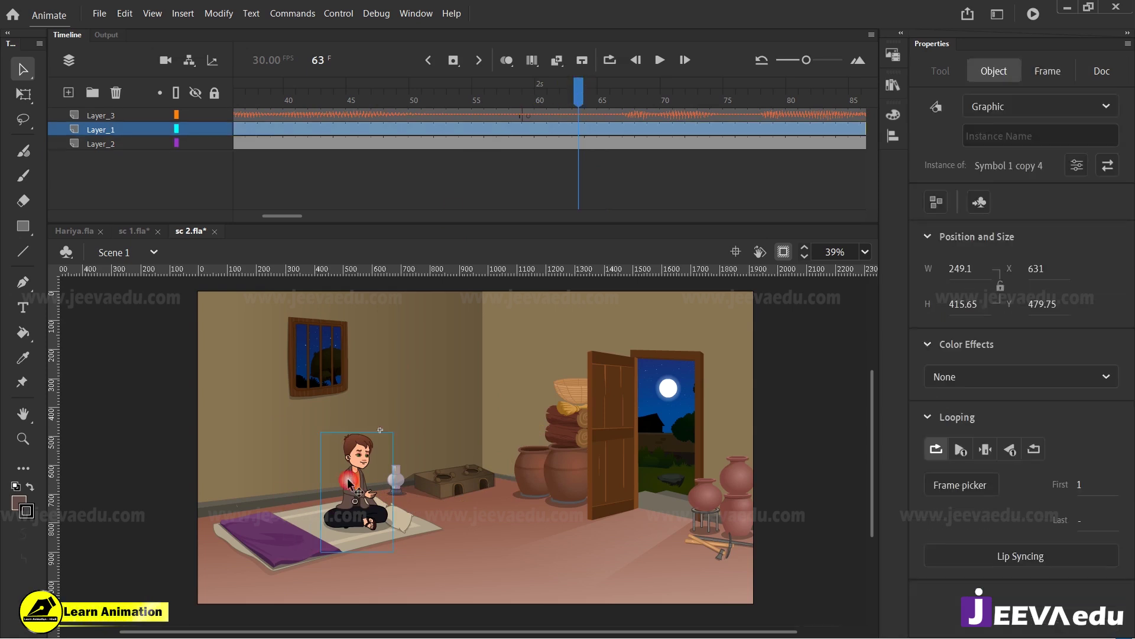
left_click(579, 99)
left_click(581, 144)
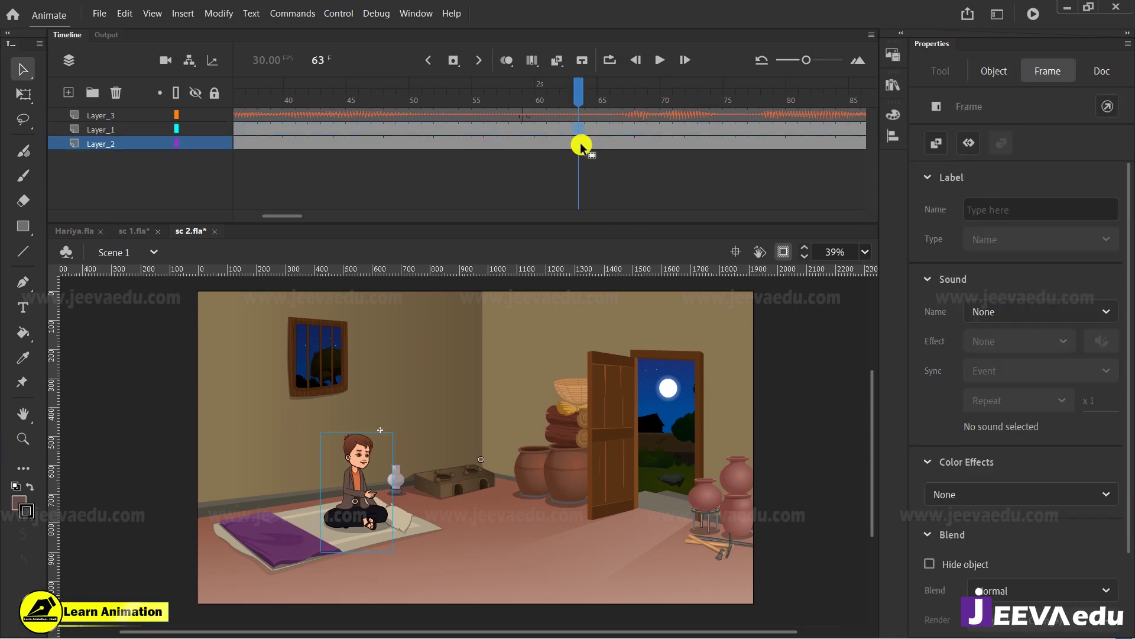
left_click(592, 146)
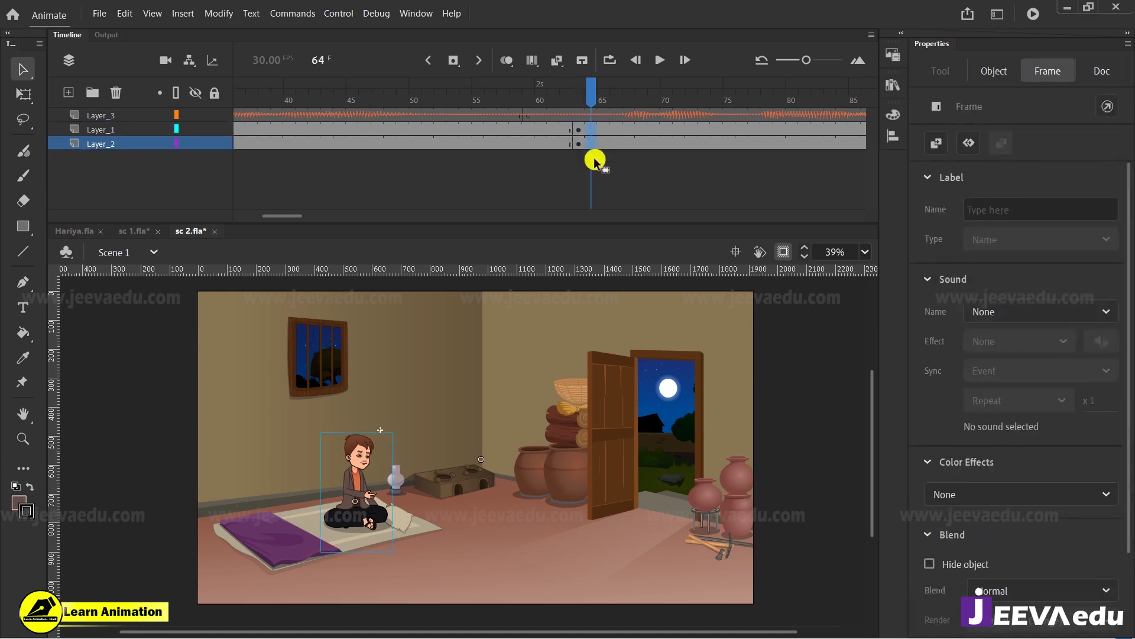
Step: Create classic tweens on Layer_1 and Layer_2 between the keyframes at frames 1 and 63
left_click_drag(555, 131, 528, 145)
right_click(530, 137)
left_click(579, 146)
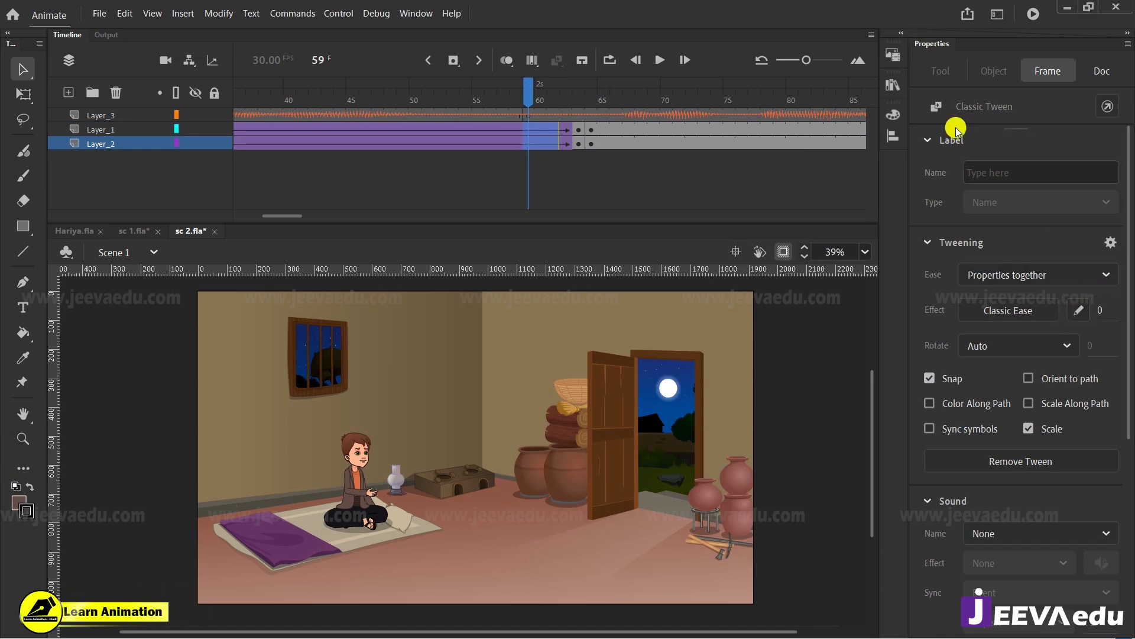
Step: Shape a custom S-shaped ease curve with a slow start and slow finish, and apply it to both classic tweens
left_click(1078, 318)
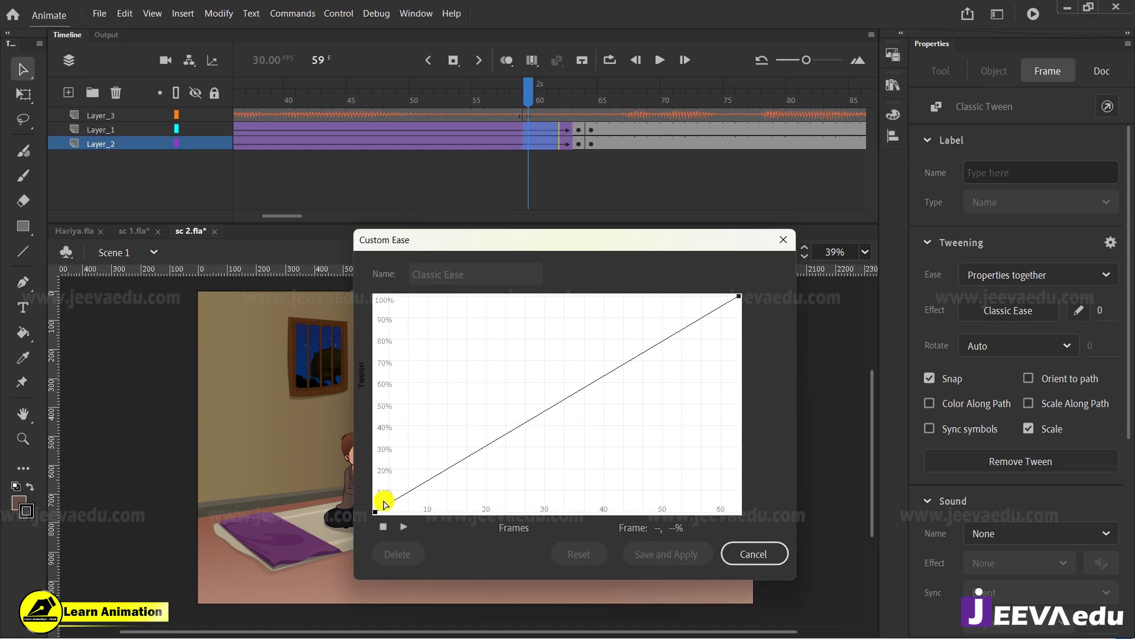
left_click_drag(495, 438, 518, 545)
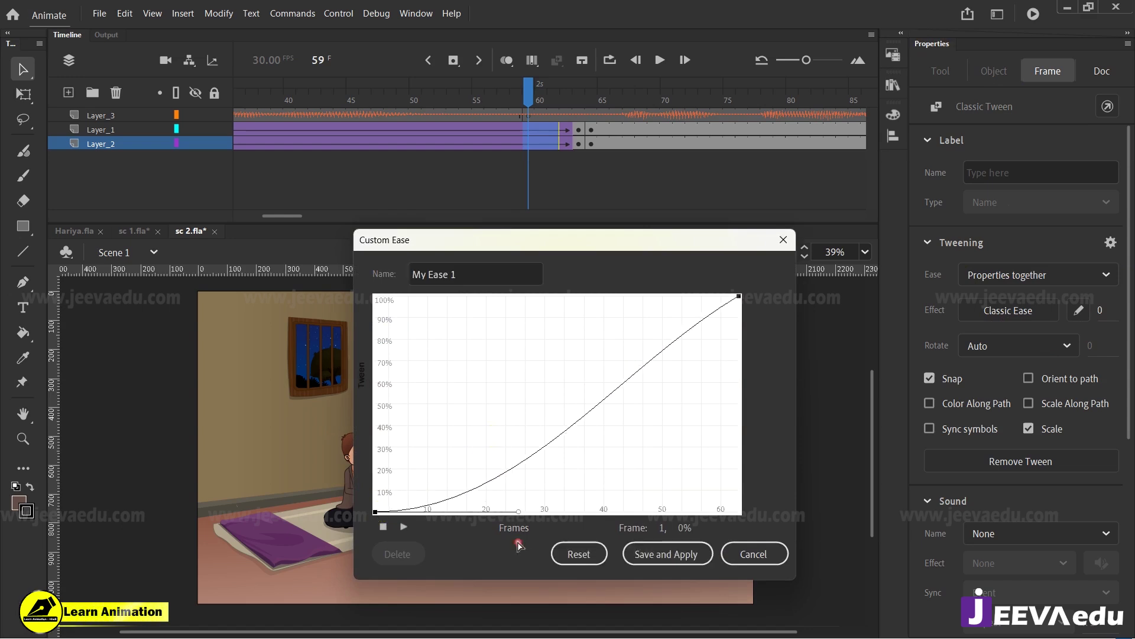
left_click_drag(615, 369, 612, 296)
left_click(663, 556)
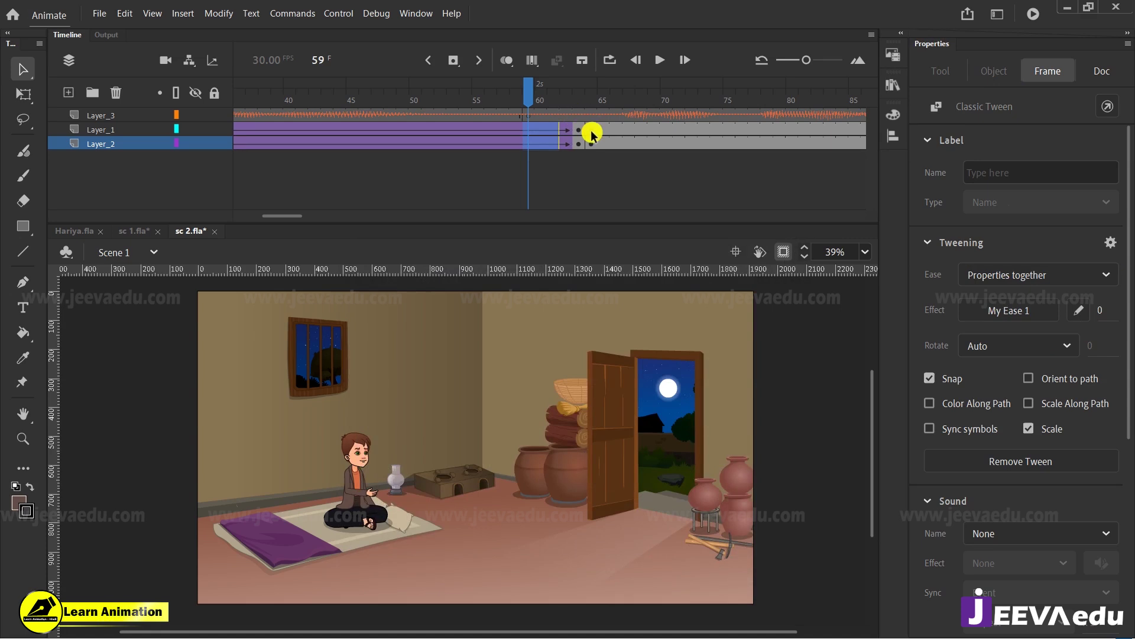
Step: Enlarge the boy and the room together at frame 63 so the tween becomes a slow zoom in
left_click(579, 145)
key("ctrl+alt+s")
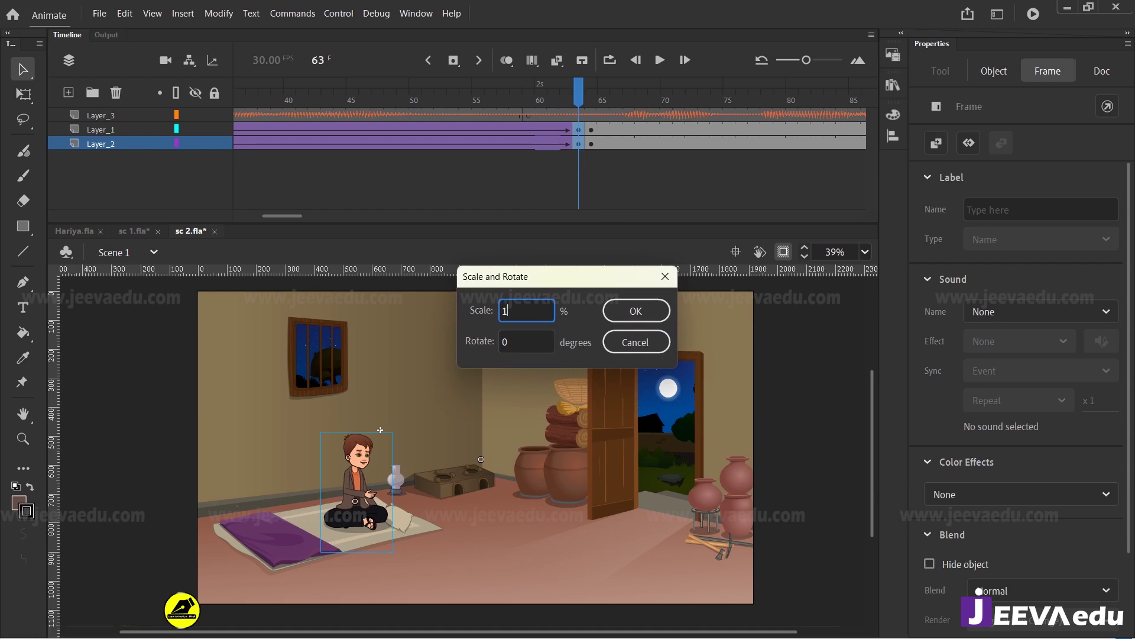
key("Return")
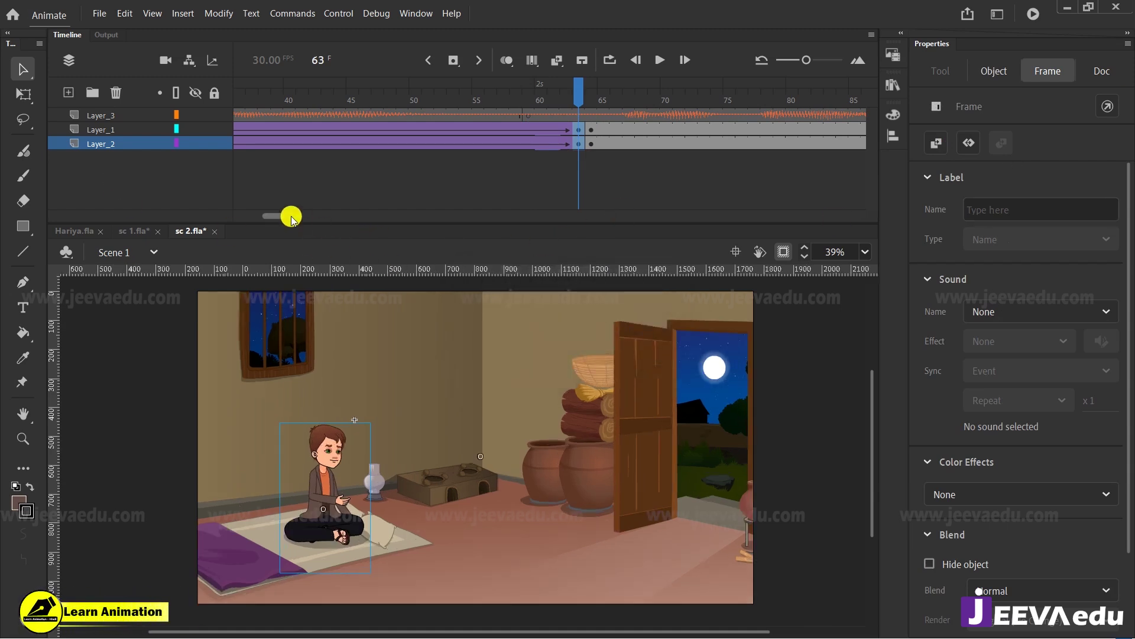
Step: Play the opening zoom from frame 1 several times to check its motion and its timing against the audio
left_click_drag(291, 217, 175, 215)
left_click(253, 115)
left_click_drag(251, 99, 222, 99)
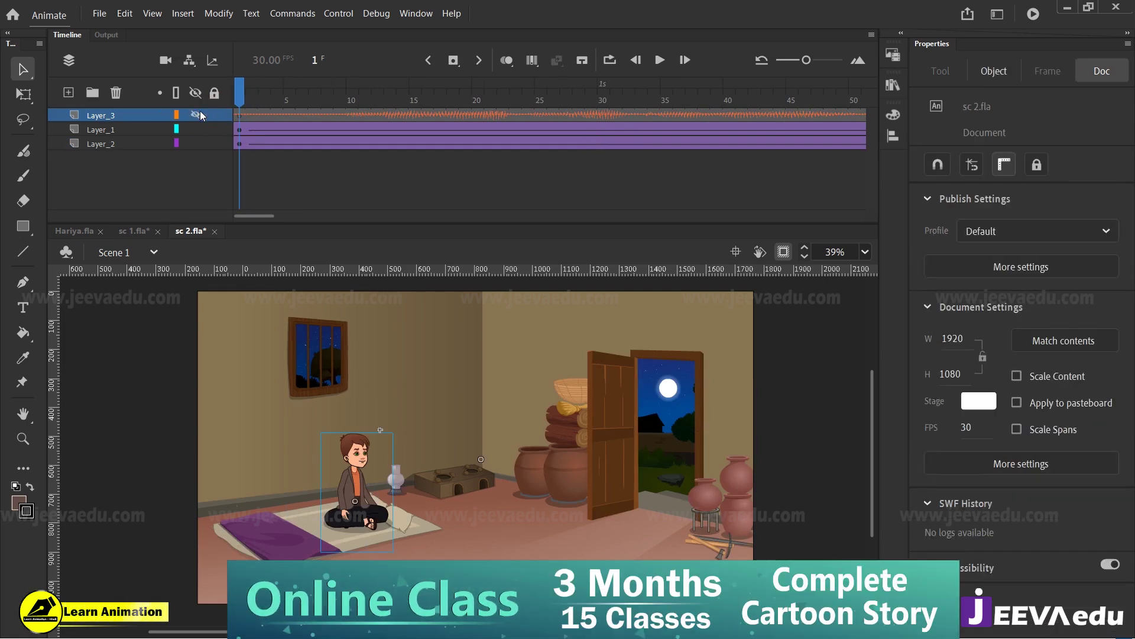
key("Return")
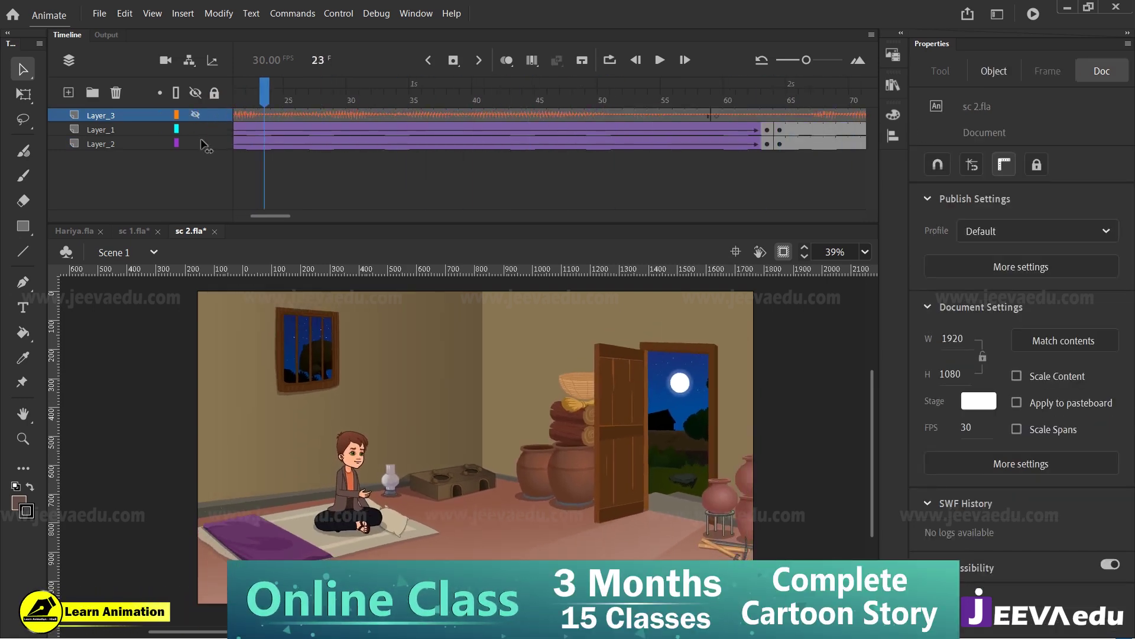
key("Return")
left_click(187, 111)
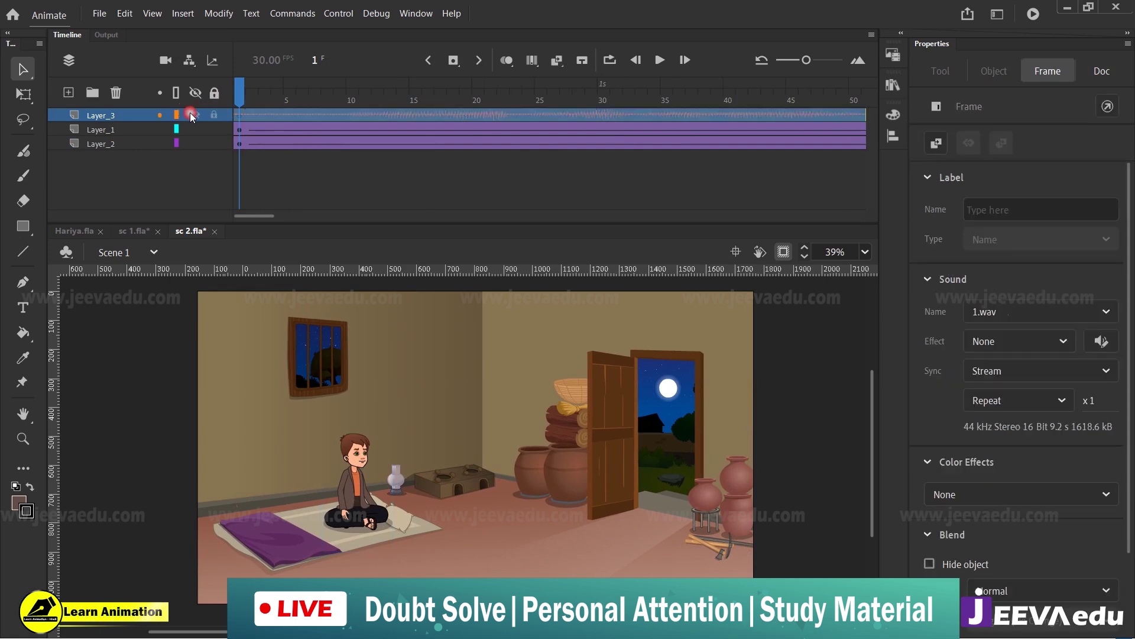
left_click(197, 115)
left_click(192, 114)
key("Return")
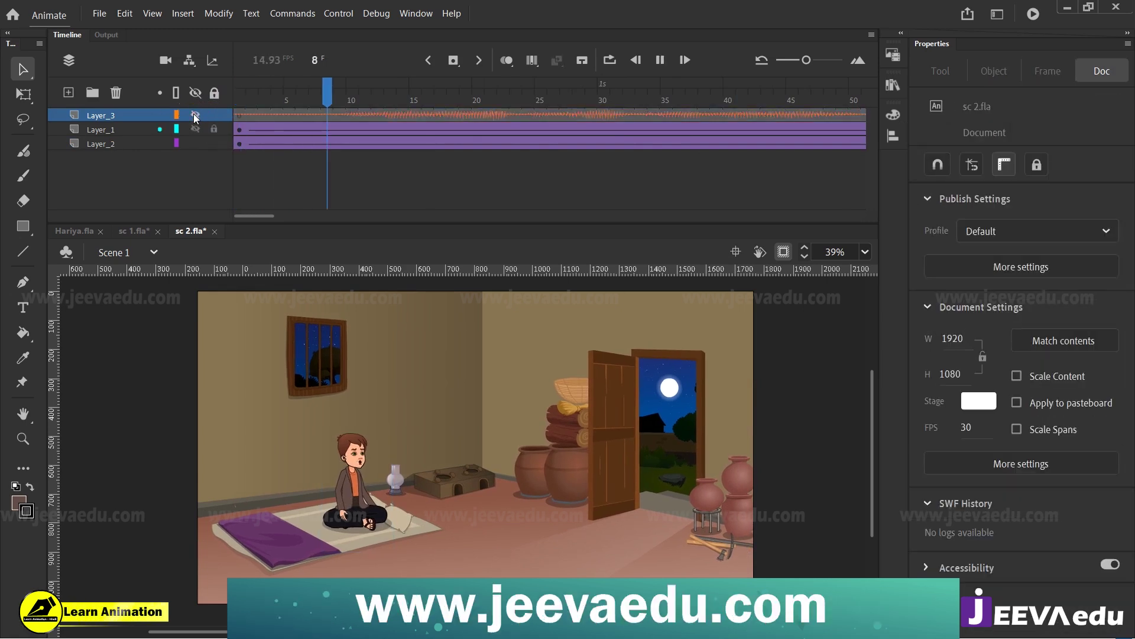
key("Return")
left_click(290, 94)
key("Return")
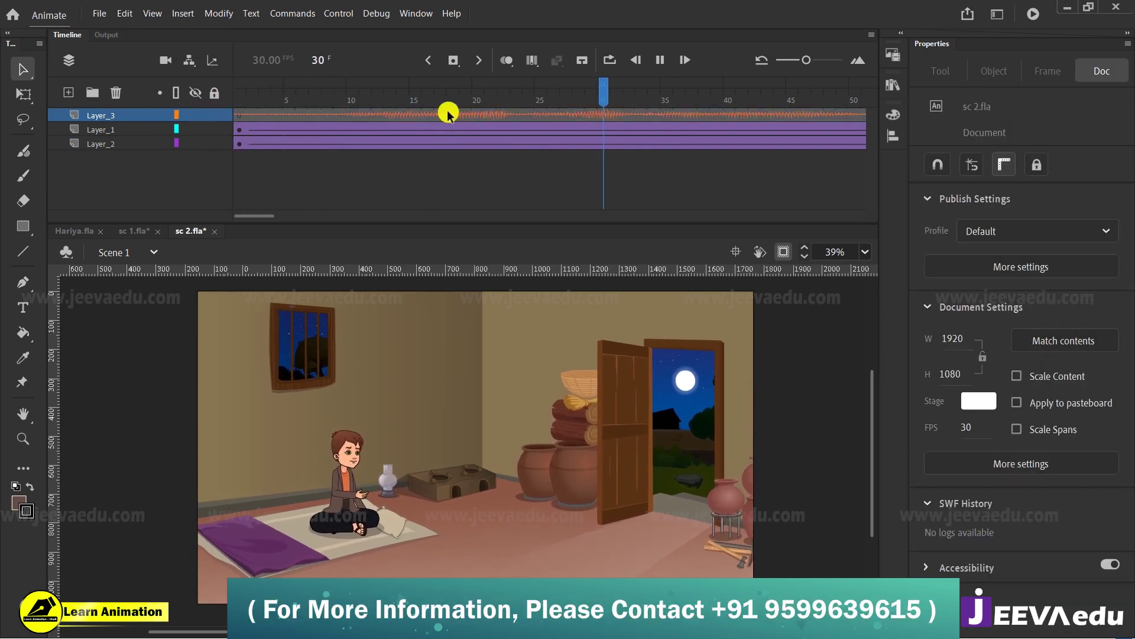
key("Return")
Step: Play the dialogue from the end of the zoom onward to judge where the next shots should change
left_click_drag(260, 97, 357, 160)
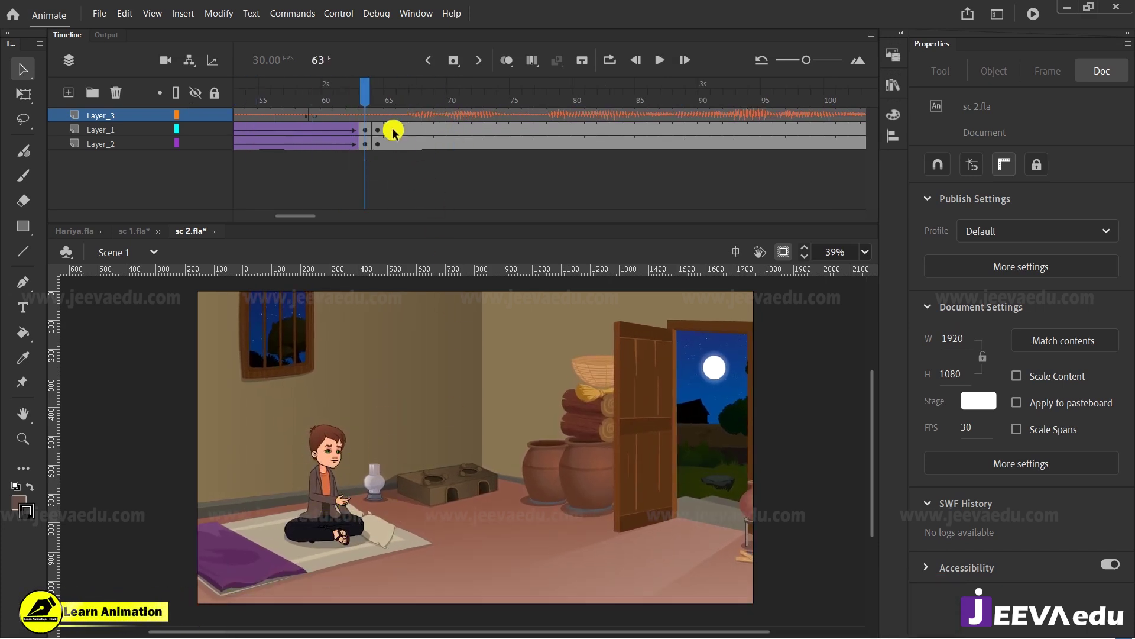
key("Return")
left_click(377, 143)
key("Return")
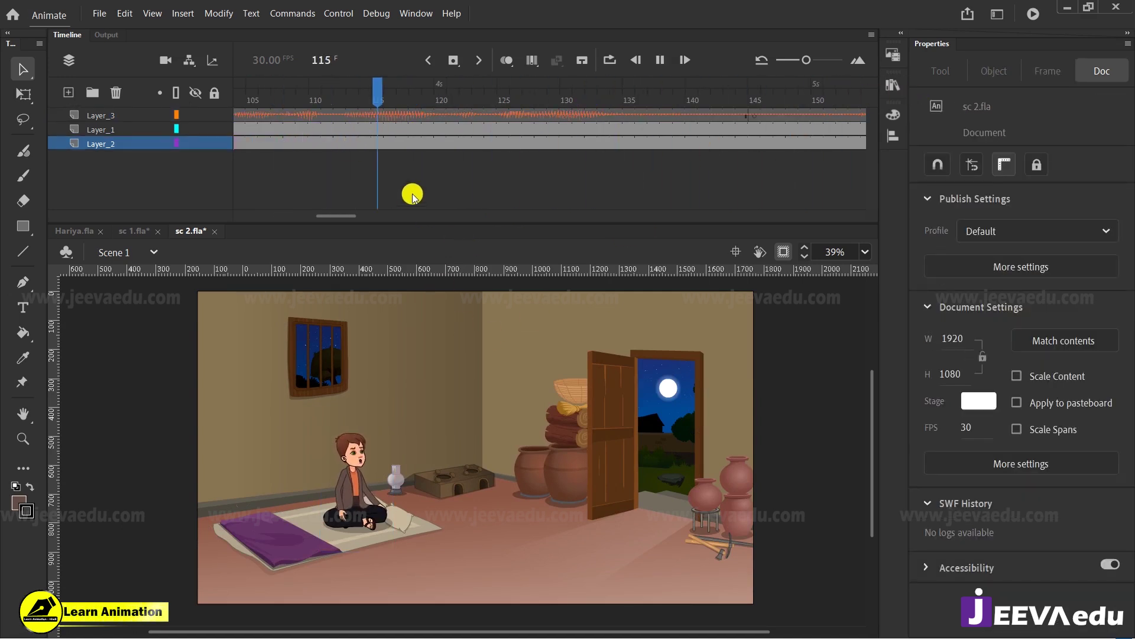
key("Return")
left_click_drag(657, 102, 193, 157)
key("Return")
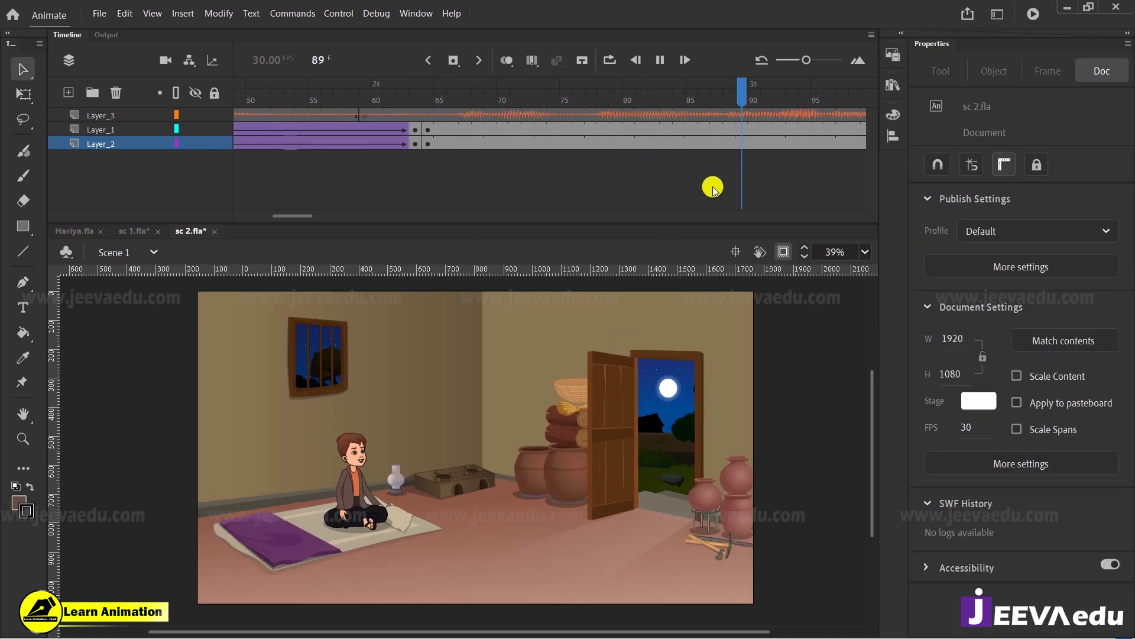
key("Return")
key("Return")
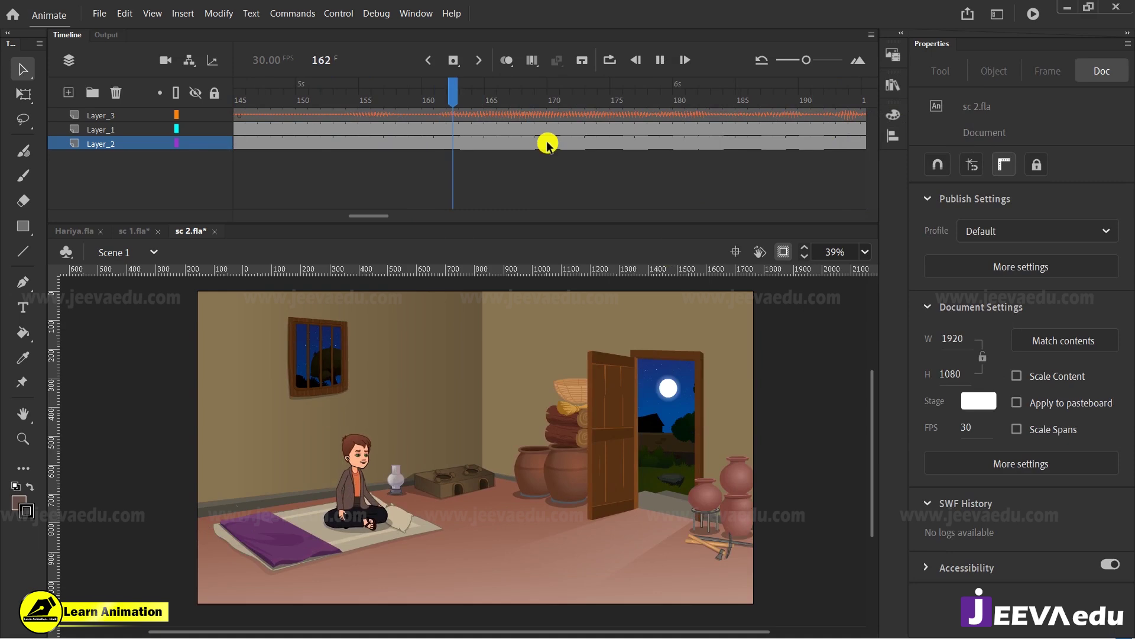
left_click_drag(591, 145, 334, 137)
left_click_drag(369, 216, 313, 220)
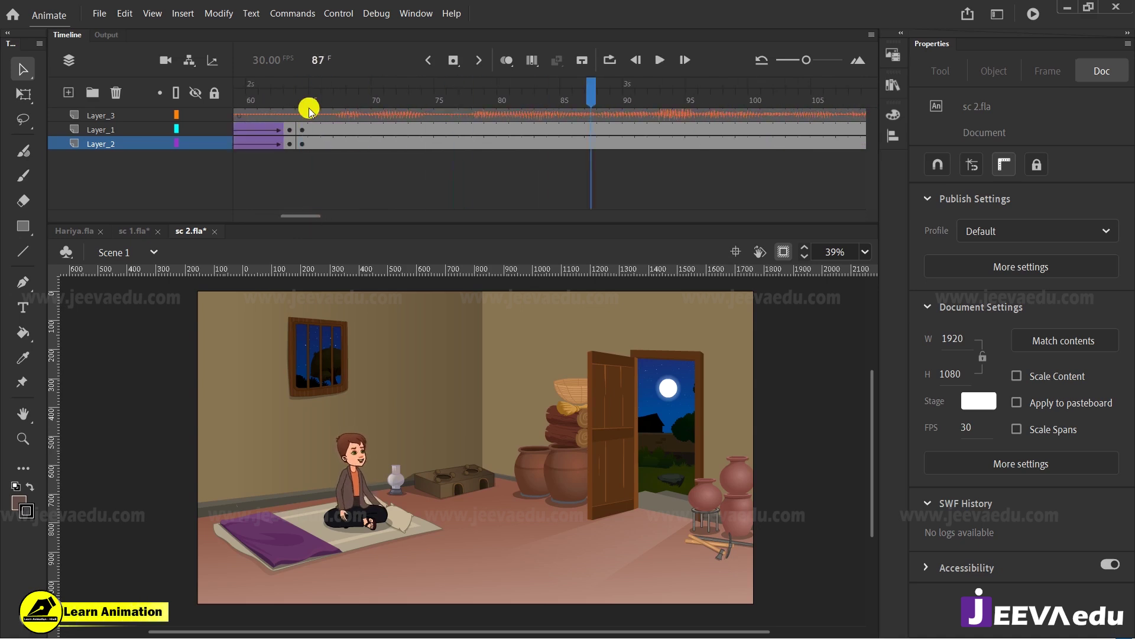
Step: Play from frame 64 to the end of the spoken phrase and insert keyframes at frame 102 on Layer_1 and Layer_2
left_click(309, 127)
key("Return")
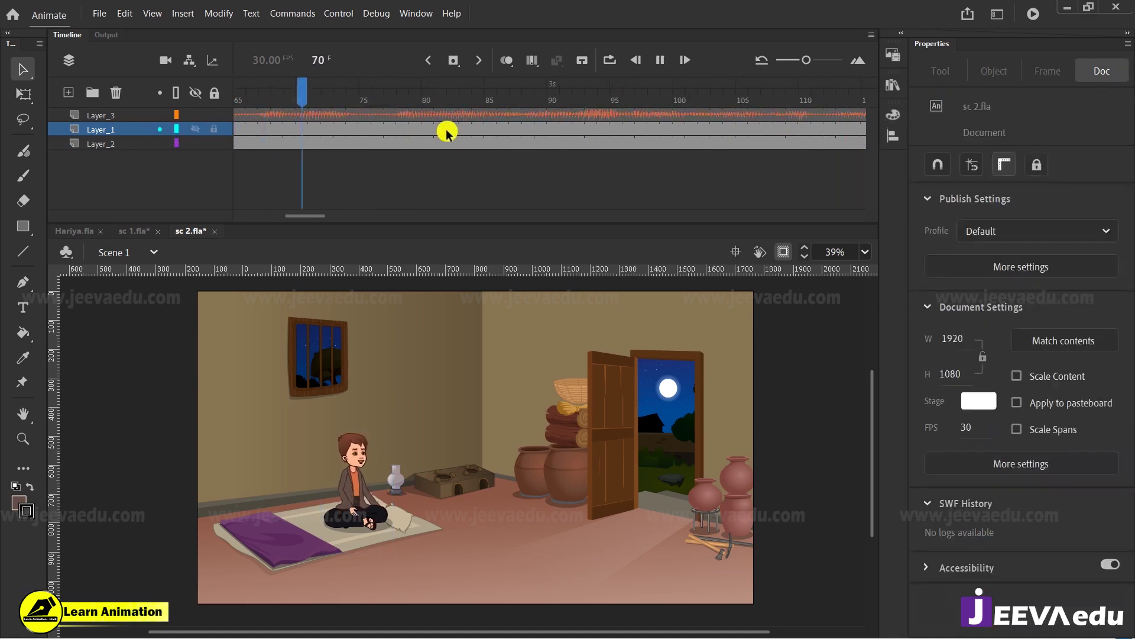
key("Return")
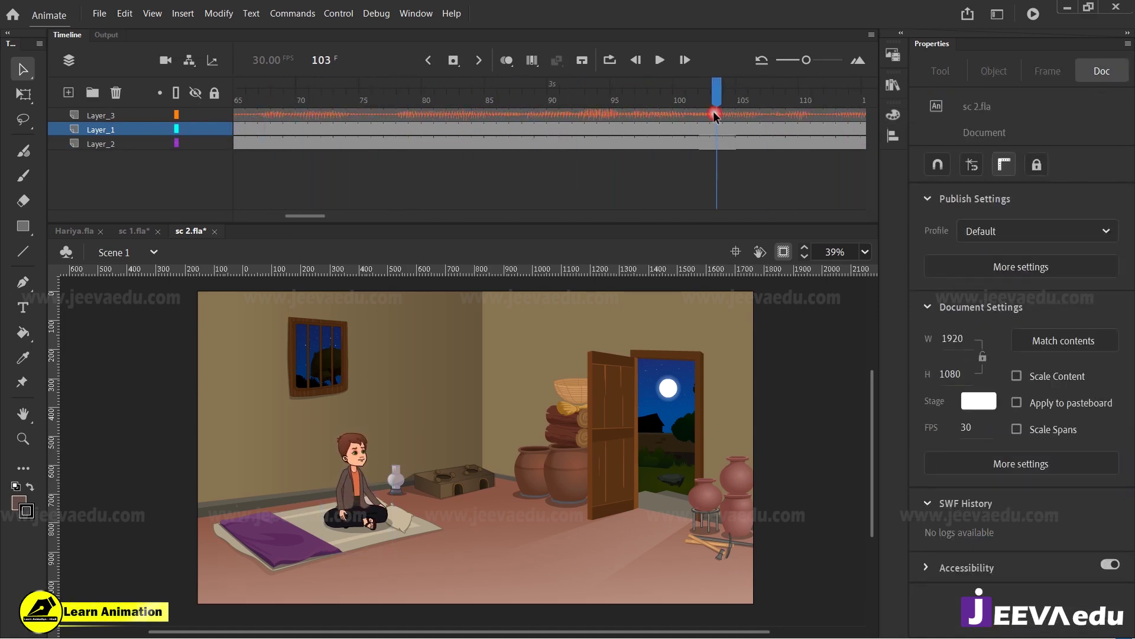
left_click(704, 144)
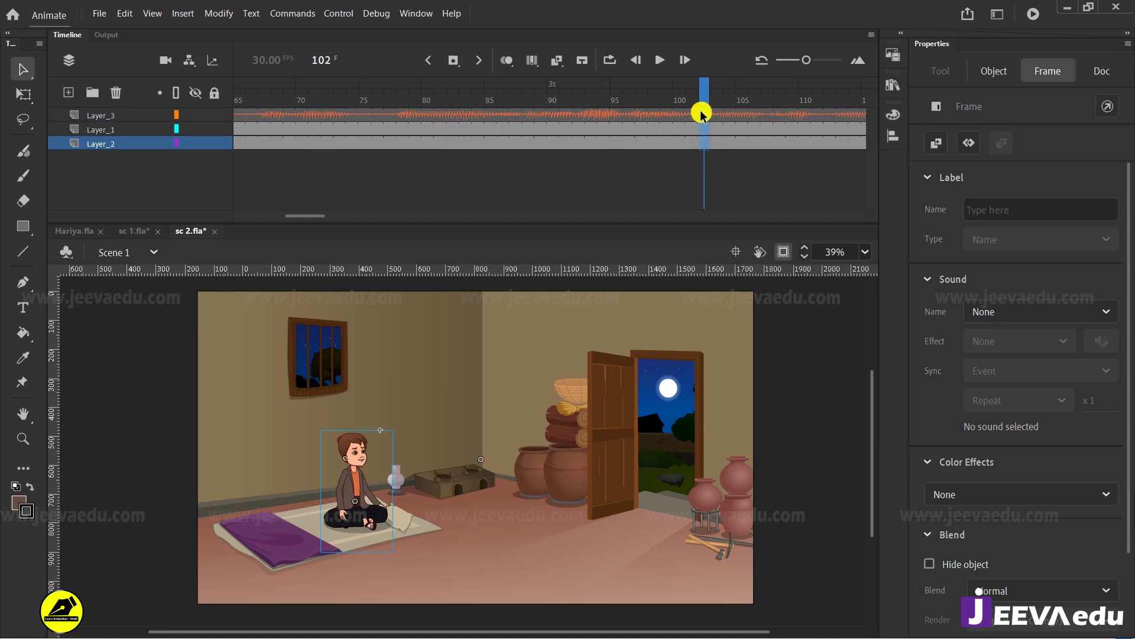
Step: Scale the boy and the room at frame 64 by 150% and shift them so the boy sits inside the stage
left_click_drag(702, 106, 485, 144)
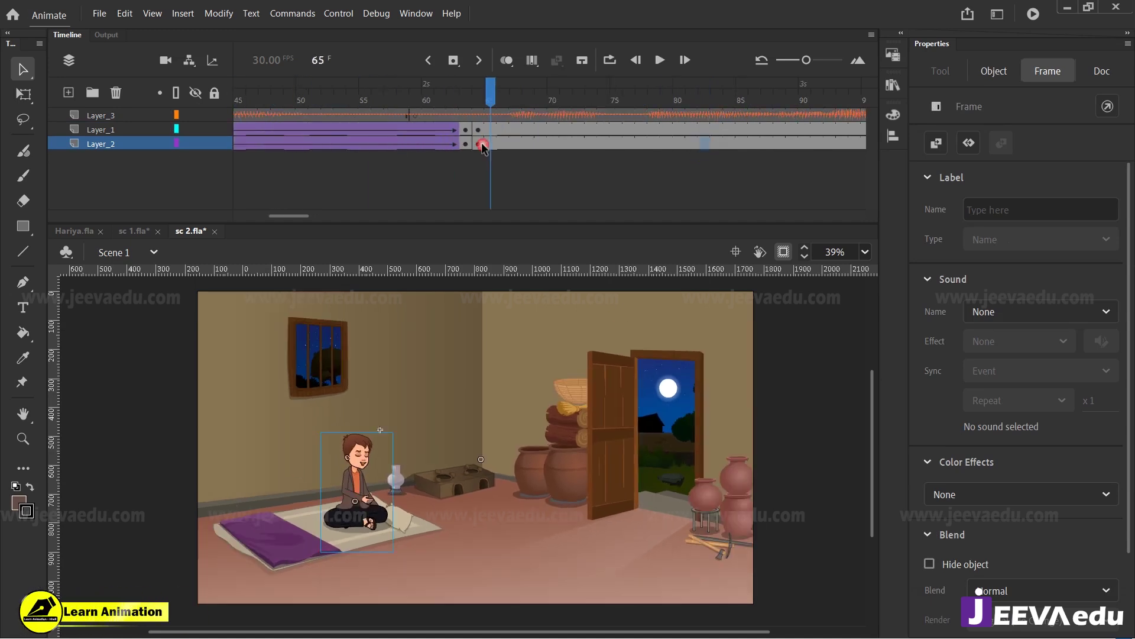
left_click(482, 144)
left_click(482, 162)
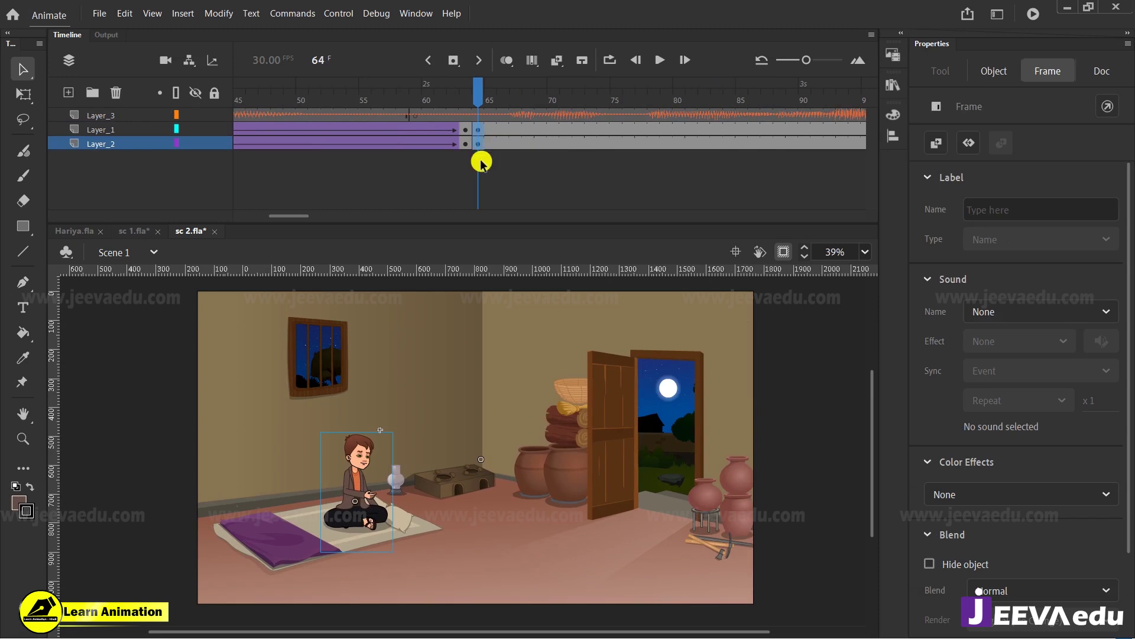
key("ctrl+alt+s")
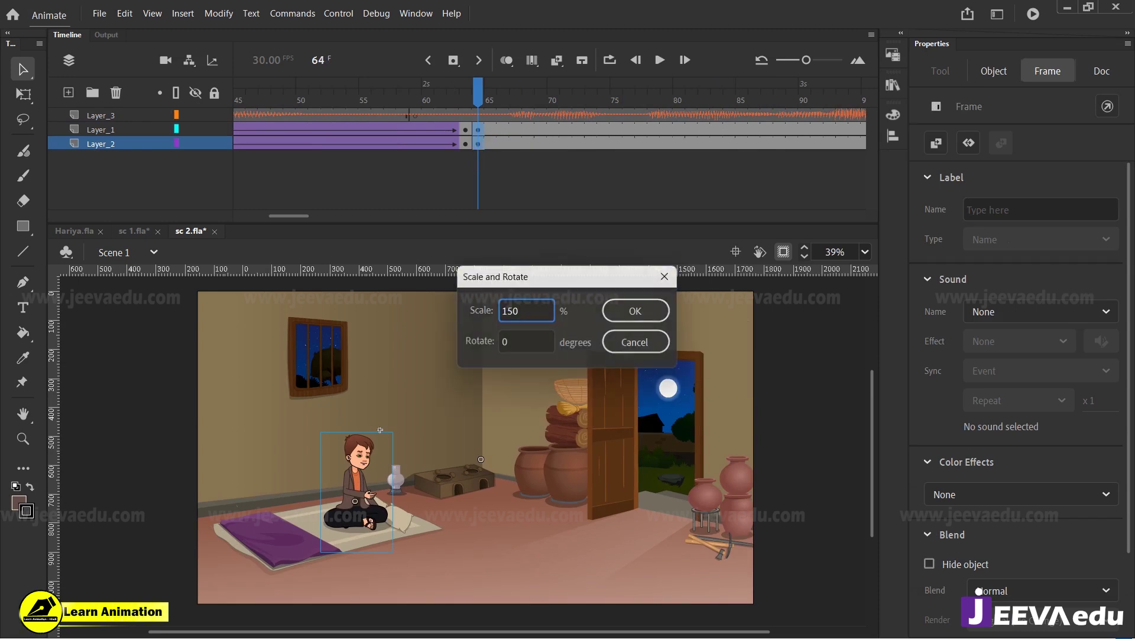
type("150")
key("Return")
left_click(482, 162)
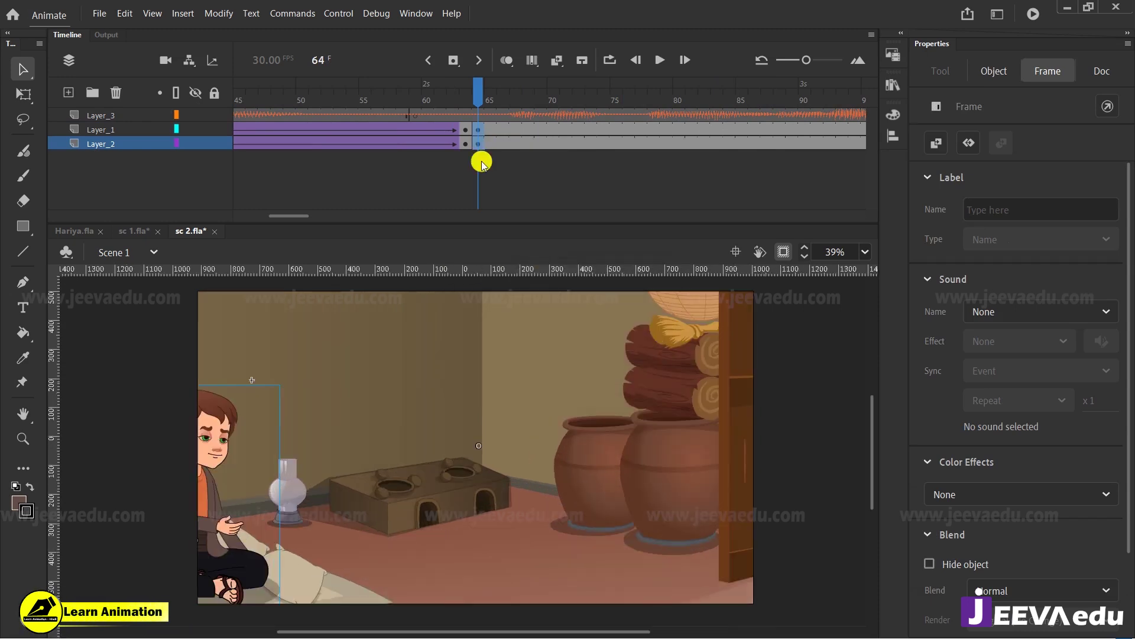
left_click(474, 163)
left_click_drag(441, 498, 705, 447)
left_click_drag(555, 465, 567, 469)
Step: Scale the frame 64 artwork by another 150% and reposition it to frame the boy in a centred close-up
left_click_drag(463, 100, 481, 142)
left_click(482, 144)
key("ctrl+alt+s")
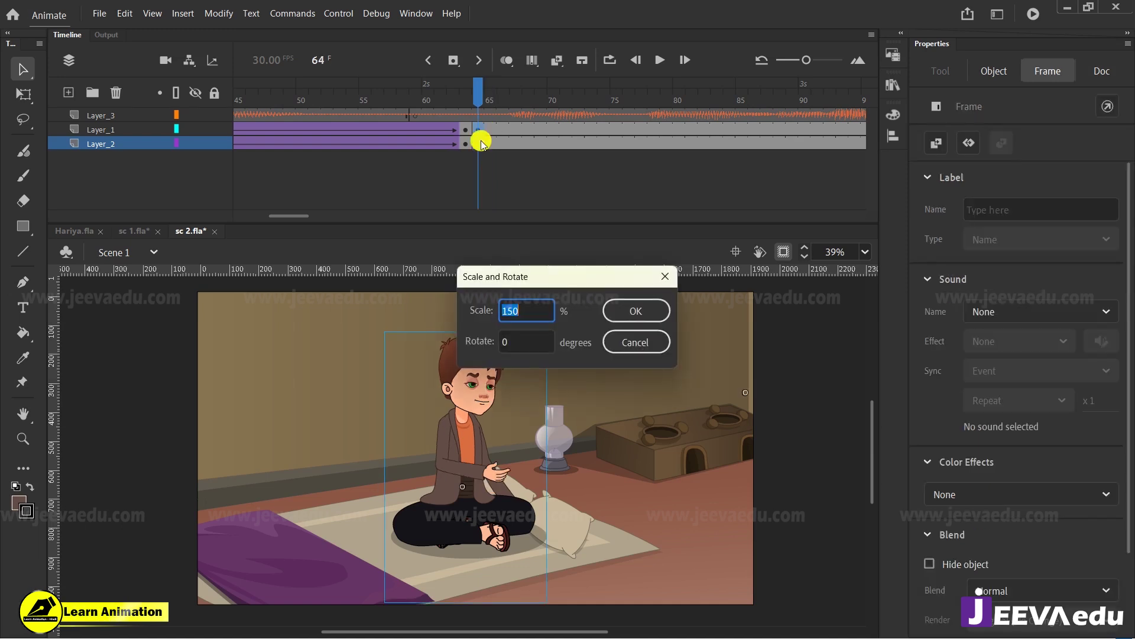
key("Return")
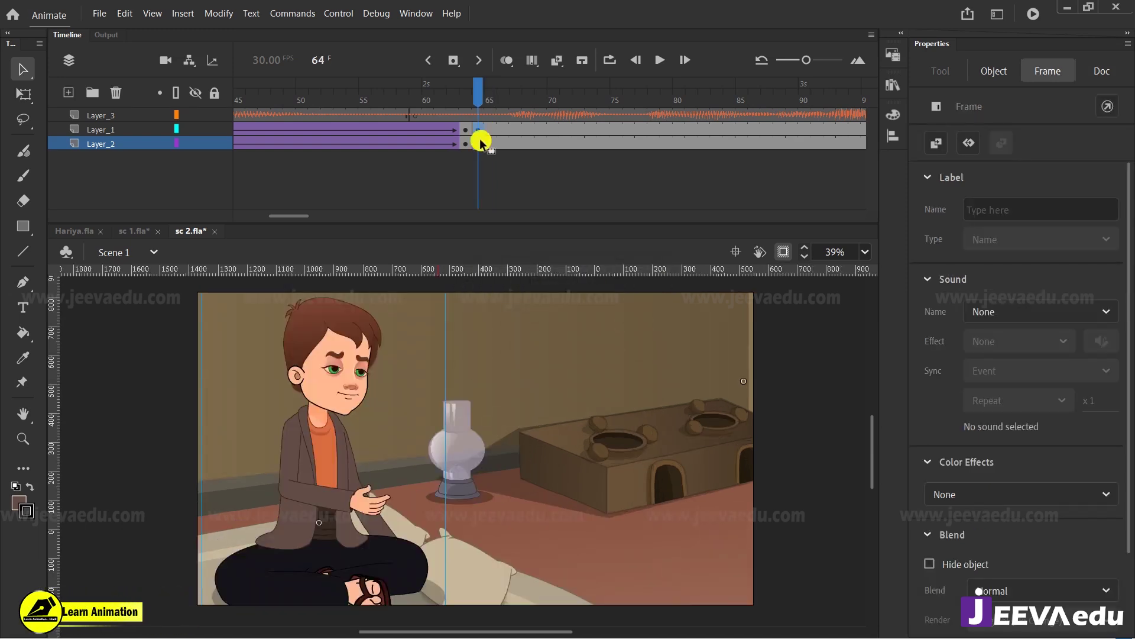
left_click_drag(399, 468, 542, 480)
Step: Play the scene from the end of the zoom through frame 102 to check the cuts to and from the close-up
left_click_drag(483, 118, 365, 165)
left_click(364, 166)
key("Return")
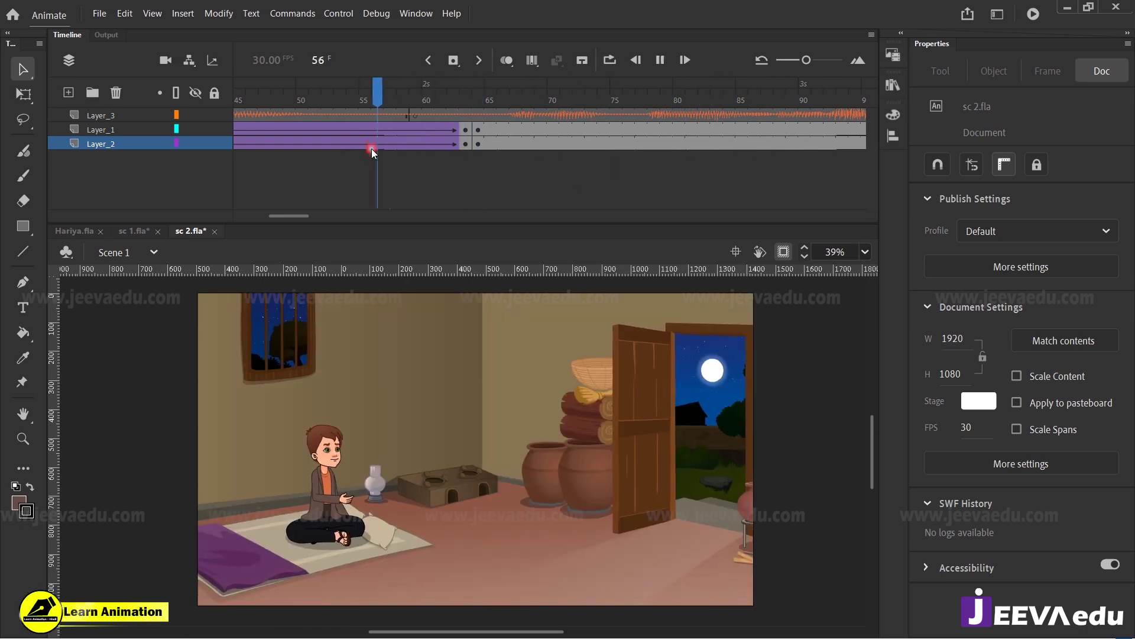
key("Return")
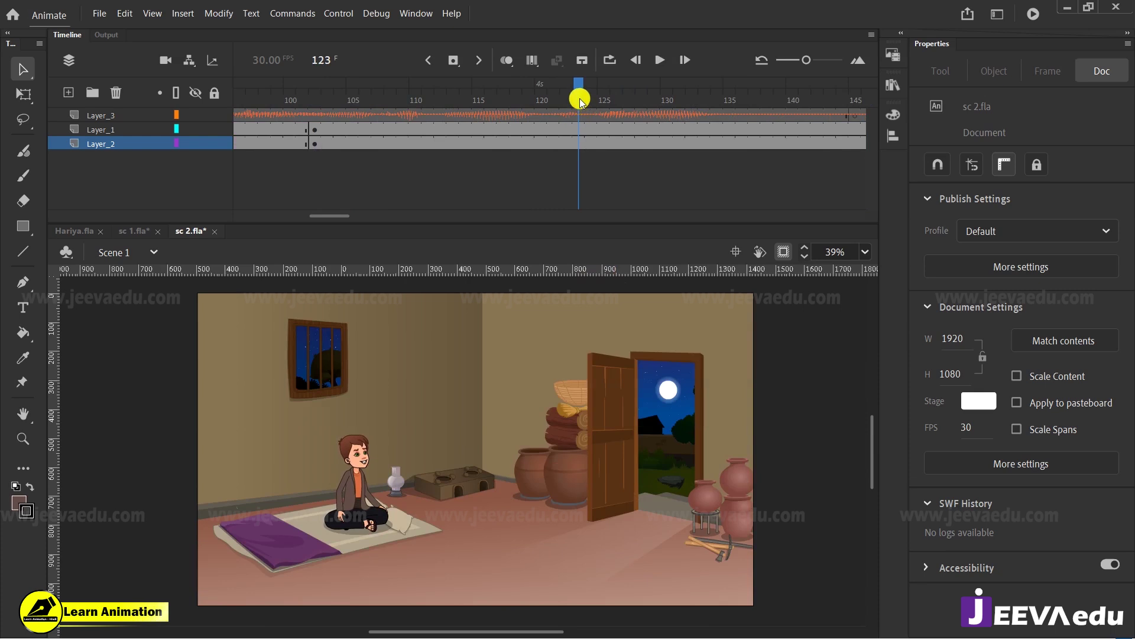
key("Return")
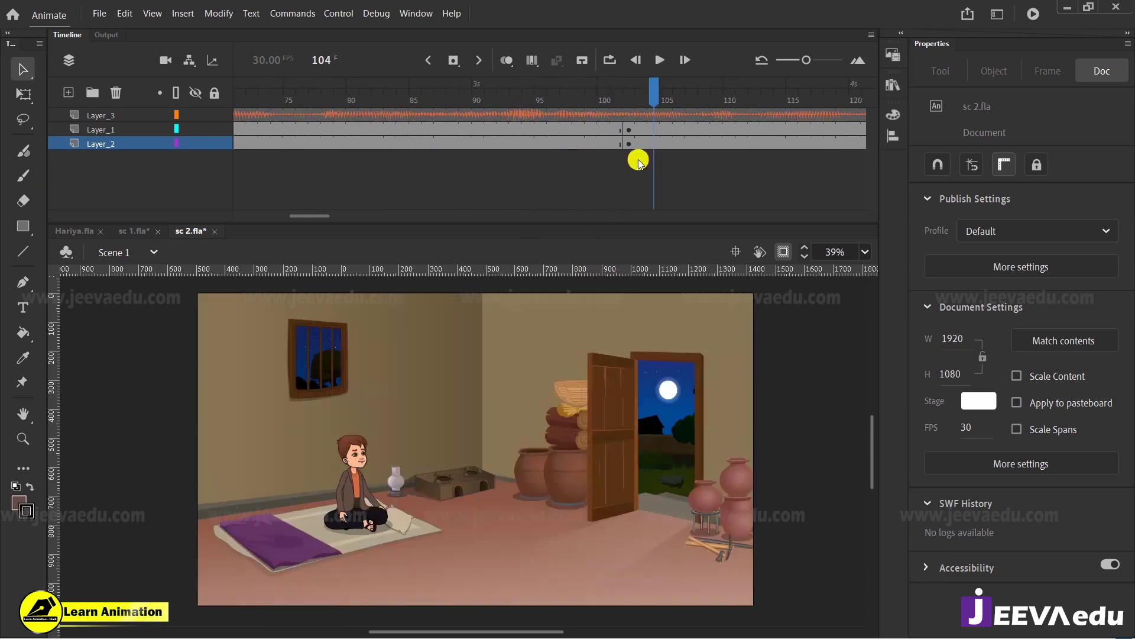
key("Return")
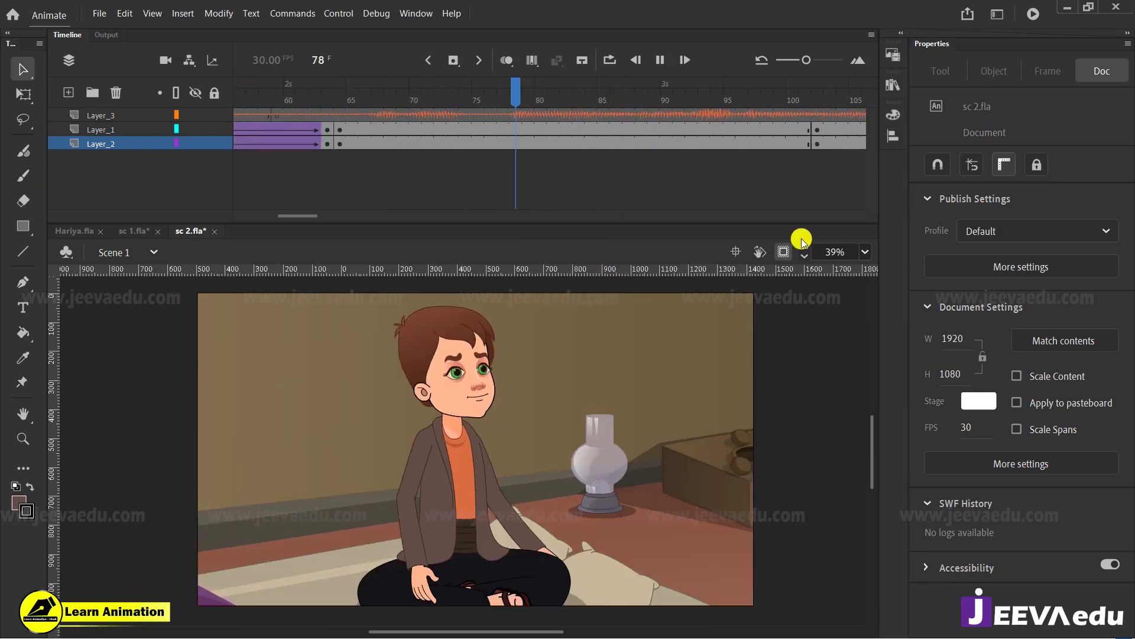
Step: Insert keyframes at frame 101 on Layer_1 and Layer_2 and create classic tweens from frame 64 to frame 101
left_click(807, 143)
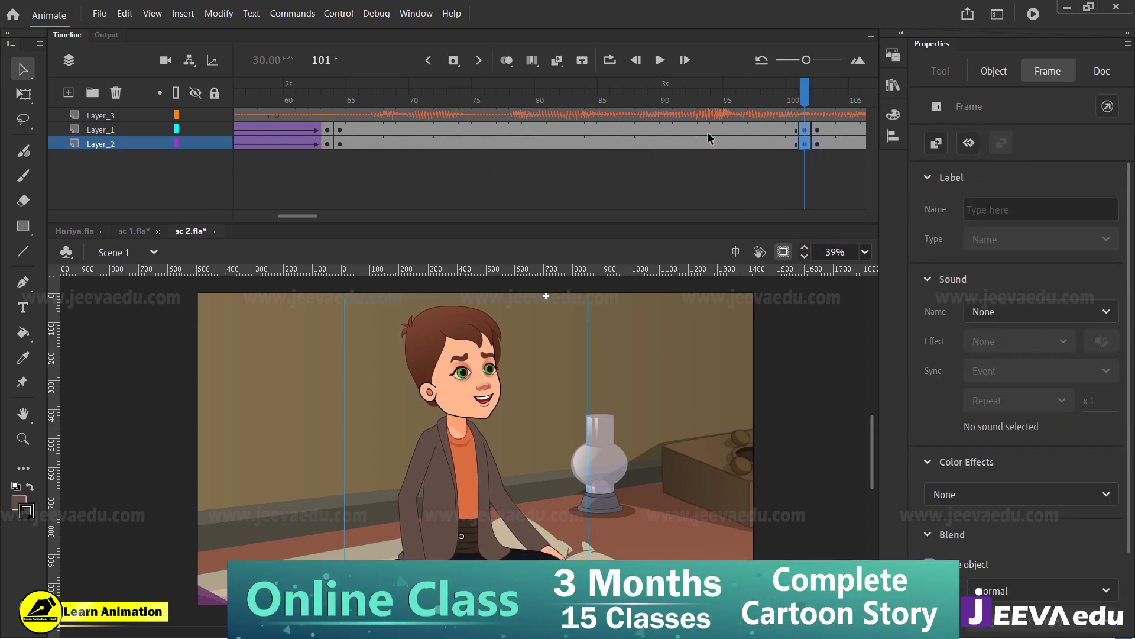
left_click_drag(707, 133, 679, 143)
right_click(687, 134)
left_click(727, 145)
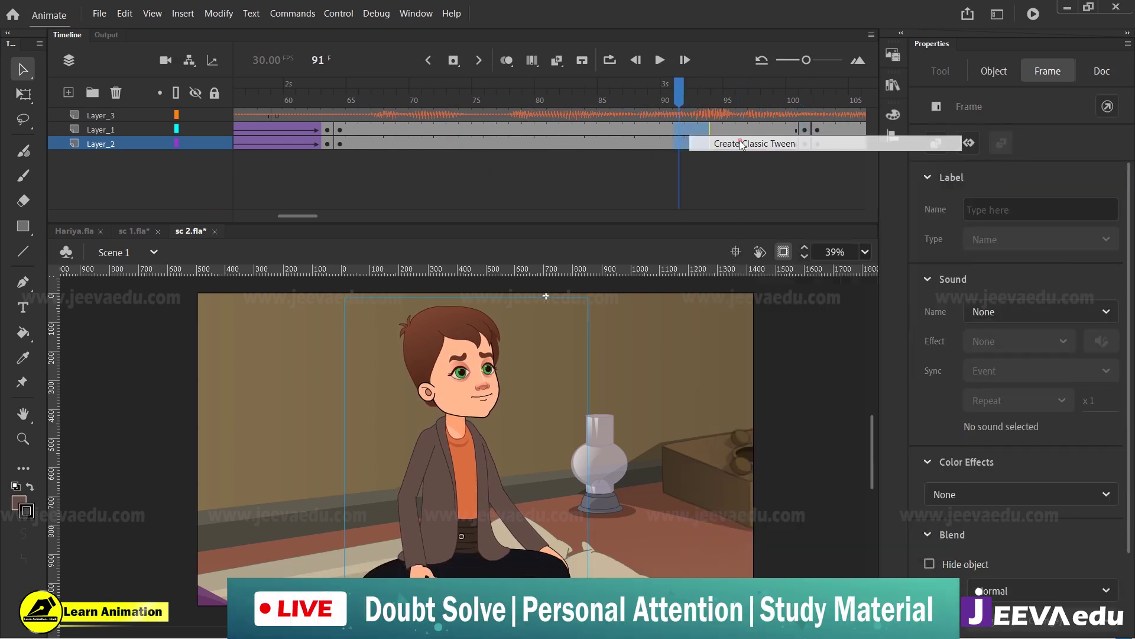
Step: Scale the boy and the room at frame 101 by 103% and shift them right on the stage
left_click(804, 135)
key("ctrl+alt+s")
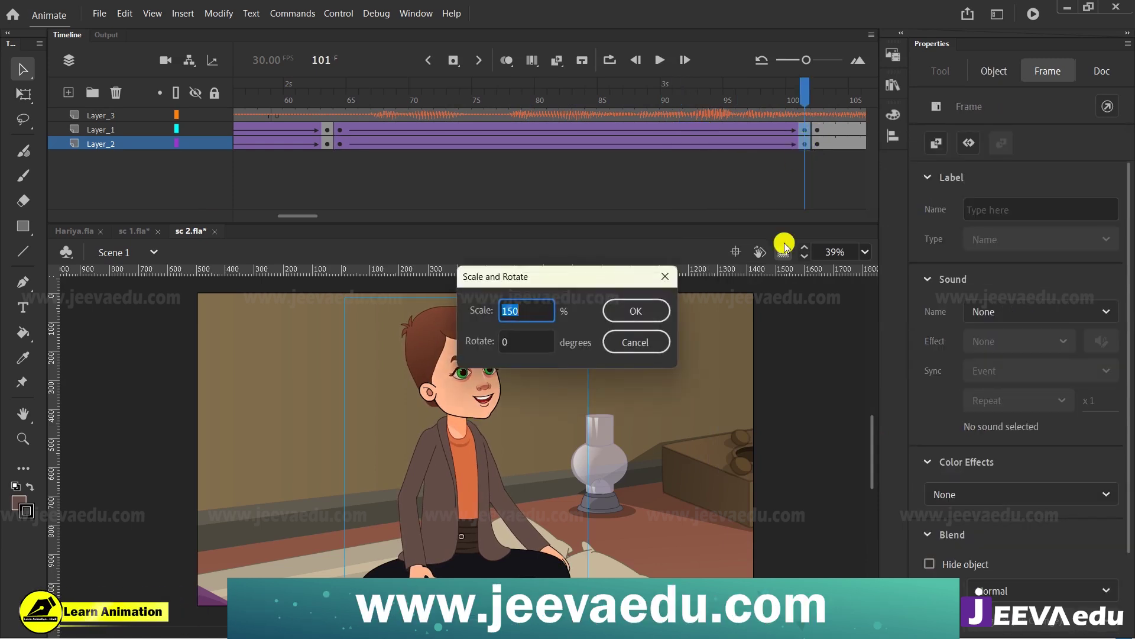
type("103")
left_click(627, 312)
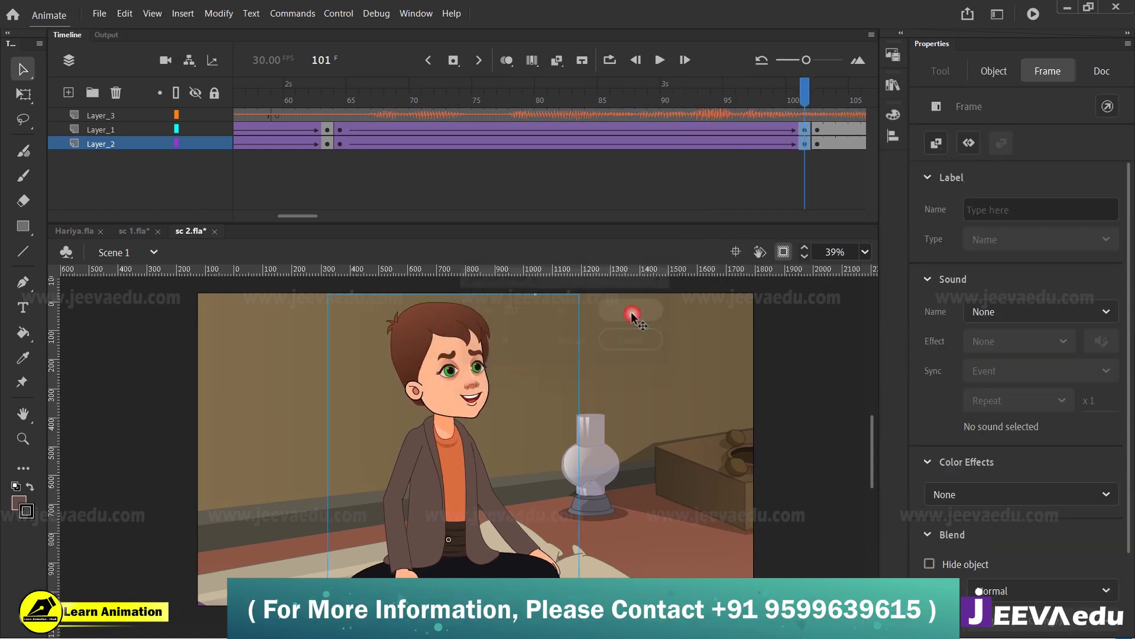
left_click_drag(469, 421, 484, 418)
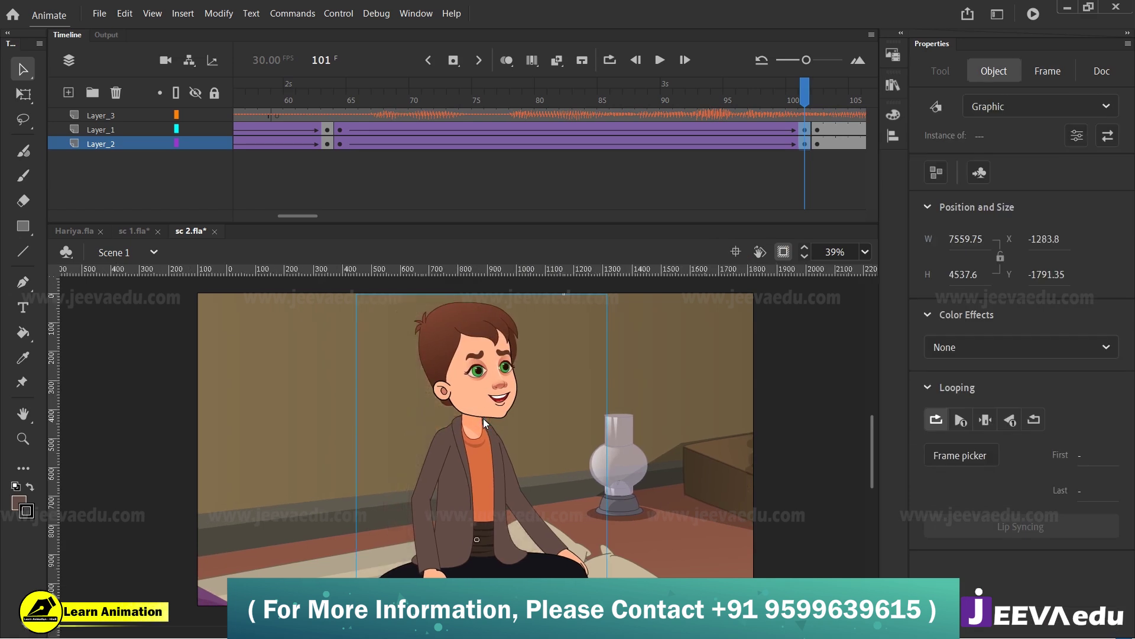
Step: Hide Layer_3 and nudge the boy and room at frame 101 left until the boy matches his framing at frame 64
left_click(197, 115)
left_click_drag(439, 91, 808, 144)
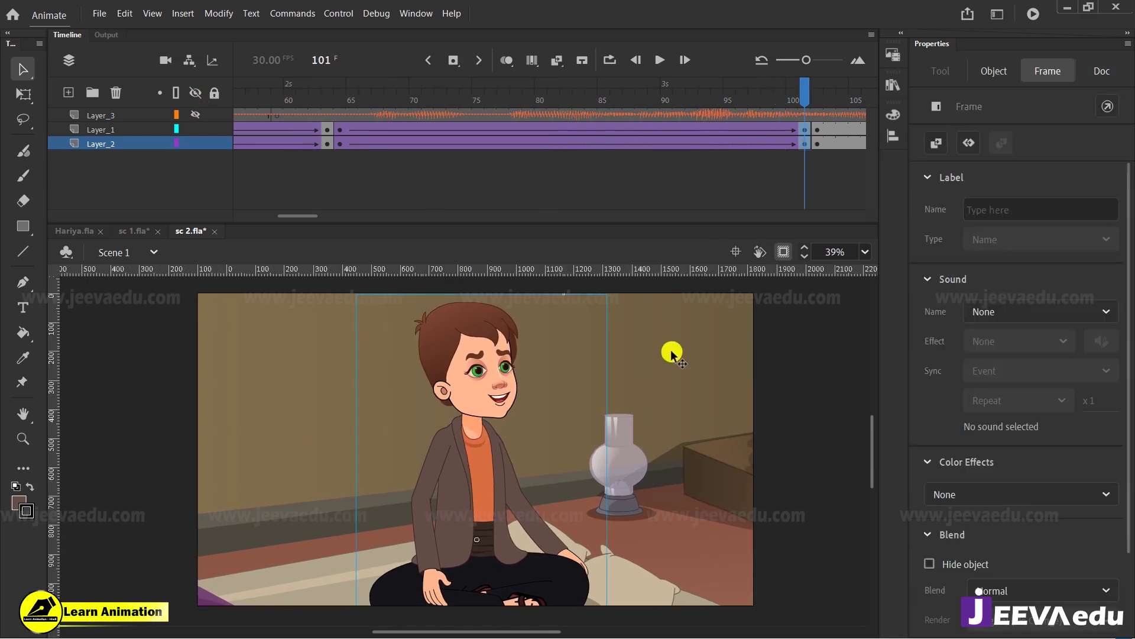
key("Left")
key("Left")
key("Left")
key("Left")
key("Left")
key("Left")
key("Left")
key("Left")
left_click_drag(753, 85, 806, 144)
key("Left")
key("Left")
key("Left")
key("Left")
key("Left")
key("Left")
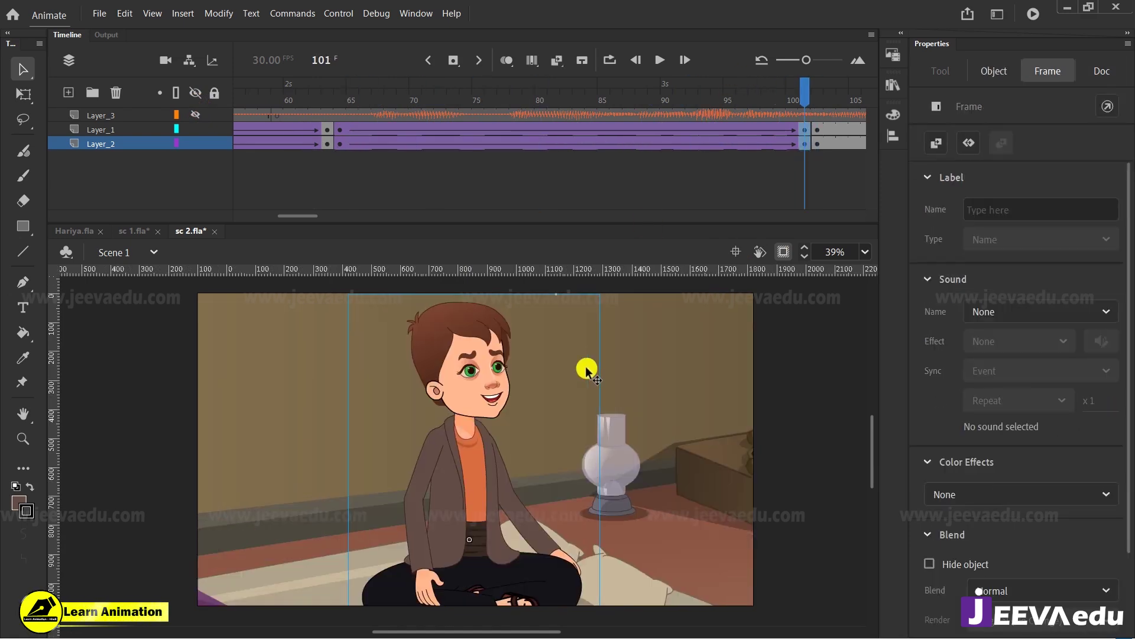
left_click_drag(770, 98, 811, 153)
left_click(503, 455)
key("Left")
key("Left")
key("Left")
key("Left")
key("Left")
key("Left")
key("Left")
key("Left")
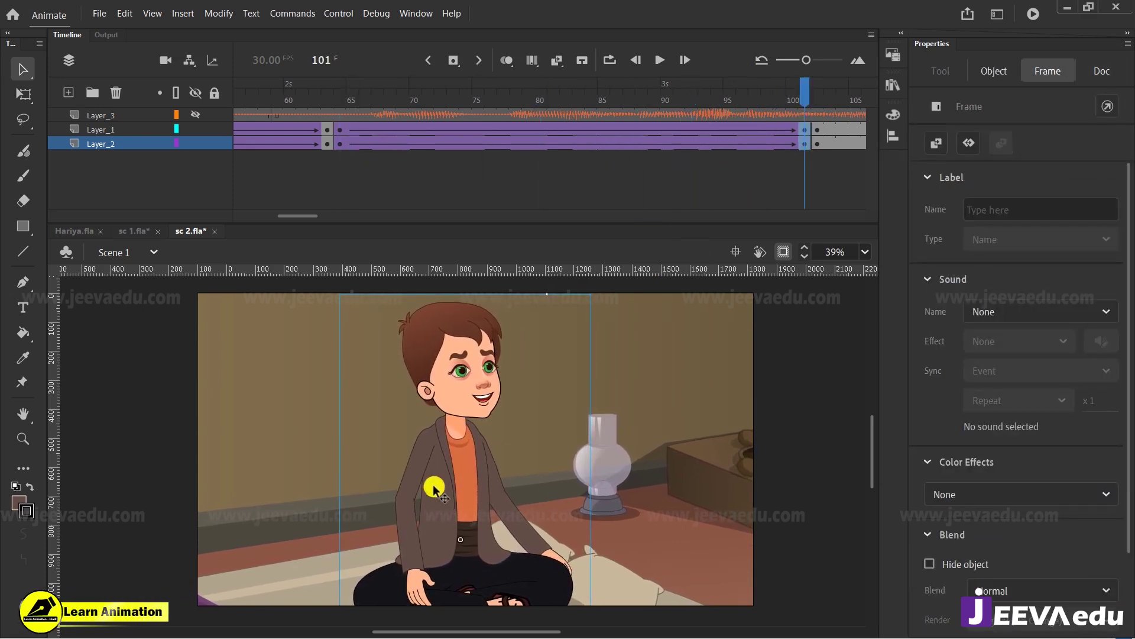
Step: Play the slow push-in and the wide shot from frame 102 to find where the spoken phrase ends
left_click_drag(801, 89, 194, 173)
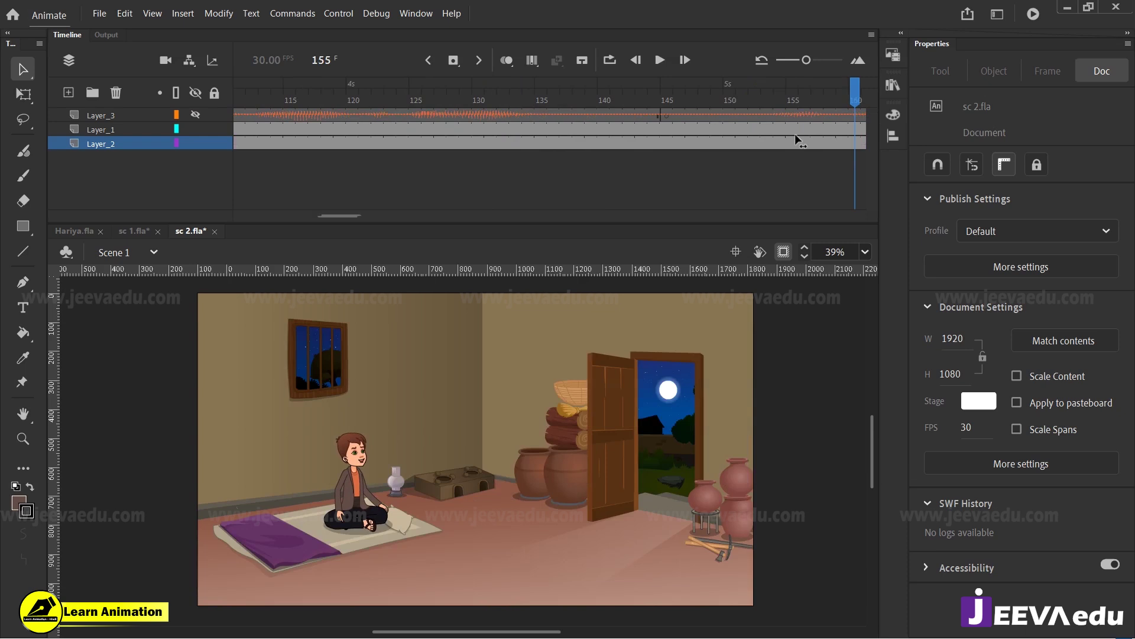
left_click_drag(795, 133, 207, 155)
key("Return")
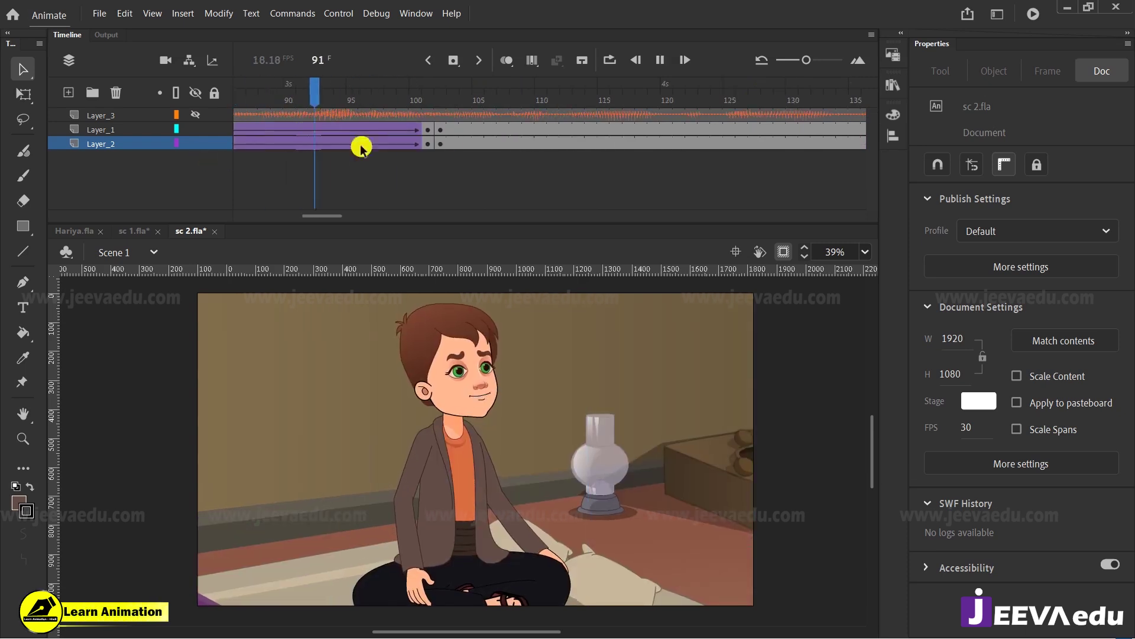
left_click(440, 130)
key("Return")
left_click(443, 134)
key("Return")
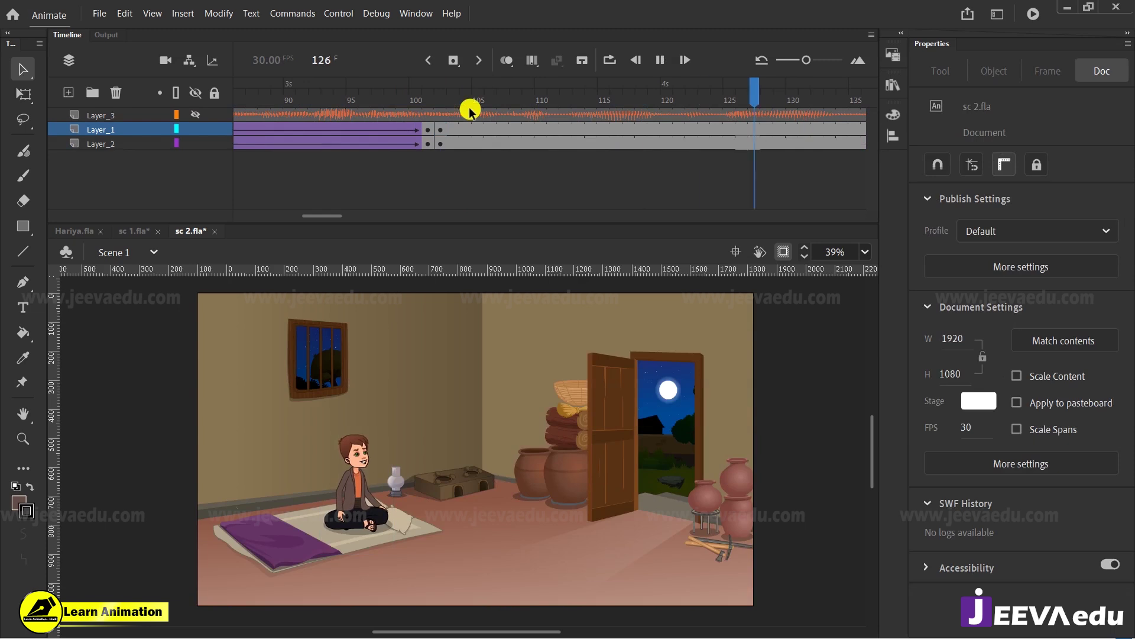
Step: Insert keyframes at frame 152 on Layer_1 and Layer_2
left_click(467, 111)
left_click_drag(467, 111, 427, 148)
left_click(426, 152)
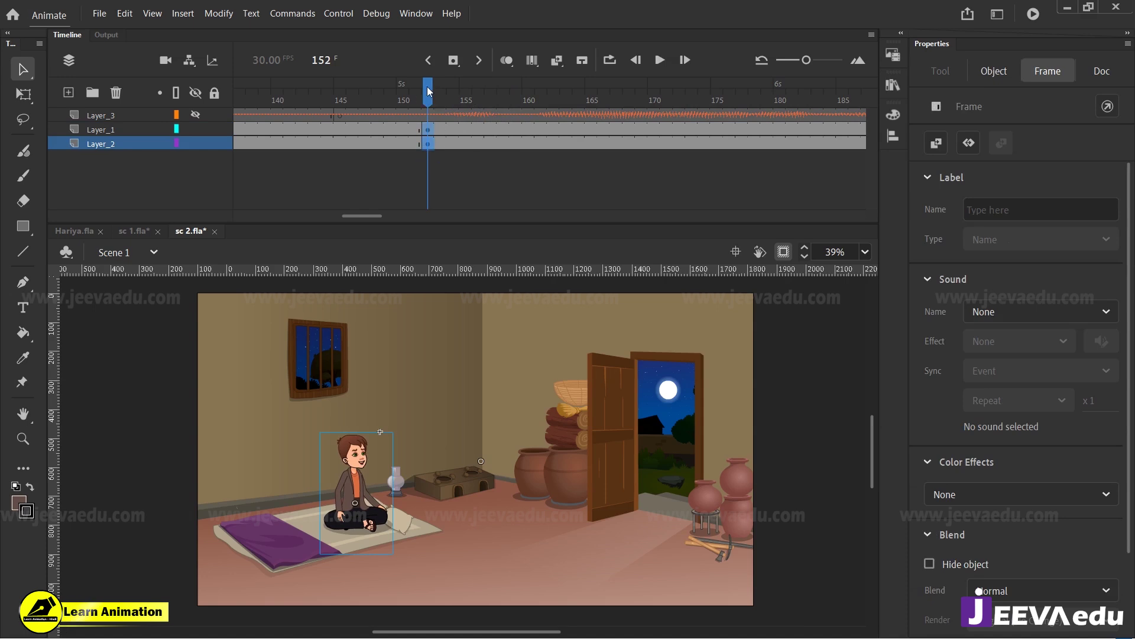
Step: Insert keyframes at frame 151 on both artwork layers and create classic tweens from frame 102 to frame 151
key("Return")
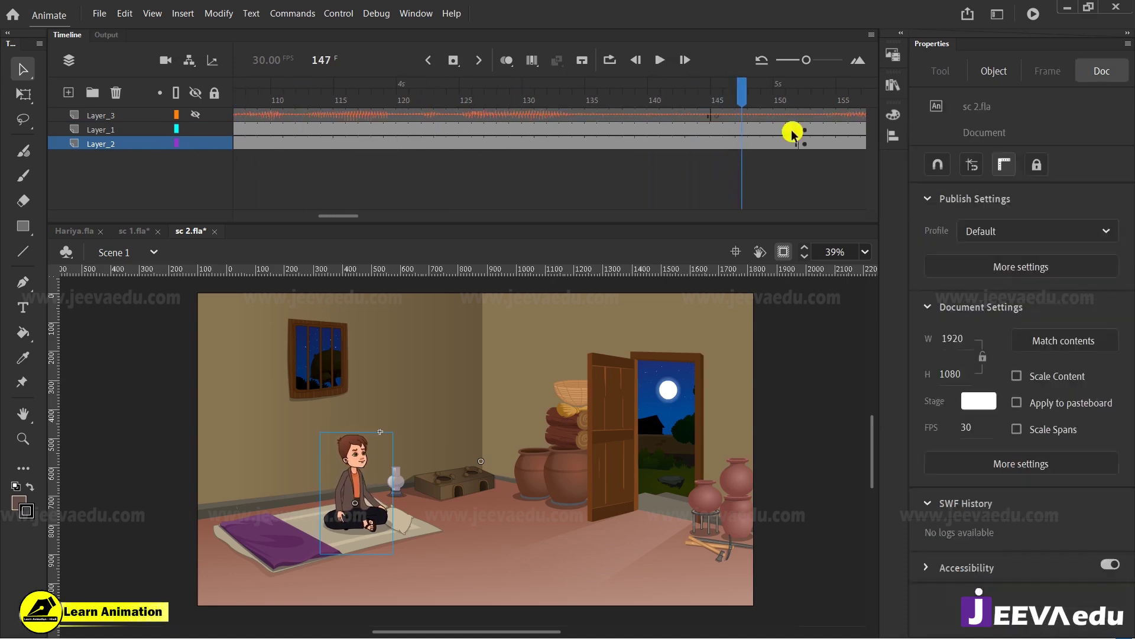
left_click(794, 145)
left_click_drag(794, 151, 751, 139)
right_click(760, 131)
left_click(798, 142)
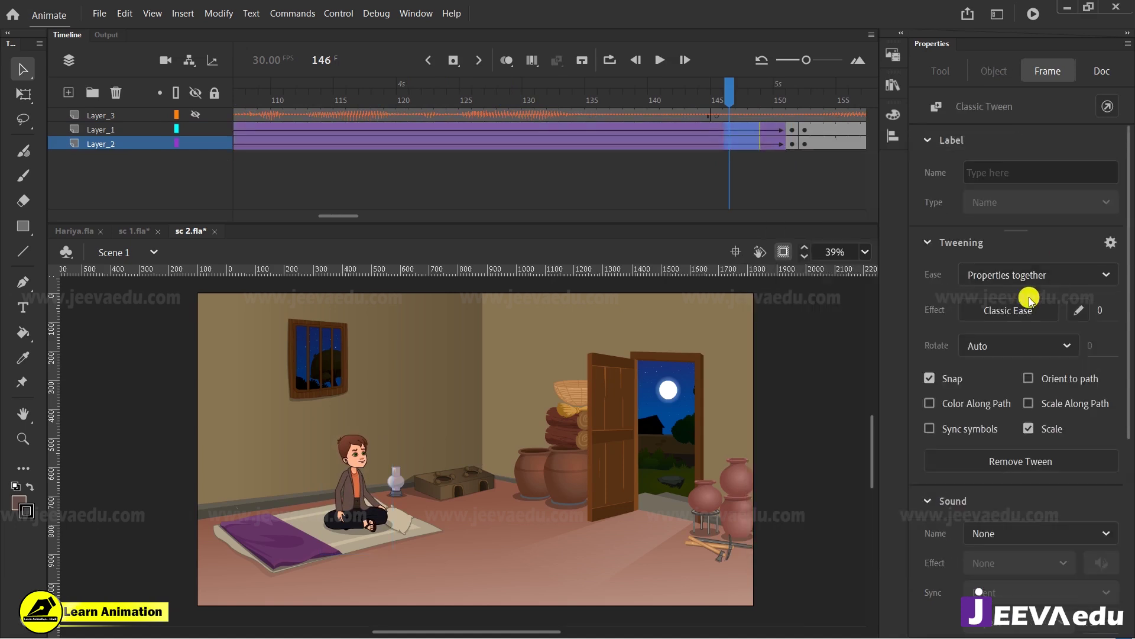
Step: Give the tweens from frame 102 to 151 a custom S-shaped ease with a slow start and slow end, and save it
left_click(1079, 310)
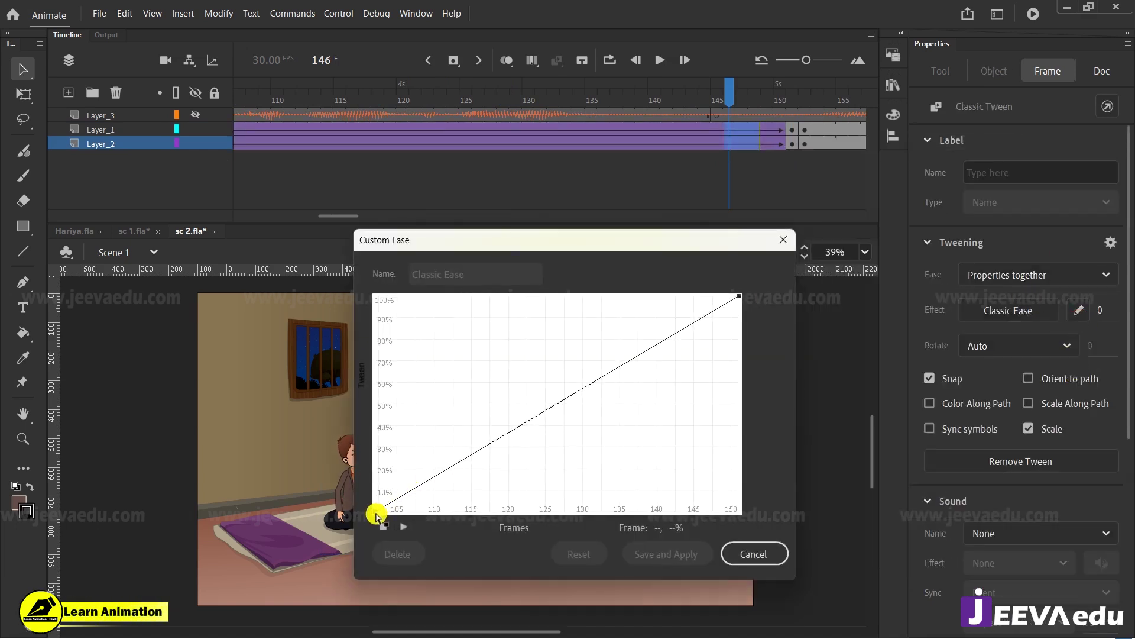
left_click_drag(494, 442, 526, 555)
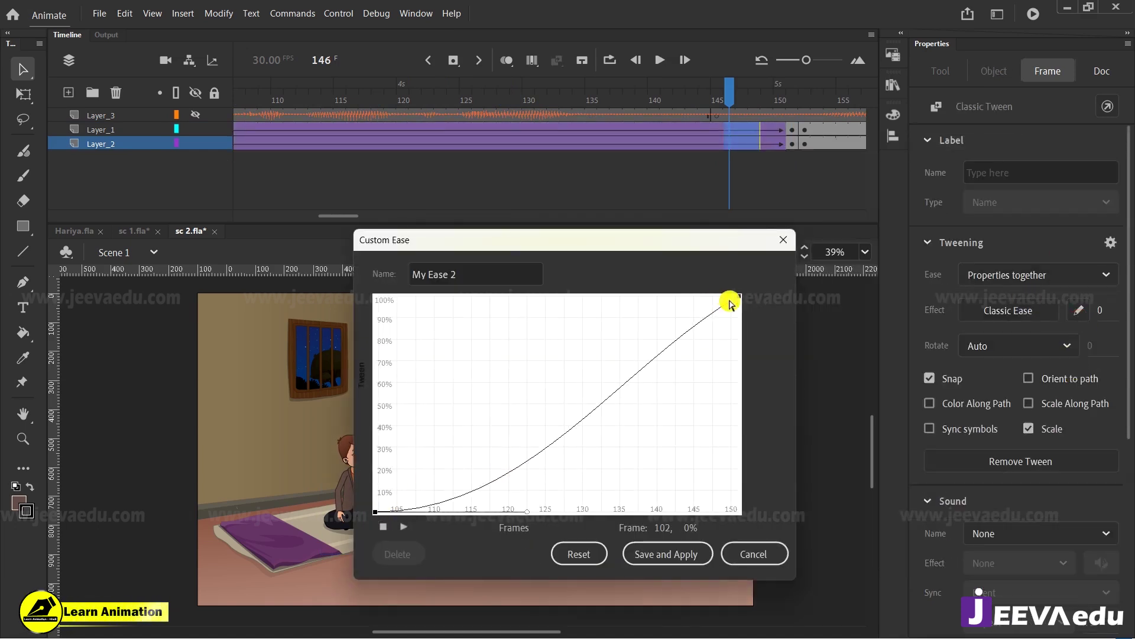
left_click_drag(617, 376, 620, 269)
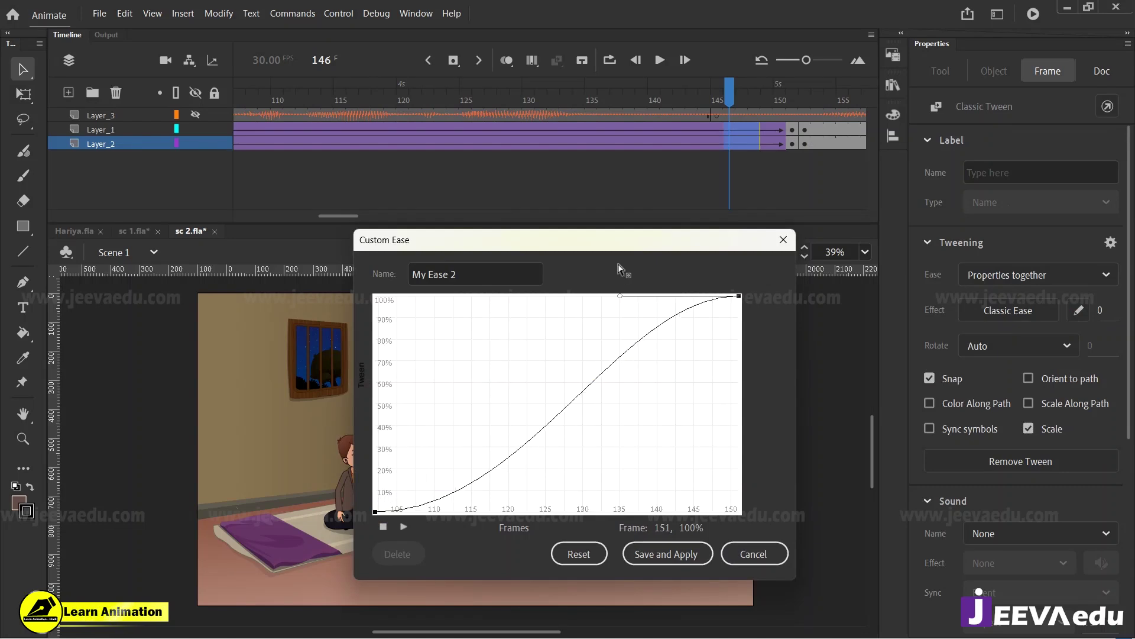
left_click(666, 554)
Step: Scale the boy and the room at frame 151 by 110%
left_click(793, 106)
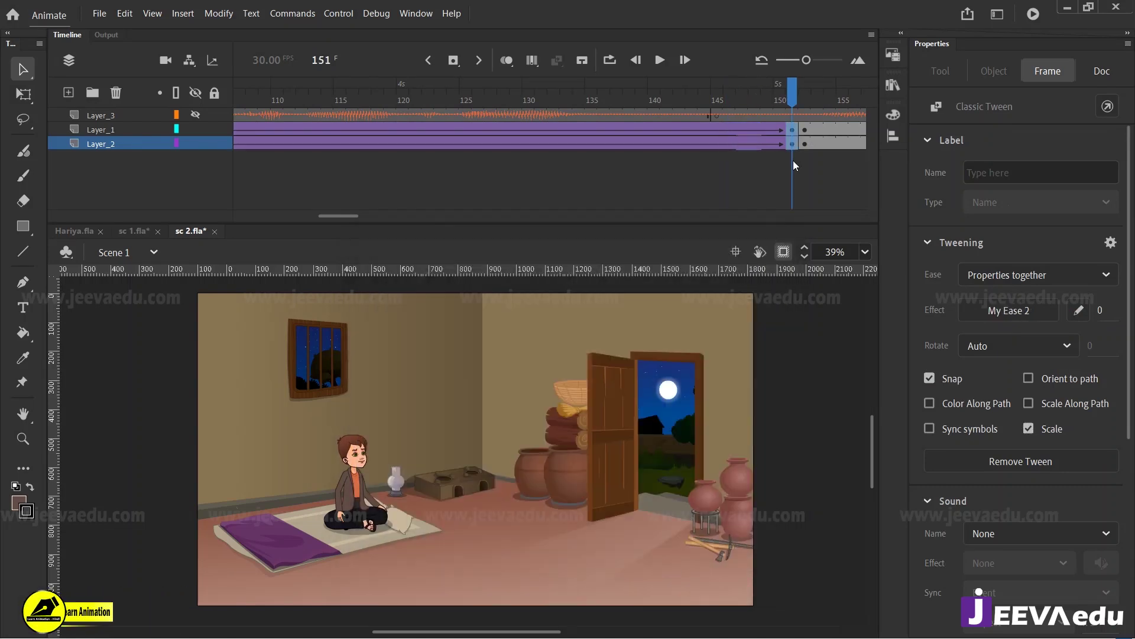
key("ctrl+alt+s")
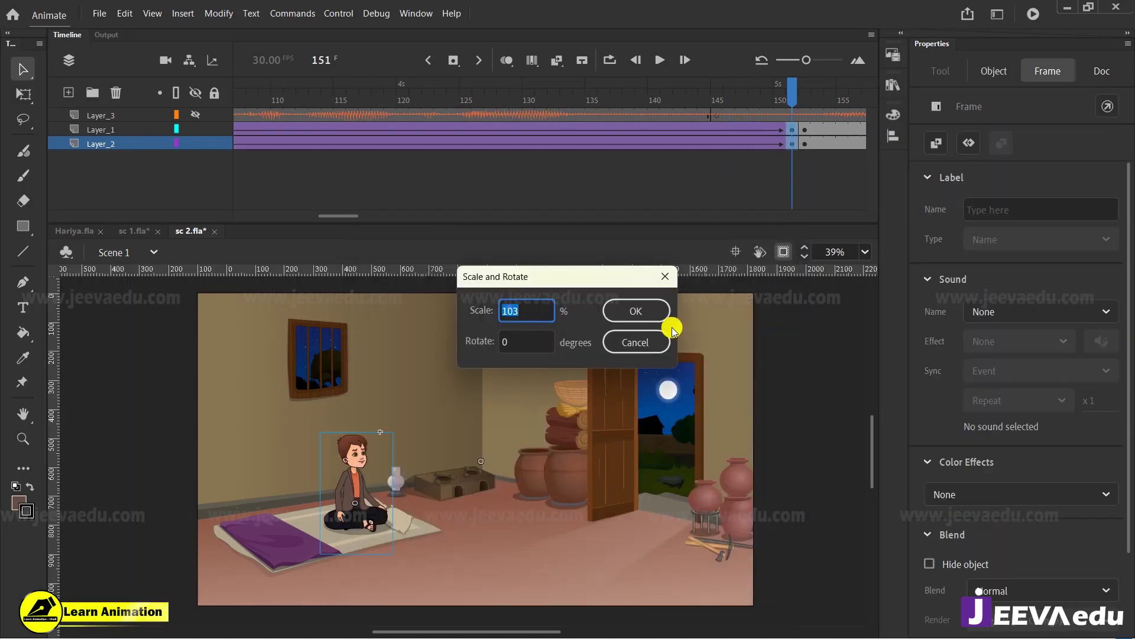
type("110")
left_click(644, 309)
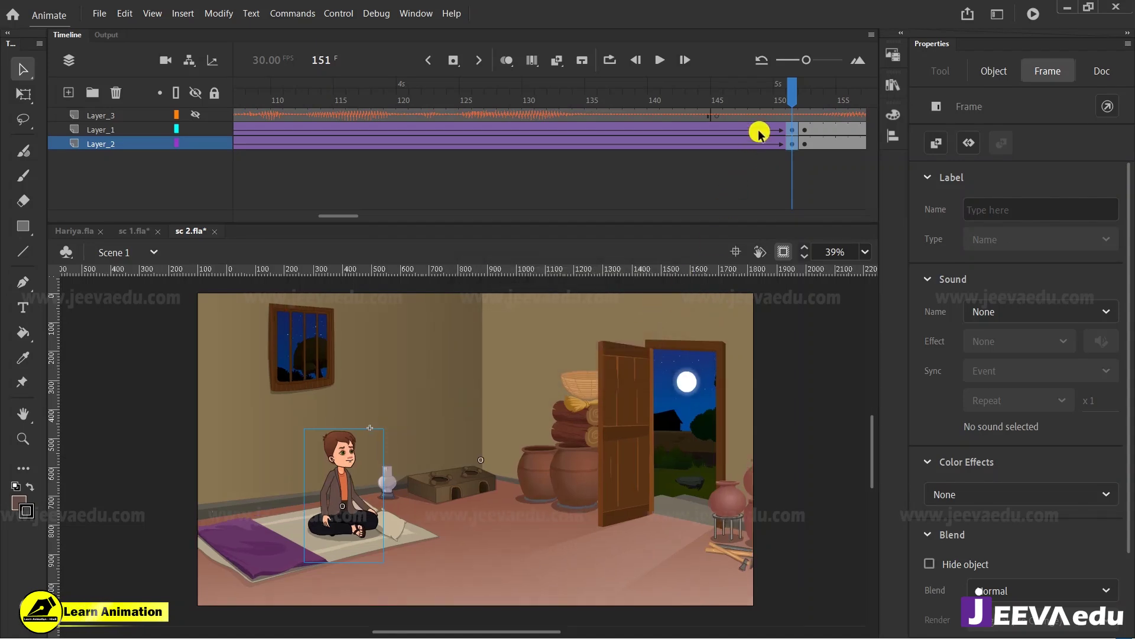
Step: Scrub through the wide shot from frame 102 to frame 151 to check the eased zoom
left_click(327, 215)
left_click(320, 93)
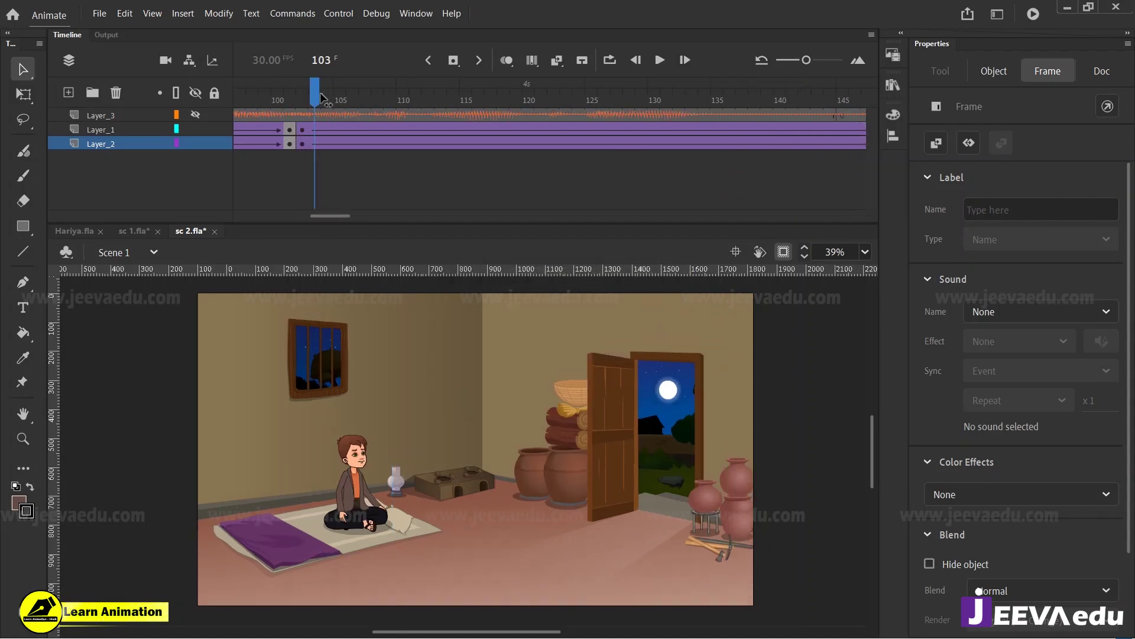
left_click(263, 113)
left_click_drag(262, 96, 871, 149)
Step: Scale the boy and the room at frame 152 by 150% three times and bring the boy back into the stage
left_click(489, 144)
left_click(492, 148)
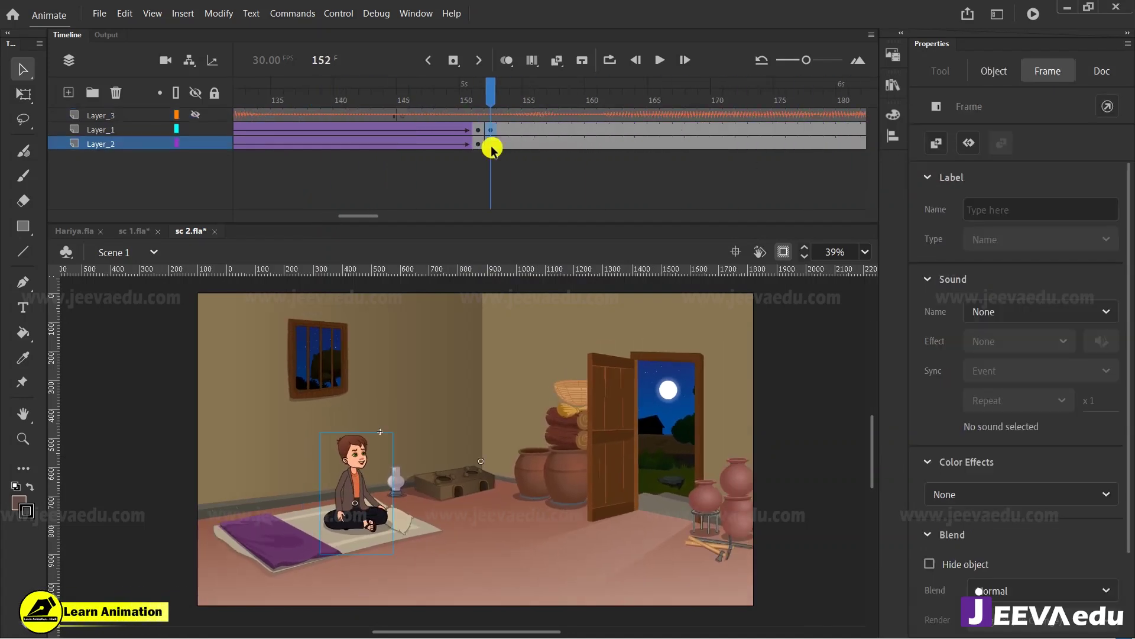
key("ctrl+alt+s")
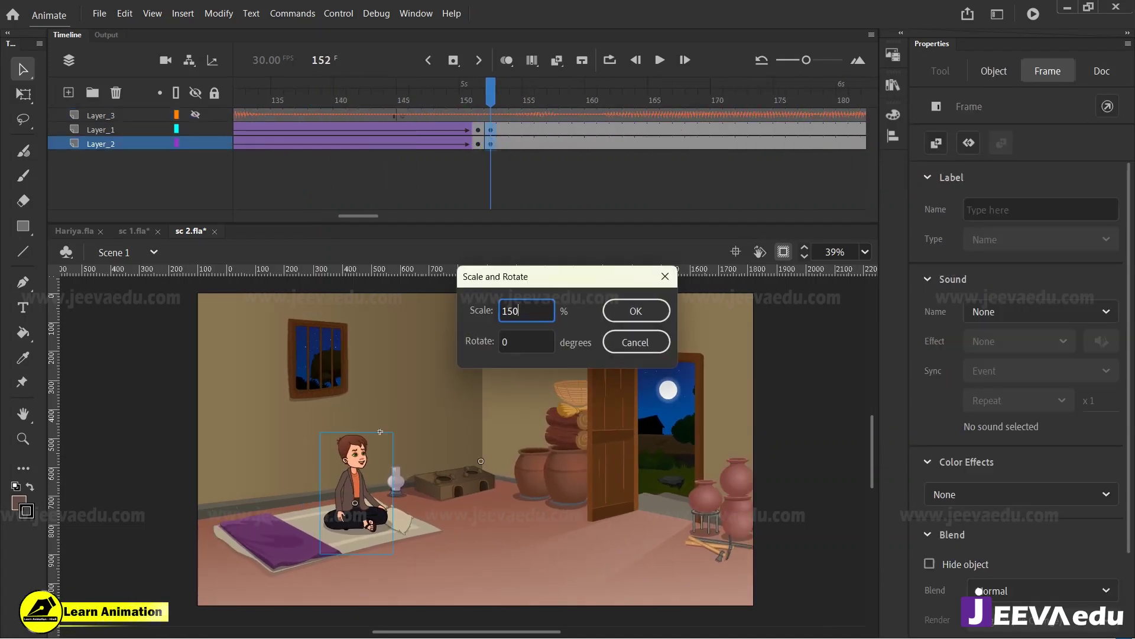
key("Return")
key("ctrl+alt+s")
key("Return")
key("ctrl+alt+s")
key("Return")
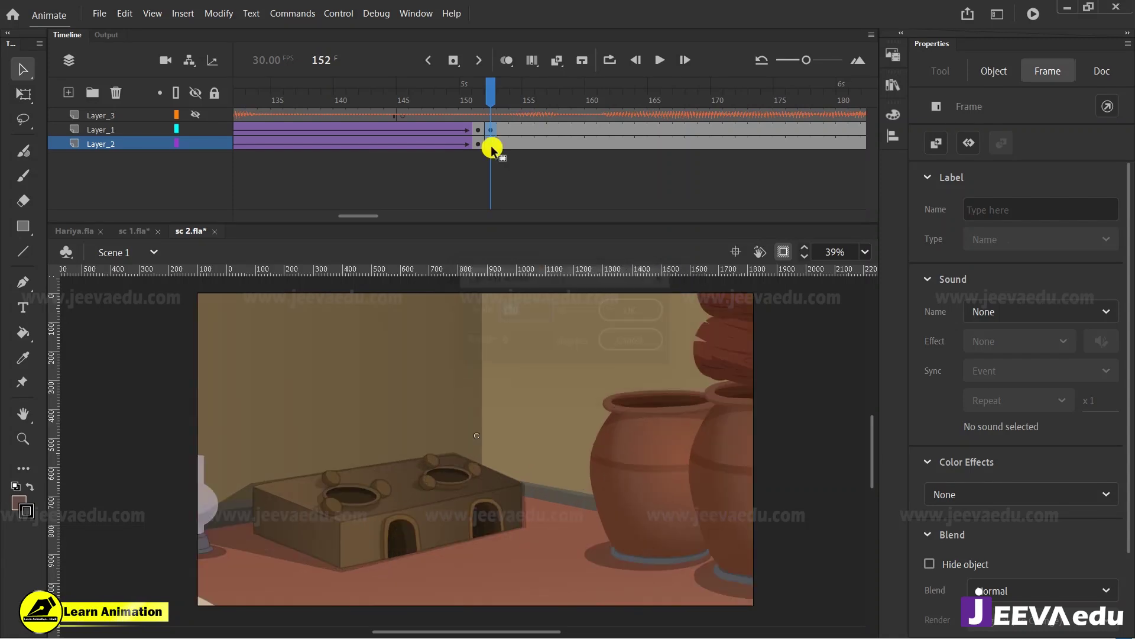
left_click_drag(400, 424, 630, 408)
Step: Scale the frame 152 artwork by another 150% and reposition it to frame the boy's head and chest
key("ctrl+alt+s")
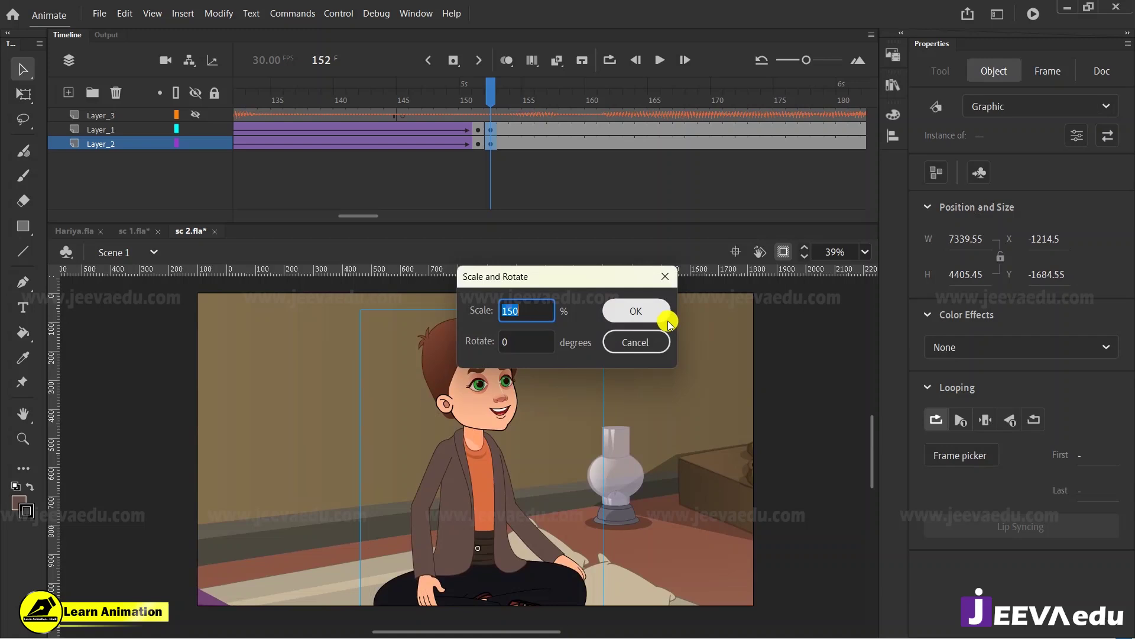
left_click(644, 310)
left_click_drag(536, 450, 683, 480)
left_click(544, 171)
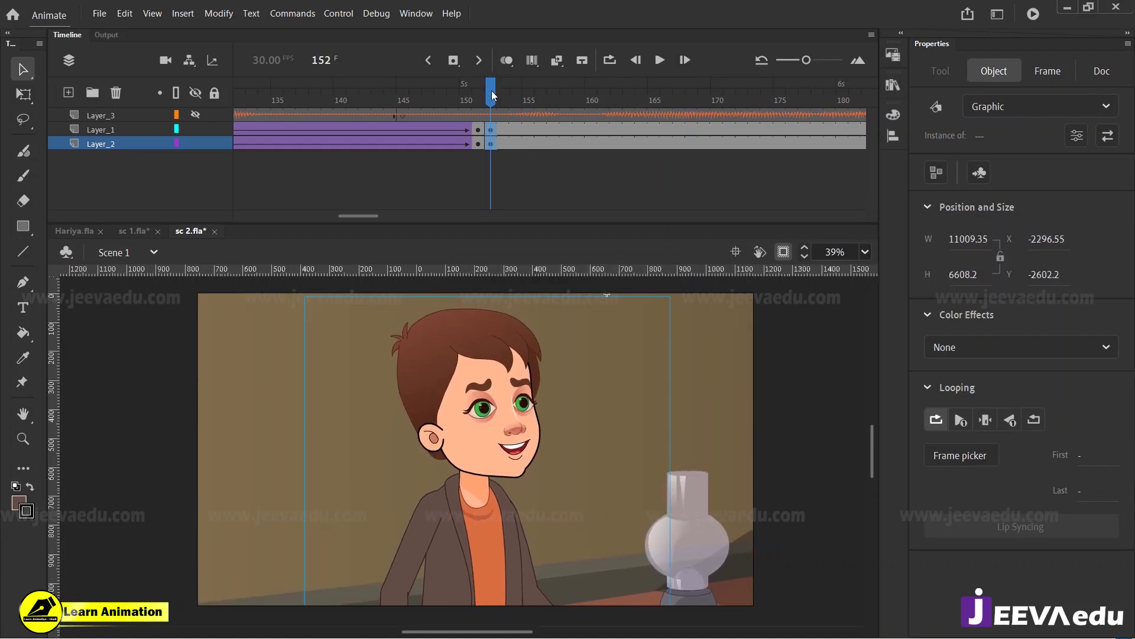
Step: Shift the room right and down behind the boy at frame 152 and play the scene across the cut
left_click(645, 491)
left_click_drag(655, 498, 674, 519)
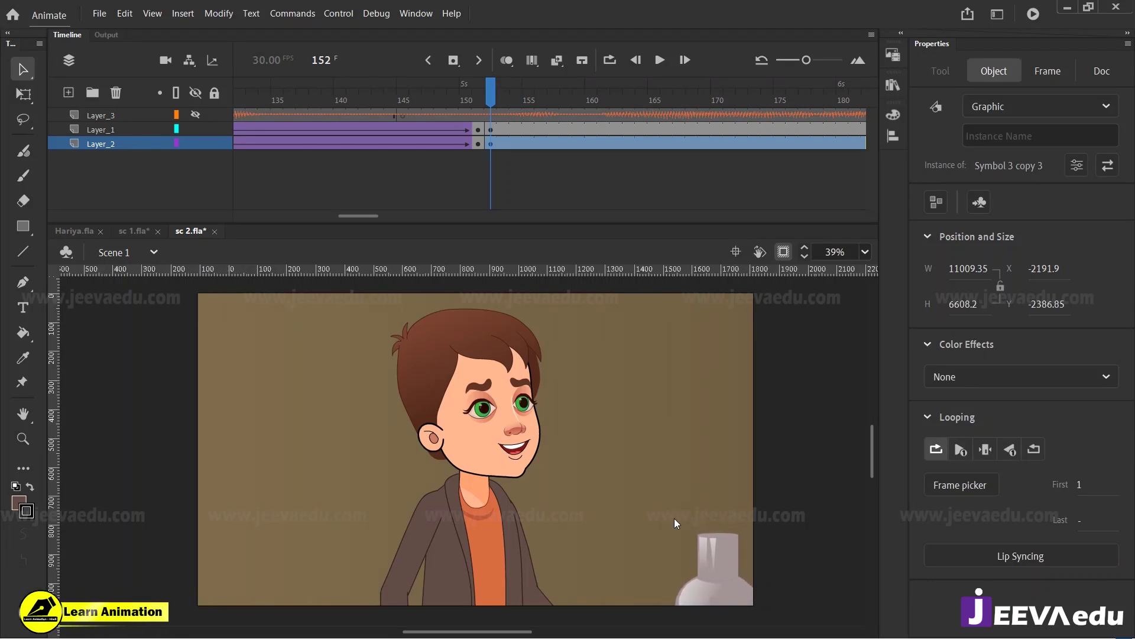
left_click_drag(495, 100, 414, 113)
key("Return")
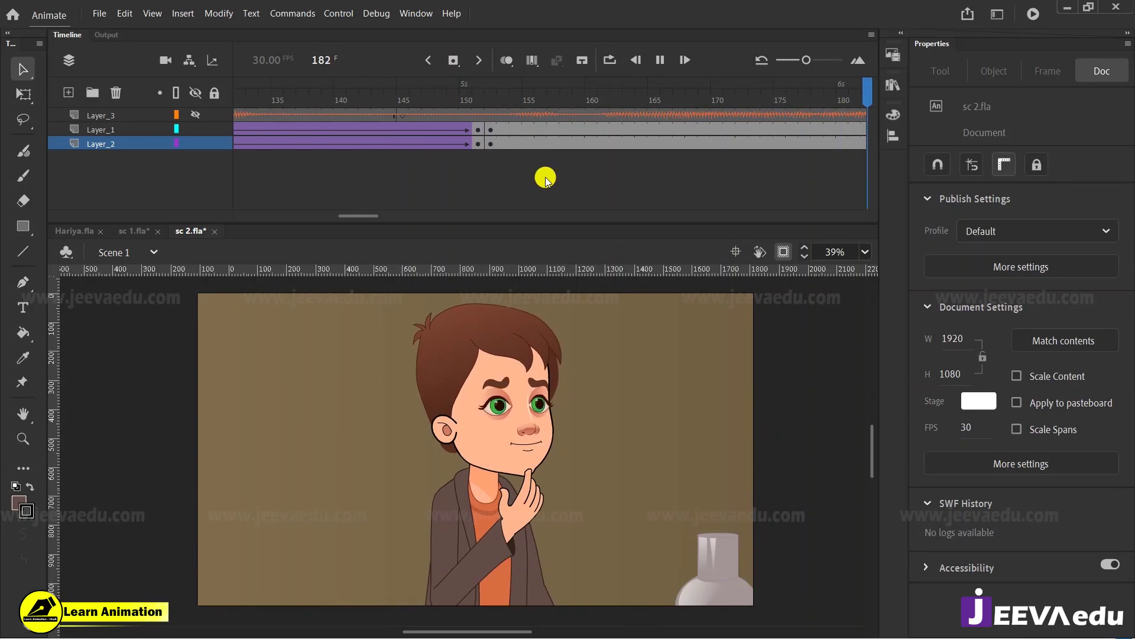
key("Return")
Step: Shift the close-up artwork that starts at frame 152 slightly left to adjust the framing
left_click_drag(477, 110, 527, 160)
left_click(487, 421)
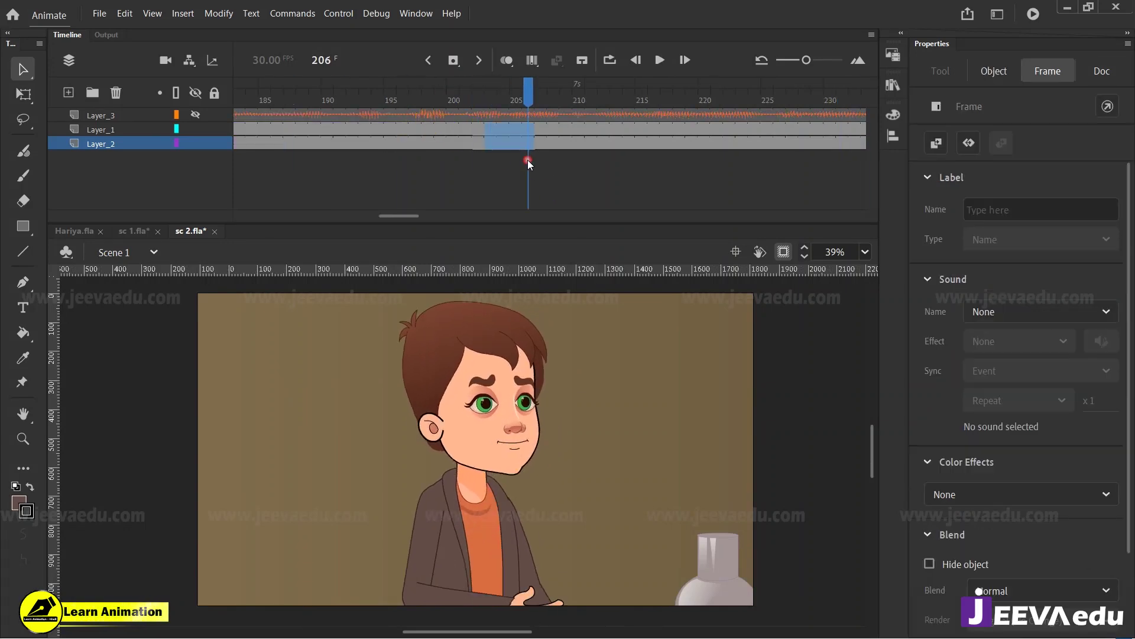
left_click_drag(467, 423, 473, 423)
Step: Show Layer_3 again and replay the scene from before the frame 152 cut into the new close-up
left_click_drag(505, 99, 254, 167)
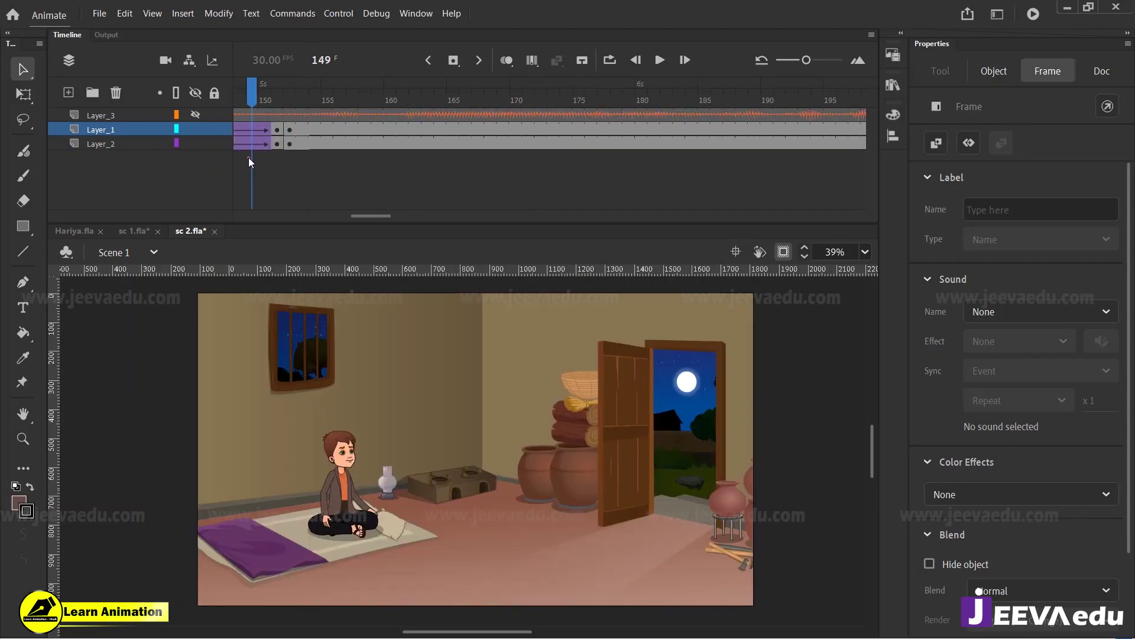
left_click(194, 114)
left_click_drag(250, 98, 141, 121)
key("Return")
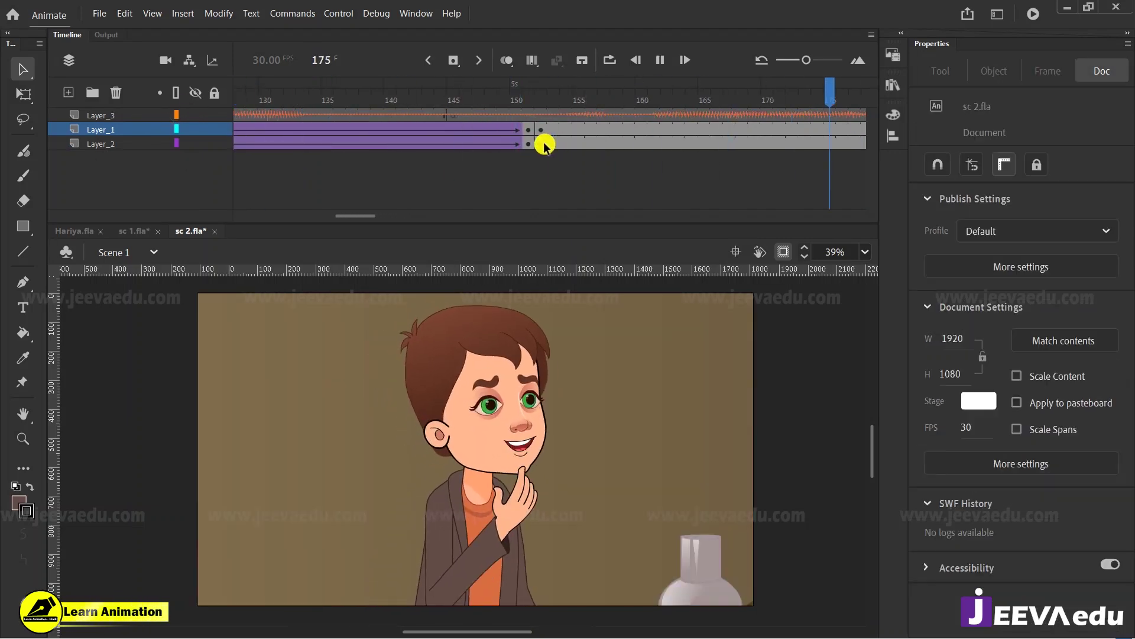
key("Return")
left_click_drag(276, 96, 142, 118)
key("Return")
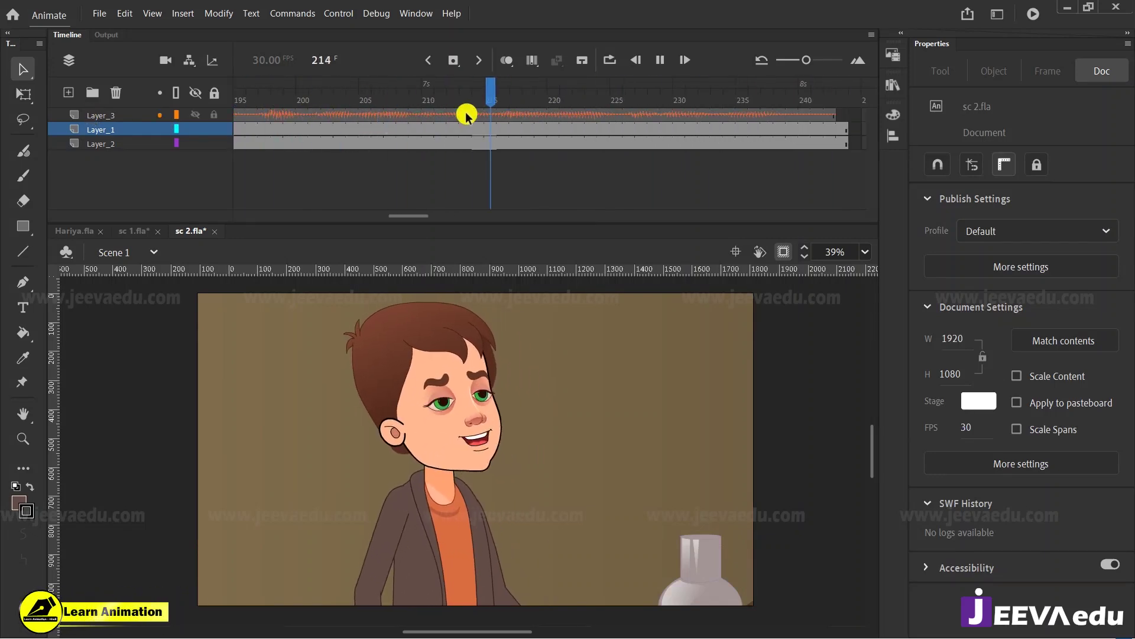
Step: Remove the surplus frames from frame 243 onward on all three layers
key("Return")
left_click_drag(785, 82, 801, 167)
left_click_drag(649, 147, 695, 184)
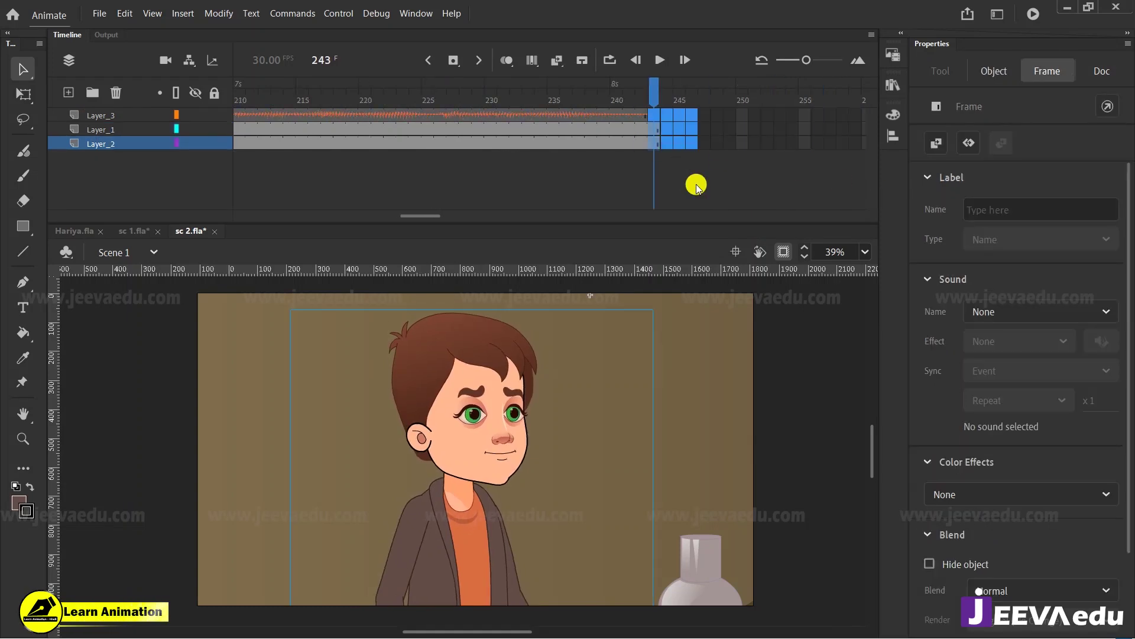
key("shift+F5")
Step: Scrub back through the last close-up and play it to find the next shot change
left_click_drag(638, 149, 233, 188)
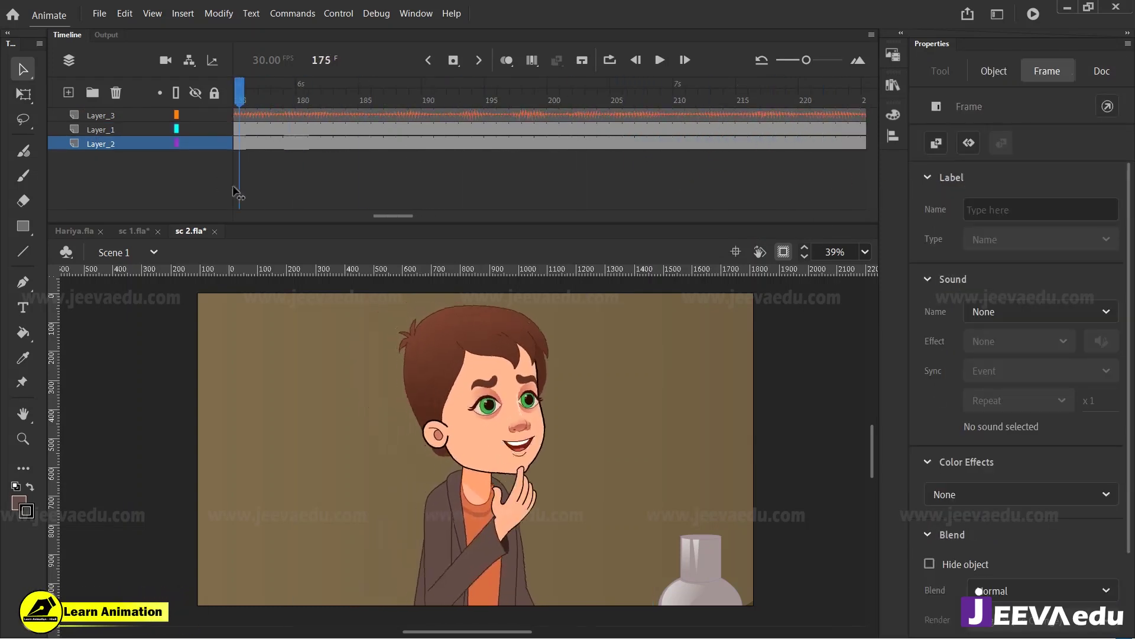
left_click_drag(480, 204, 327, 191)
left_click_drag(414, 188, 455, 155)
key("Return")
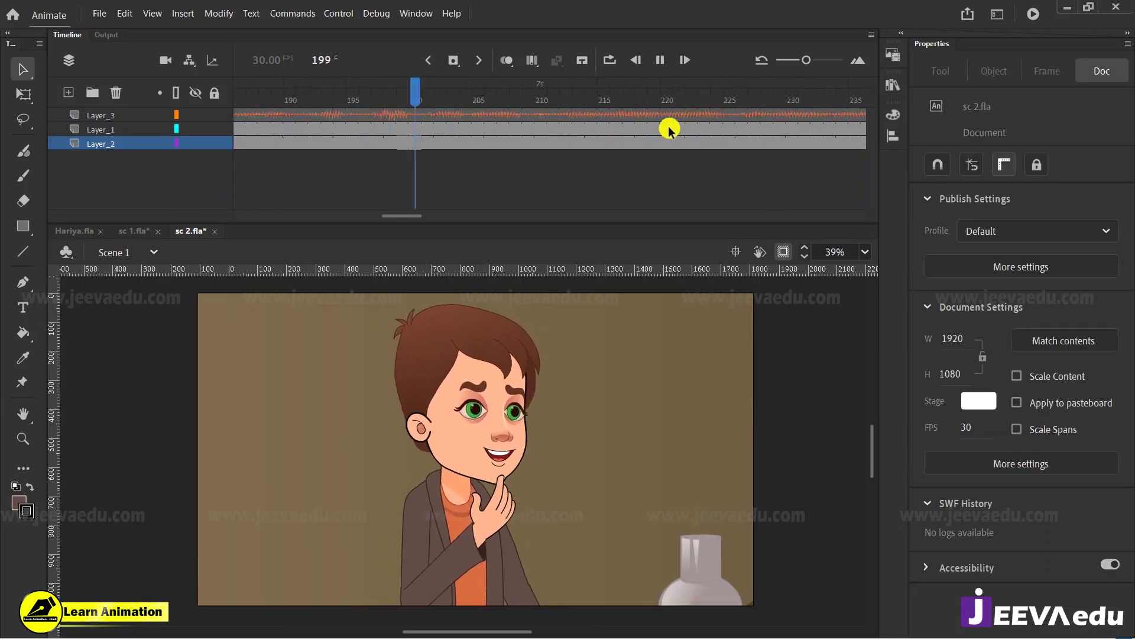
Step: Replay the close-up on either side of frame 200 to pinpoint the cut point in the dialogue
left_click(593, 95)
left_click_drag(594, 95, 503, 116)
left_click_drag(401, 217, 382, 223)
left_click_drag(621, 90, 459, 112)
key("Return")
Step: Insert keyframes at frames 200 and 199 on both Layer_1 and Layer_2
left_click(611, 142)
left_click_drag(742, 102, 709, 171)
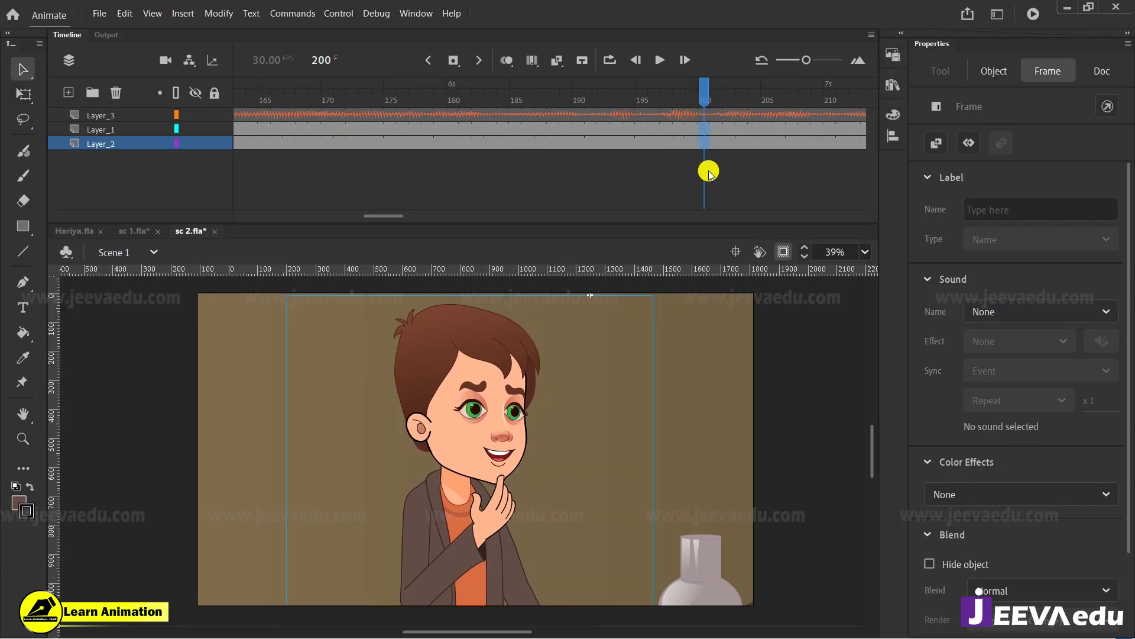
left_click(695, 99)
left_click_drag(693, 100, 603, 147)
left_click_drag(695, 131, 695, 142)
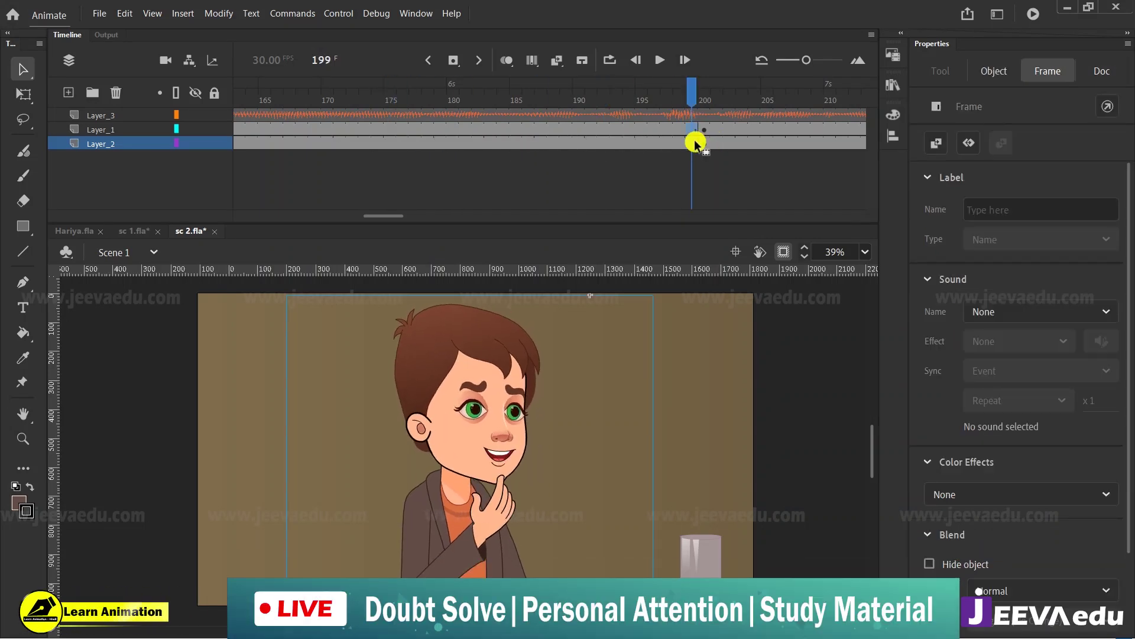
key("F6")
Step: Create classic tweens on Layer_1 and Layer_2 across the close-up span ending at frame 199
left_click_drag(667, 131, 643, 144)
right_click(646, 140)
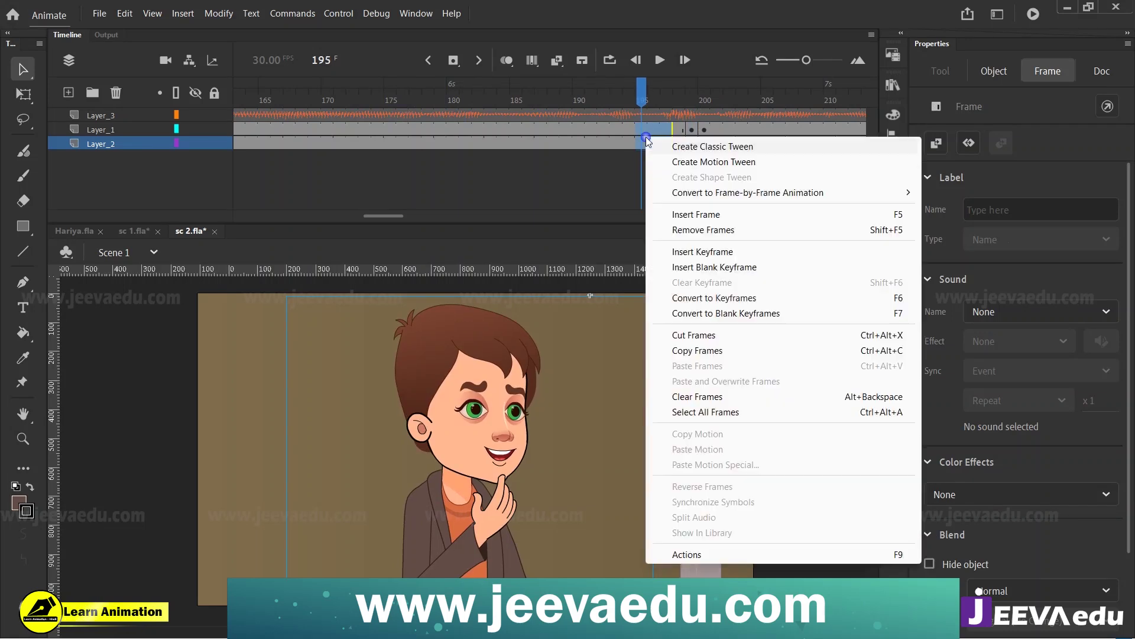
left_click(686, 147)
Step: Scale the frame 199 artwork of both layers by 103% and shift it right to realign the boy
left_click(693, 140)
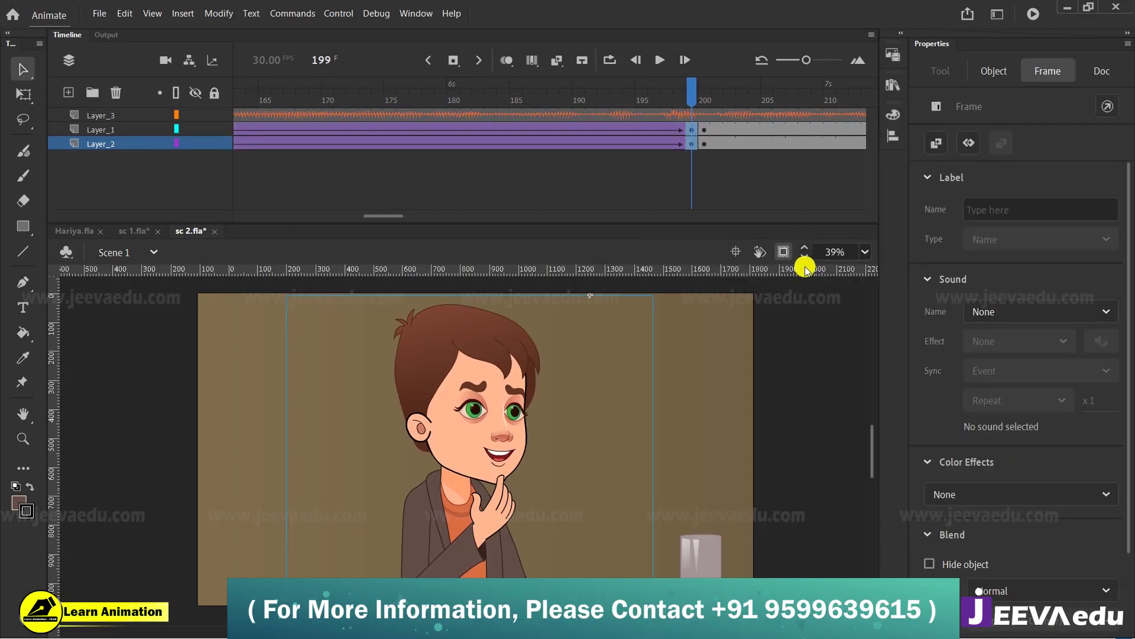
key("ctrl+alt+s")
type("103")
left_click(636, 310)
left_click_drag(455, 414, 483, 414)
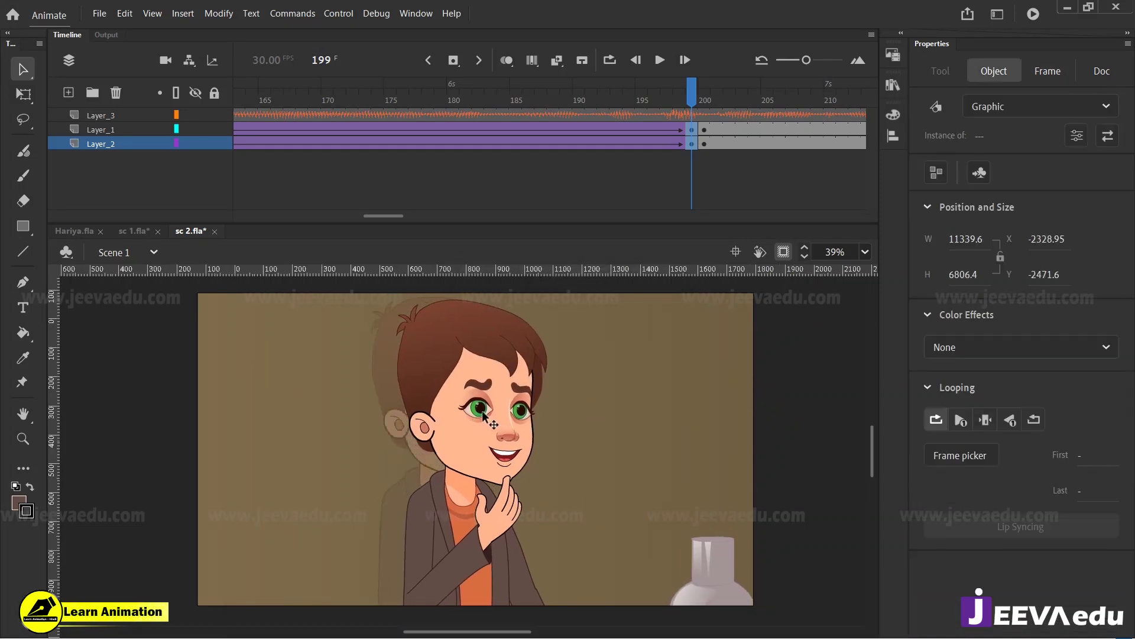
Step: Preview the slow zoom and fine-tune the frame 199 artwork by moving it slightly left
left_click(603, 142)
left_click_drag(536, 104, 635, 142)
left_click(692, 137)
left_click_drag(512, 435, 499, 434)
left_click_drag(689, 96, 691, 146)
left_click_drag(507, 379, 503, 379)
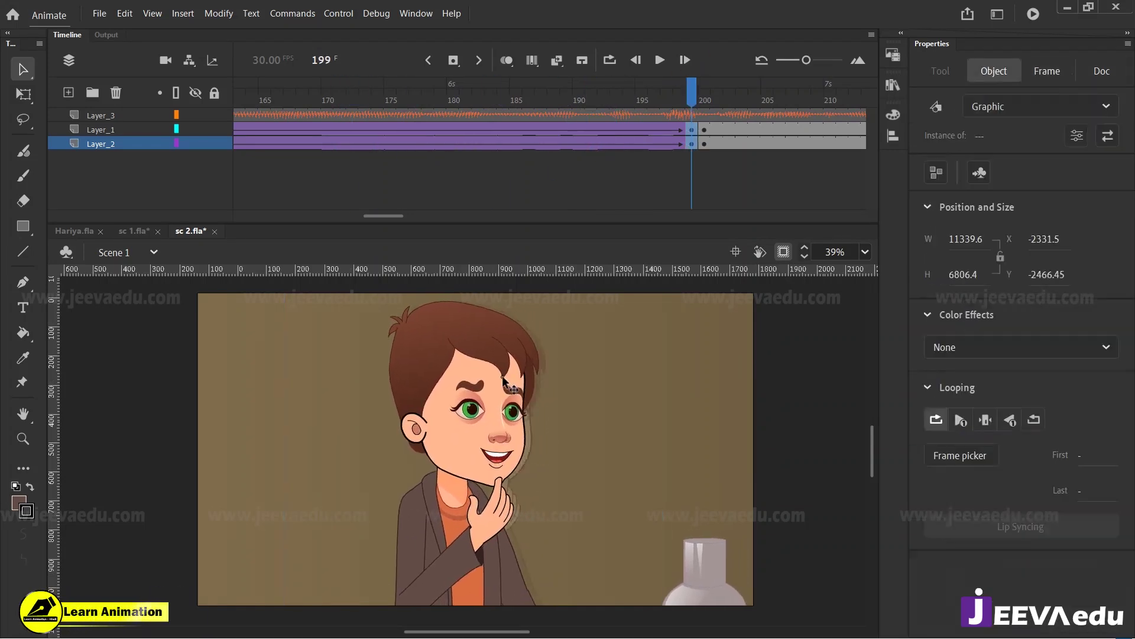
left_click_drag(556, 130, 607, 175)
key("Return")
Step: At frame 200, scale the artwork of both layers by 90% and by 80%, and reposition it on the stage
left_click(441, 140)
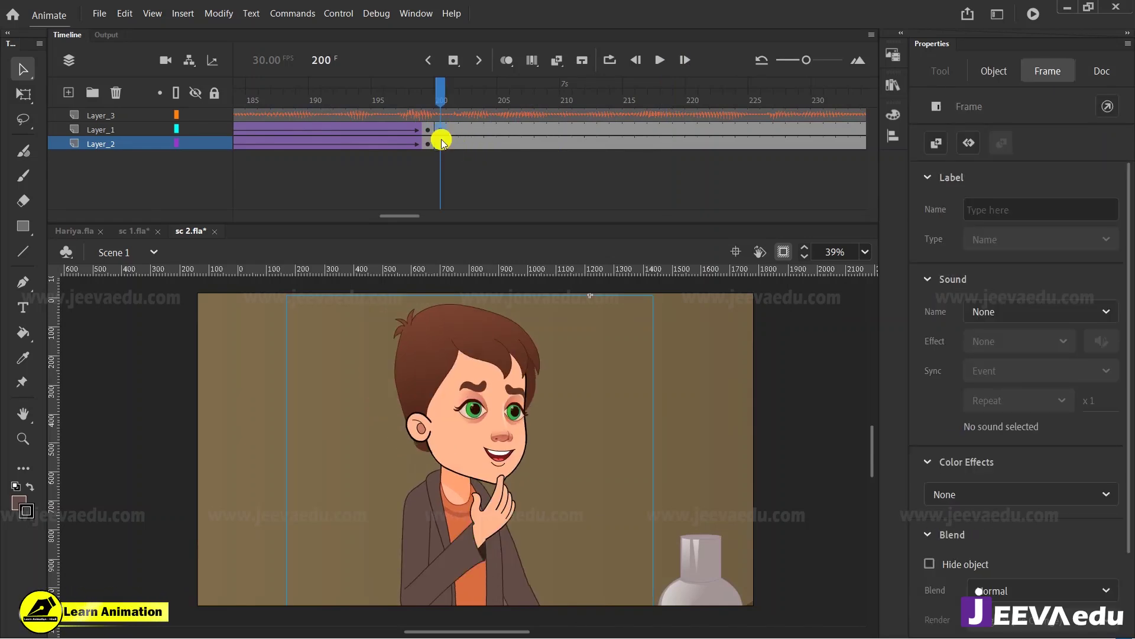
key("ctrl+alt+s")
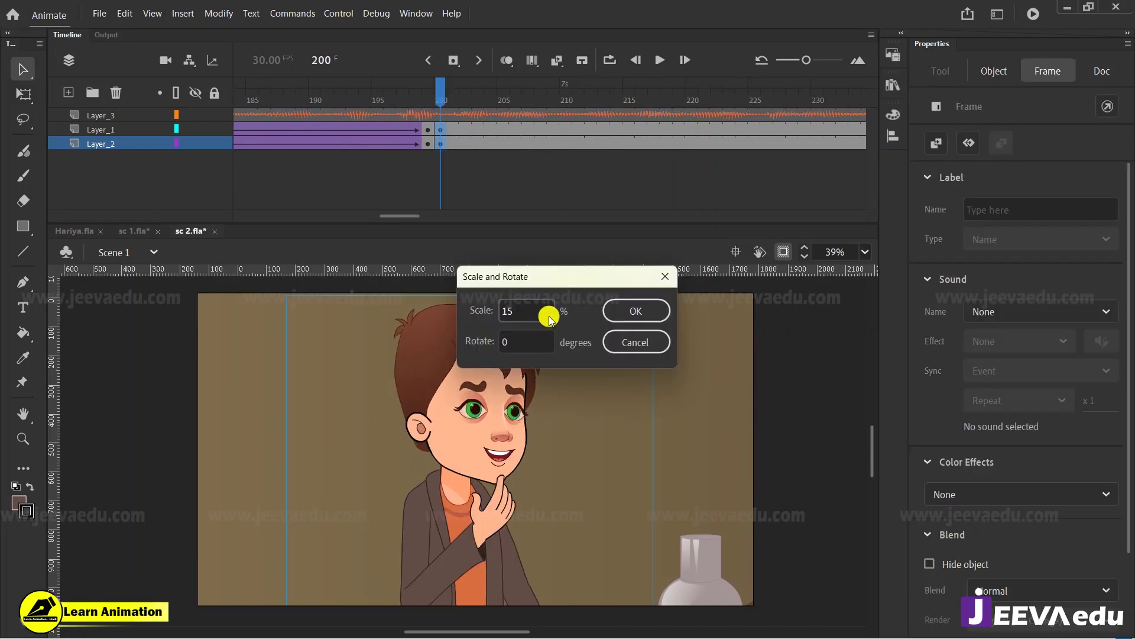
type("90")
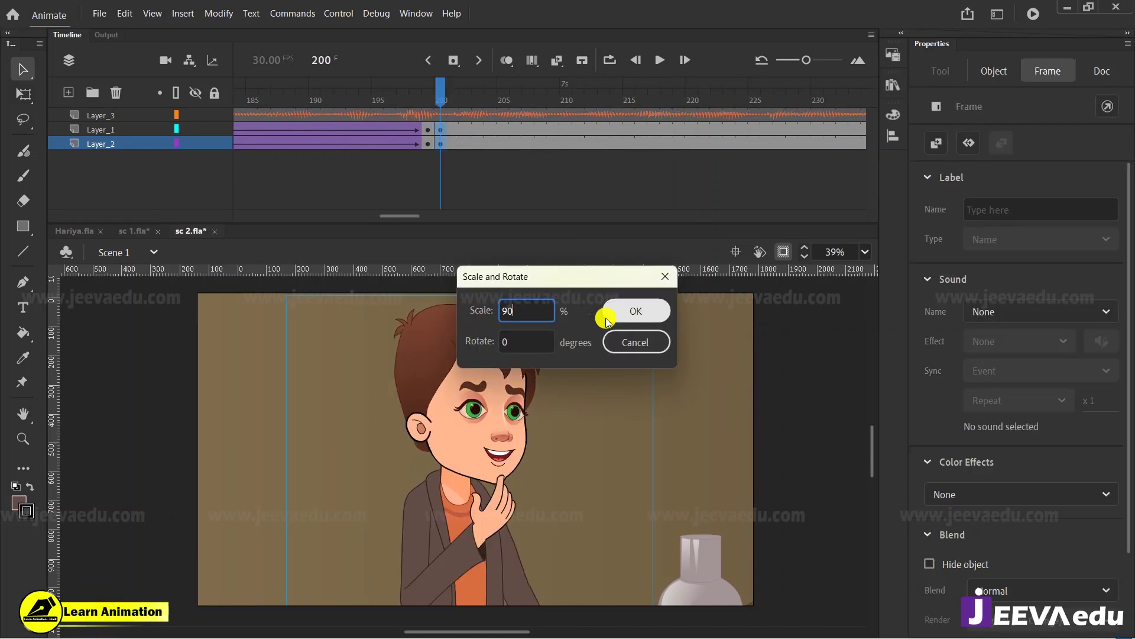
left_click(634, 310)
key("ctrl+alt+s")
type("80")
left_click(645, 310)
left_click_drag(540, 494, 397, 436)
Step: Scale the frame 200 artwork by 80% four more times, repositioning the boy on the stage between reductions
key("ctrl+alt+s")
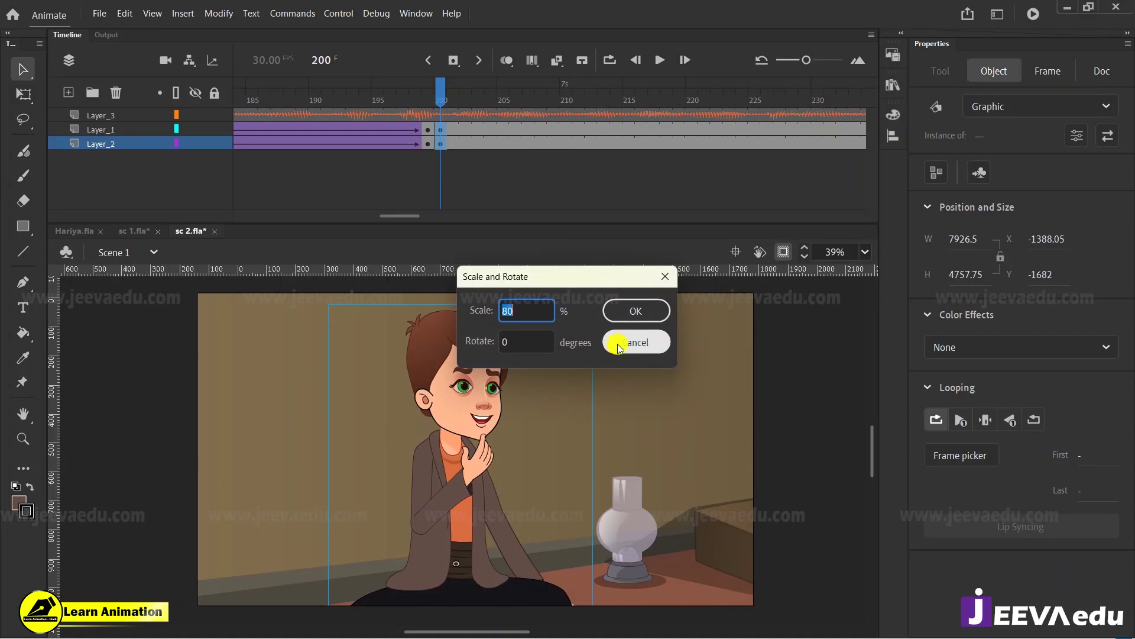
left_click(636, 309)
key("ctrl+alt+s")
left_click(635, 310)
left_click_drag(507, 487, 435, 442)
key("ctrl+alt+s")
left_click(636, 310)
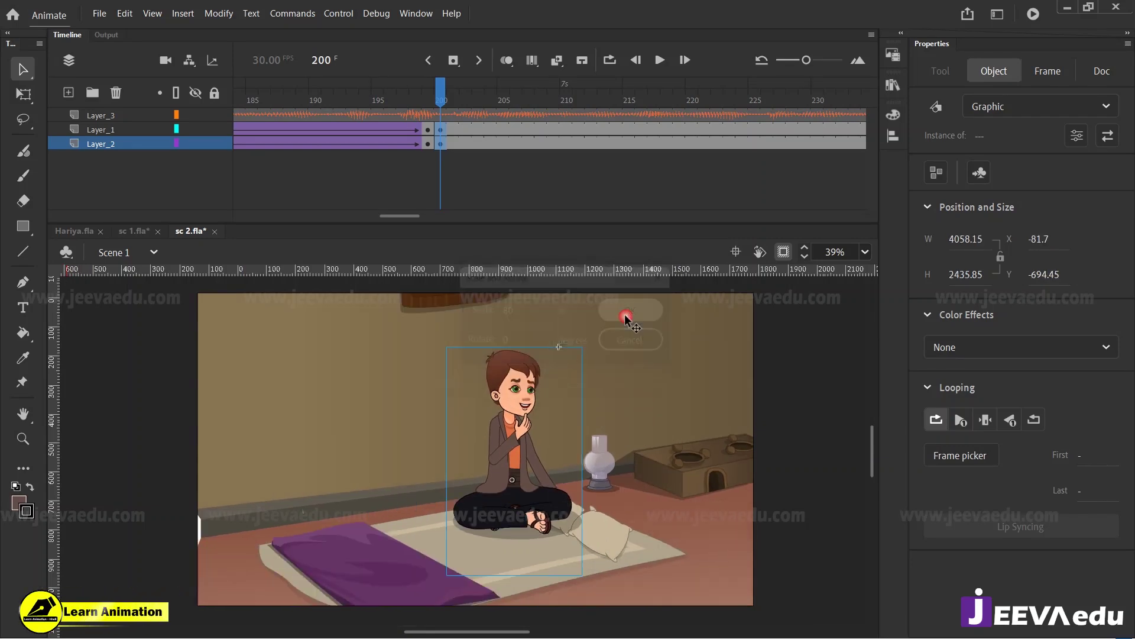
left_click_drag(534, 488, 445, 530)
key("ctrl+alt+s")
left_click(636, 311)
Step: Enlarge the frame 200 artwork slightly, finishing with a 103% scale, and position the seated boy near the stage centre
key("ctrl+alt+s")
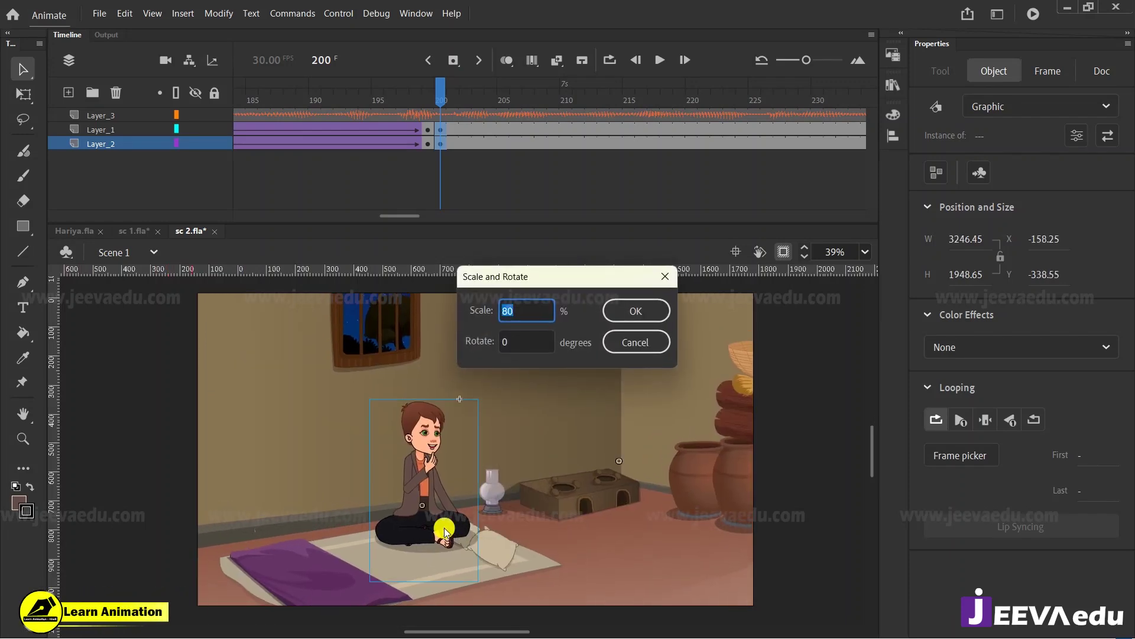
left_click(636, 310)
left_click_drag(473, 505, 508, 498)
left_click(509, 500)
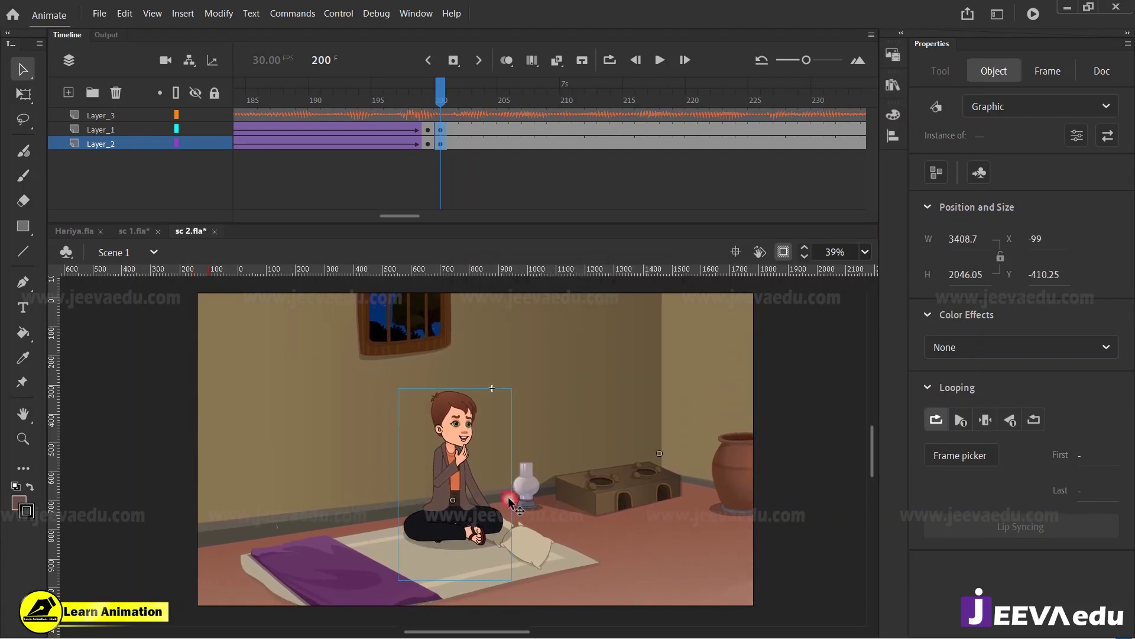
key("ctrl+alt+s")
type("103")
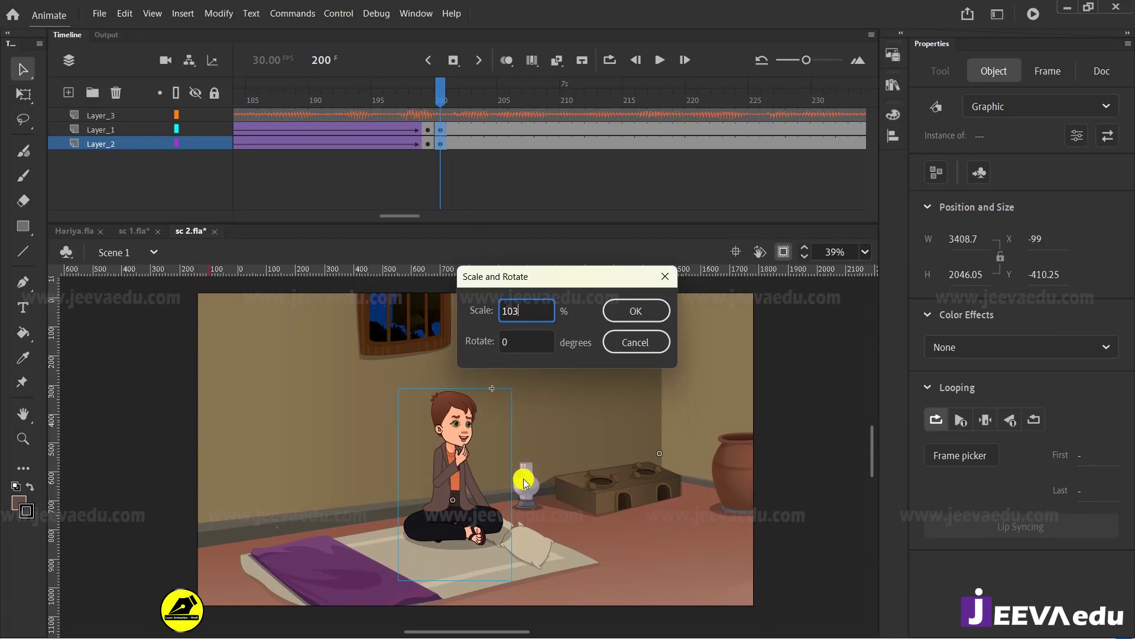
left_click(629, 311)
mouse_move(524, 506)
left_mouse_down()
mouse_move(542, 503)
mouse_move(540, 450)
mouse_move(537, 487)
mouse_move(524, 487)
left_mouse_up()
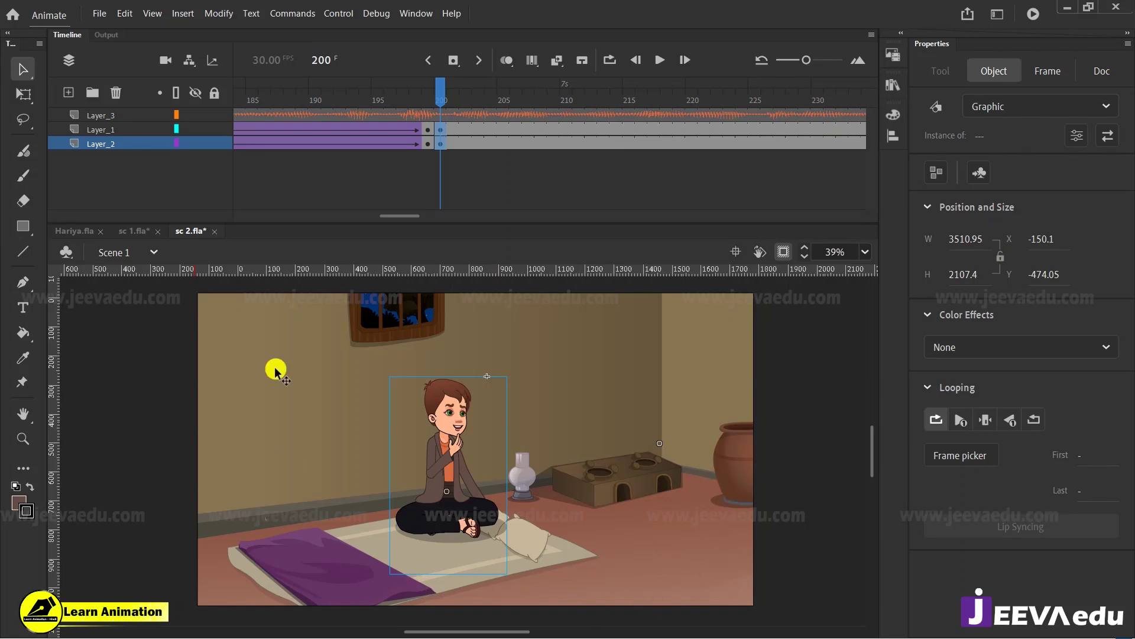
Step: Play from before frame 199 through the cut to the wider shot and on to the scene's end
left_click_drag(438, 99, 263, 134)
key("Return")
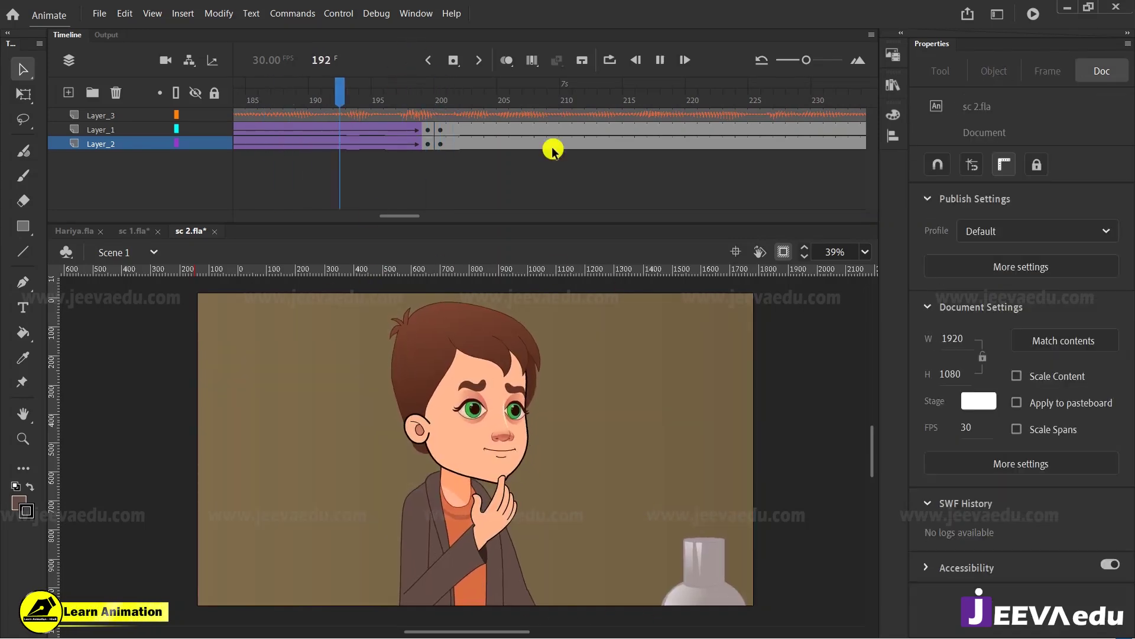
key("Return")
key("Return")
key("Return")
left_click_drag(828, 99, 639, 111)
Step: Insert keyframes at frame 242 on Layer_1 and Layer_2, and create a classic tween on Layer_2 from frame 200
left_click(595, 150)
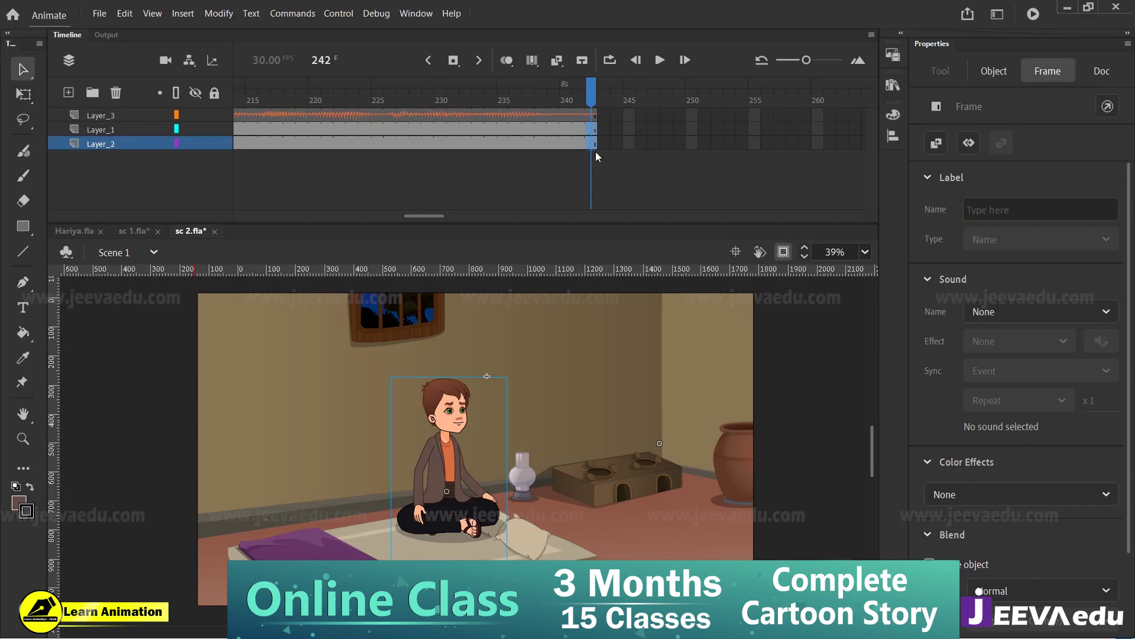
left_click(540, 144)
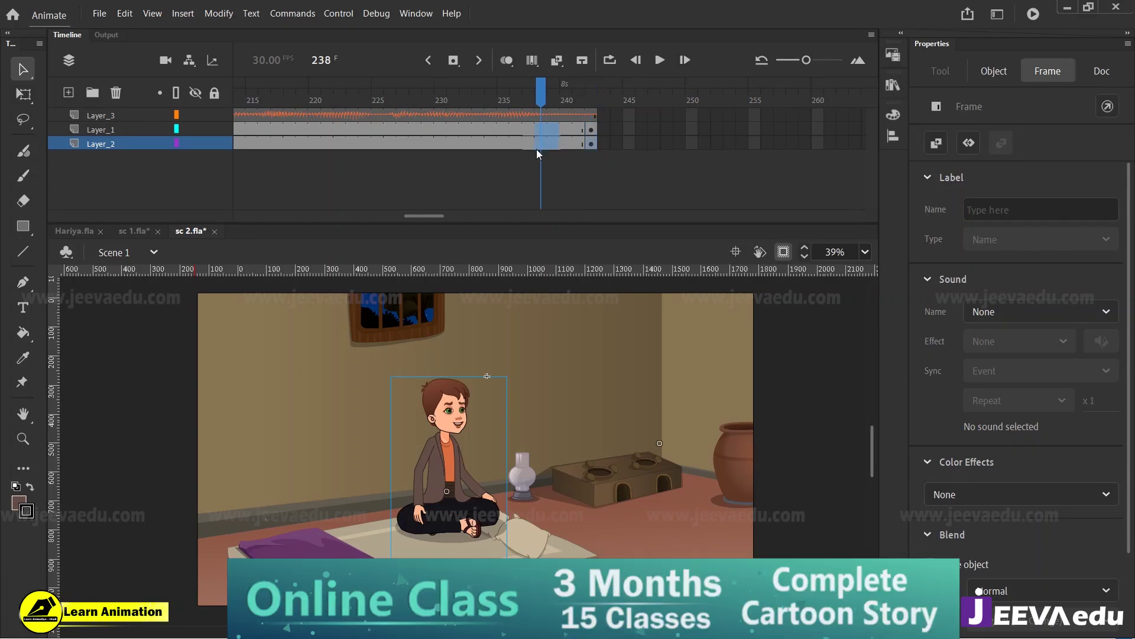
right_click(540, 144)
left_click(598, 146)
right_click(555, 138)
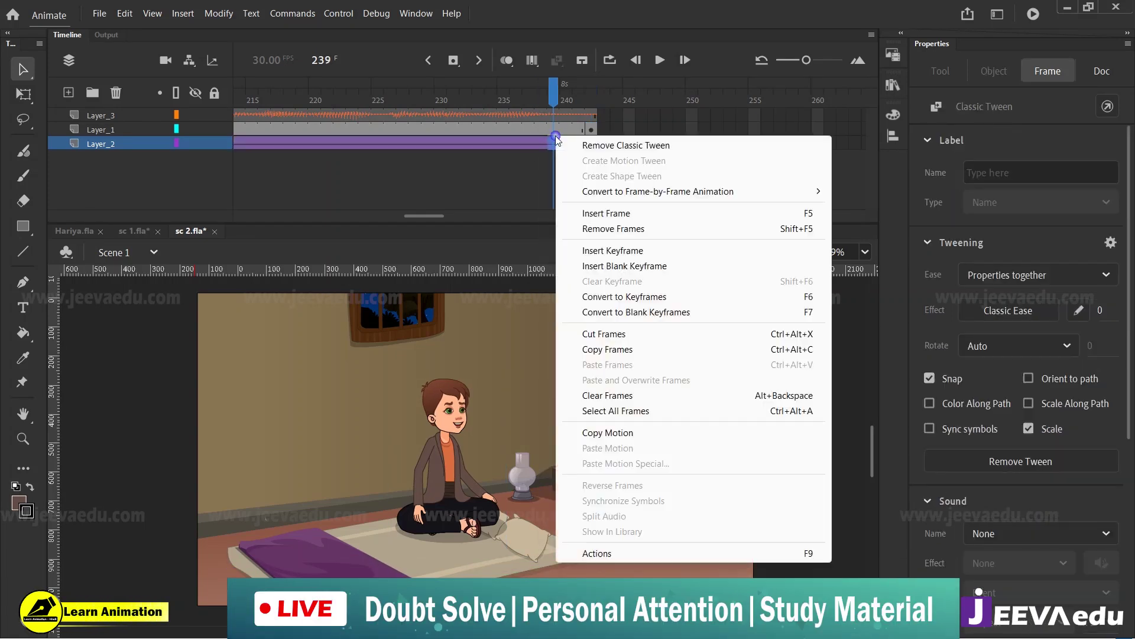
left_click(590, 145)
key("ctrl+z")
Step: Create a classic tween on Layer_1 between frames 200 and 242
left_click(542, 130)
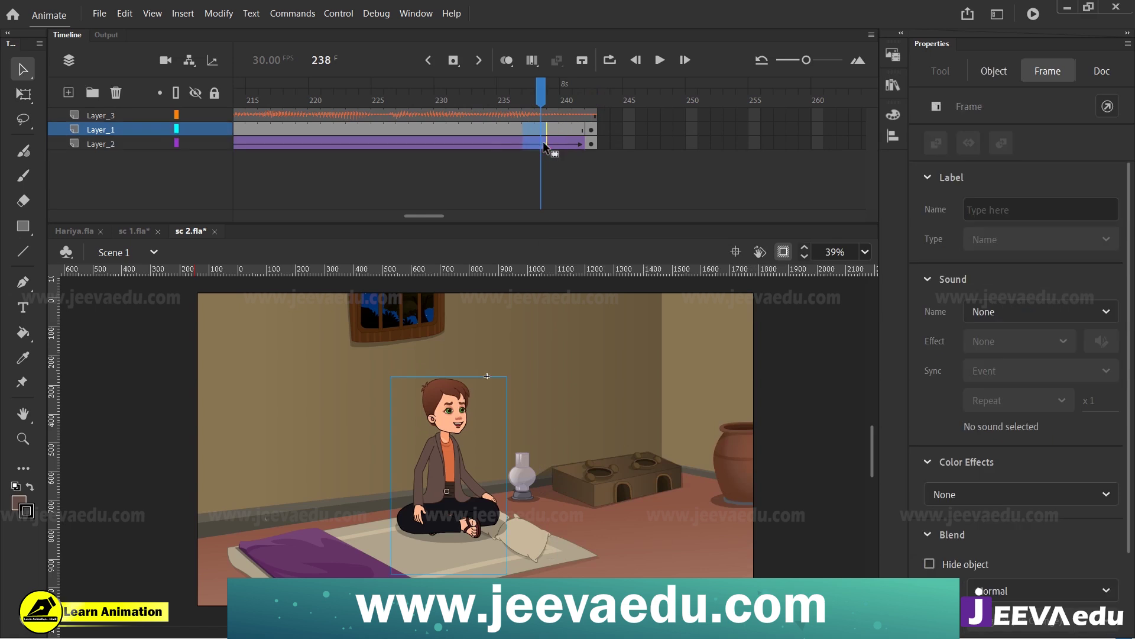
right_click(526, 127)
left_click(572, 133)
Step: Apply a custom S-shaped ease with a slow start and slow finish to both layers' tweens between frames 200 and 242
left_click(570, 136)
left_click_drag(571, 135, 571, 144)
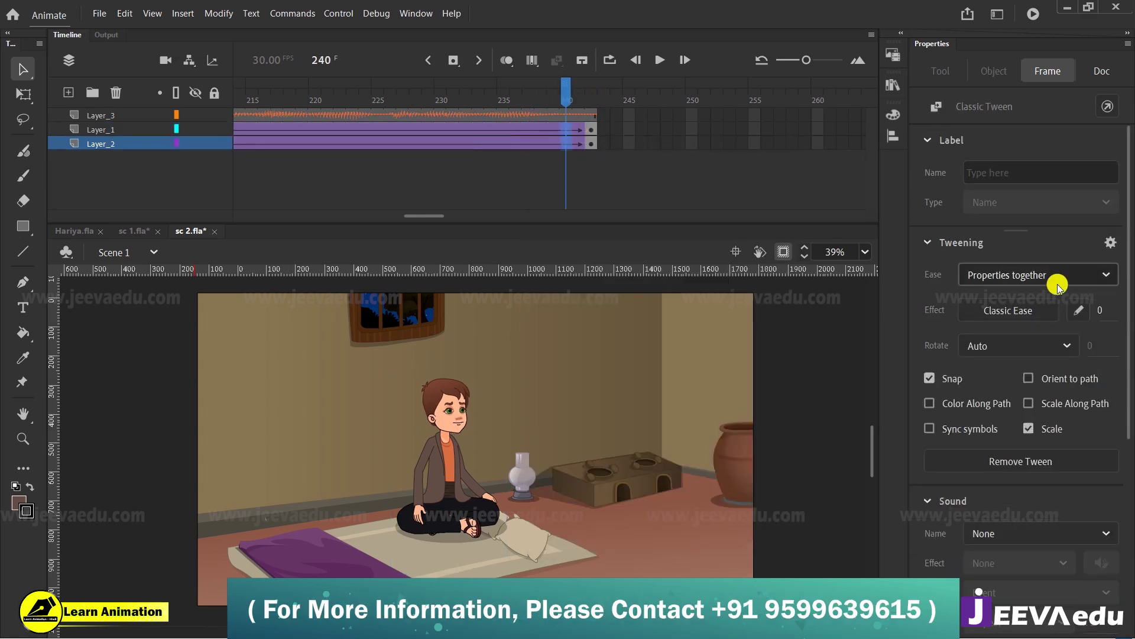
left_click(1077, 311)
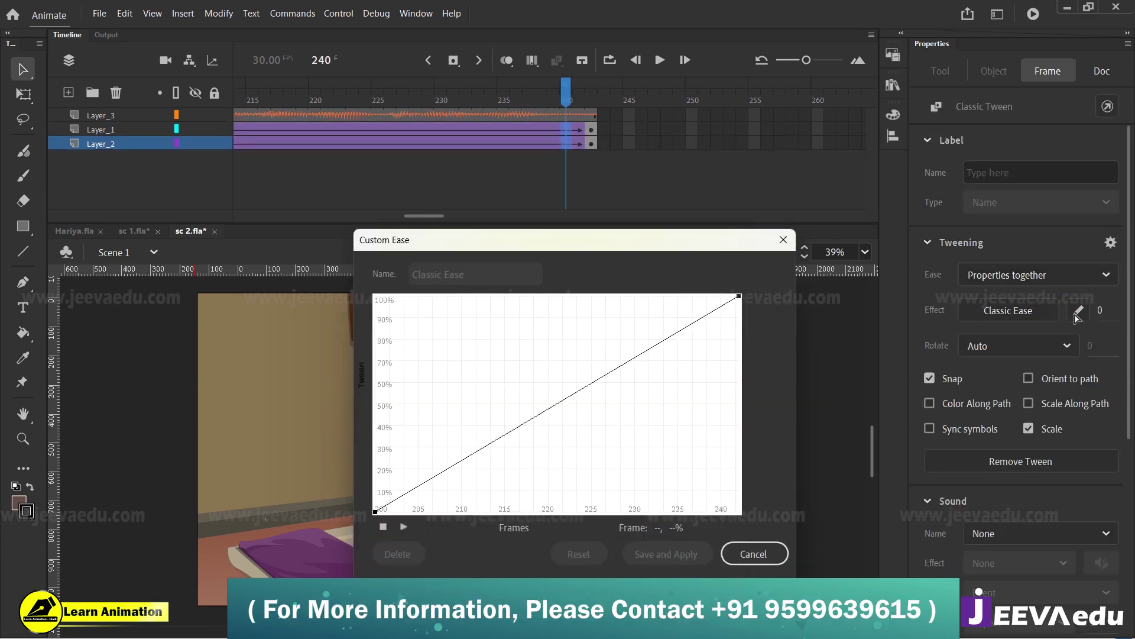
left_click_drag(496, 444, 528, 511)
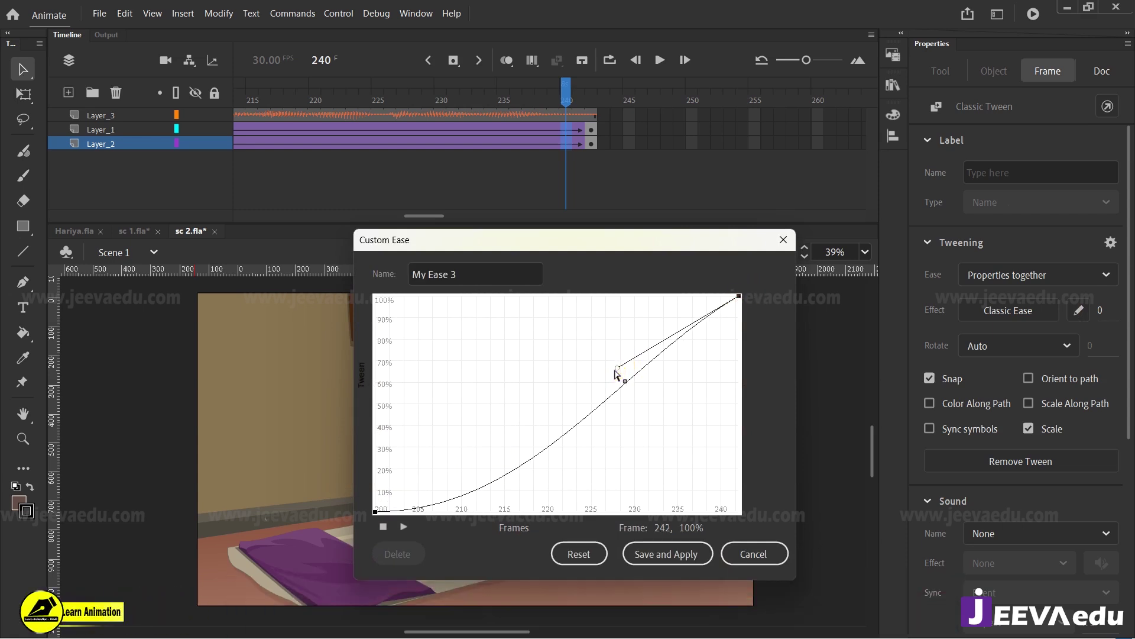
left_click_drag(617, 369, 615, 256)
left_click(658, 556)
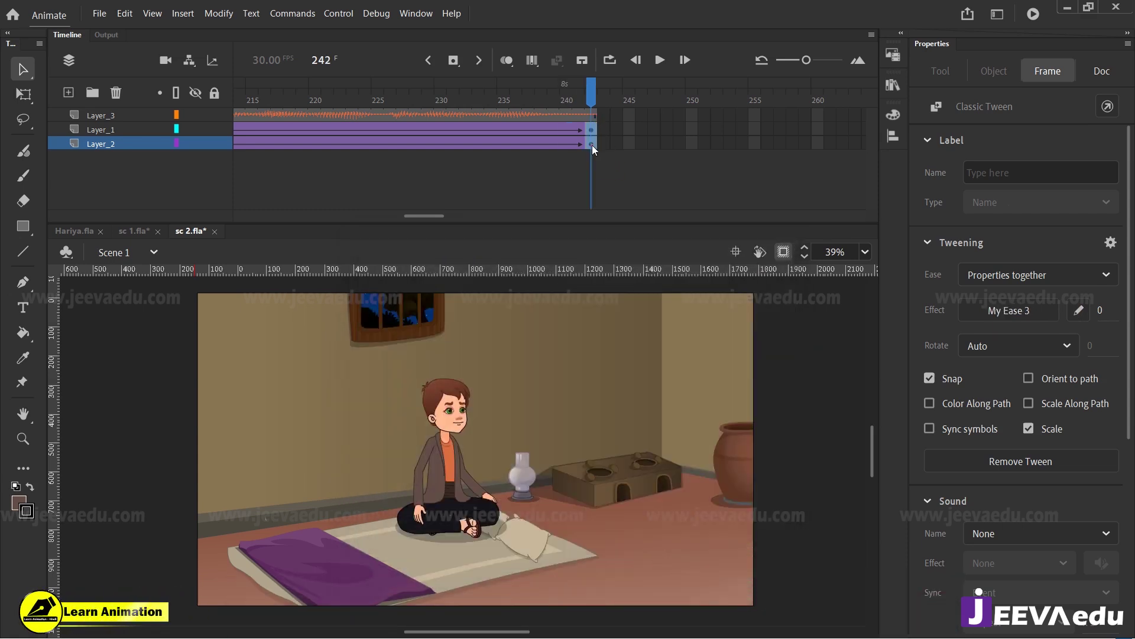
Step: Scale the frame 242 artwork of both layers by 103%
left_click(591, 144)
key("ctrl+alt+s")
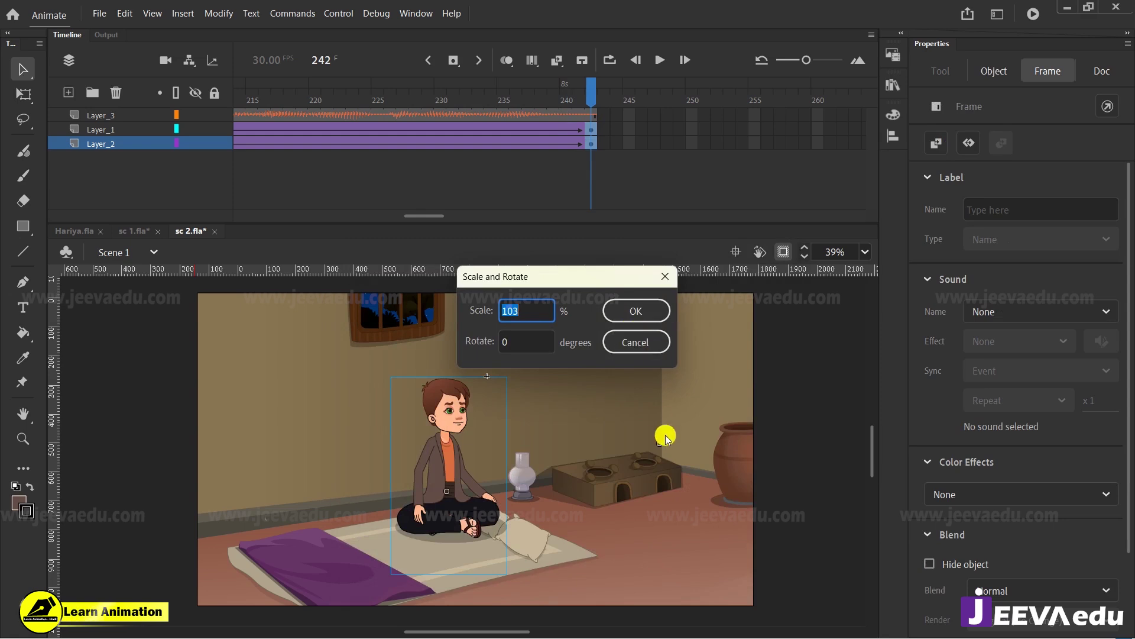
left_click(628, 310)
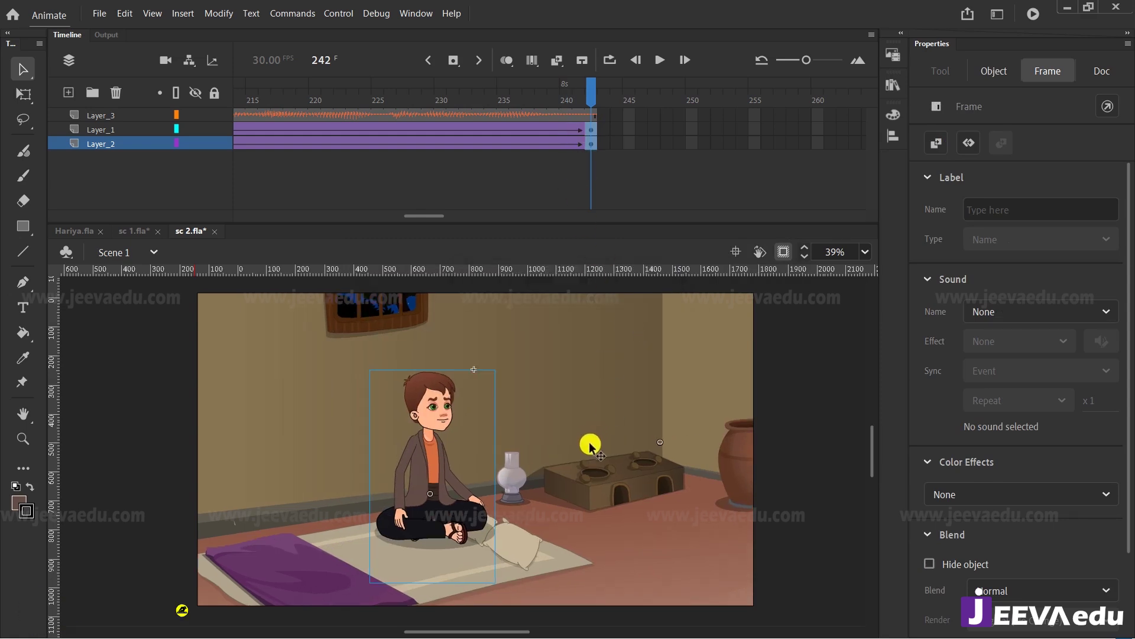
Step: Nudge the frame 242 artwork to the right in small increments to recentre the boy
key("shift+Right")
key("Right")
key("Right")
key("Right")
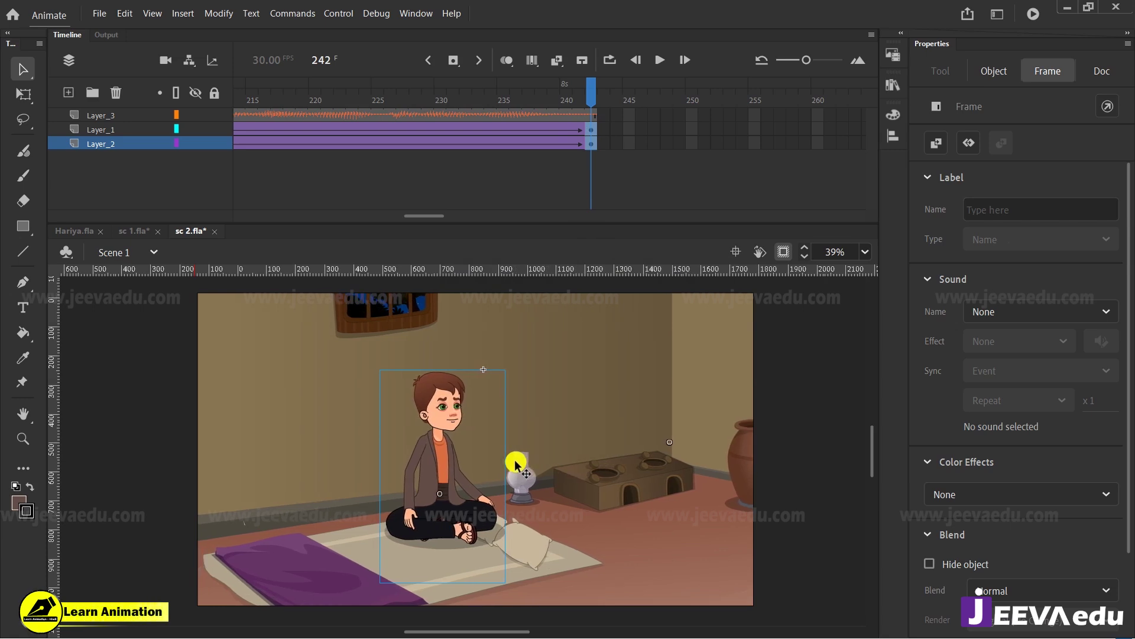
key("shift+Right")
key("shift+Right")
key("shift+Right")
key("shift+Right")
key("shift+Right")
key("shift+Right")
Step: Return to the start of the timeline and hide Layer_3
left_click_drag(582, 99, 307, 203)
left_click_drag(408, 216, 179, 215)
left_click(190, 112)
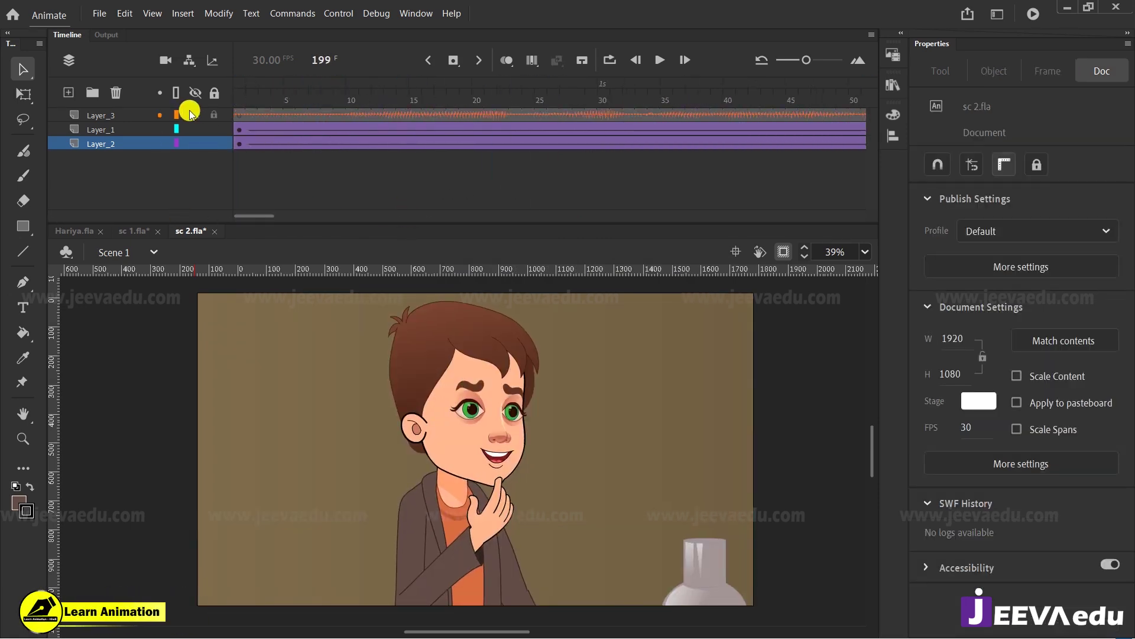
Step: Review the framing of the earlier shots at frames 1, 74, 101 and 102
left_click(317, 129)
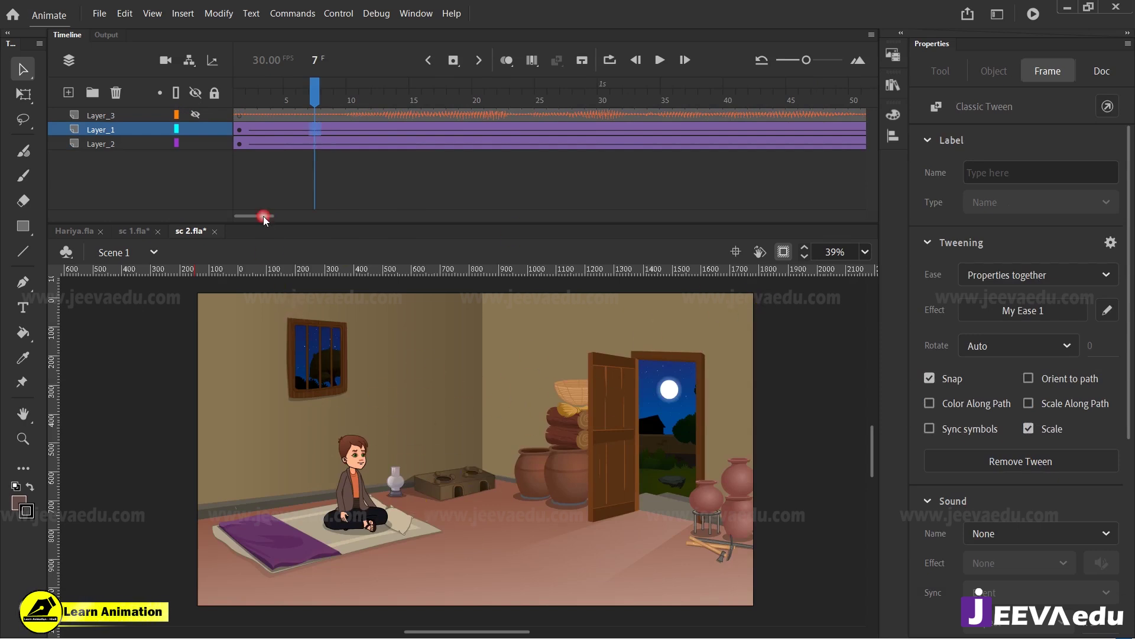
left_click(242, 131)
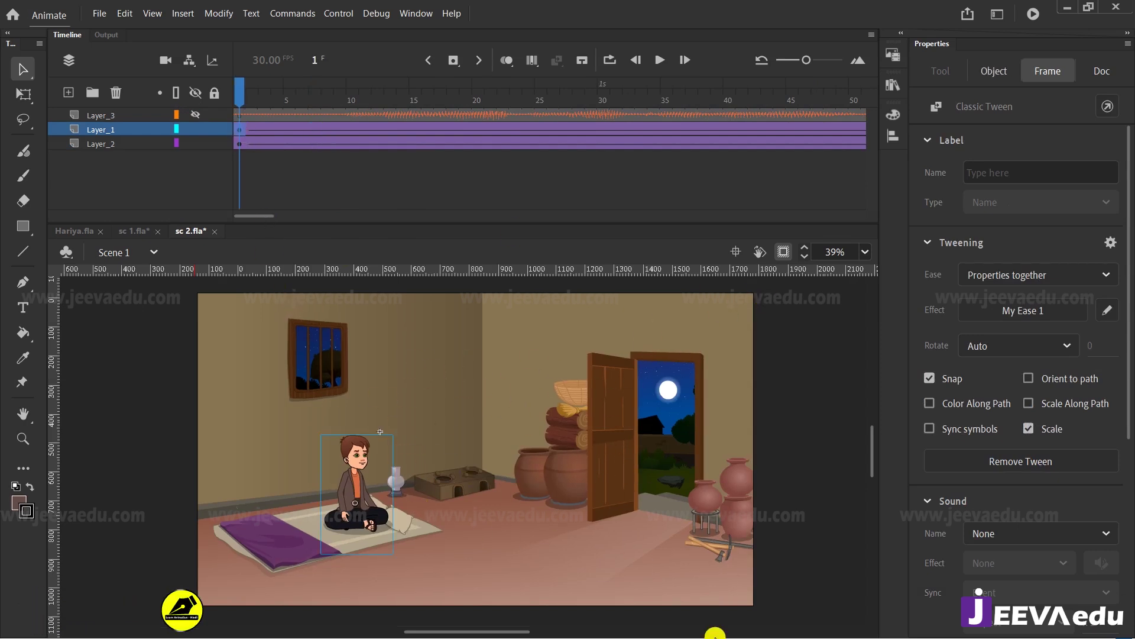
left_click_drag(249, 215, 300, 216)
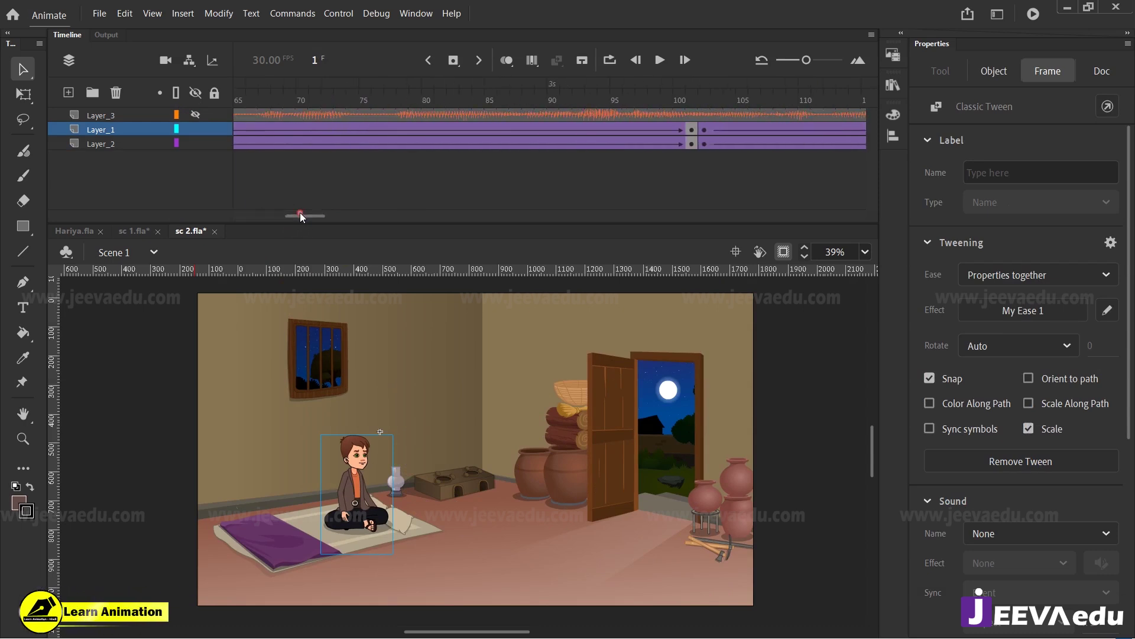
left_click(353, 129)
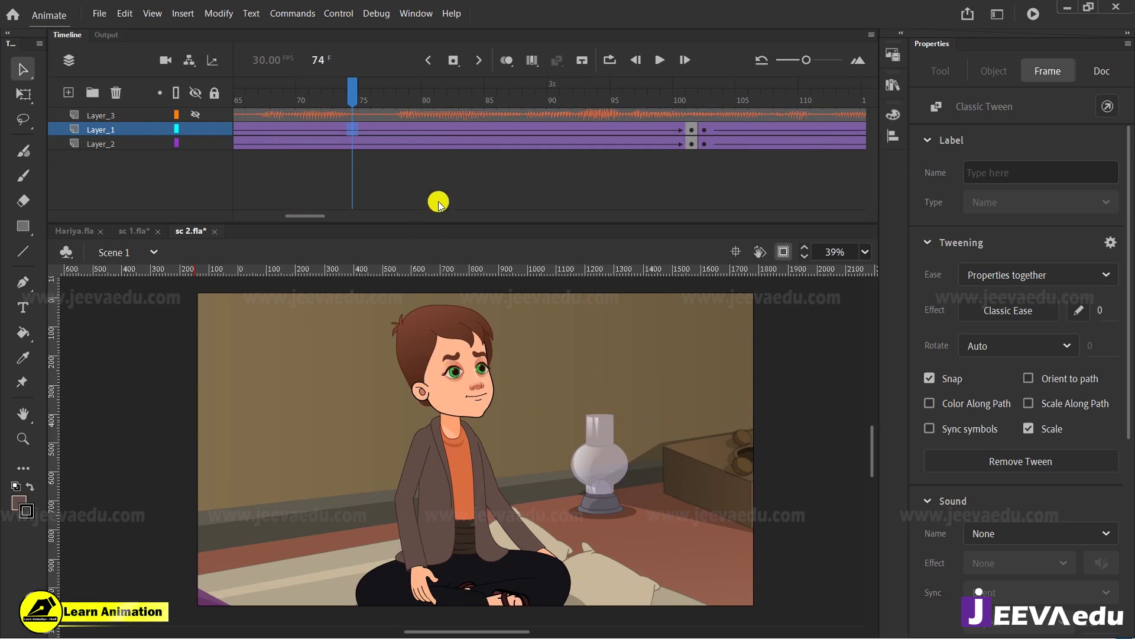
left_click_drag(345, 95, 679, 121)
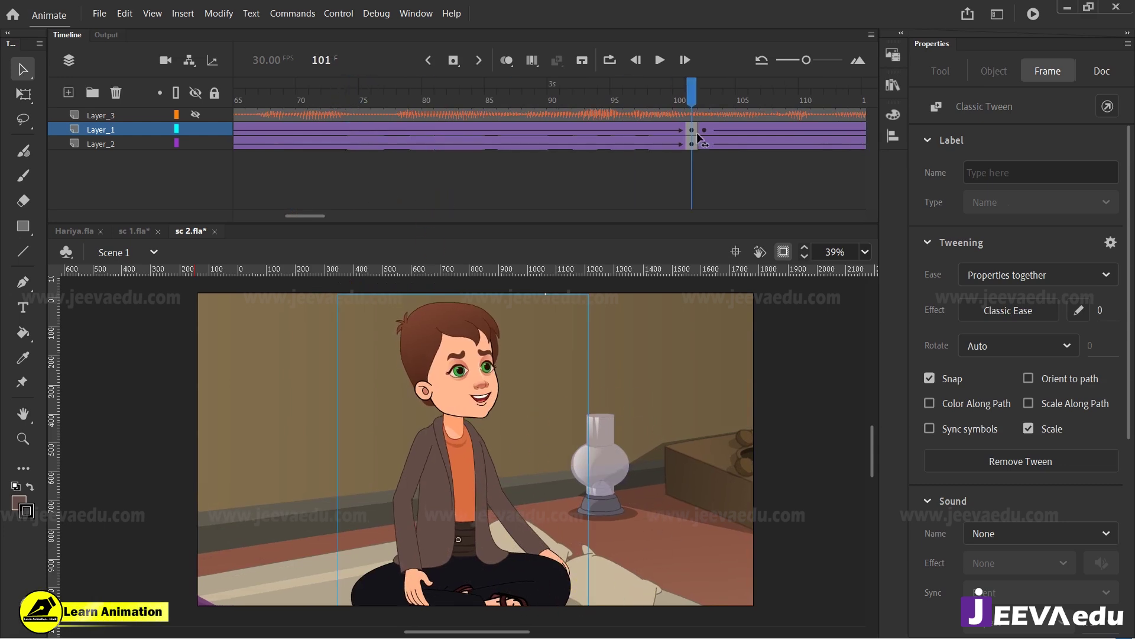
left_click(697, 133)
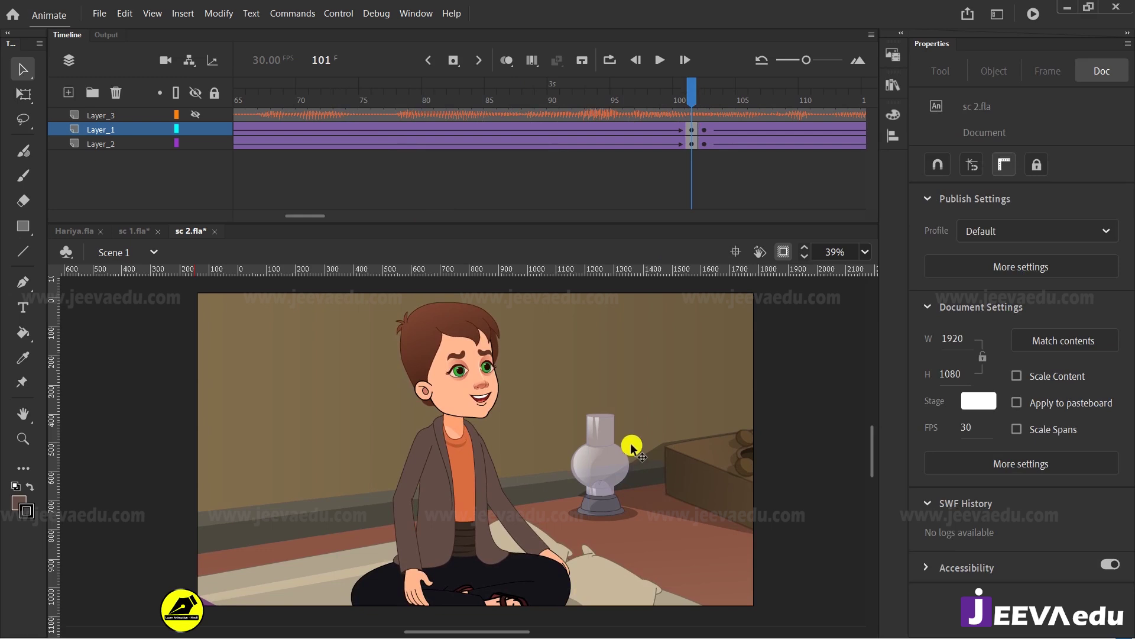
left_click(705, 130)
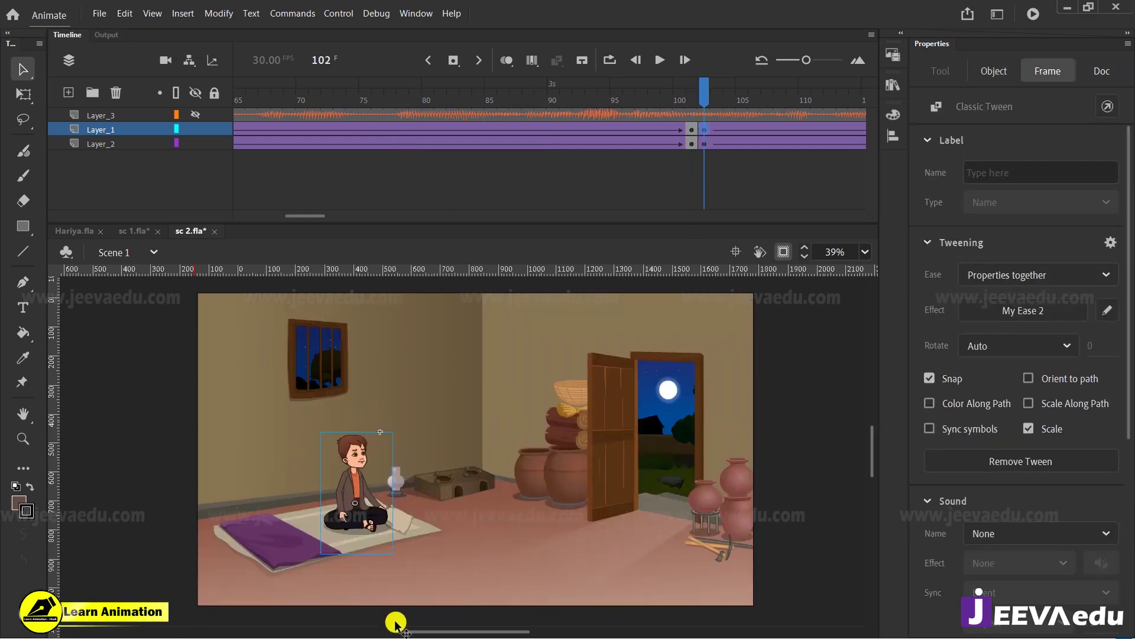
Step: Check the framing of the shots at frames 152 and 201
left_click_drag(296, 216, 358, 222)
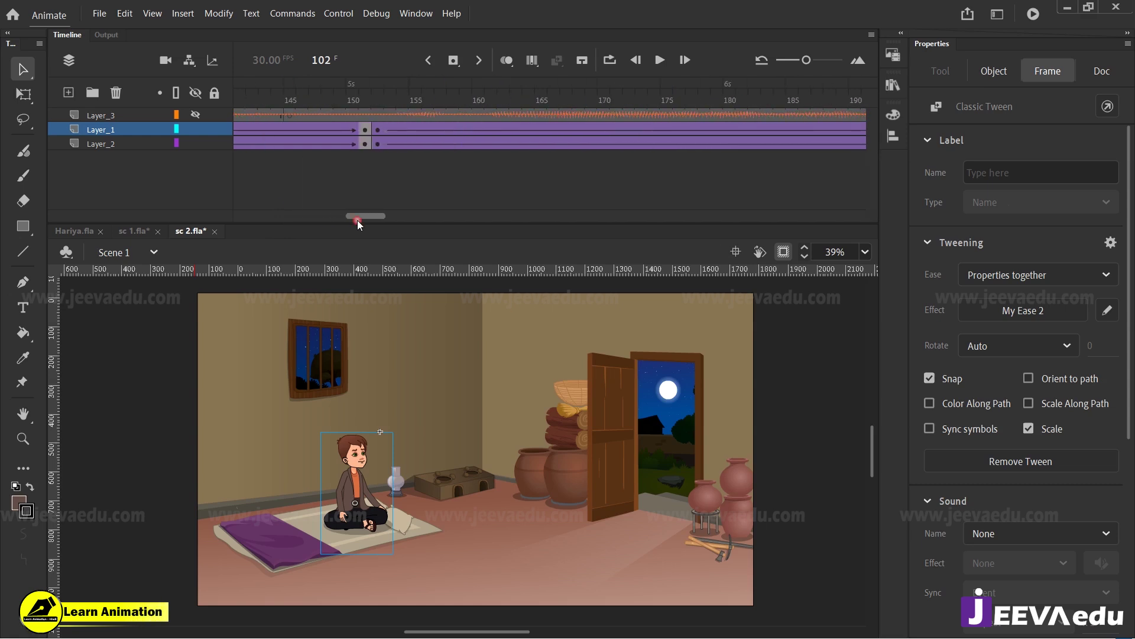
left_click(377, 135)
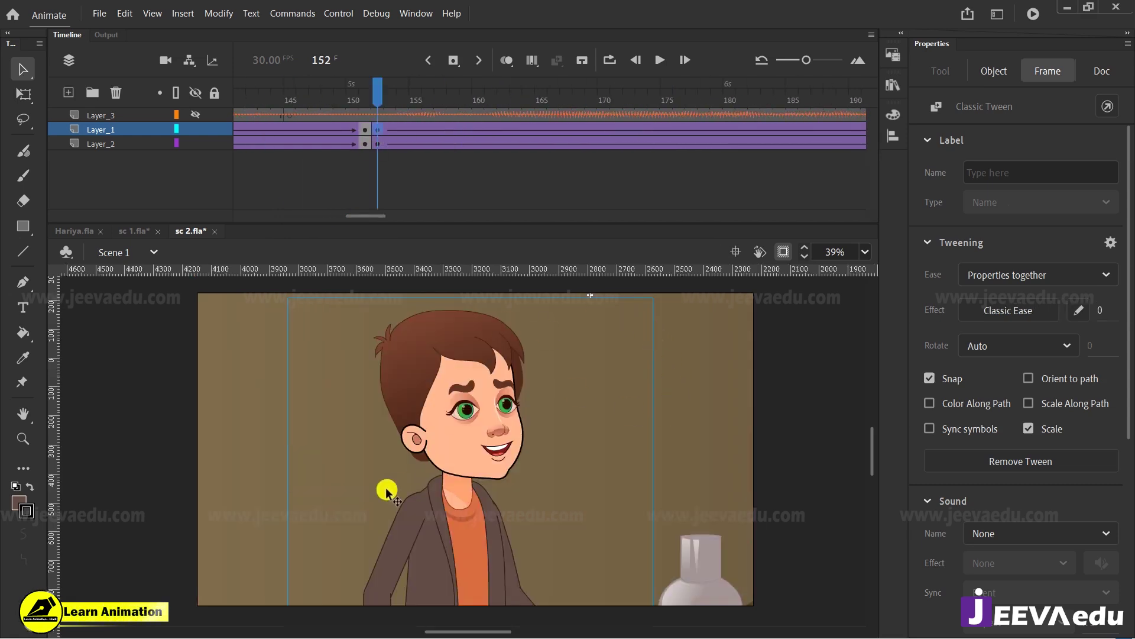
left_click_drag(363, 220, 399, 220)
left_click(397, 130)
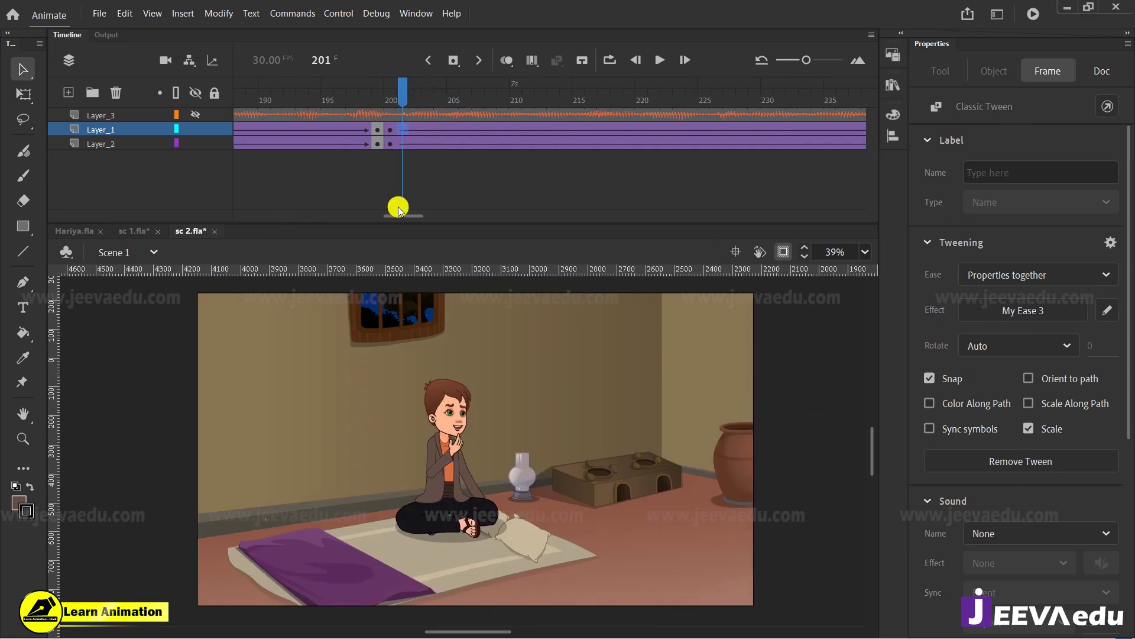
Step: Return to frame 1 and play the whole scene through to its end
left_click_drag(399, 214, 194, 218)
left_click(239, 115)
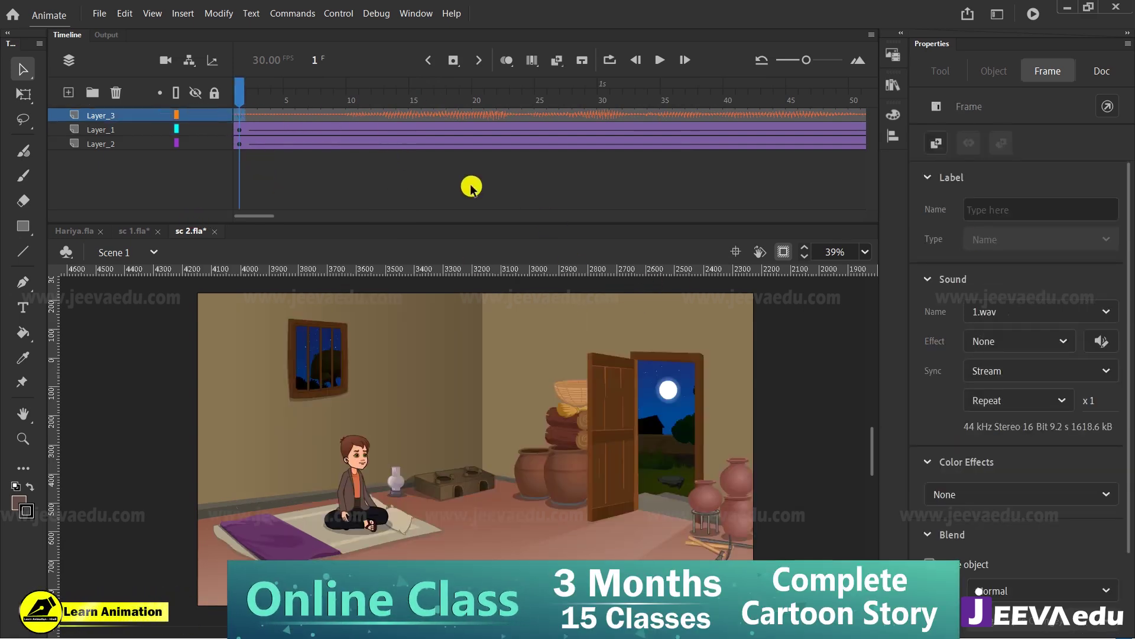
left_click_drag(352, 144, 324, 144)
left_click(240, 99)
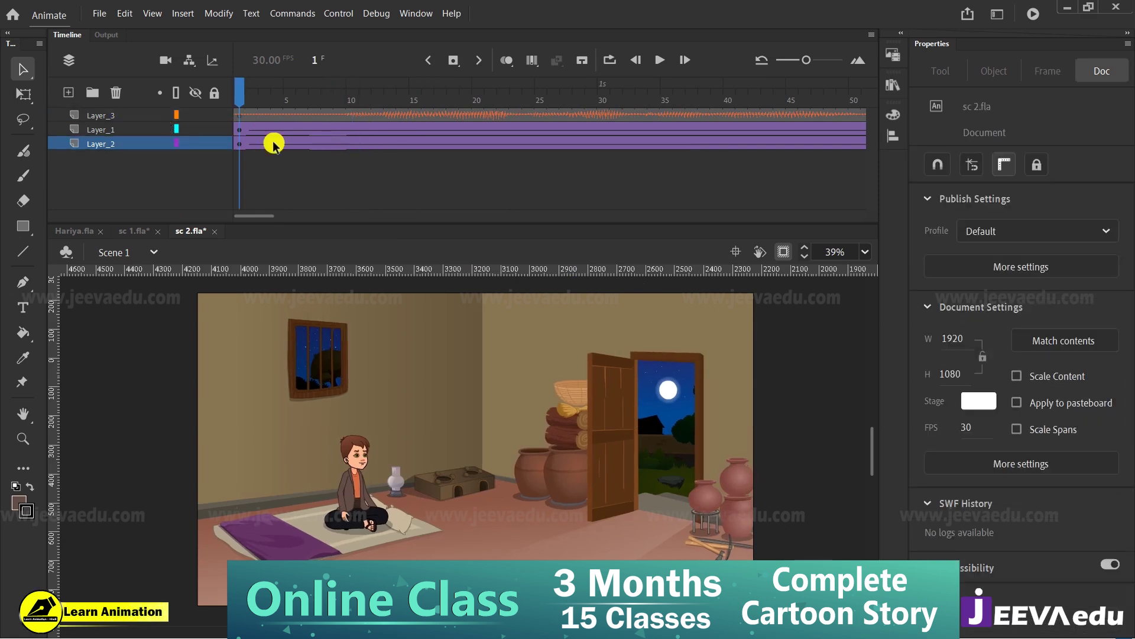
key("Return")
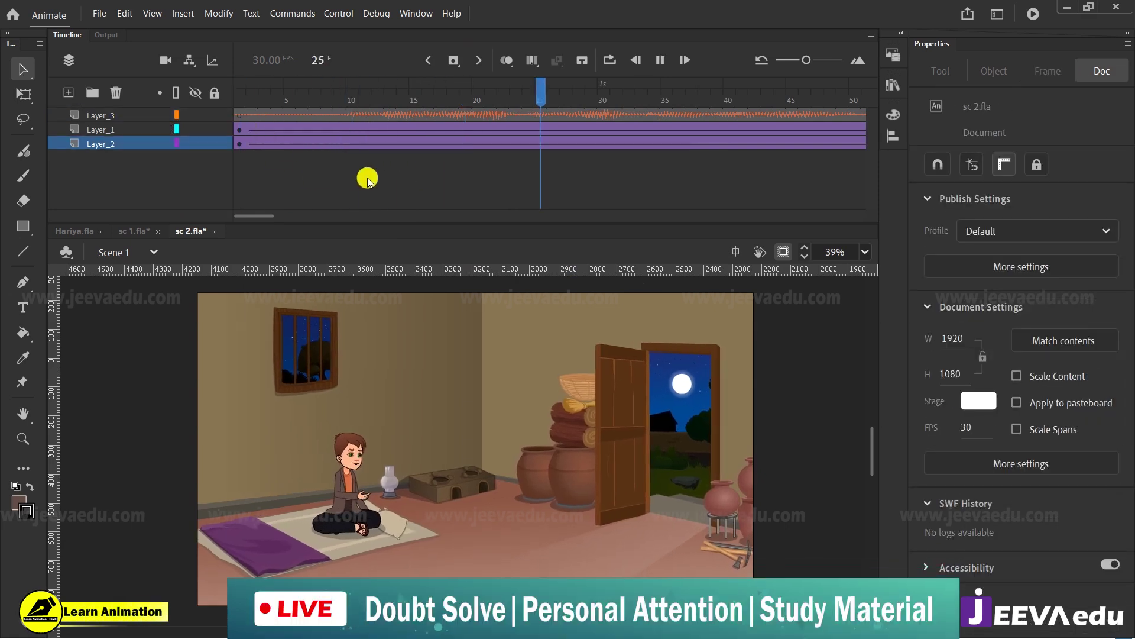
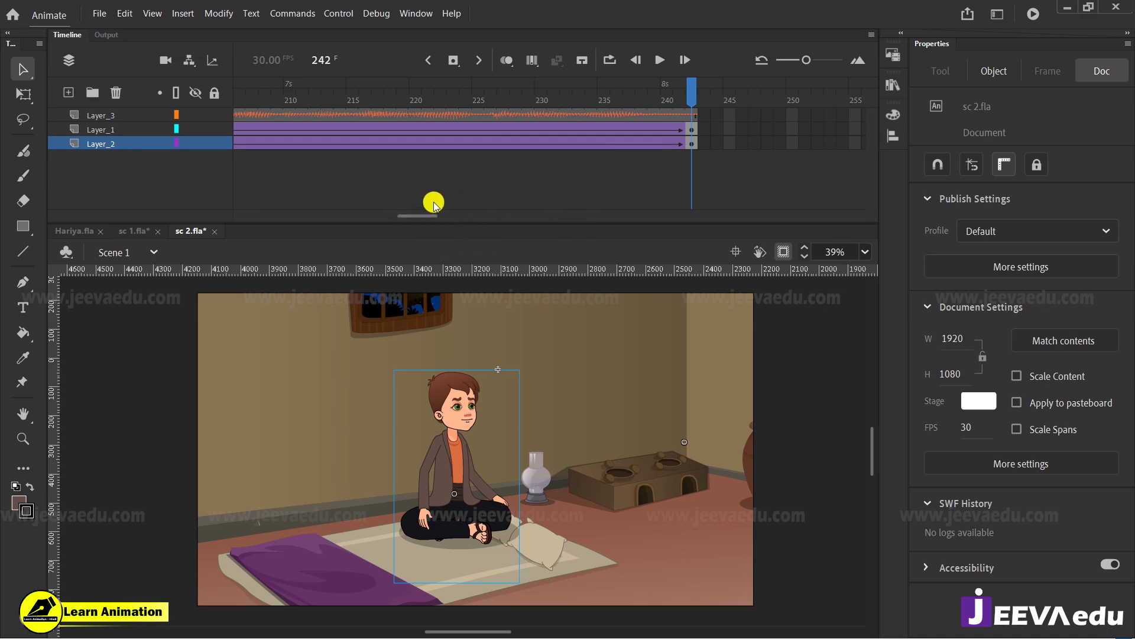
Step: Compare the boy's seated position at frames 200 and 219 with his placement at frames 1, 84 and 103
left_click(407, 130)
left_click_drag(426, 214, 407, 217)
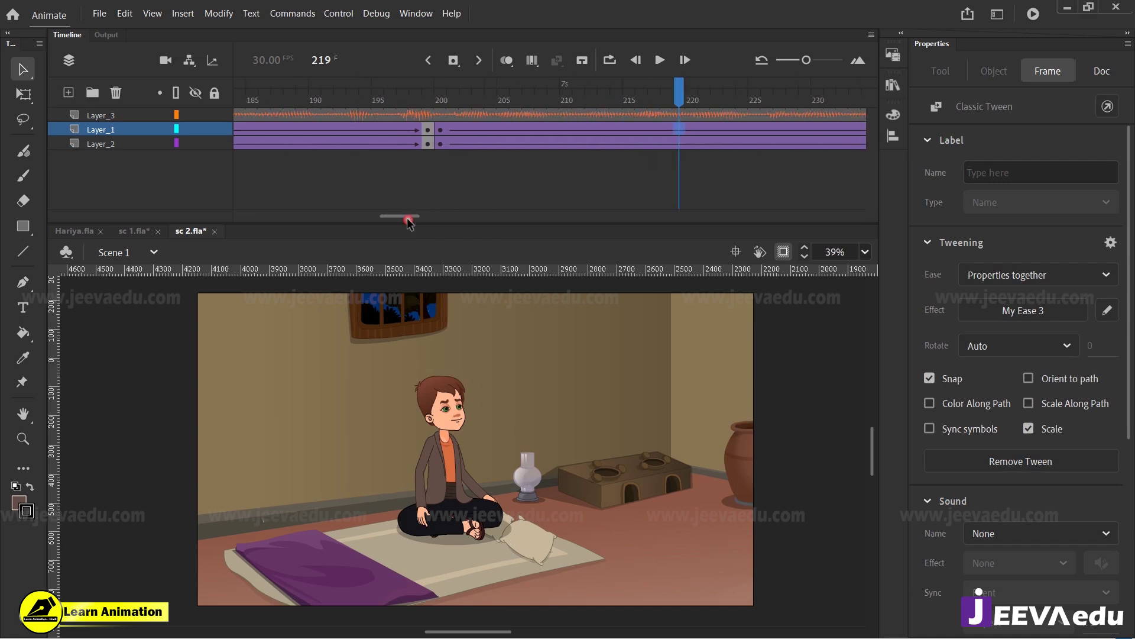
left_click(390, 114)
left_click(440, 128)
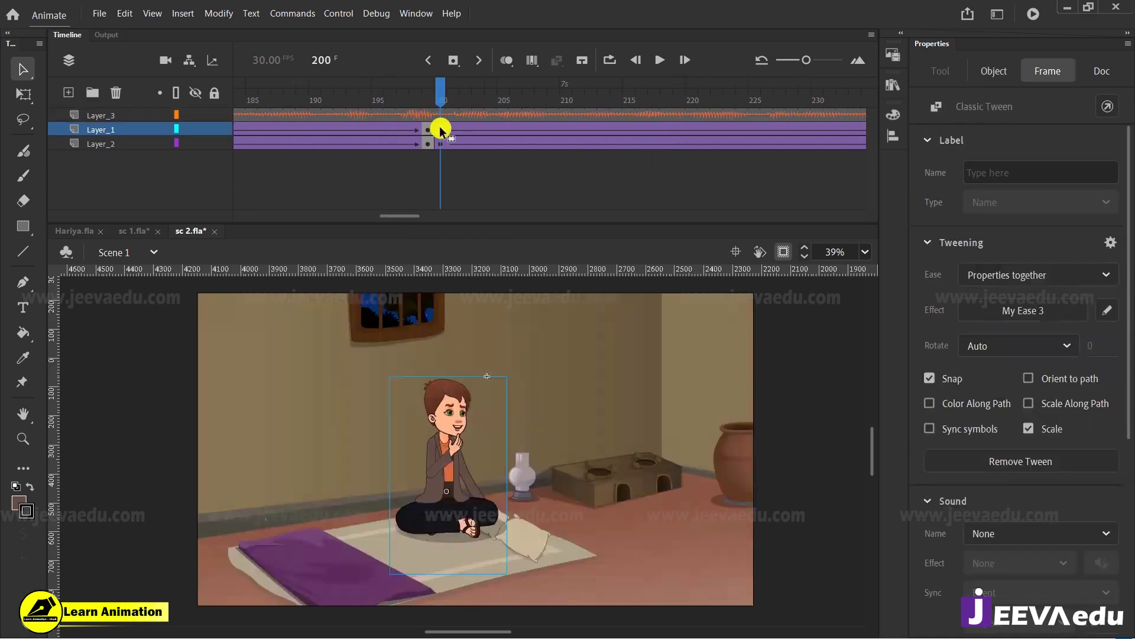
left_click(429, 126)
left_click(441, 144)
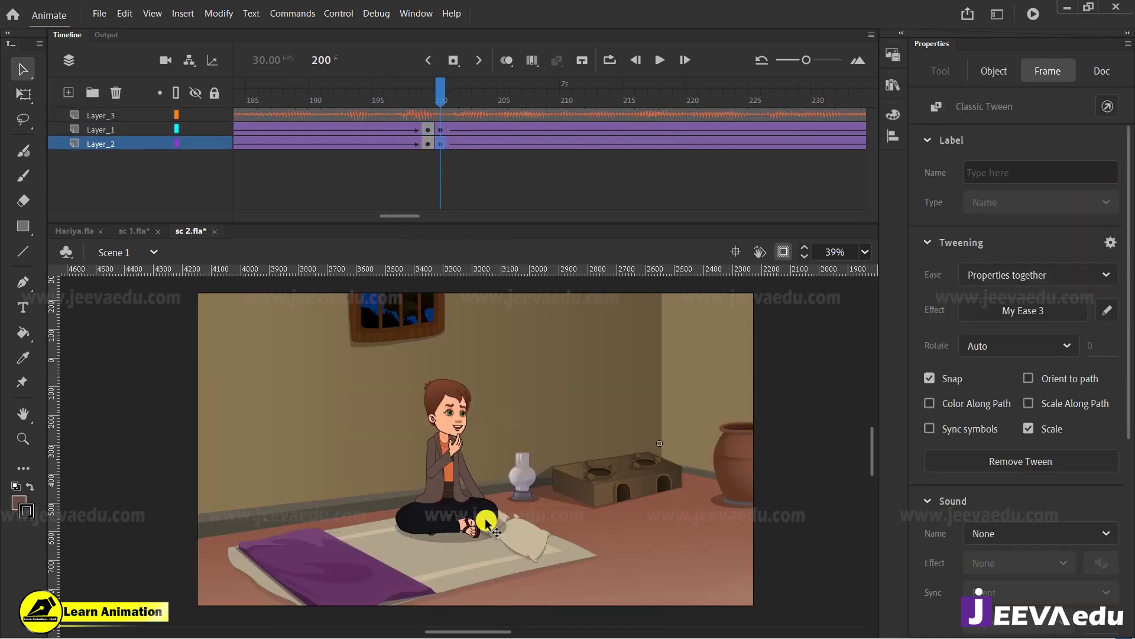
left_click_drag(400, 222, 254, 219)
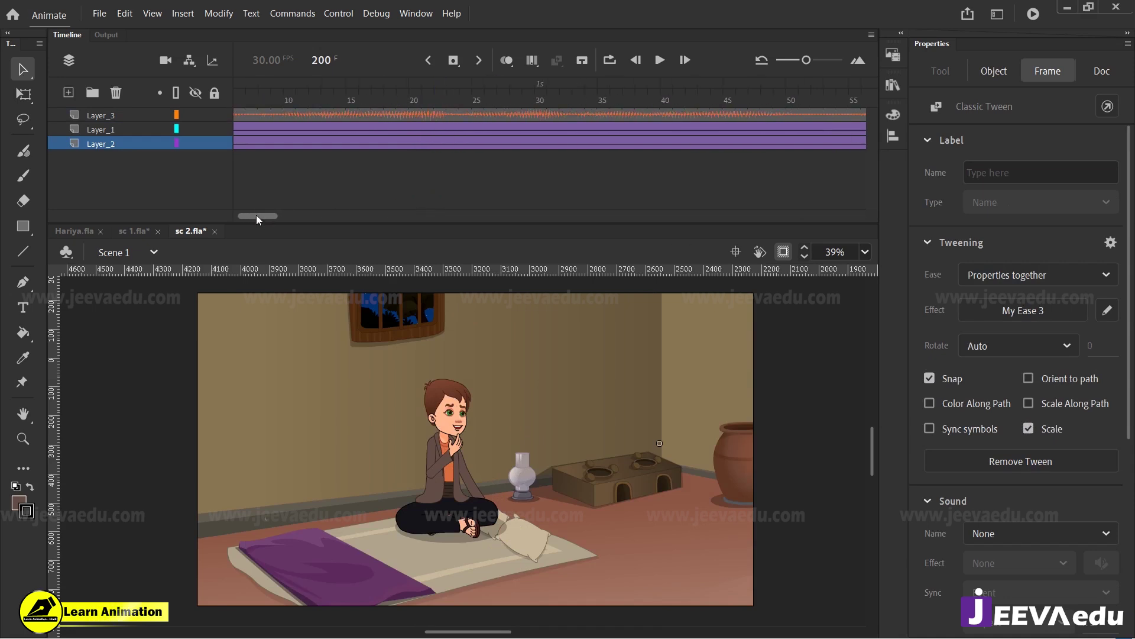
left_click(235, 117)
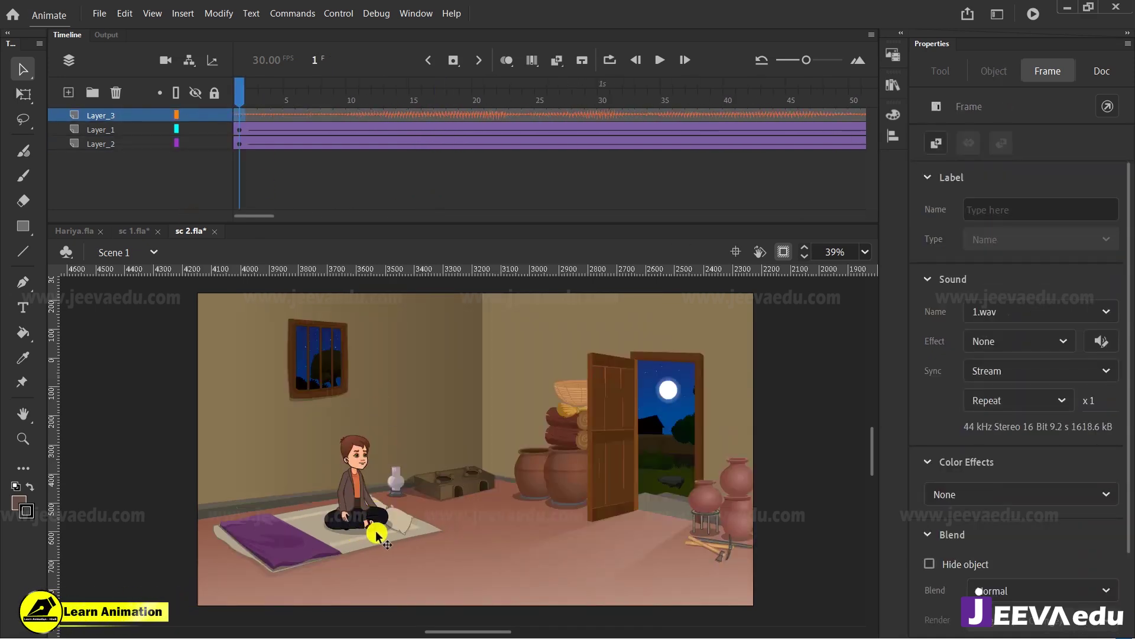
left_click_drag(243, 215, 305, 221)
left_click(313, 114)
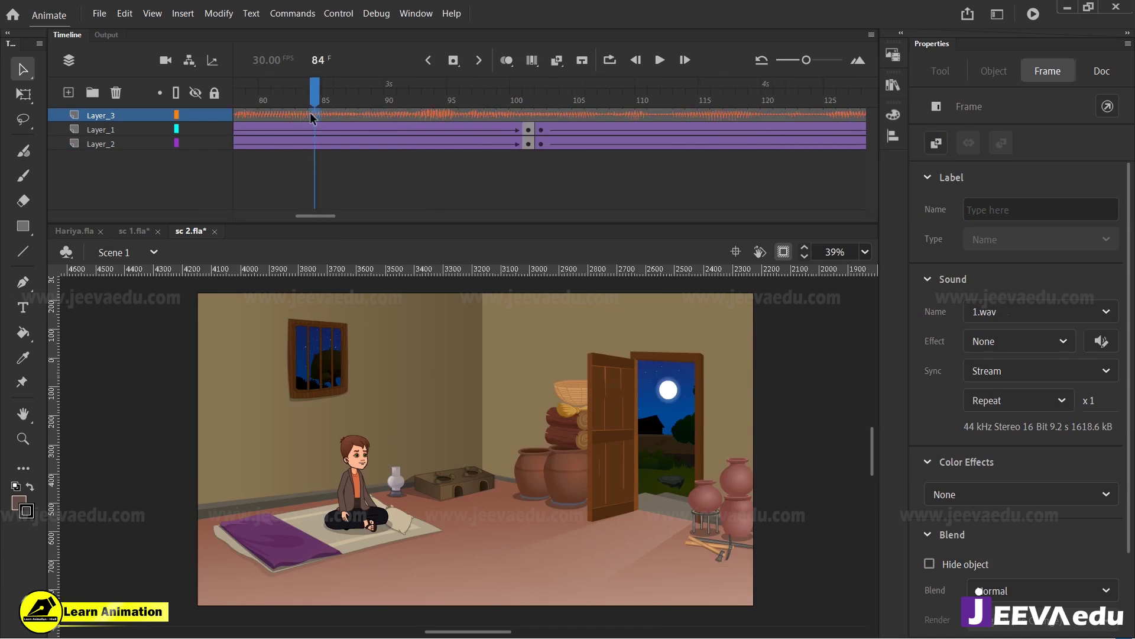
left_click(552, 143)
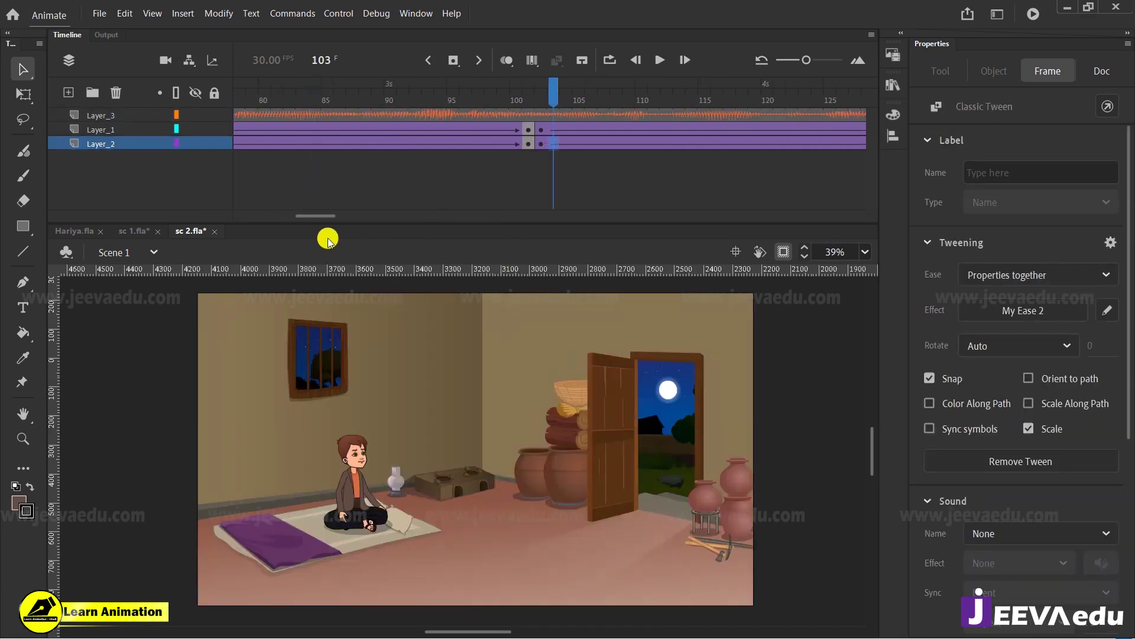
left_click_drag(322, 219, 402, 221)
Step: Remove the classic tween starting at frame 200 from both Layer_1 and Layer_2
left_click(448, 130)
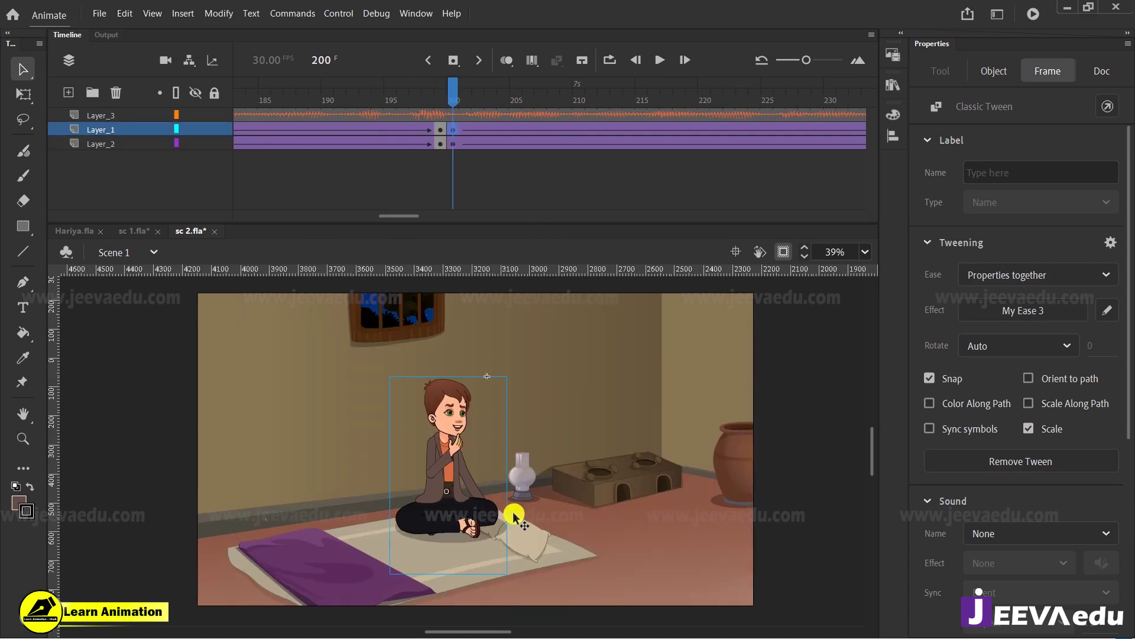
left_click(515, 534)
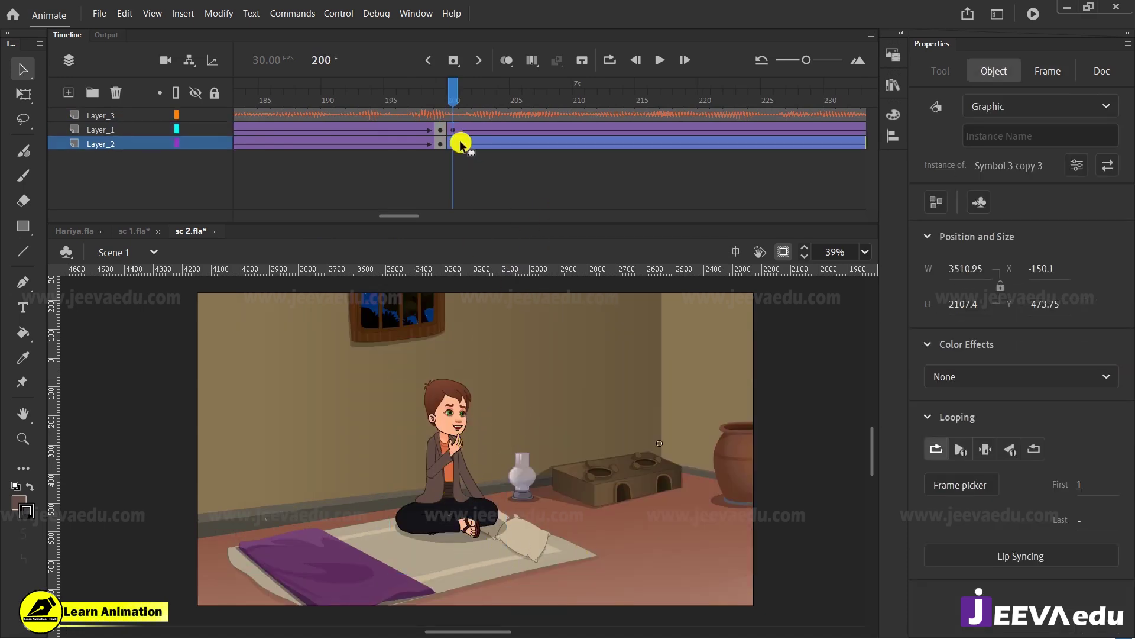
left_click(471, 162)
left_click_drag(469, 129, 477, 139)
right_click(478, 140)
left_click(498, 146)
left_click(454, 144)
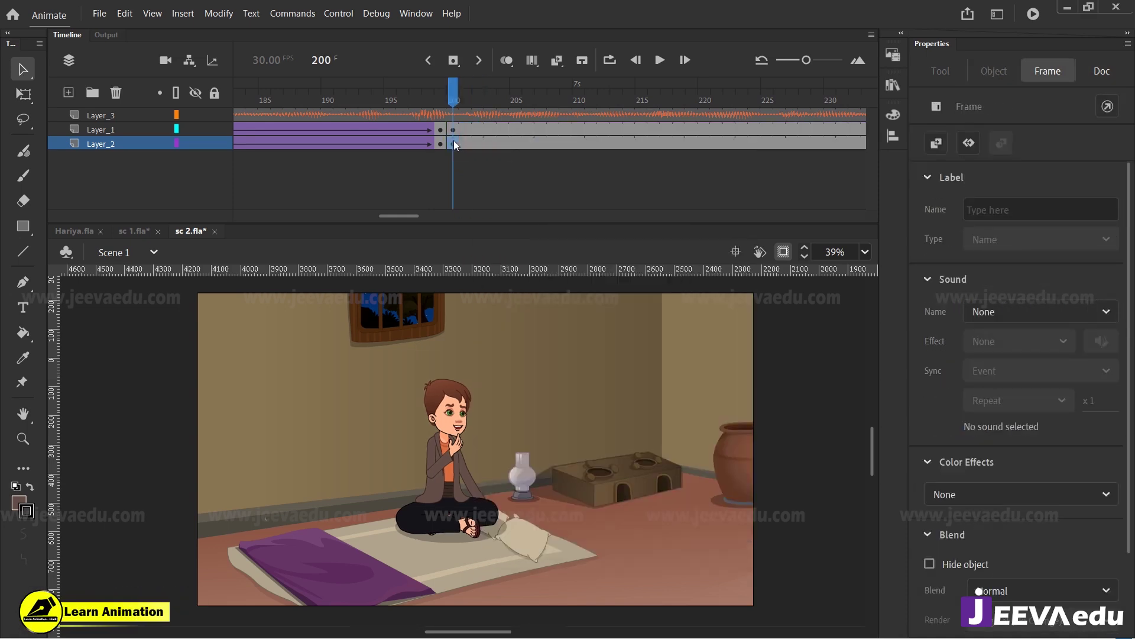
Step: Nudge the boy on frame 200 down and to the right to X 1020.2, Y 357.05 so he sits further onto the mat
left_click(454, 504)
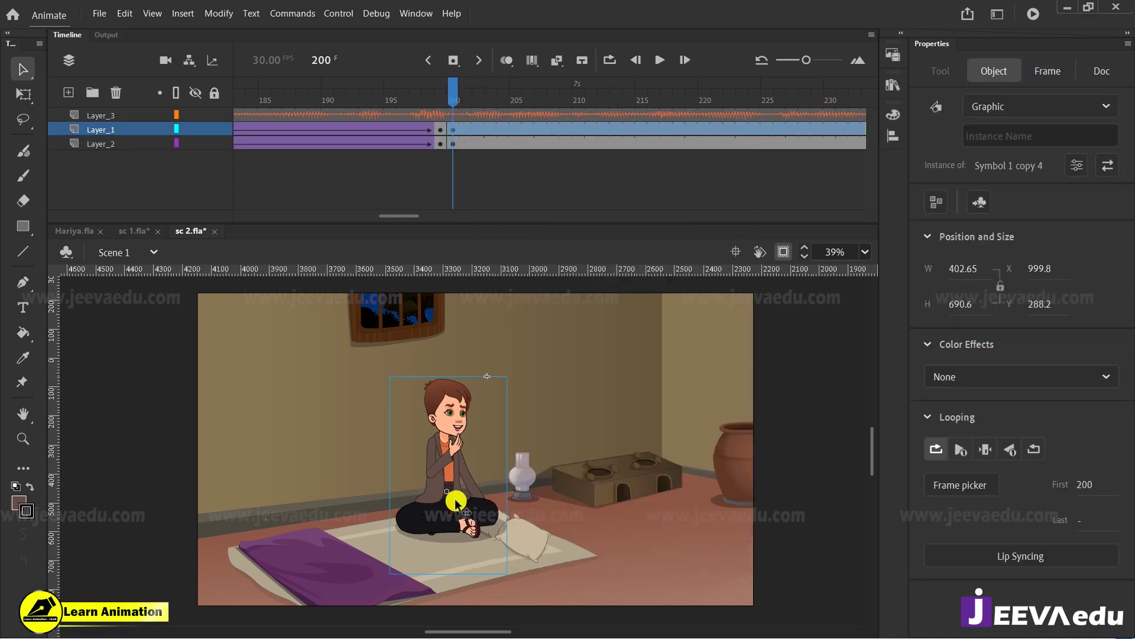
key("Down")
key("Down")
key("Down")
key("Down")
key("Down")
key("Down")
key("Down")
key("Down")
key("Down")
key("Down")
key("Down")
key("Down")
key("Down")
key("Down")
key("Down")
key("Down")
key("Down")
key("Down")
key("Down")
key("Down")
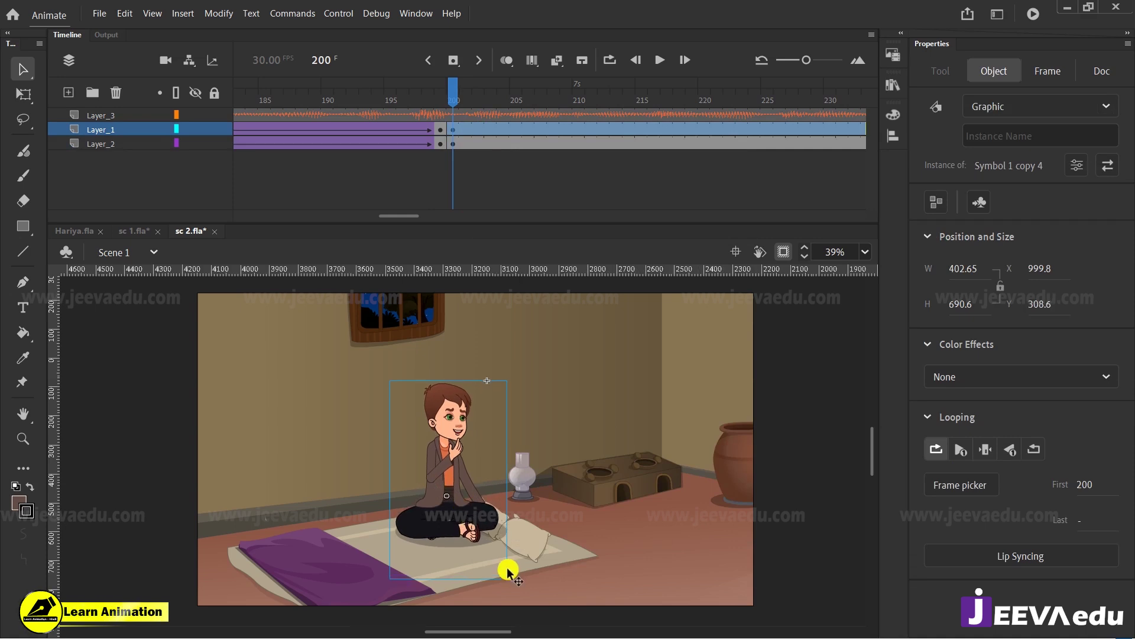
key("shift+Down")
key("shift+Right")
key("Right")
key("Right")
key("Right")
key("Right")
key("Right")
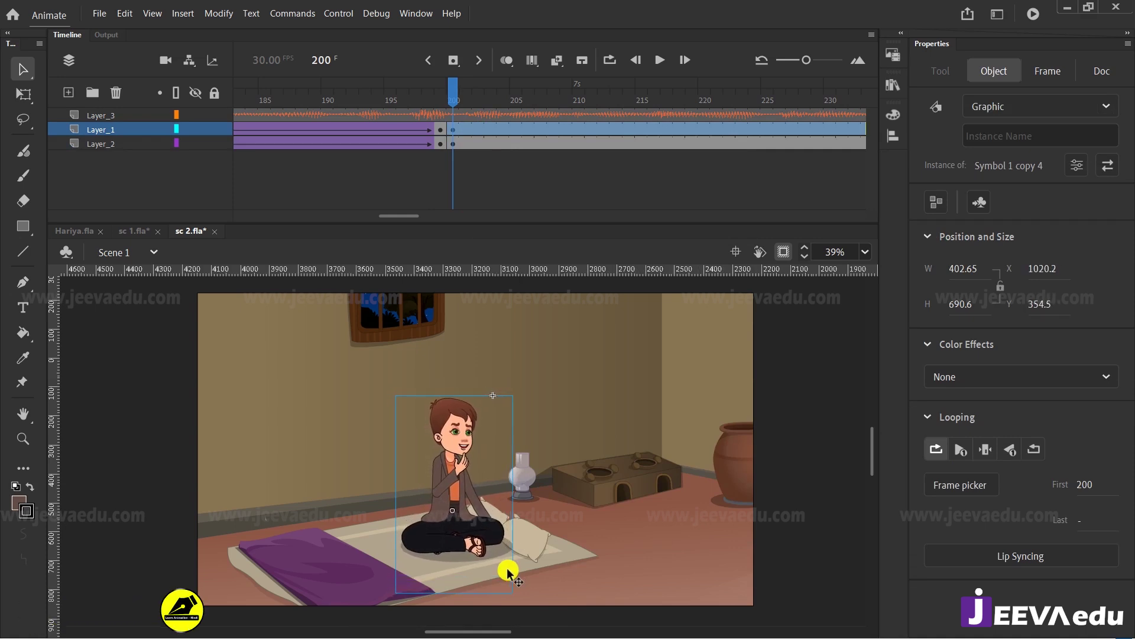
key("Down")
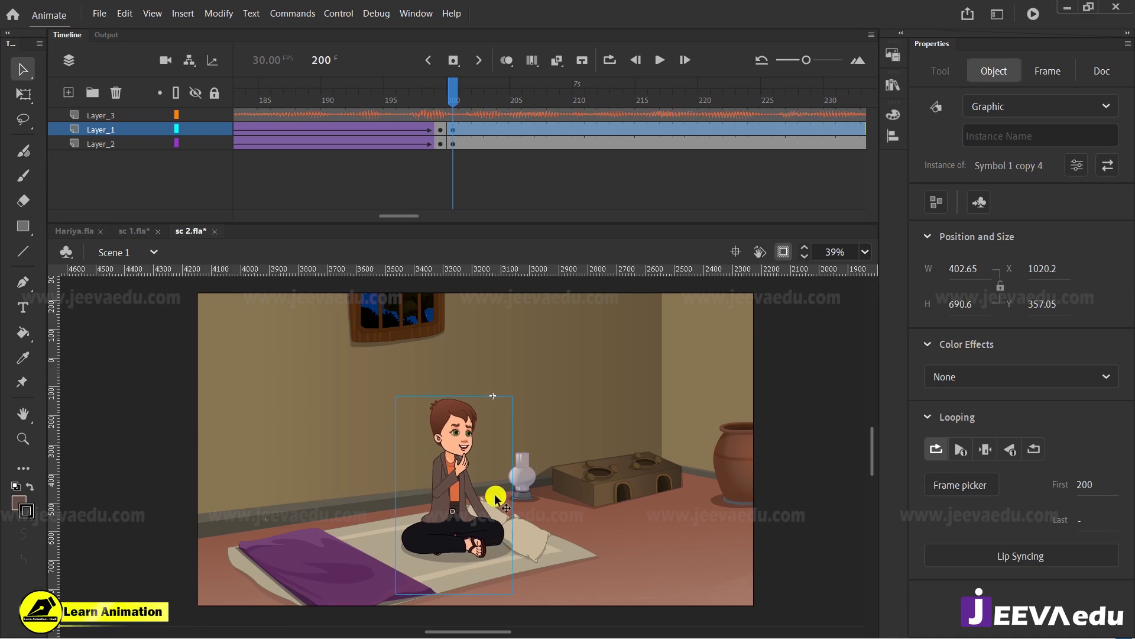
Step: Select the frame 200 artwork of both layers and shift it slightly upward together
left_click(442, 100)
left_click(453, 102)
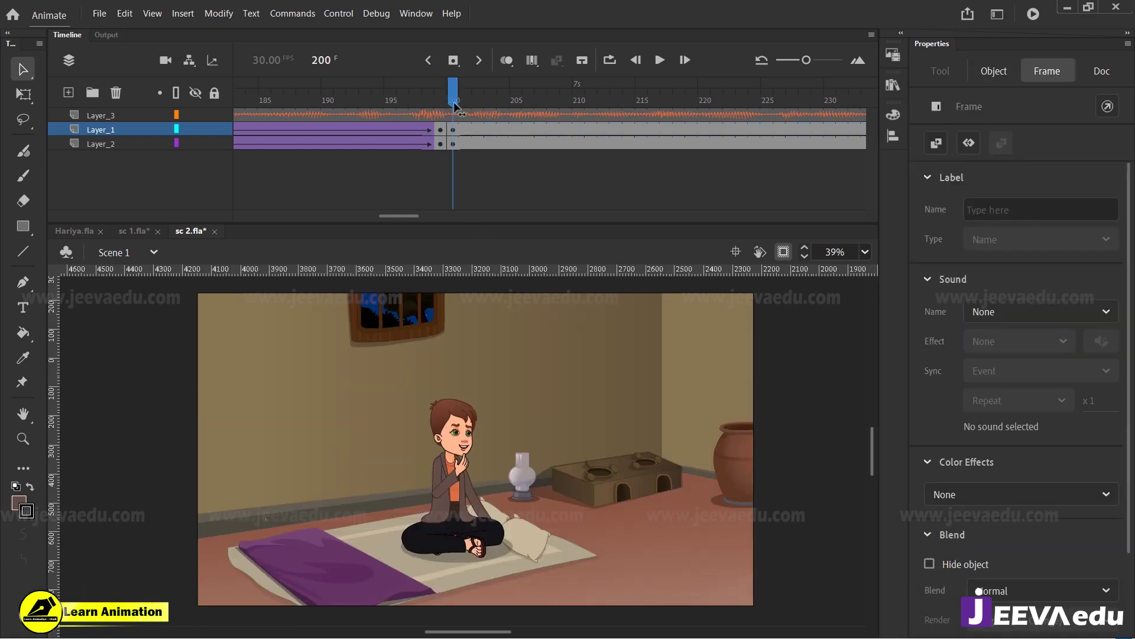
left_click(458, 145)
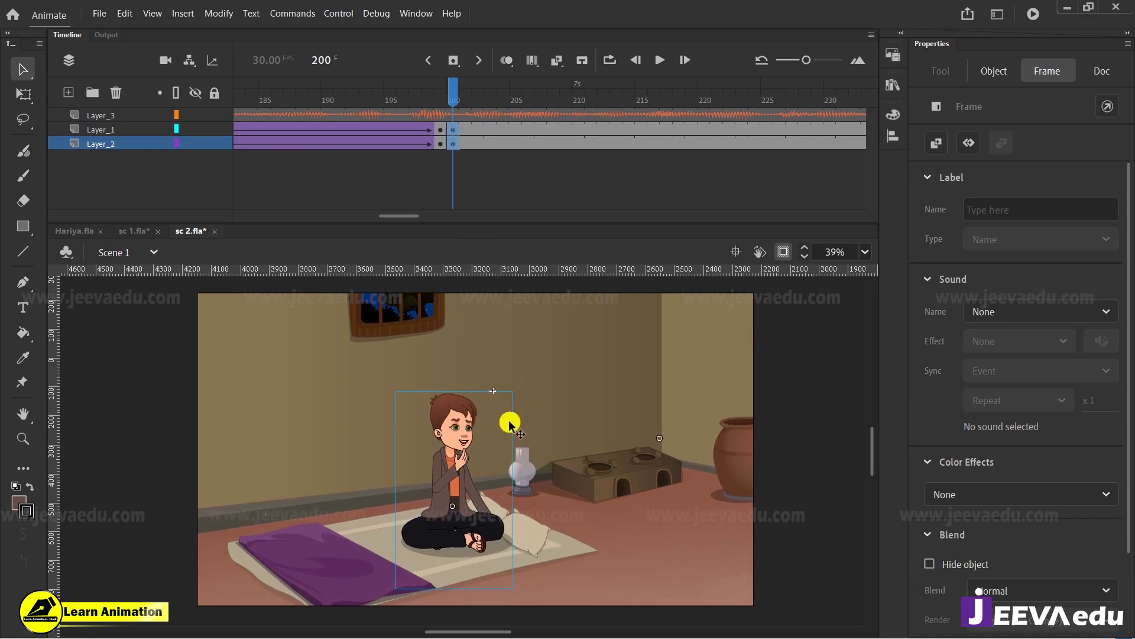
Step: Clear the old keyframes at frame 242 on Layer_1 and Layer_2 and insert new ones there
left_click_drag(476, 107, 860, 142)
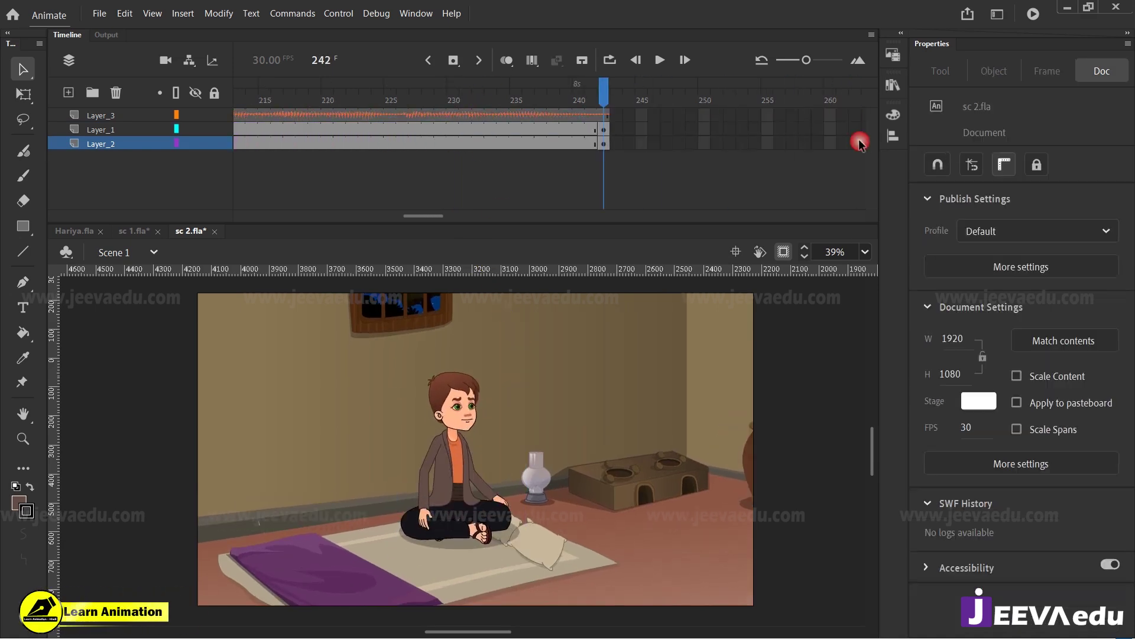
right_click(605, 140)
left_click(640, 286)
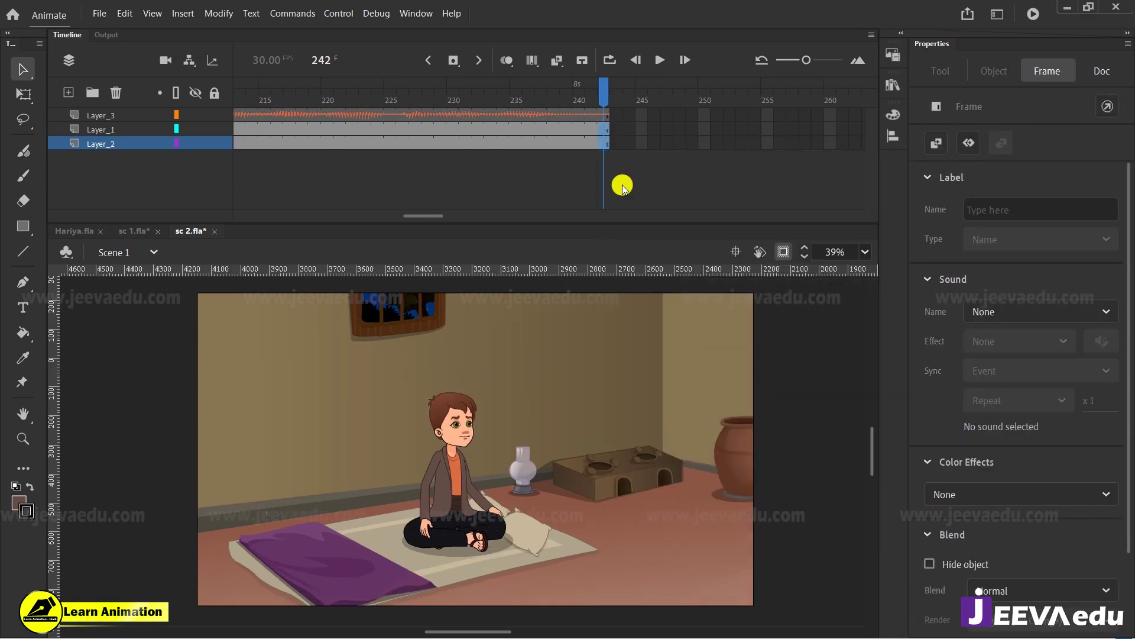
key("F6")
Step: Create a classic tween between frames 200 and 242 on both layers
left_click_drag(579, 130, 557, 141)
right_click(557, 139)
left_click(610, 150)
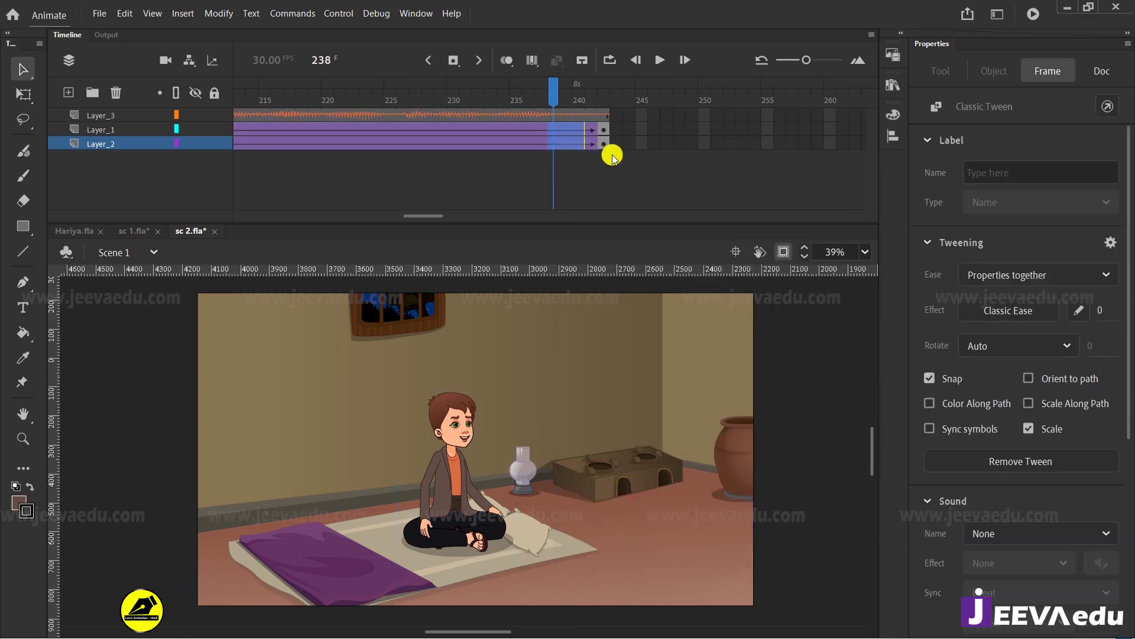
Step: Shape a custom ease curve for the last tween with flattened start and end, and apply it
left_click(1078, 311)
left_click_drag(379, 516, 527, 513)
left_click(739, 296)
left_click_drag(635, 357, 621, 287)
left_click(665, 554)
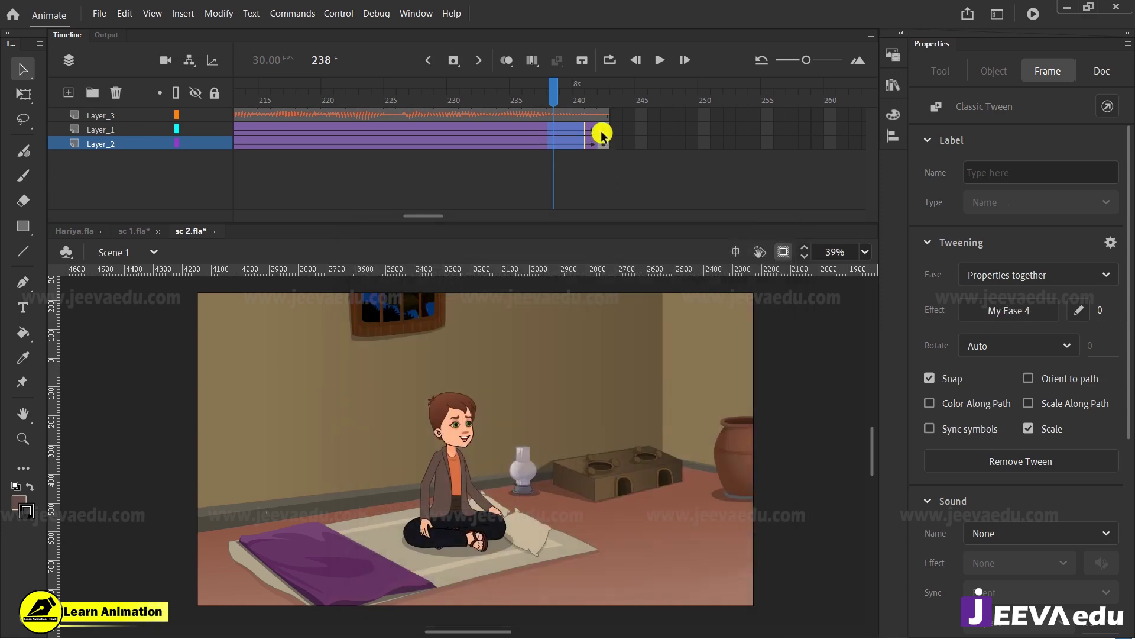
Step: Scale the frame 242 artwork of both layers by 108% and shift it slightly right
left_click(603, 136)
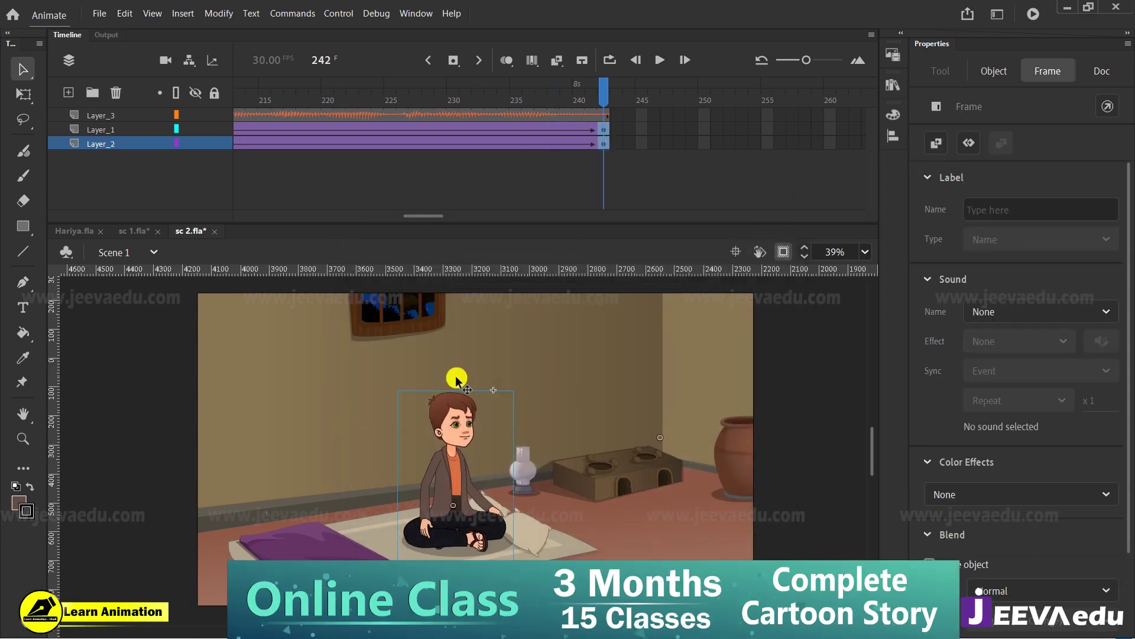
key("ctrl+alt+s")
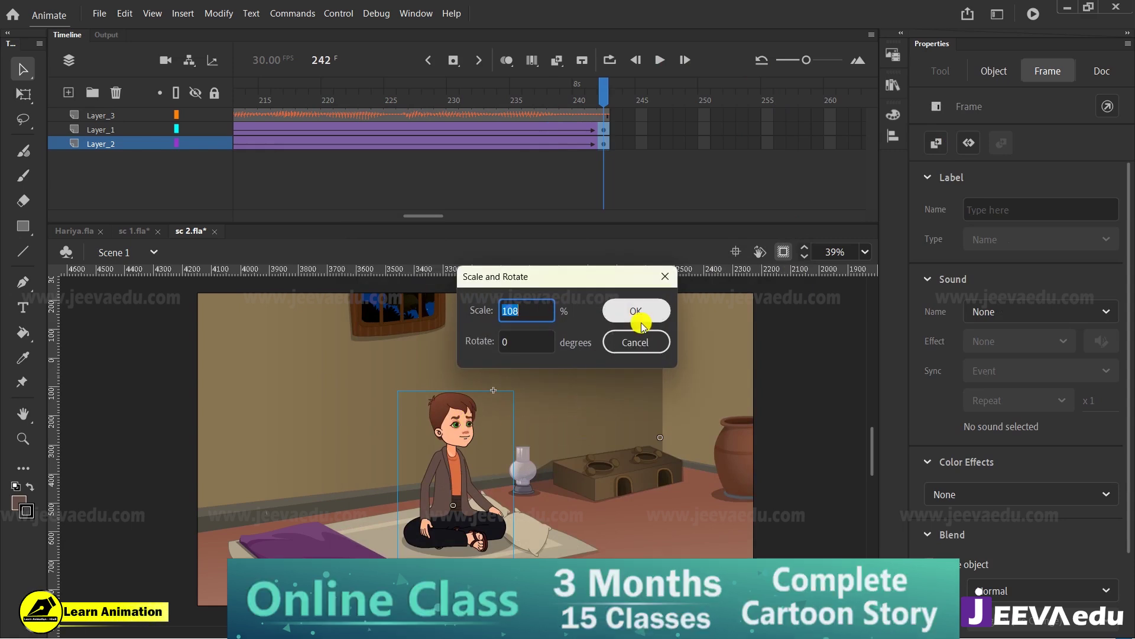
left_click(640, 316)
left_click_drag(508, 473, 530, 472)
left_click(519, 118)
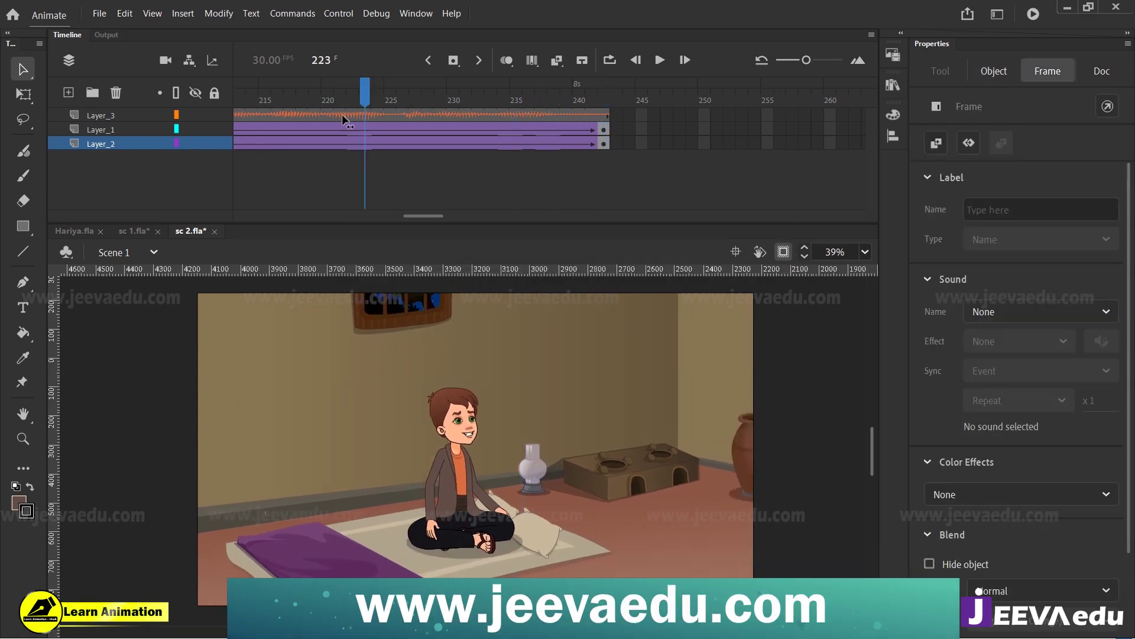
Step: Reposition the frame 242 artwork slightly up and to the left, checking the movement along the tween
left_click(612, 155)
left_click(603, 143)
left_click_drag(531, 434, 520, 428)
left_click_drag(581, 92, 608, 144)
left_click_drag(484, 413, 482, 418)
left_click_drag(591, 94, 565, 153)
Step: Nudge the frame 242 artwork of both layers down in large increments and play the shot from frame 203
left_click_drag(606, 130, 607, 147)
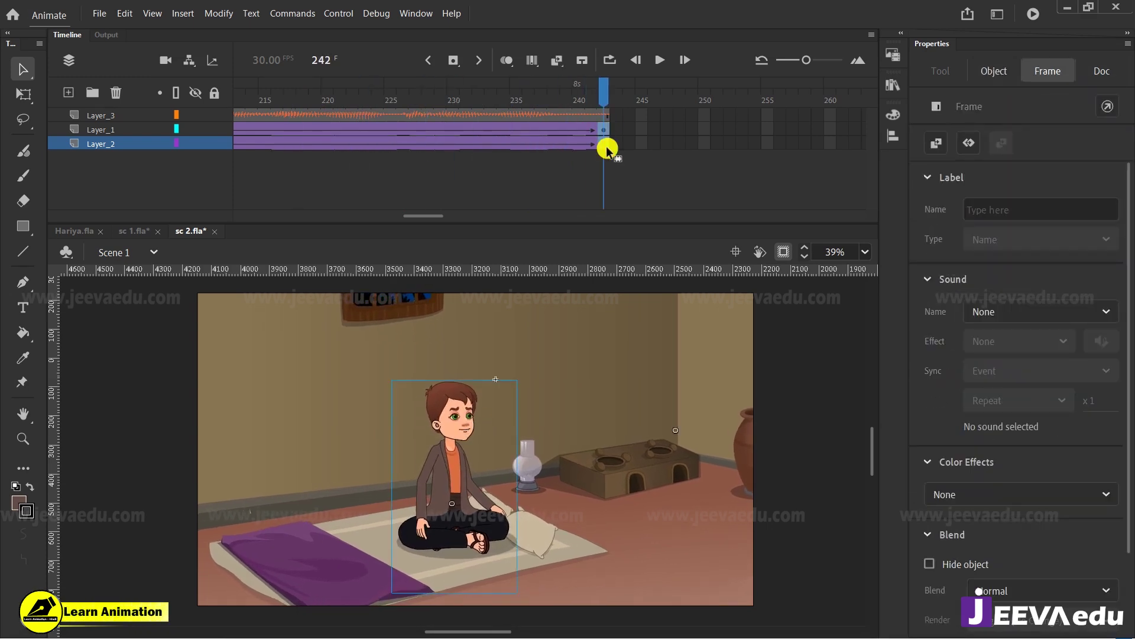
key("shift+Down")
key("shift+Down")
key("shift+Down")
left_click_drag(604, 93, 363, 146)
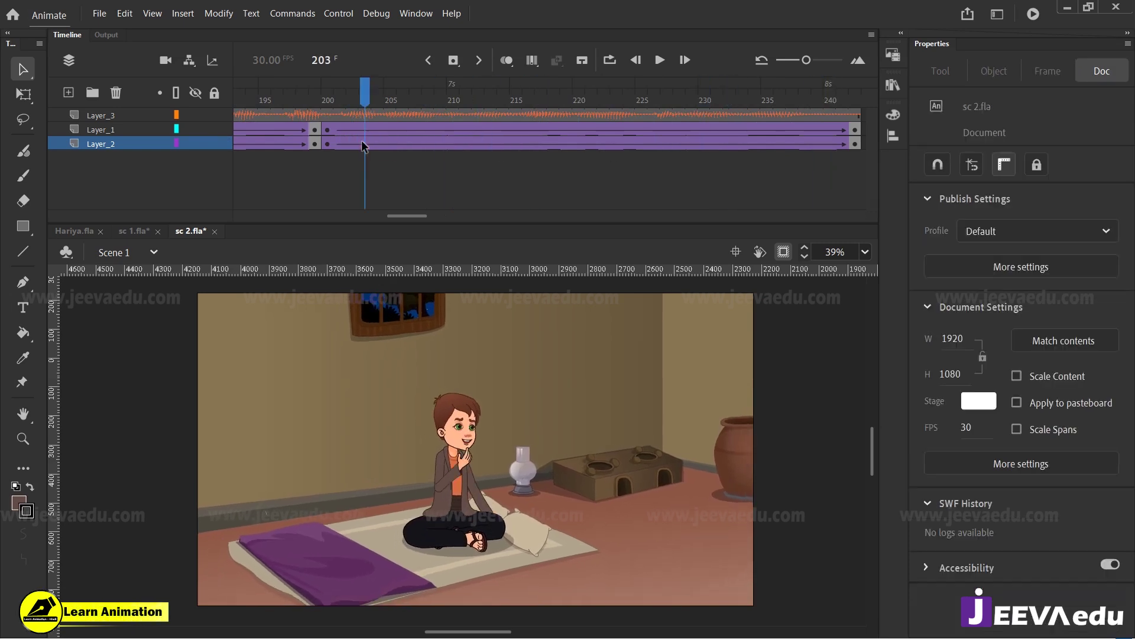
key("Return")
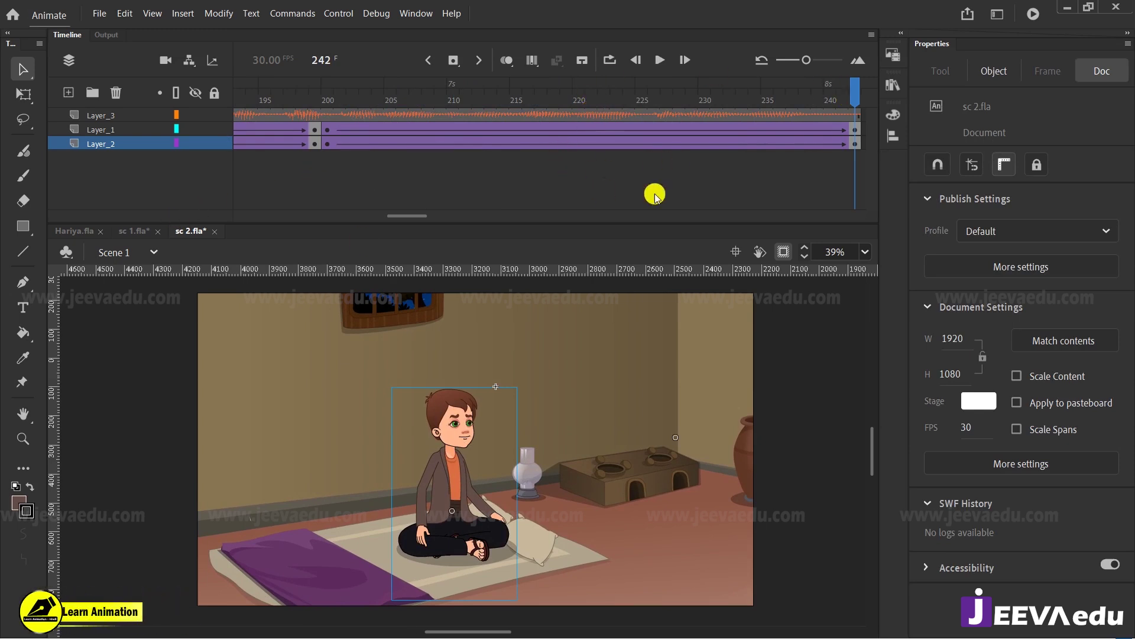
Step: Lock all layers and confirm the publish settings with JPEG quality 100 and a 160 kbps MP3 audio stream
left_click(216, 93)
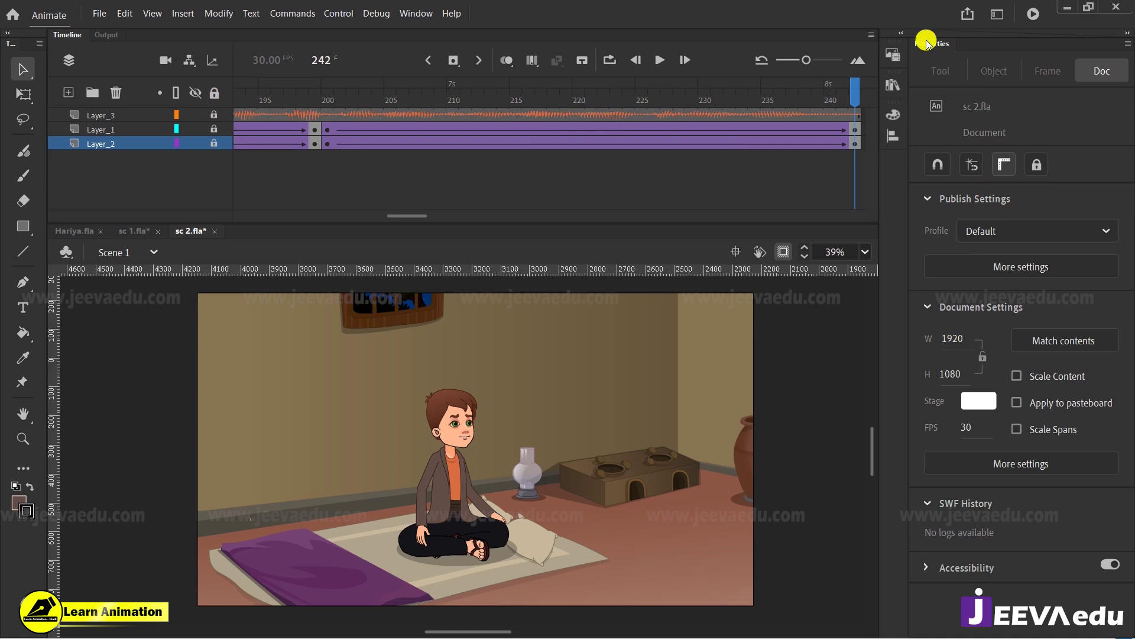
left_click(1001, 264)
left_click_drag(533, 140, 688, 138)
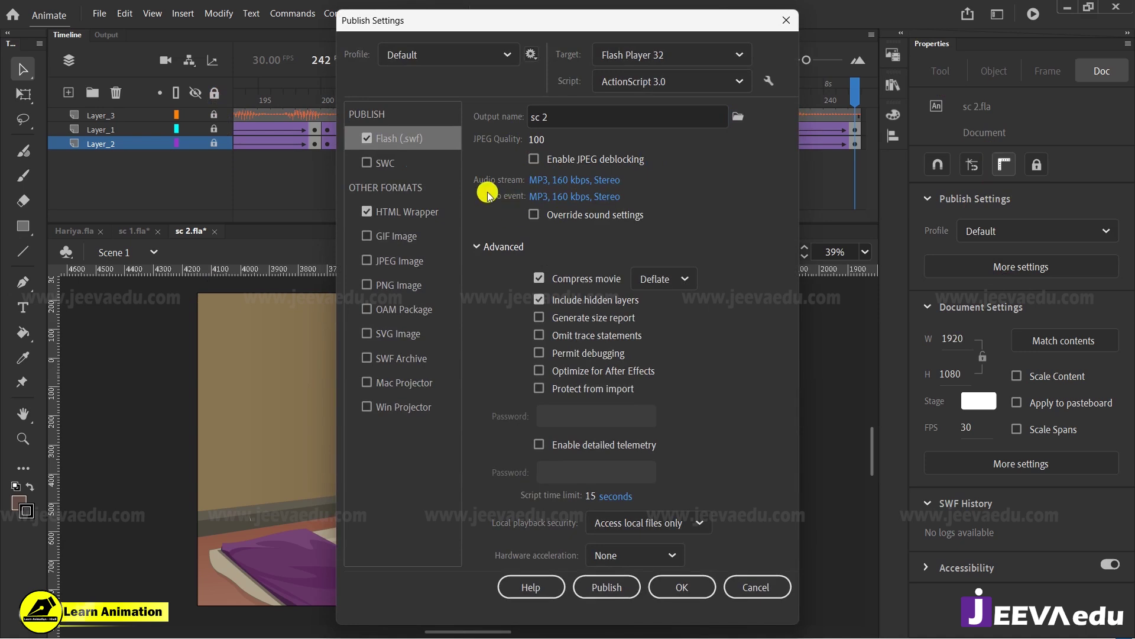
left_click(569, 181)
left_click(548, 337)
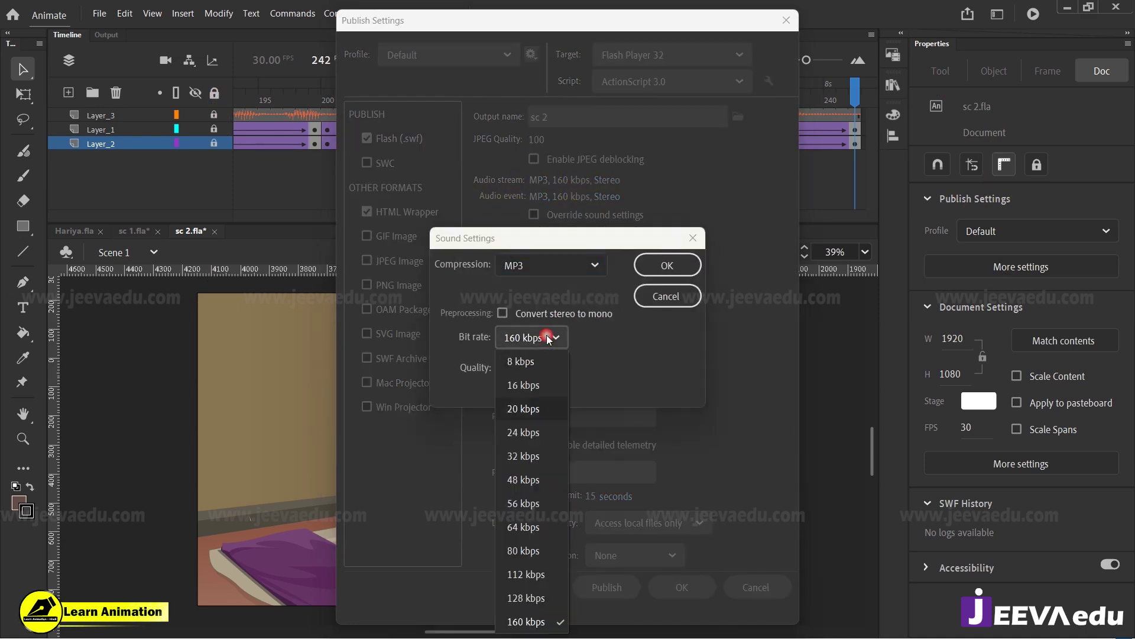
left_click(662, 263)
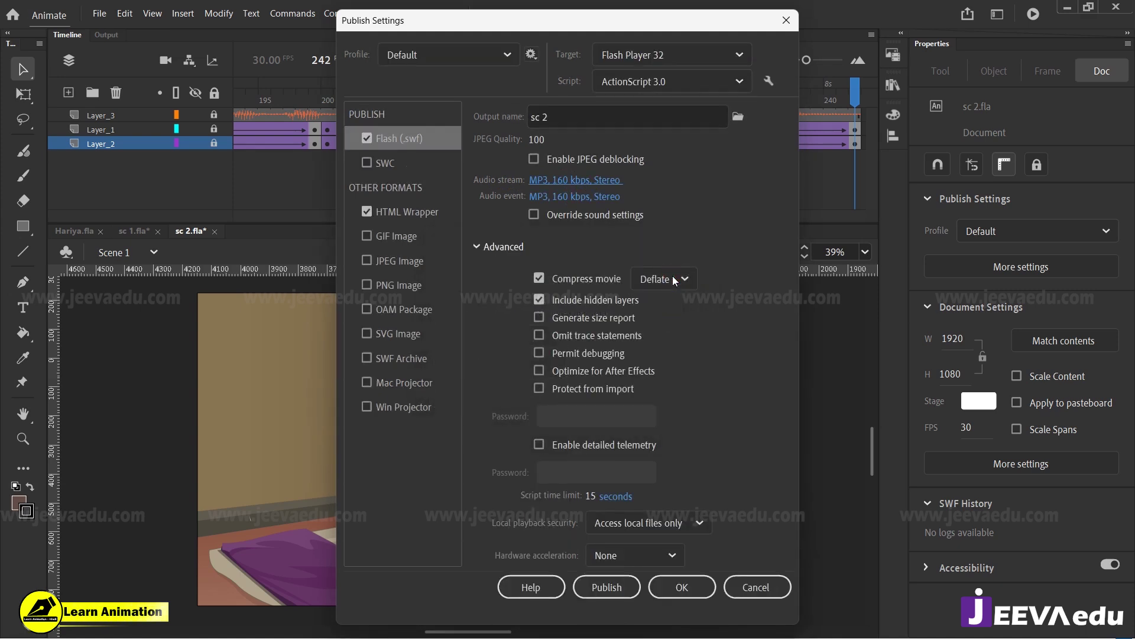
left_click(676, 586)
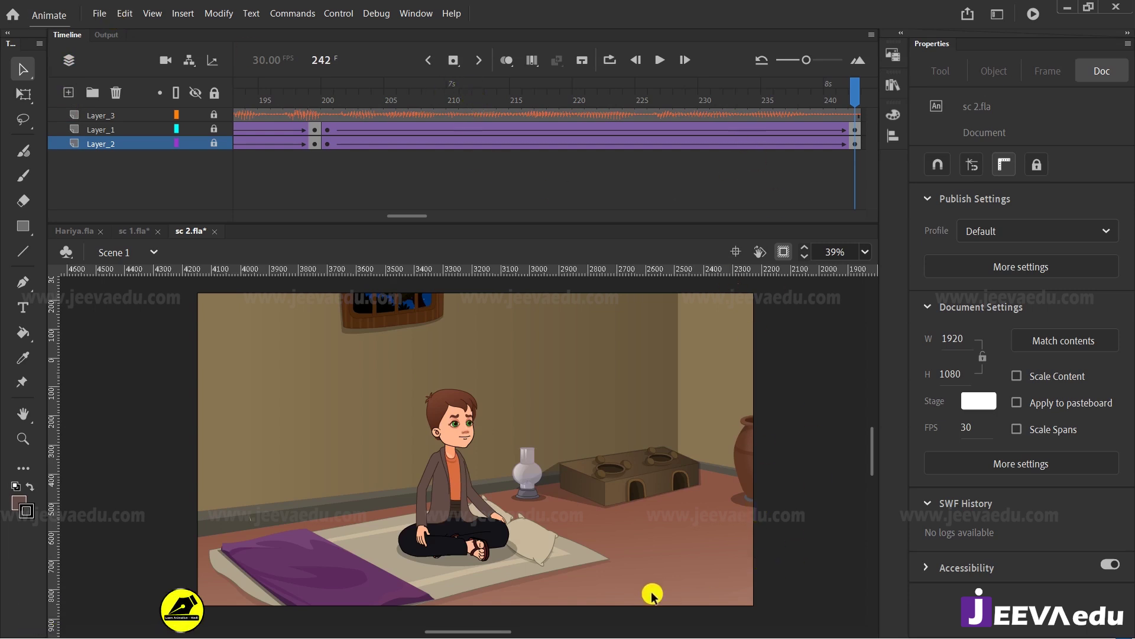
Step: Export the entire movie as H.264 video sc 2 into Story 1's all mp4 sc folder, and check the clips there in File Explorer
left_click(98, 16)
left_click(137, 237)
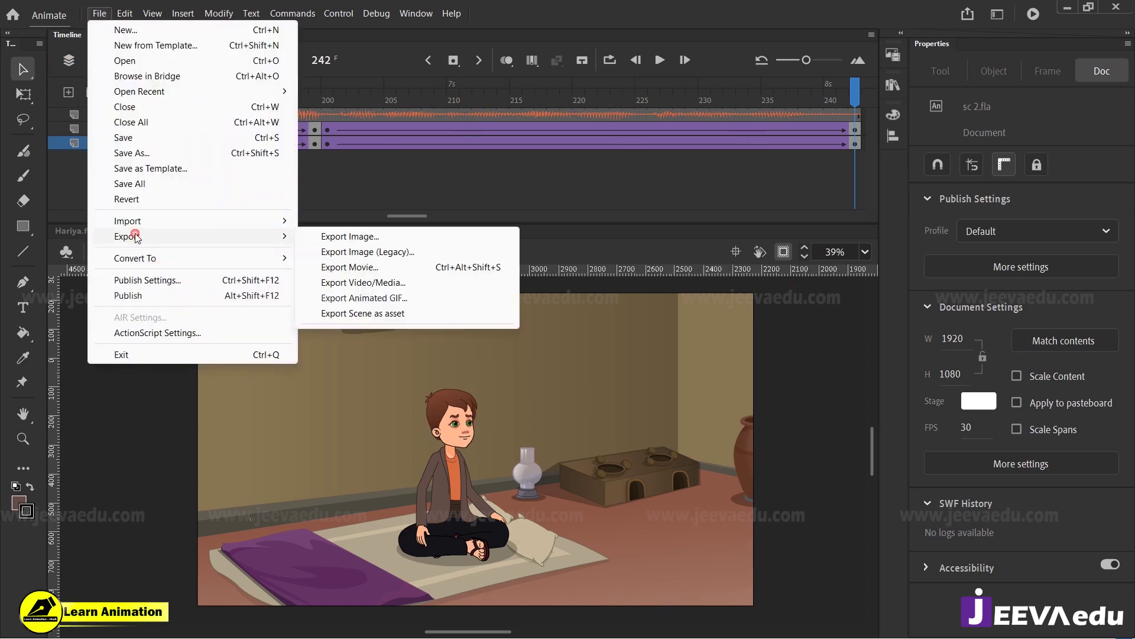
left_click(364, 283)
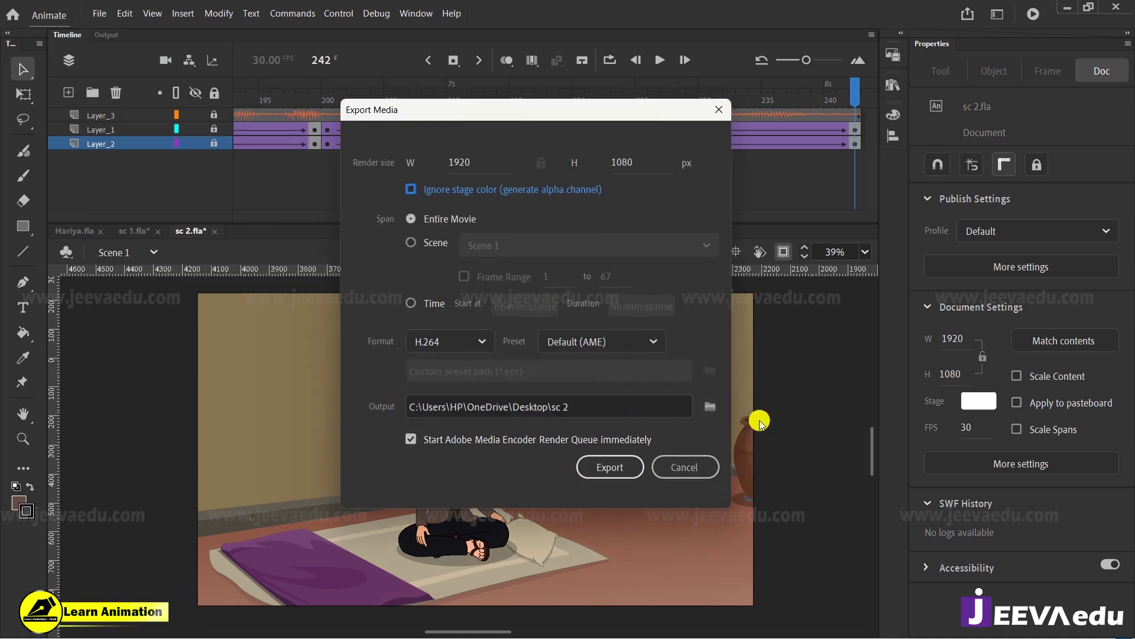
left_click(710, 408)
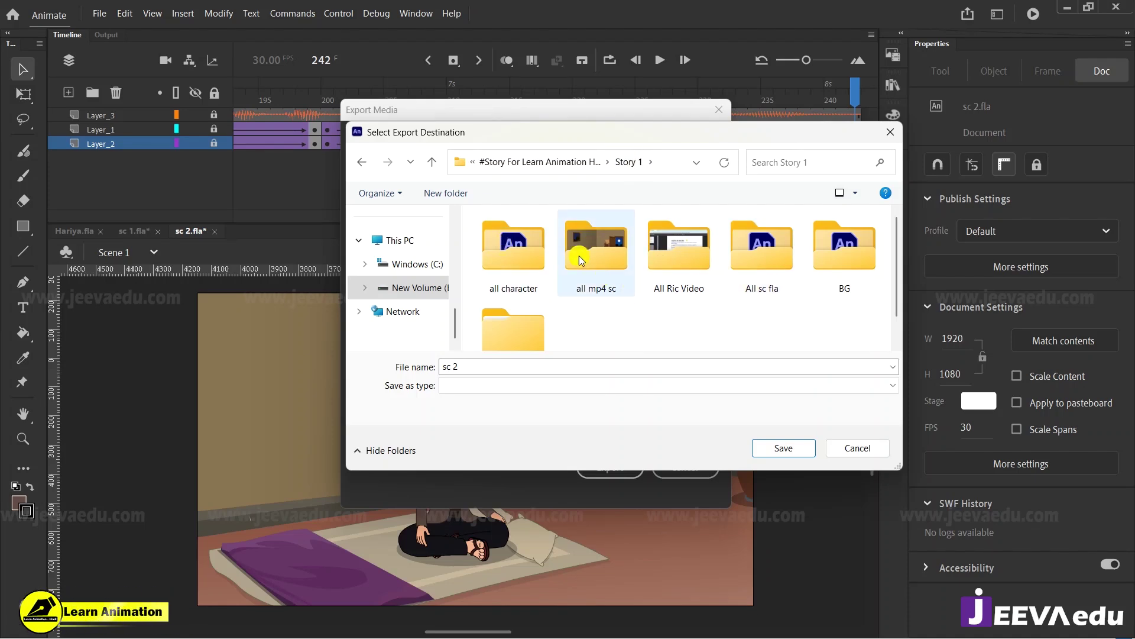
left_click(599, 264)
double_click(599, 263)
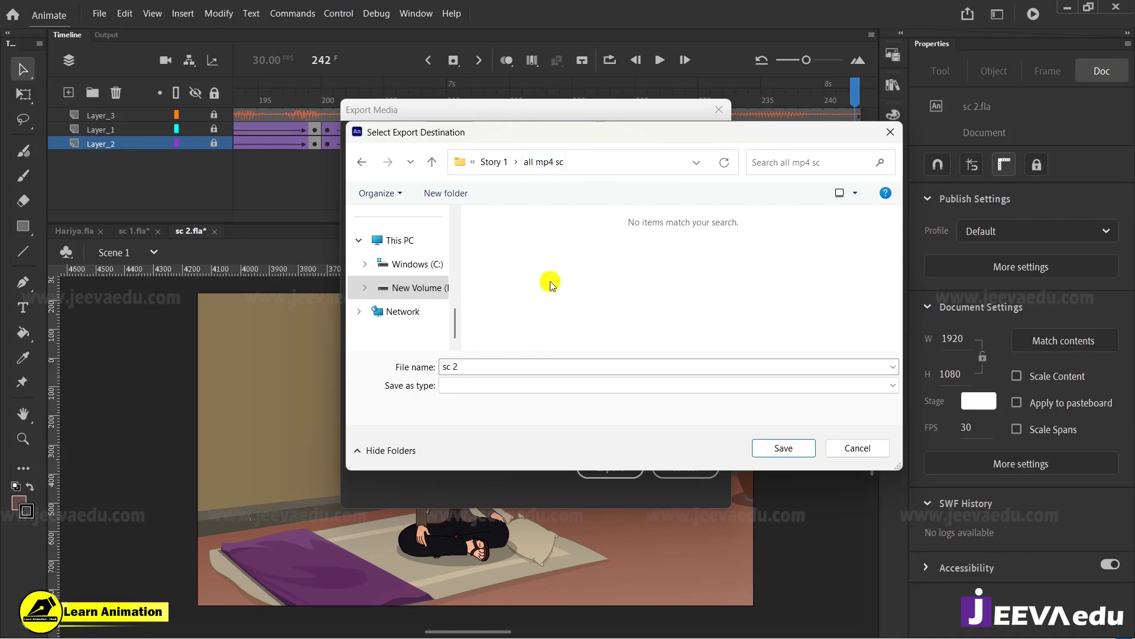
left_click(774, 447)
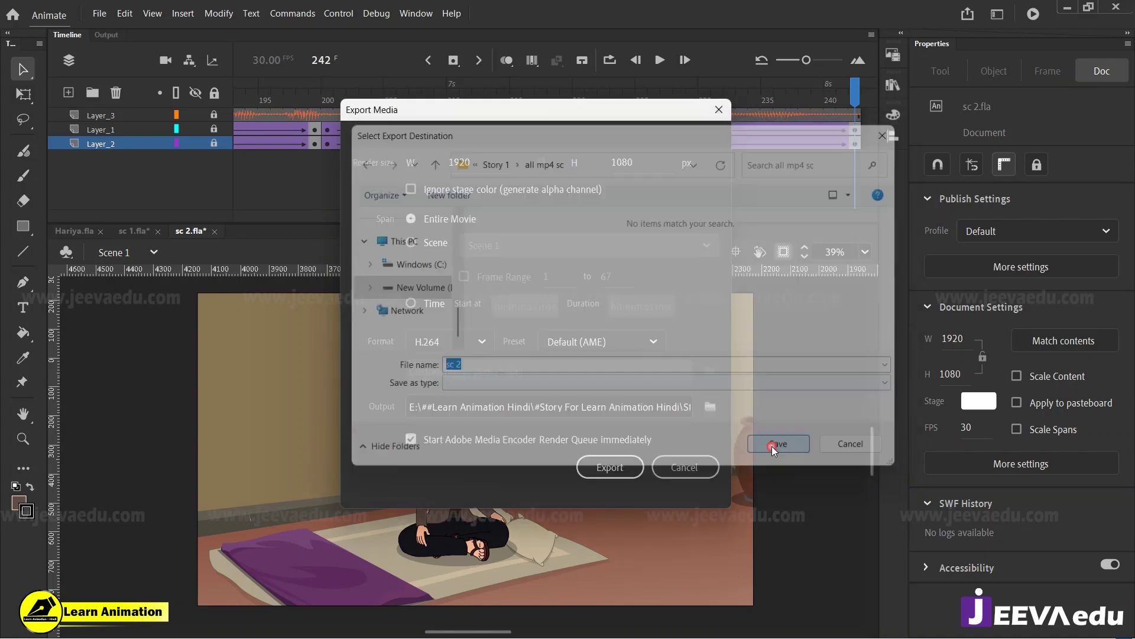
left_click(618, 464)
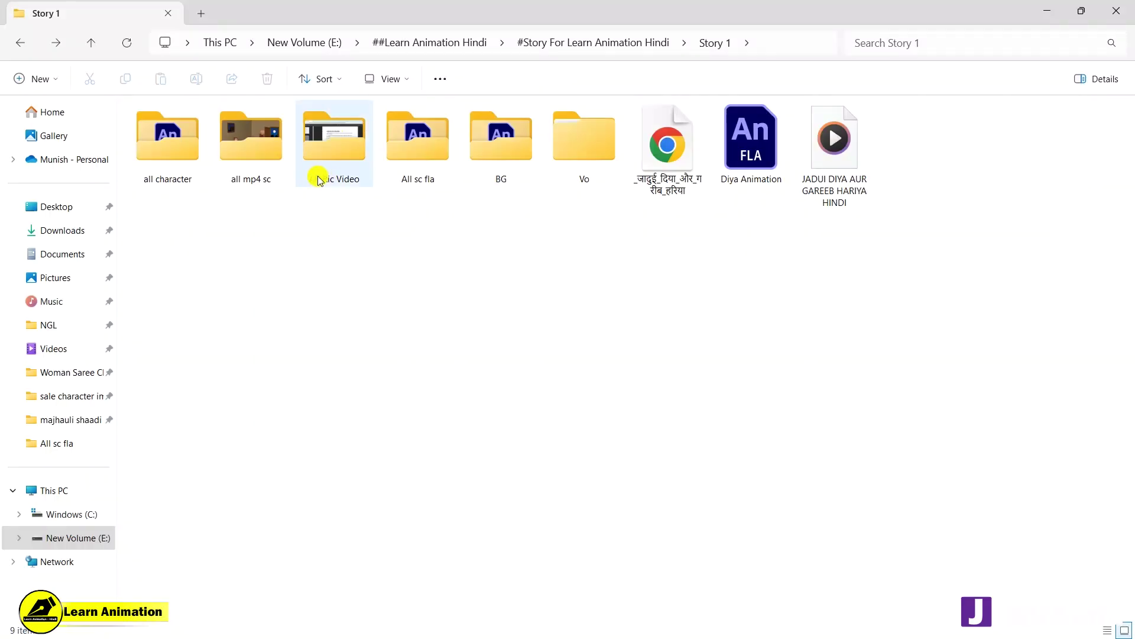
double_click(253, 158)
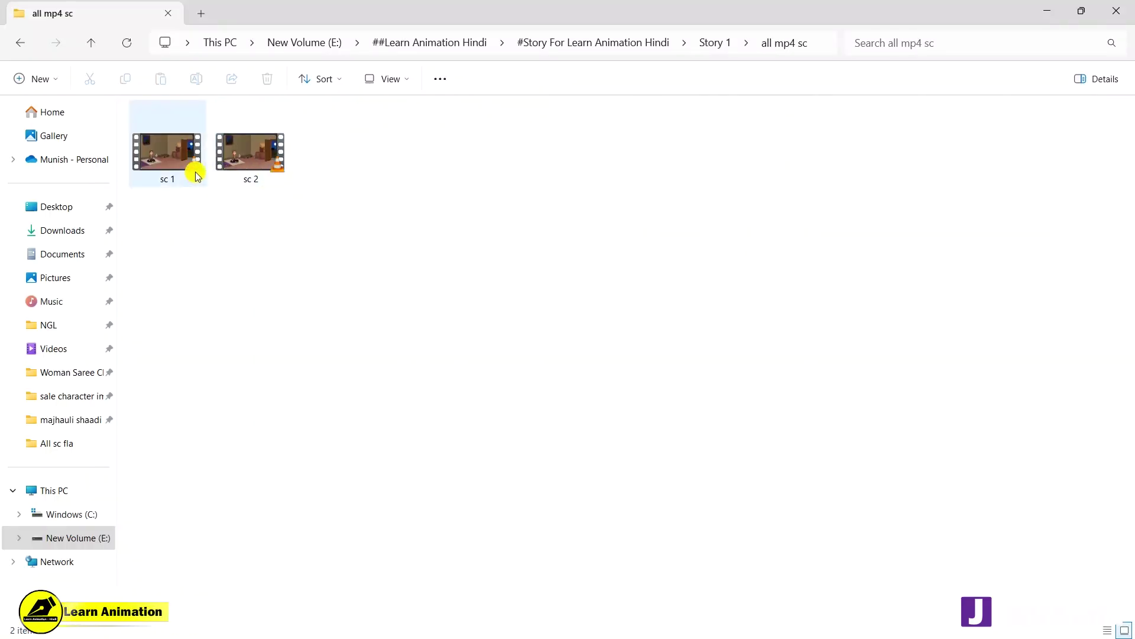
left_click_drag(199, 203, 266, 153)
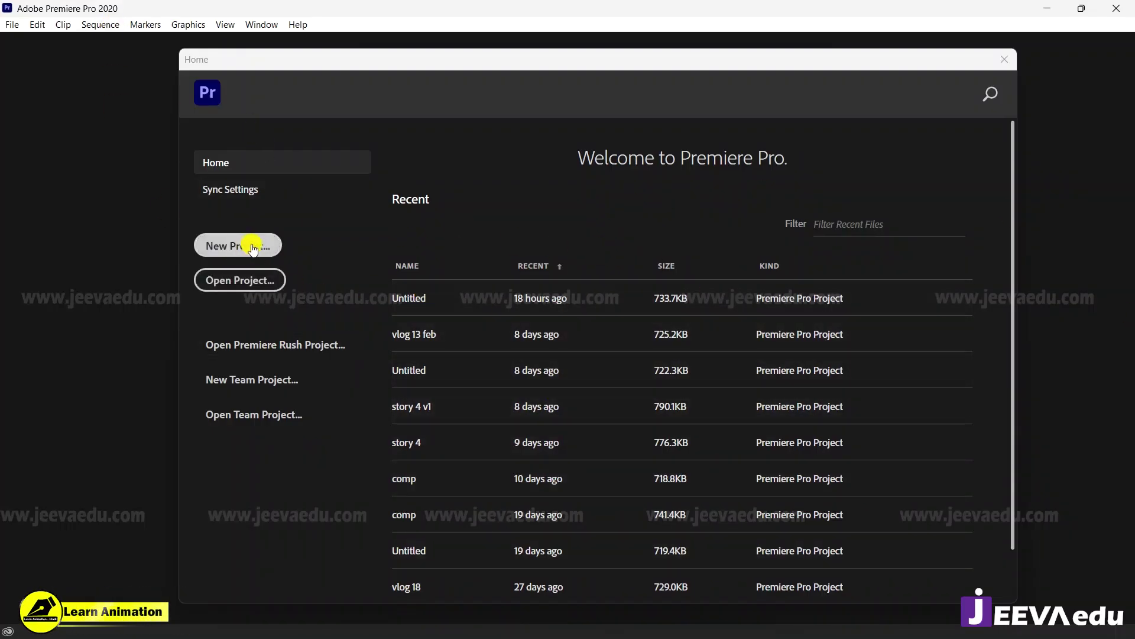
Step: Switch to Premiere Pro and start a new project named story 1
left_click(240, 251)
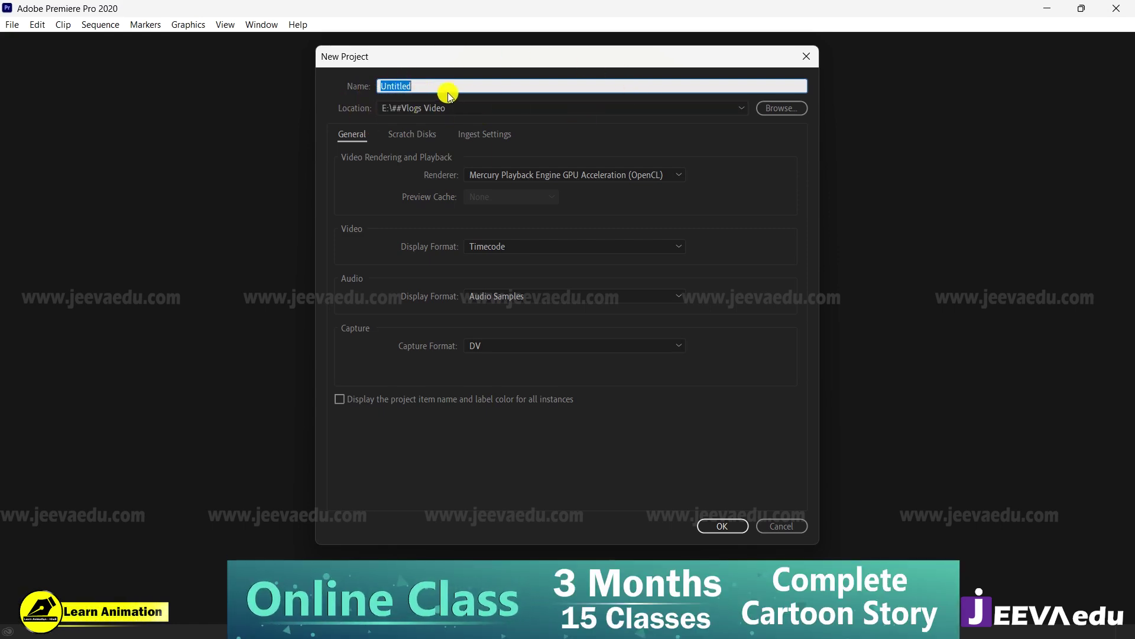
type("t")
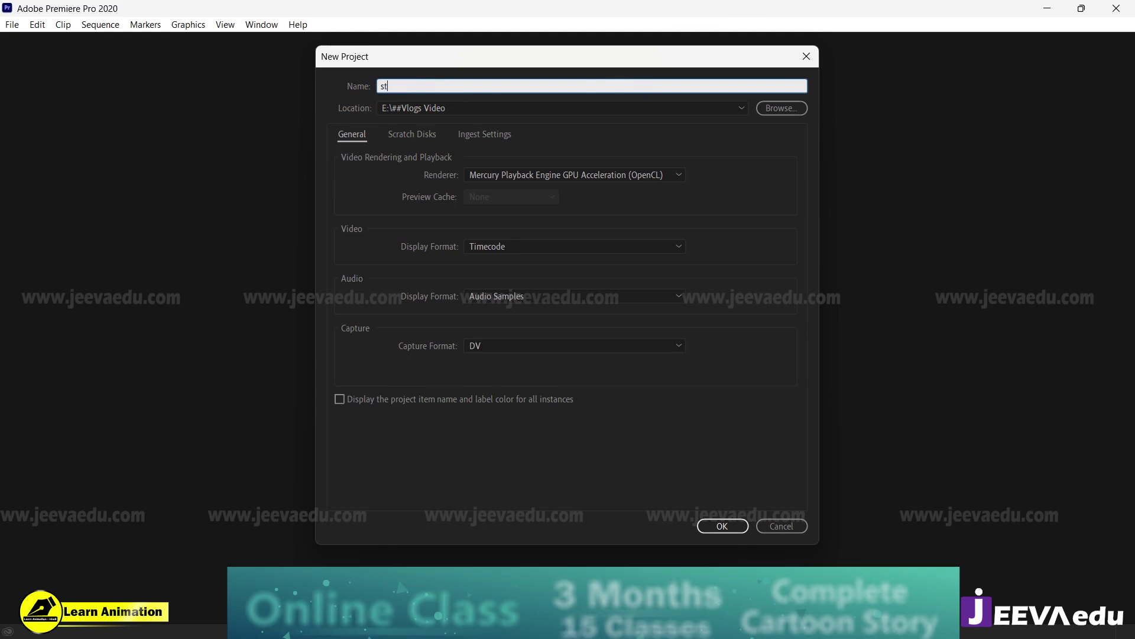
type("ory ")
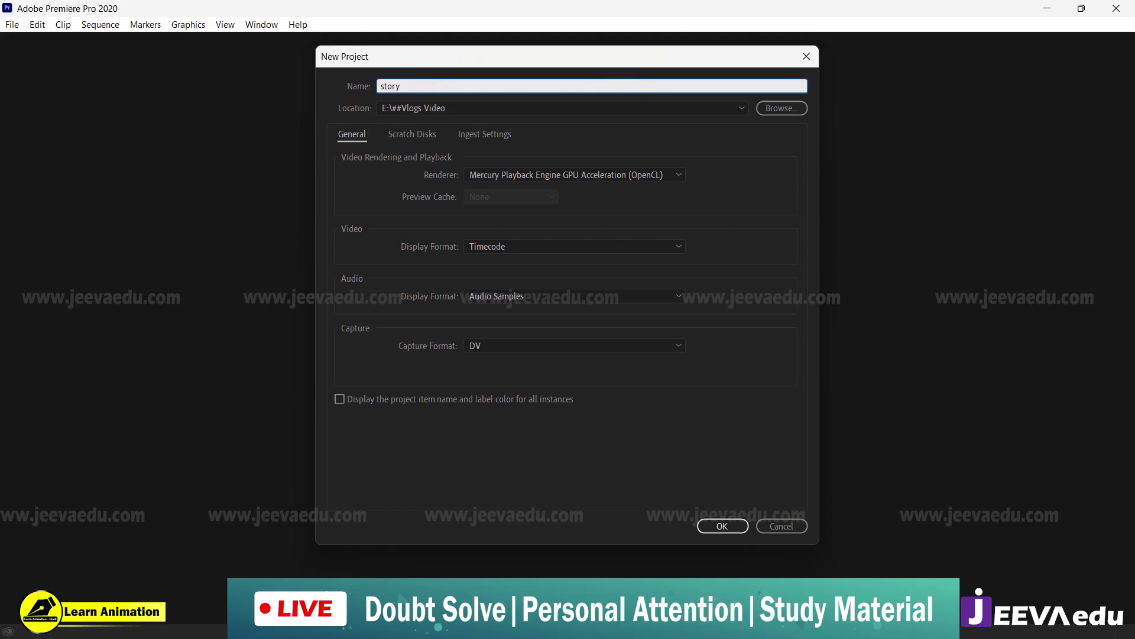
type("1")
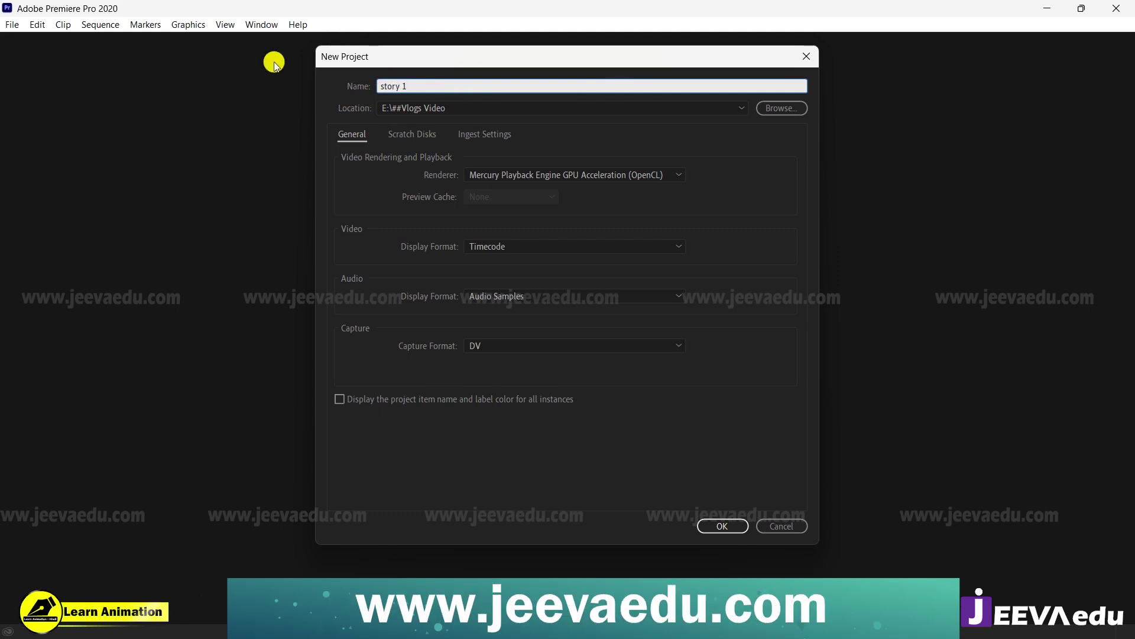
Step: Make a comp folder inside Story 1, set it as the project location, and create the project
left_click(786, 110)
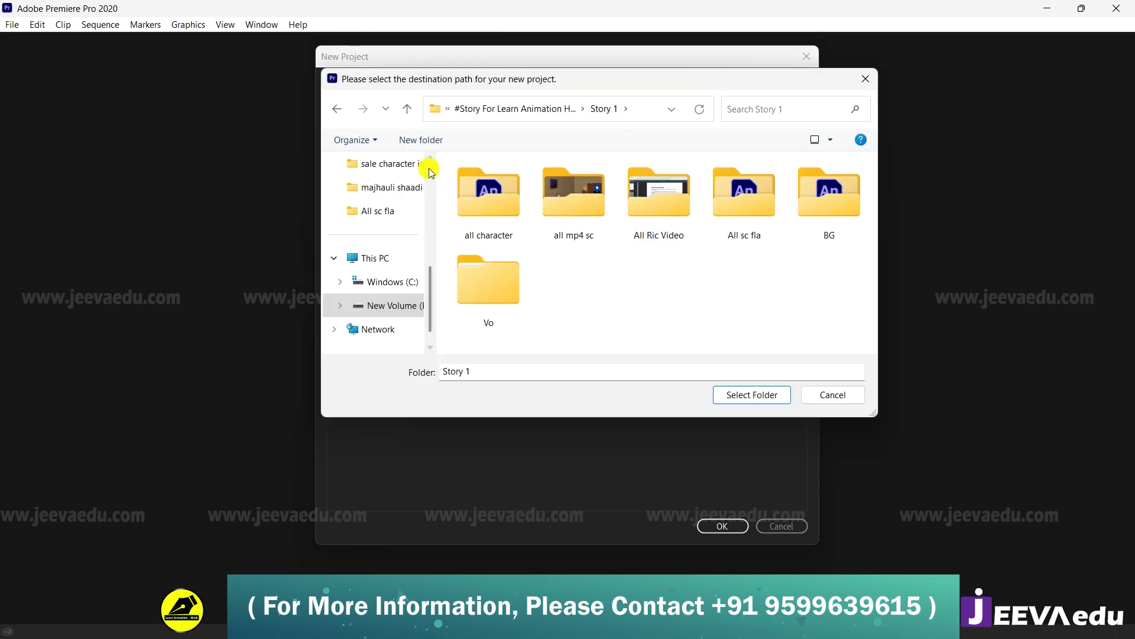
left_click(422, 142)
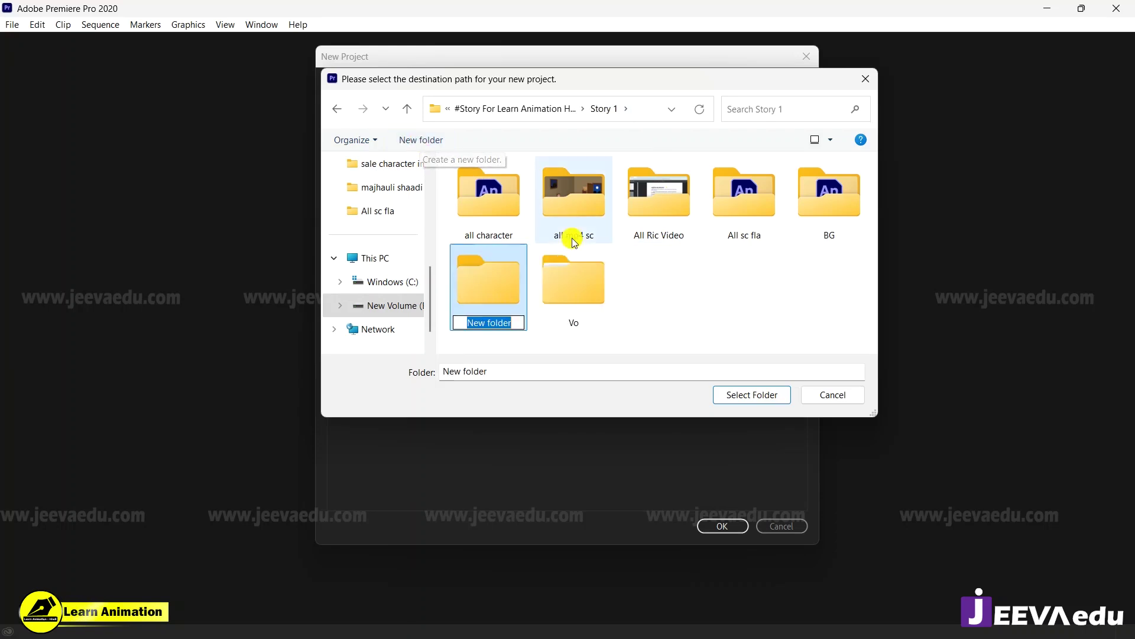
type("co")
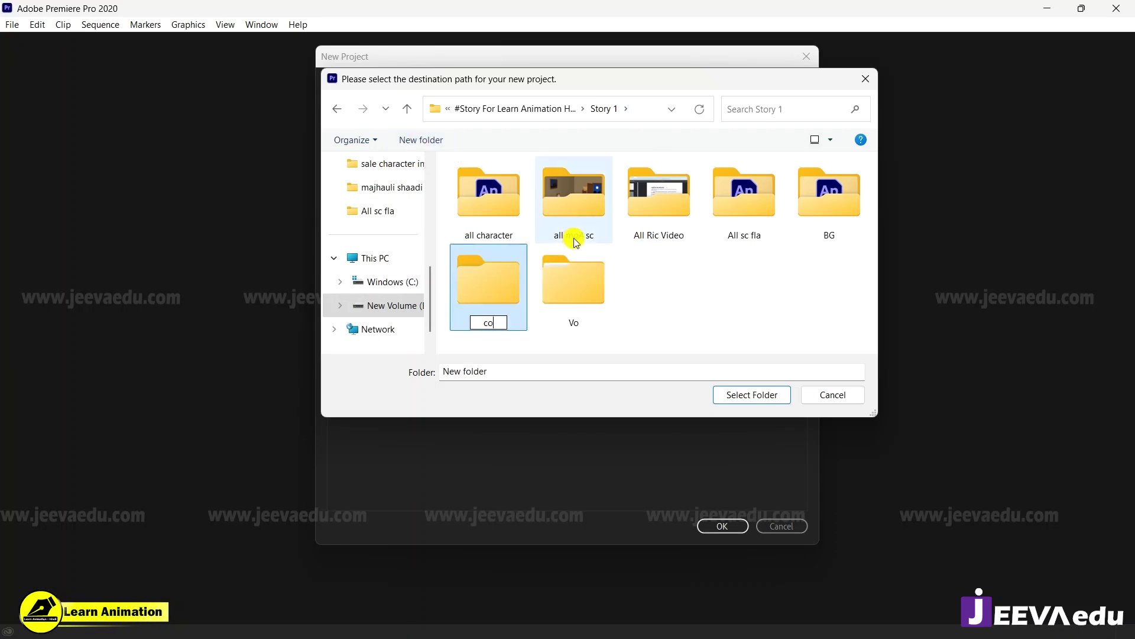
type("mp")
left_click(502, 299)
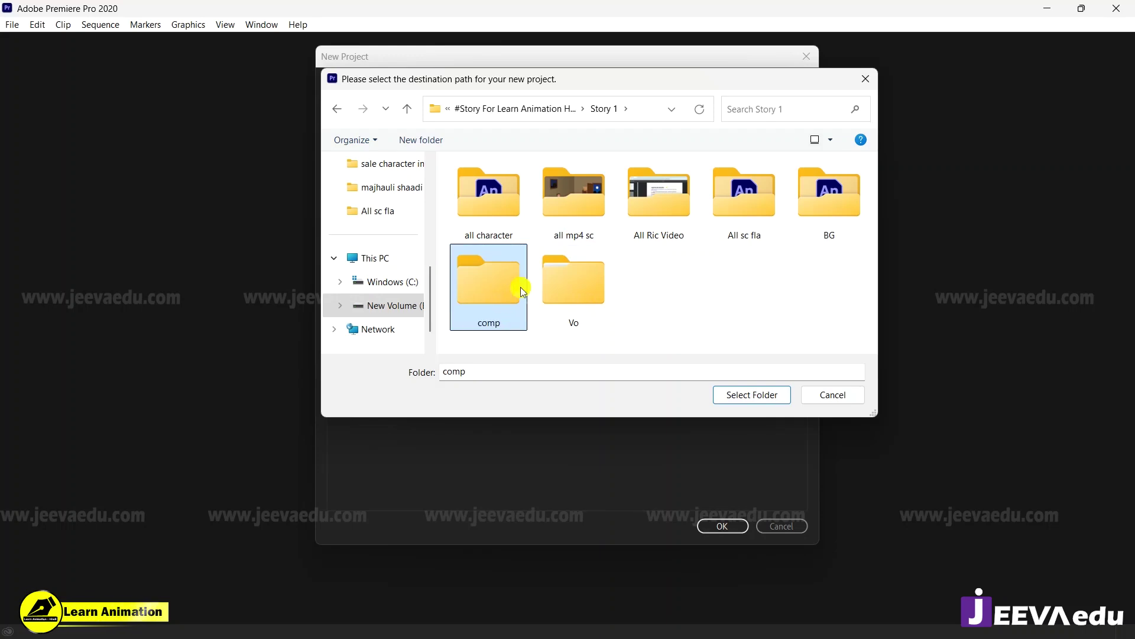
double_click(465, 289)
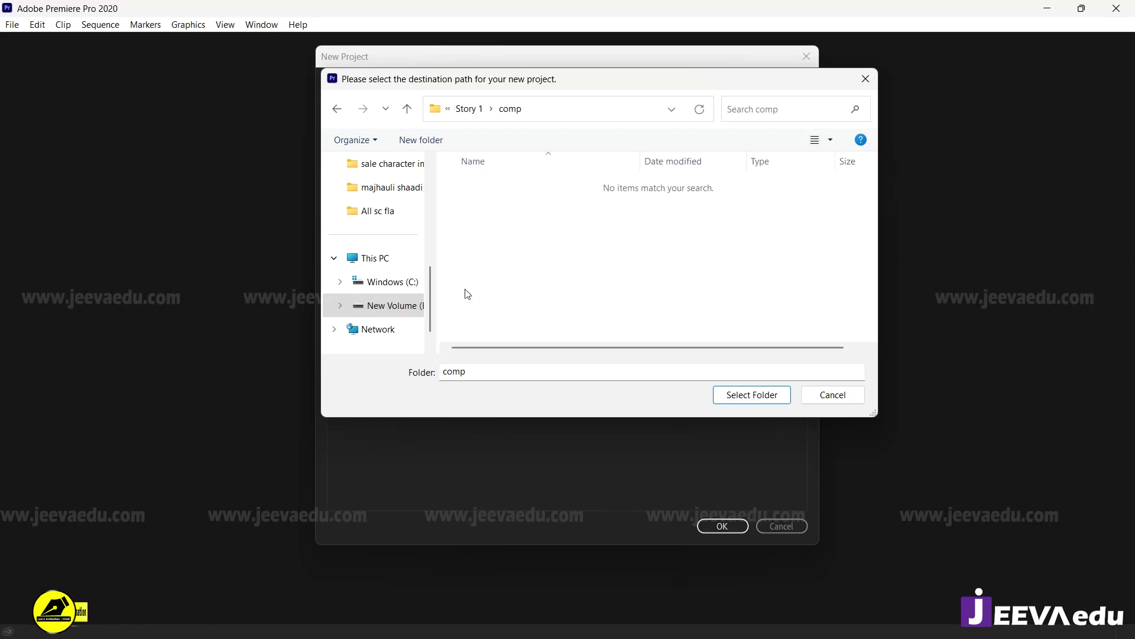
left_click(765, 395)
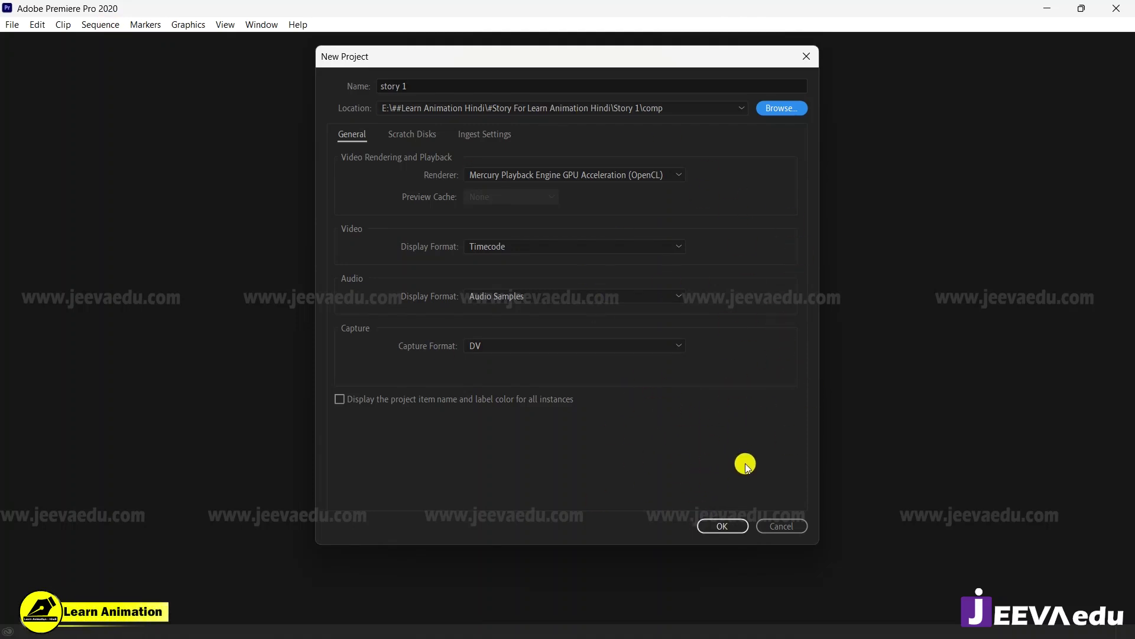
left_click(729, 529)
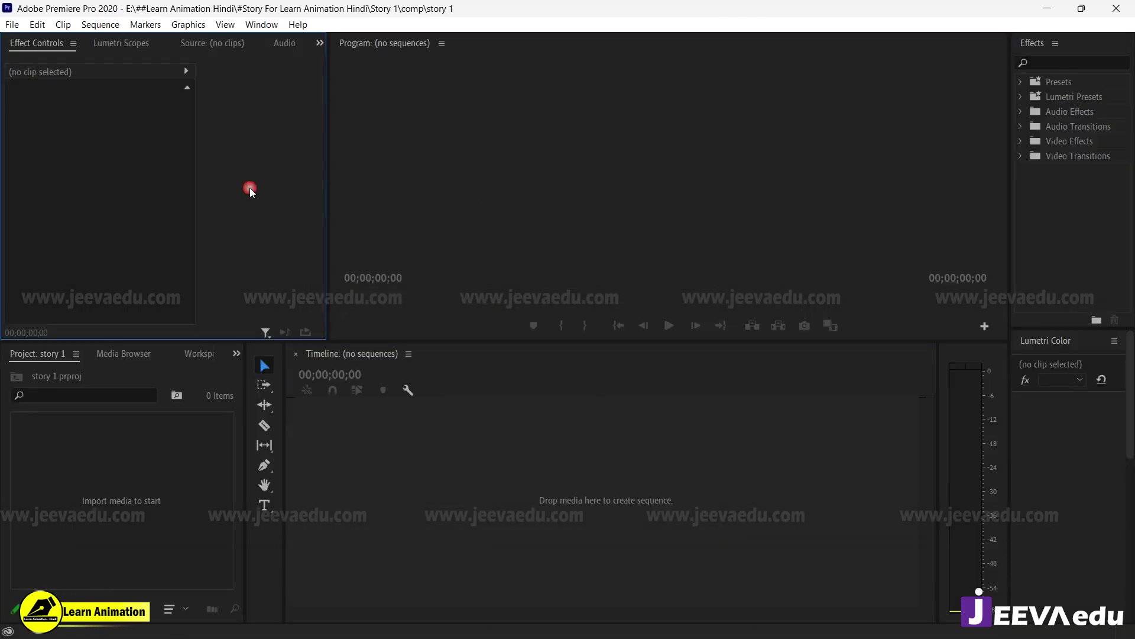
Step: Bring the sc 1 and sc 2 videos from the all mp4 sc folder into the empty timeline as a sequence
left_click(465, 457)
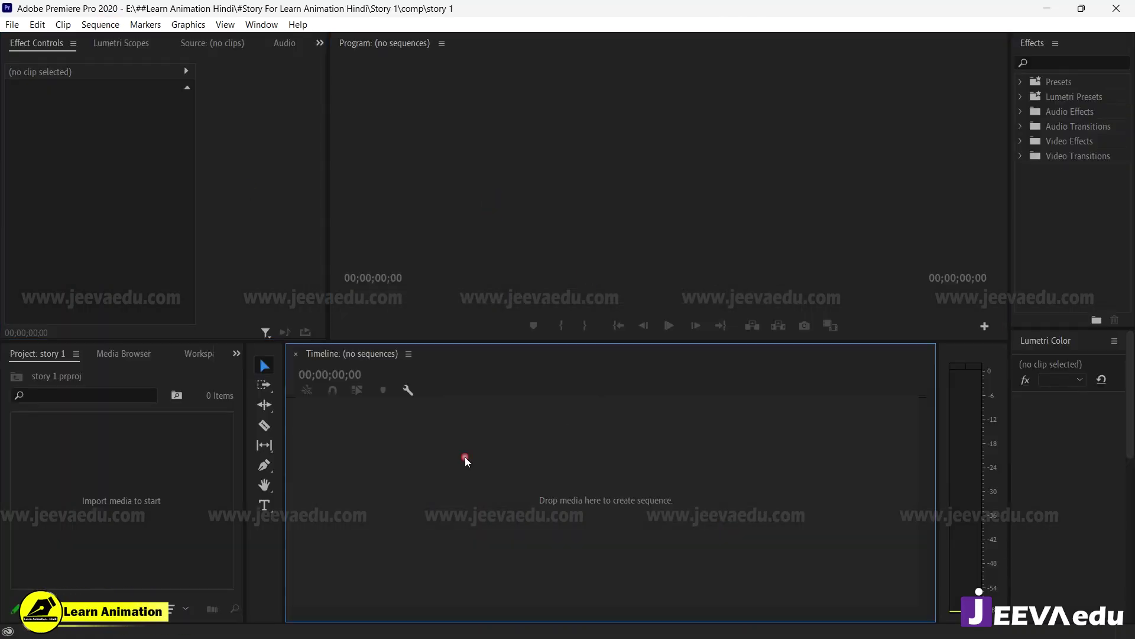
left_click_drag(591, 340, 596, 383)
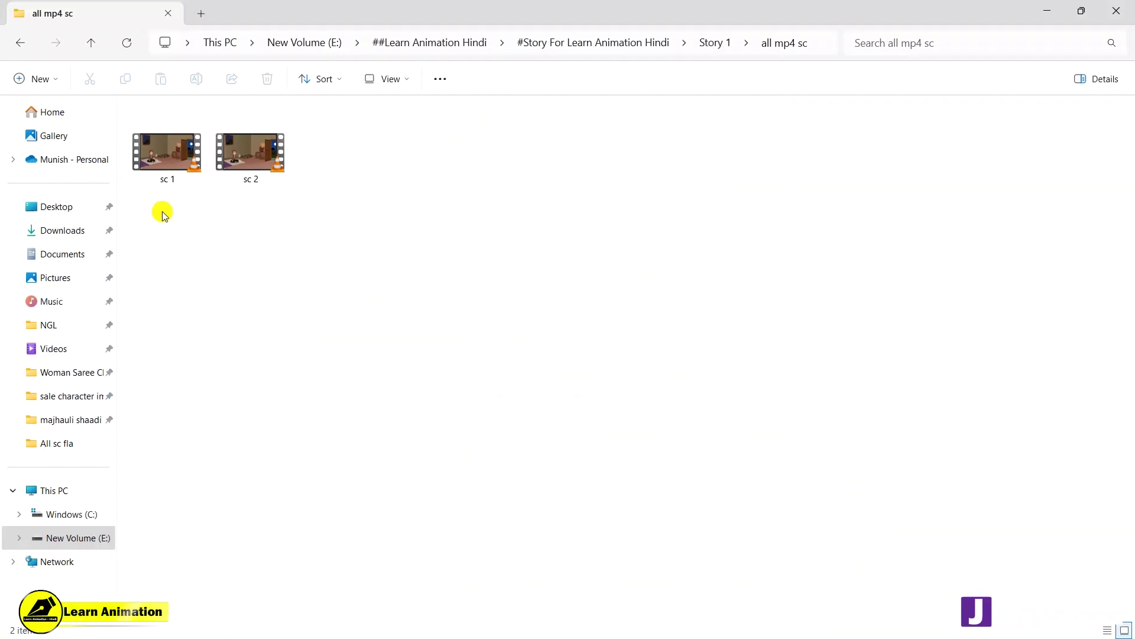
left_click_drag(164, 216, 297, 153)
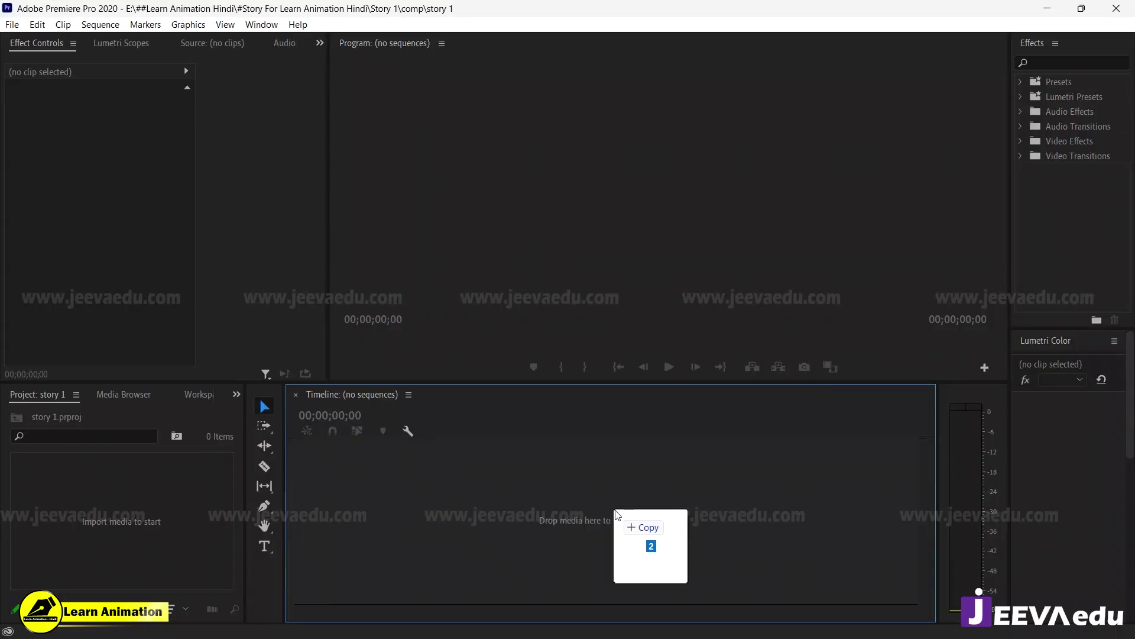
left_click_drag(621, 513, 577, 514)
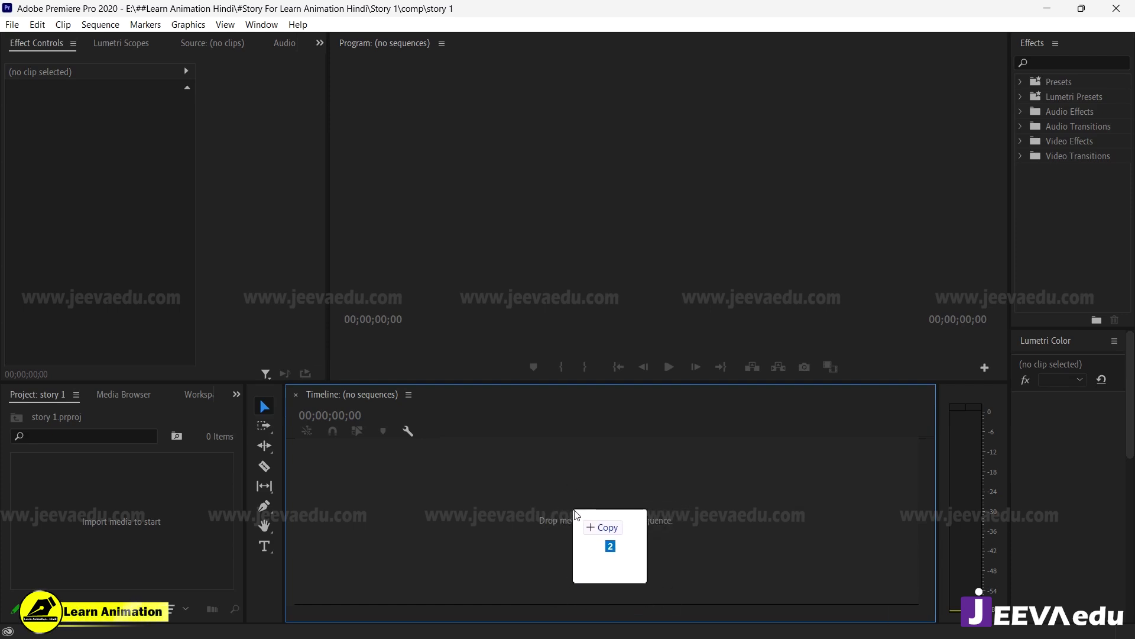
mouse_move(577, 514)
left_mouse_down()
mouse_move(606, 509)
mouse_move(562, 519)
left_mouse_up()
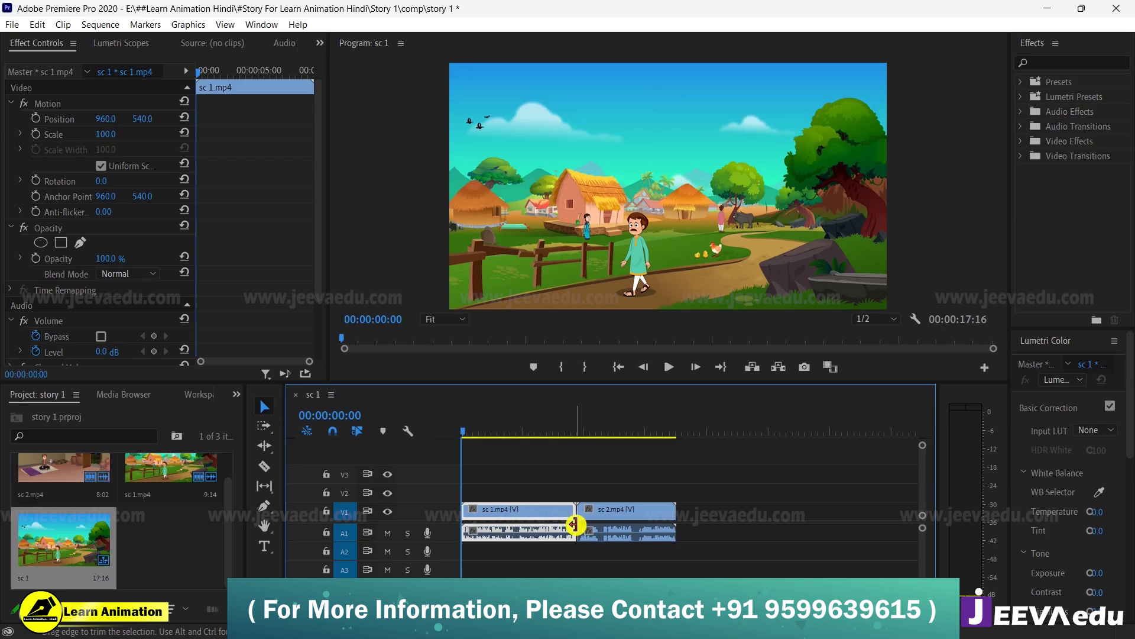
Step: Inspect both clips in the sequence, enlarge the program preview, and play the sequence from the start
left_click(621, 521)
left_click(563, 521)
left_click(525, 517)
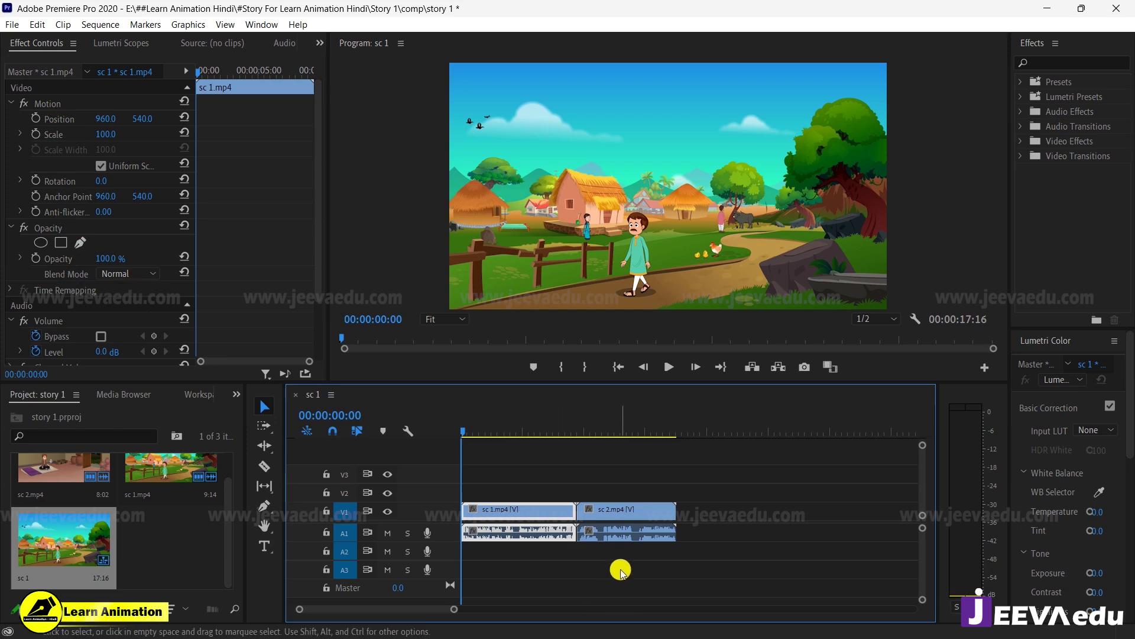
left_click(628, 514)
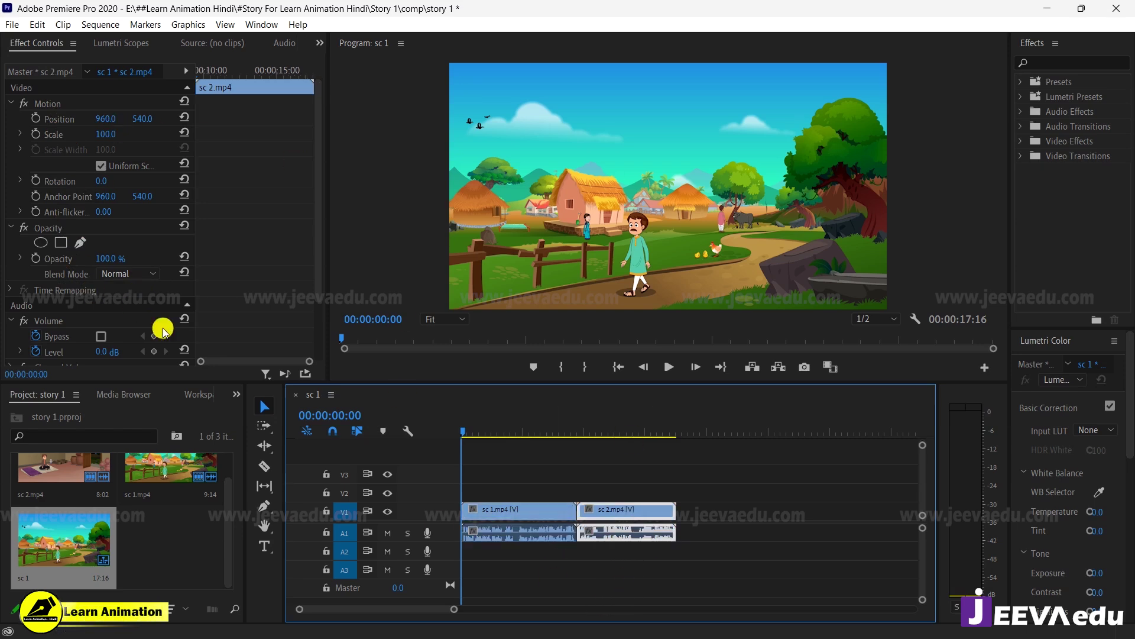
left_click_drag(658, 385, 641, 468)
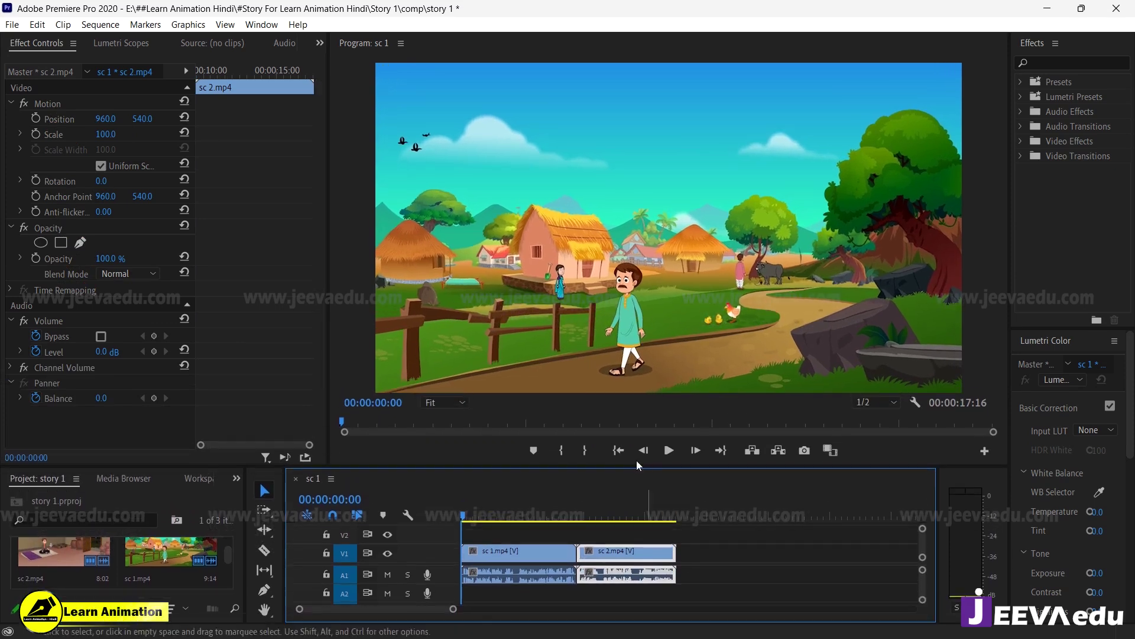
key("space")
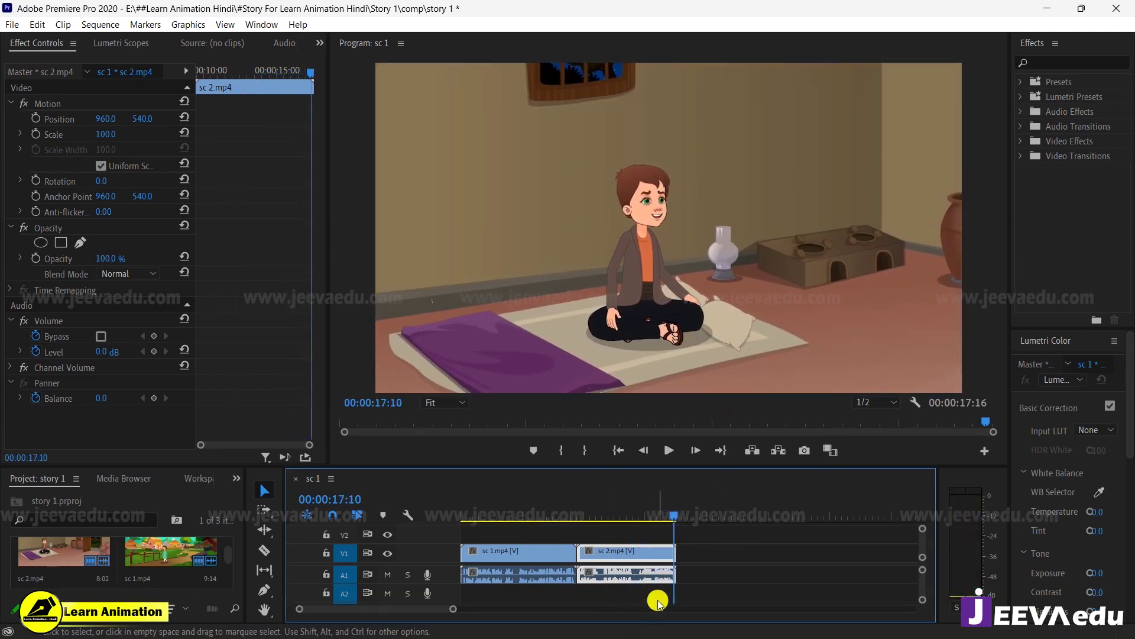
Step: Examine the frames around the cut between the sc 1 and sc 2 clips at closer timeline zoom
left_click_drag(624, 510, 575, 544)
left_click_drag(453, 614, 400, 609)
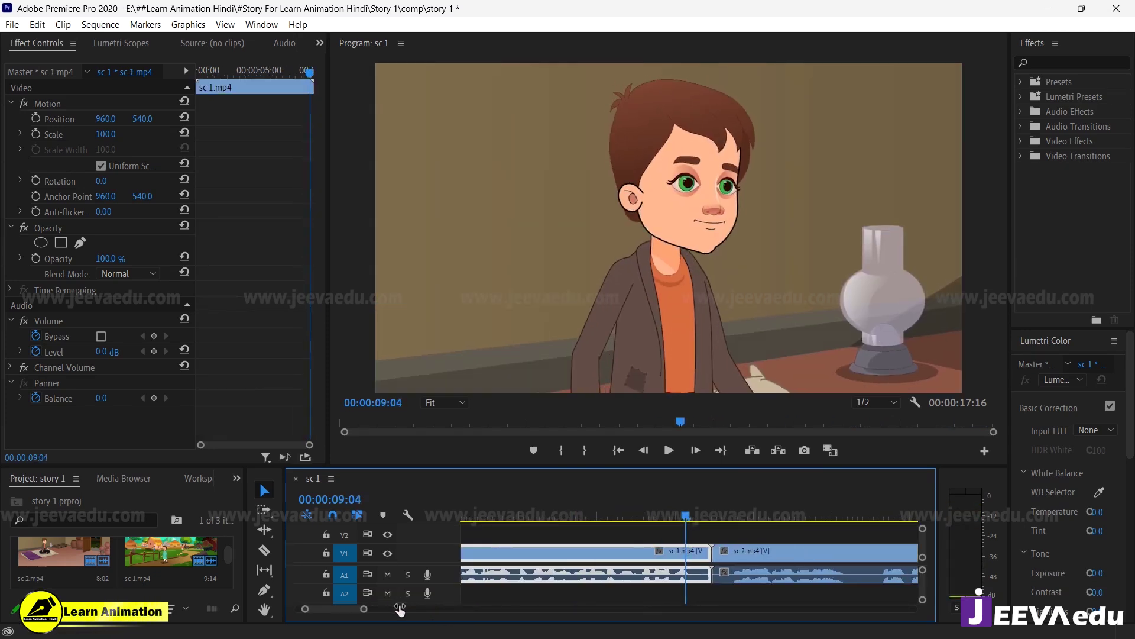
left_click(701, 518)
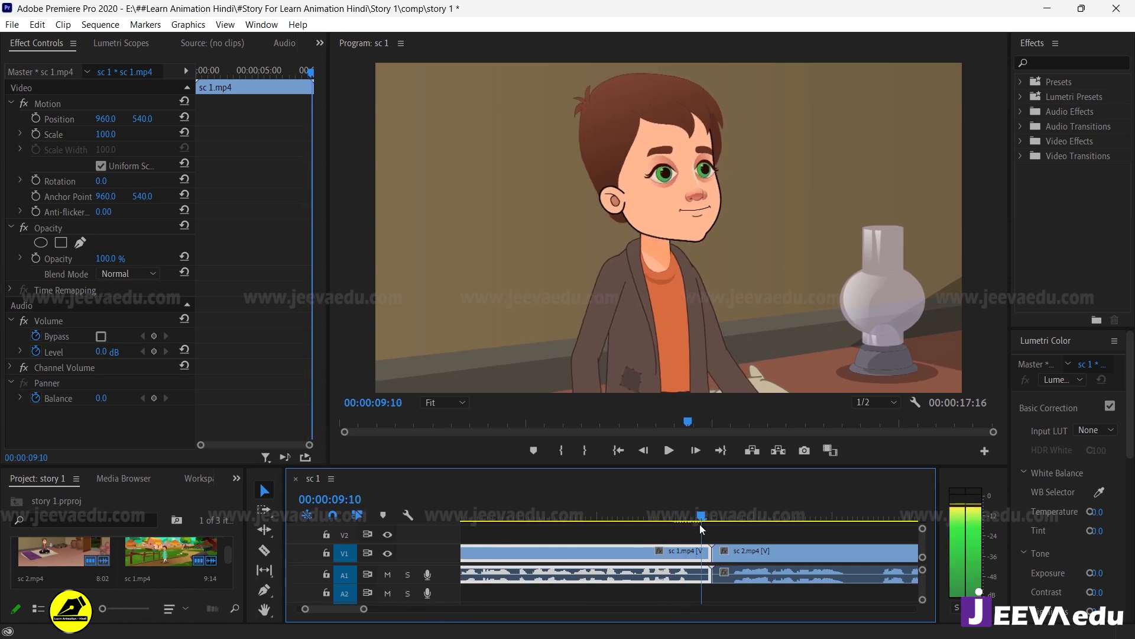
left_click_drag(708, 518, 689, 538)
left_click_drag(363, 608, 466, 609)
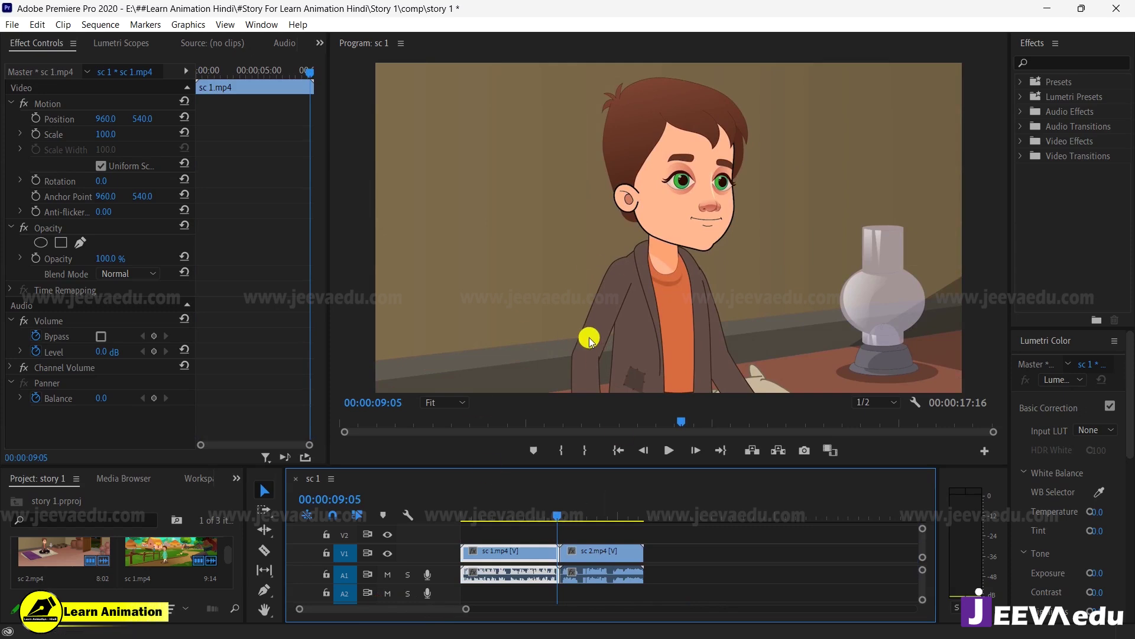
Step: Preview a frame late in sc 1 and one at 00:00:16:00 in sc 2, with audio track A1 muted
left_click(536, 509)
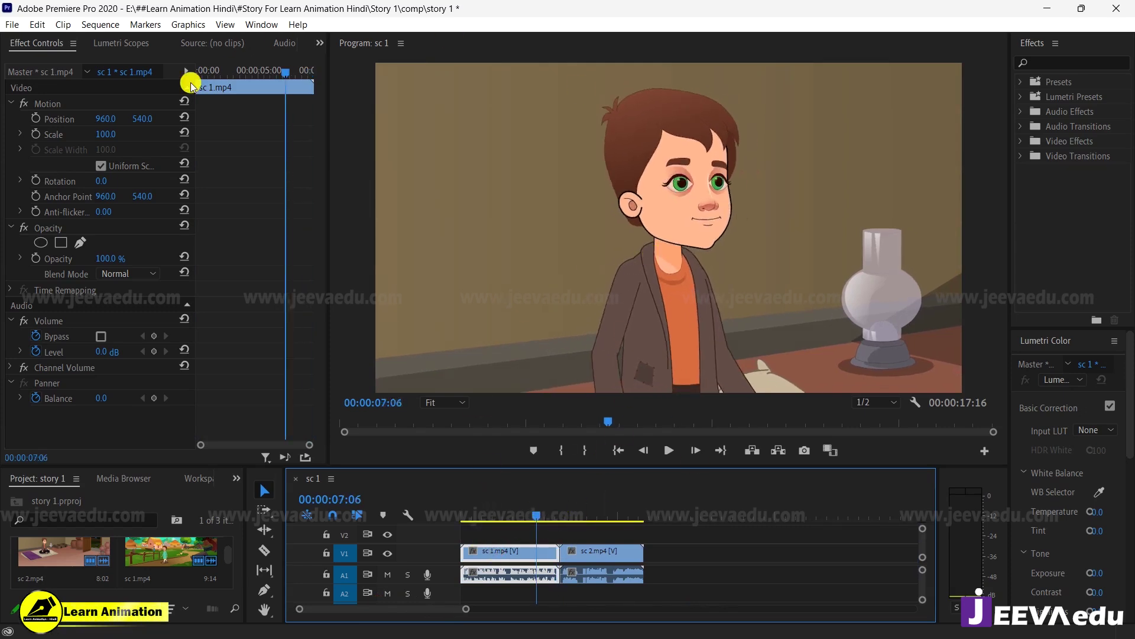
left_click(616, 514)
left_click_drag(617, 514, 628, 514)
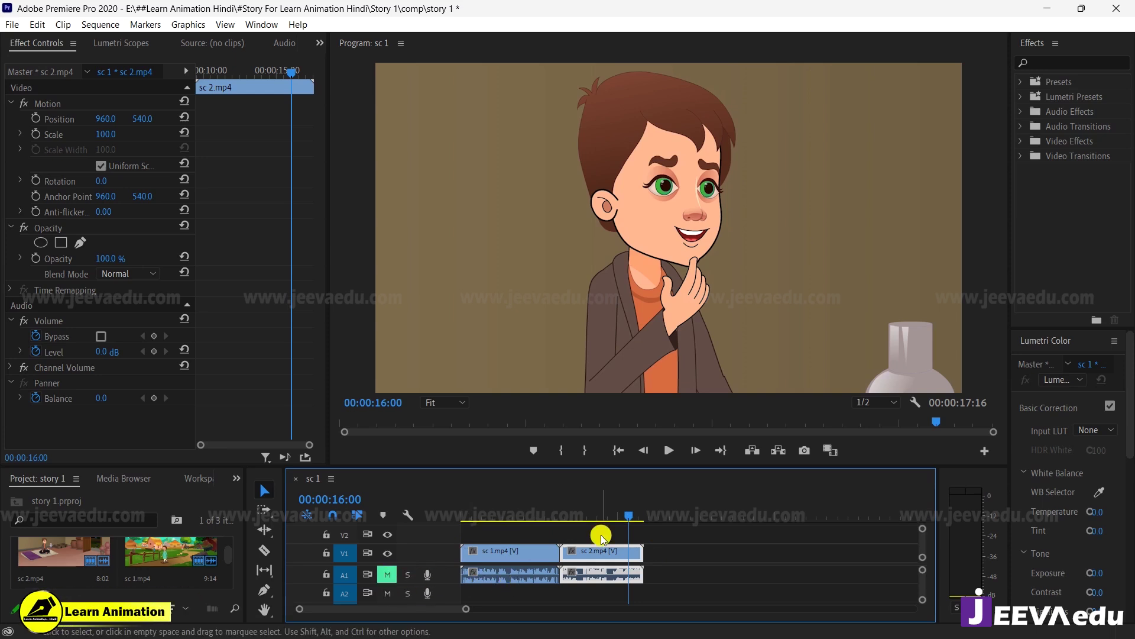
Step: Play the sequence with its sound muted and replay it from the start to review both scenes
key("space")
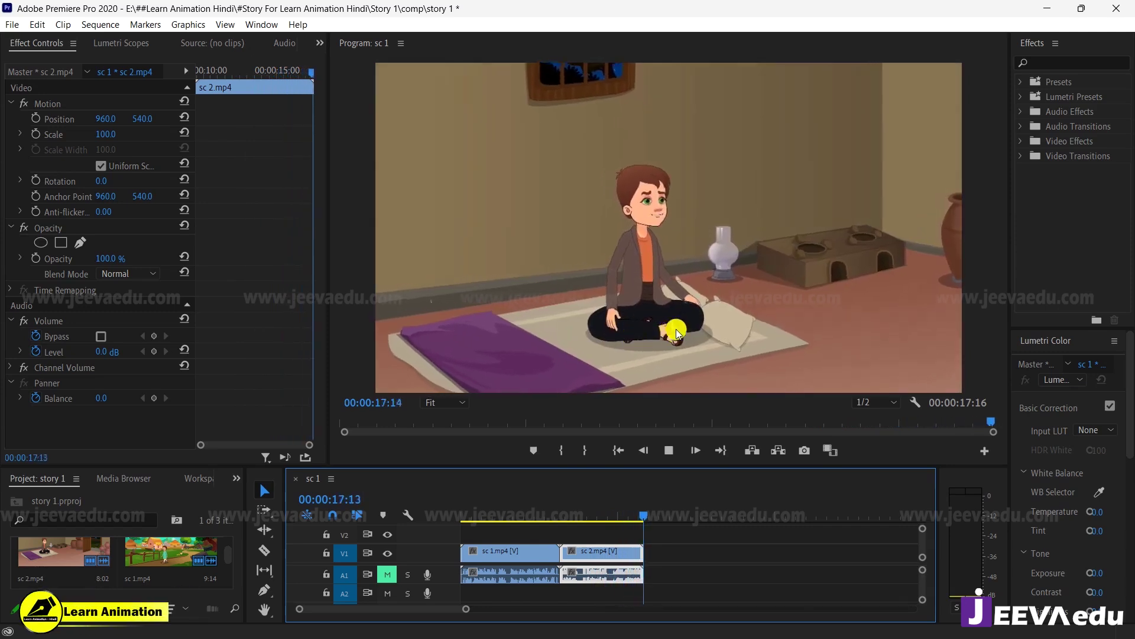
key("space")
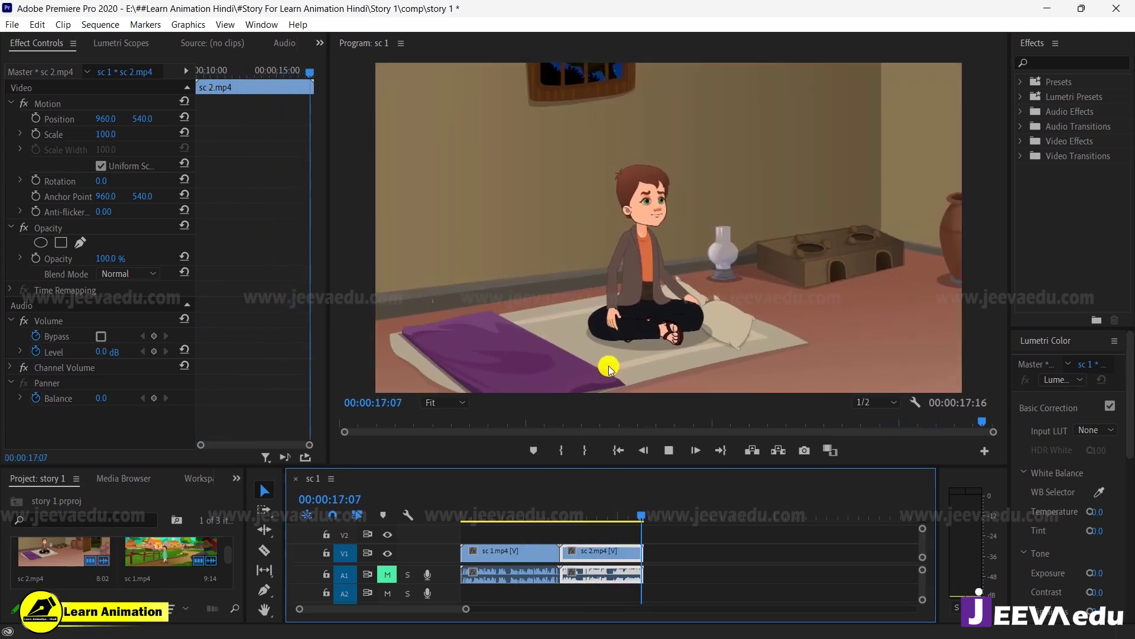
key("space")
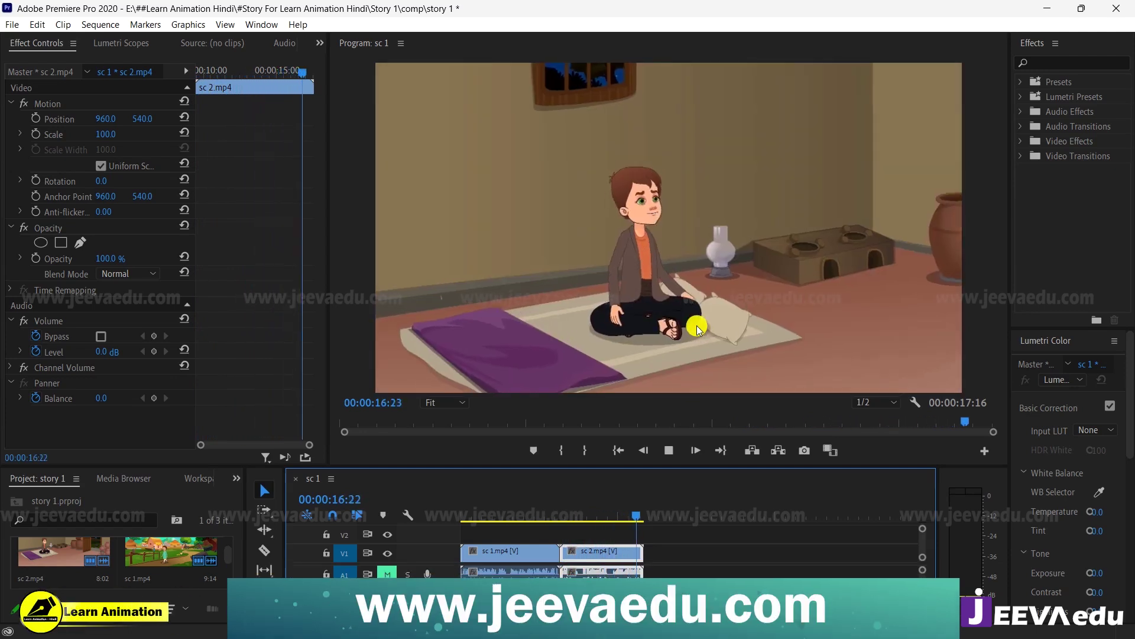
key("space")
key("space")
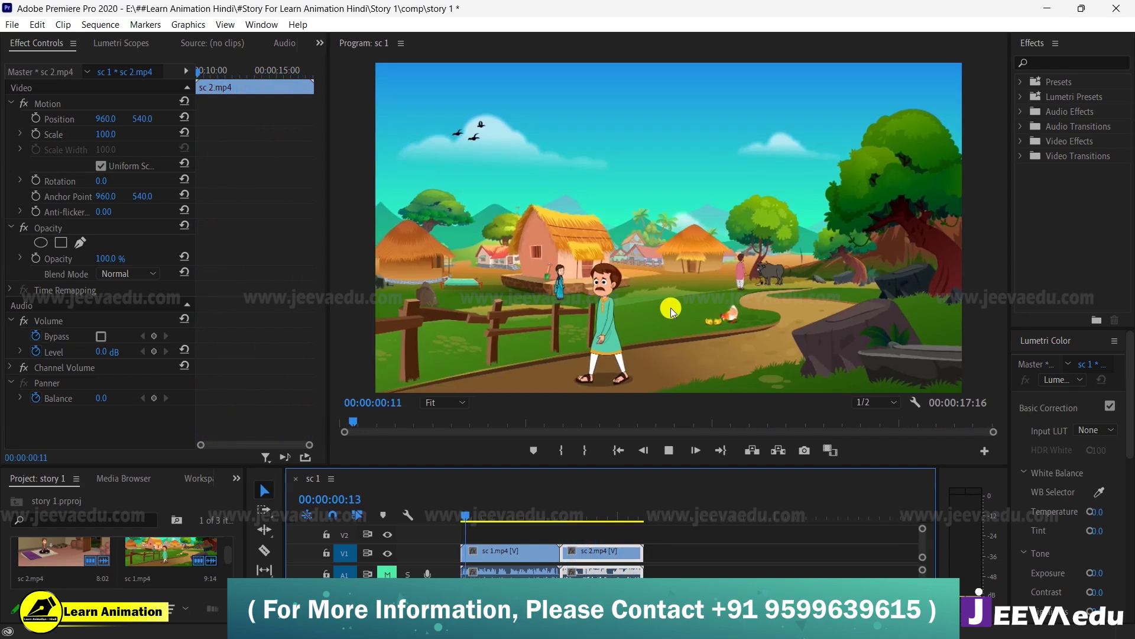